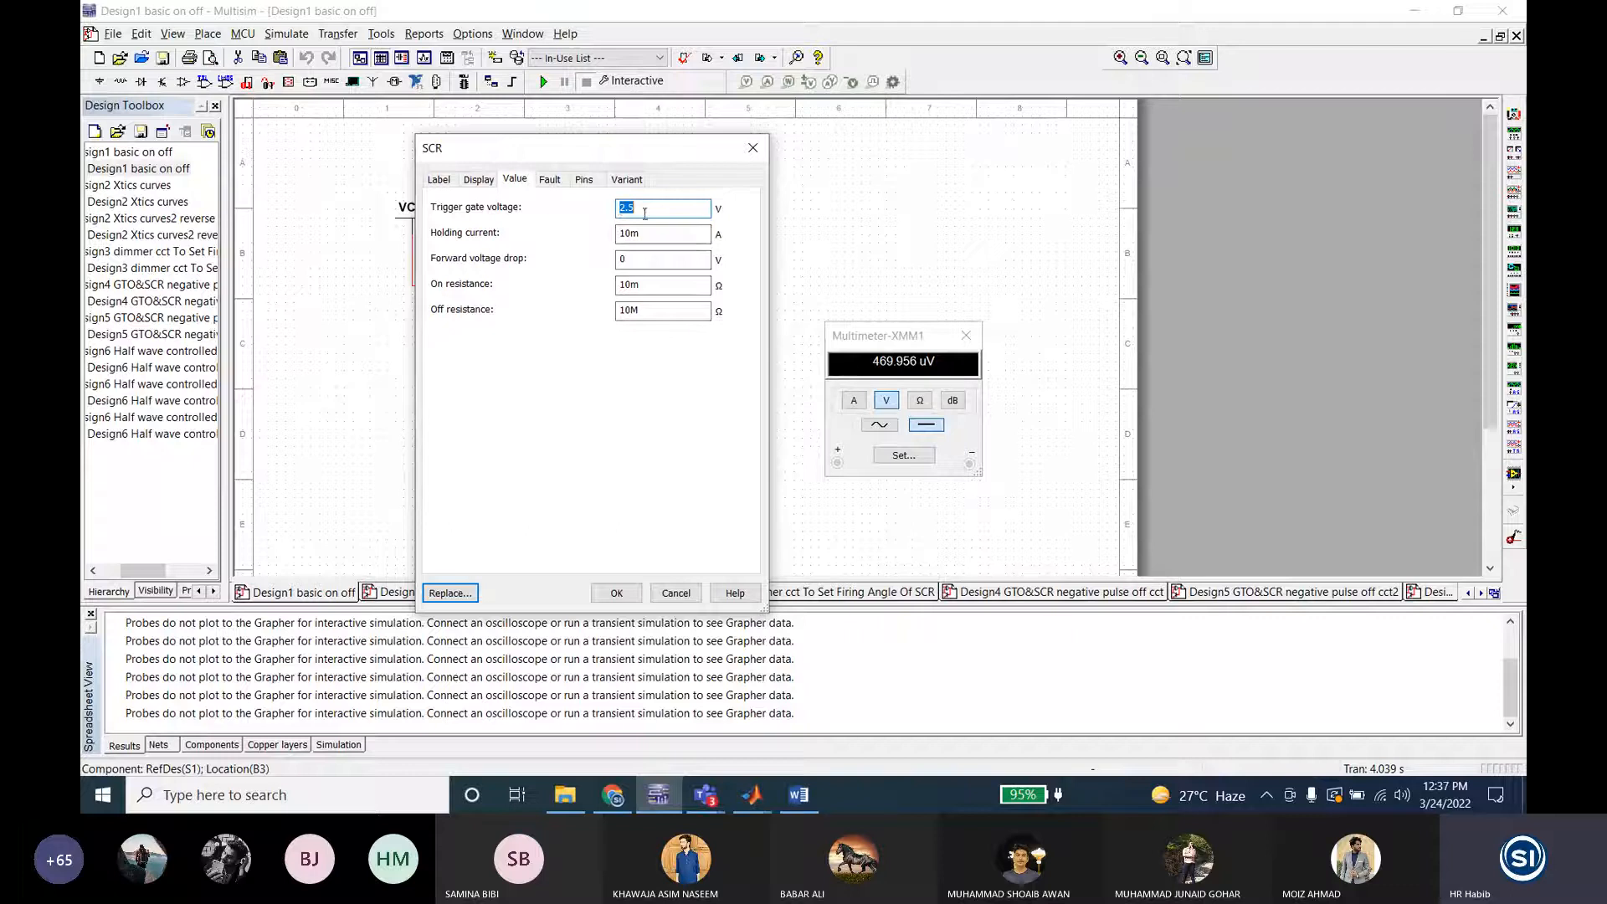
# Step: Inspect the SCR's value parameters and its entry in the component database, leaving both unmodified
pyautogui.press('Tab')
pyautogui.click(640, 209)
pyautogui.click(753, 148)
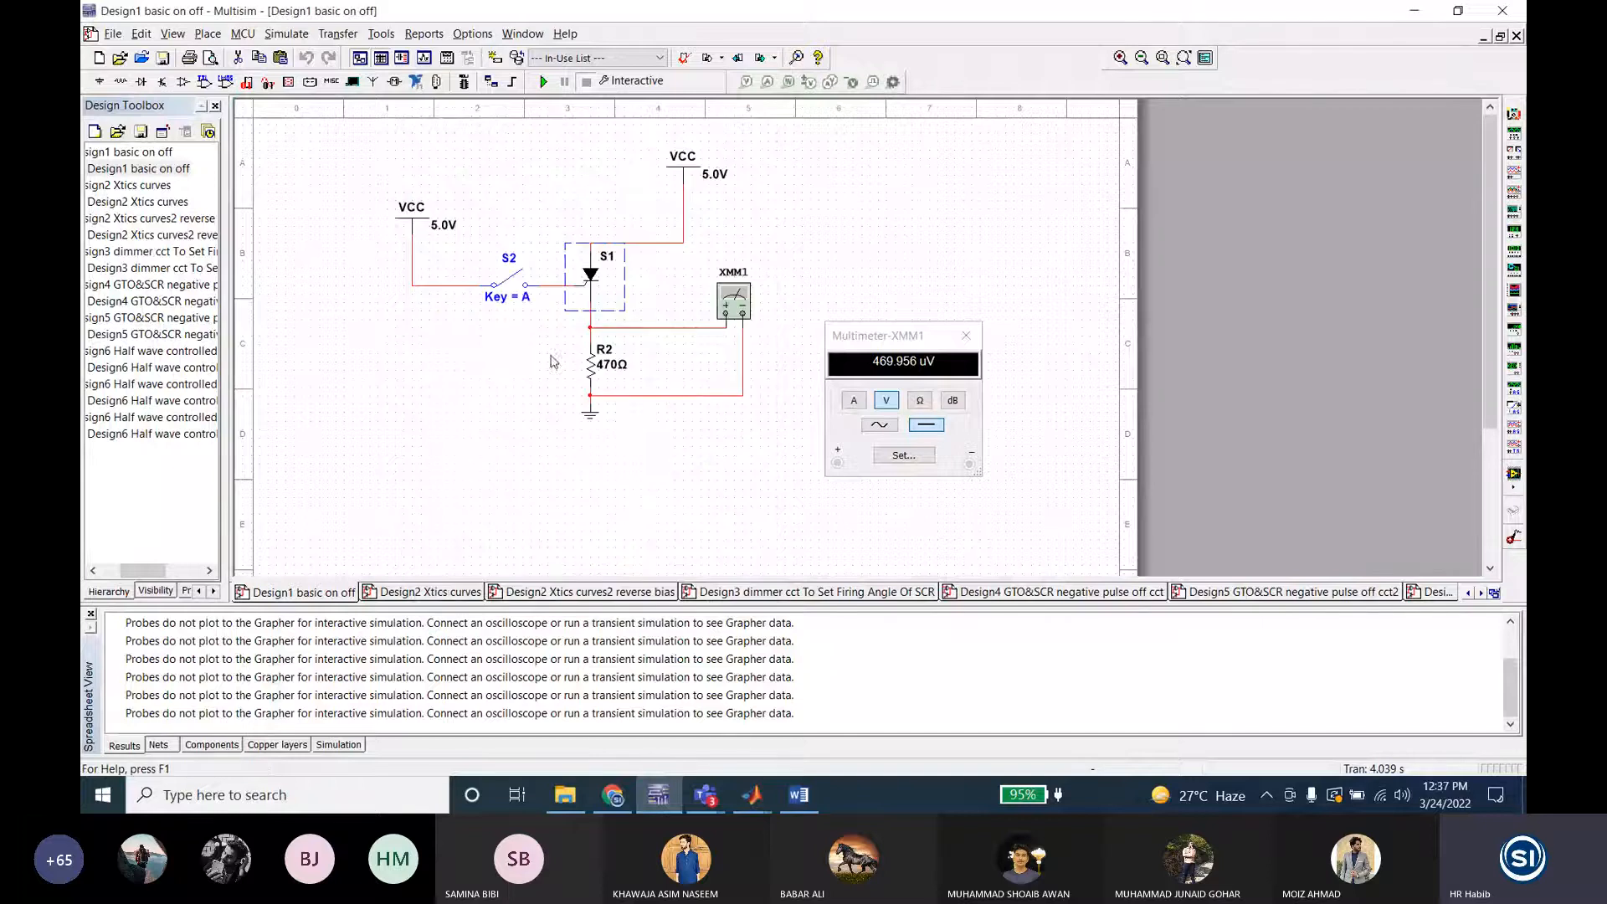
pyautogui.doubleClick(582, 270)
pyautogui.click(450, 593)
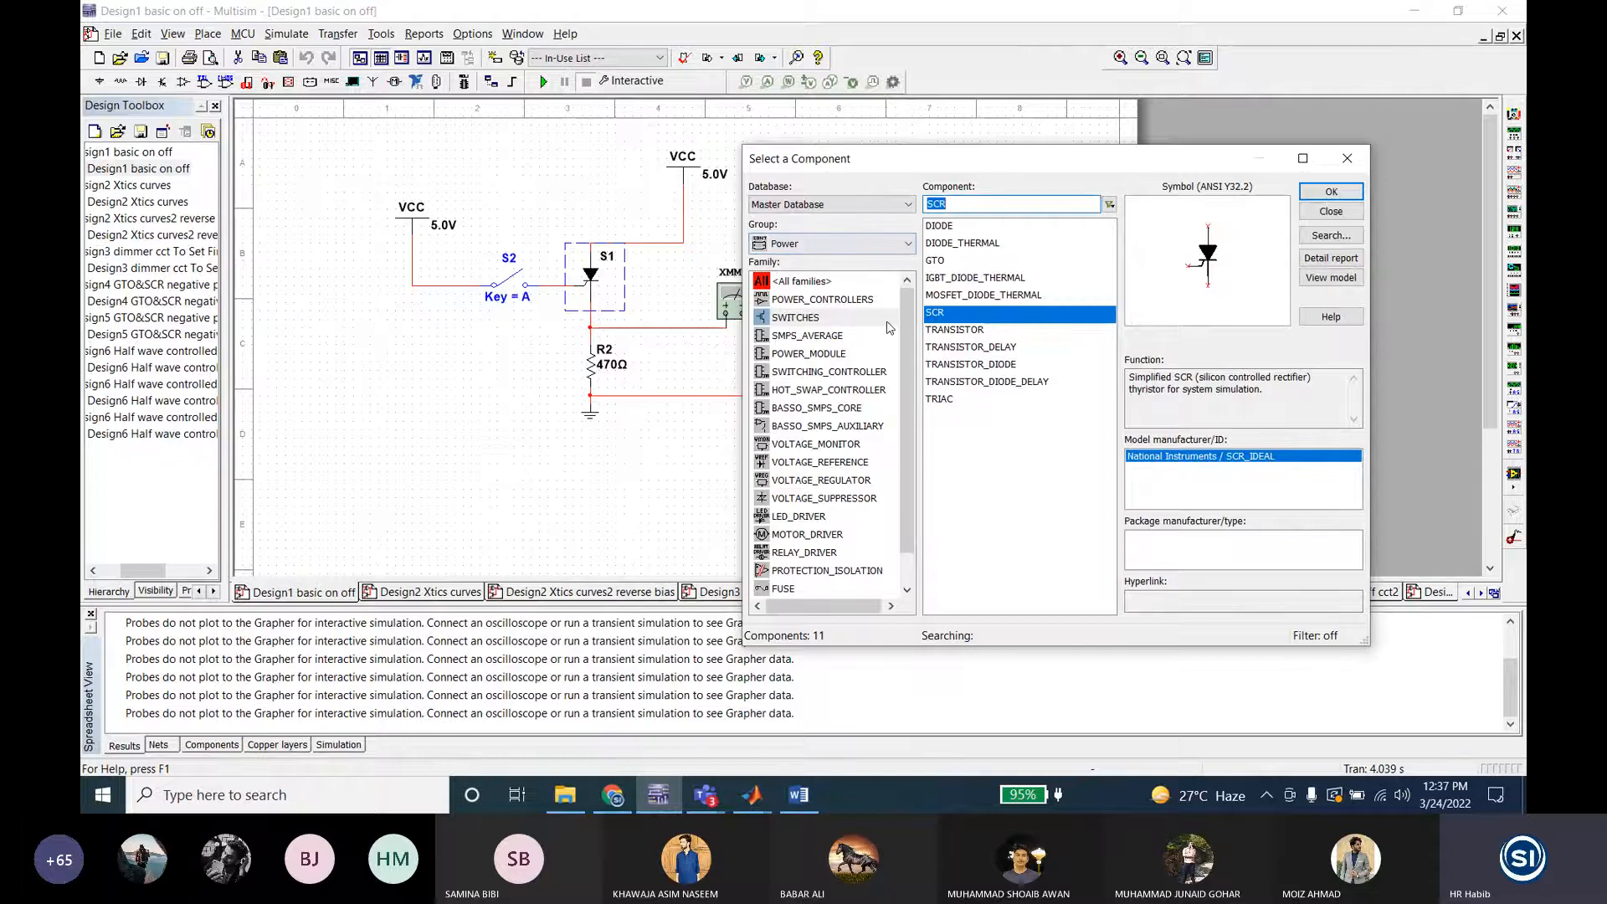
pyautogui.click(1320, 213)
# Step: Open the readout of multimeter XMM1 and inspect the voltage setting of both VCC supplies
pyautogui.click(745, 299)
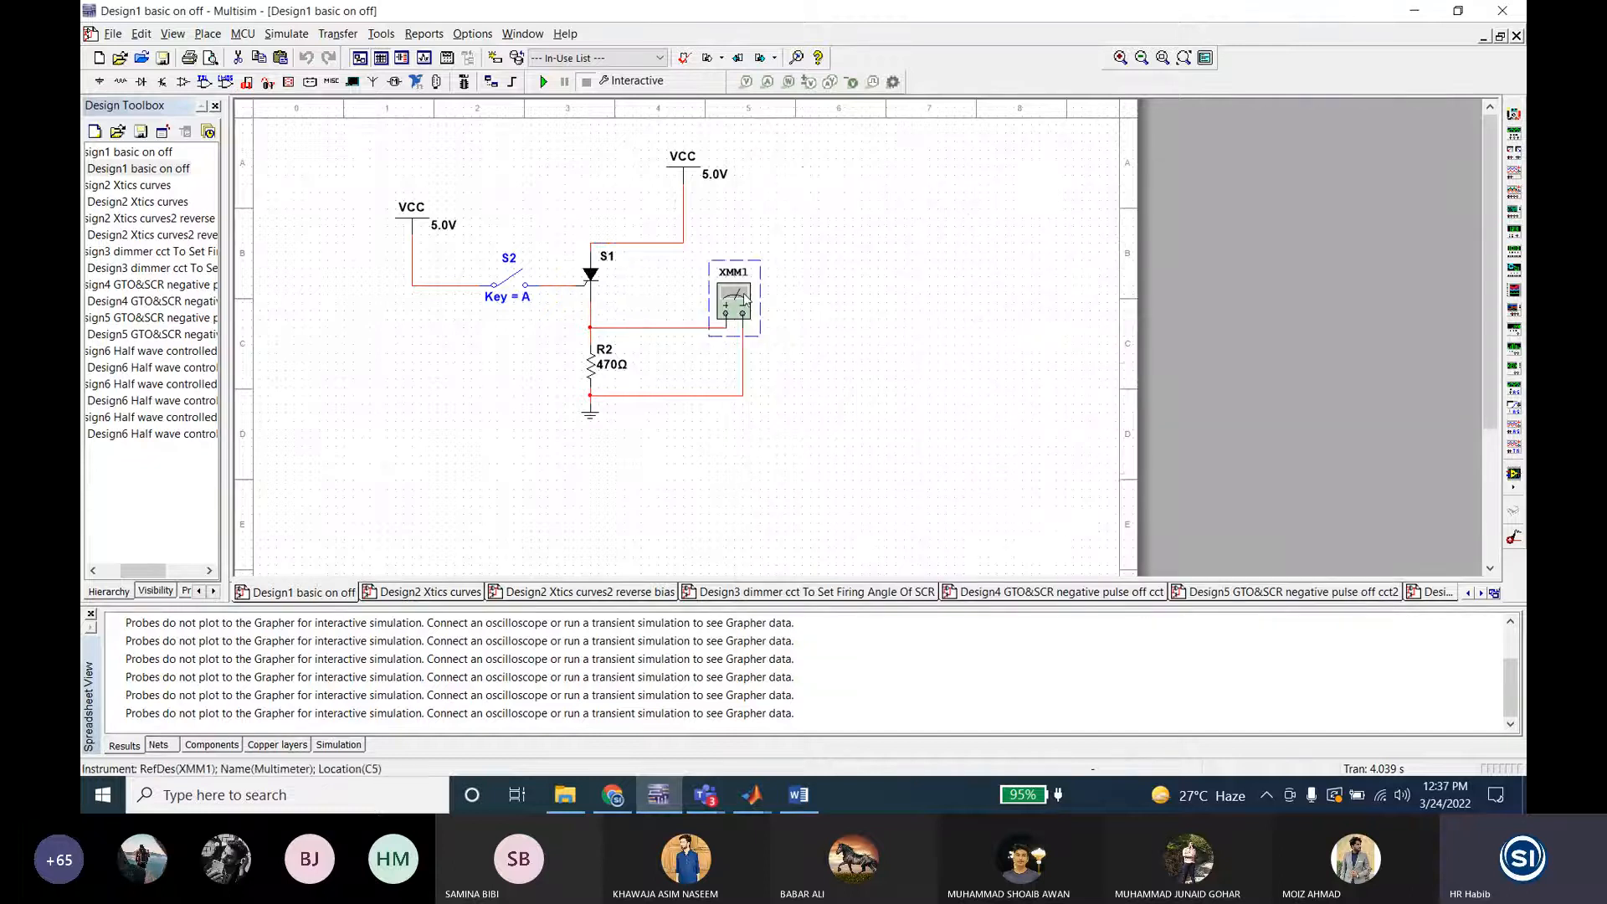
pyautogui.doubleClick(747, 300)
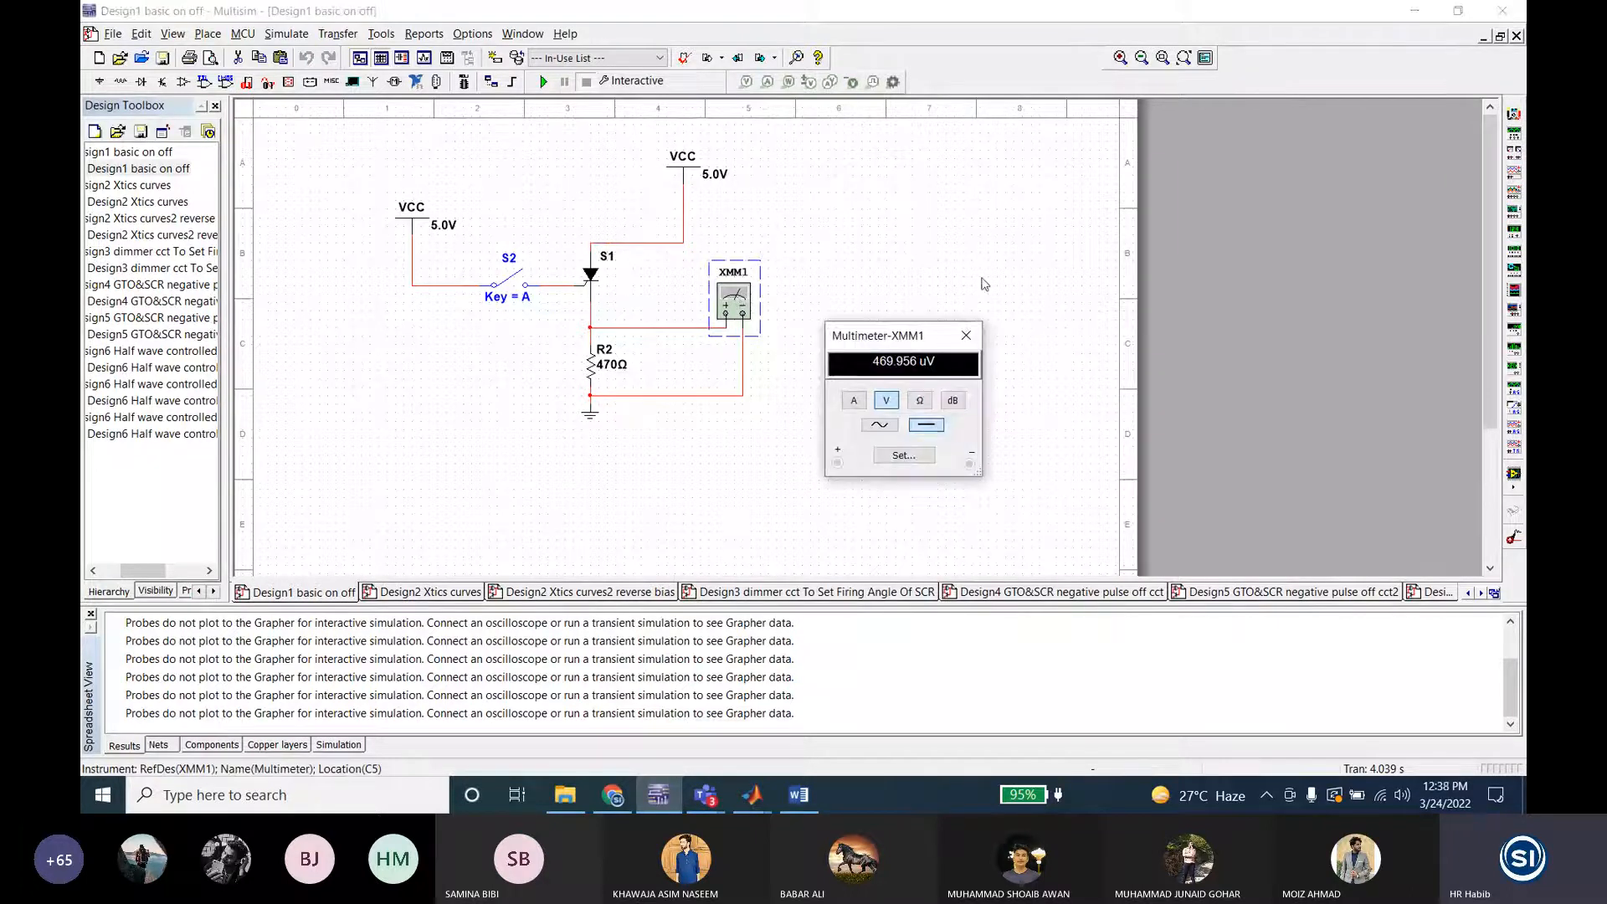
pyautogui.doubleClick(680, 157)
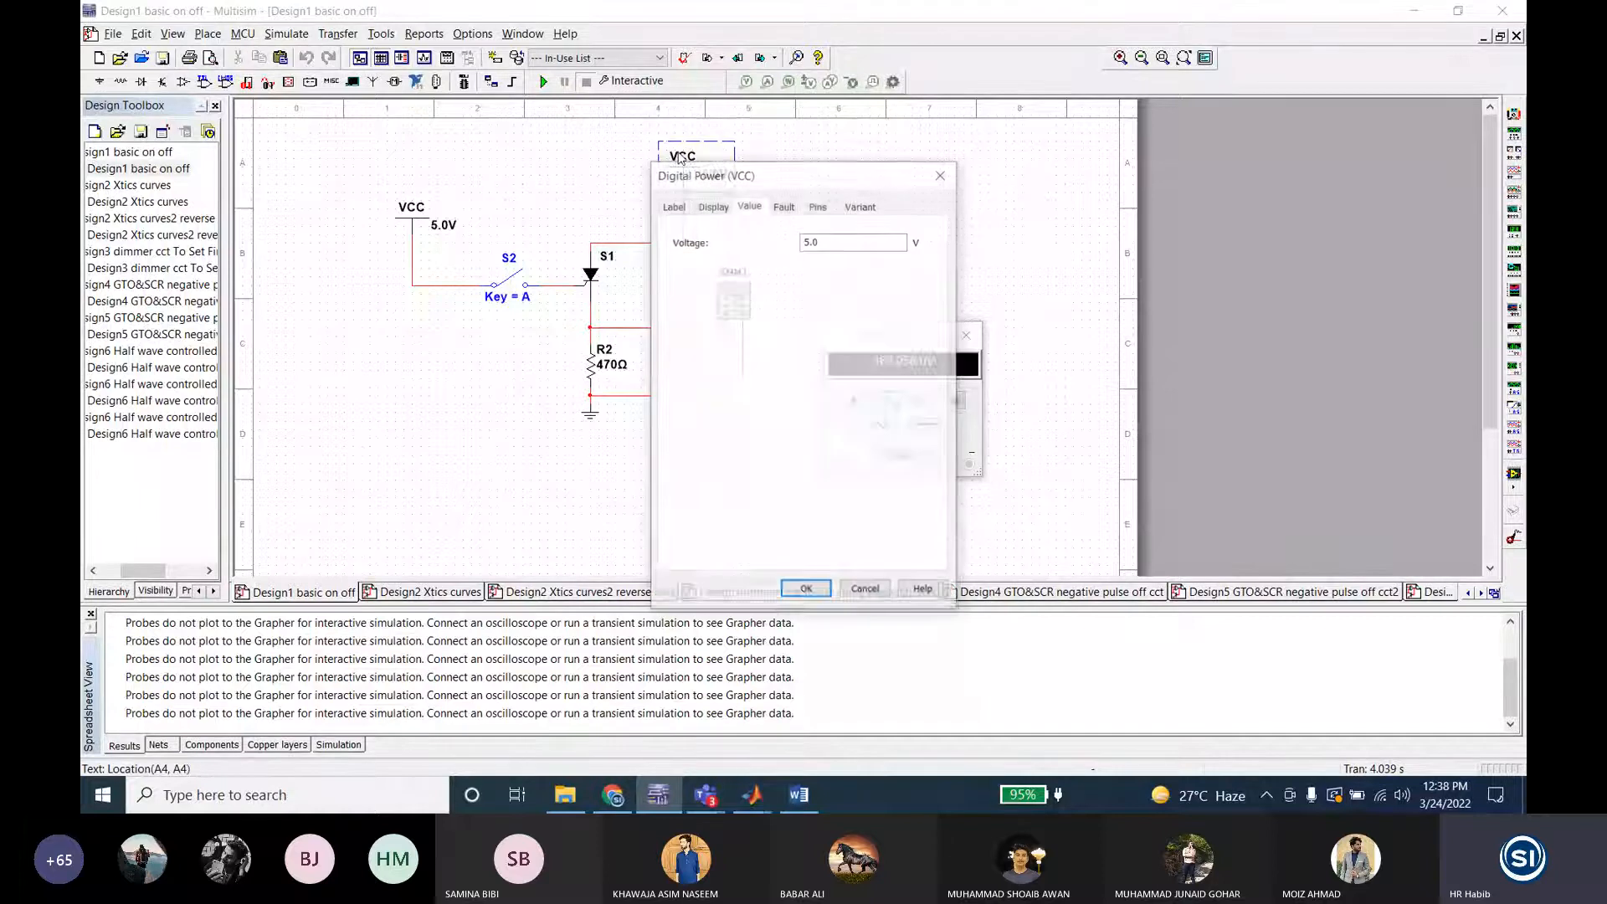
pyautogui.click(941, 175)
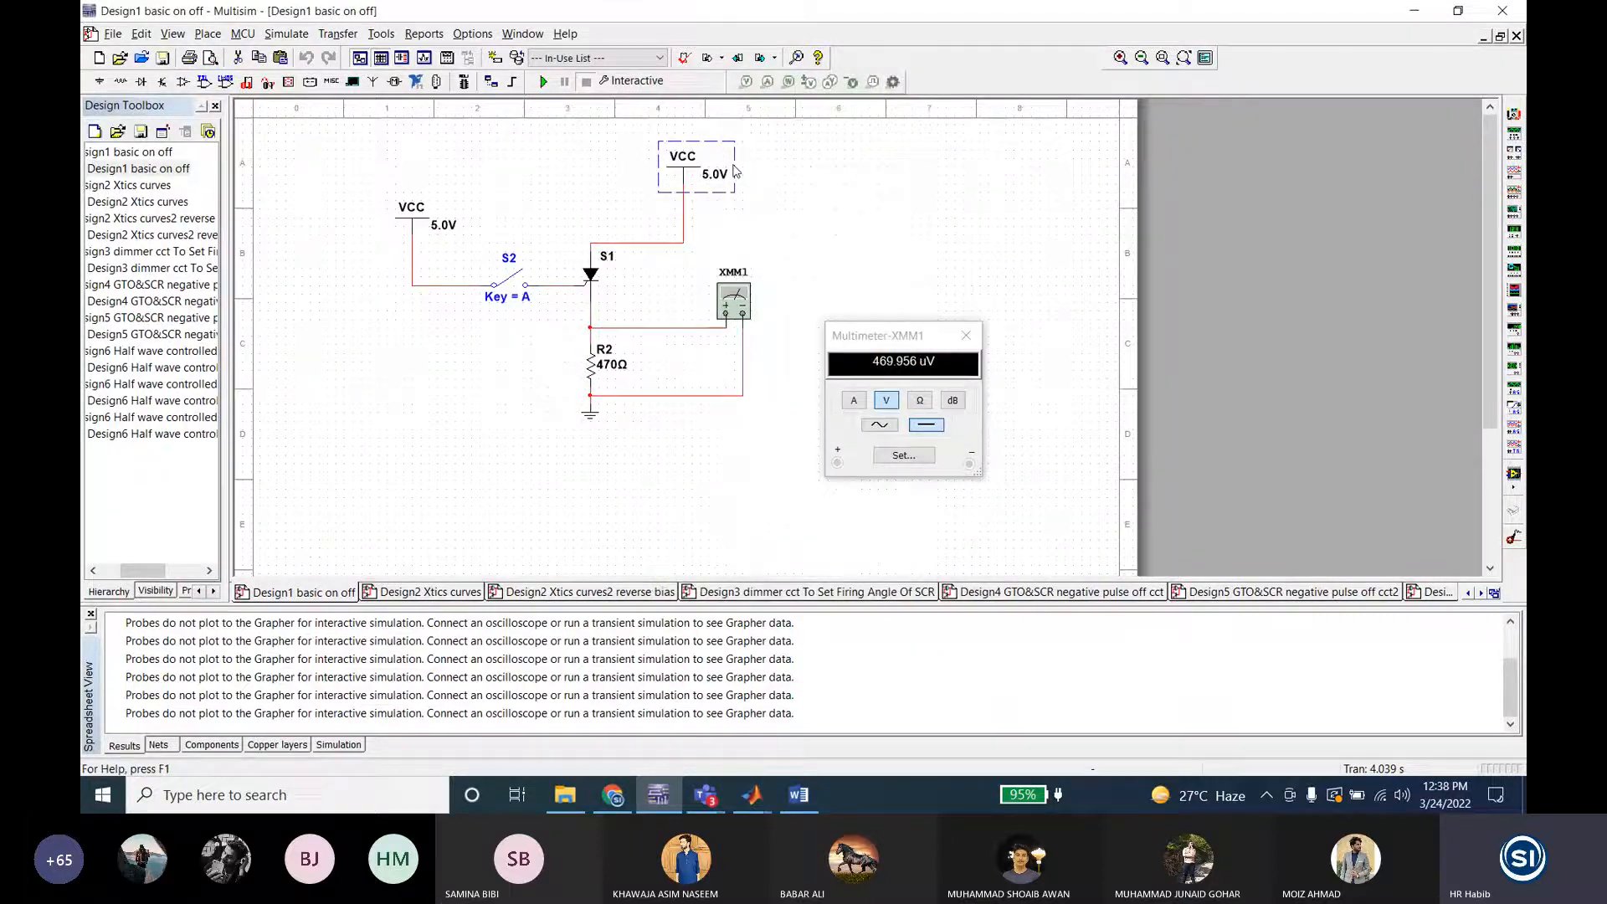
pyautogui.doubleClick(683, 159)
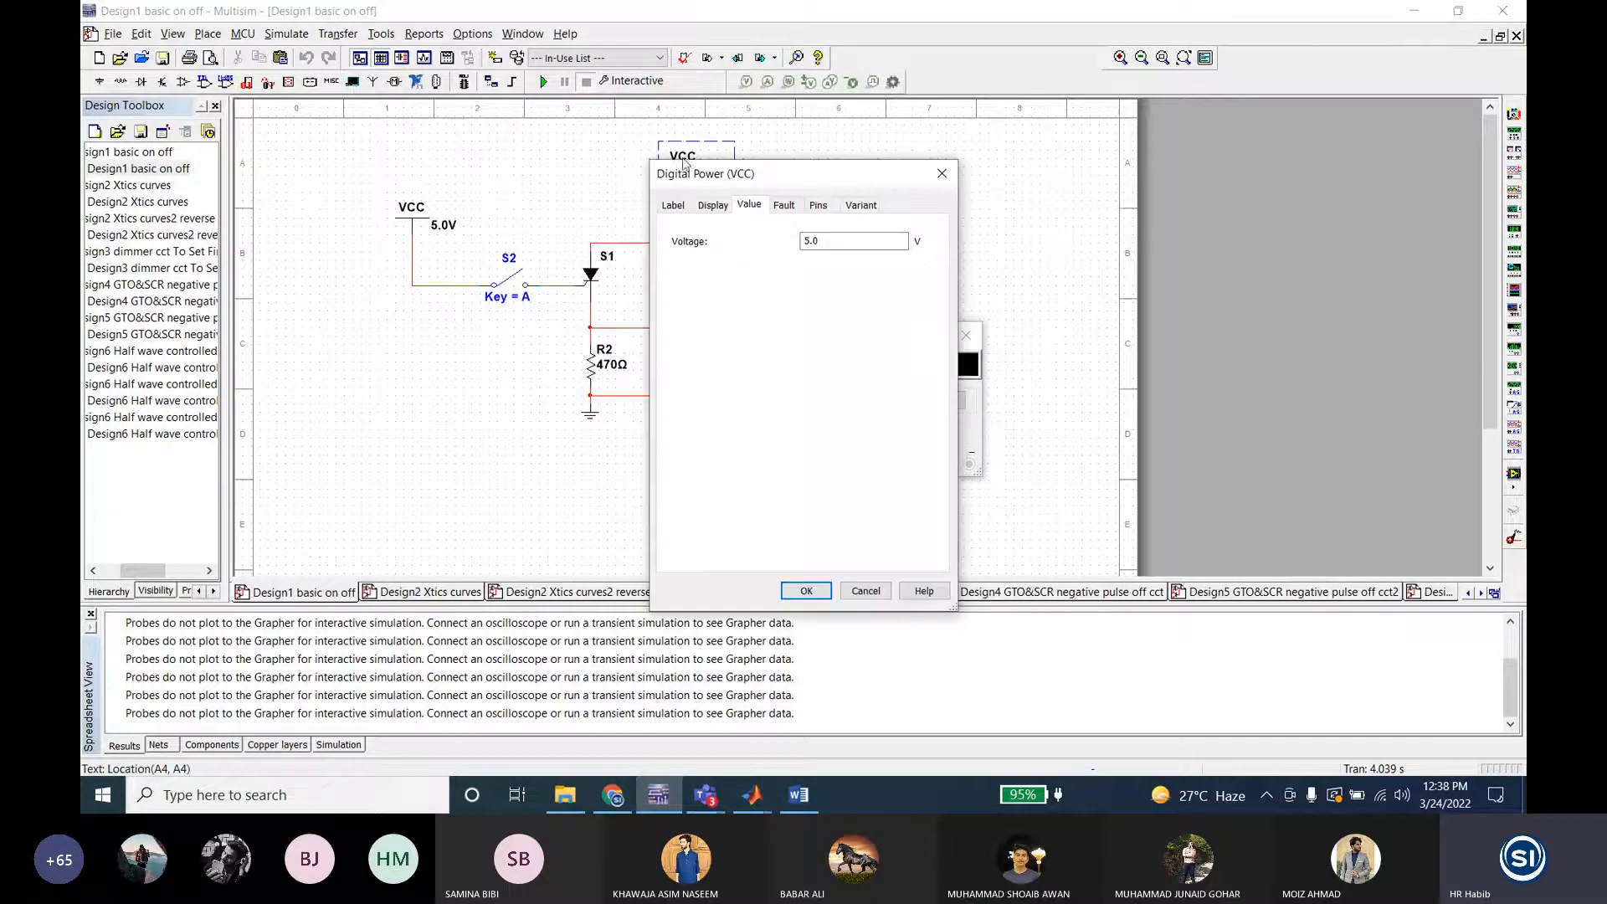
pyautogui.click(943, 175)
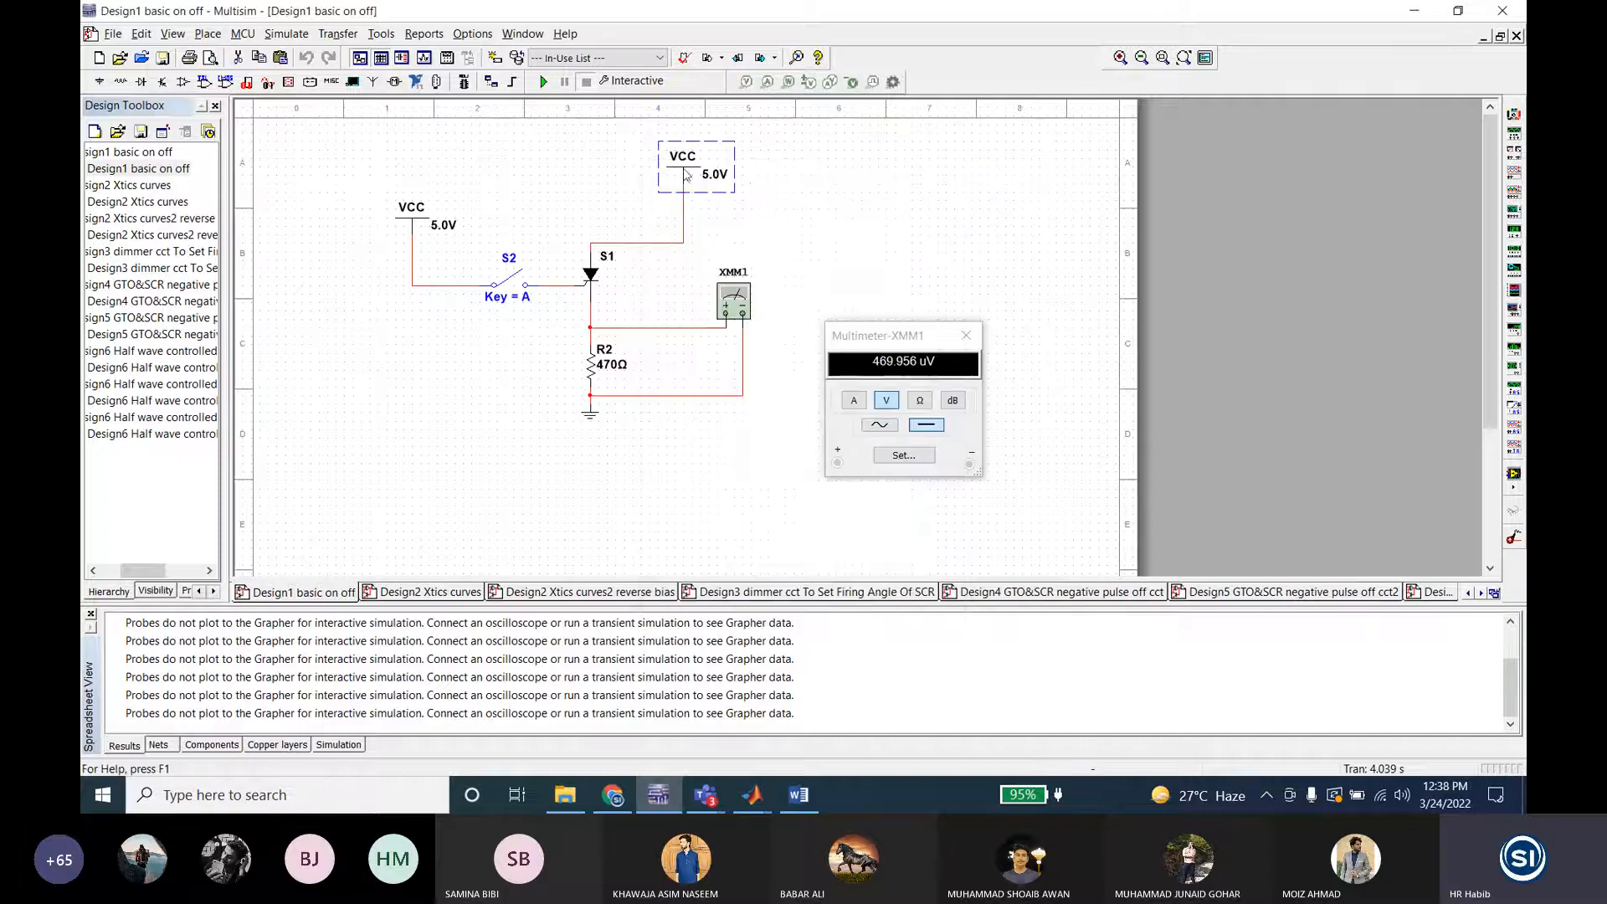
pyautogui.click(415, 214)
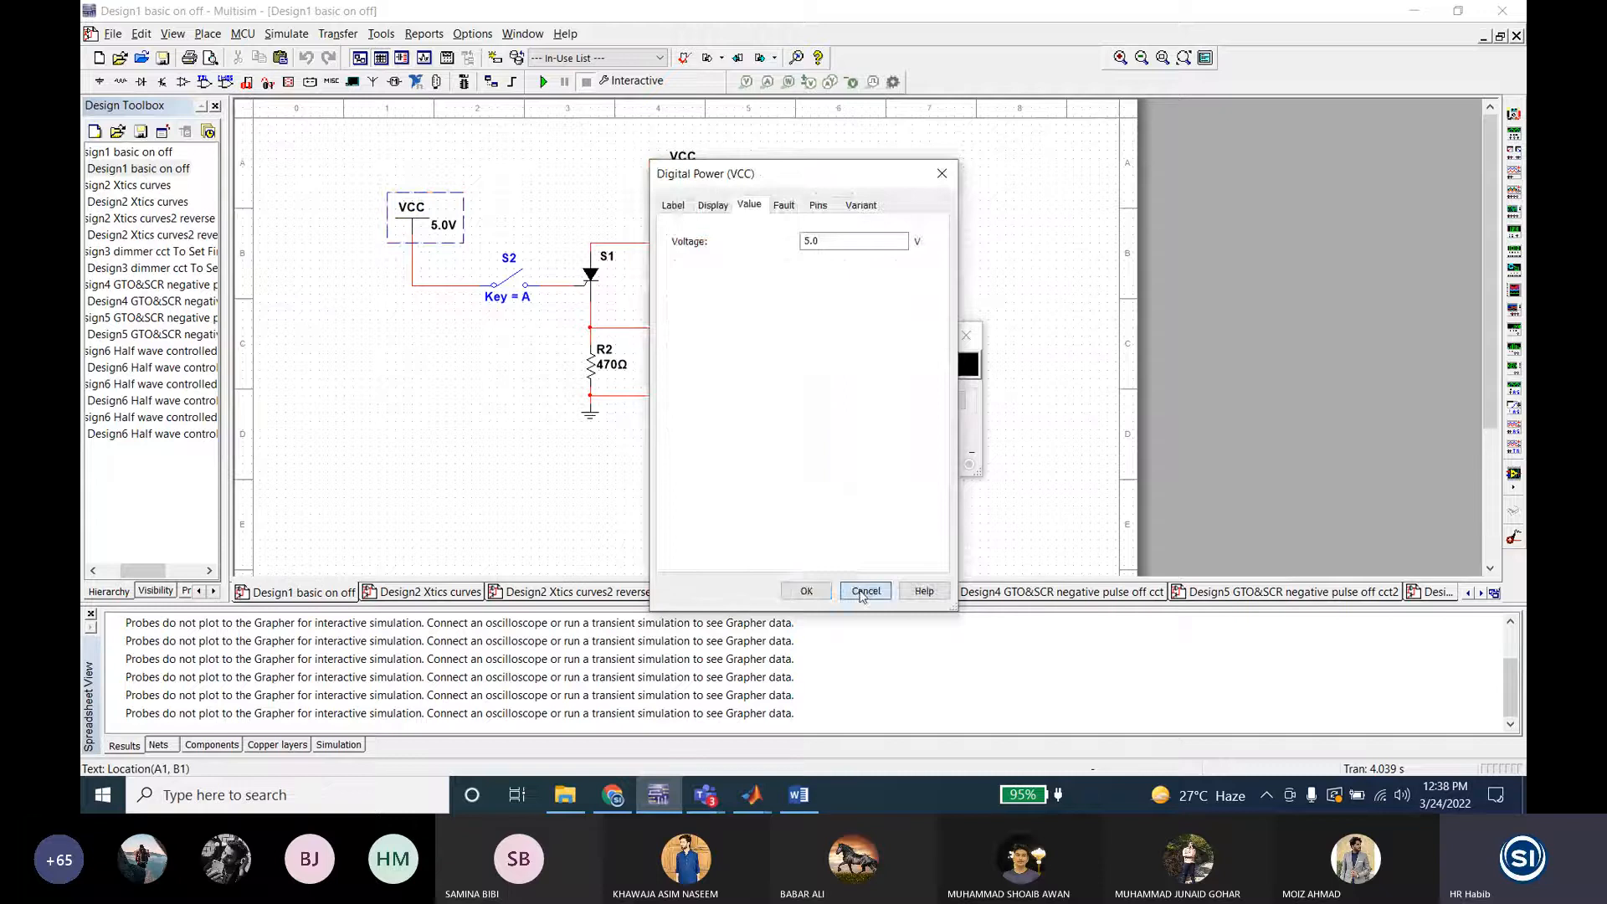
pyautogui.click(865, 591)
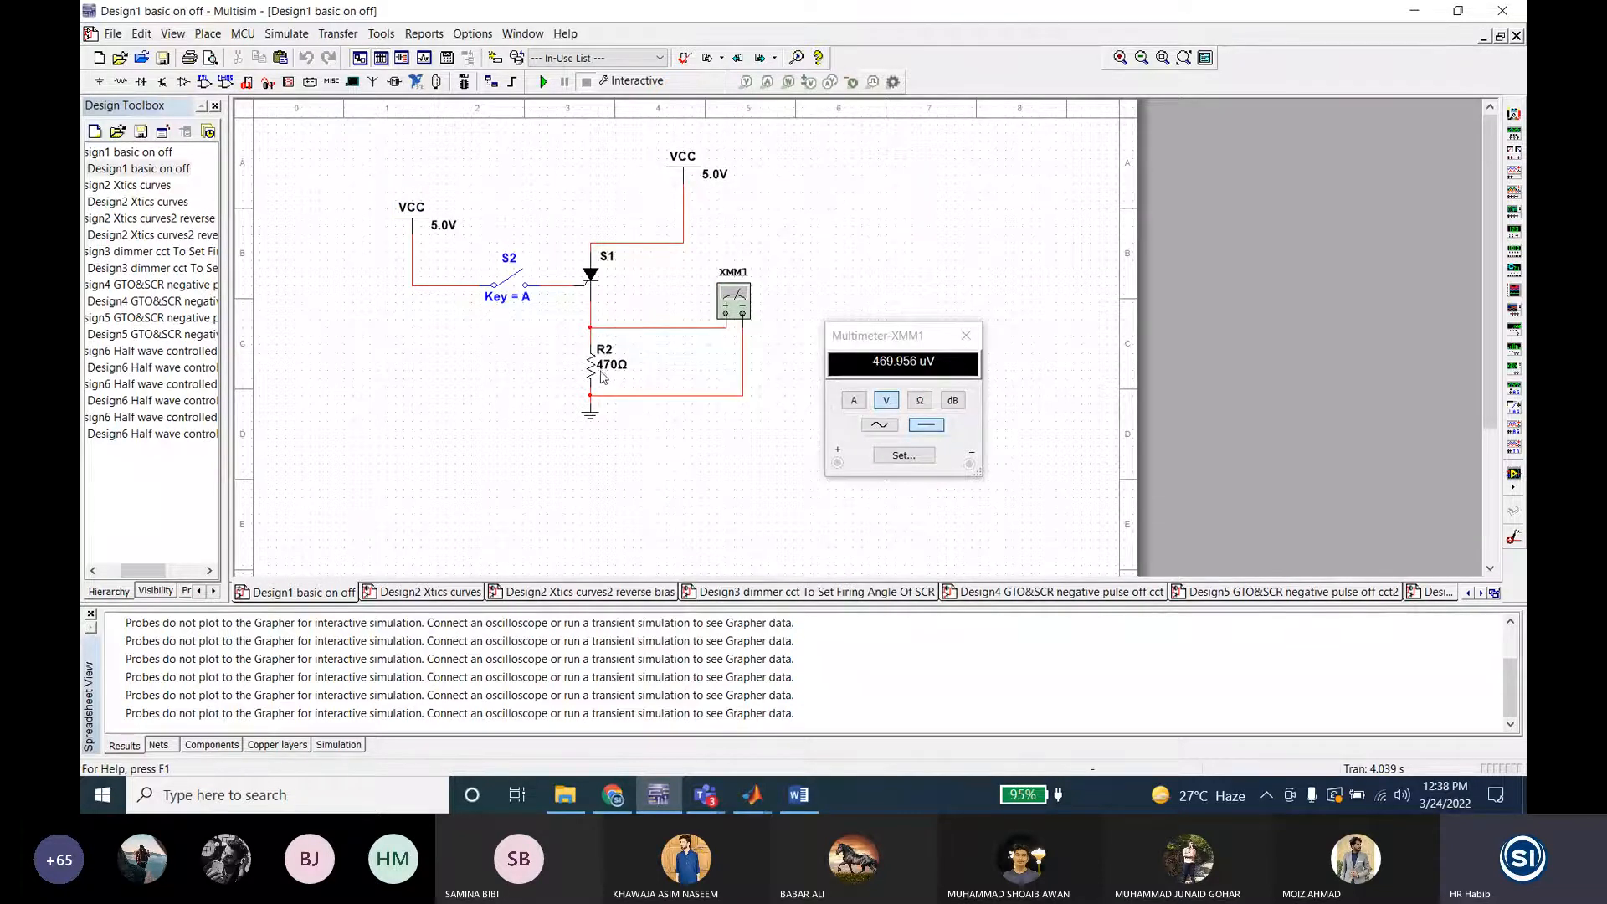
# Step: Run the interactive simulation and set multimeter XMM1 to measure voltage across R2
pyautogui.click(734, 303)
pyautogui.doubleClick(745, 306)
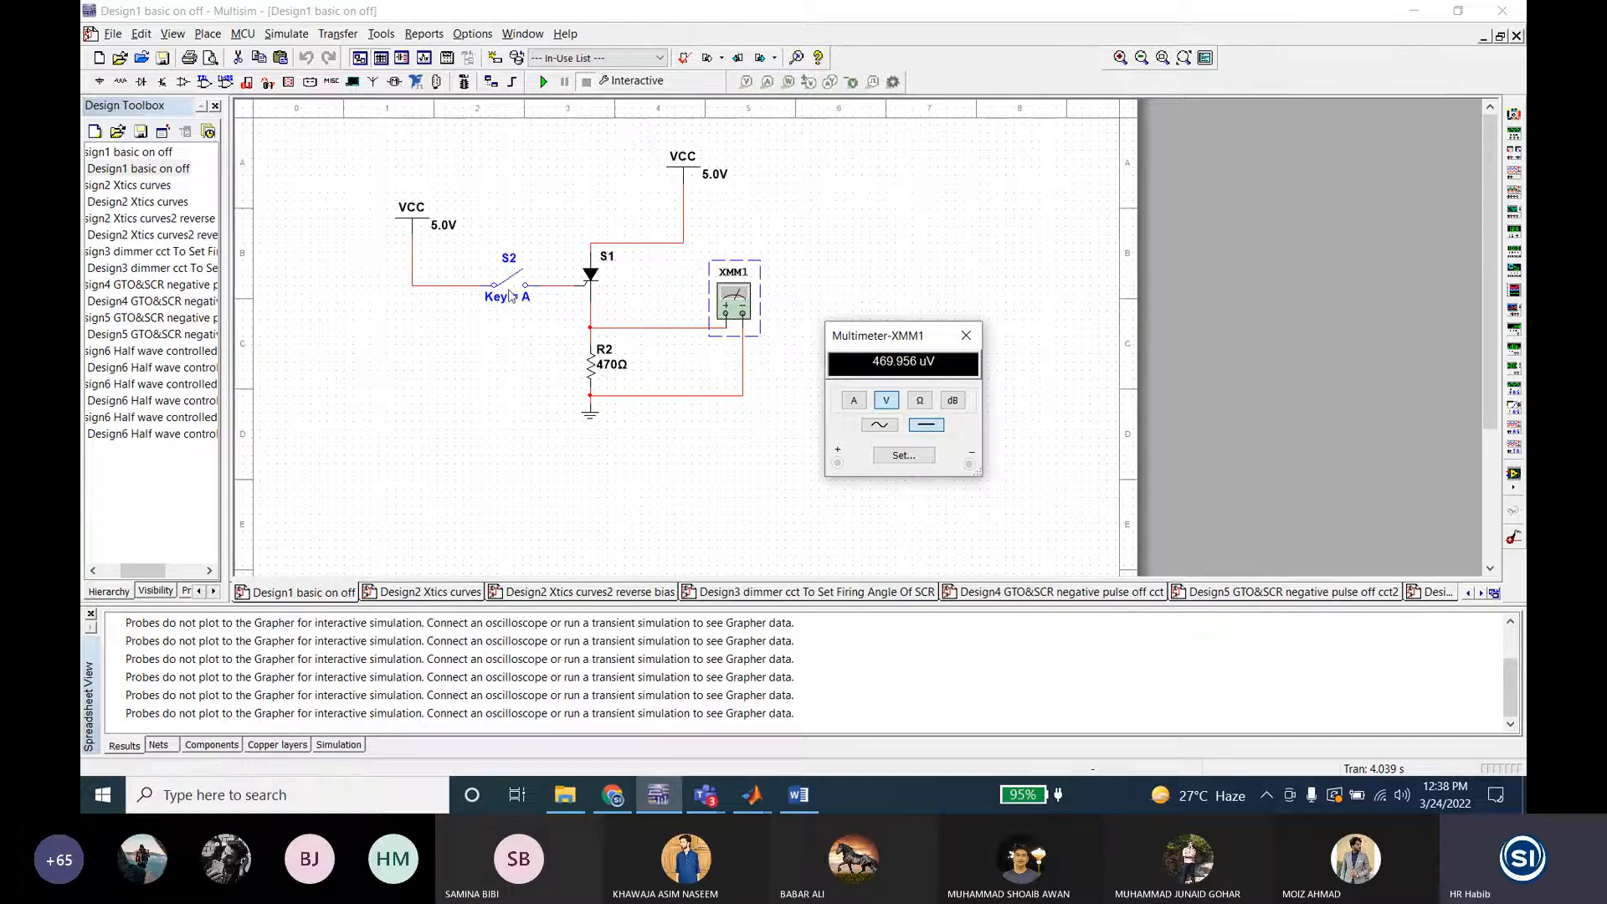
pyautogui.press('a')
pyautogui.press('F5')
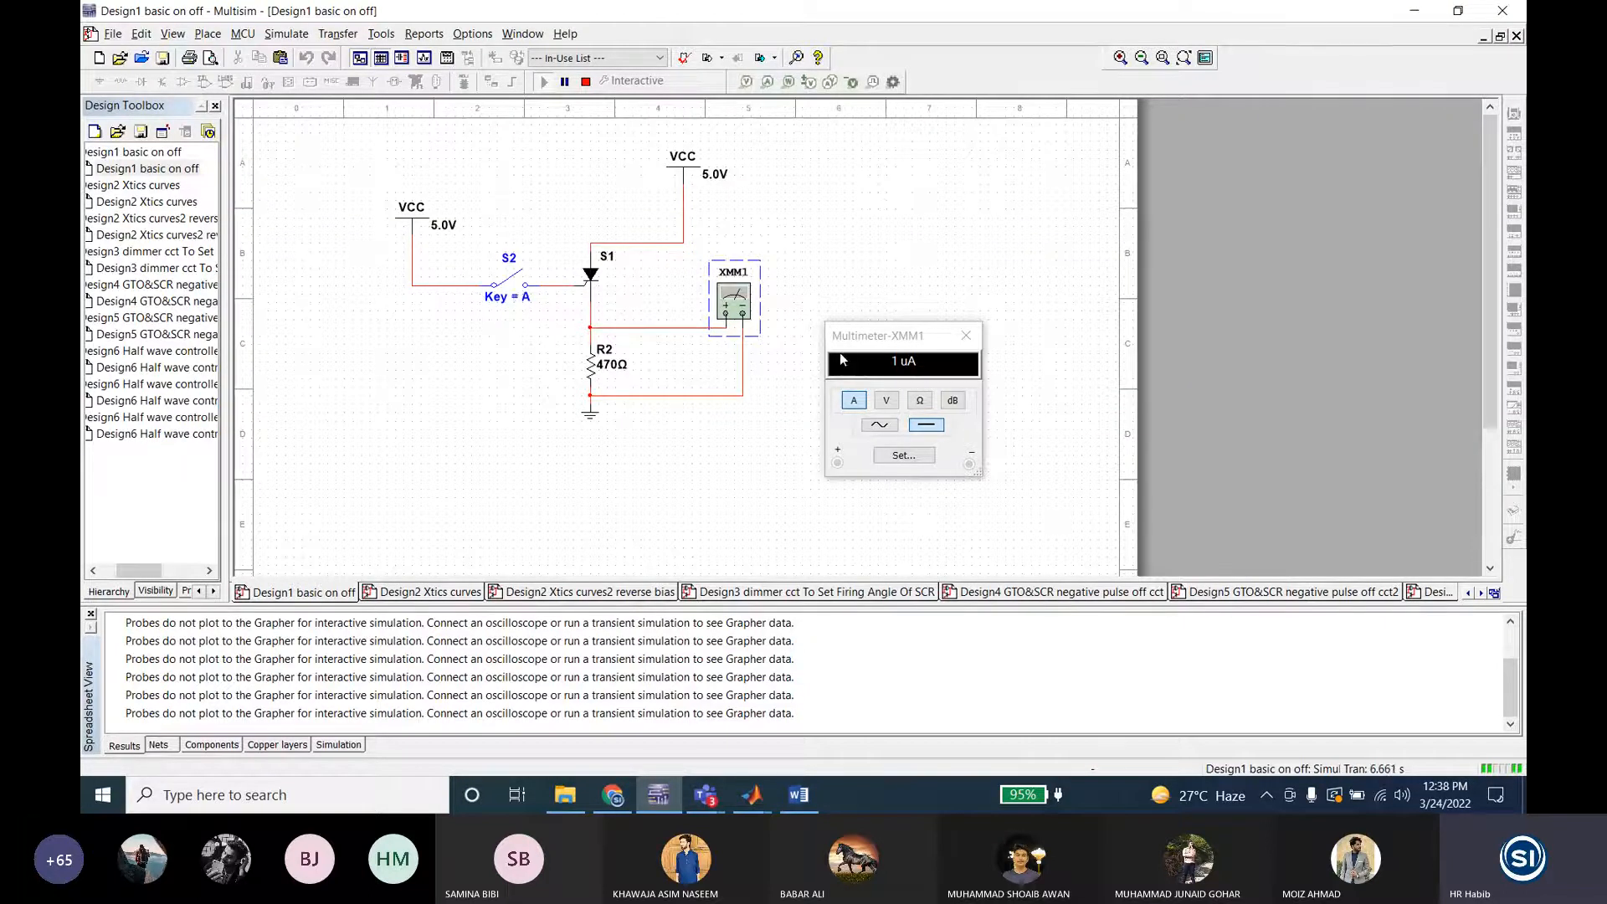
pyautogui.moveTo(858, 341); pyautogui.dragTo(887, 338)
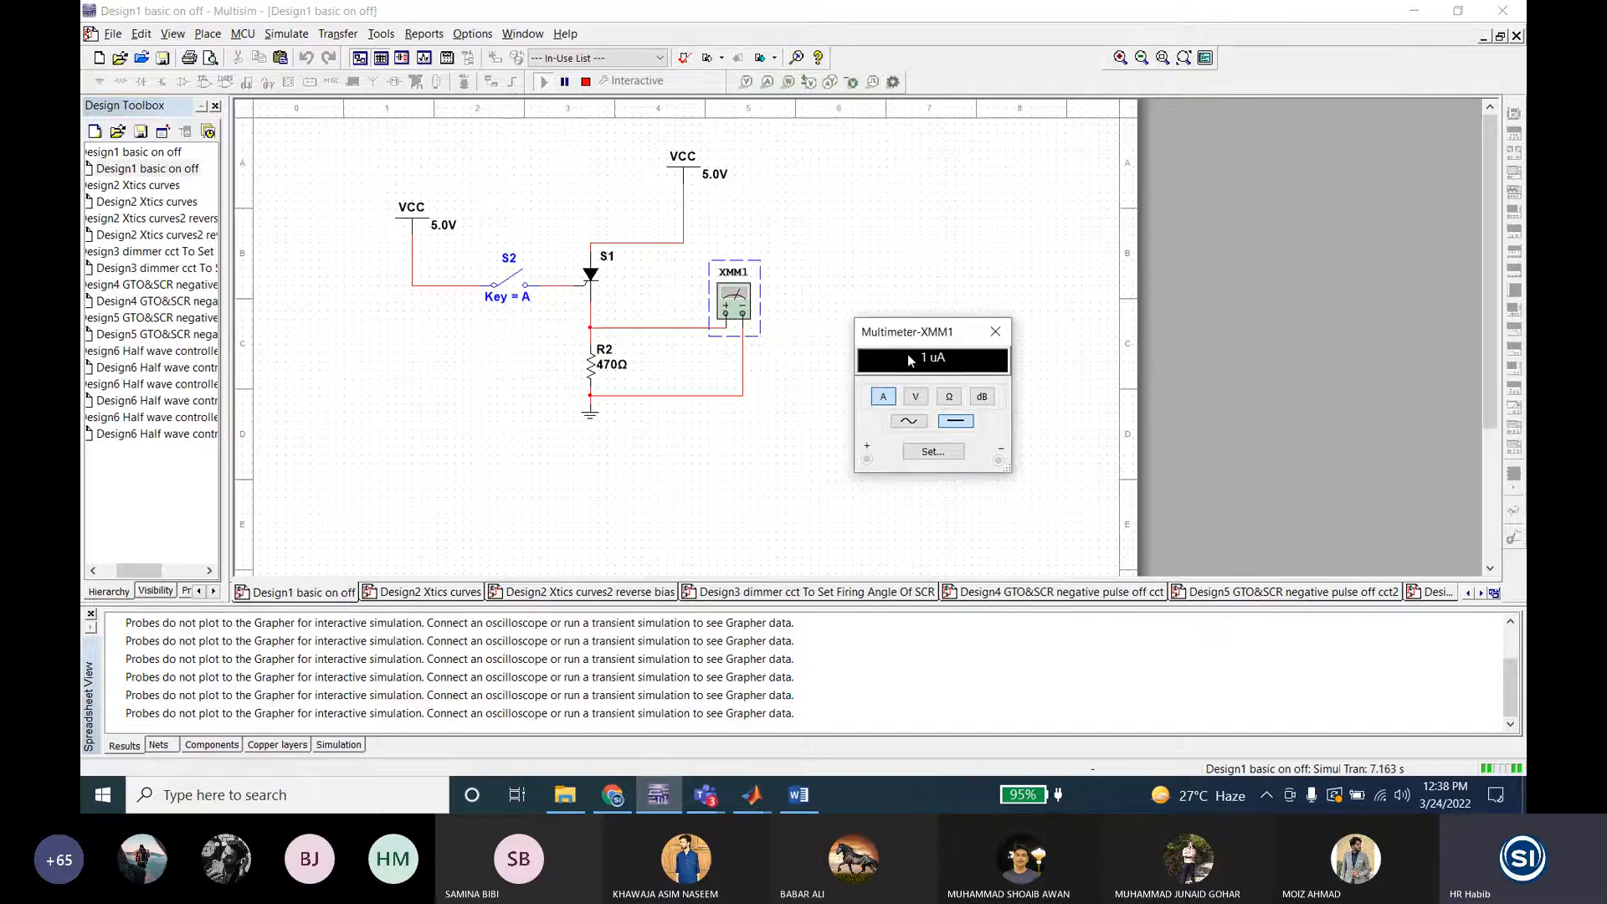
pyautogui.click(916, 399)
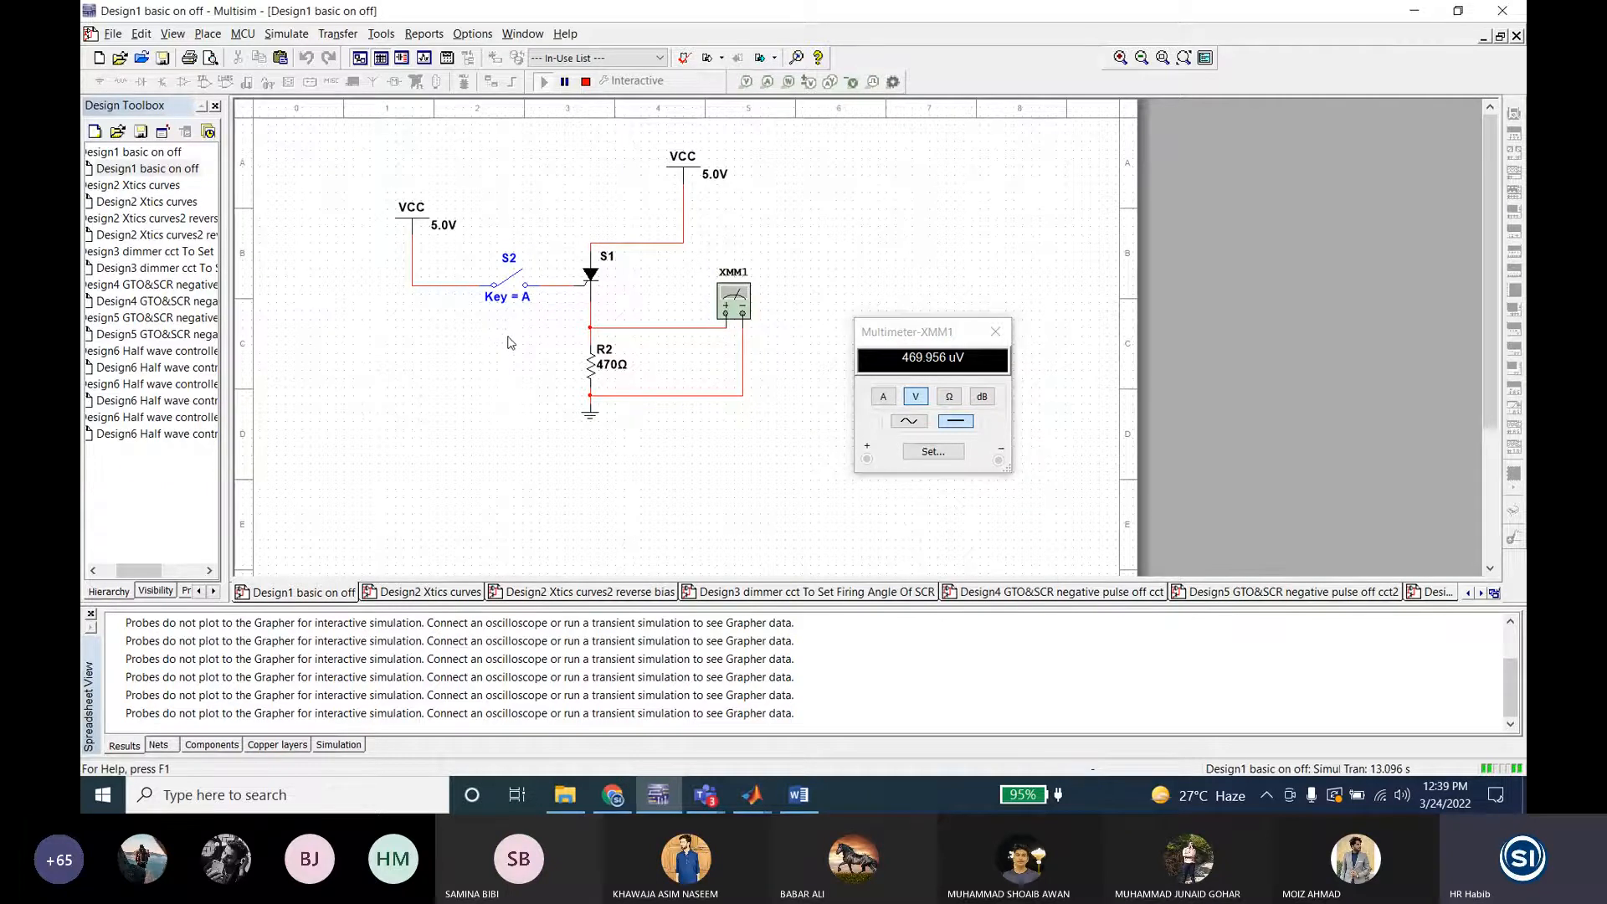
# Step: Restart the simulation, switch S2 closed and open again to trigger the SCR, and stop the run
pyautogui.click(586, 82)
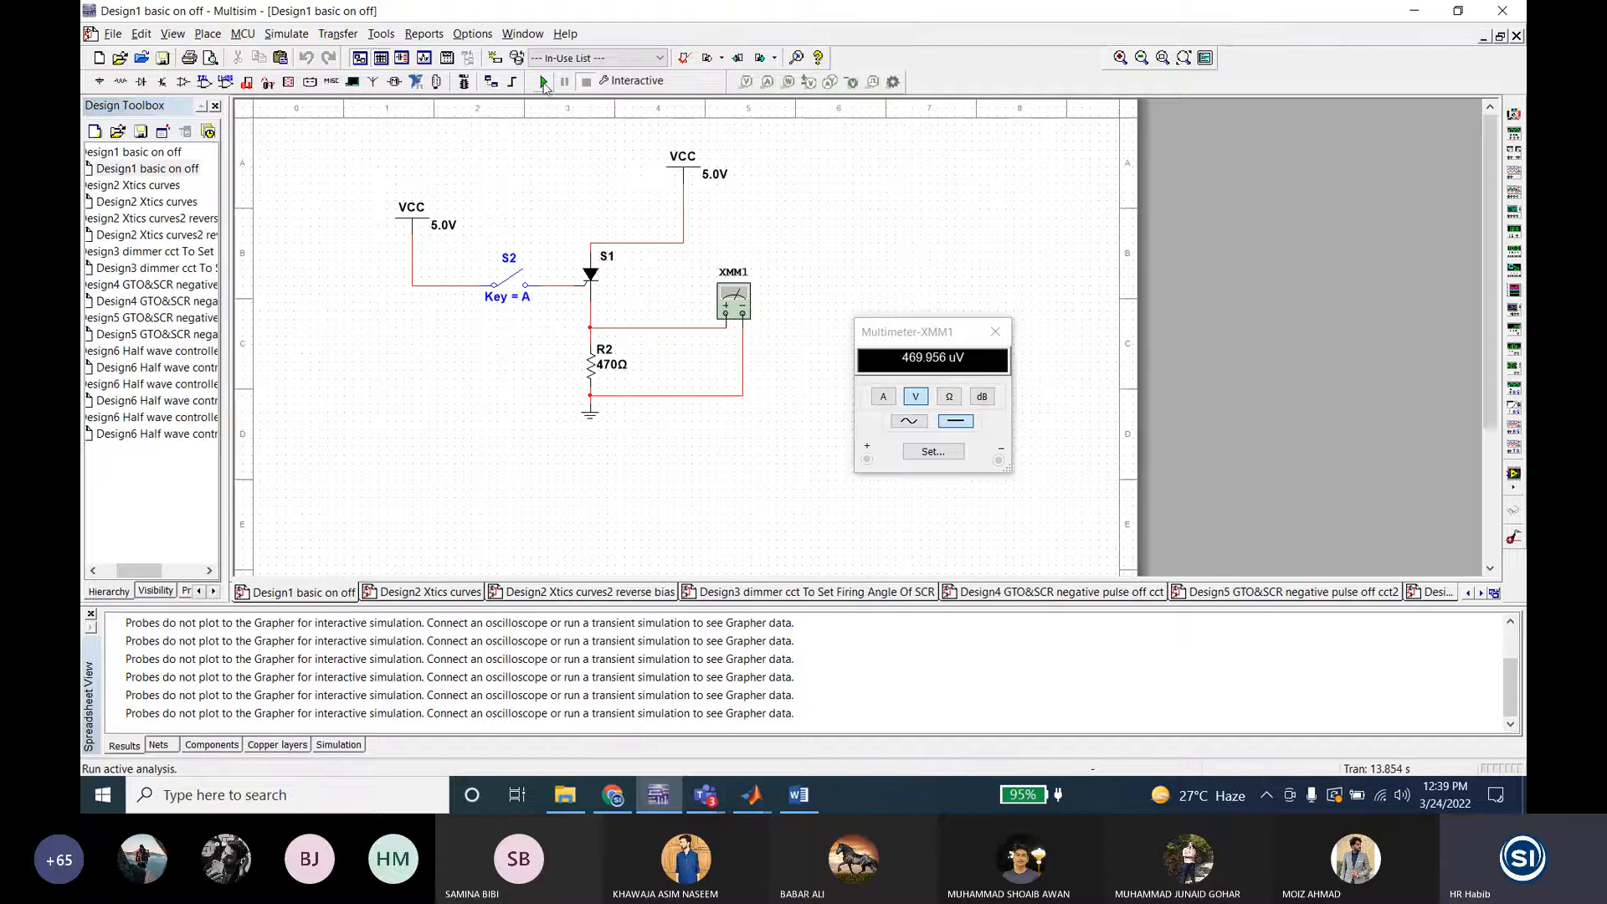
pyautogui.click(544, 81)
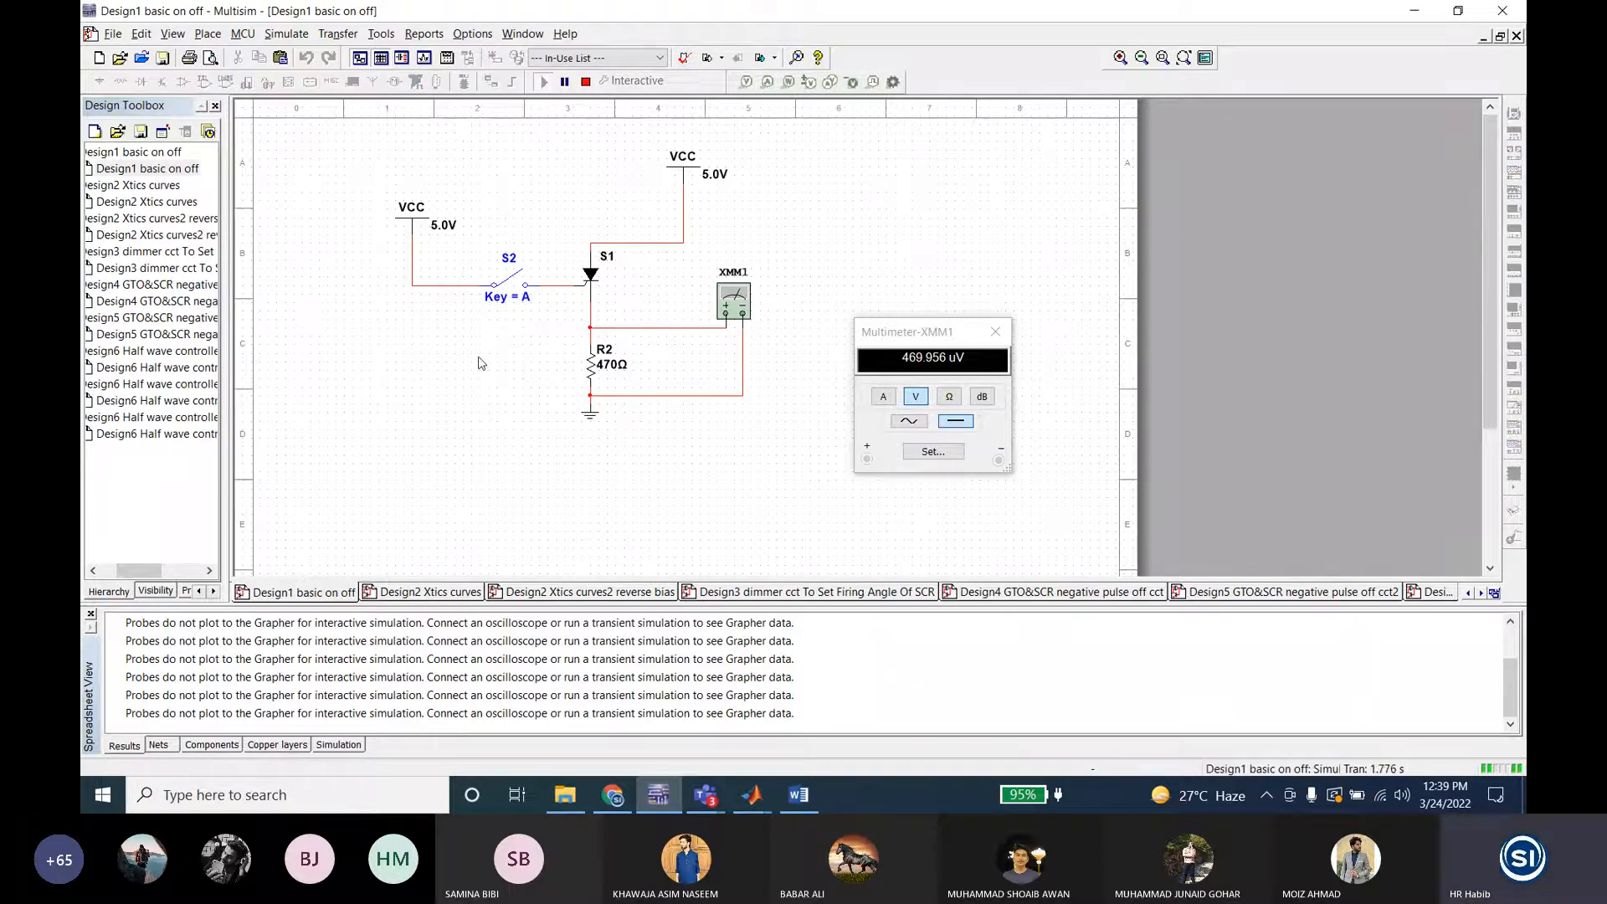
pyautogui.press('a')
pyautogui.press('a')
pyautogui.click(587, 82)
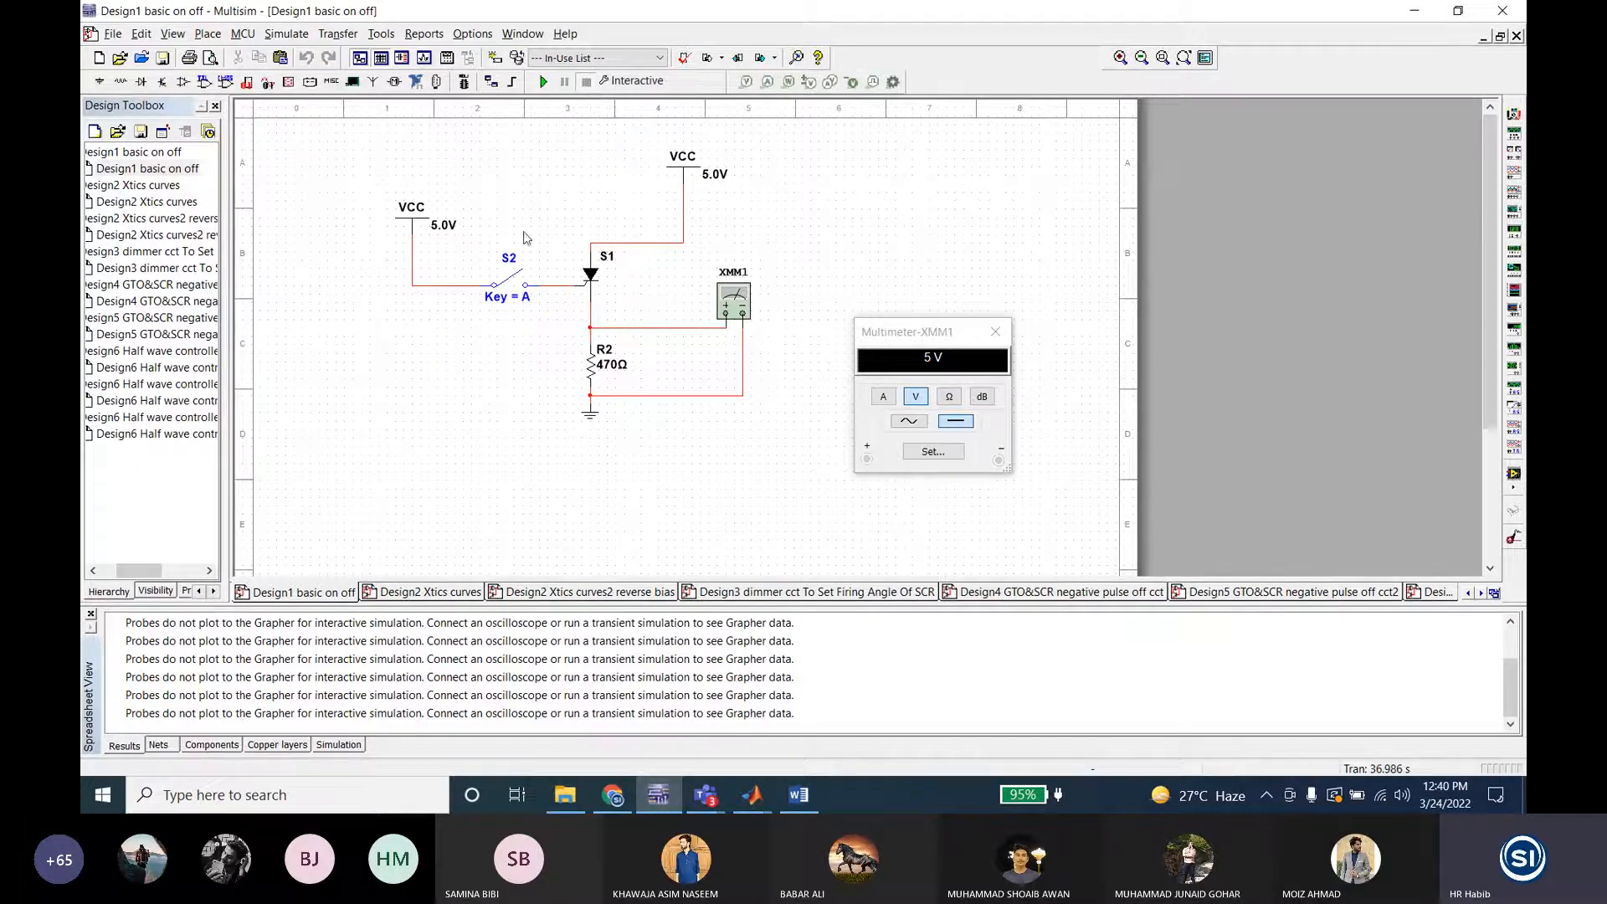
# Step: Set the VCC supply to 2 V and run the simulation with switch S2 closed
pyautogui.doubleClick(593, 277)
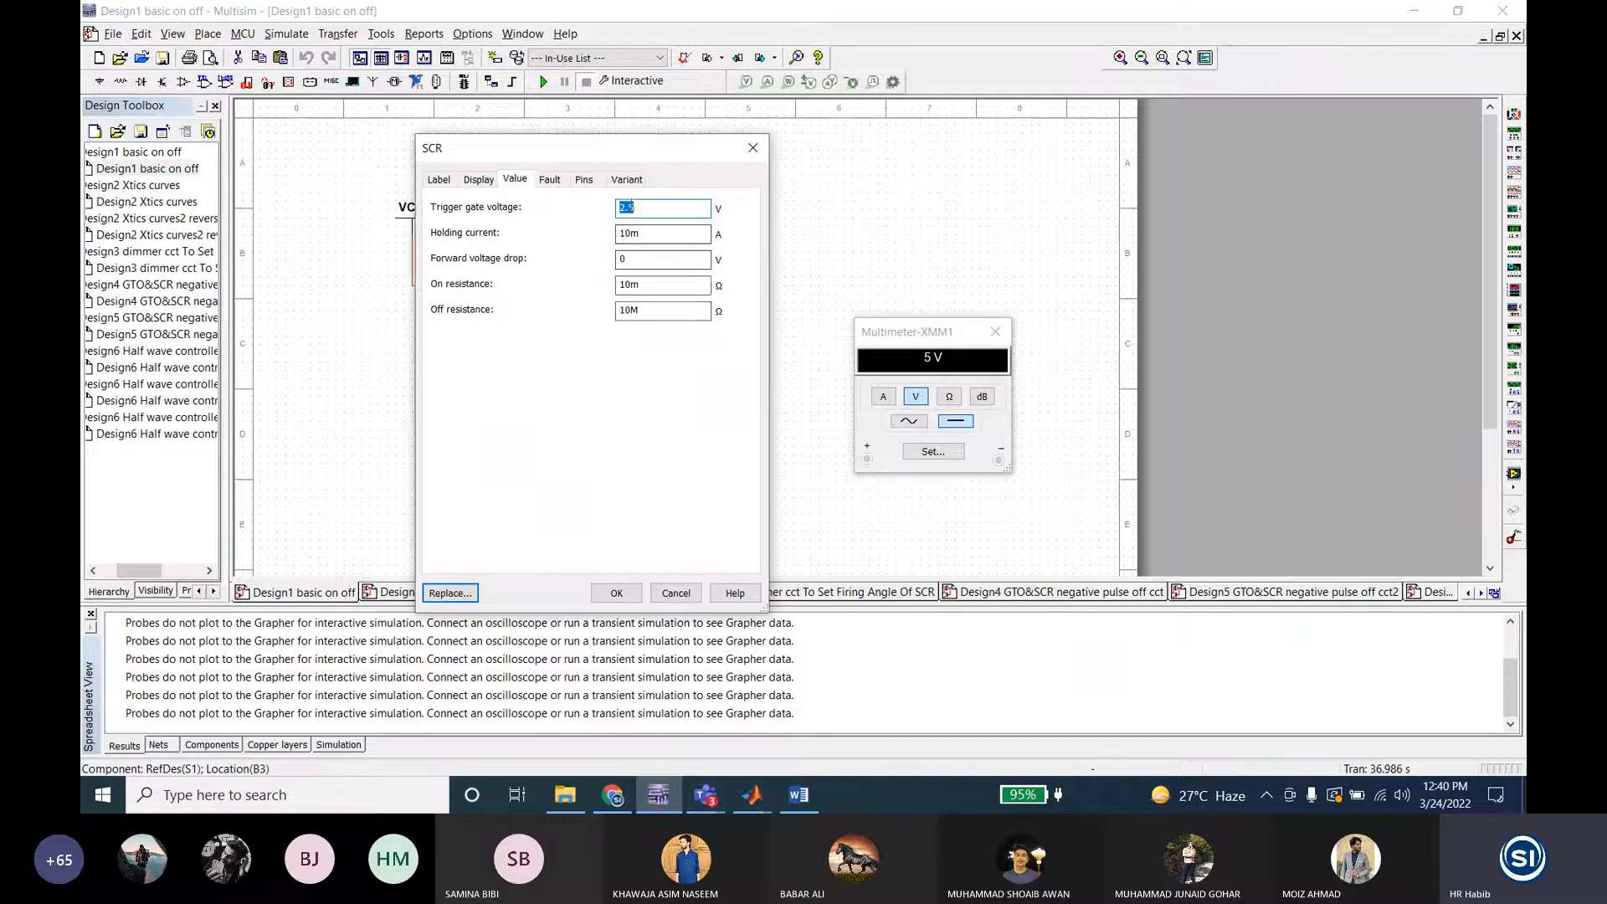
pyautogui.click(677, 600)
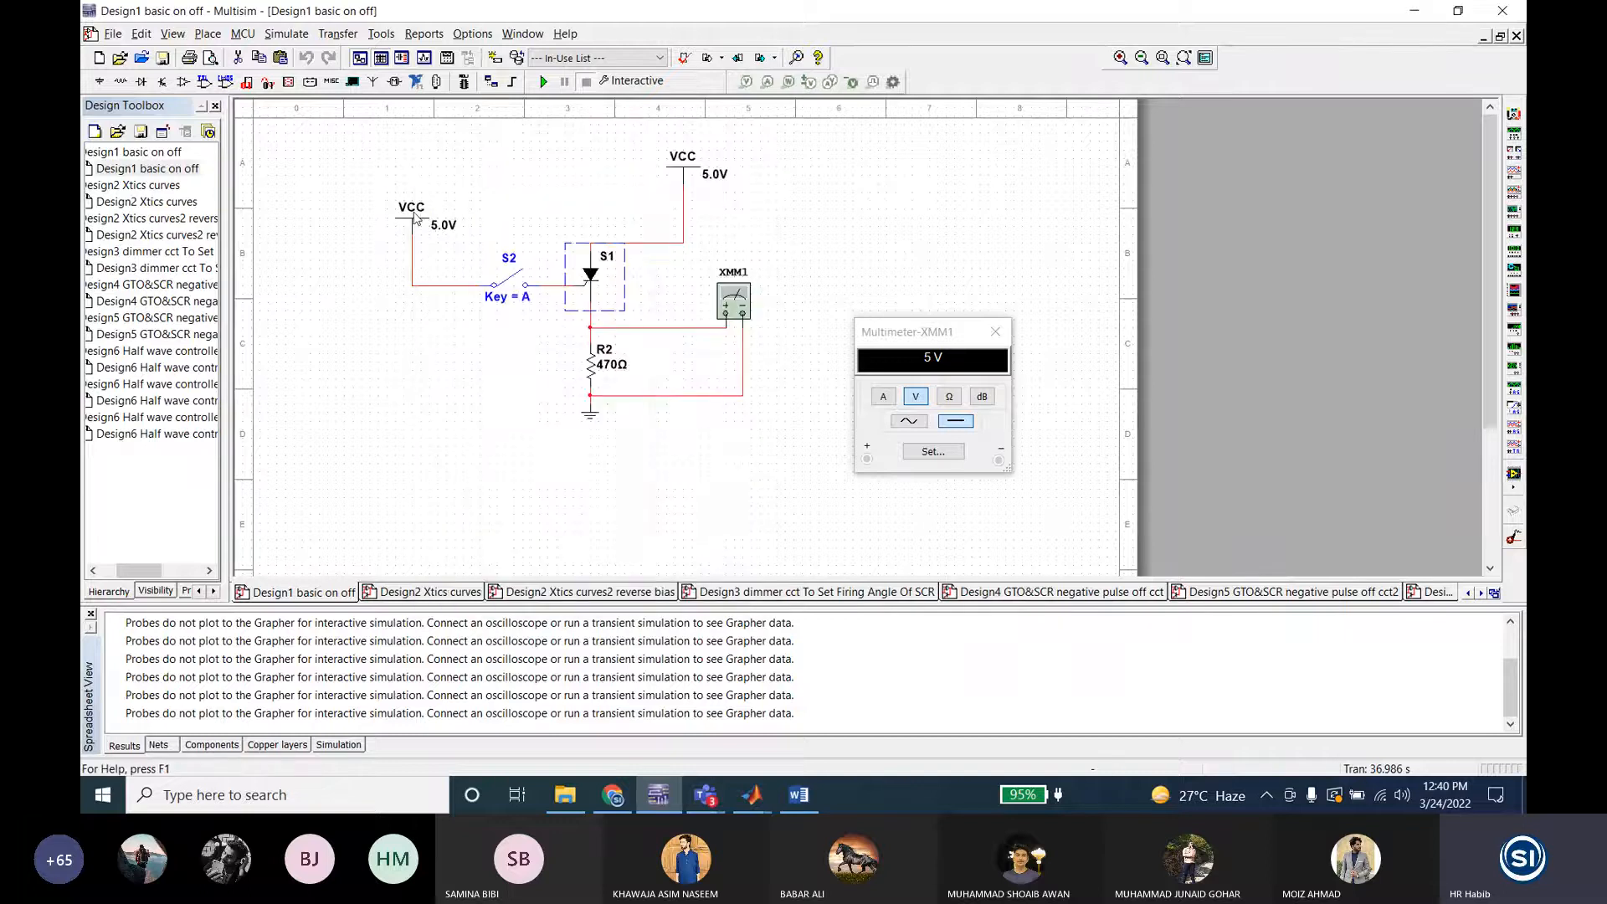
pyautogui.doubleClick(417, 218)
pyautogui.write('2')
pyautogui.click(807, 591)
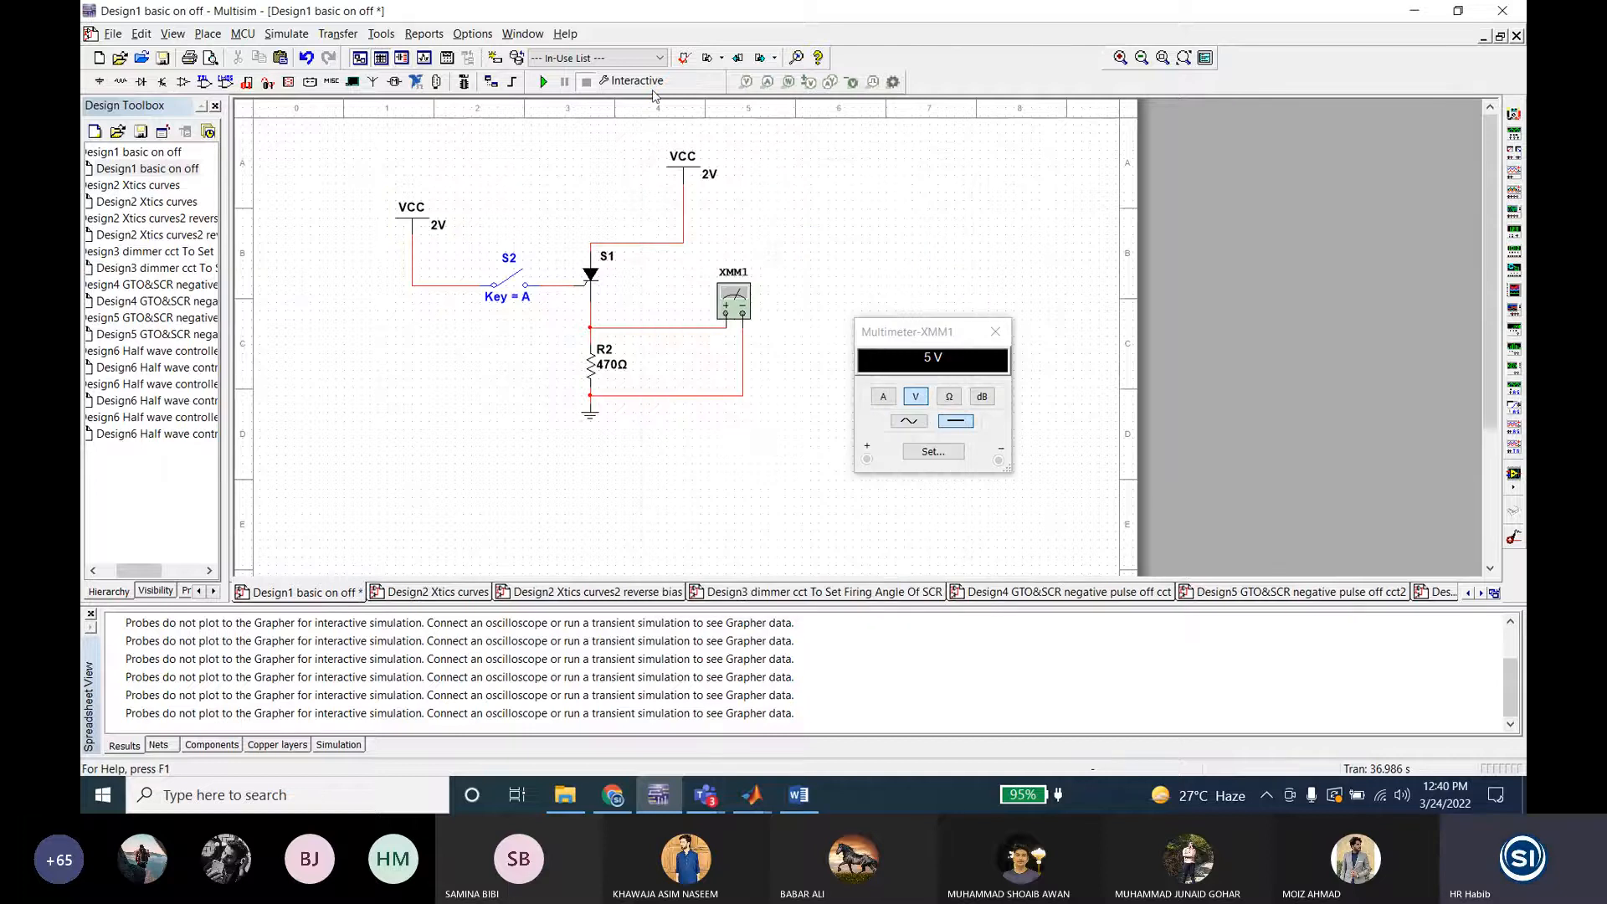
pyautogui.press('F5')
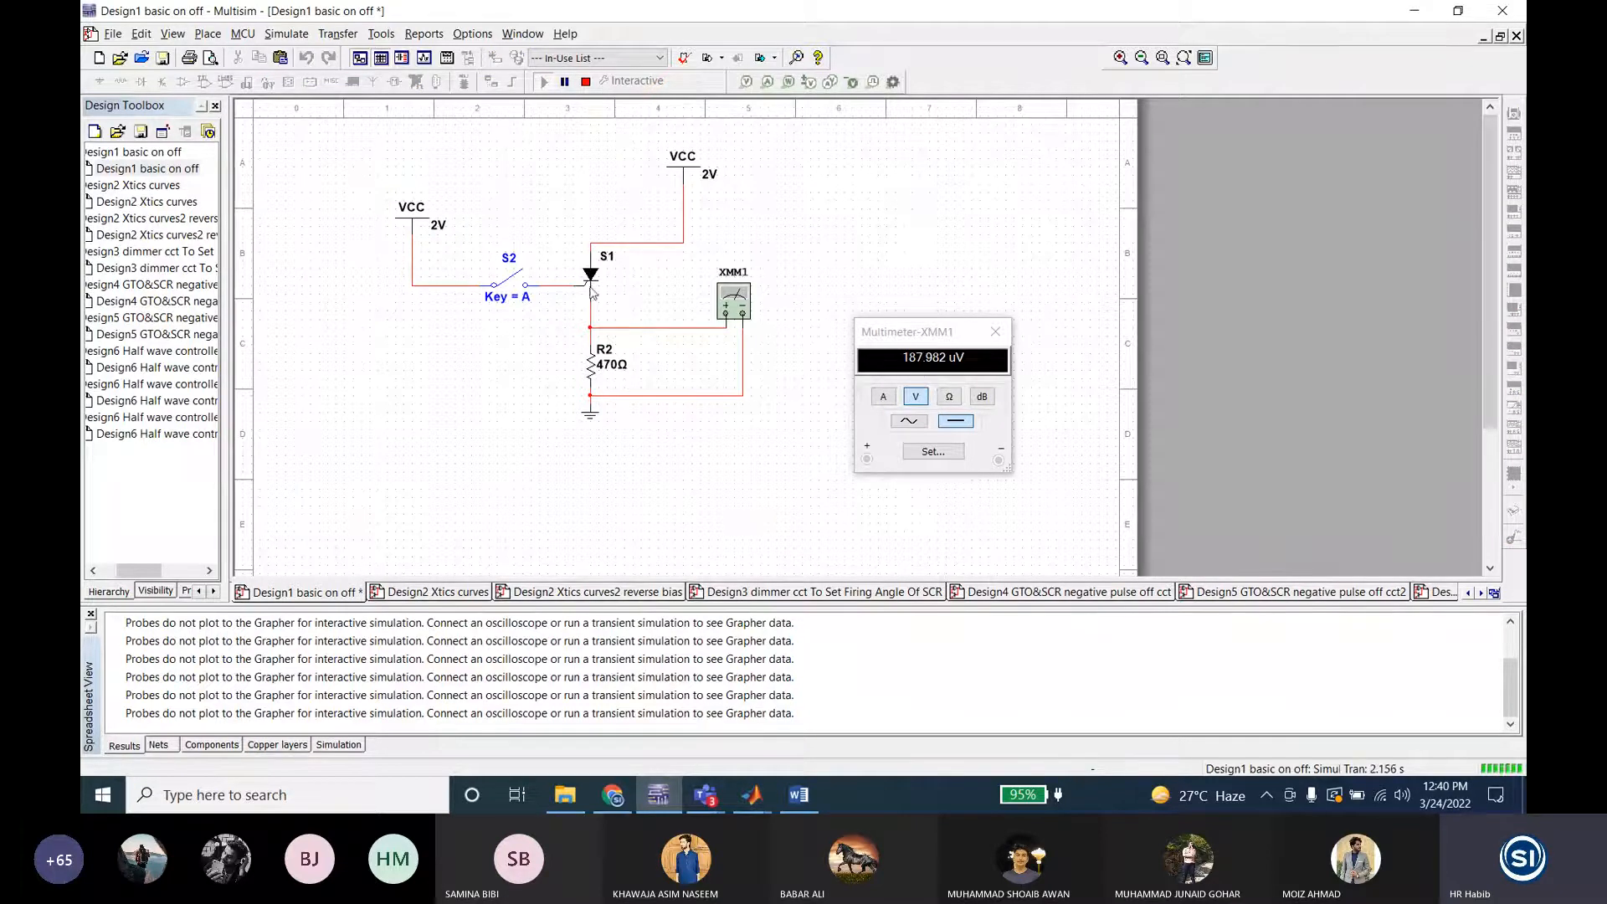
pyautogui.click(513, 302)
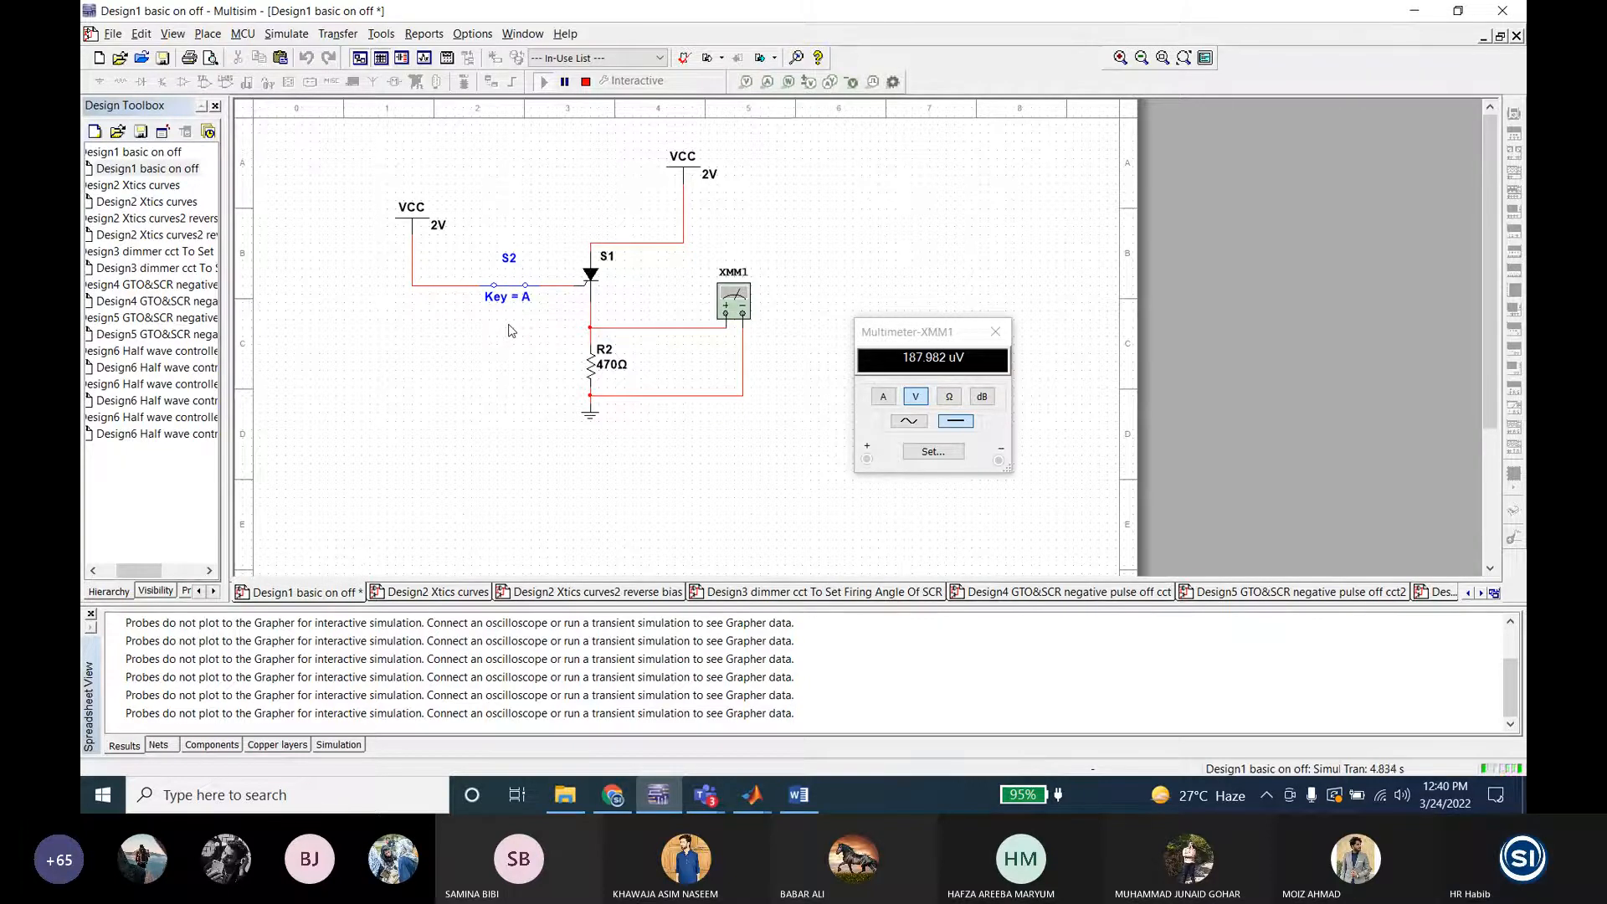
# Step: Set the VCC supply on the SCR's anode side to 5 V and stop the running simulation
pyautogui.doubleClick(694, 179)
pyautogui.doubleClick(821, 243)
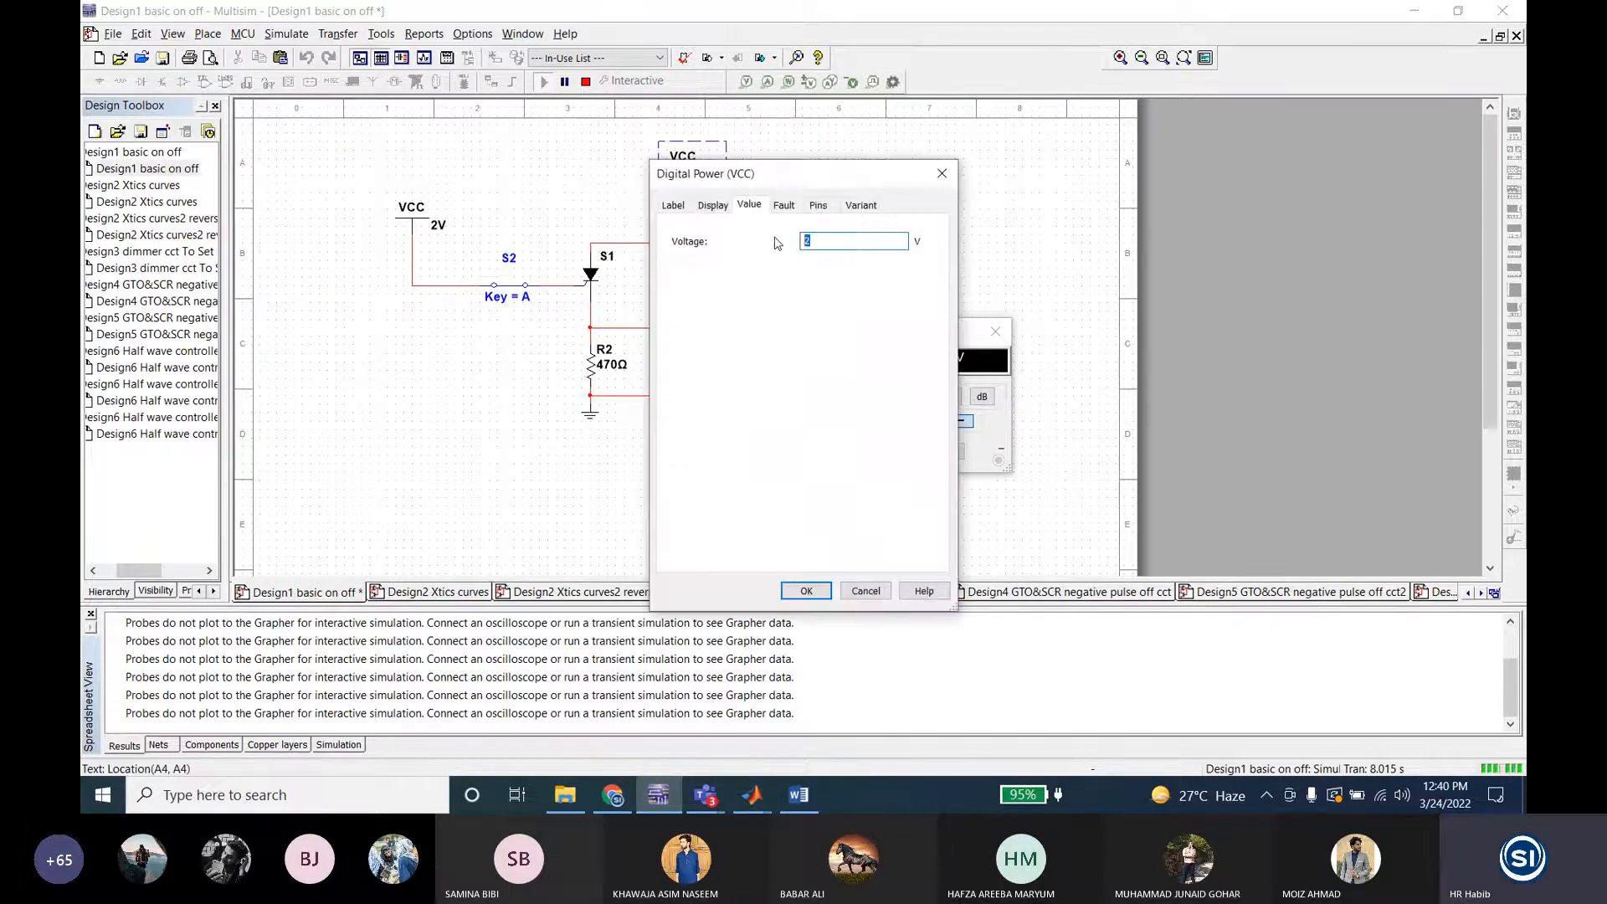
pyautogui.write('5')
pyautogui.click(806, 591)
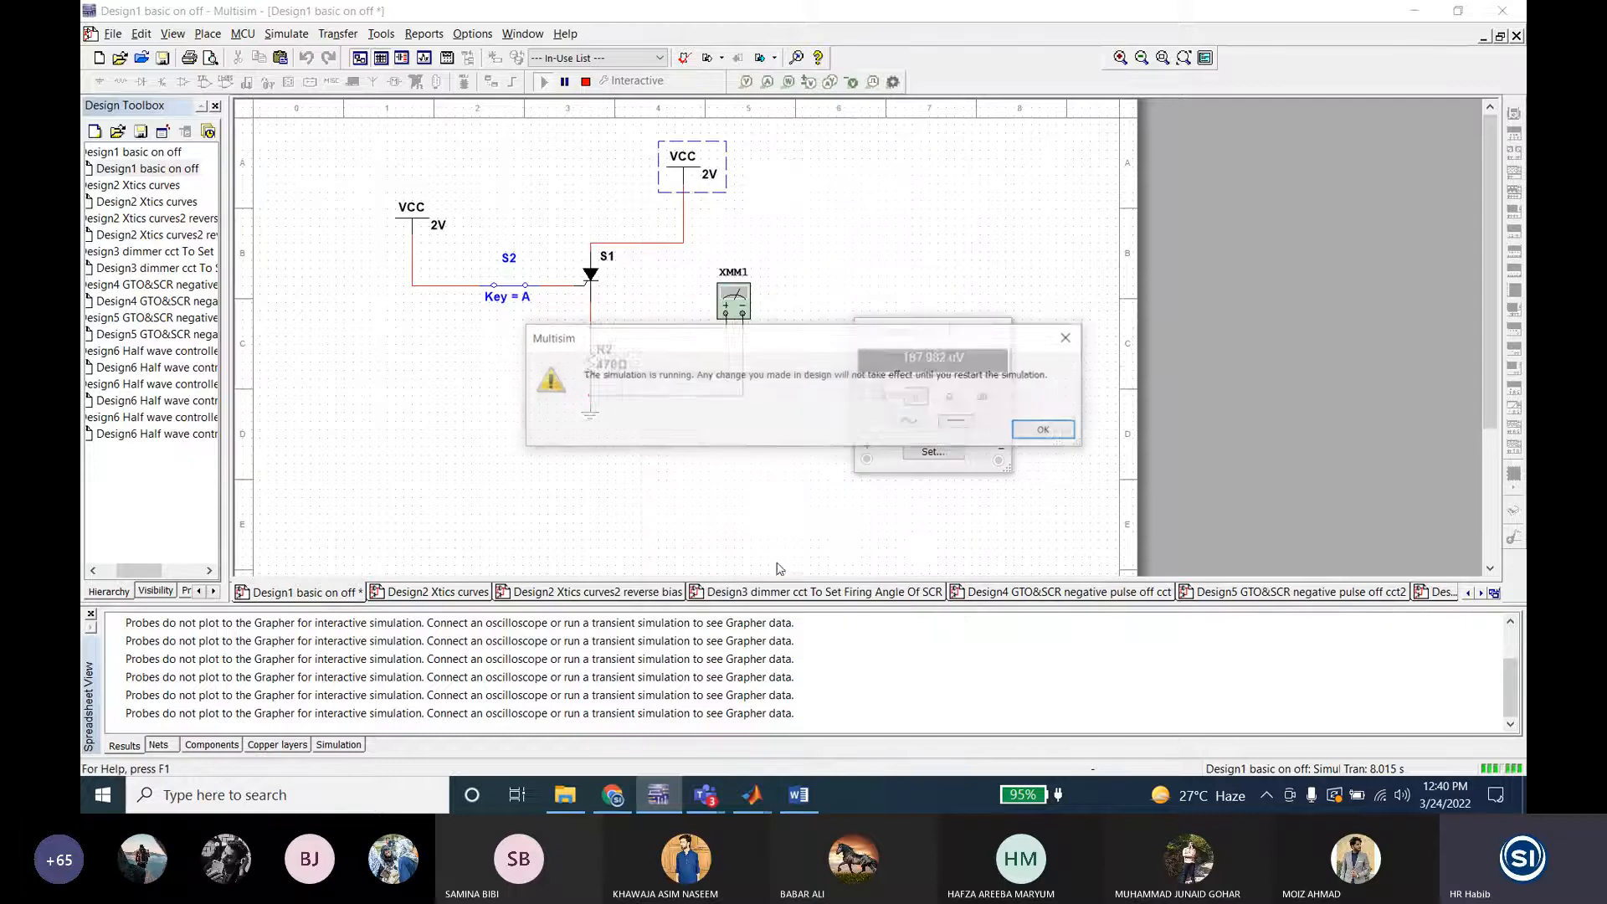
pyautogui.click(1046, 429)
pyautogui.click(583, 83)
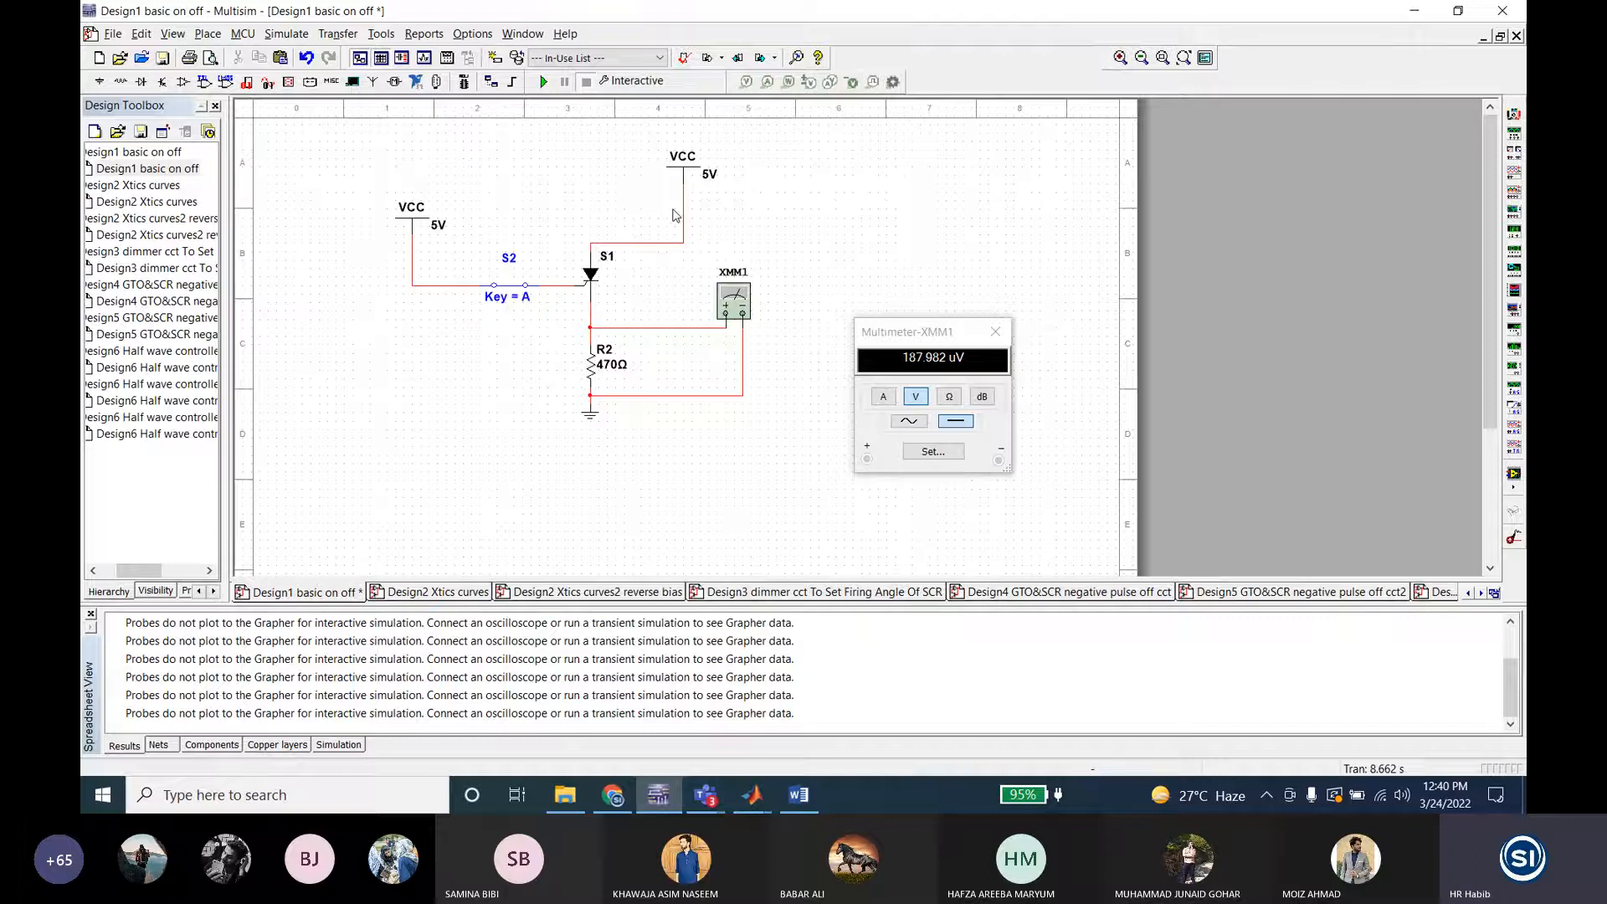
# Step: Set the VCC supply on the switch side to 2 V and check the SCR's trigger gate voltage
pyautogui.click(683, 159)
pyautogui.click(592, 187)
pyautogui.doubleClick(412, 211)
pyautogui.click(804, 242)
pyautogui.write('2')
pyautogui.click(807, 590)
pyautogui.doubleClick(591, 275)
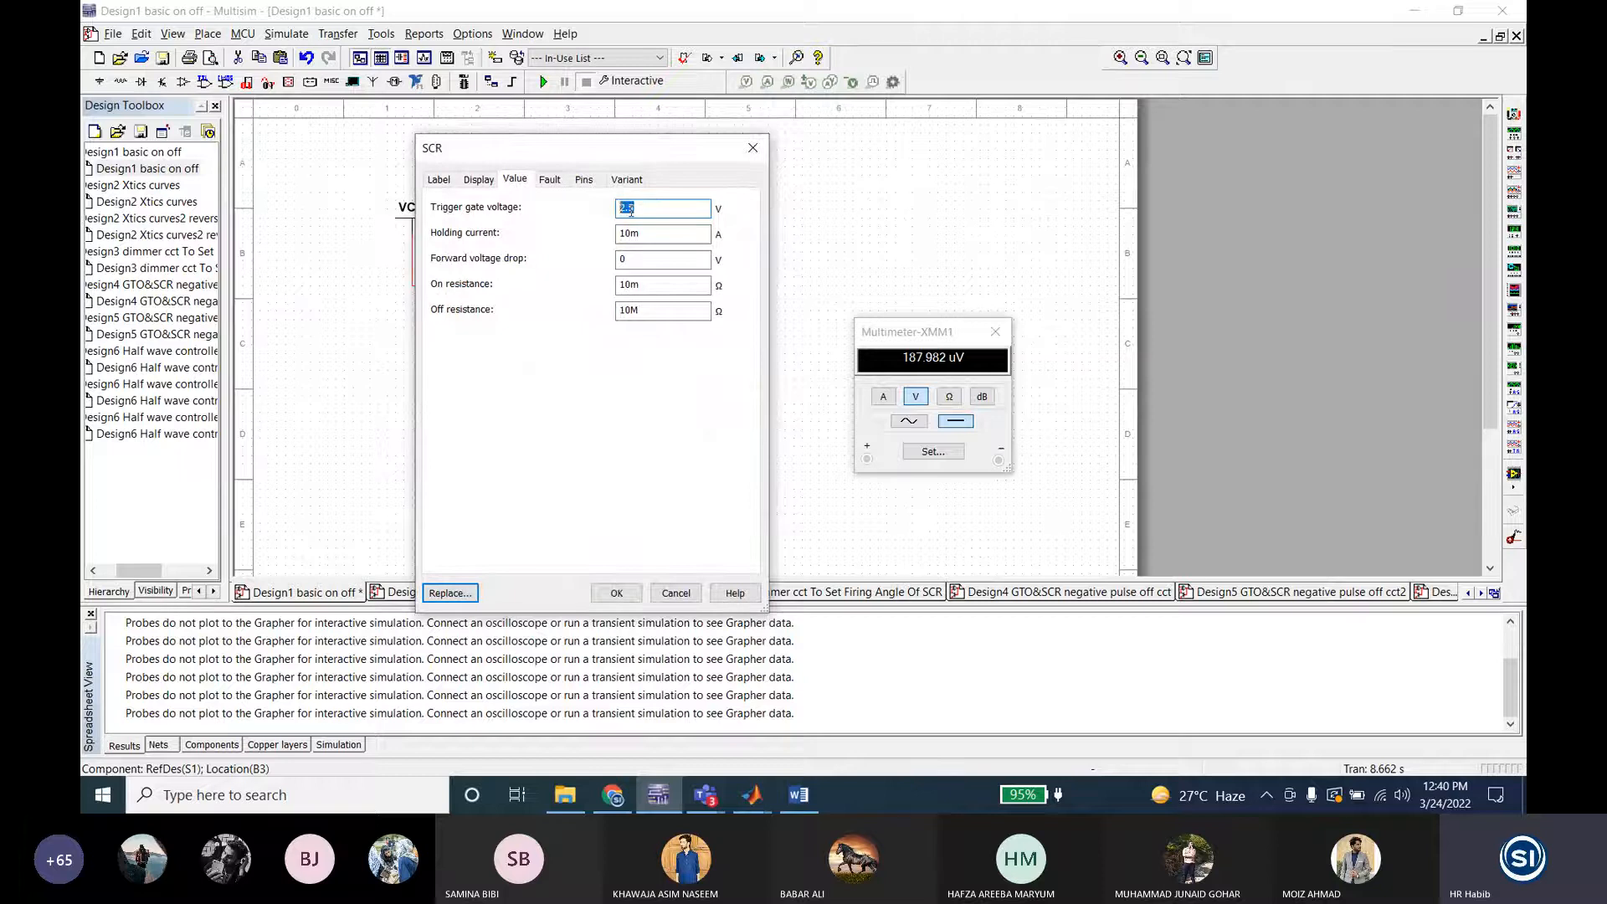
pyautogui.click(676, 593)
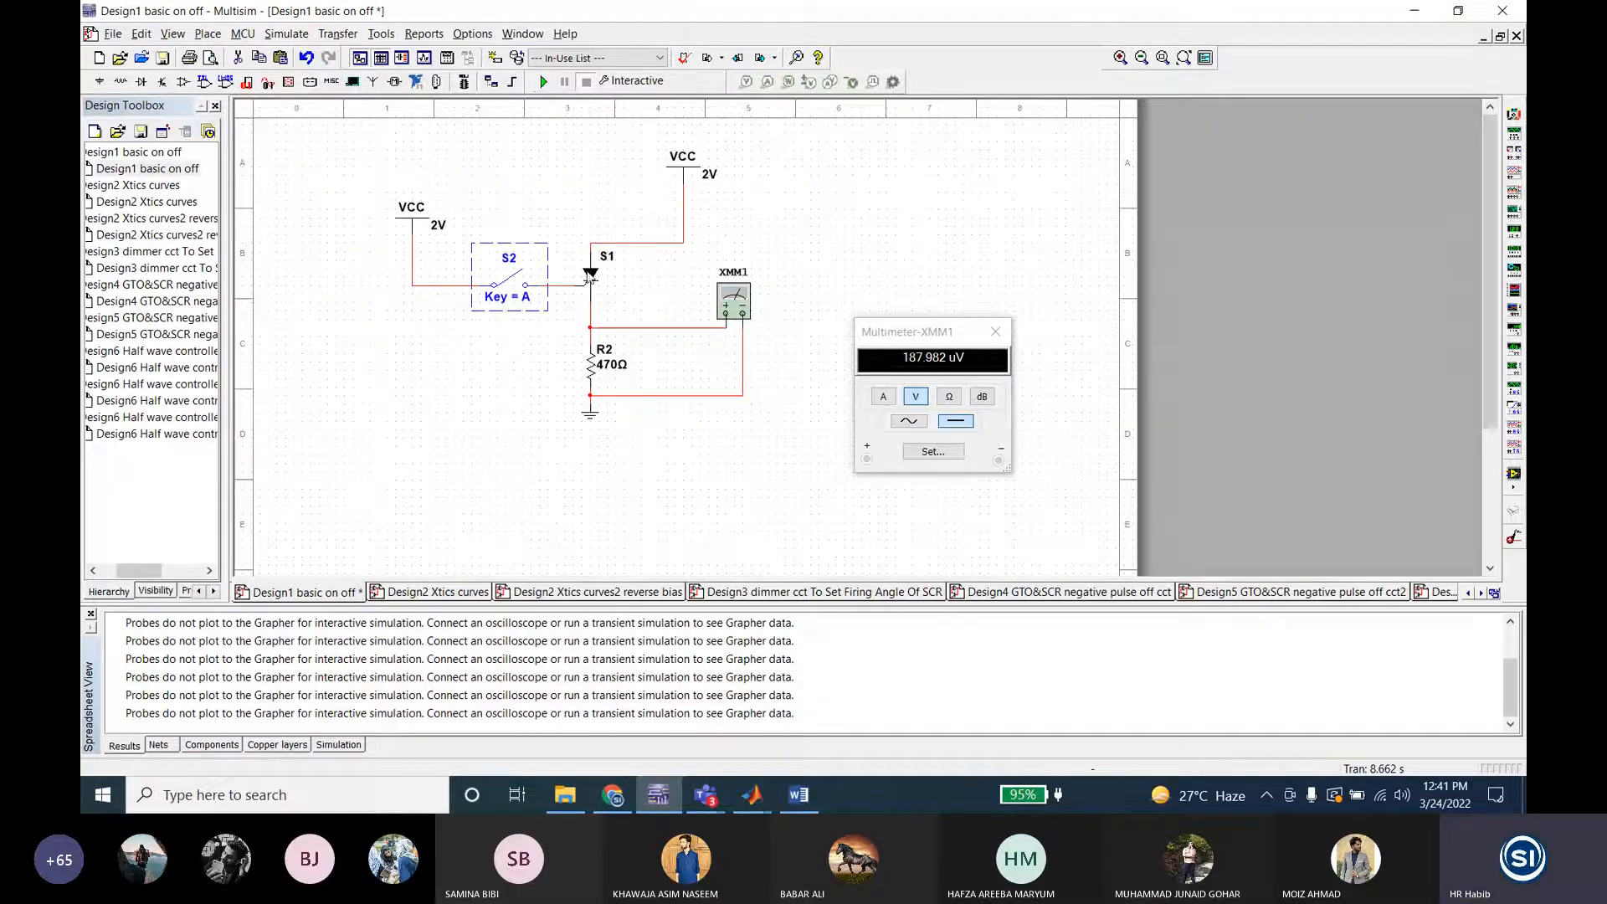
# Step: Simulate the circuit at 2 V, closing switch S2 during the run, and stop the simulation
pyautogui.press('F5')
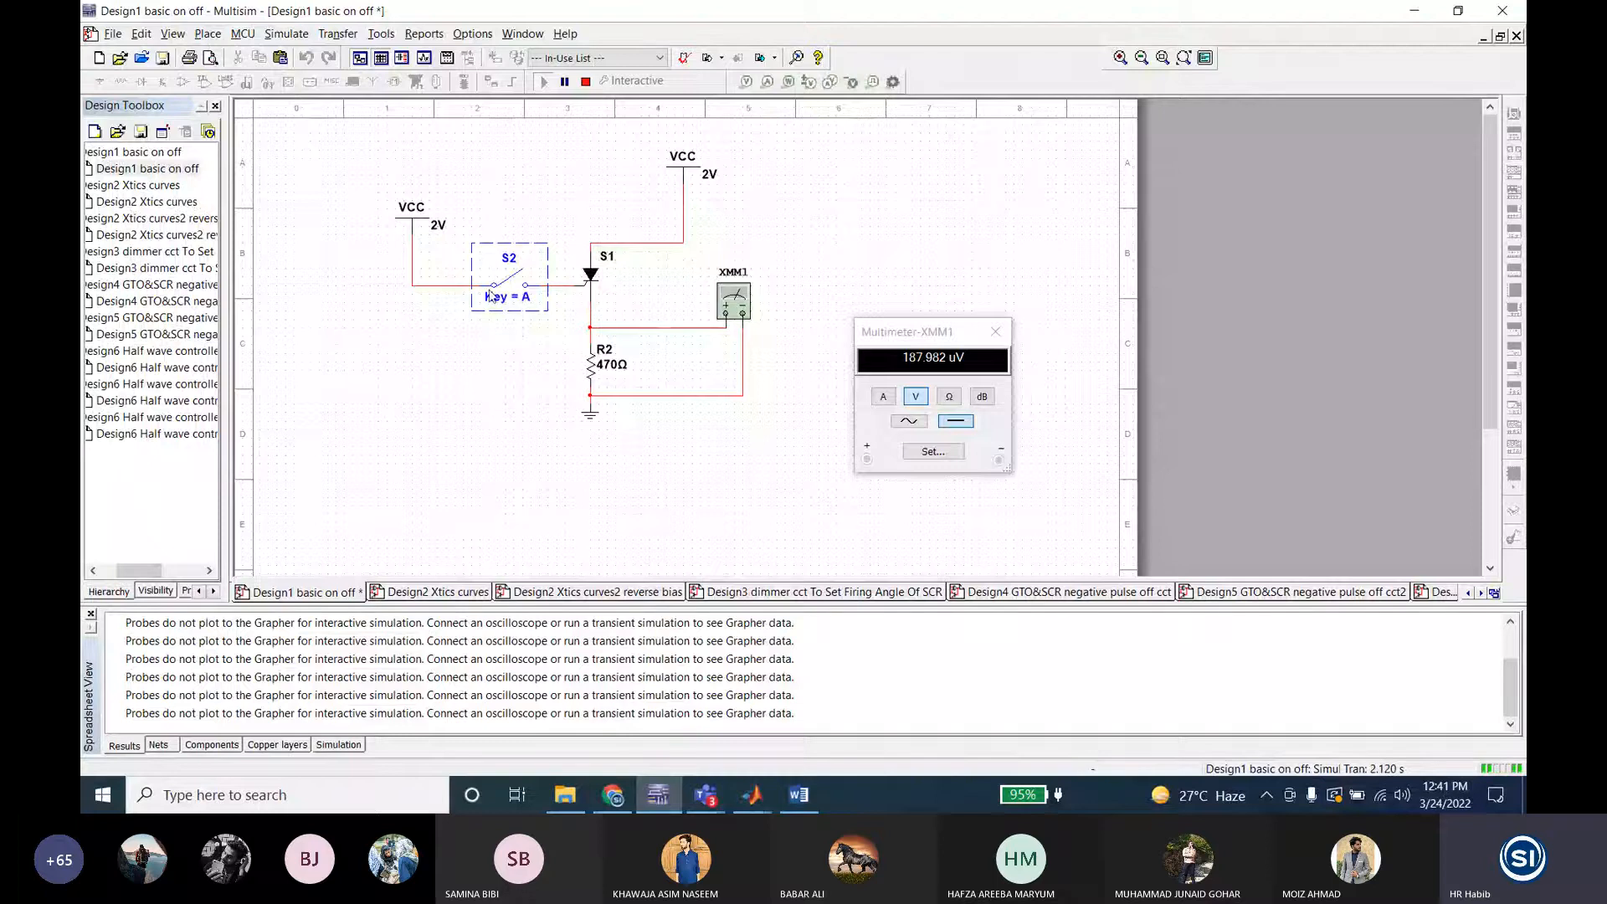
pyautogui.press('a')
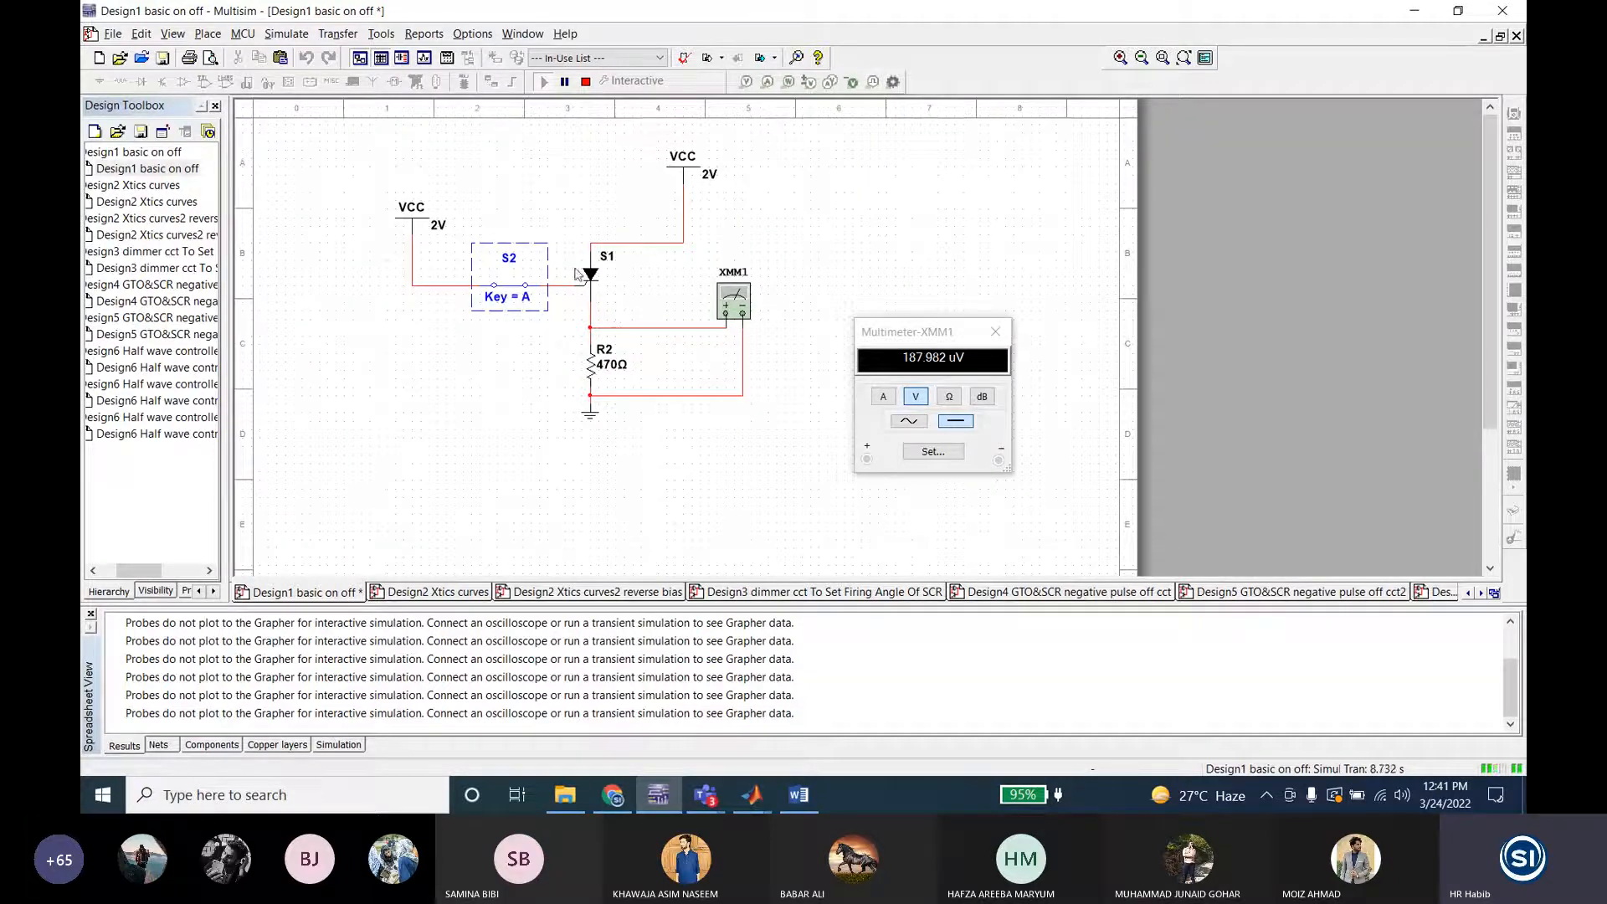
pyautogui.click(585, 81)
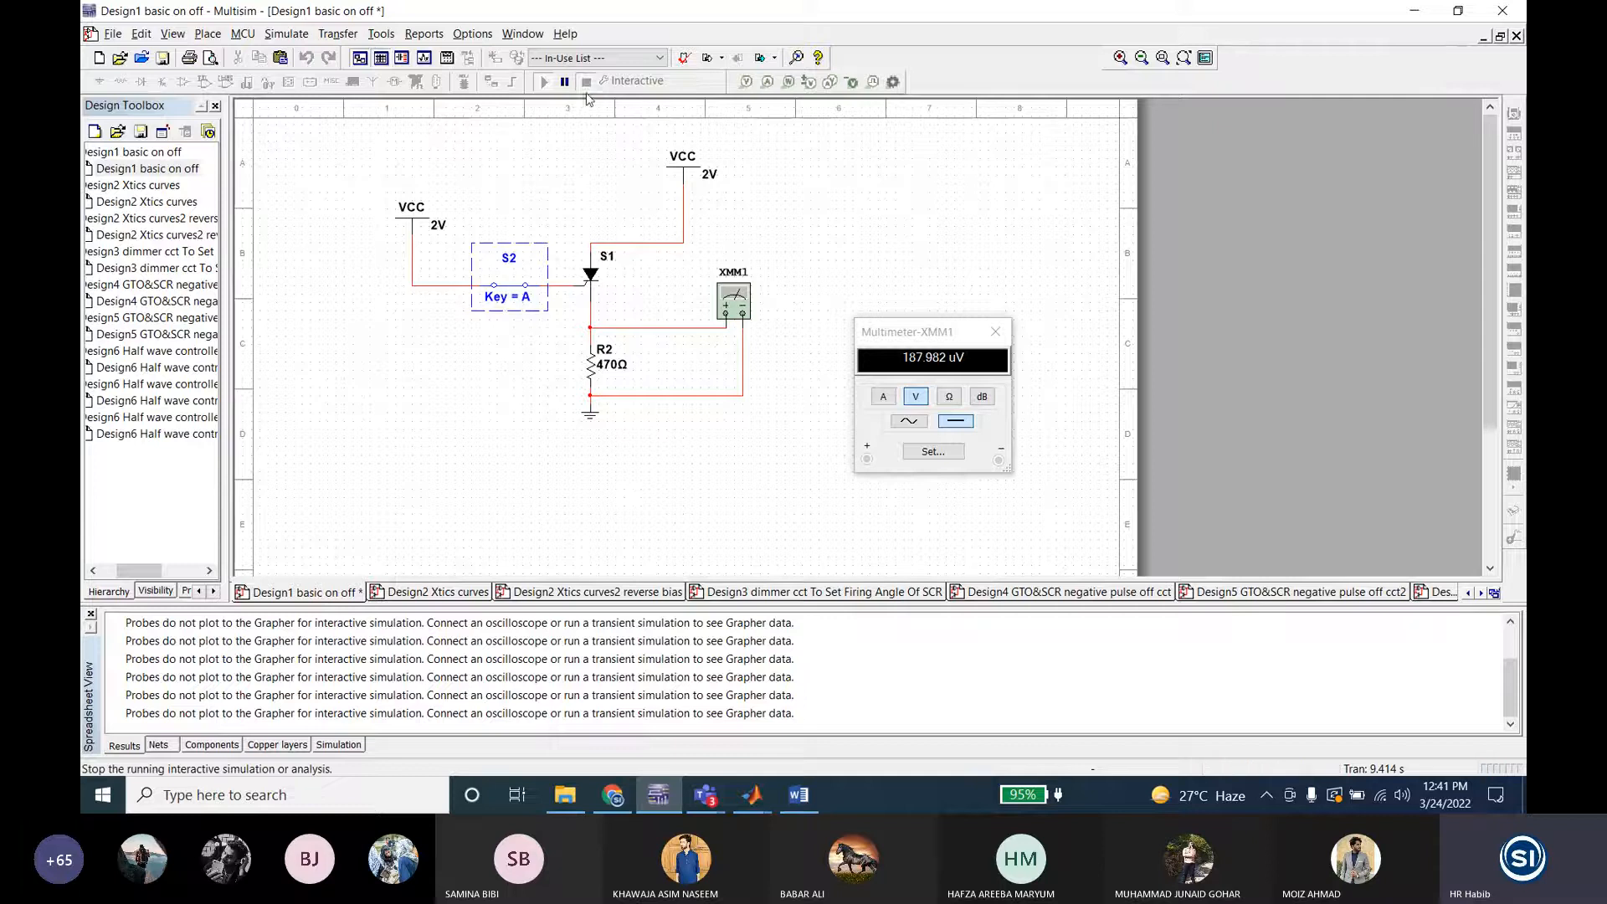
# Step: Recheck the SCR's value parameters and set the VCC supply to 2.5 V
pyautogui.doubleClick(593, 275)
pyautogui.click(676, 595)
pyautogui.doubleClick(410, 214)
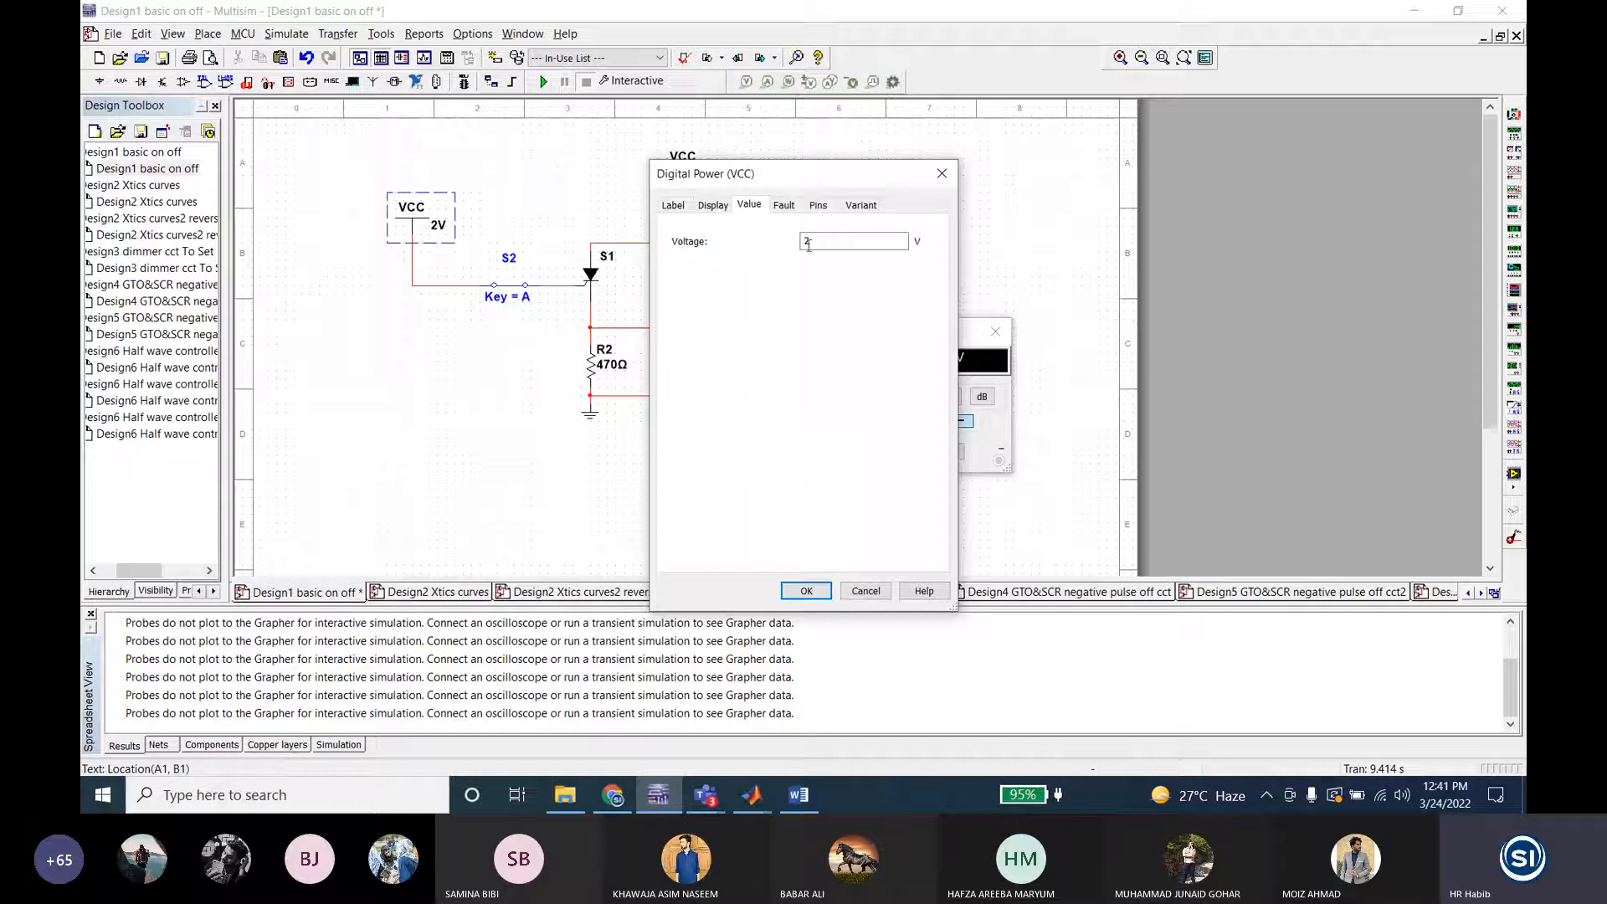
pyautogui.doubleClick(816, 243)
pyautogui.click(807, 591)
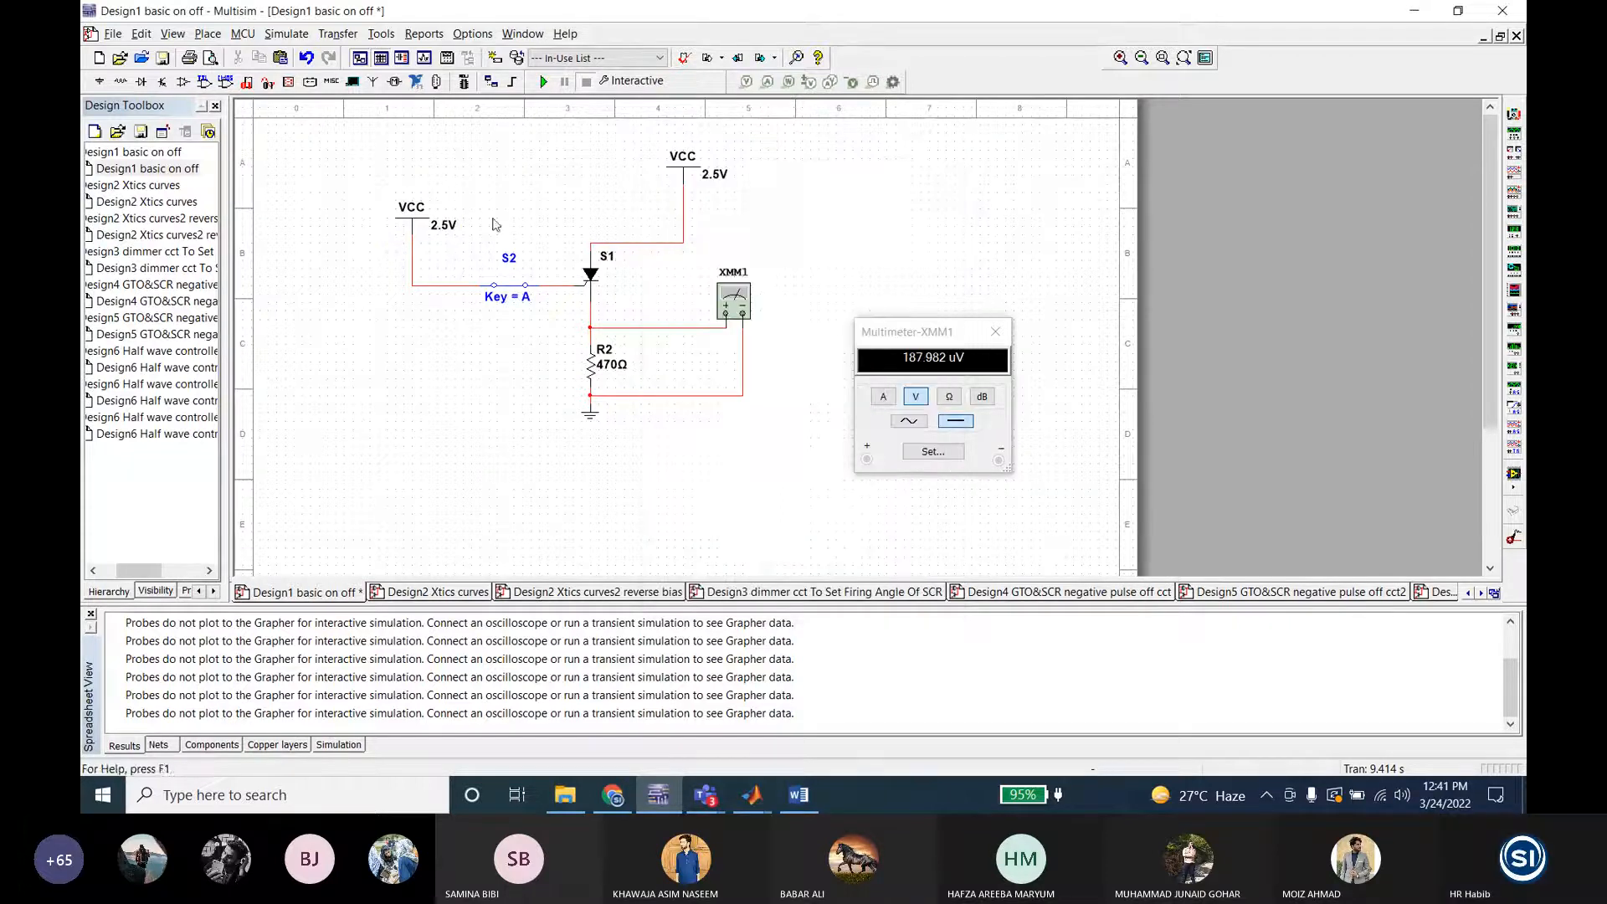
# Step: Open switch S2, simulate the circuit at 2.5 V while closing the switch, and stop the run
pyautogui.click(510, 287)
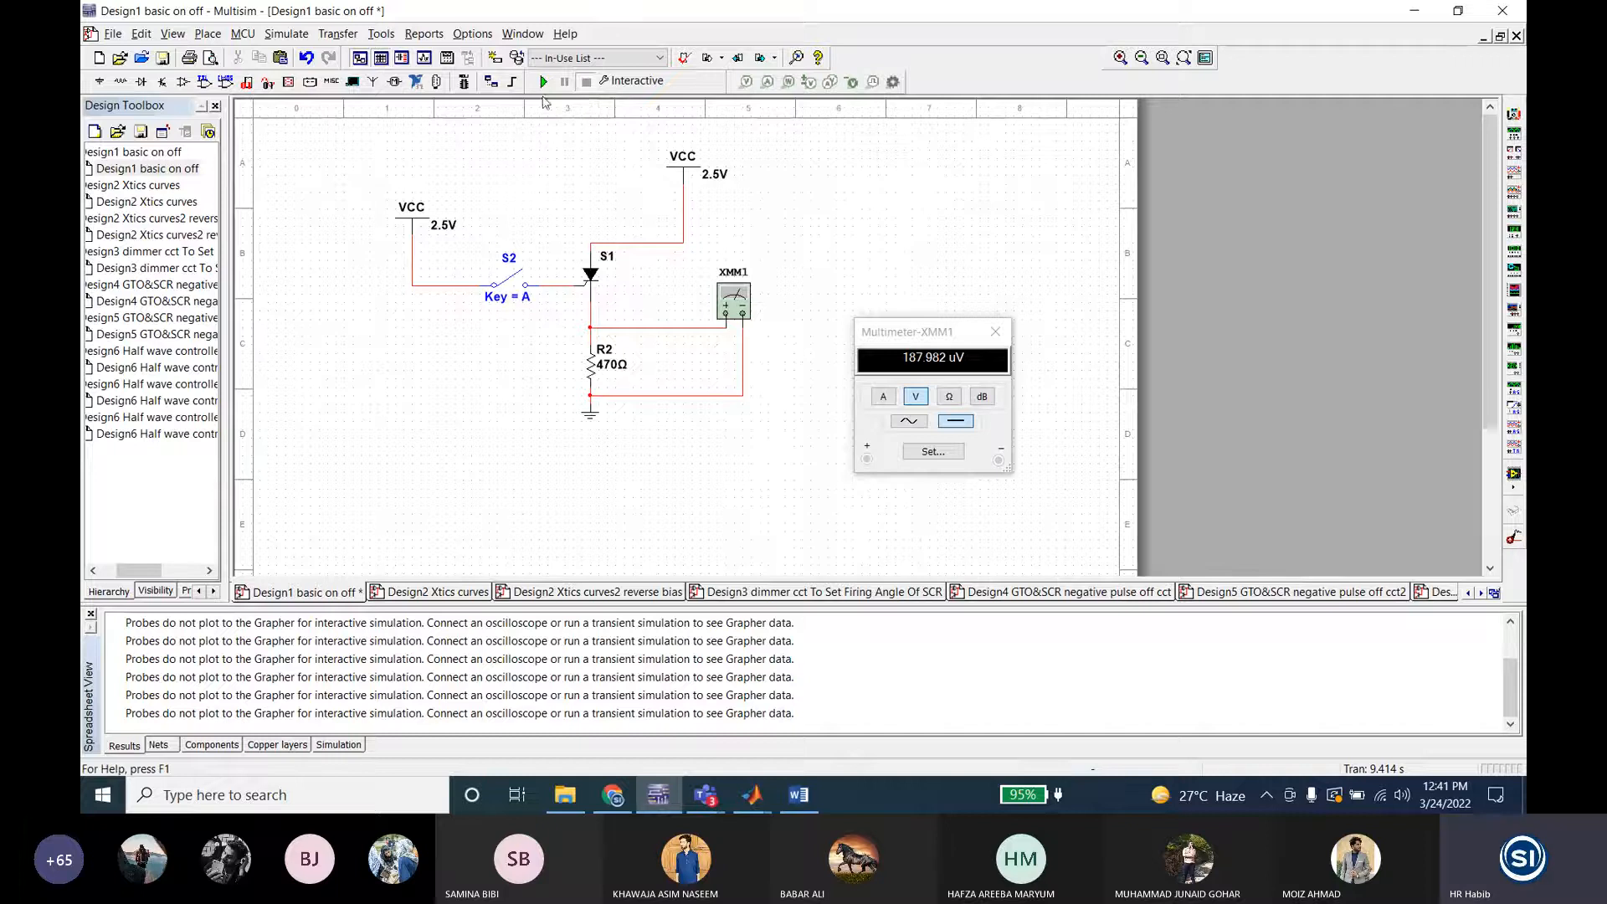
pyautogui.click(544, 82)
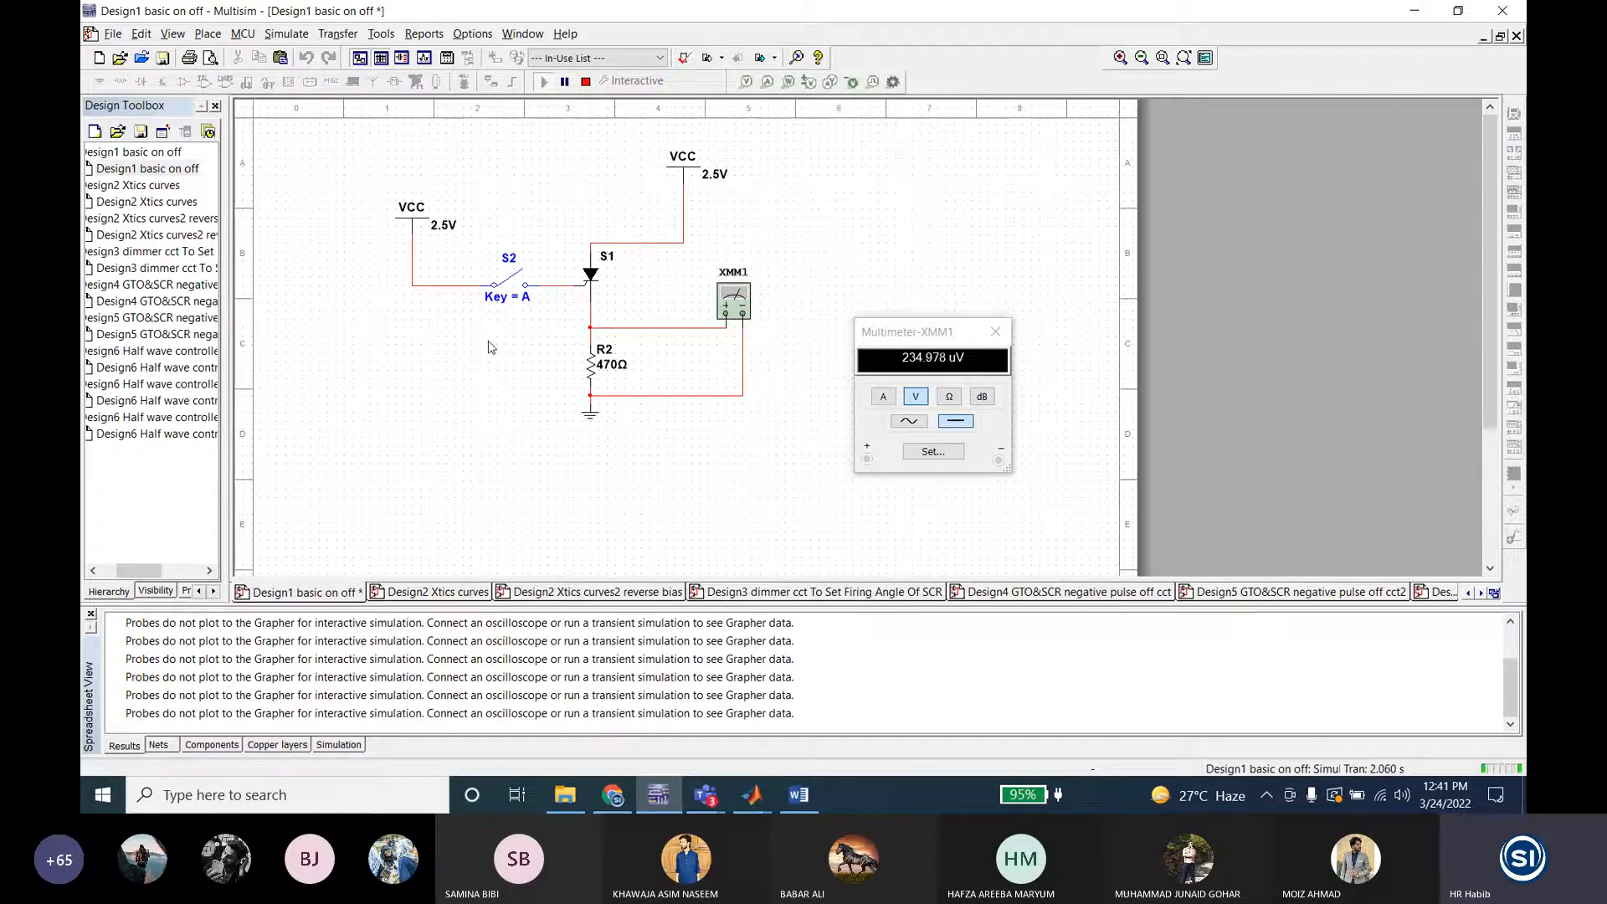
pyautogui.press('a')
pyautogui.click(586, 81)
# Step: Set the VCC supply voltage on the switch side to 2.6 V
pyautogui.doubleClick(411, 210)
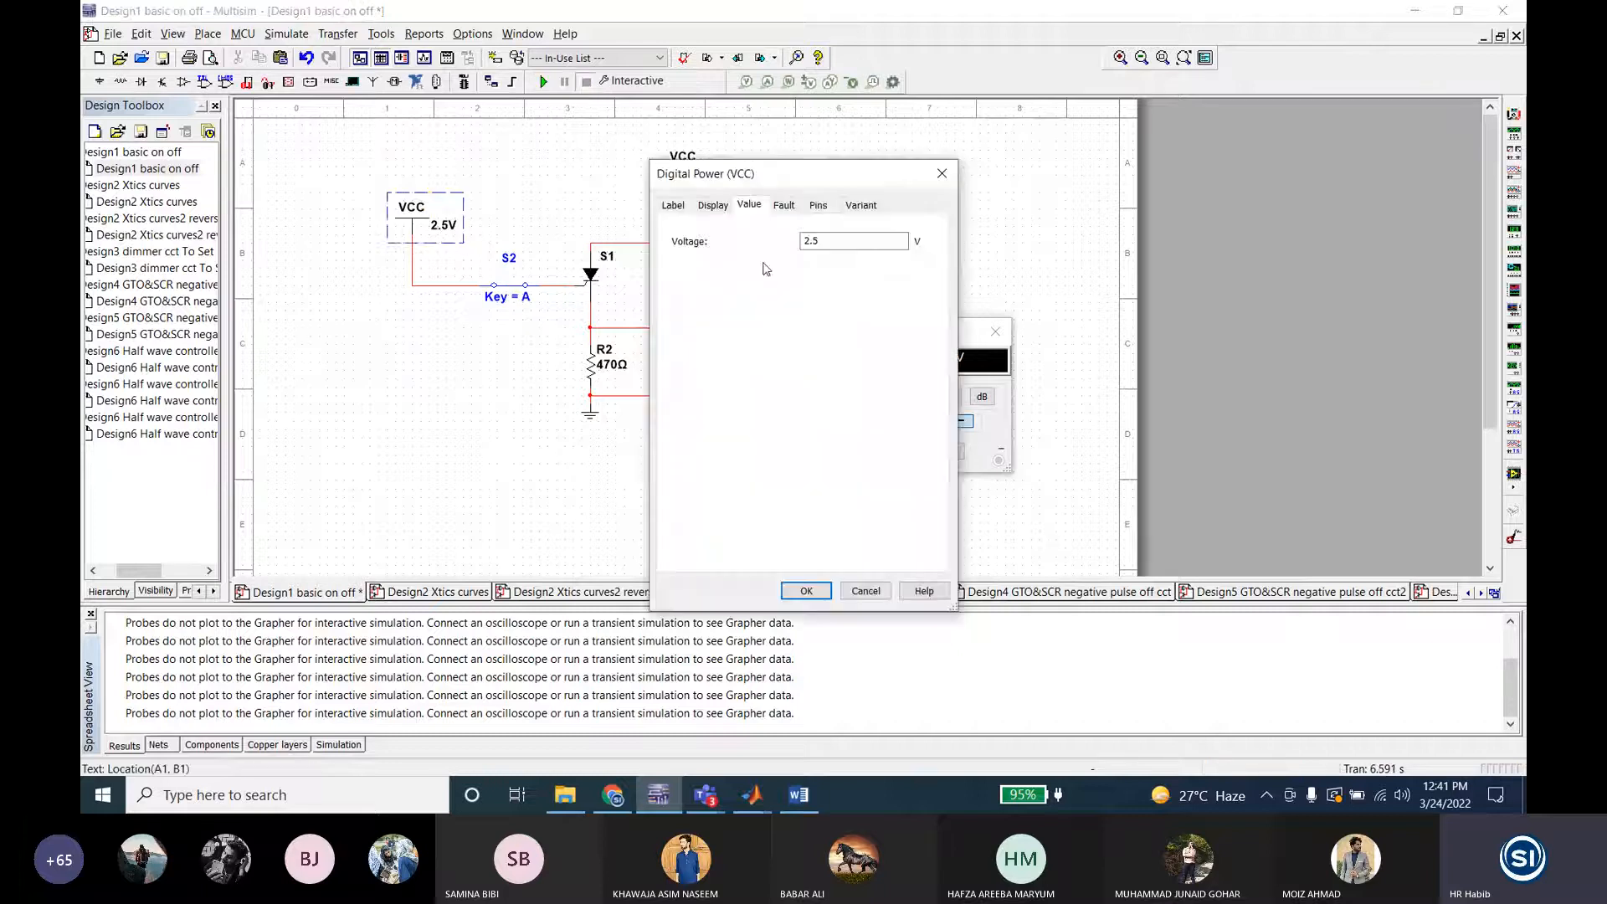
pyautogui.click(837, 242)
pyautogui.press('BackSpace')
pyautogui.press('Return')
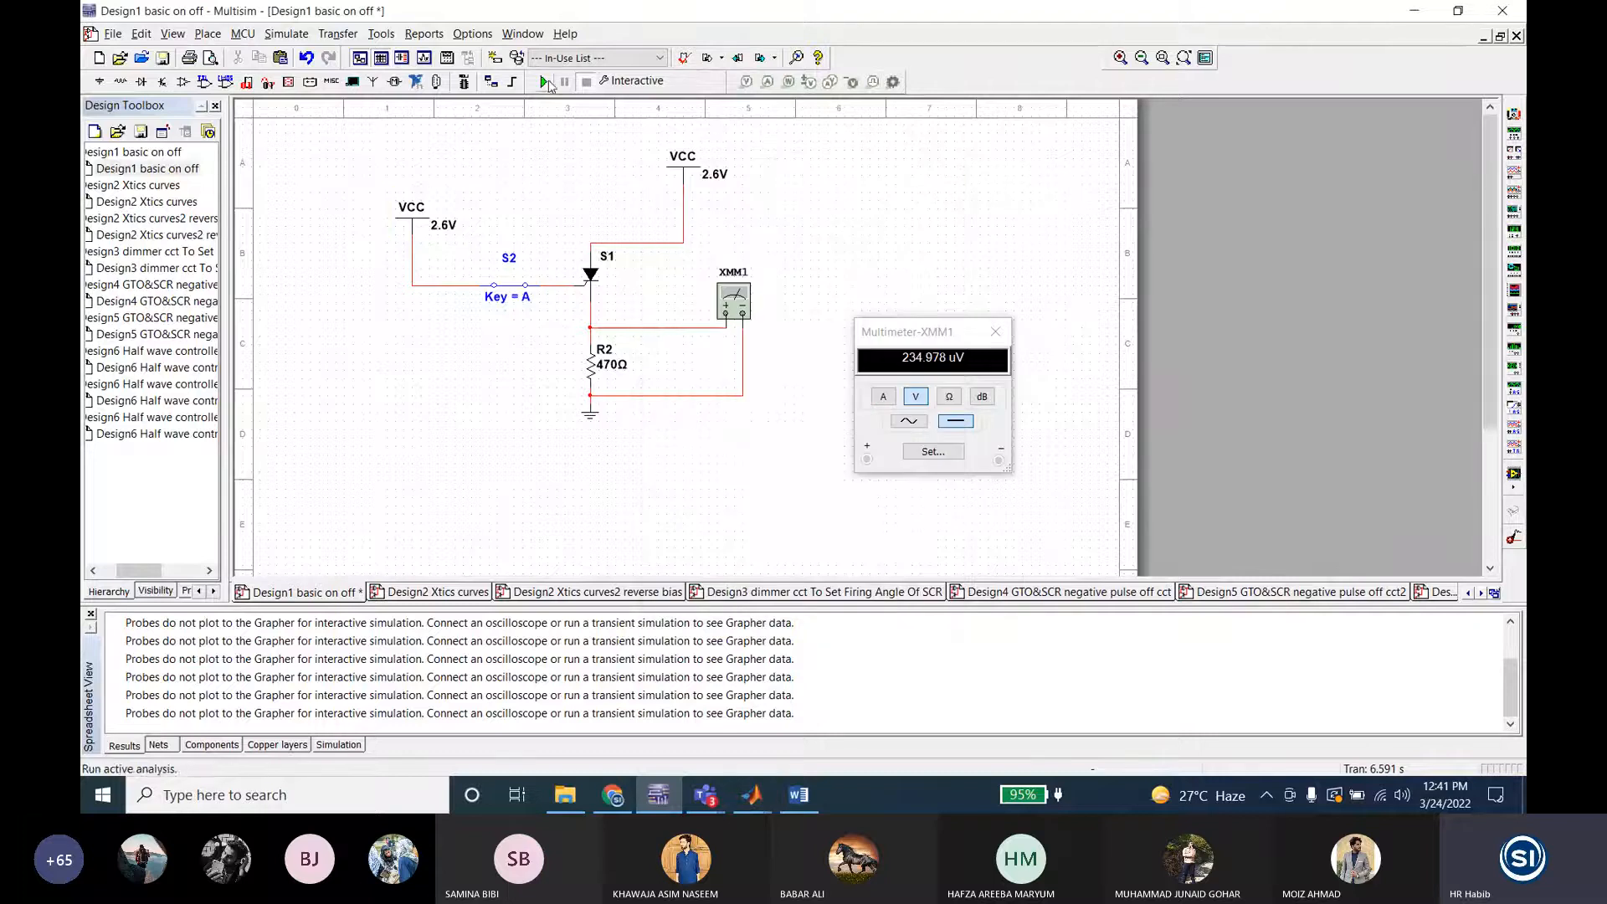
# Step: Open switch S2, simulate the circuit at 2.6 V while toggling the switch, and stop the run
pyautogui.click(524, 295)
pyautogui.click(543, 81)
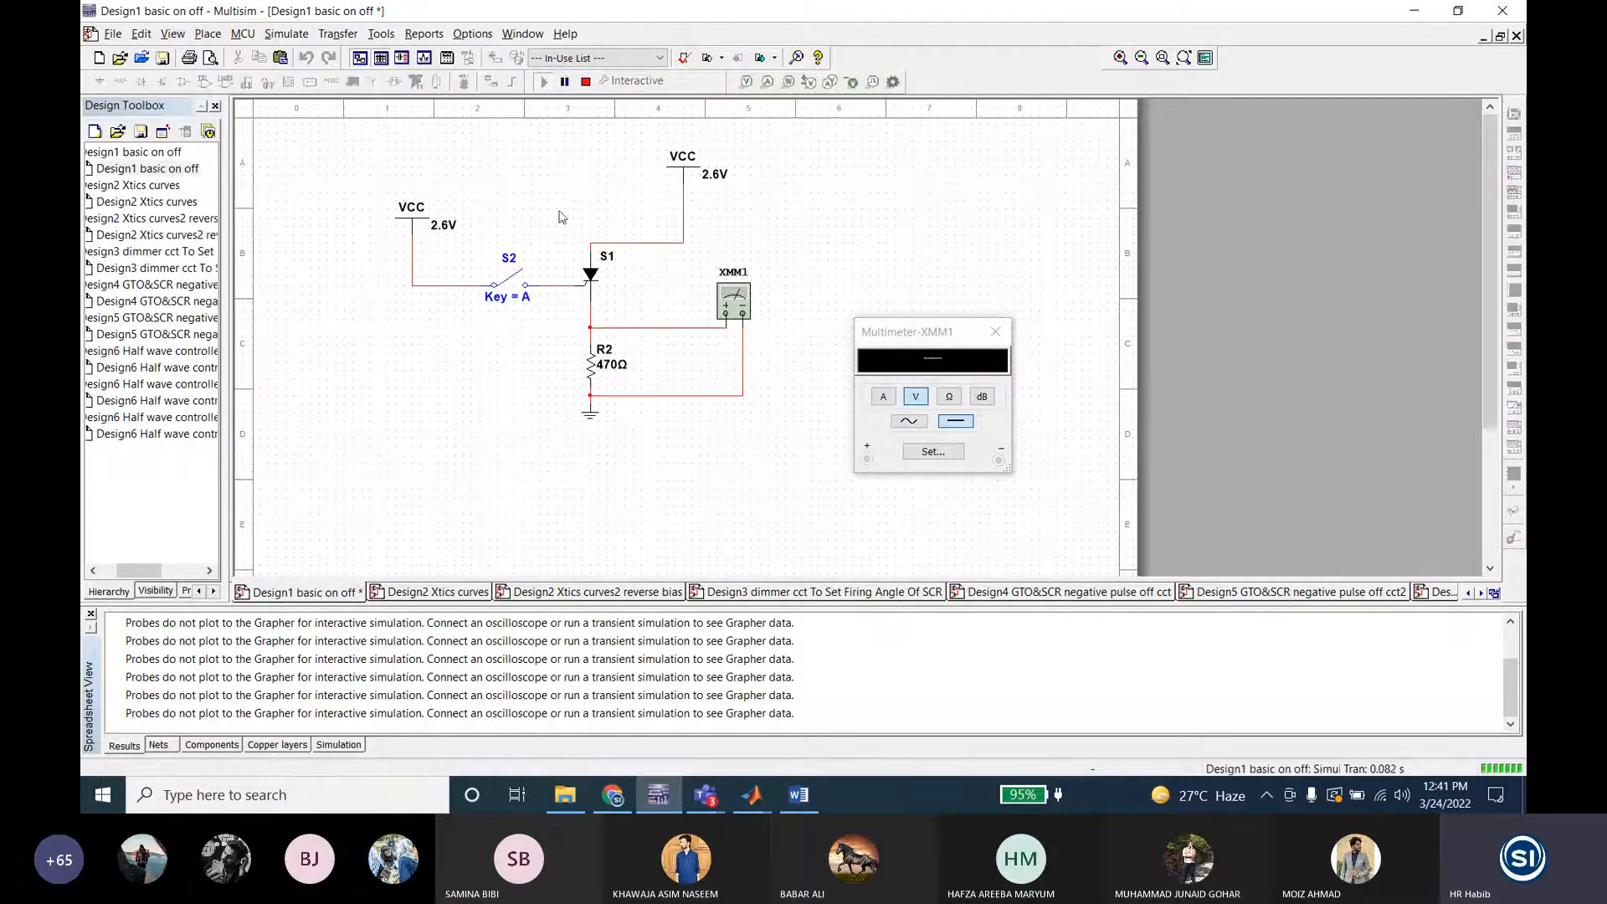
pyautogui.press('a')
pyautogui.click(514, 293)
pyautogui.press('a')
pyautogui.press('a')
pyautogui.click(585, 81)
# Step: Set the VCC supply voltage on the switch side to 3 V
pyautogui.doubleClick(411, 211)
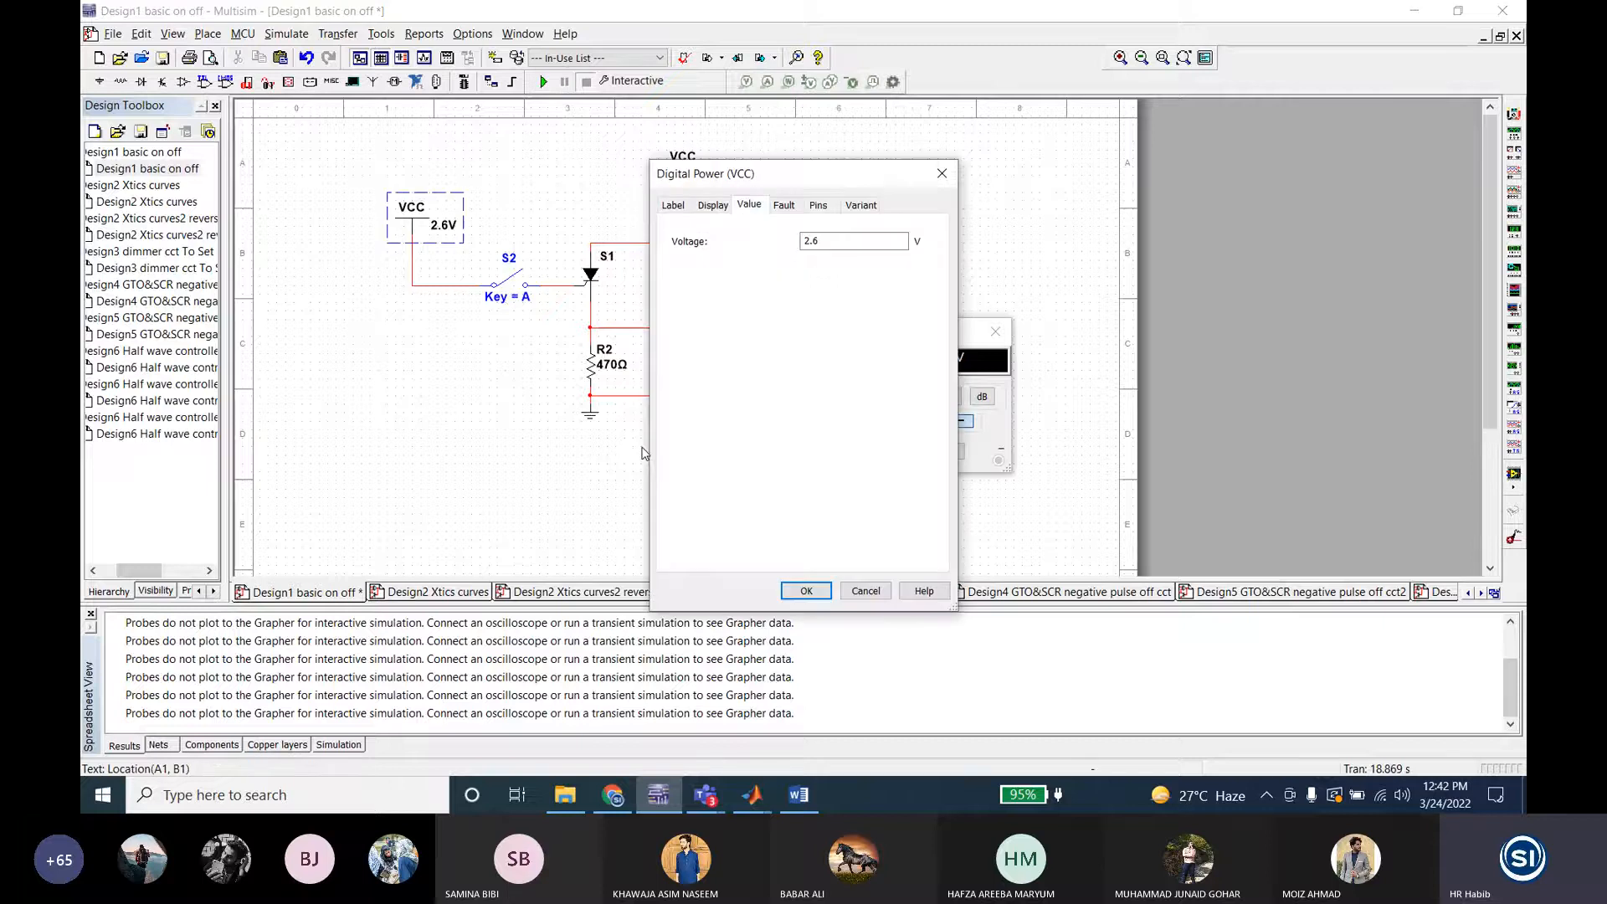
pyautogui.doubleClick(819, 242)
pyautogui.write('3')
pyautogui.click(806, 591)
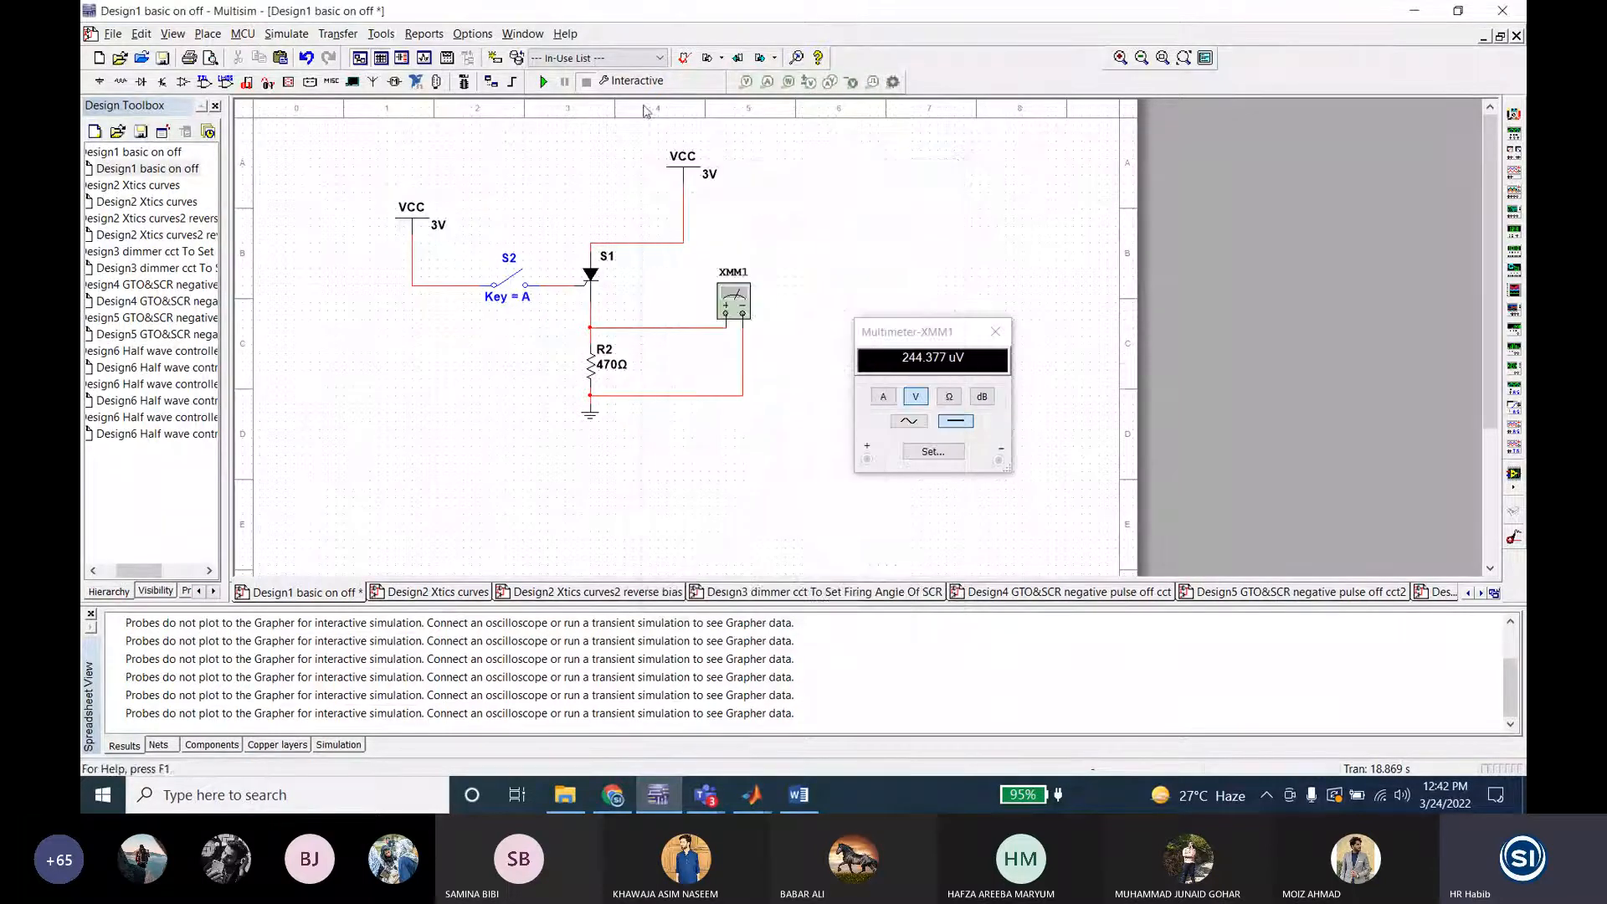
# Step: Simulate the circuit at 3 V, closing and reopening switch S2 during the run, and stop the simulation
pyautogui.click(545, 81)
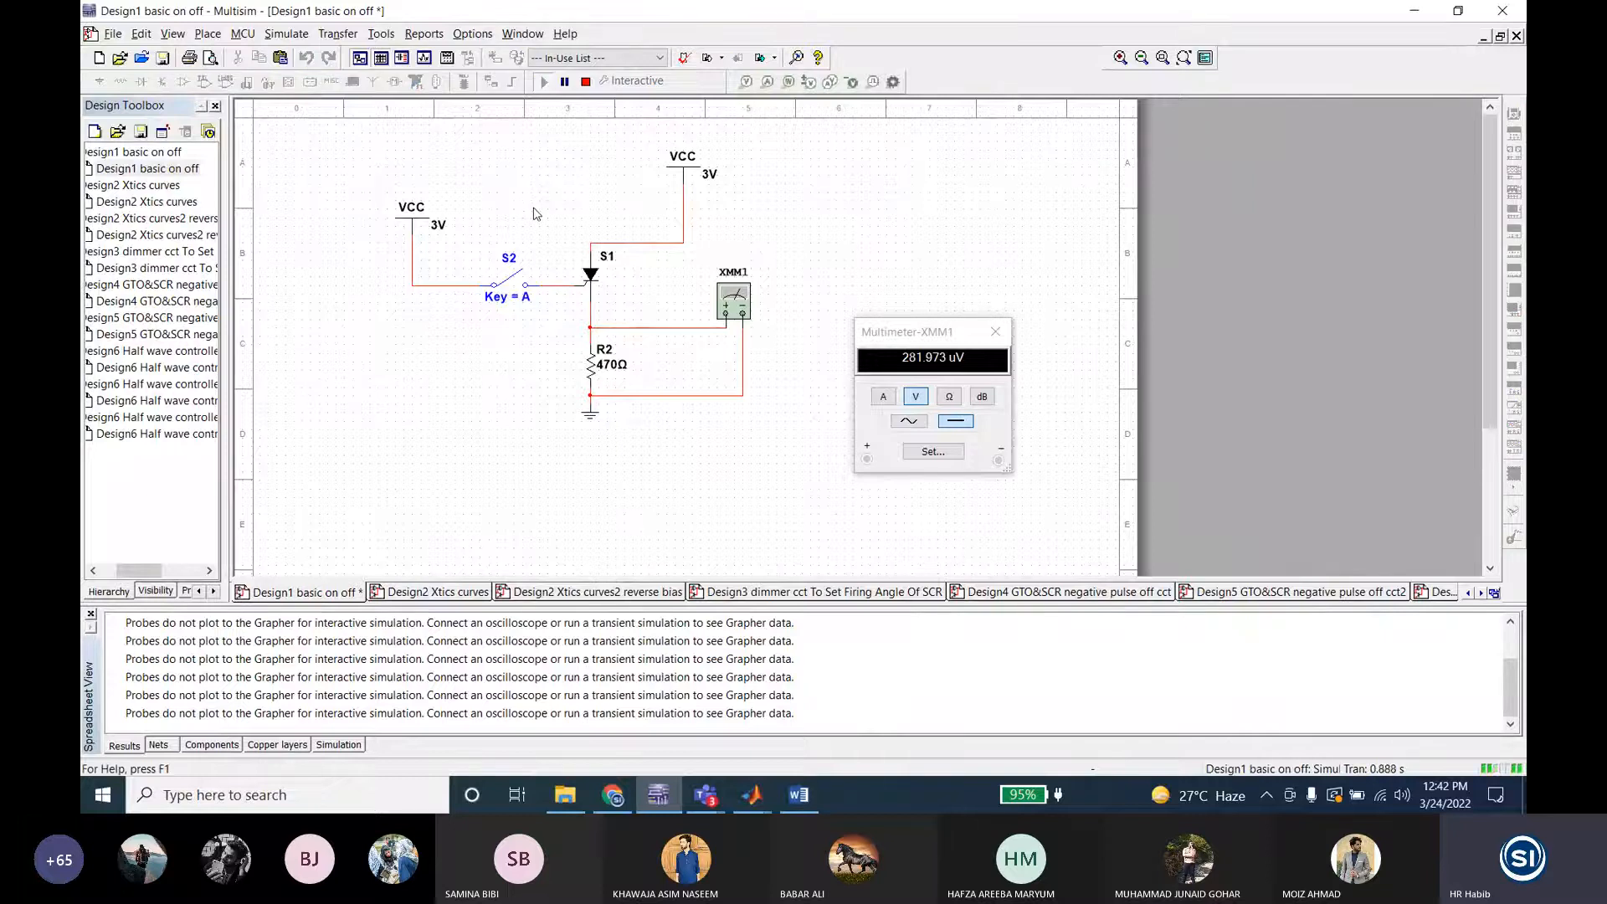
pyautogui.press('a')
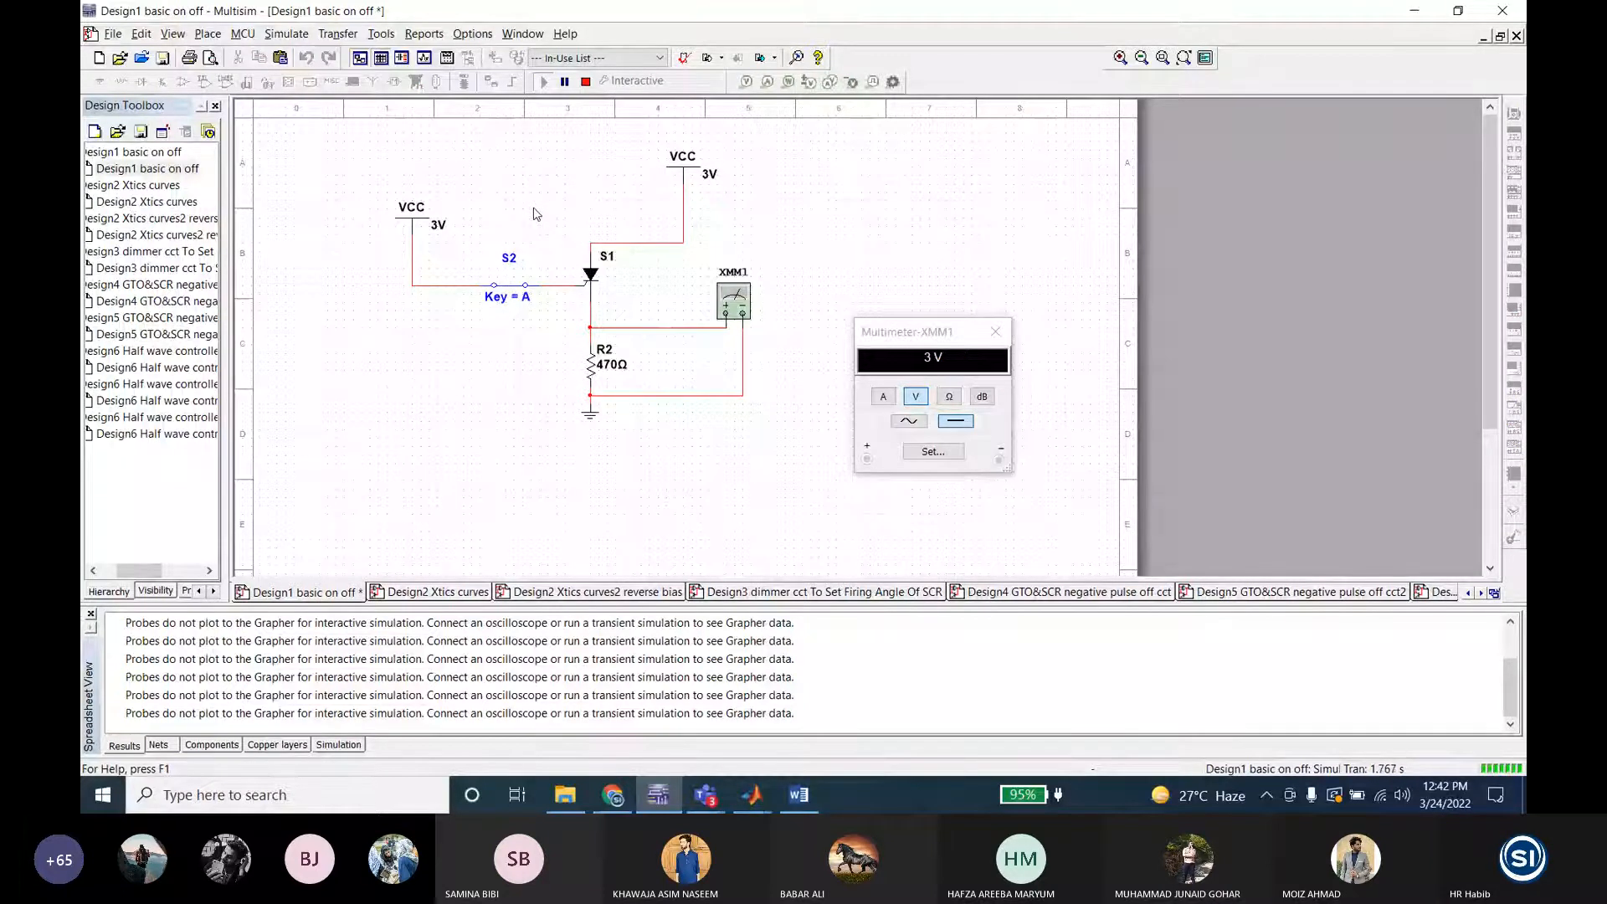
pyautogui.press('a')
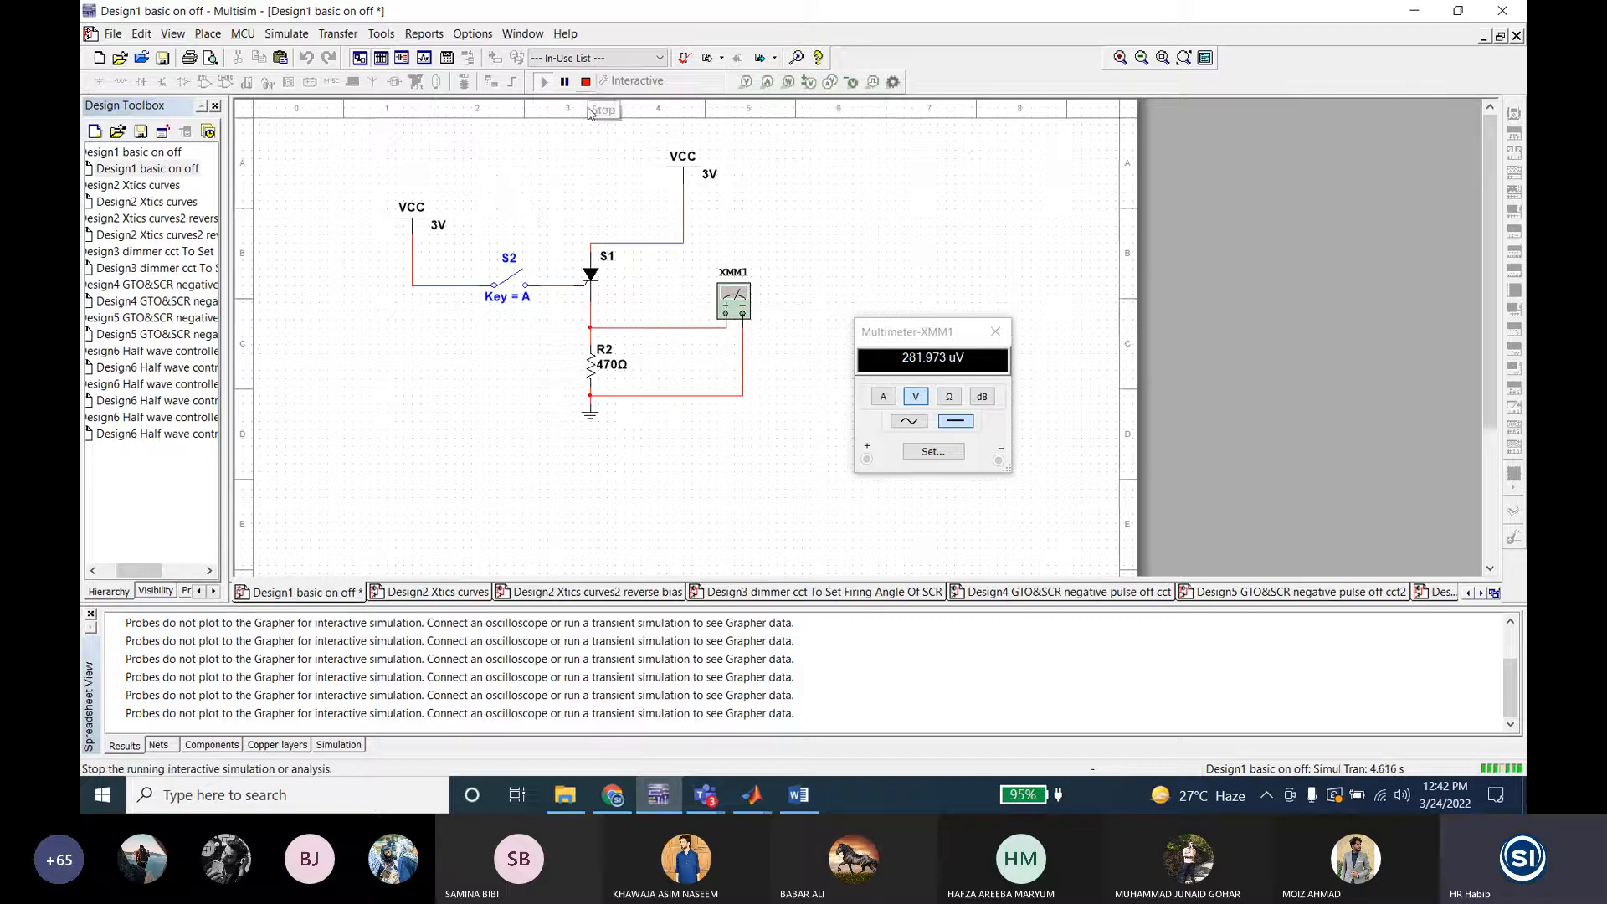
pyautogui.click(585, 81)
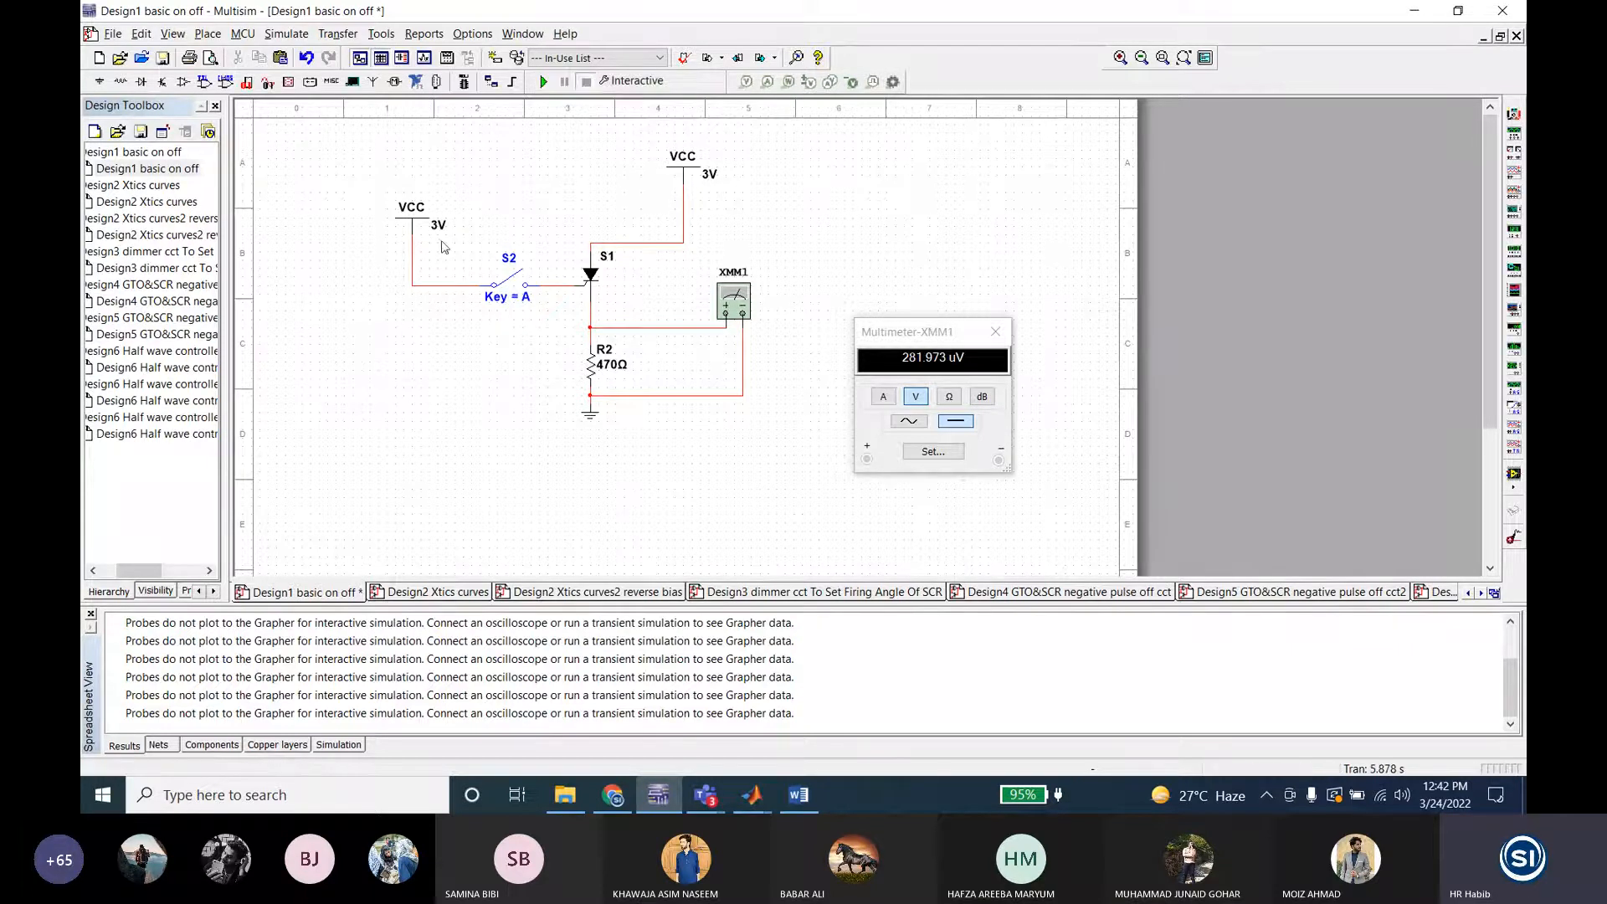
# Step: Set the VCC supply to 4 V and run the simulation briefly with switch S2 open
pyautogui.doubleClick(423, 218)
pyautogui.doubleClick(806, 241)
pyautogui.write('4')
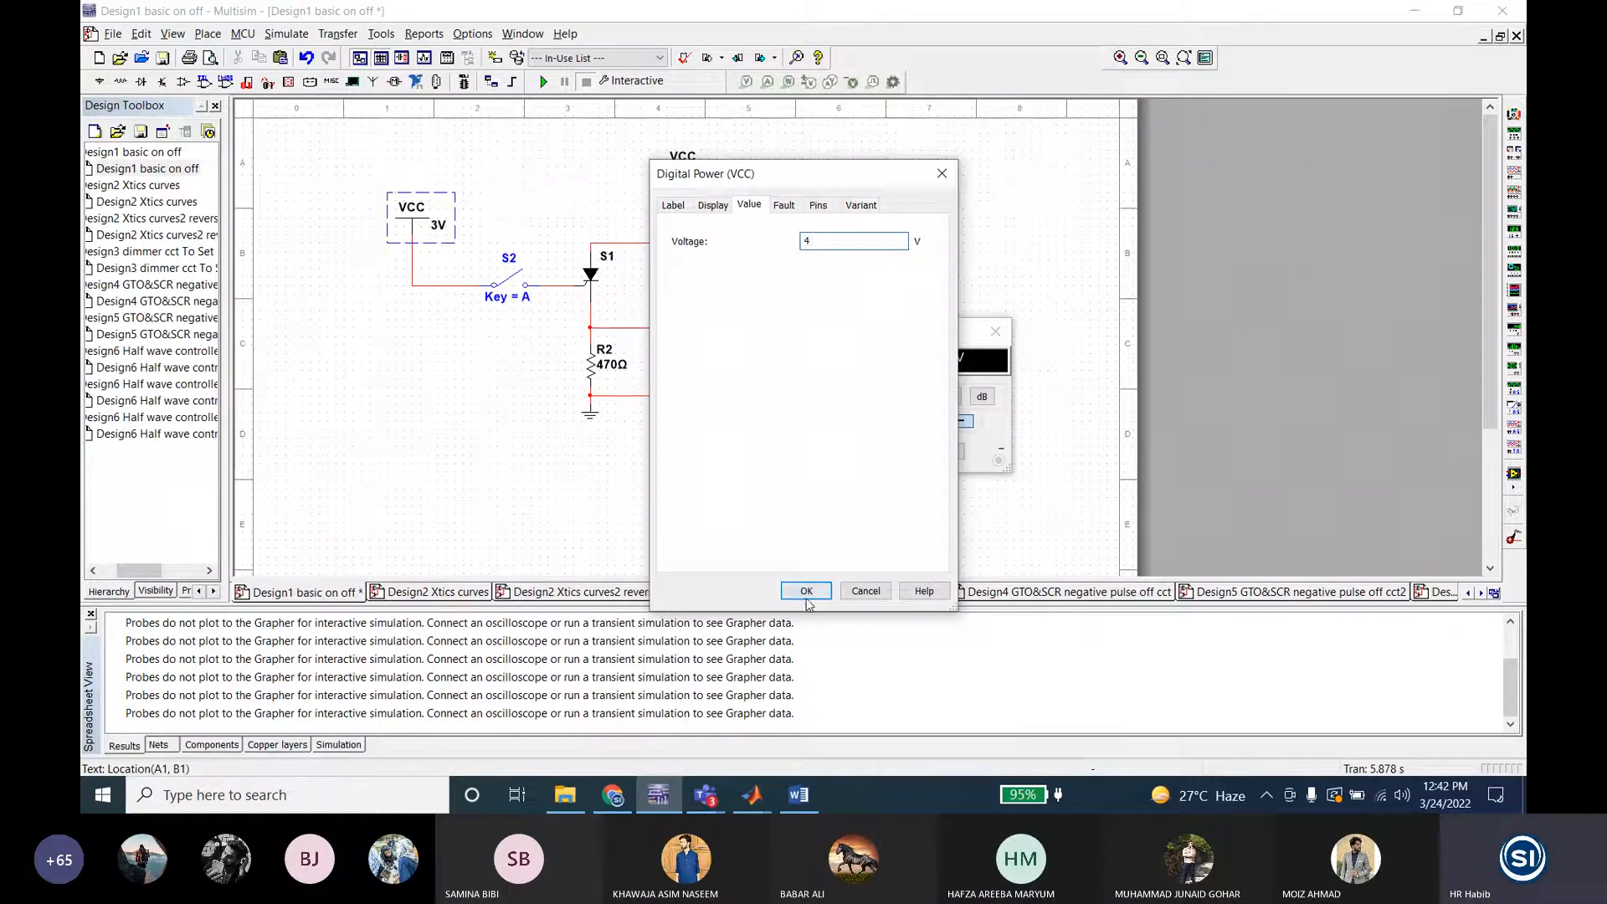
pyautogui.click(807, 591)
pyautogui.click(544, 82)
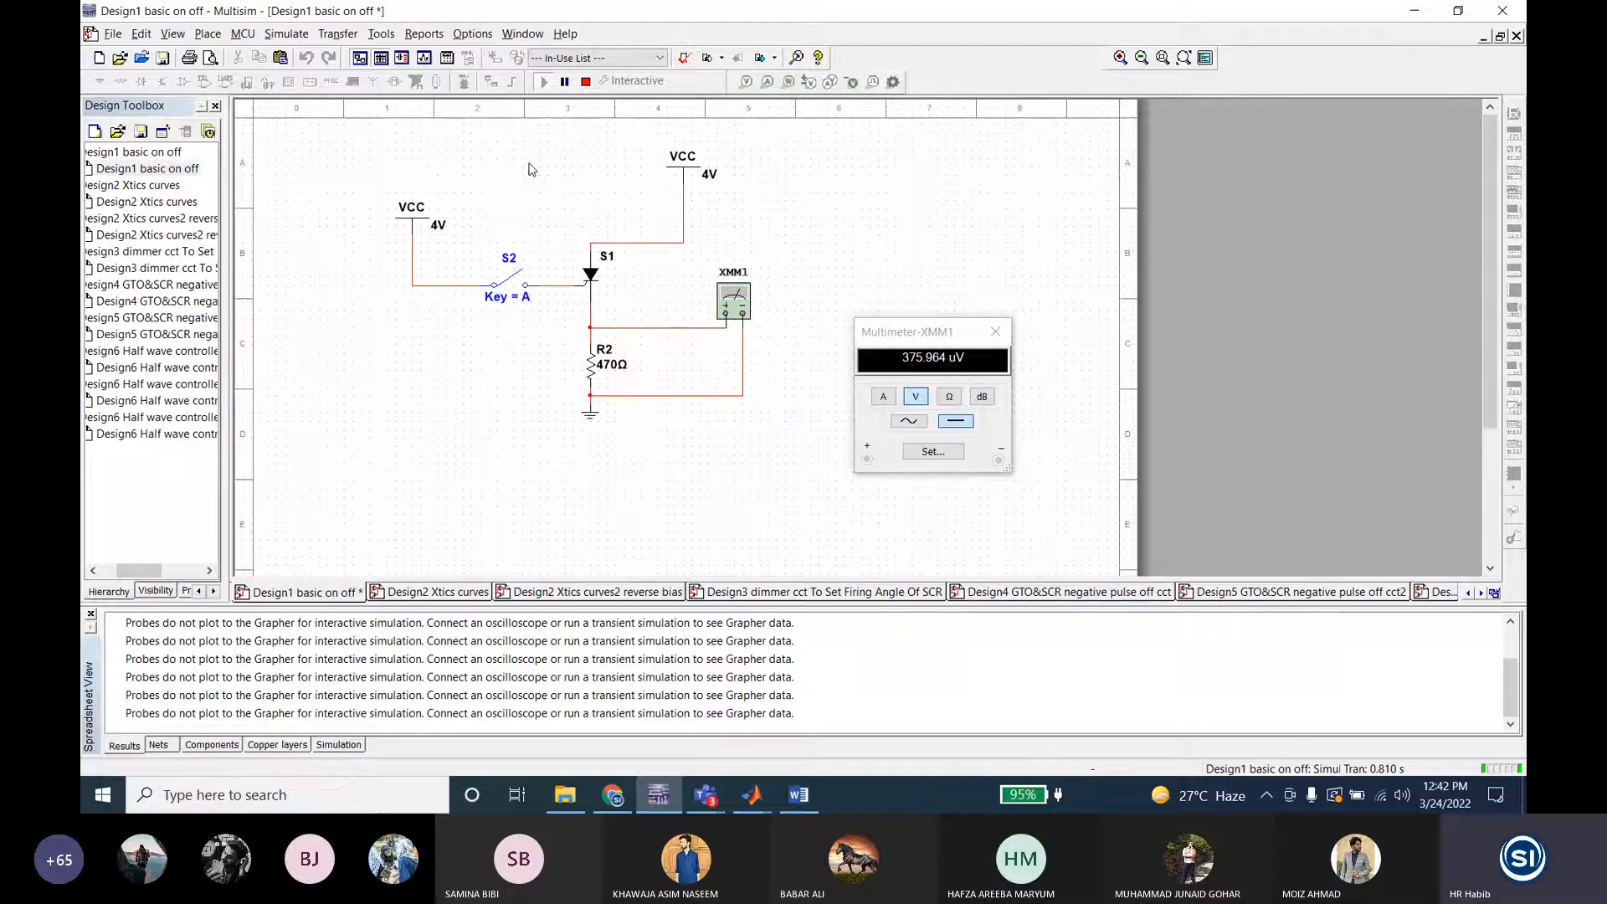
pyautogui.click(585, 81)
# Step: Set the VCC supply to 5 V and simulate the circuit while toggling switch S2, ending with it open
pyautogui.doubleClick(435, 224)
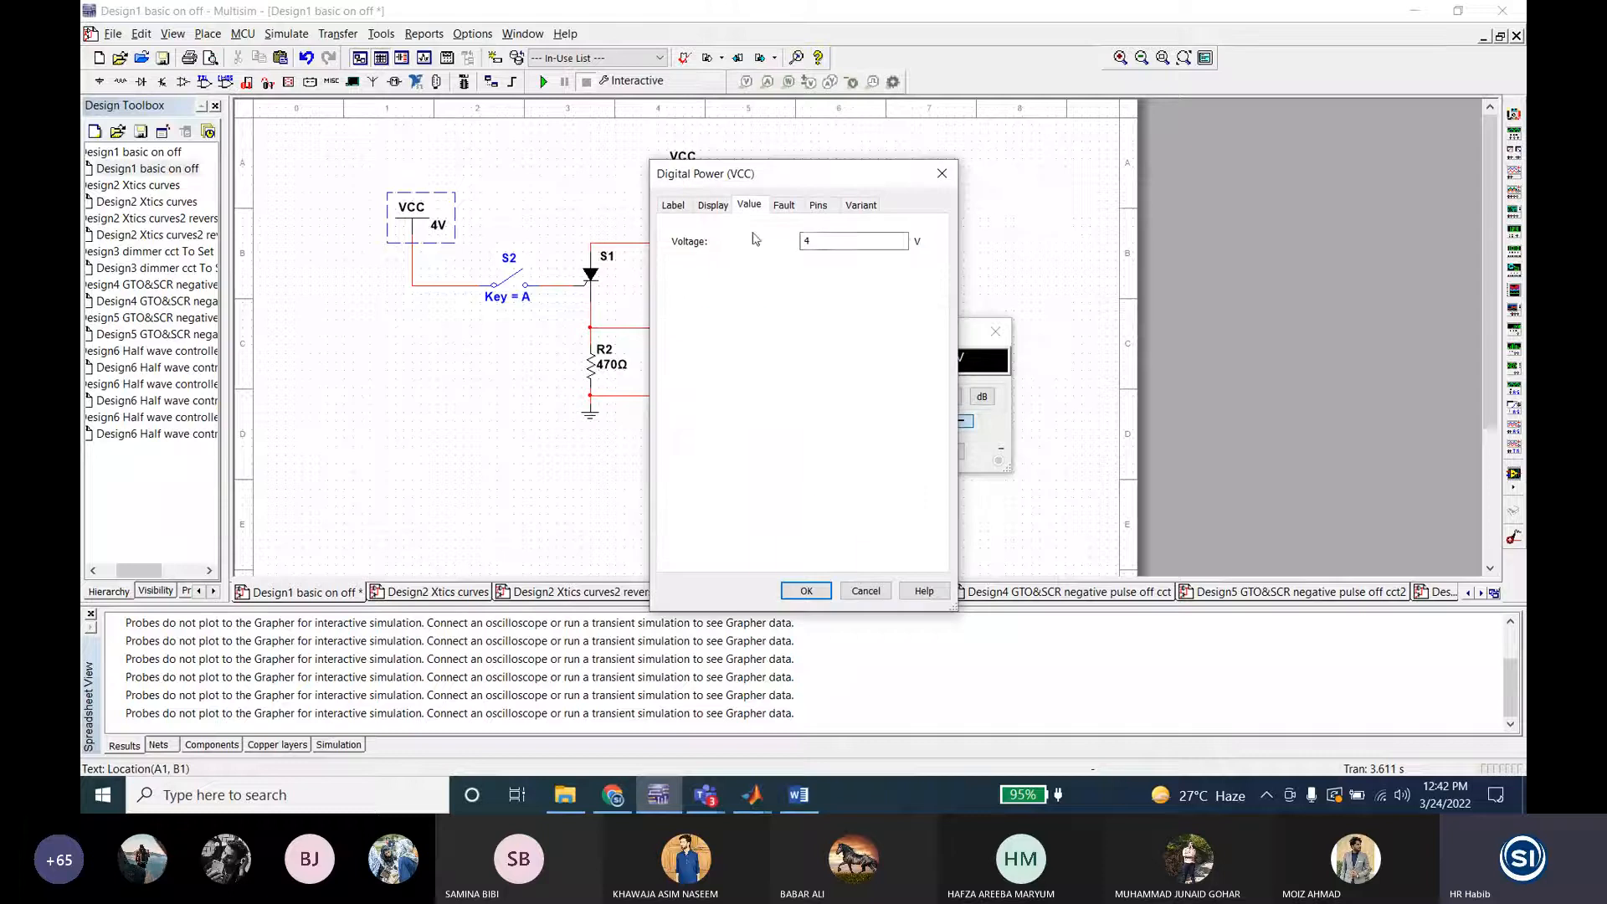
pyautogui.write('5')
pyautogui.click(806, 590)
pyautogui.click(544, 81)
pyautogui.press('a')
pyautogui.press('a')
pyautogui.press('a')
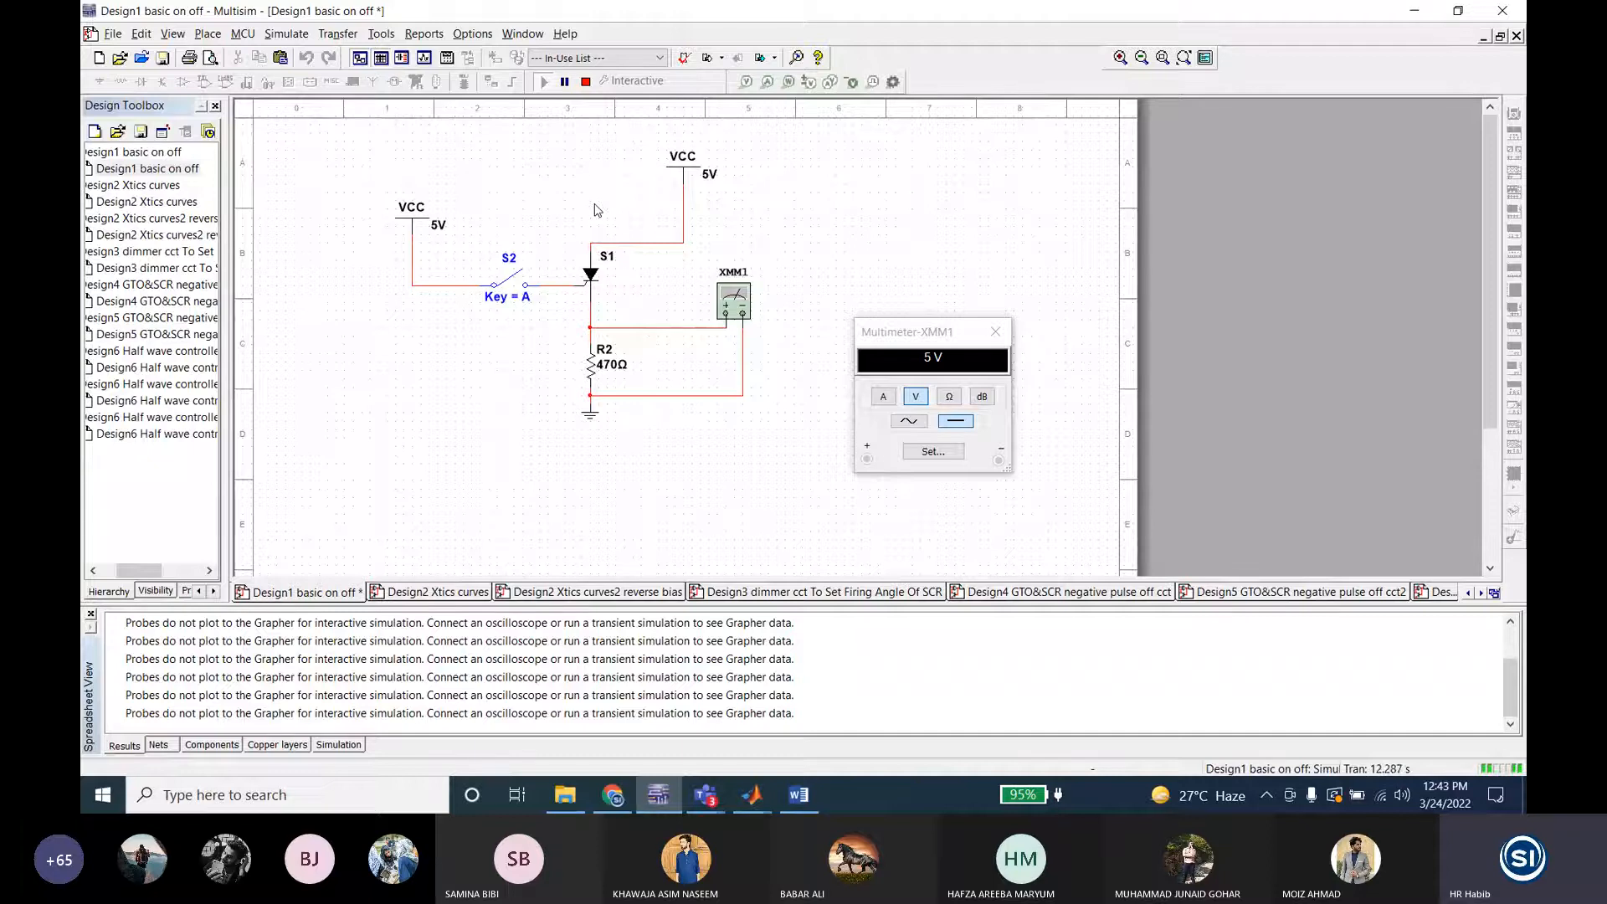
pyautogui.click(586, 81)
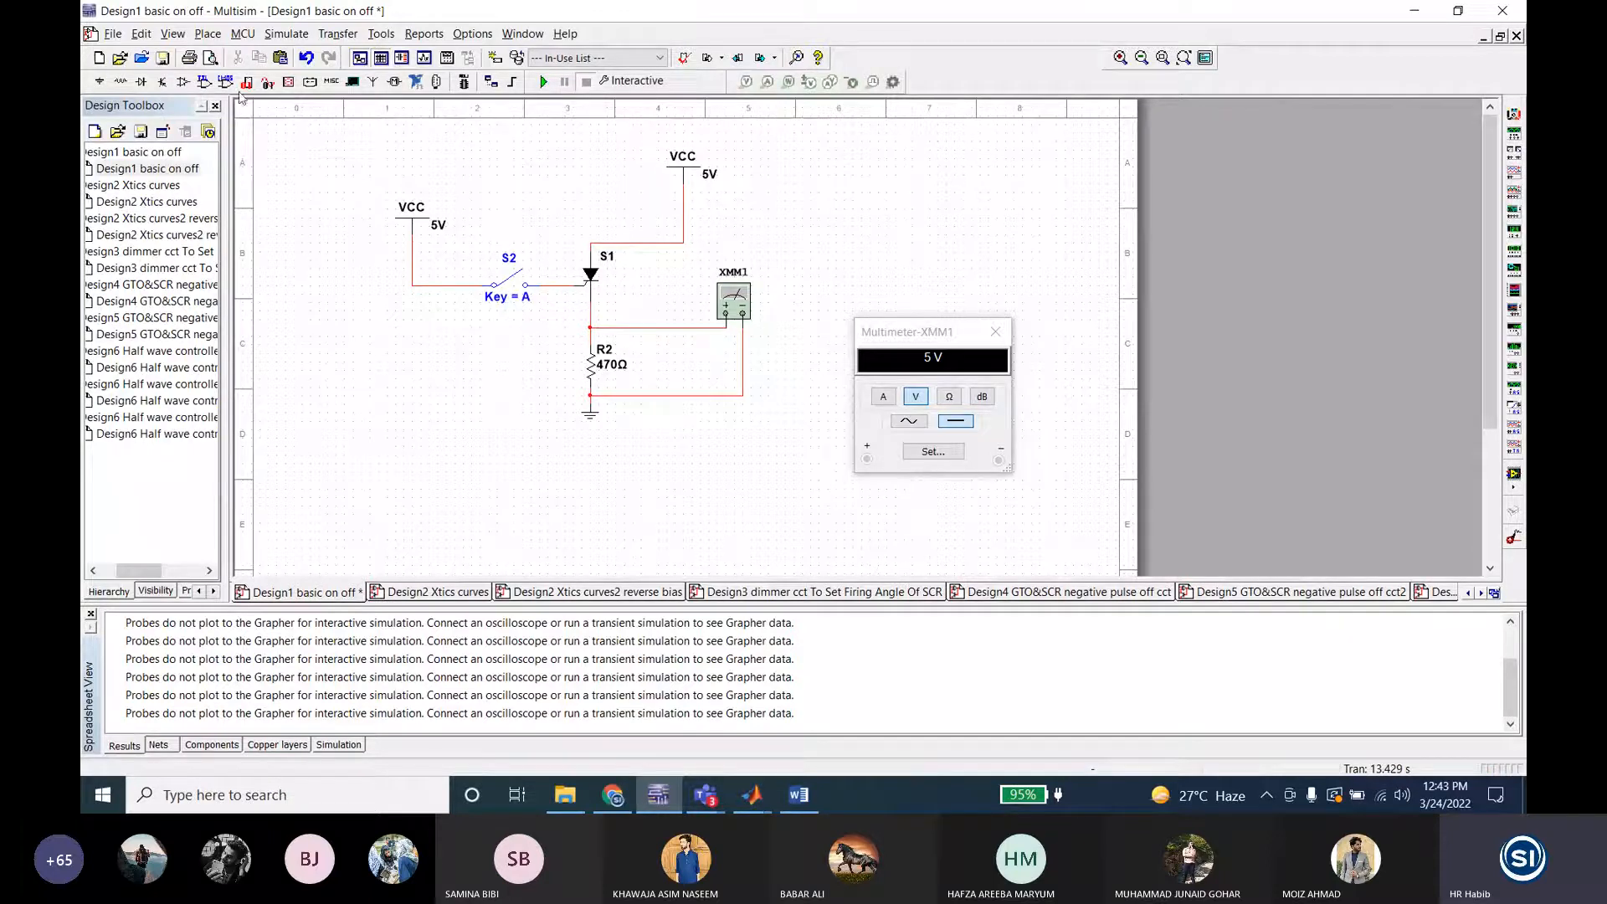
# Step: Save the basic on off design and bring up the Design2 Xtics curves schematic
pyautogui.click(162, 58)
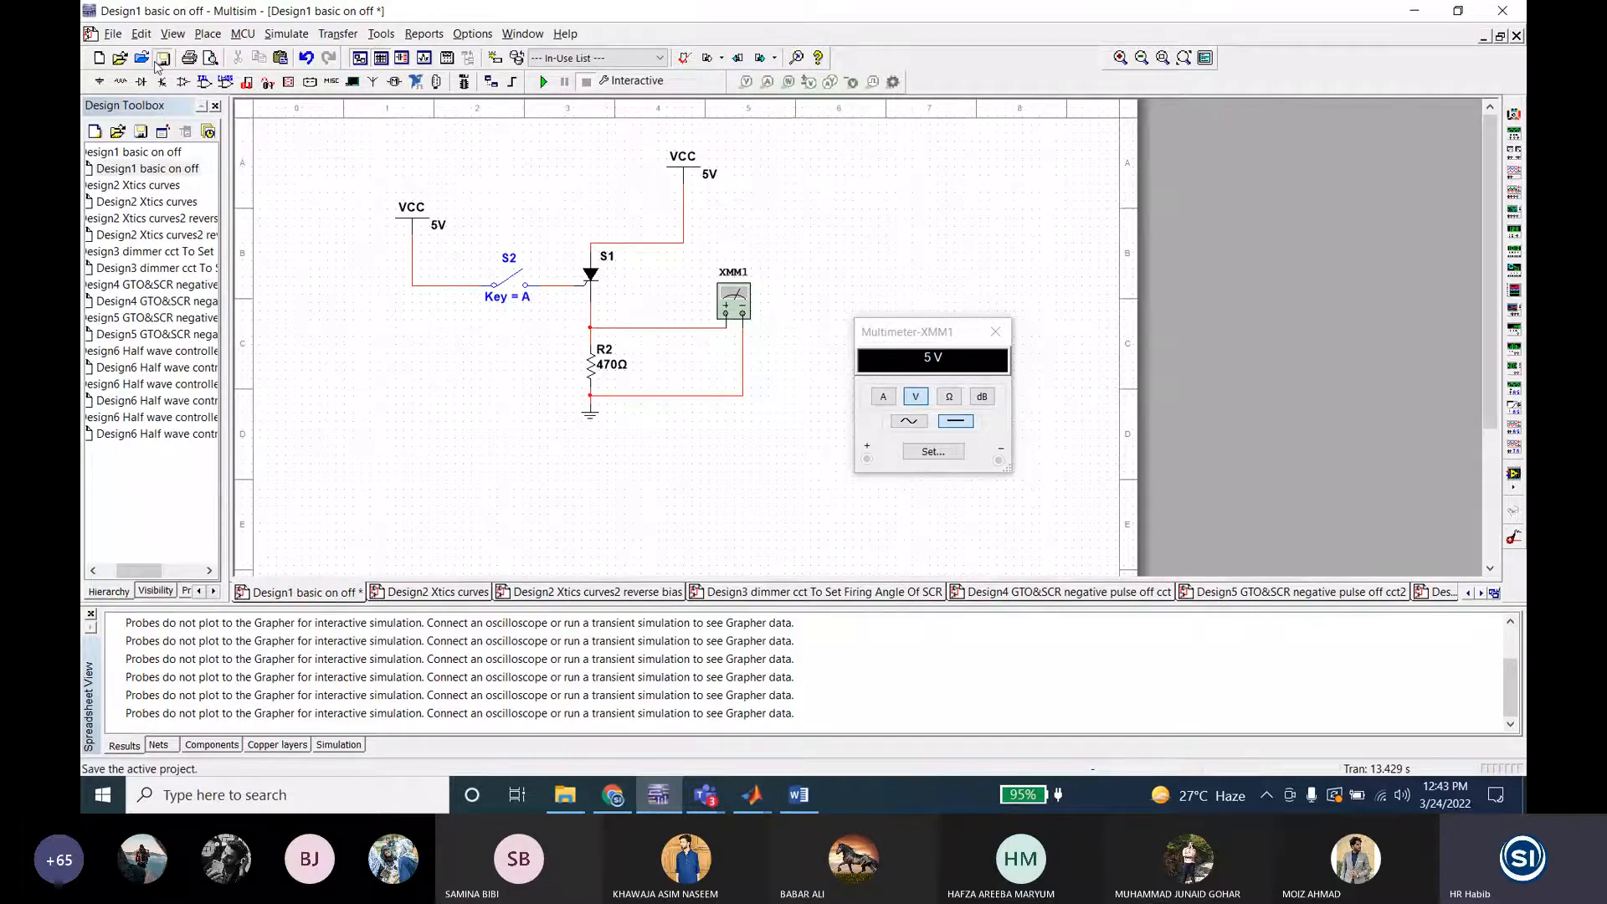
pyautogui.click(411, 594)
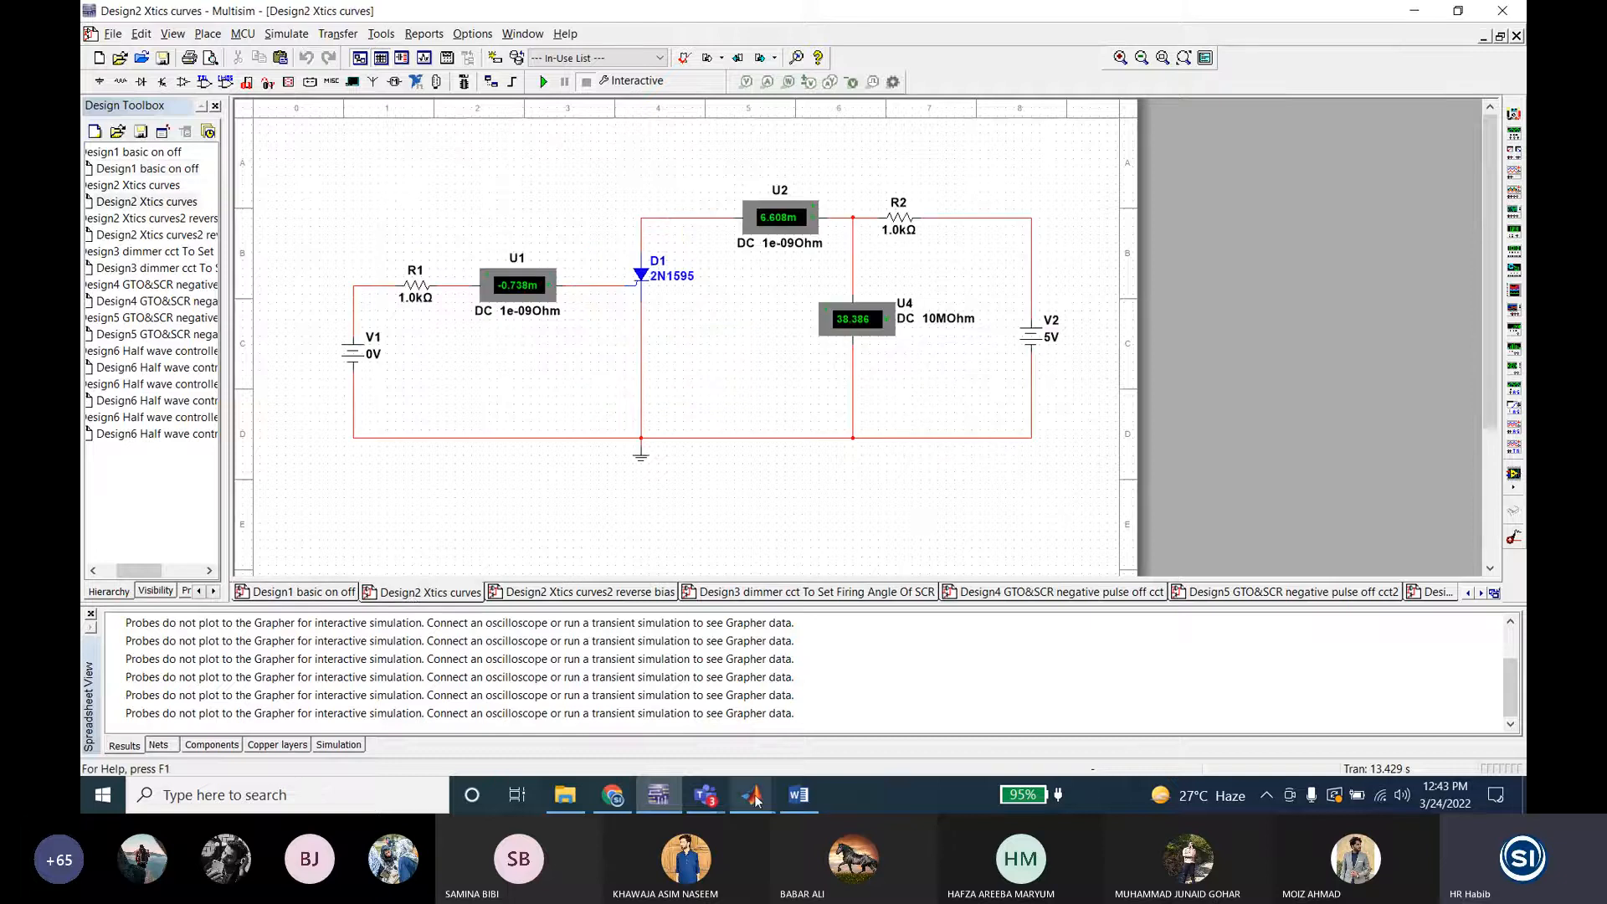
# Step: Switch to the Notes Thyristor document in Word and examine the thyristor's forward and reverse bias characteristic curve
pyautogui.click(798, 795)
pyautogui.scroll(-15, 951, 502)
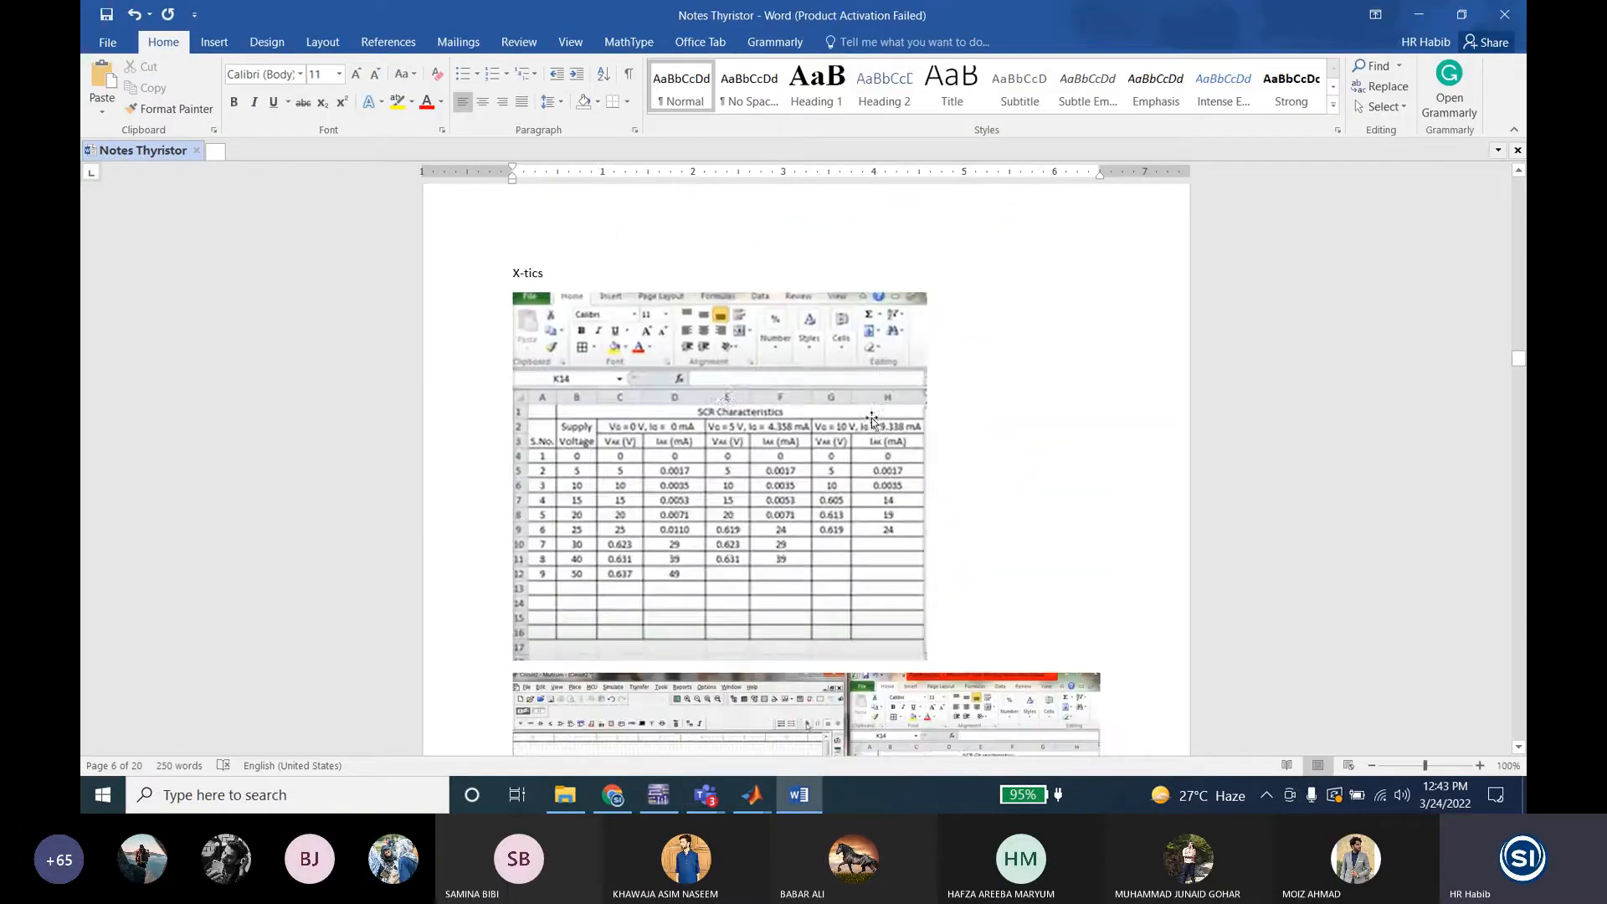
pyautogui.scroll(-1, 871, 419)
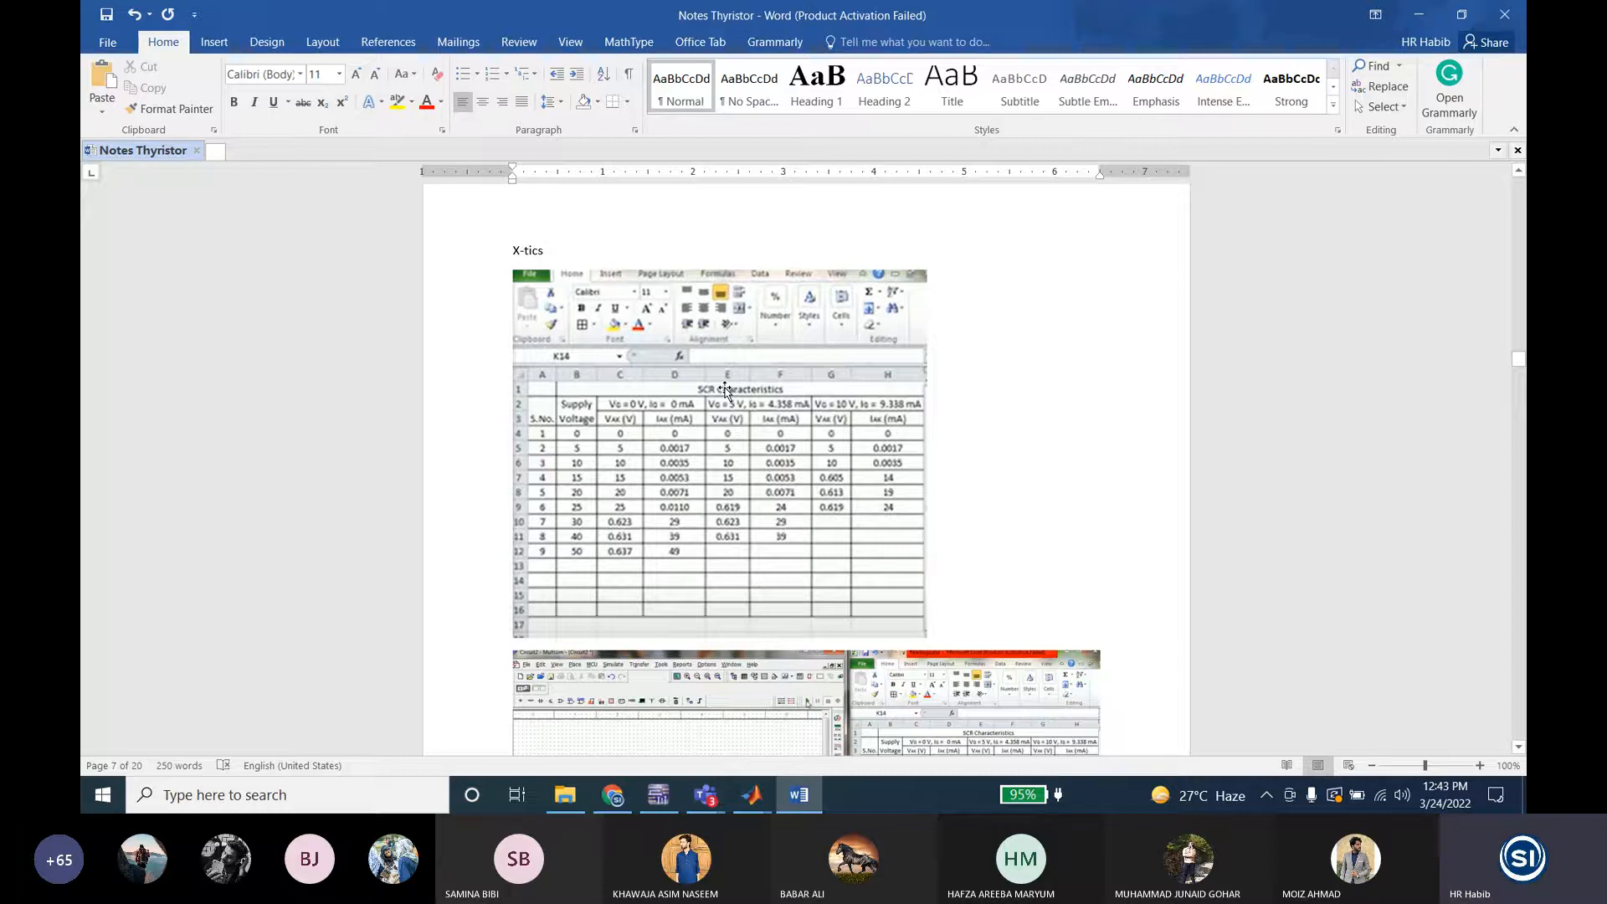
pyautogui.scroll(-15, 725, 390)
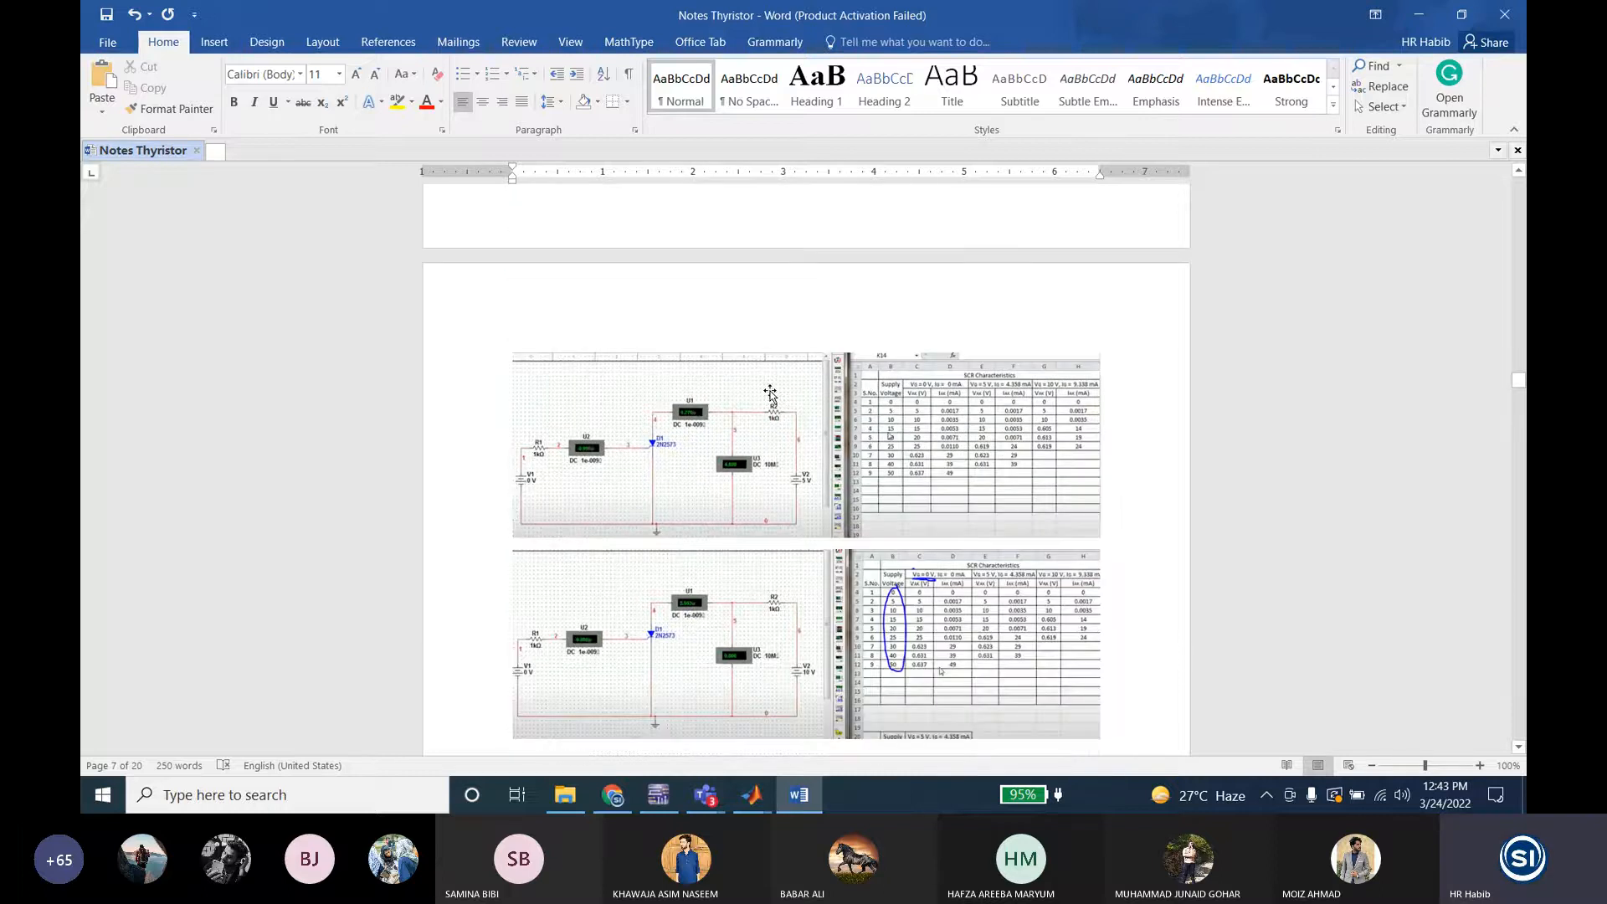
pyautogui.scroll(2, 825, 469)
pyautogui.scroll(15, 825, 469)
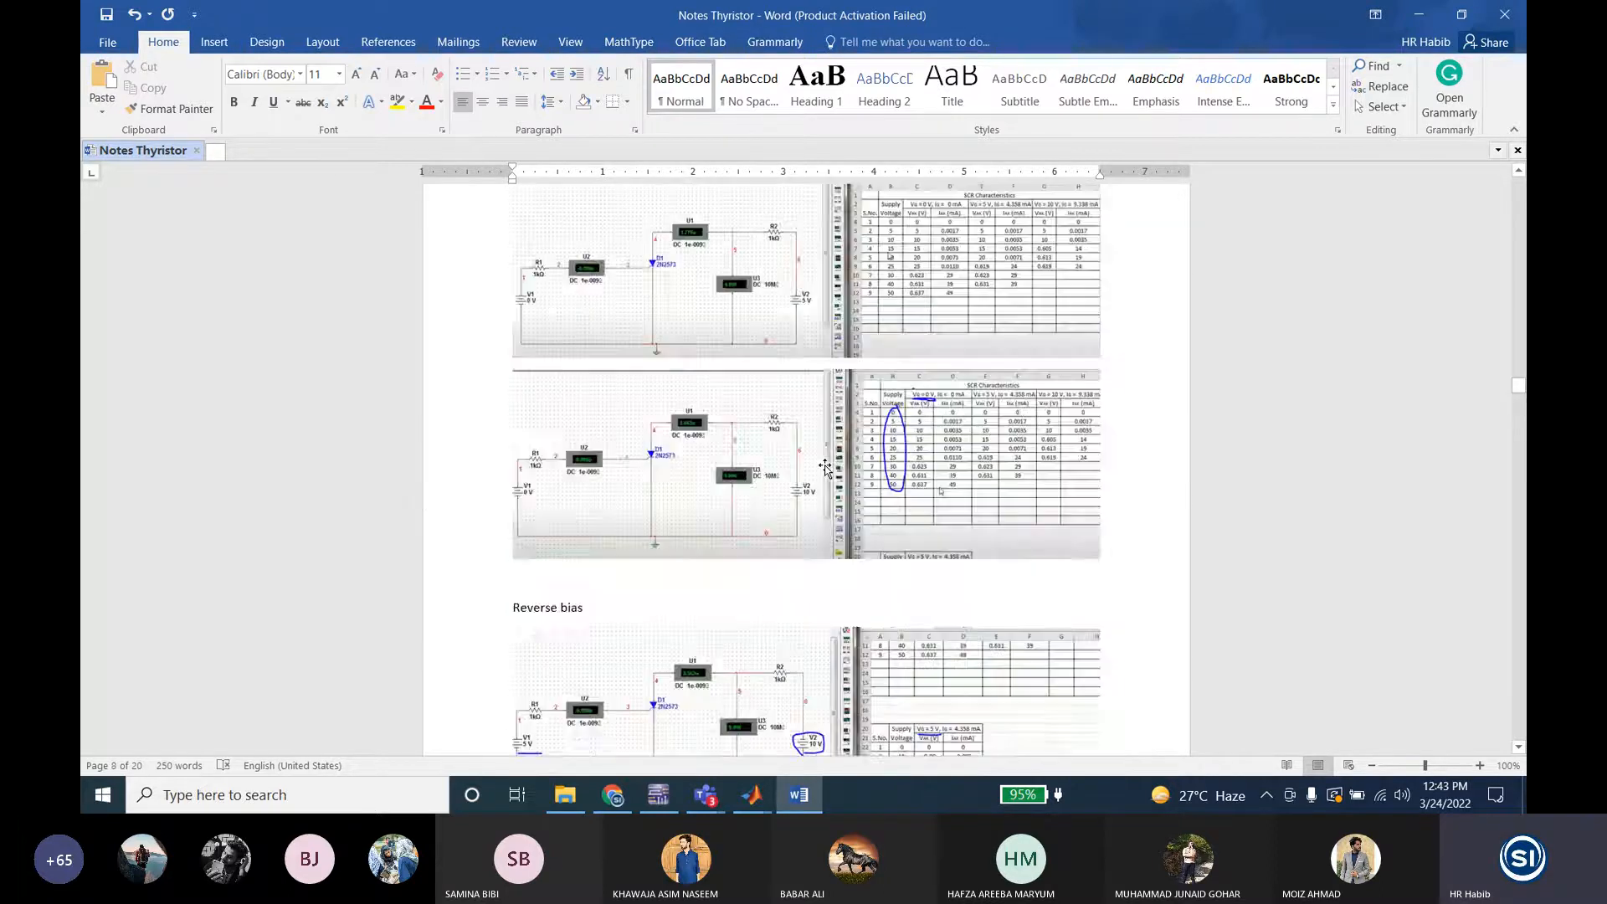
pyautogui.scroll(15, 825, 467)
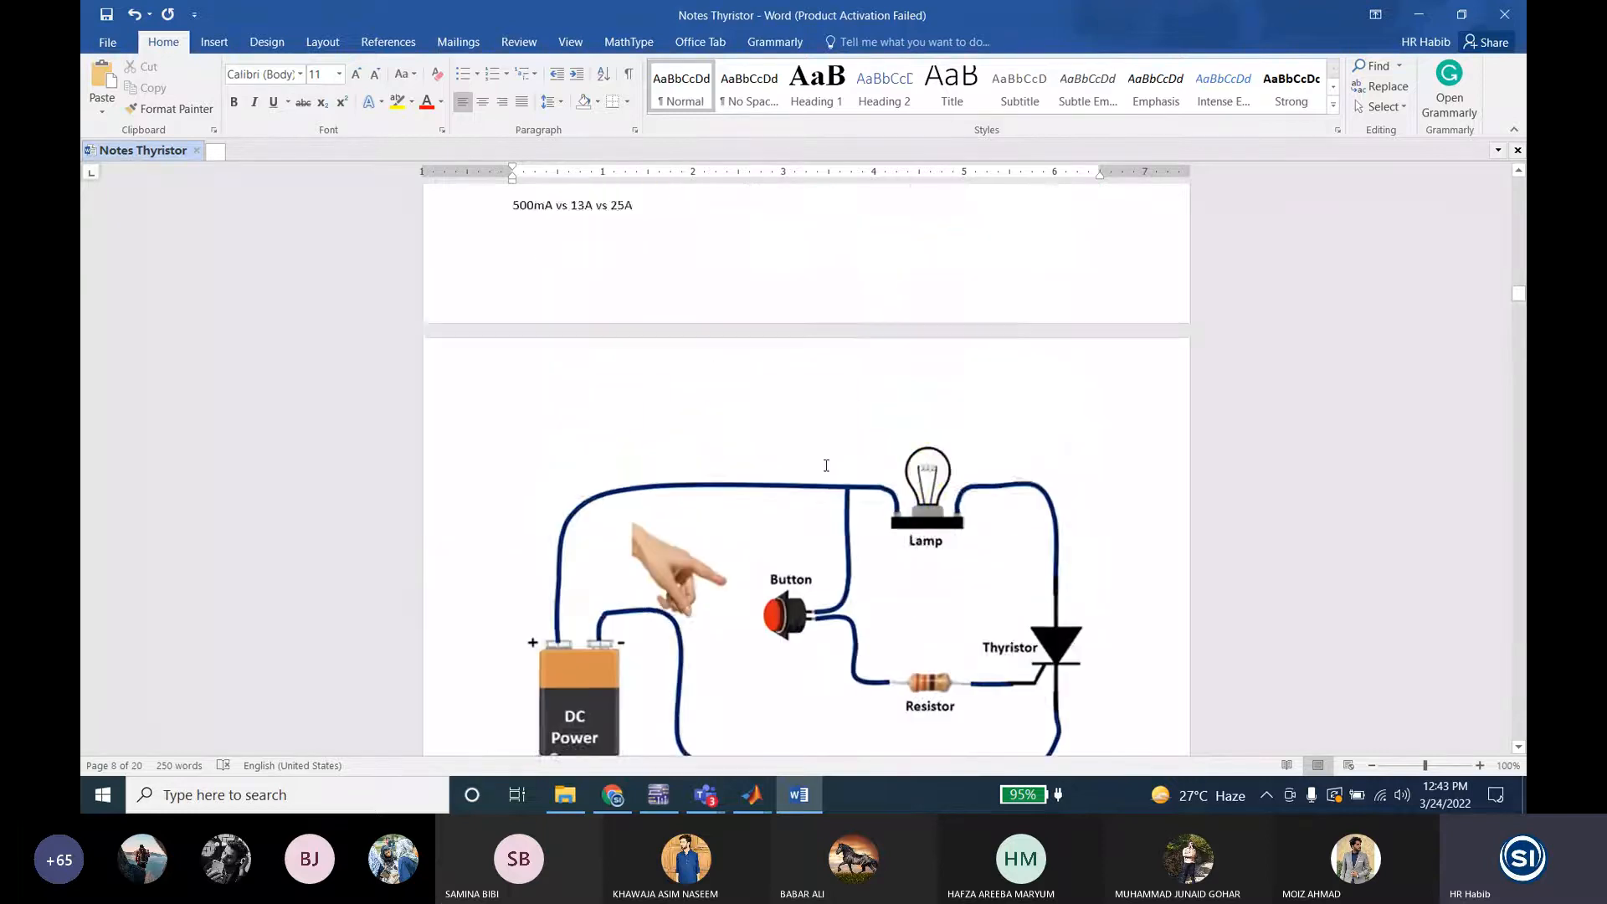
pyautogui.scroll(-2, 889, 579)
pyautogui.click(771, 484)
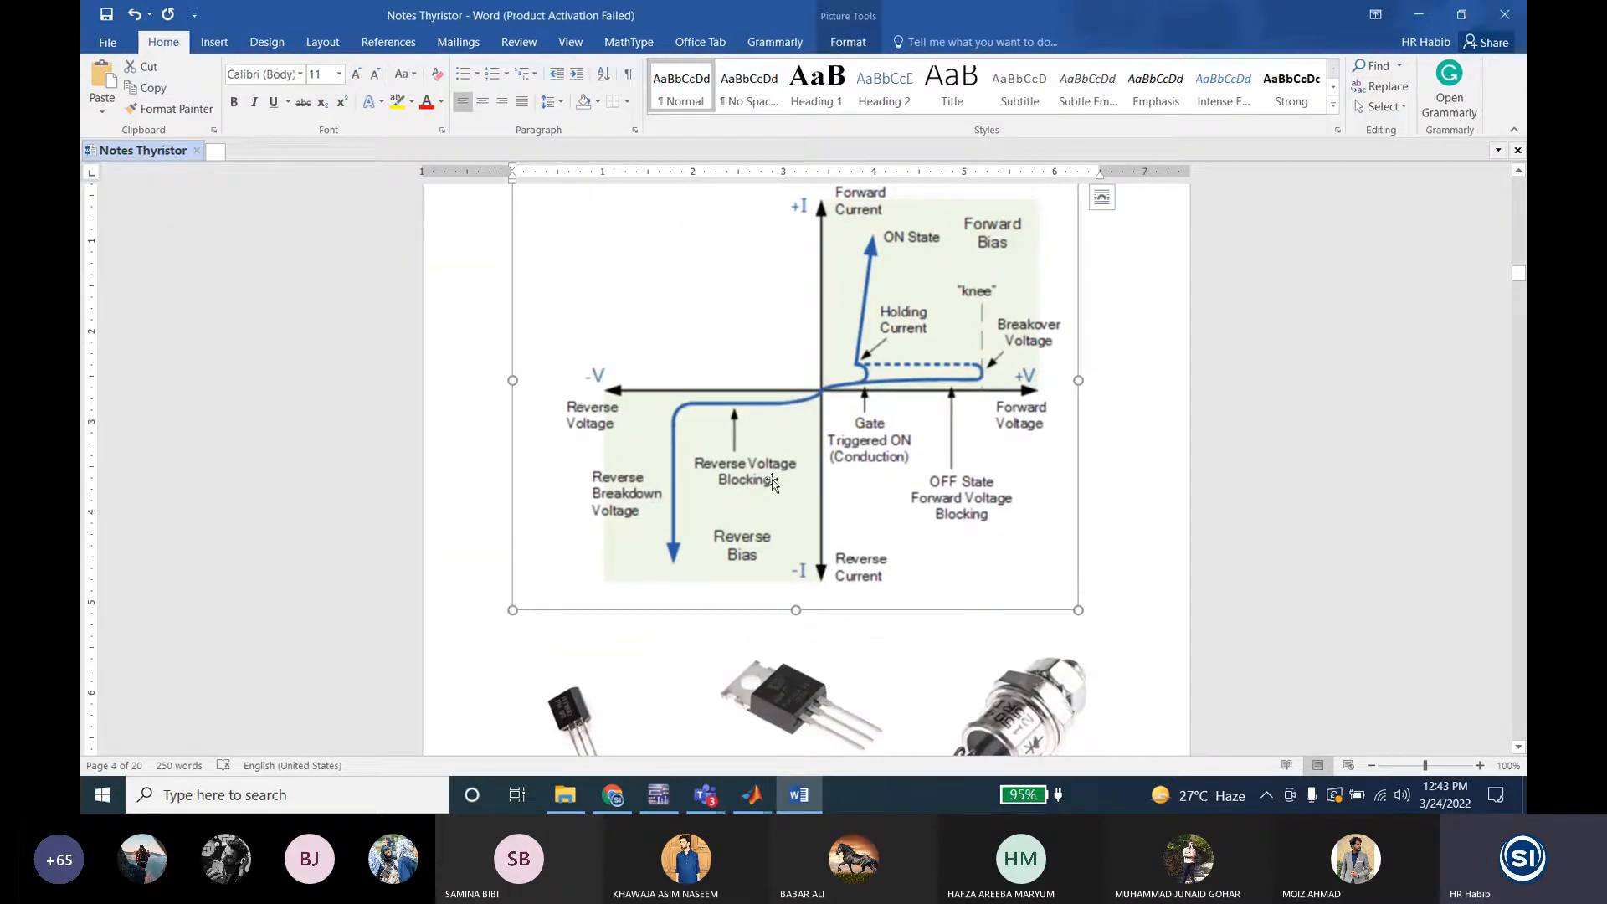
pyautogui.scroll(1, 772, 484)
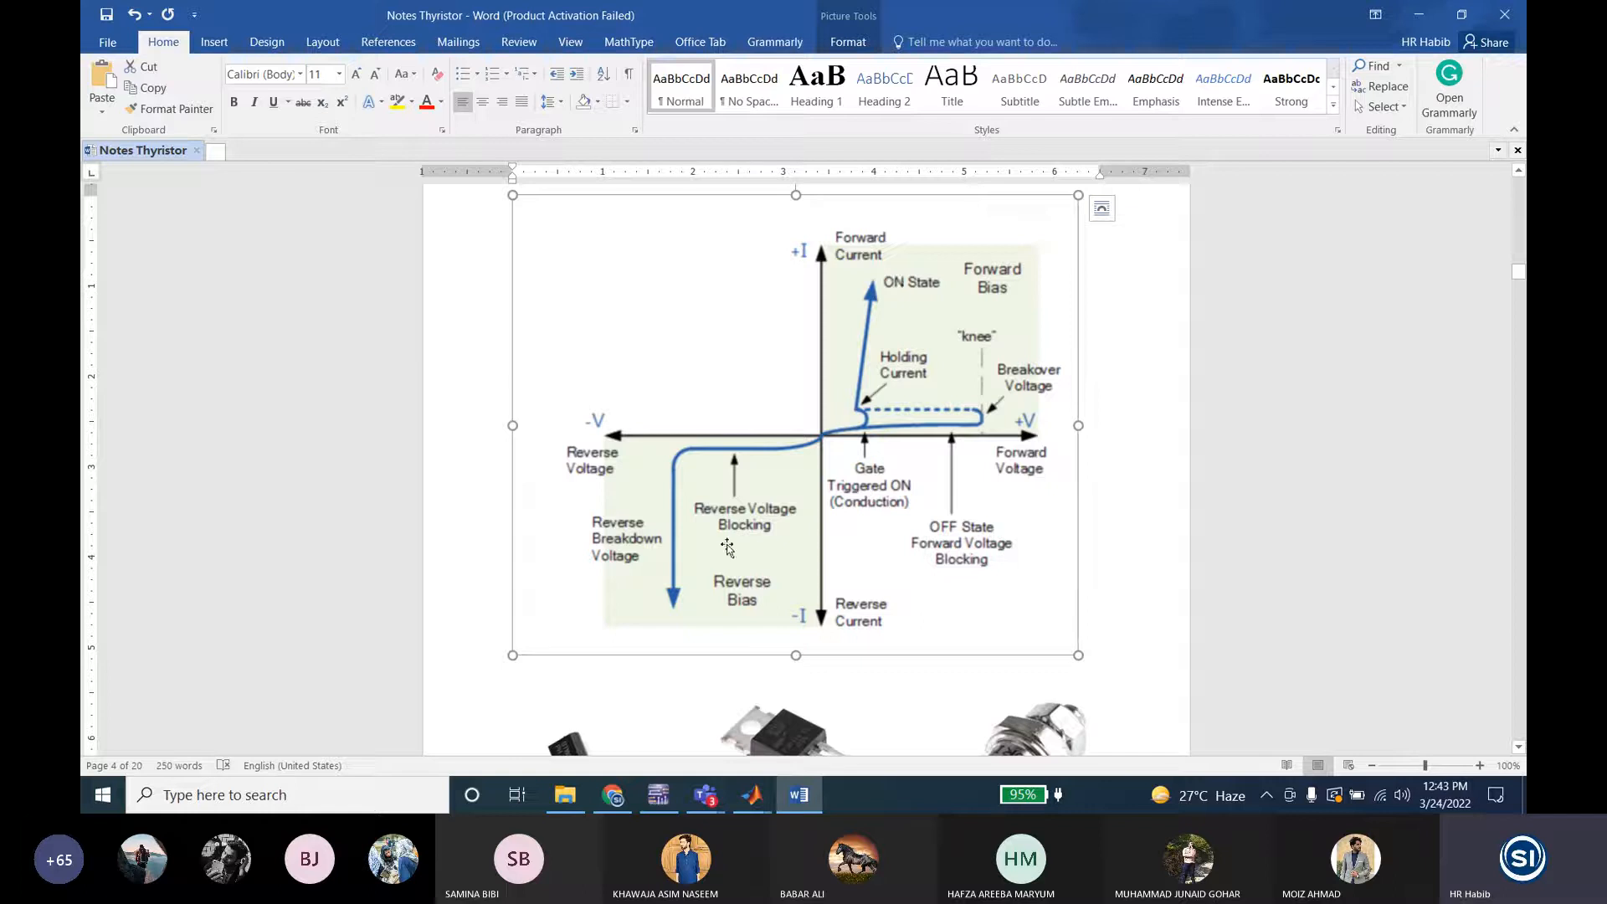
pyautogui.scroll(1, 807, 525)
pyautogui.scroll(5, 807, 525)
# Step: Examine the SCR Characteristics table under the X-tics heading, comparing anode voltage and current for the different gate voltages
pyautogui.scroll(-12, 807, 525)
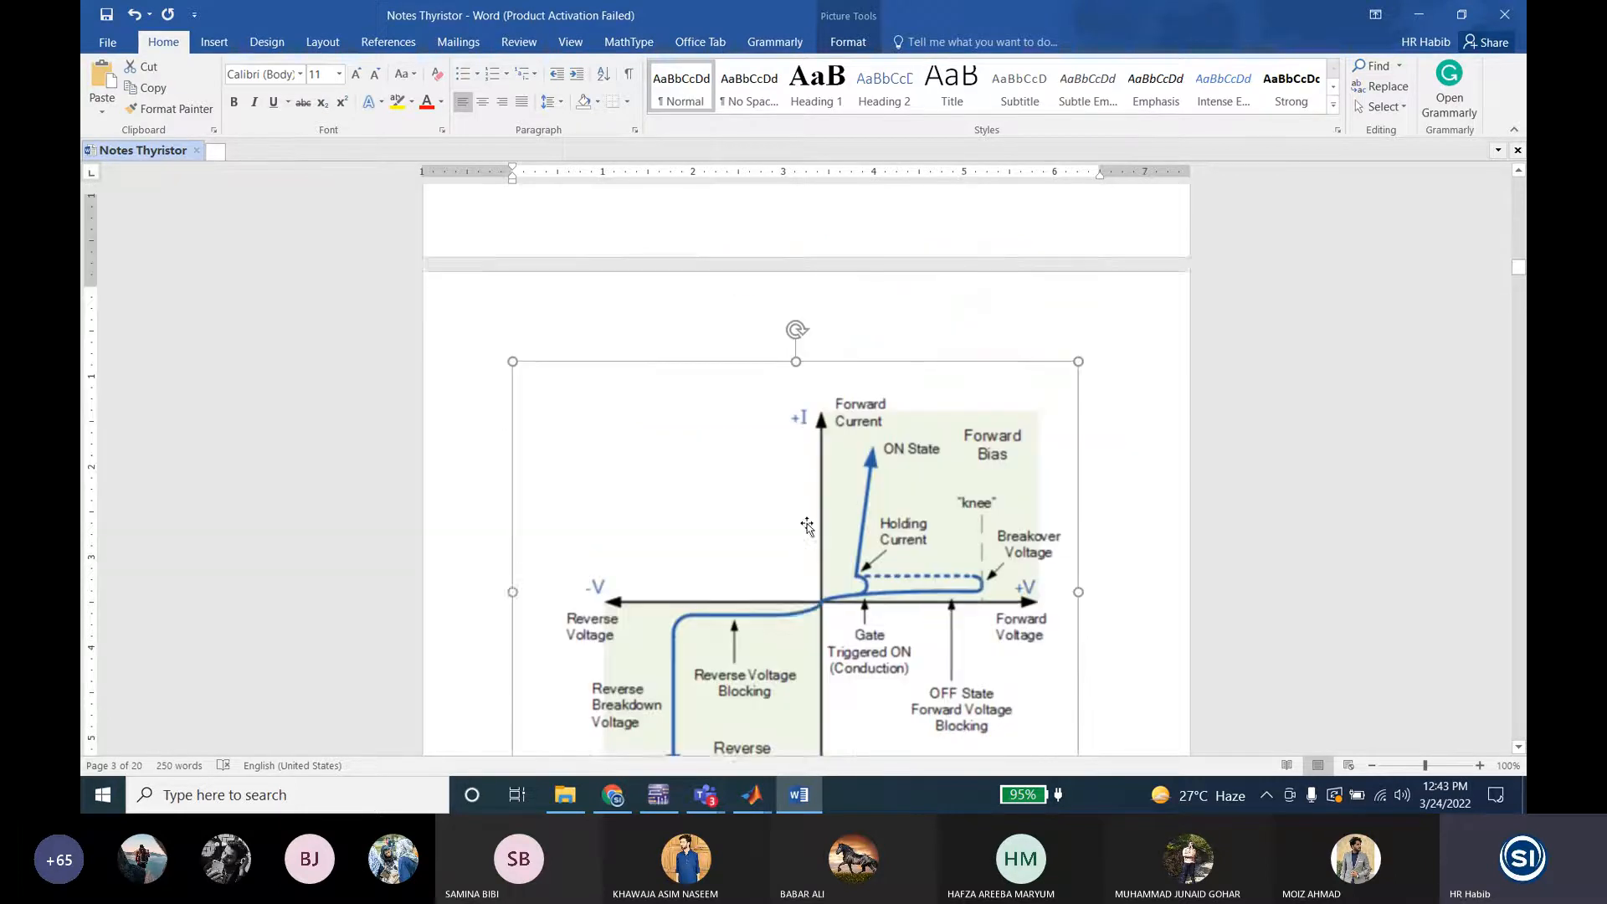
pyautogui.scroll(-20, 807, 524)
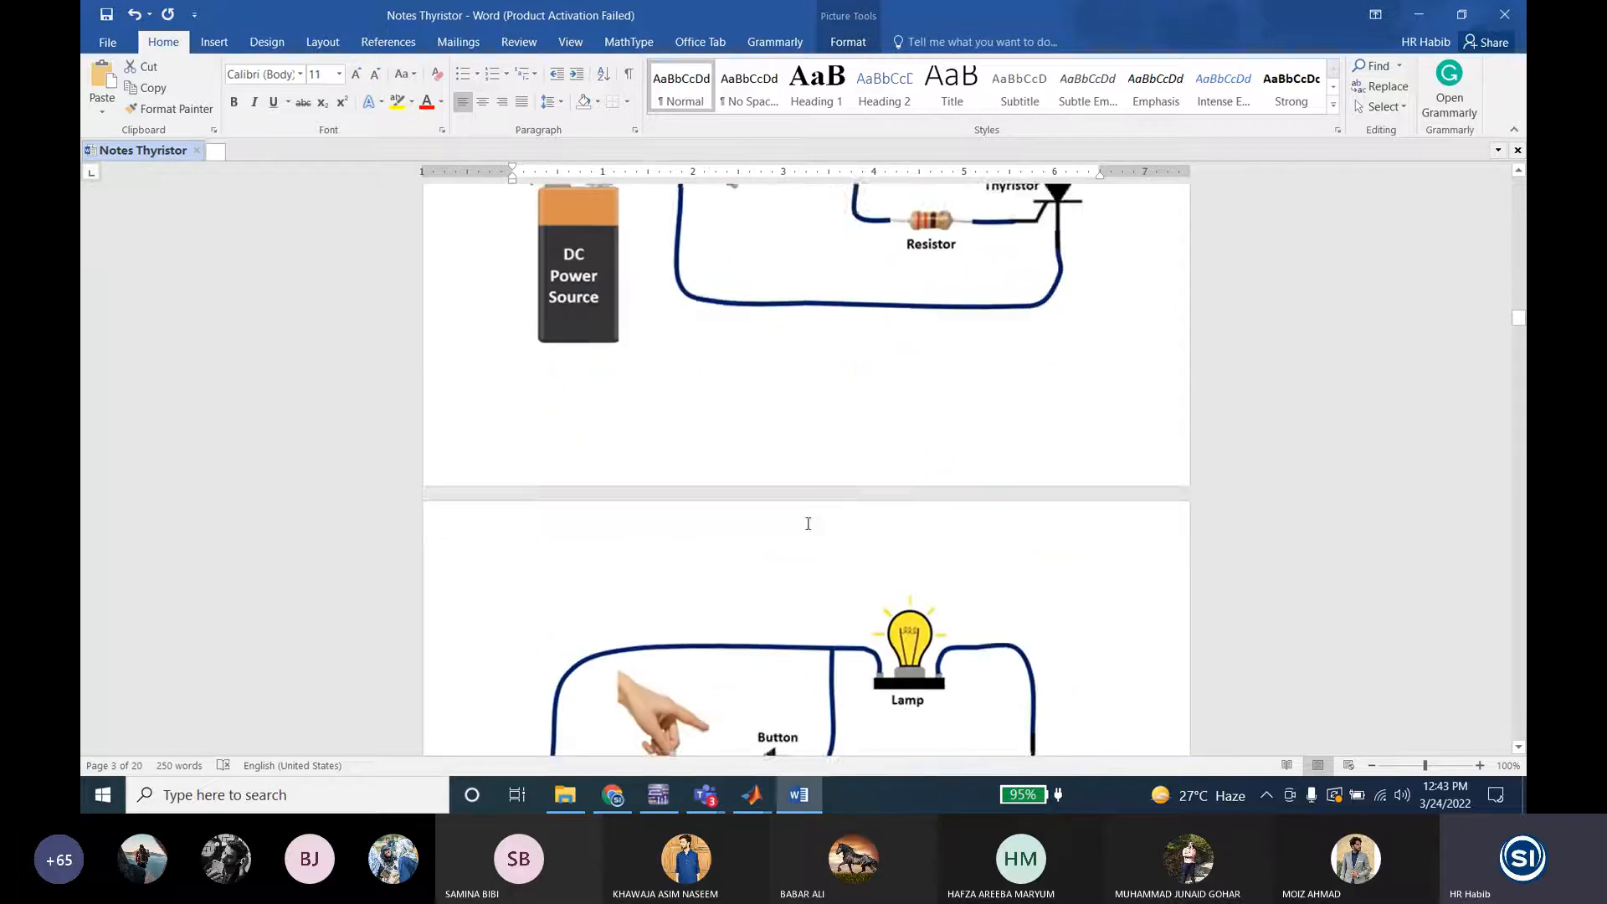
pyautogui.scroll(-12, 807, 525)
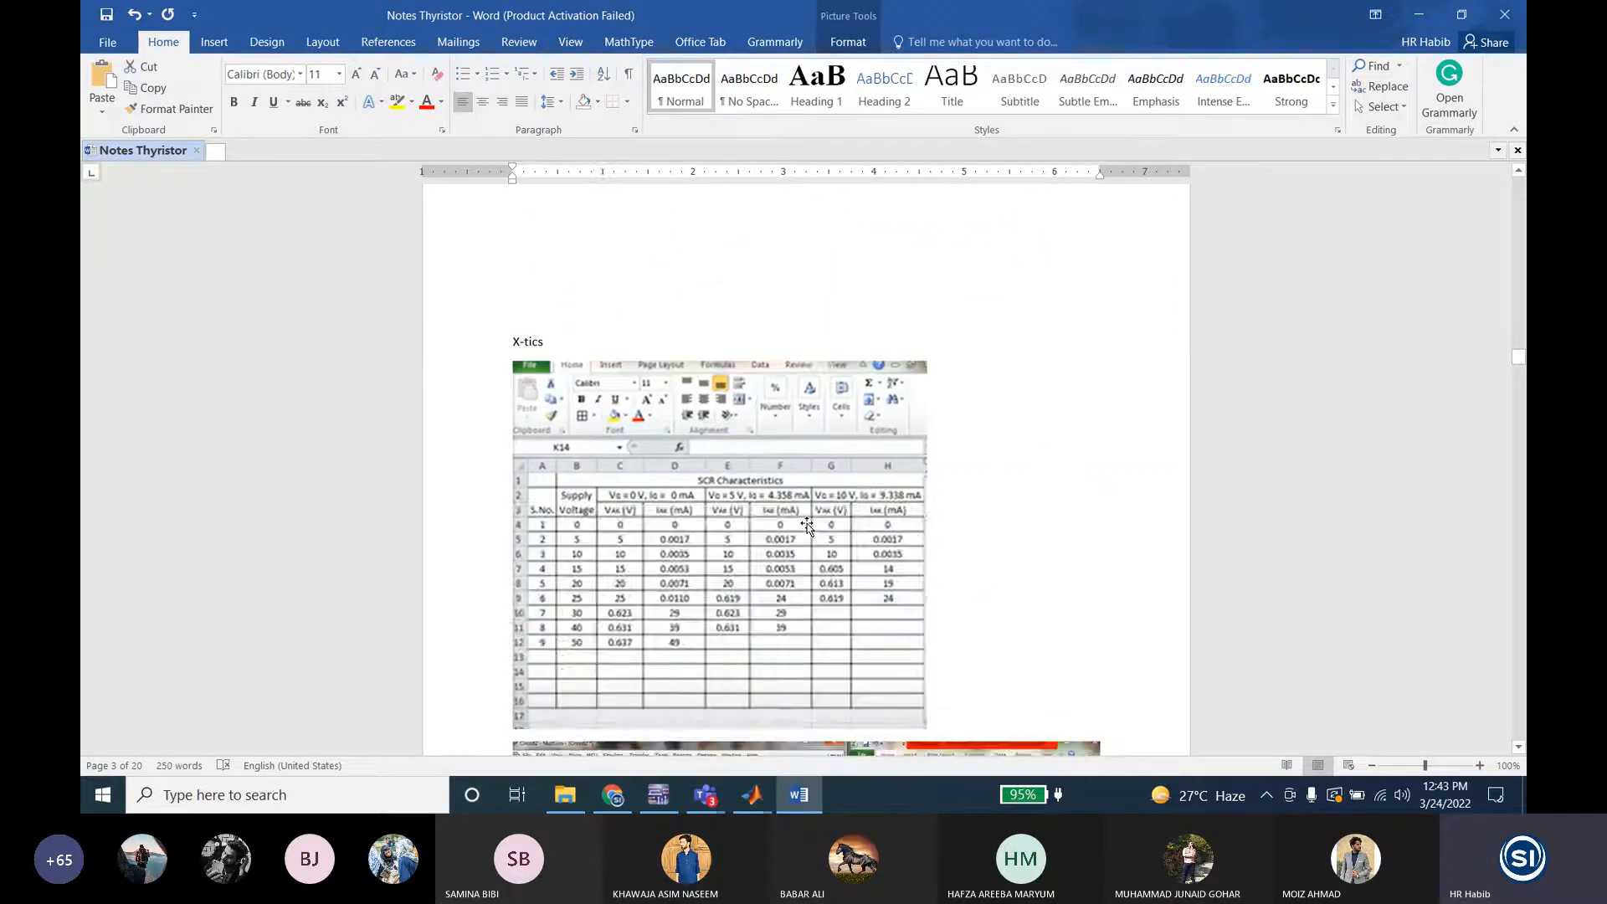
pyautogui.scroll(5, 807, 528)
pyautogui.click(599, 217)
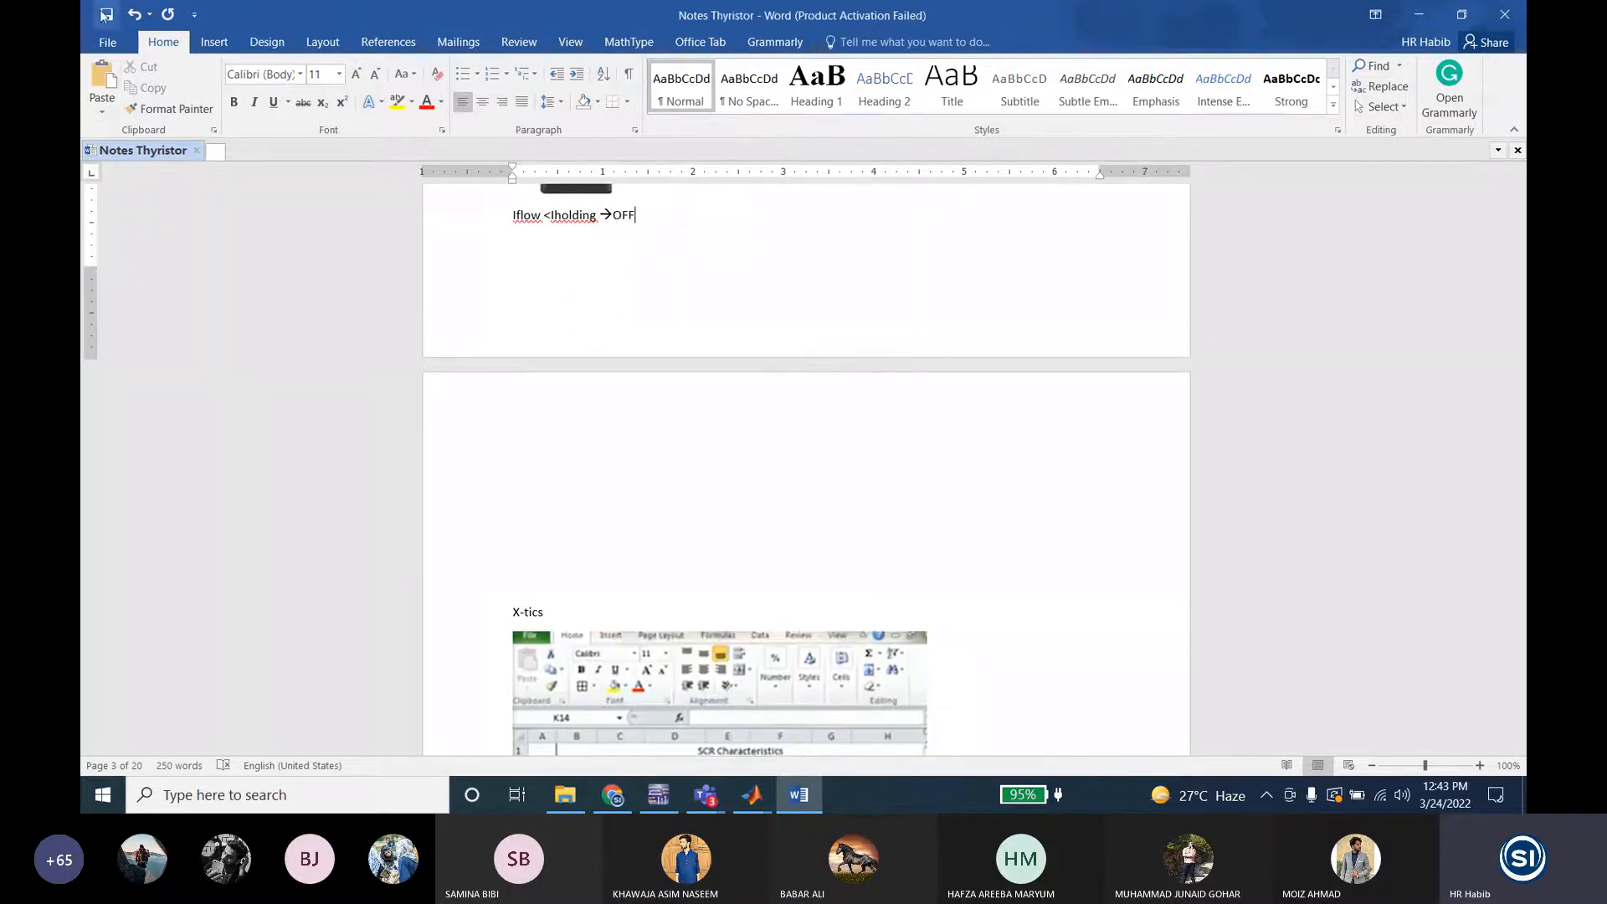
pyautogui.scroll(-5, 786, 474)
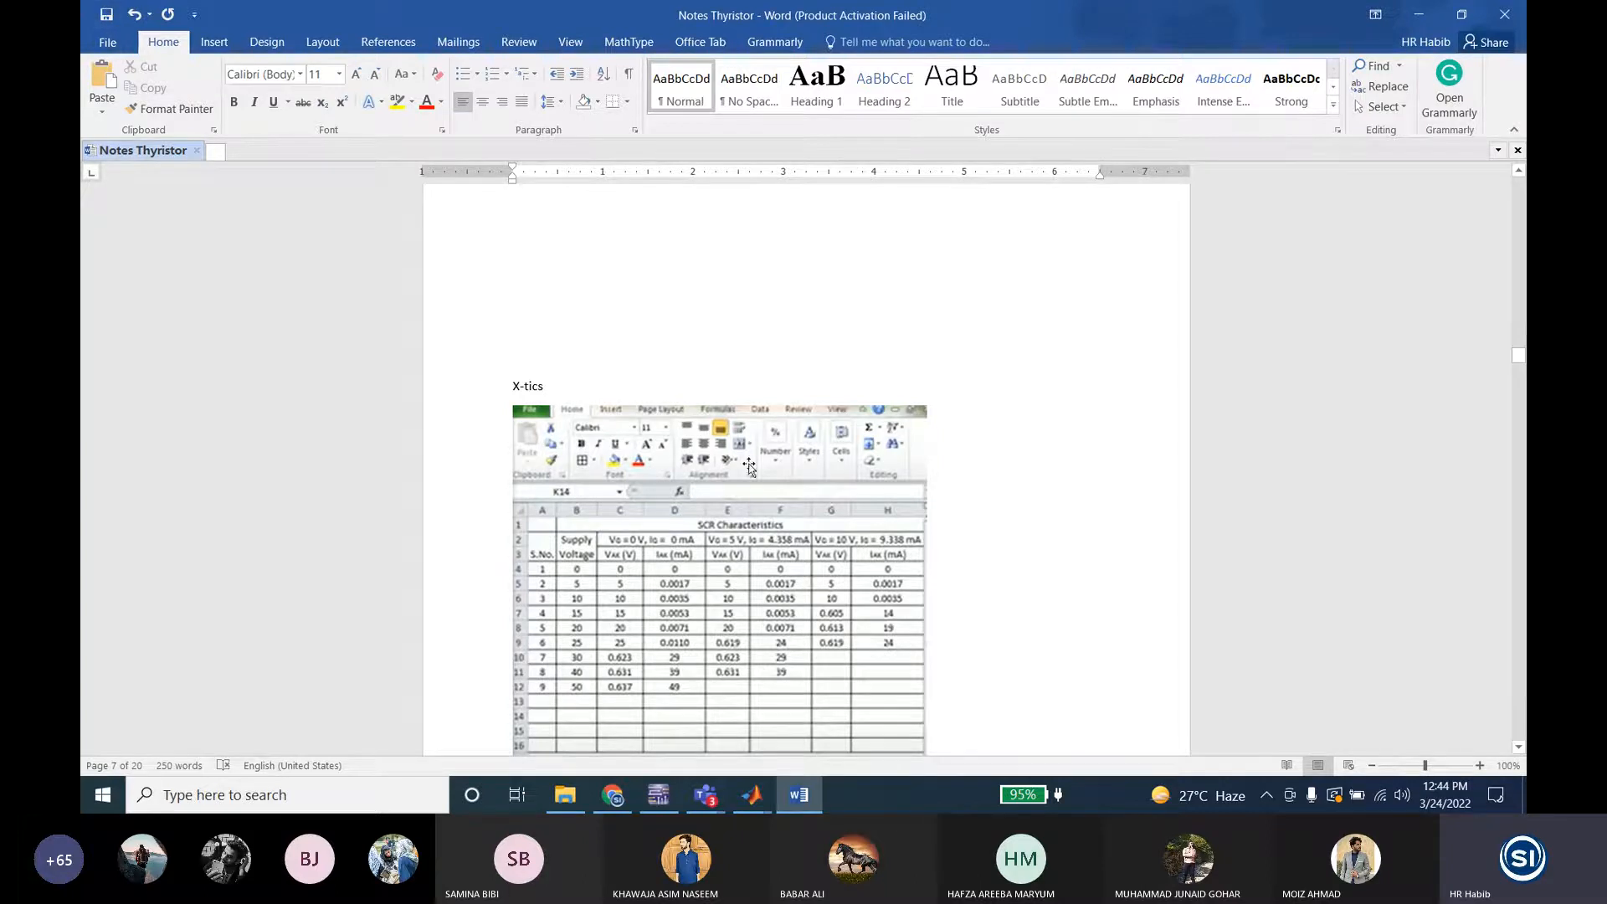
pyautogui.scroll(-3, 634, 509)
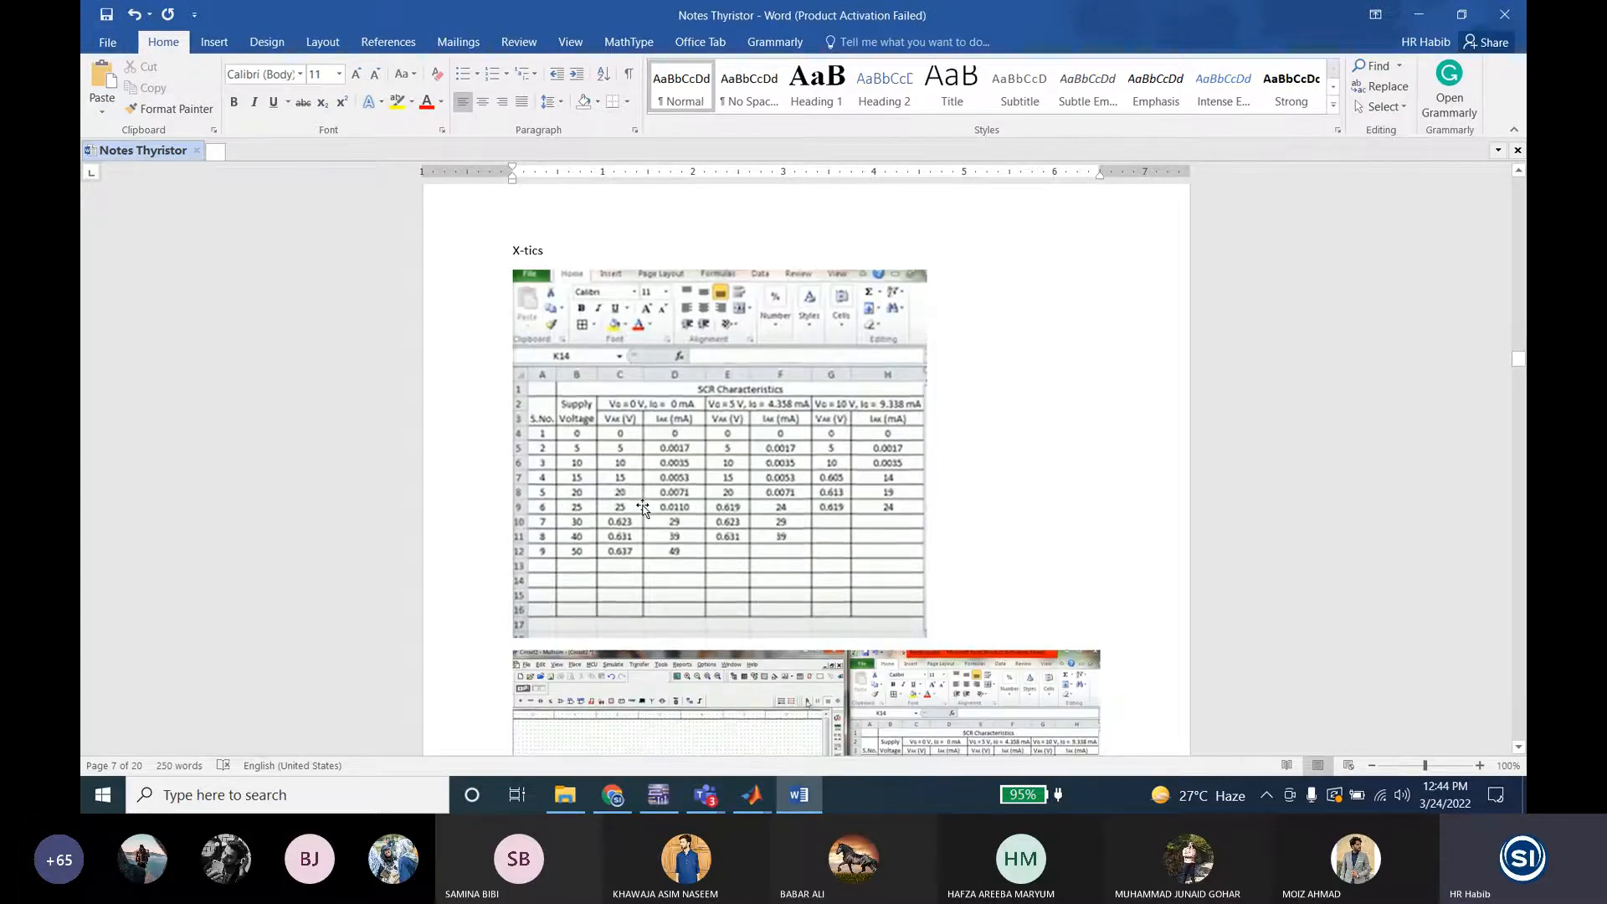
pyautogui.scroll(-2, 706, 507)
pyautogui.scroll(3, 706, 506)
pyautogui.scroll(-6, 716, 474)
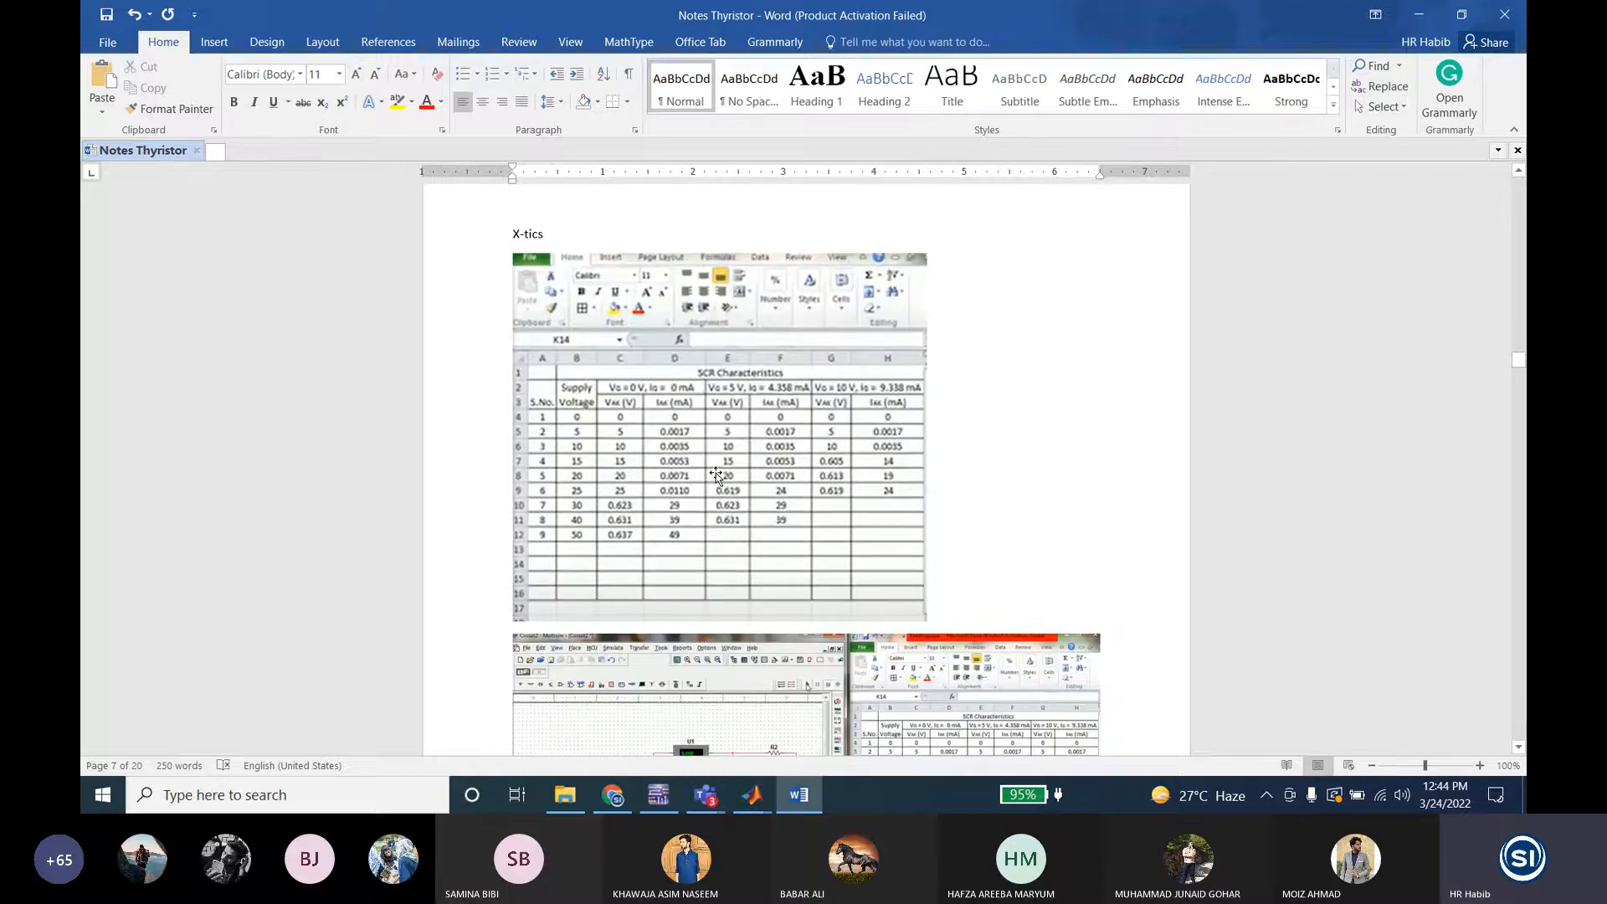
pyautogui.scroll(3, 745, 456)
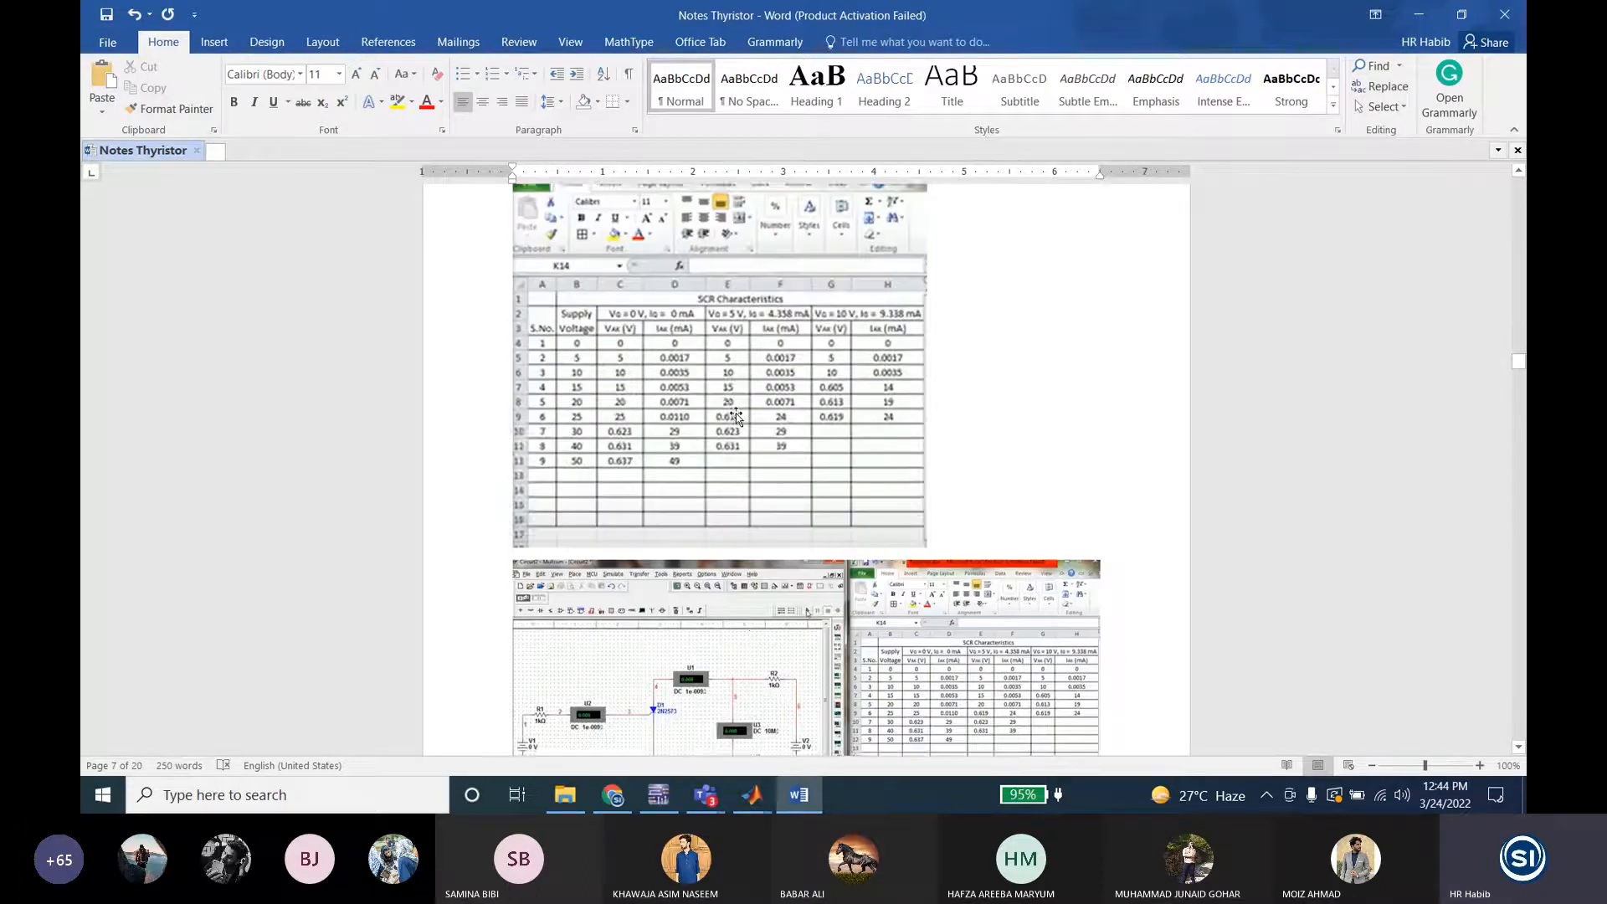
pyautogui.scroll(1, 736, 416)
pyautogui.scroll(-2, 736, 416)
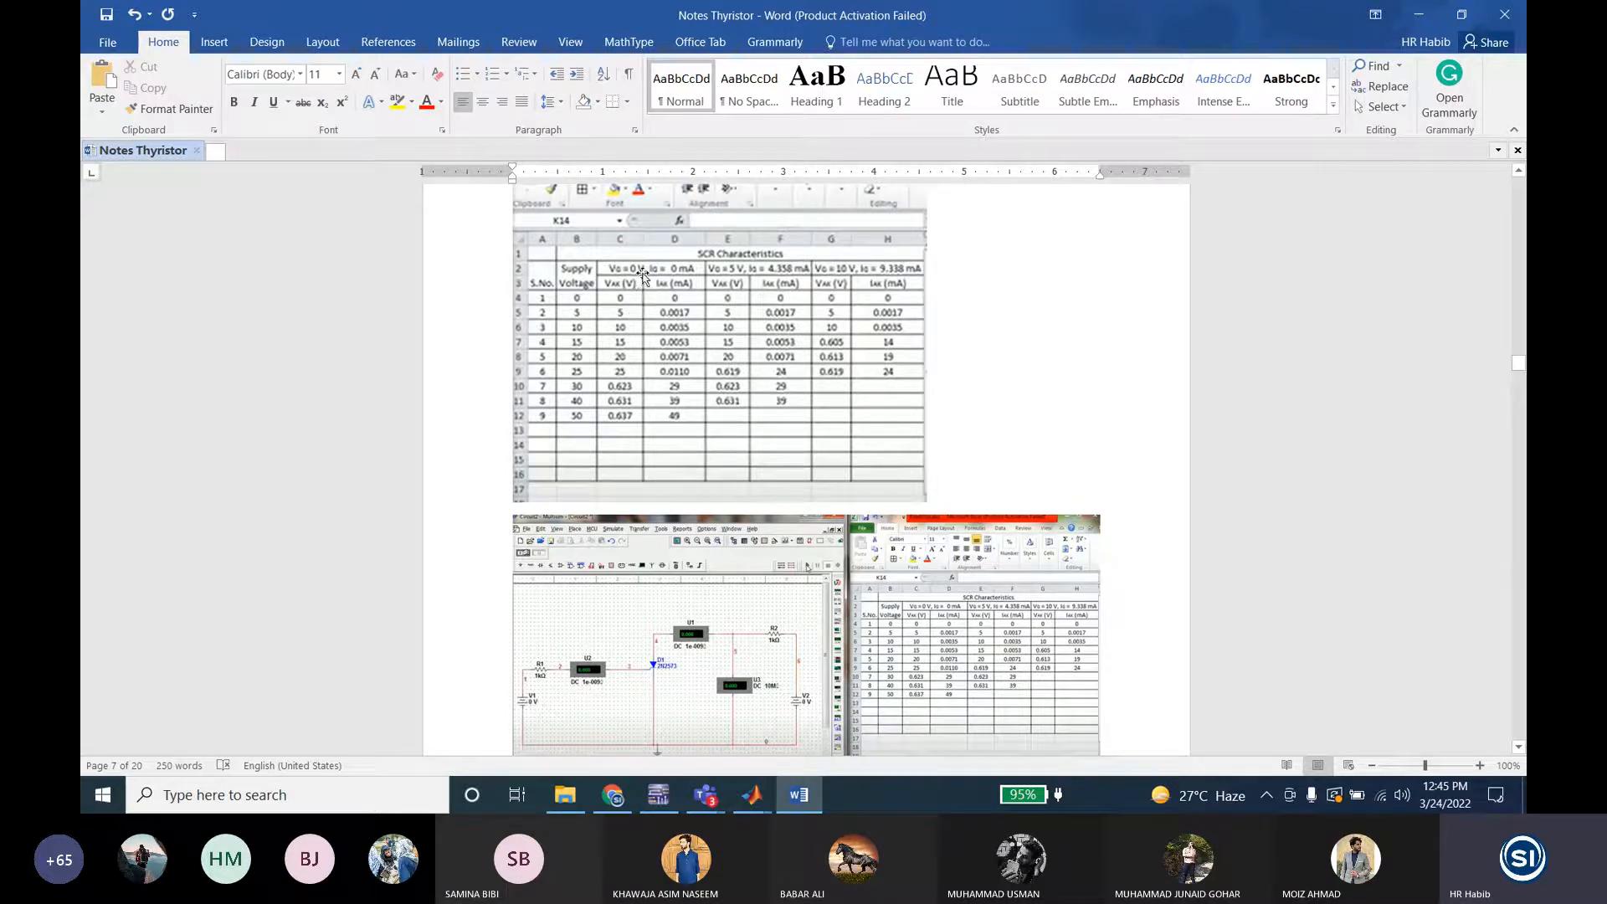
pyautogui.scroll(15, 692, 474)
pyautogui.scroll(-13, 692, 474)
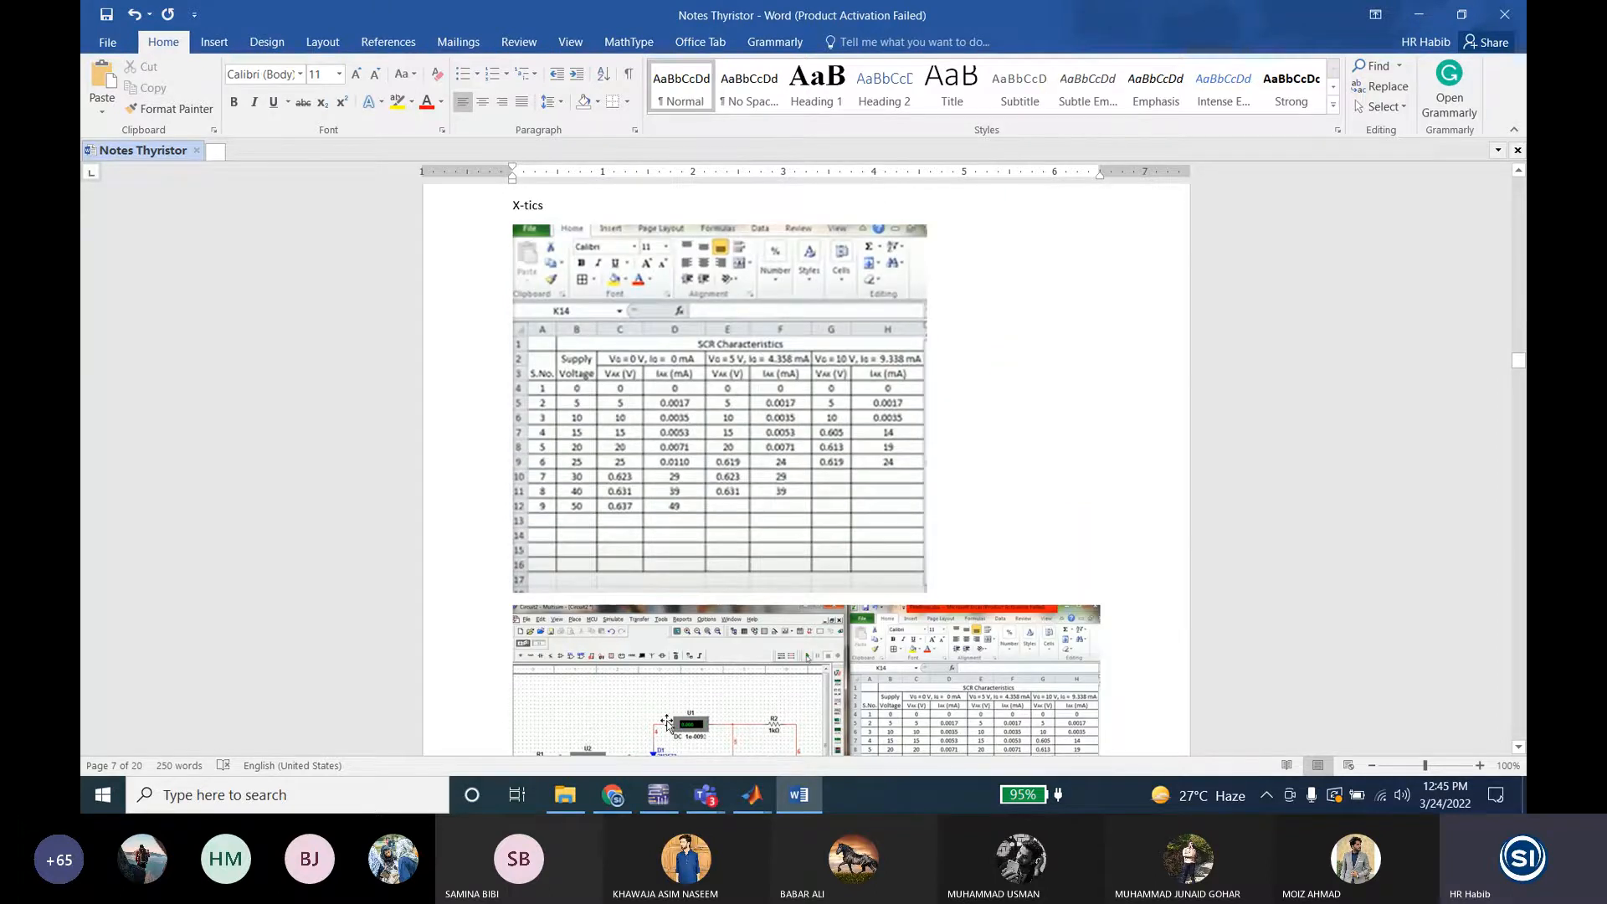
# Step: Switch back to Multisim and inspect the properties of SCR D1 and voltmeter U4 in the Xtics curves circuit
pyautogui.hotkey('alt', 'Tab')
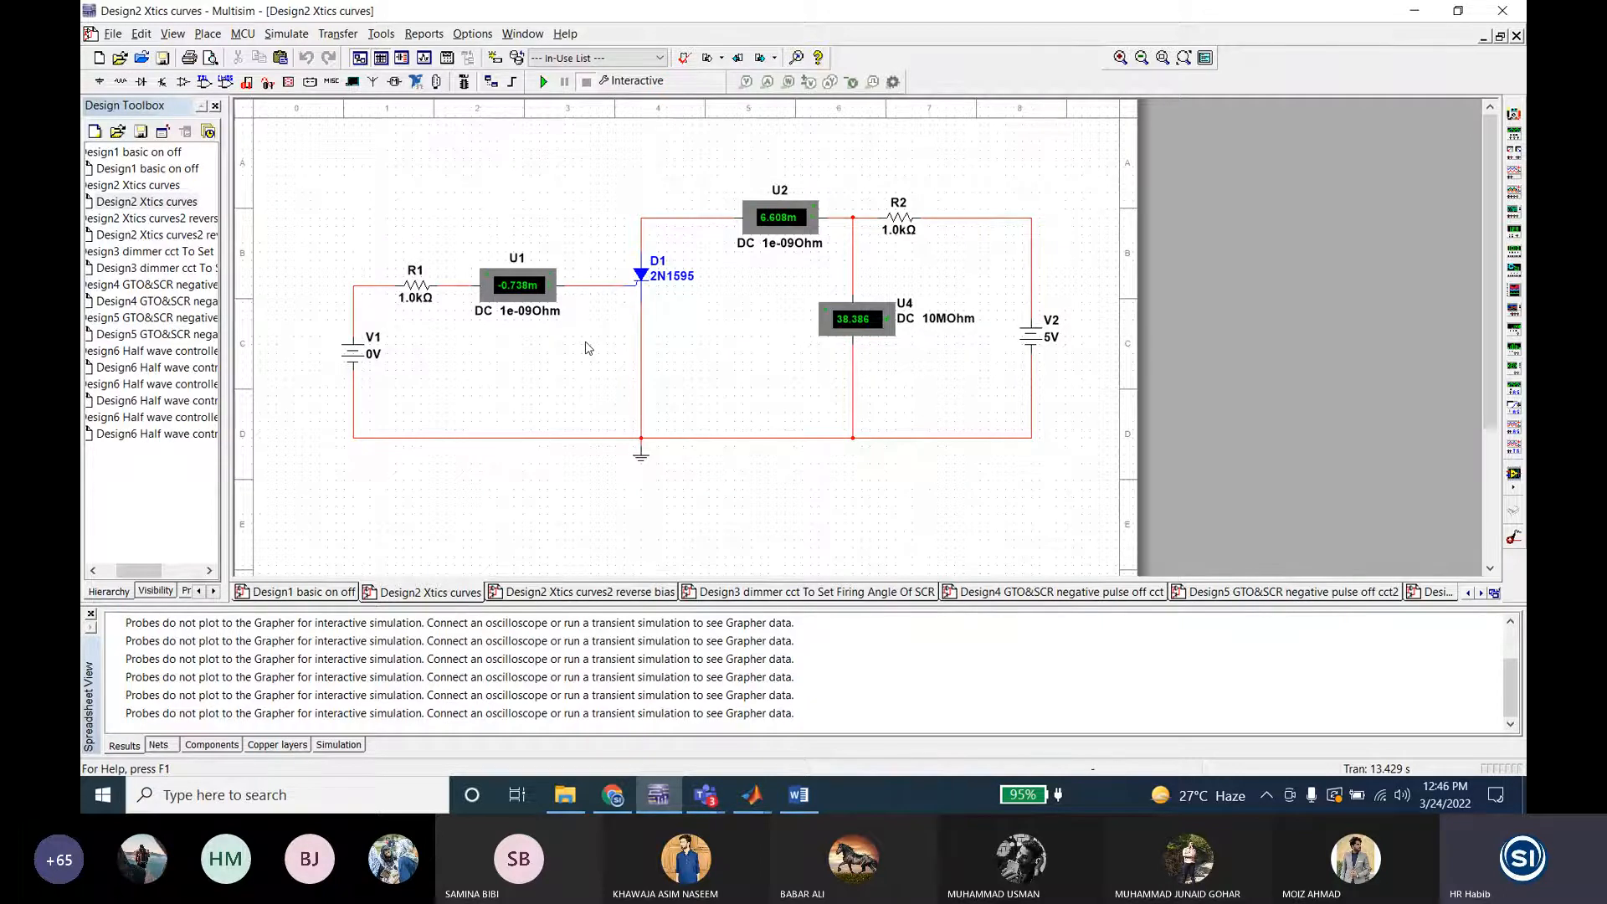
pyautogui.doubleClick(616, 284)
pyautogui.click(678, 594)
pyautogui.doubleClick(644, 277)
pyautogui.press('Escape')
pyautogui.click(863, 314)
pyautogui.doubleClick(863, 312)
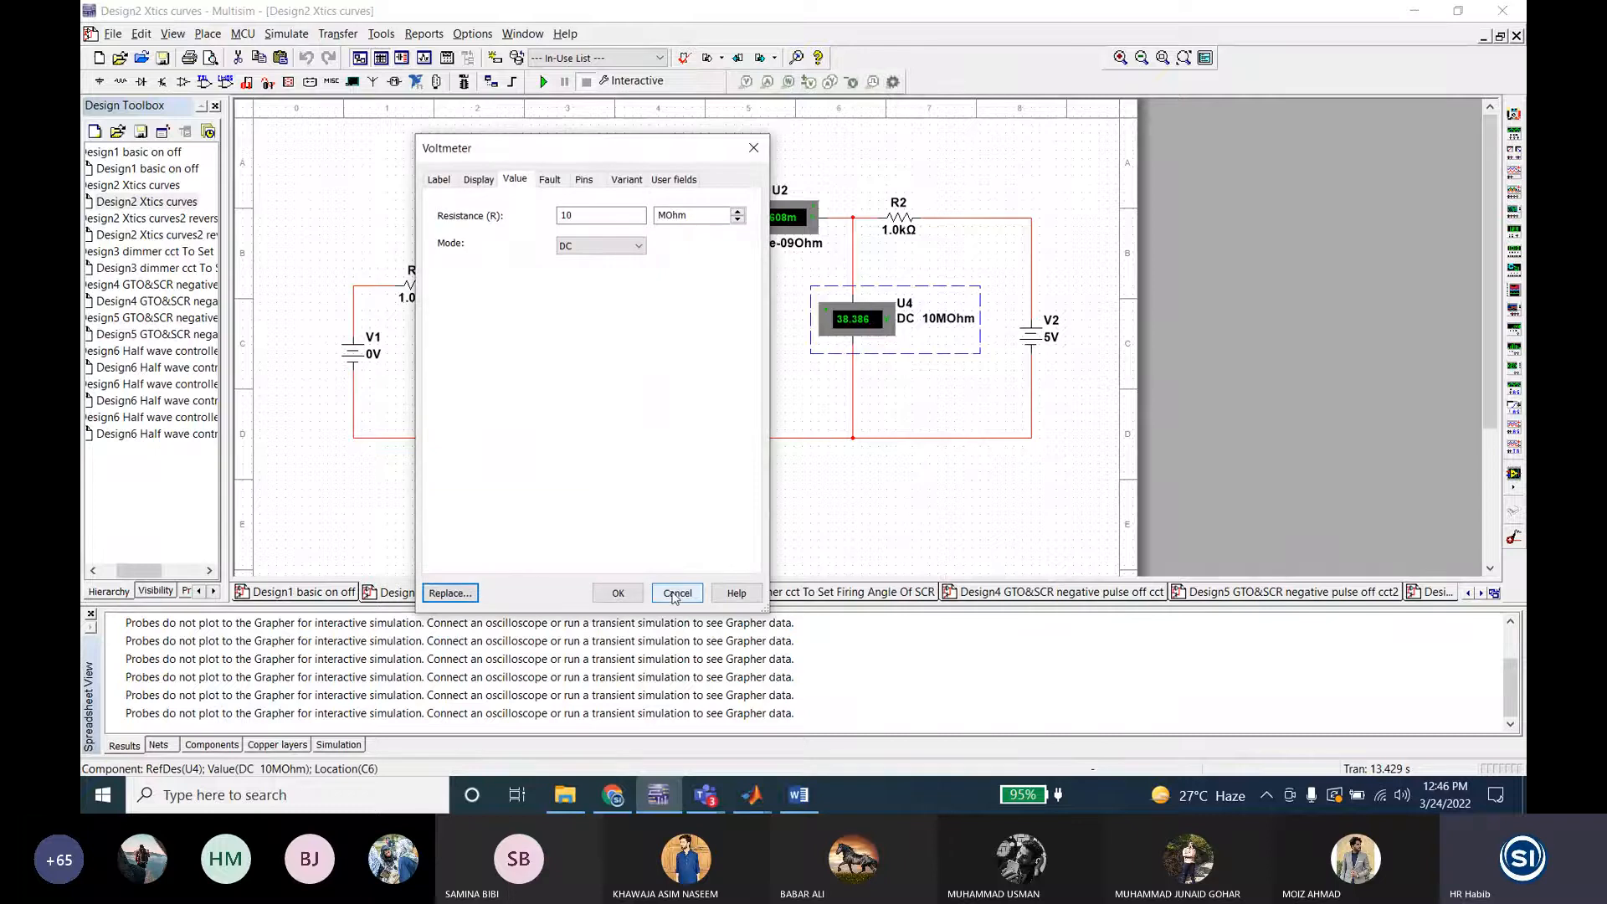
# Step: Close voltmeter U4's properties and go over meter U2, resistor R1 and sources V1 and V2 in the circuit
pyautogui.click(676, 593)
pyautogui.click(802, 234)
pyautogui.click(423, 286)
pyautogui.click(360, 352)
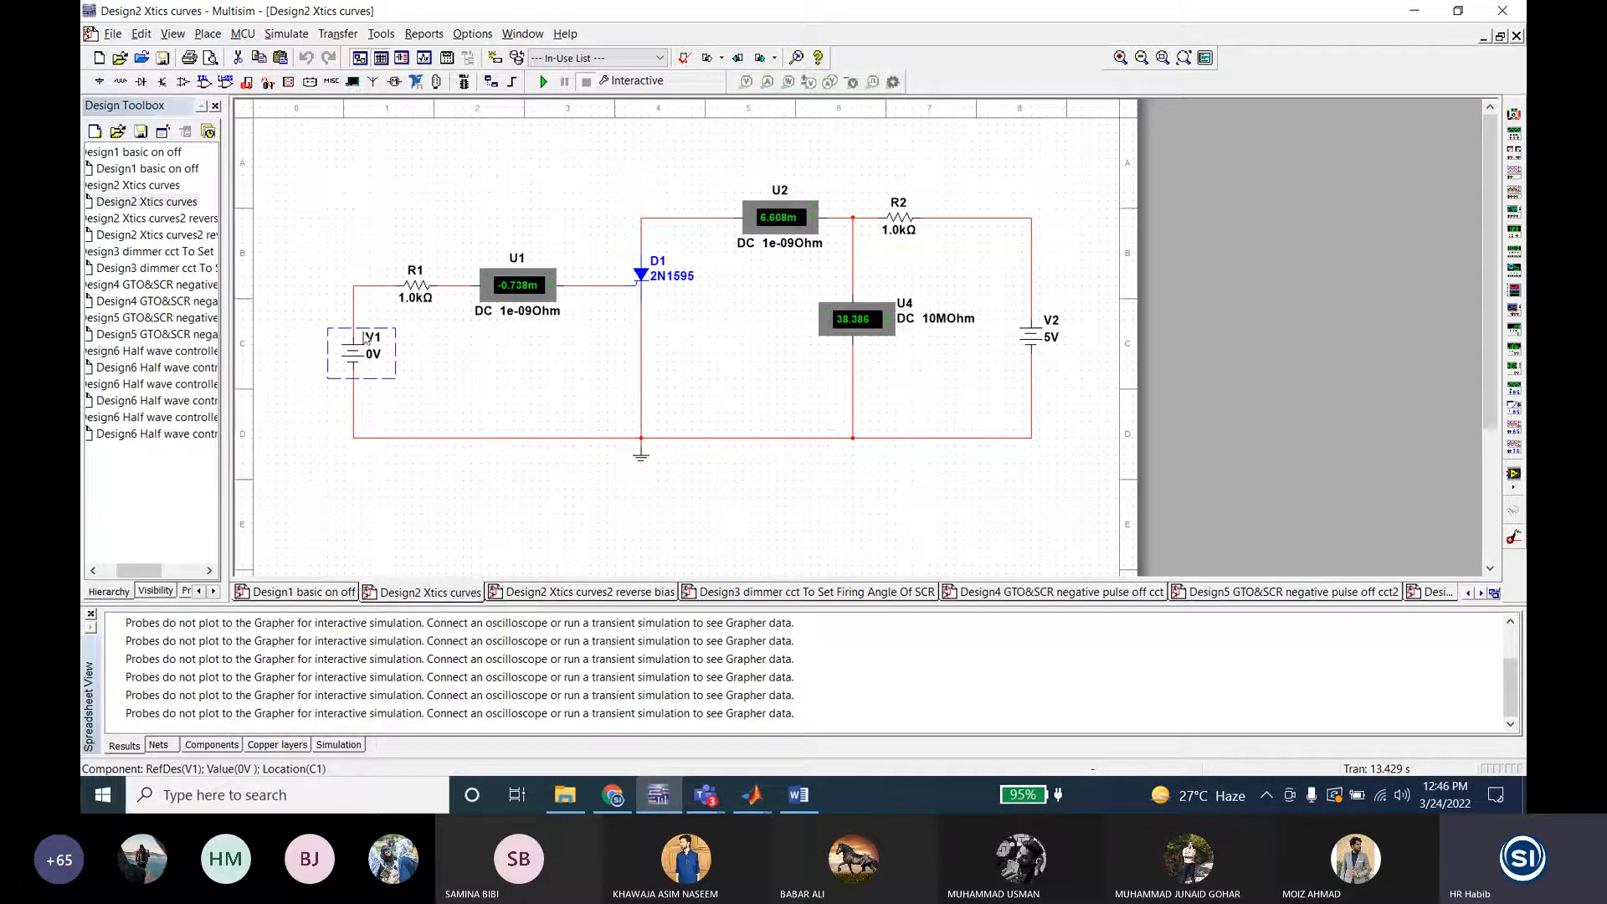
pyautogui.click(1028, 355)
# Step: Check the zero gate voltage columns of the SCR Characteristics table in Word, then inspect sources V1 and V2 in Multisim
pyautogui.click(799, 795)
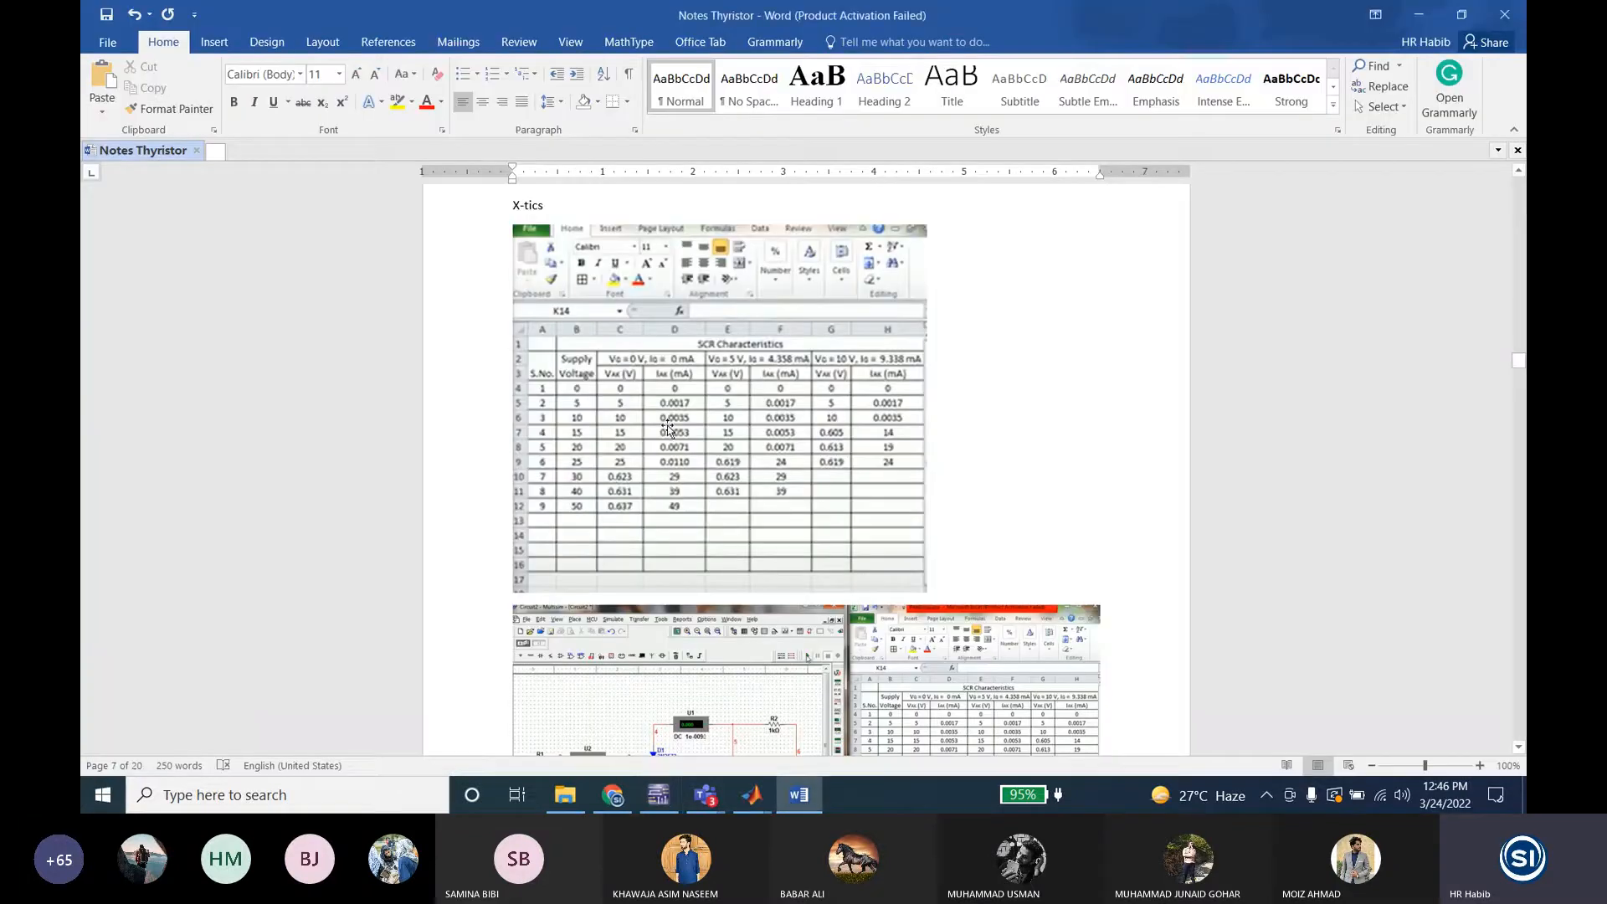
pyautogui.scroll(-1, 667, 425)
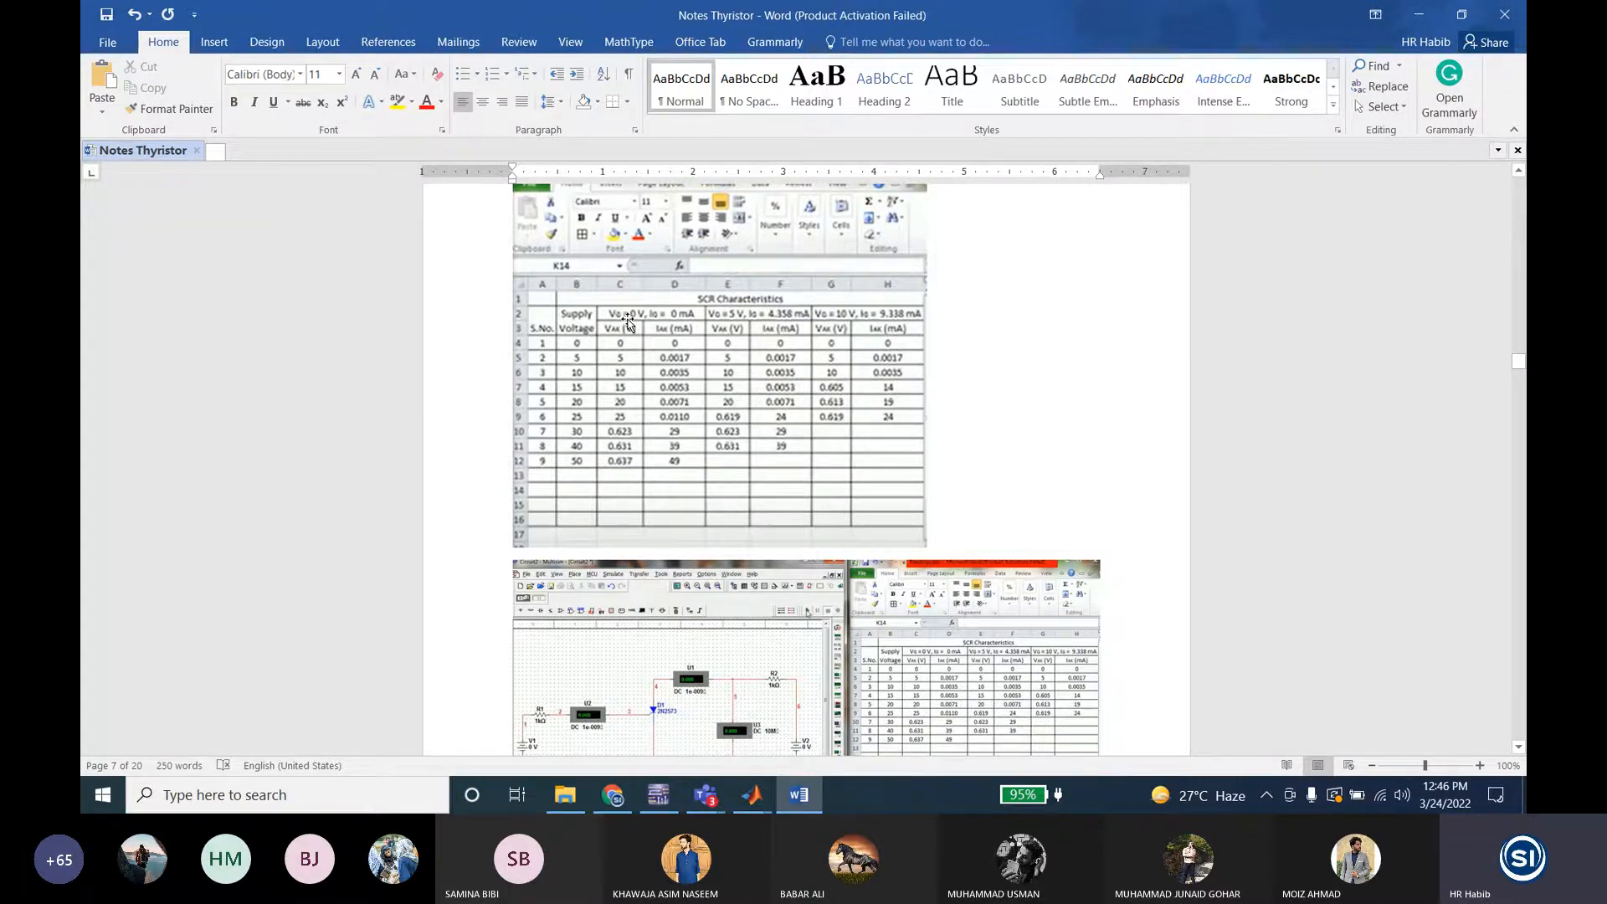
pyautogui.click(659, 794)
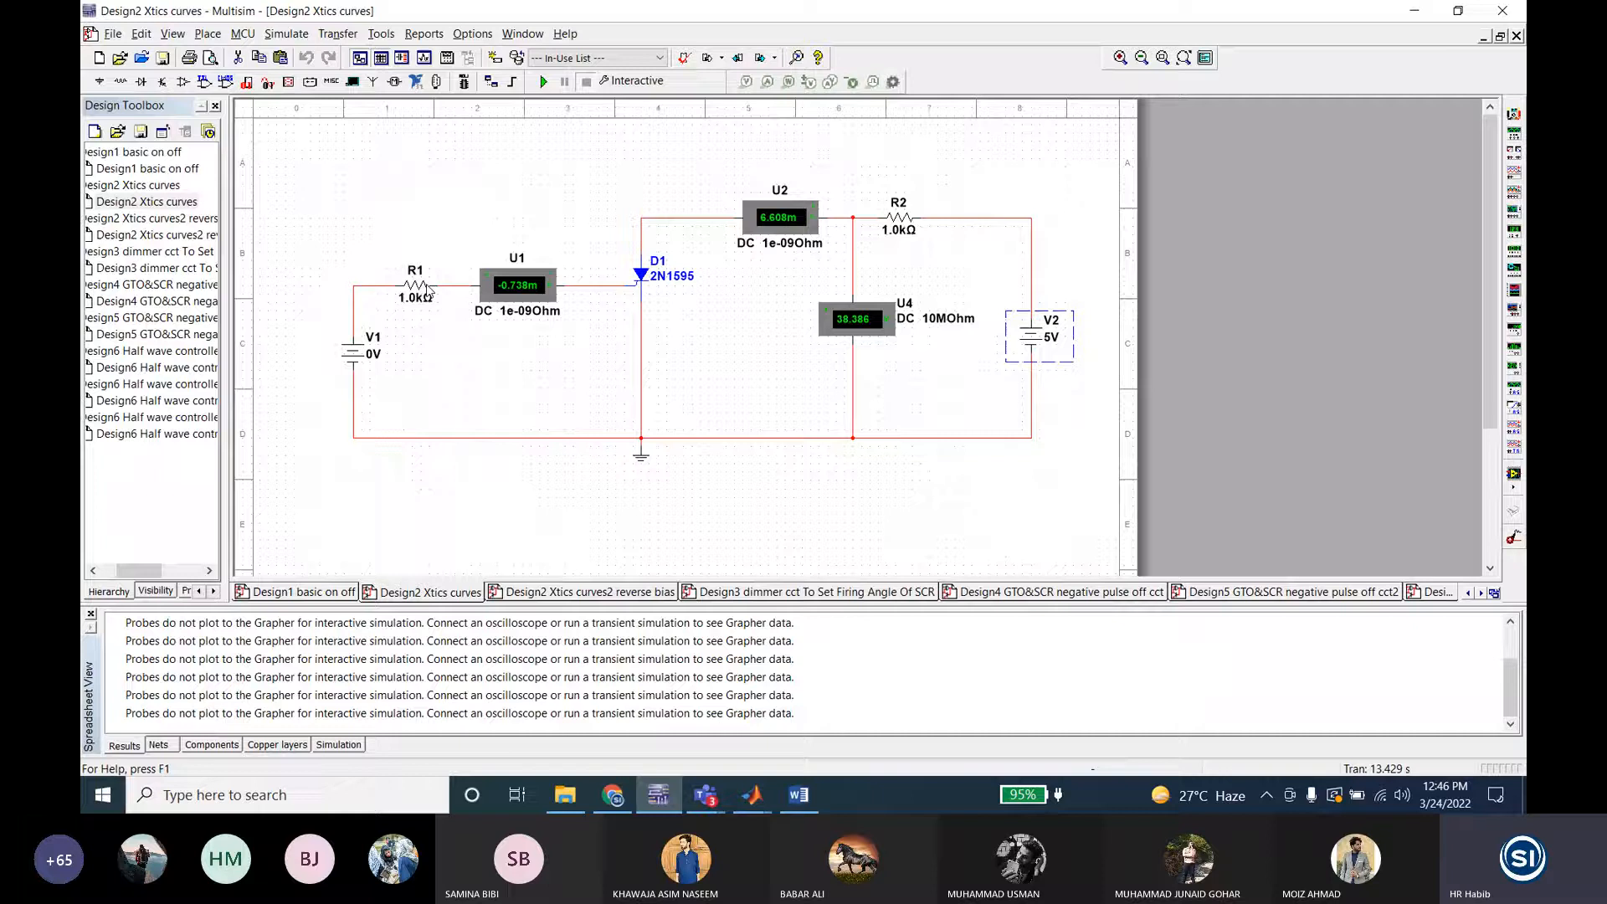
pyautogui.doubleClick(352, 356)
pyautogui.click(663, 601)
pyautogui.click(1034, 354)
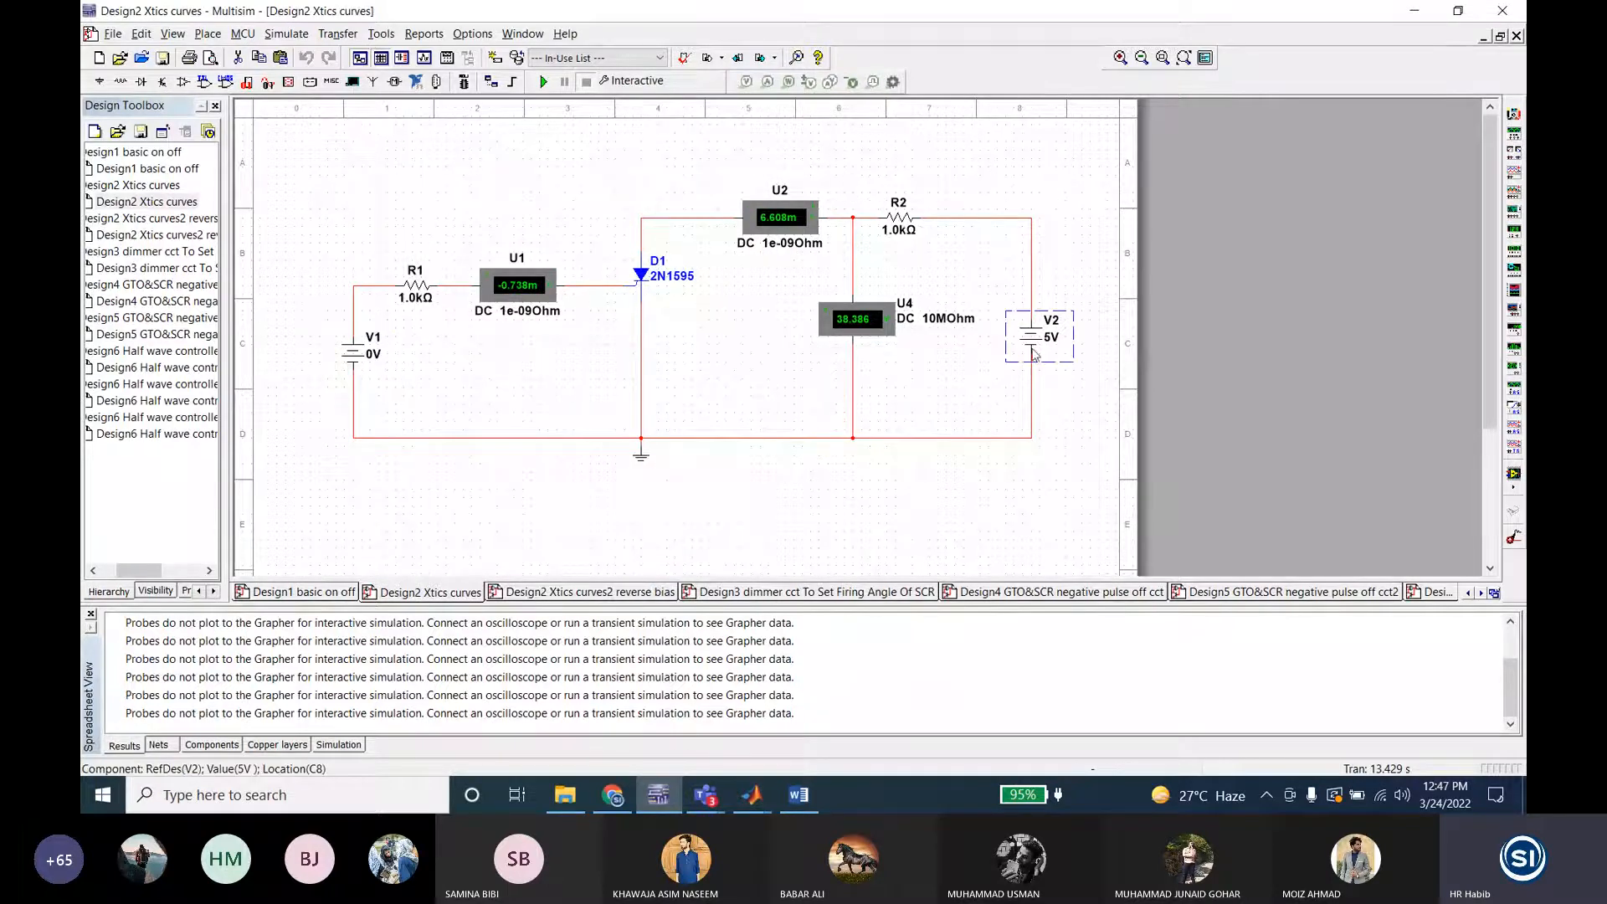
# Step: Review the supply voltage rows of the SCR Characteristics table in Word alongside the Xtics curves circuit in Multisim
pyautogui.click(659, 795)
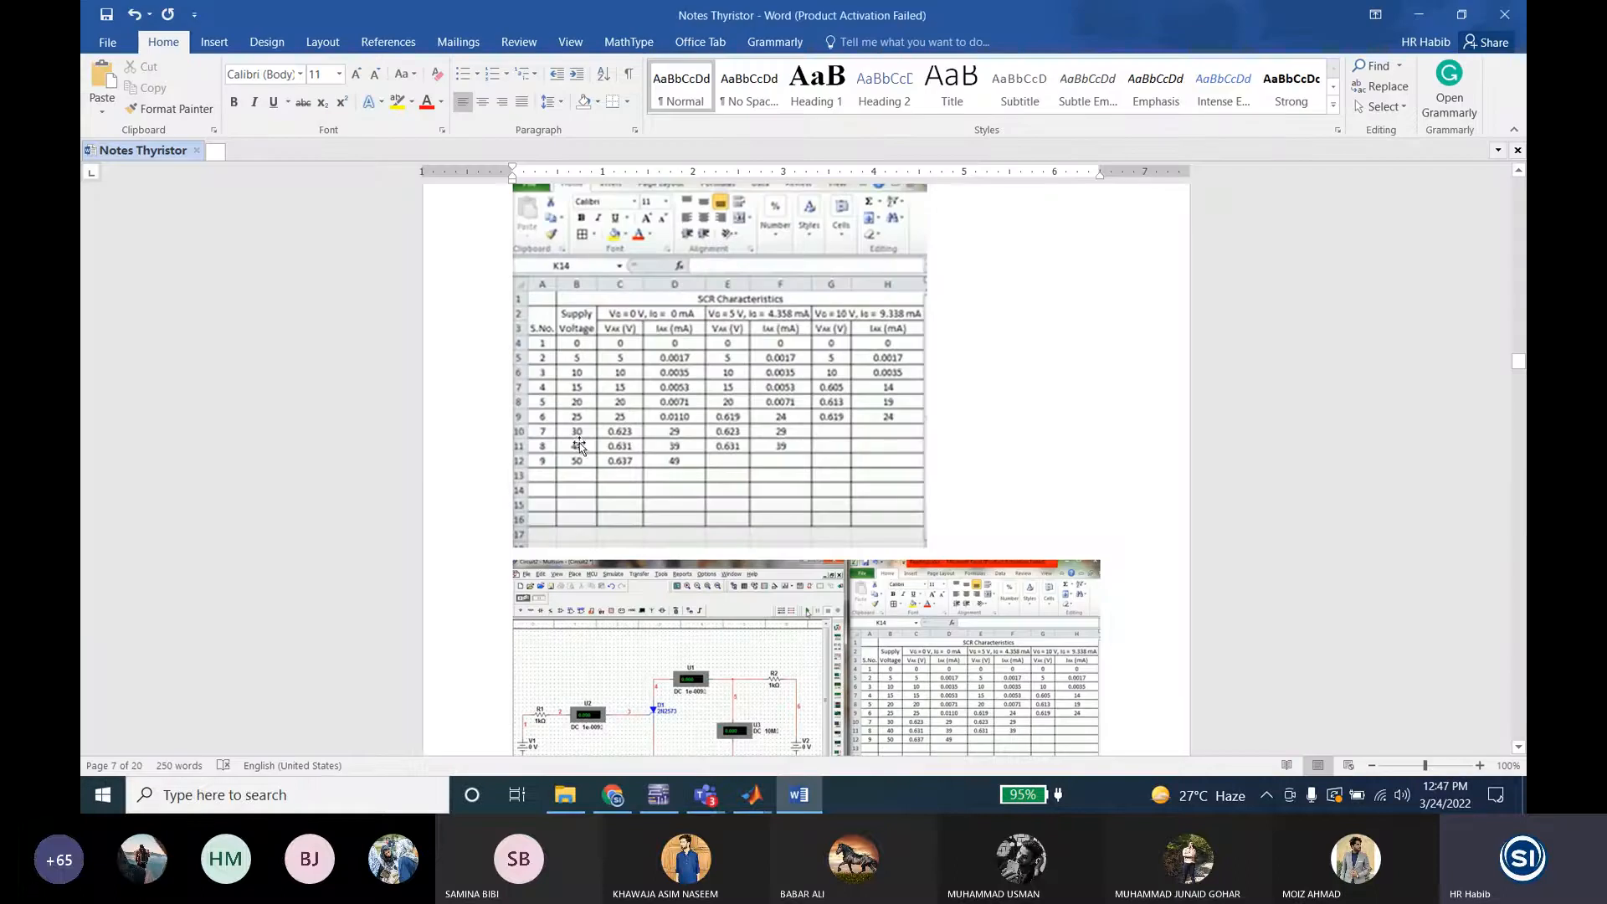
pyautogui.click(658, 795)
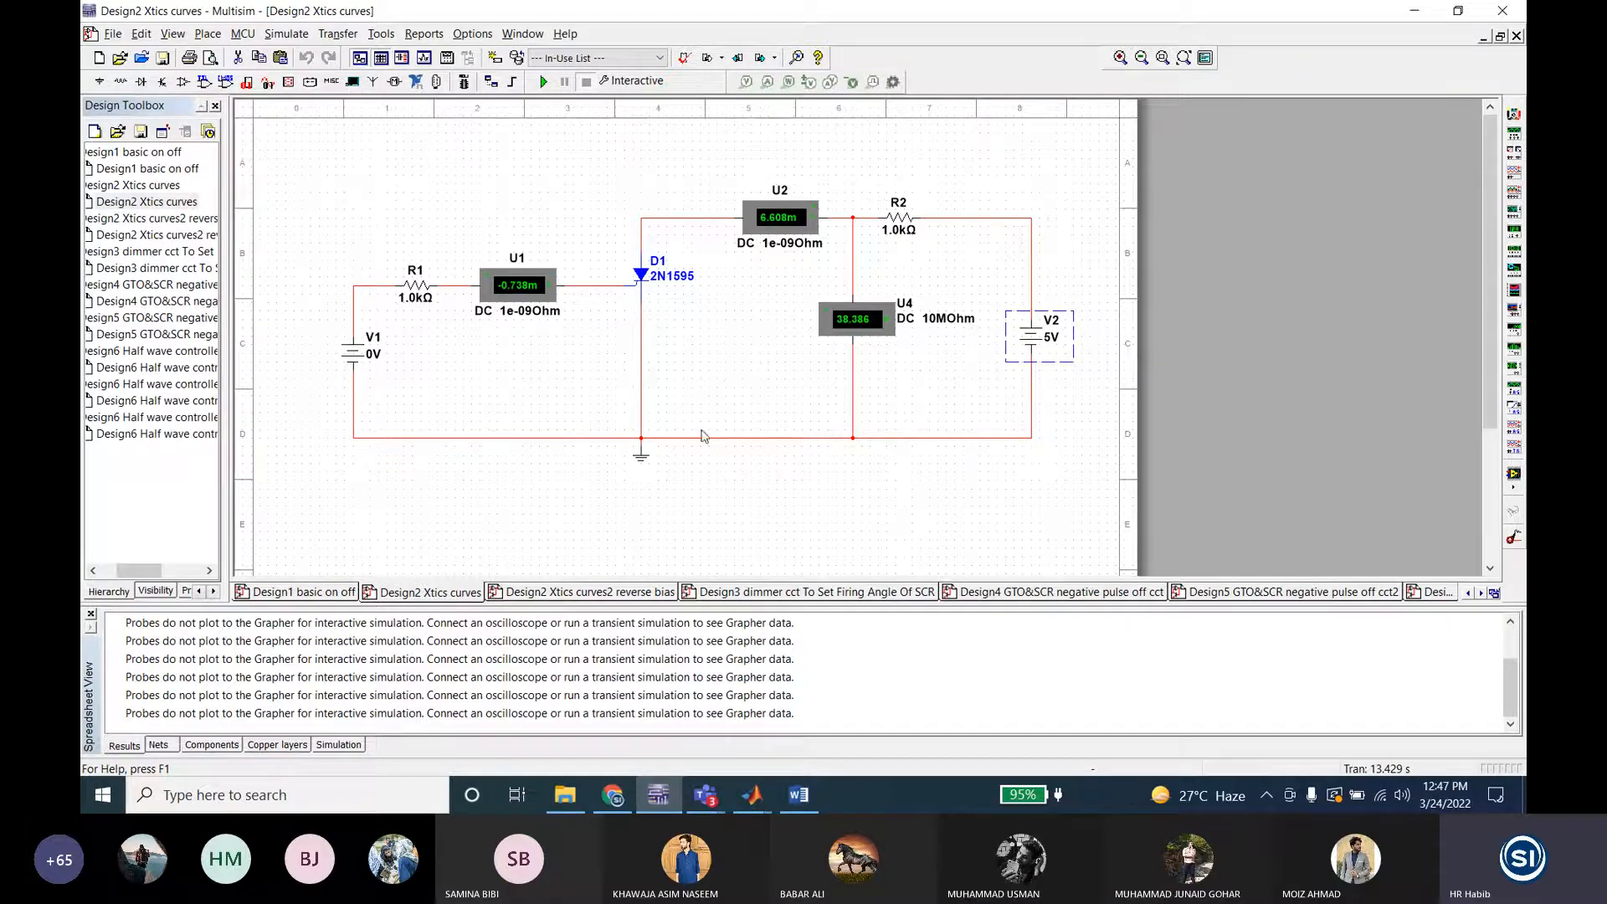
pyautogui.click(657, 797)
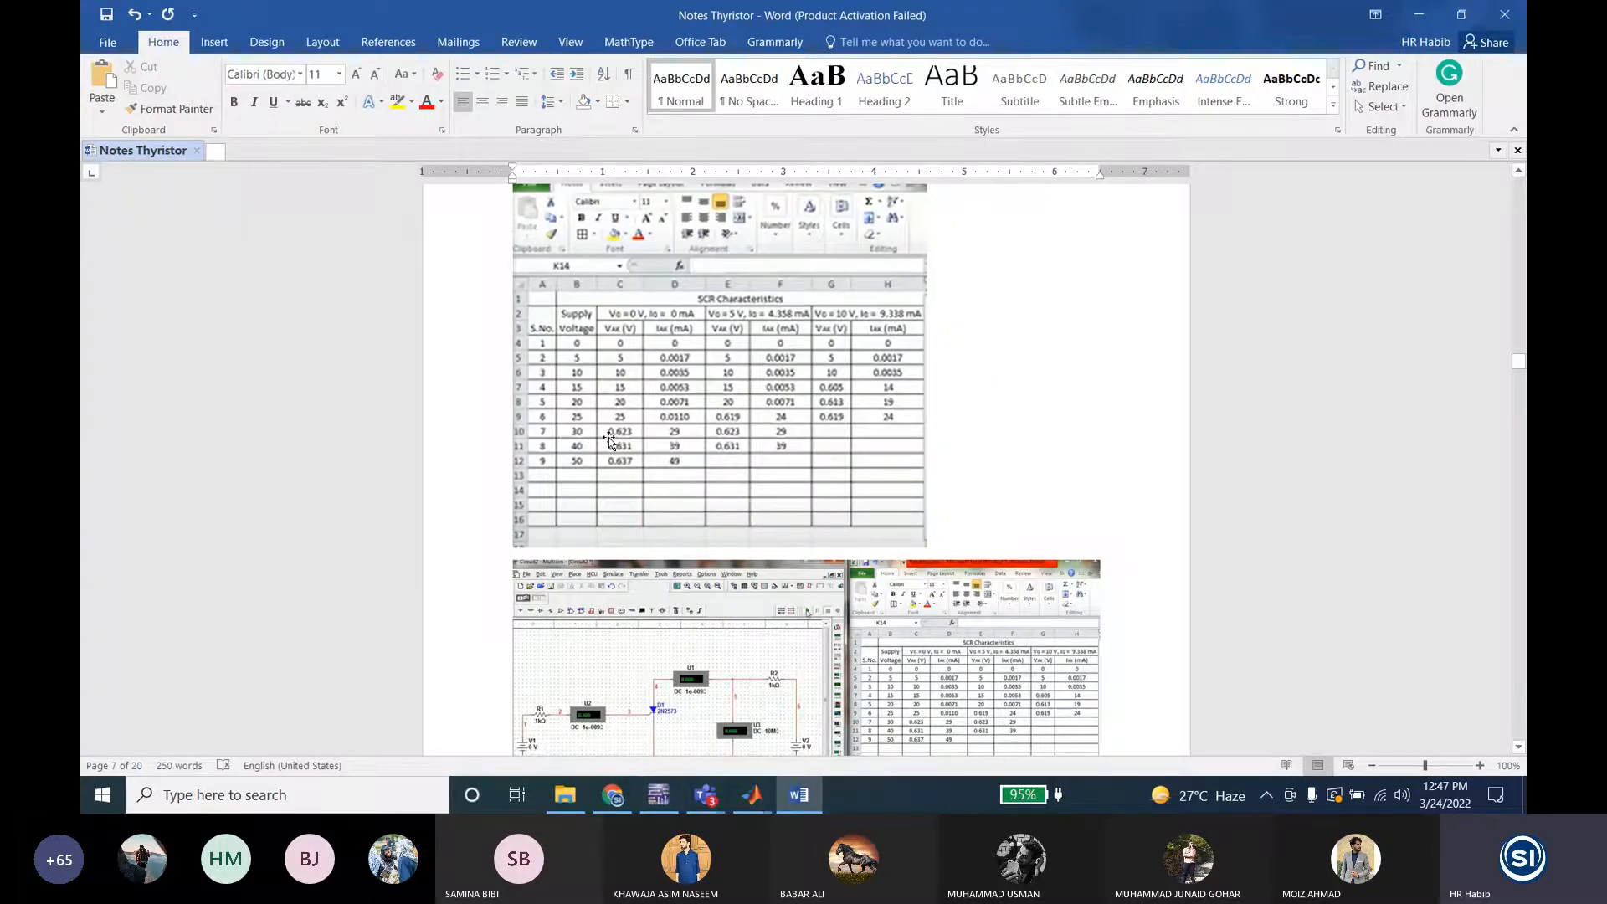
pyautogui.moveTo(667, 795)
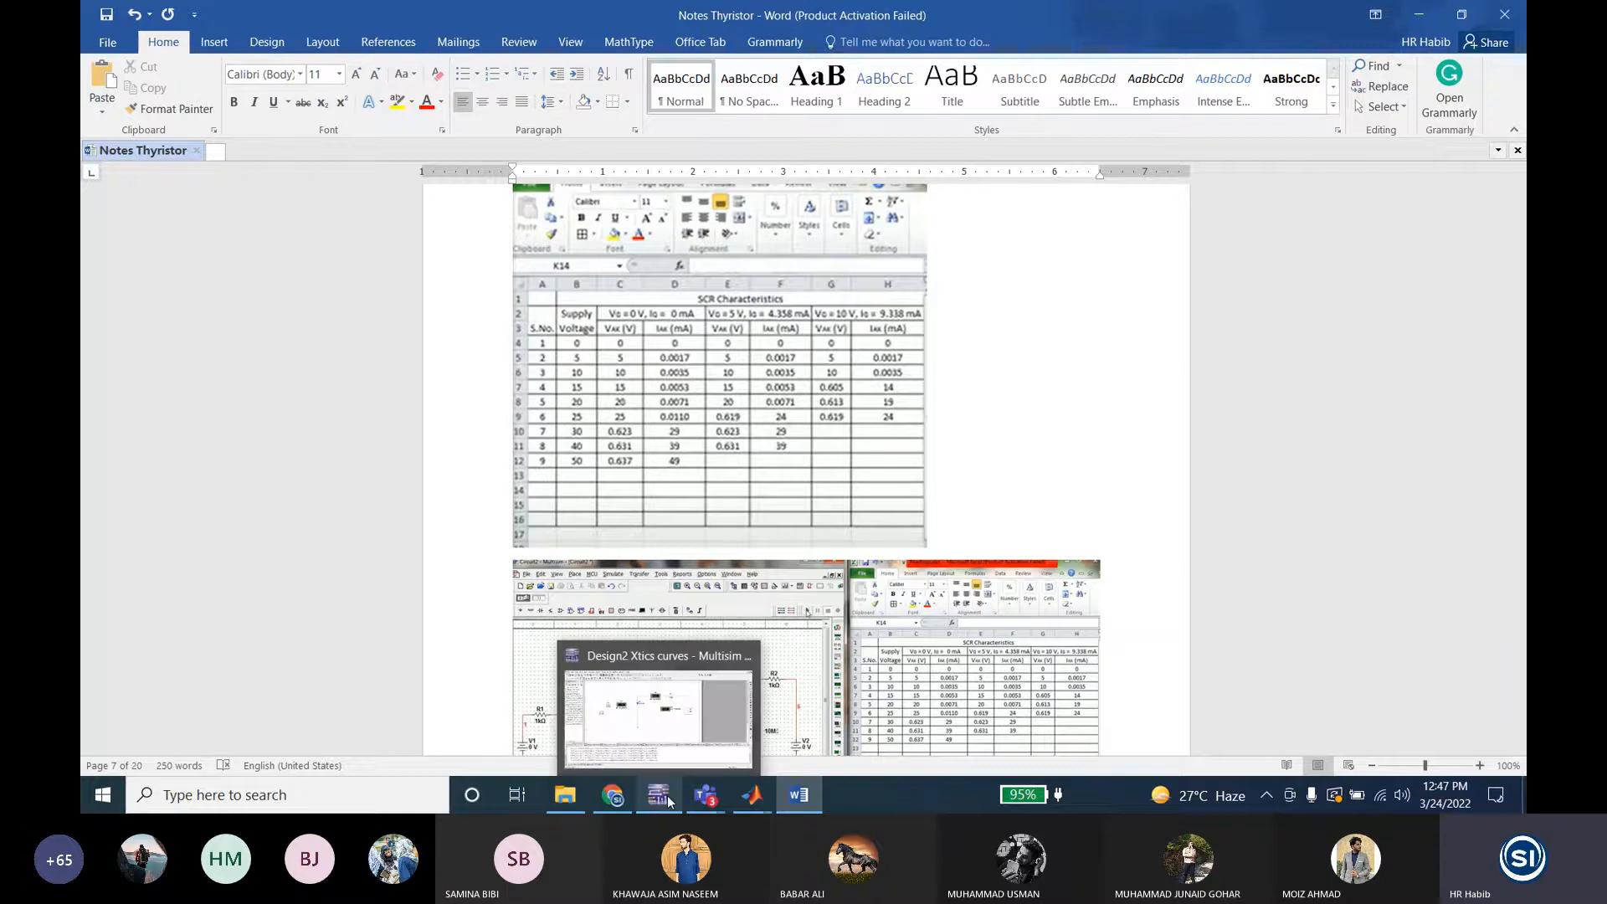
# Step: Run the Xtics curves simulation in Multisim and consult the first supply voltage row of the Word table
pyautogui.click(666, 796)
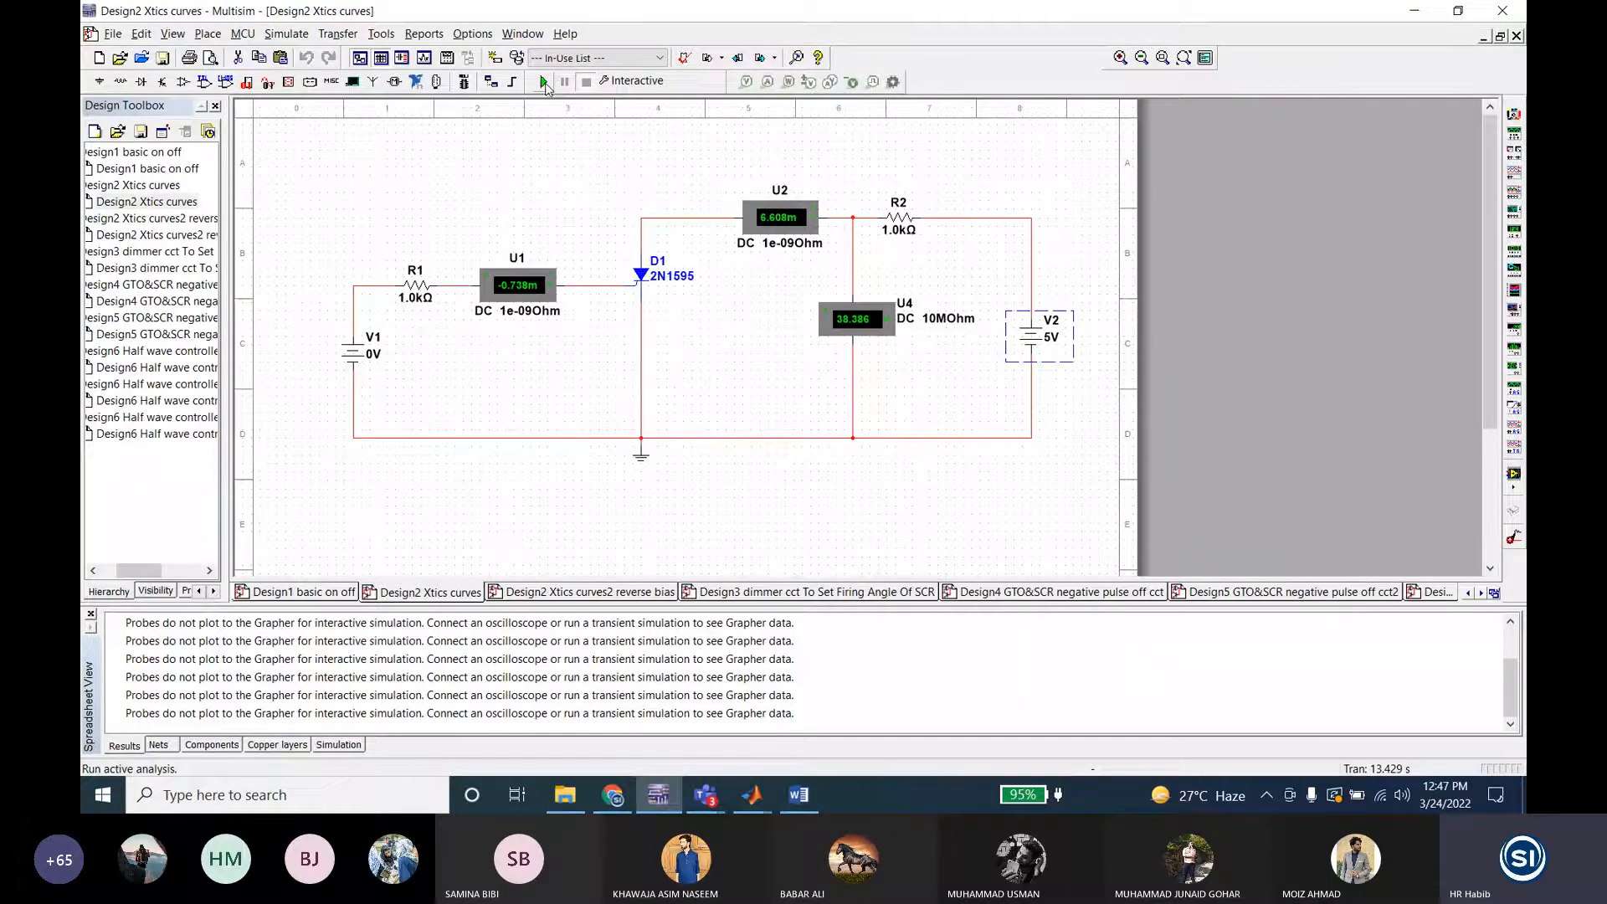
pyautogui.click(545, 83)
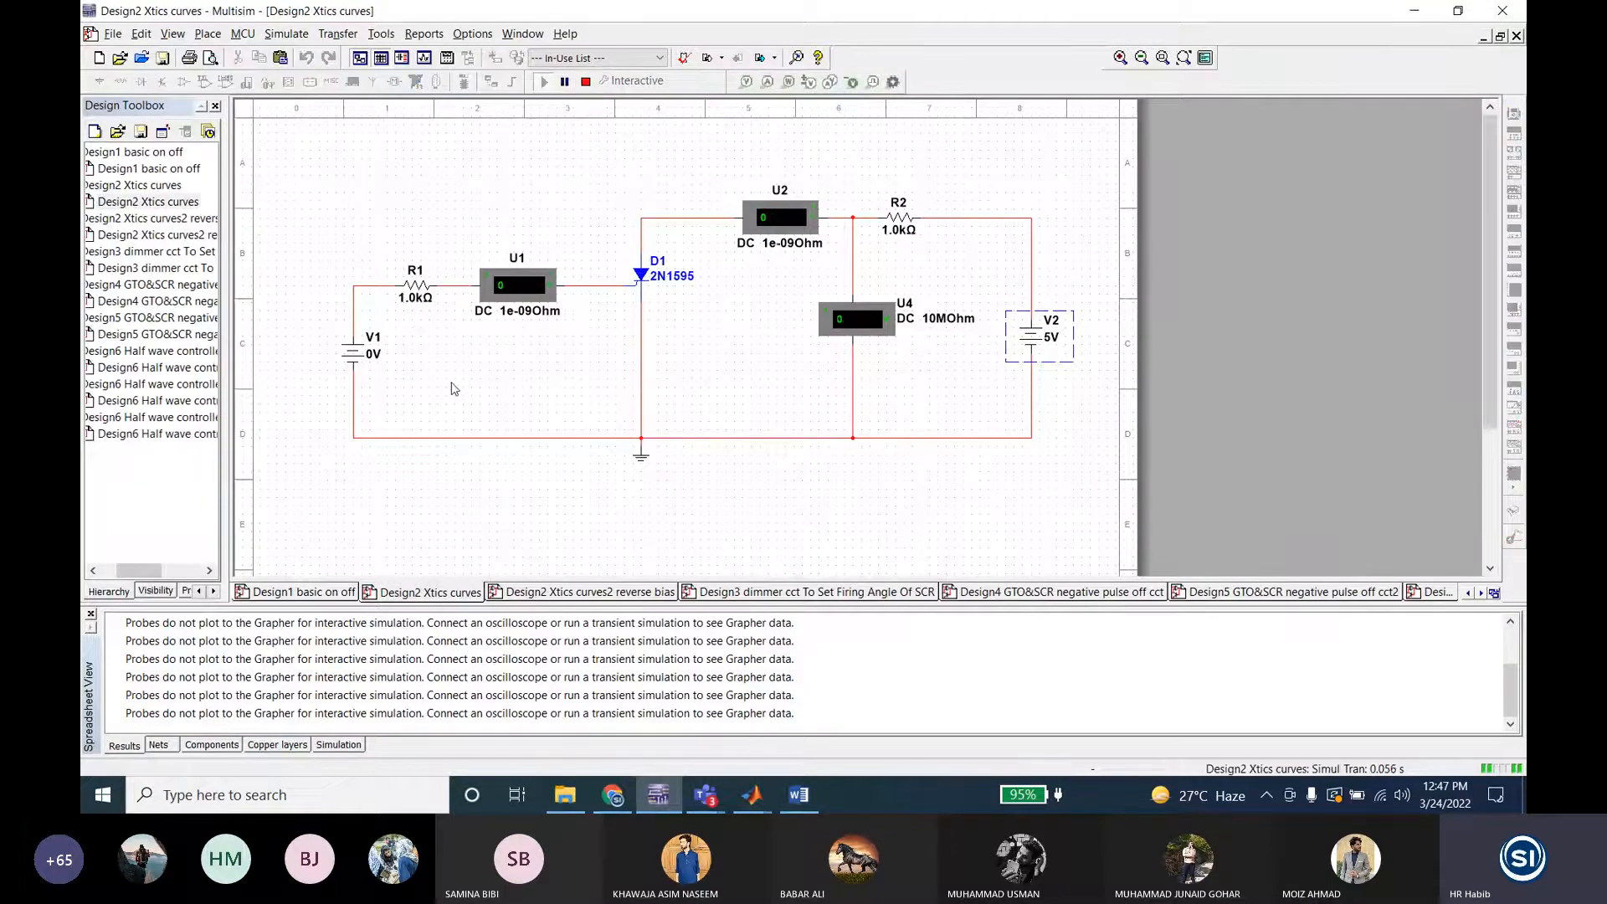
pyautogui.hotkey('alt', 'Tab')
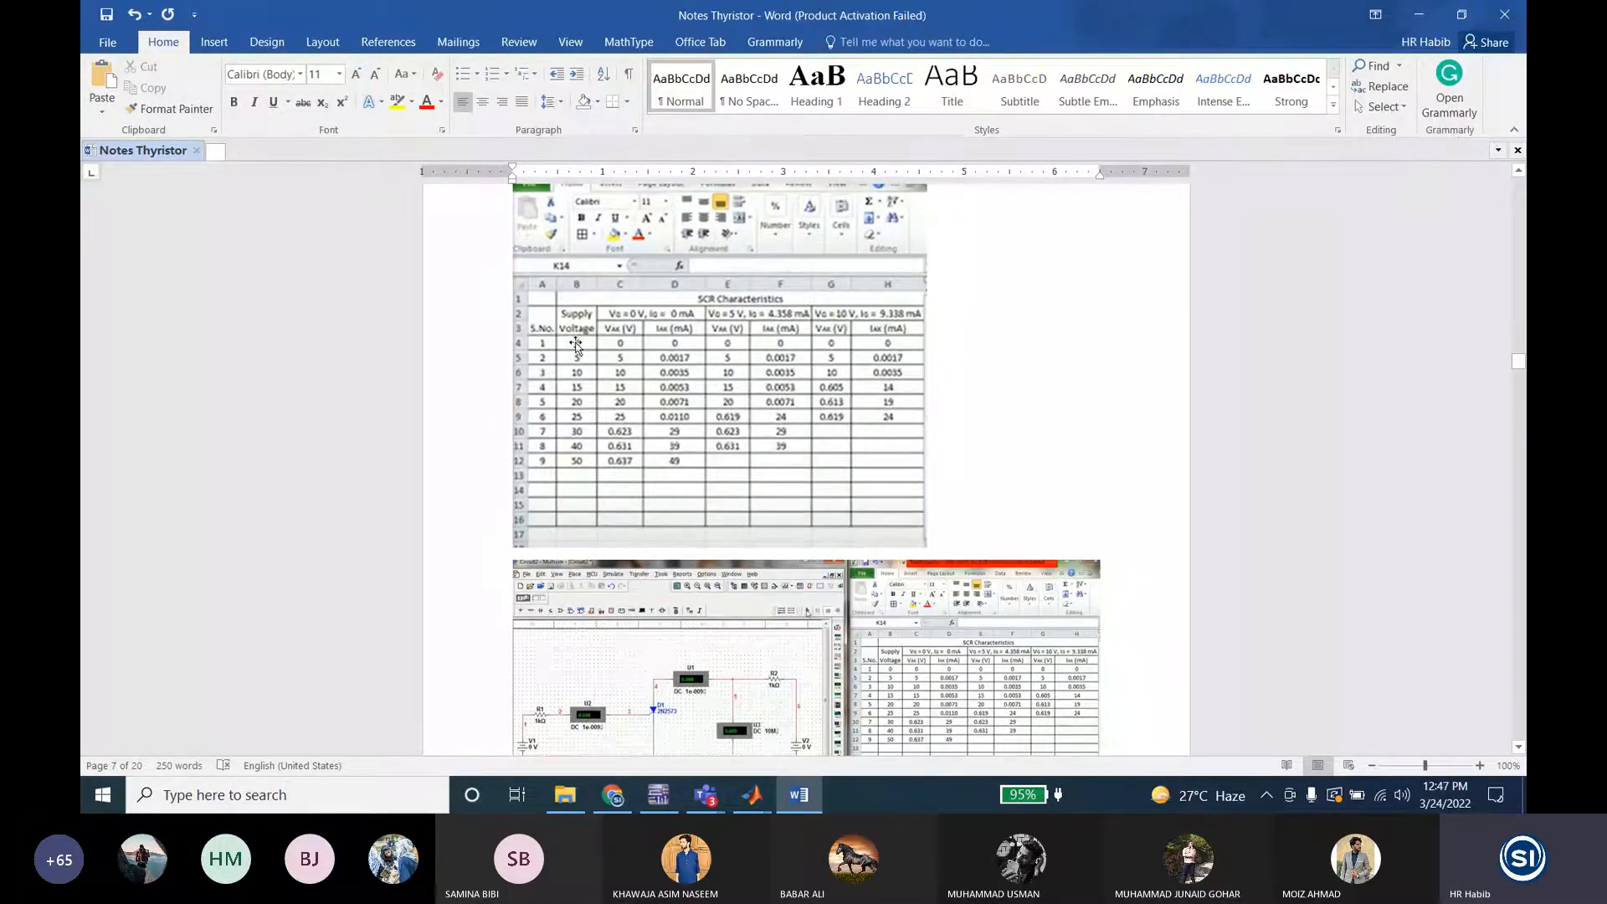
# Step: Switch to Multisim, set supply source V2 to 0 V and restart the simulation
pyautogui.click(659, 795)
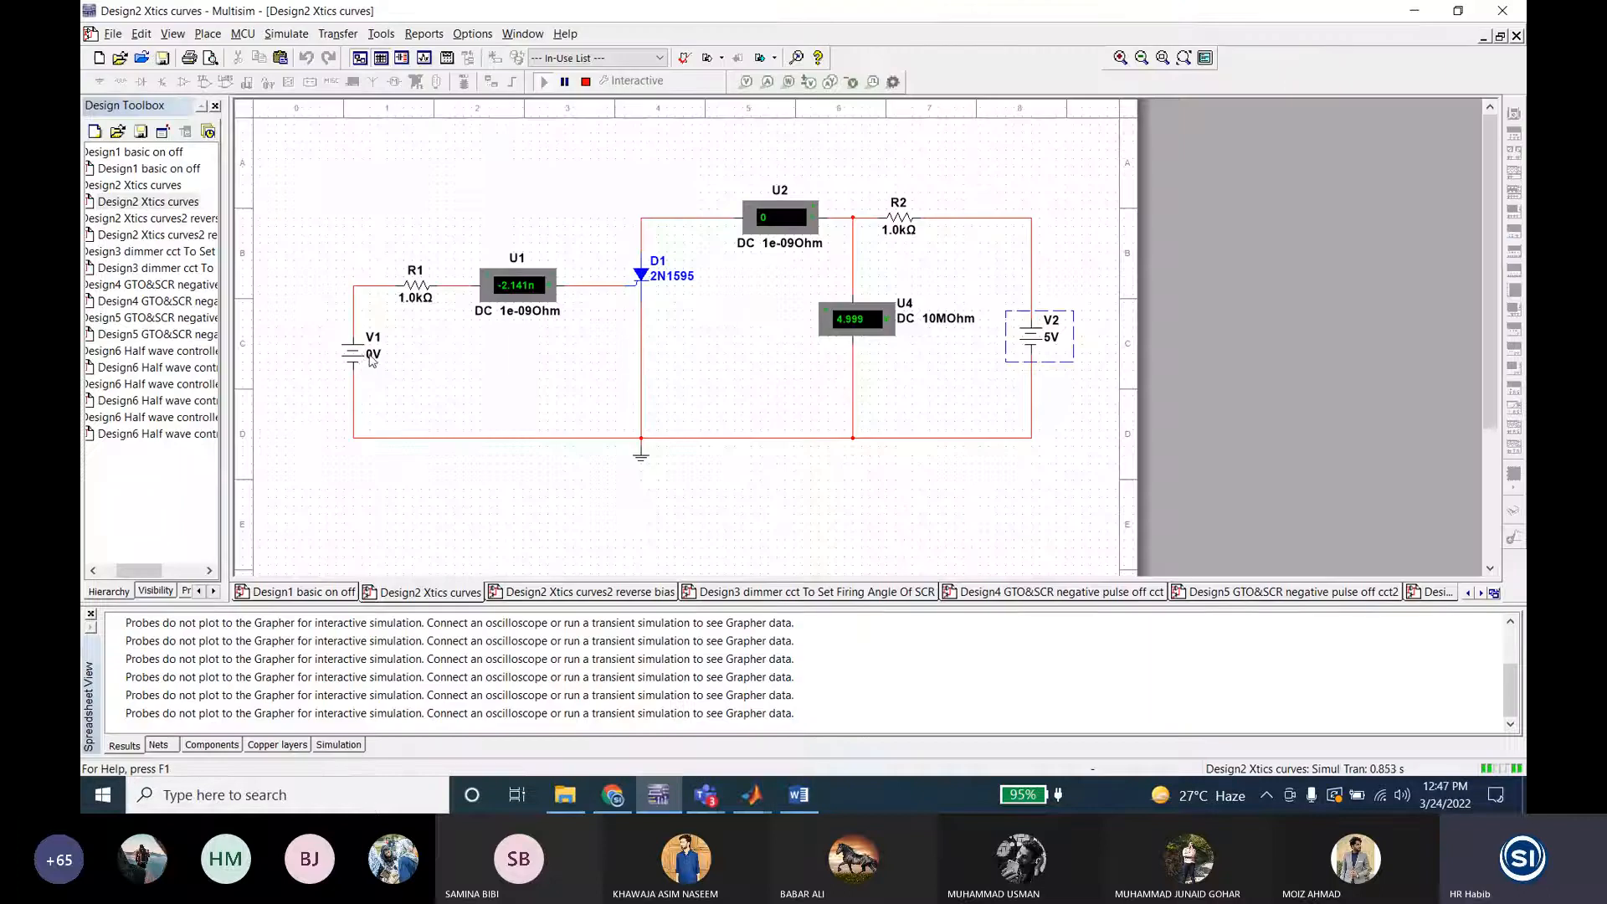
pyautogui.doubleClick(1030, 342)
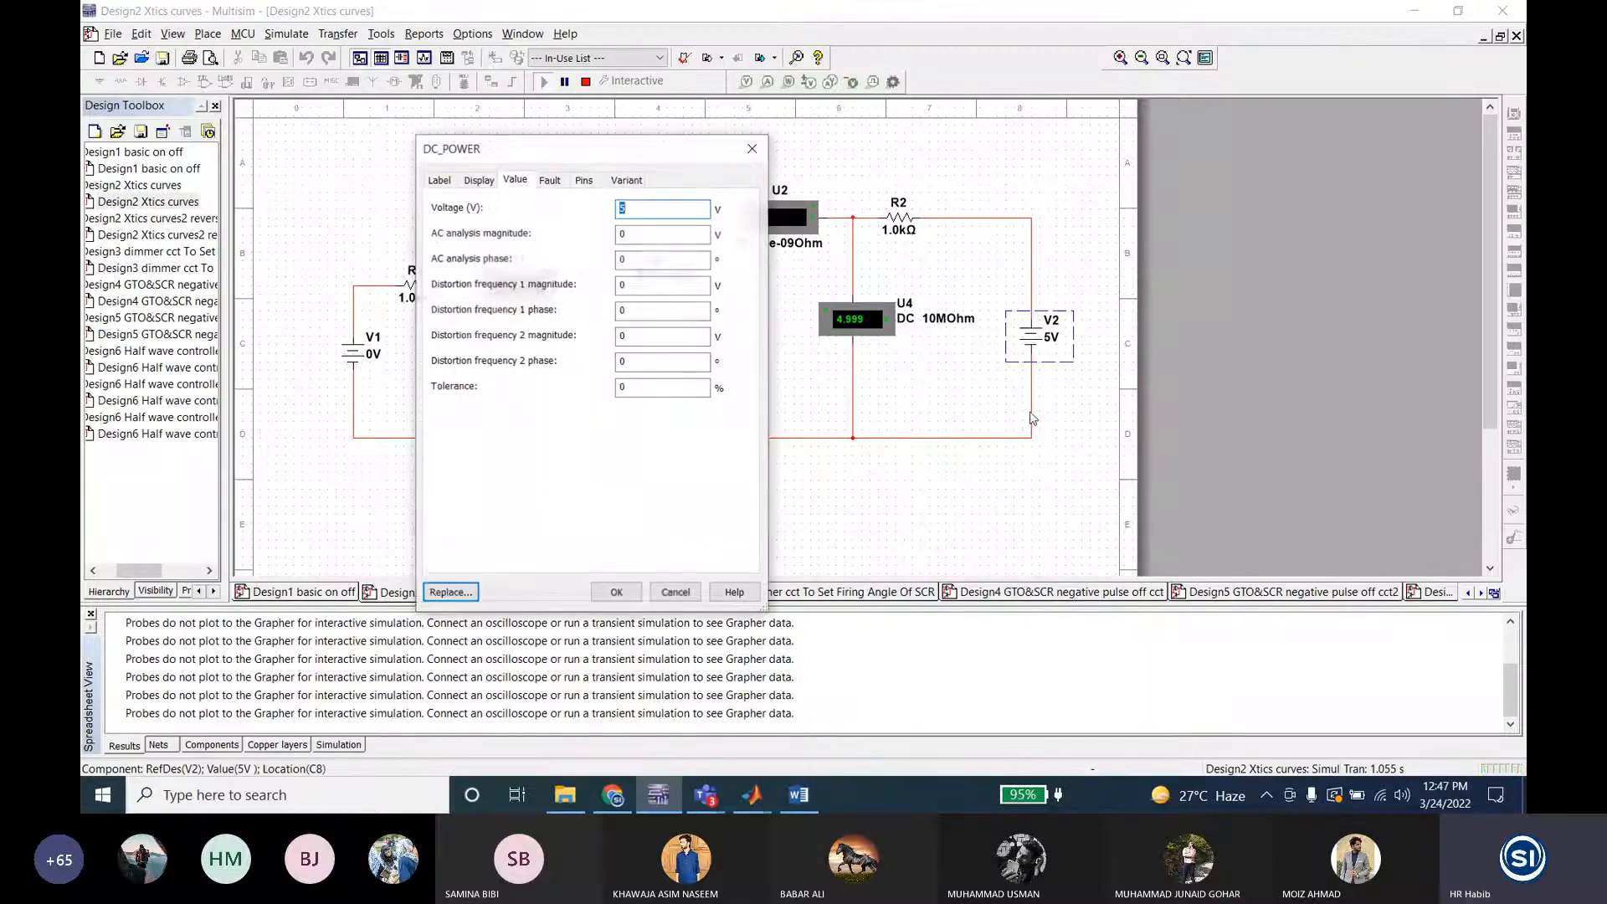
pyautogui.press('Return')
pyautogui.click(1042, 429)
pyautogui.click(587, 82)
pyautogui.click(546, 81)
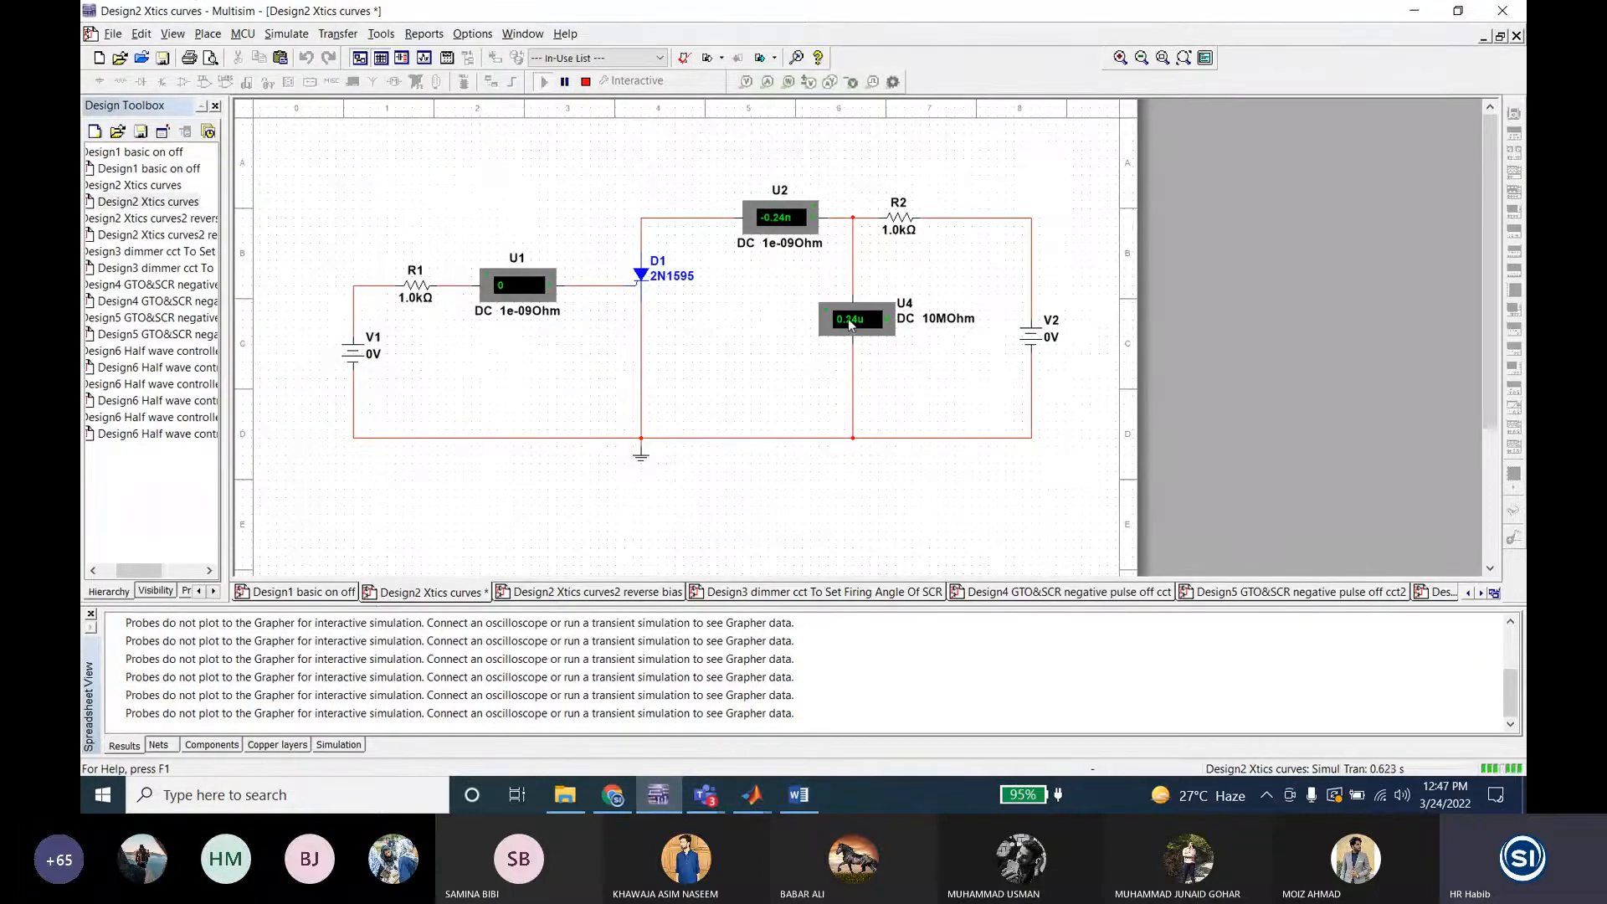
# Step: Enlarge the SCR Characteristics table in Word to 170% and compare its 0 V supply row with the Multisim meter readings
pyautogui.click(659, 796)
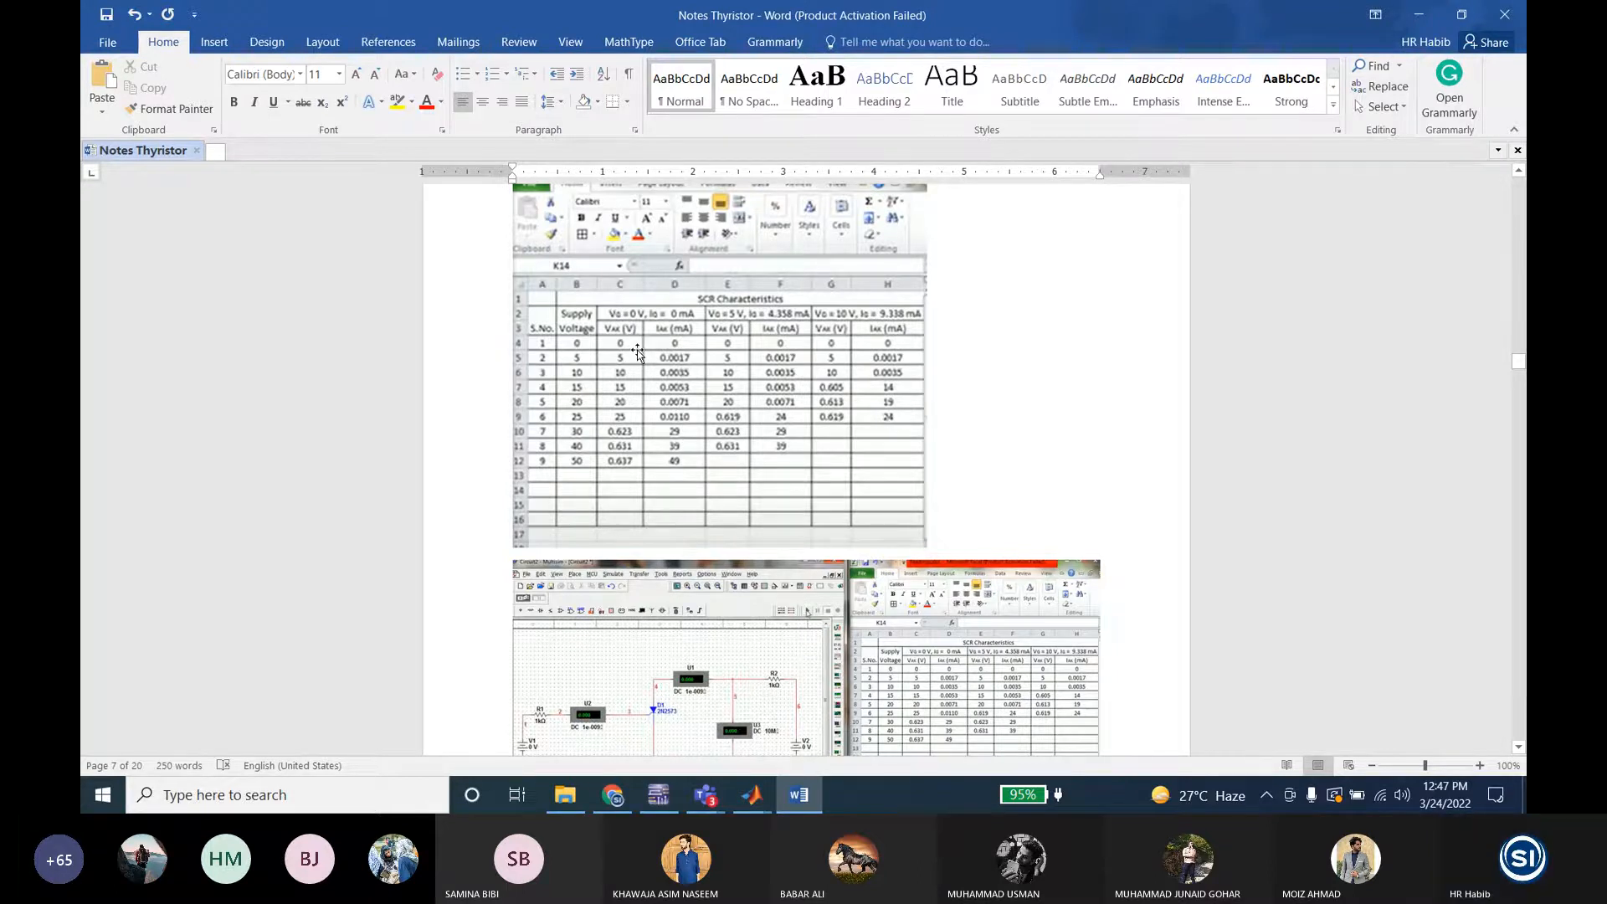
pyautogui.scroll(7, 637, 350)
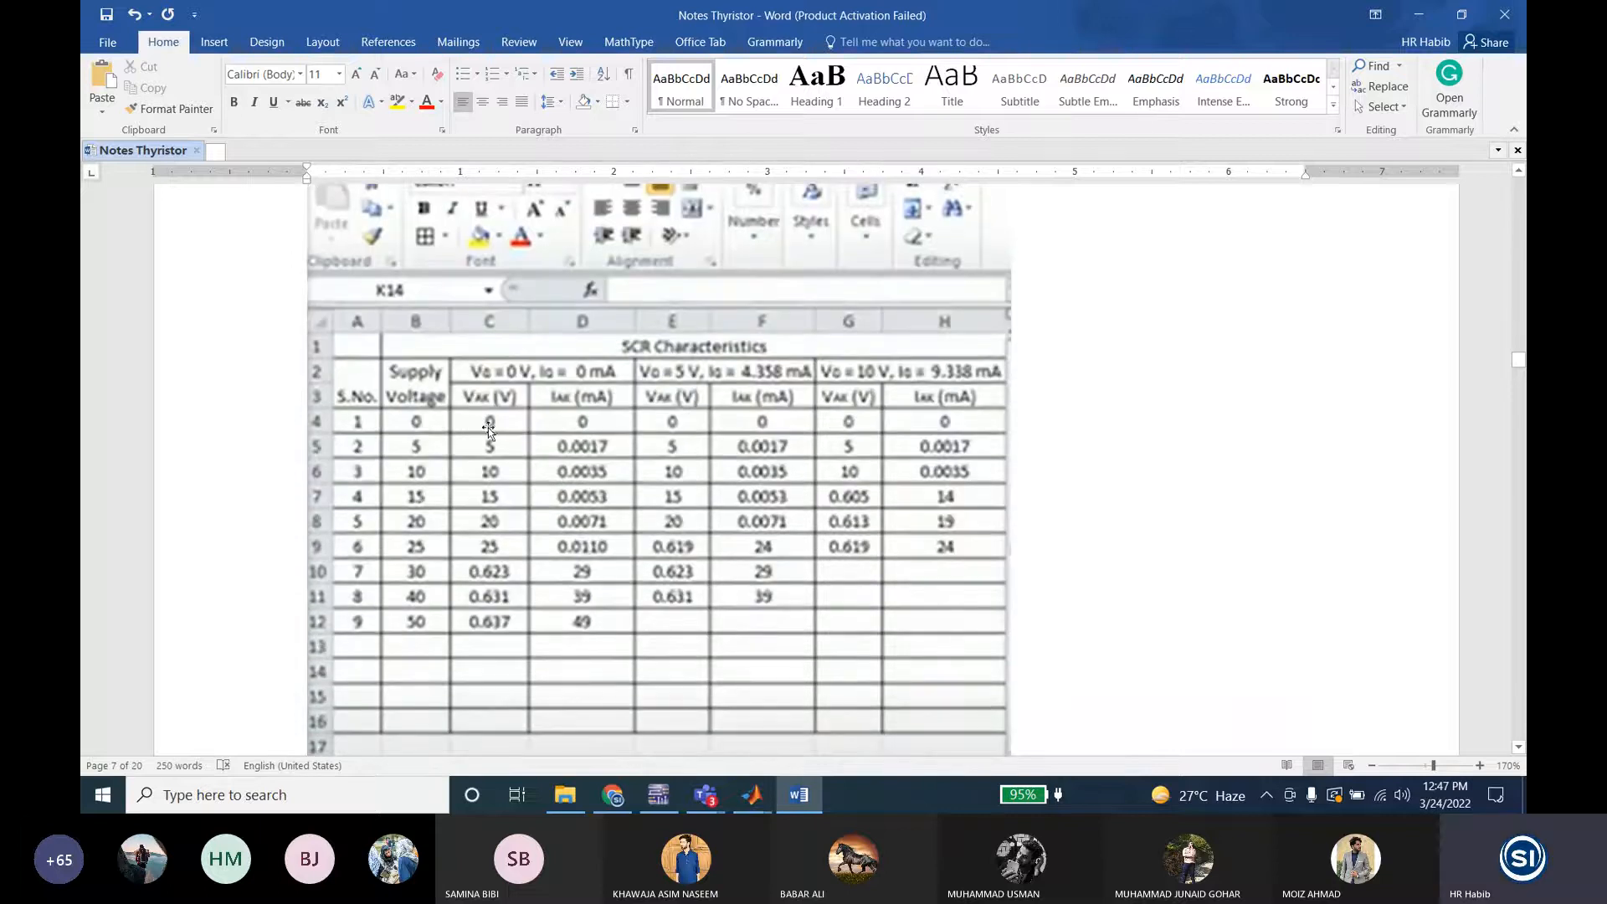
pyautogui.click(661, 797)
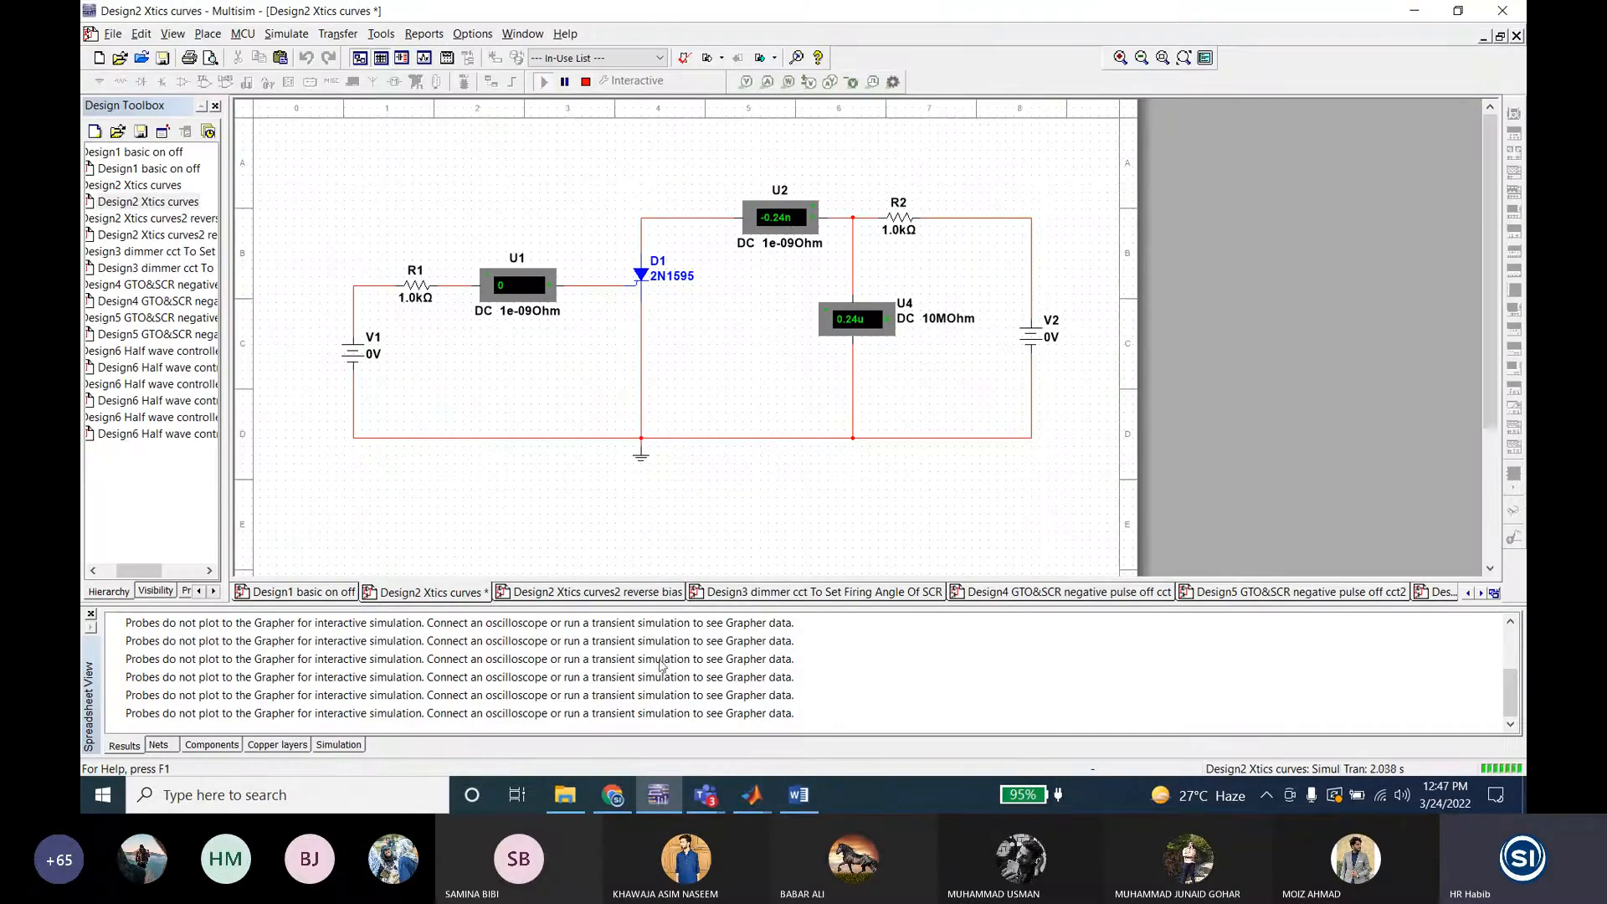
pyautogui.click(669, 802)
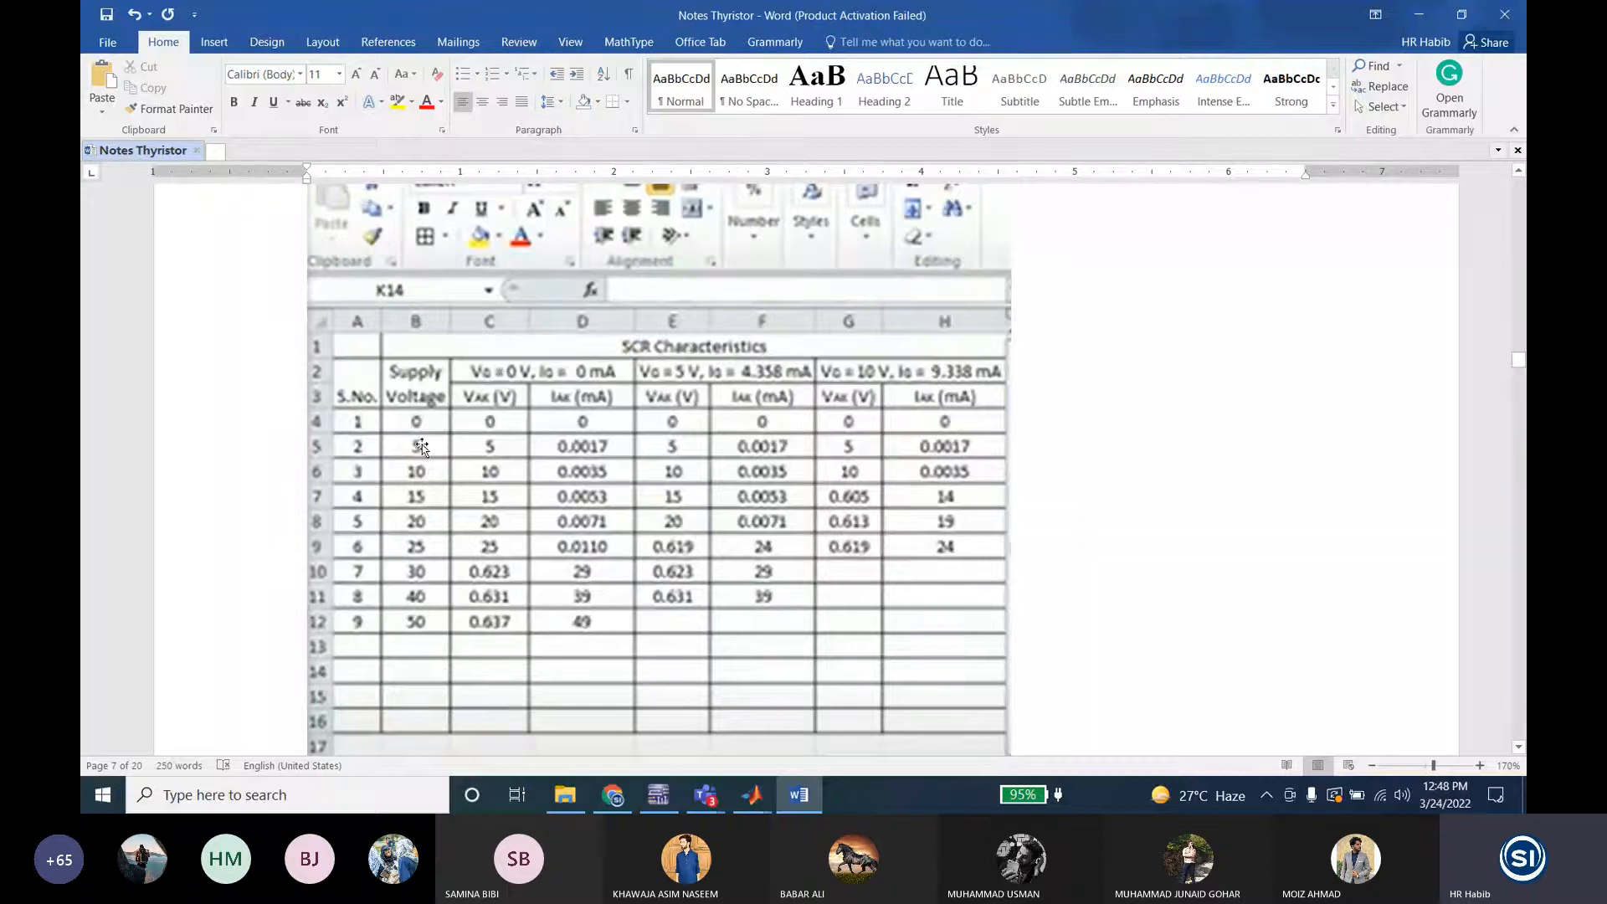
# Step: Switch to Multisim, set supply source V2 to 5 V and restart the simulation
pyautogui.click(658, 797)
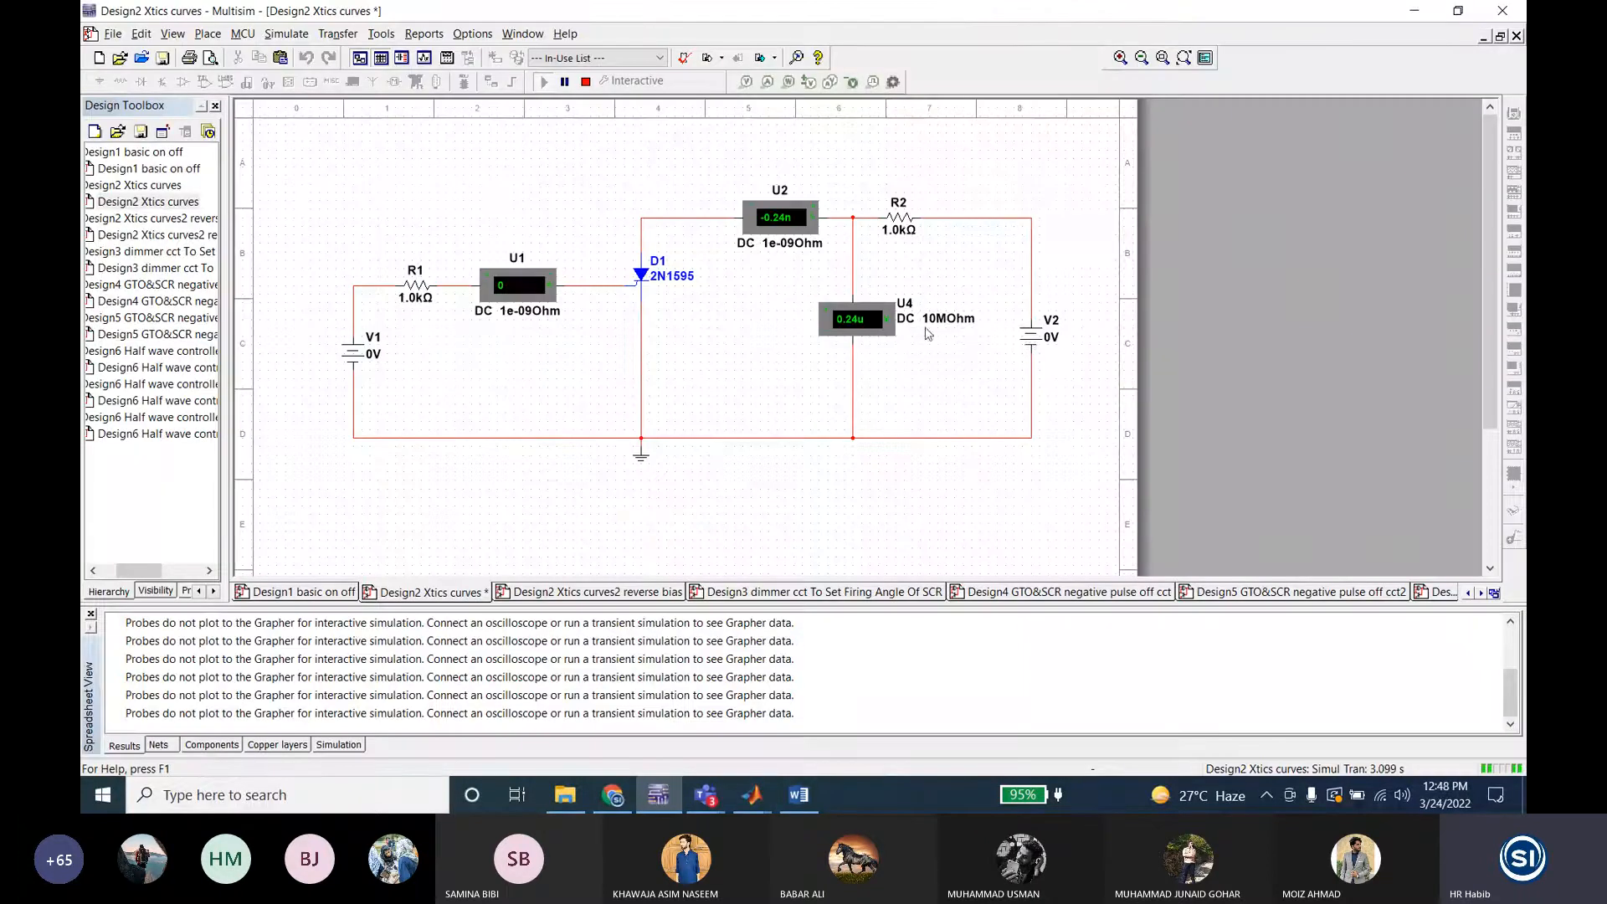
pyautogui.doubleClick(1030, 340)
pyautogui.write('5')
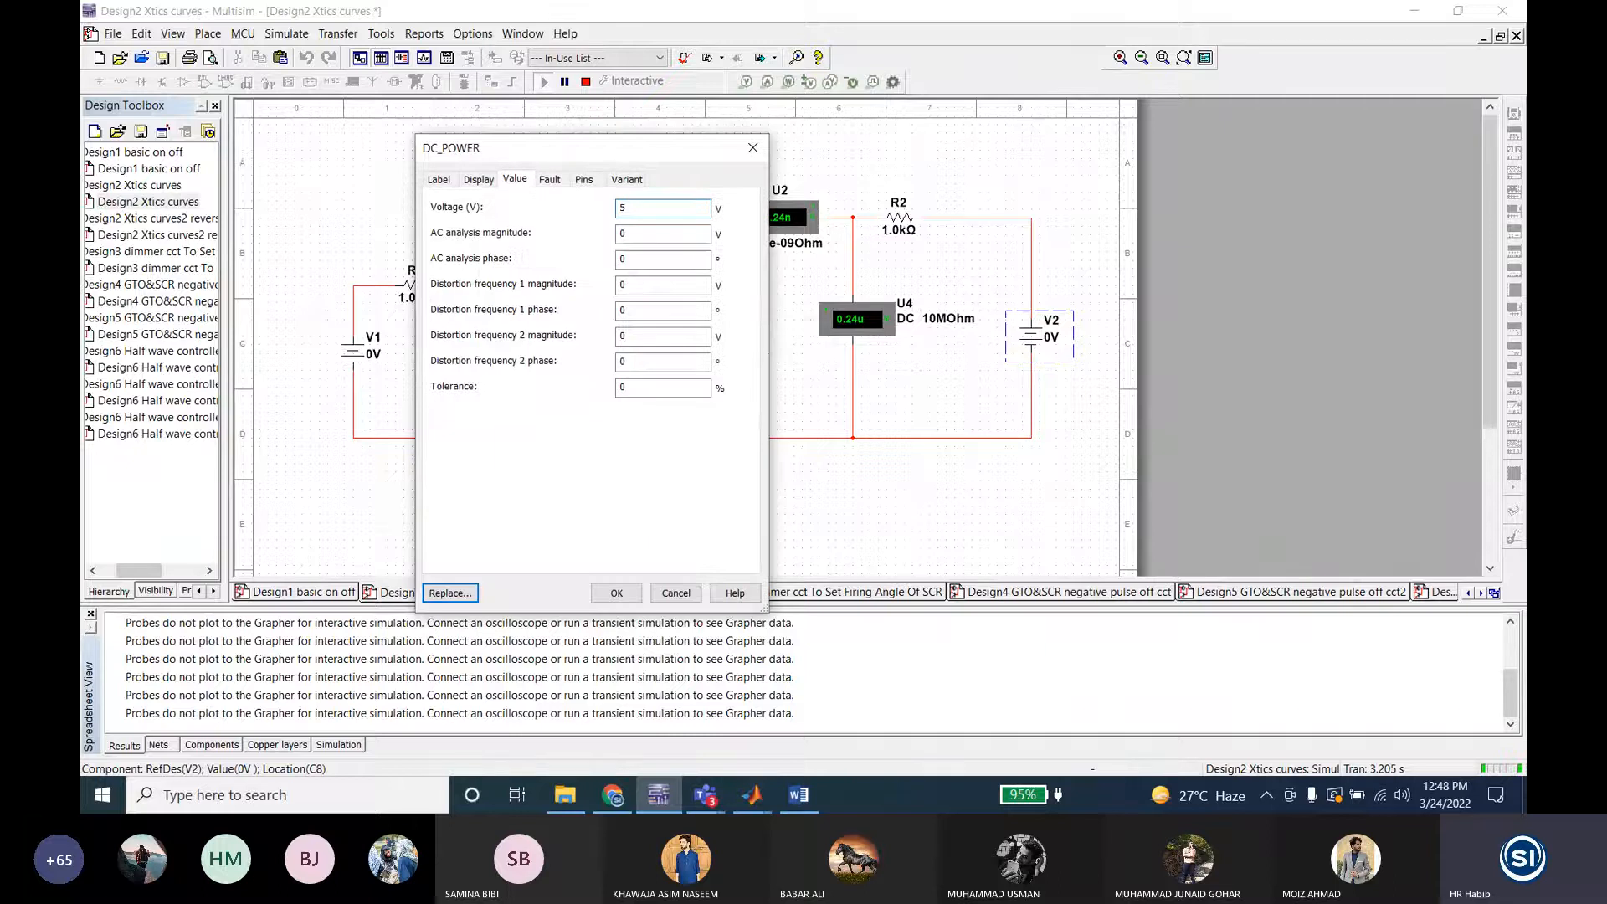
pyautogui.press('Return')
pyautogui.press('Return')
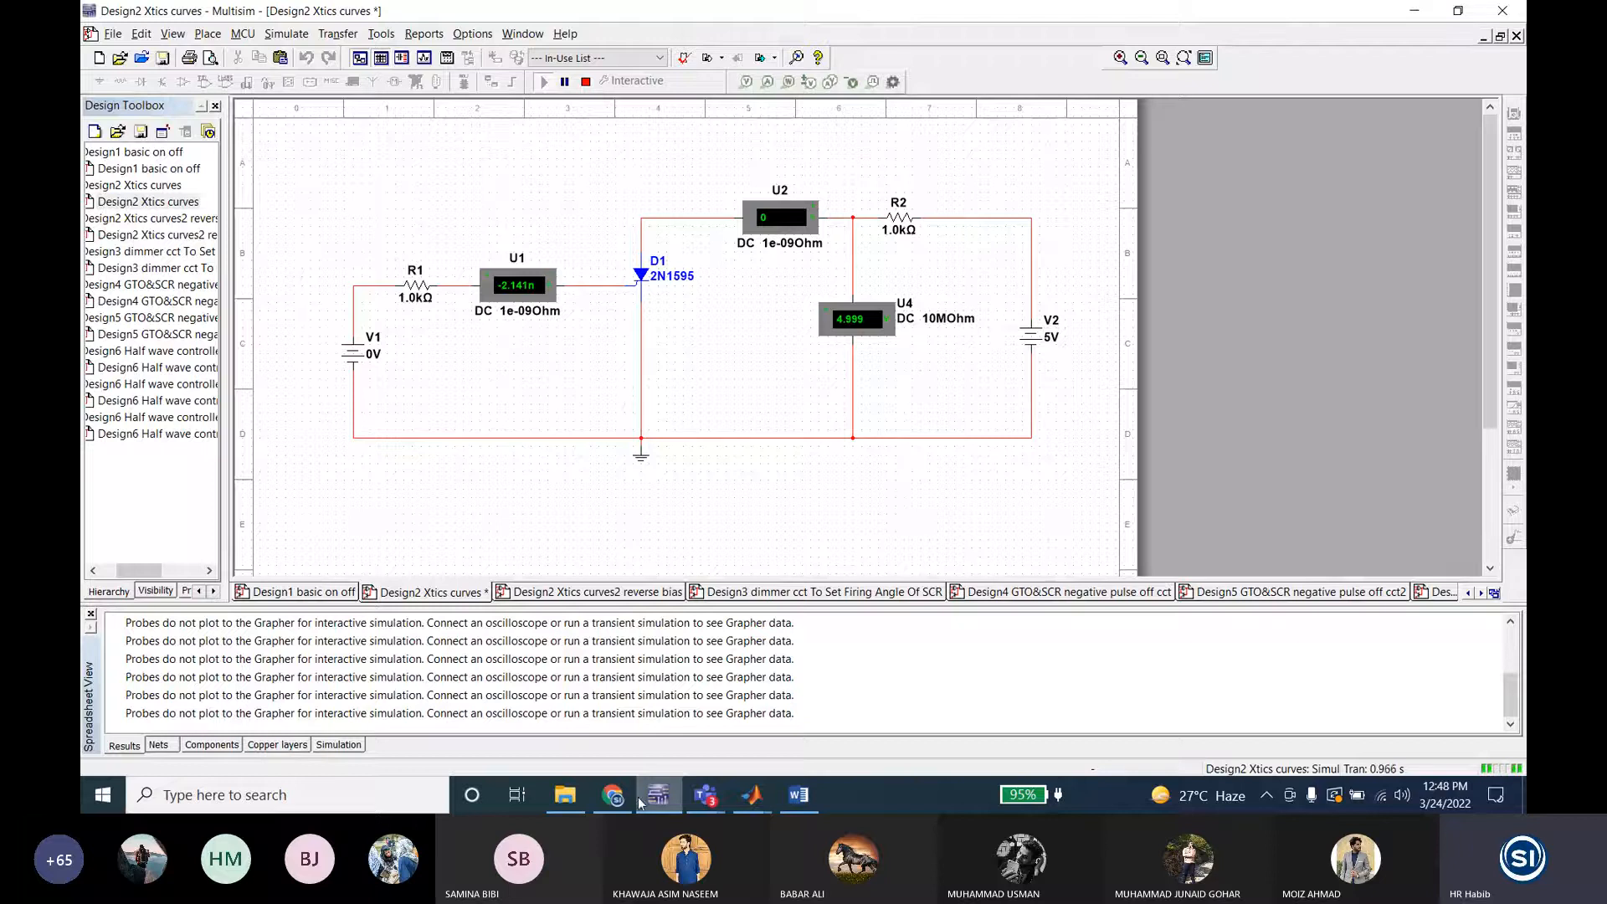
# Step: Compare the 5 V supply row of the SCR Characteristics table in Word with the readings of meters U2 and U4
pyautogui.click(799, 794)
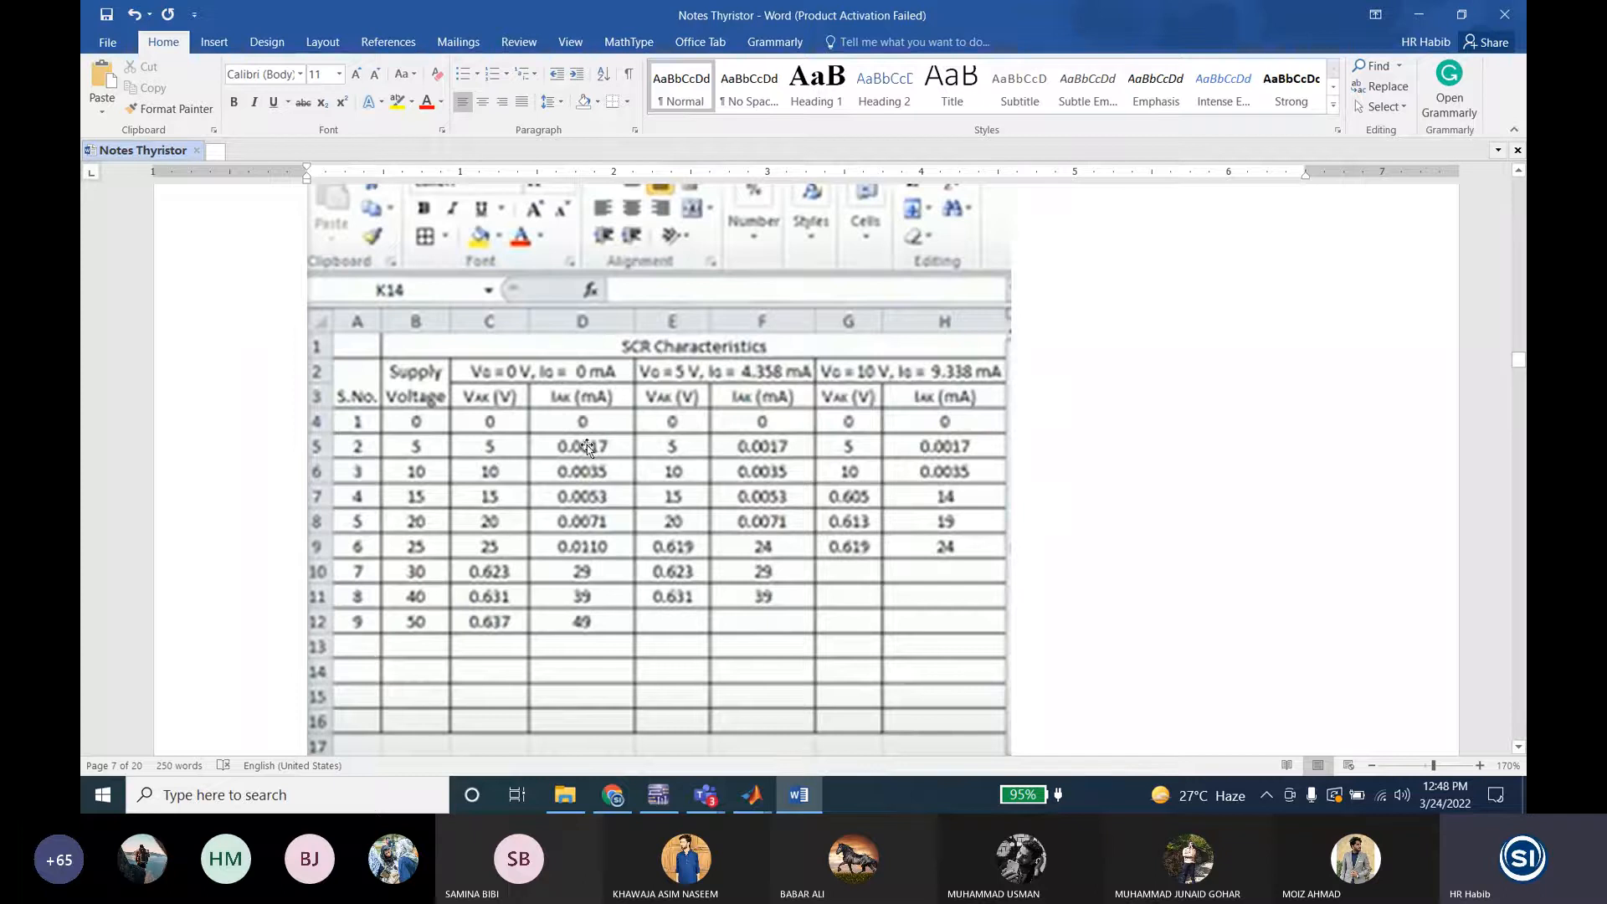
pyautogui.click(661, 795)
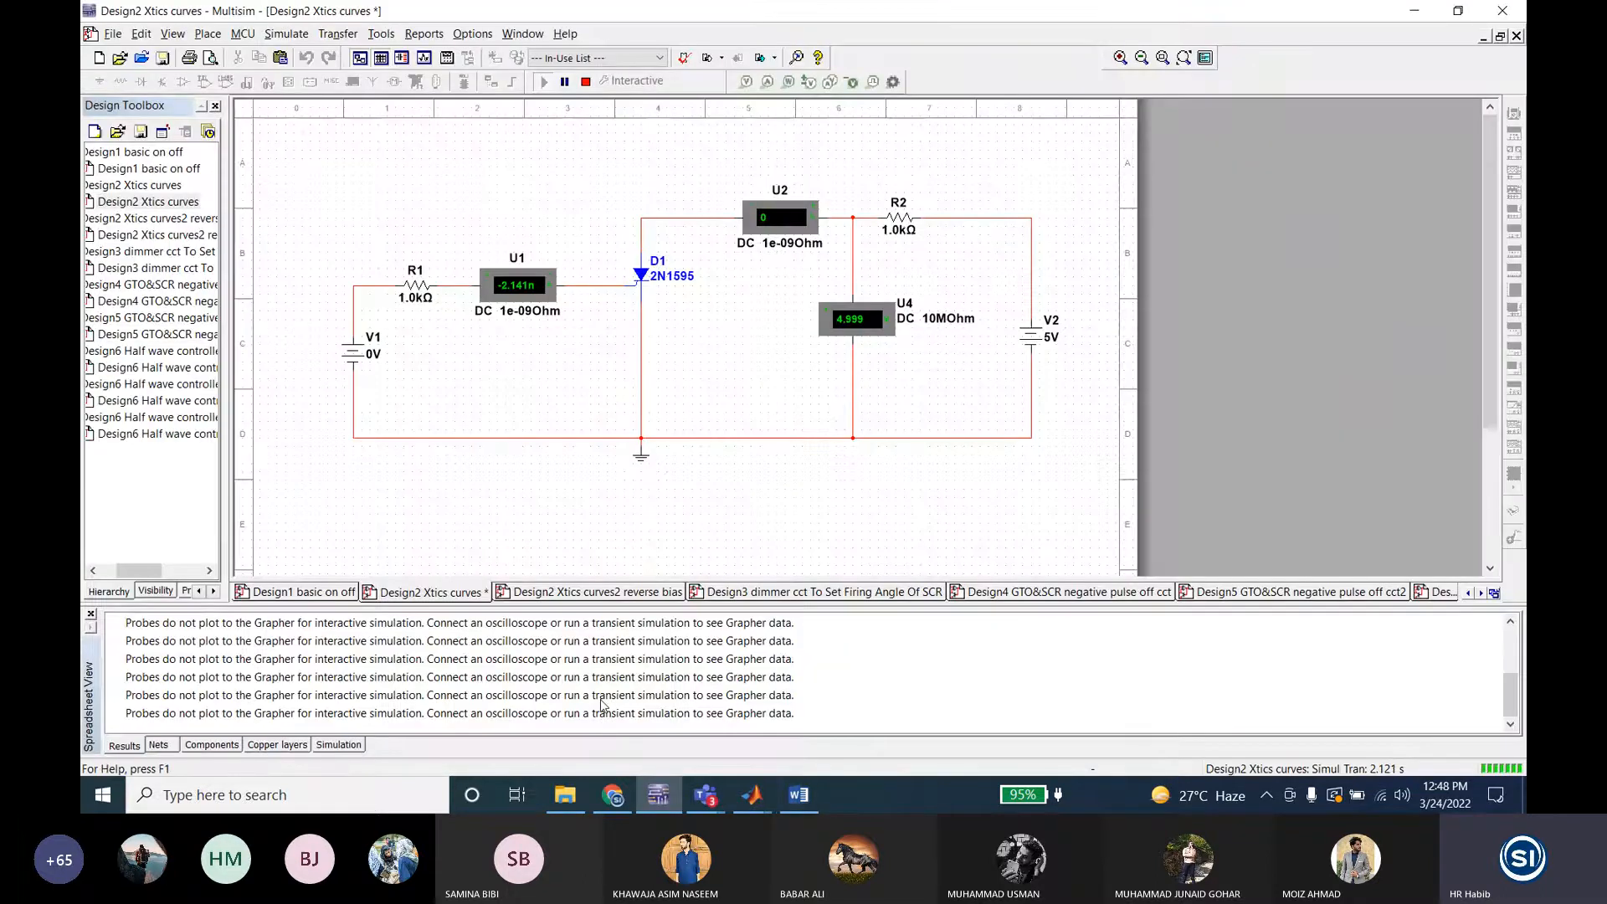
pyautogui.hotkey('alt', 'Tab')
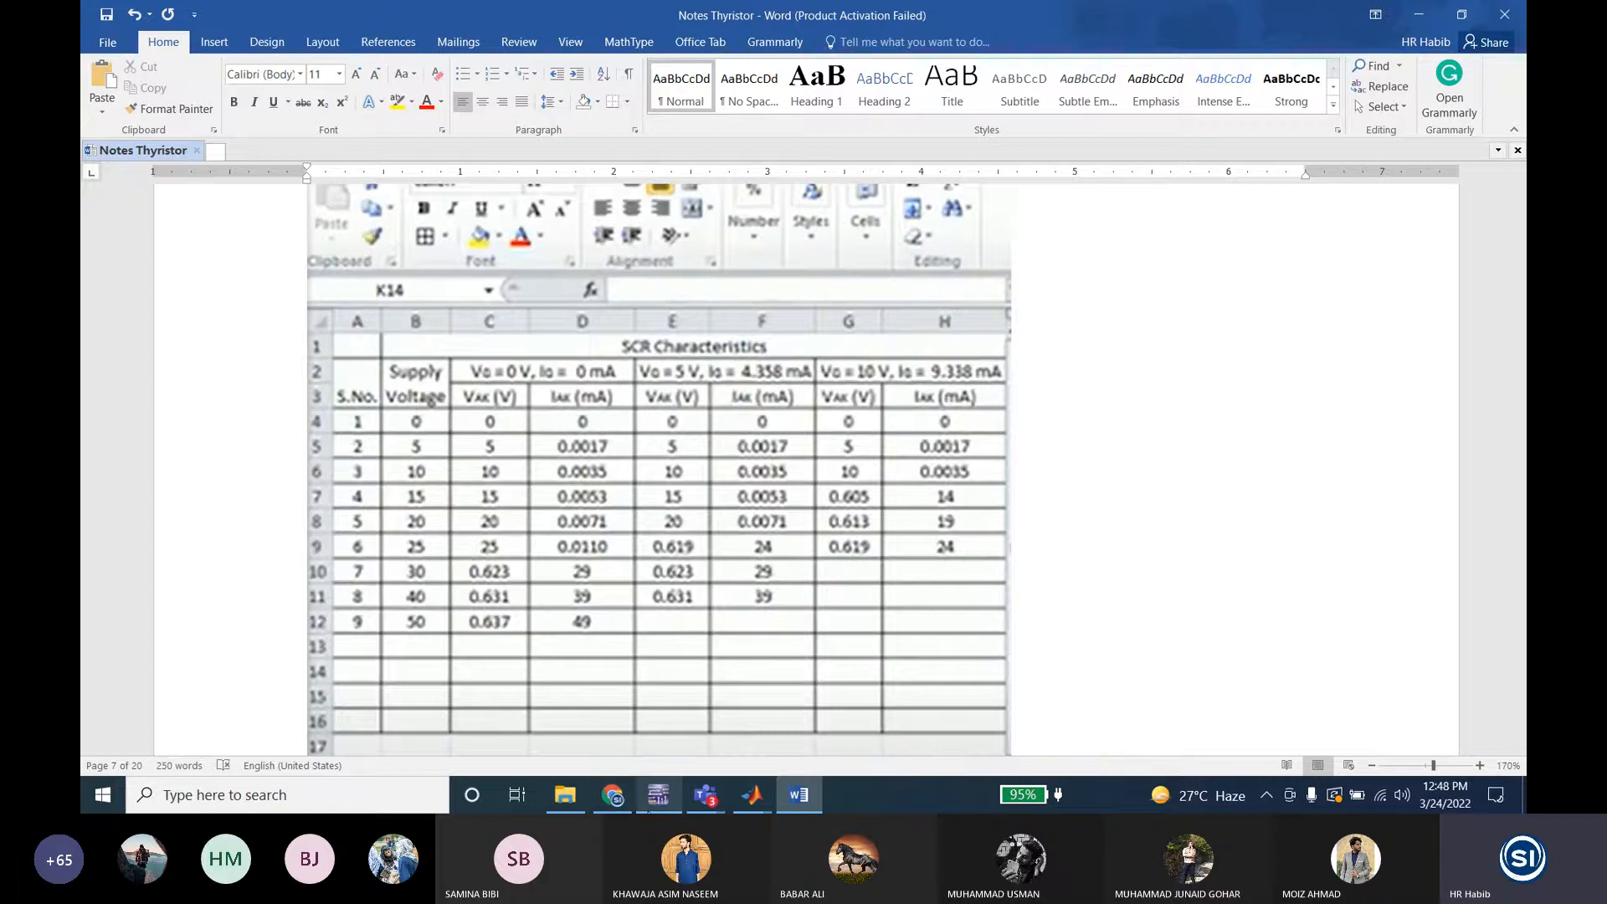
# Step: Return to Multisim, set supply source V2 to 10 V and restart the simulation
pyautogui.click(659, 795)
pyautogui.doubleClick(1031, 335)
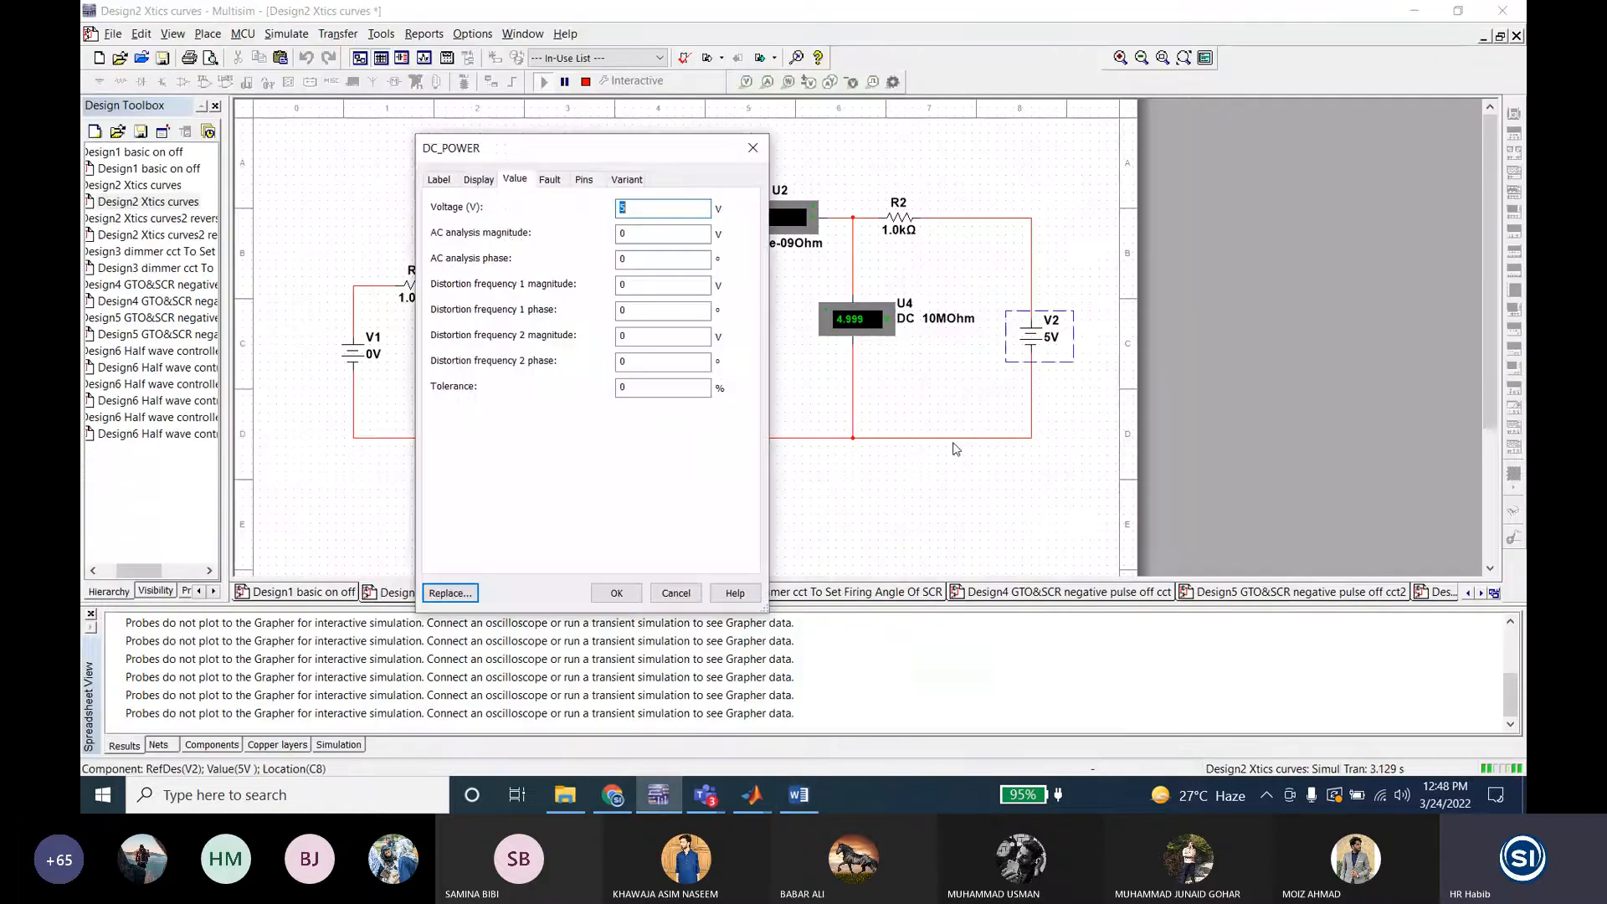
pyautogui.write('10')
pyautogui.press('Return')
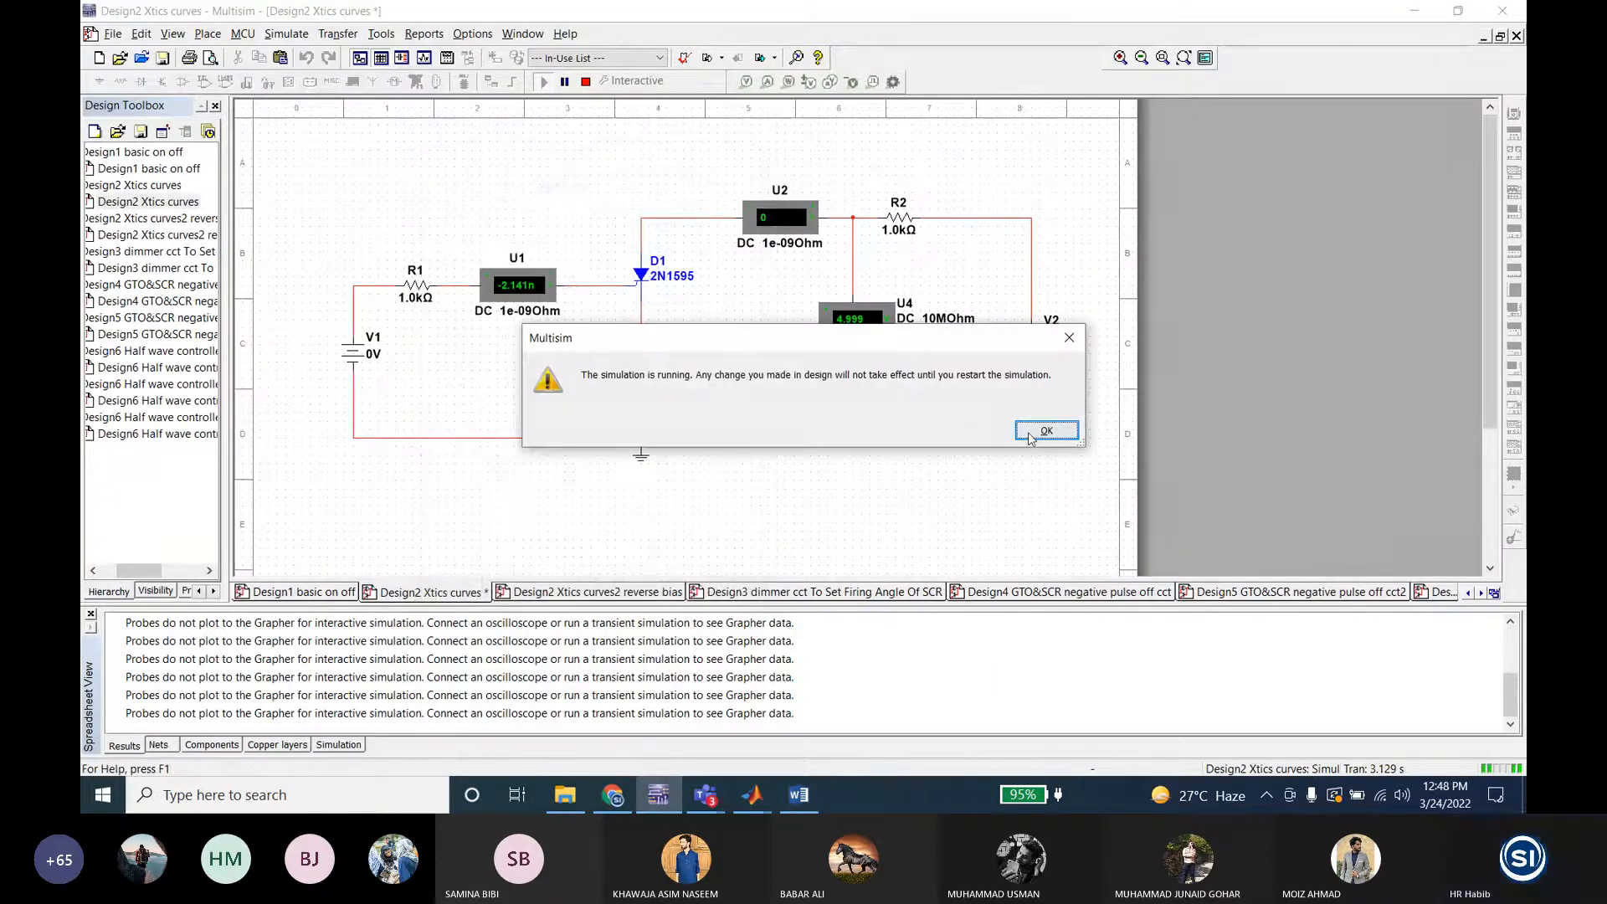
pyautogui.click(1047, 430)
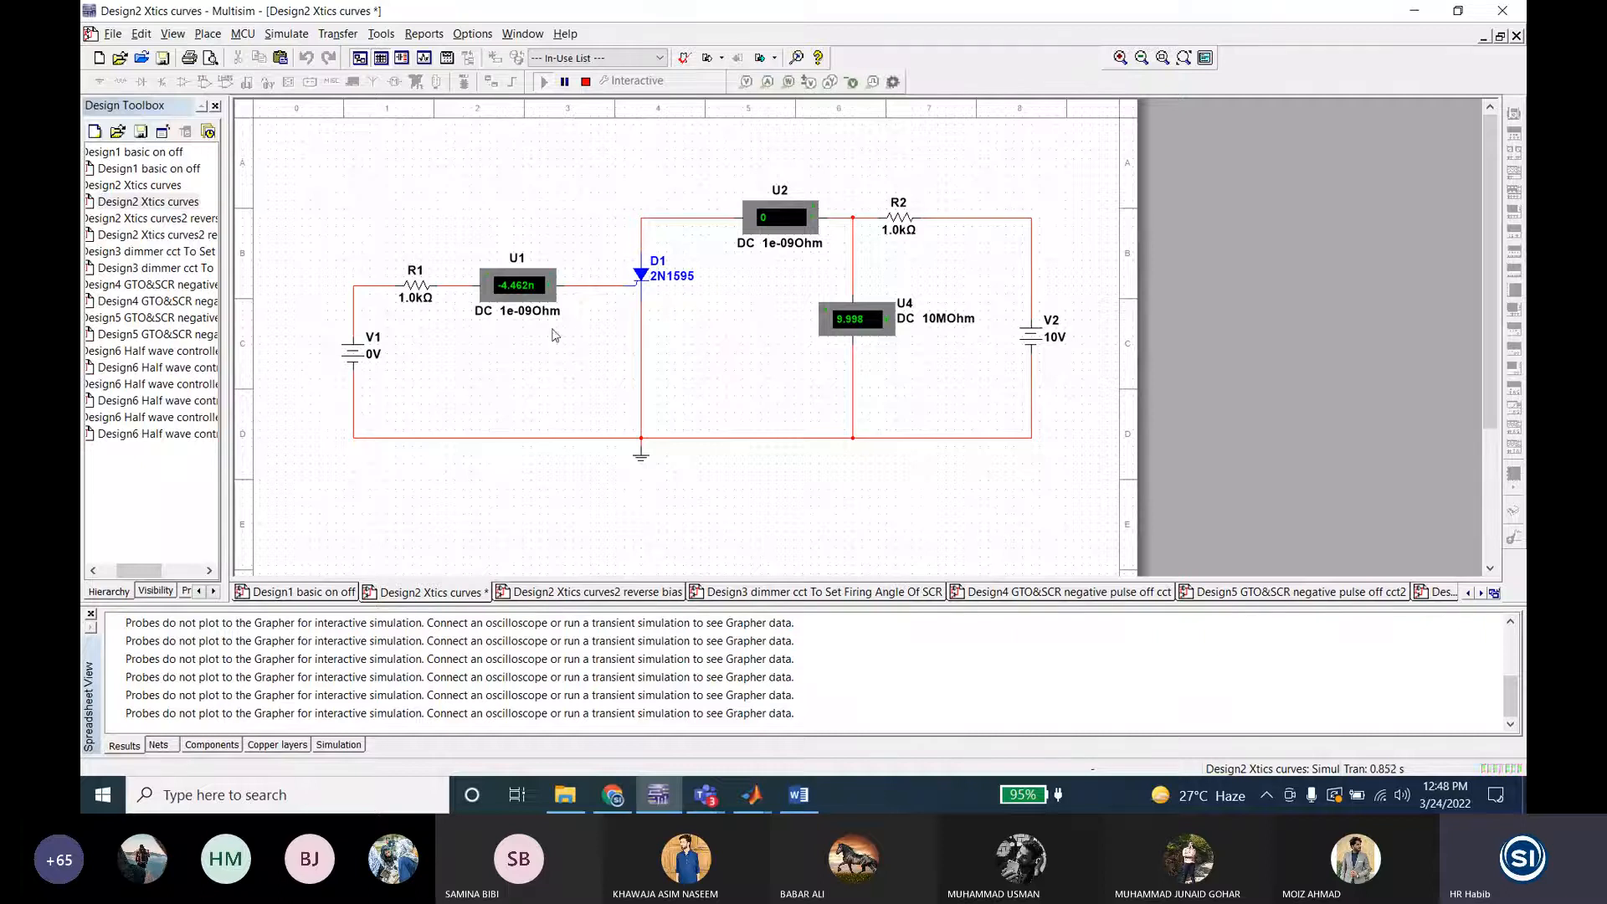
# Step: Inspect the properties of SCR D1, checking its part value, package and manufacturer, and close them without changes
pyautogui.doubleClick(641, 273)
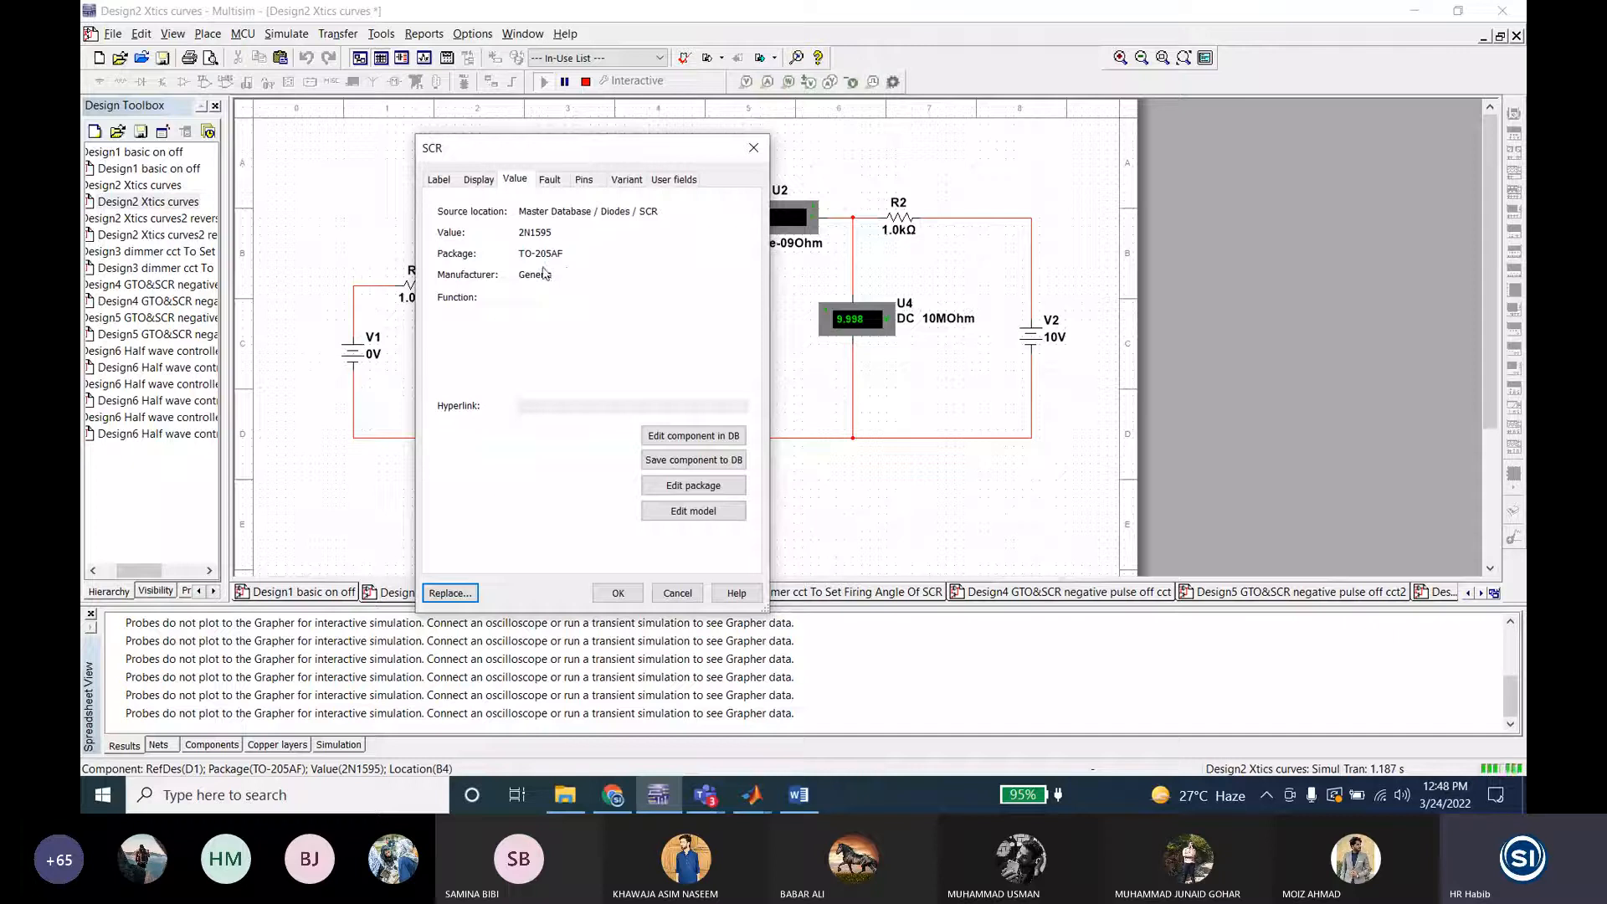
pyautogui.doubleClick(543, 232)
pyautogui.click(752, 151)
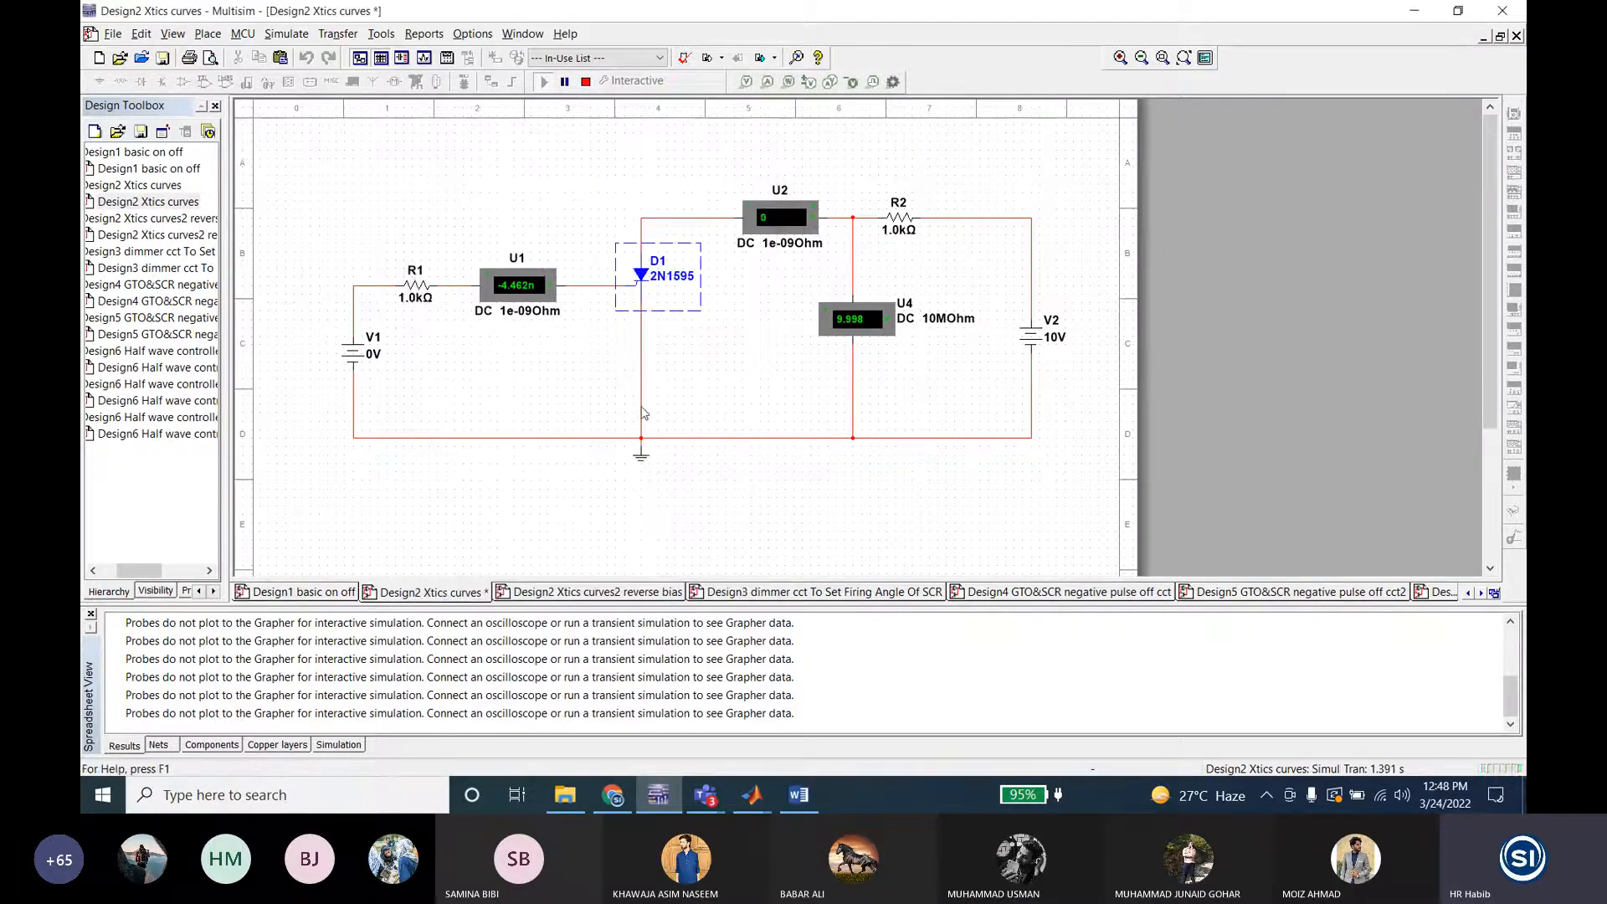
pyautogui.doubleClick(645, 276)
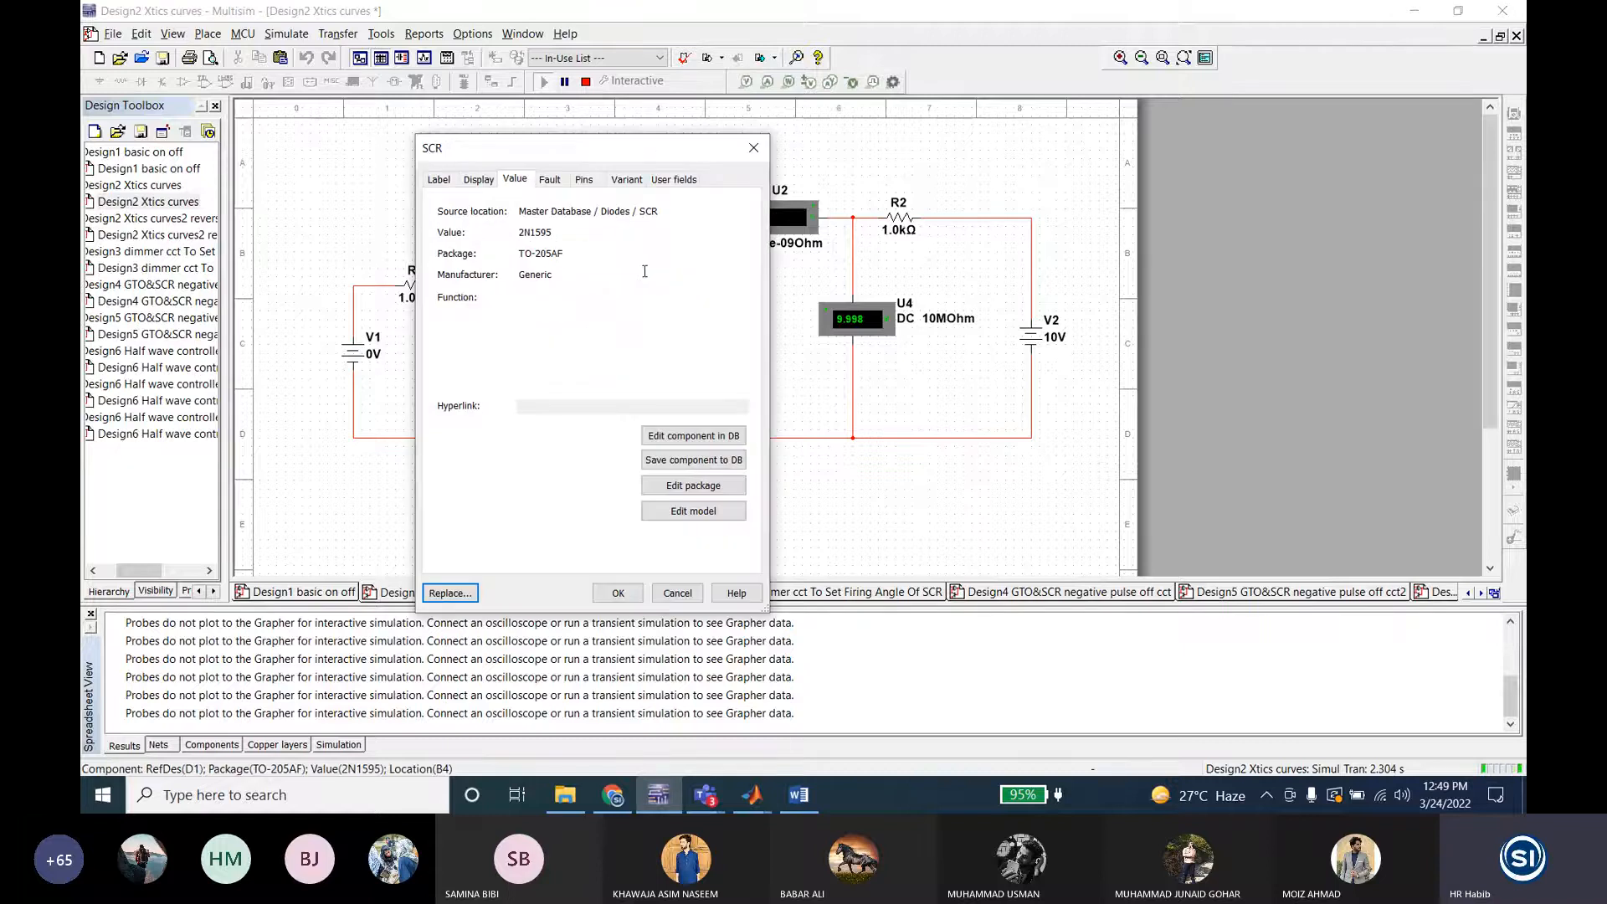
pyautogui.click(754, 148)
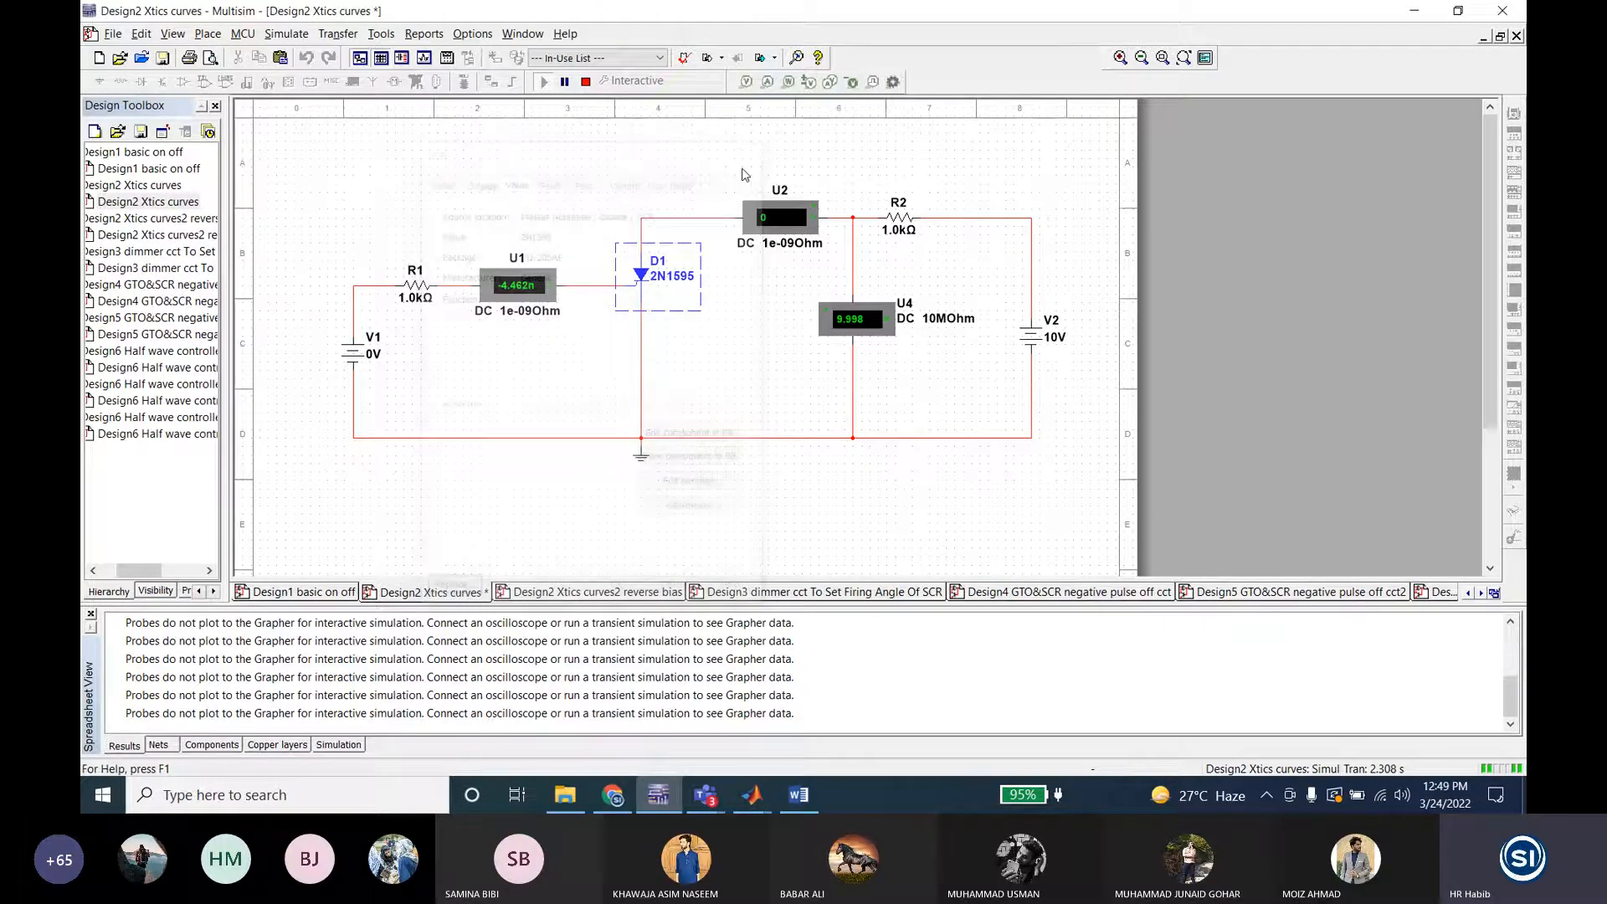
pyautogui.doubleClick(646, 279)
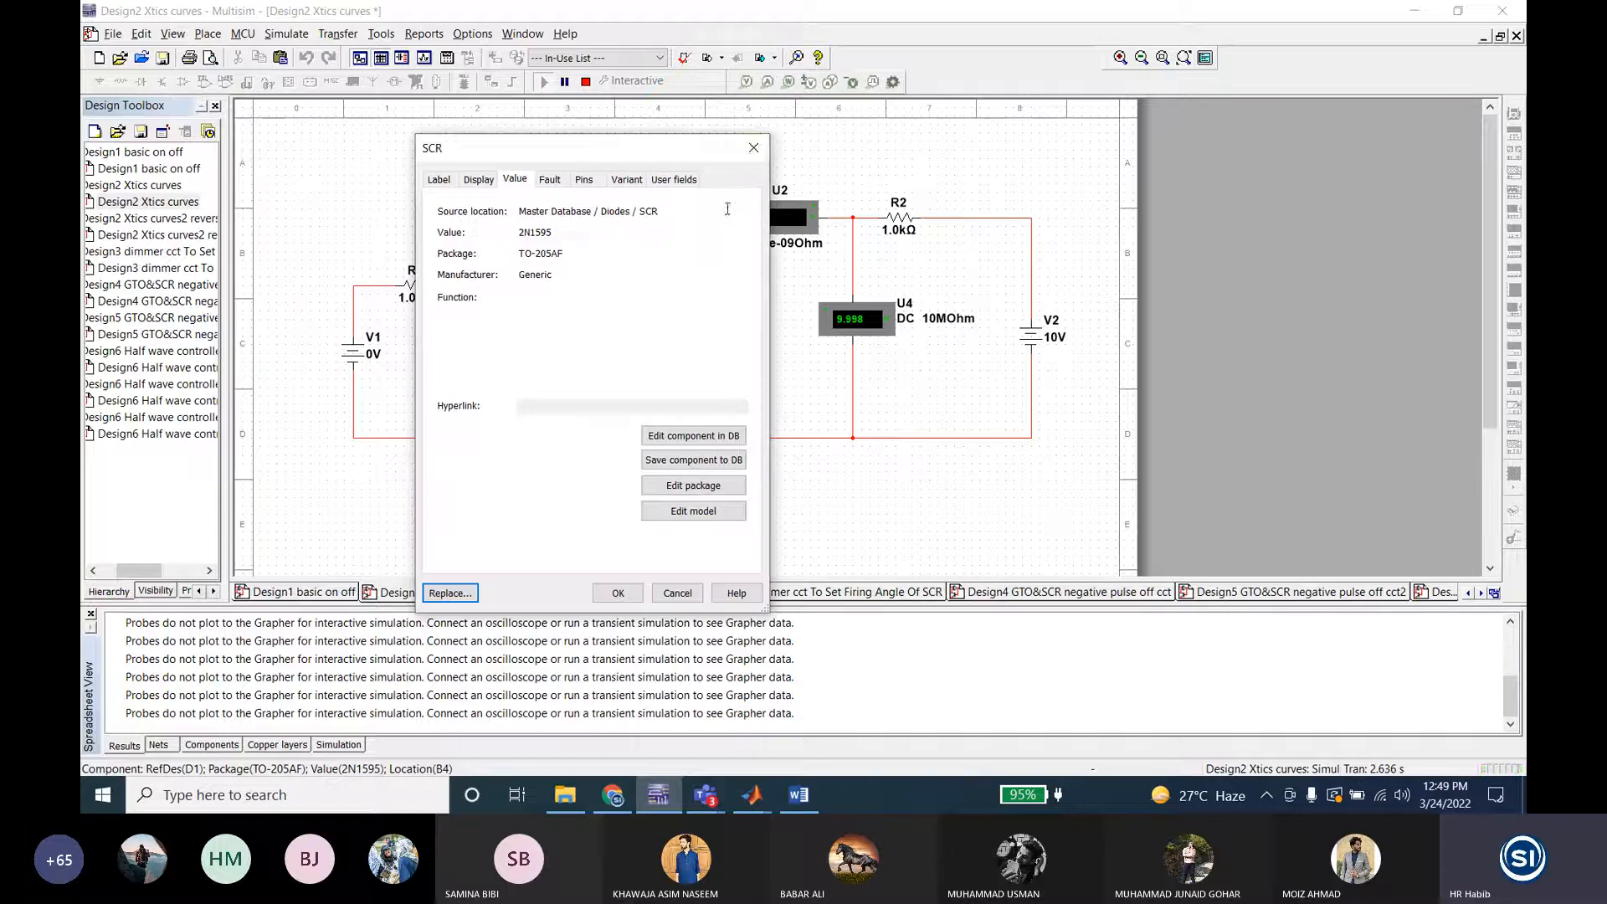
pyautogui.click(754, 148)
pyautogui.doubleClick(668, 300)
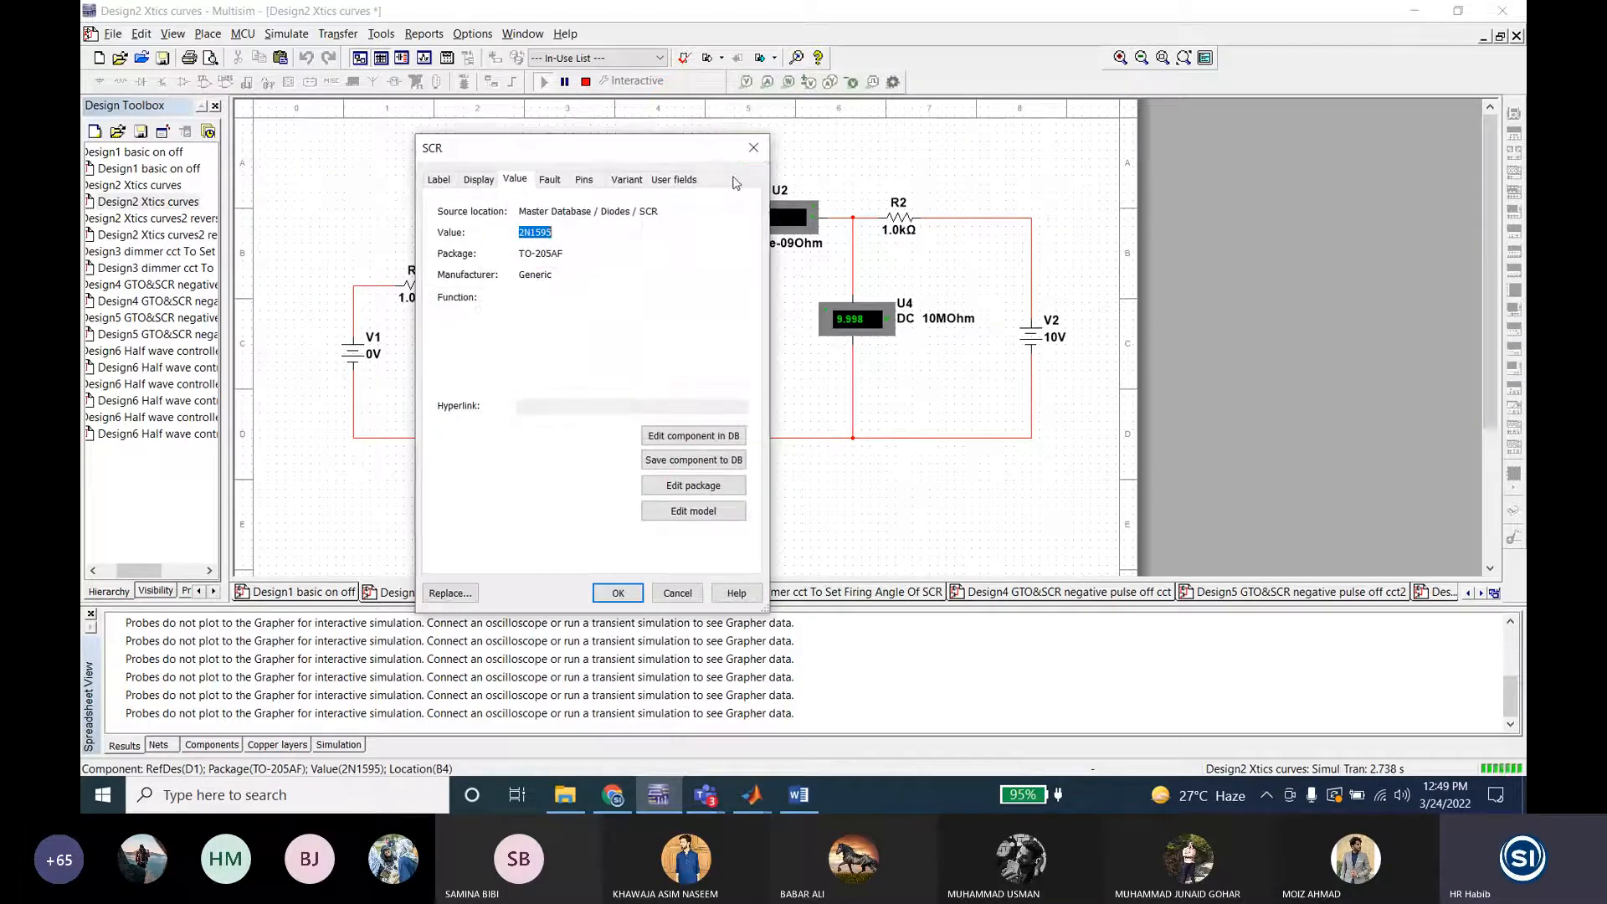
pyautogui.click(752, 148)
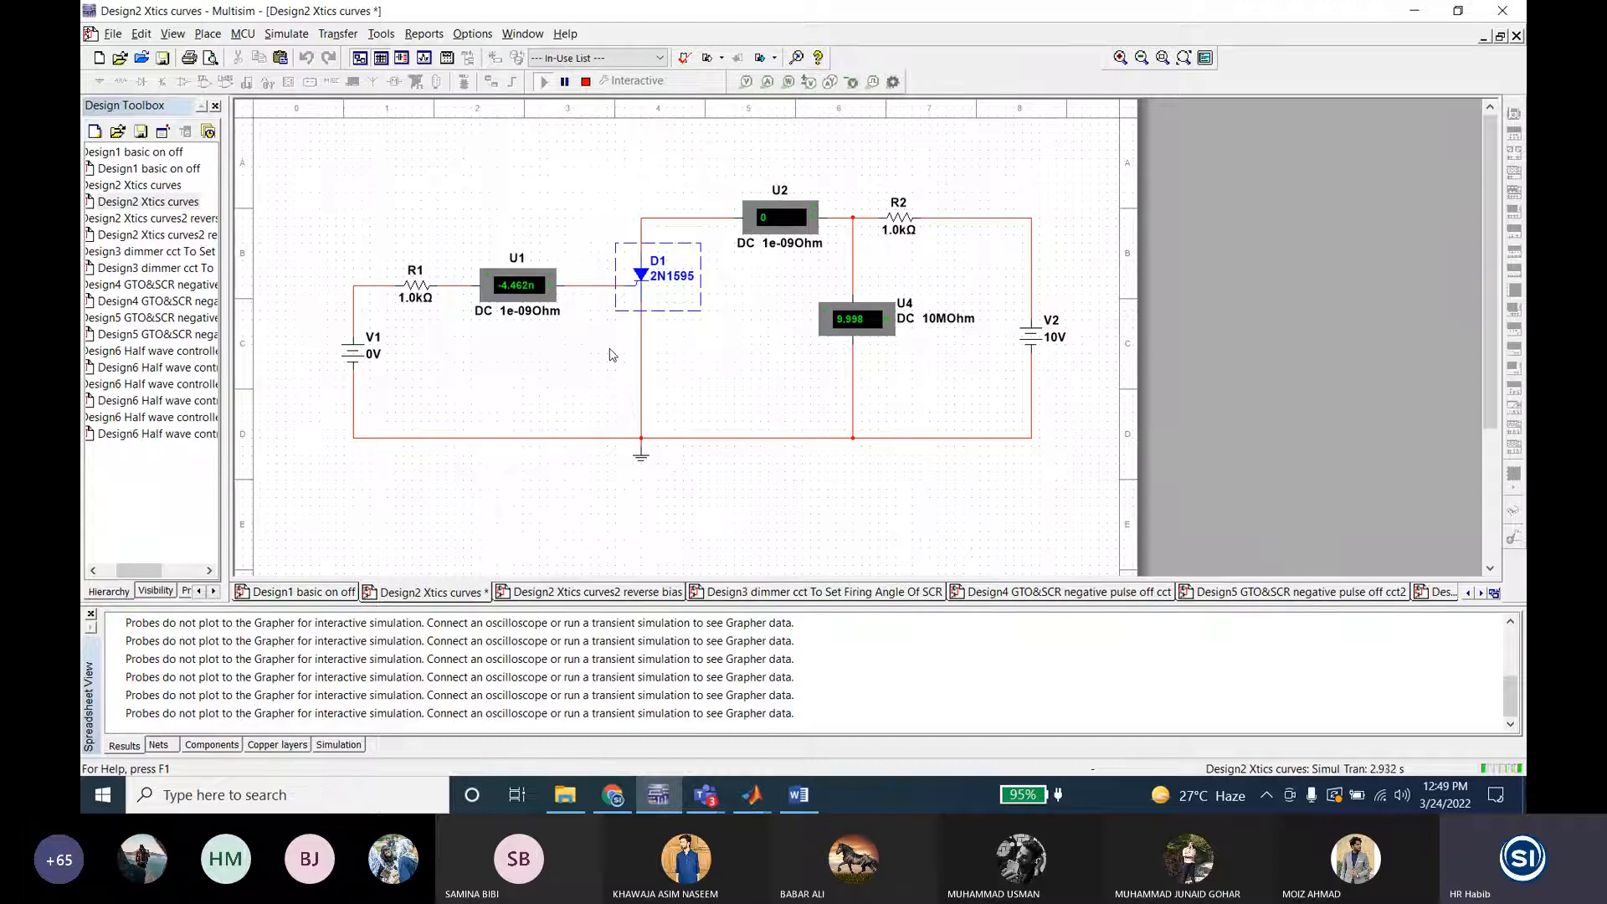
# Step: Stop the simulation, open the replacement browser for SCR D1 and search the Diodes group's SCR family for "scr"
pyautogui.doubleClick(635, 287)
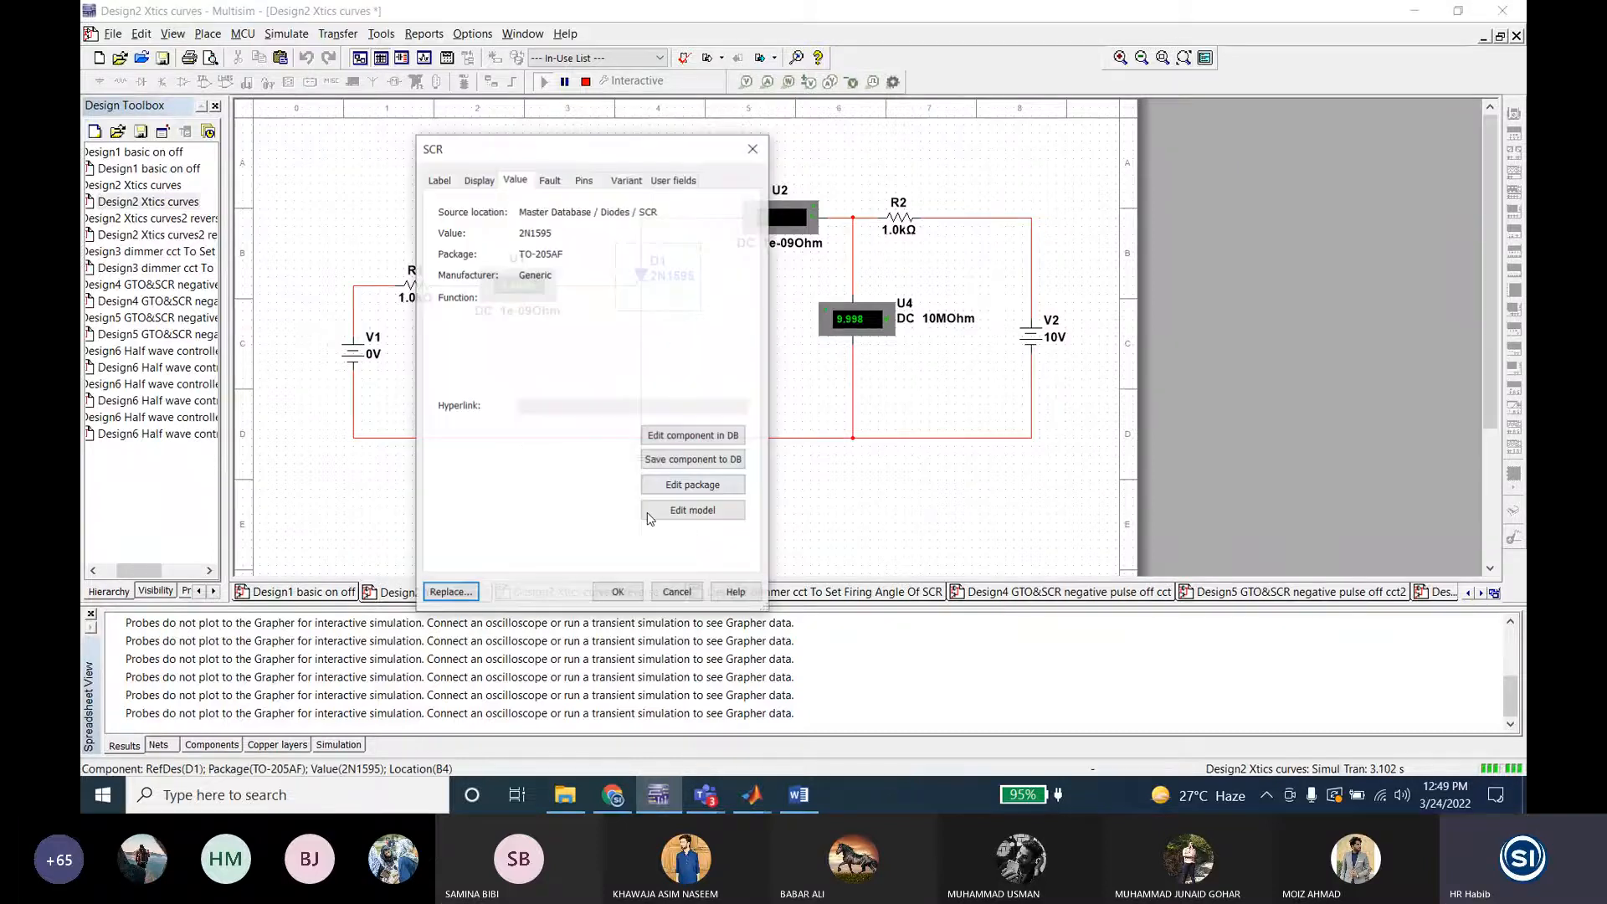
pyautogui.click(453, 593)
pyautogui.click(1014, 429)
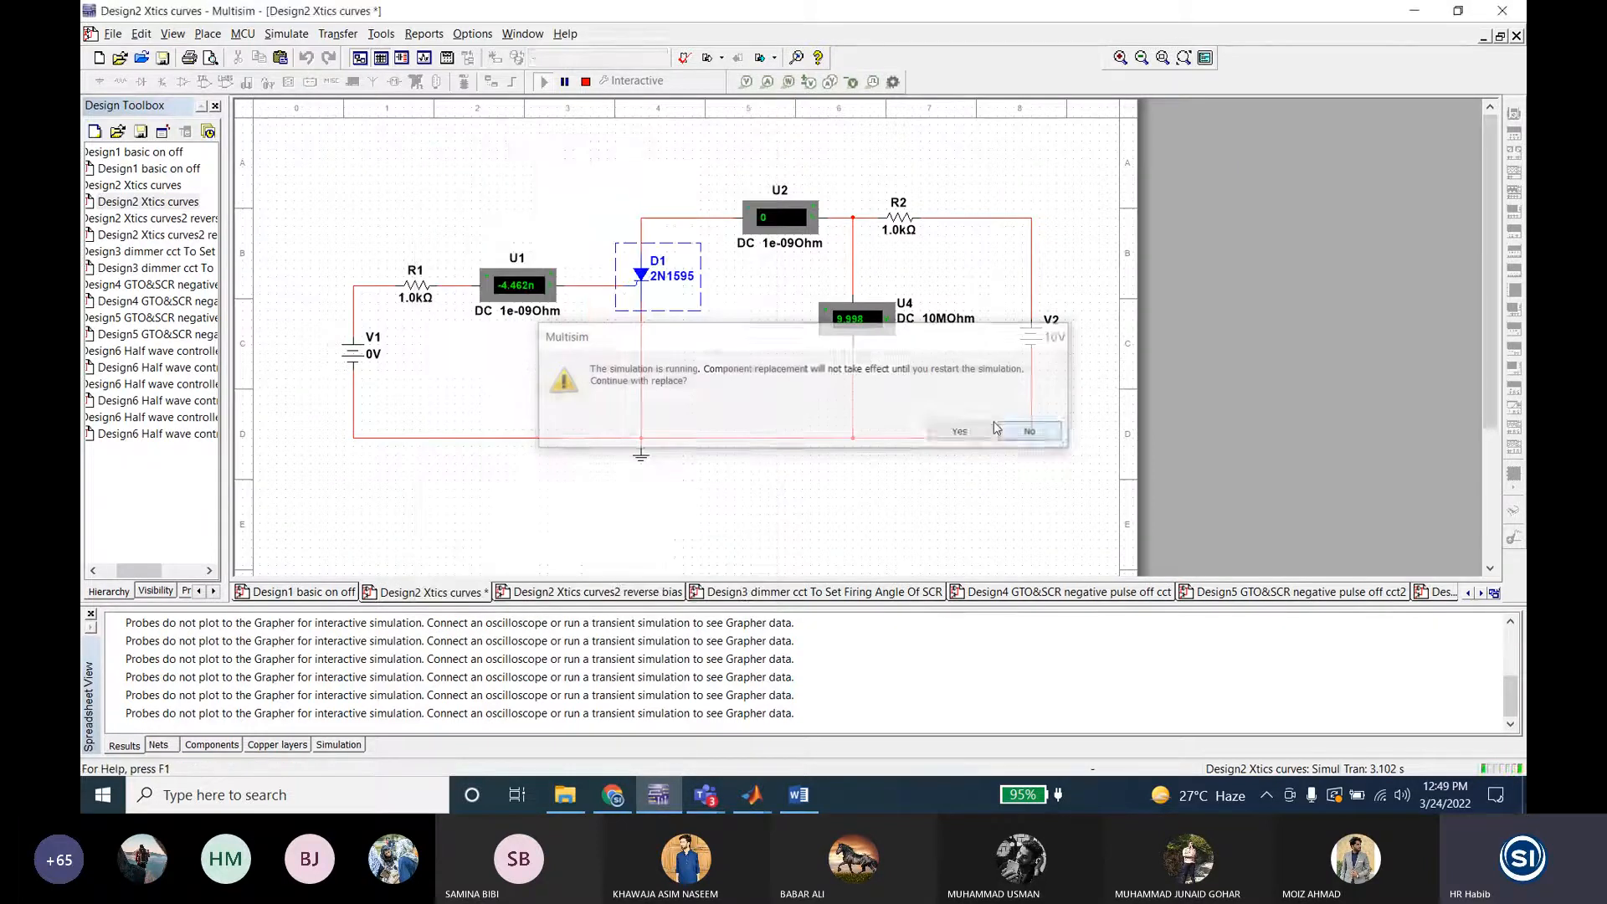
pyautogui.doubleClick(650, 287)
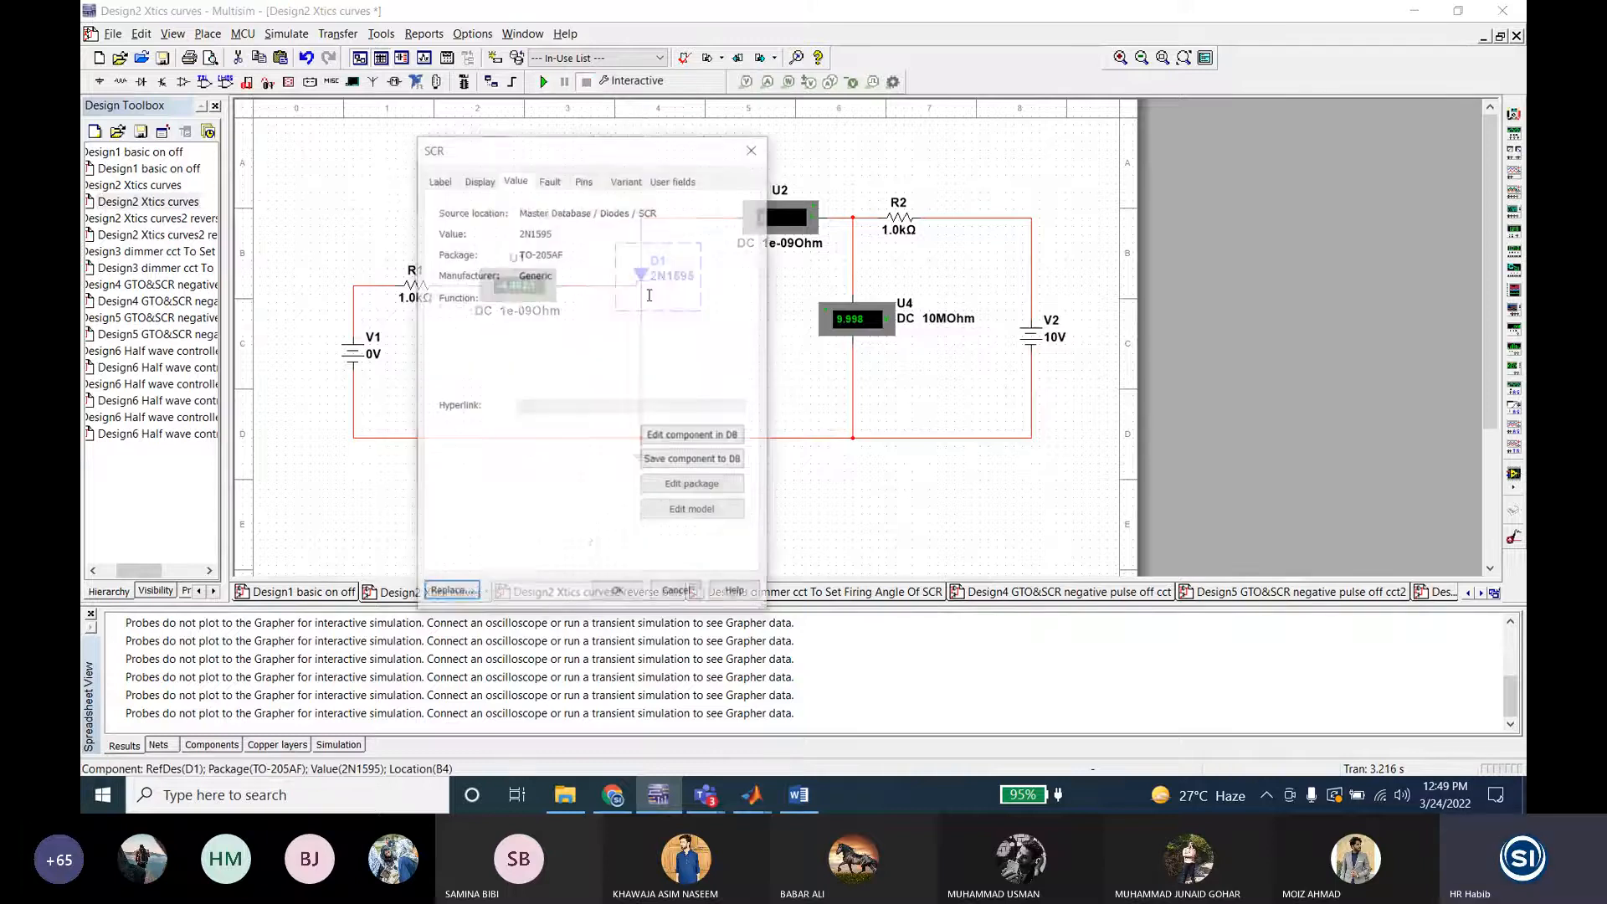
pyautogui.click(453, 593)
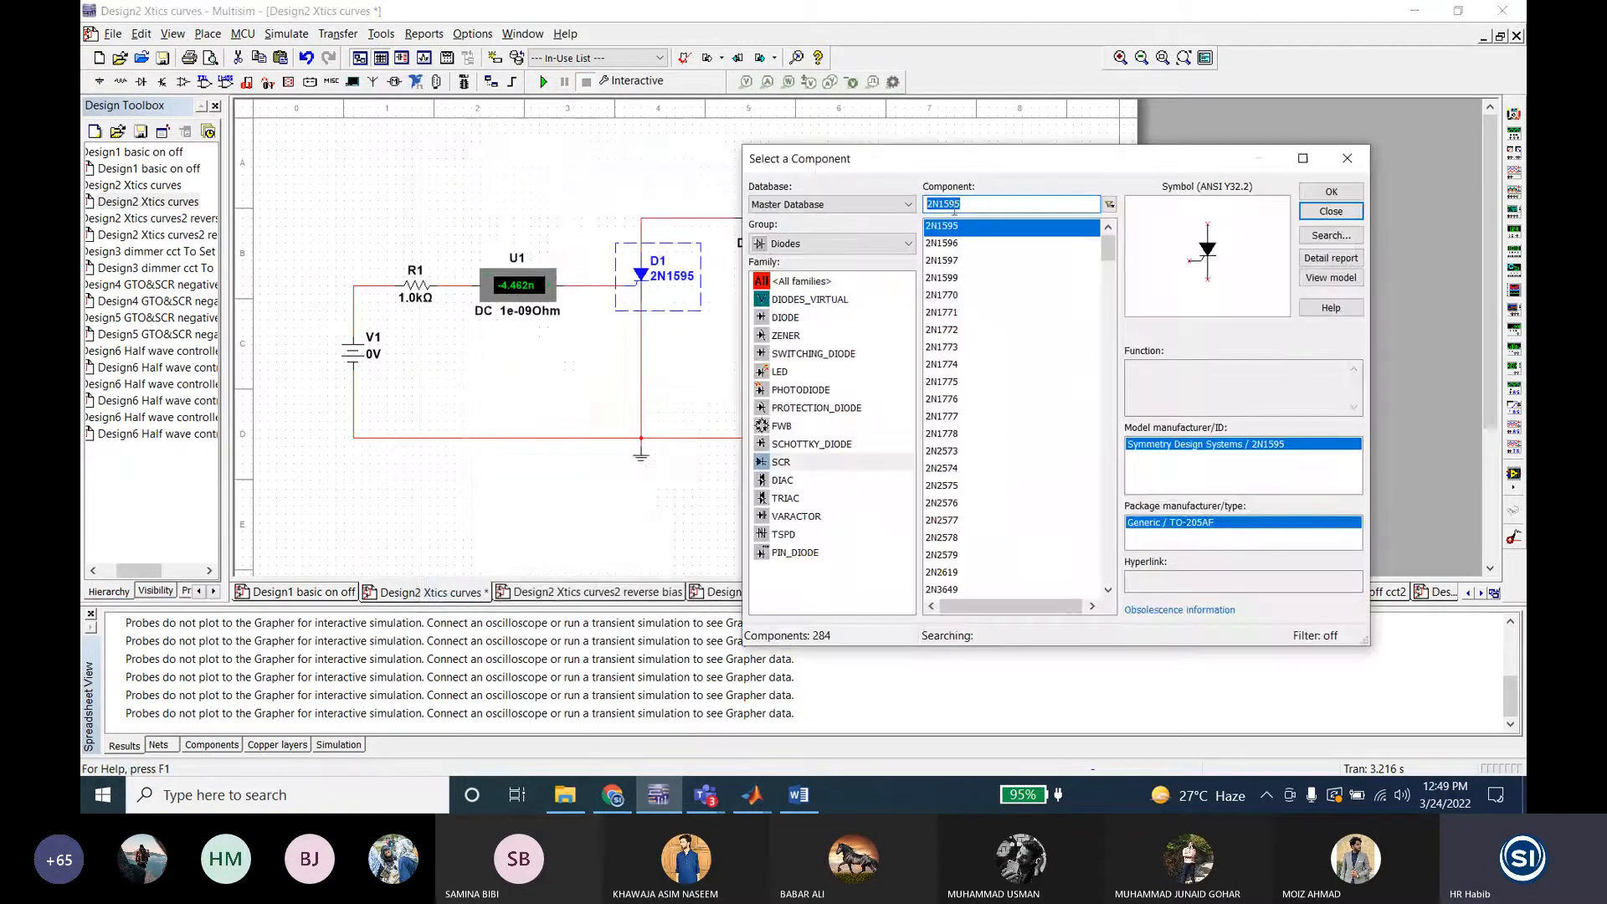
pyautogui.click(786, 463)
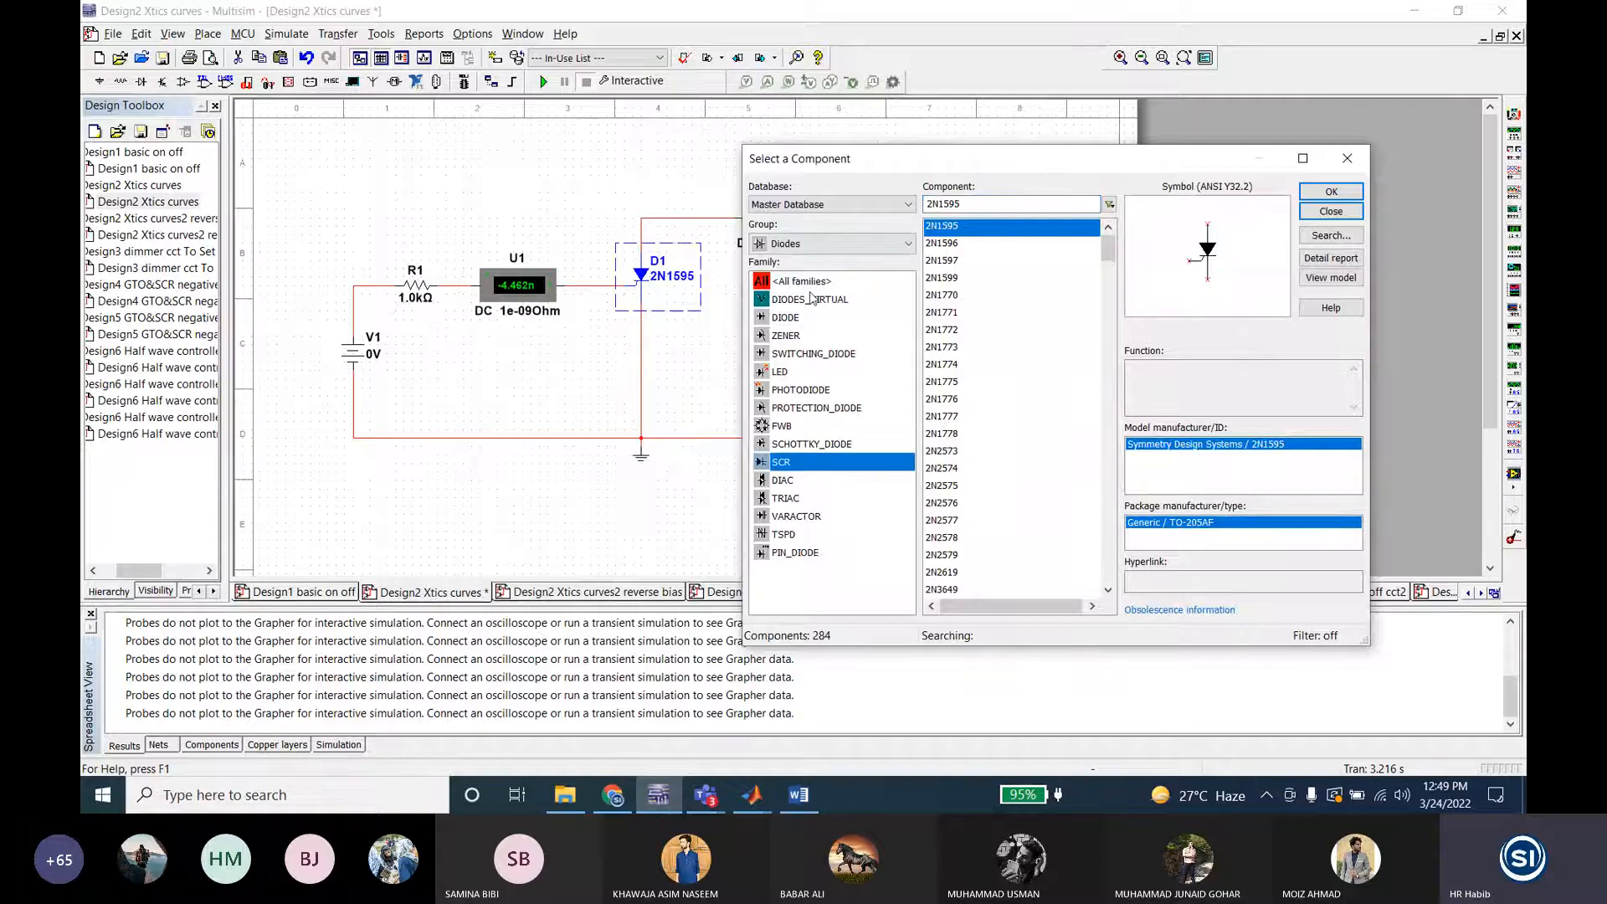
pyautogui.click(808, 244)
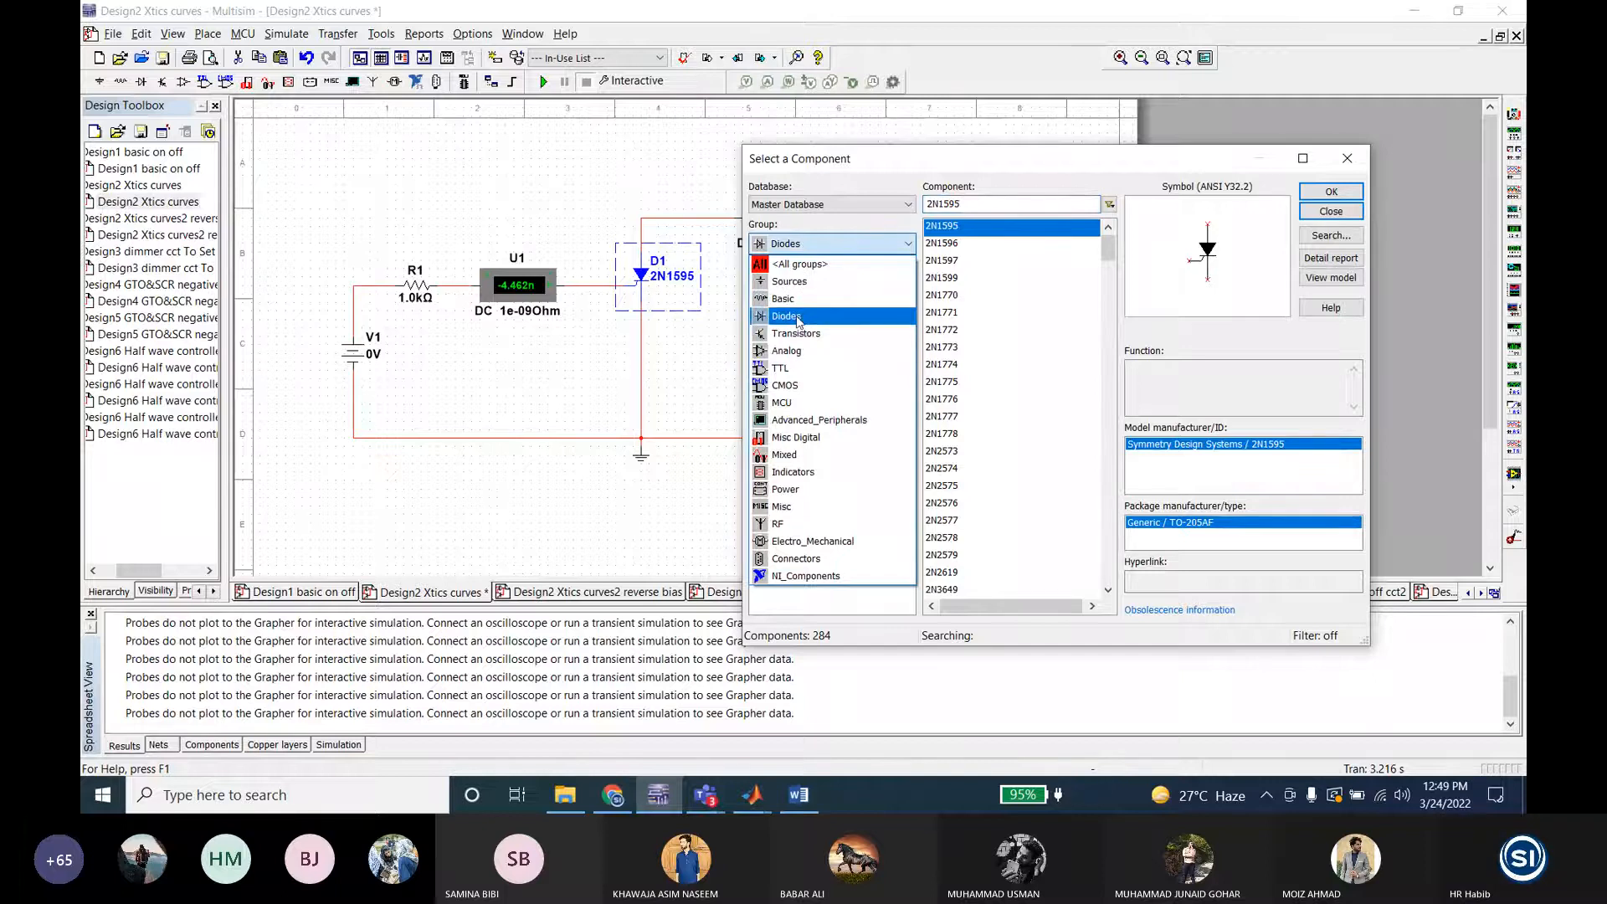
pyautogui.click(797, 321)
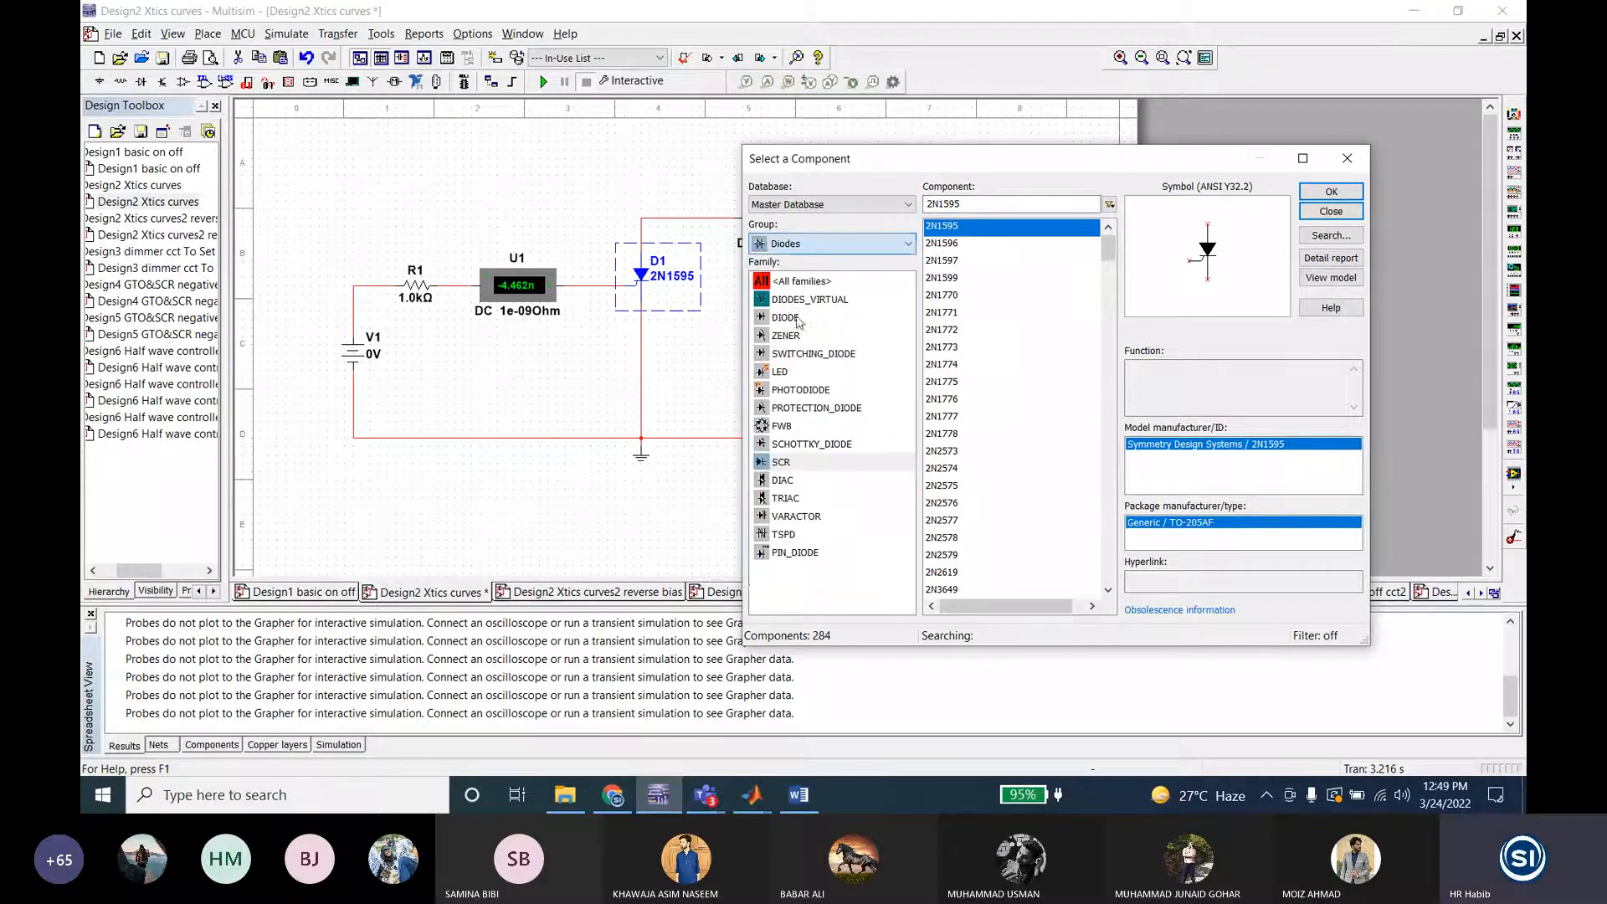
pyautogui.write('scr')
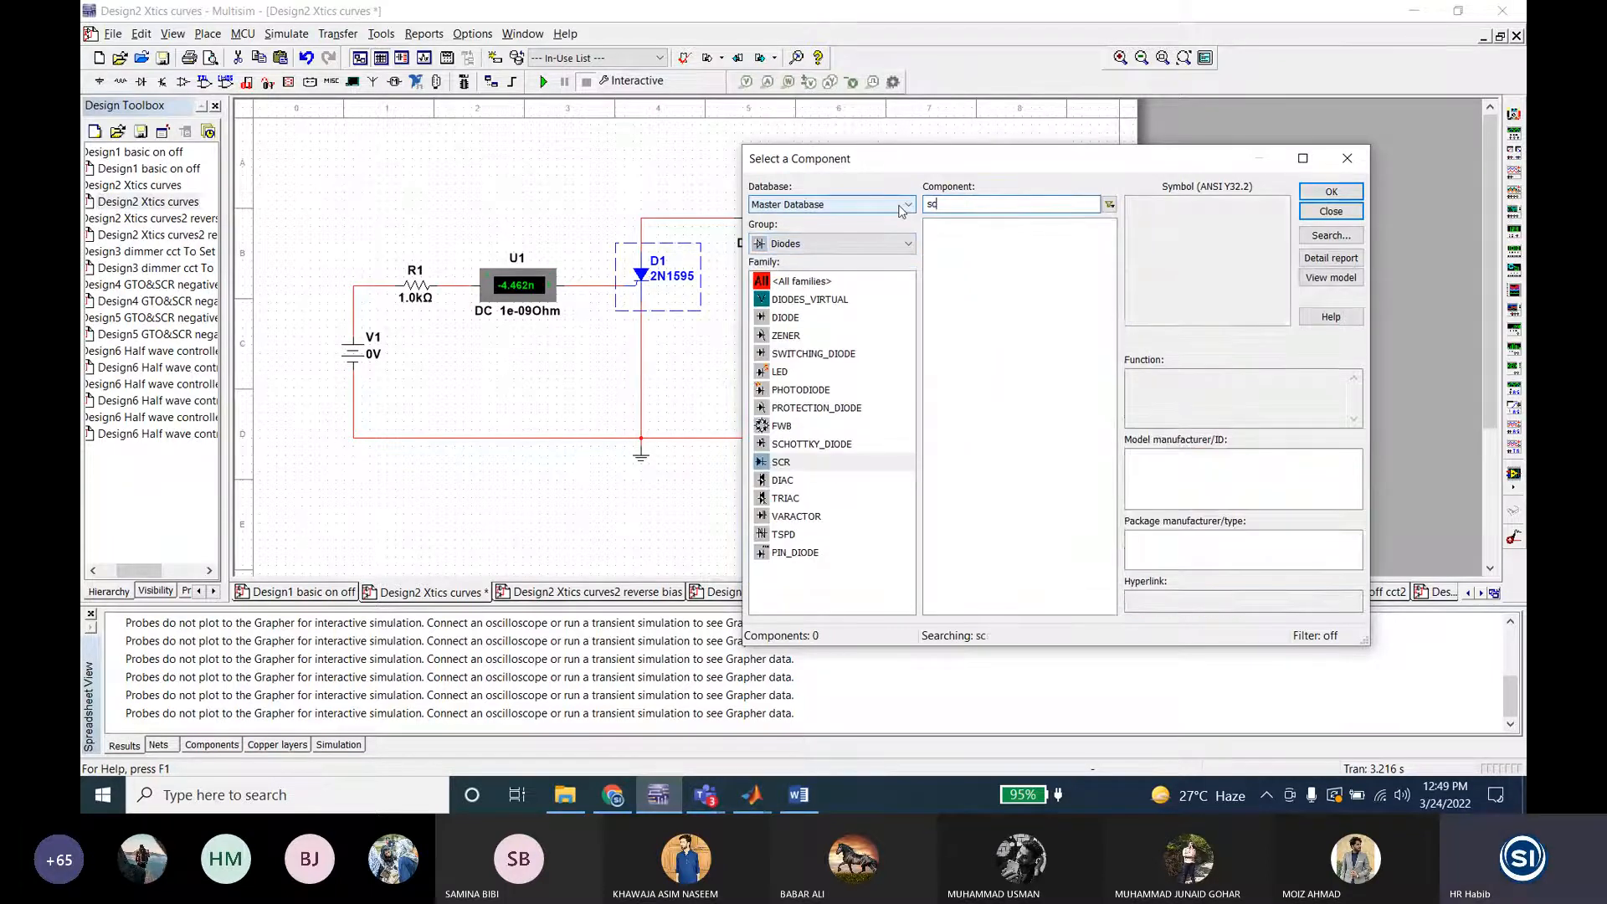
# Step: Browse the Transistors and Sources groups, search all groups for "scr", and close the component browser without replacing D1
pyautogui.click(808, 243)
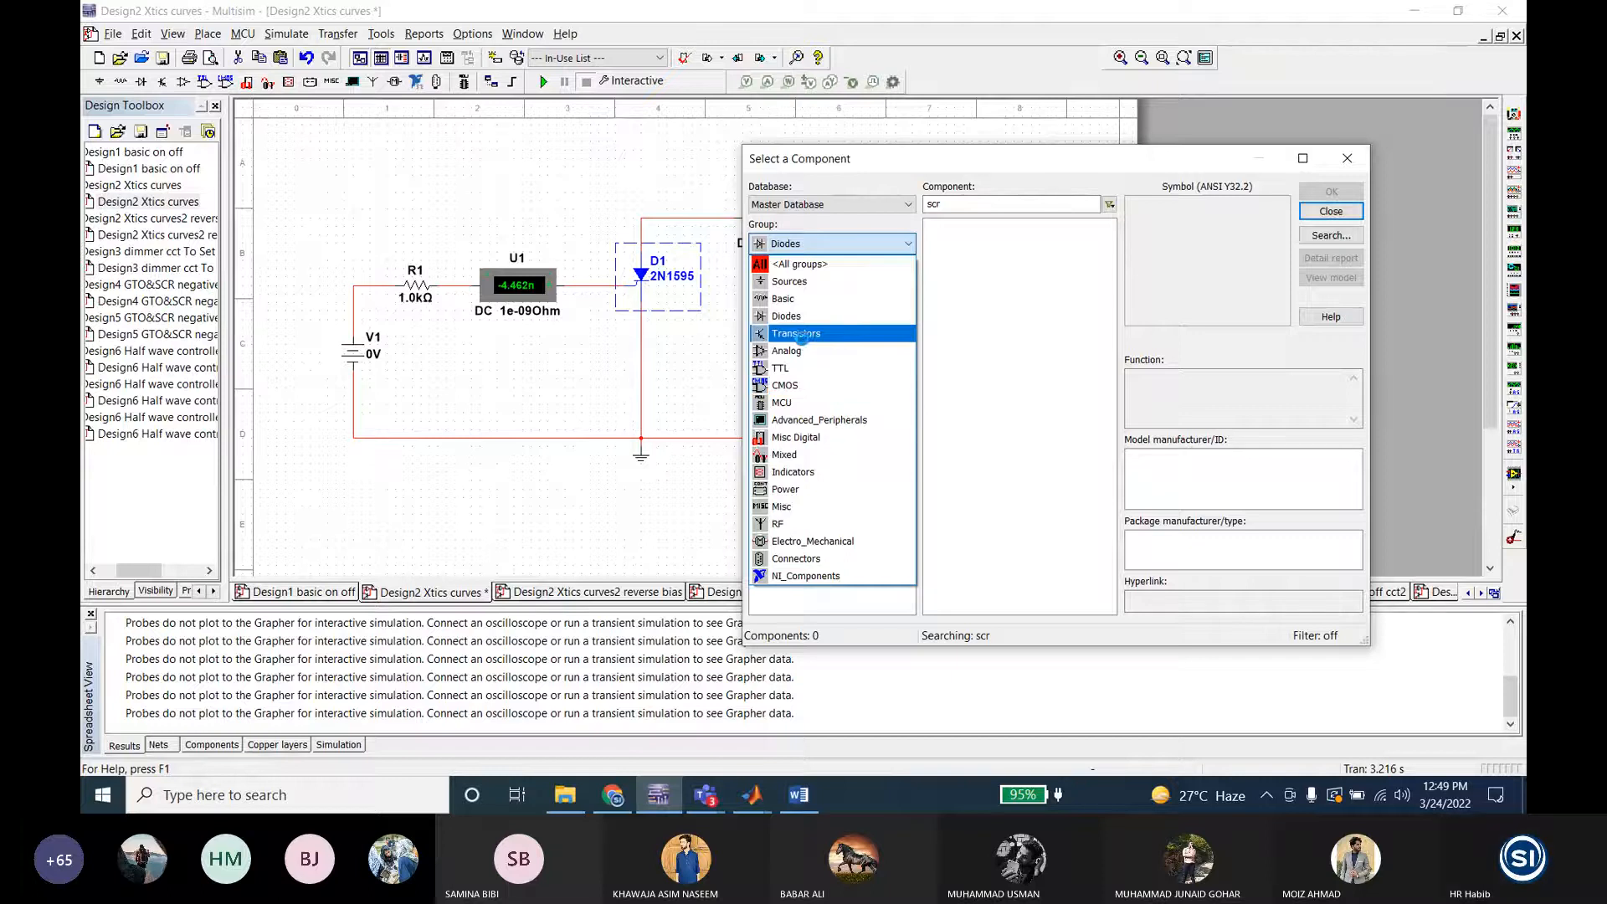
pyautogui.click(800, 335)
pyautogui.click(813, 248)
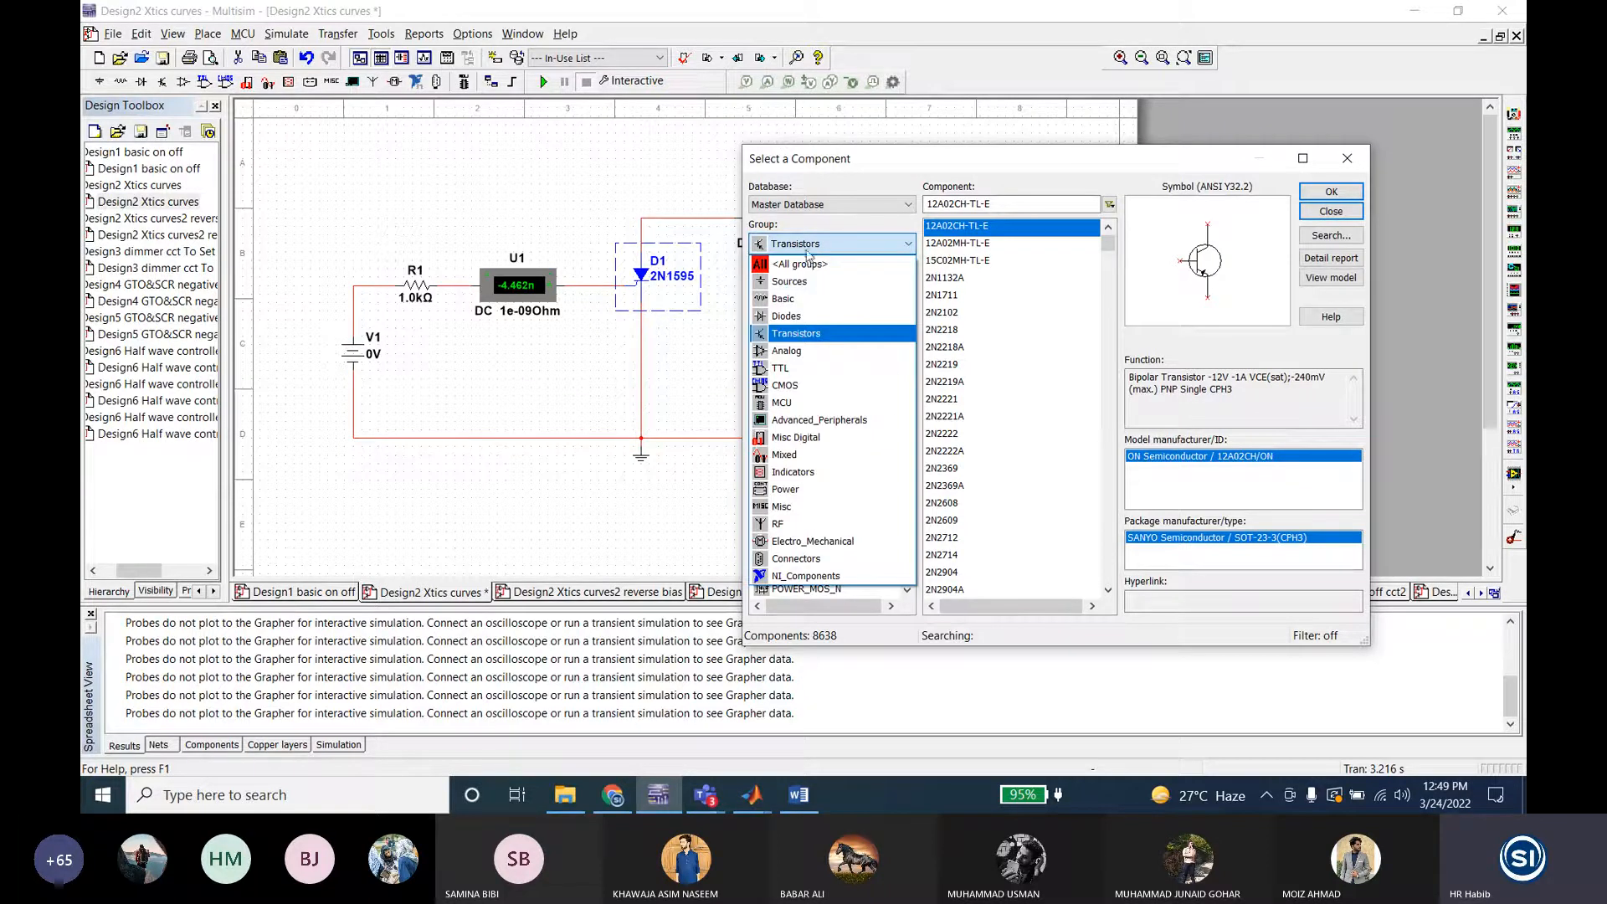
pyautogui.click(811, 282)
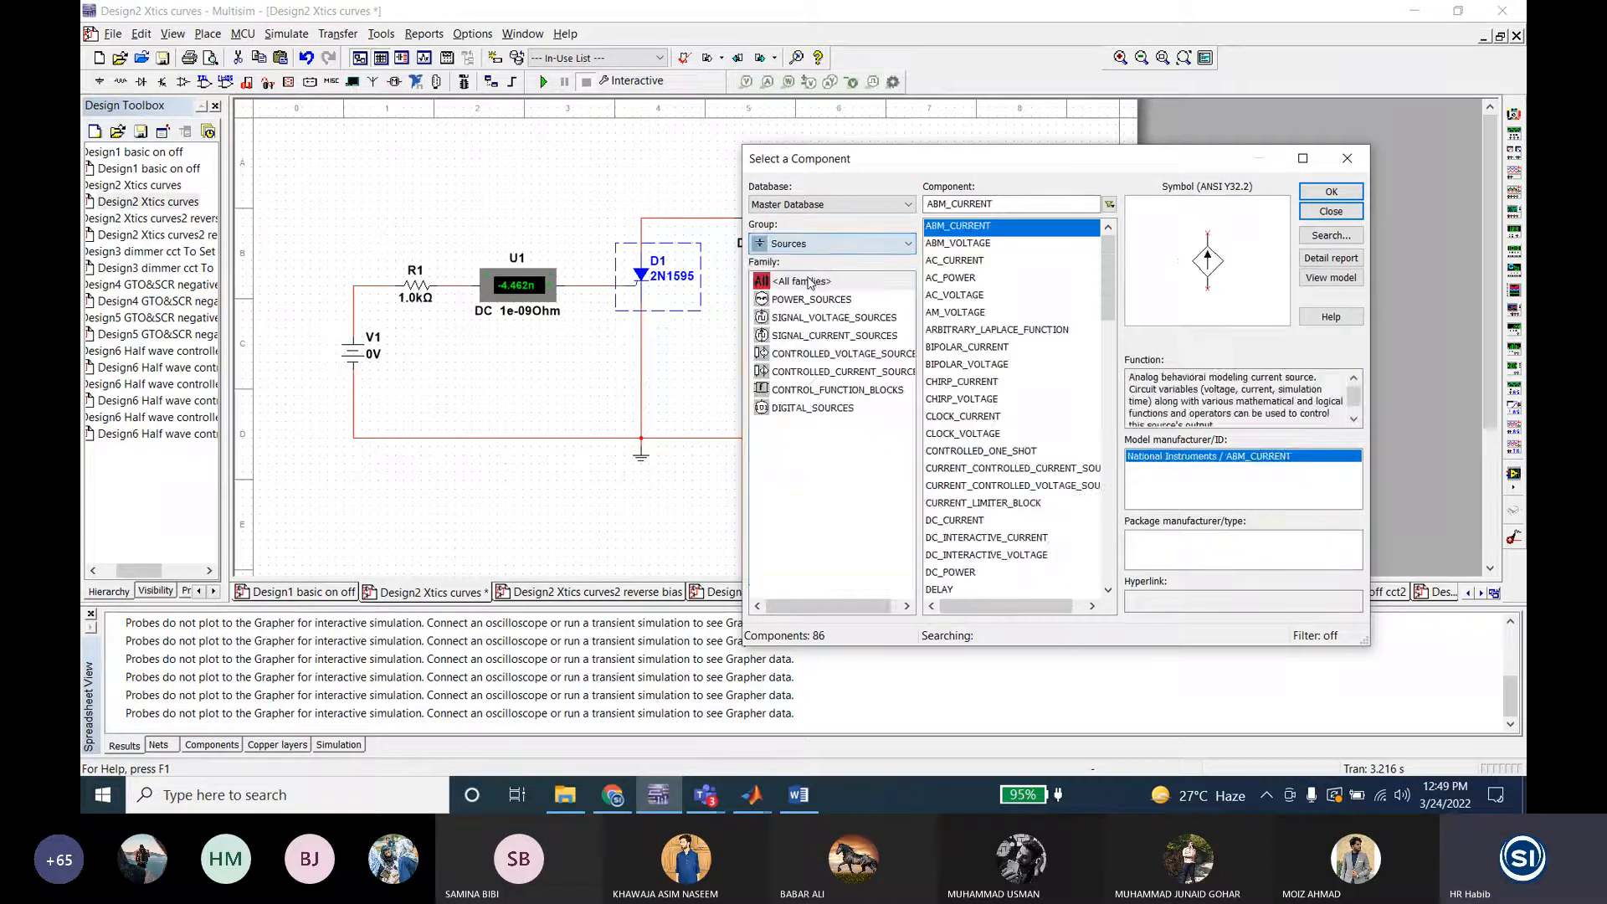
pyautogui.click(809, 248)
pyautogui.click(809, 263)
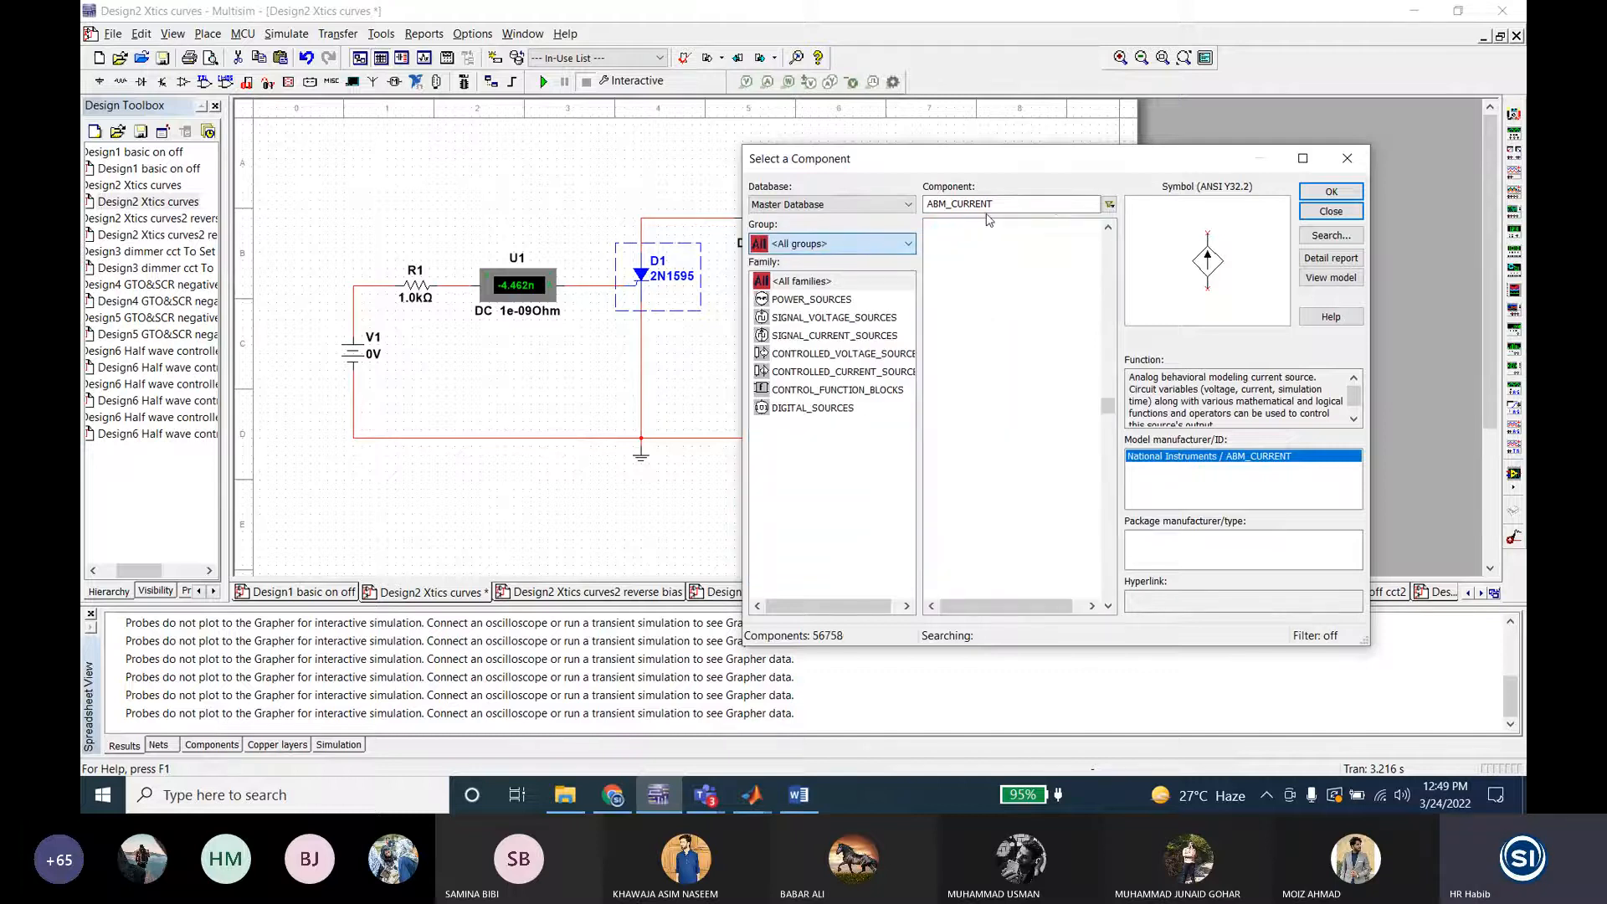
pyautogui.write('scr')
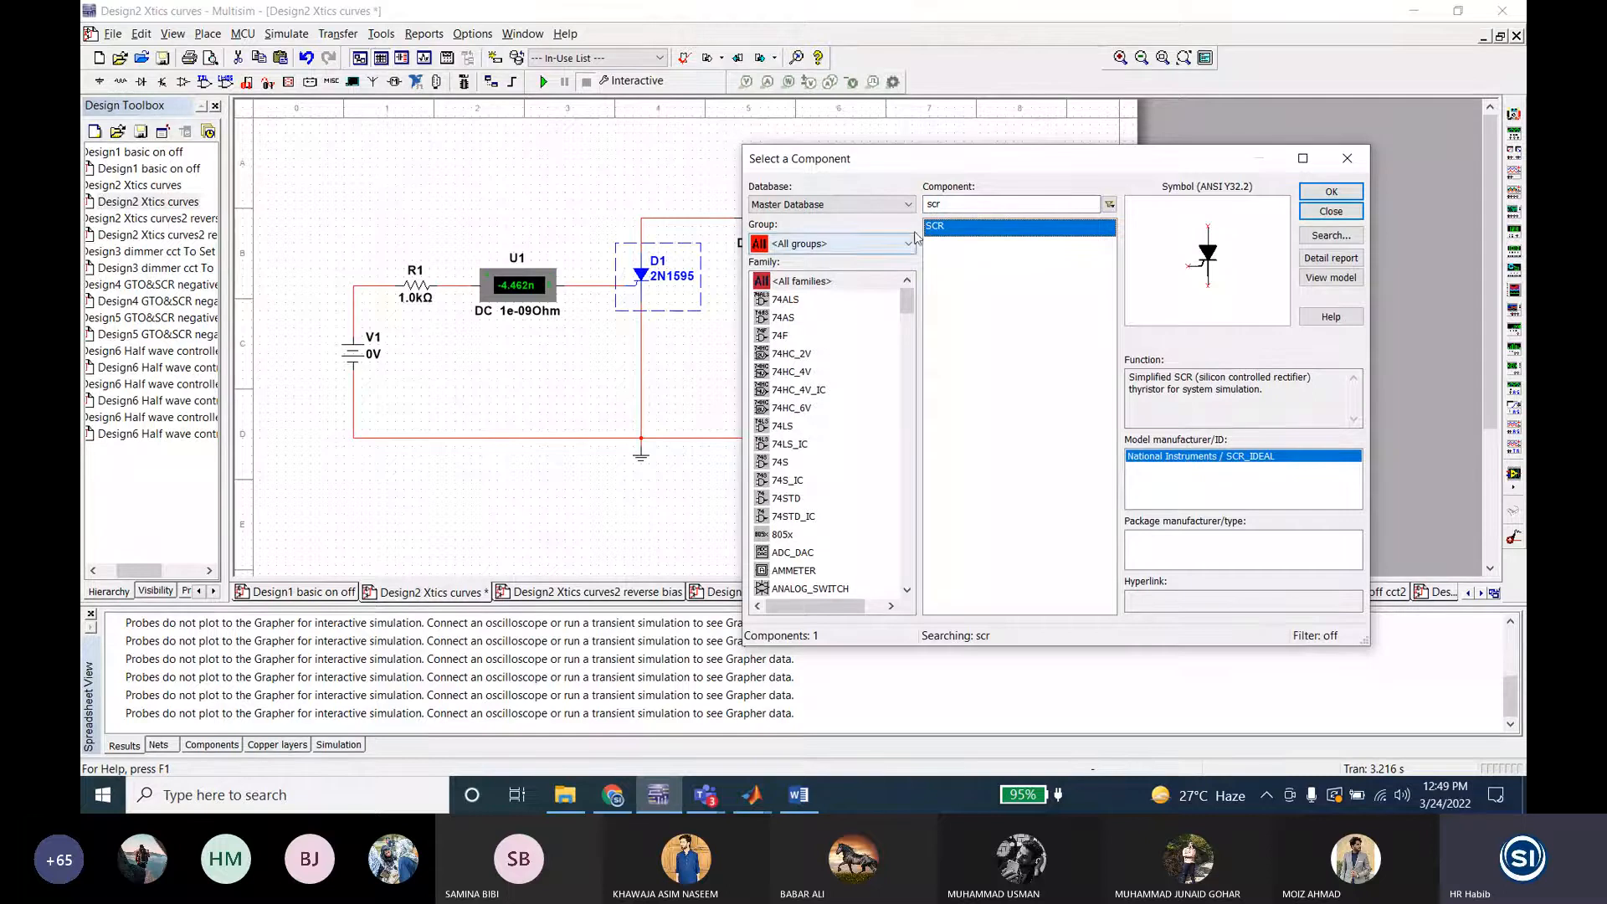
pyautogui.doubleClick(965, 228)
pyautogui.doubleClick(926, 202)
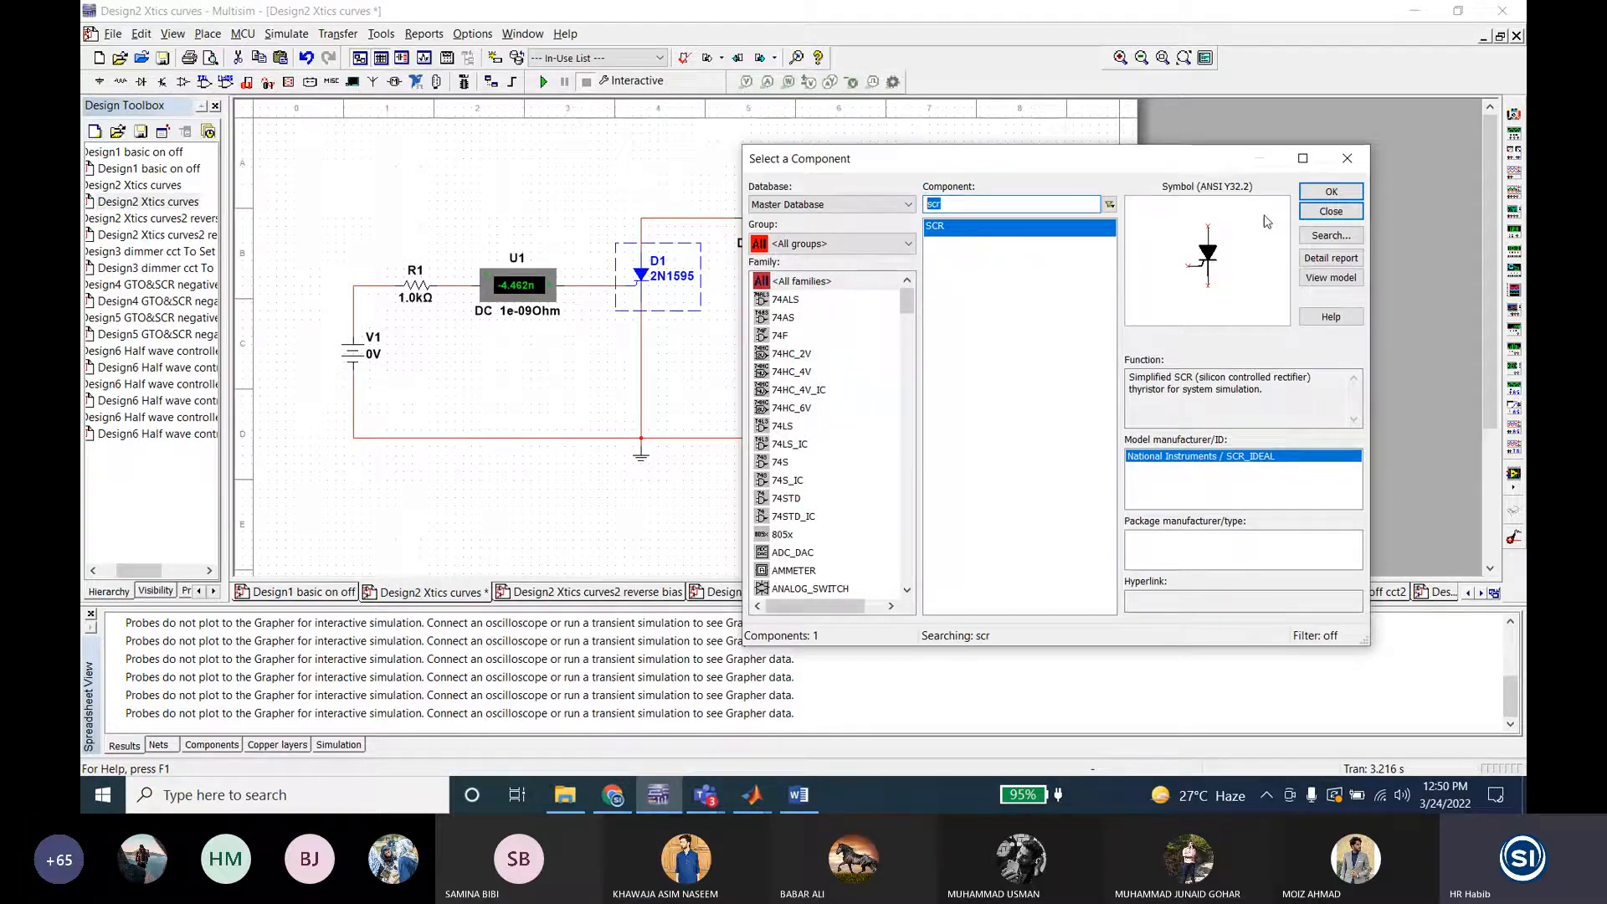
pyautogui.click(1347, 158)
# Step: Recheck the part value and package of SCR D1 and close its properties without changes
pyautogui.doubleClick(629, 301)
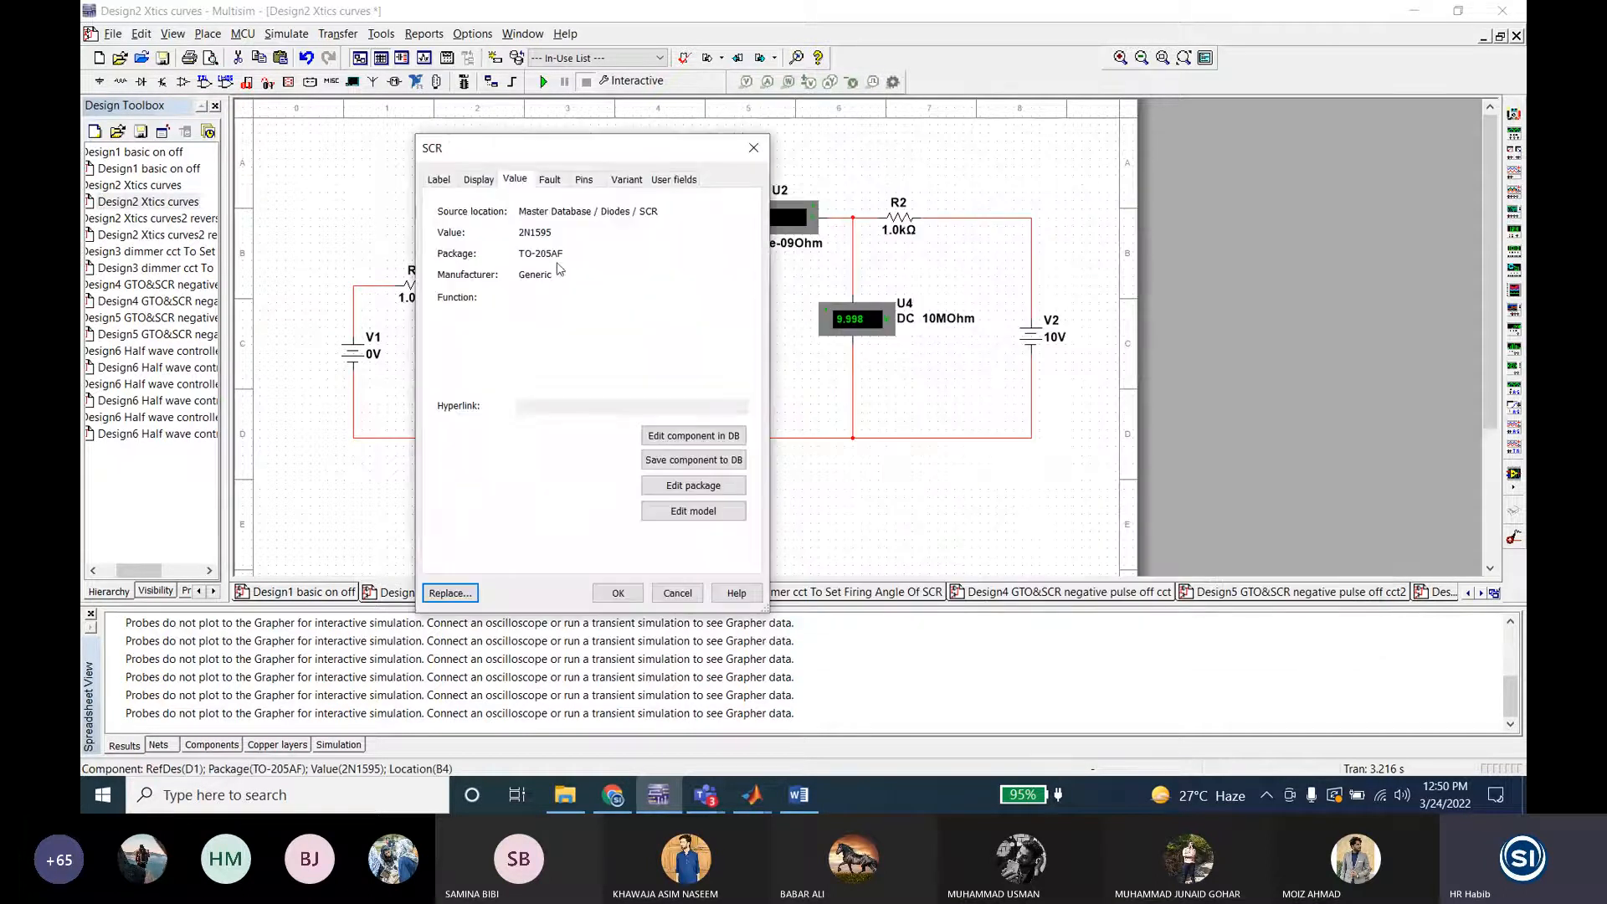
pyautogui.click(675, 593)
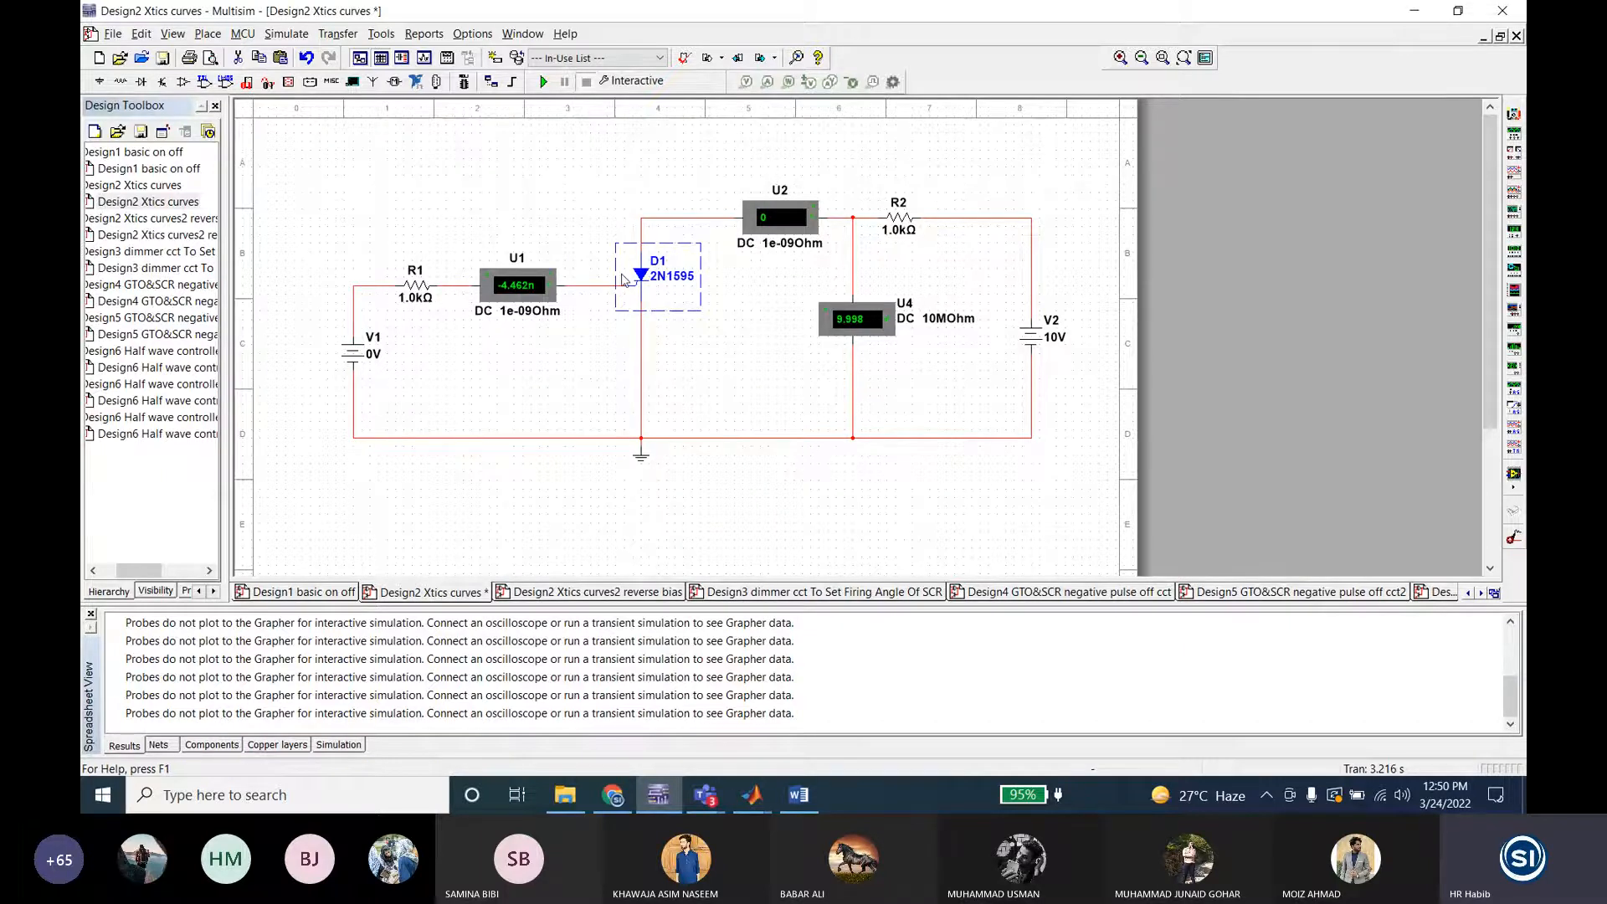
pyautogui.click(706, 333)
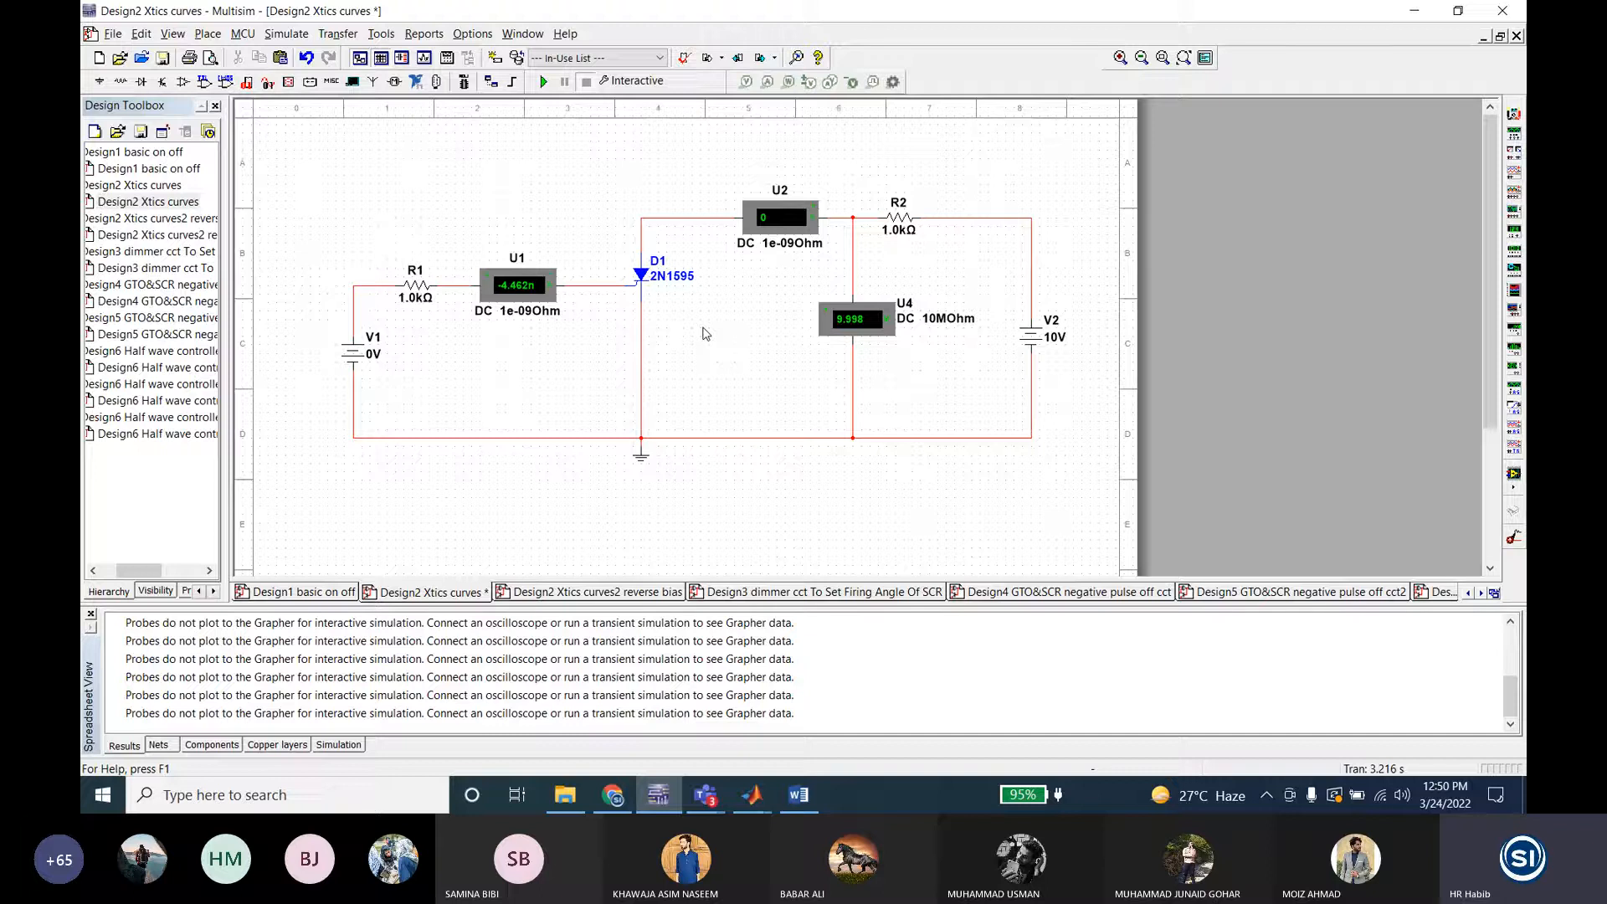
pyautogui.click(645, 279)
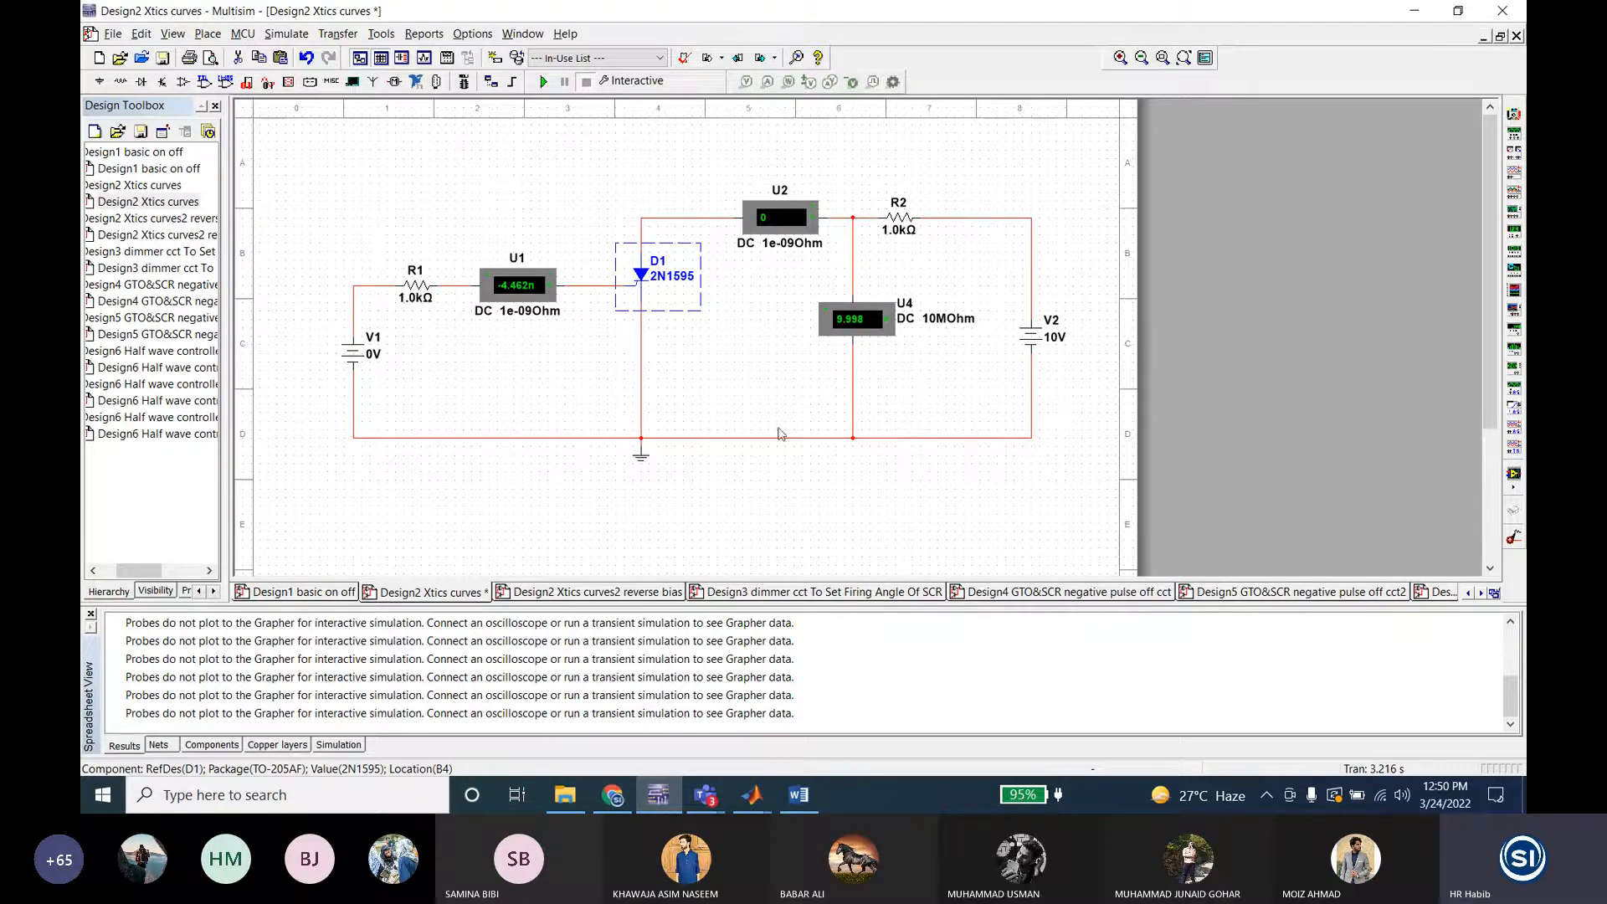
# Step: Review the SCR Characteristics table in the Word notes, then return to Multisim and run the simulation
pyautogui.click(798, 796)
pyautogui.scroll(-6, 950, 507)
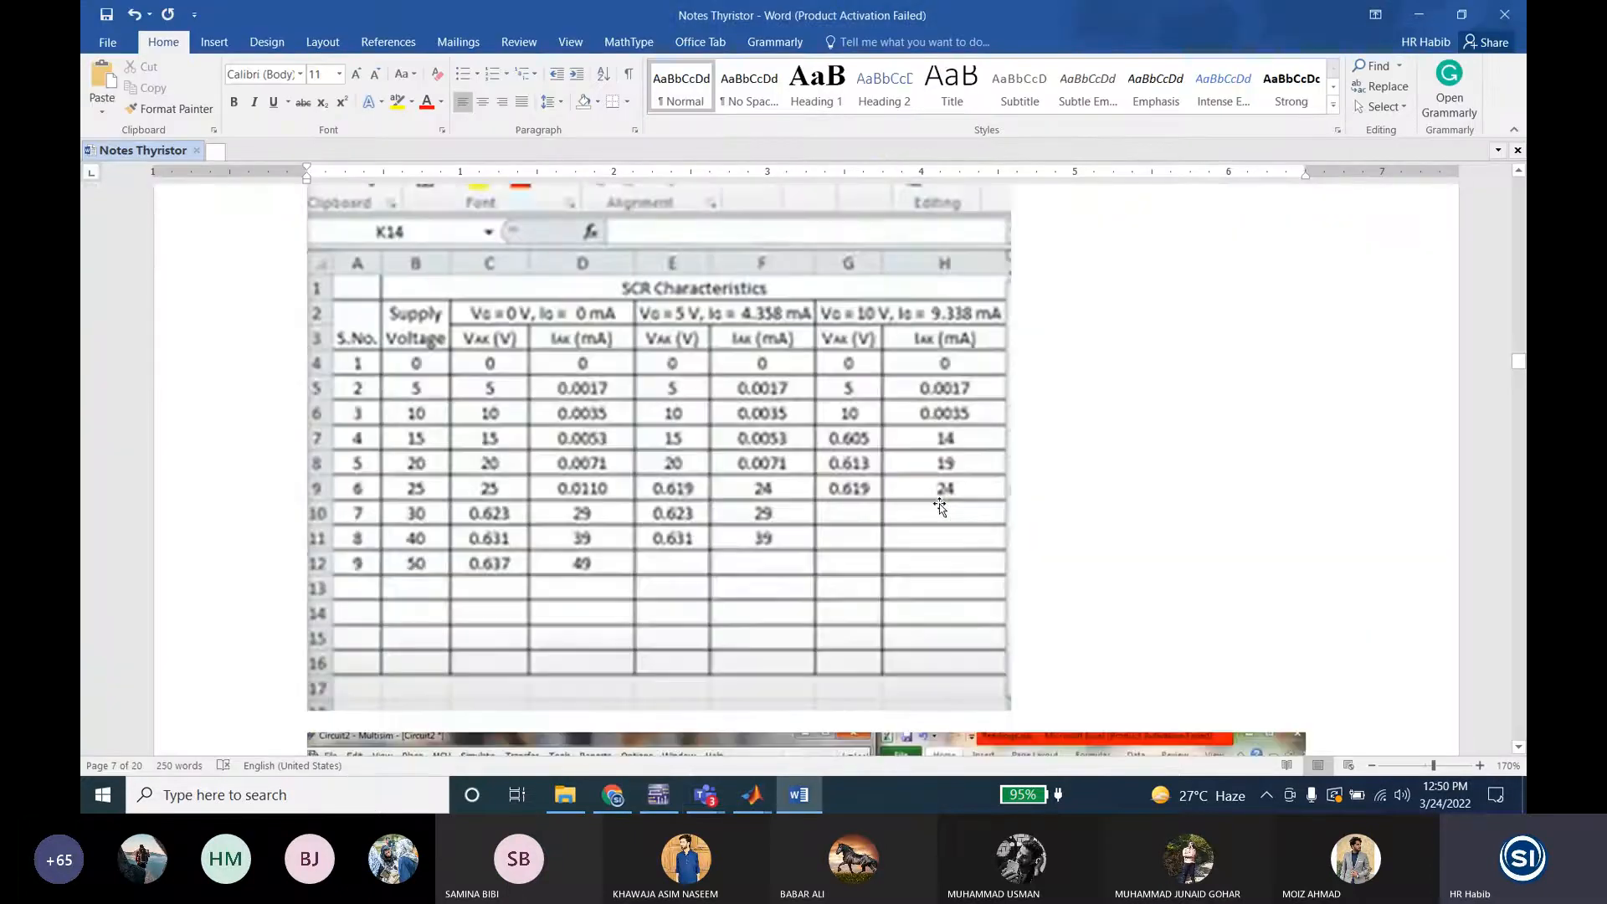
pyautogui.scroll(1, 817, 532)
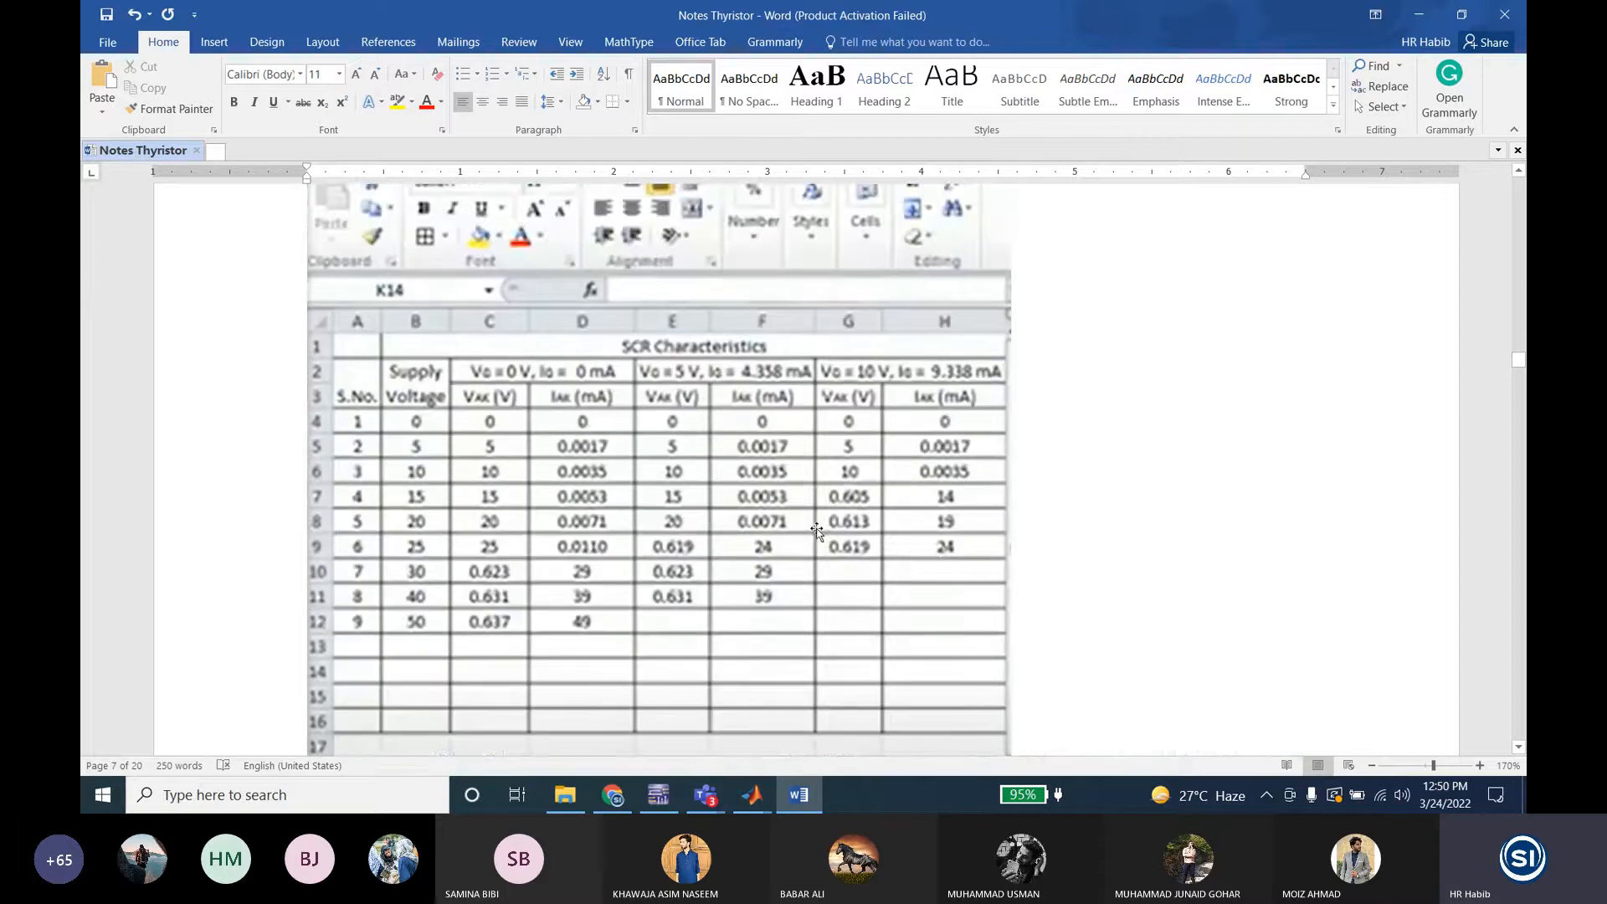
pyautogui.moveTo(664, 799)
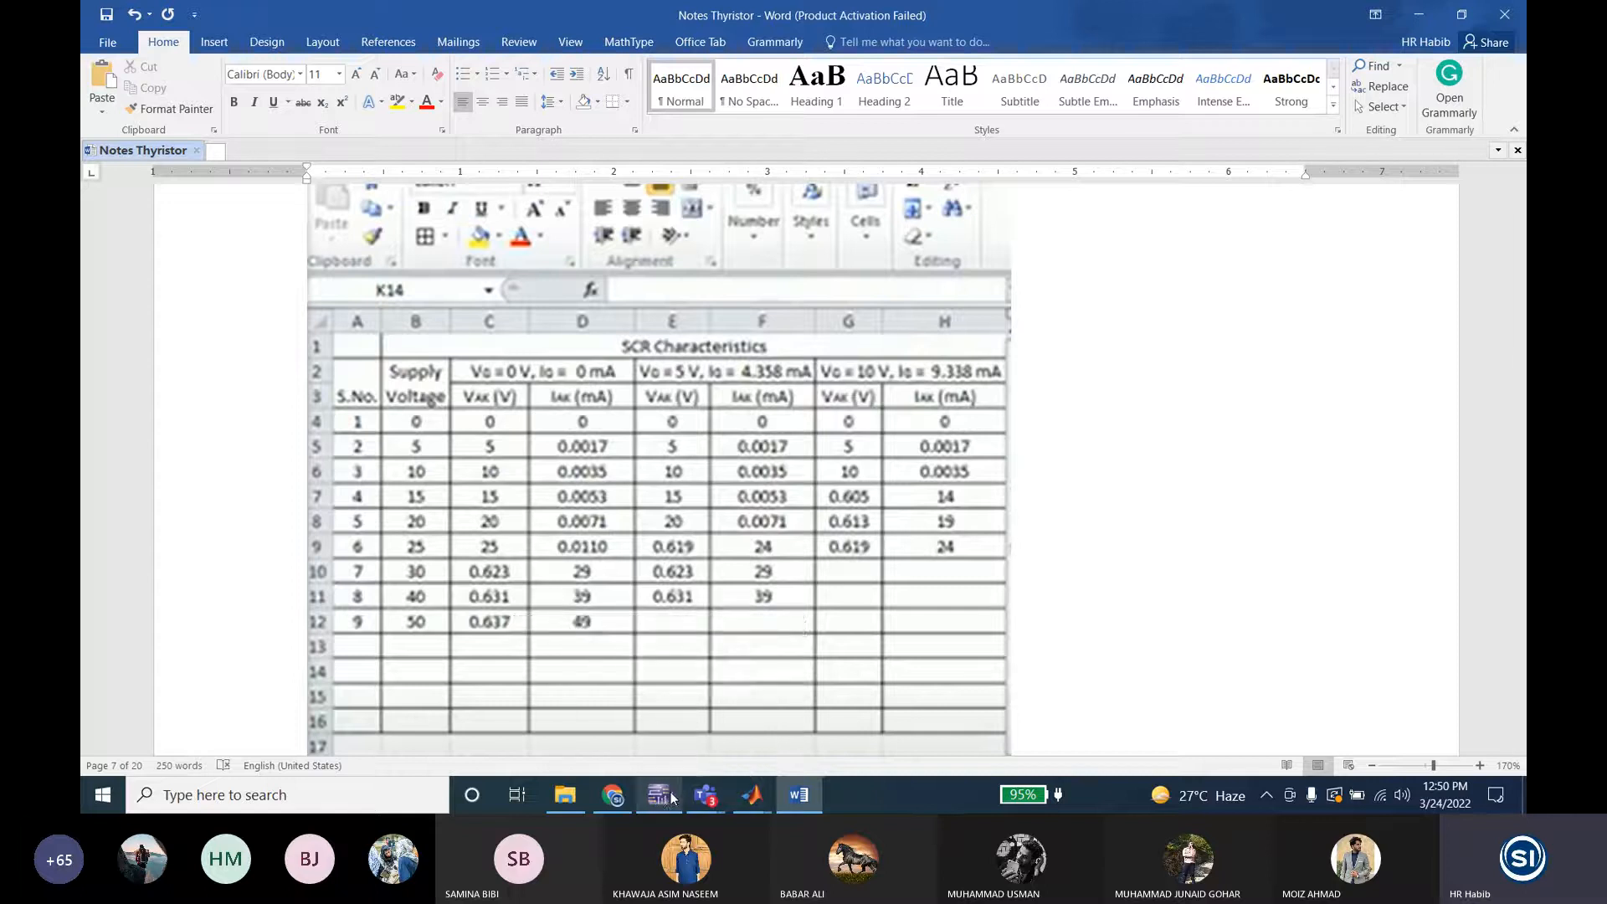
pyautogui.click(661, 796)
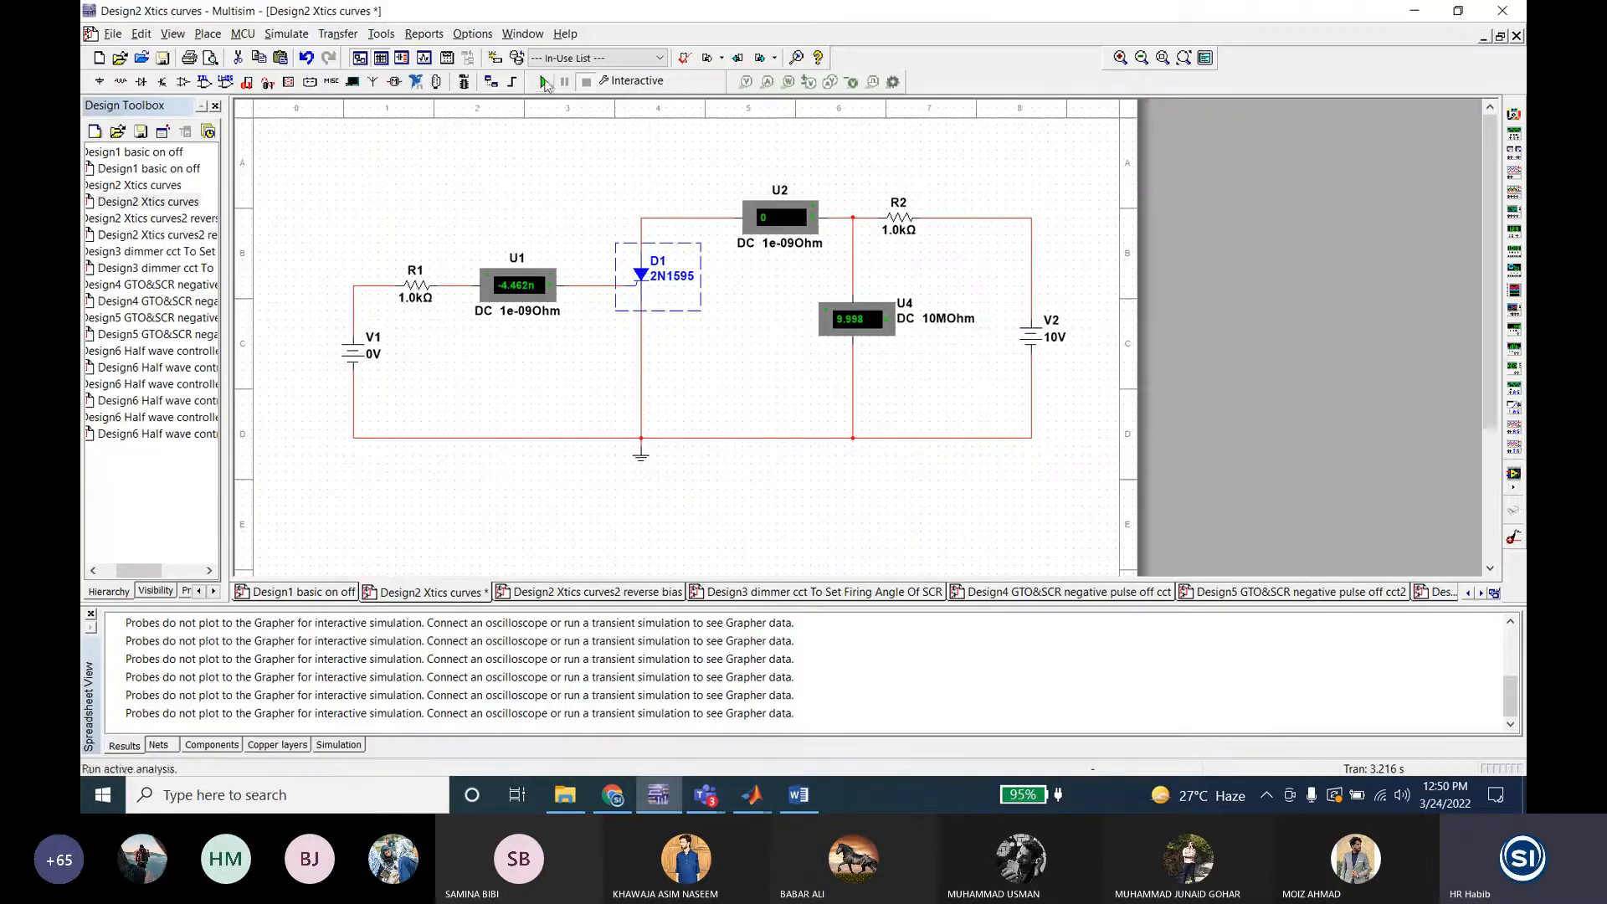
pyautogui.click(545, 82)
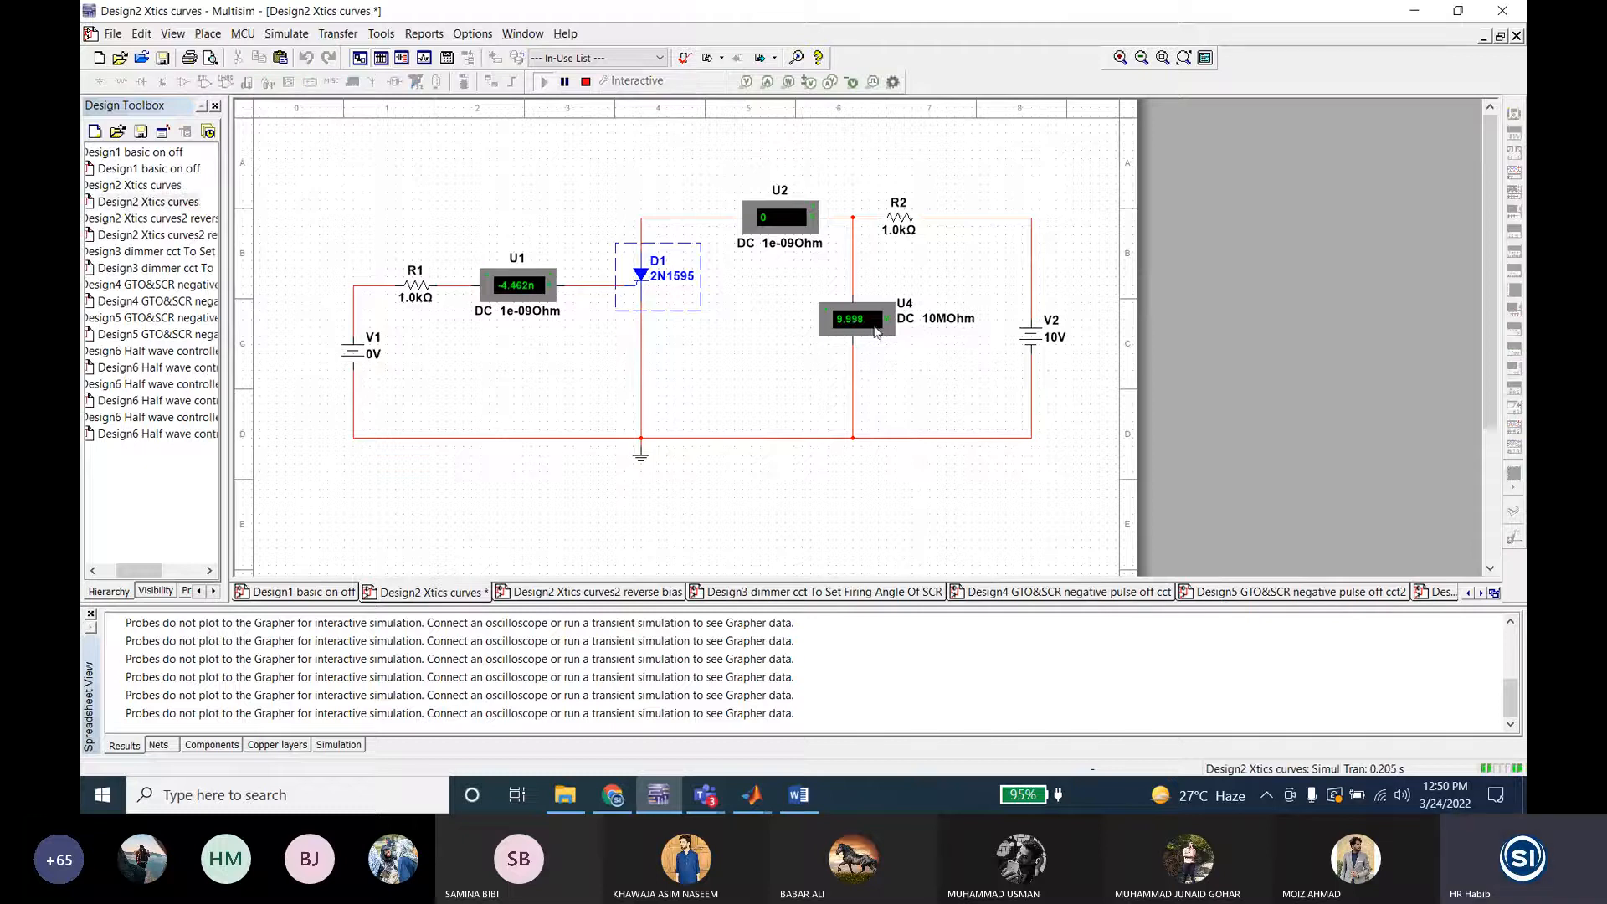
# Step: Set supply source V2 to 25 V, rerun the simulation and compare meters U2 and U4 with the 25 V row in Word
pyautogui.doubleClick(1028, 335)
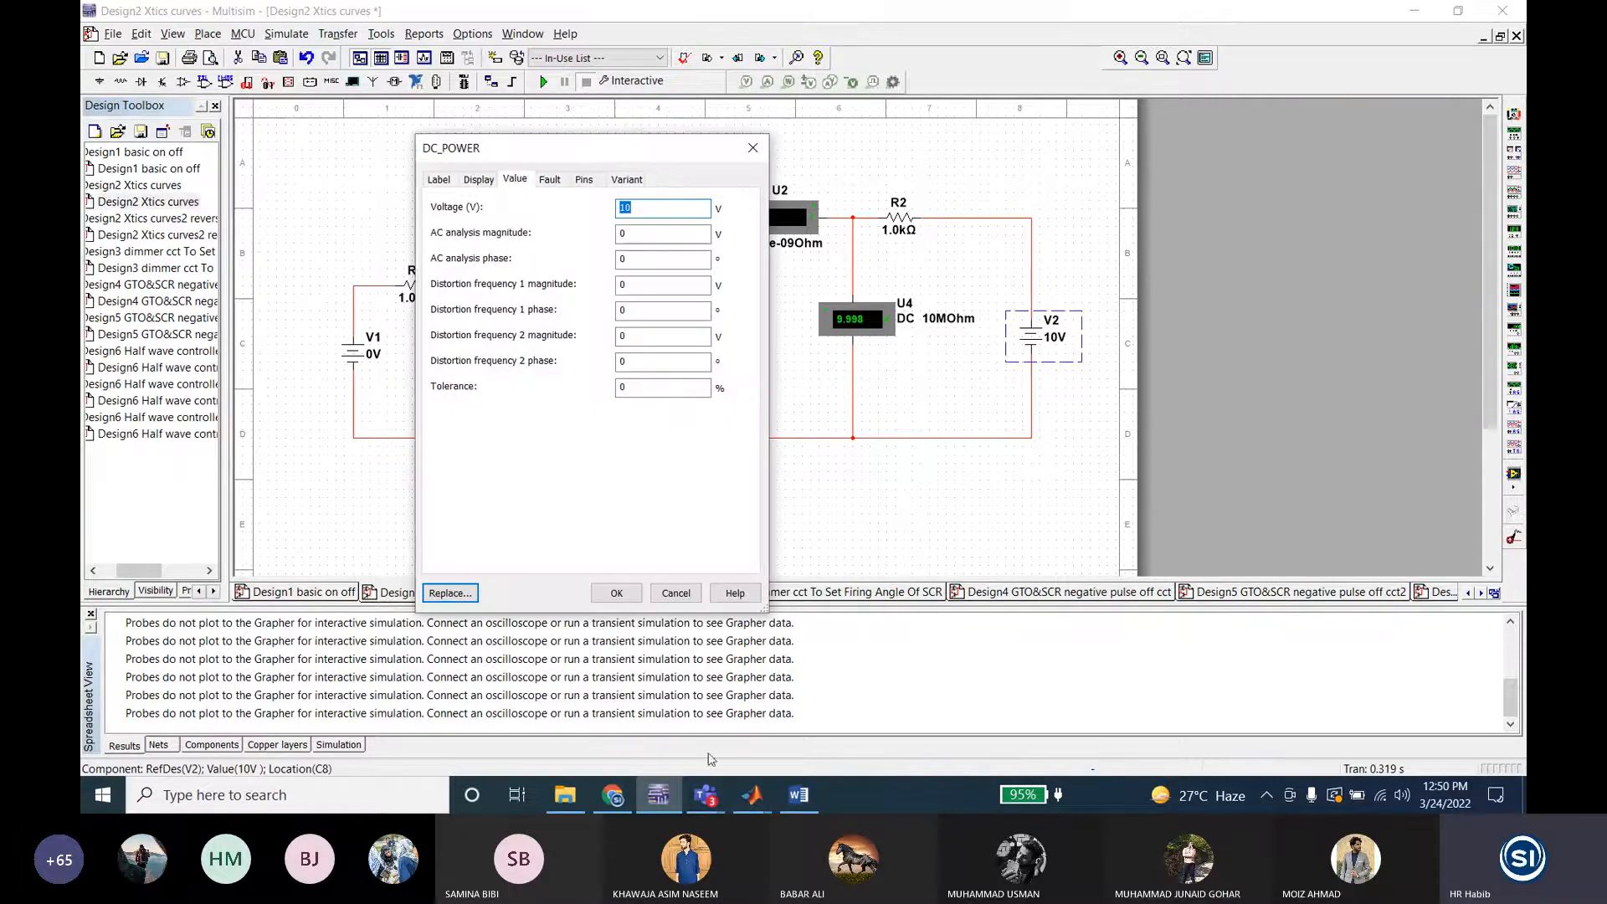
pyautogui.click(797, 794)
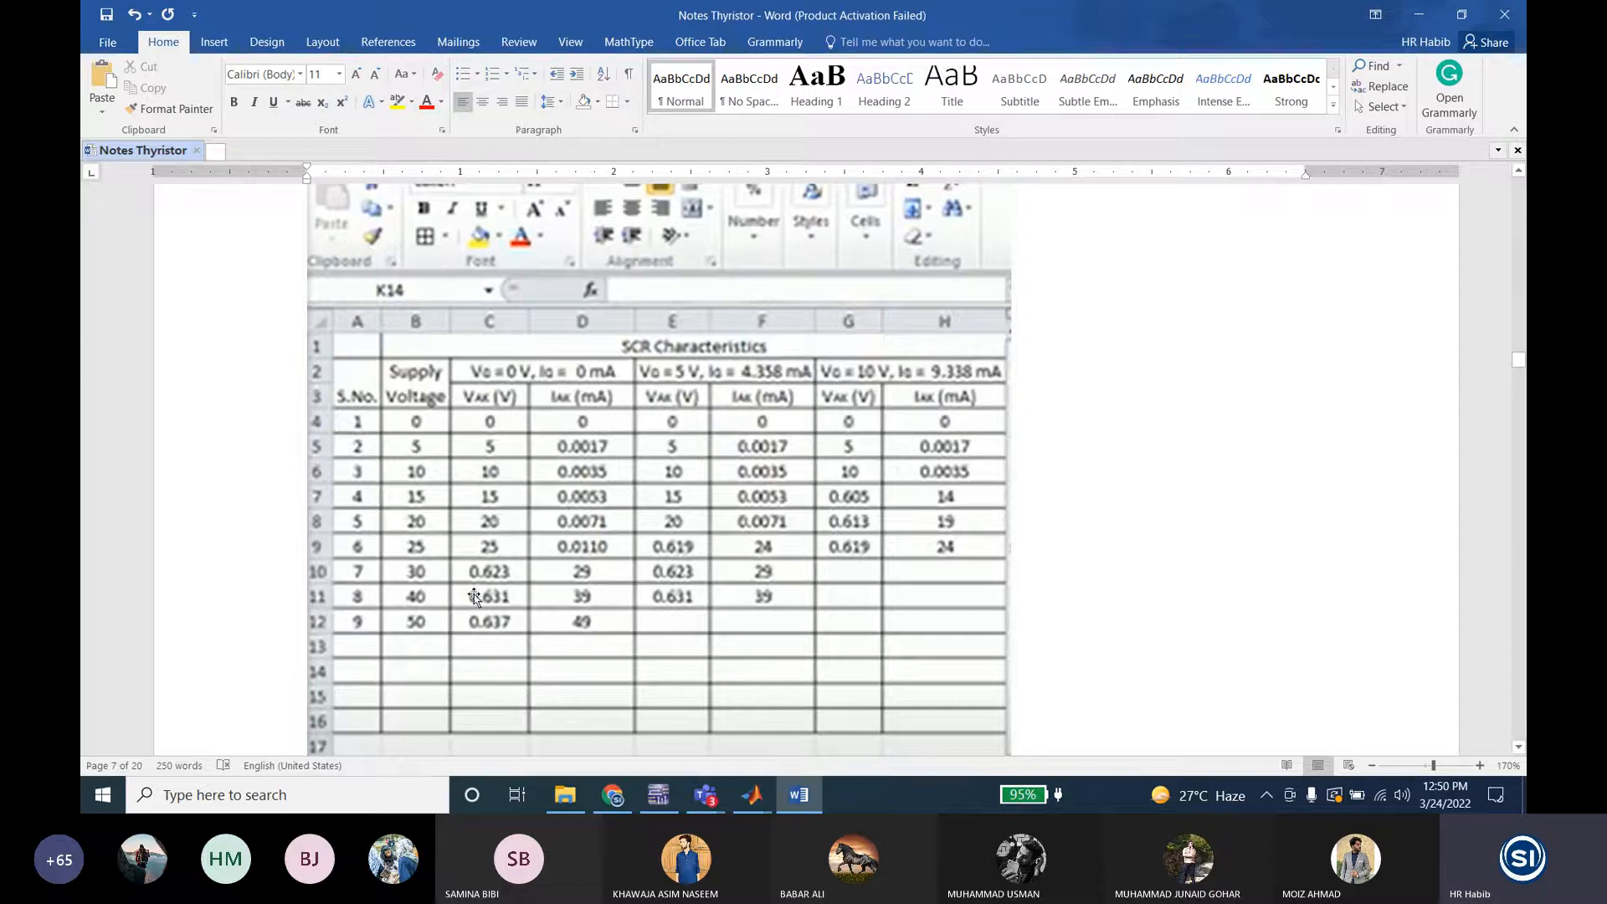
pyautogui.hotkey('alt', 'Tab')
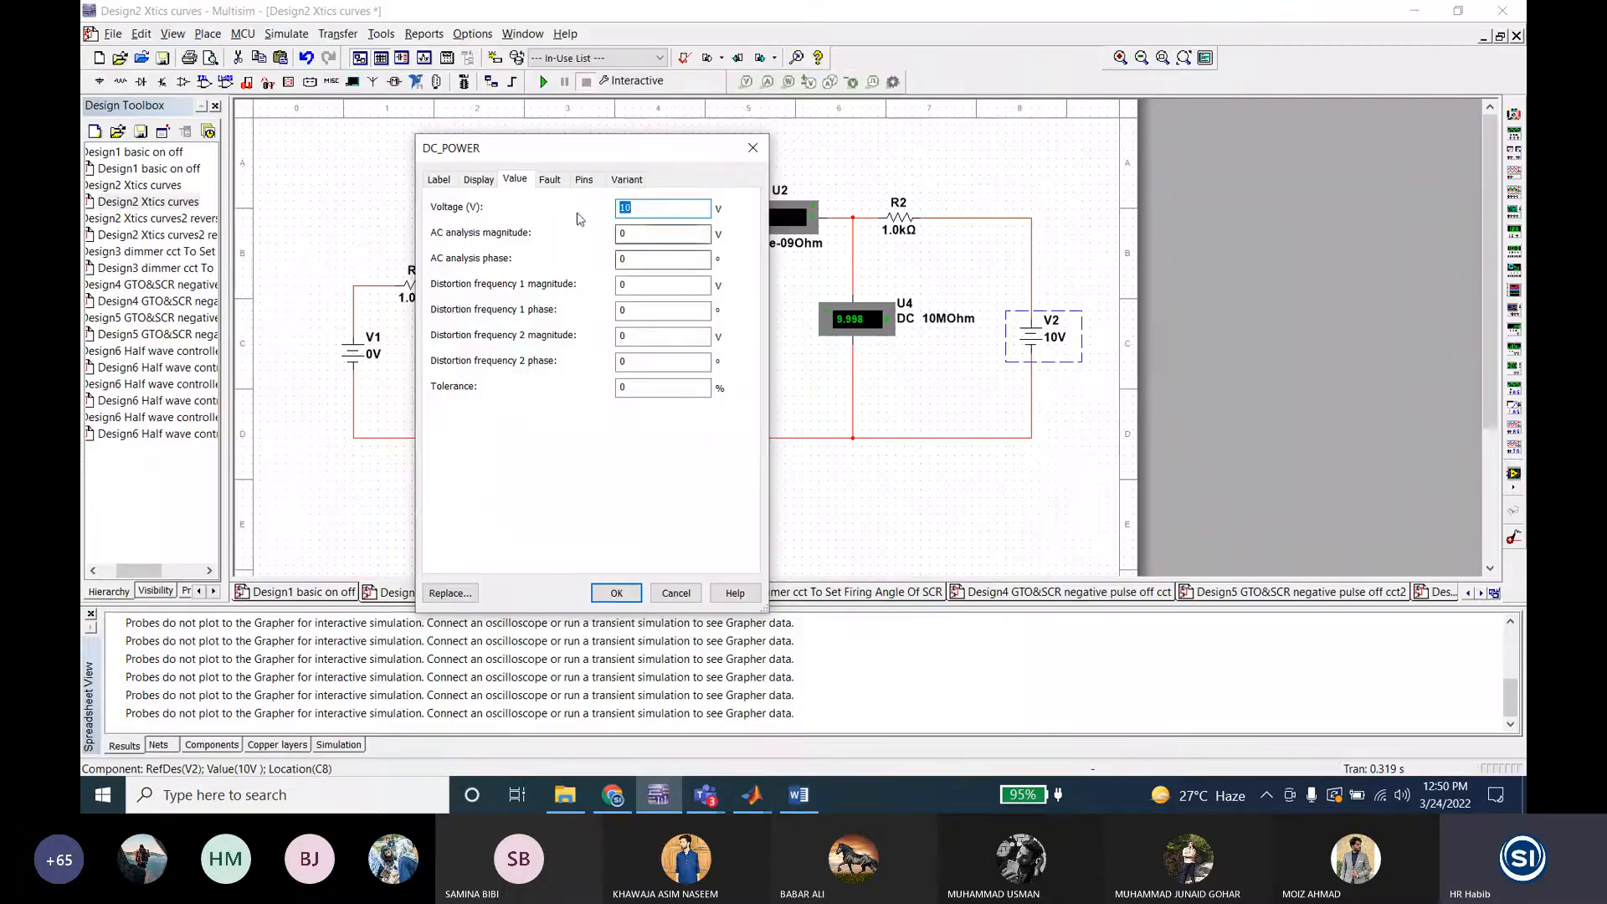
pyautogui.write('25')
pyautogui.press('Return')
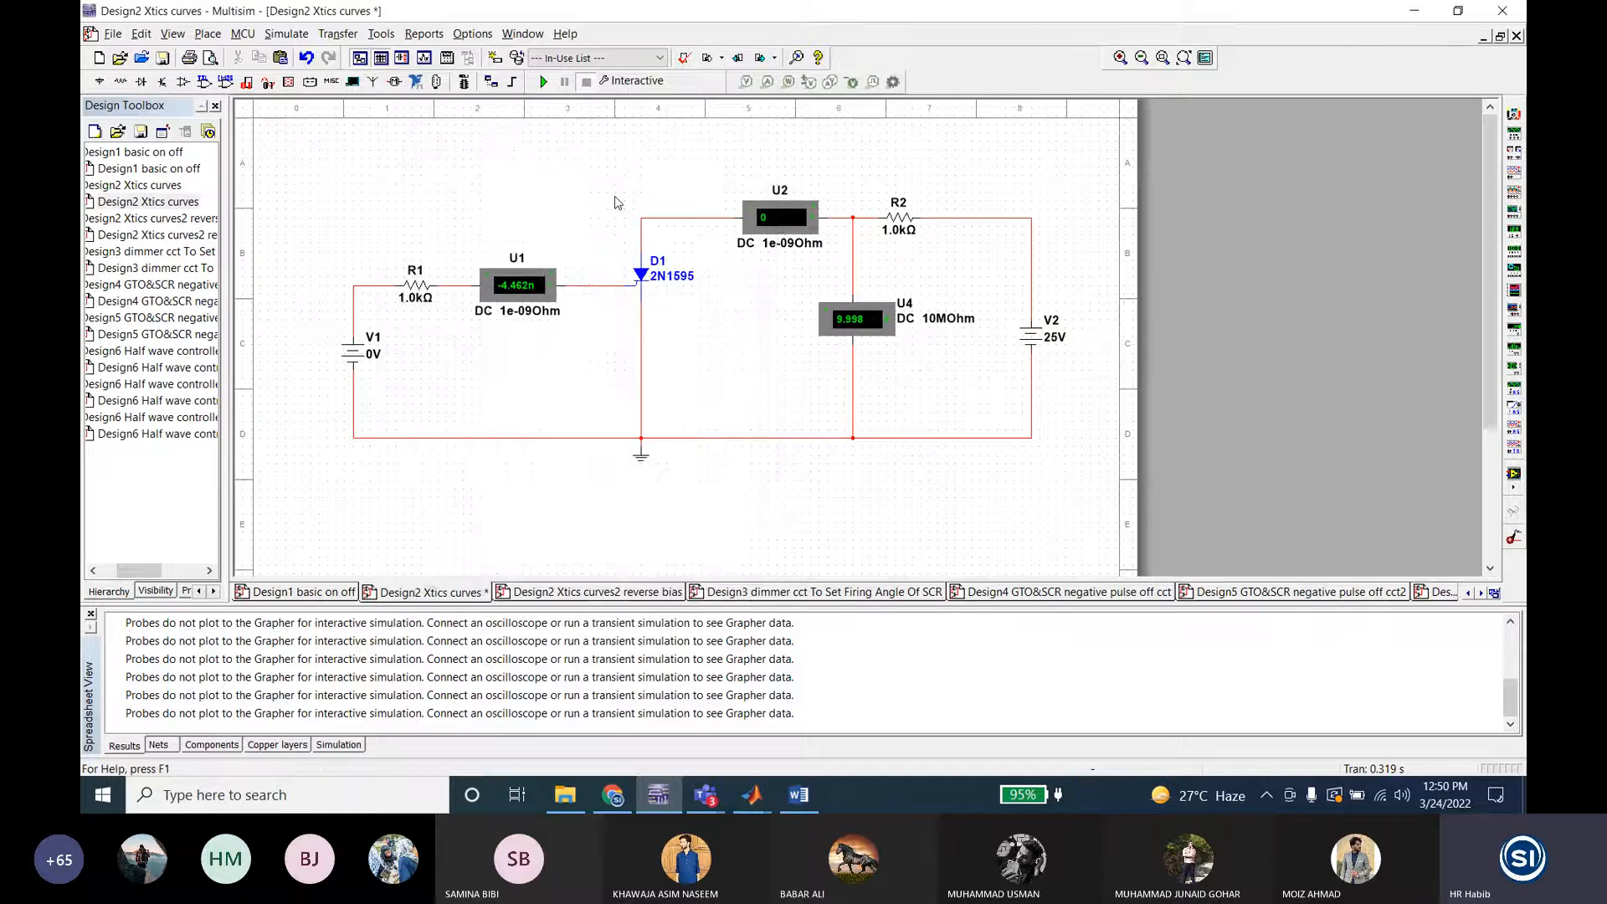
pyautogui.click(545, 81)
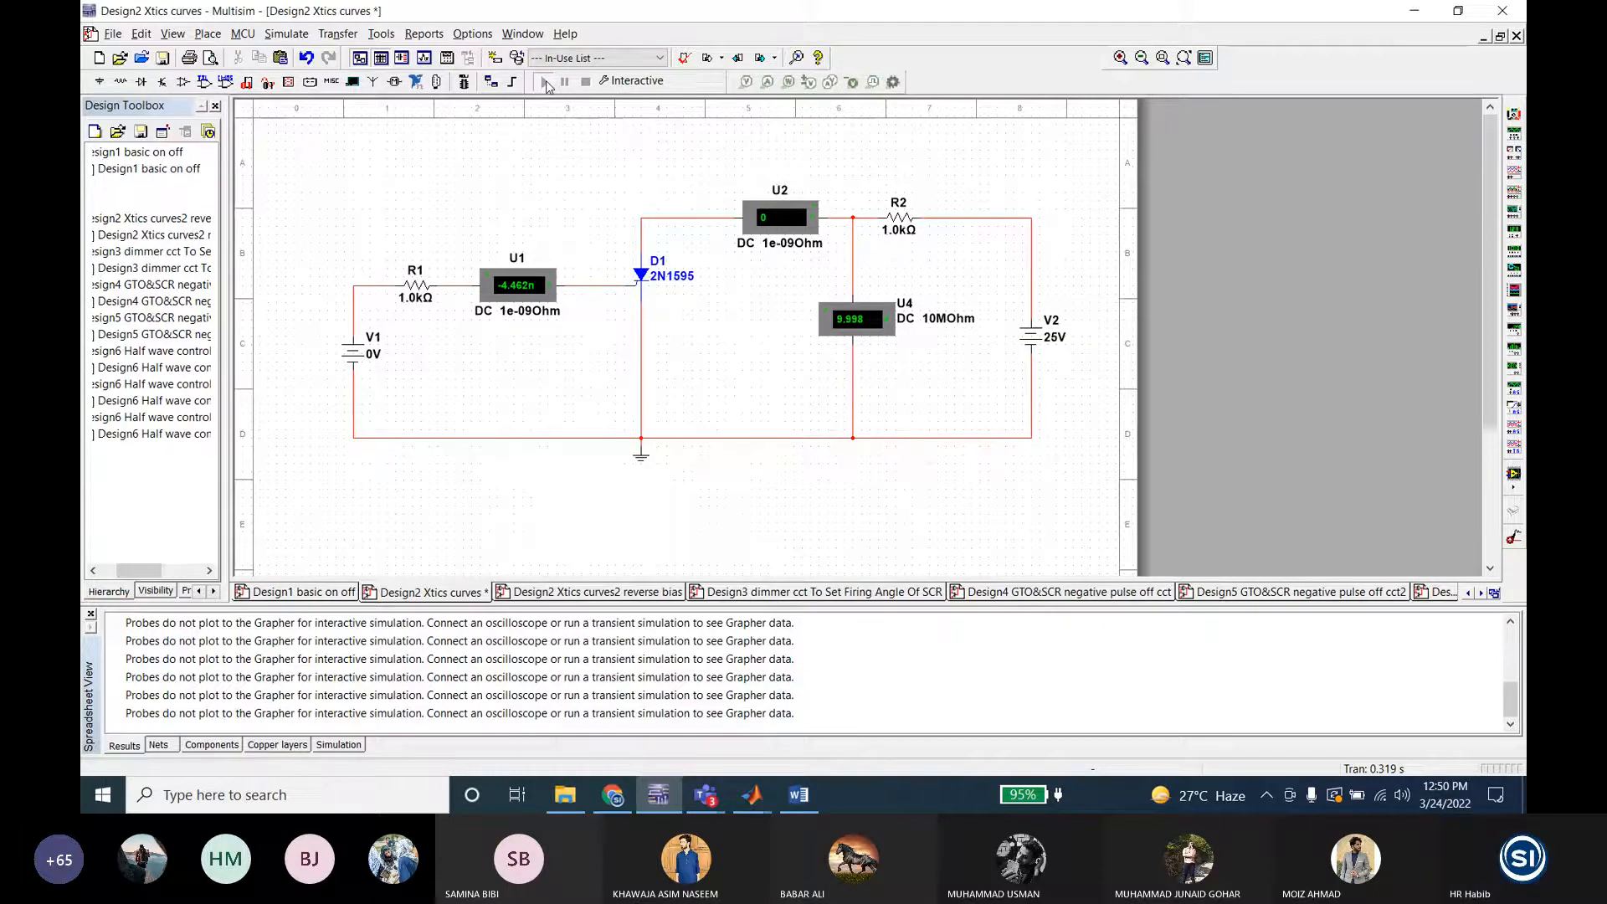
pyautogui.click(809, 802)
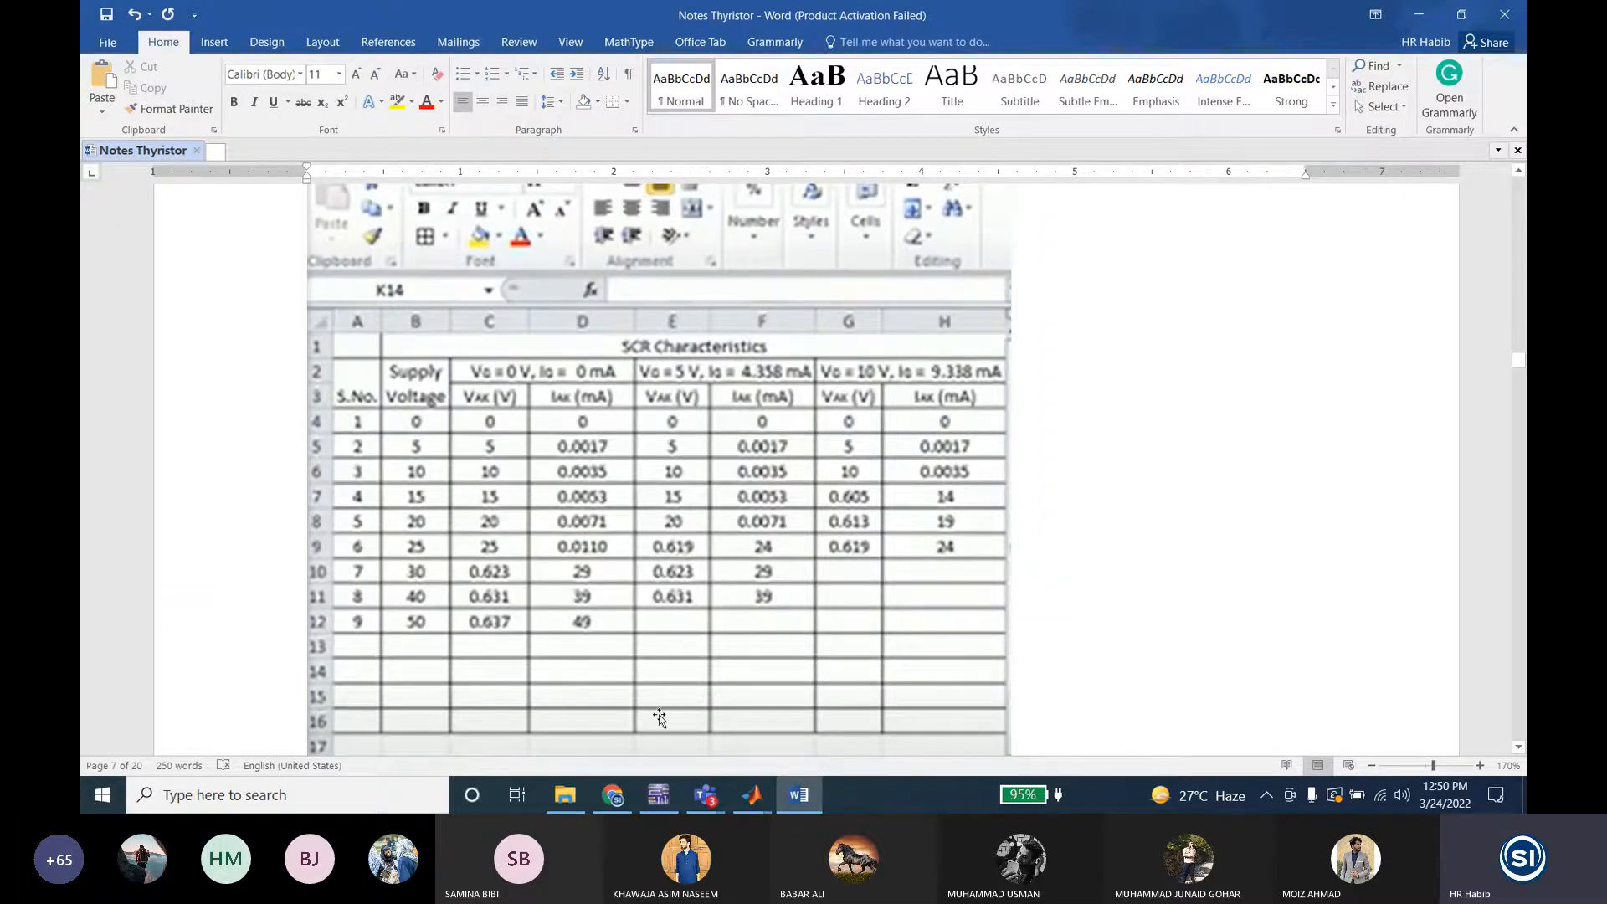
pyautogui.click(659, 795)
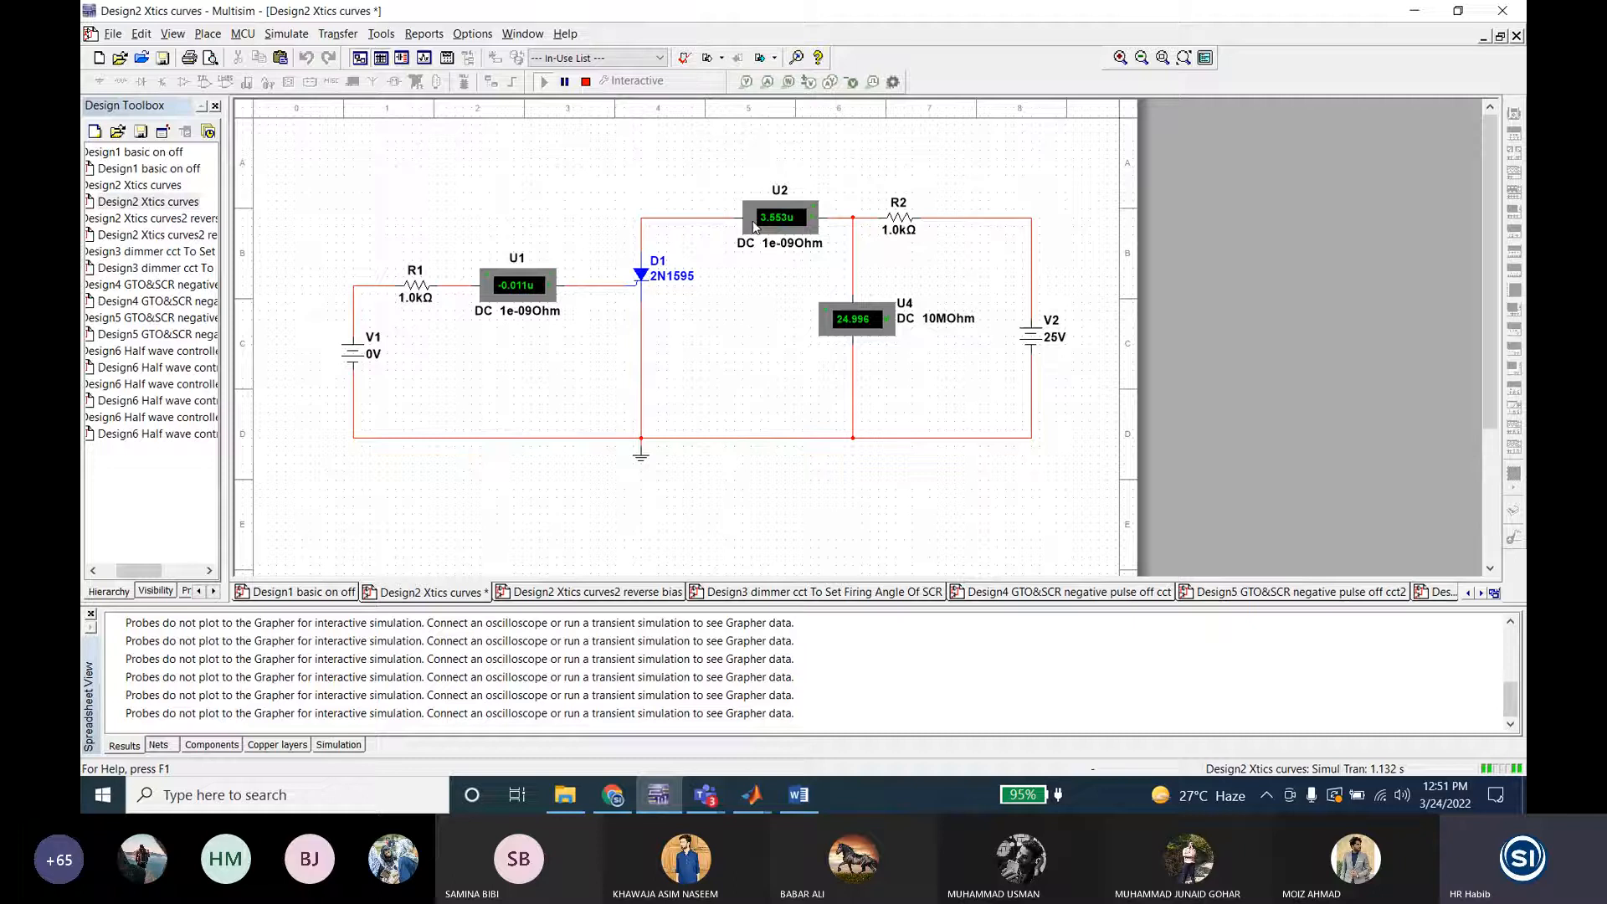
# Step: Set supply source V2 to 30 V, restart the simulation and compare meters U2 and U4 with the 30 V row in Word
pyautogui.click(585, 82)
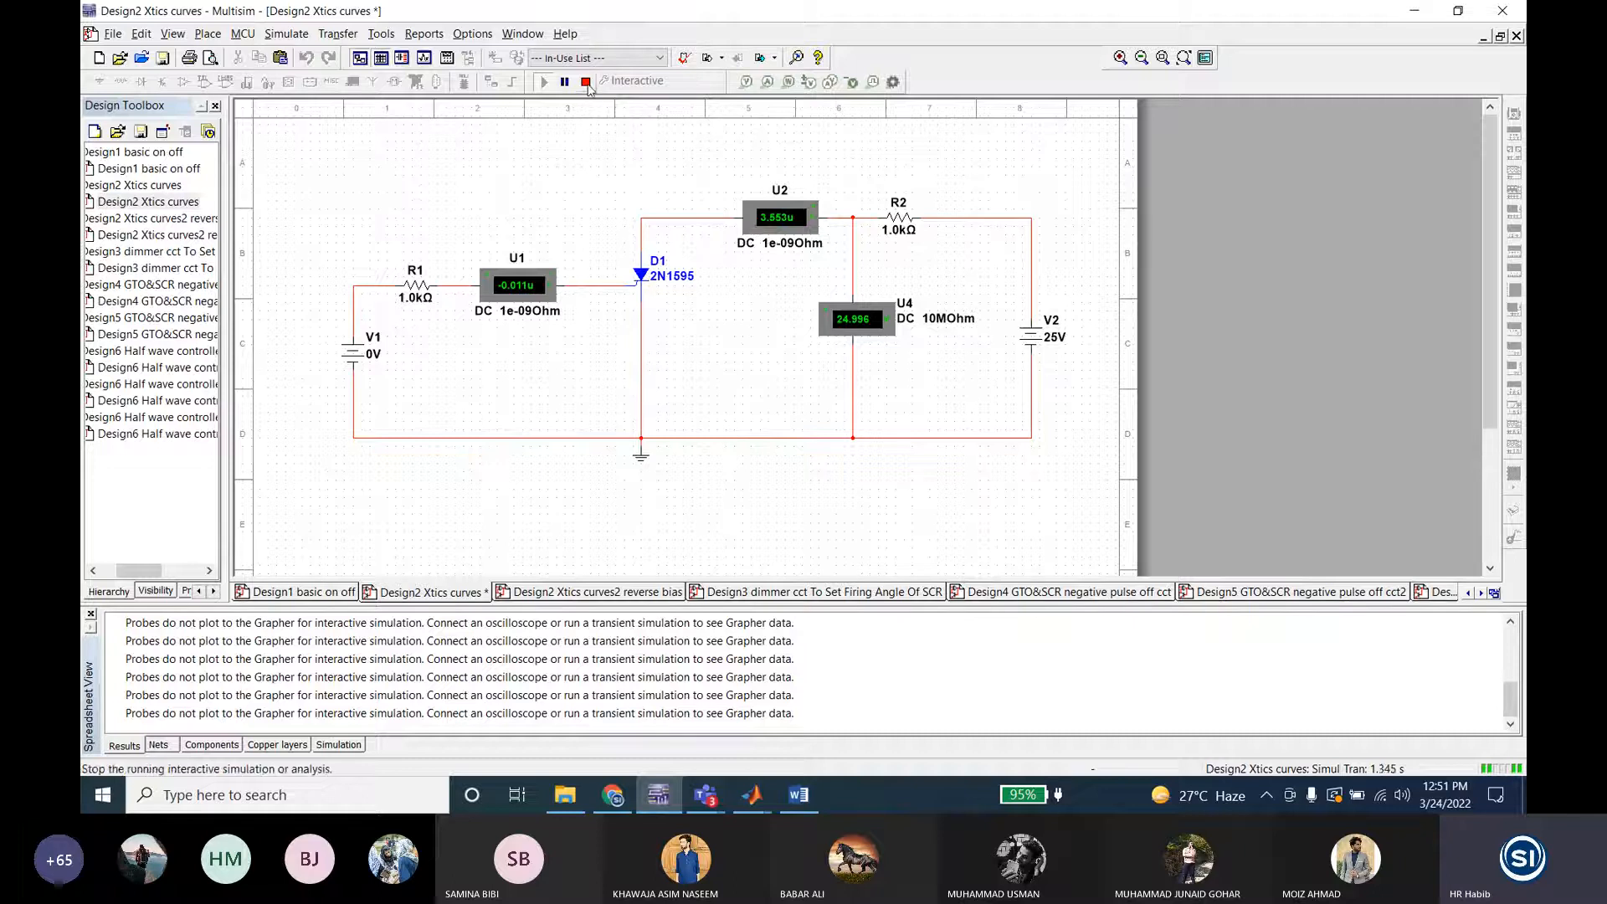
pyautogui.doubleClick(1043, 340)
pyautogui.write('30')
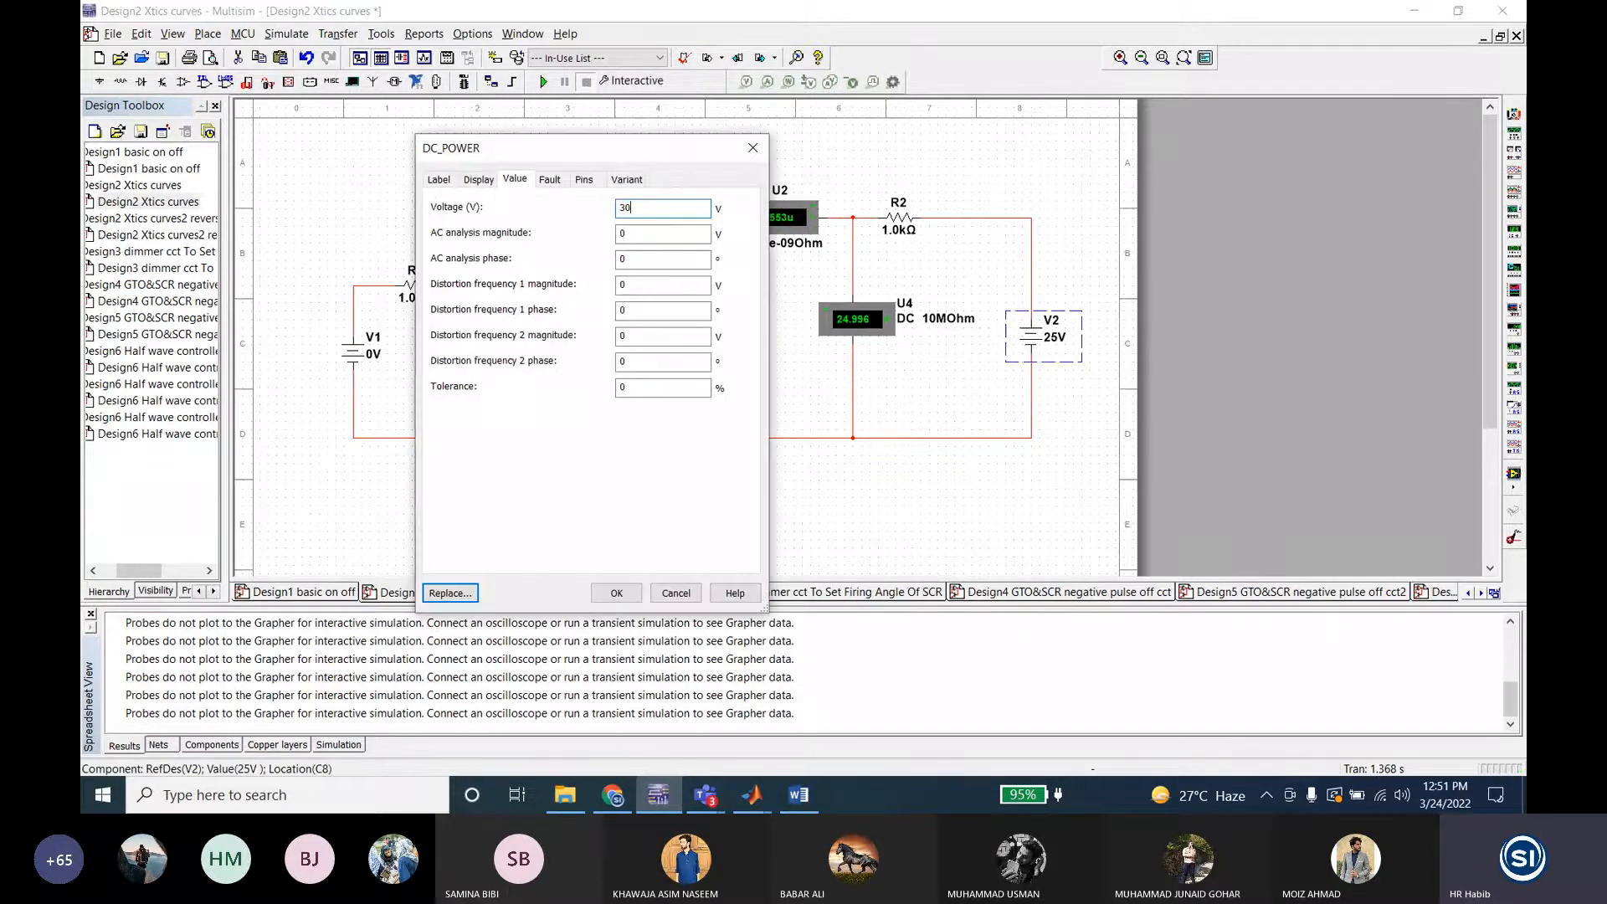
pyautogui.press('Return')
pyautogui.click(544, 81)
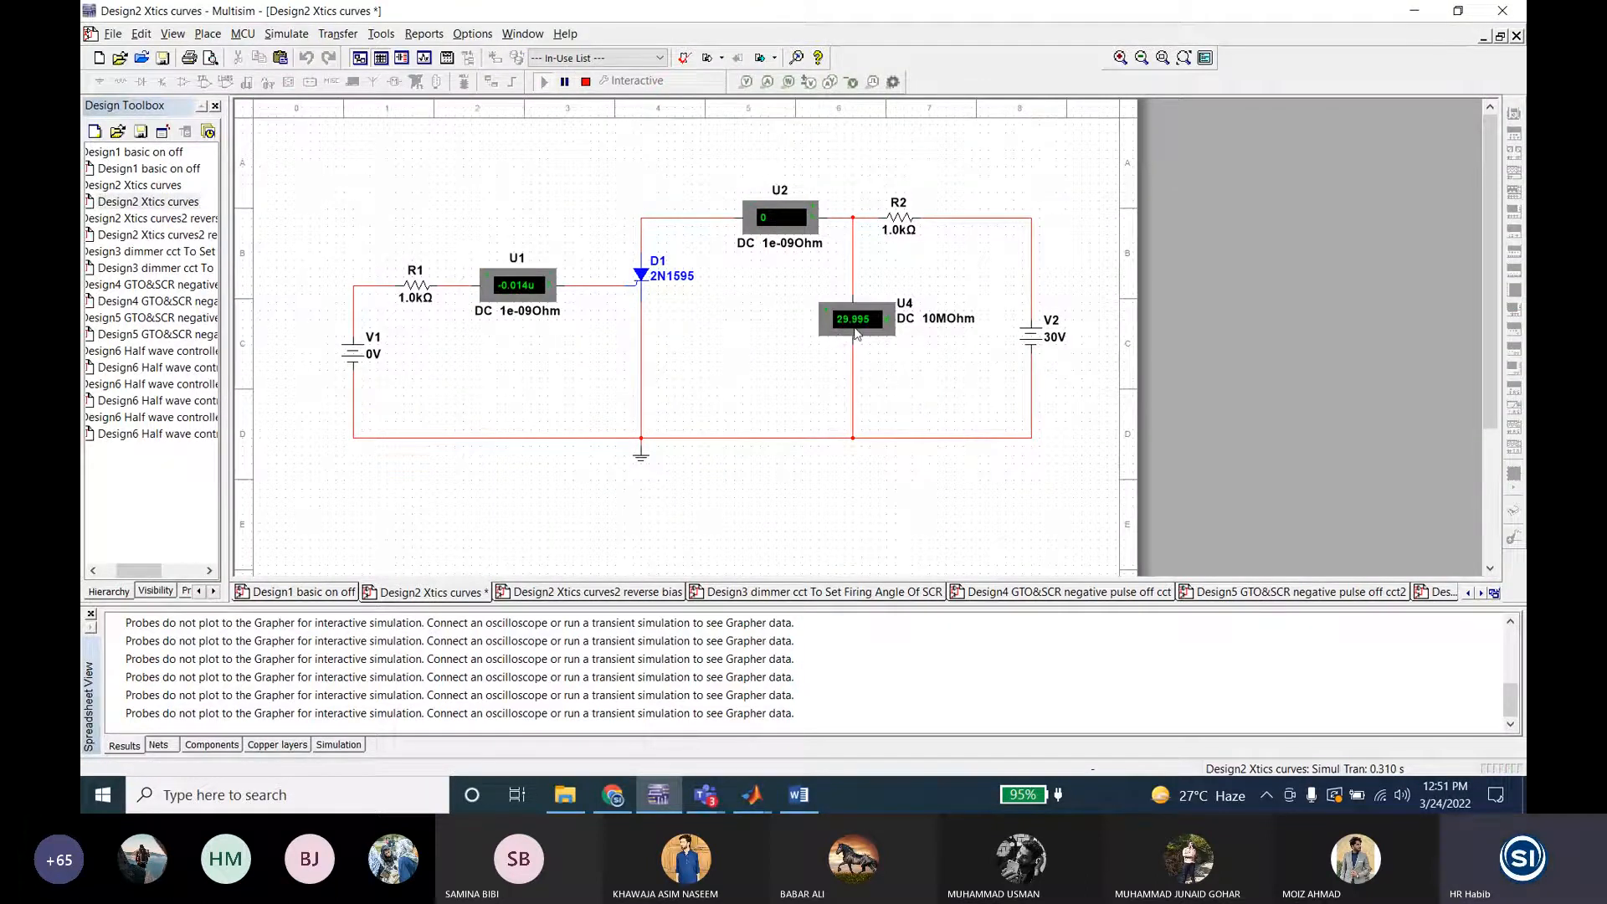
pyautogui.click(799, 795)
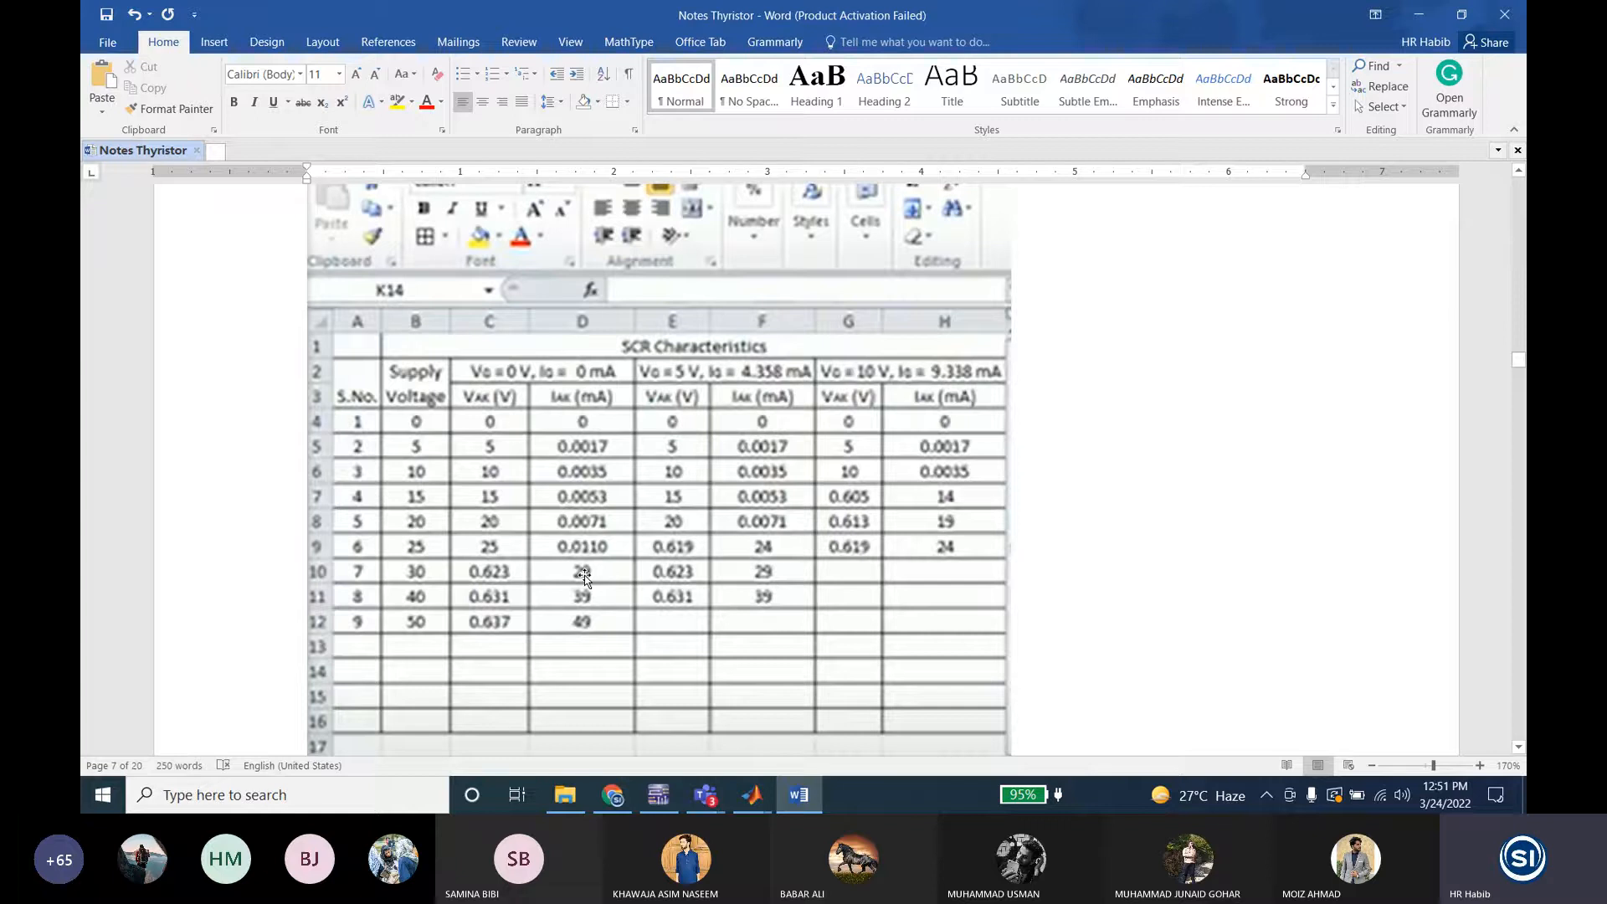
pyautogui.click(658, 795)
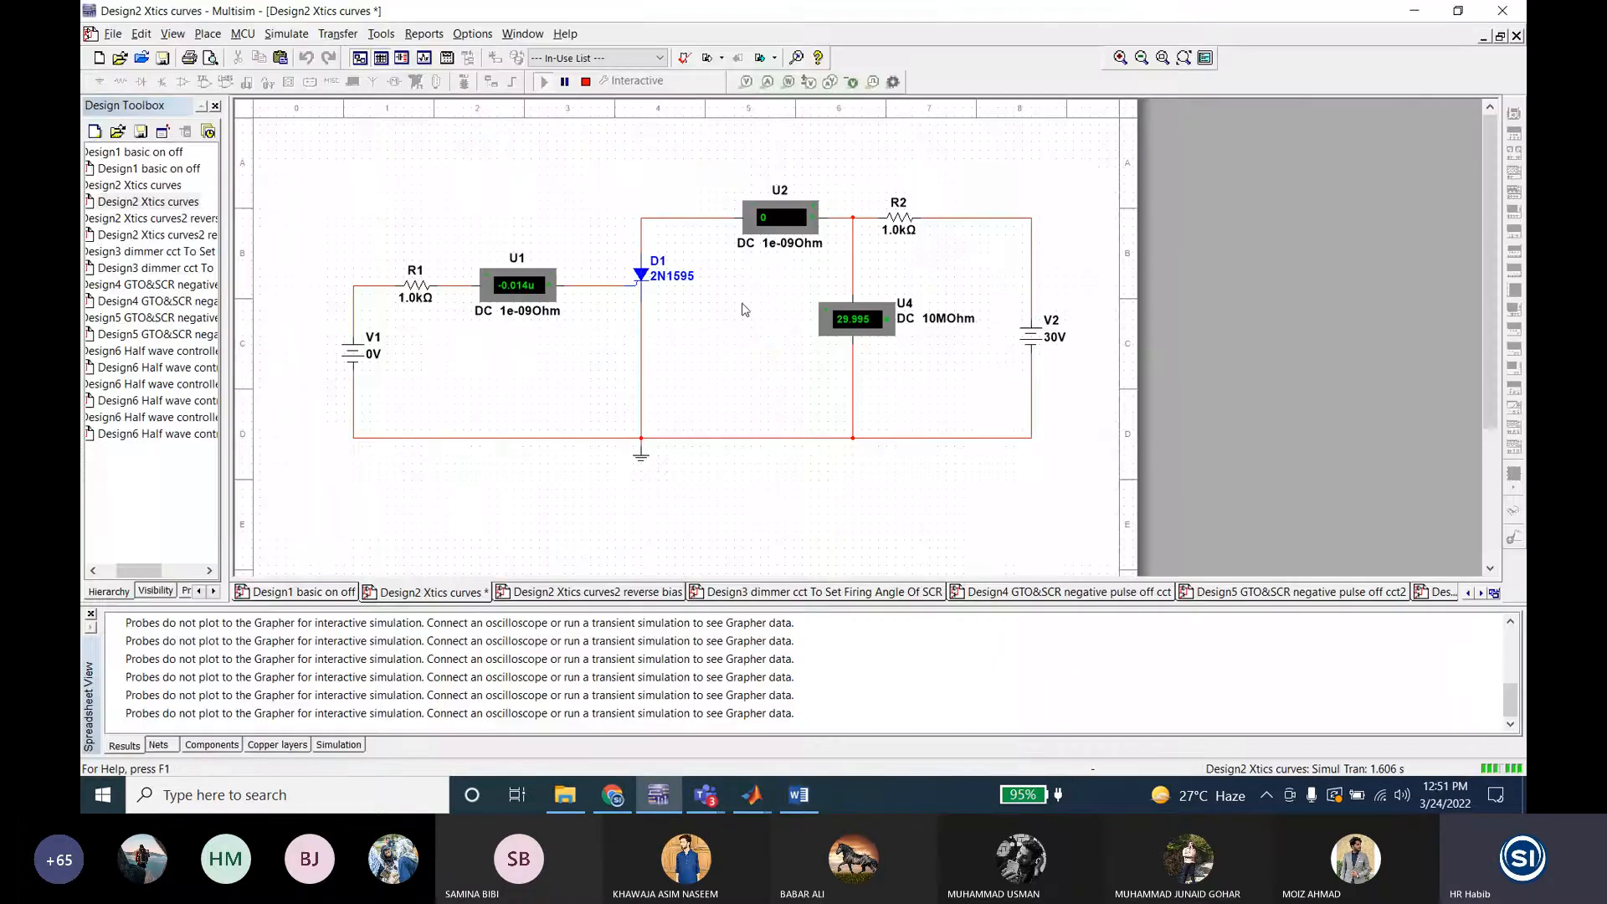
# Step: Set supply source V2 to 40 V and rerun the simulation to read meters U2 and U4
pyautogui.click(1042, 352)
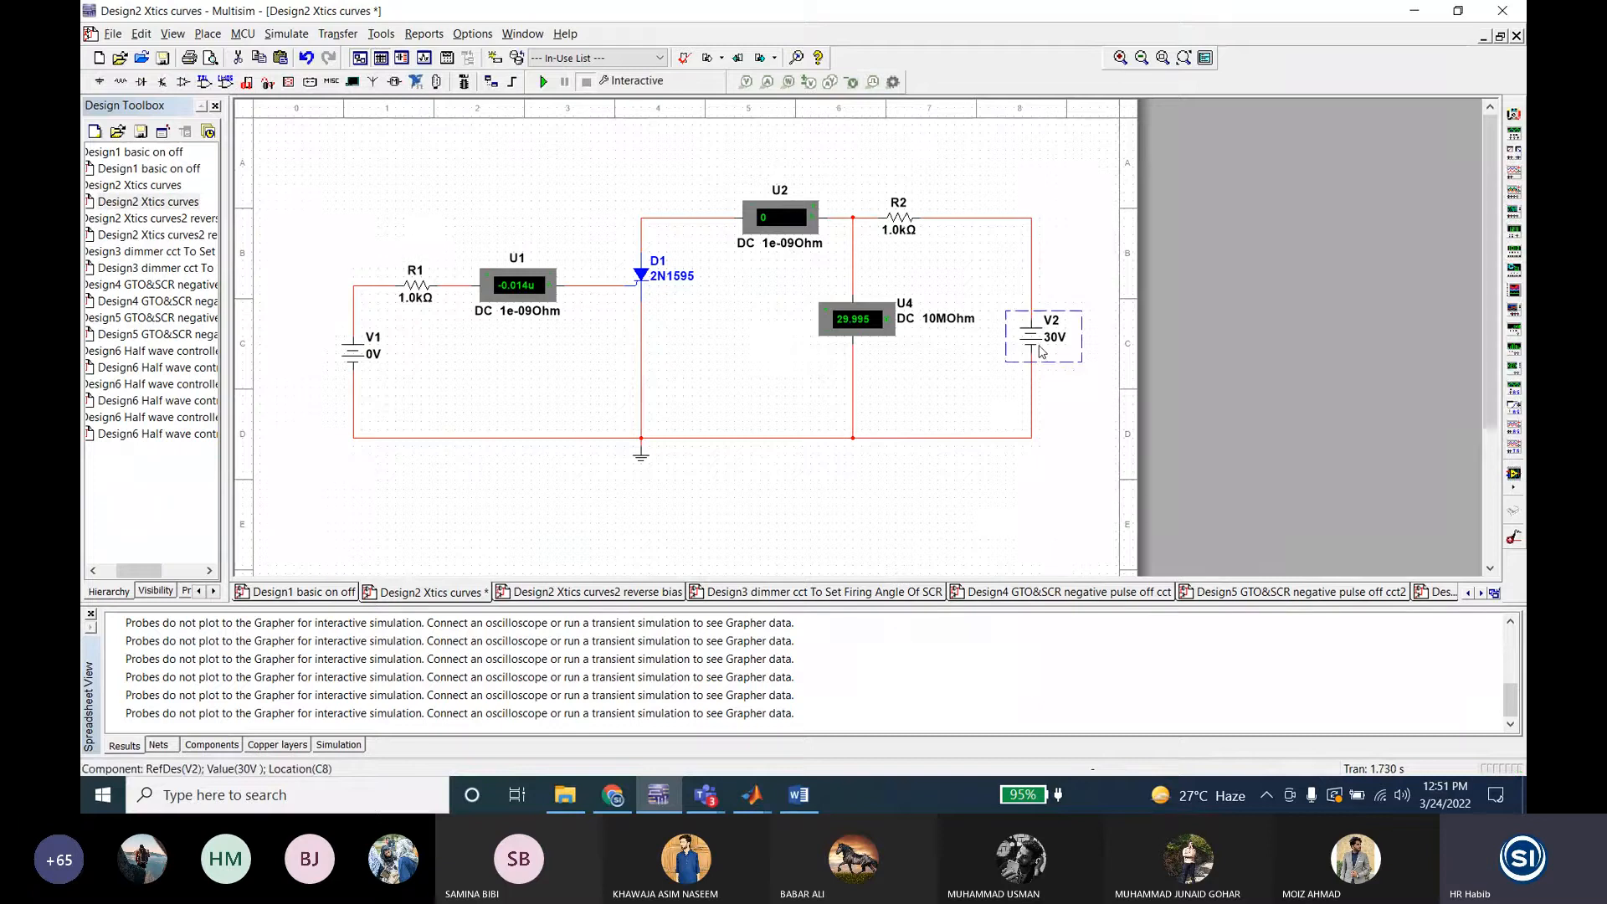
pyautogui.doubleClick(1042, 351)
pyautogui.write('40')
pyautogui.press('Return')
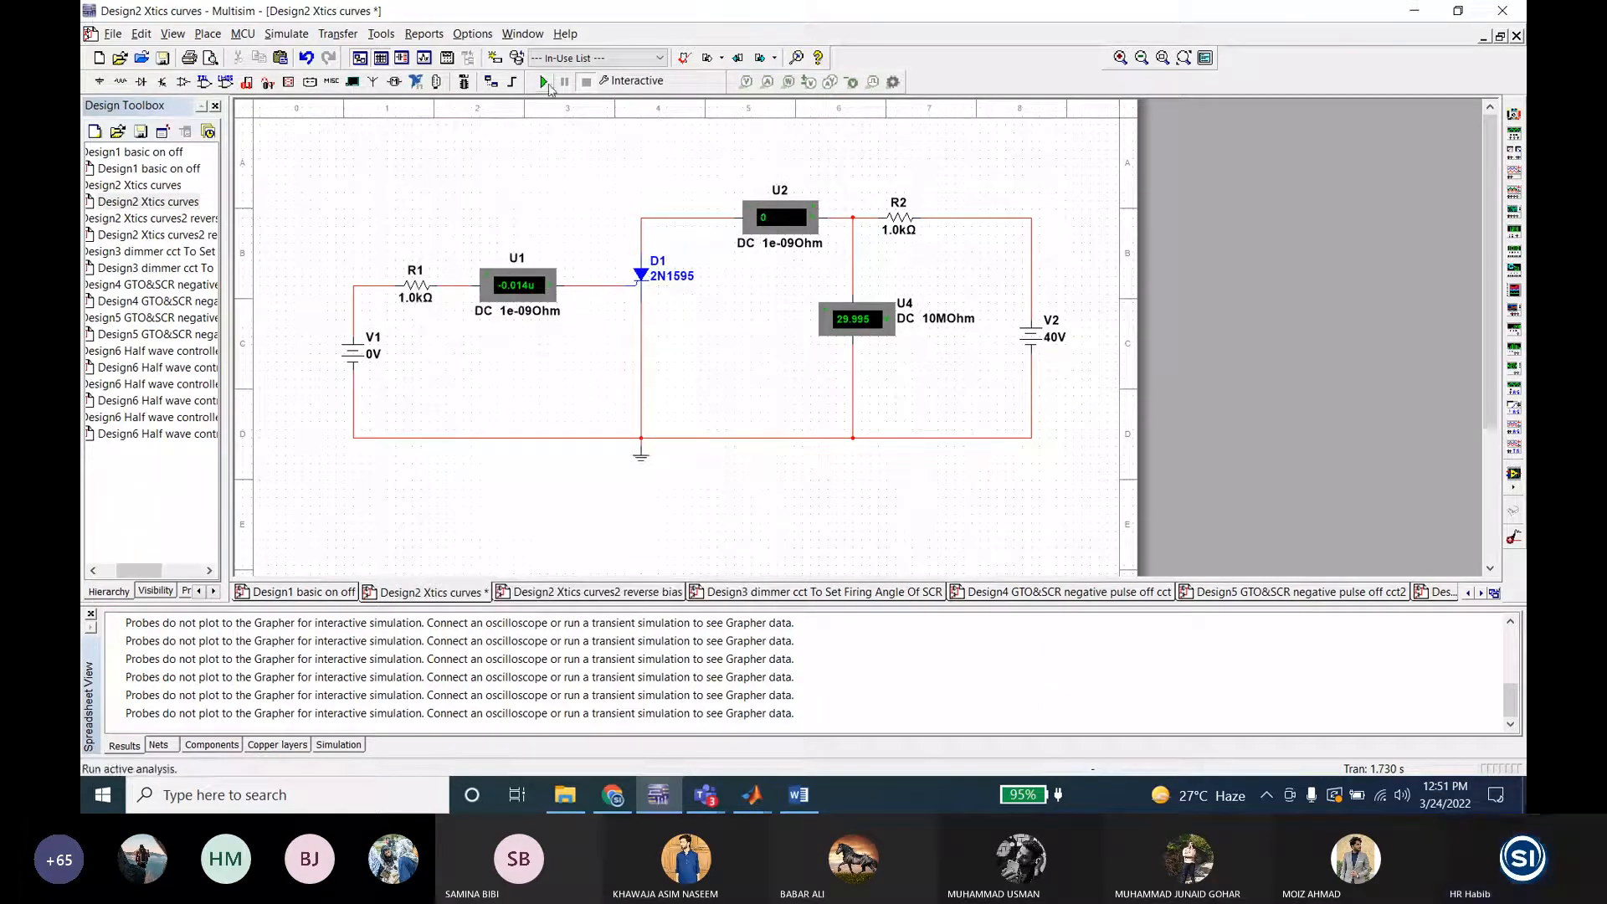
pyautogui.click(546, 83)
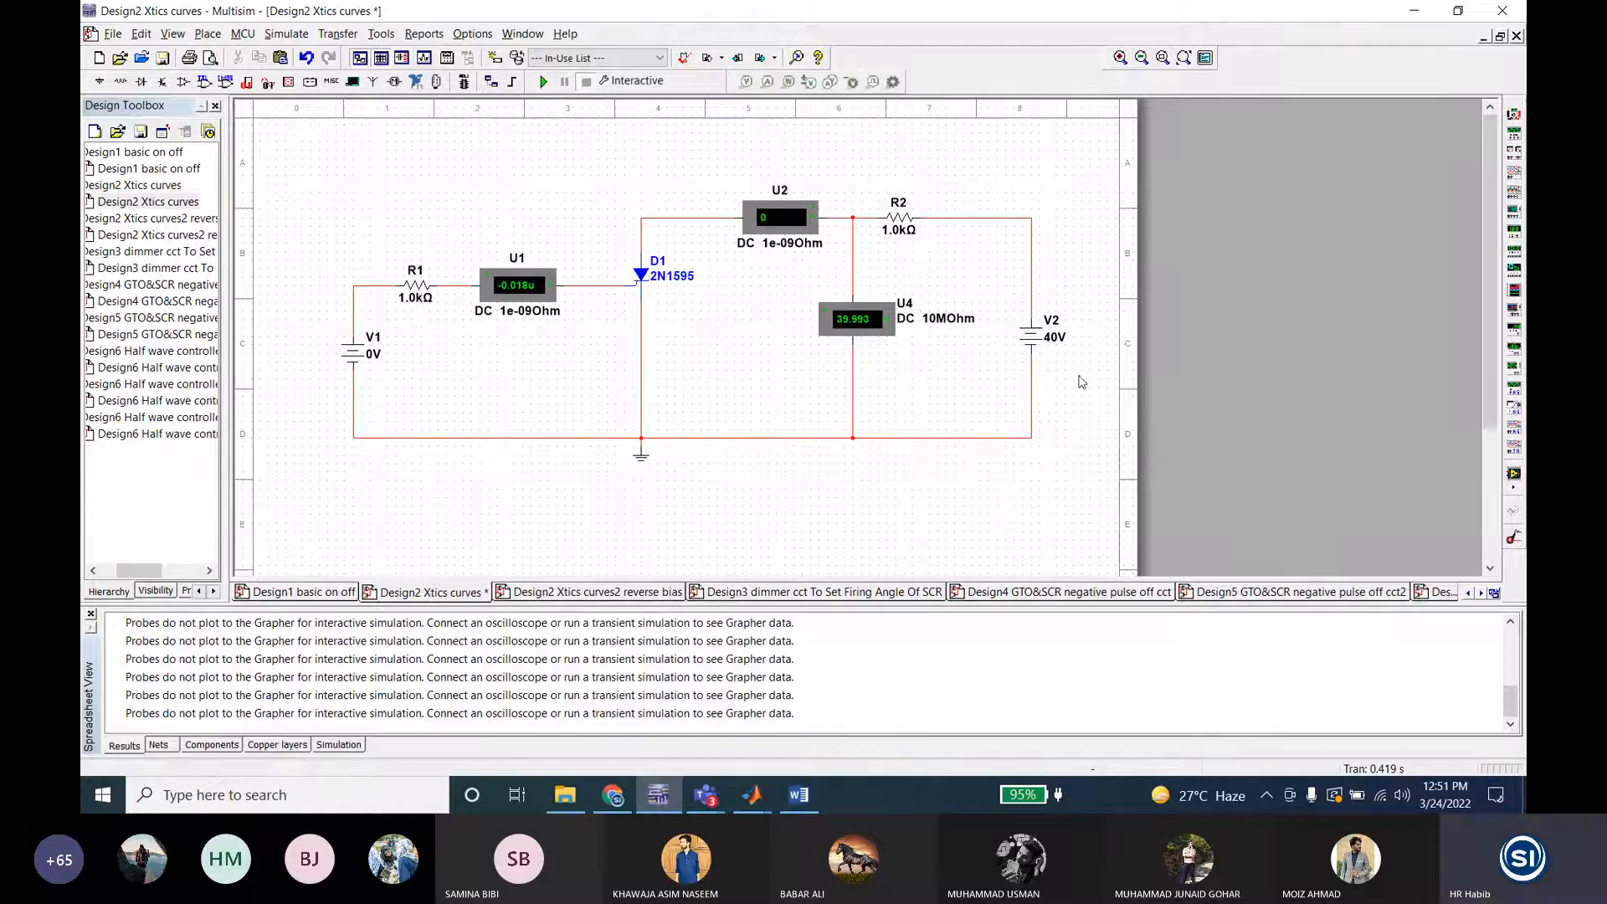
# Step: Set supply source V2 to 50 V, rerun the simulation and compare meters U2 and U4 with the 50 V row in Word
pyautogui.doubleClick(1033, 345)
pyautogui.write('50')
pyautogui.press('Return')
pyautogui.click(544, 82)
pyautogui.click(799, 795)
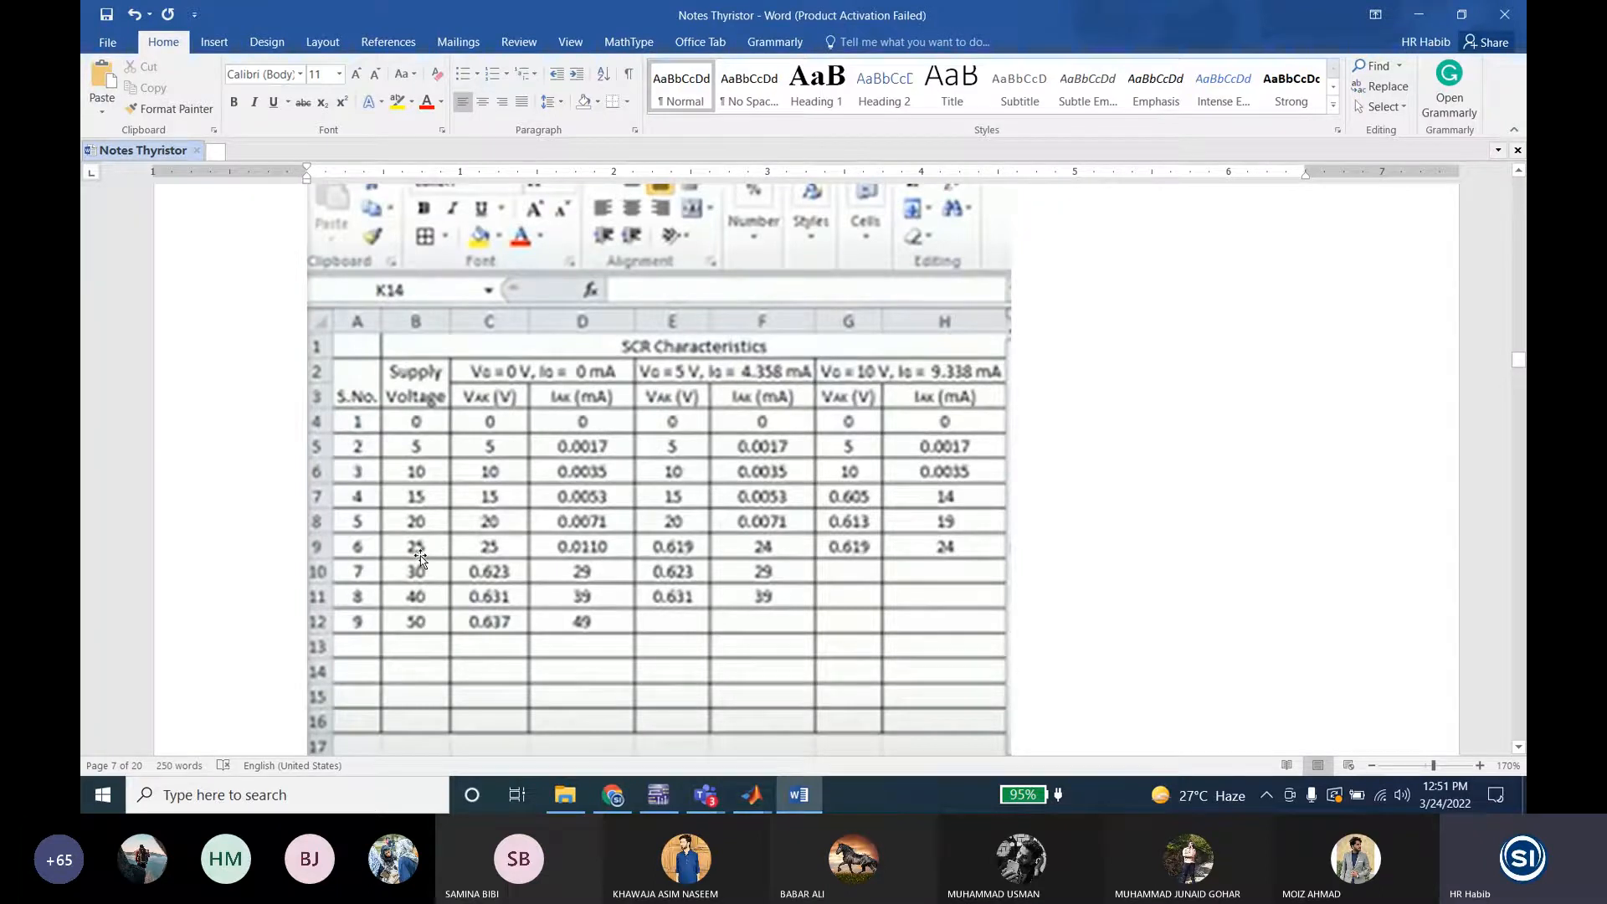
# Step: Return to Multisim and reset supply source V2 to 0 V
pyautogui.click(652, 796)
pyautogui.doubleClick(1033, 336)
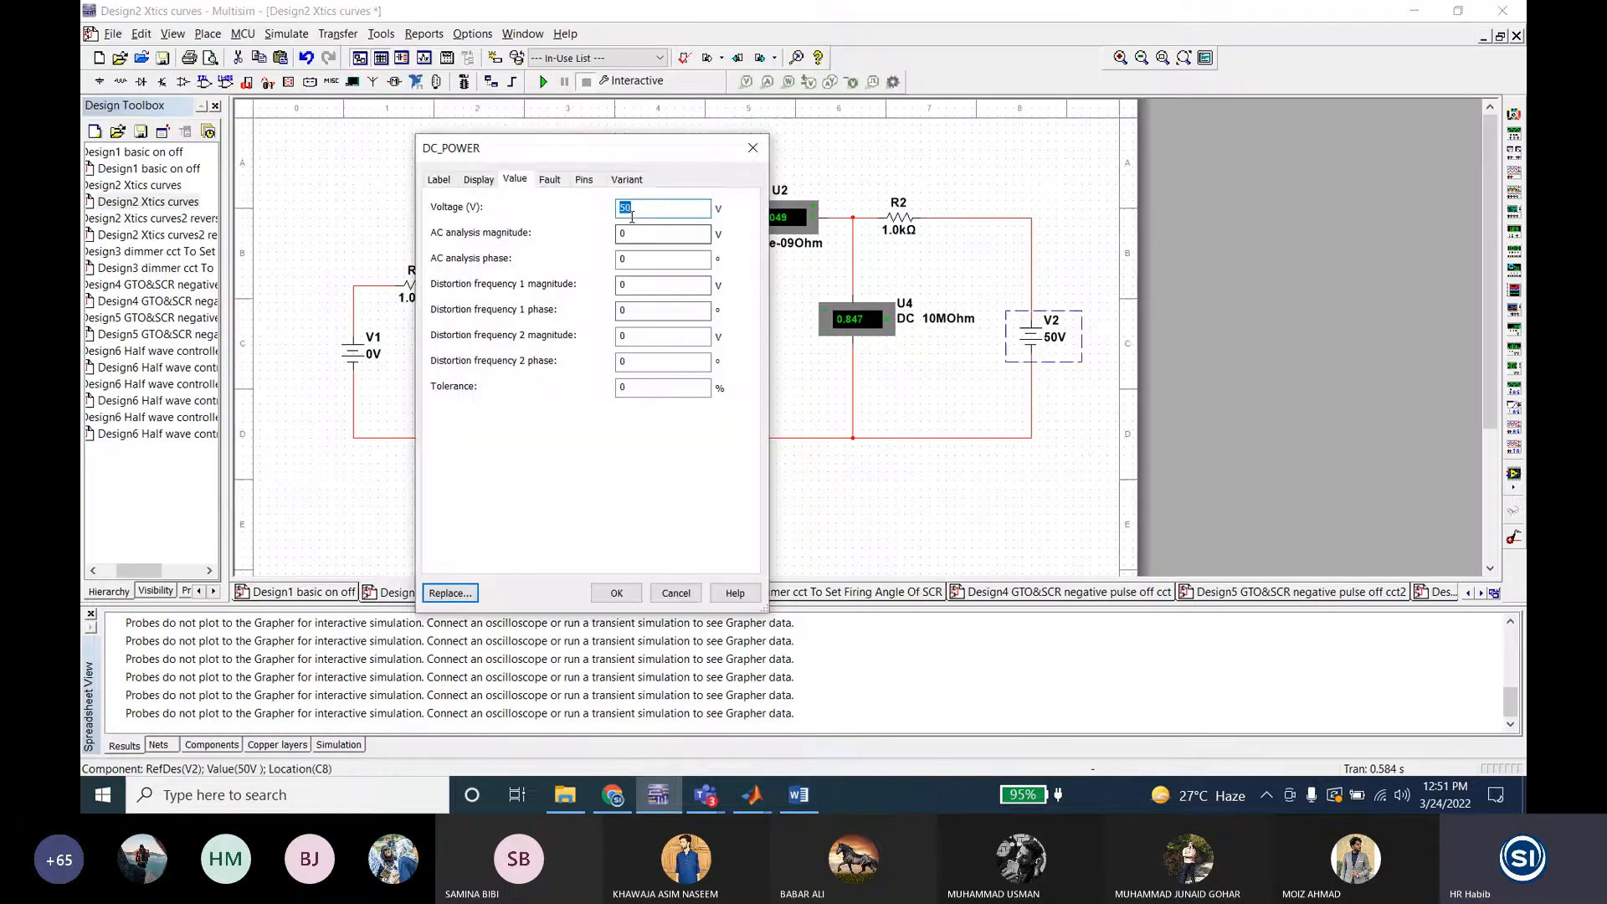
pyautogui.write('0')
pyautogui.press('Return')
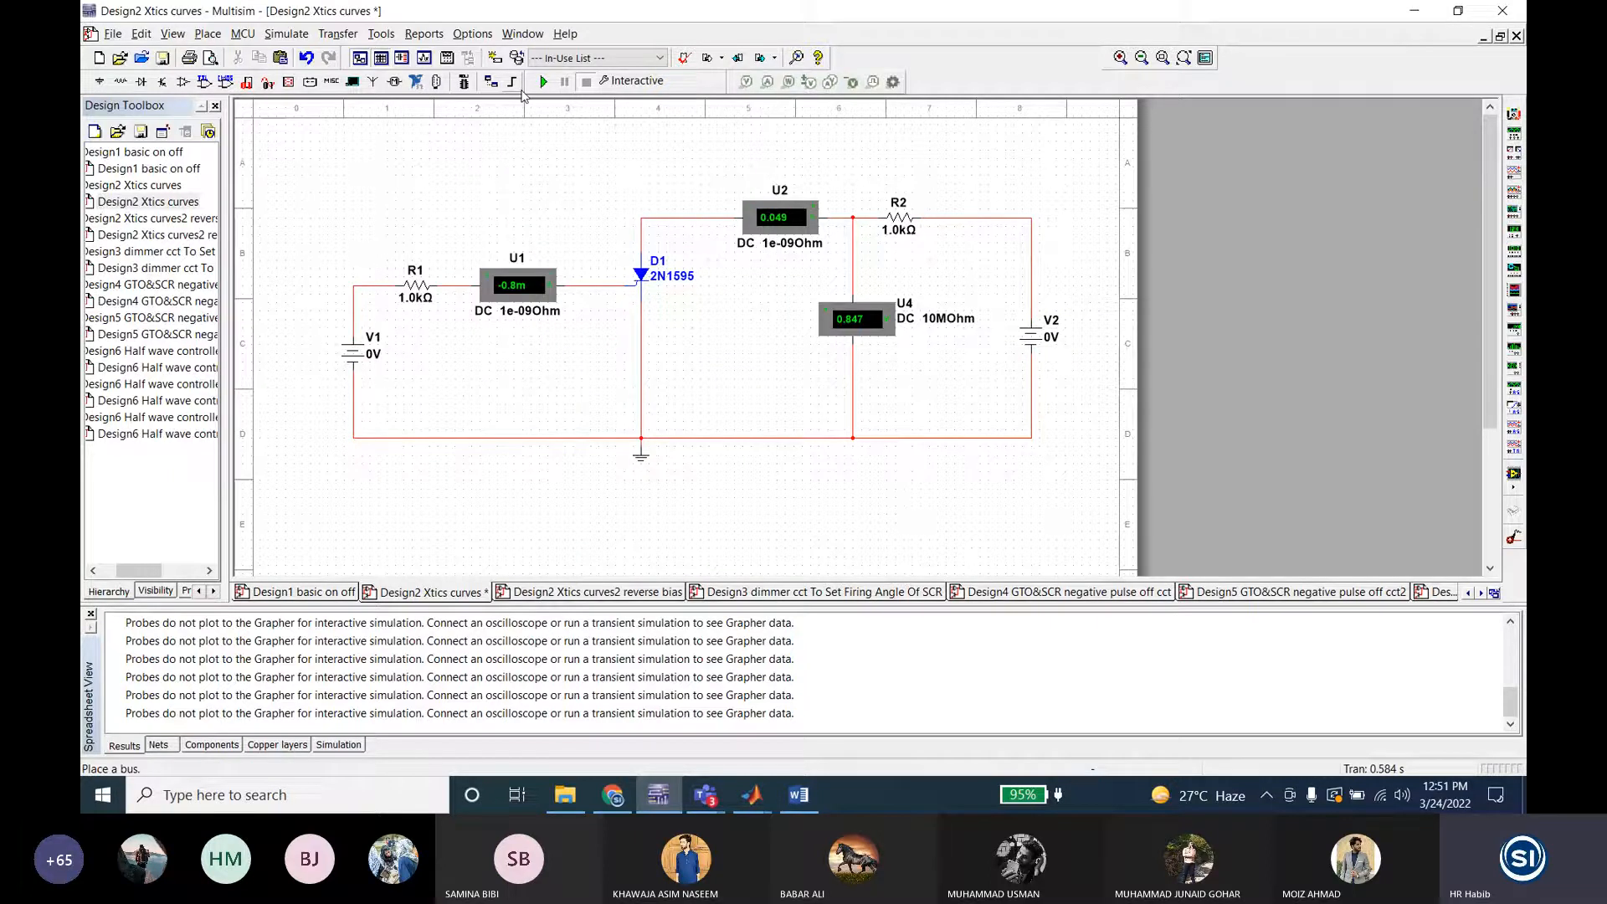
pyautogui.click(659, 802)
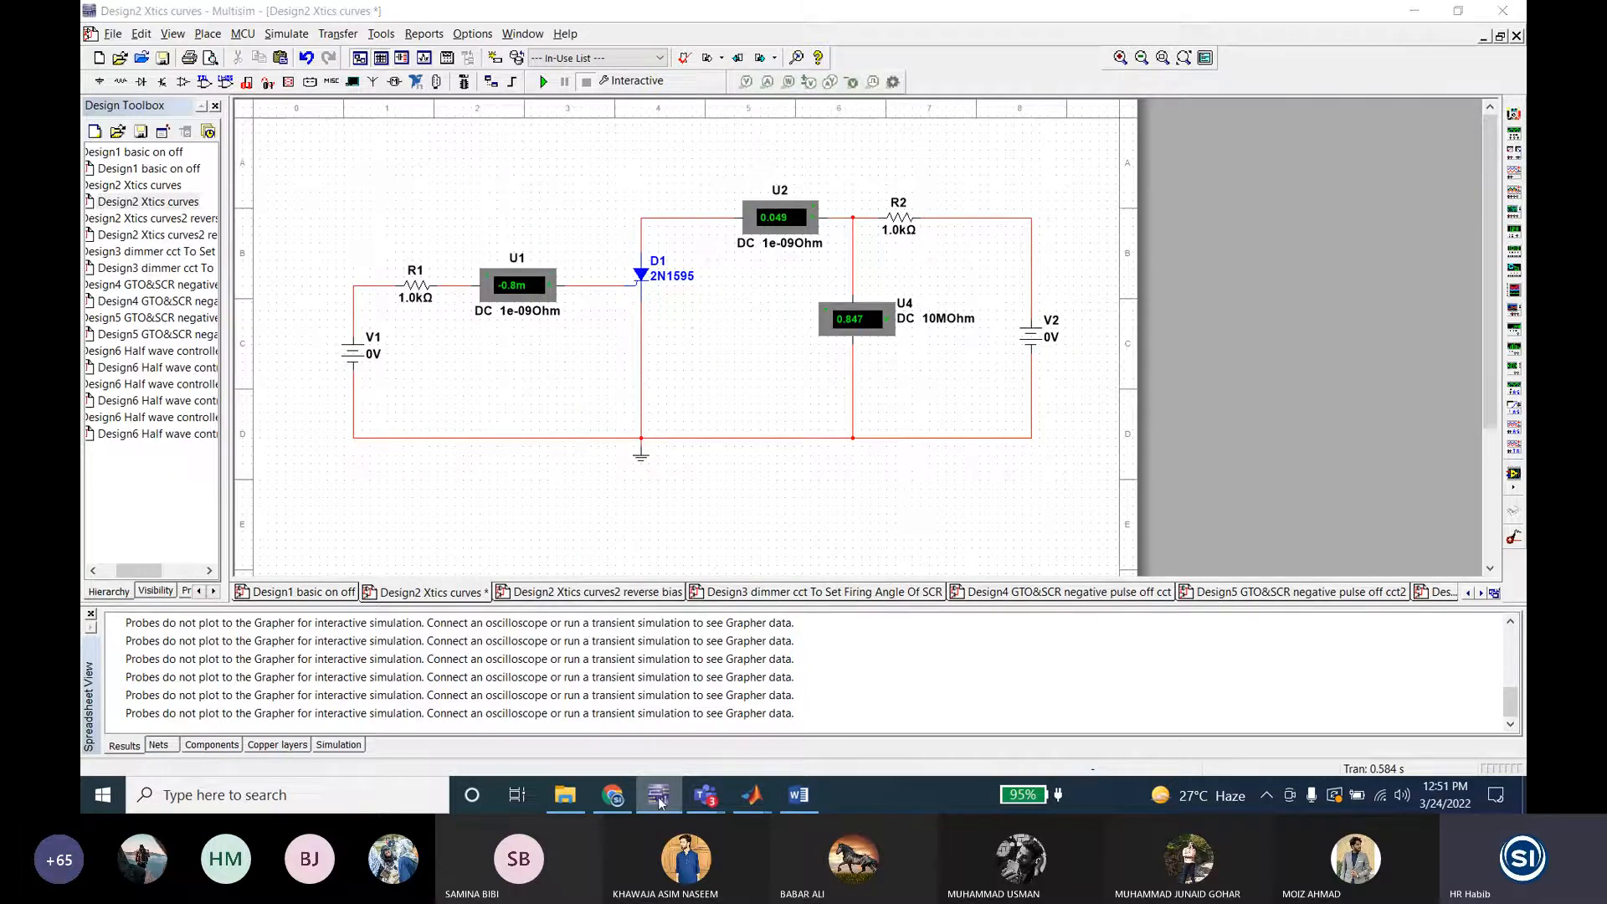
# Step: Review the SCR Characteristics table in the Word notes for gate voltages of 0, 5 and 10 V, checking back with the Multisim circuit
pyautogui.click(799, 796)
pyautogui.scroll(-1, 557, 490)
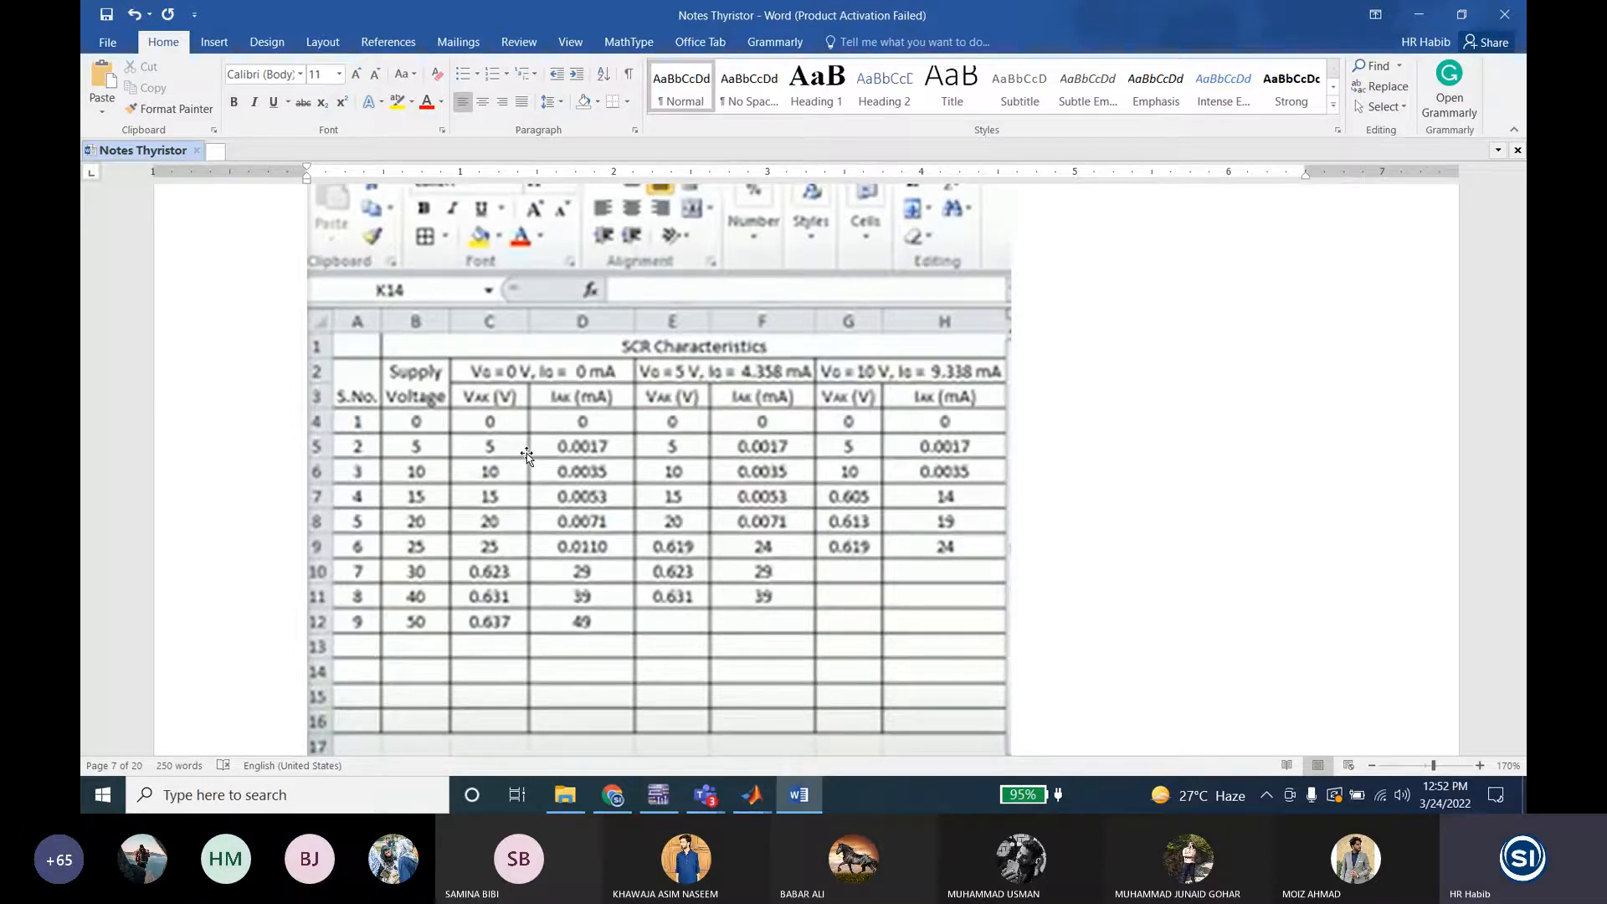
pyautogui.scroll(1, 749, 500)
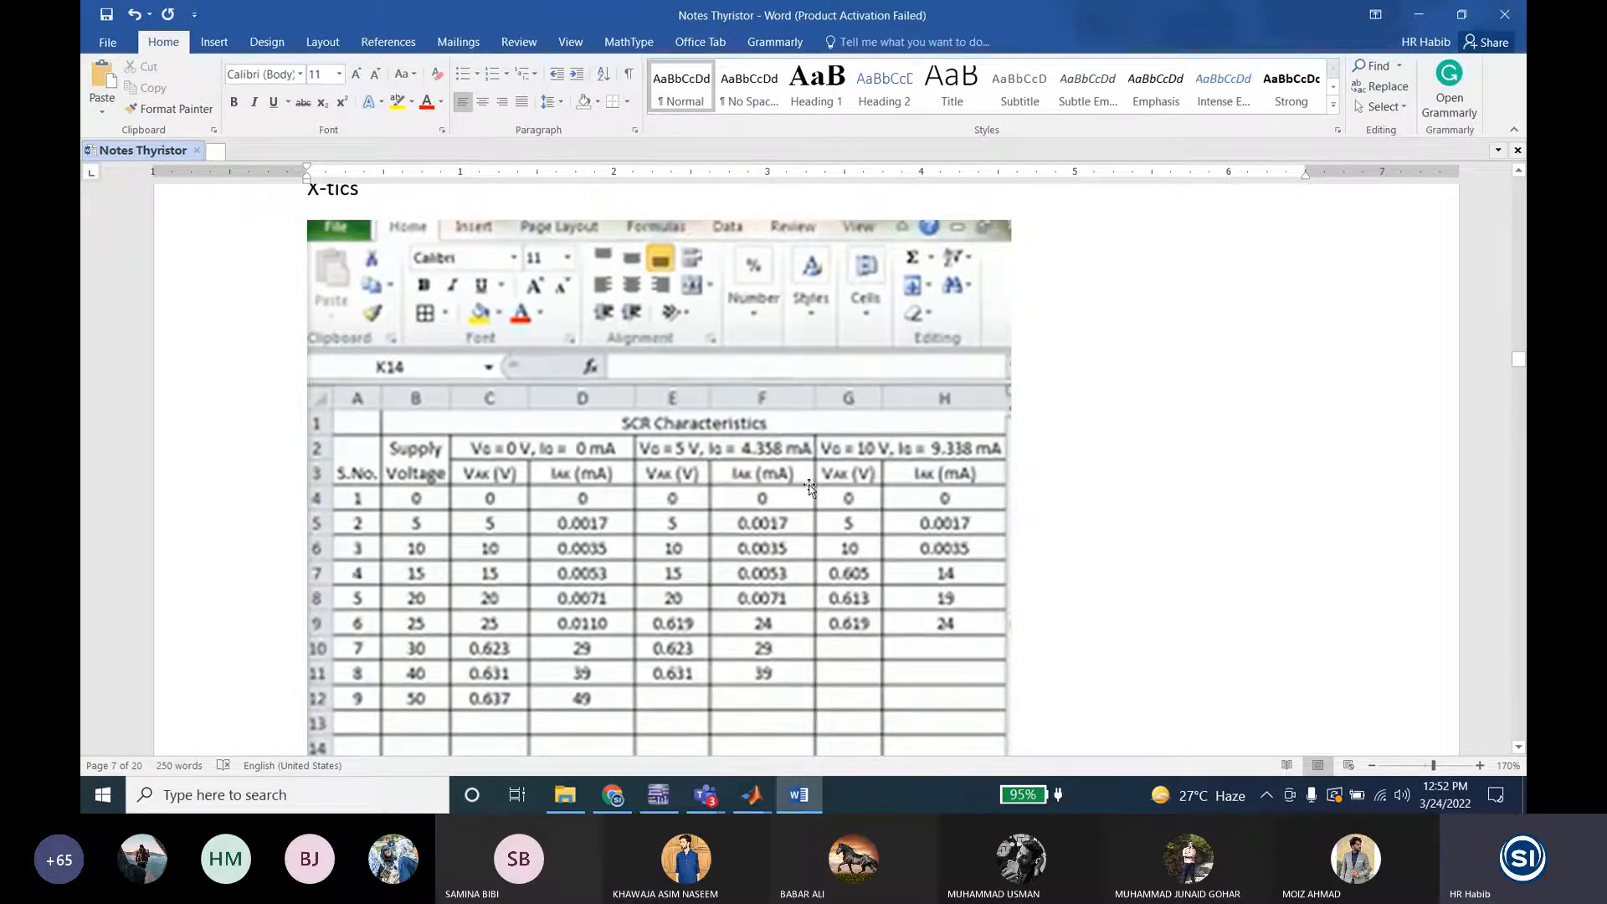
pyautogui.scroll(-2, 826, 499)
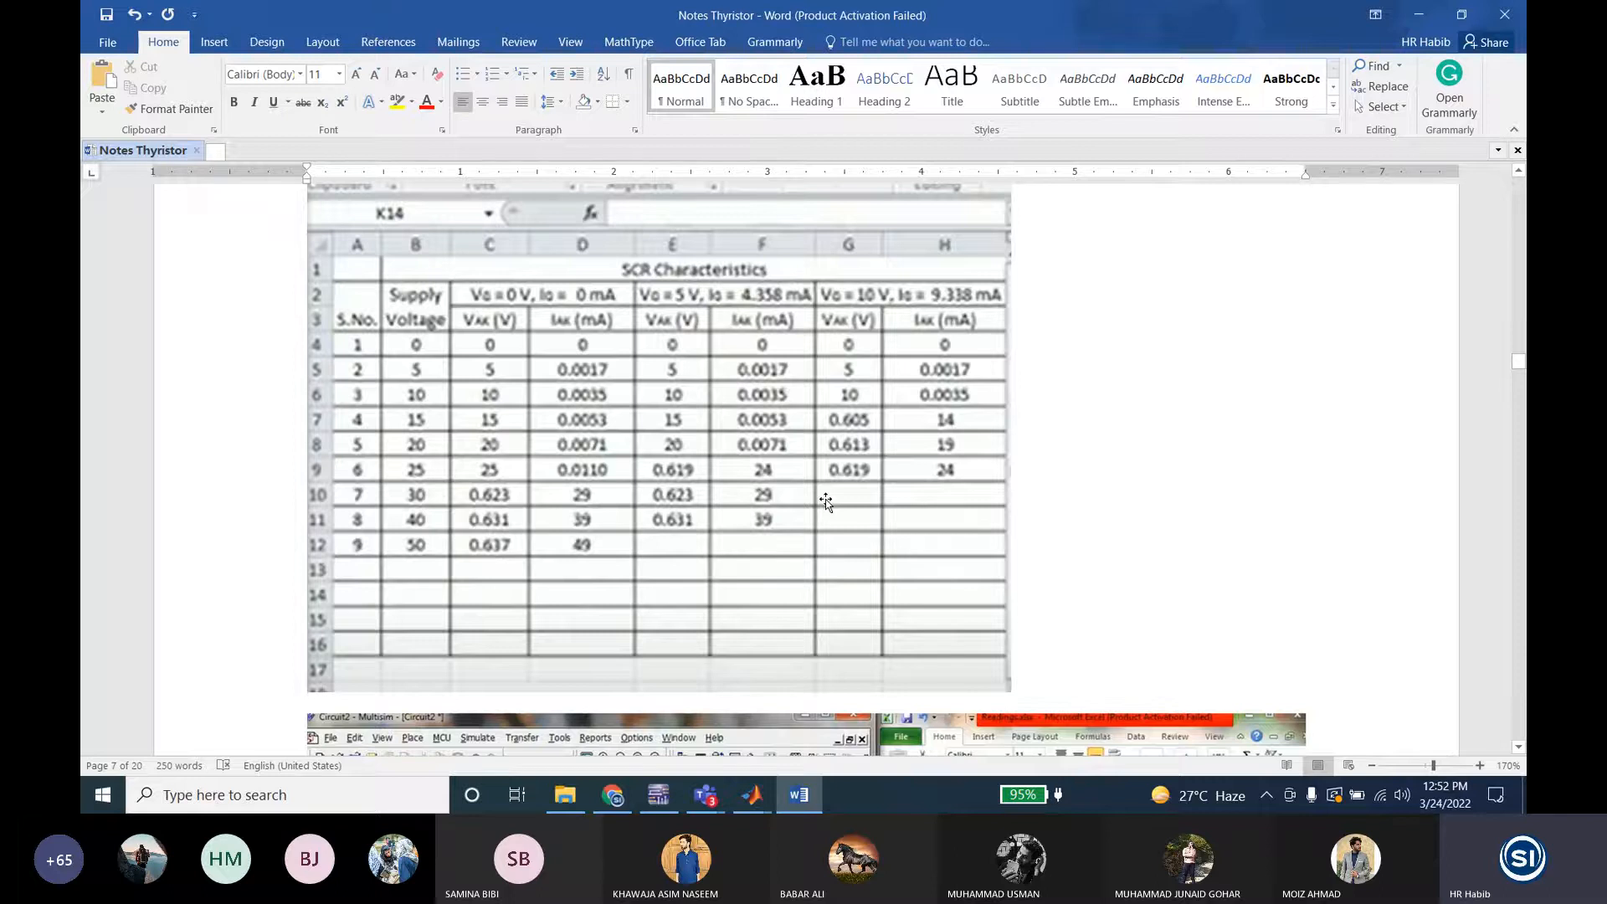
pyautogui.scroll(1, 744, 482)
pyautogui.scroll(1, 744, 482)
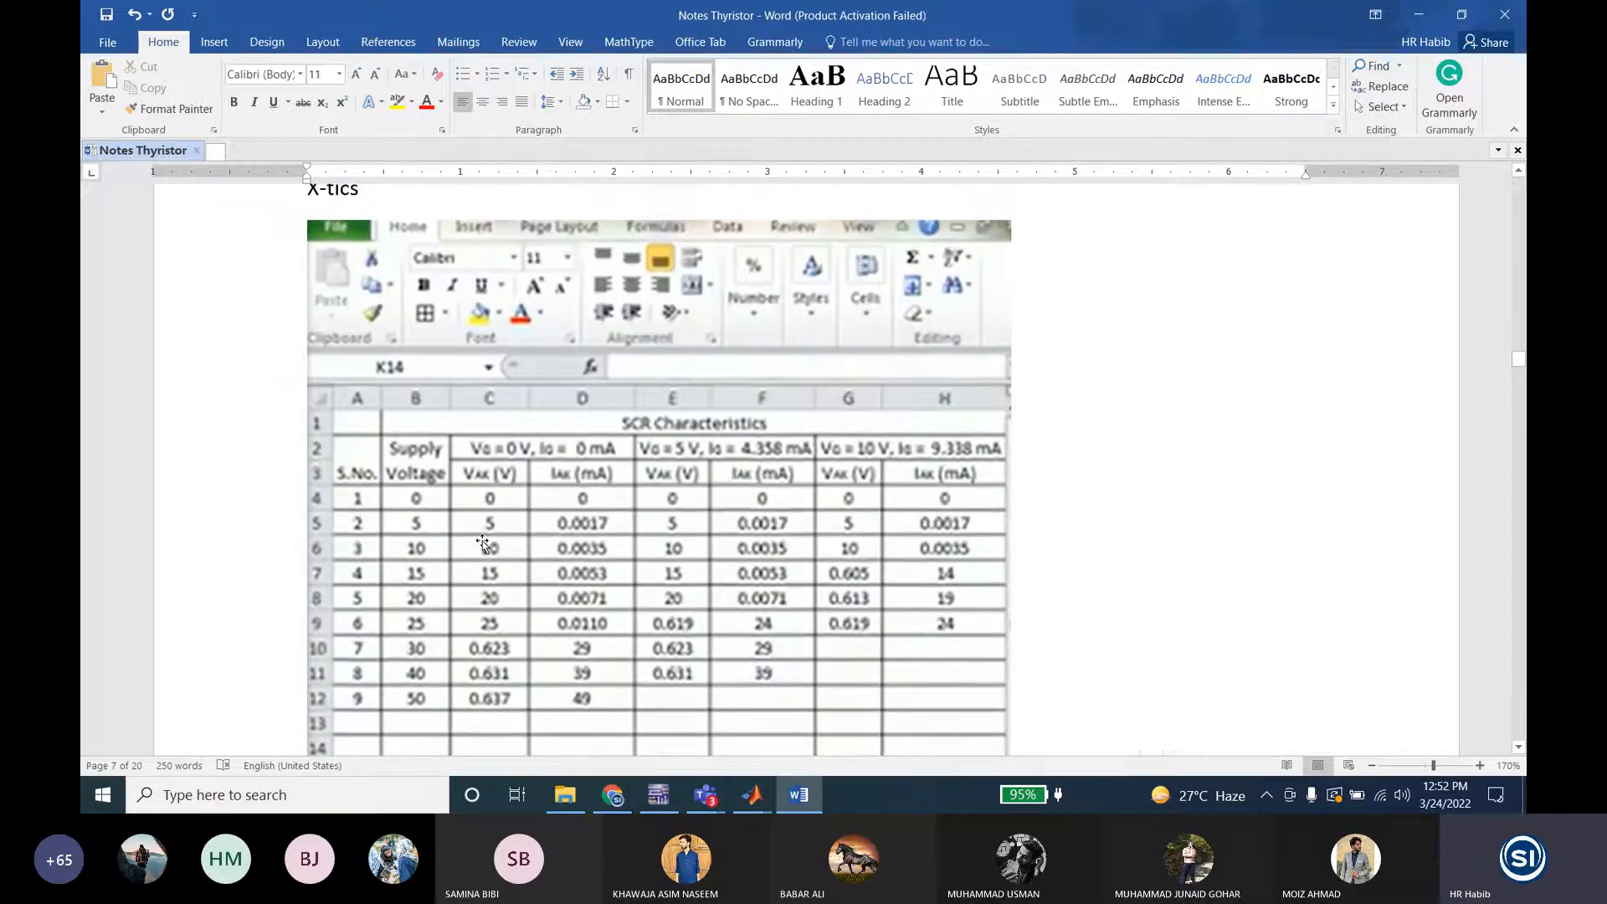
pyautogui.scroll(1, 534, 513)
pyautogui.scroll(-1, 531, 513)
pyautogui.click(667, 795)
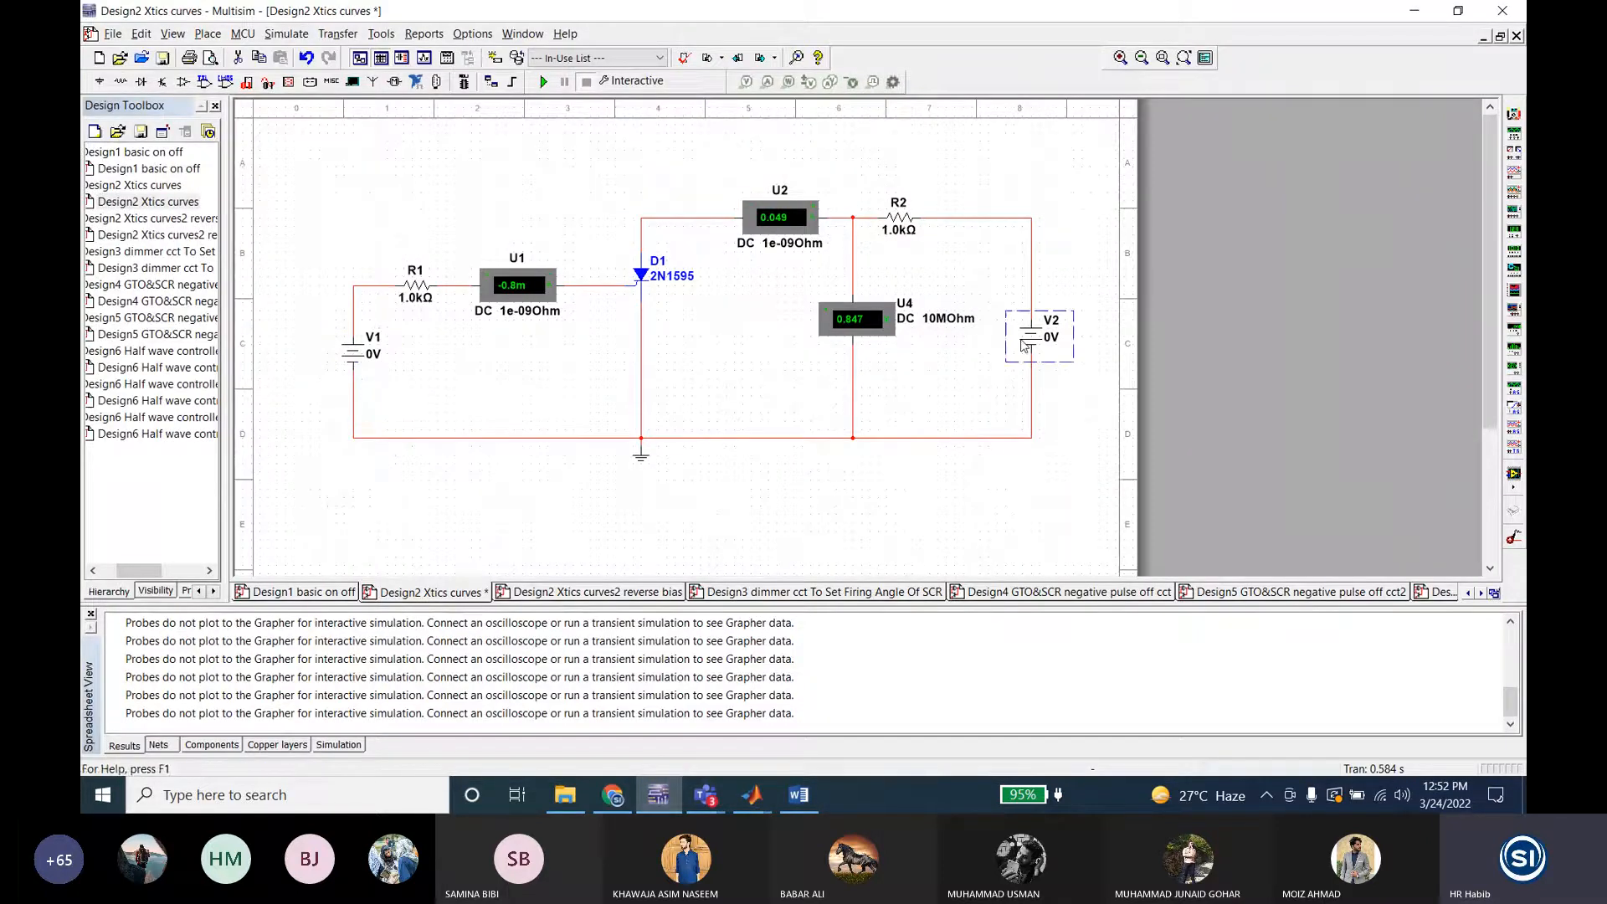
pyautogui.hotkey('alt', 'Tab')
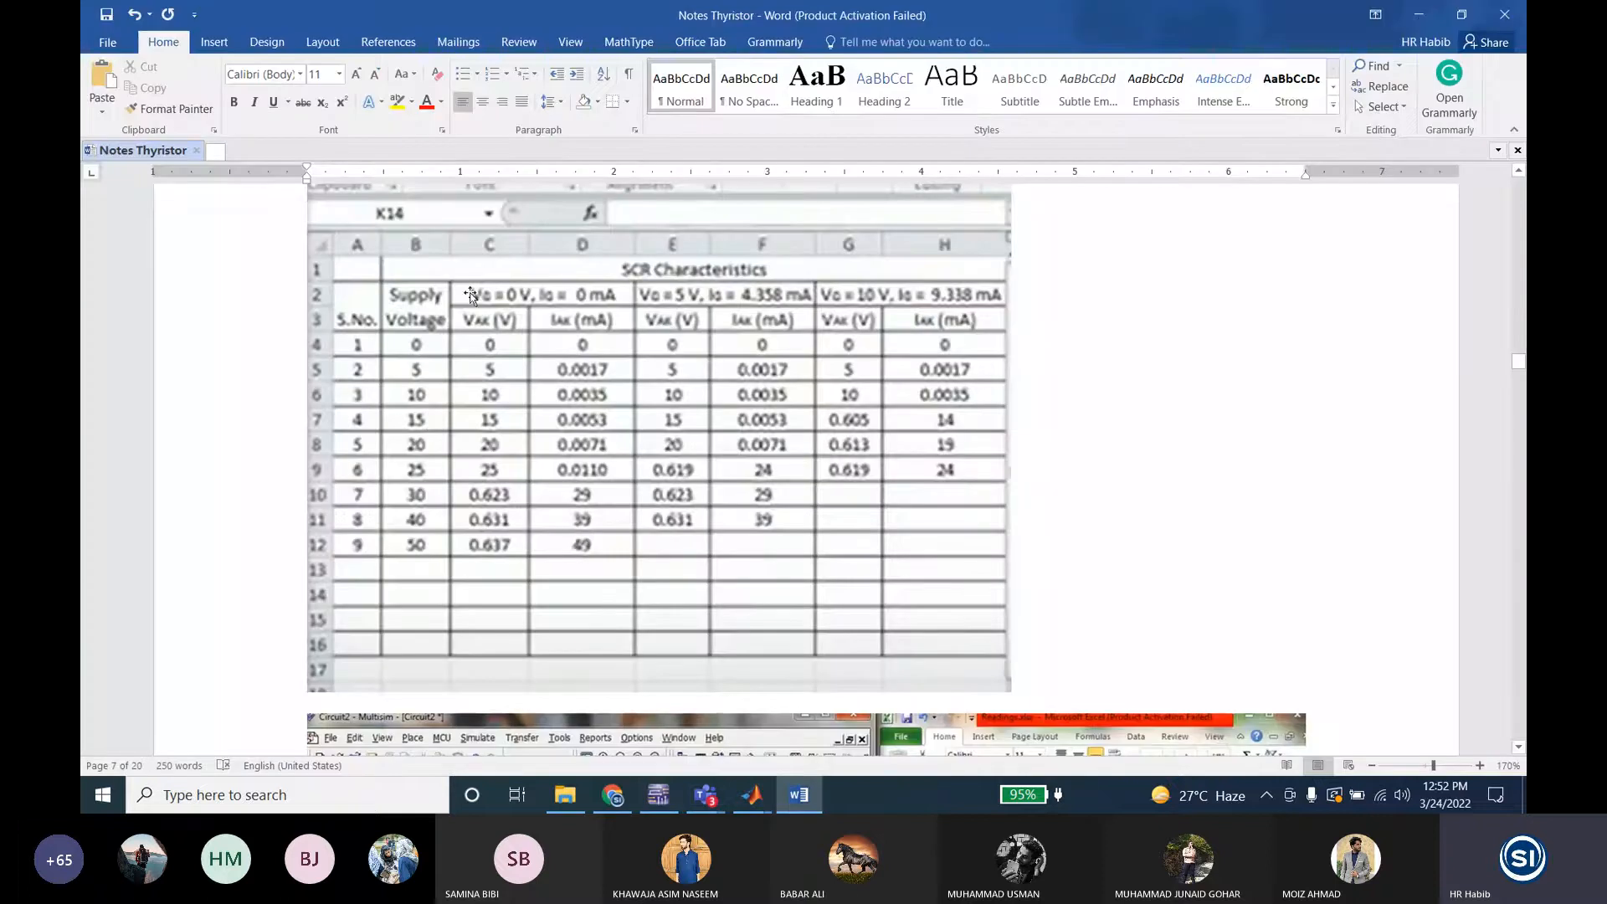
# Step: Examine the plotted forward SCR curves and the Reverse X-tics table and graph in the Word notes against the Multisim circuit
pyautogui.scroll(-10, 491, 419)
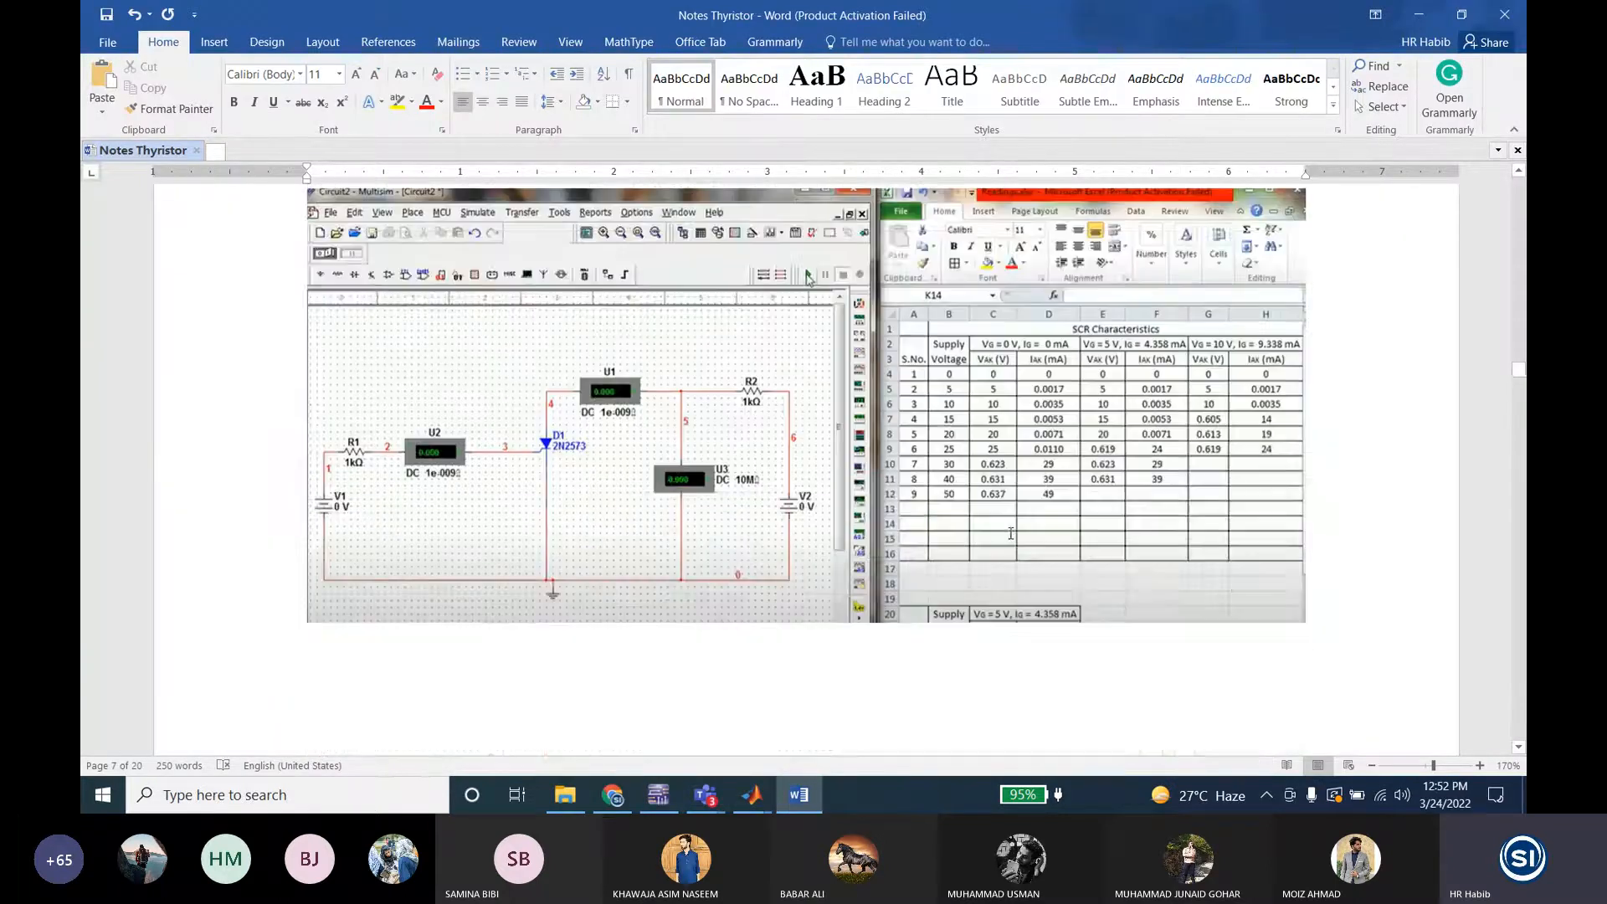
pyautogui.scroll(-15, 1009, 534)
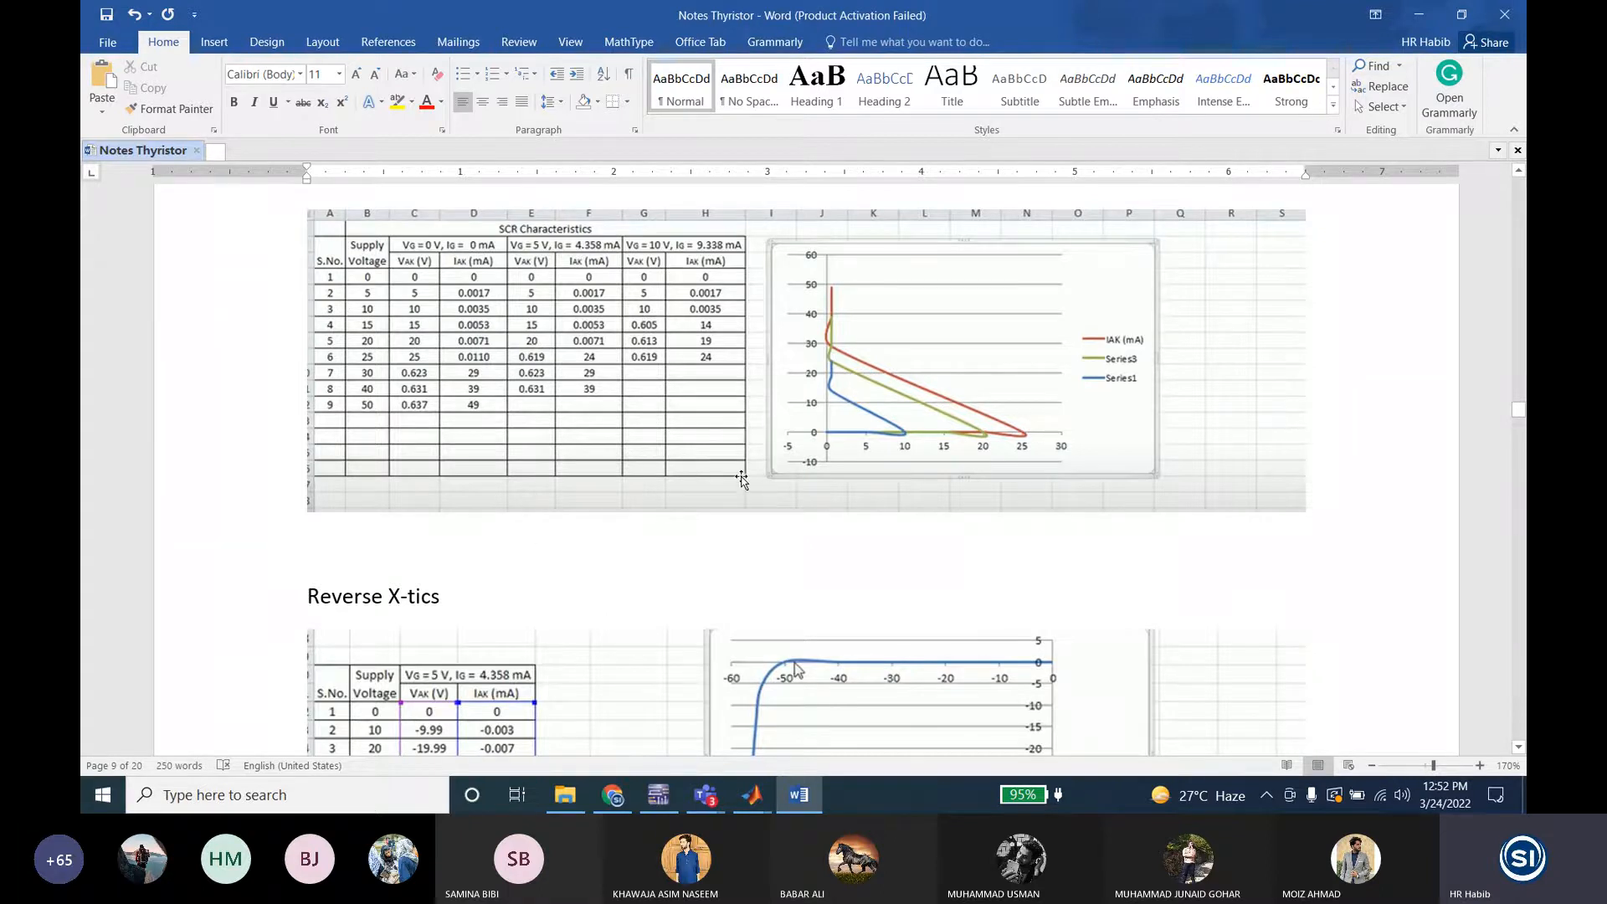
pyautogui.scroll(-5, 741, 478)
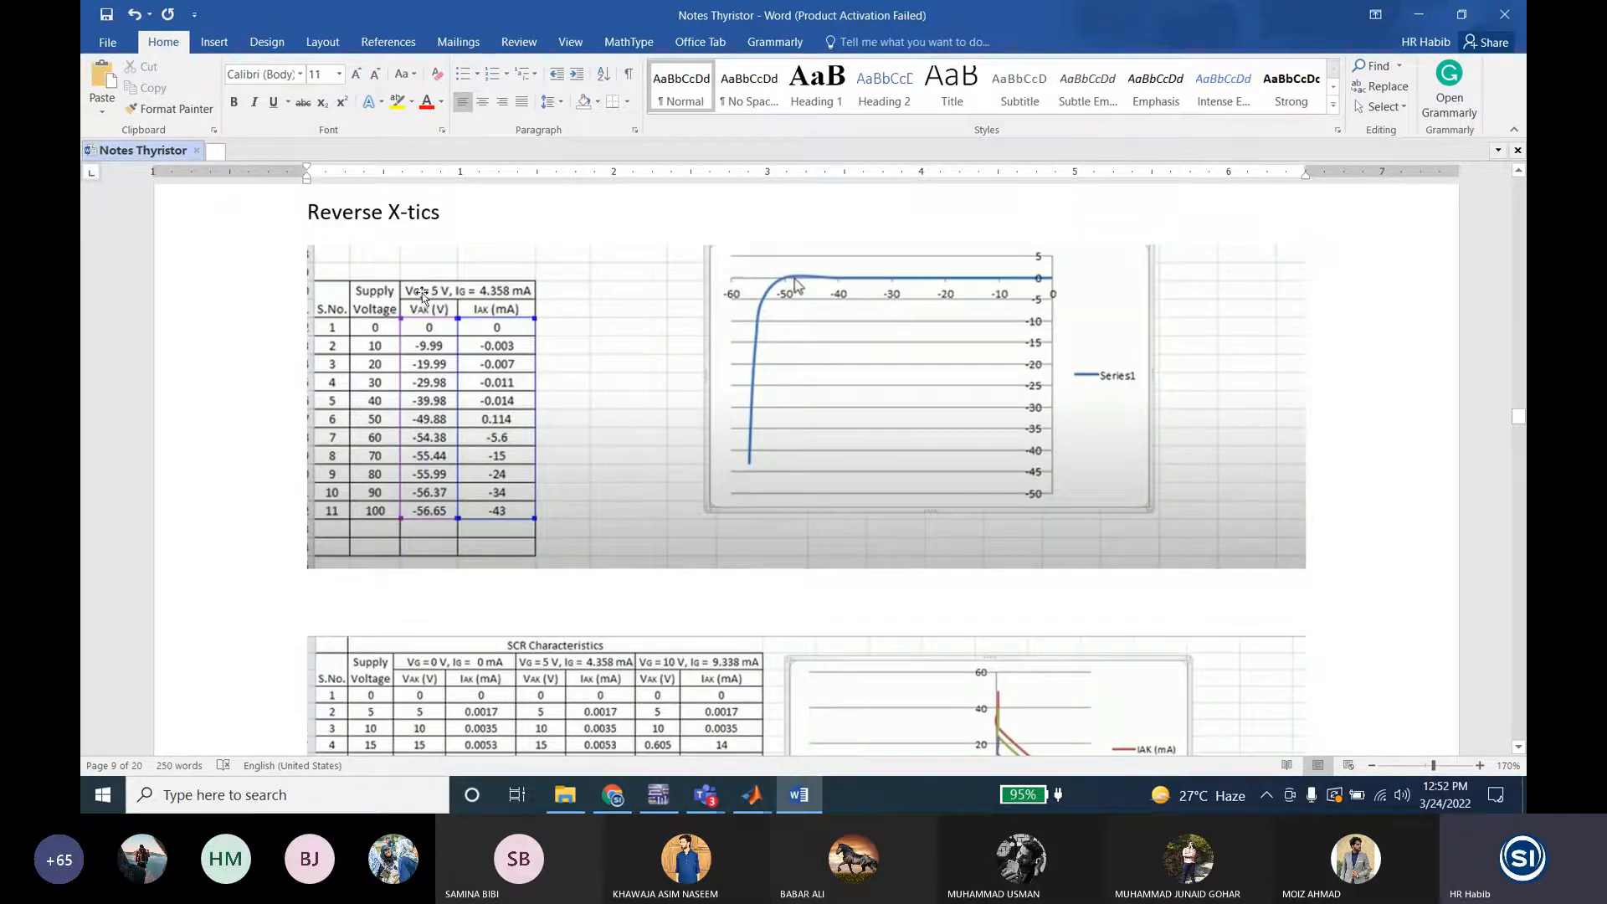
pyautogui.hotkey('alt', 'Tab')
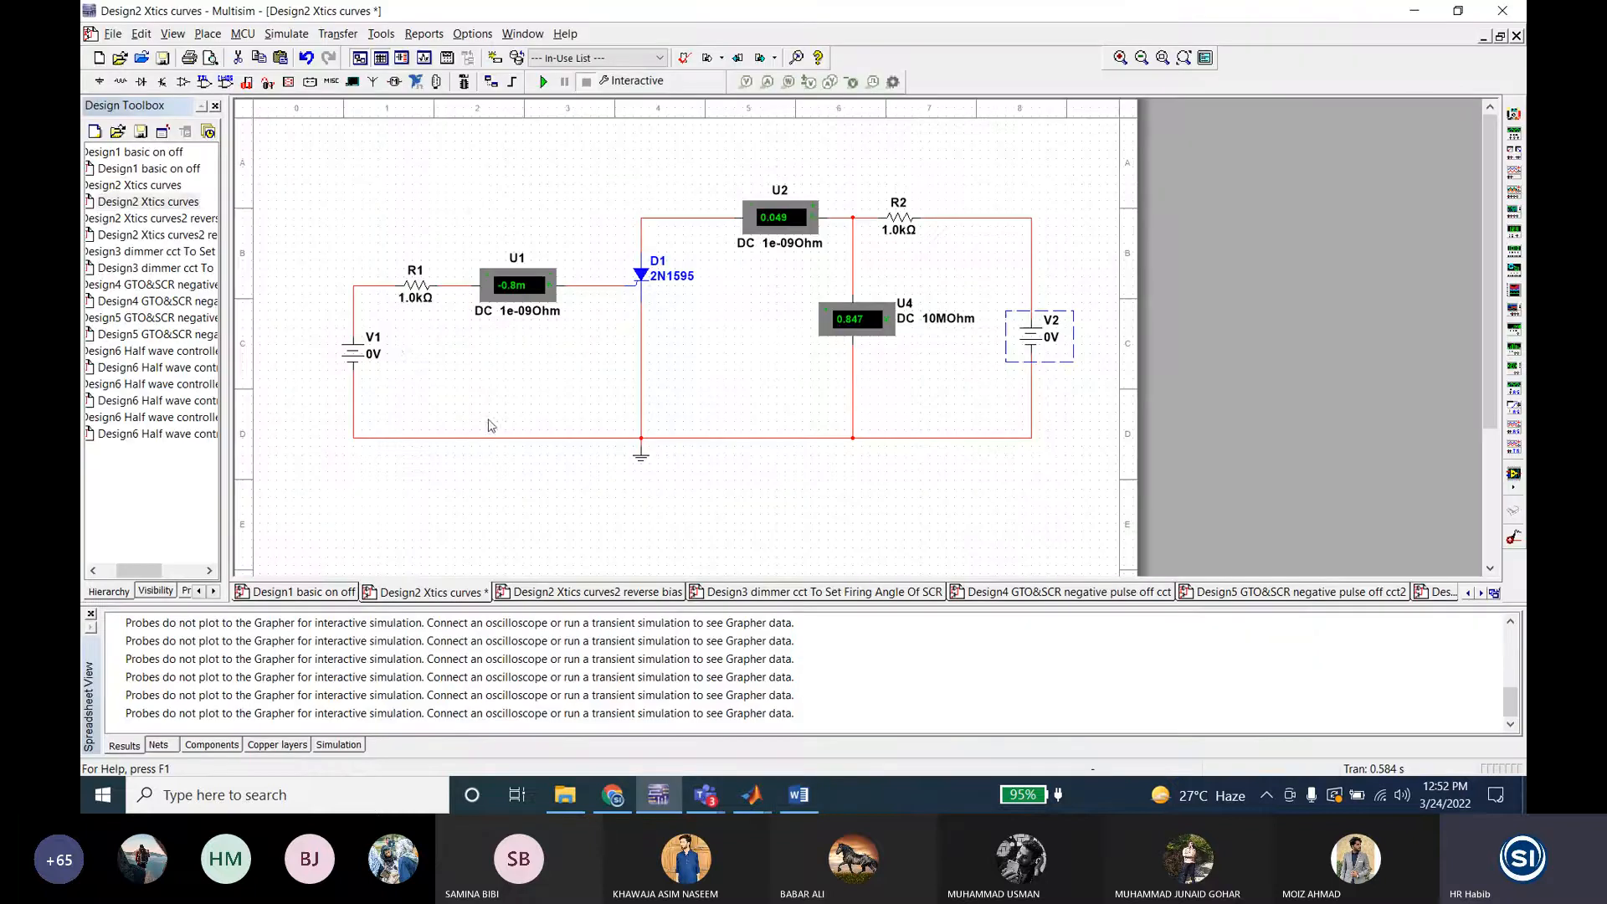
pyautogui.hotkey('alt', 'Tab')
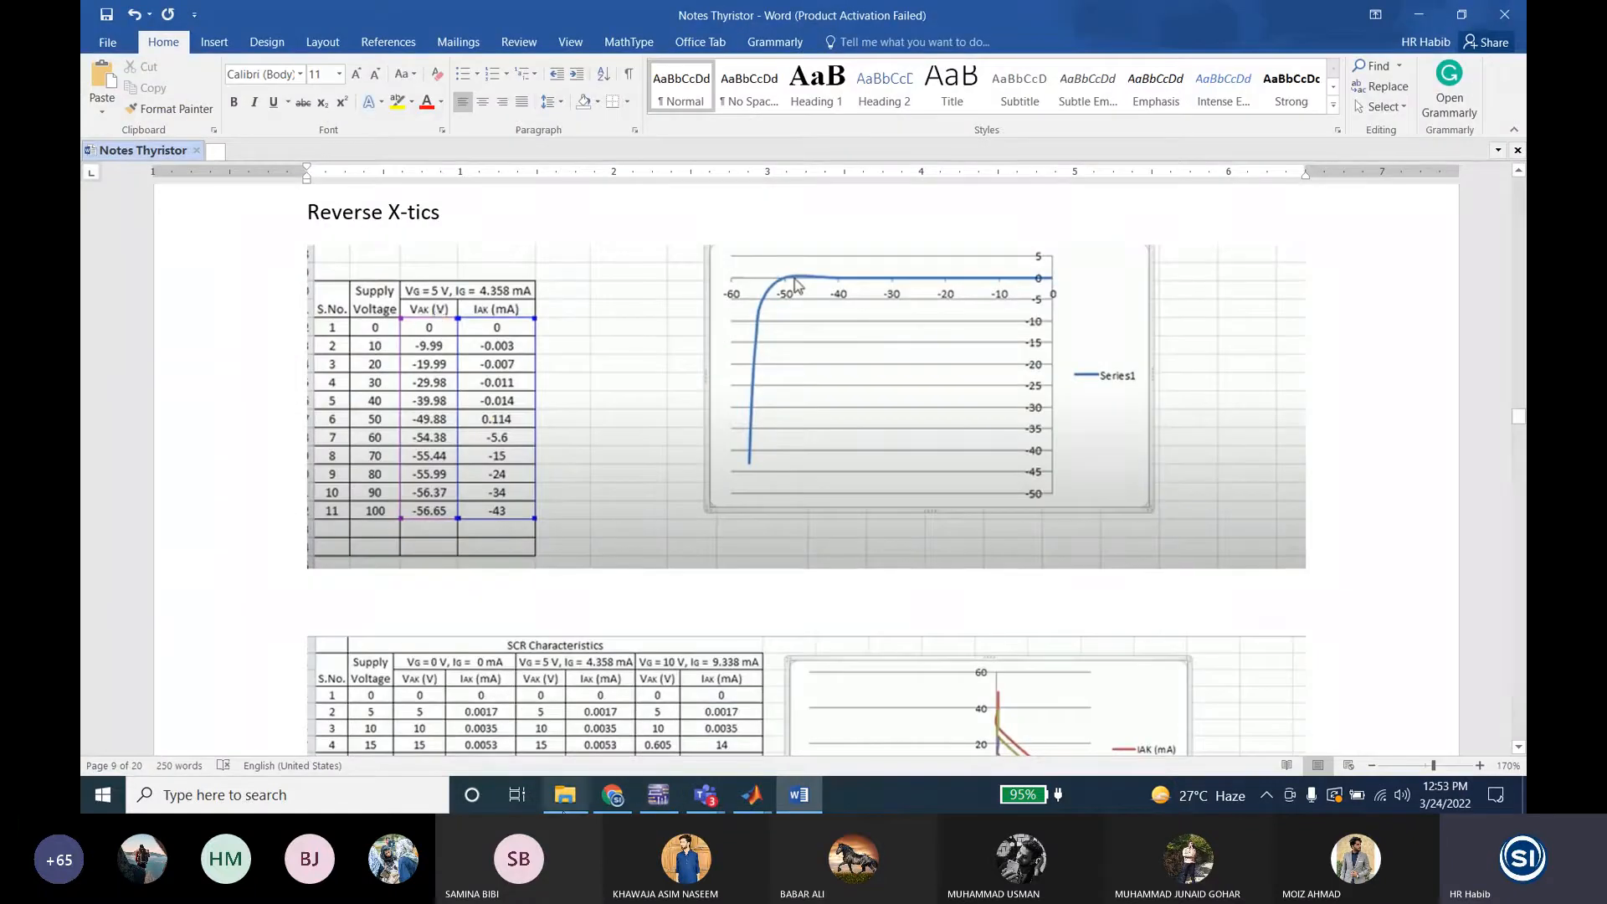
# Step: Save the Design2 Xtics curves circuit in Multisim and compare its V2 polarity with the Design2 Xtics curves2 reverse bias circuit
pyautogui.click(659, 795)
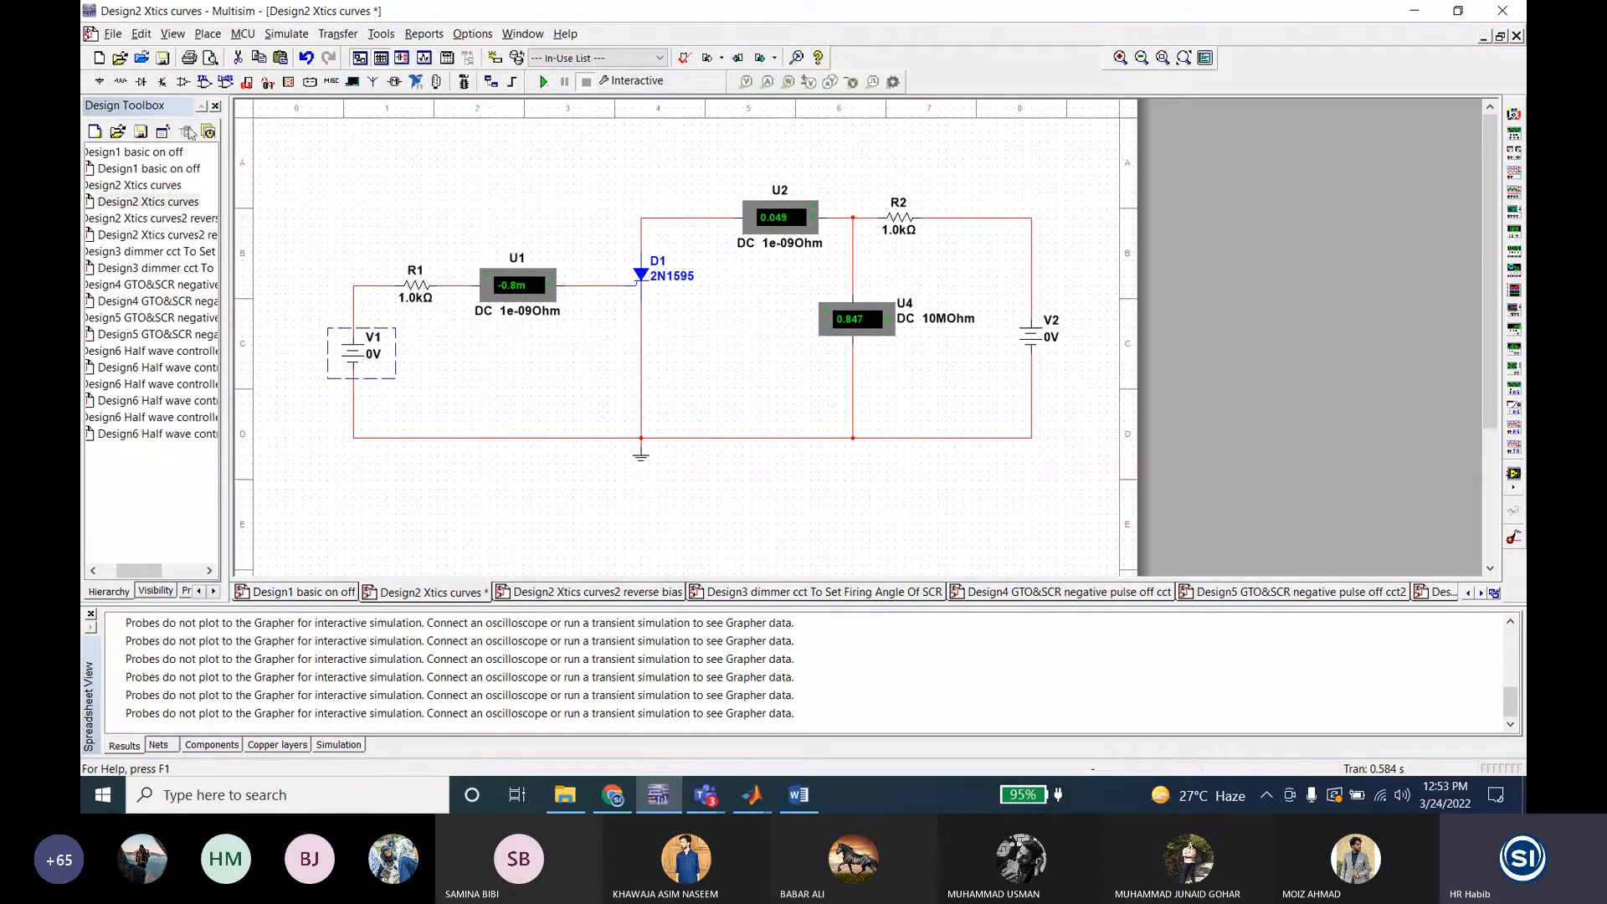
pyautogui.click(162, 58)
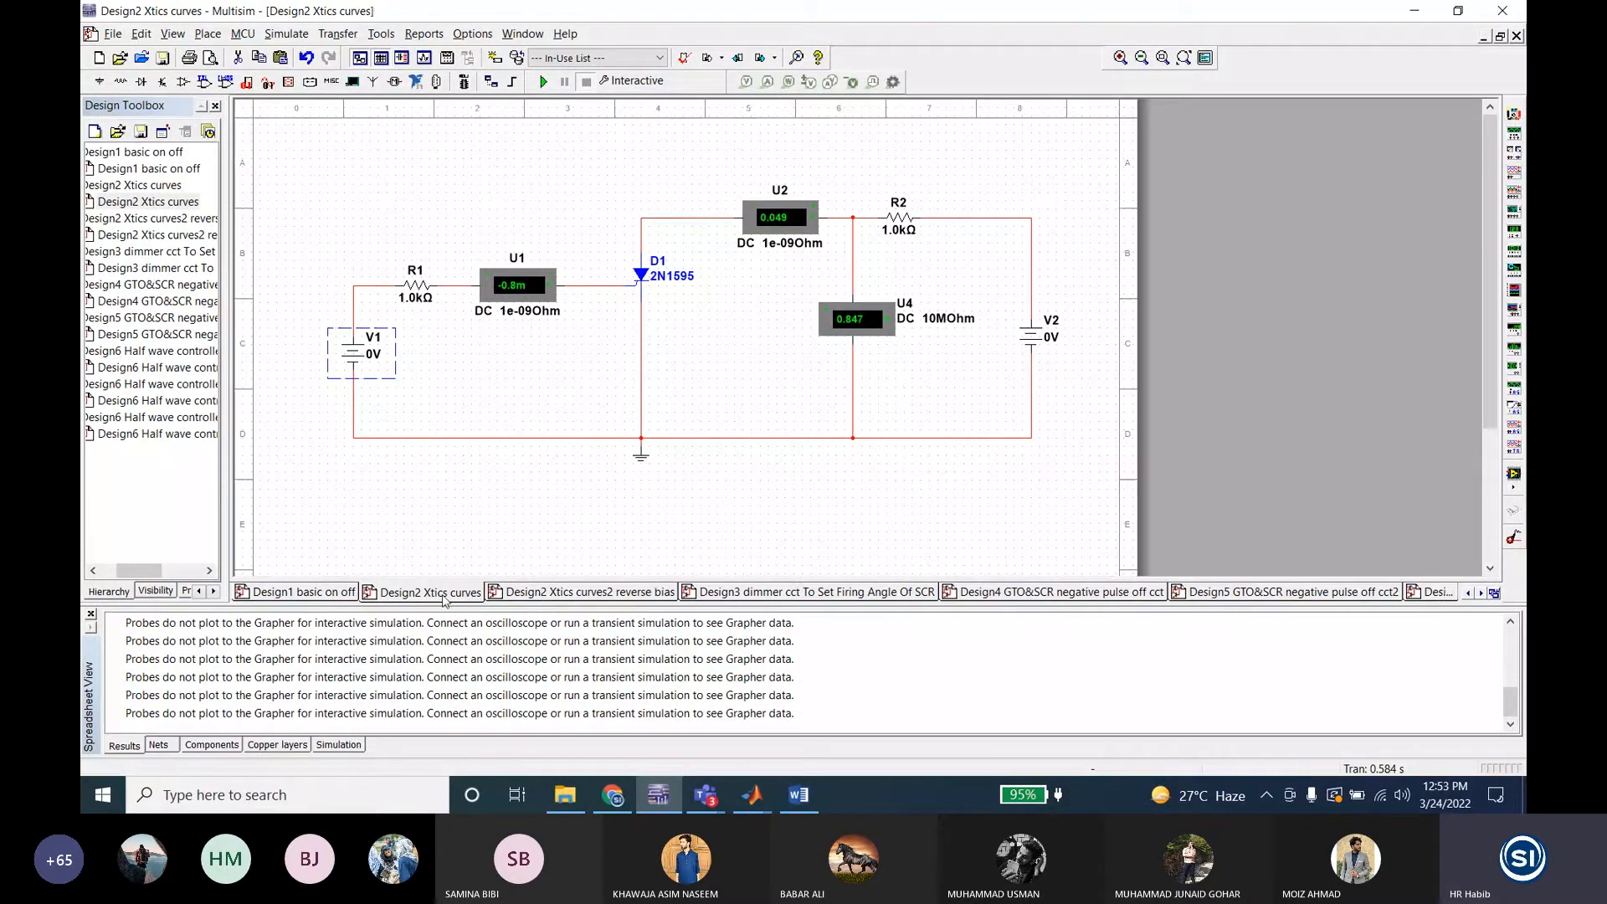
pyautogui.click(533, 597)
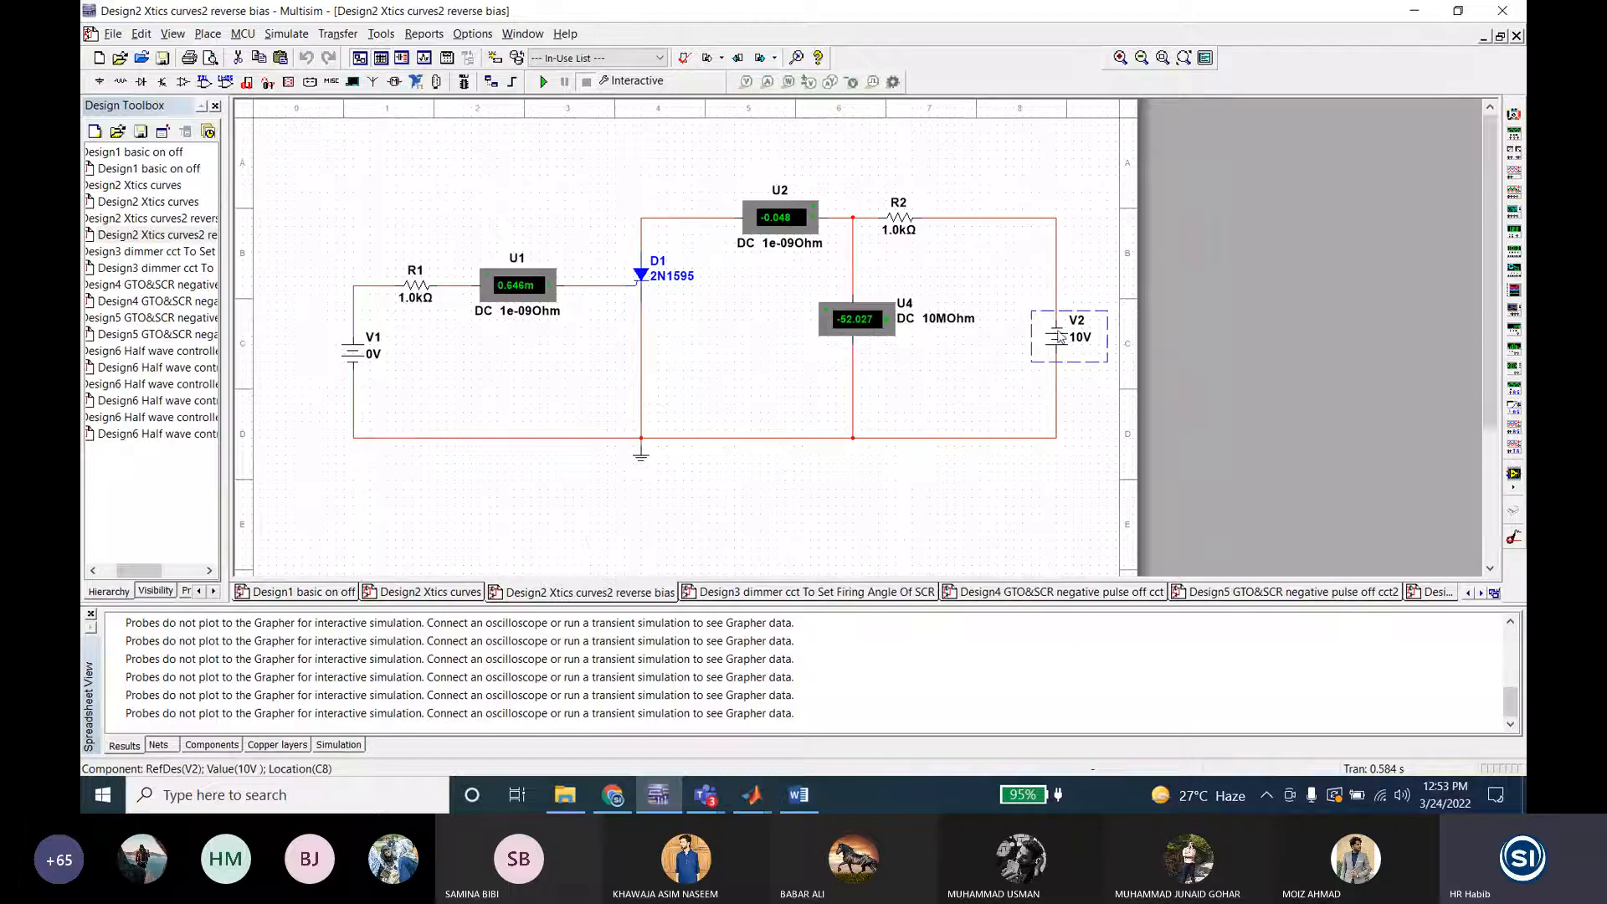
pyautogui.click(457, 596)
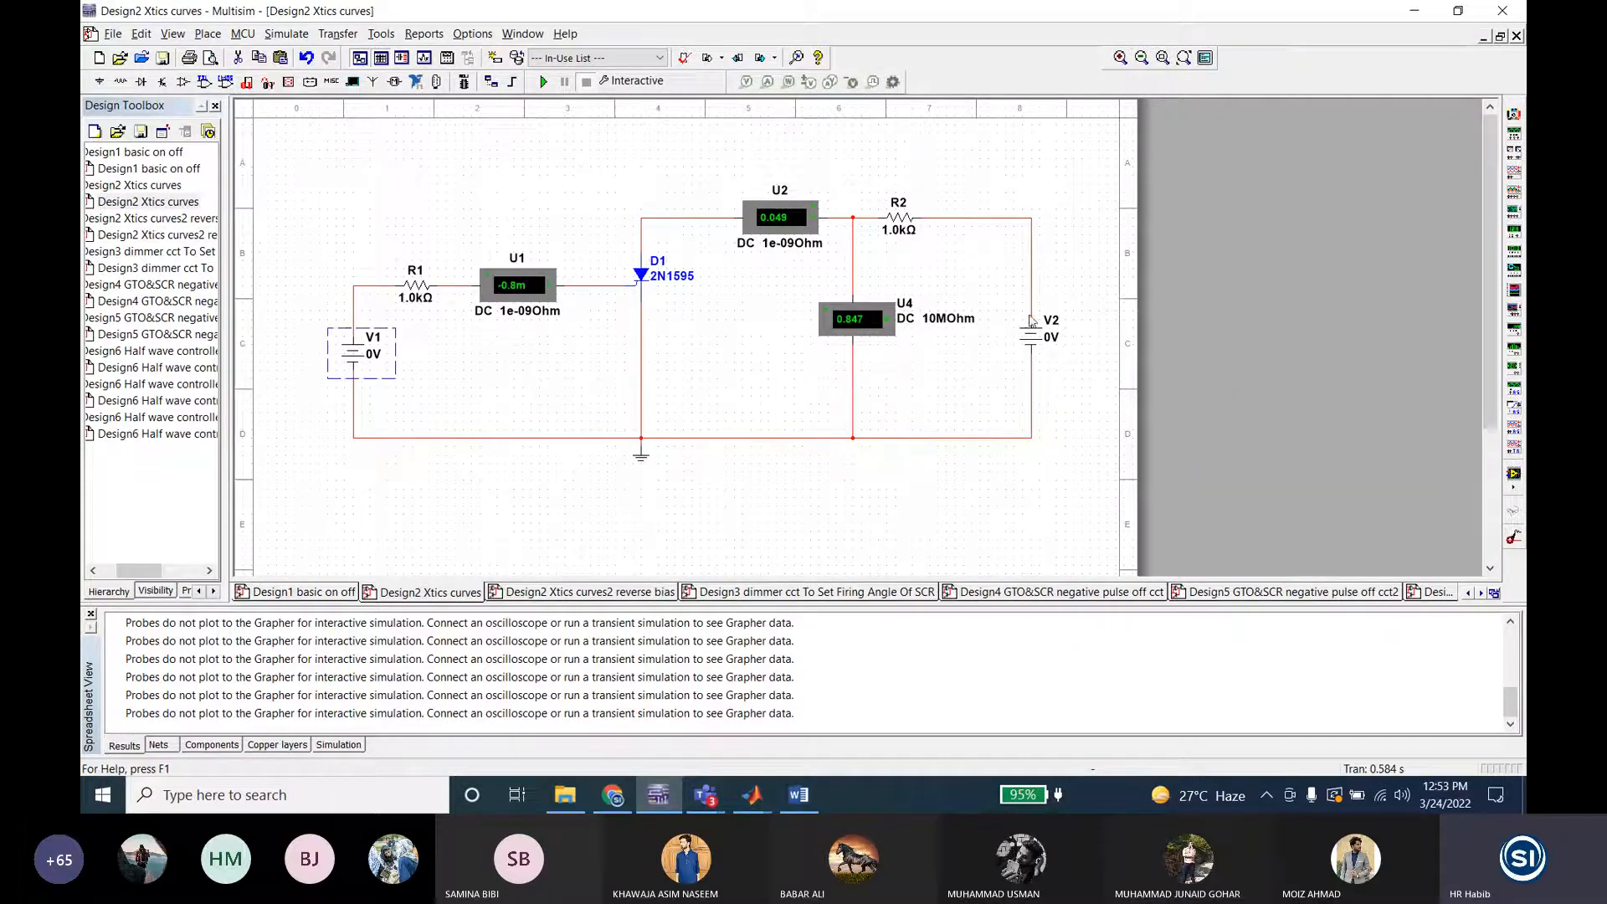
pyautogui.click(617, 592)
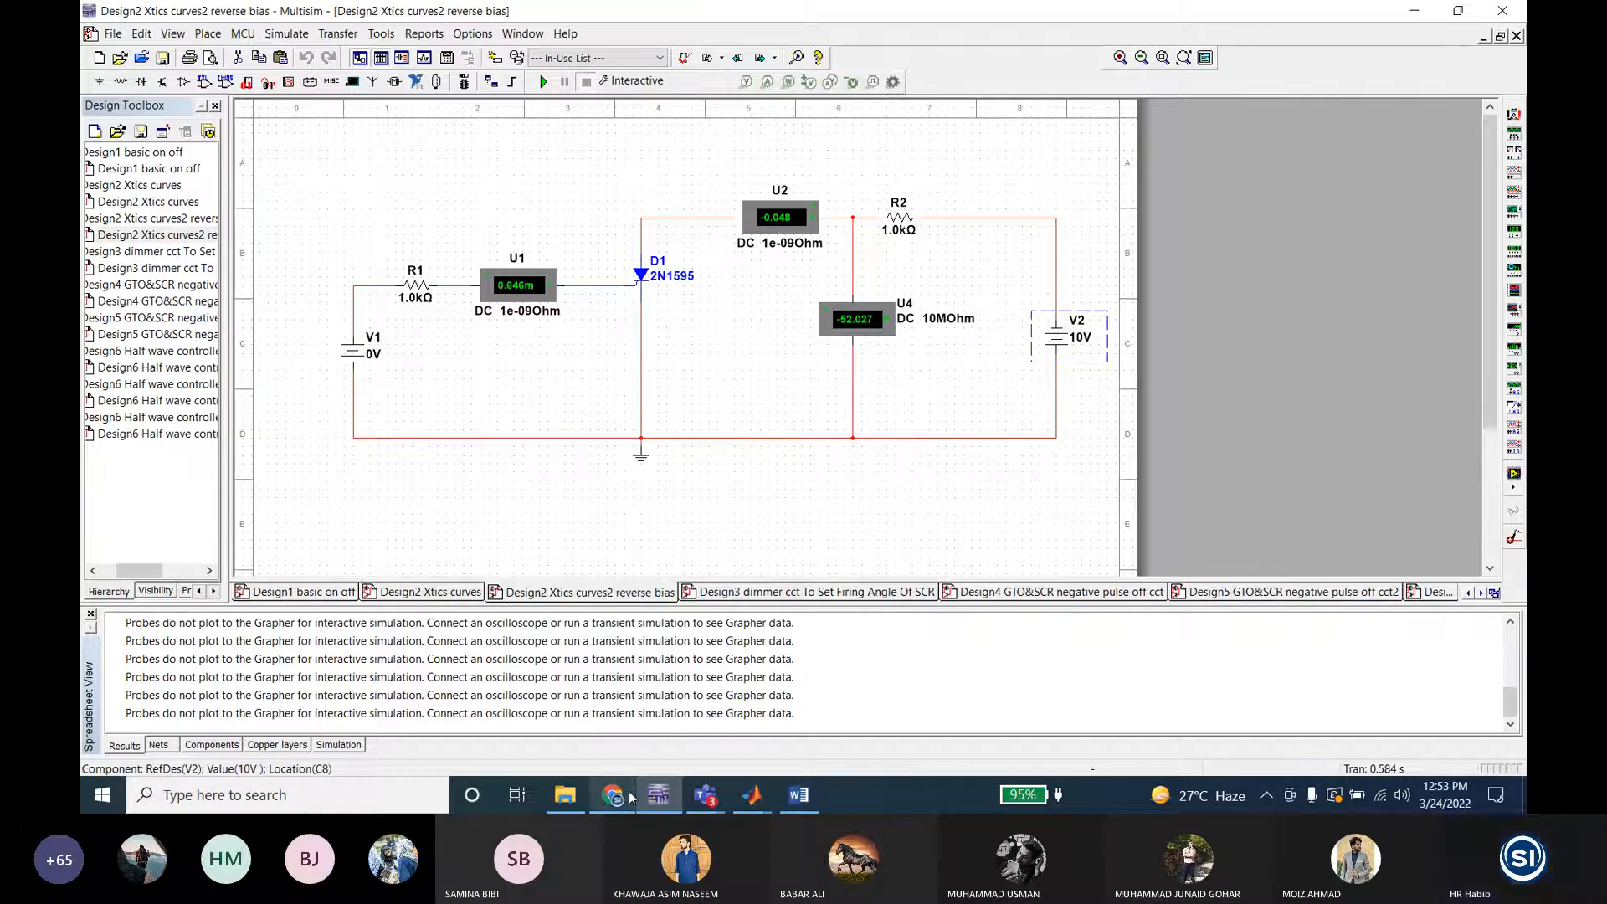
# Step: Switch to the Word notes and examine the reverse bias region and reverse breakdown voltage on the thyristor V-I curve
pyautogui.click(799, 796)
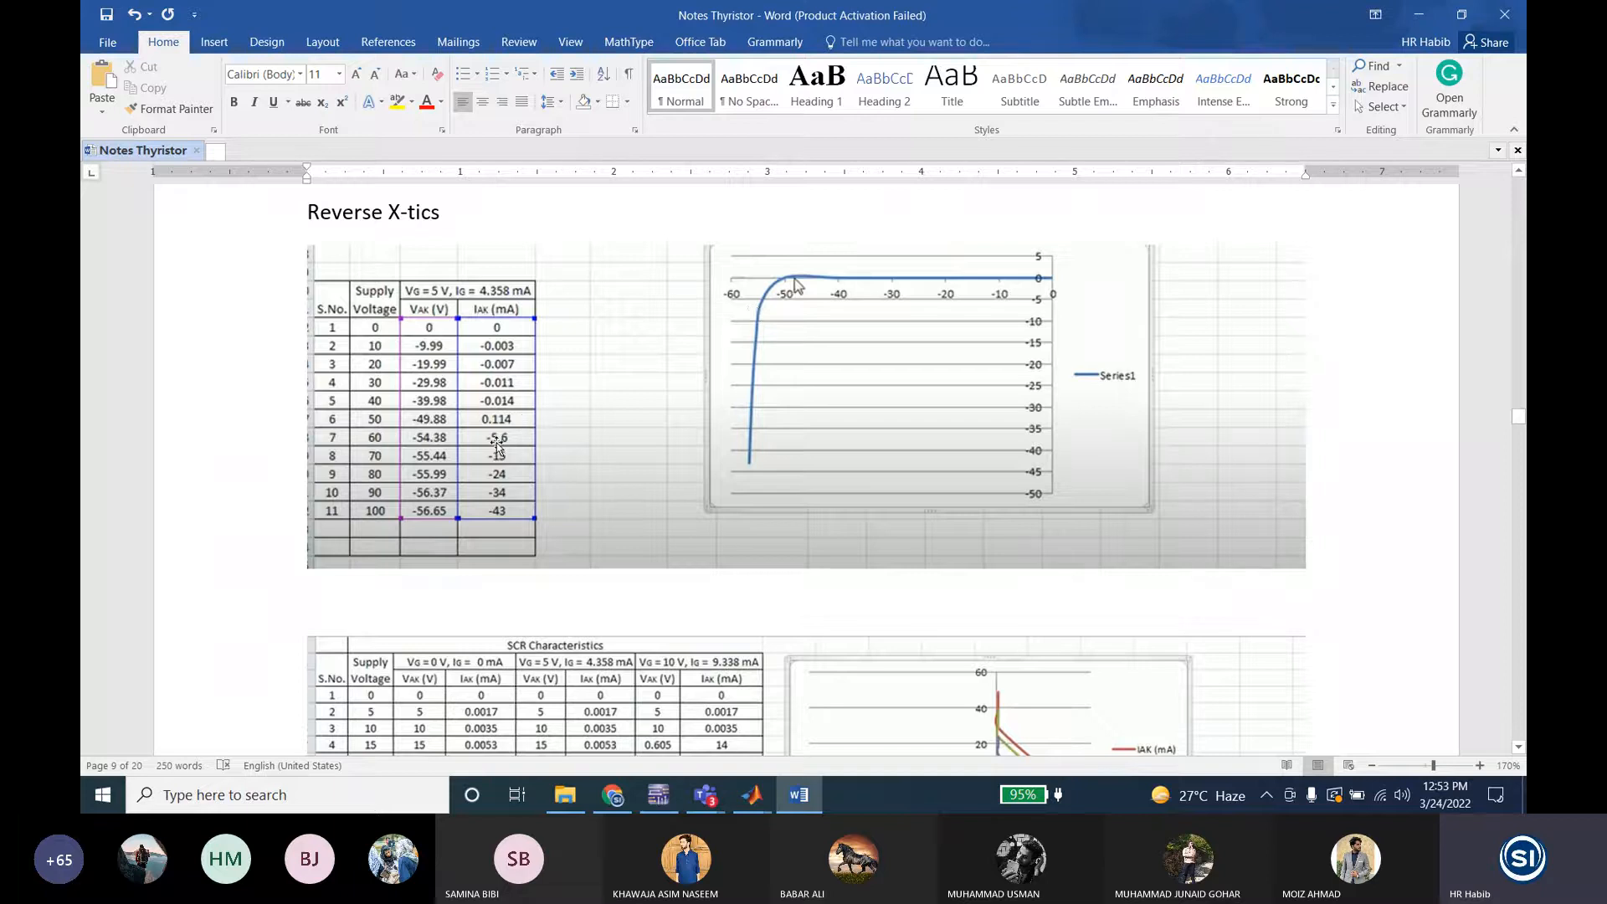
pyautogui.scroll(10, 1044, 349)
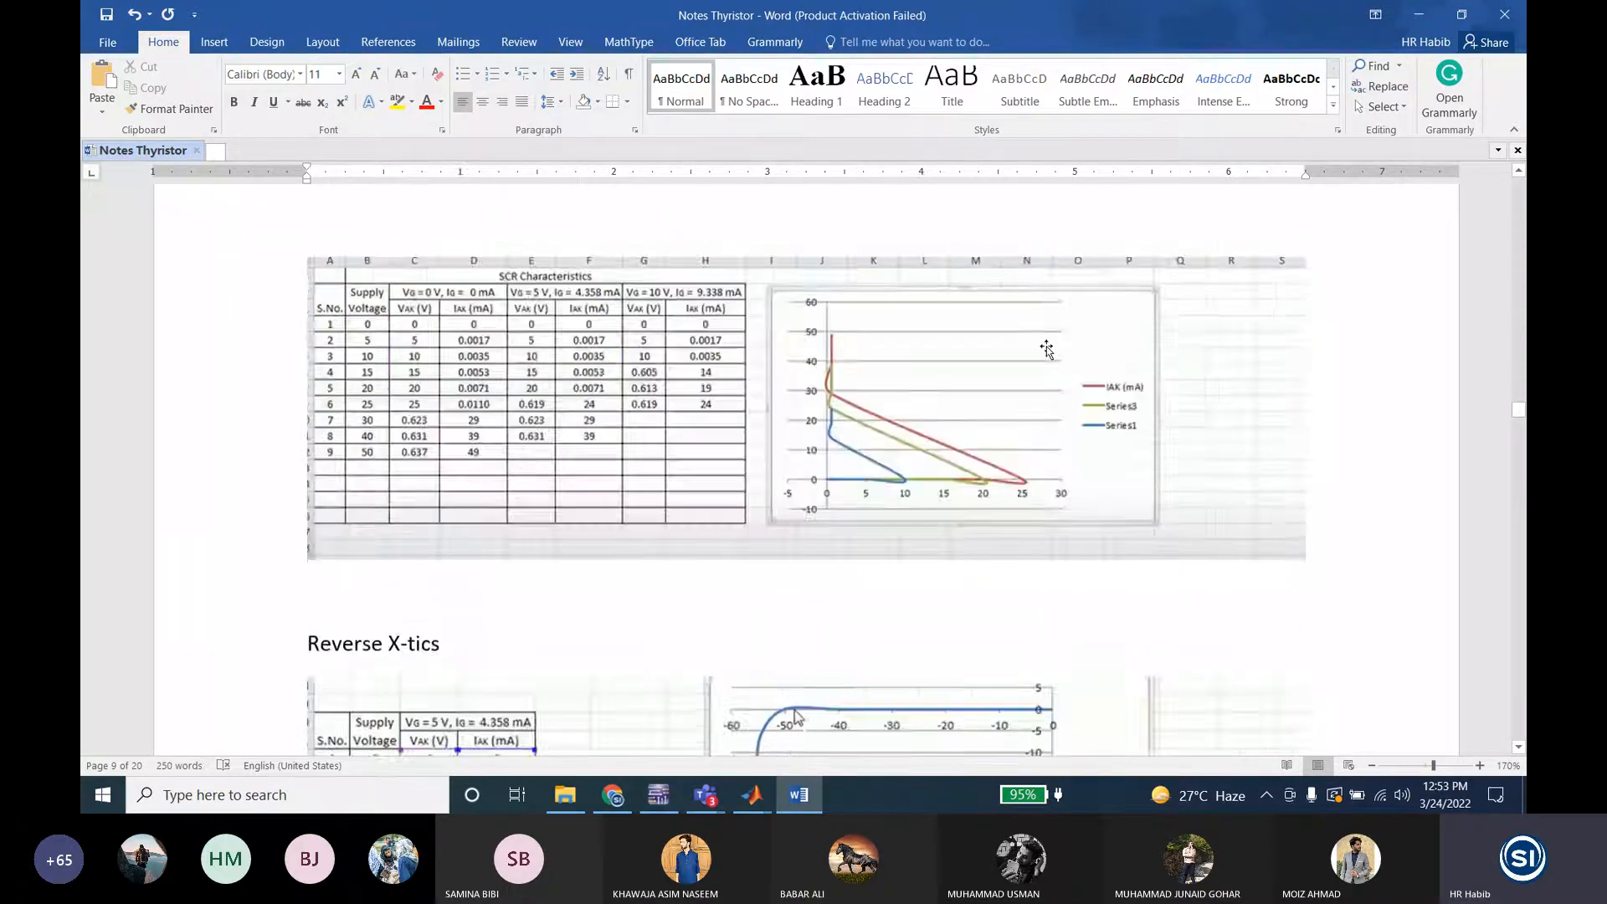
pyautogui.scroll(15, 1088, 377)
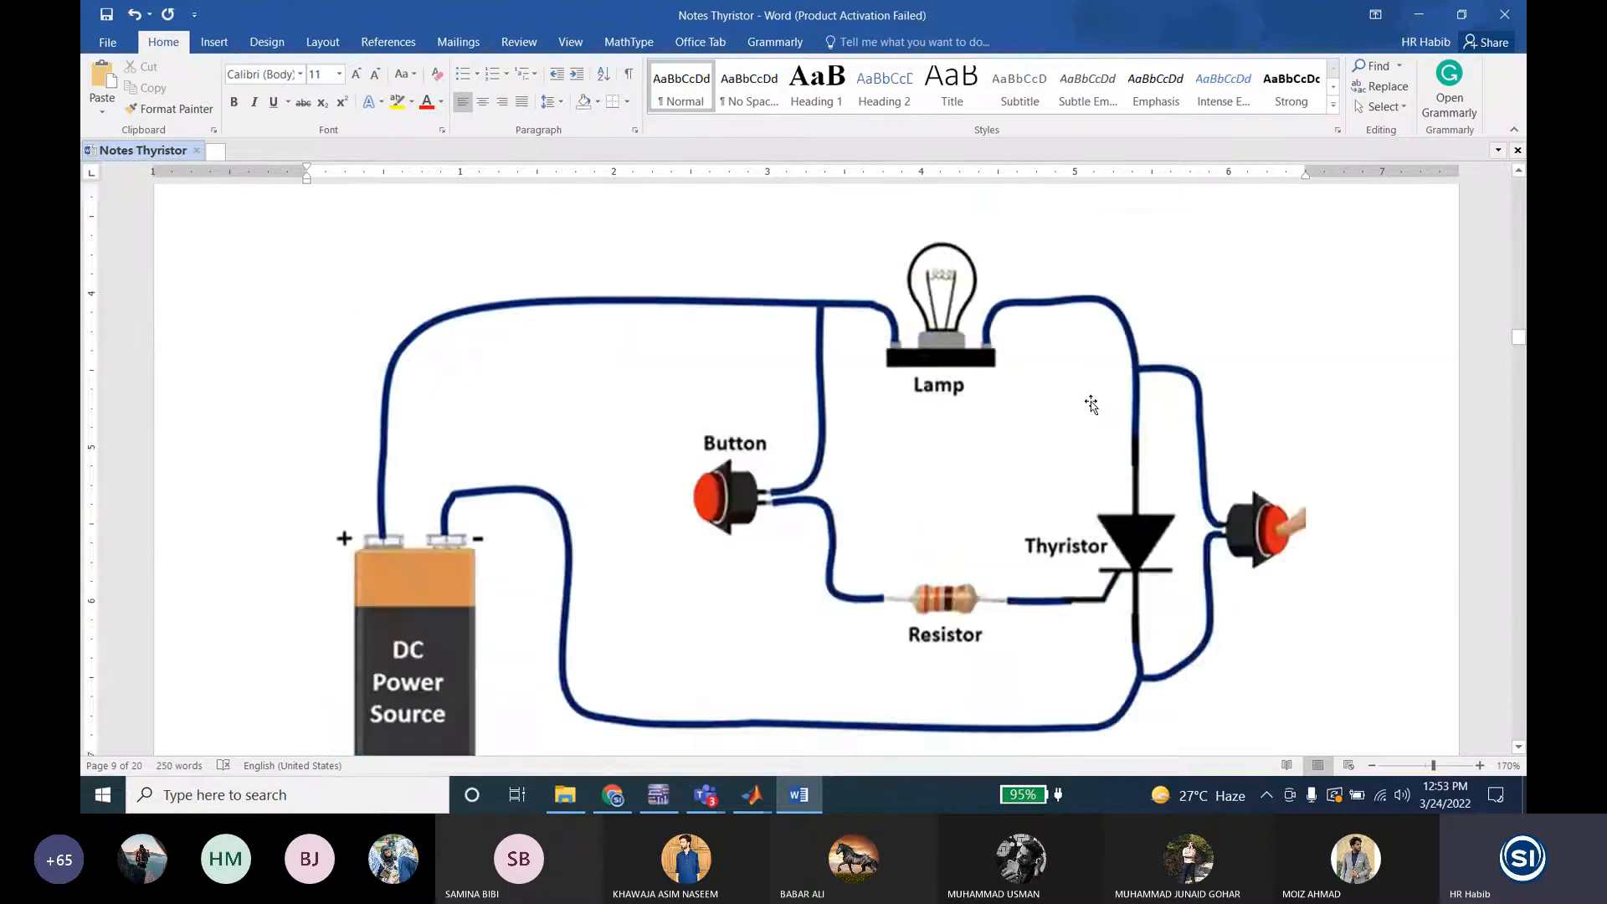
pyautogui.scroll(-4, 1092, 404)
pyautogui.scroll(-10, 1092, 404)
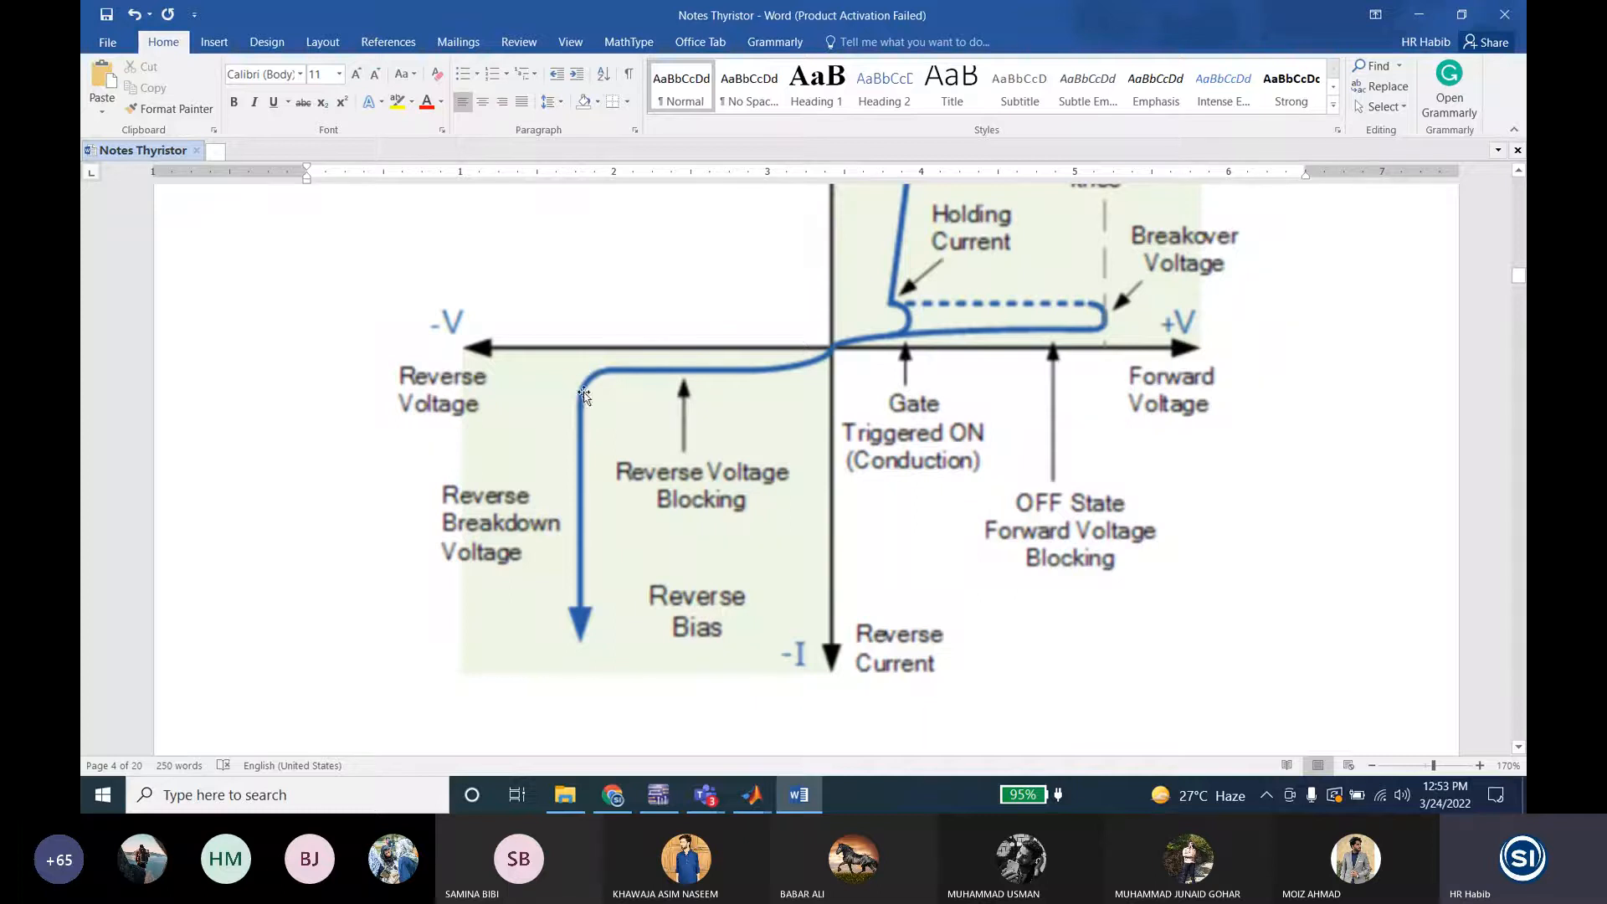
# Step: Review the forward SCR Characteristics plot and the Reverse X-tics table up to the 100 V supply row in the notes
pyautogui.scroll(-15, 685, 514)
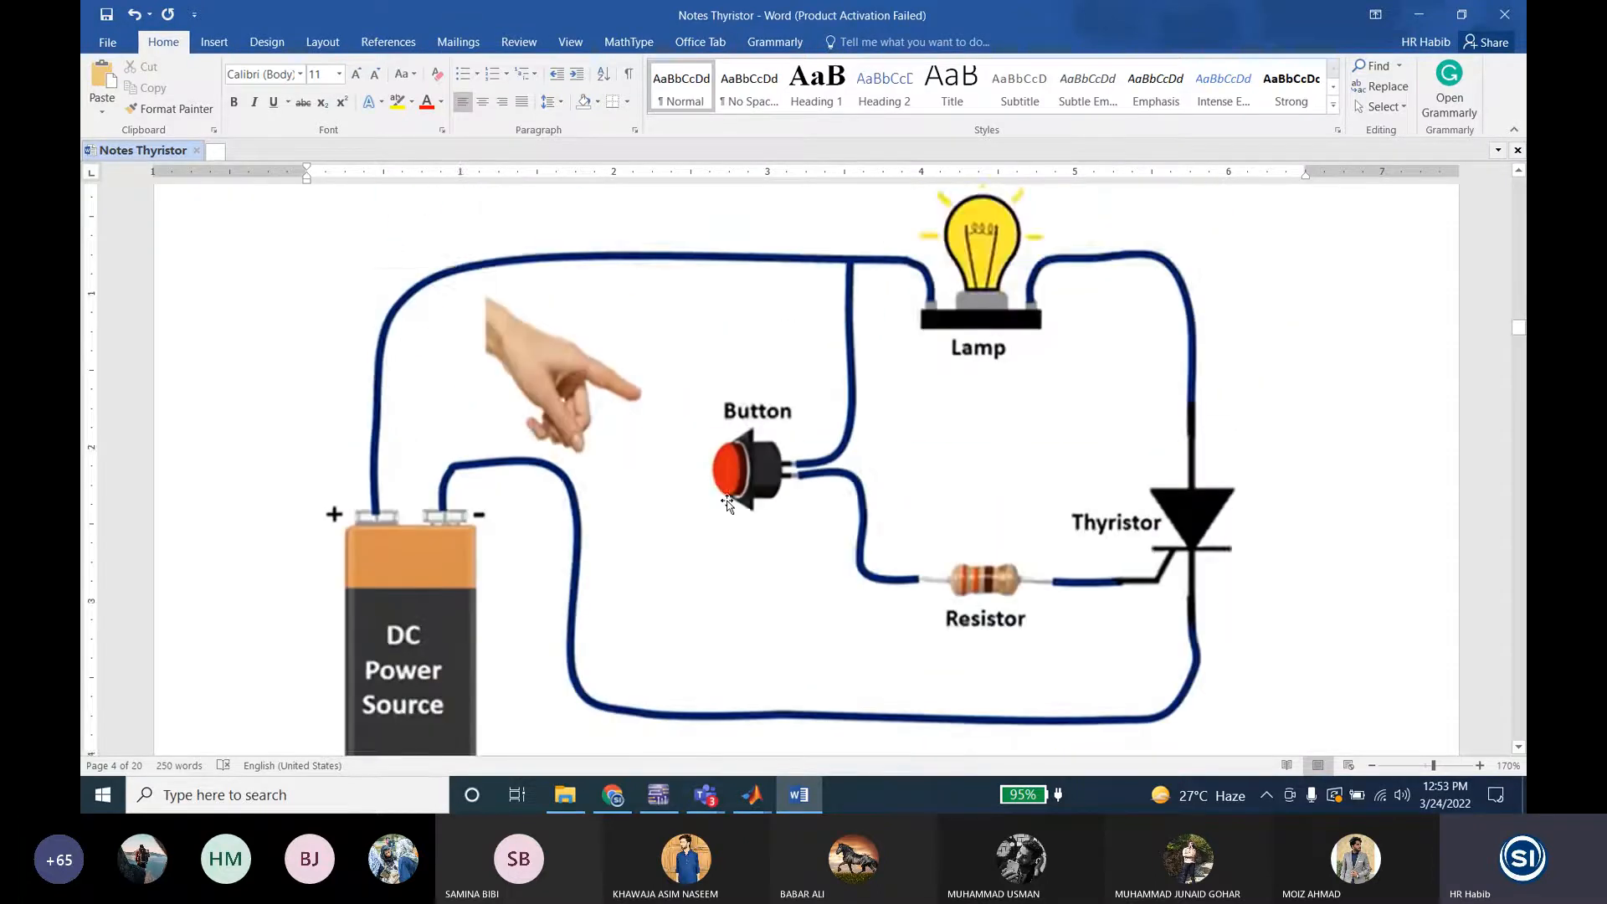
pyautogui.scroll(-5, 745, 494)
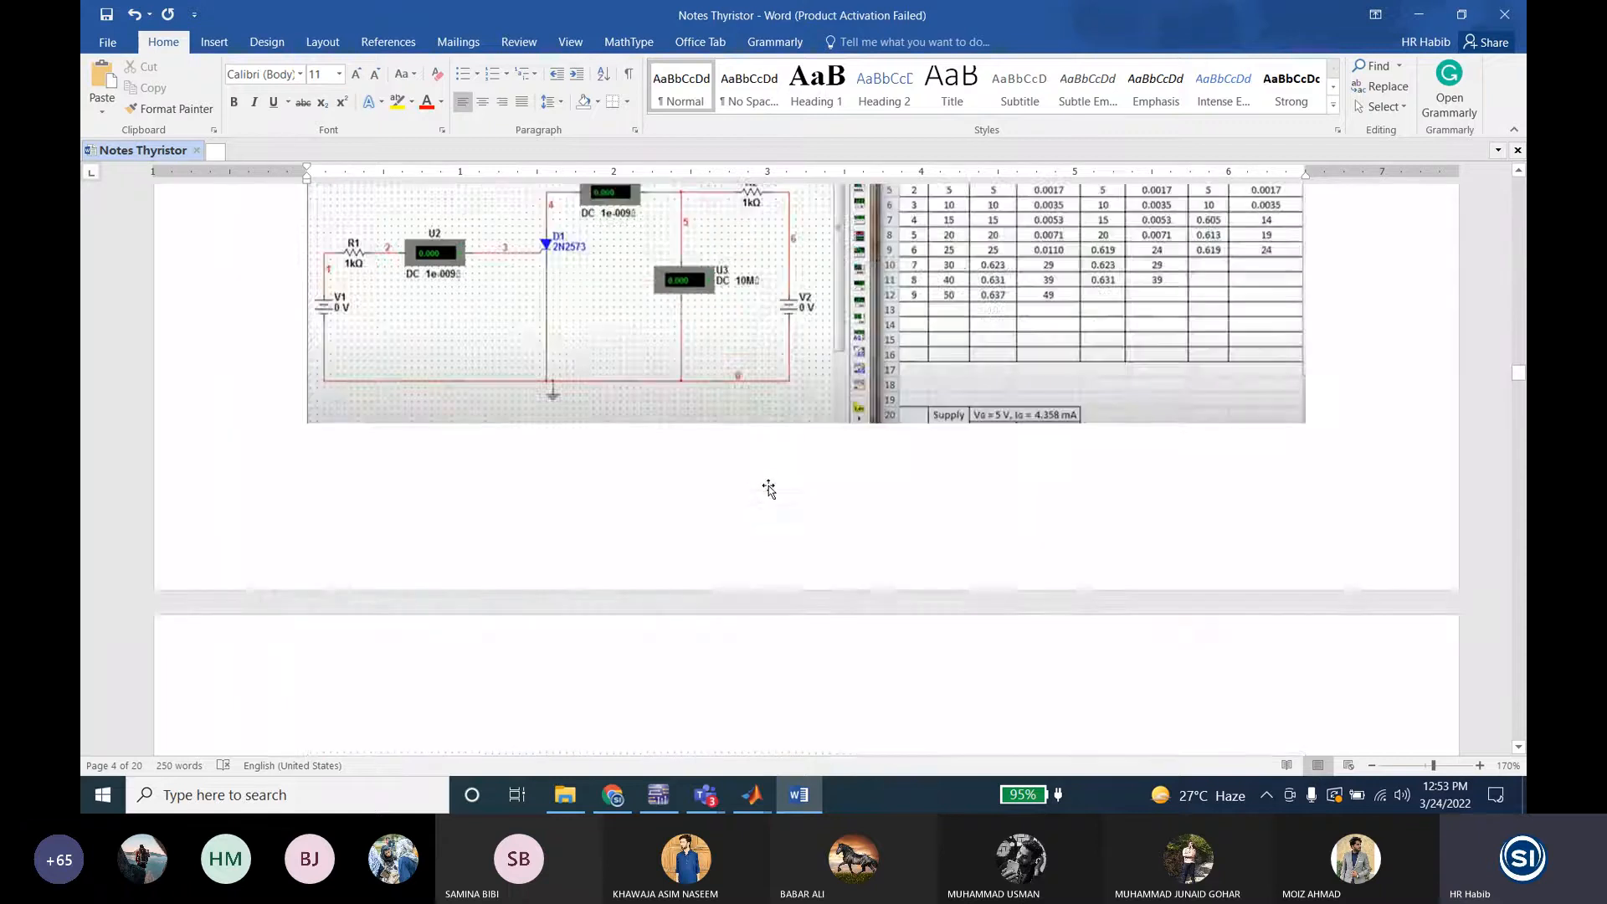
pyautogui.scroll(6, 764, 486)
pyautogui.scroll(-1, 769, 488)
pyautogui.scroll(1, 768, 489)
pyautogui.scroll(5, 769, 489)
pyautogui.scroll(-15, 768, 488)
pyautogui.scroll(-20, 1042, 506)
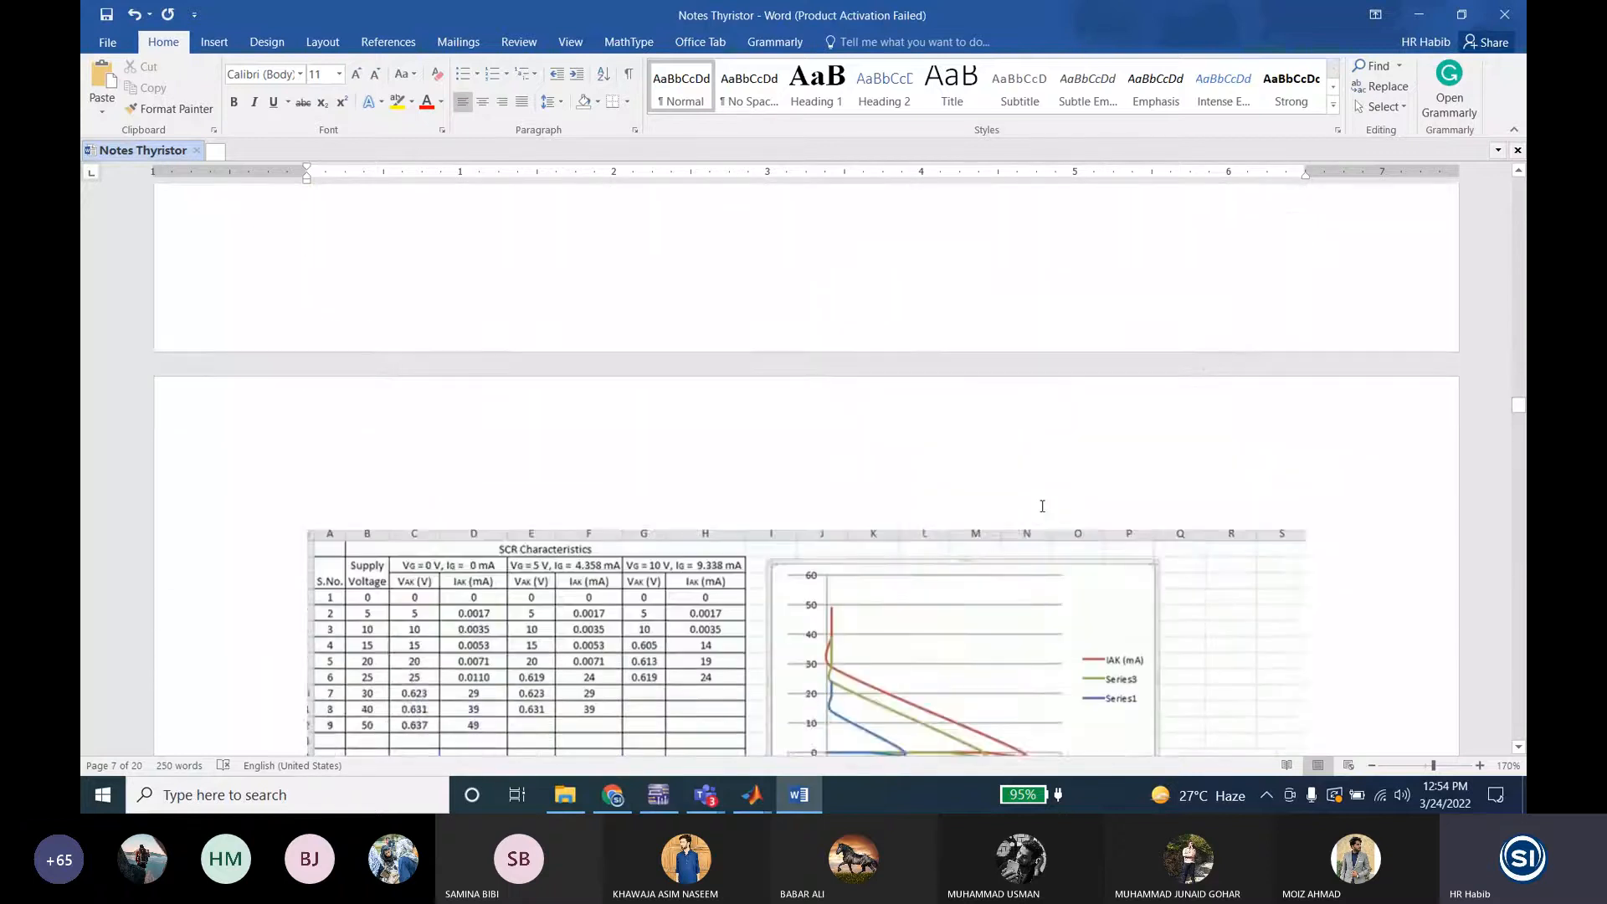
pyautogui.scroll(-5, 1043, 505)
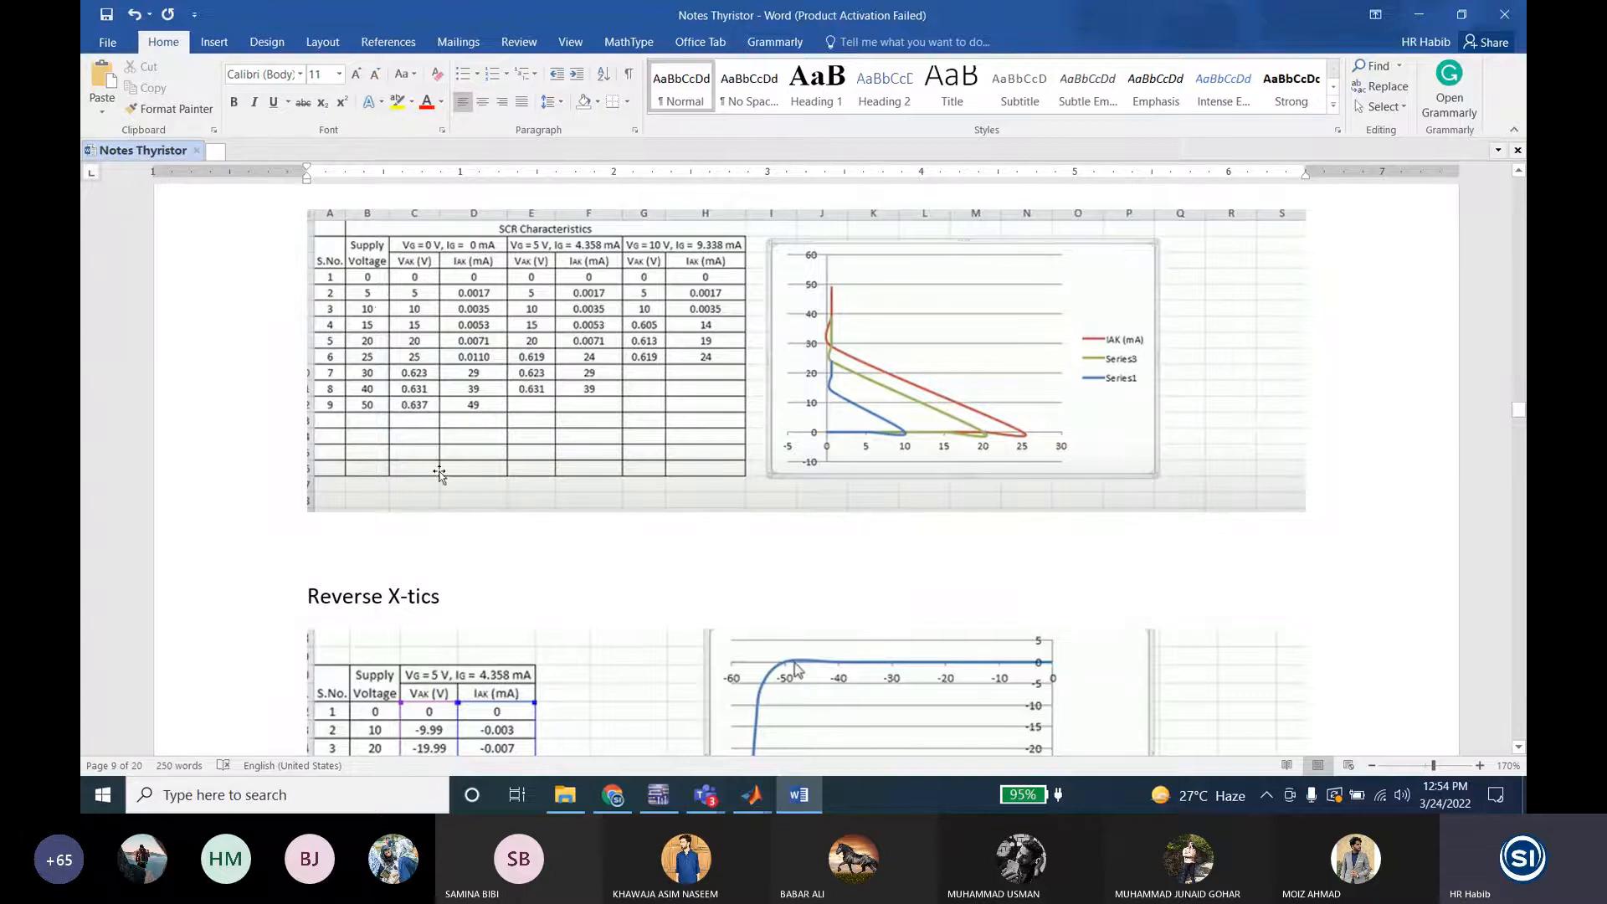
pyautogui.scroll(-5, 368, 500)
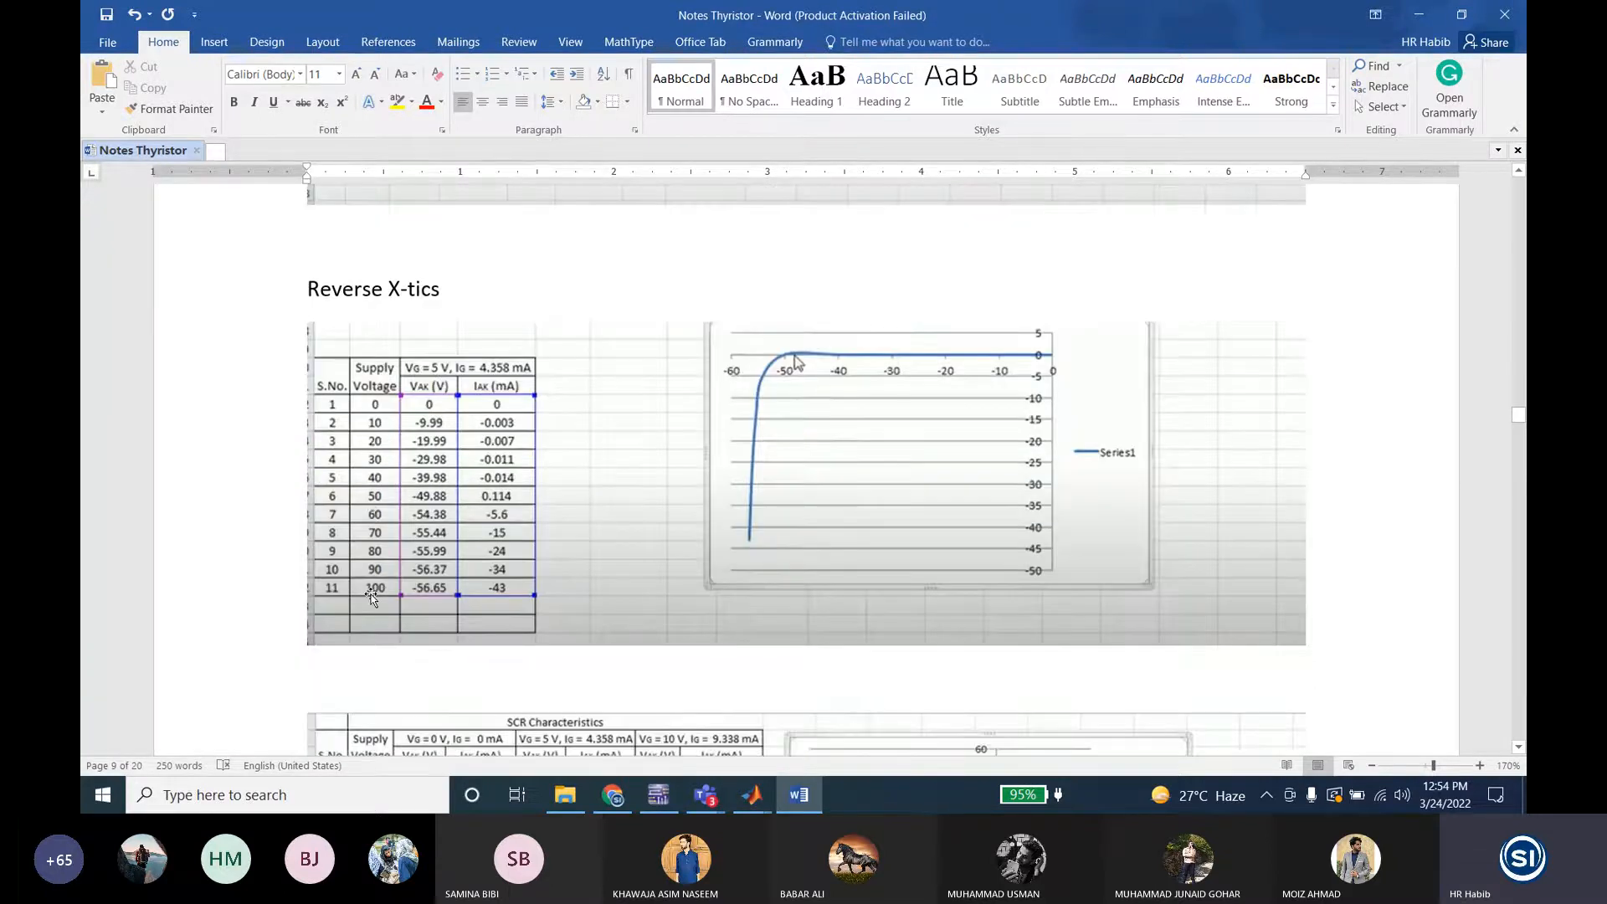
# Step: In Multisim's reverse bias circuit, accept 10 V for supply source V2 and run the simulation to read meters U2 and U4
pyautogui.click(659, 796)
pyautogui.click(352, 360)
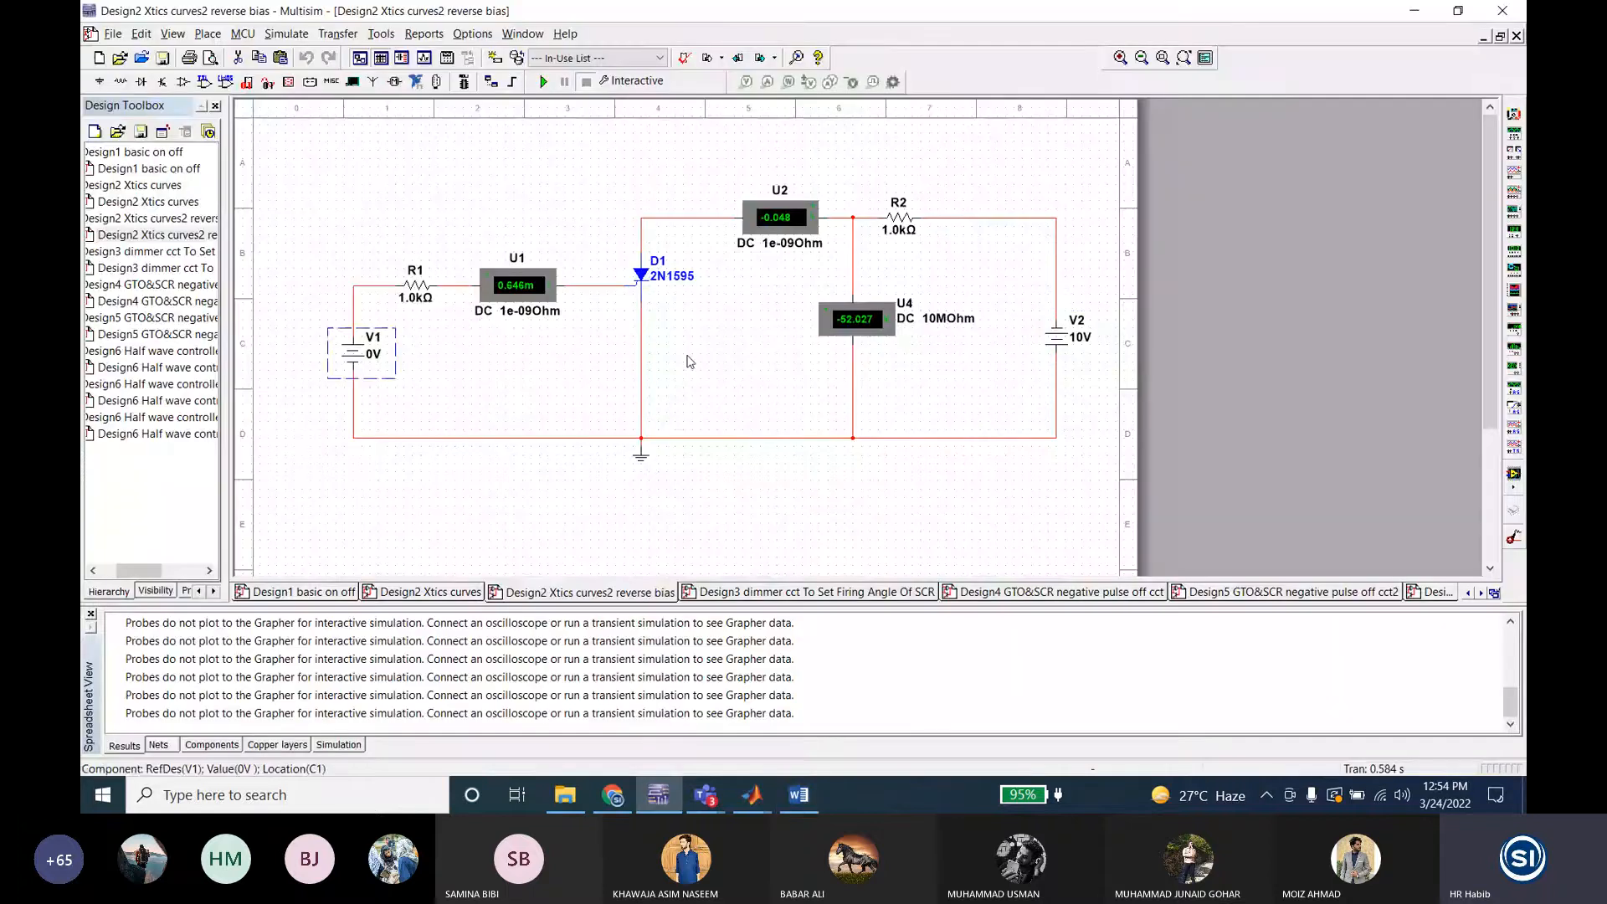
pyautogui.doubleClick(1058, 341)
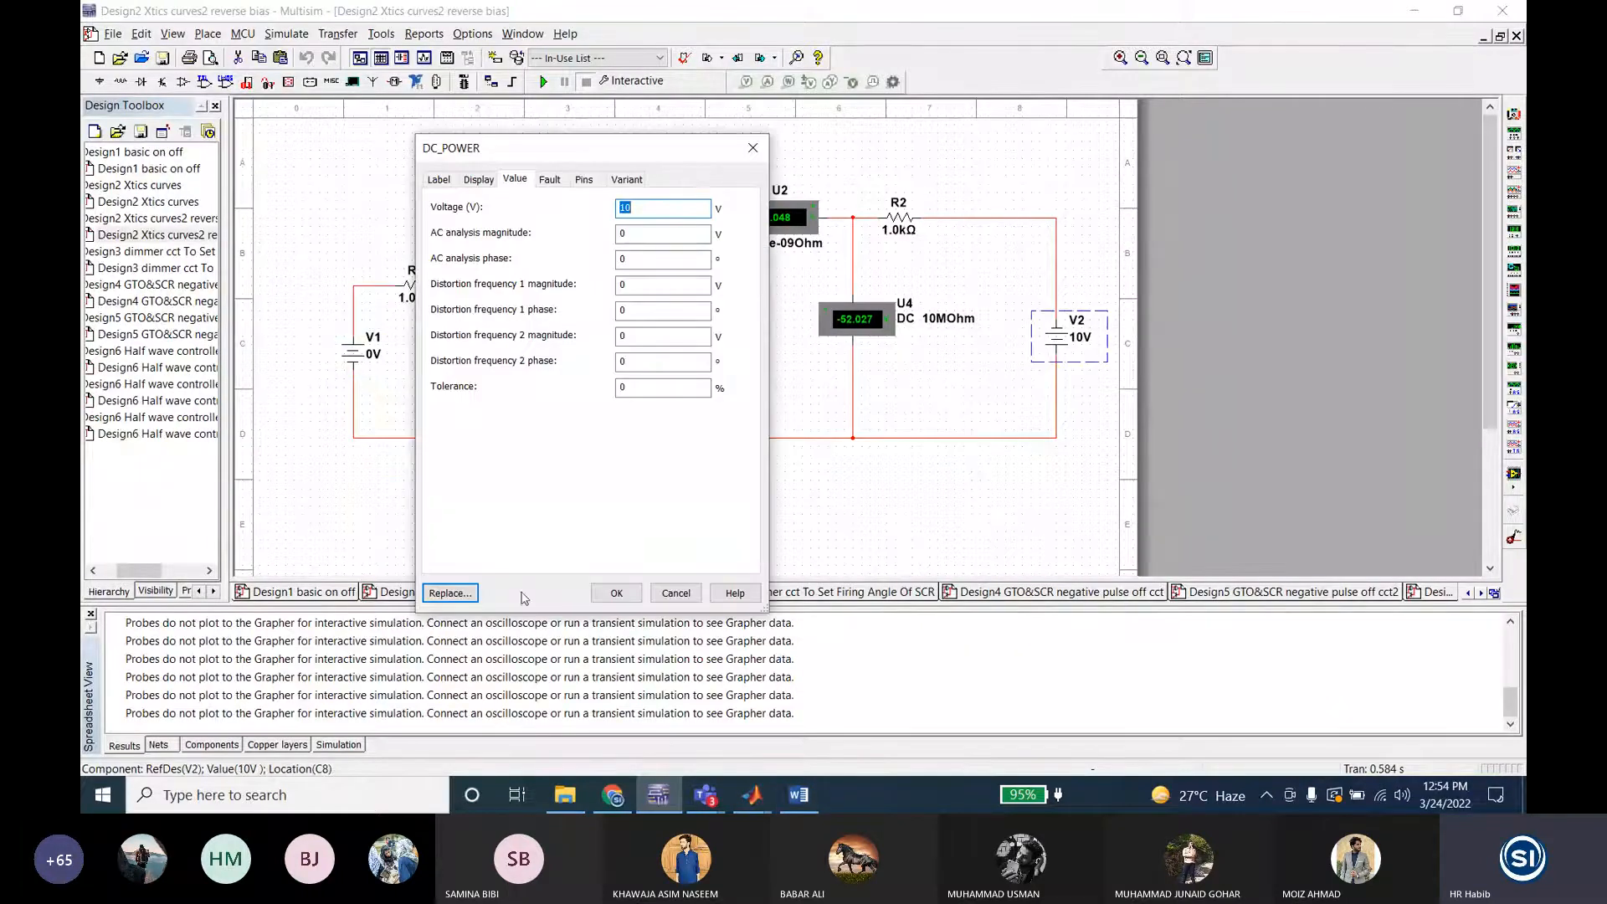
pyautogui.click(614, 594)
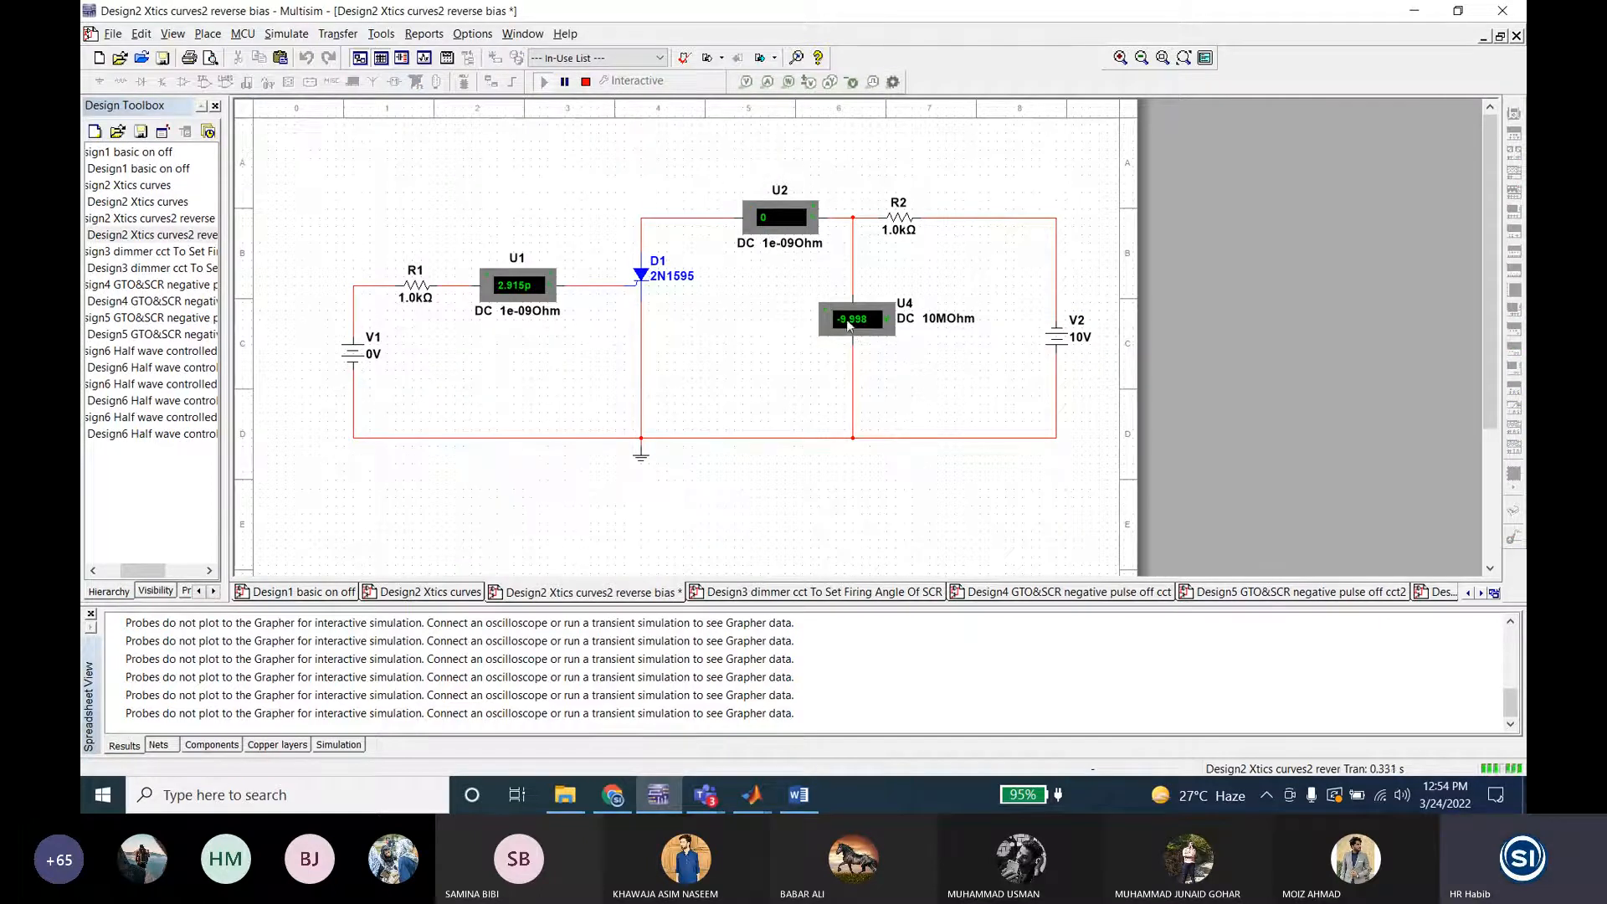
# Step: Consult the Reverse X-tics table in the Word notes, and in Multisim run the reverse bias simulation with supply V2 at 60 V
pyautogui.click(586, 81)
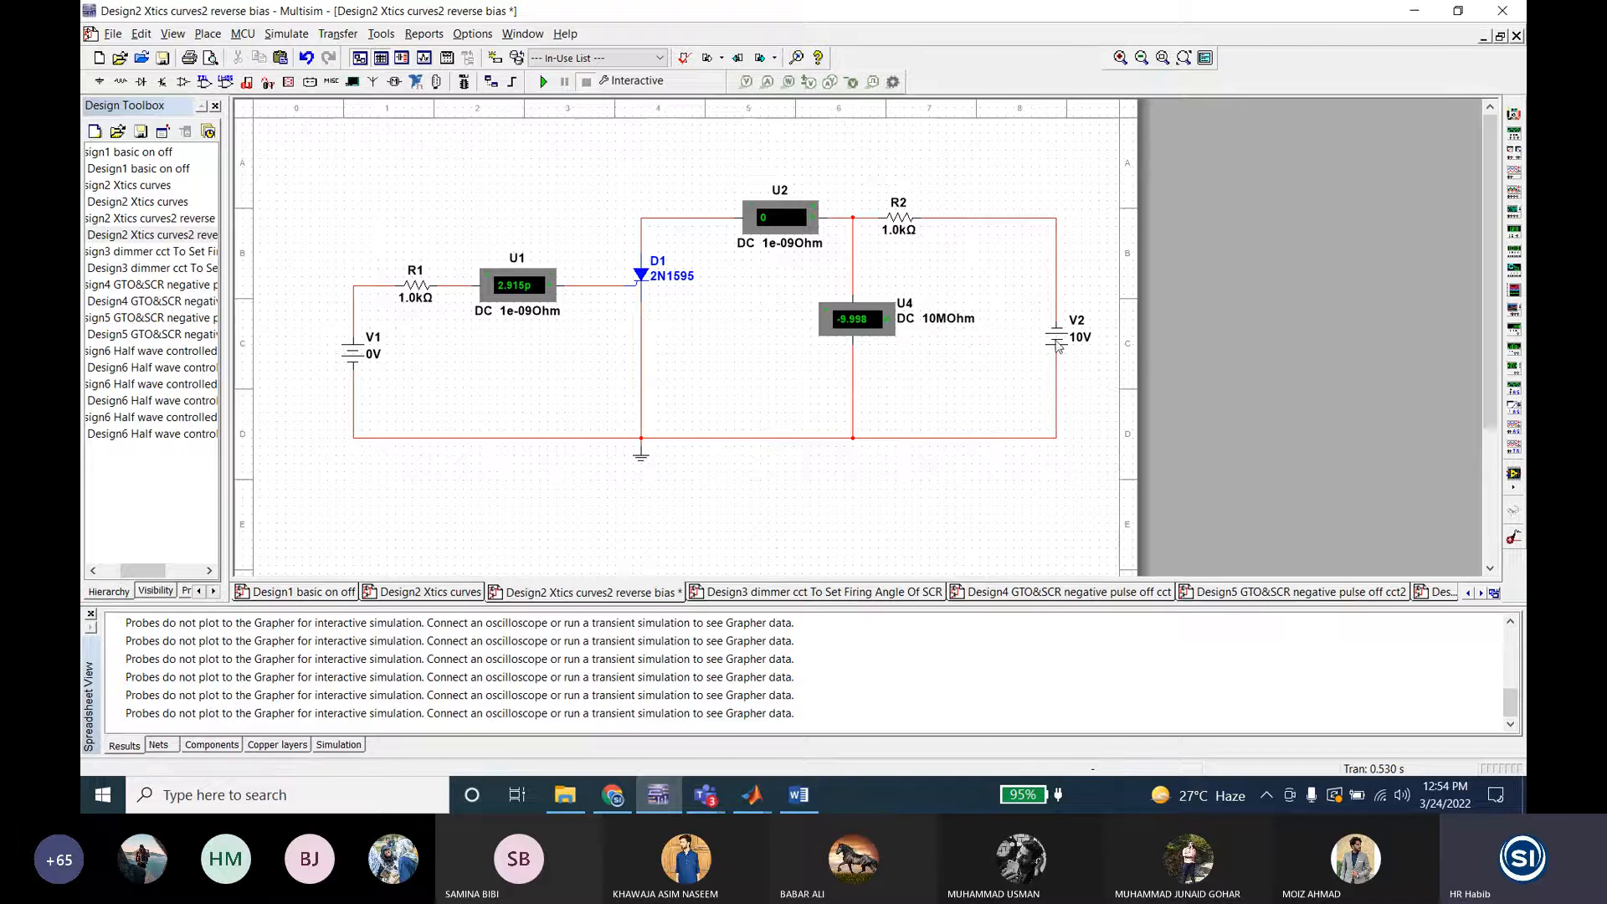
pyautogui.click(799, 795)
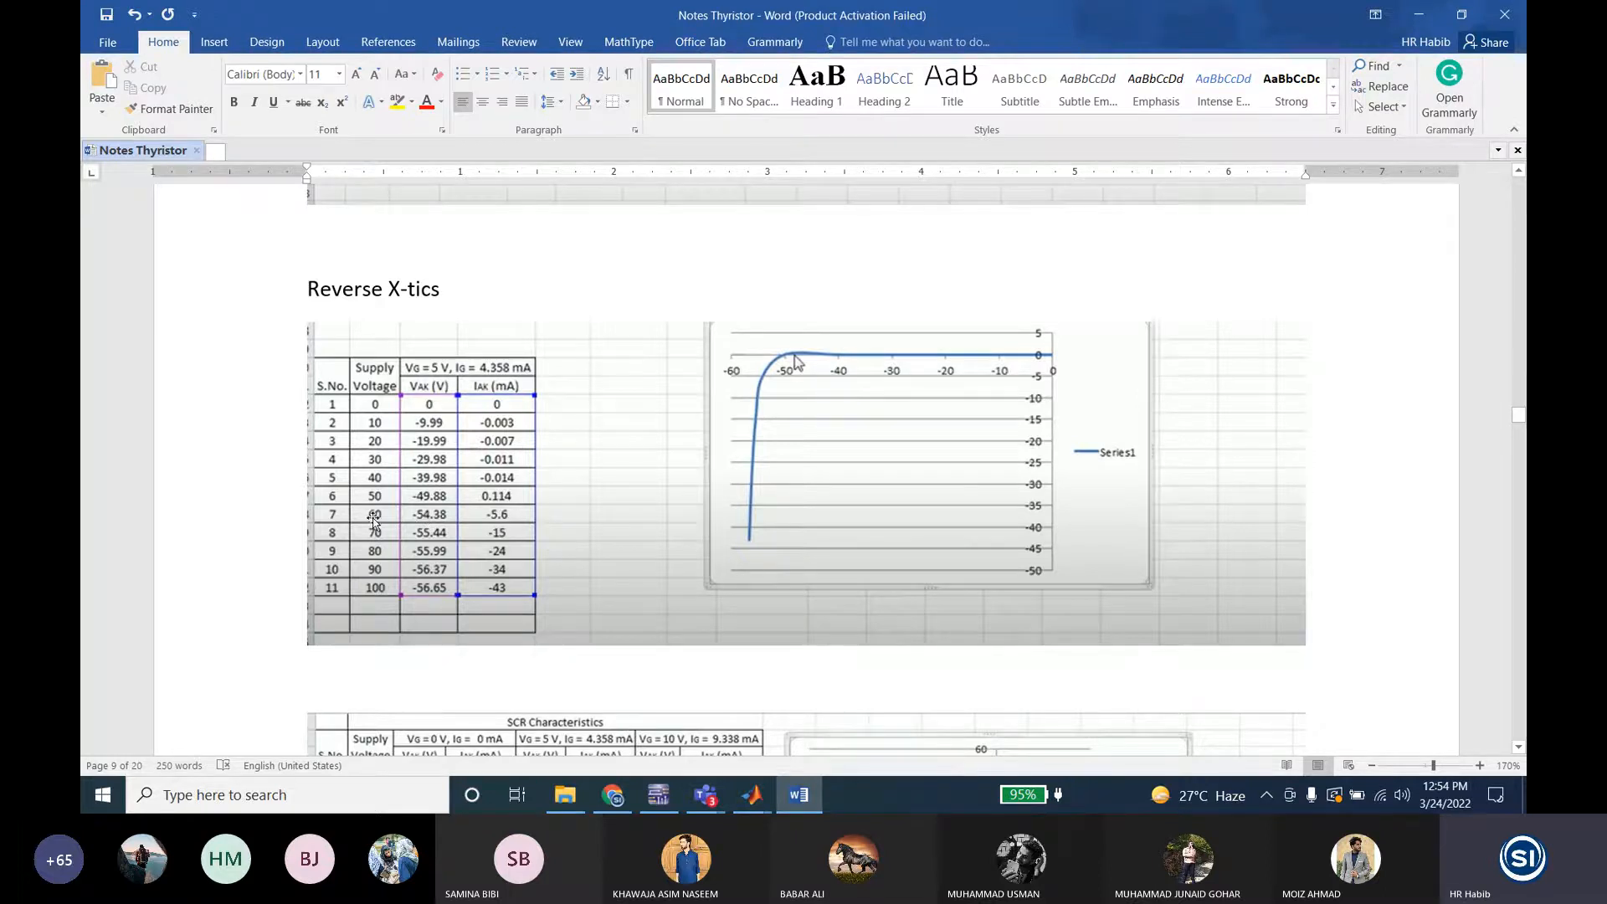
pyautogui.click(666, 797)
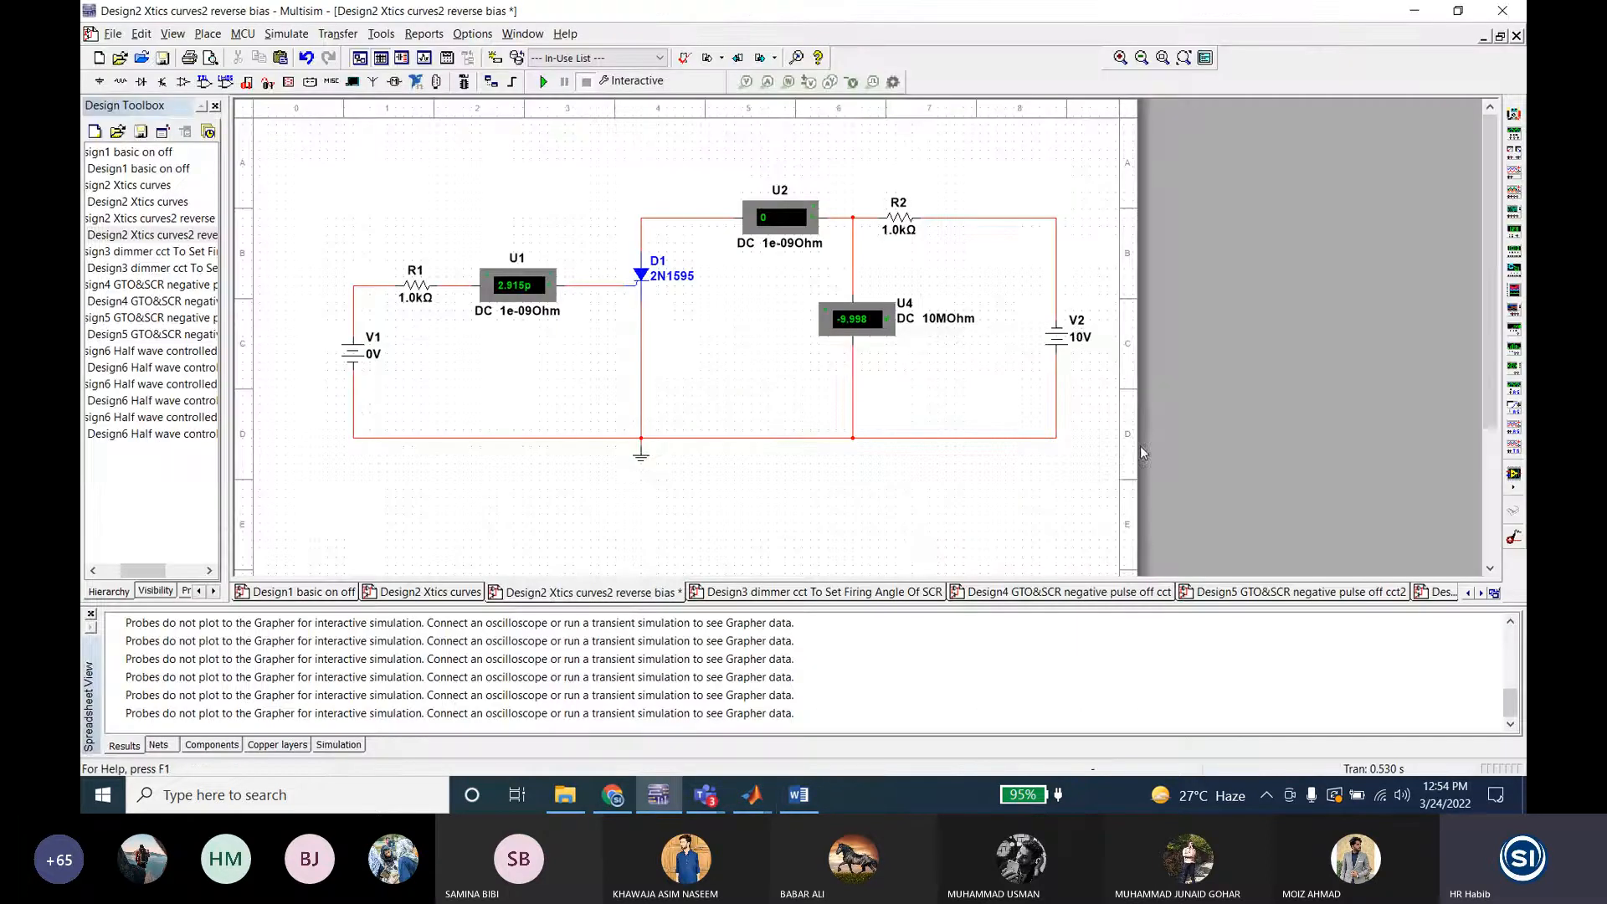
pyautogui.doubleClick(1078, 332)
pyautogui.write('60')
pyautogui.click(617, 592)
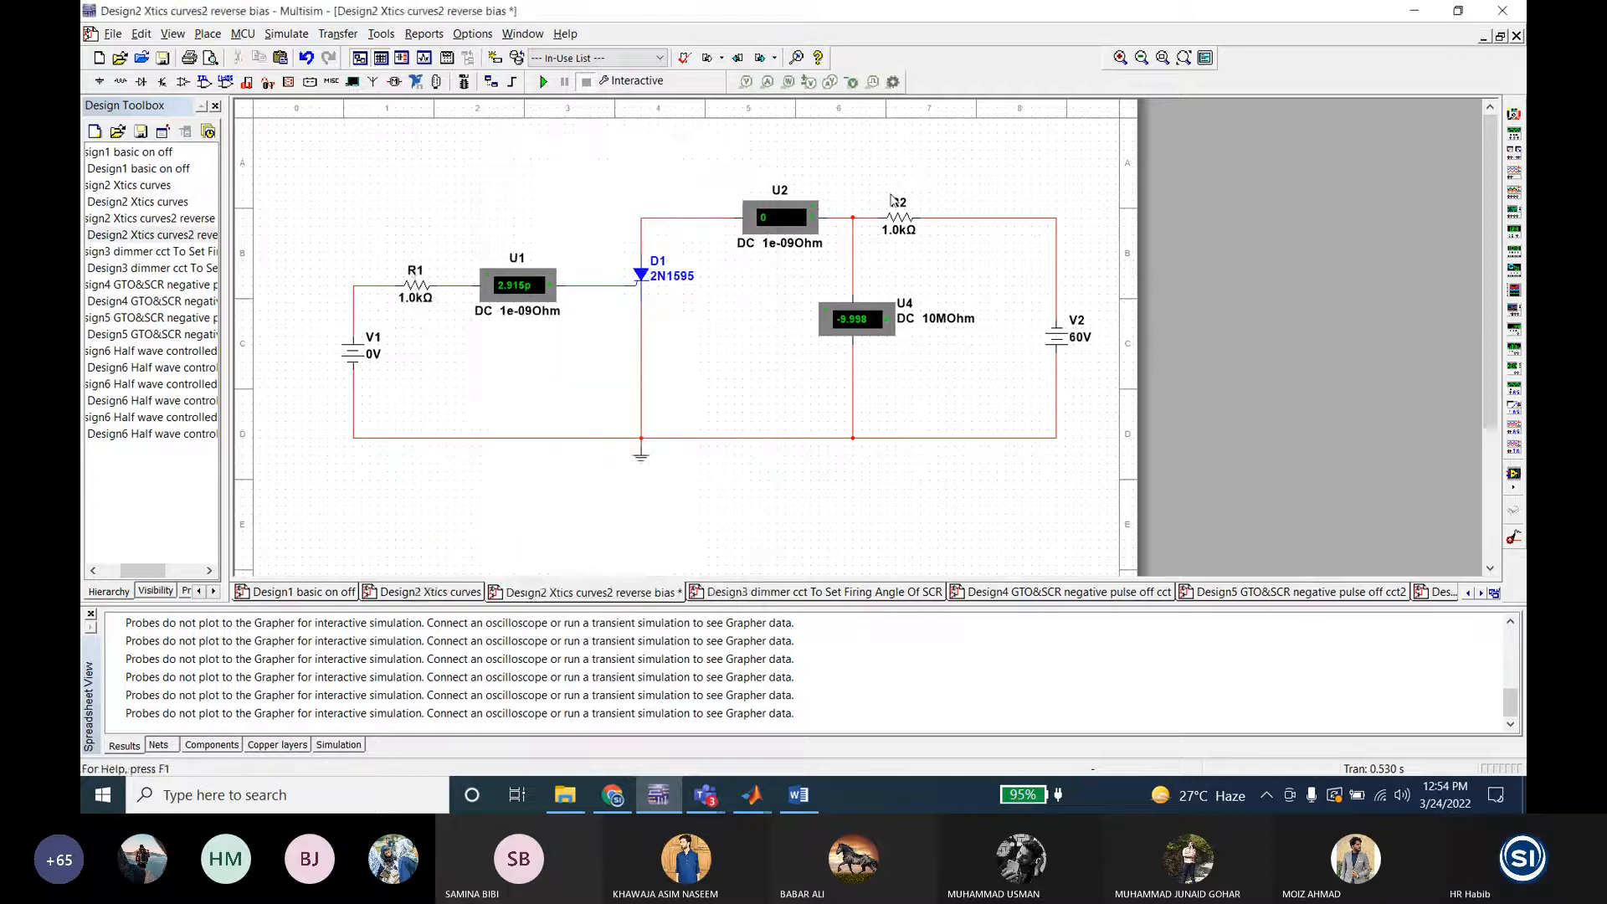
pyautogui.click(545, 85)
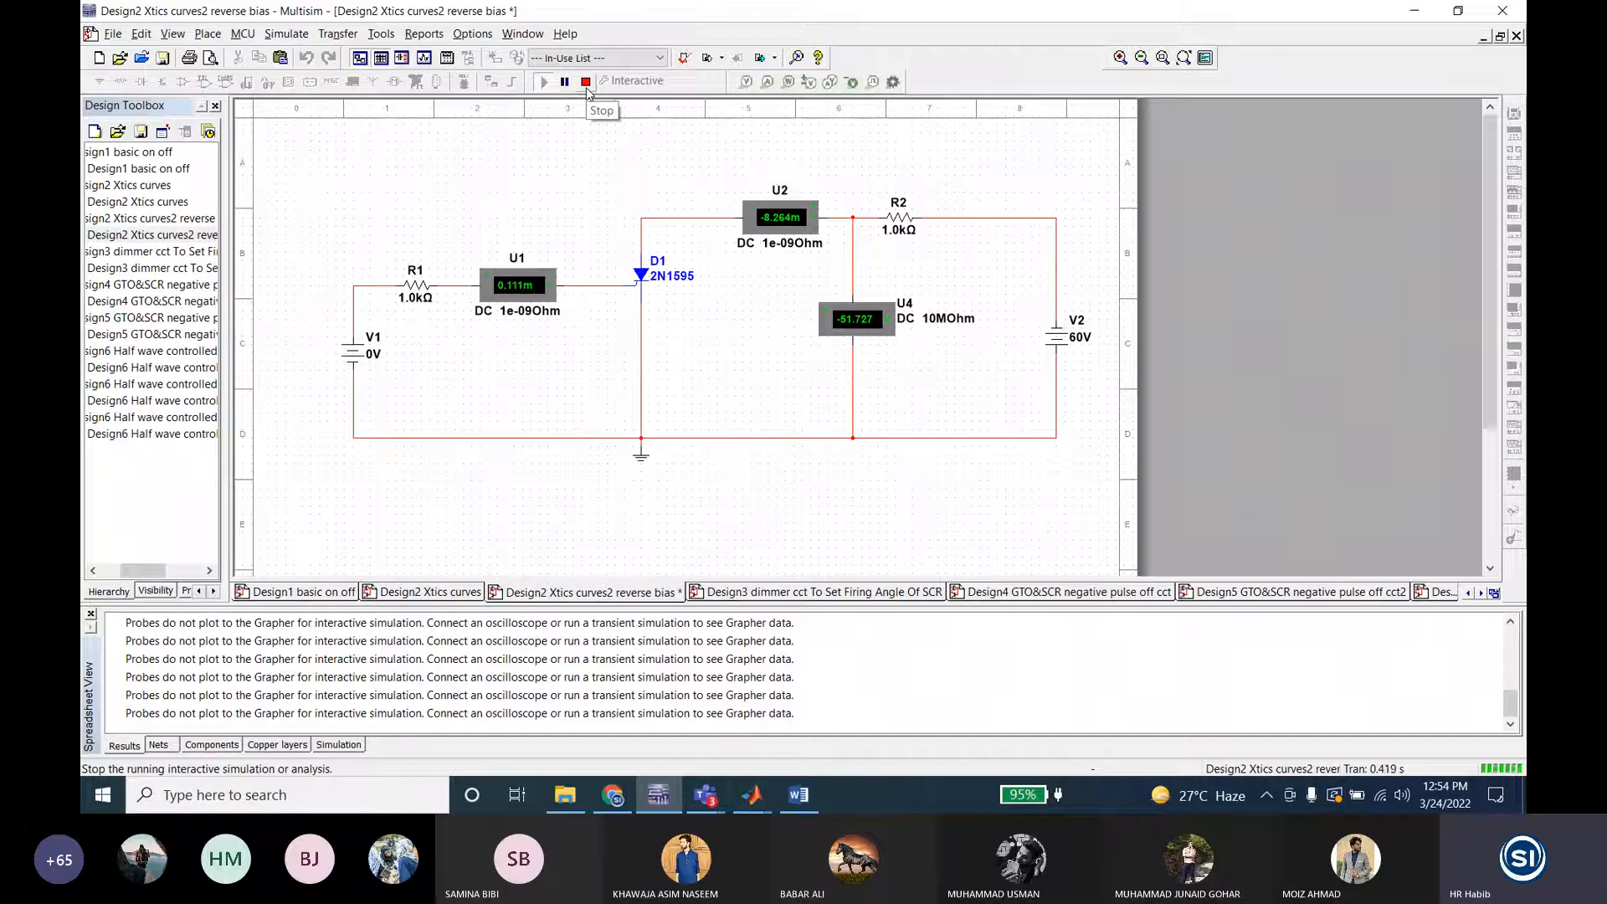
pyautogui.click(586, 84)
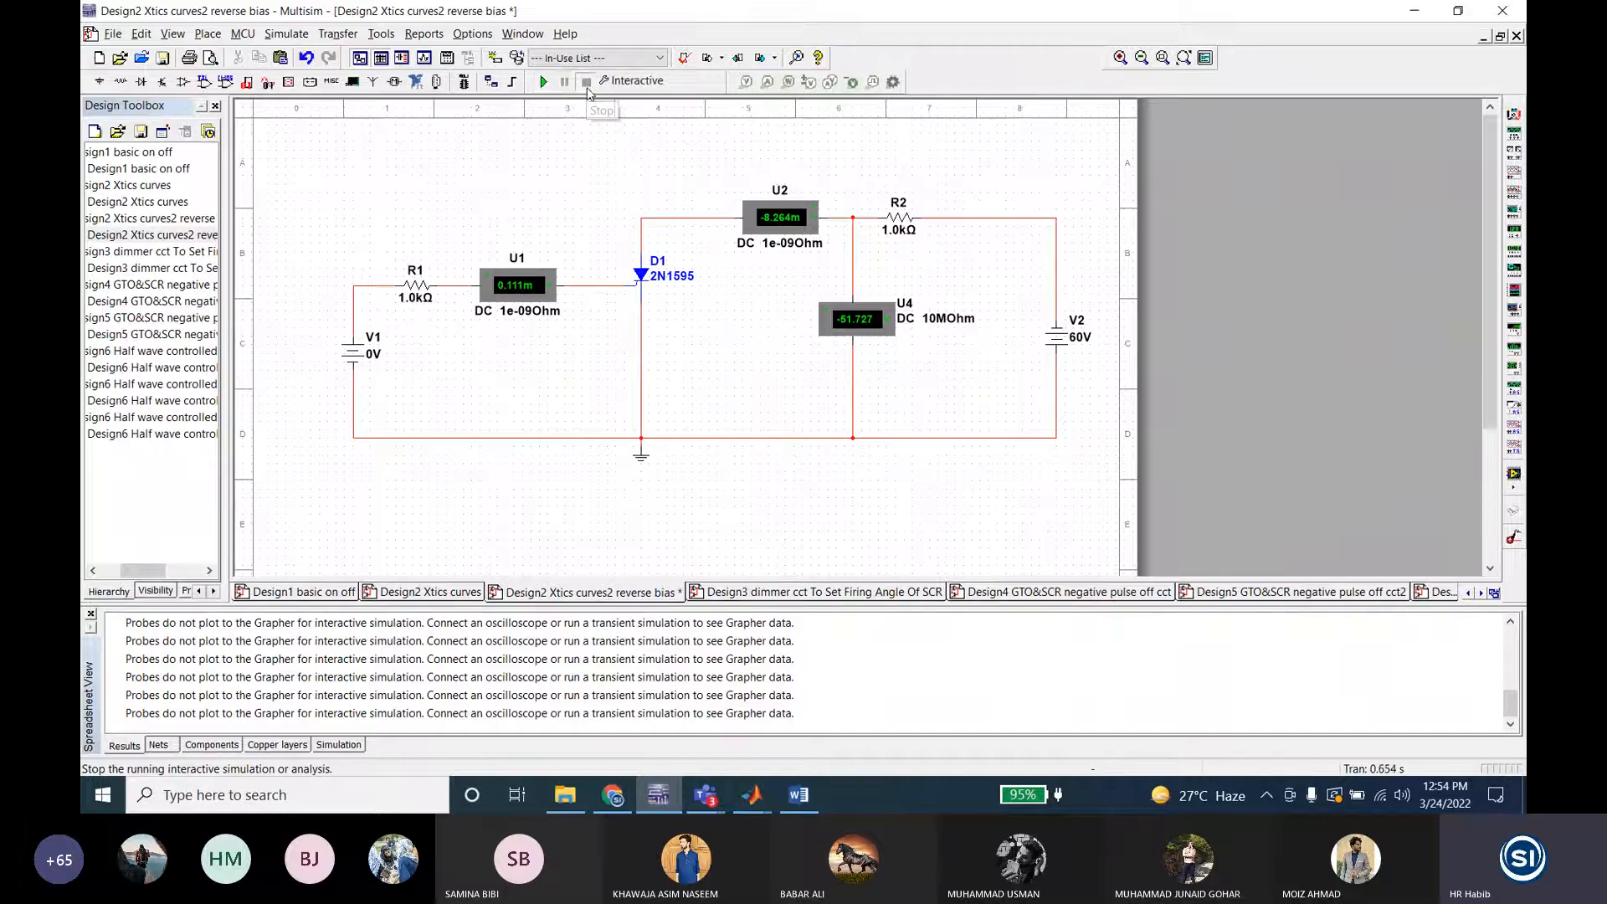
# Step: Set supply V2 to 80 V and run the reverse bias simulation to read meters U2 and U4
pyautogui.doubleClick(1059, 347)
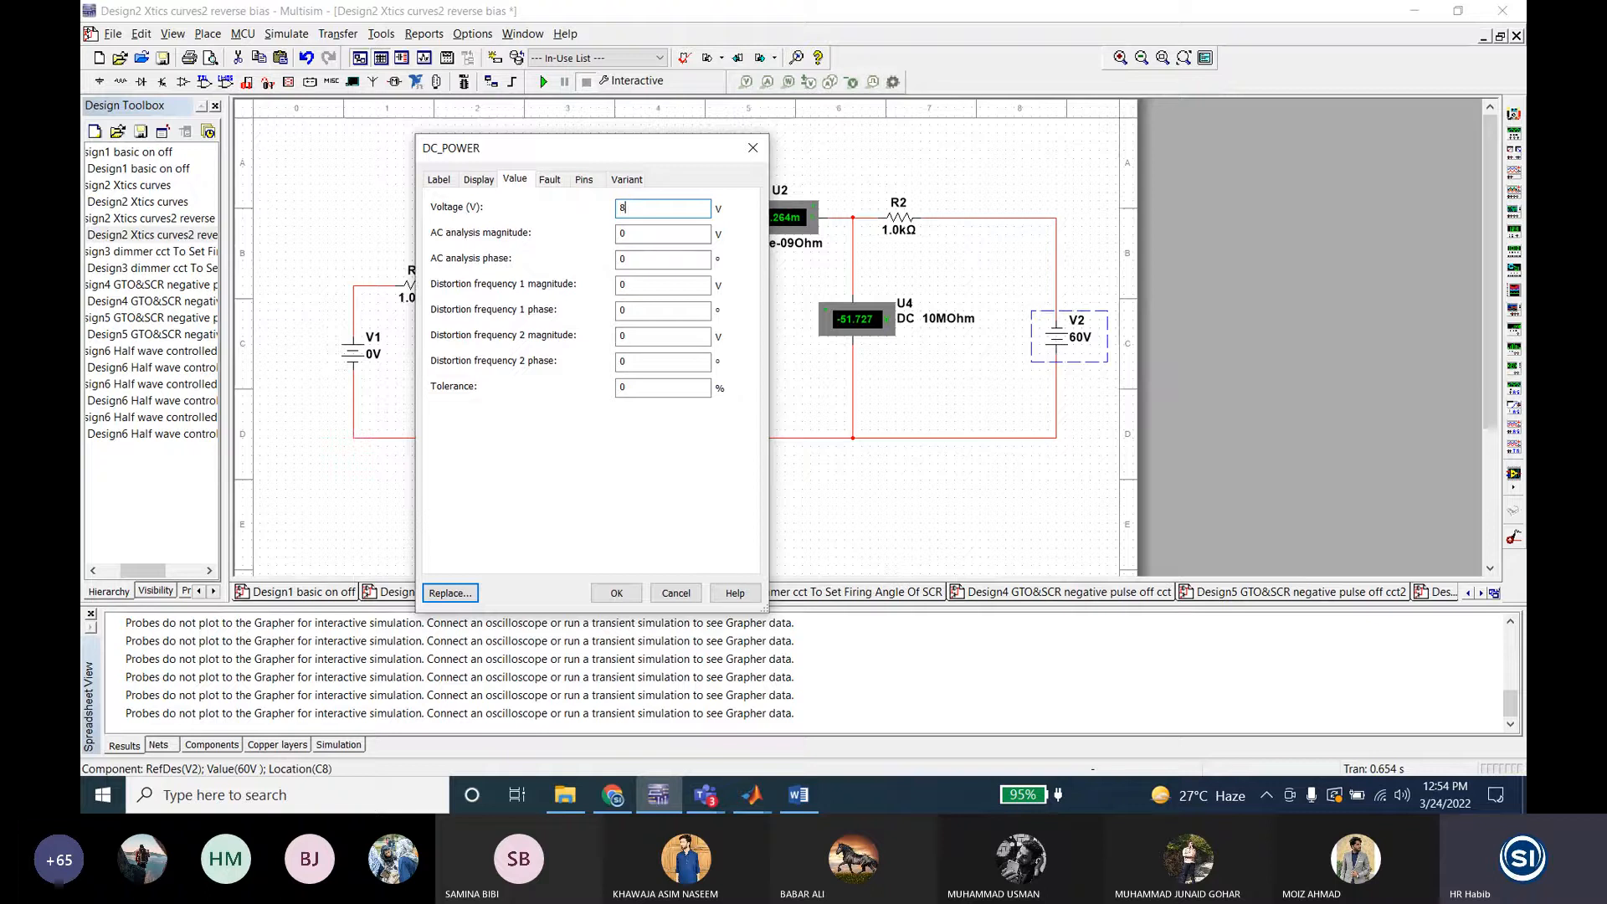
pyautogui.press('Return')
pyautogui.press('F5')
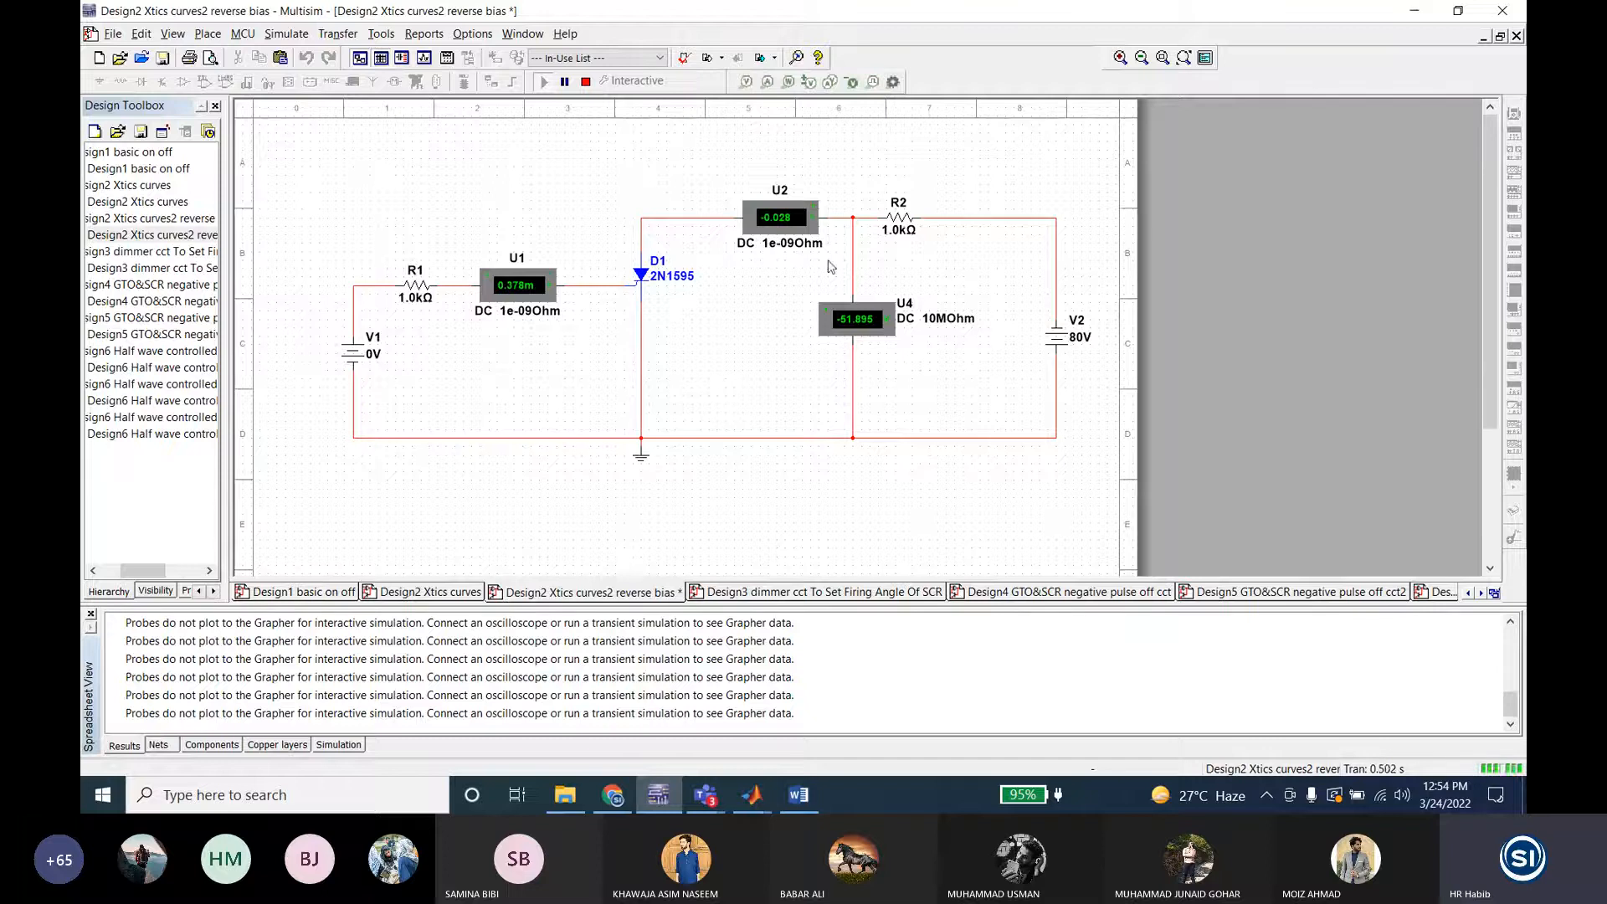
# Step: Set supply V2 to 100 V, restart the simulation, and compare the meters with the Reverse X-tics table in the Word notes
pyautogui.doubleClick(1067, 343)
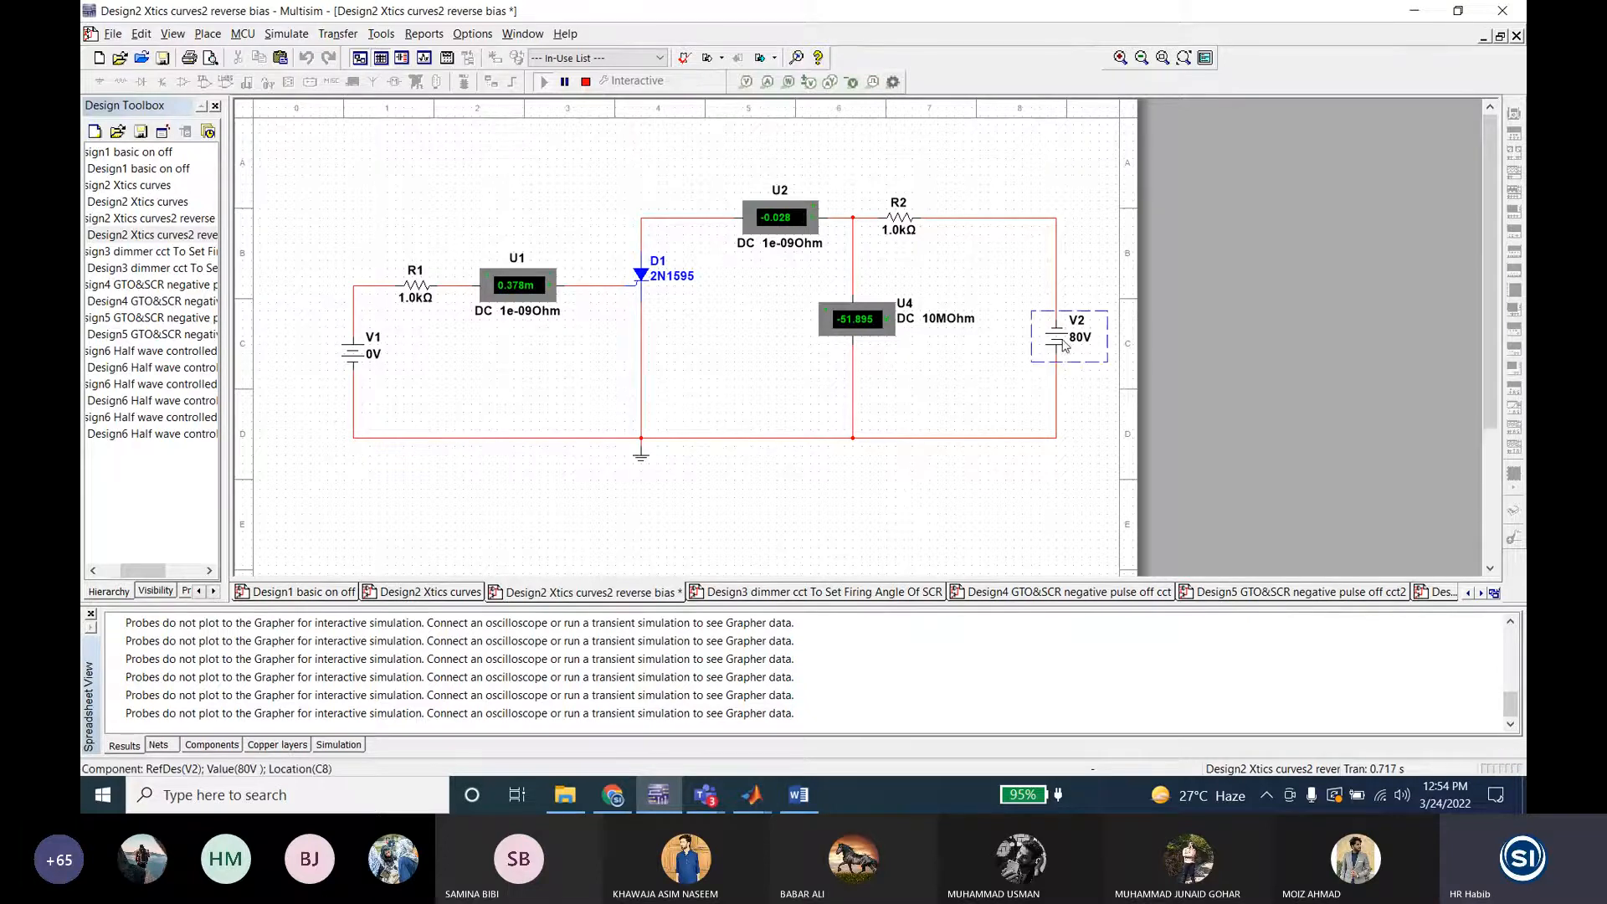
pyautogui.write('100')
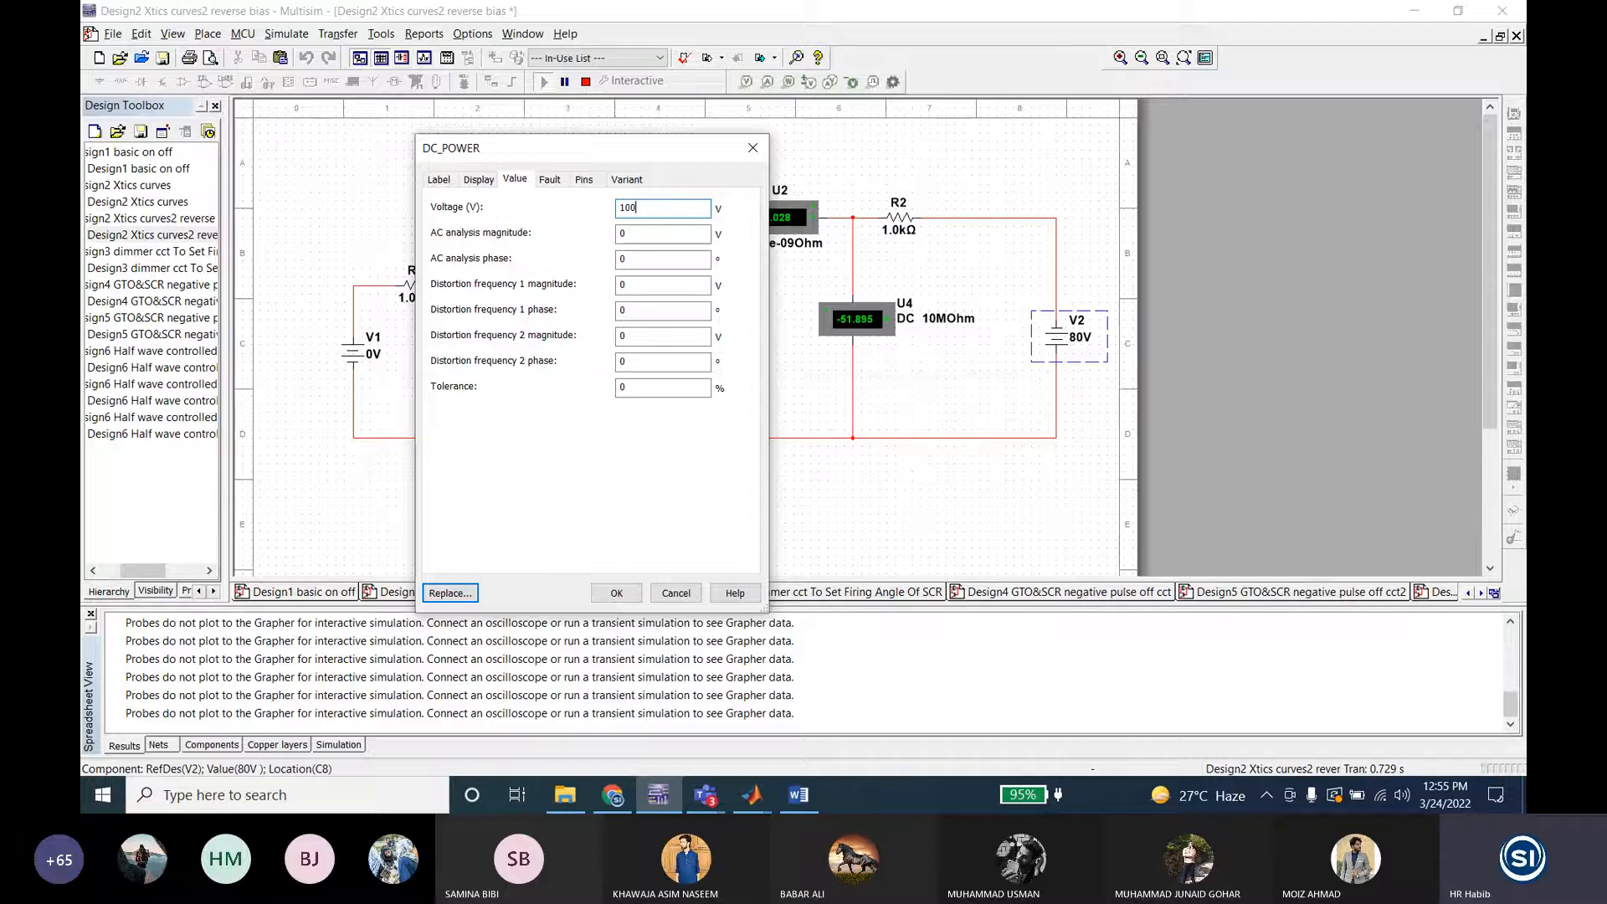
pyautogui.press('Return')
pyautogui.click(1047, 431)
pyautogui.click(586, 82)
pyautogui.click(546, 82)
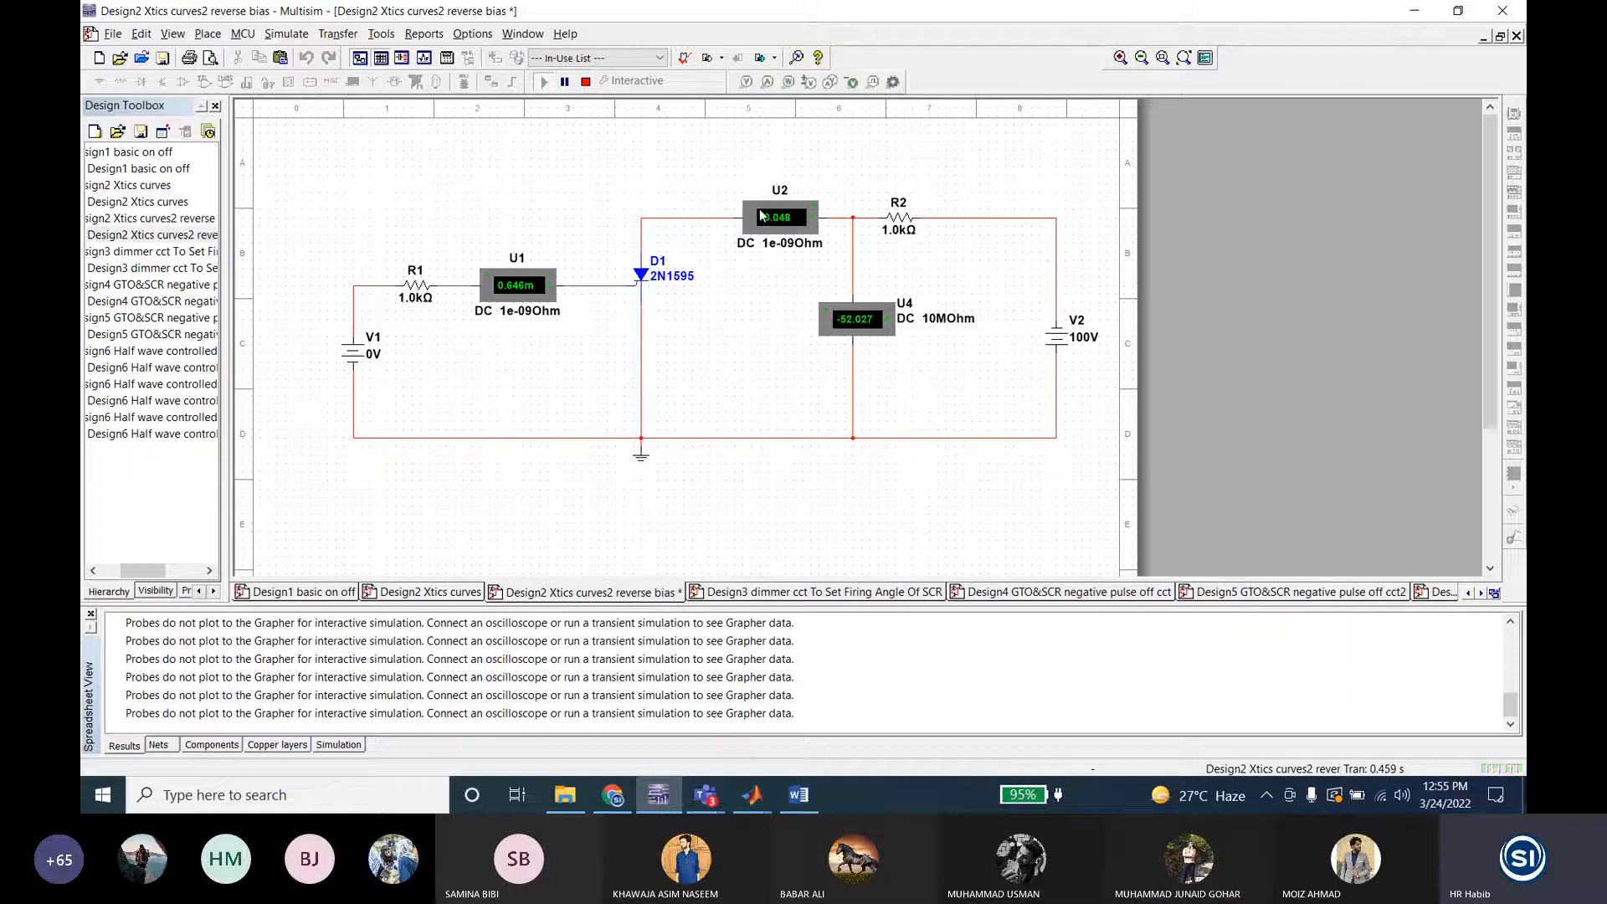
pyautogui.click(799, 795)
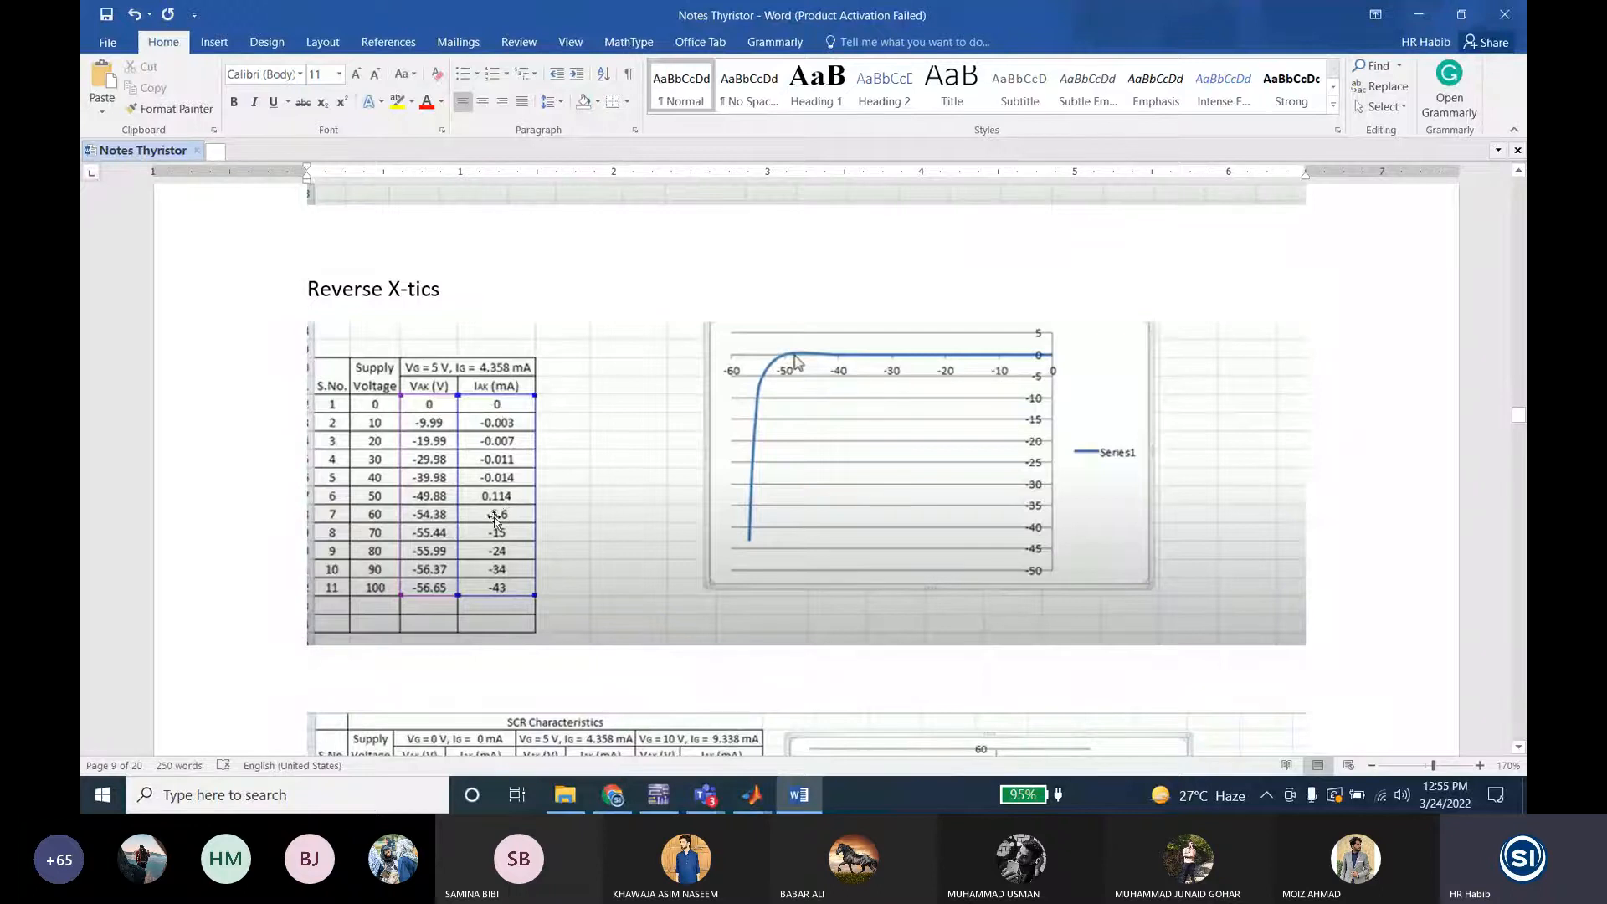
# Step: Back in Multisim, set supply V2 to 150 V and restart the simulation to read the meters, stopping it once read
pyautogui.click(659, 795)
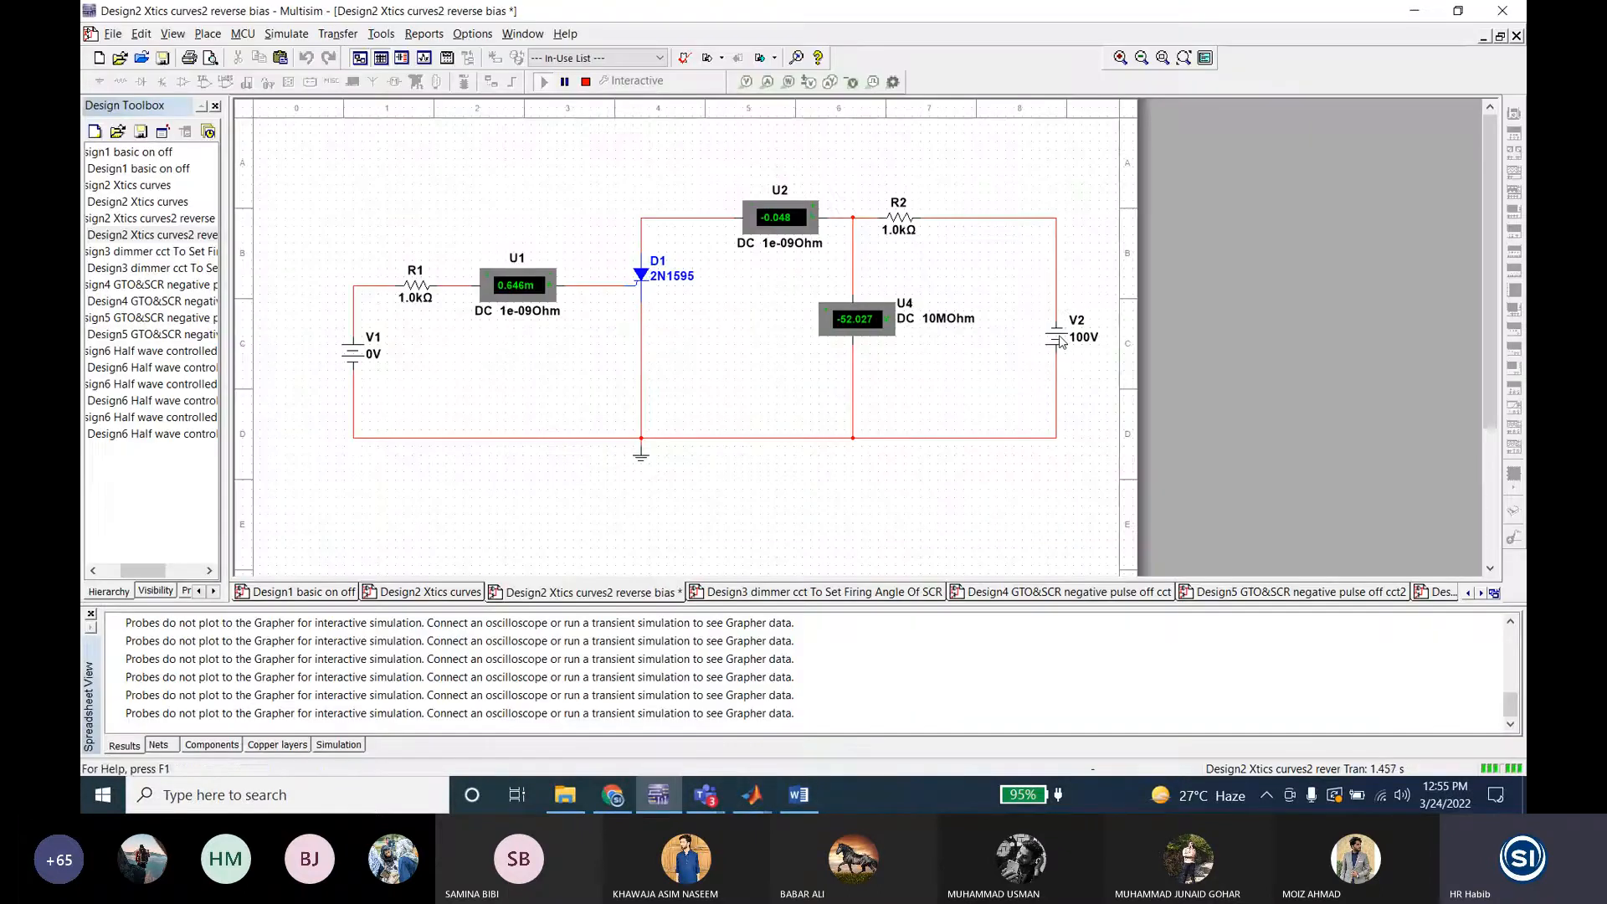
pyautogui.write('150')
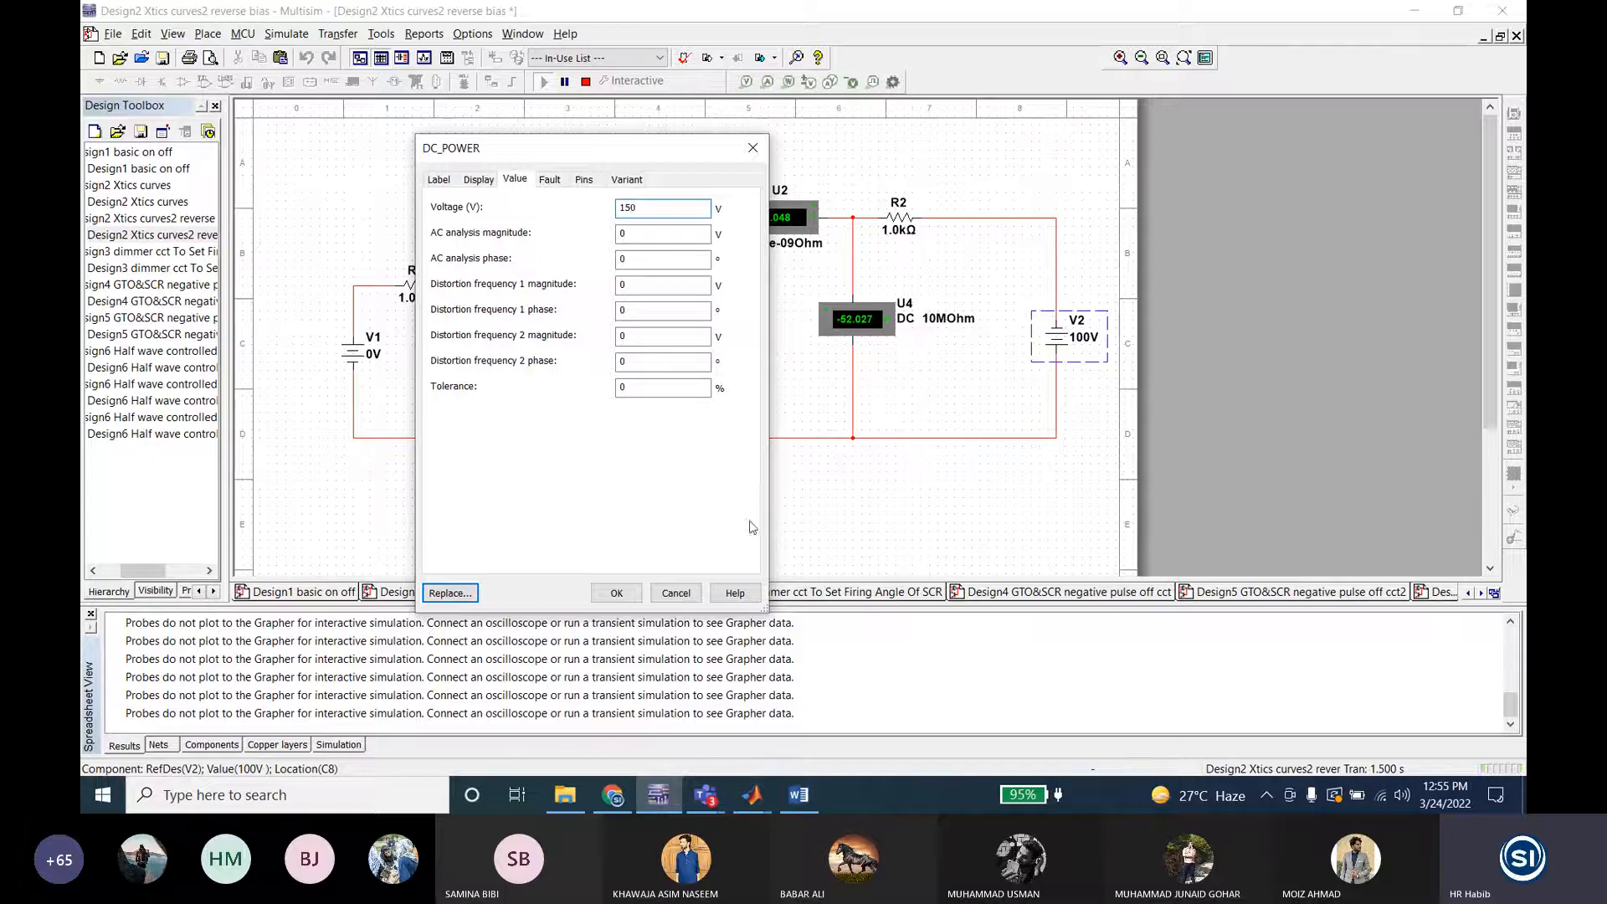
pyautogui.click(616, 593)
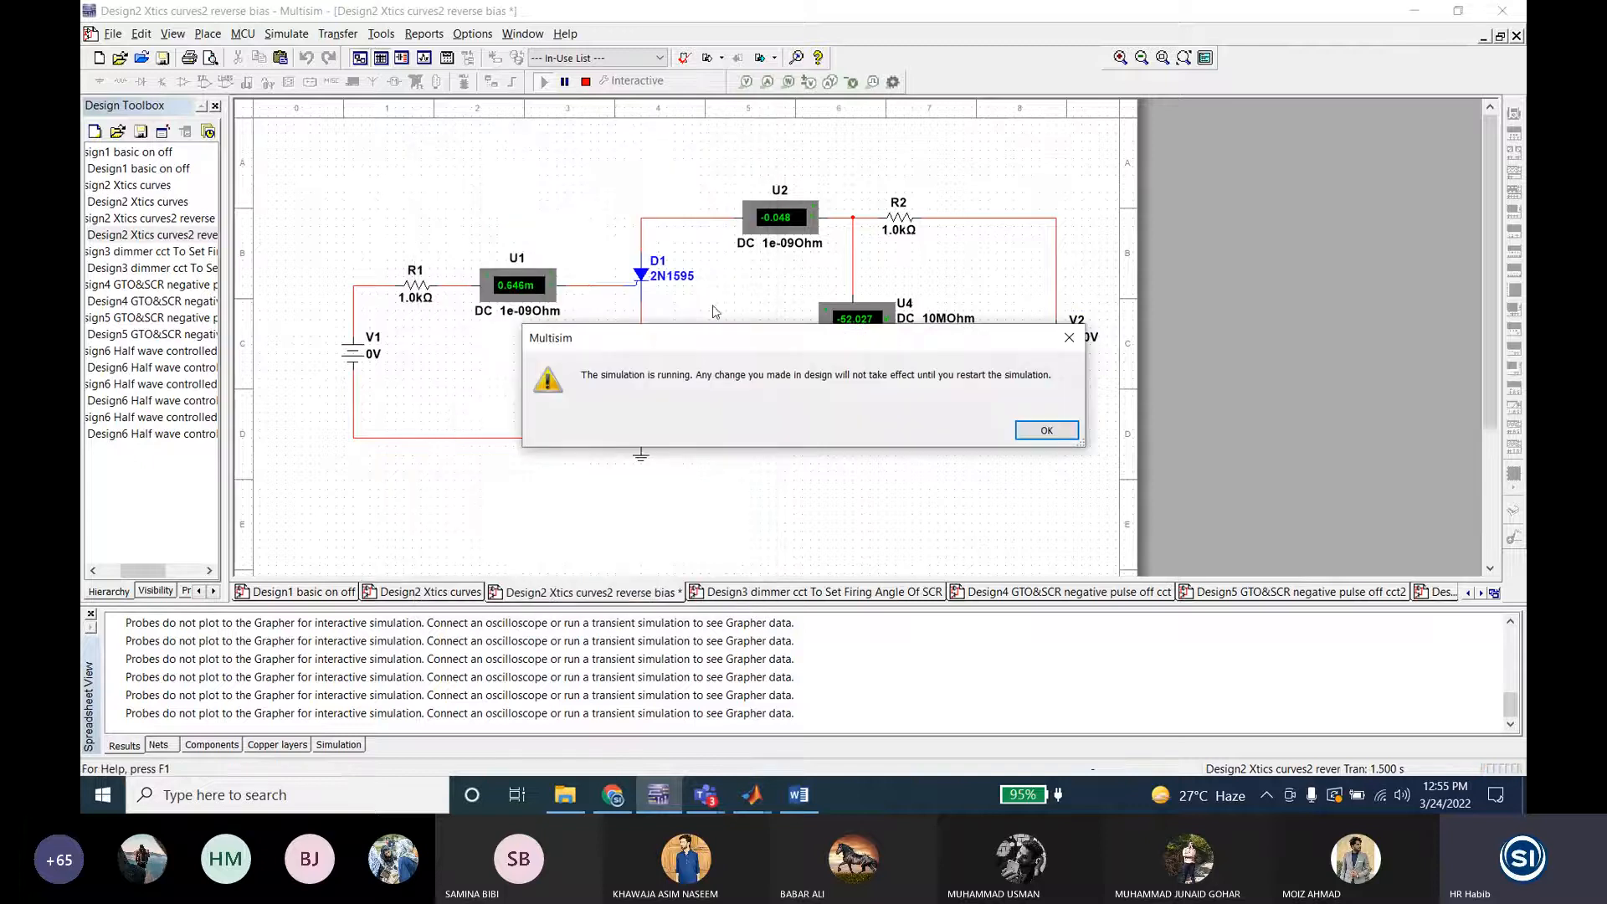
pyautogui.click(1038, 429)
pyautogui.click(585, 82)
pyautogui.click(544, 82)
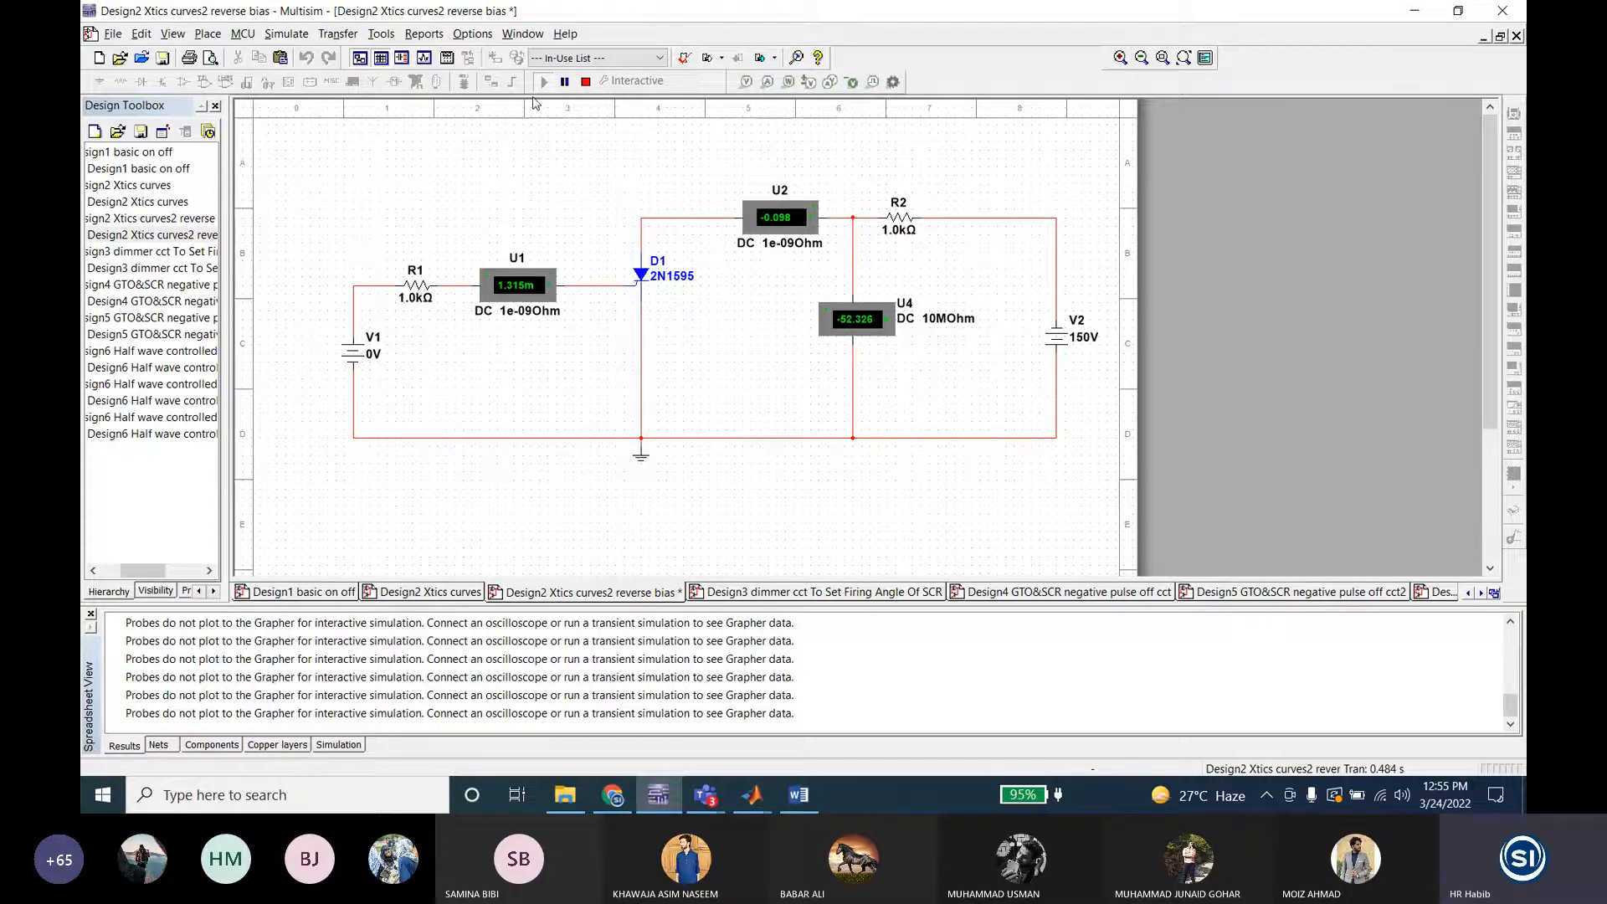
pyautogui.click(586, 82)
# Step: Run the reverse bias simulation with supply V2 set to 200 V, and stop it after reading U2 and U4
pyautogui.doubleClick(1053, 342)
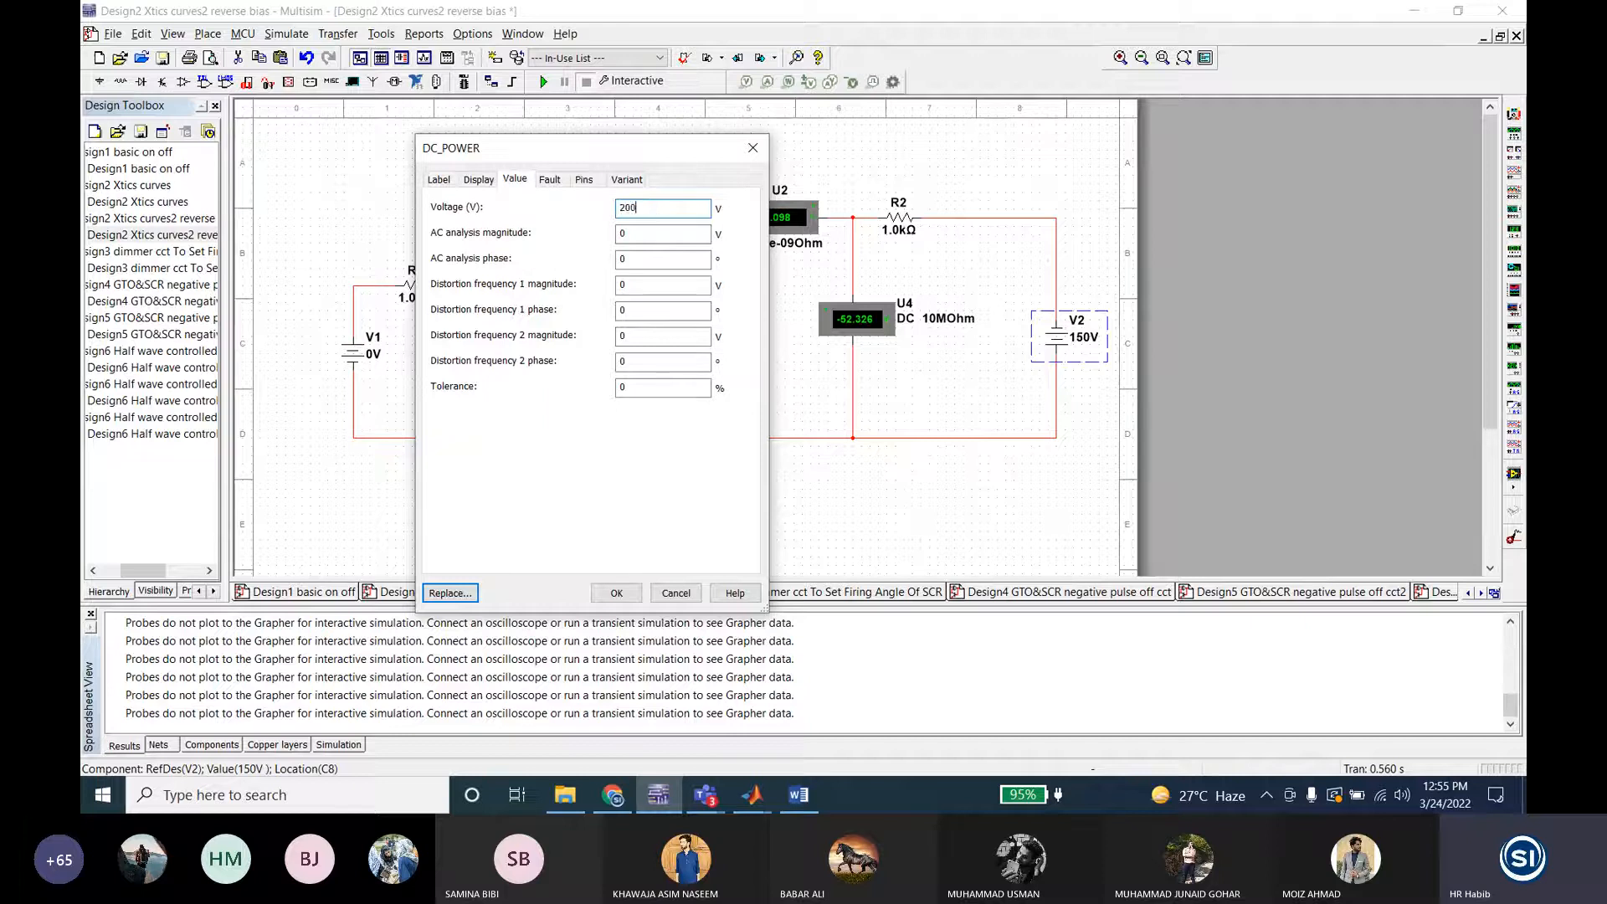
pyautogui.press('Return')
pyautogui.click(545, 82)
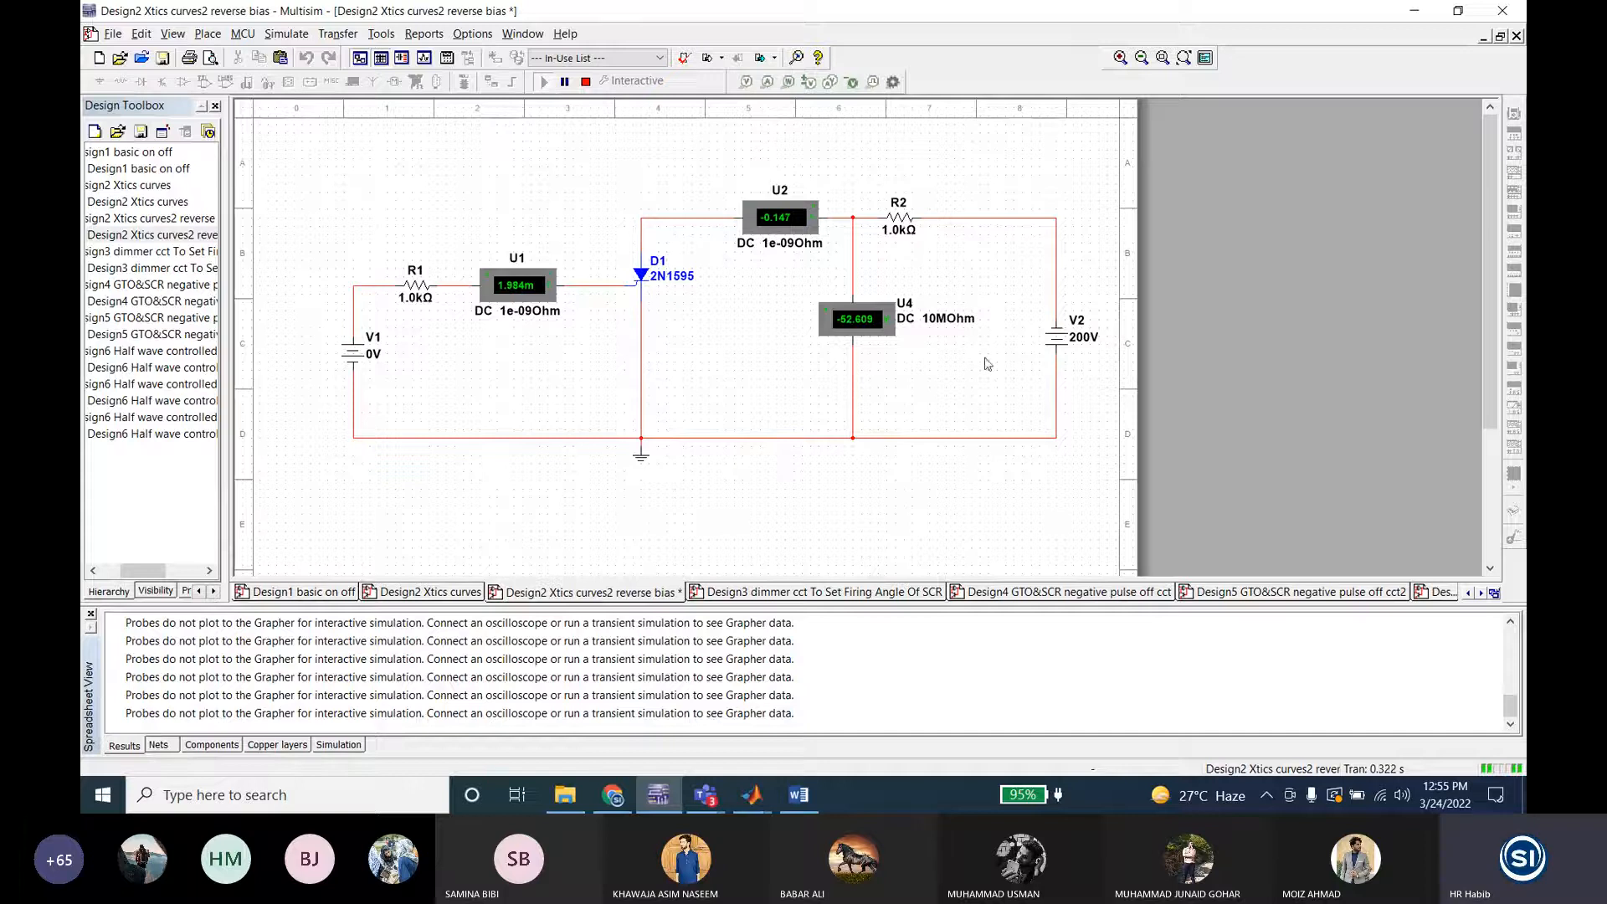
pyautogui.click(586, 82)
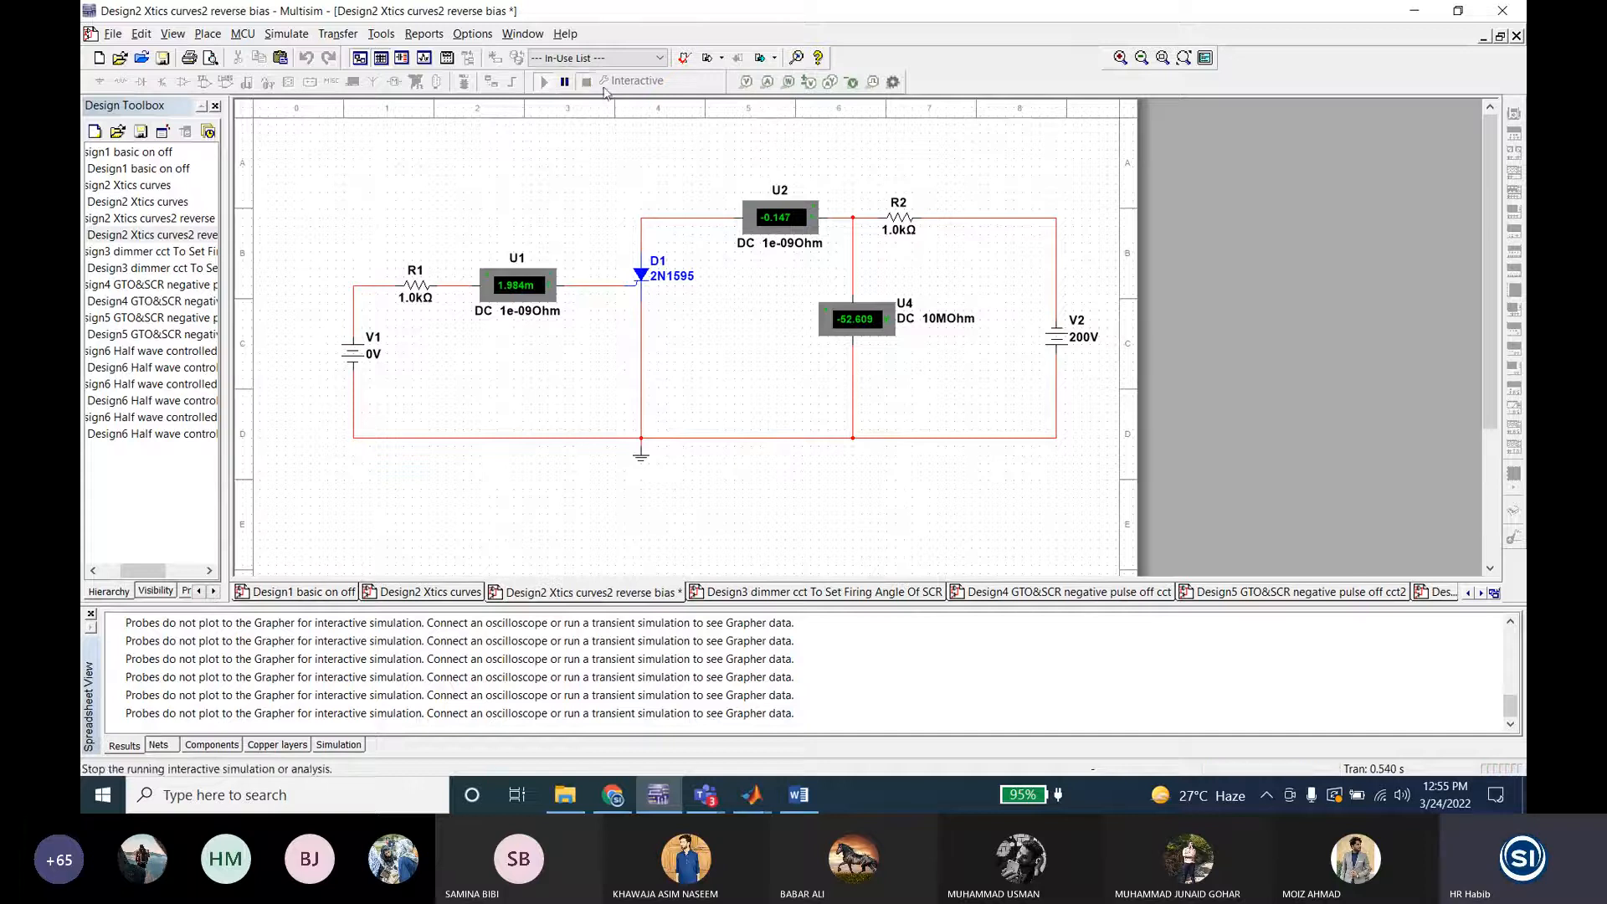
# Step: Simulate the reverse bias circuit with V2 at 300 V and compare the readings with the Reverse X-tics table in the Word notes
pyautogui.doubleClick(1064, 337)
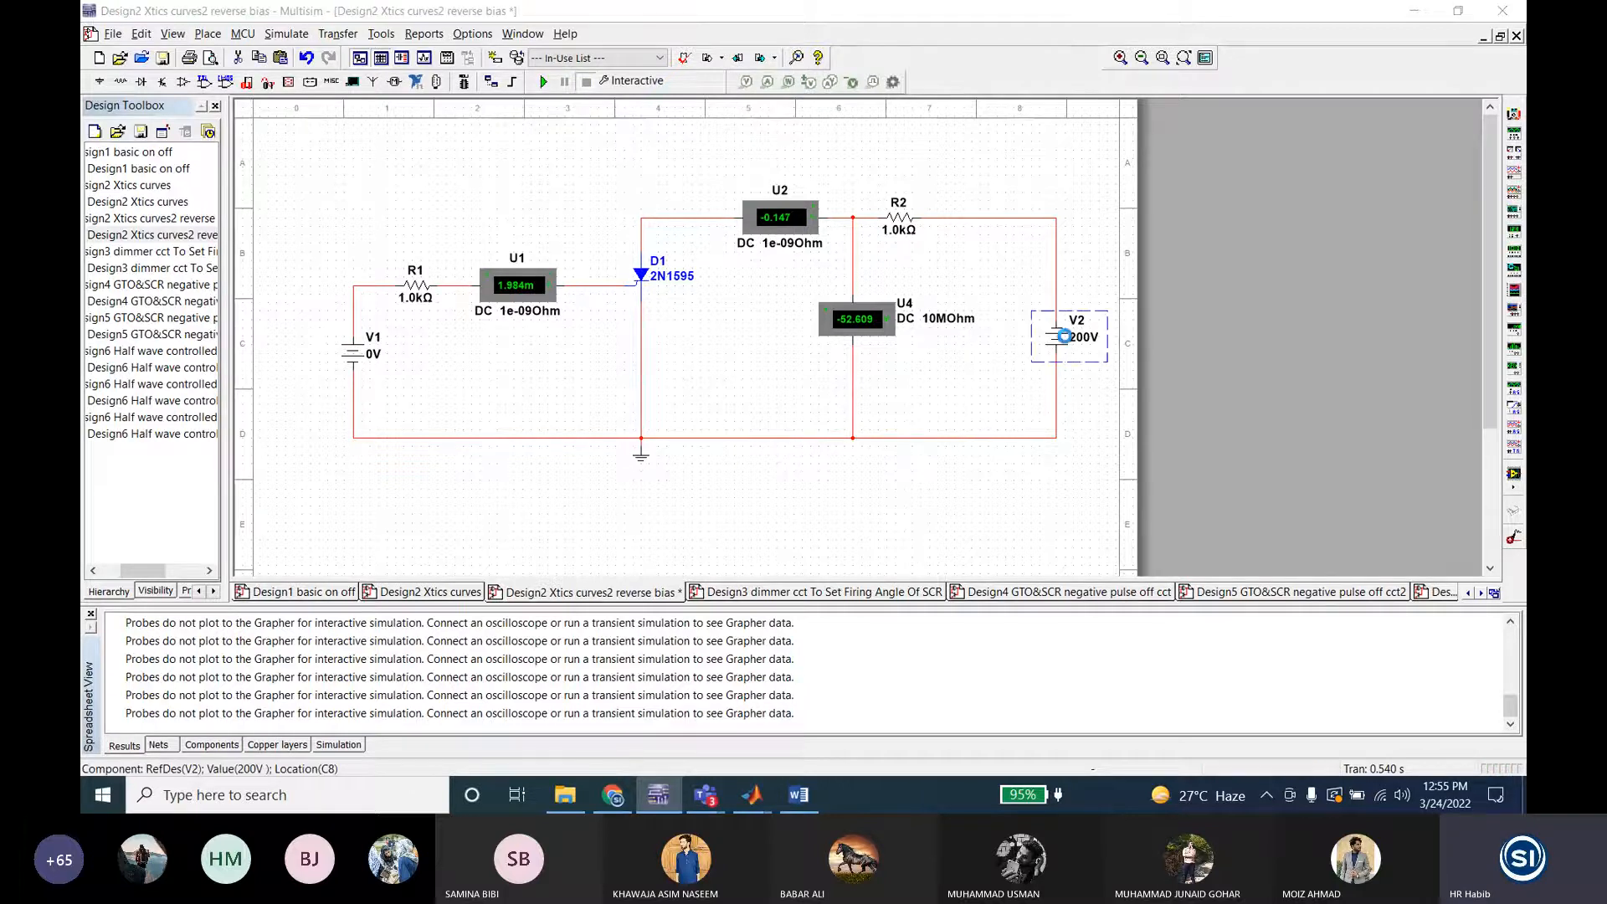
pyautogui.write('300')
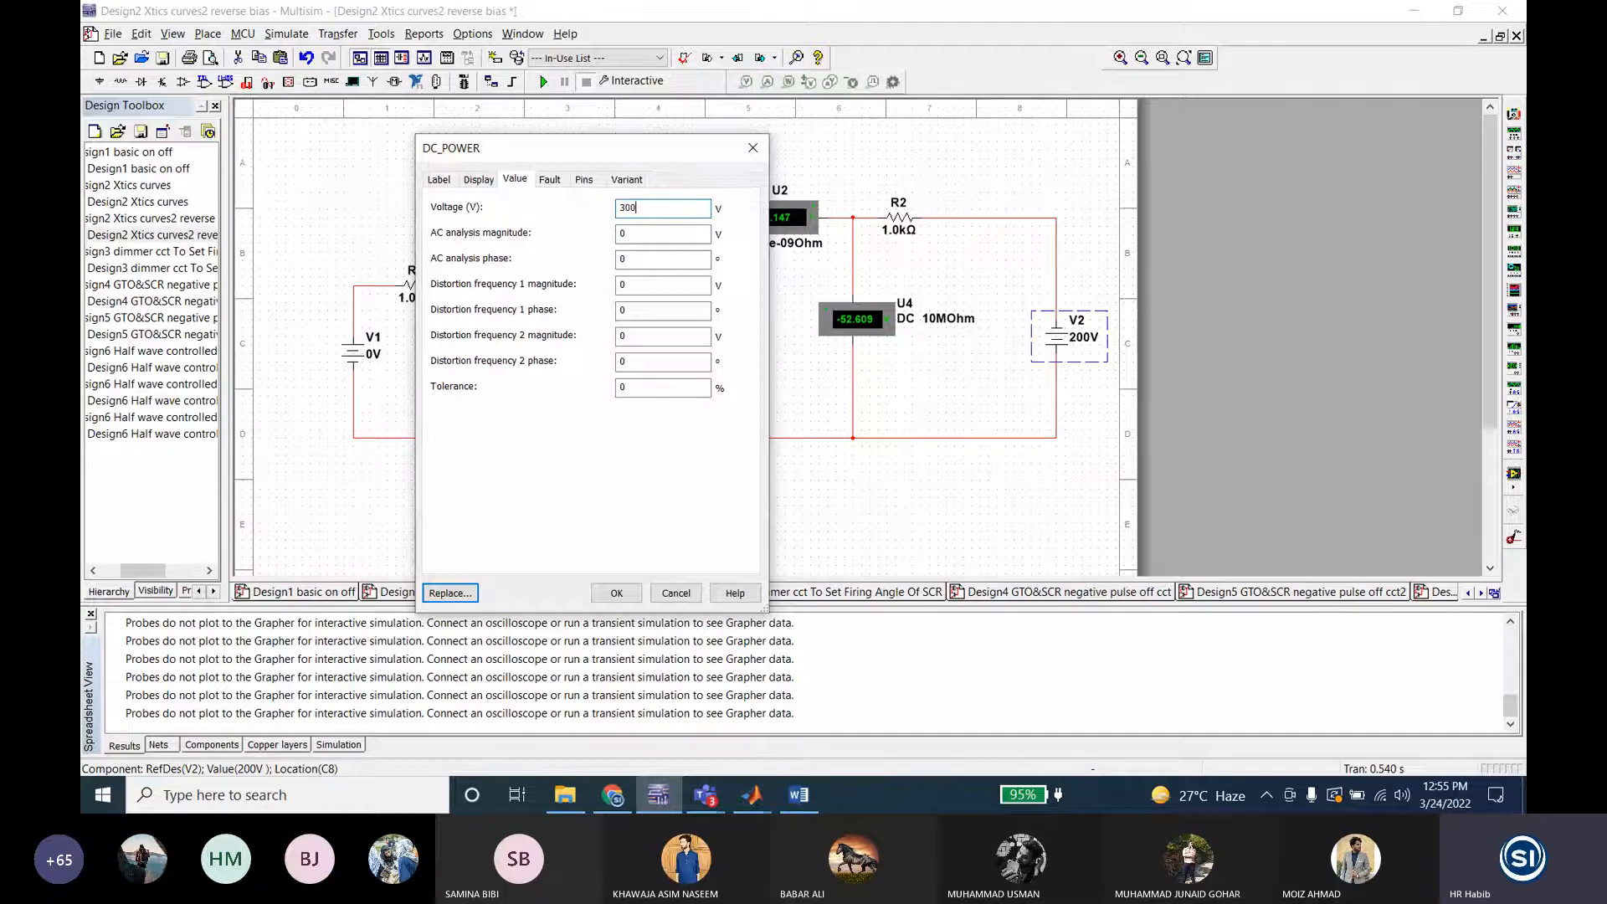
pyautogui.press('Return')
pyautogui.click(544, 81)
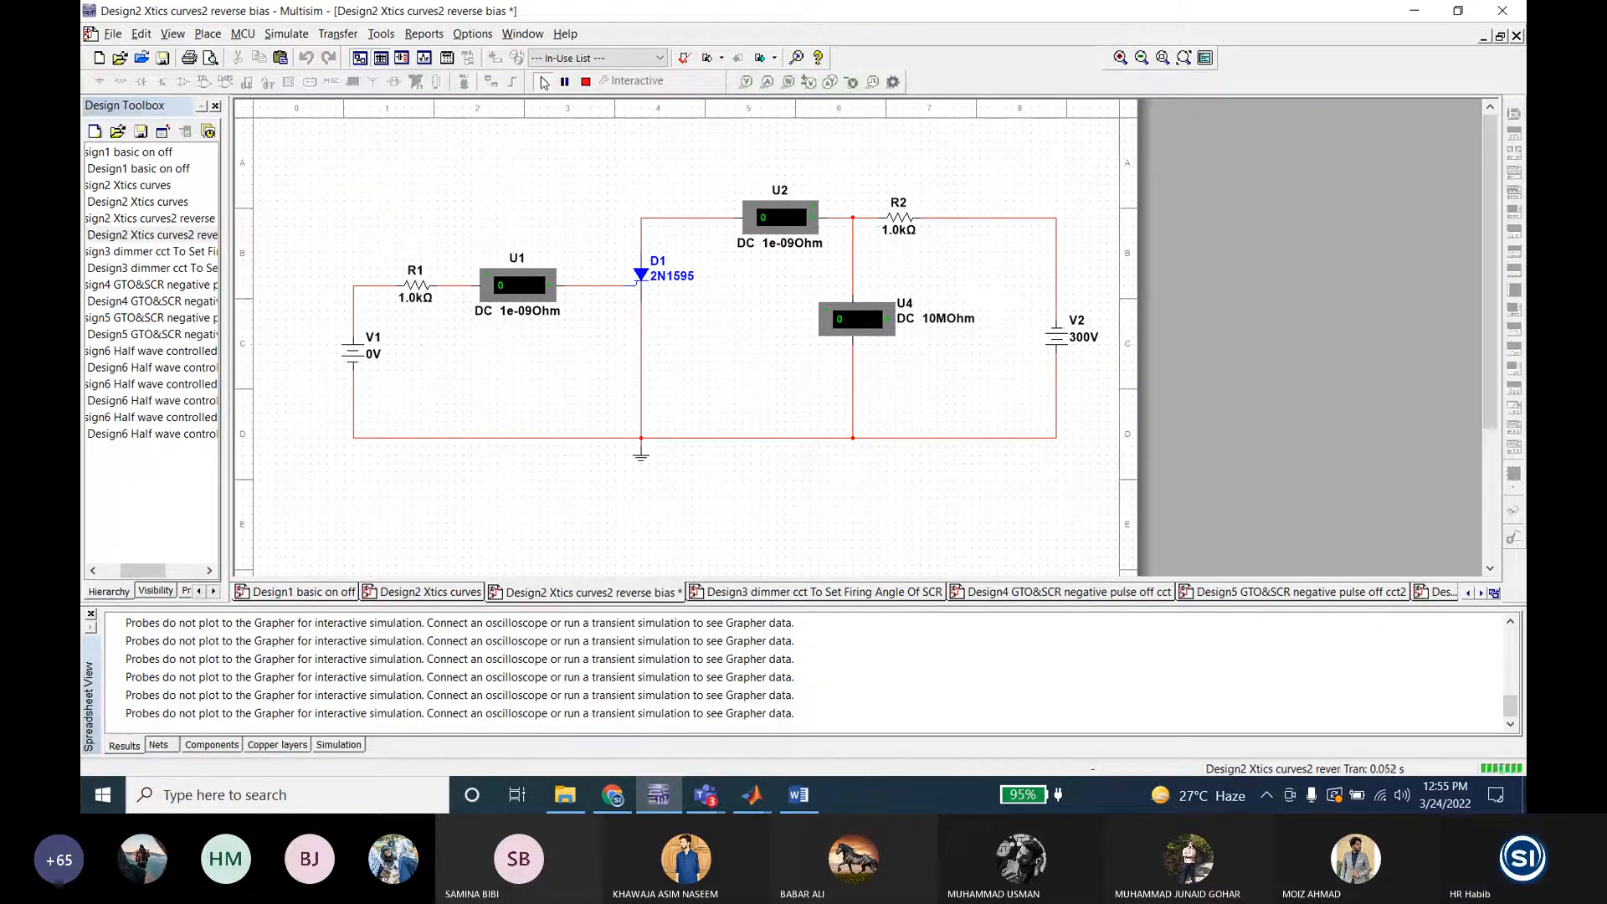
pyautogui.click(586, 82)
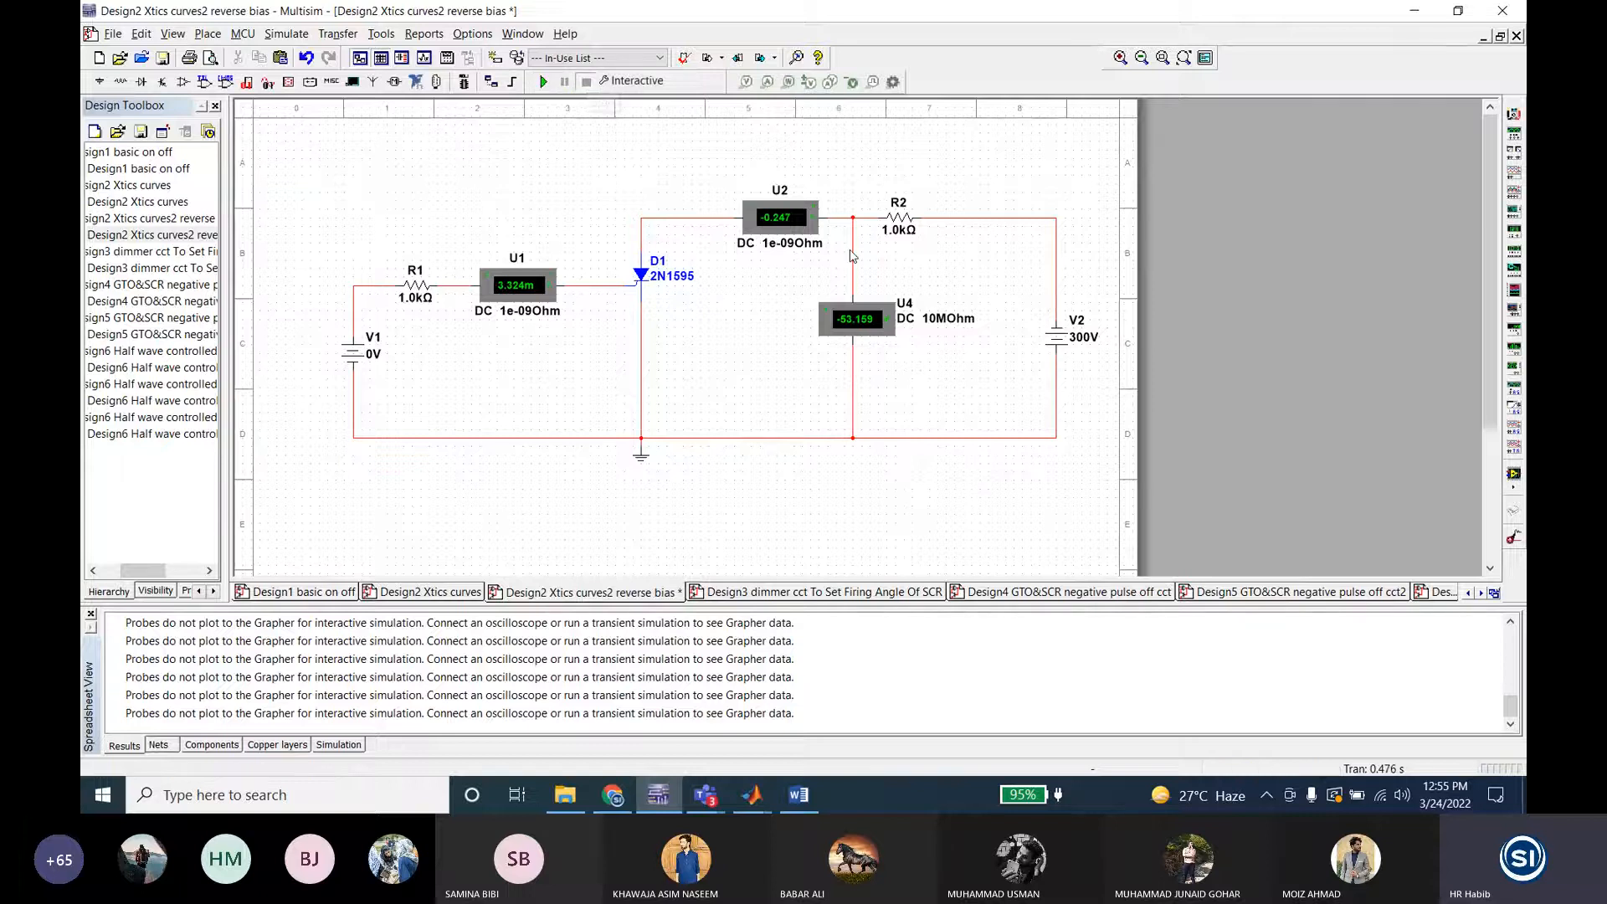
pyautogui.click(799, 795)
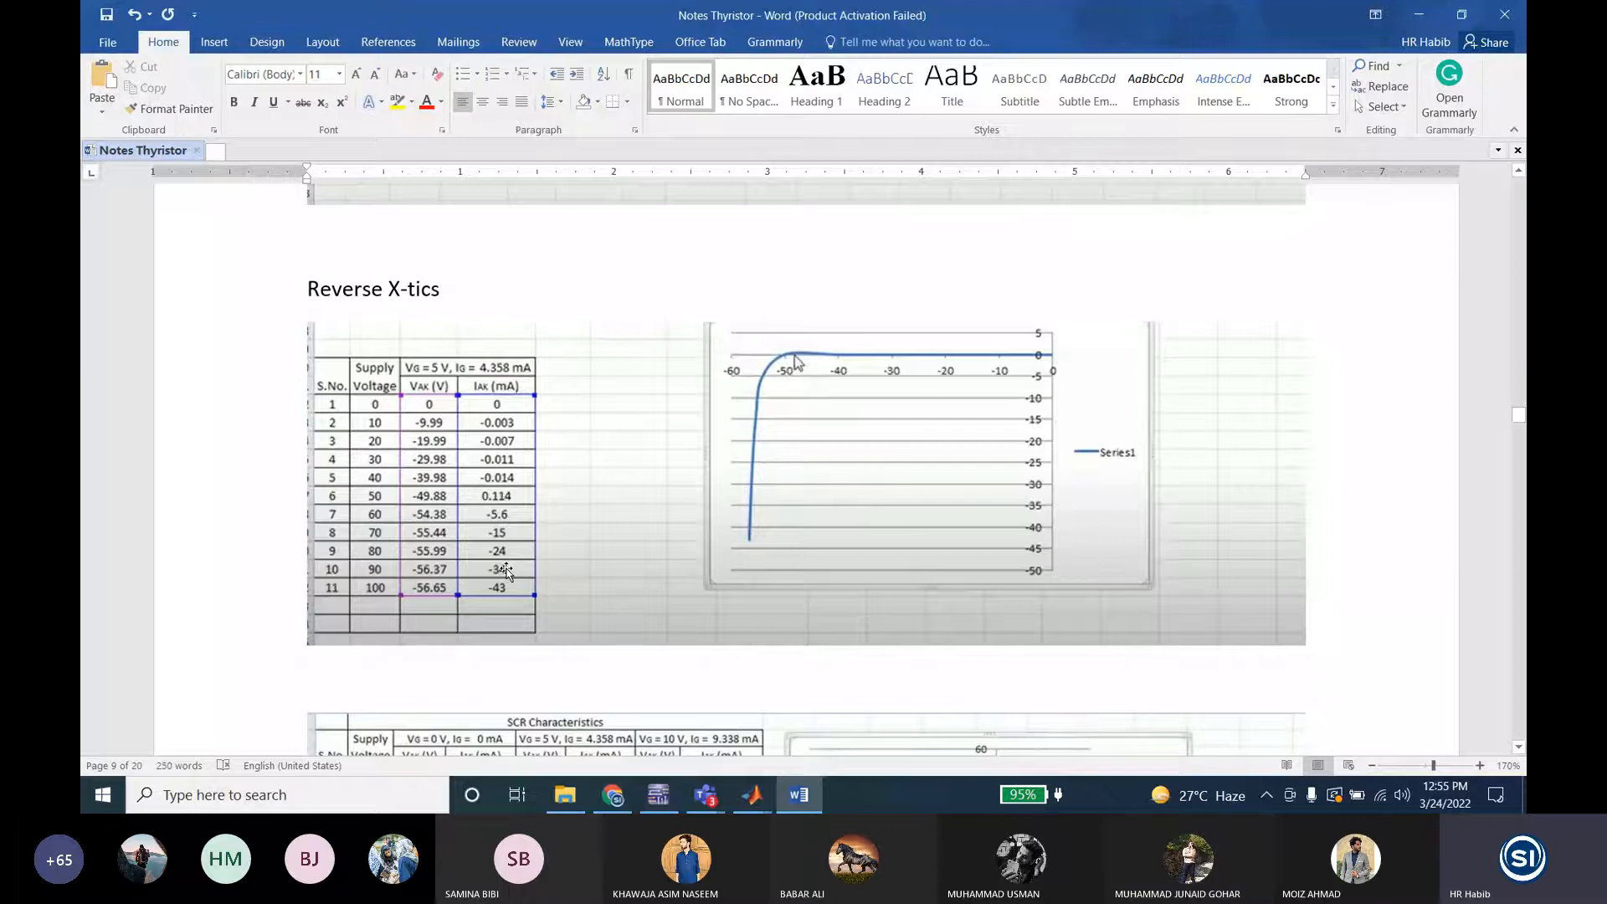
# Step: Return to Multisim, set supply V2 to 400 V, and run the simulation long enough to read the meters
pyautogui.hotkey('alt', 'Tab')
pyautogui.doubleClick(1056, 337)
pyautogui.write('400')
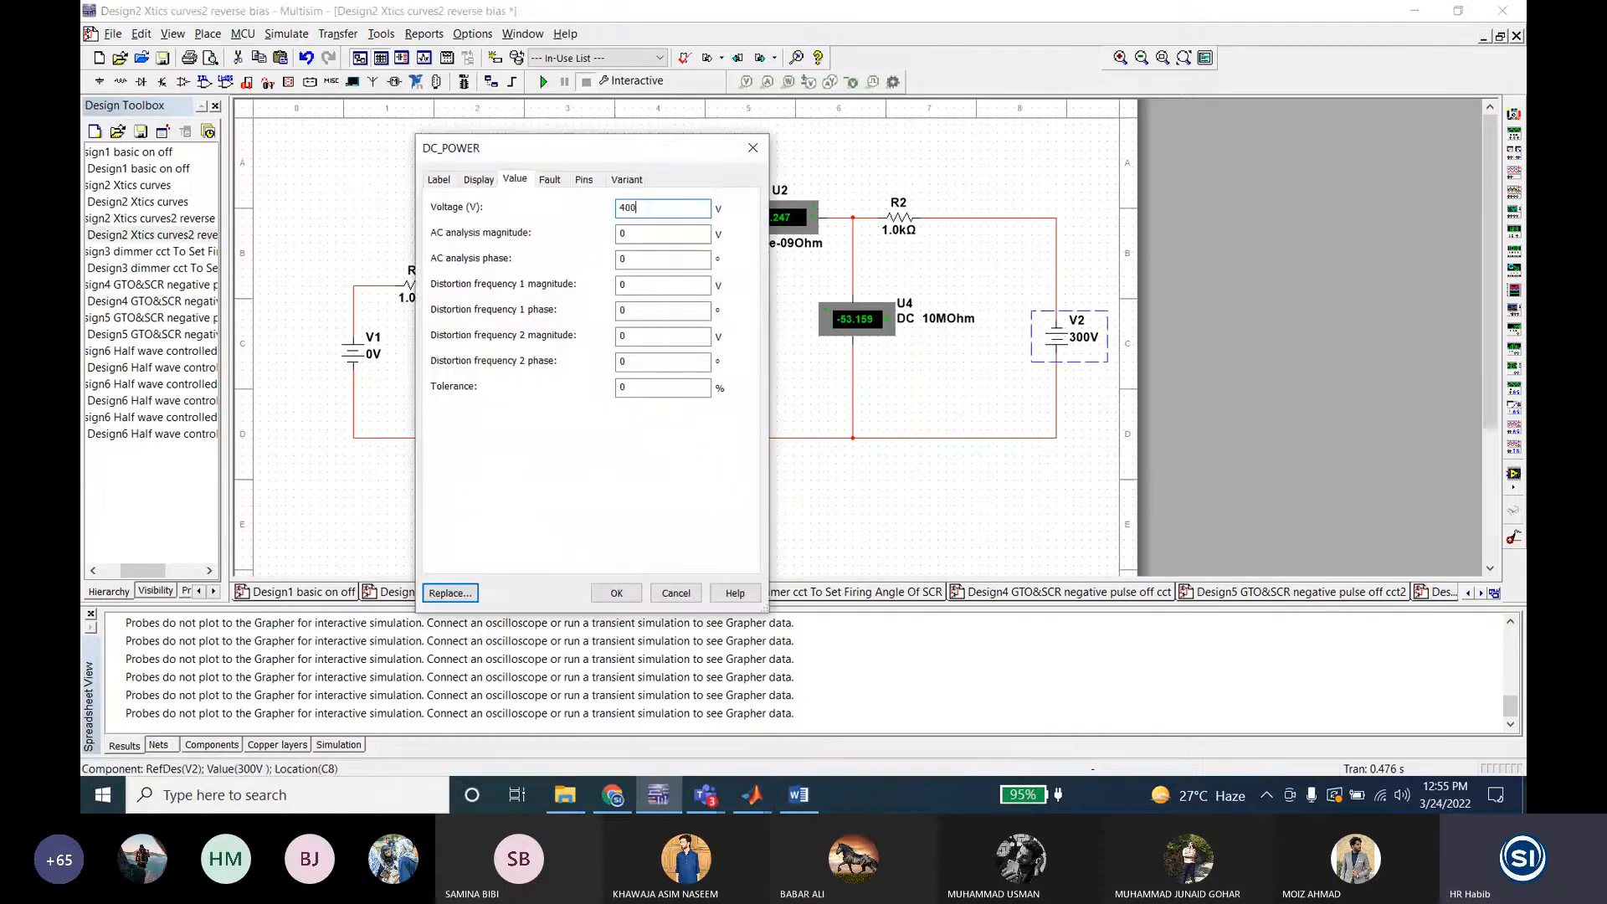
pyautogui.click(616, 593)
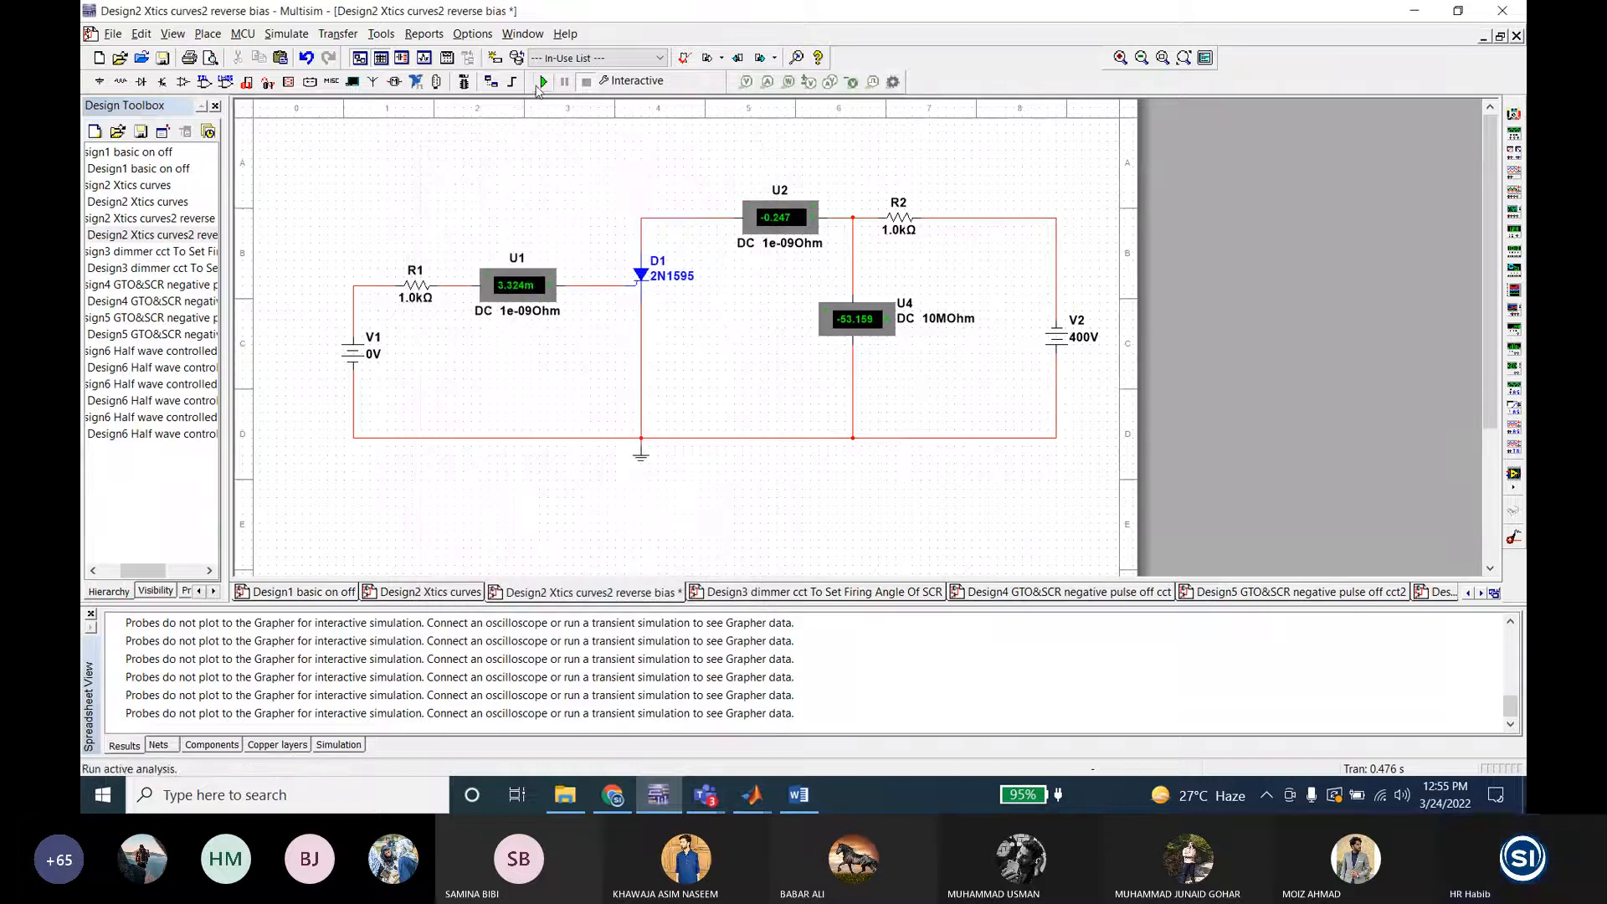
pyautogui.click(543, 82)
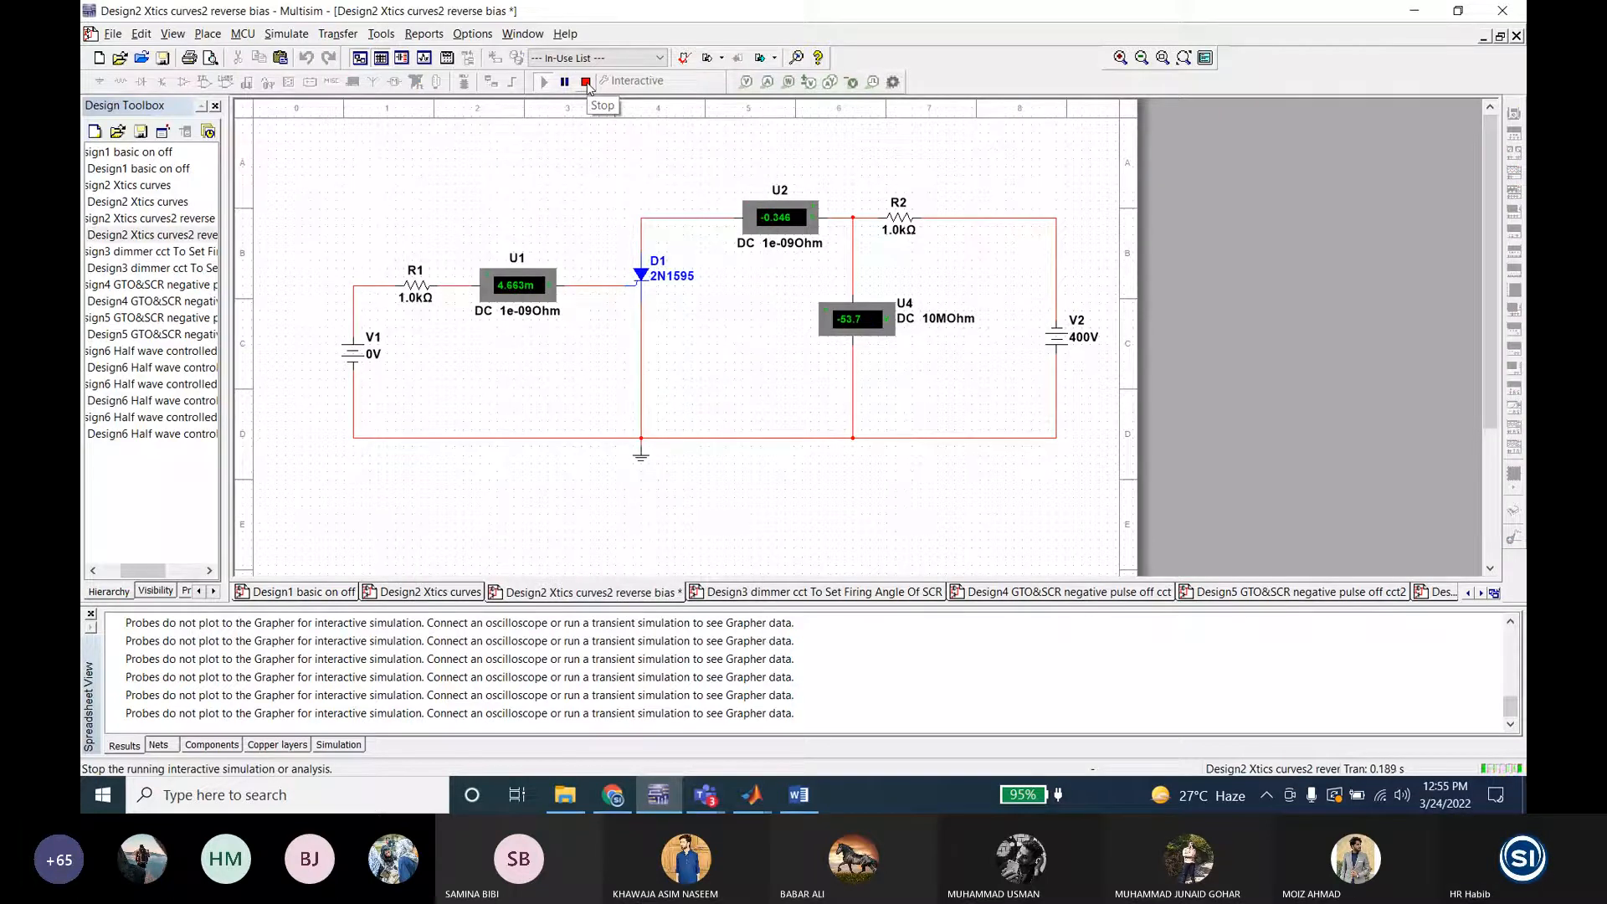
pyautogui.click(586, 81)
# Step: Raise supply V2 to 1000 V and run the reverse bias simulation briefly to read the meters
pyautogui.doubleClick(1058, 339)
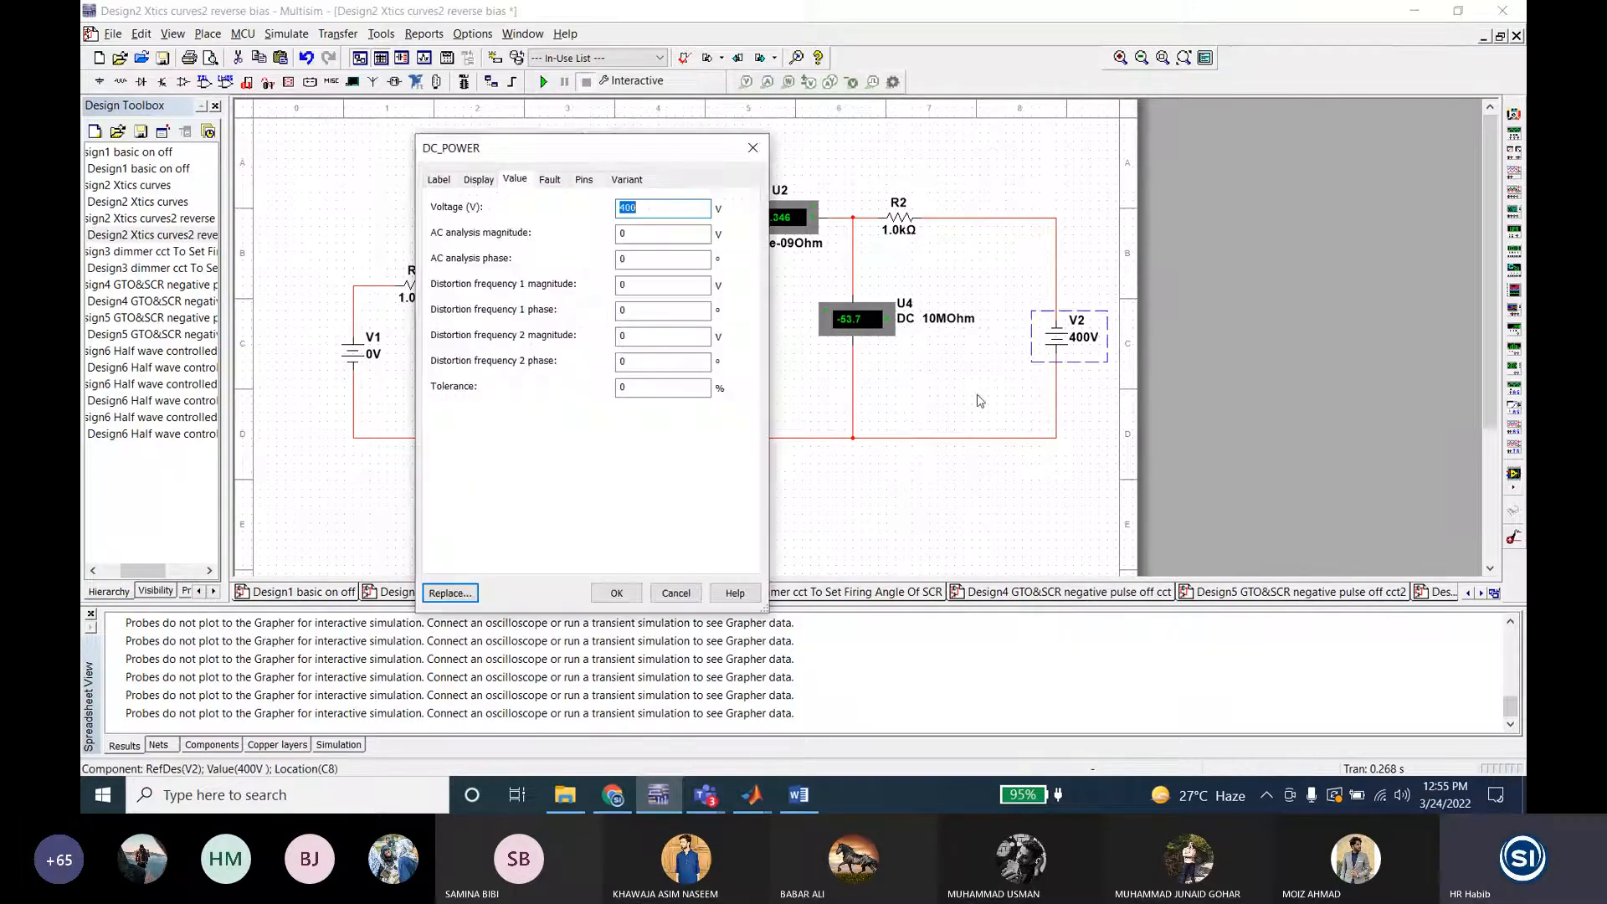
pyautogui.write('5')
pyautogui.press('Return')
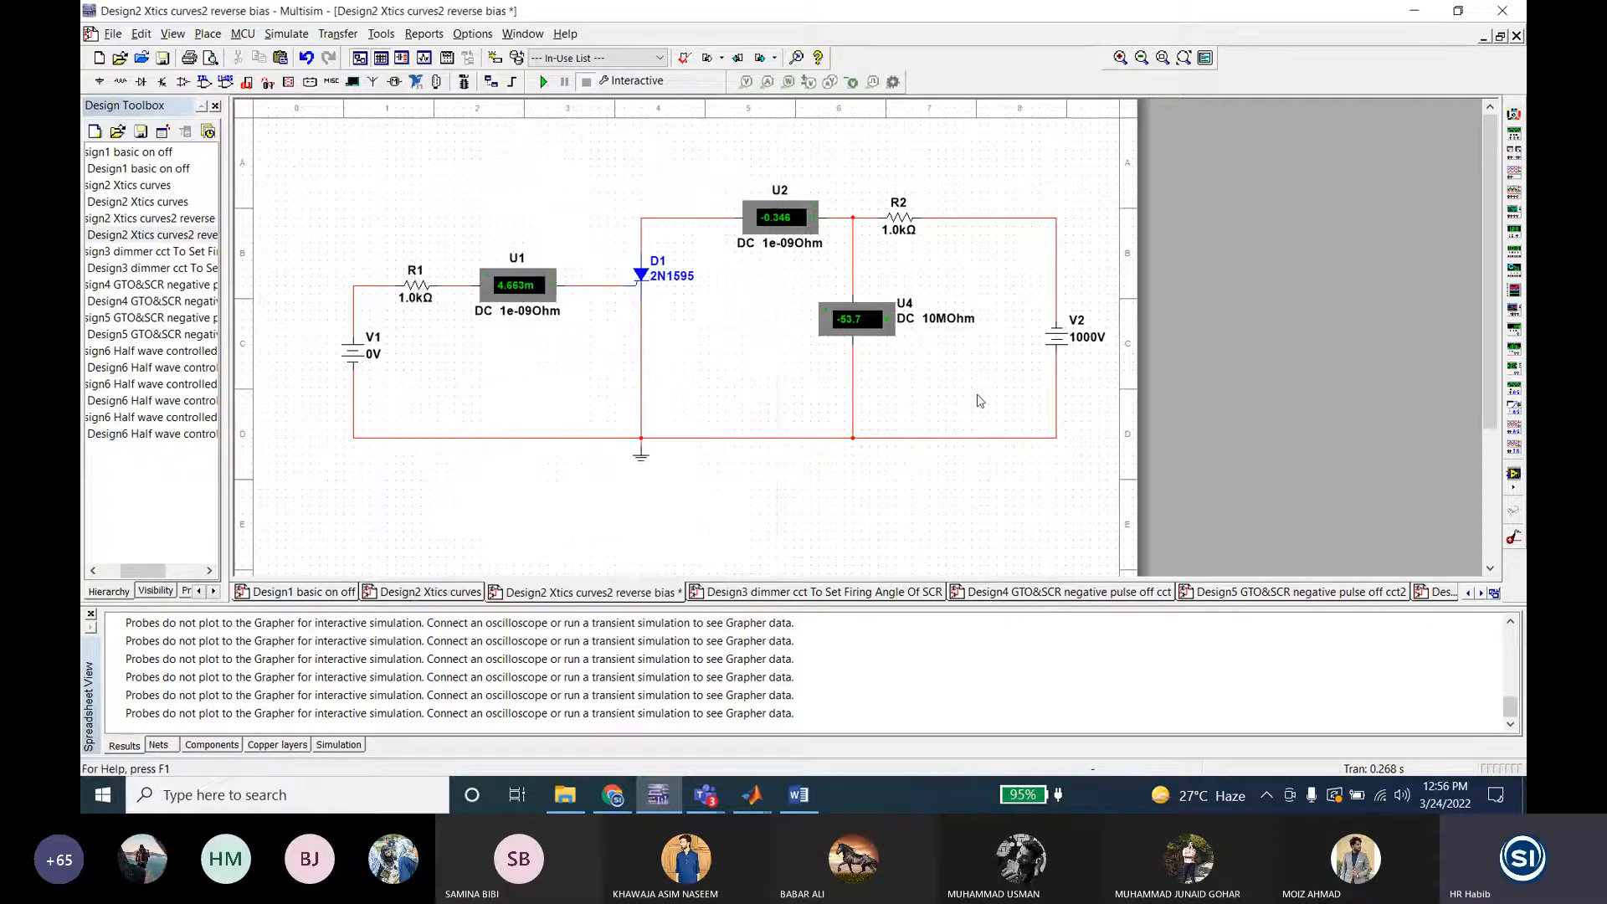
pyautogui.click(544, 82)
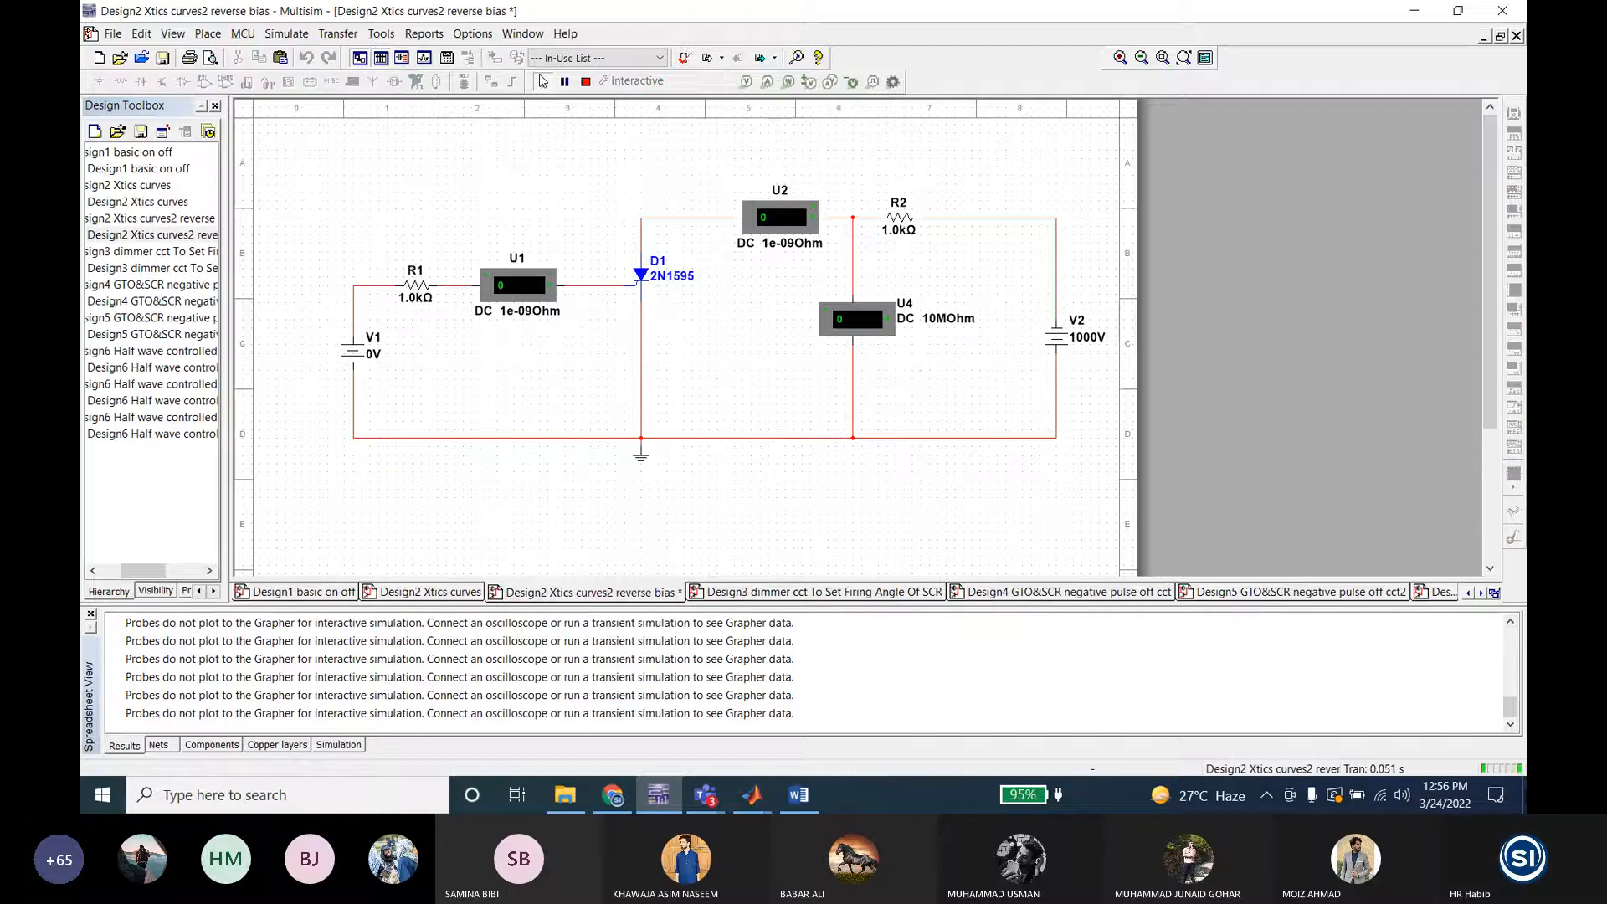
pyautogui.click(586, 82)
# Step: Set supply V2 to 1500 V, run the simulation, and check the meters against the Reverse X-tics table in the Word notes
pyautogui.doubleClick(1056, 336)
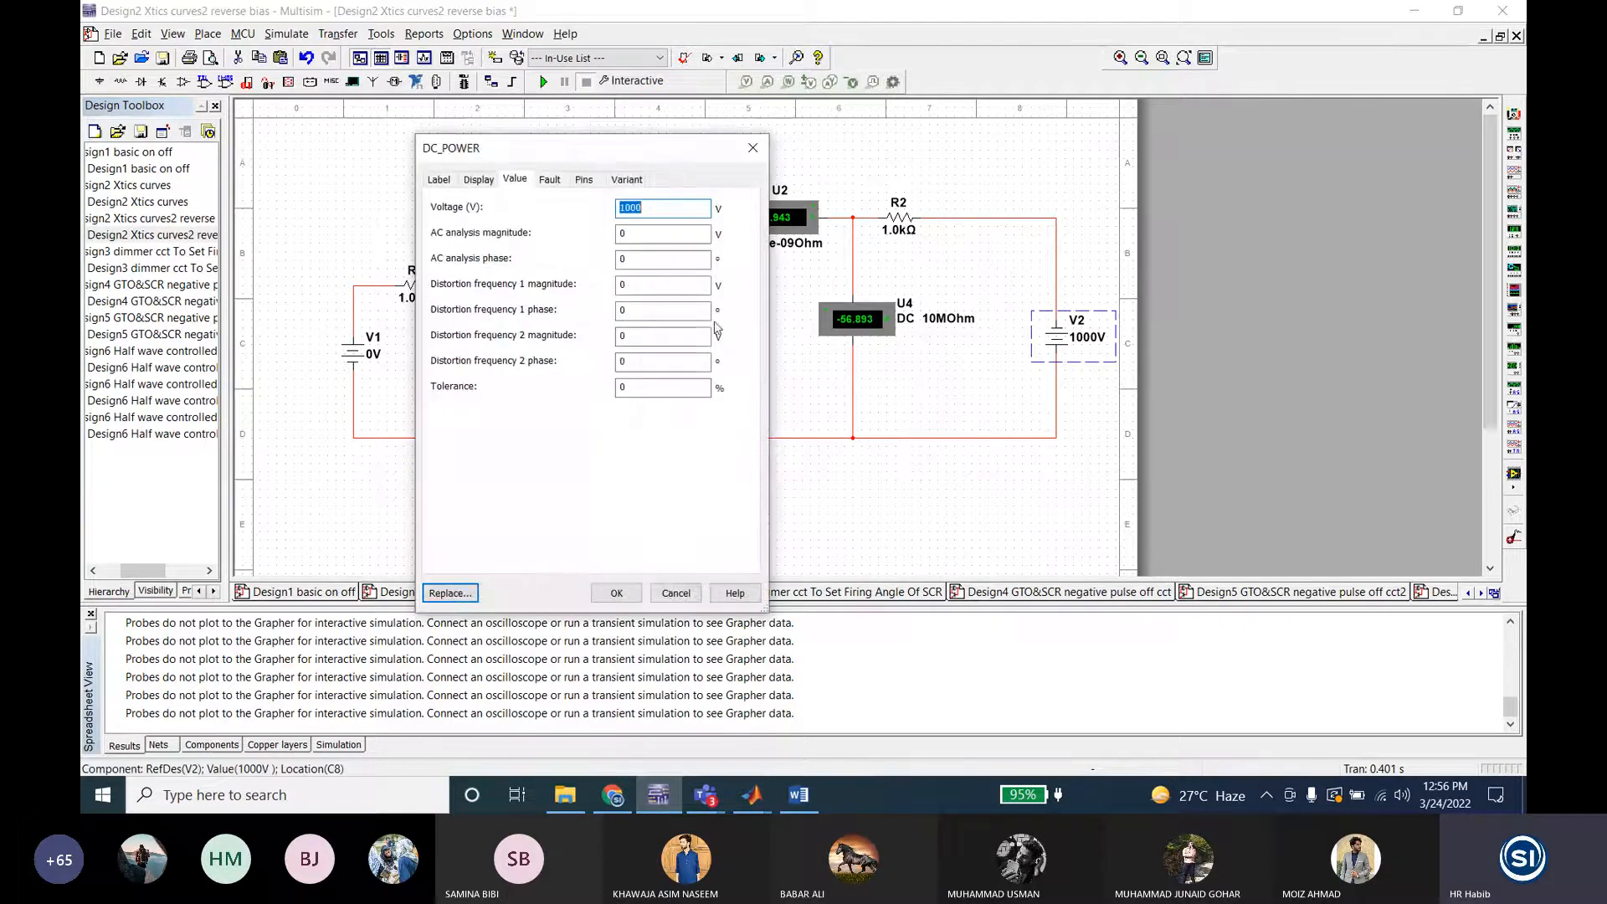
pyautogui.write('1500')
pyautogui.press('Return')
pyautogui.press('F5')
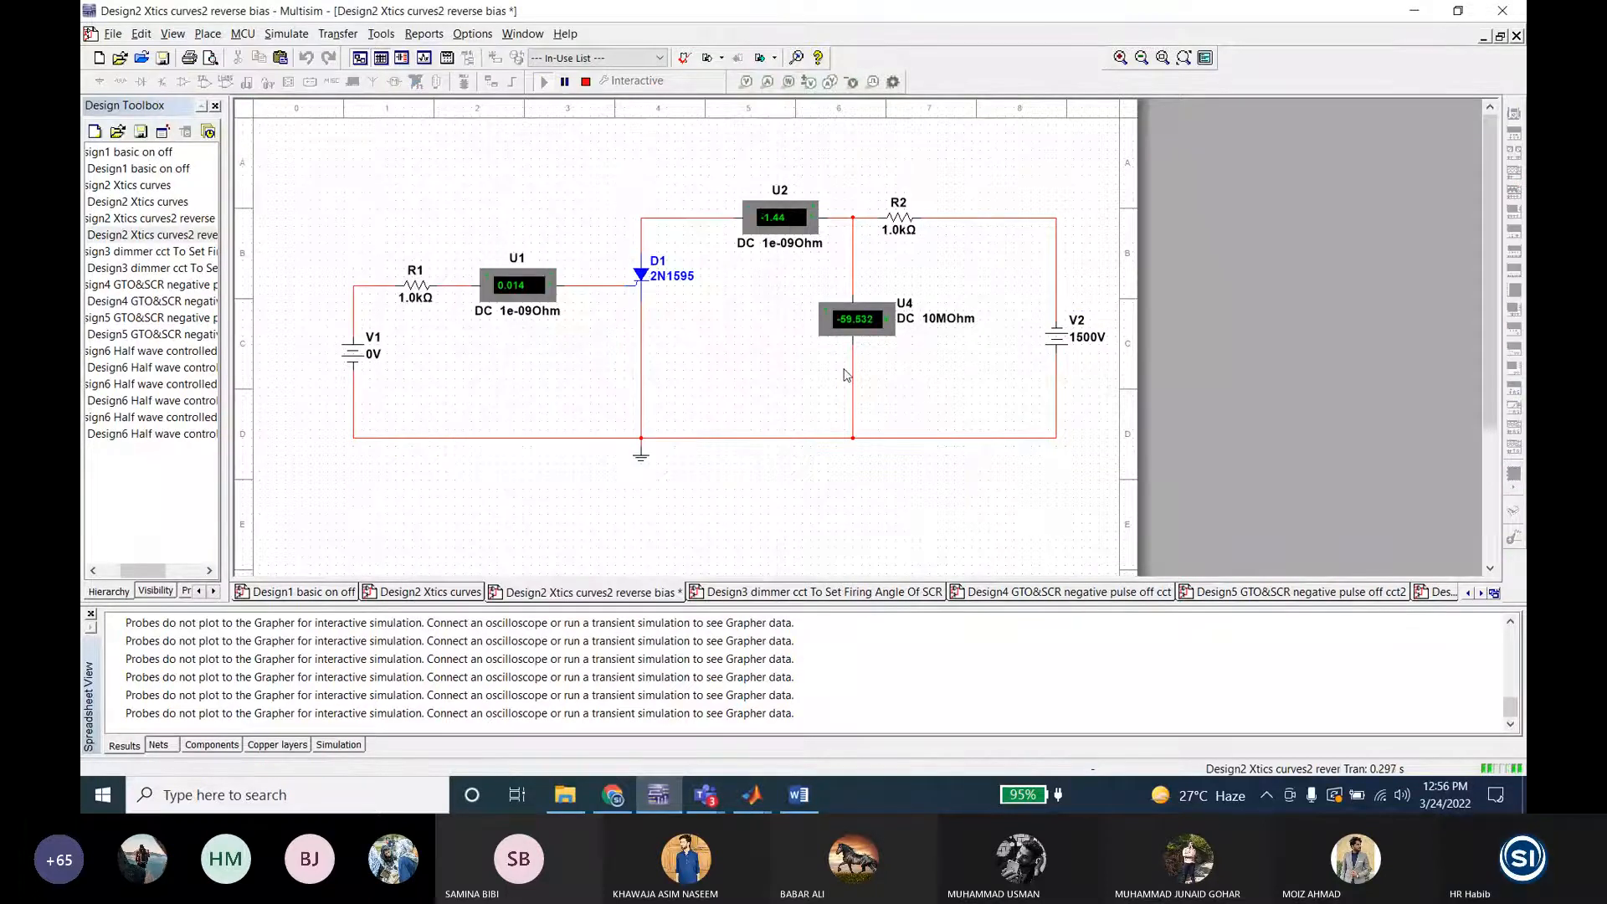
pyautogui.click(799, 794)
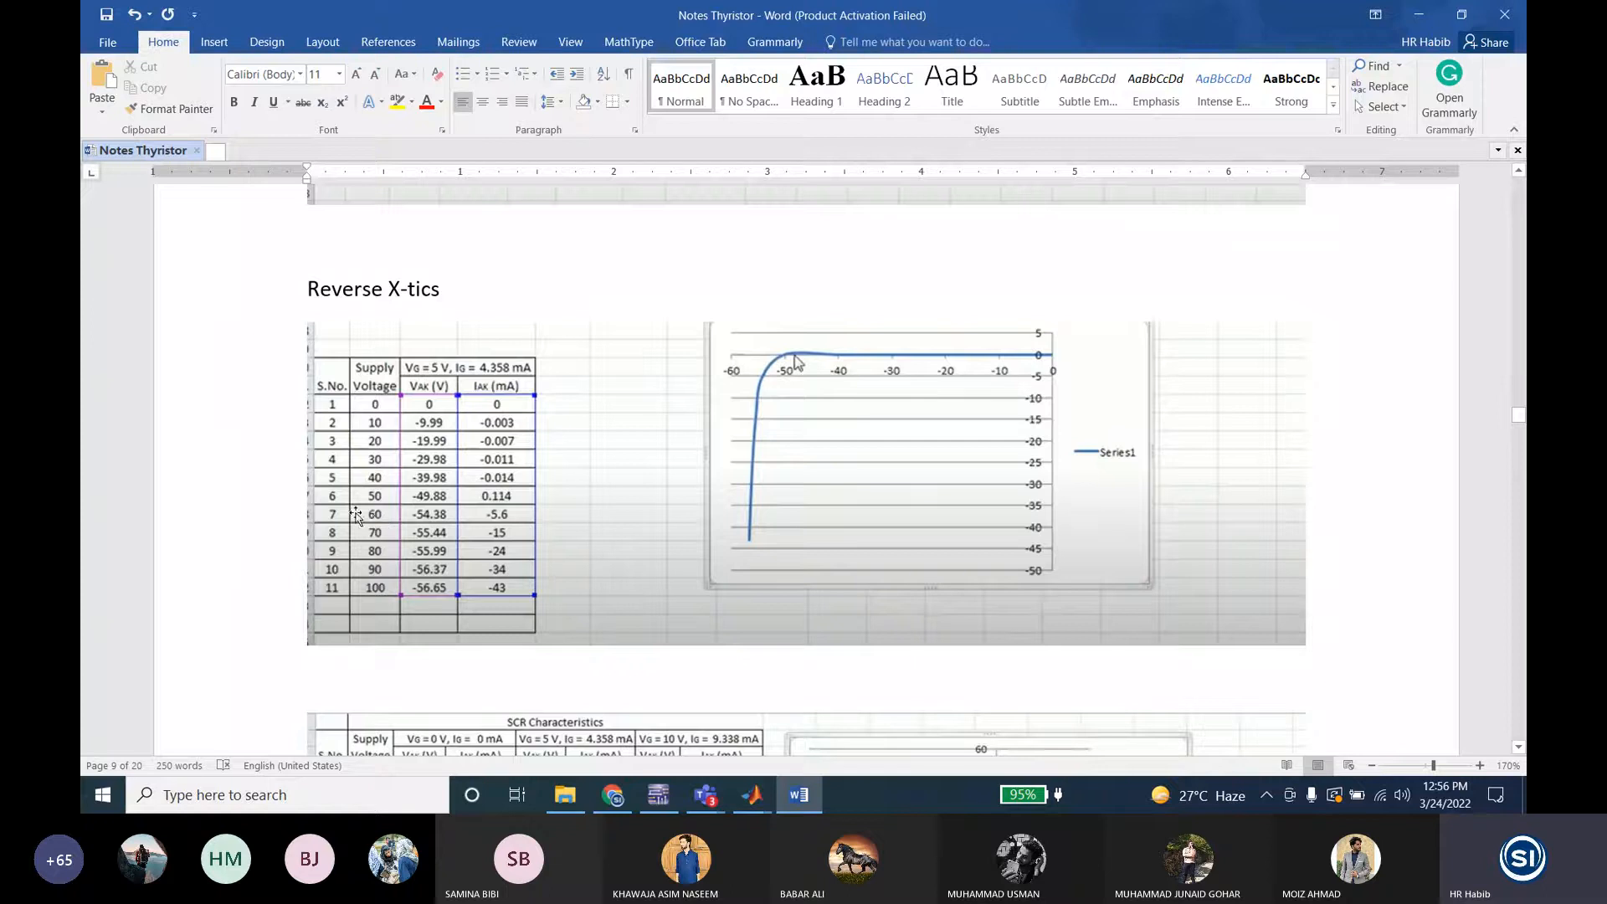
# Step: Return to Multisim, set supply V2 to 5000 V, and run the reverse bias simulation briefly to read the meters
pyautogui.click(659, 796)
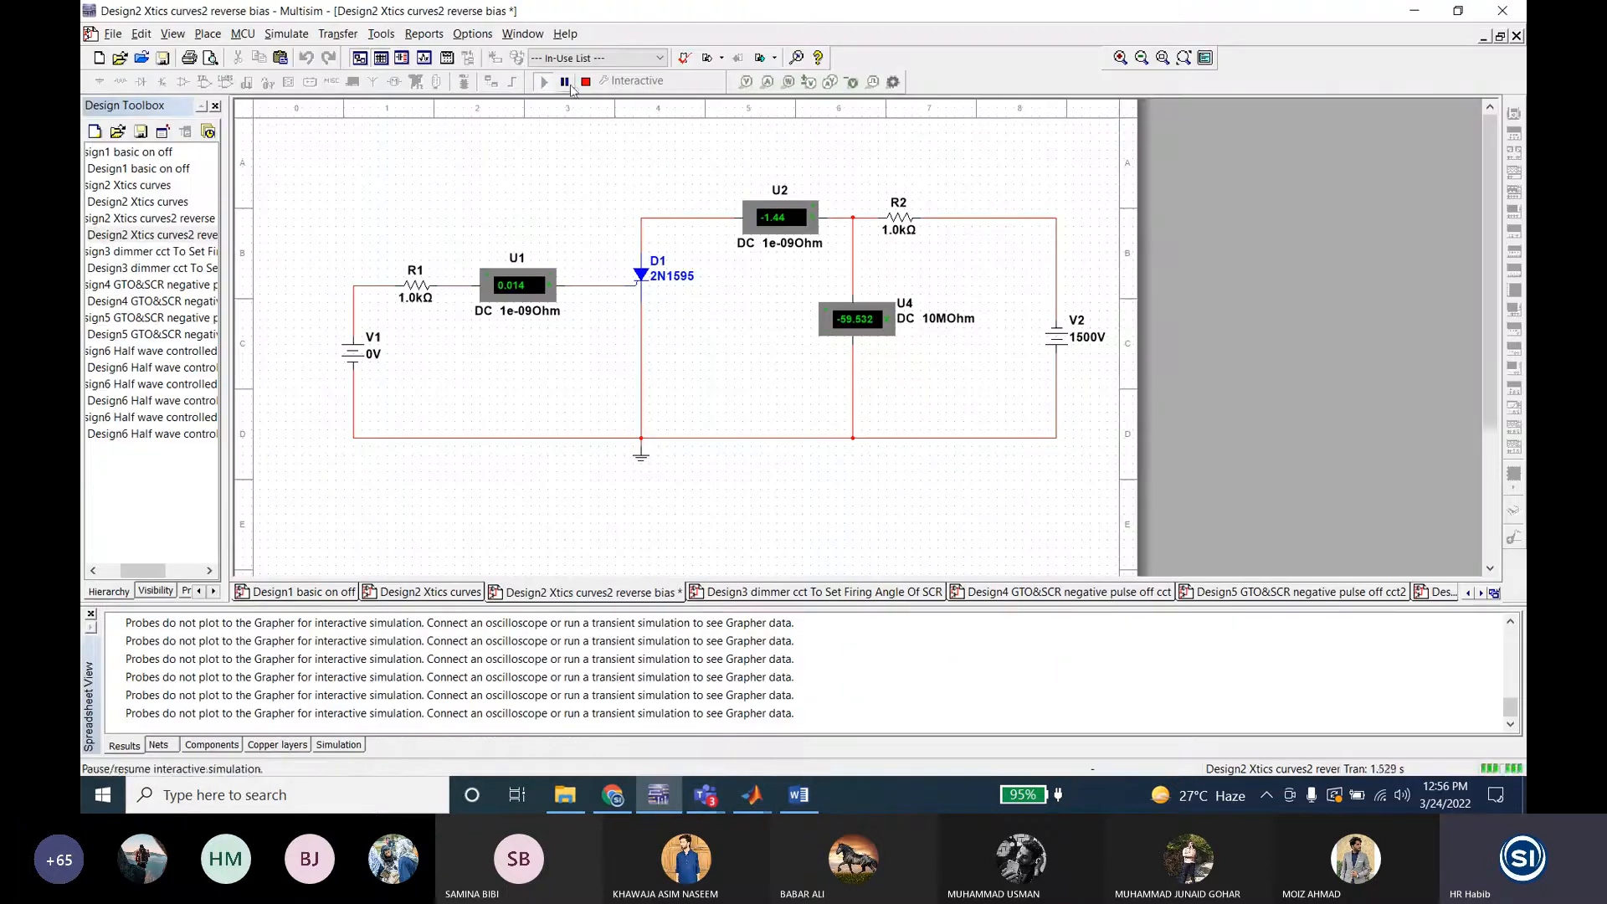
pyautogui.doubleClick(1063, 337)
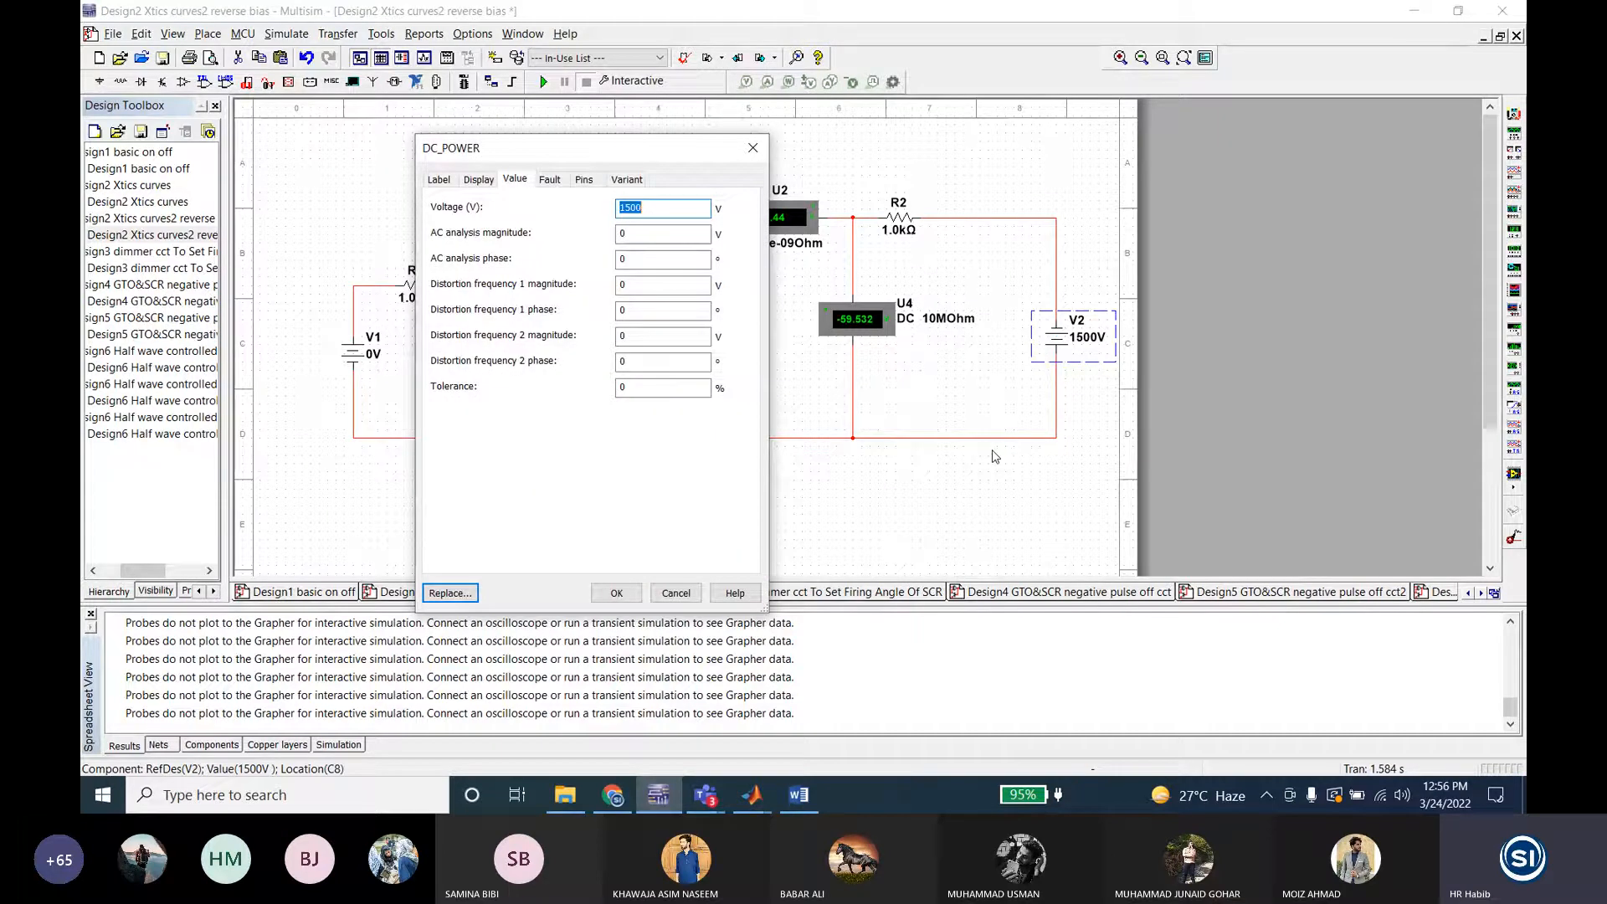
pyautogui.write('50')
pyautogui.click(616, 593)
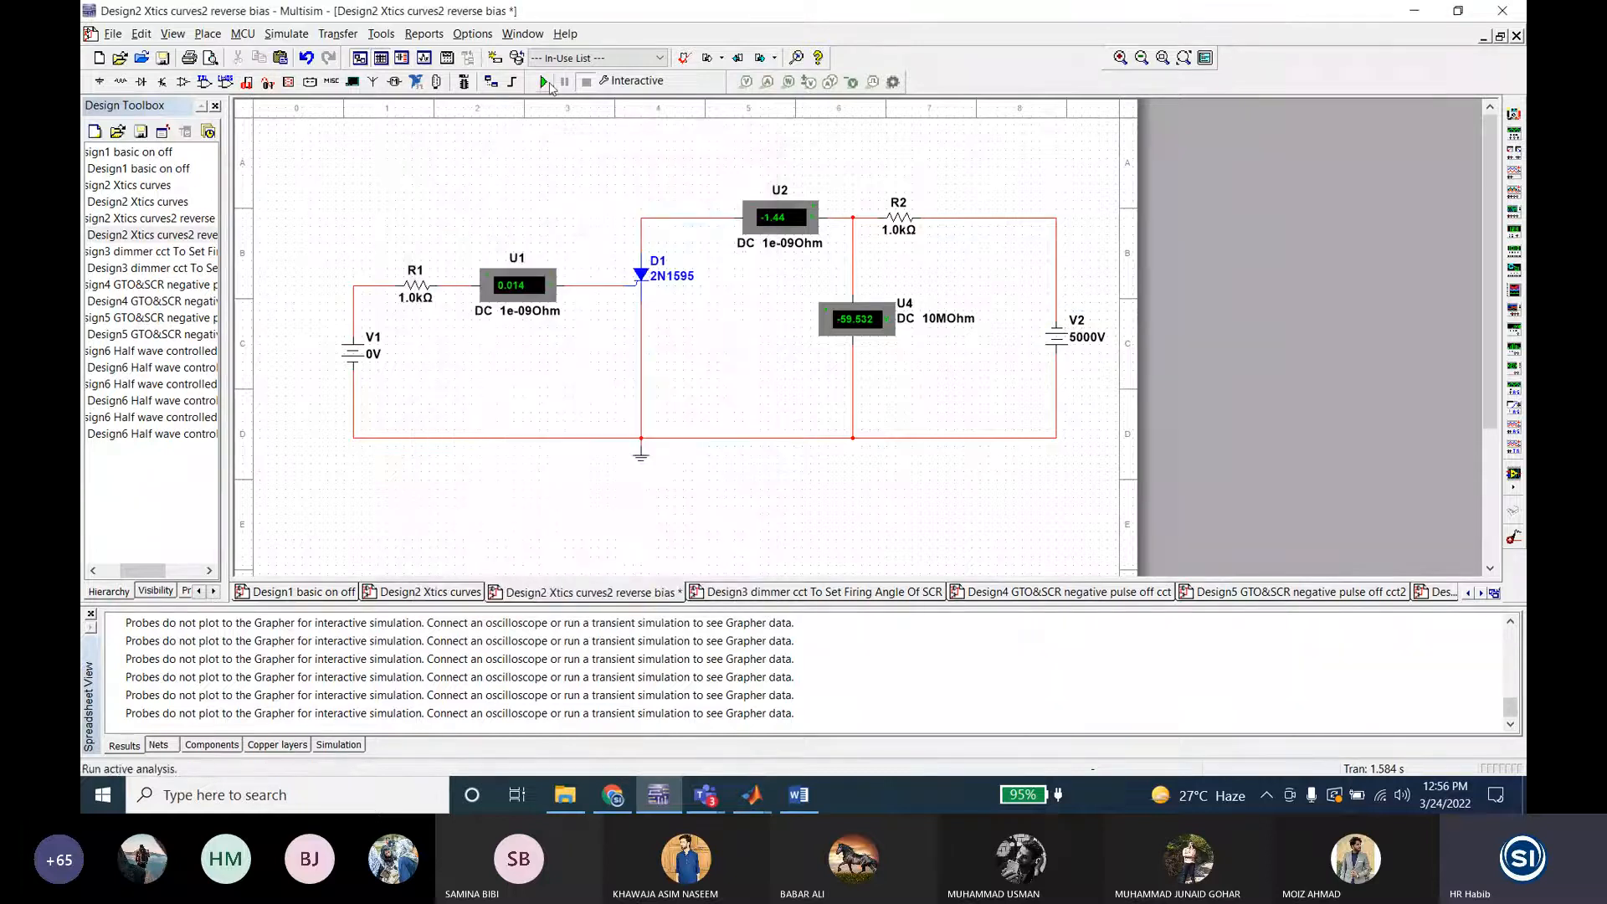
pyautogui.click(544, 82)
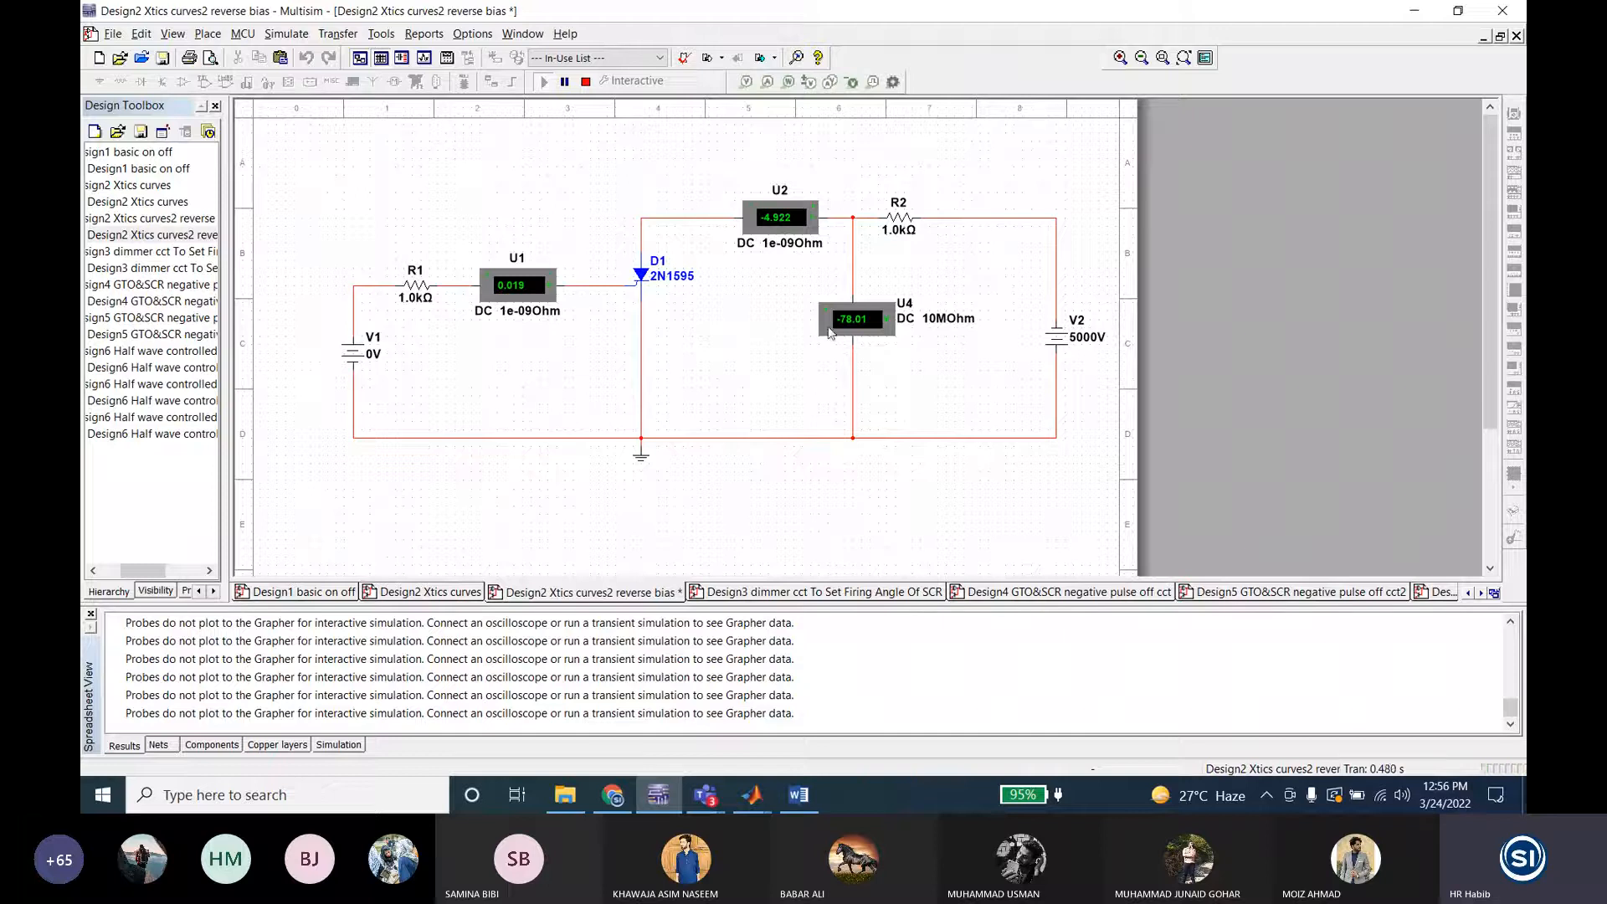
pyautogui.click(586, 82)
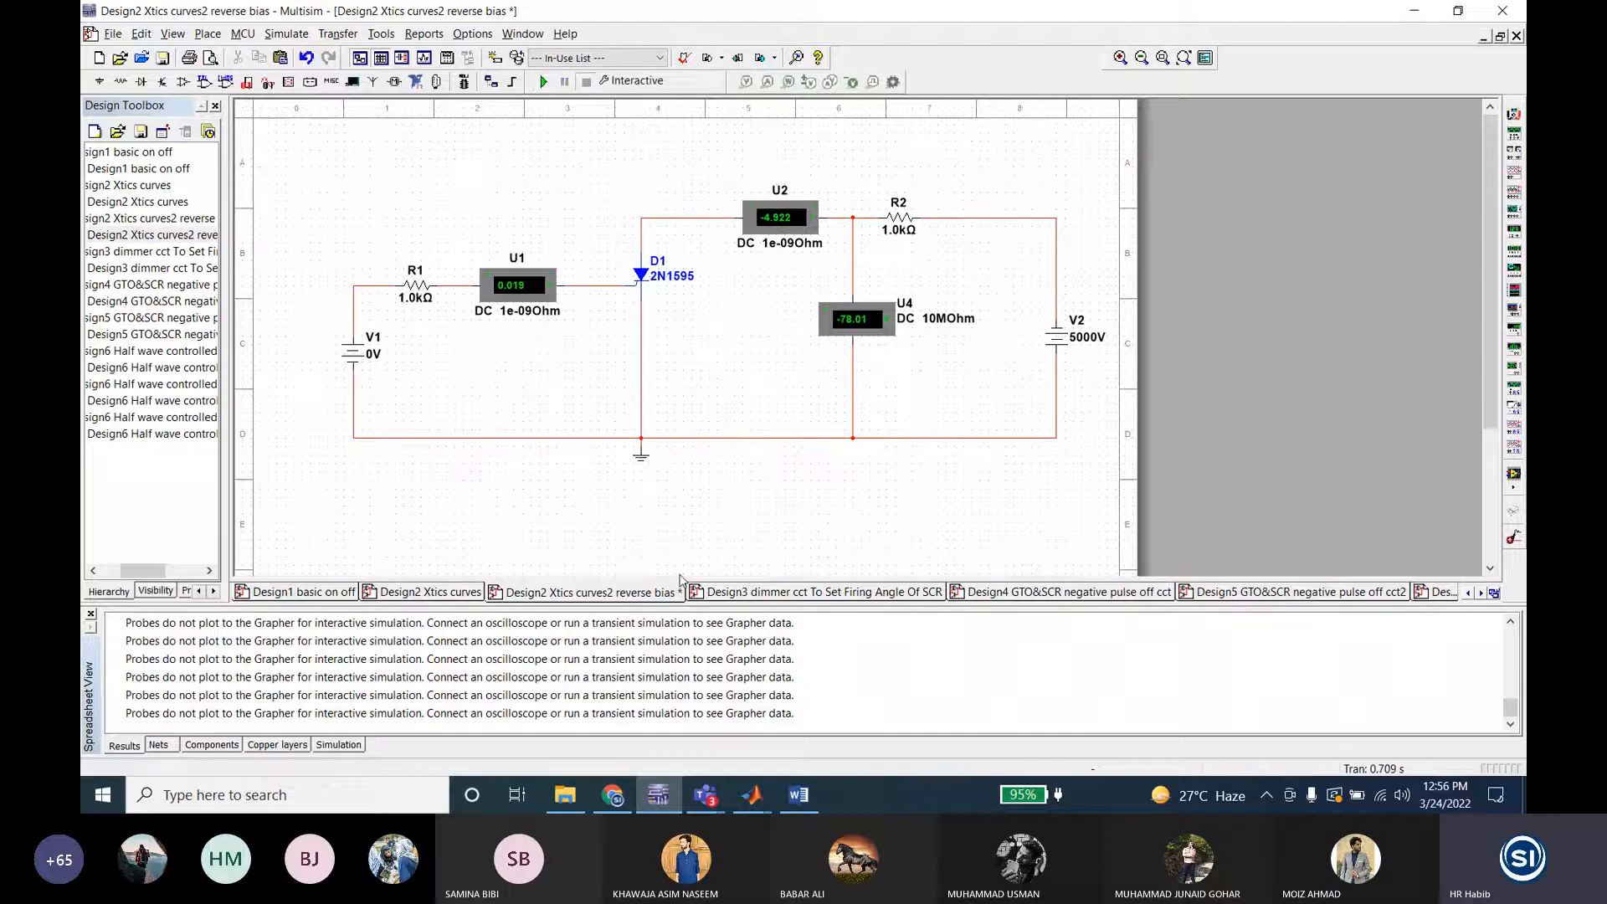
# Step: Set supply V2 to 10 kV, run the simulation, and compare the meters with the Reverse X-tics table in the Word notes
pyautogui.click(1059, 347)
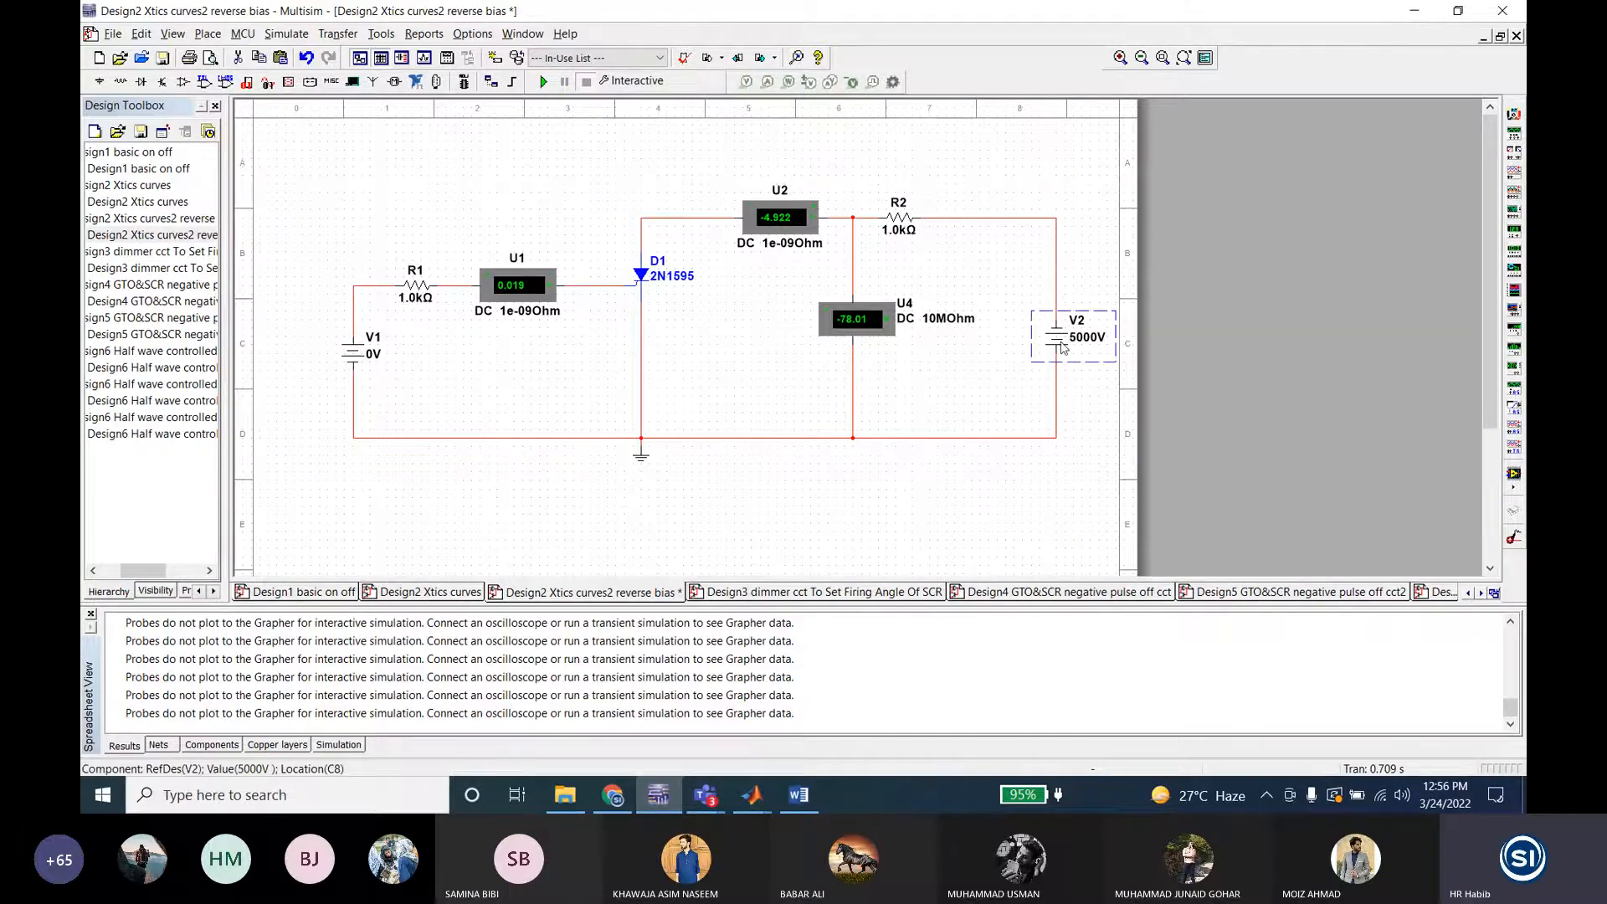
pyautogui.doubleClick(1061, 347)
pyautogui.write('1000')
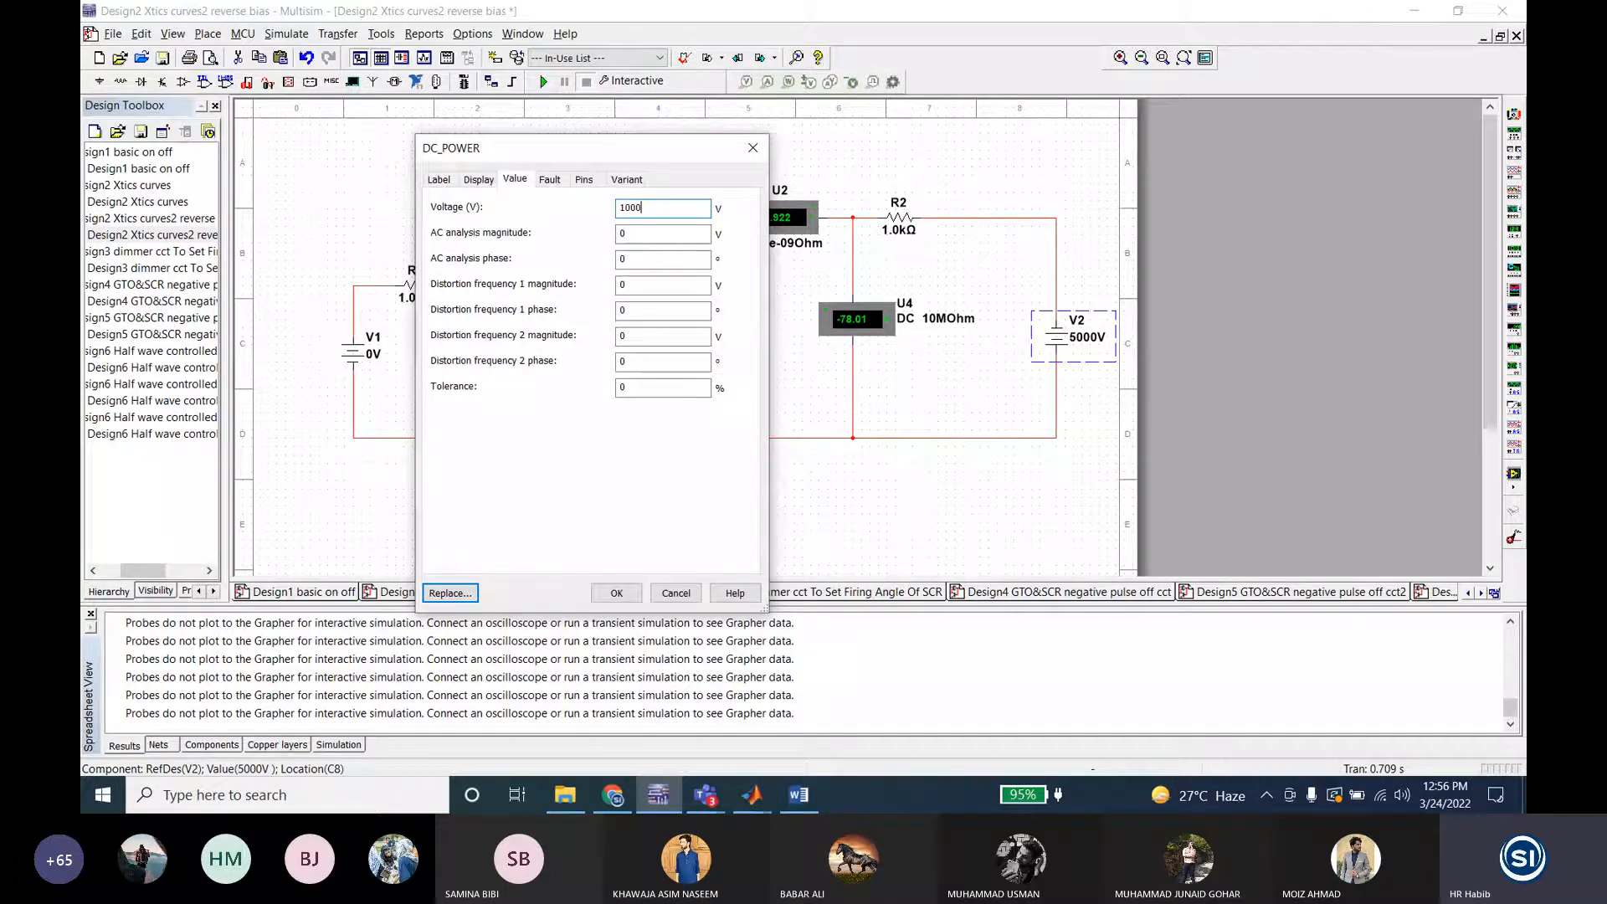
pyautogui.write('k')
pyautogui.press('Return')
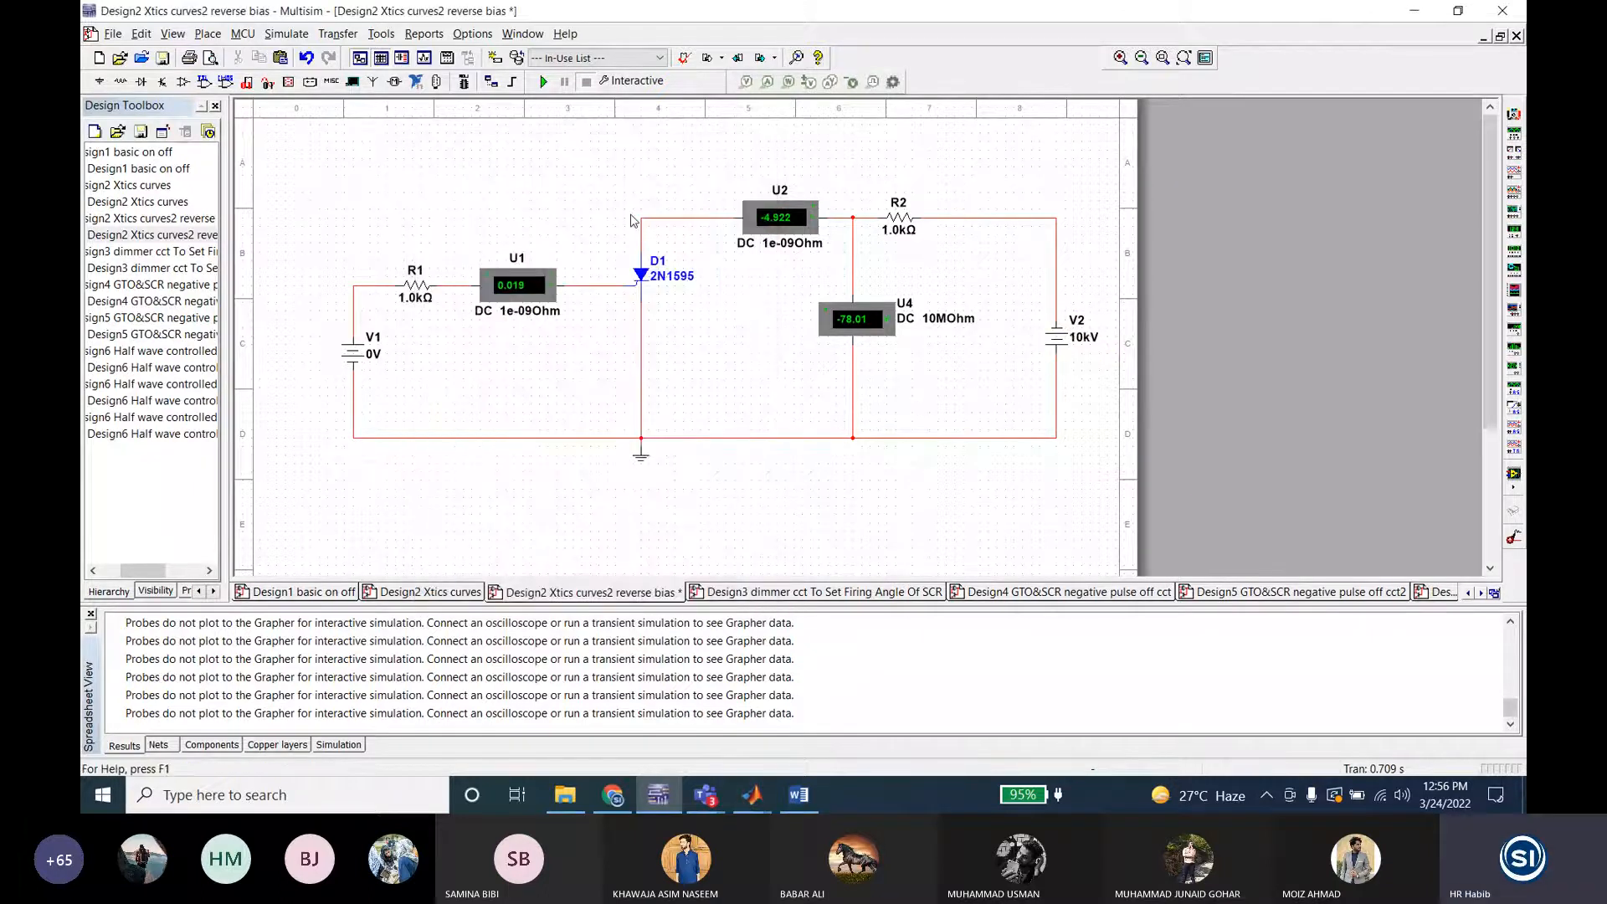
pyautogui.click(546, 82)
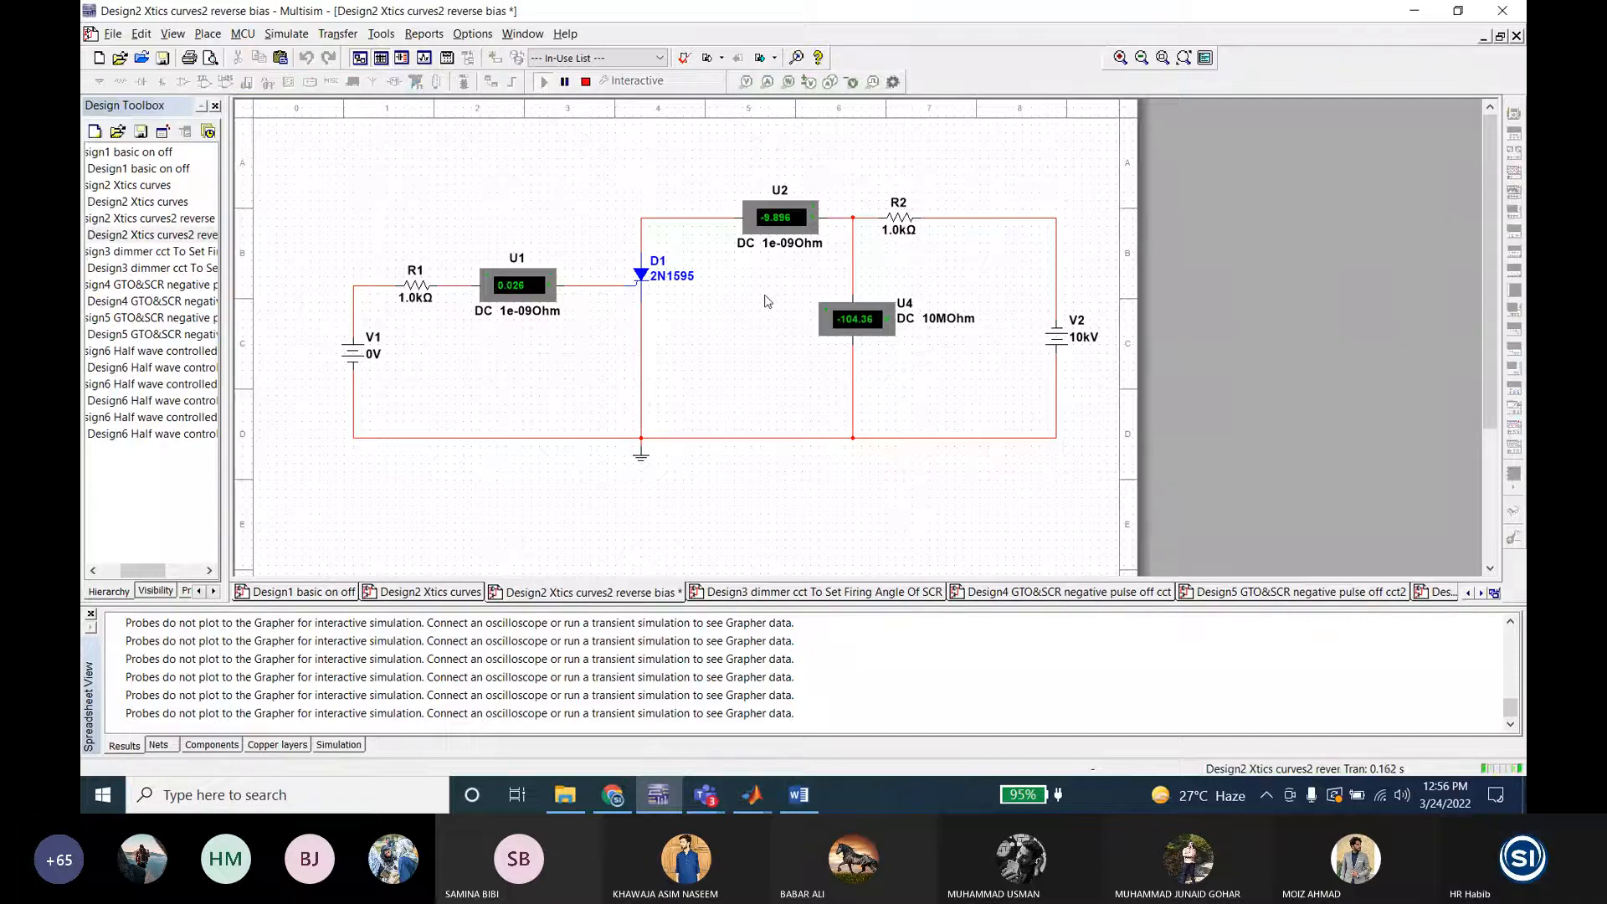
pyautogui.hotkey('alt', 'Tab')
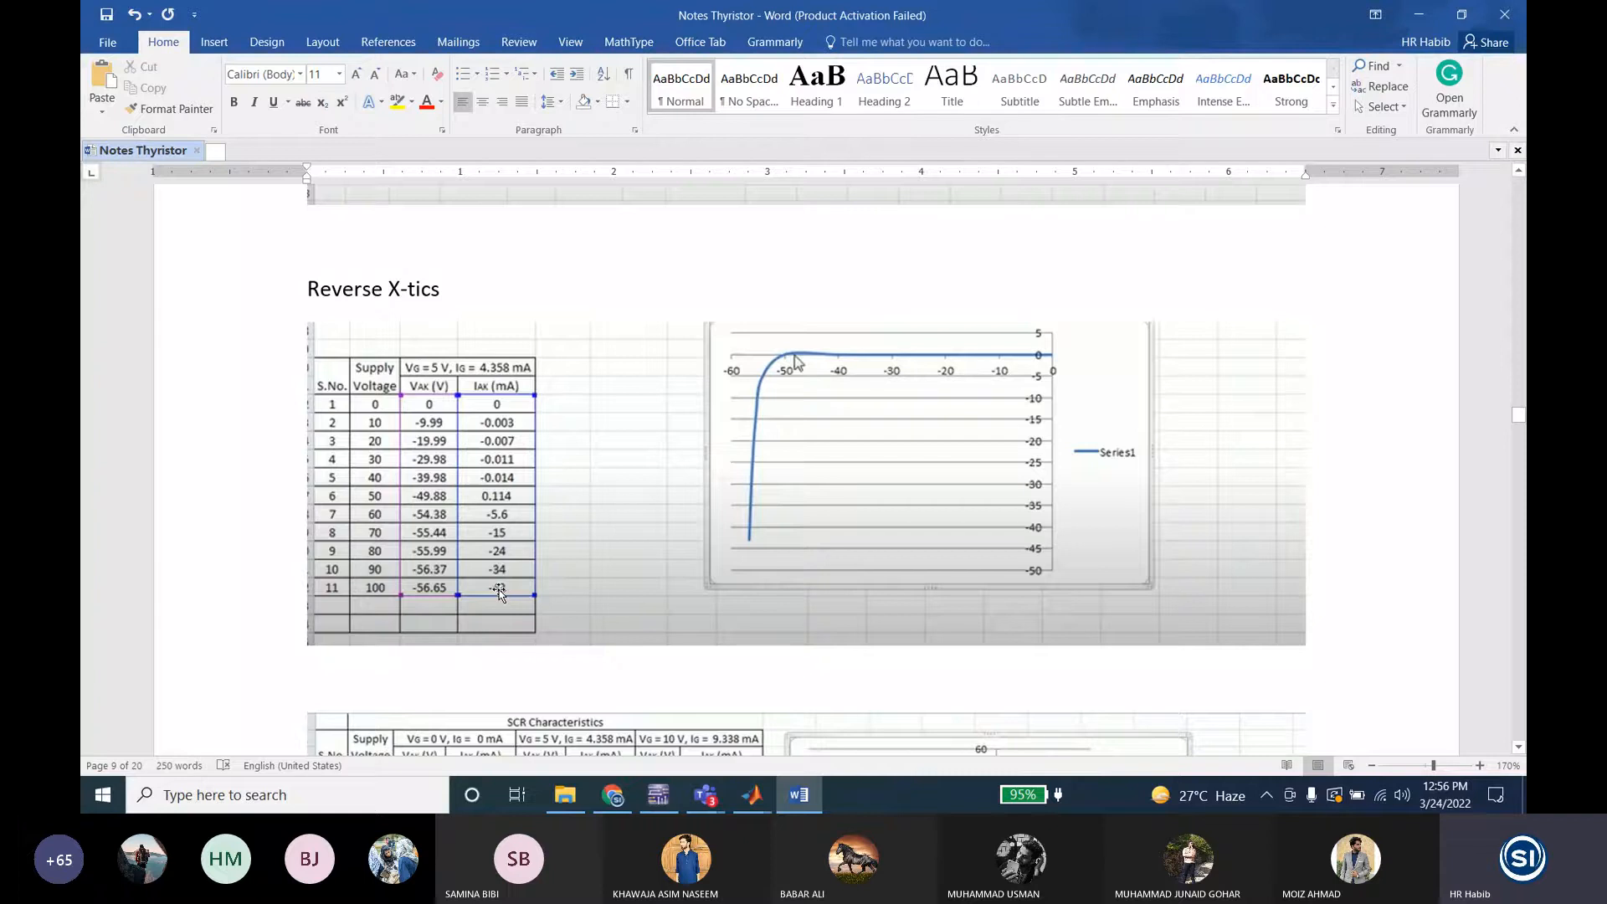
pyautogui.click(660, 799)
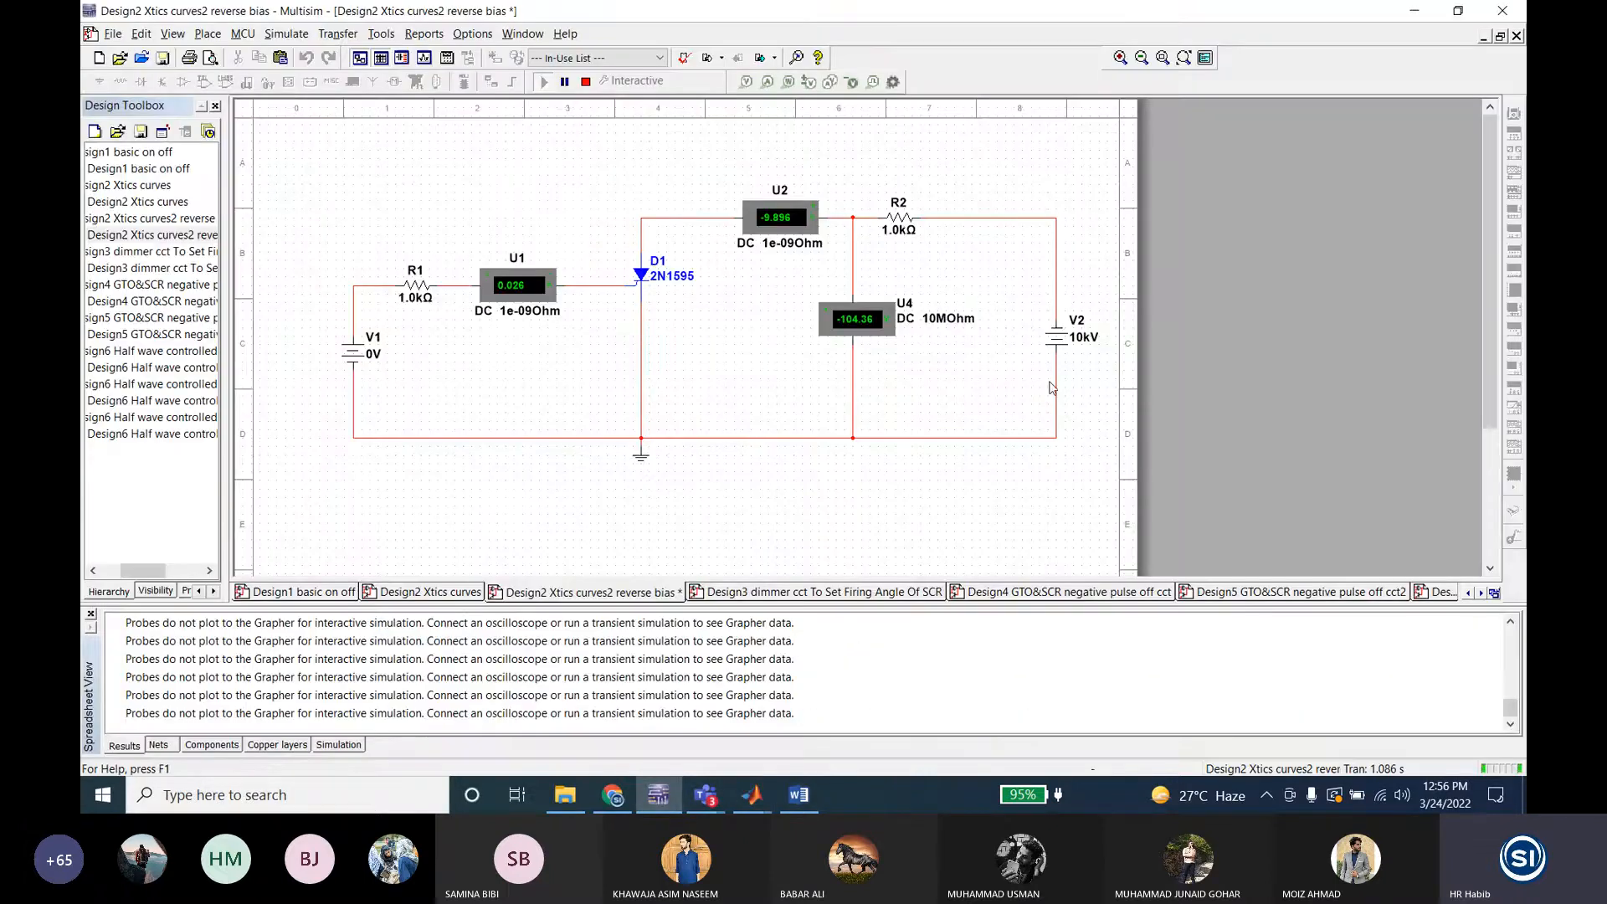
# Step: Raise supply V2 to 20 kV and restart the reverse bias simulation
pyautogui.doubleClick(1057, 337)
pyautogui.write('20k')
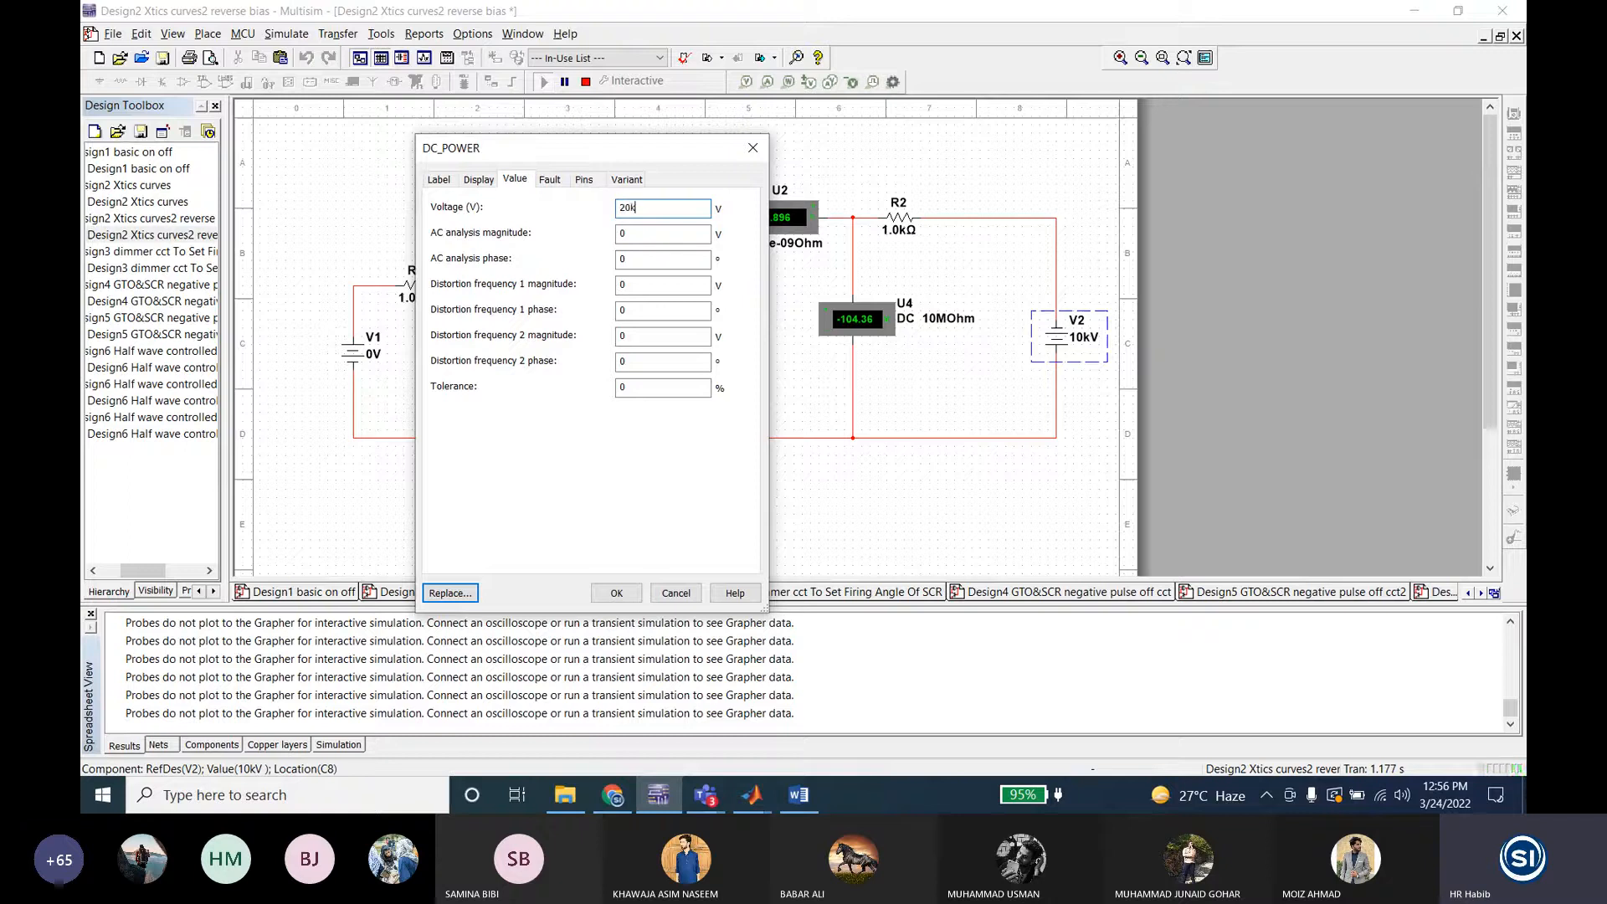
pyautogui.press('Return')
pyautogui.click(1046, 430)
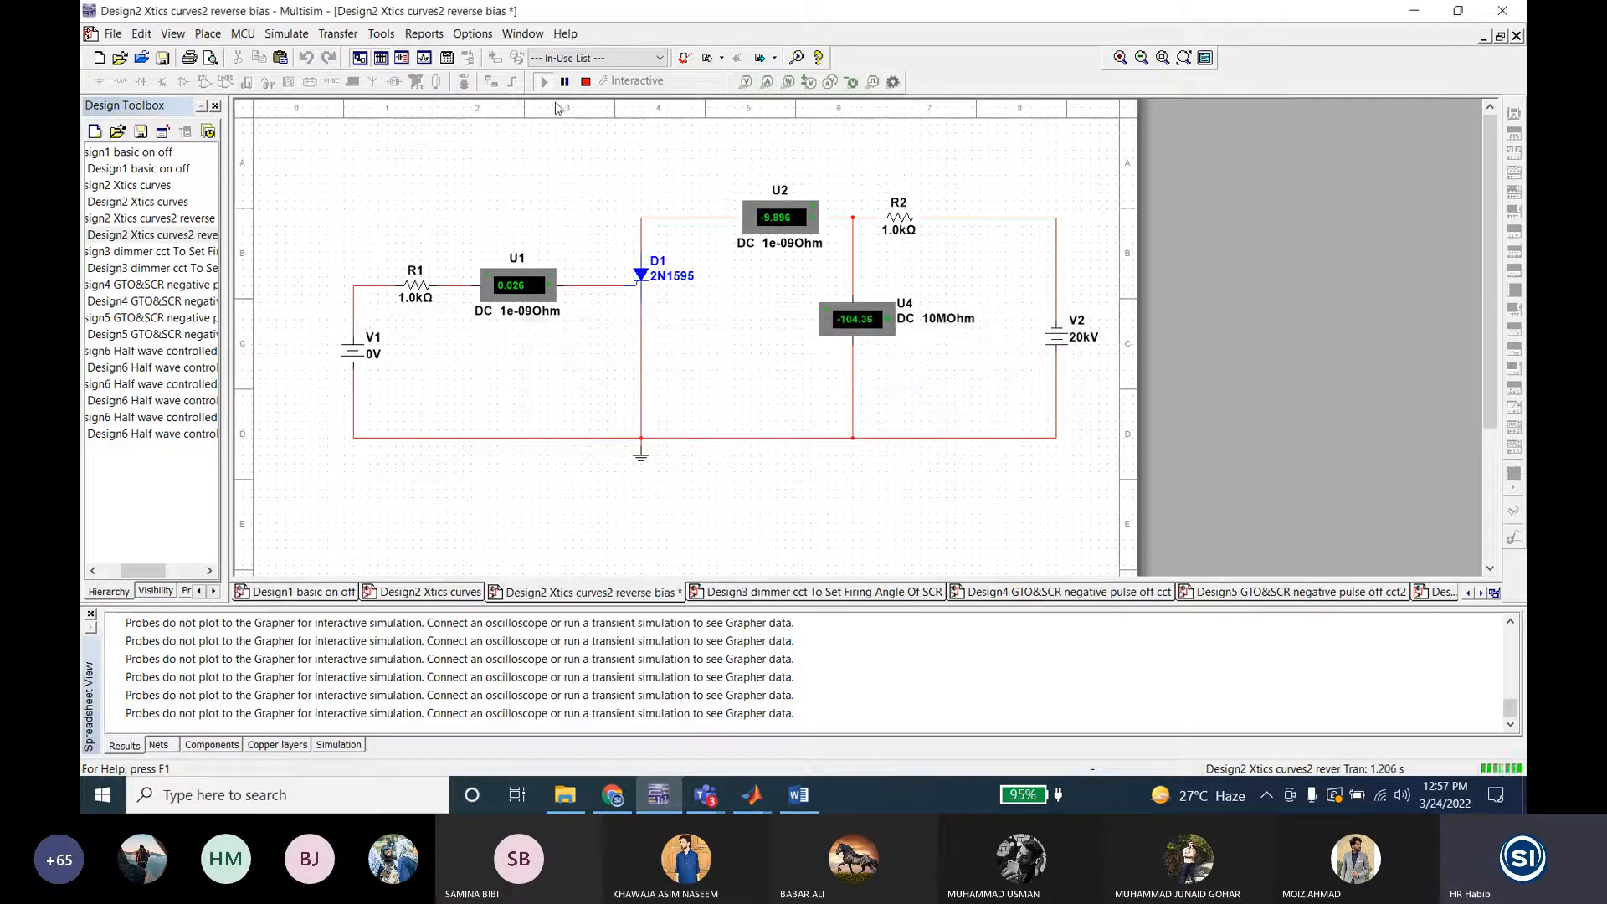
pyautogui.click(799, 795)
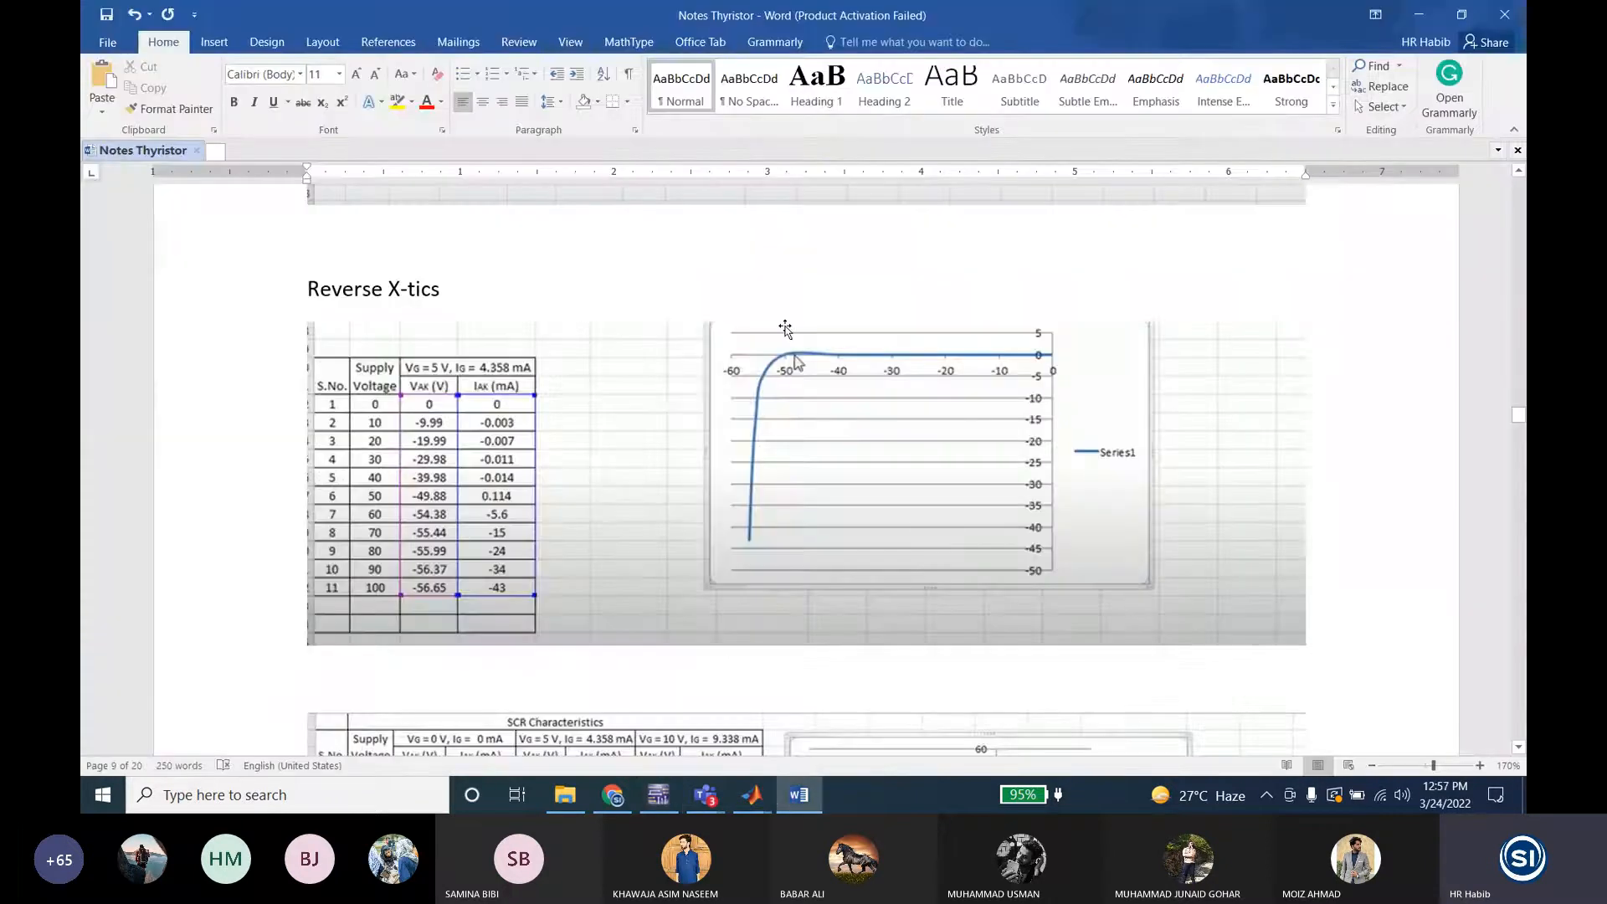
pyautogui.click(659, 794)
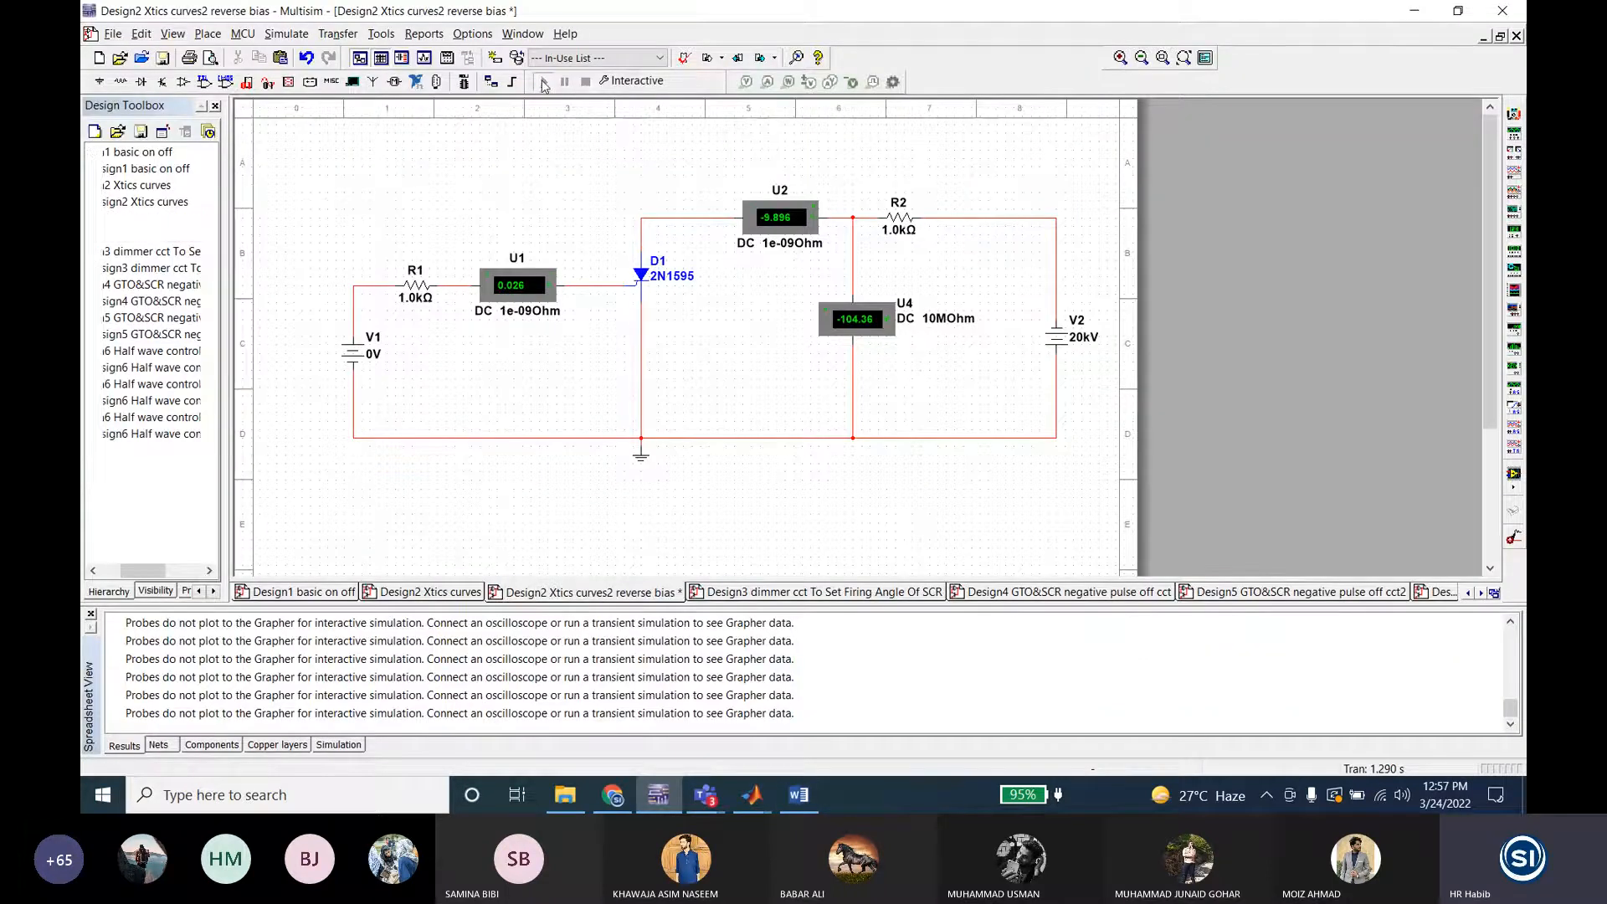
pyautogui.click(544, 82)
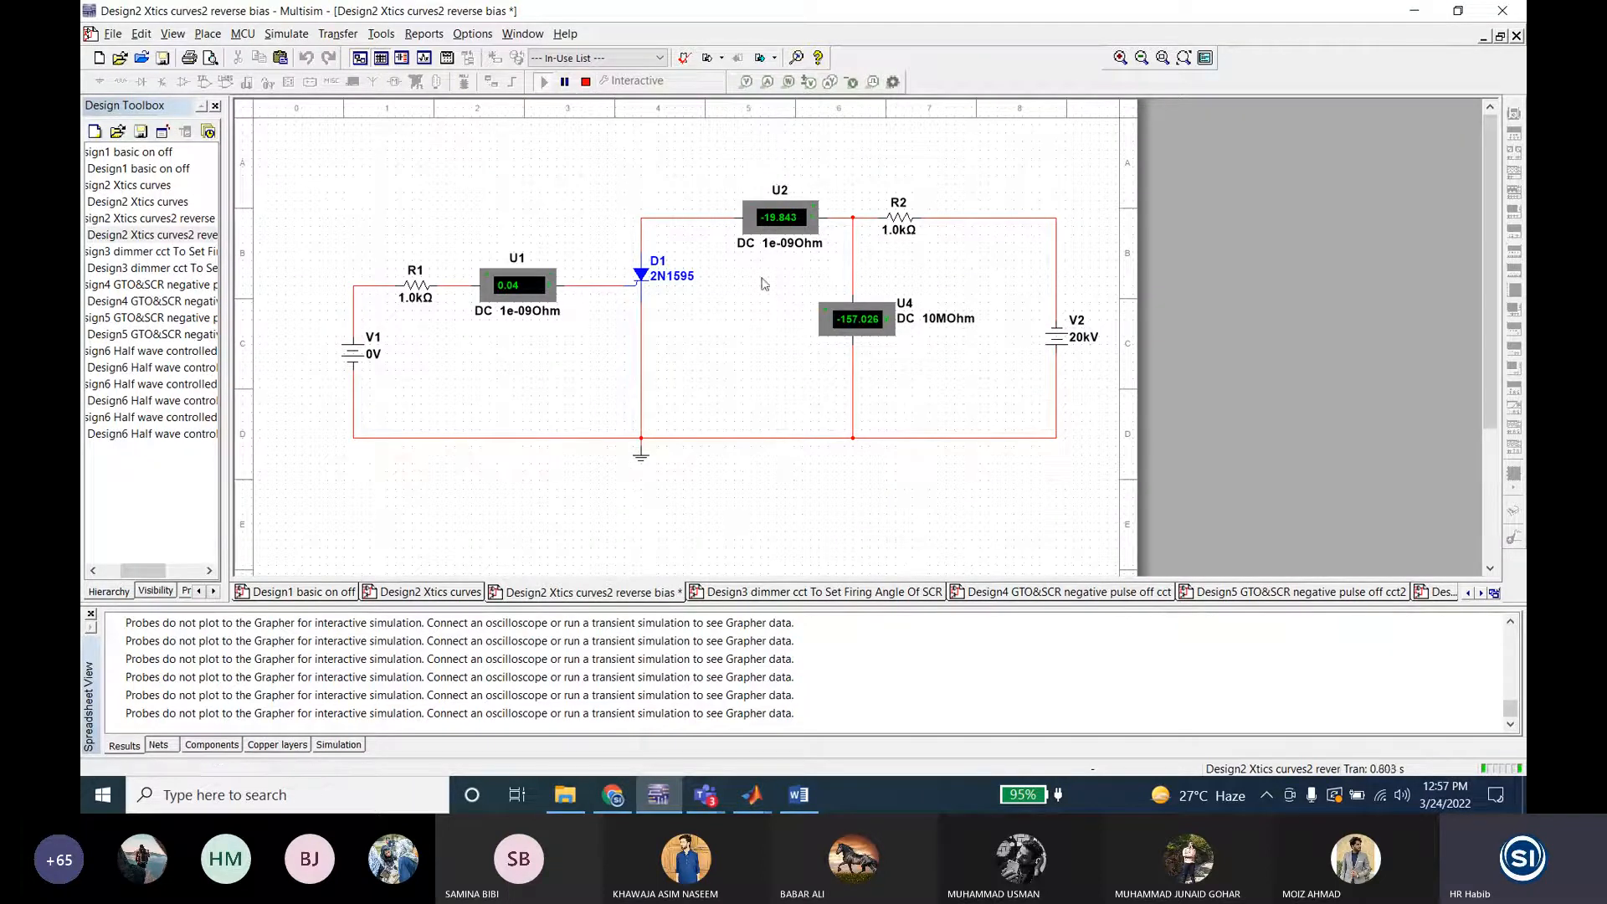
# Step: Compare the 20 kV meter readings with the Reverse X-tics table and curve in the Word notes, and stop the simulation
pyautogui.click(799, 795)
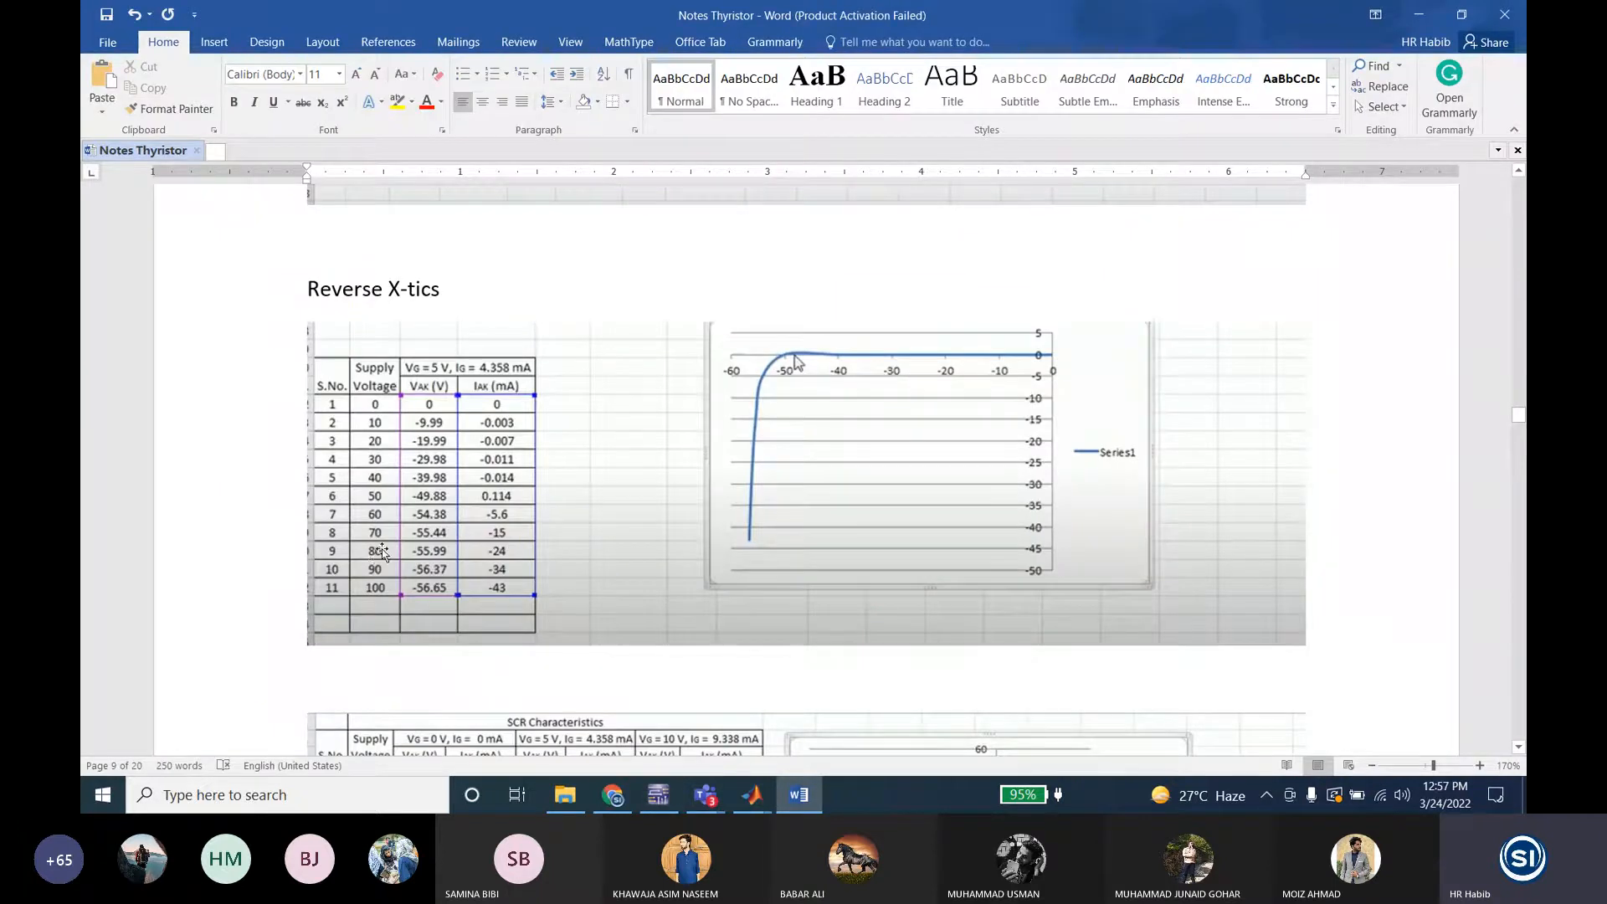
pyautogui.click(669, 796)
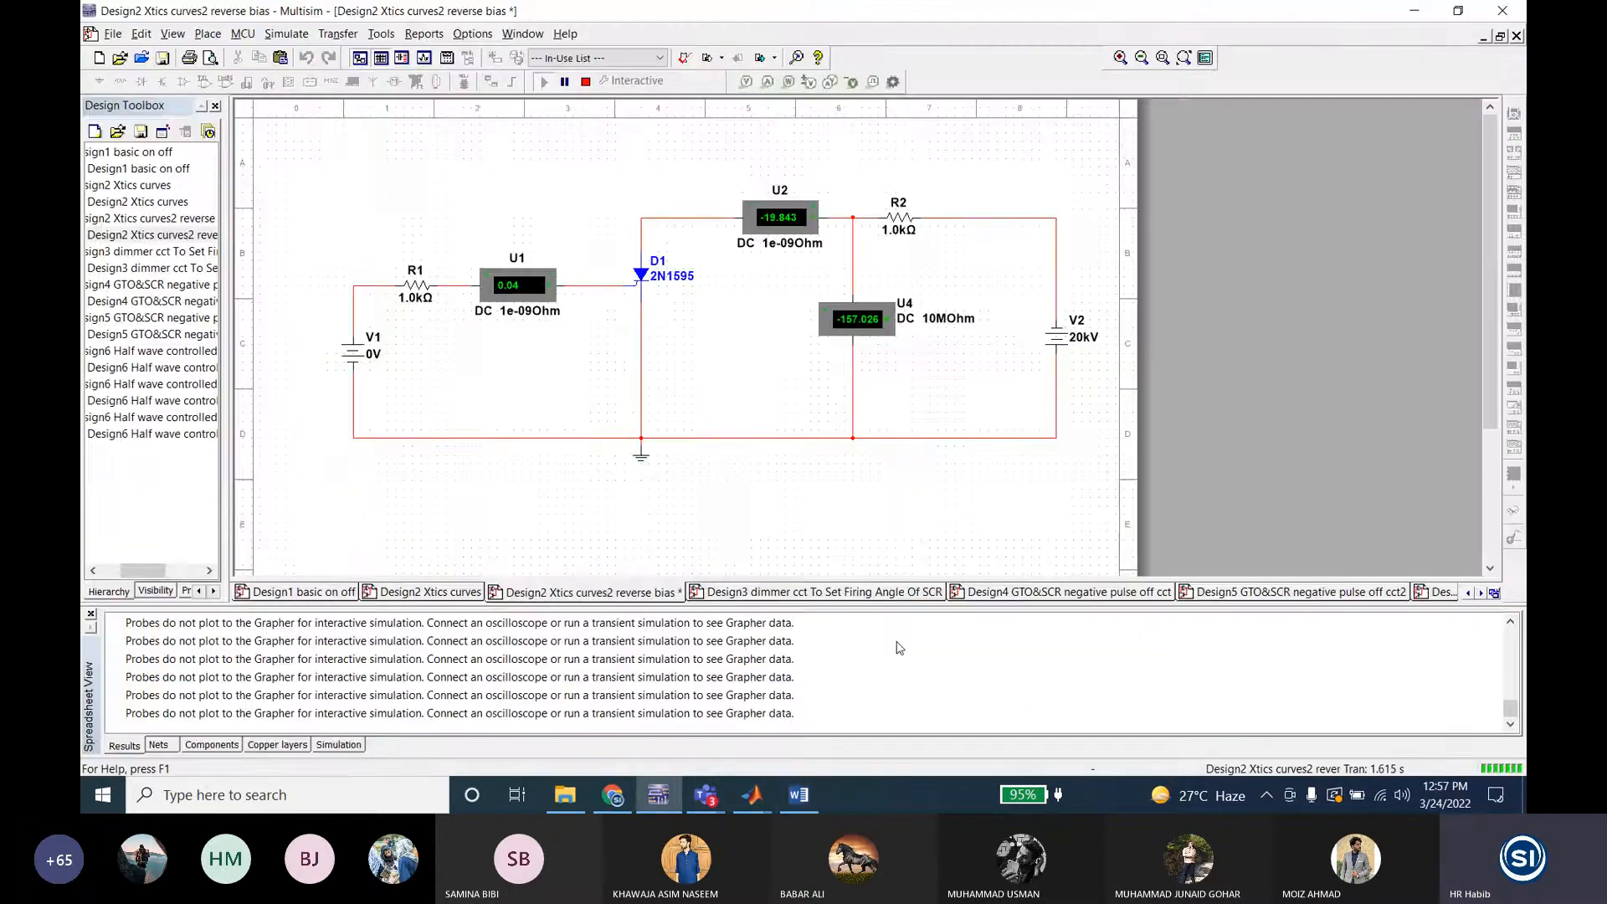
pyautogui.click(798, 792)
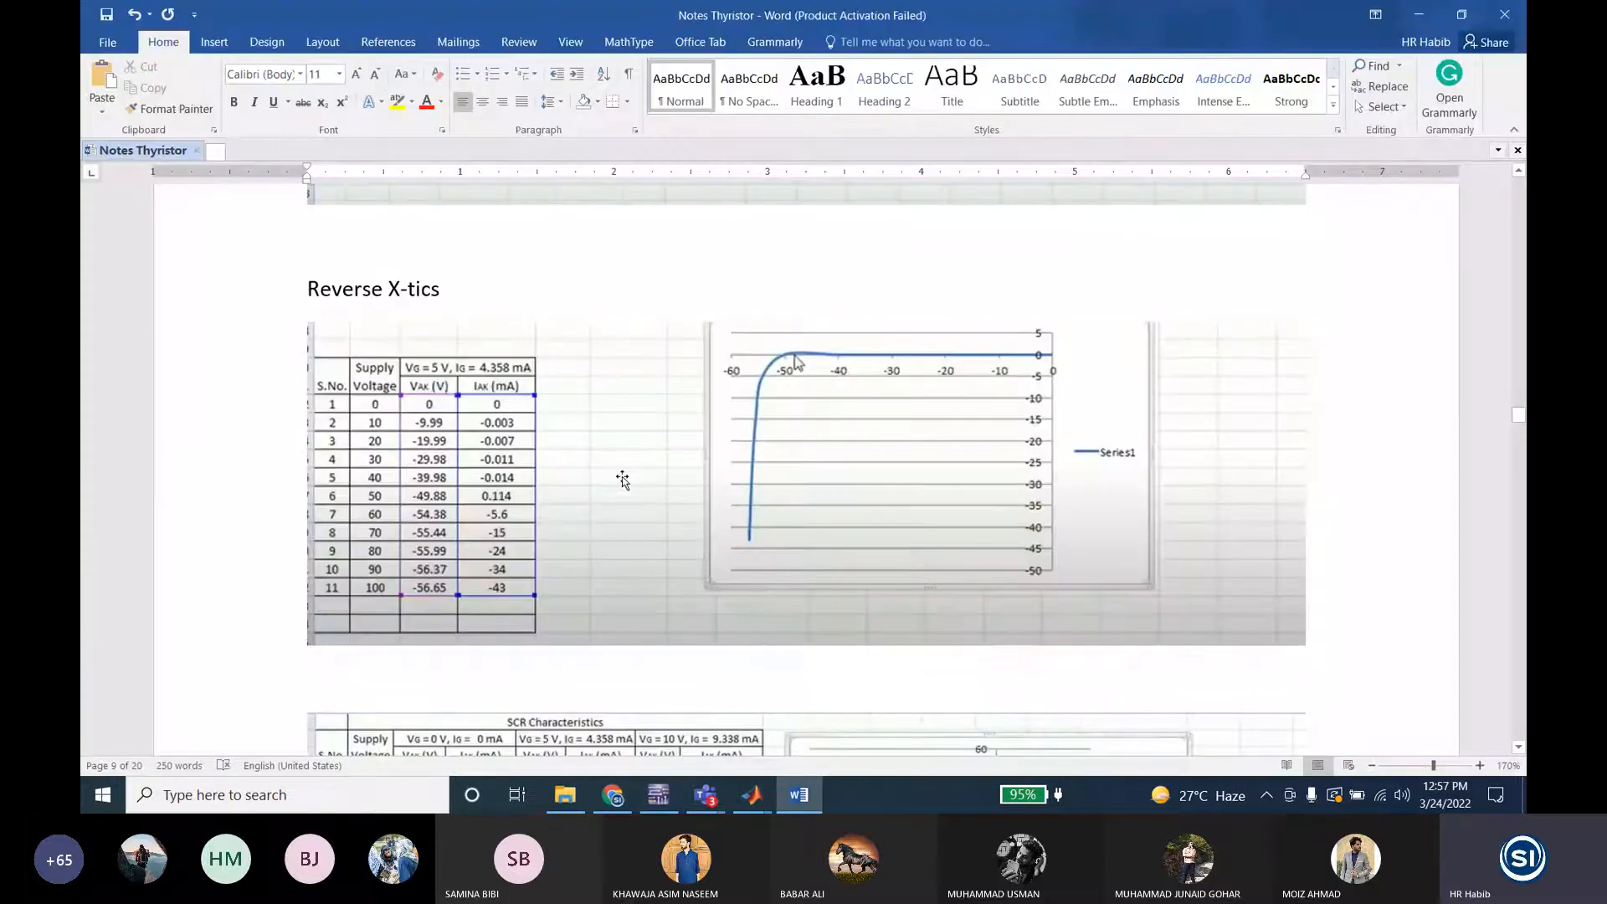
pyautogui.click(657, 795)
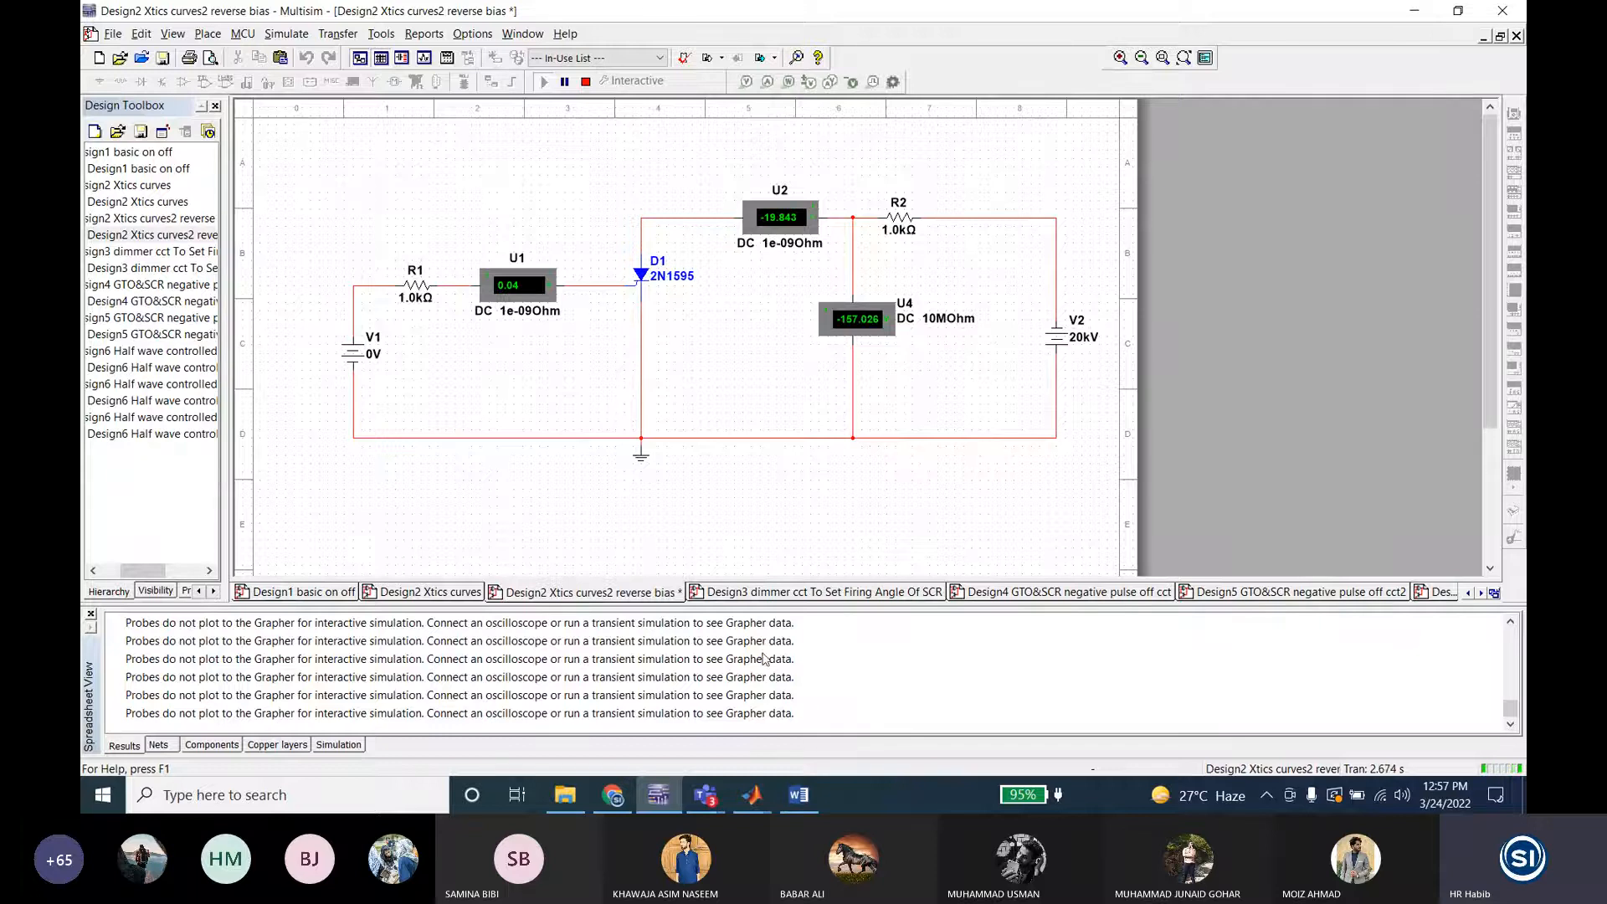
pyautogui.click(799, 796)
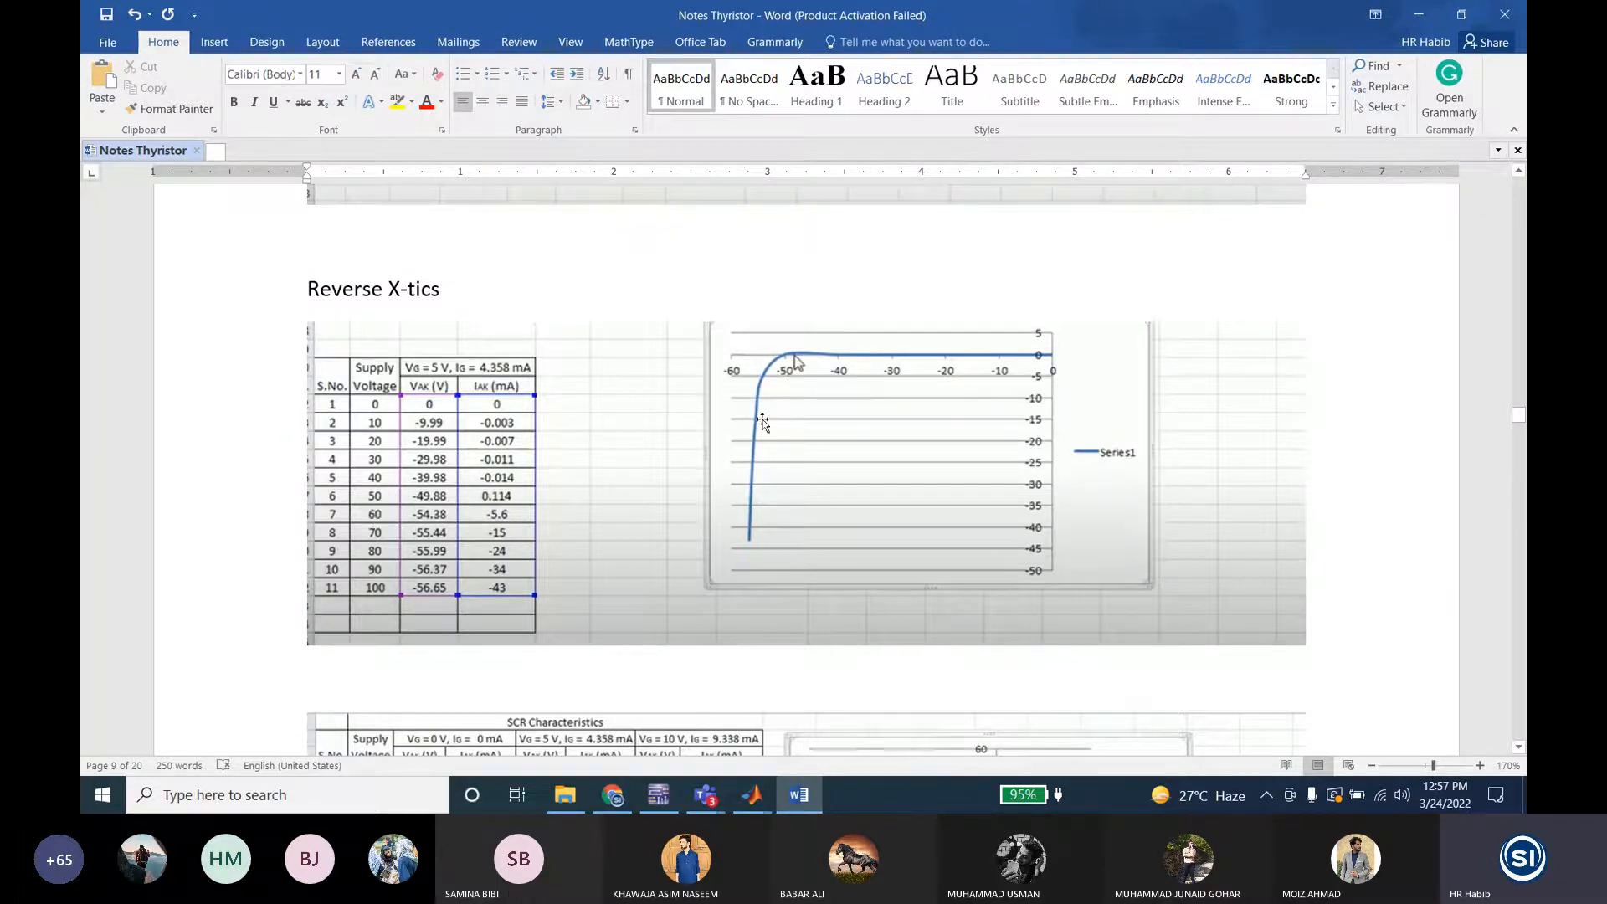
pyautogui.click(658, 794)
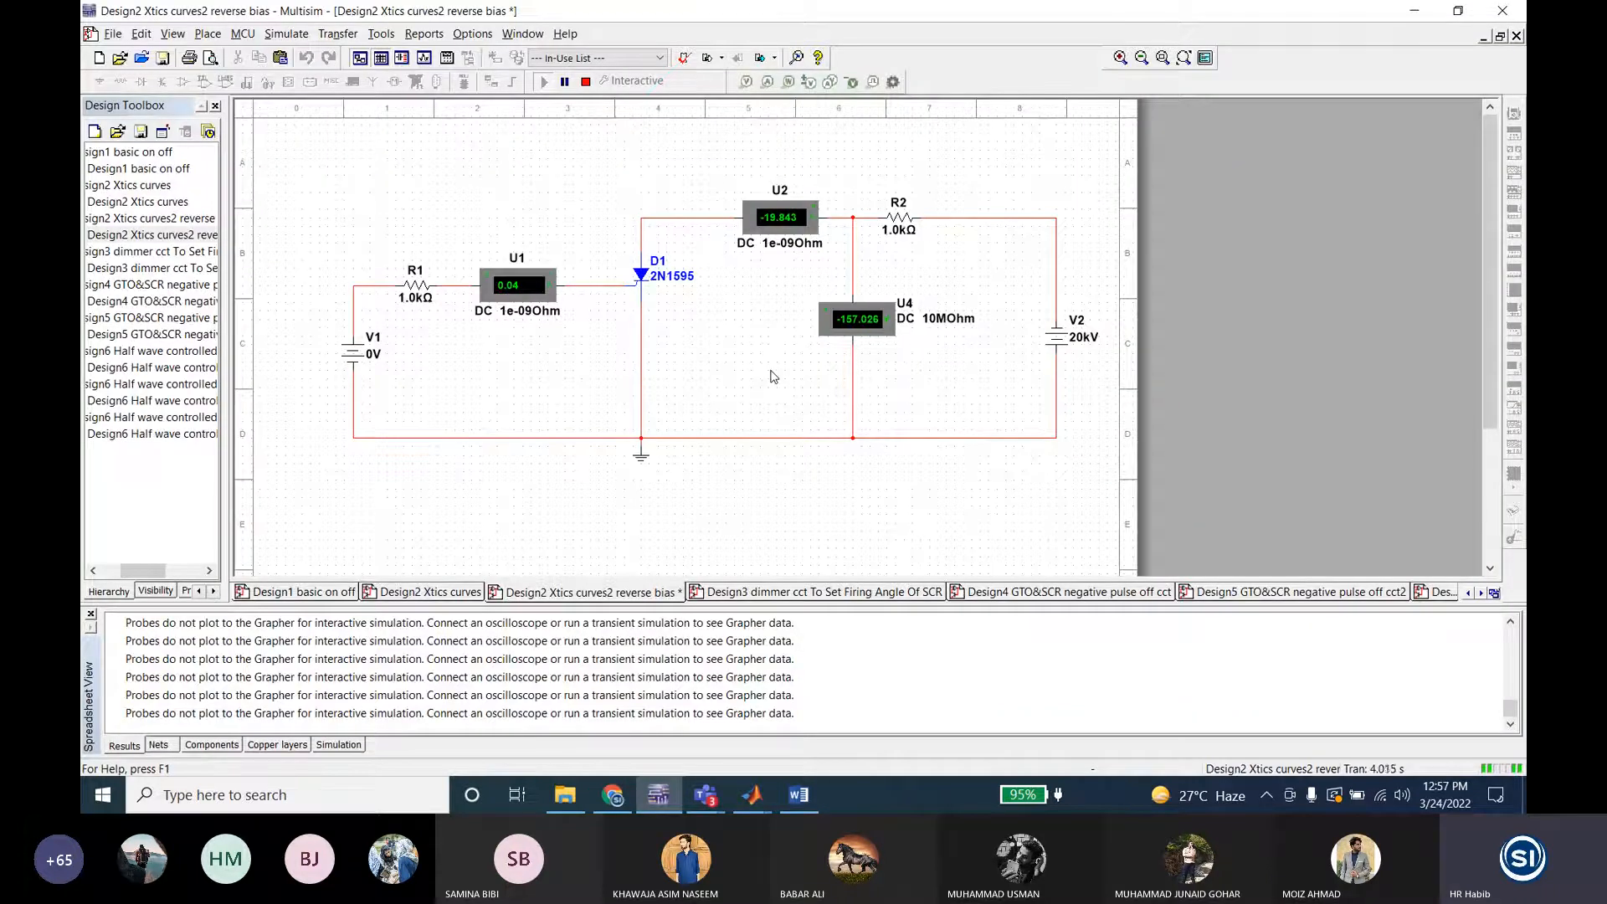
pyautogui.click(1055, 345)
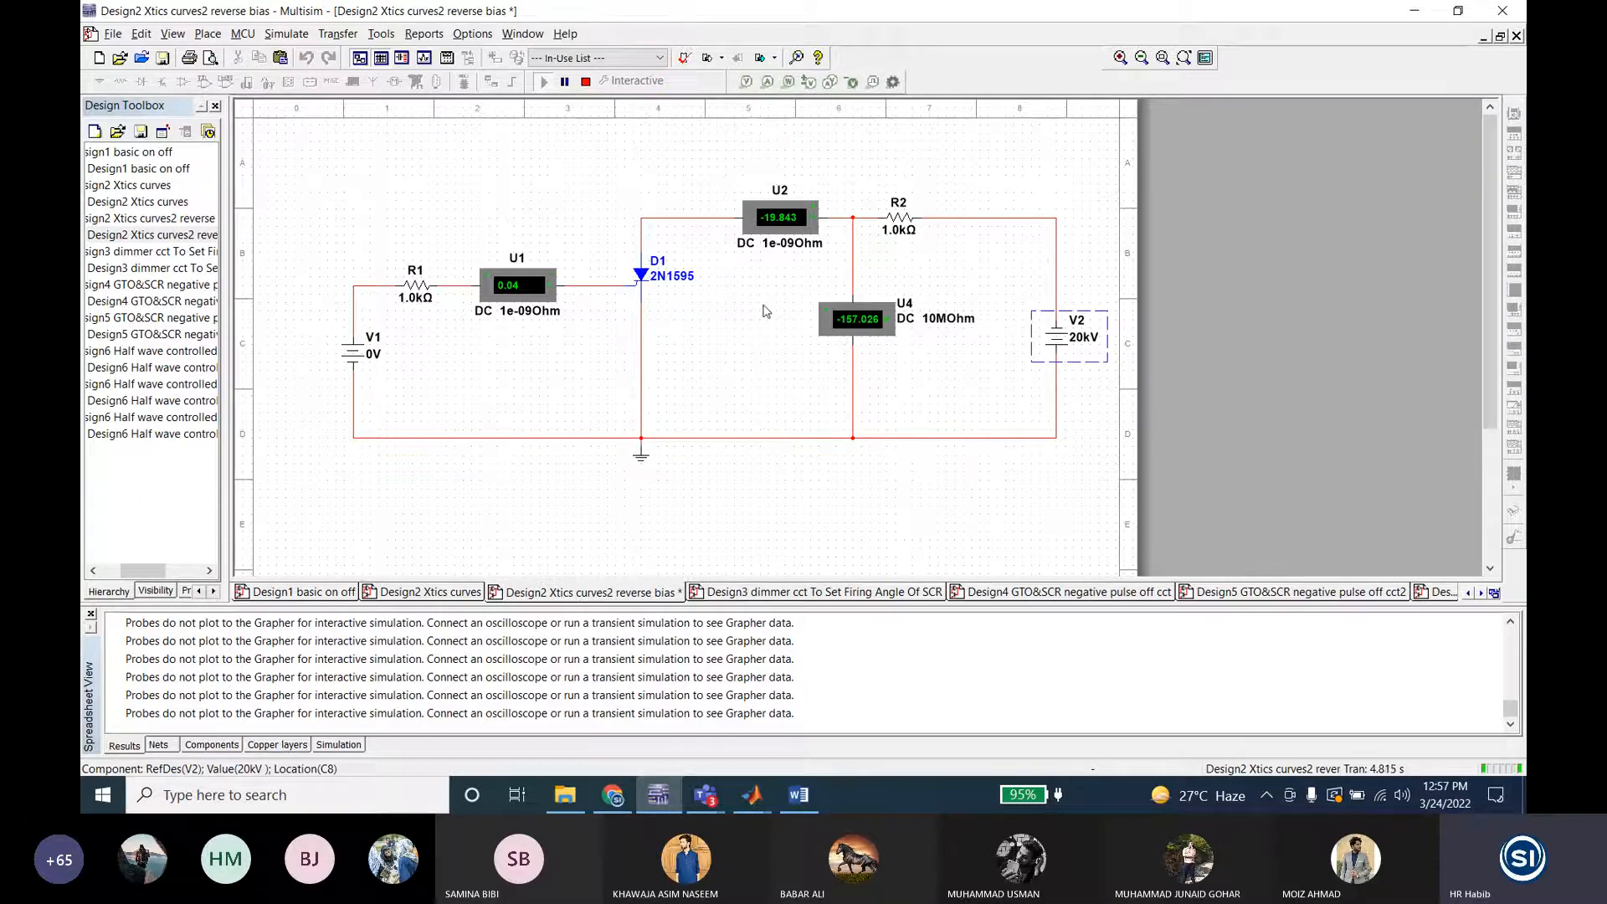
pyautogui.click(586, 83)
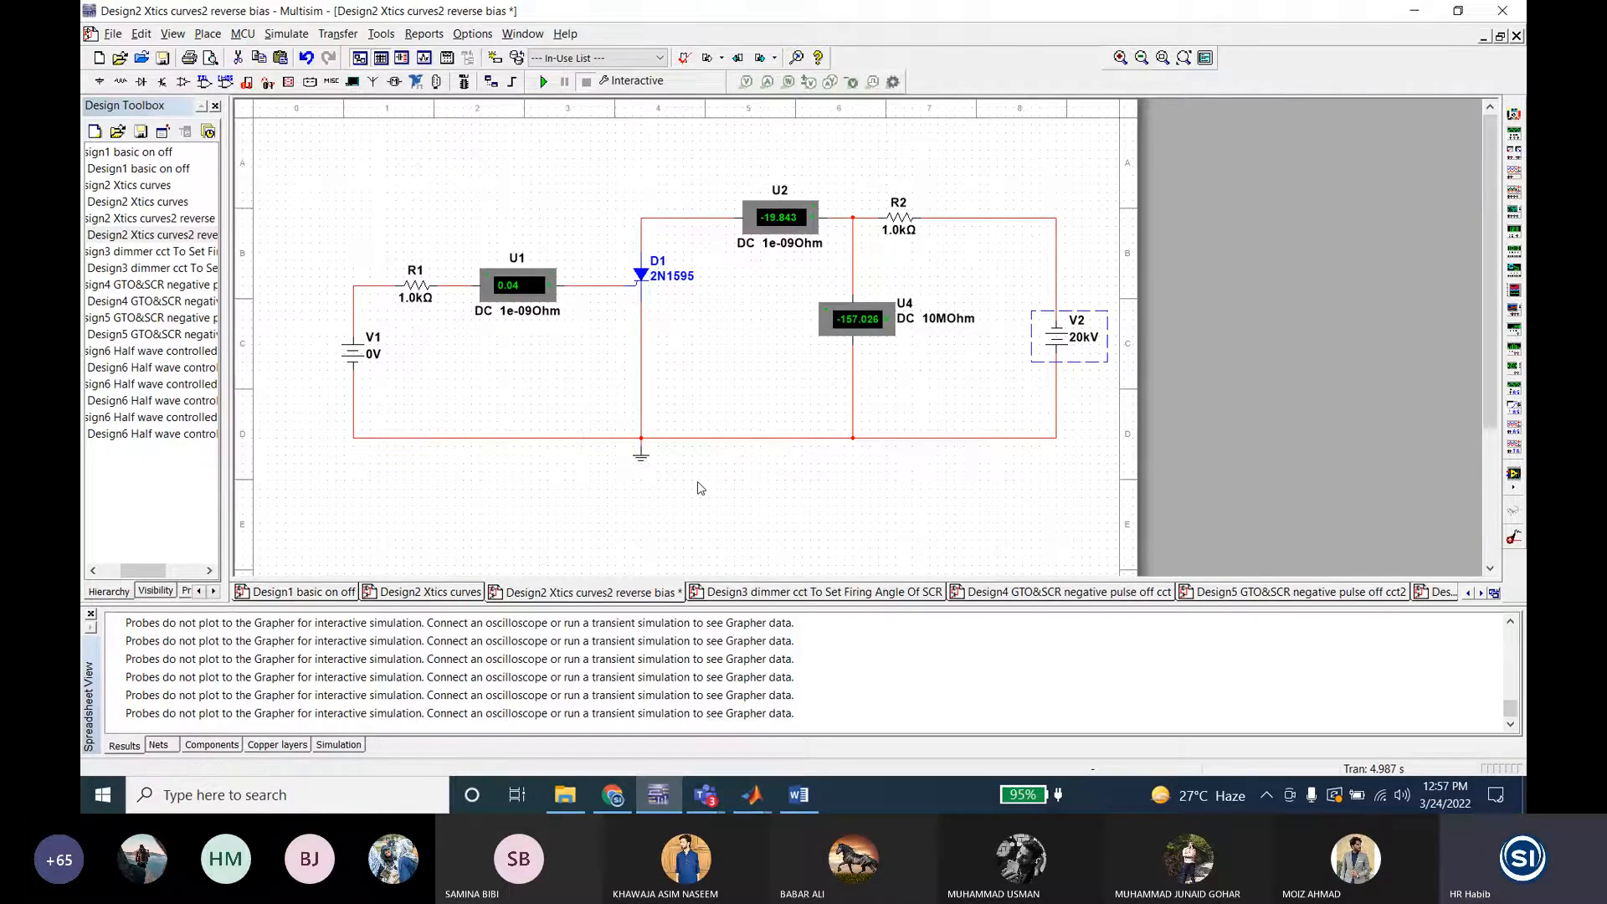
# Step: Switch to the Teams meeting, toggle screen sharing, and return to the reverse bias circuit in Multisim
pyautogui.click(706, 795)
pyautogui.click(727, 712)
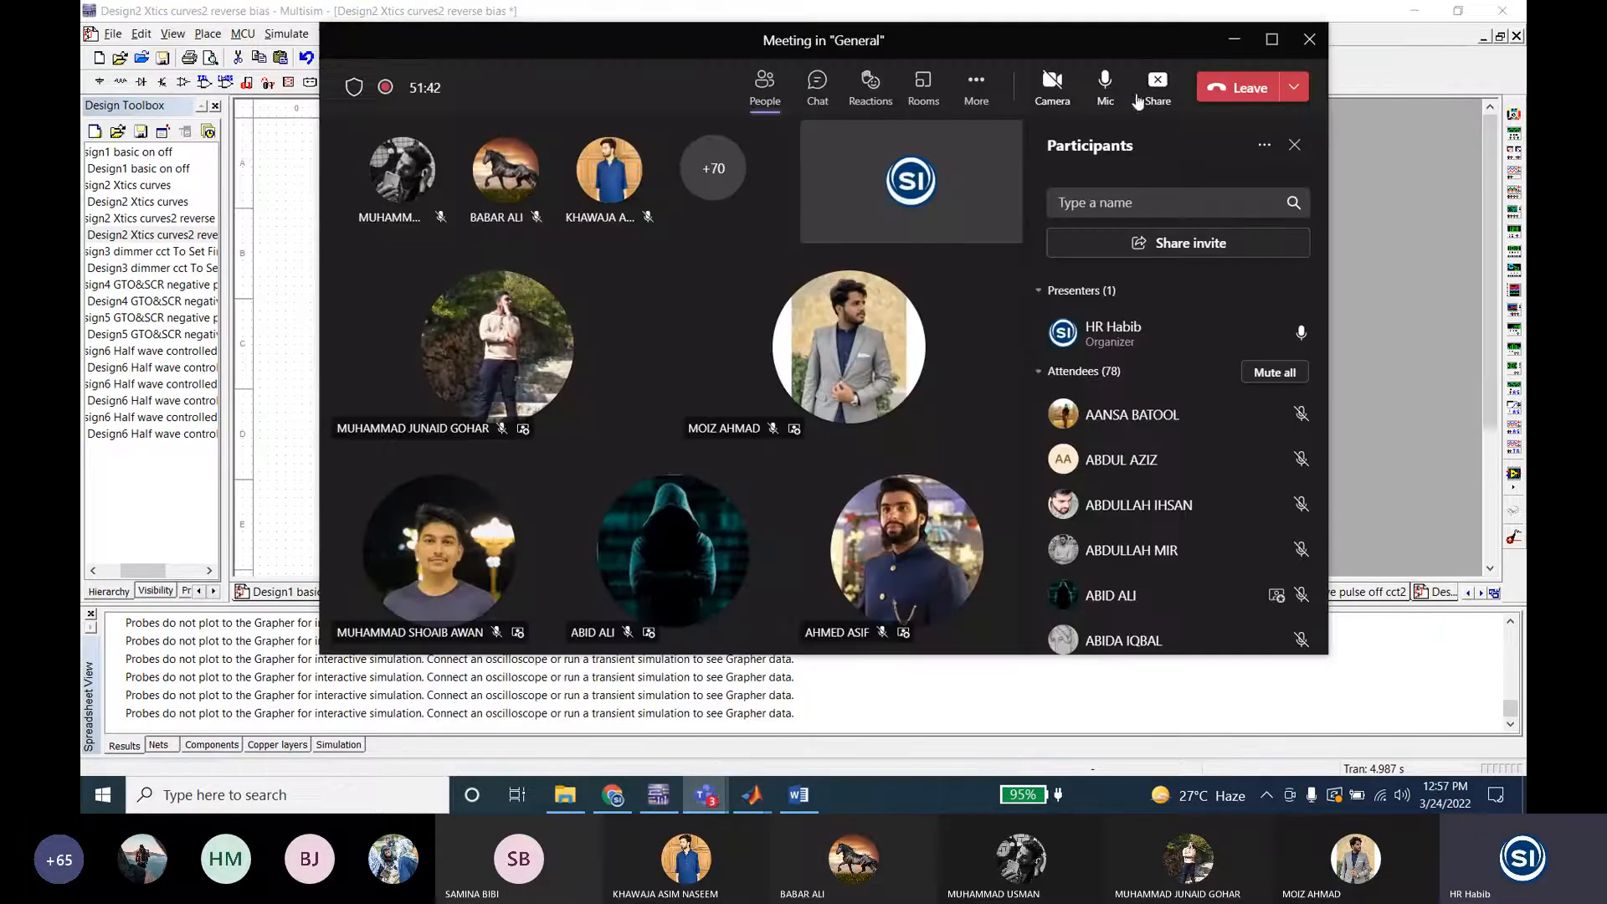
pyautogui.click(1157, 86)
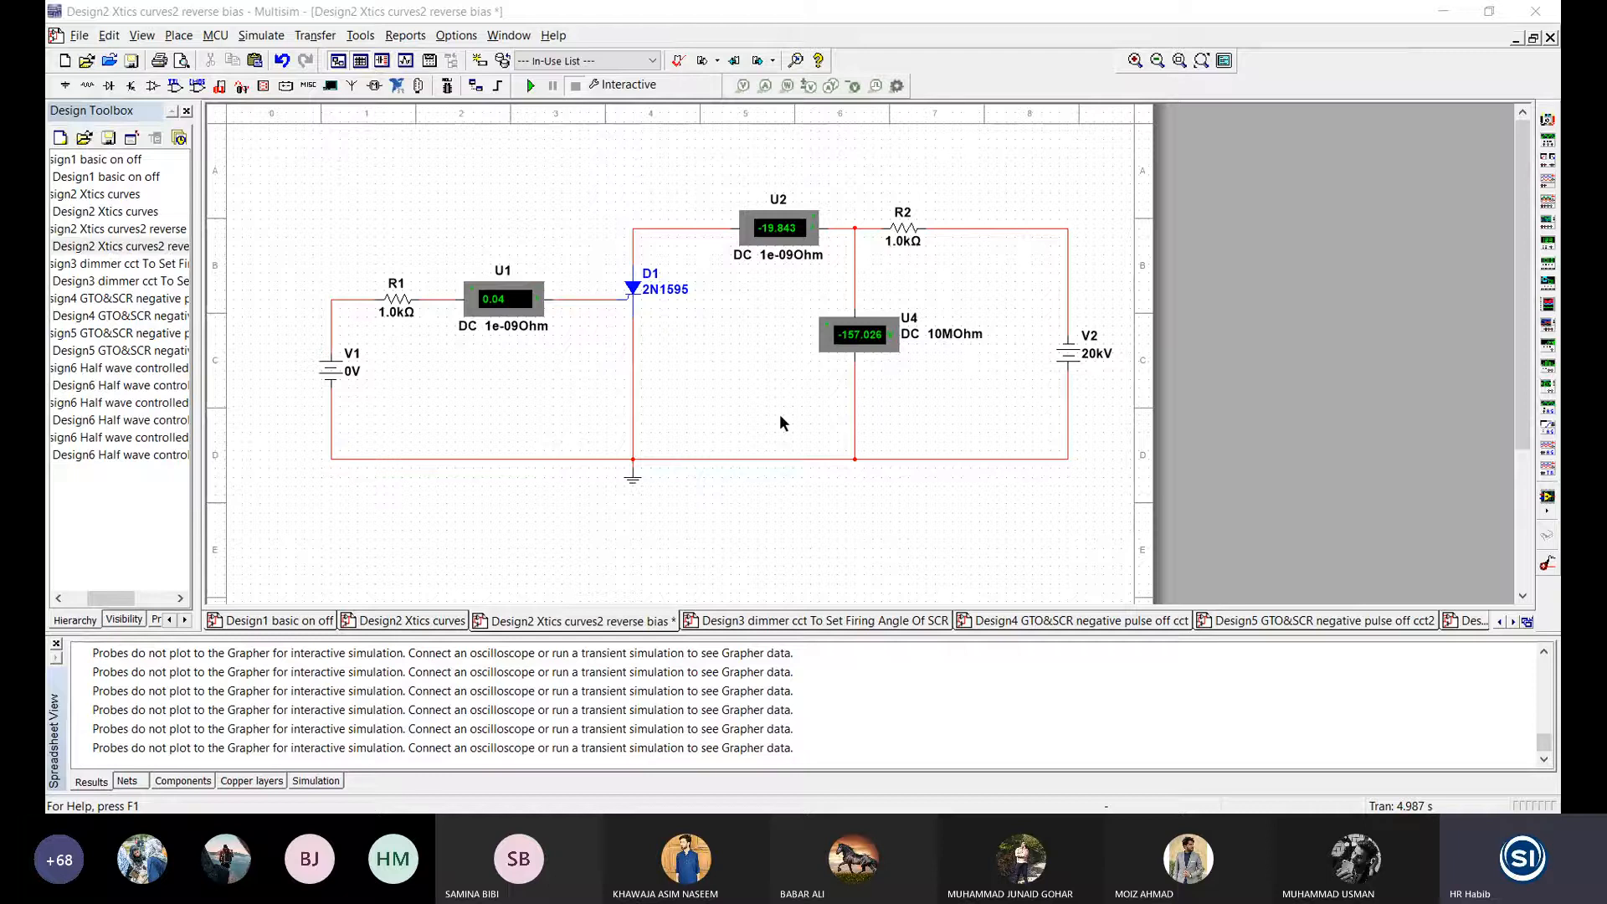
pyautogui.click(744, 474)
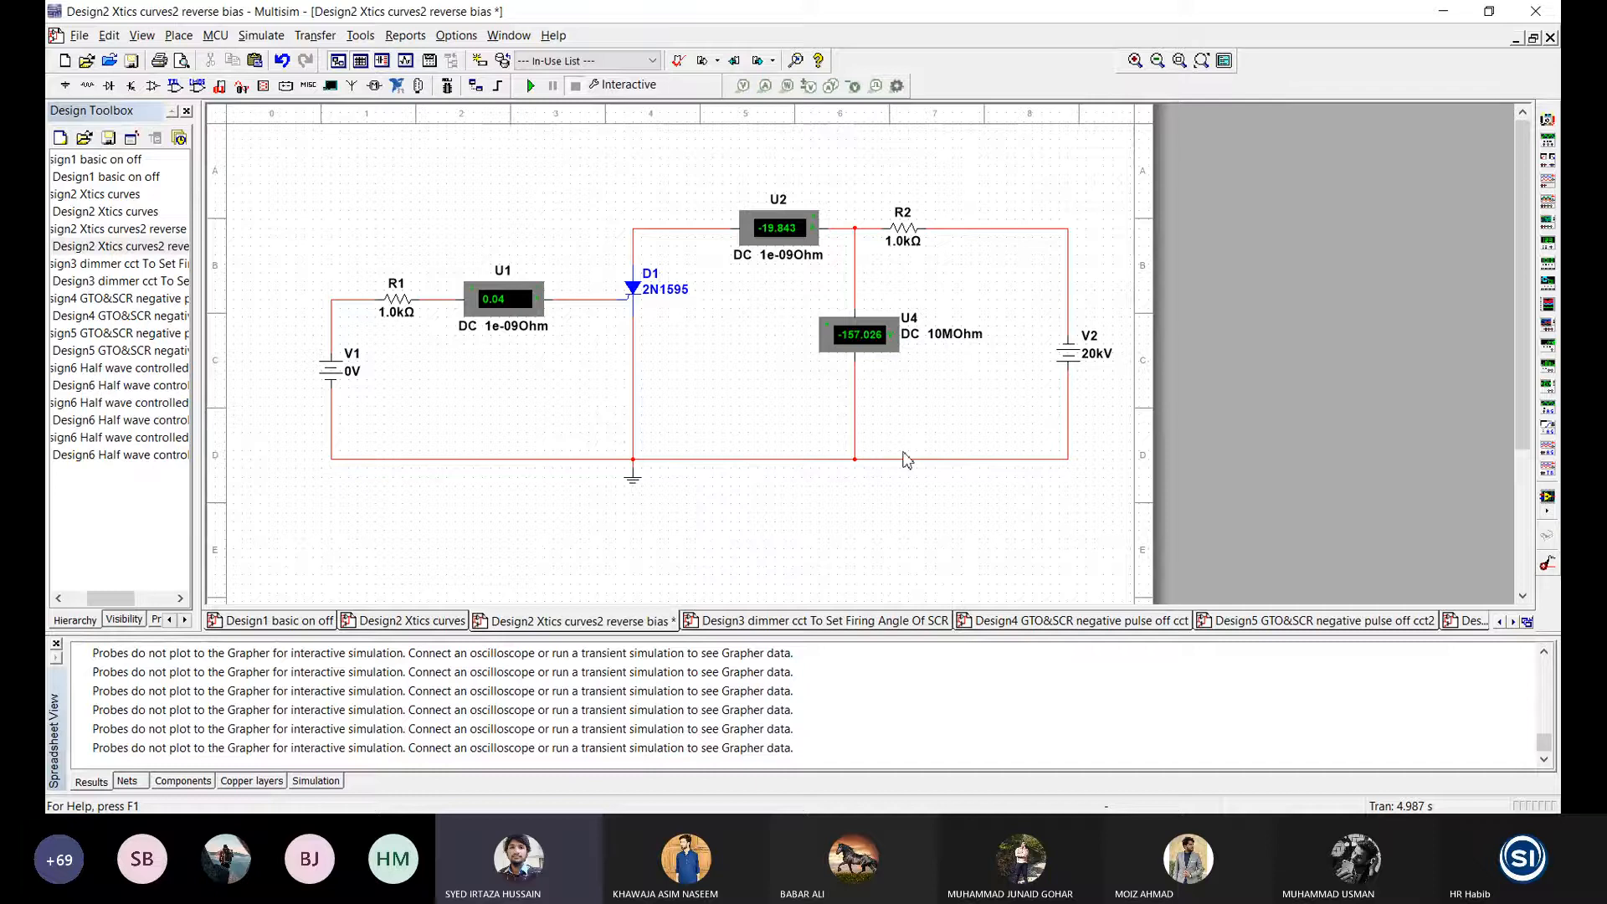
# Step: Reset supply V2 to 0 V and save the reverse bias design
pyautogui.doubleClick(1075, 363)
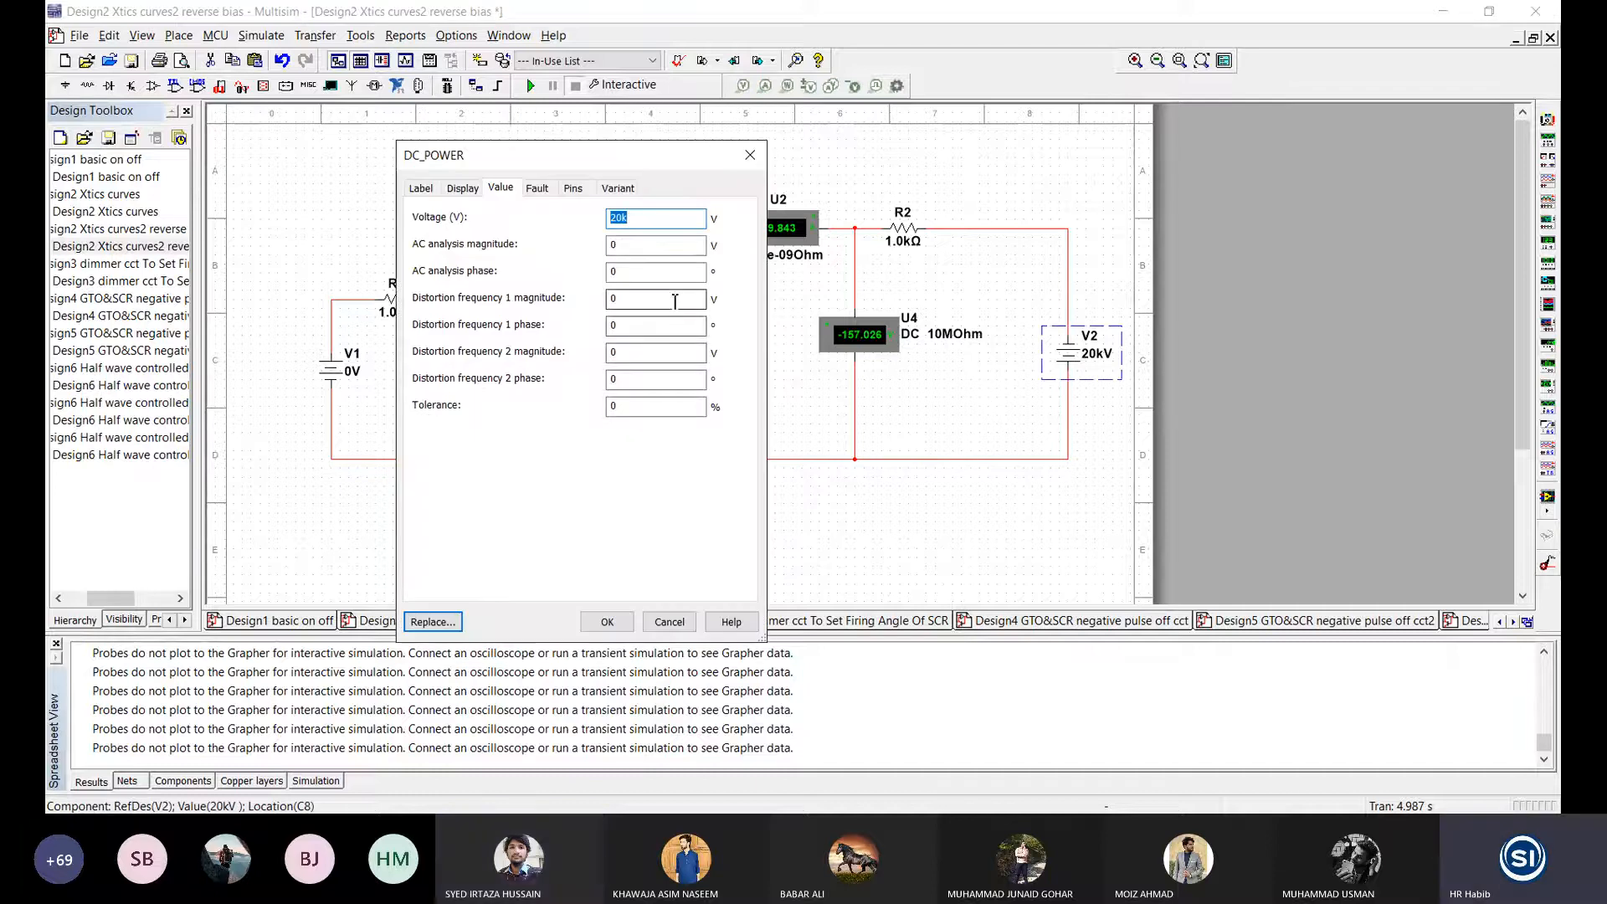
pyautogui.press('Return')
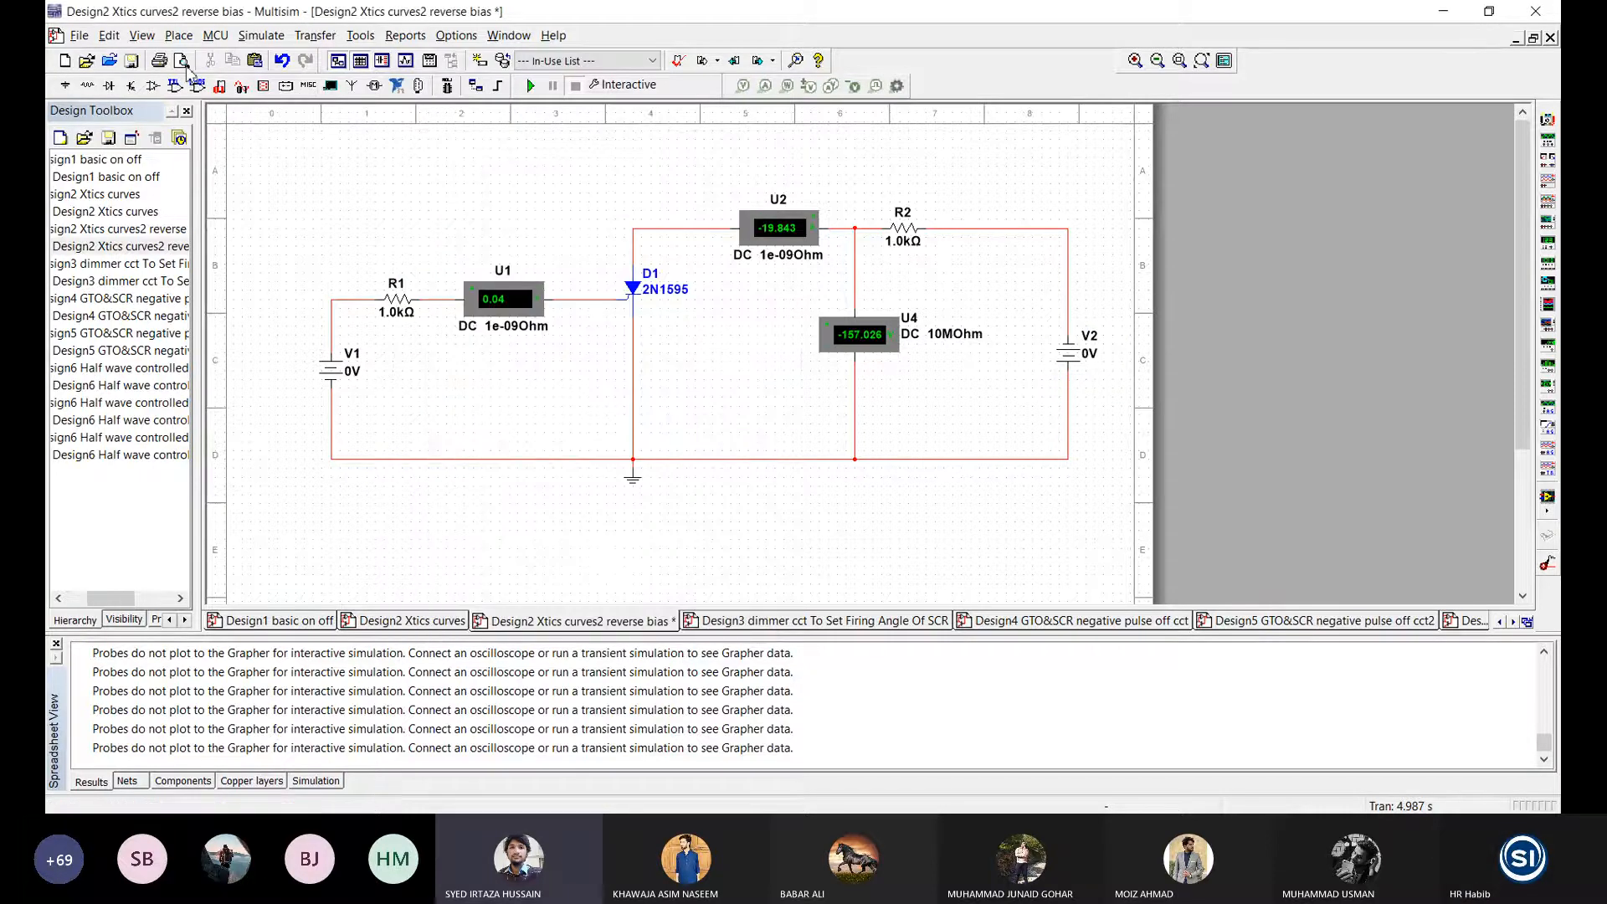
pyautogui.click(132, 61)
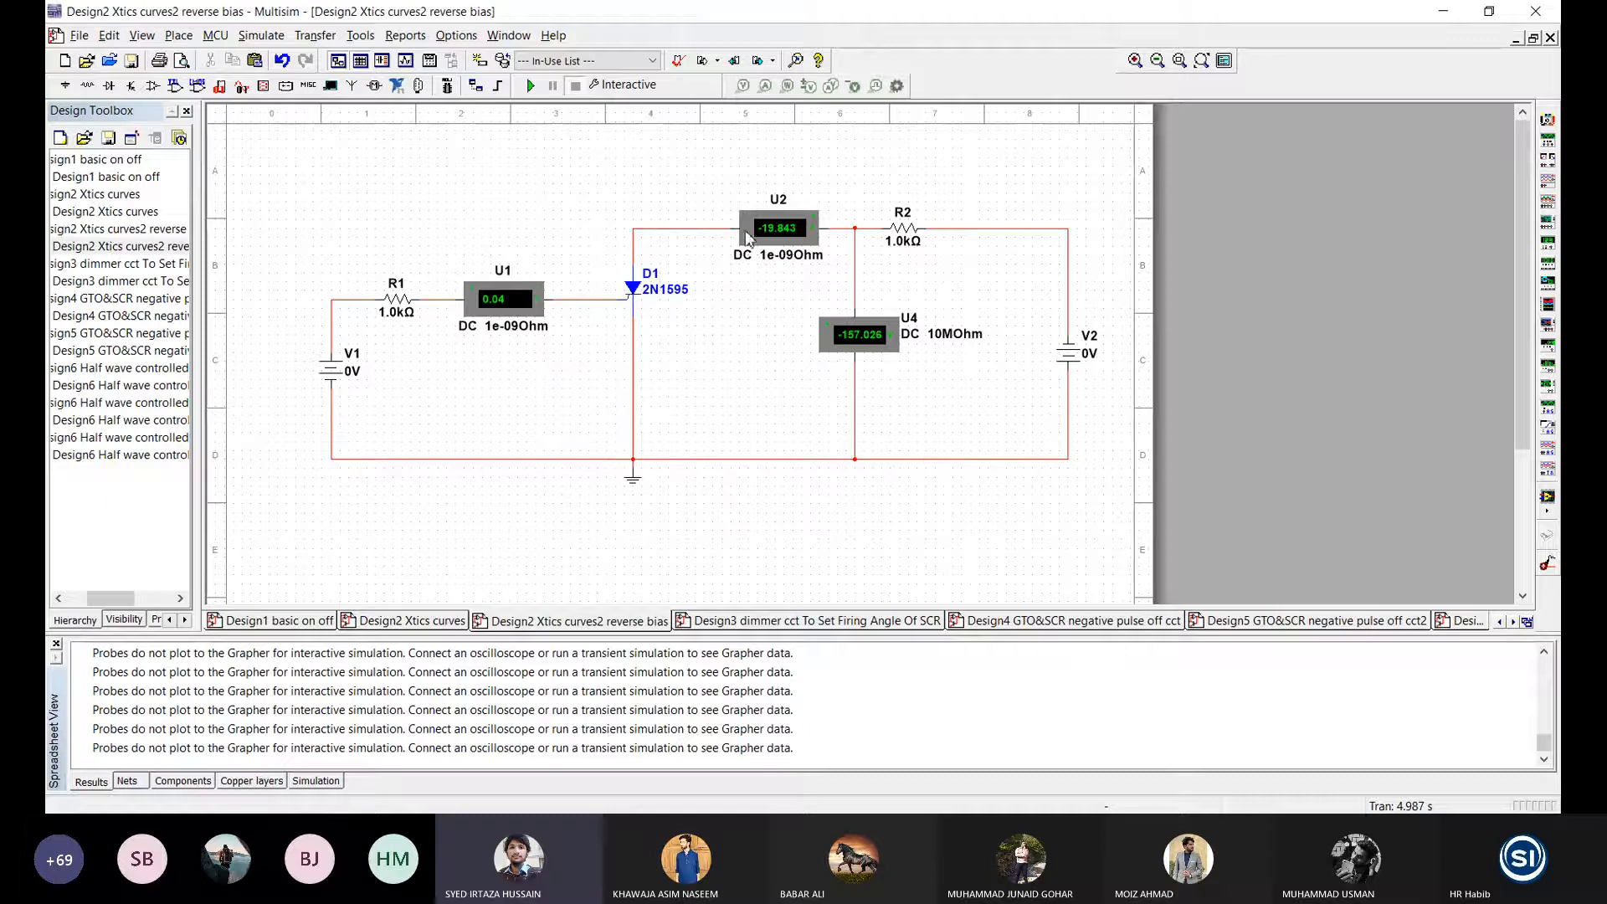
# Step: Open the properties of ammeter U1 in the gate circuit and close them without changes
pyautogui.click(779, 234)
pyautogui.doubleClick(507, 299)
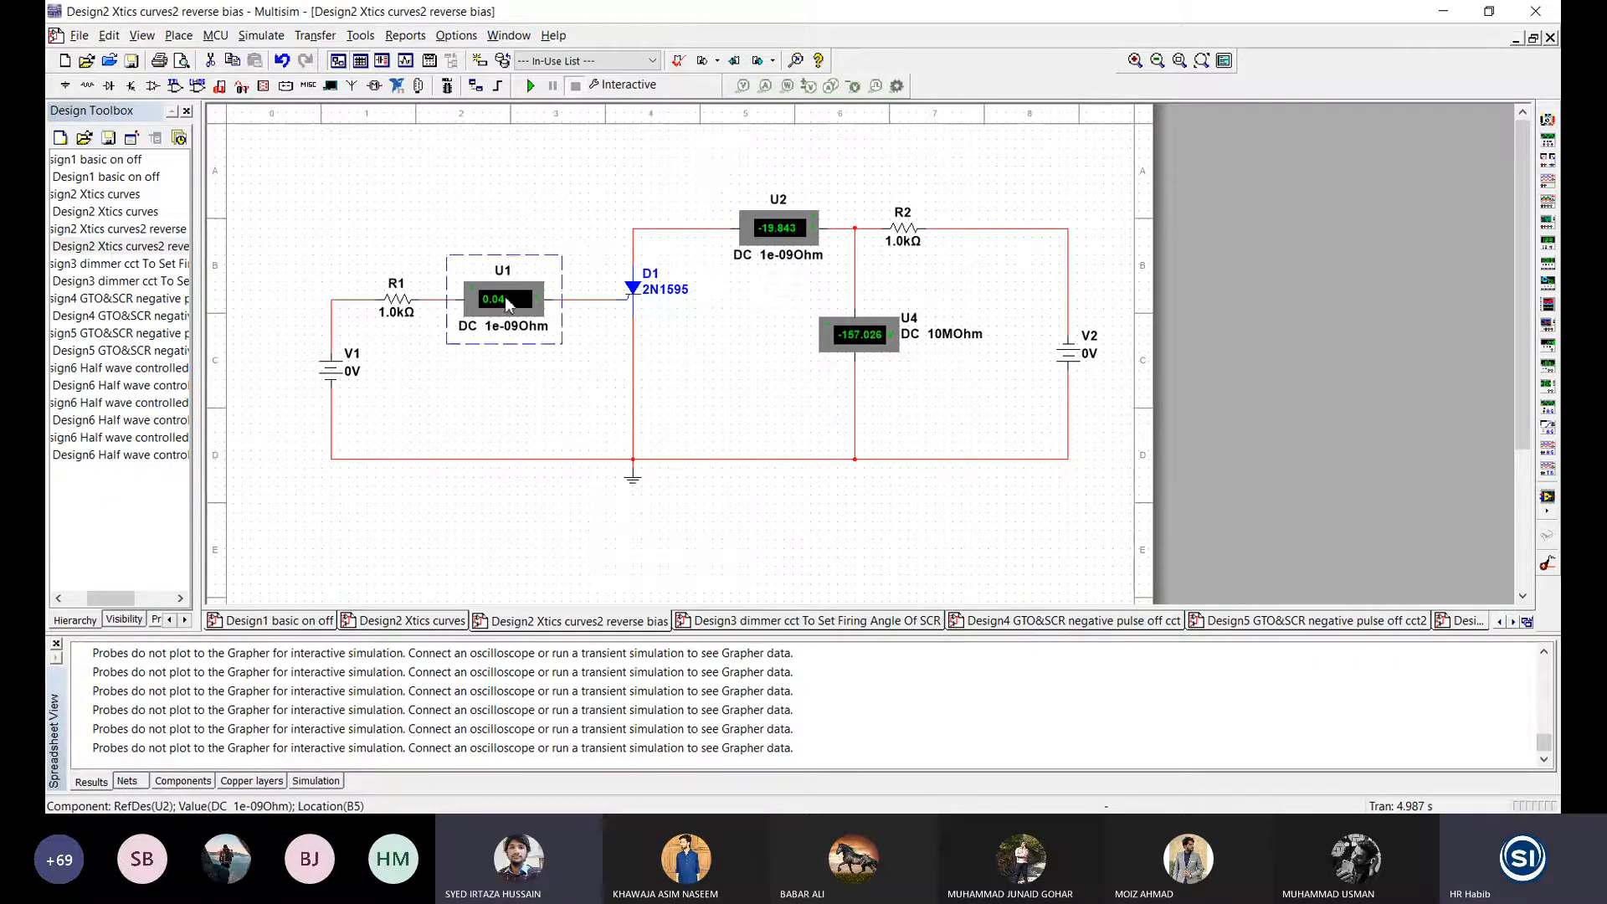
pyautogui.click(751, 155)
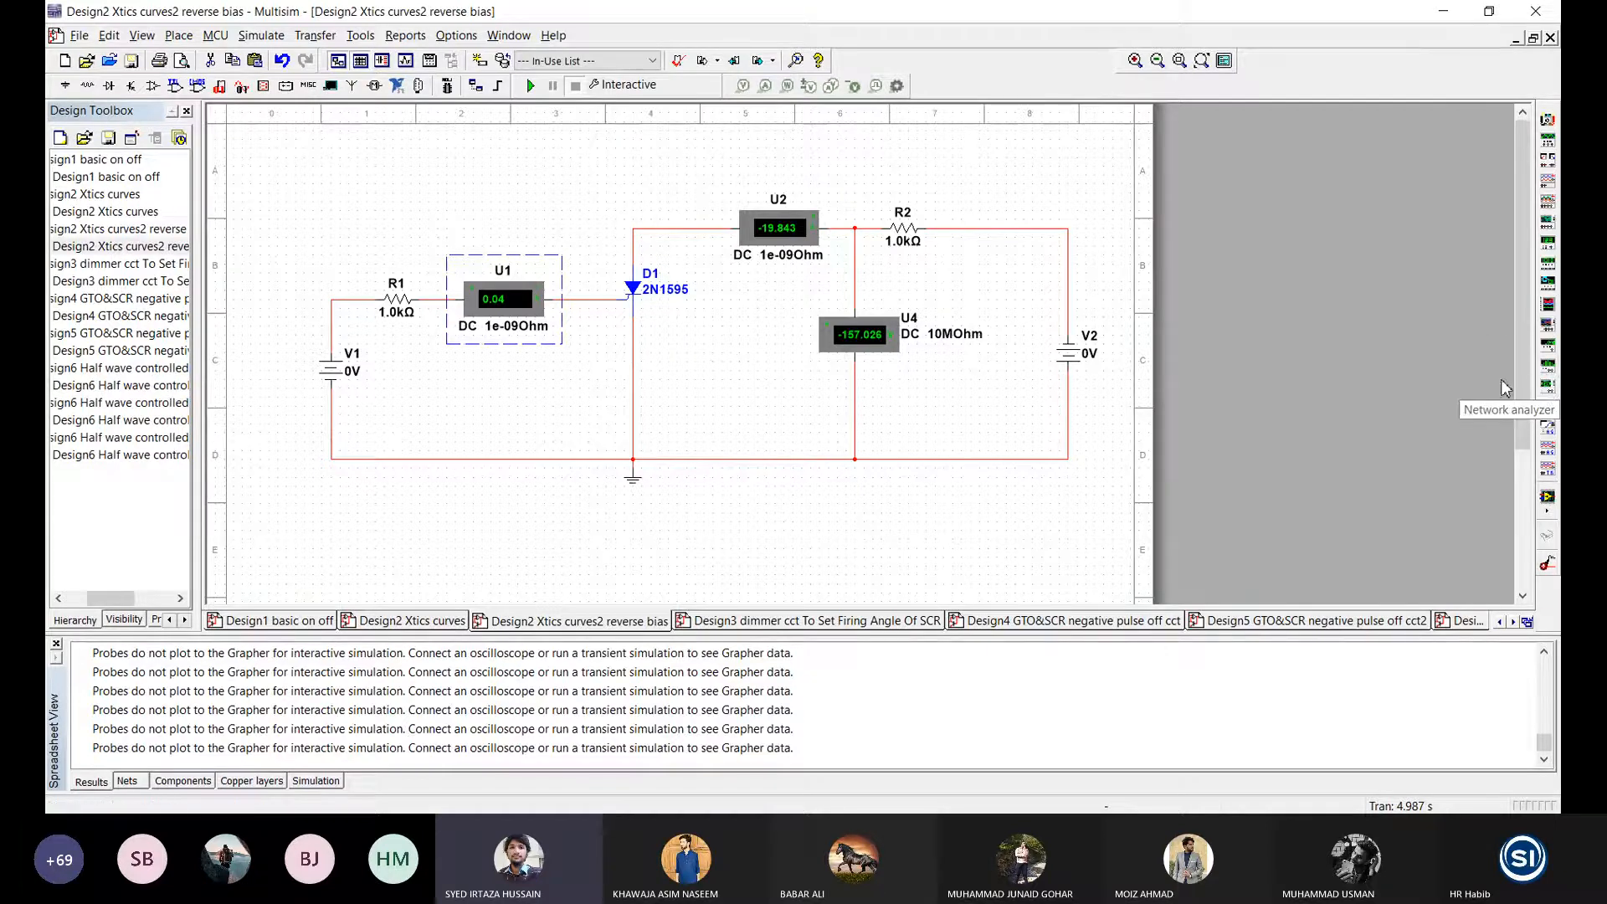
# Step: Show where ammeter U1 is found in the component library, browsing the Indicators group's AMMETER family and AMMETER_HR, and close without replacing it
pyautogui.doubleClick(503, 289)
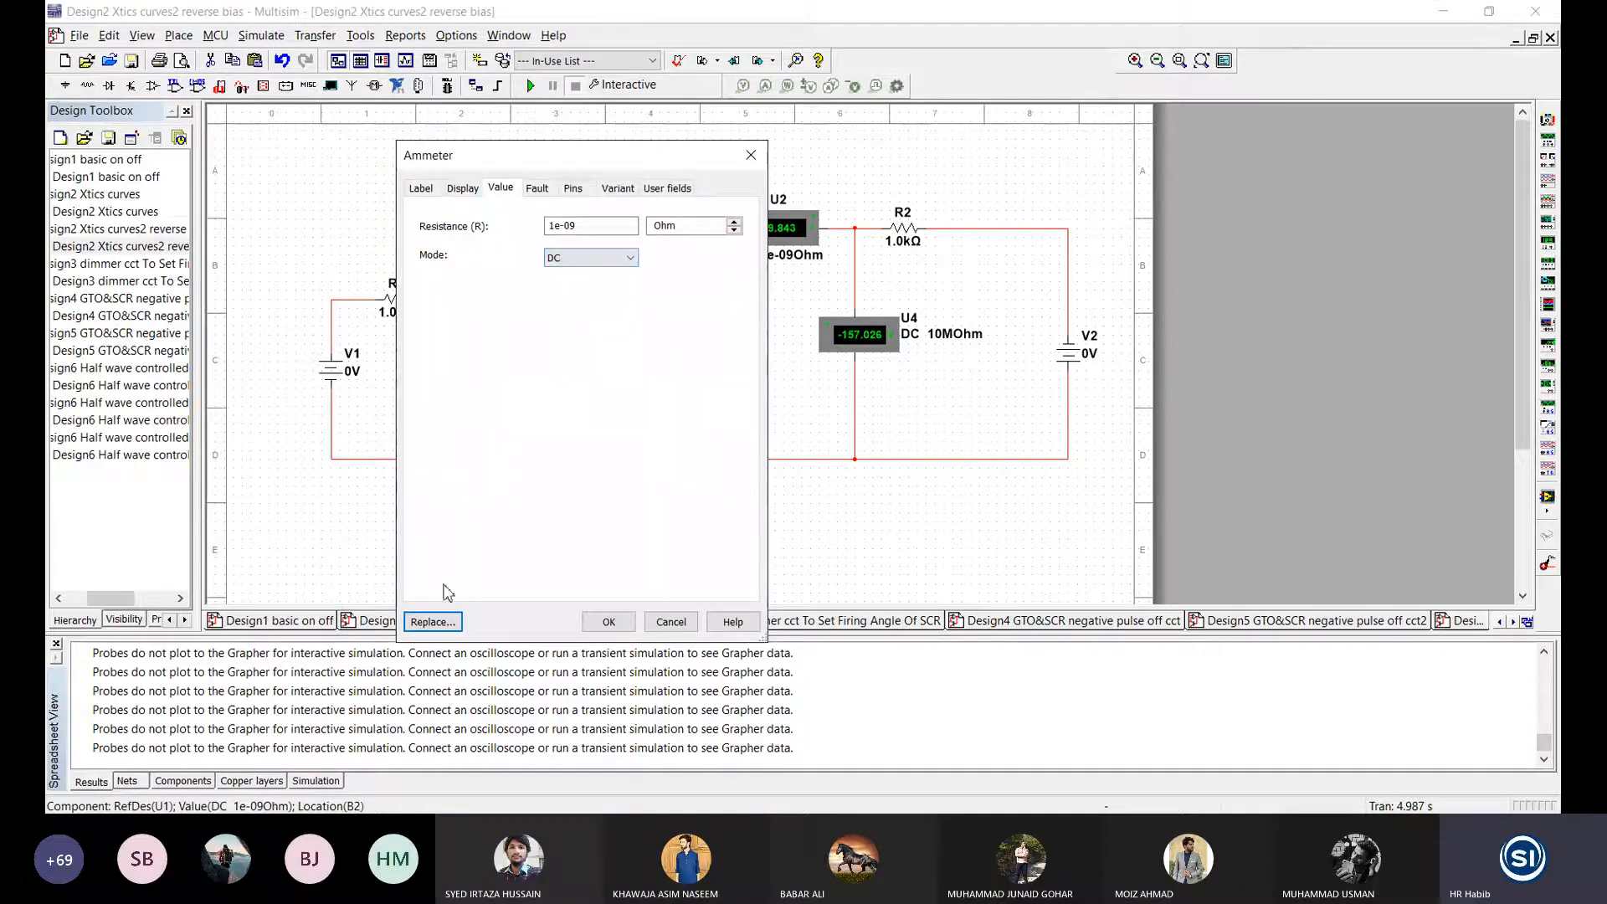
pyautogui.click(440, 621)
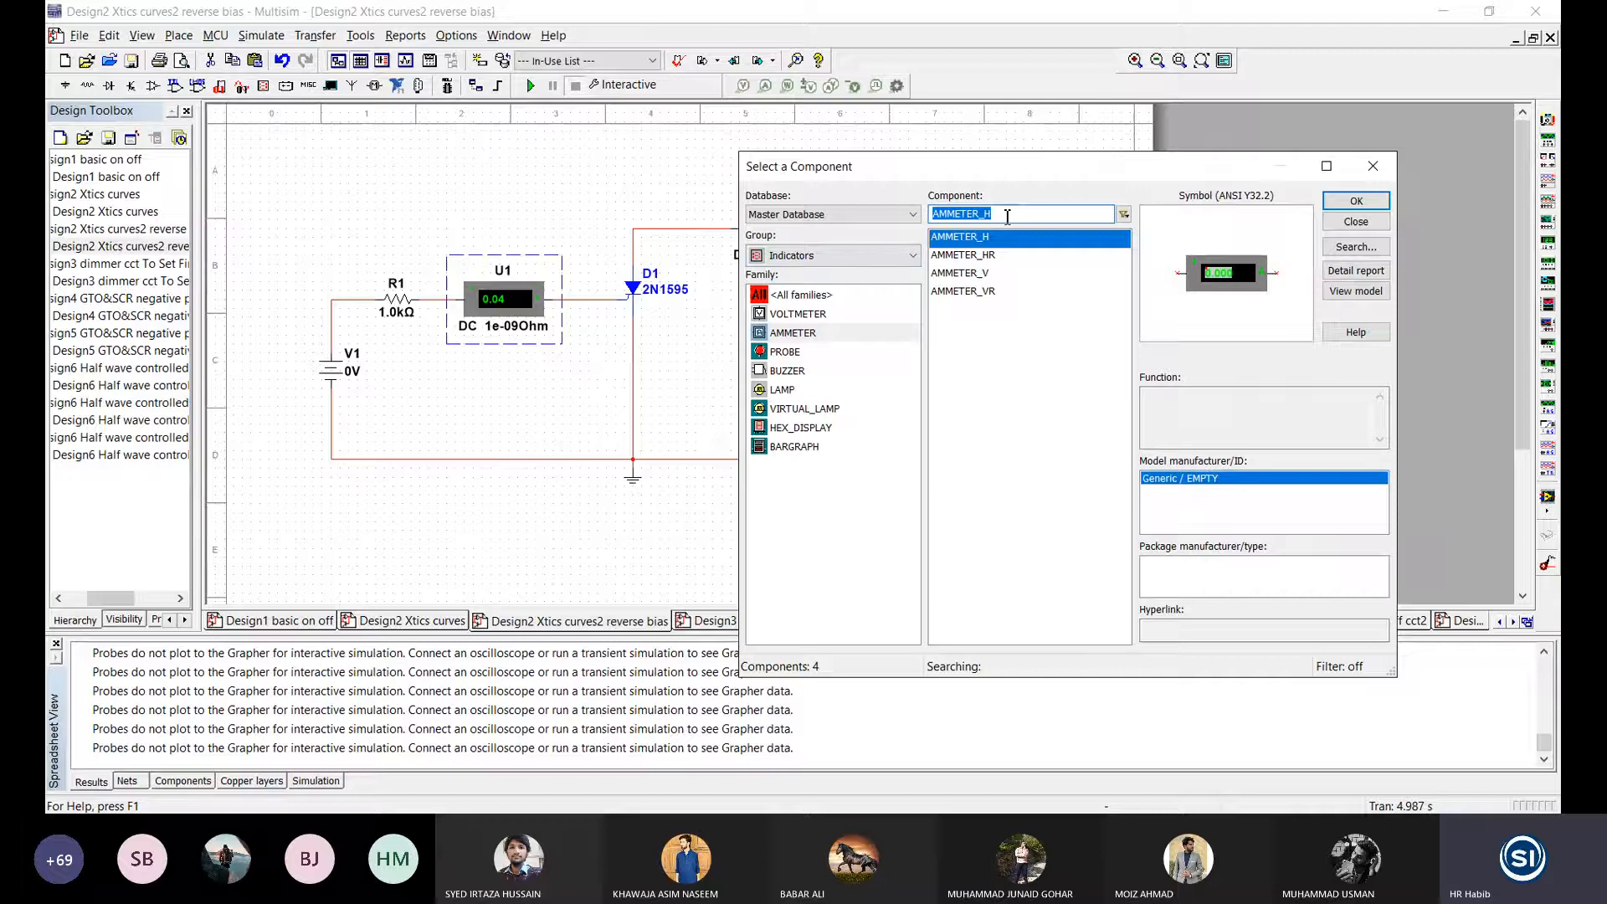
pyautogui.click(801, 261)
pyautogui.click(801, 263)
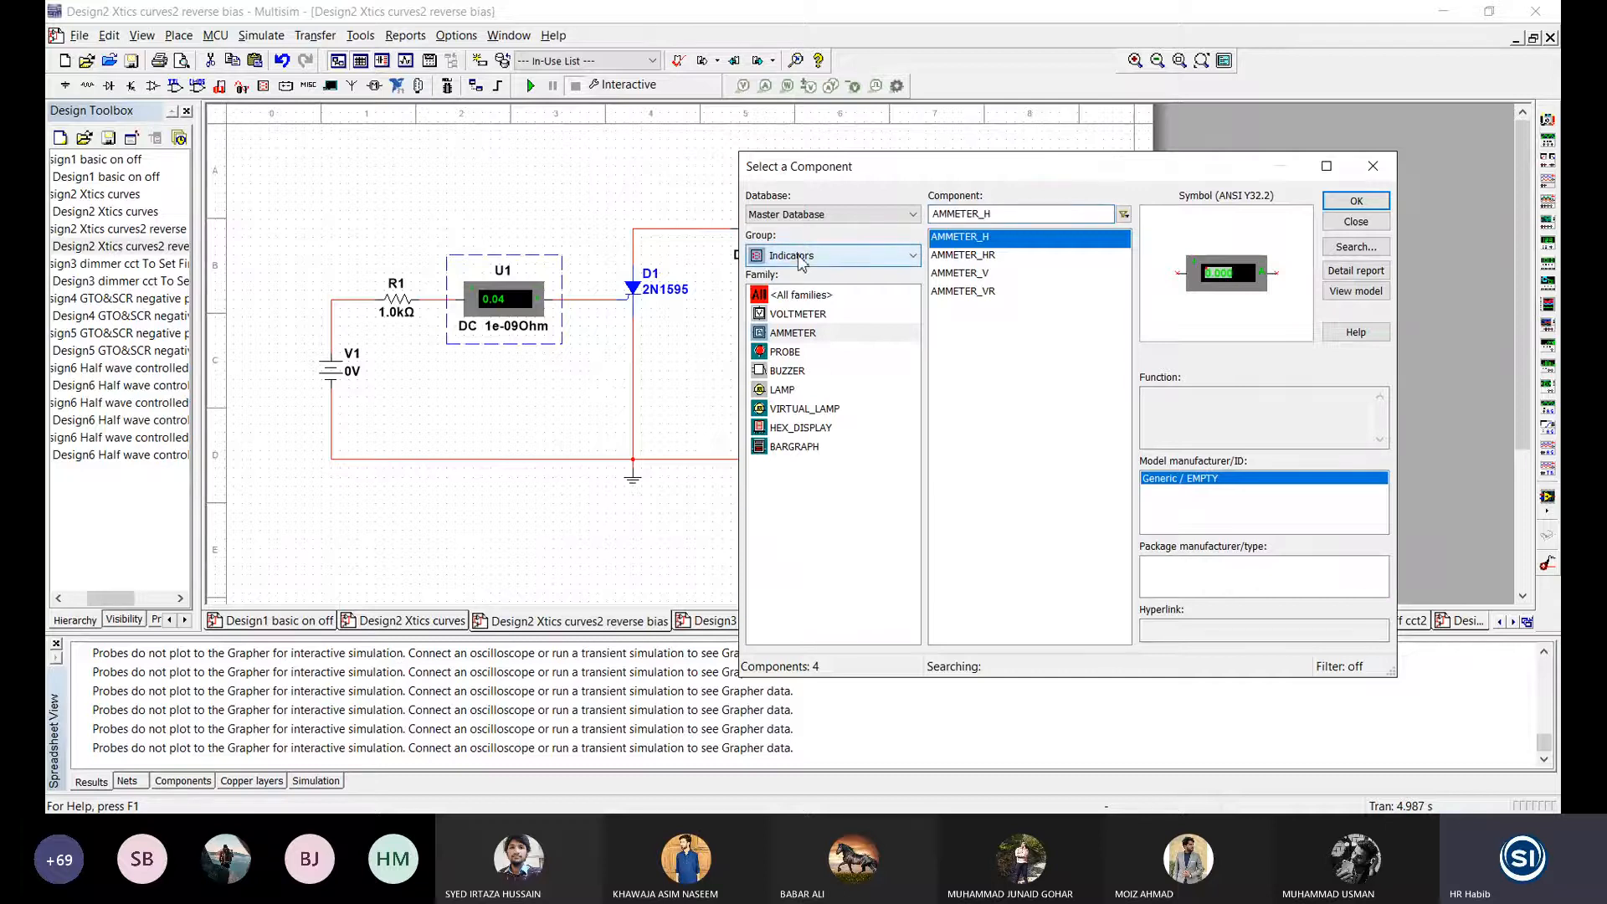
pyautogui.click(810, 334)
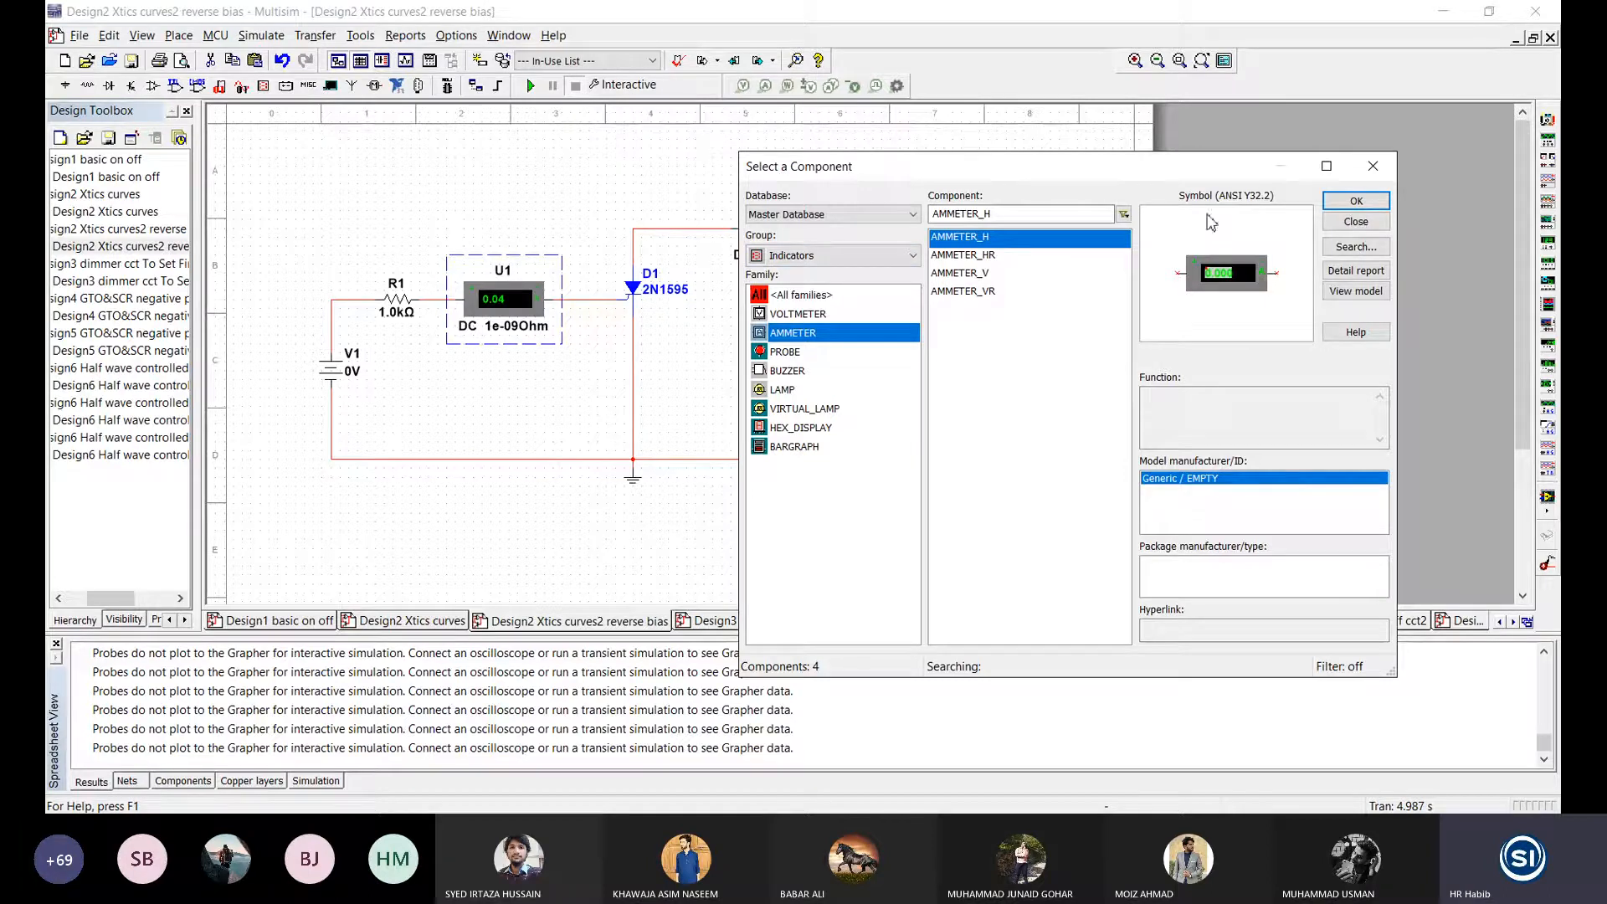
pyautogui.click(979, 255)
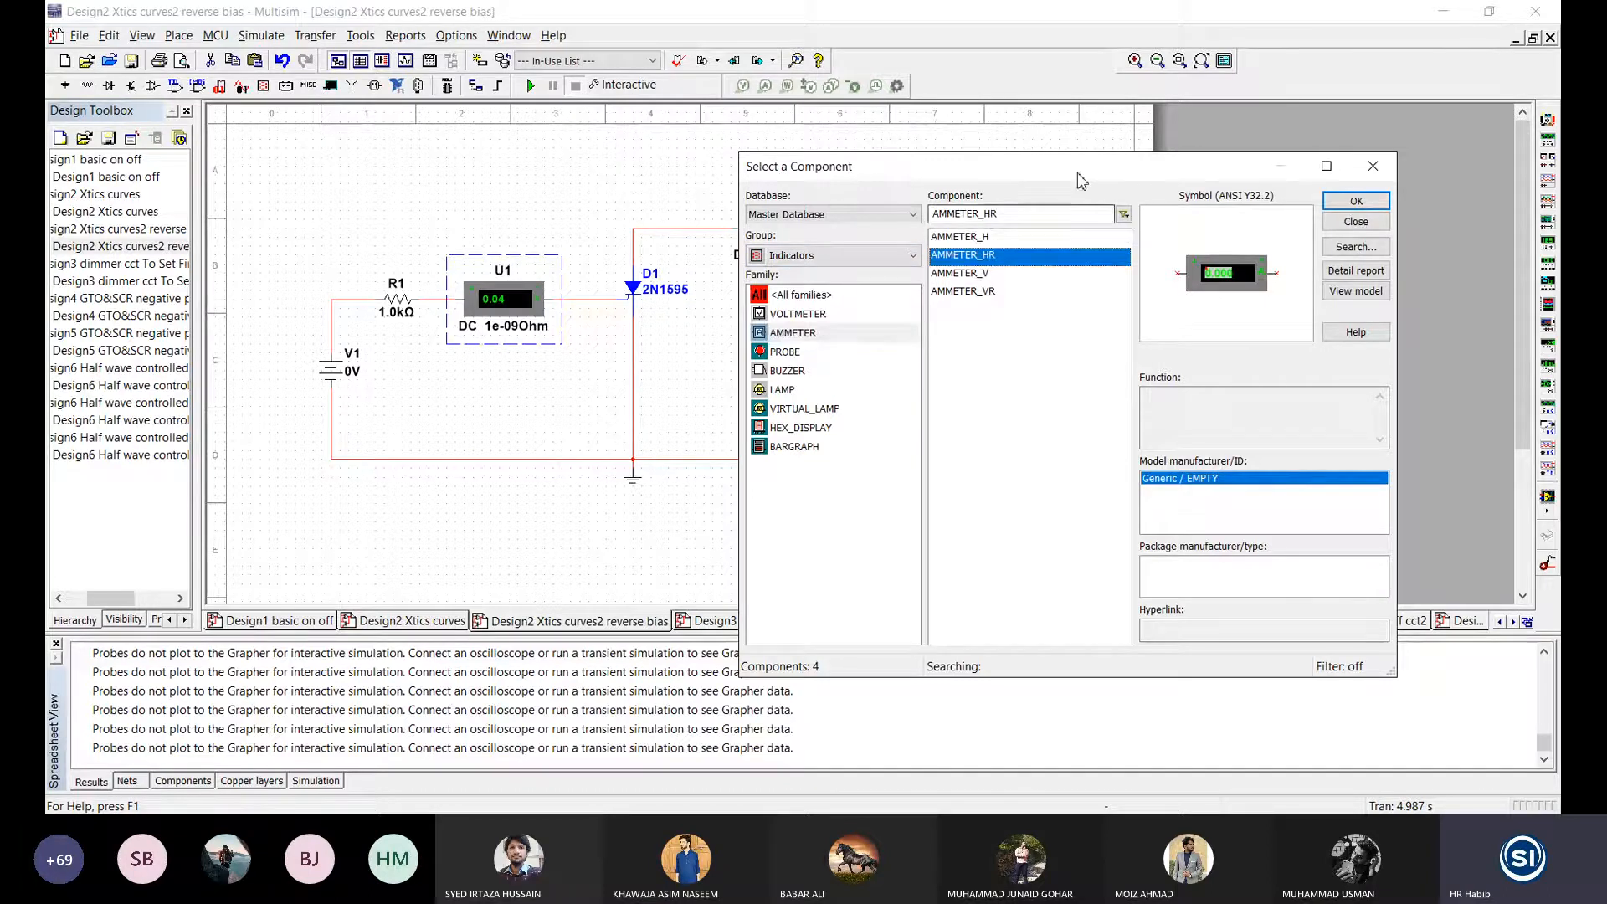
pyautogui.moveTo(1078, 173); pyautogui.dragTo(754, 397)
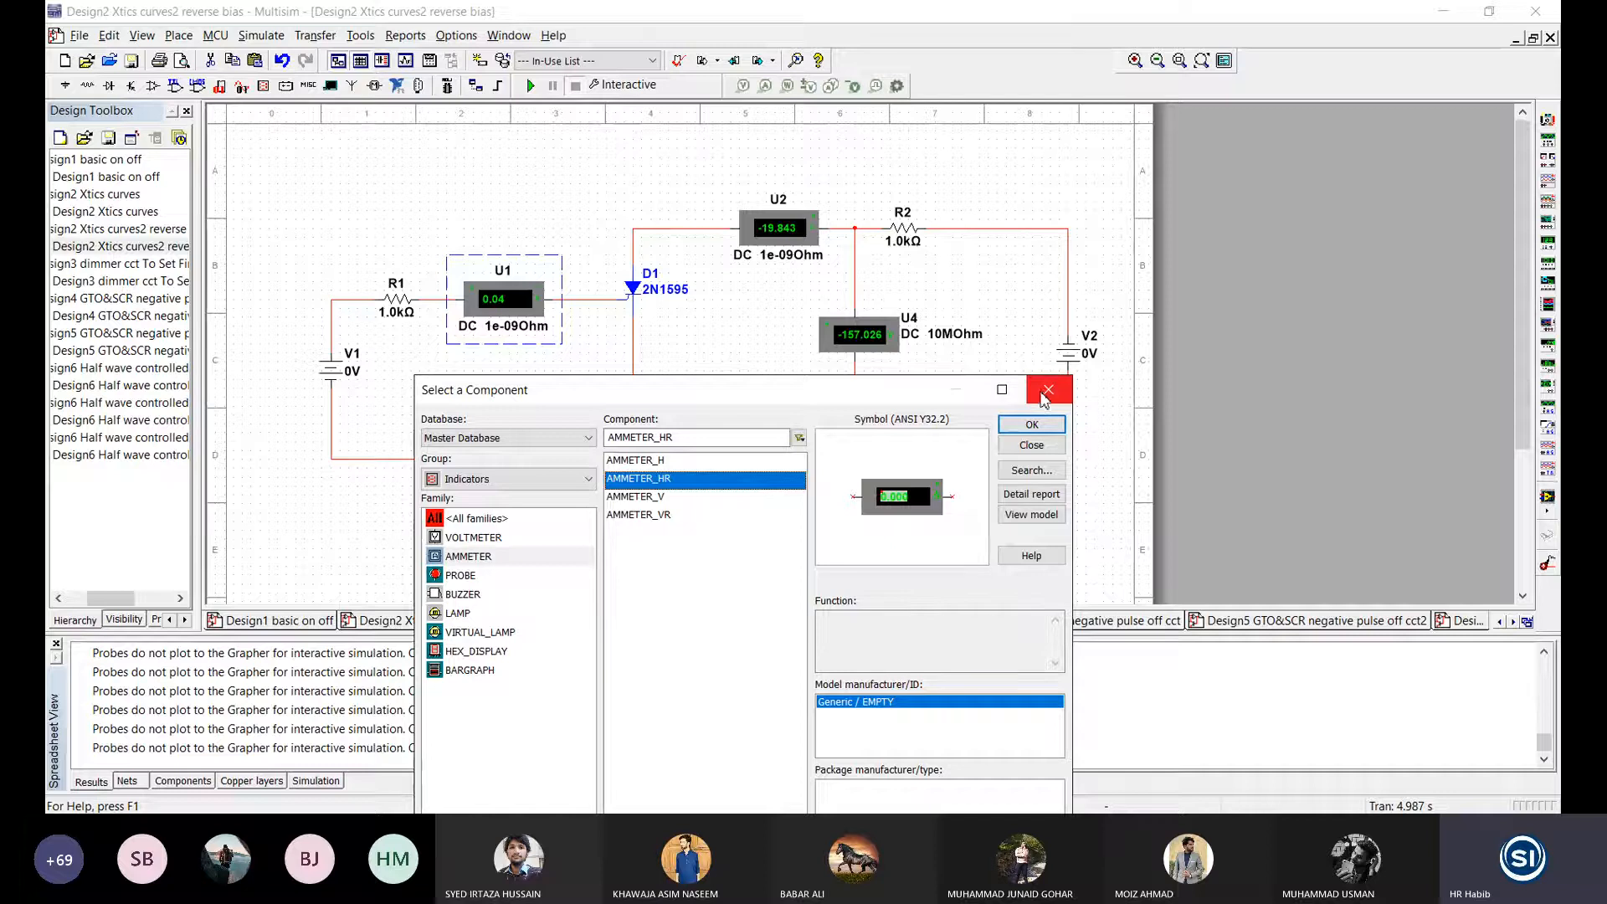
pyautogui.click(1045, 399)
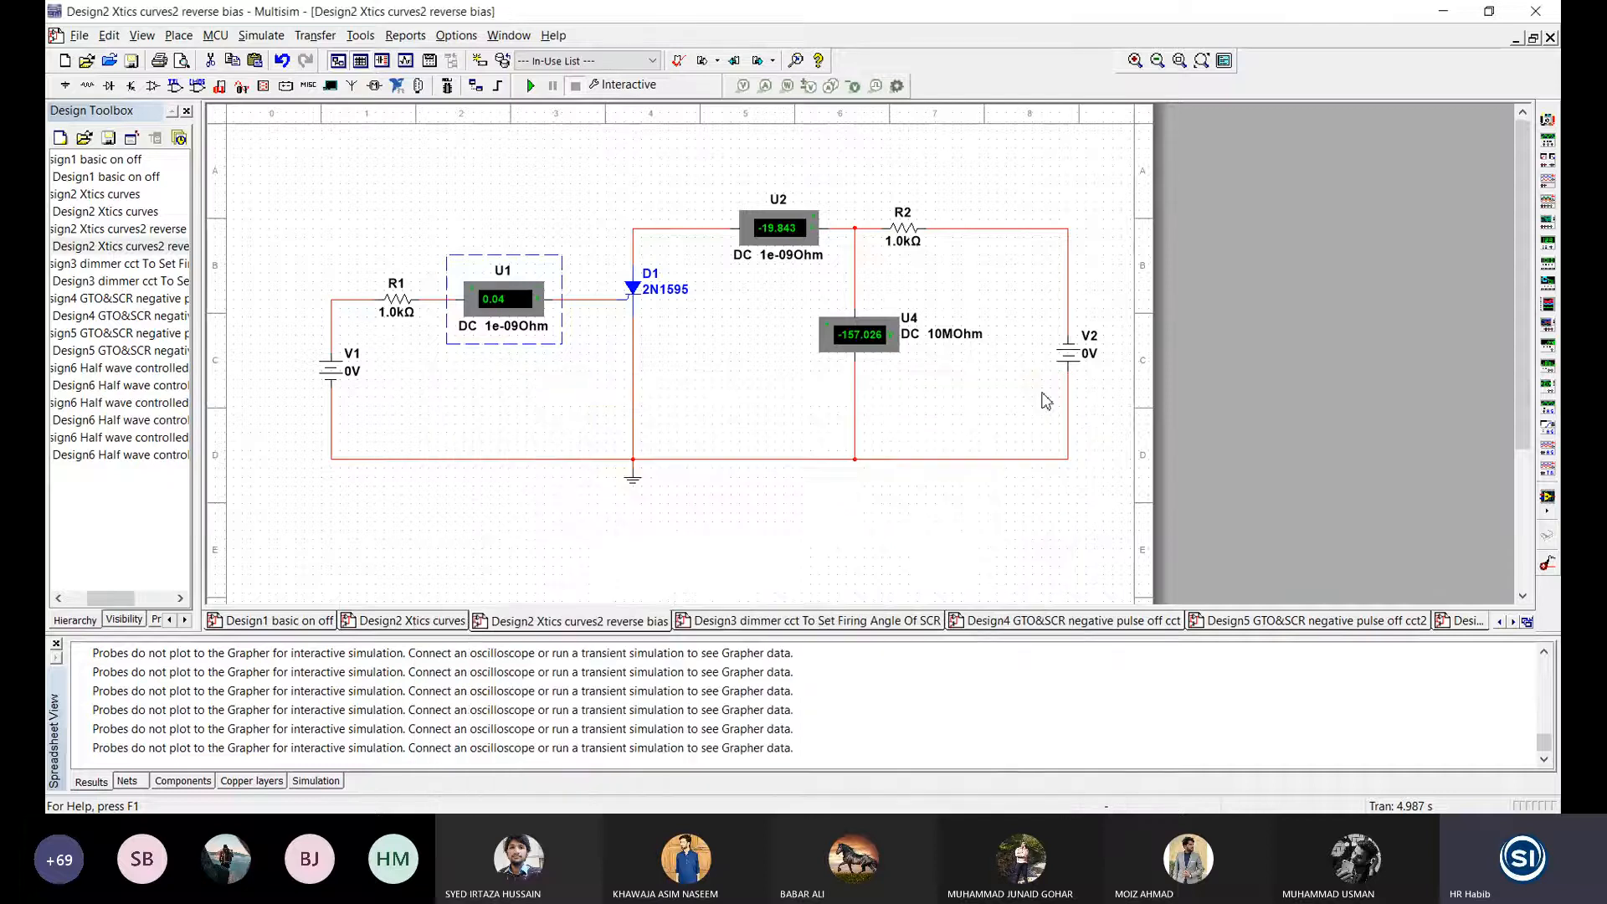
# Step: Show the AMMETER family for U1 in the component library again, and close the library and the ammeter's properties unchanged
pyautogui.doubleClick(500, 295)
pyautogui.click(432, 625)
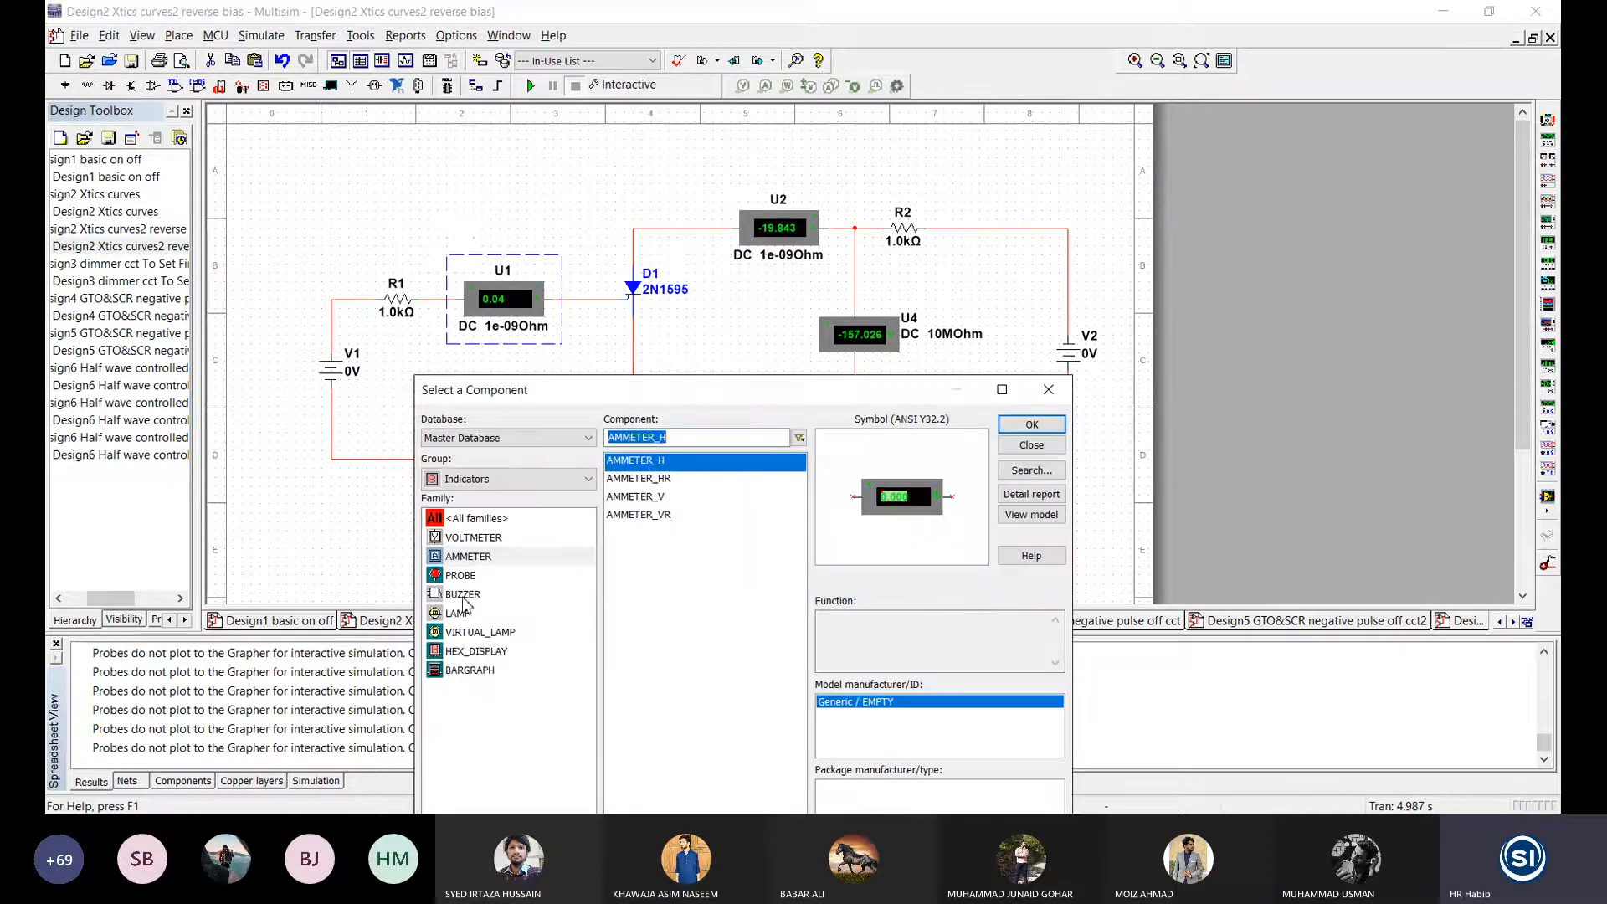
pyautogui.moveTo(723, 405); pyautogui.dragTo(1000, 221)
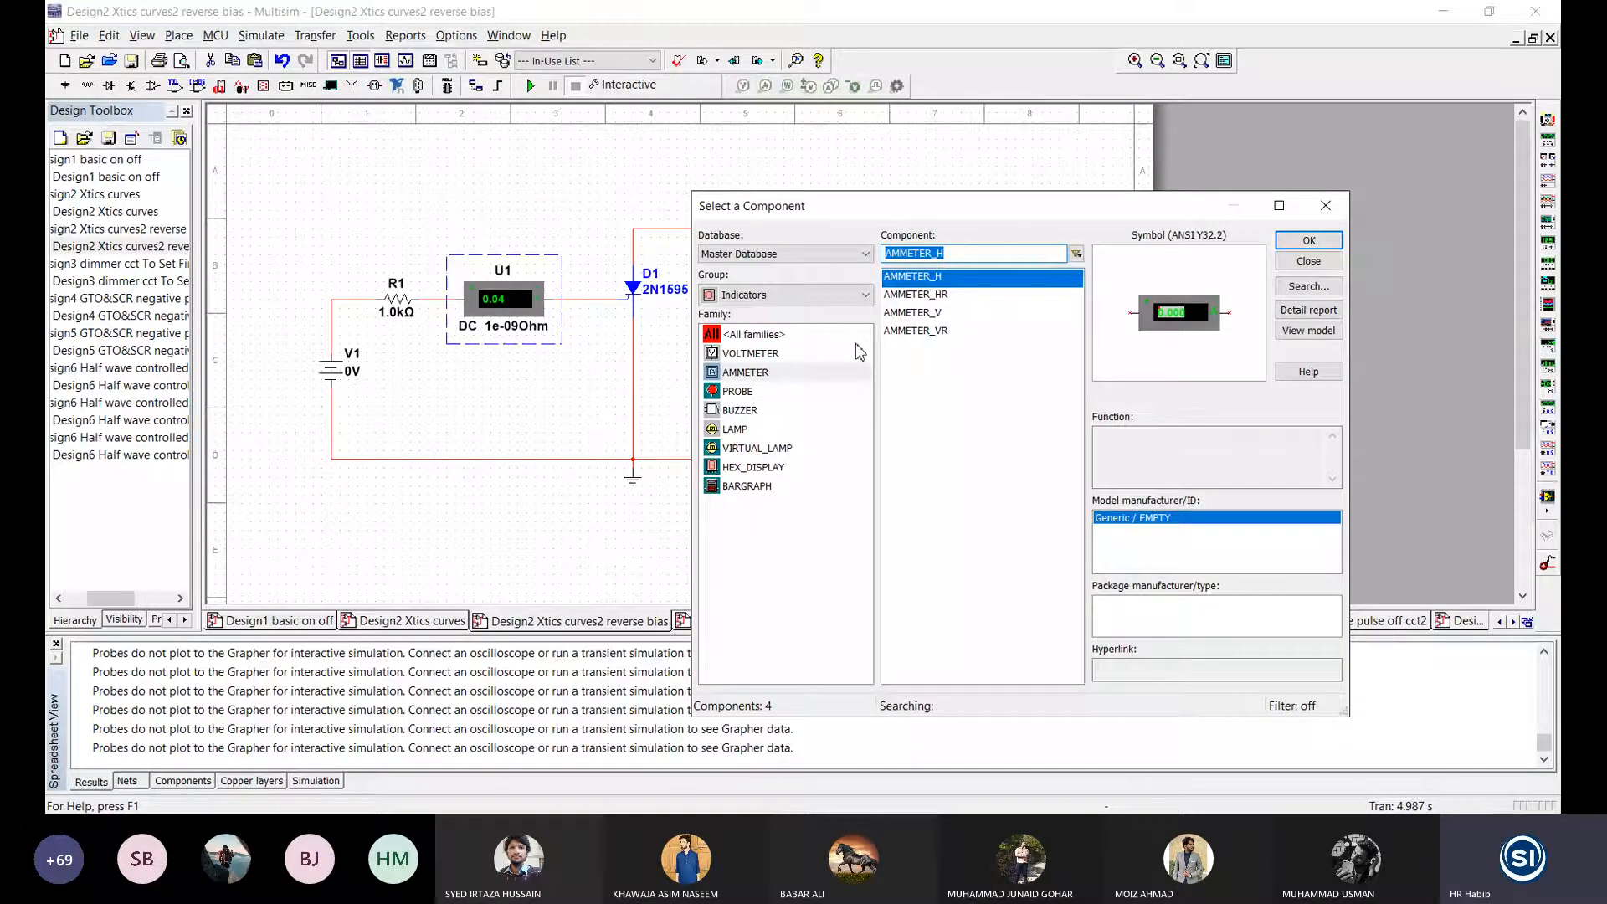
pyautogui.click(1325, 205)
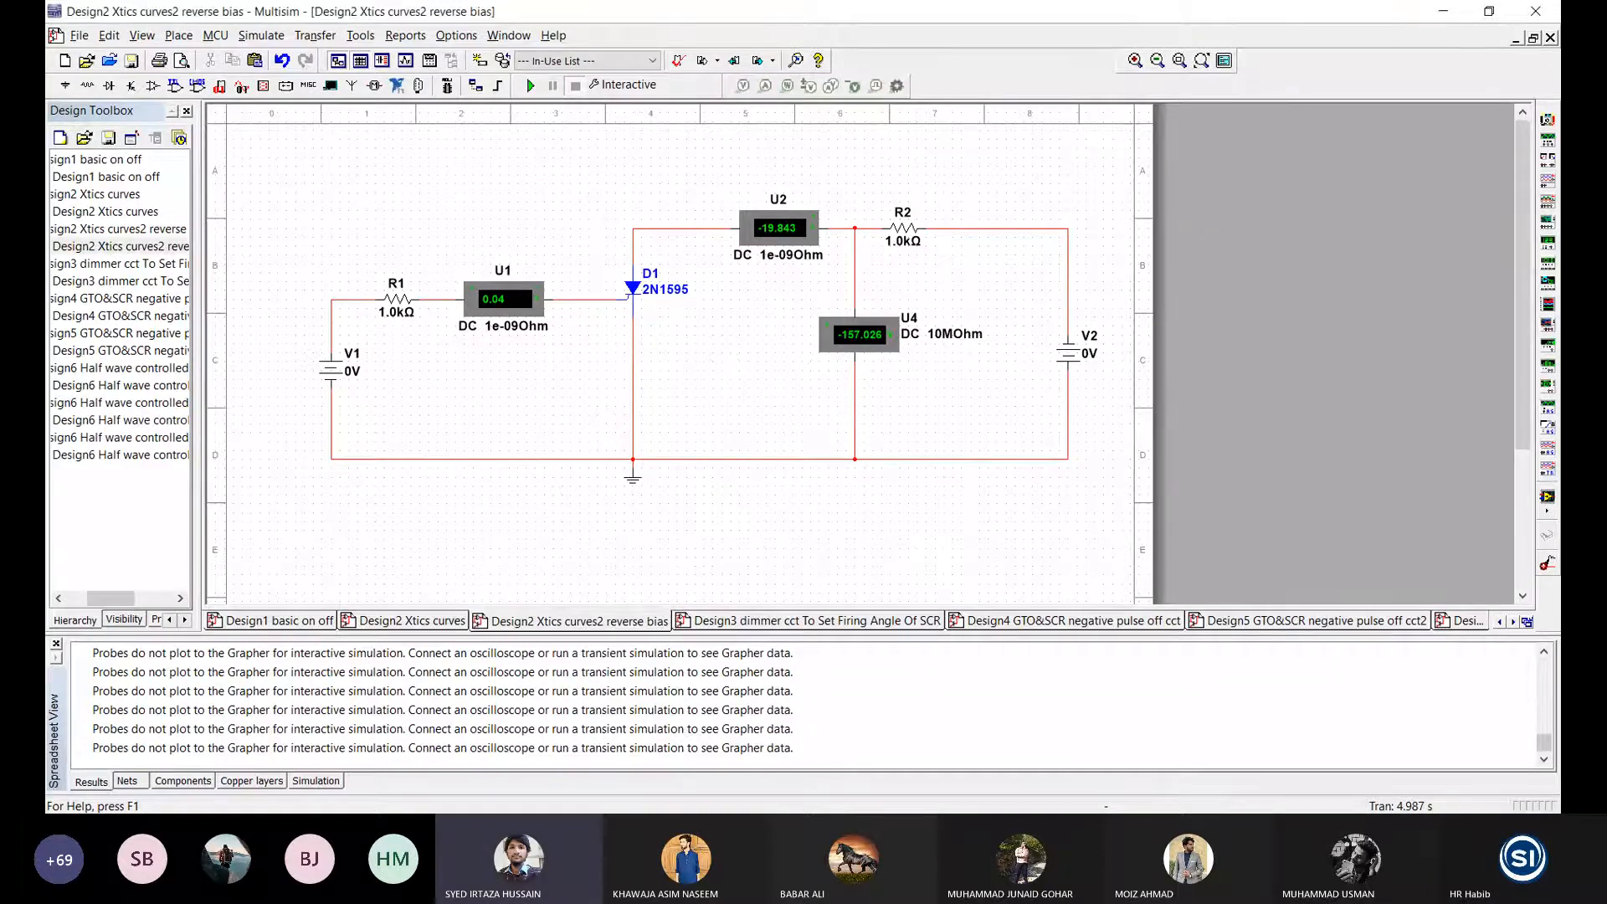
pyautogui.doubleClick(483, 301)
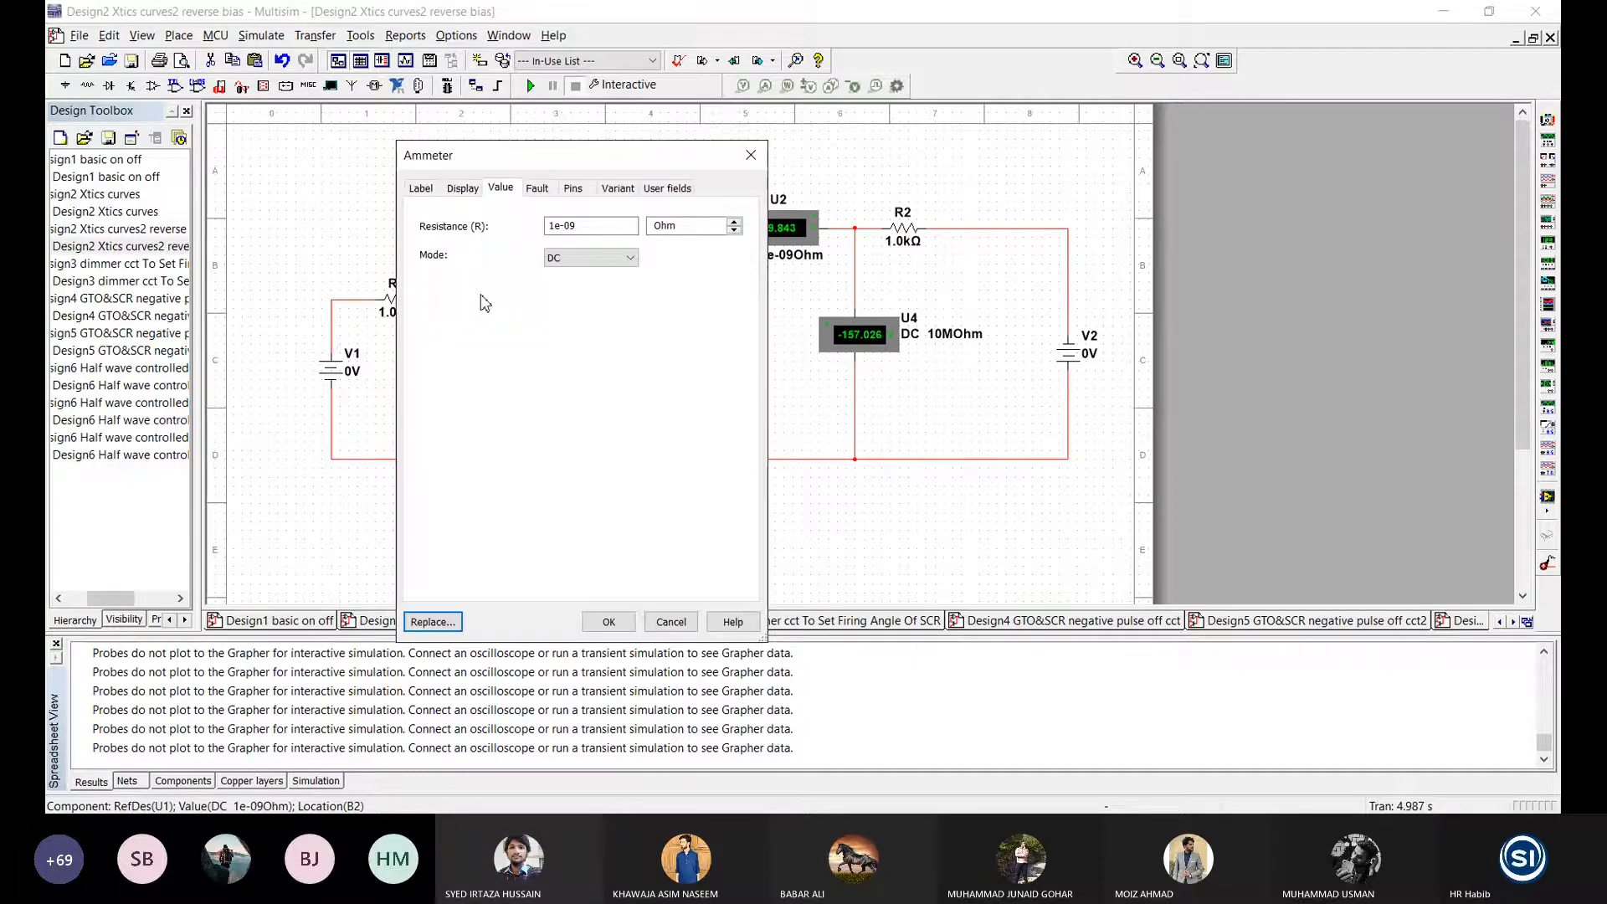
pyautogui.click(736, 164)
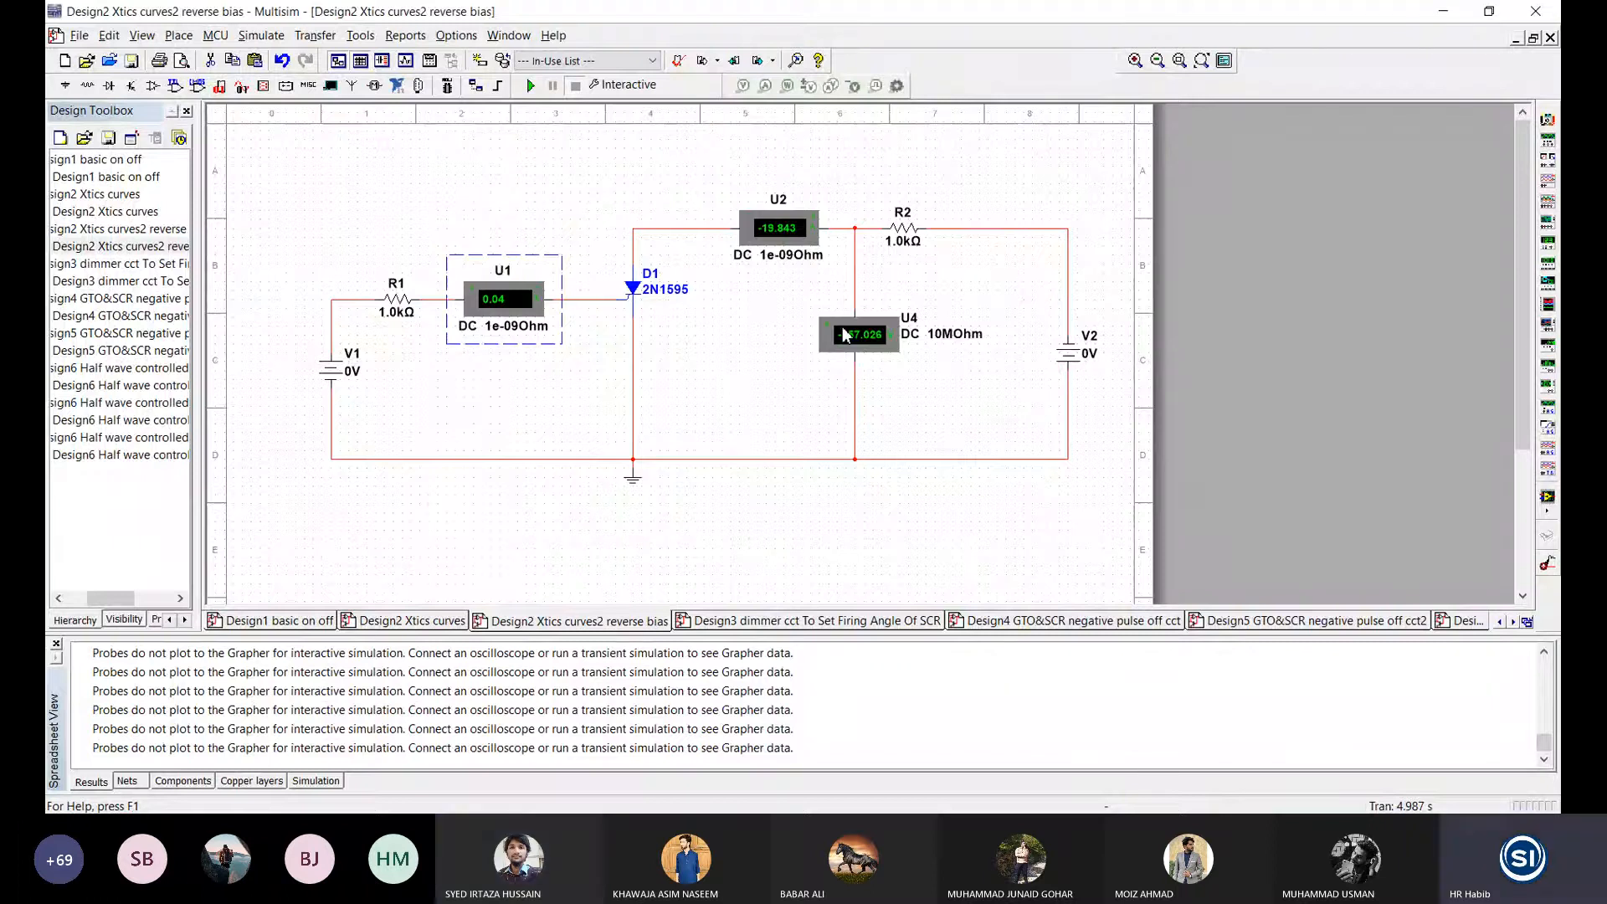
# Step: Show where voltmeter U4 is found in the Indicators group's VOLTMETER family, highlight VOLTMETER_VR, and close the library without replacing it
pyautogui.click(861, 340)
pyautogui.doubleClick(861, 341)
pyautogui.click(440, 620)
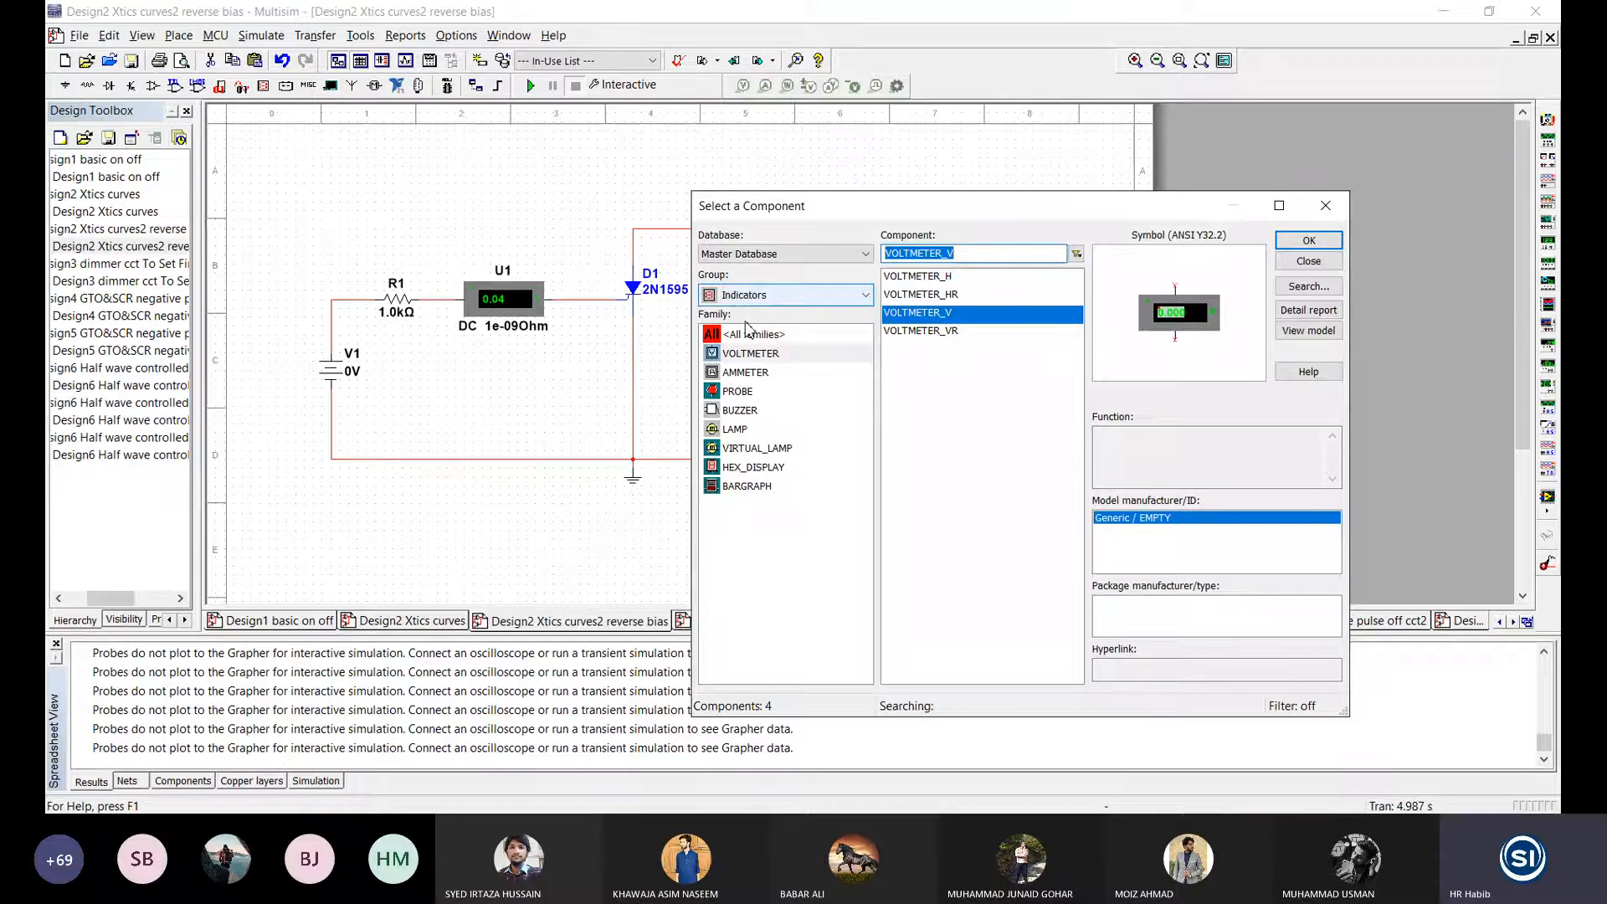
pyautogui.click(908, 313)
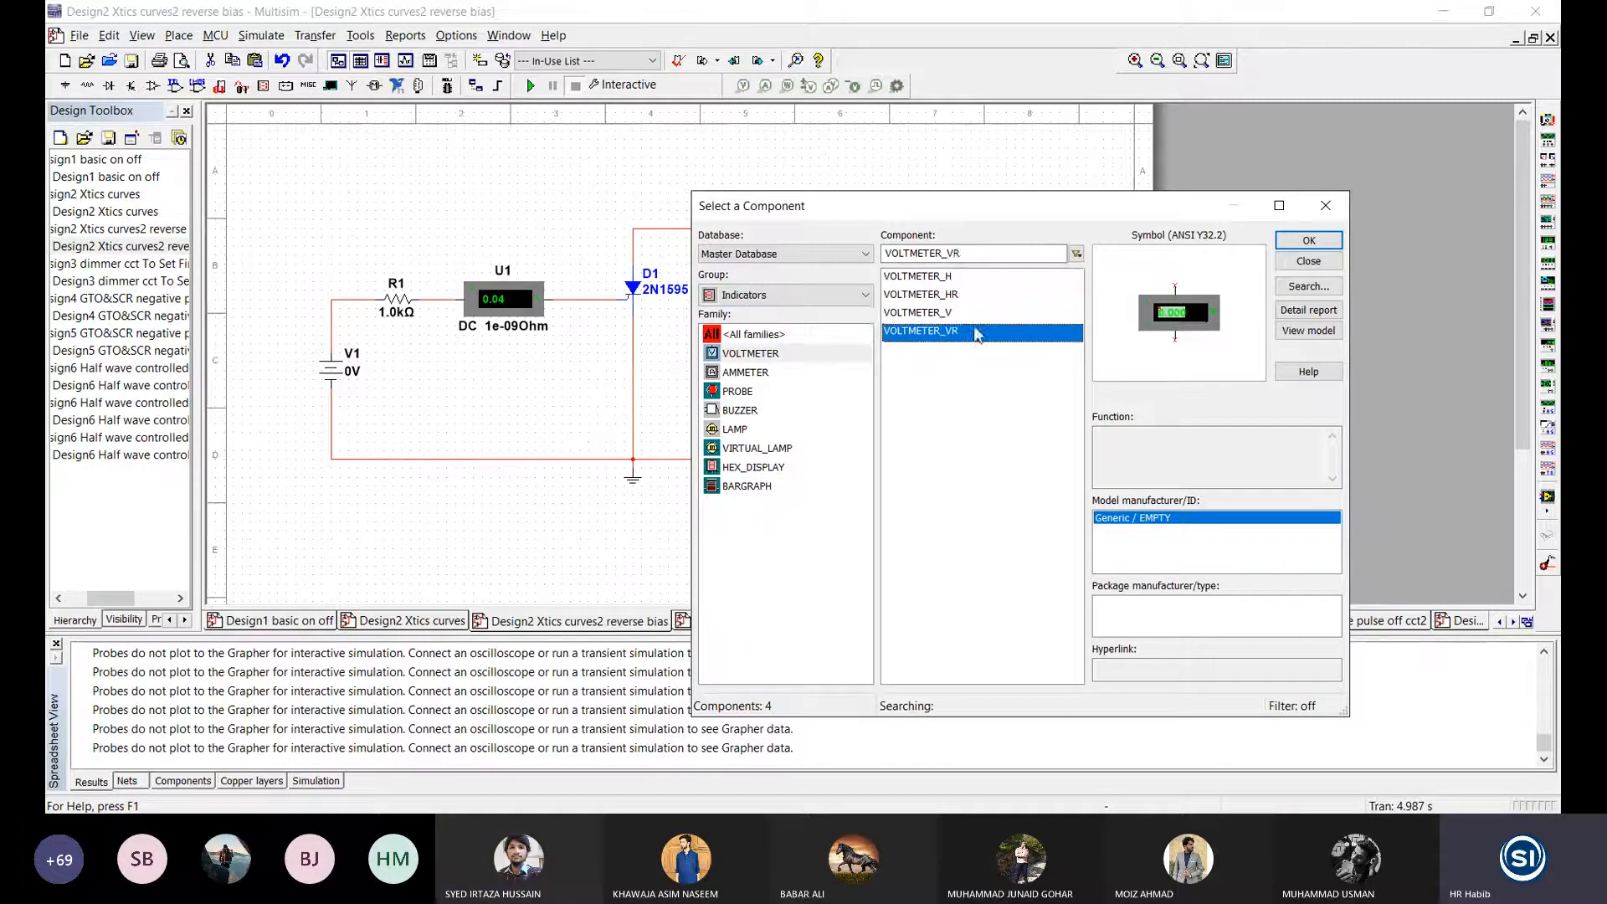
pyautogui.click(1325, 209)
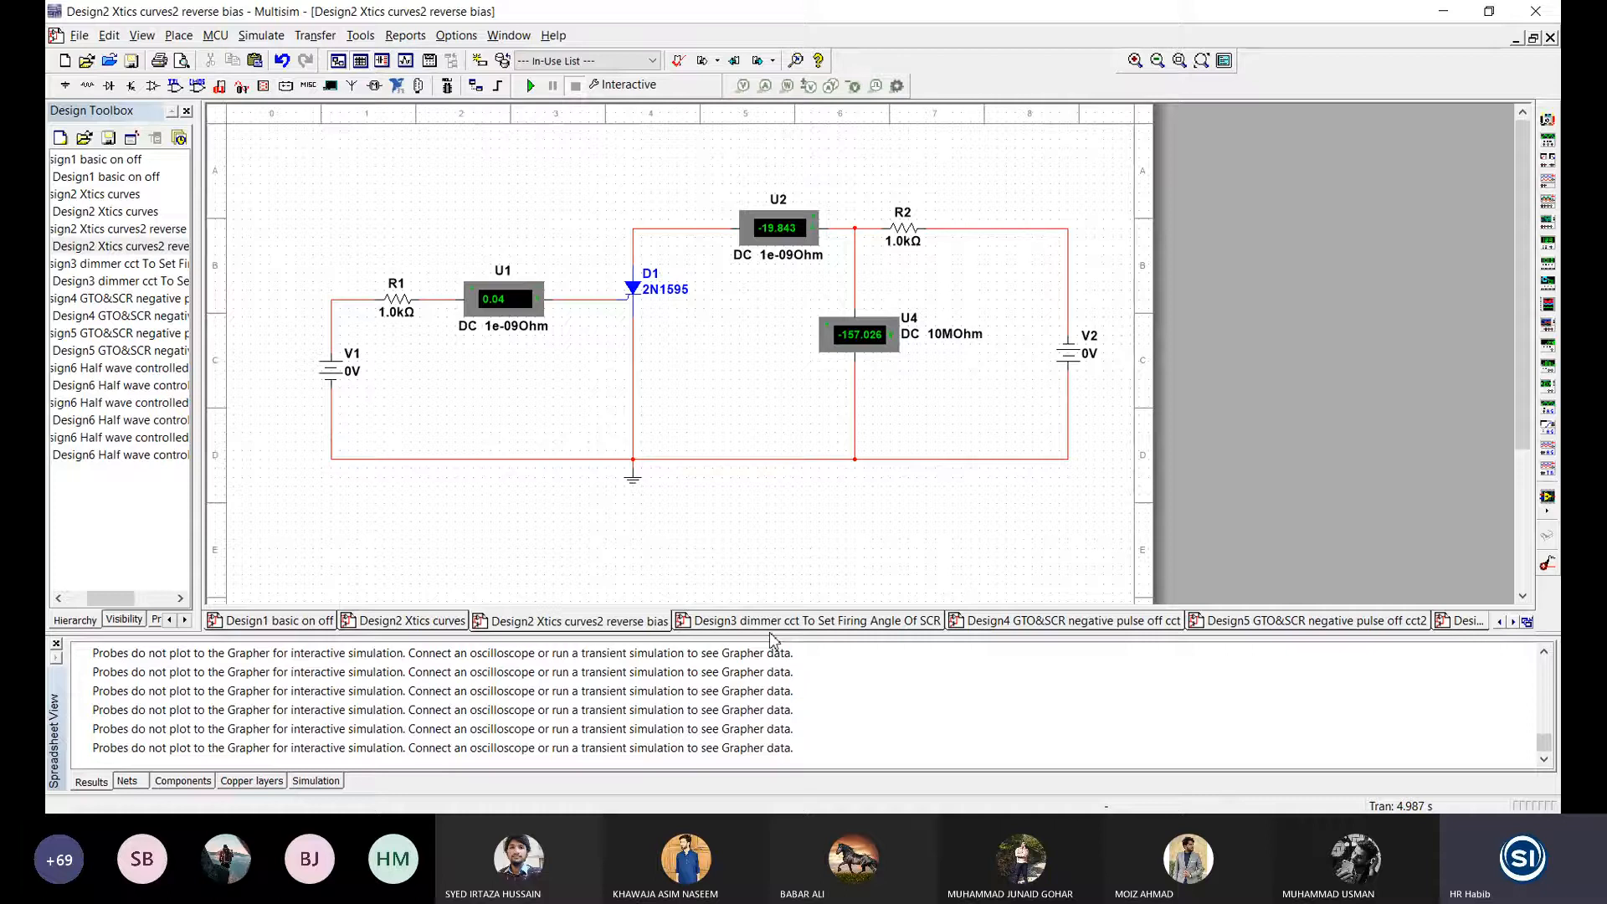
# Step: Switch to the Notes Thyristor document in Word and examine the Reverse X-tics table and curve
pyautogui.hotkey('alt', 'Tab')
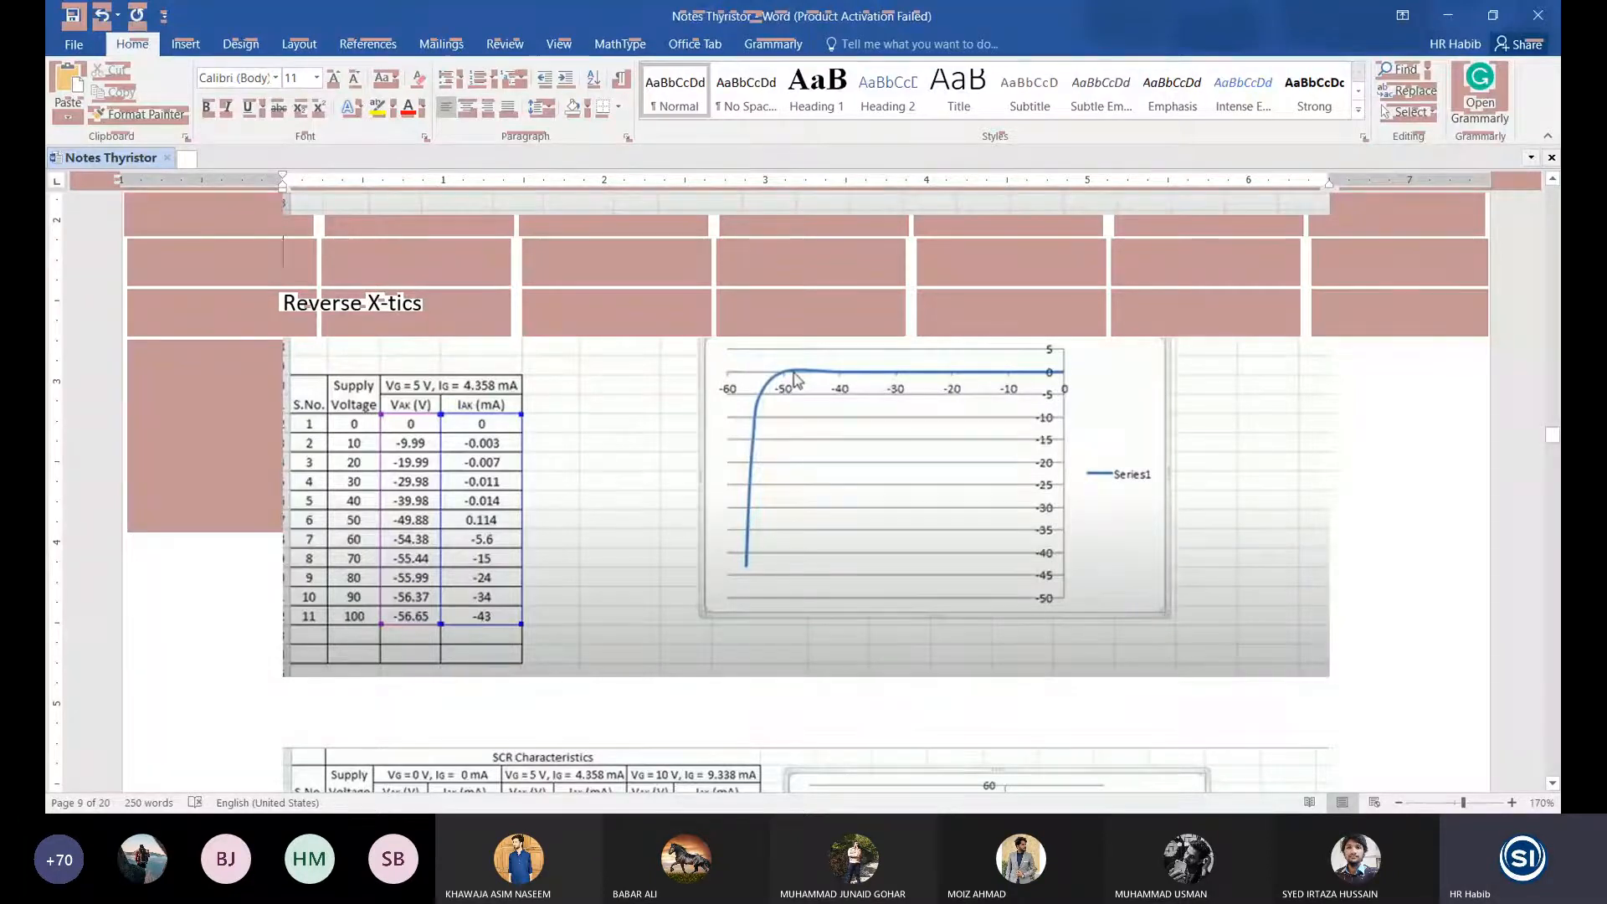
pyautogui.scroll(-8, 926, 387)
pyautogui.scroll(5, 869, 437)
pyautogui.scroll(-9, 869, 437)
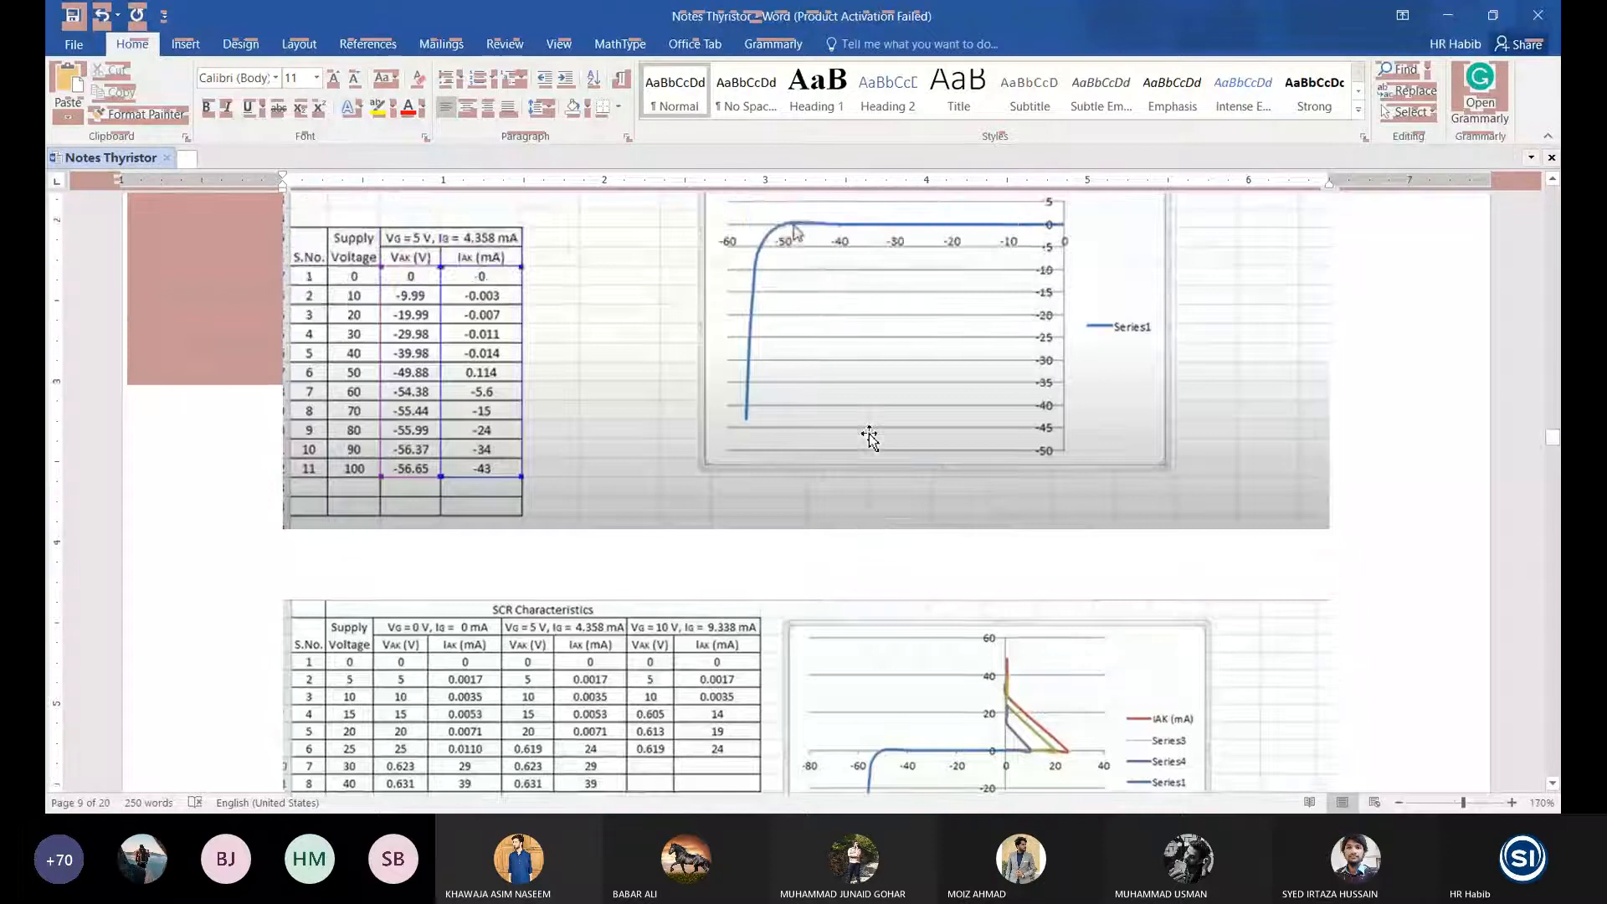
pyautogui.scroll(5, 869, 437)
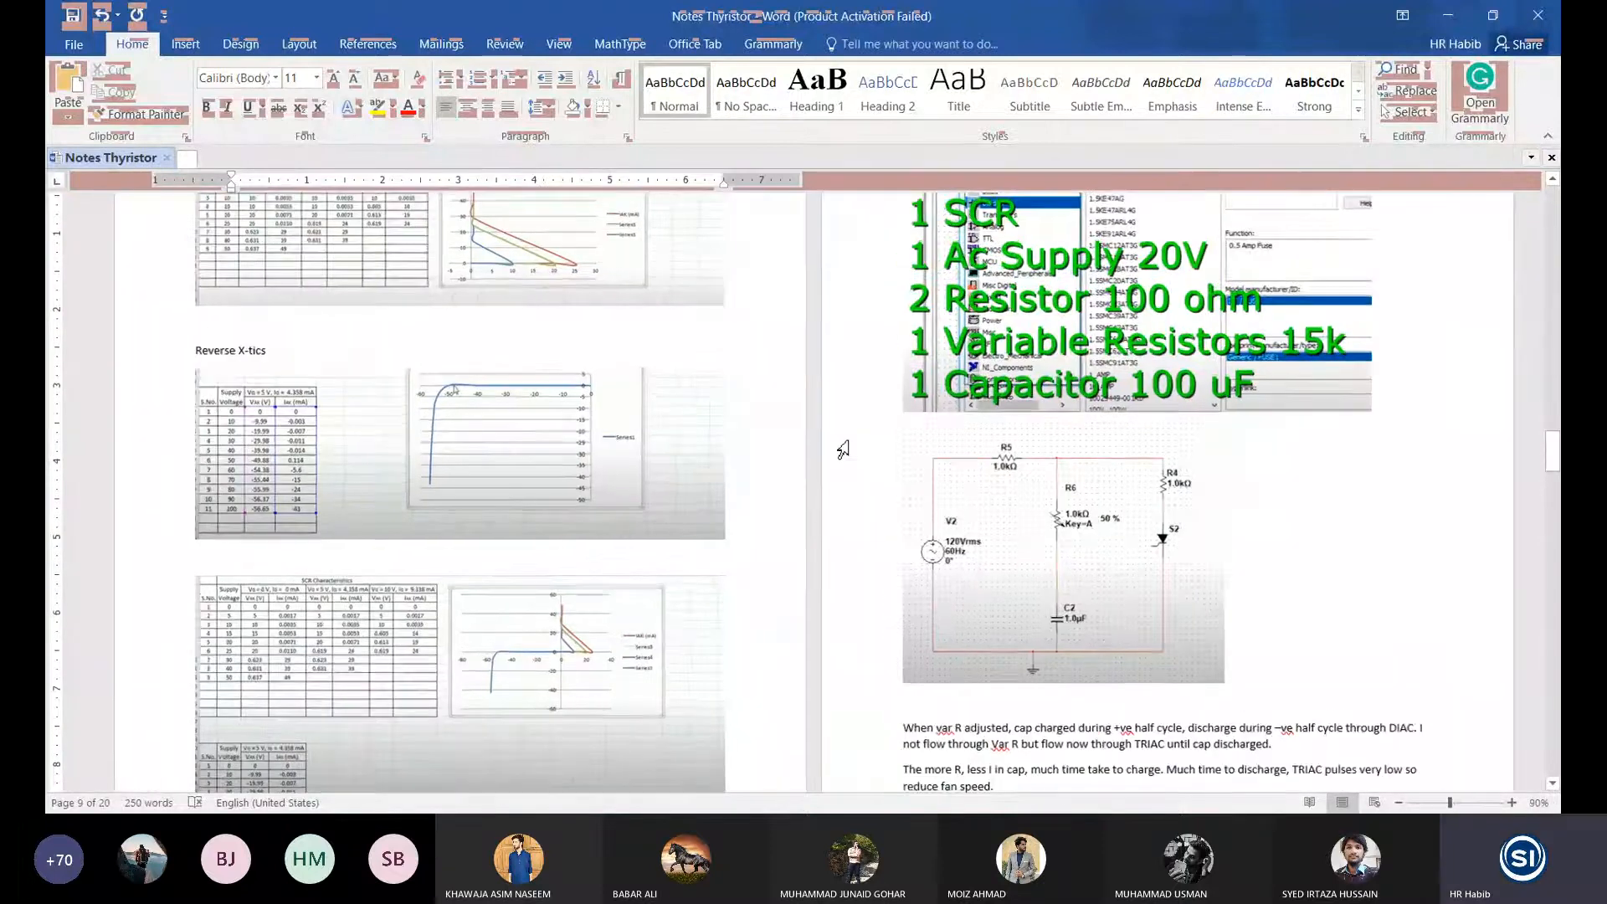
pyautogui.scroll(-3, 845, 442)
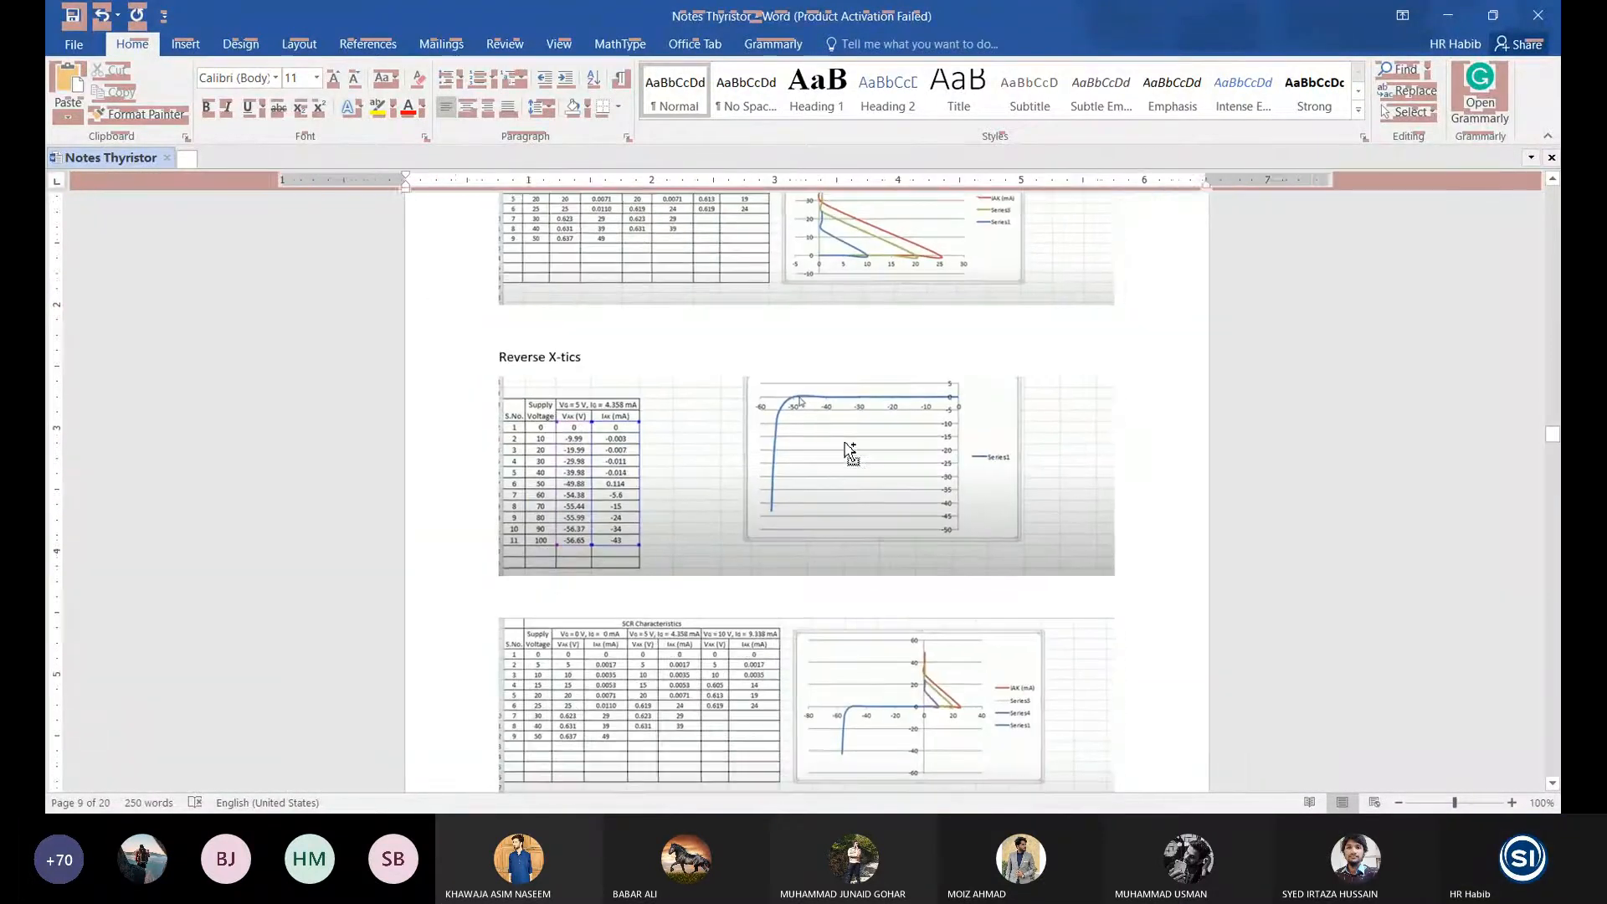
pyautogui.click(1078, 508)
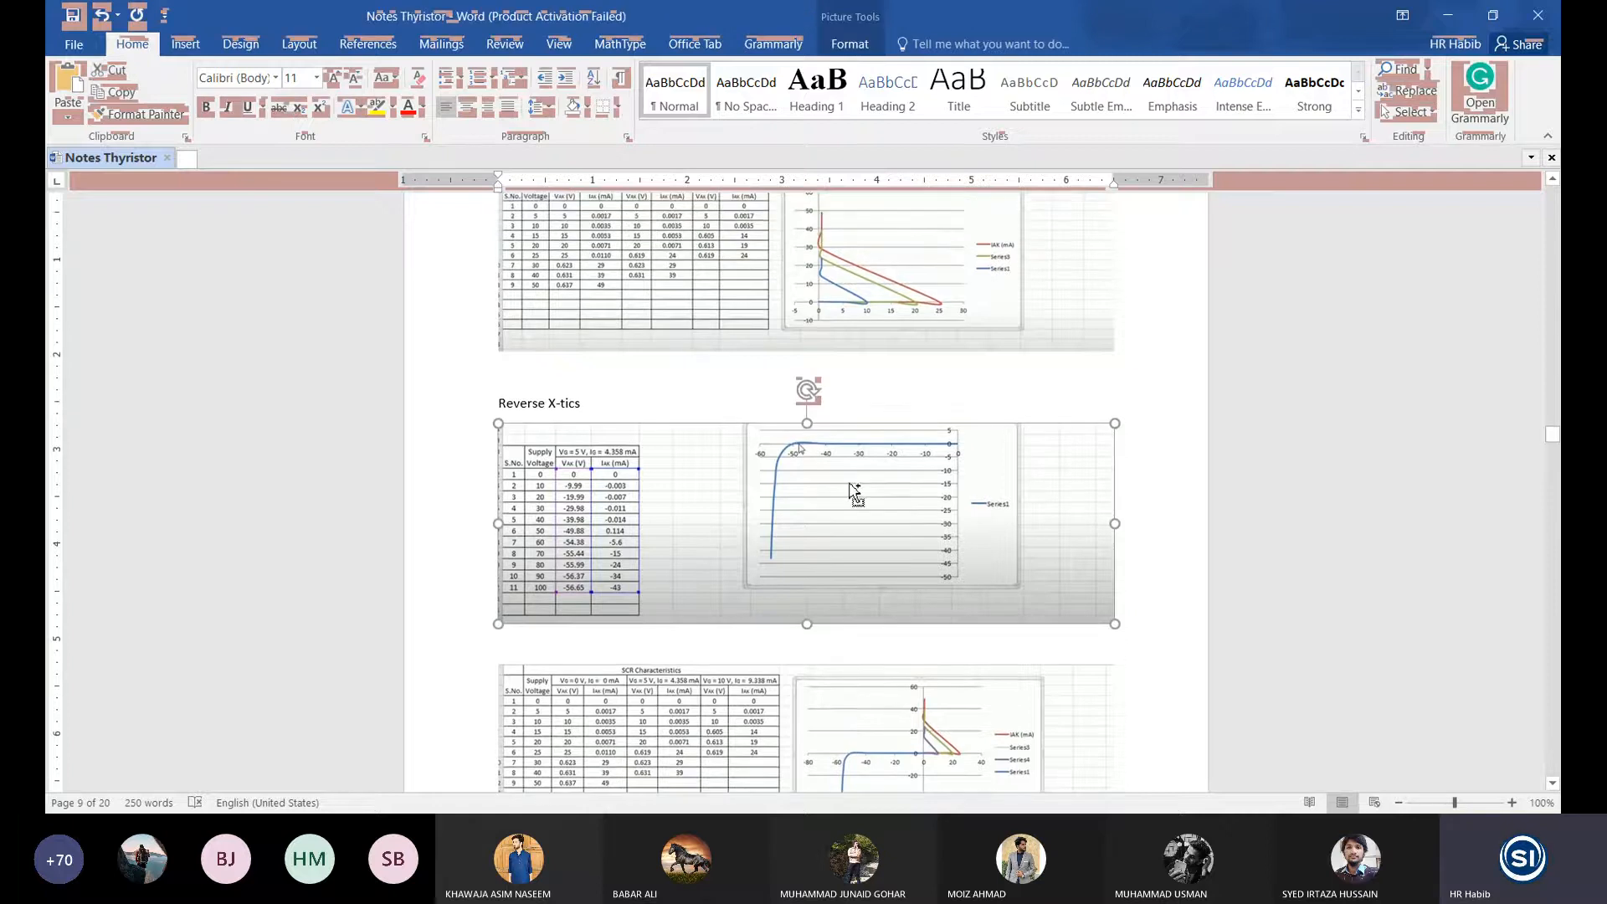
pyautogui.scroll(4, 854, 495)
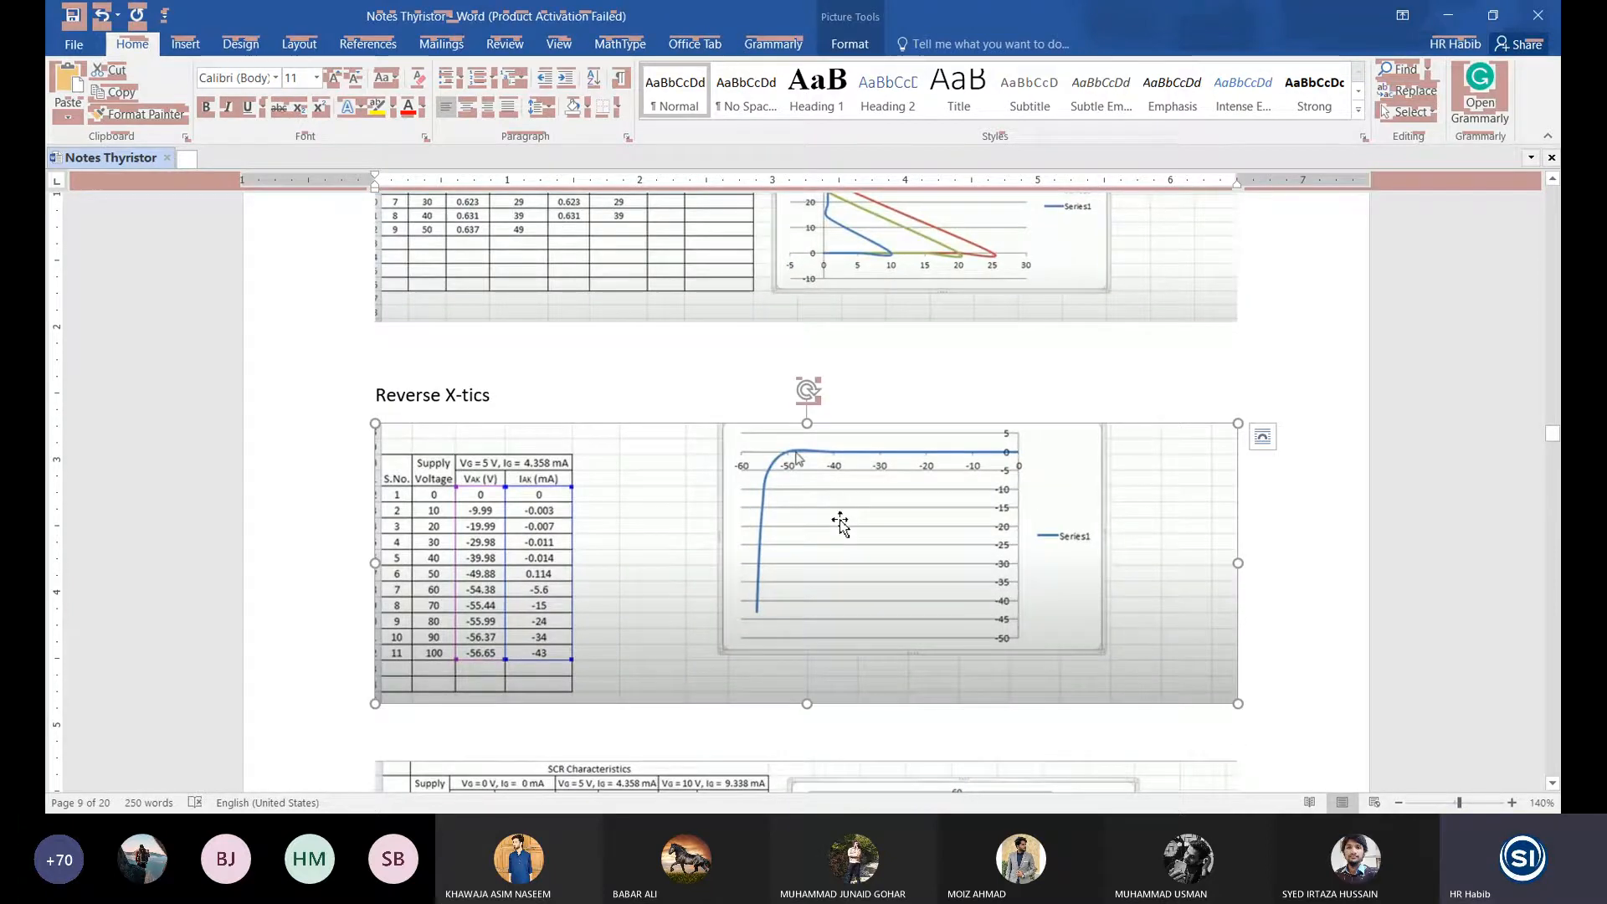
pyautogui.scroll(1, 840, 523)
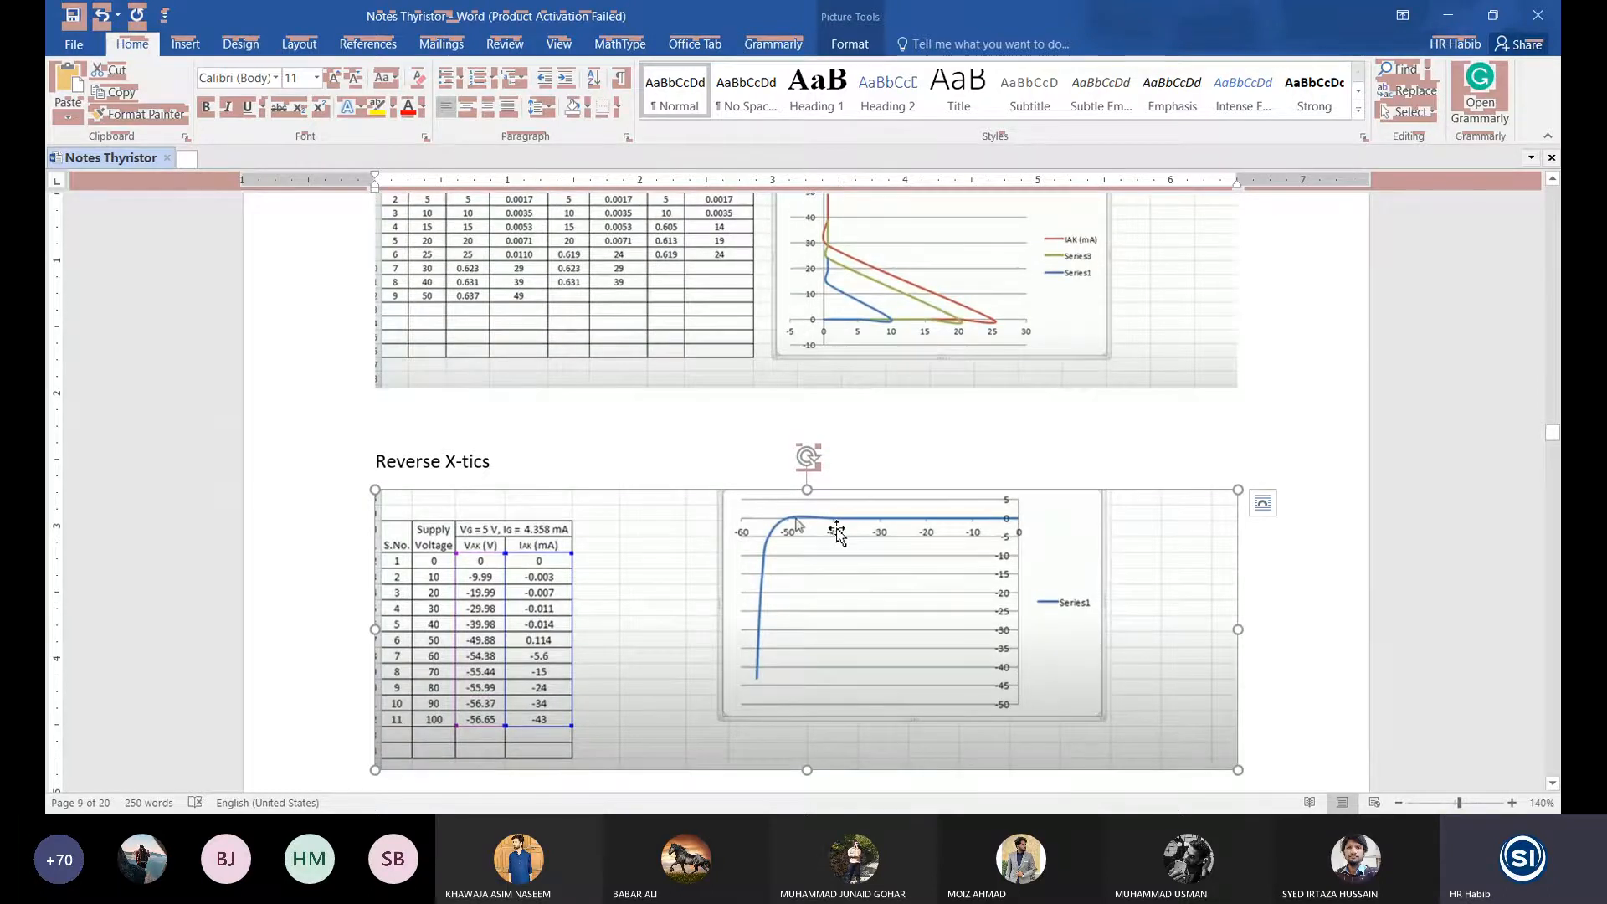
# Step: Examine the combined SCR Characteristics table and curve and look over the firing angle notes that follow
pyautogui.scroll(-7, 840, 533)
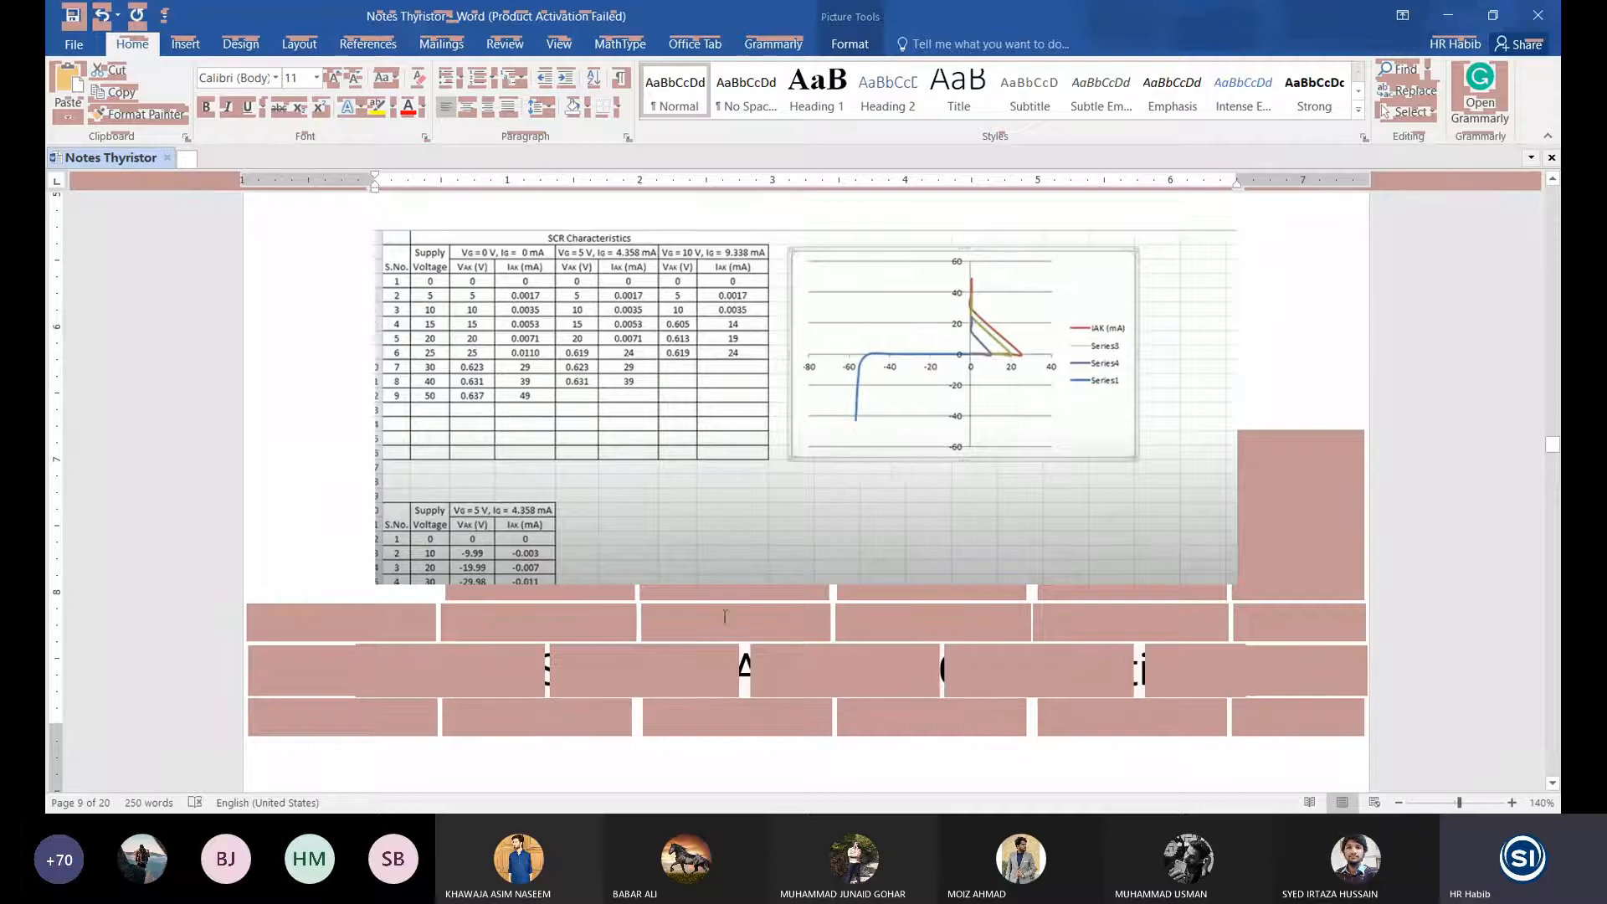
pyautogui.scroll(-3, 843, 509)
pyautogui.scroll(-4, 843, 508)
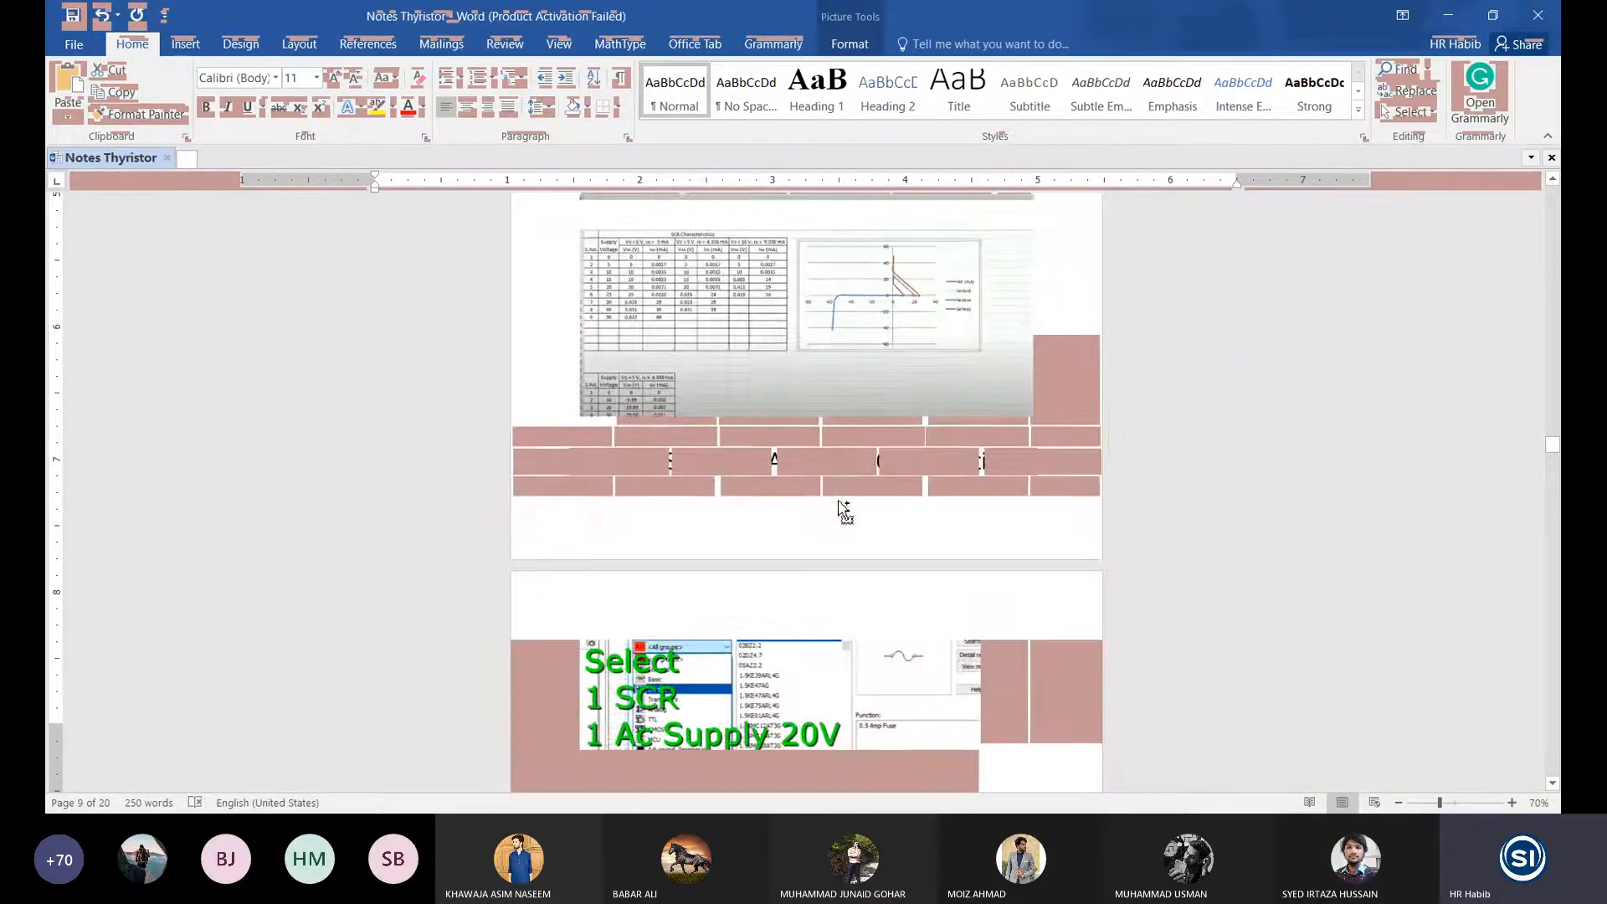
pyautogui.scroll(7, 739, 459)
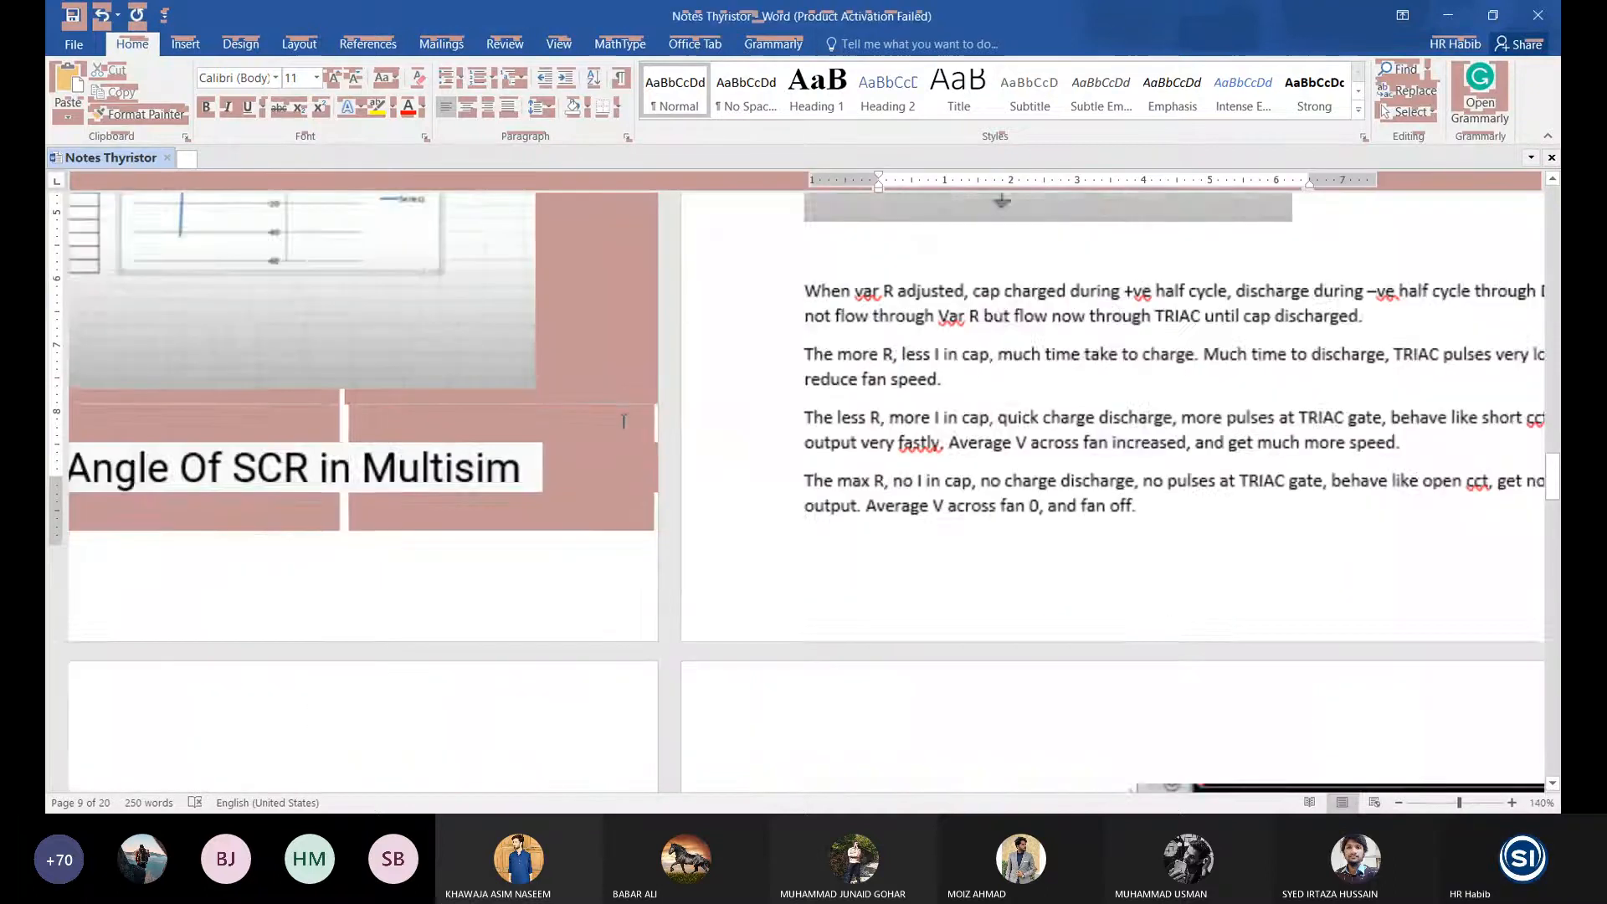
pyautogui.scroll(15, 793, 377)
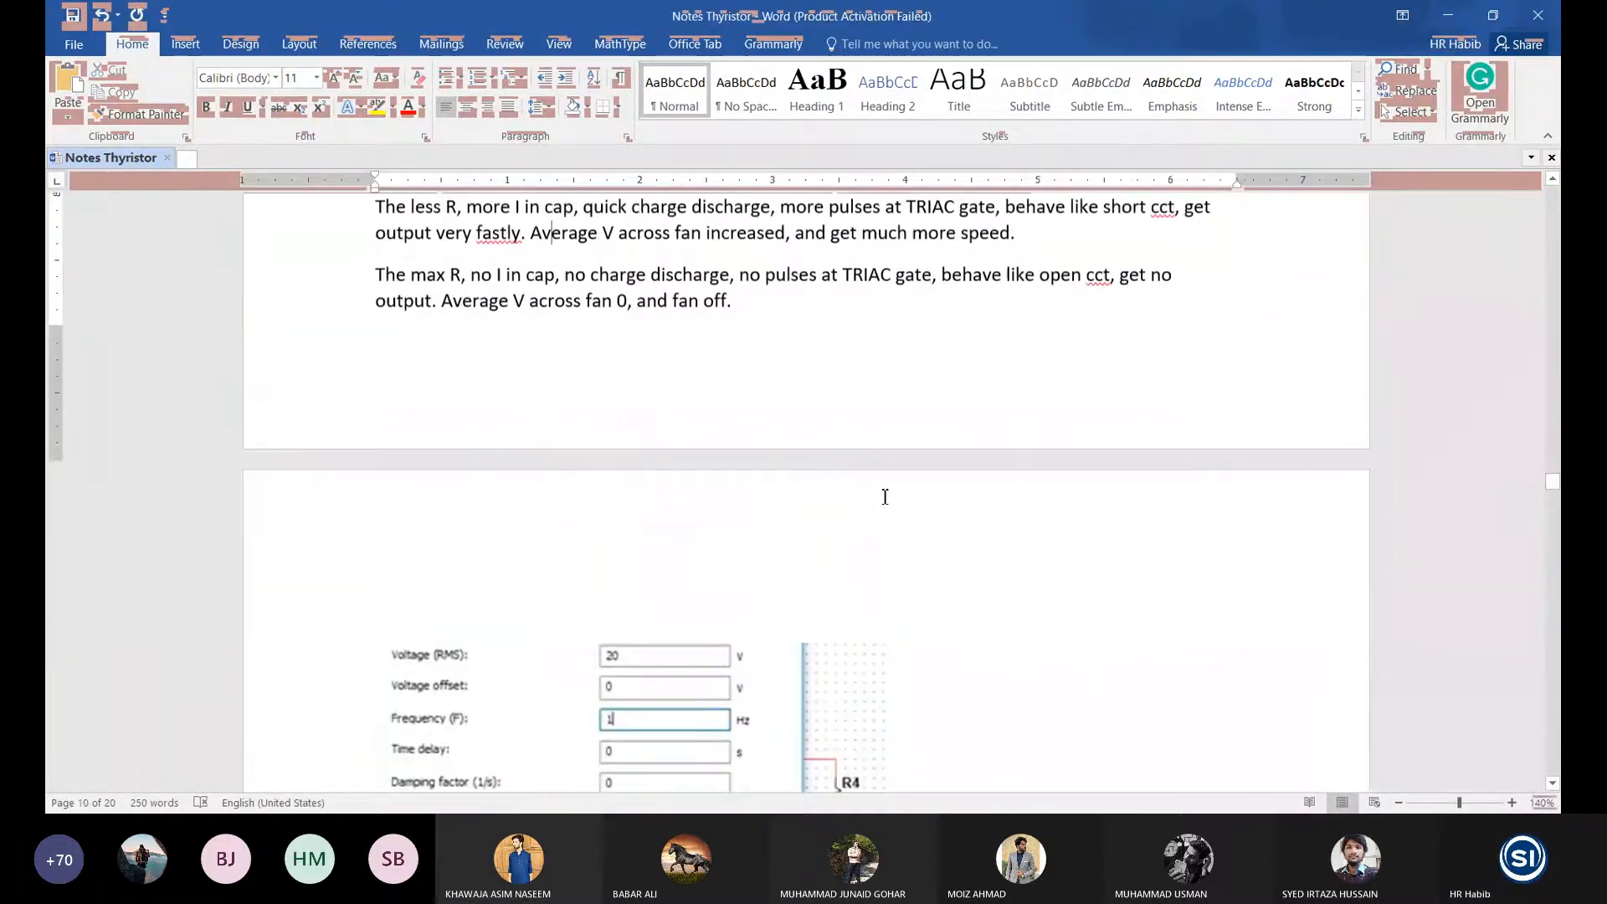
pyautogui.scroll(3, 797, 492)
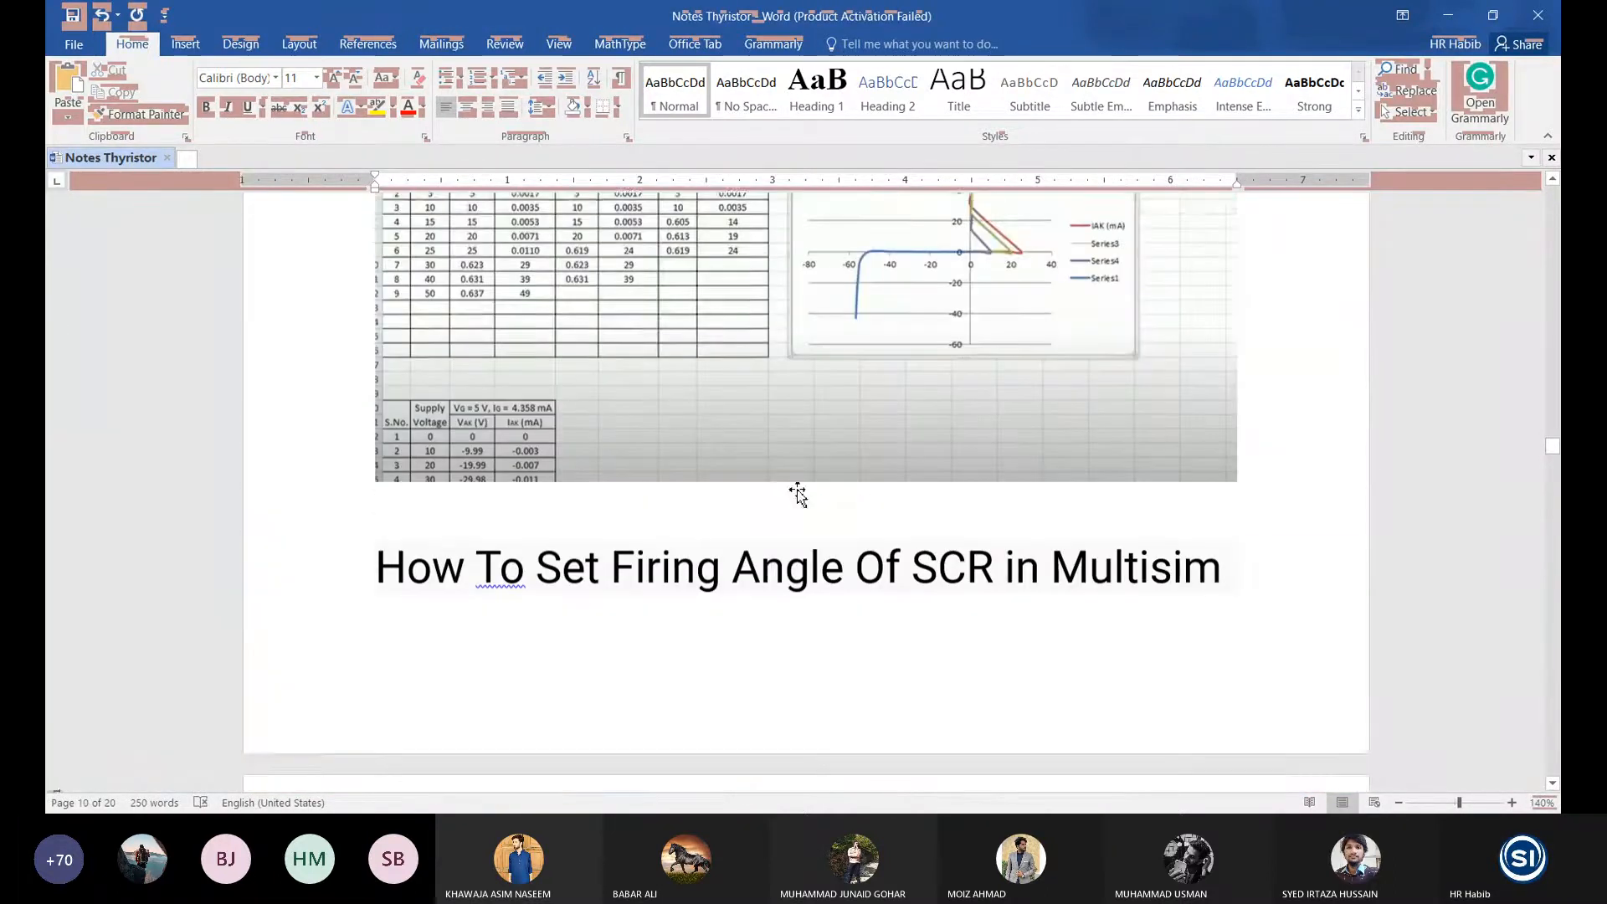
# Step: Locate the "How To Set Firing Angle Of SCR in Multisim" heading and select the SCR Characteristics picture above Reverse X-tics
pyautogui.scroll(-9, 819, 394)
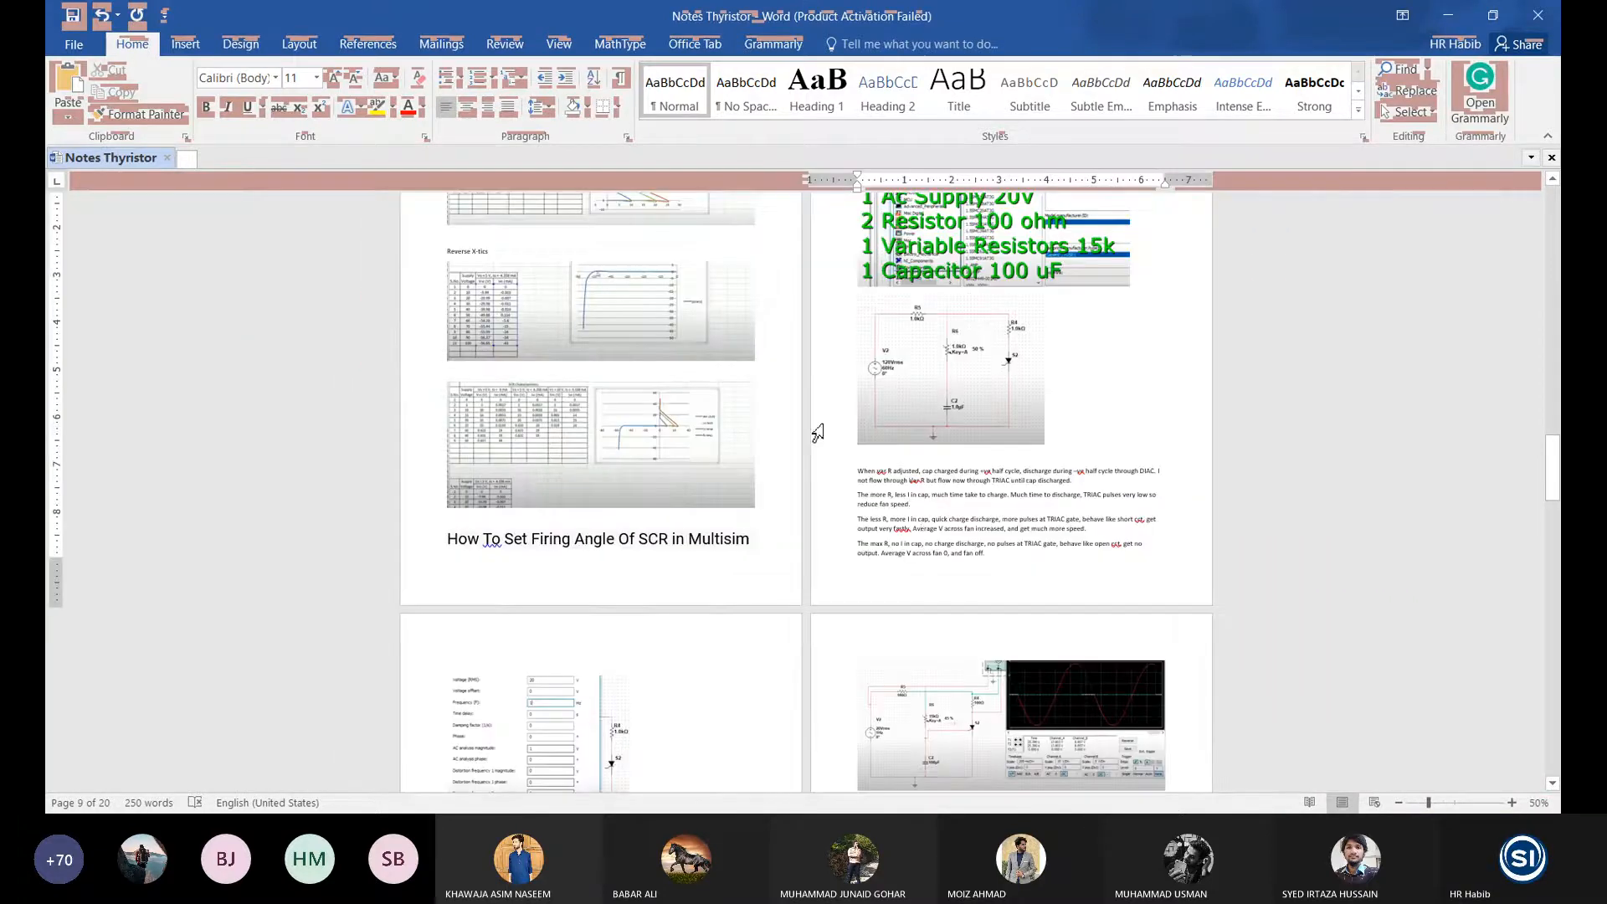
pyautogui.scroll(3, 691, 423)
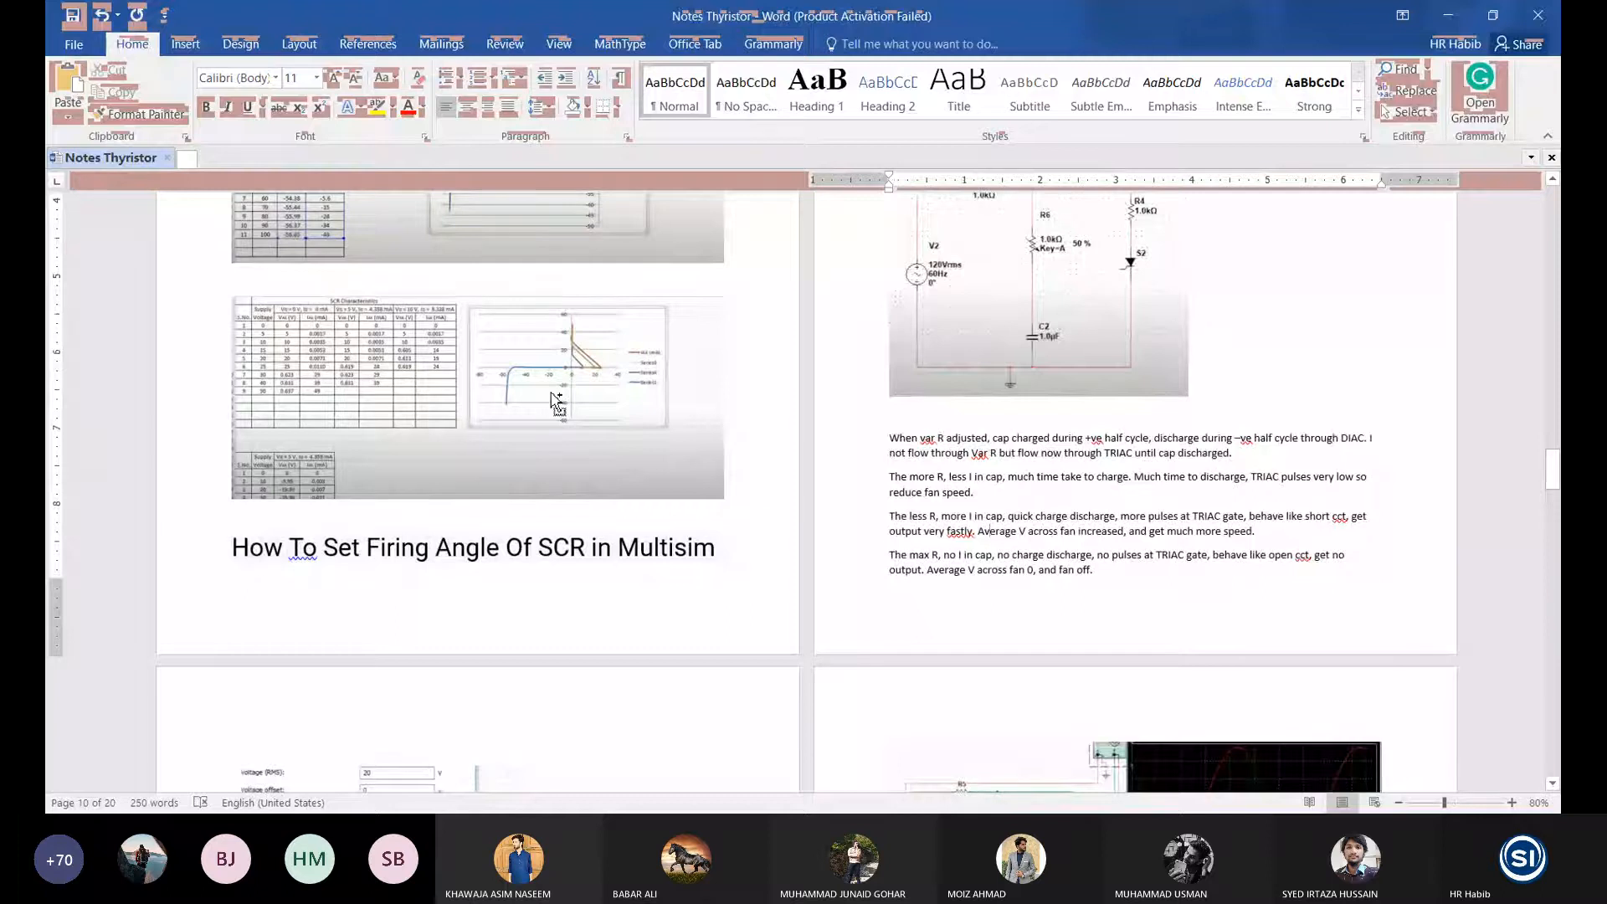
pyautogui.scroll(2, 556, 404)
pyautogui.scroll(5, 839, 423)
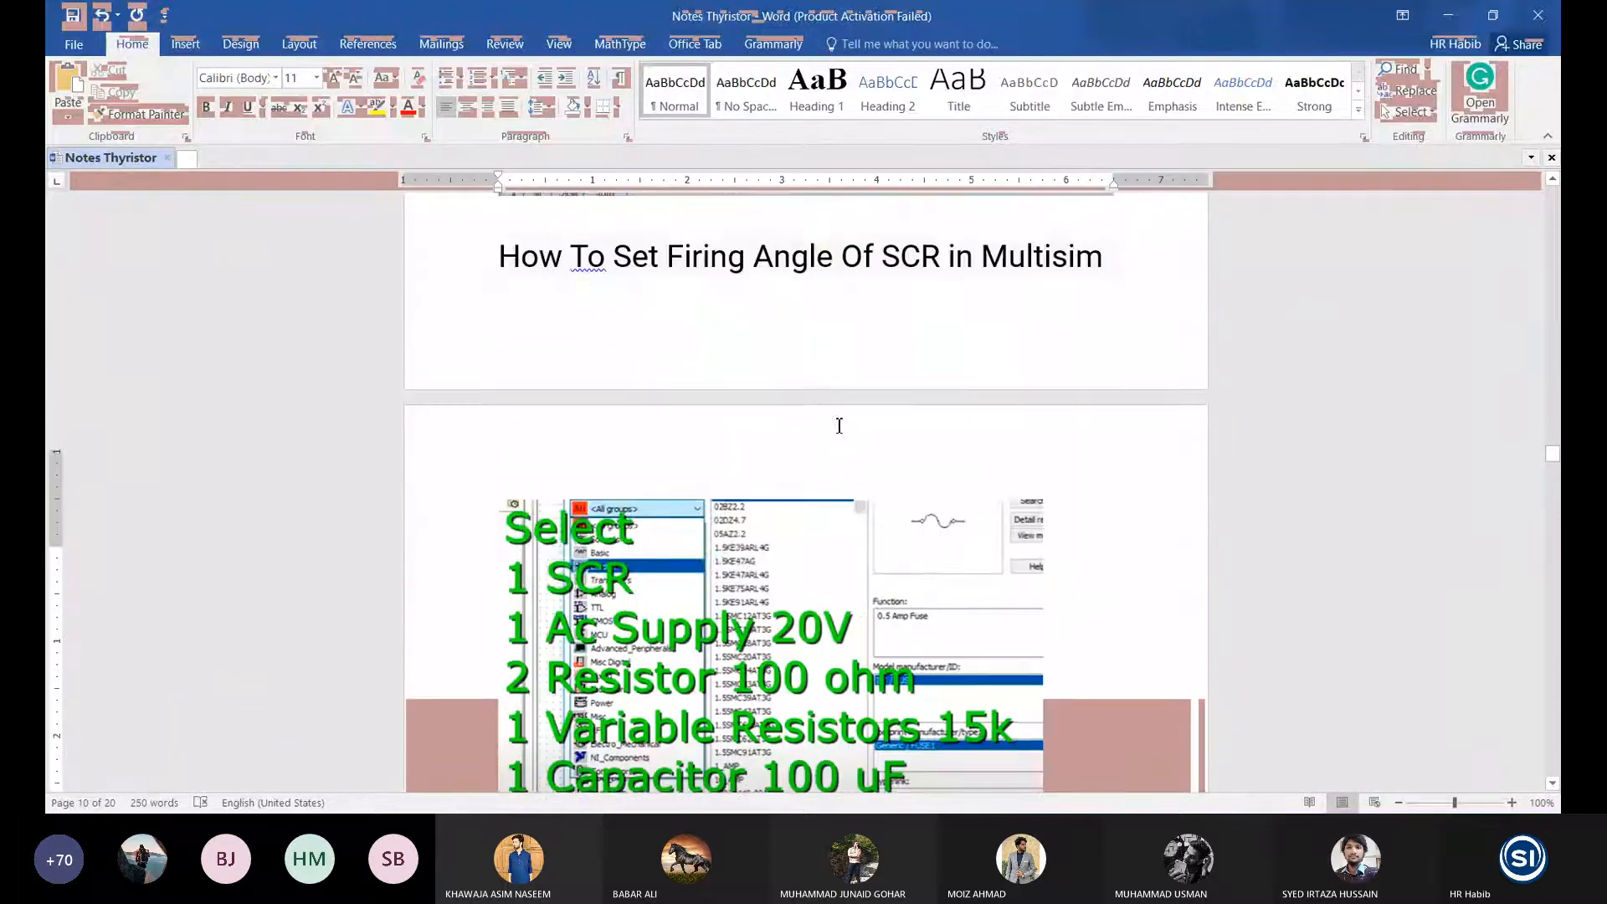
pyautogui.click(833, 587)
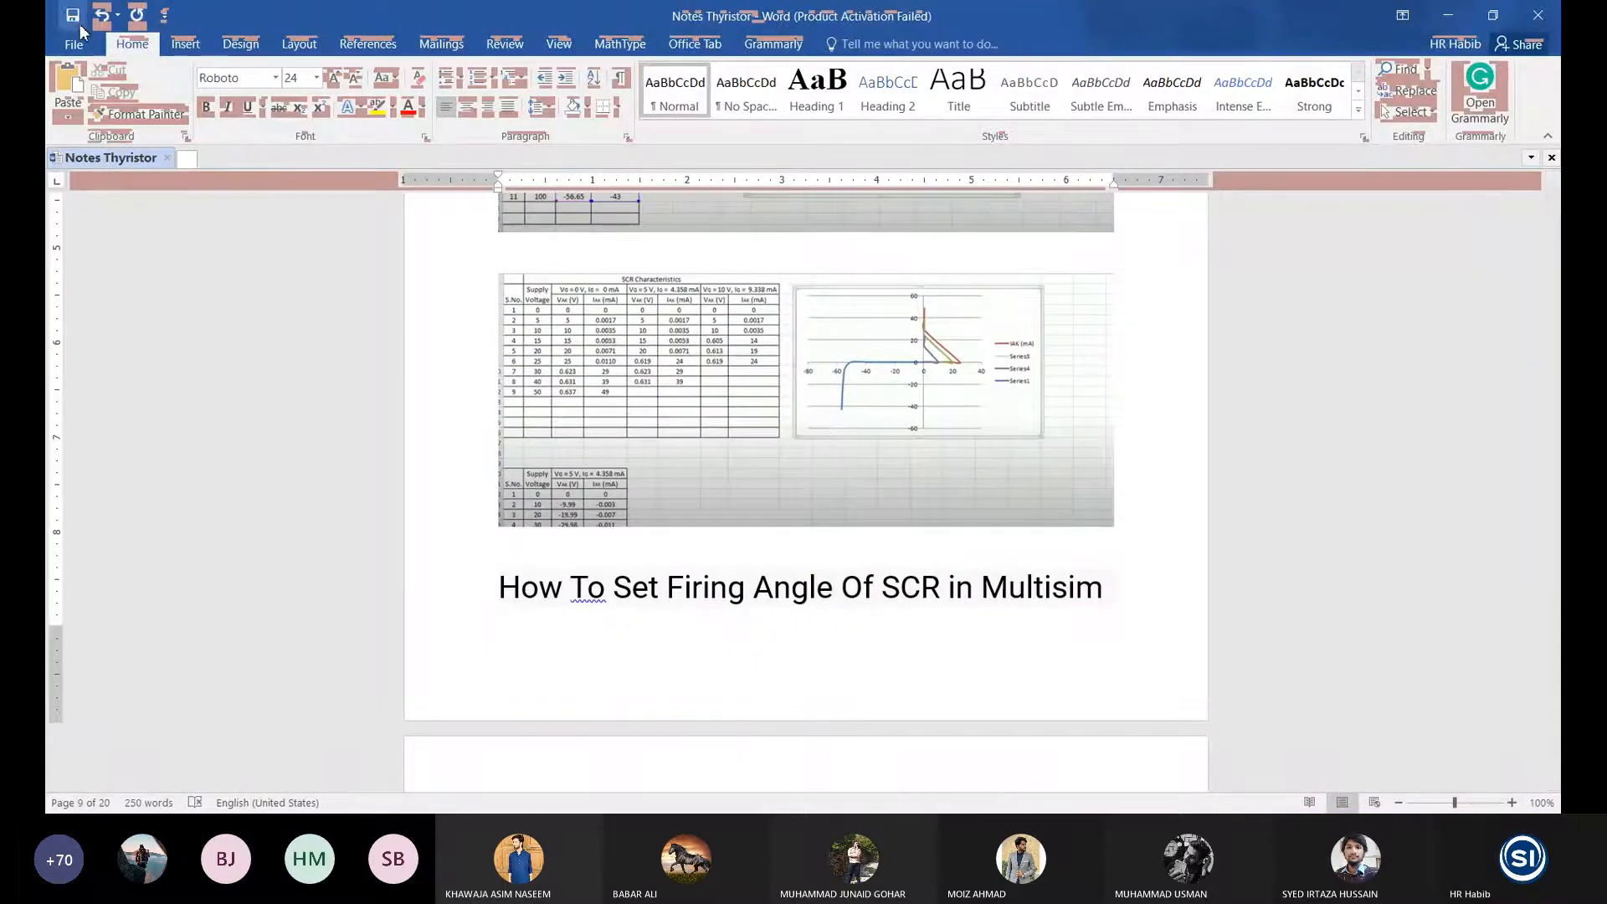
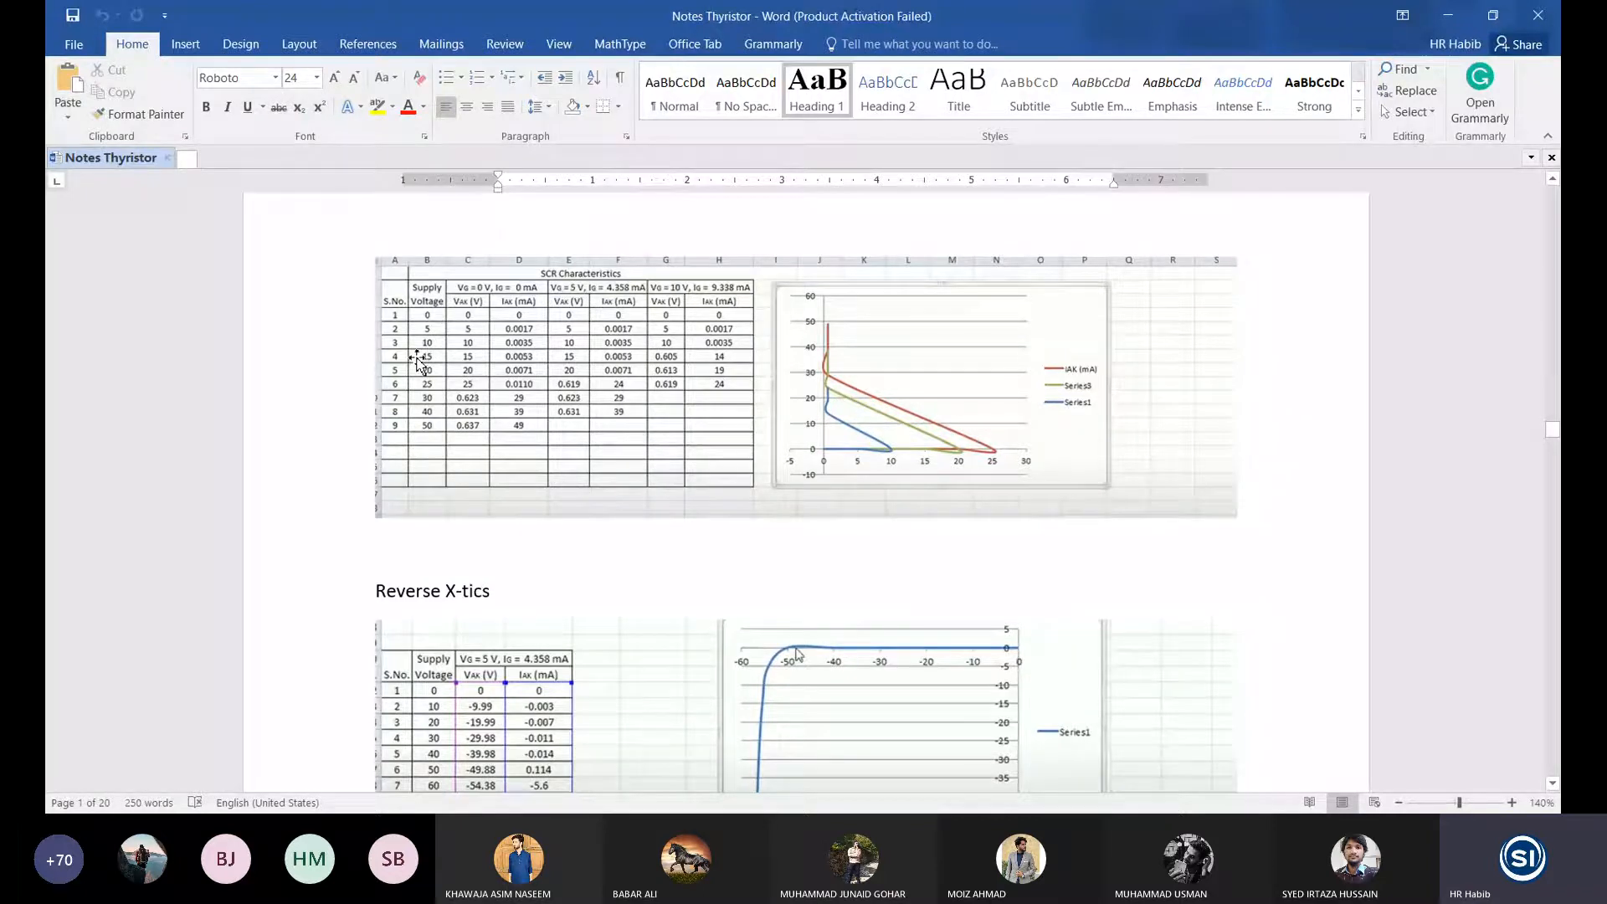
pyautogui.click(610, 354)
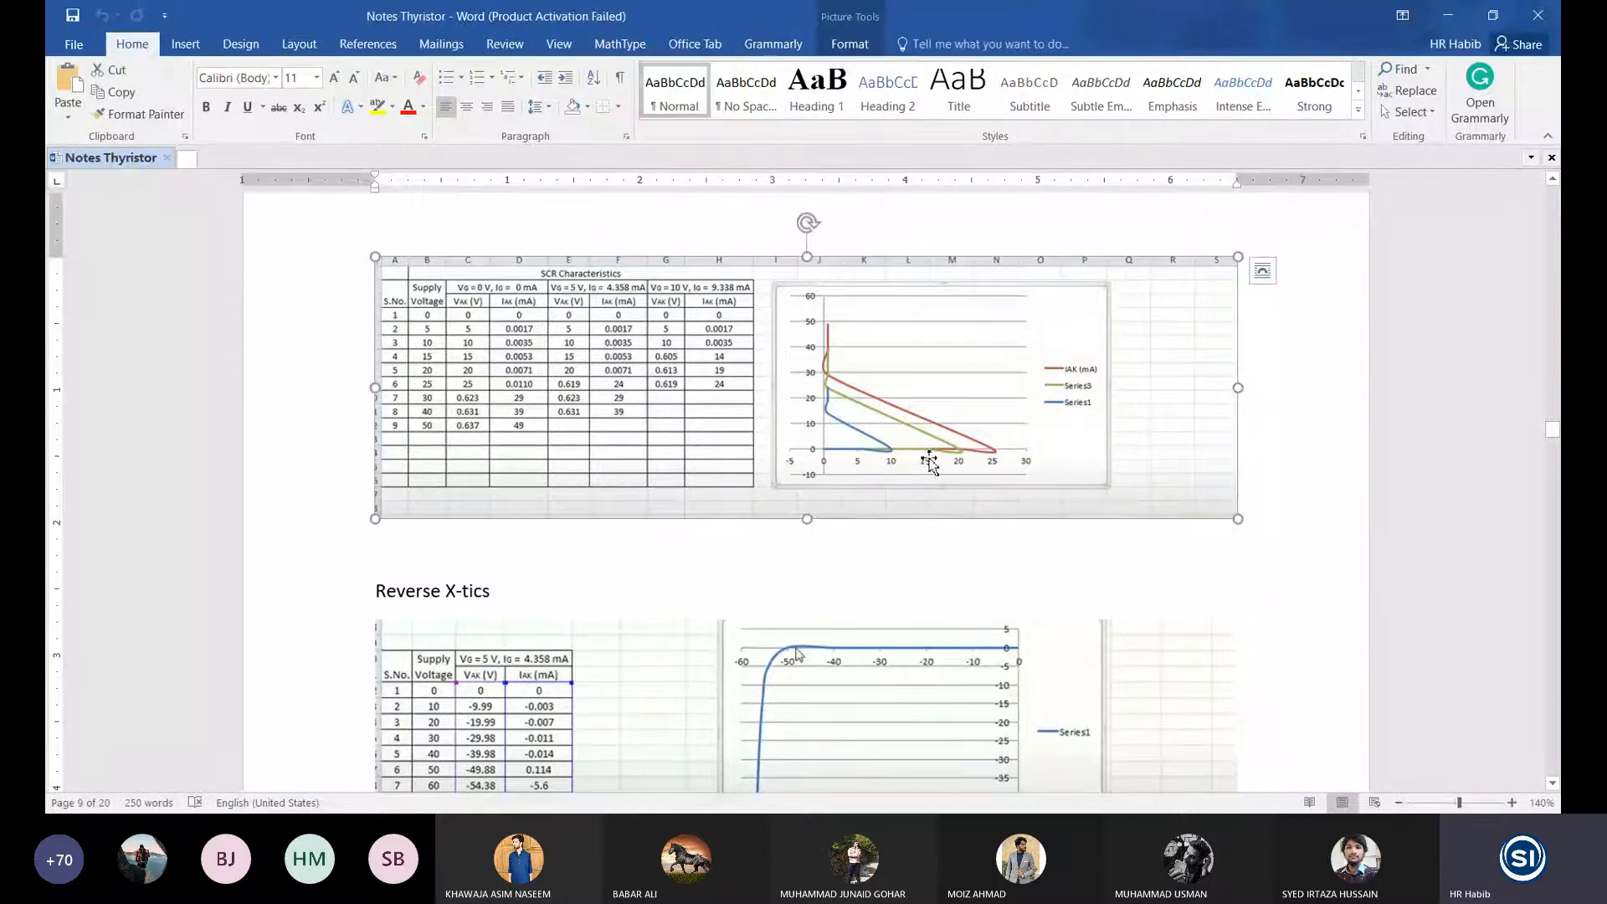
# Step: Switch to the Design2 Xtics curves2 reverse bias circuit in Multisim, set source V1 to 5 V, and select source V2
pyautogui.scroll(-1, 795, 572)
pyautogui.scroll(-1, 795, 572)
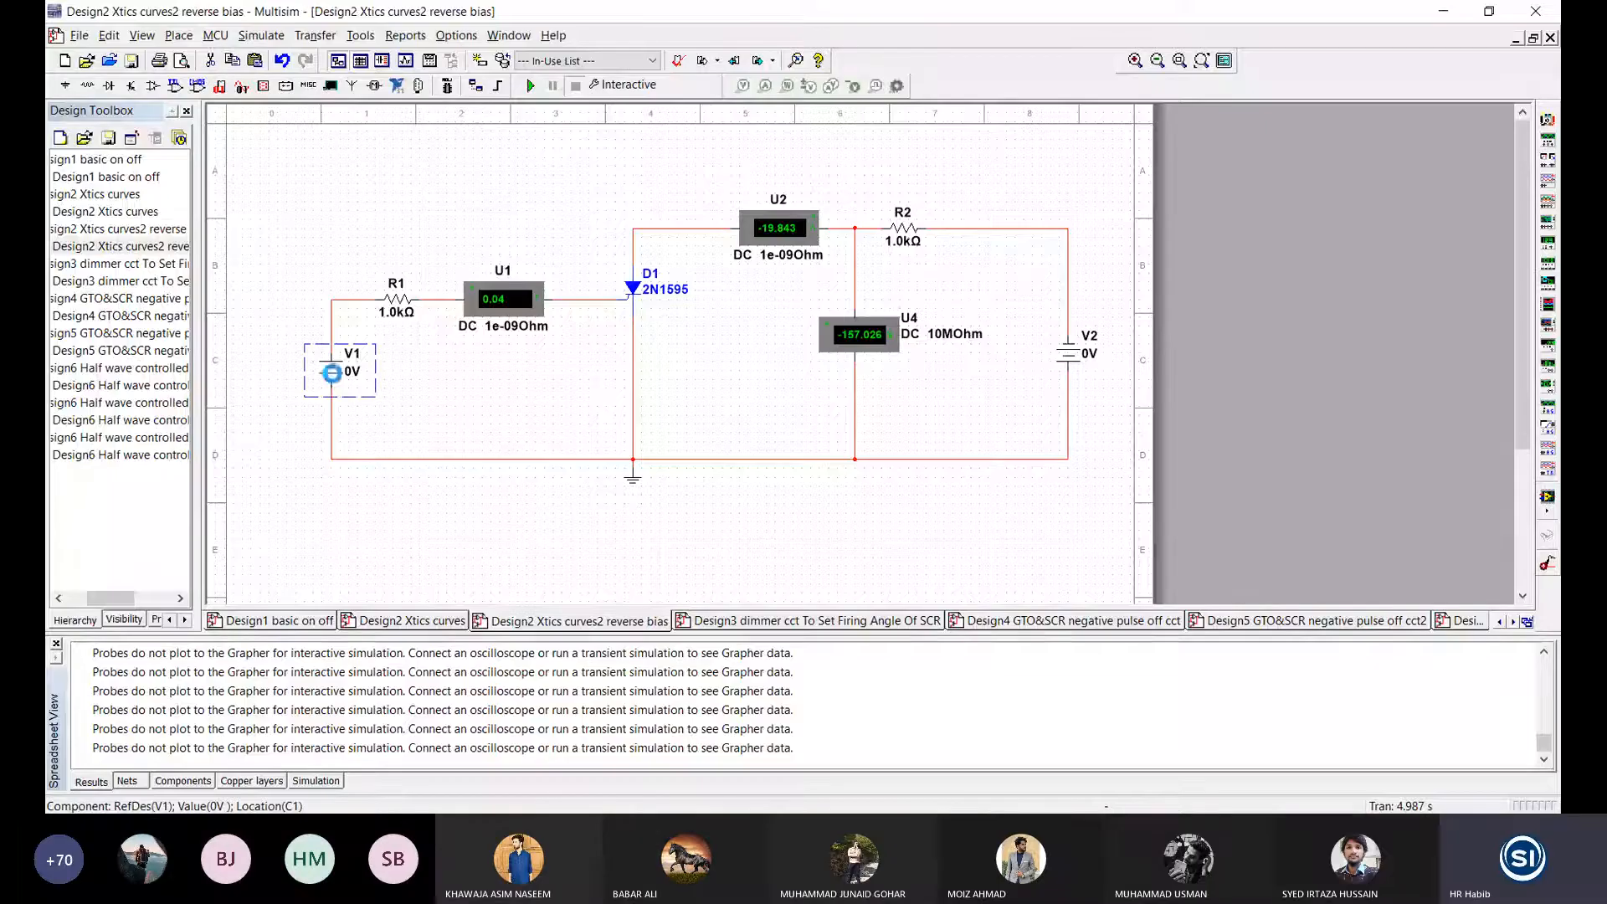
pyautogui.write('5')
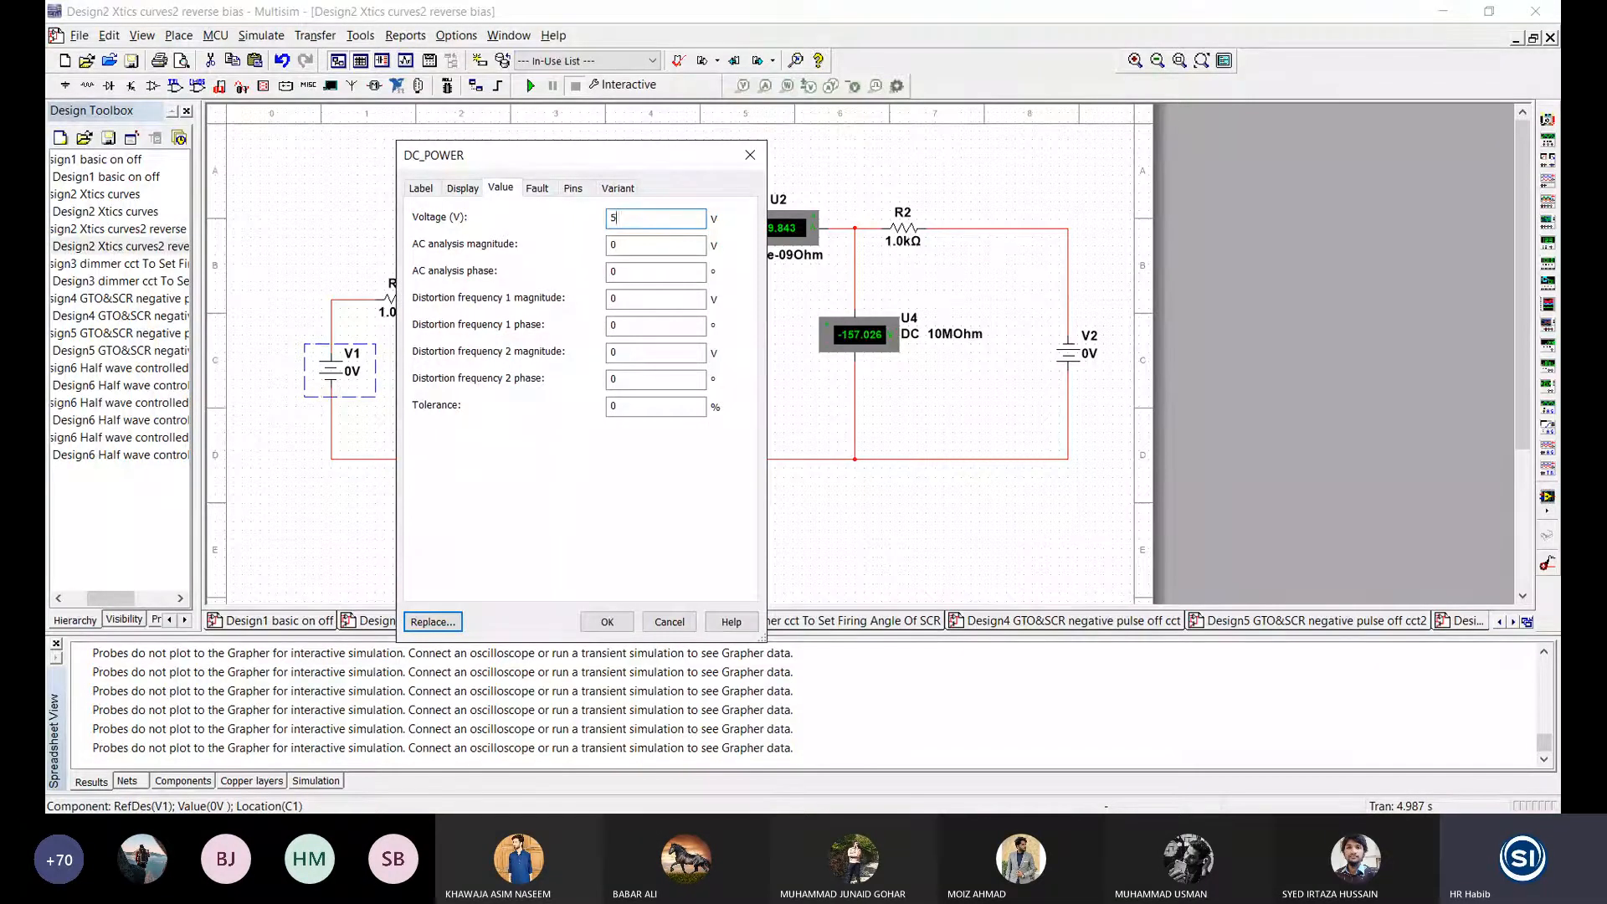
pyautogui.click(614, 629)
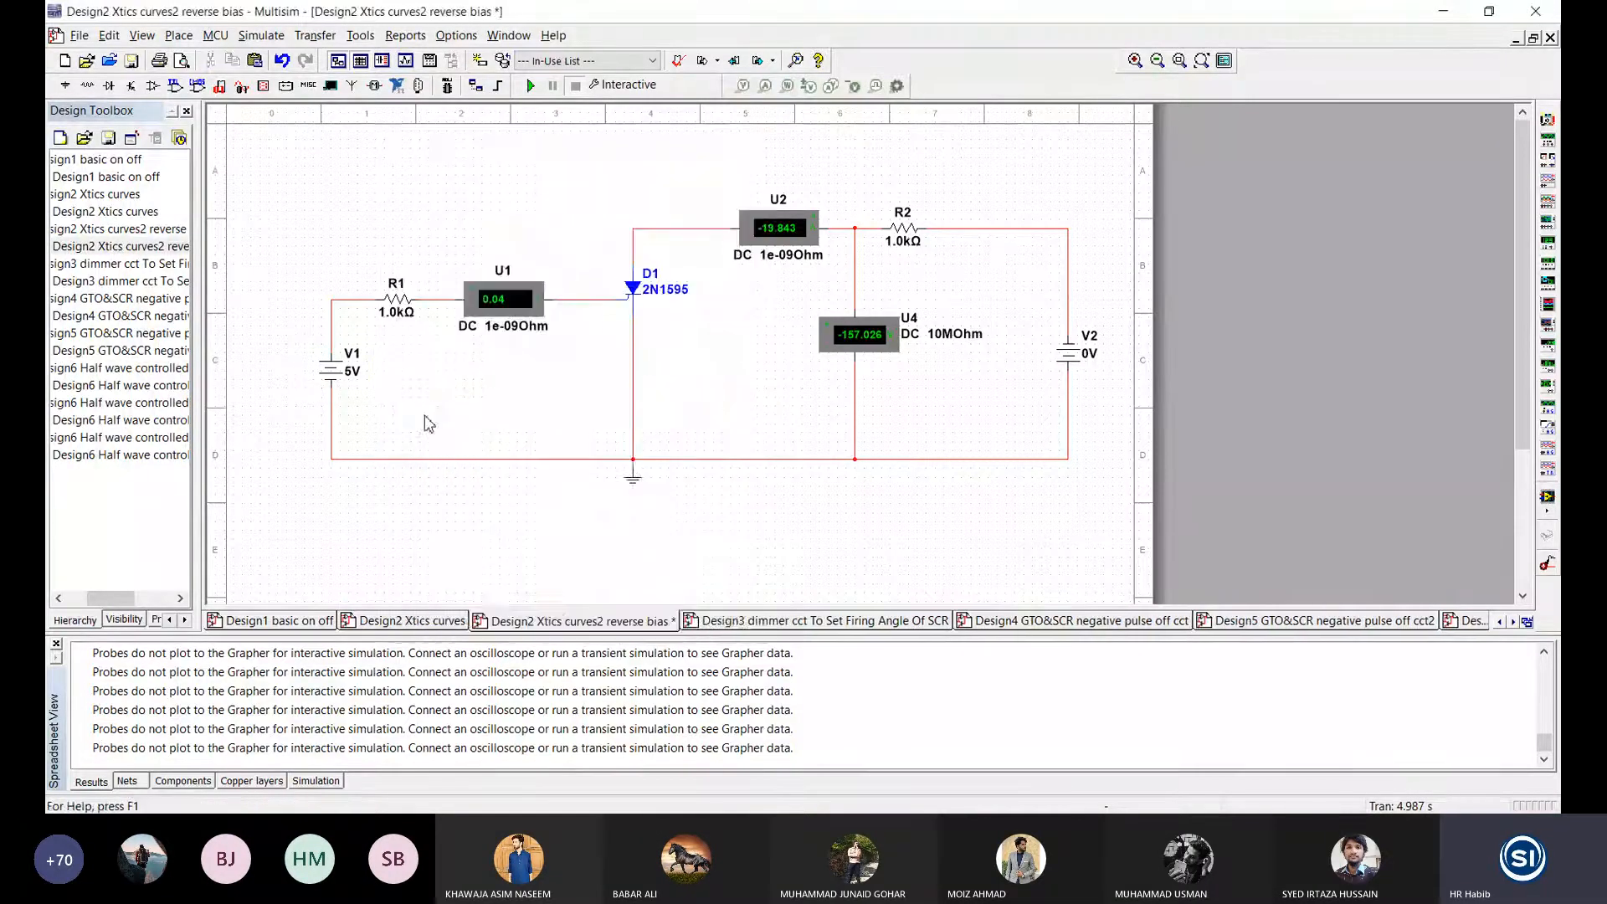
pyautogui.click(1071, 363)
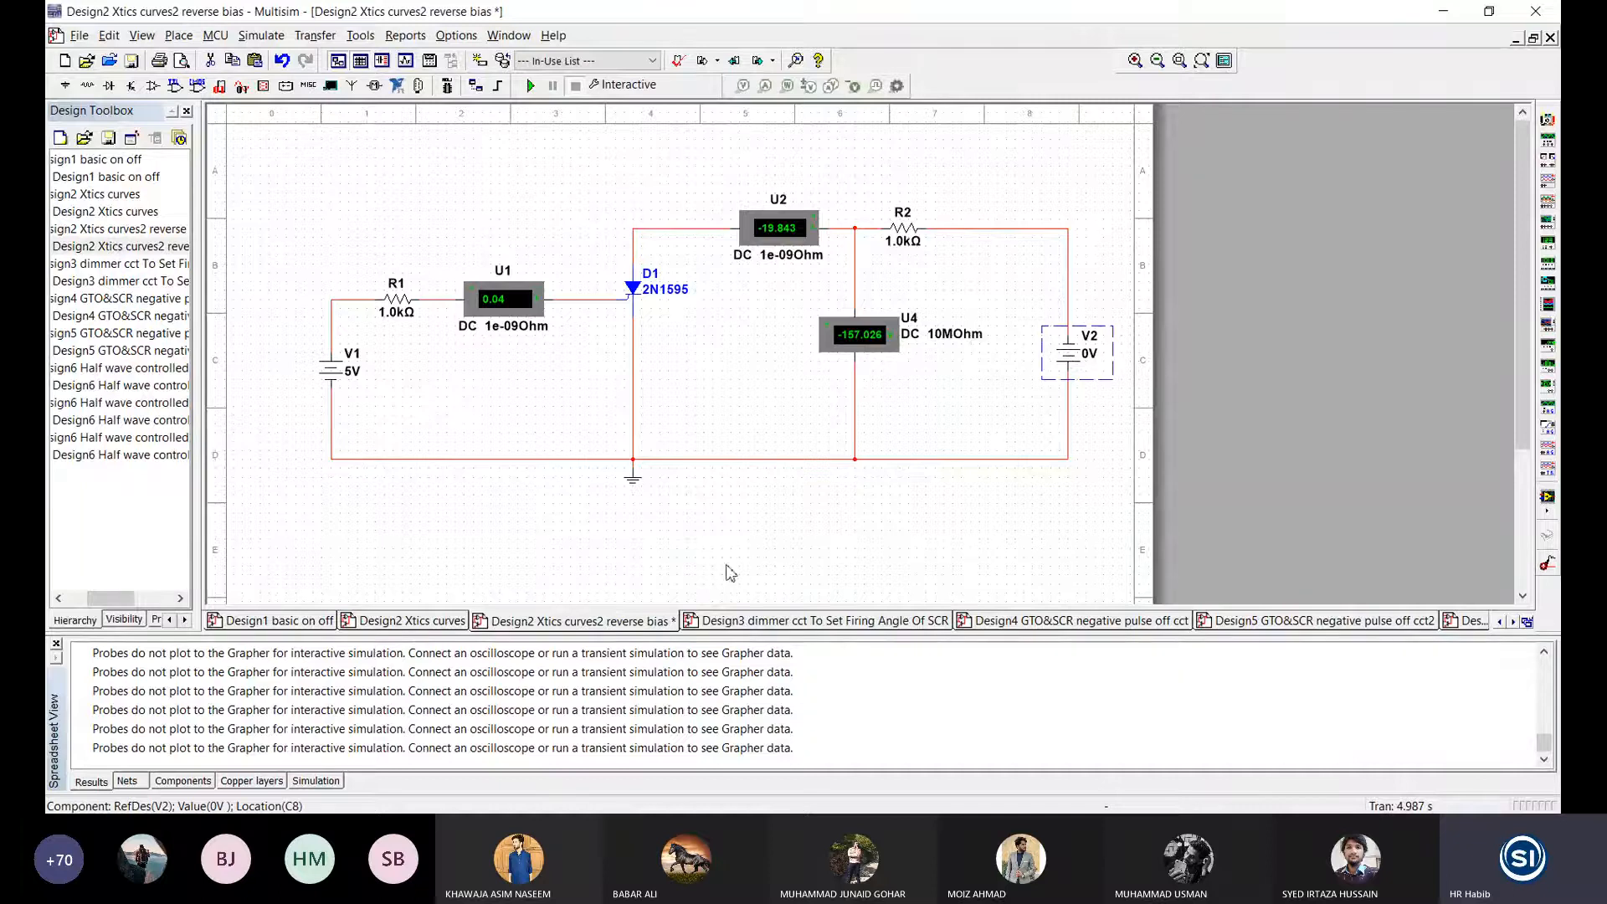
# Step: Set source V1 to 5 V in the Design2 Xtics curves circuit and select source V2
pyautogui.click(418, 622)
pyautogui.click(1038, 366)
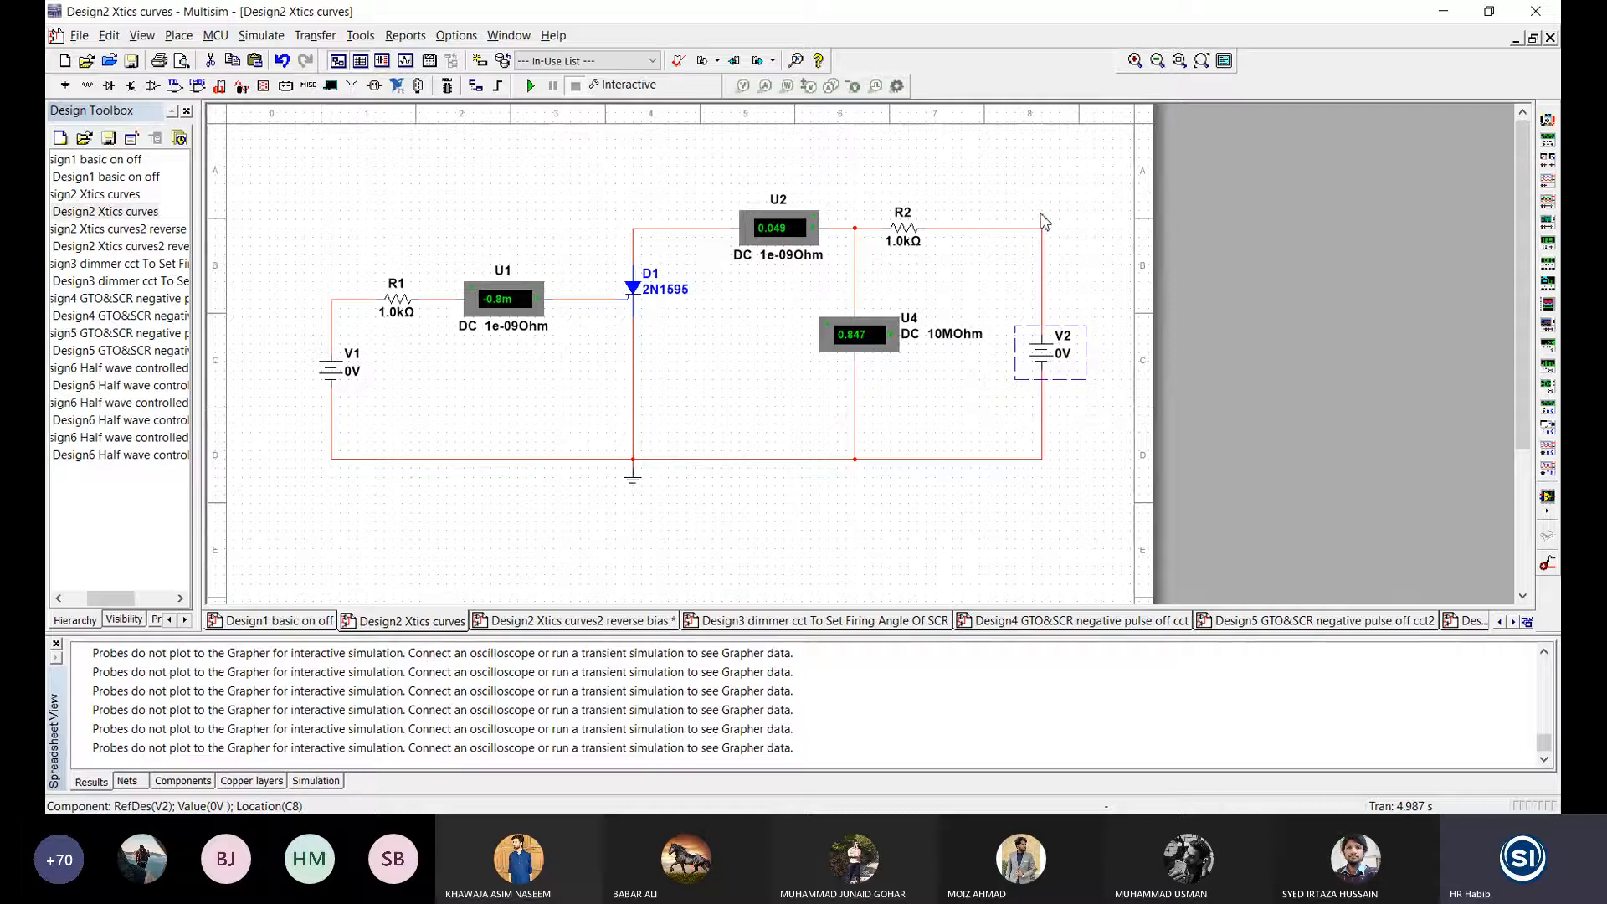
pyautogui.click(338, 376)
pyautogui.write('5')
pyautogui.press('Return')
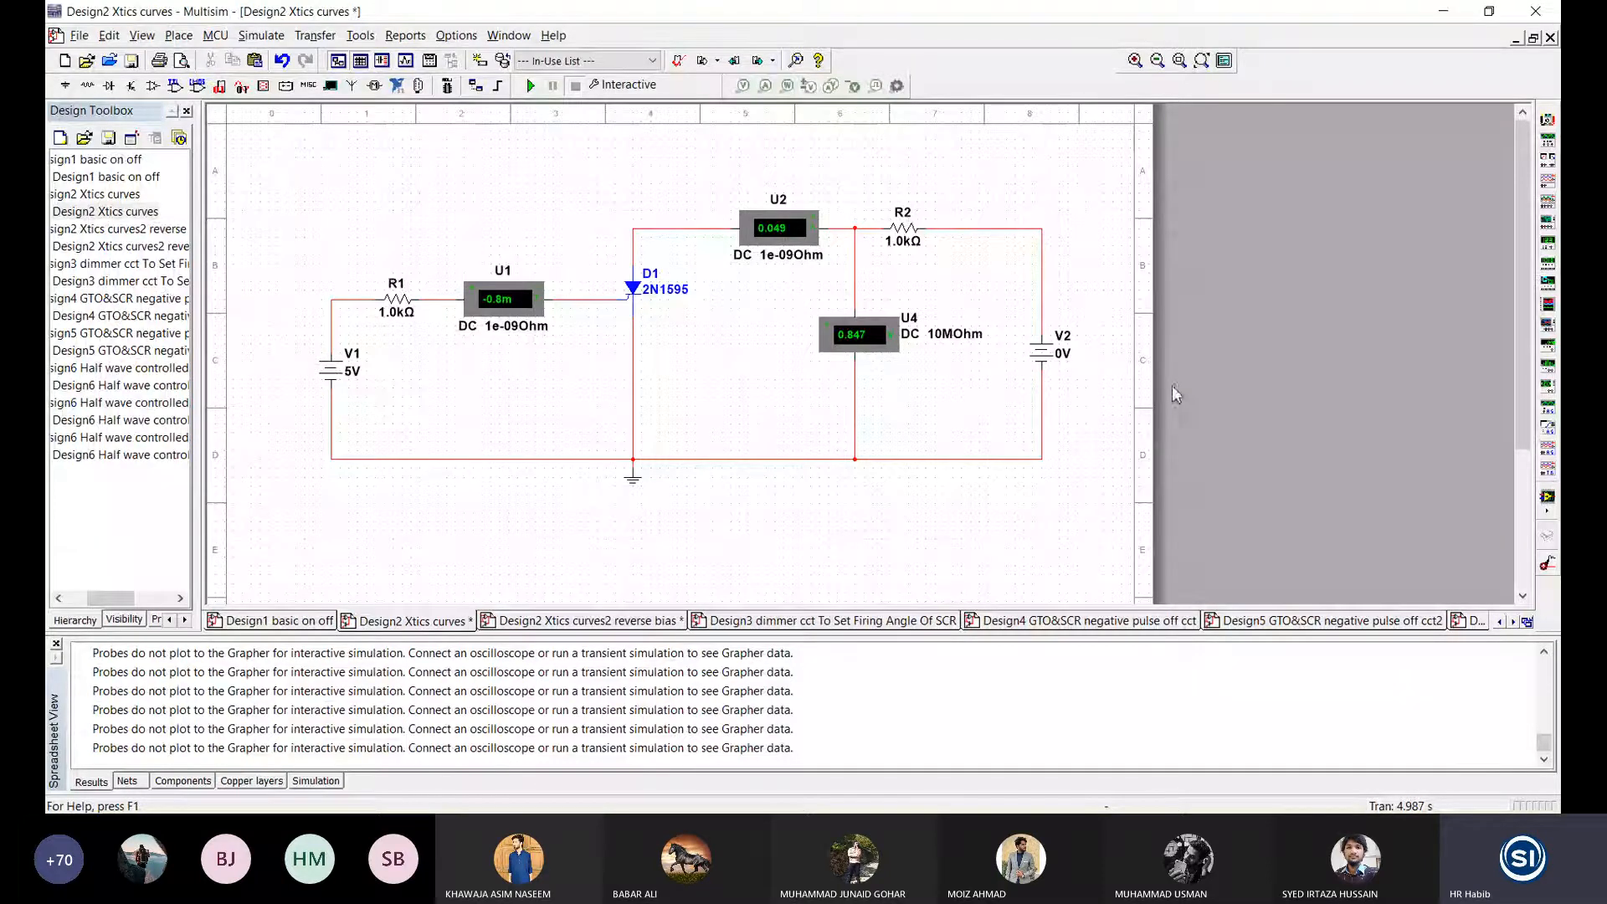
pyautogui.click(1052, 359)
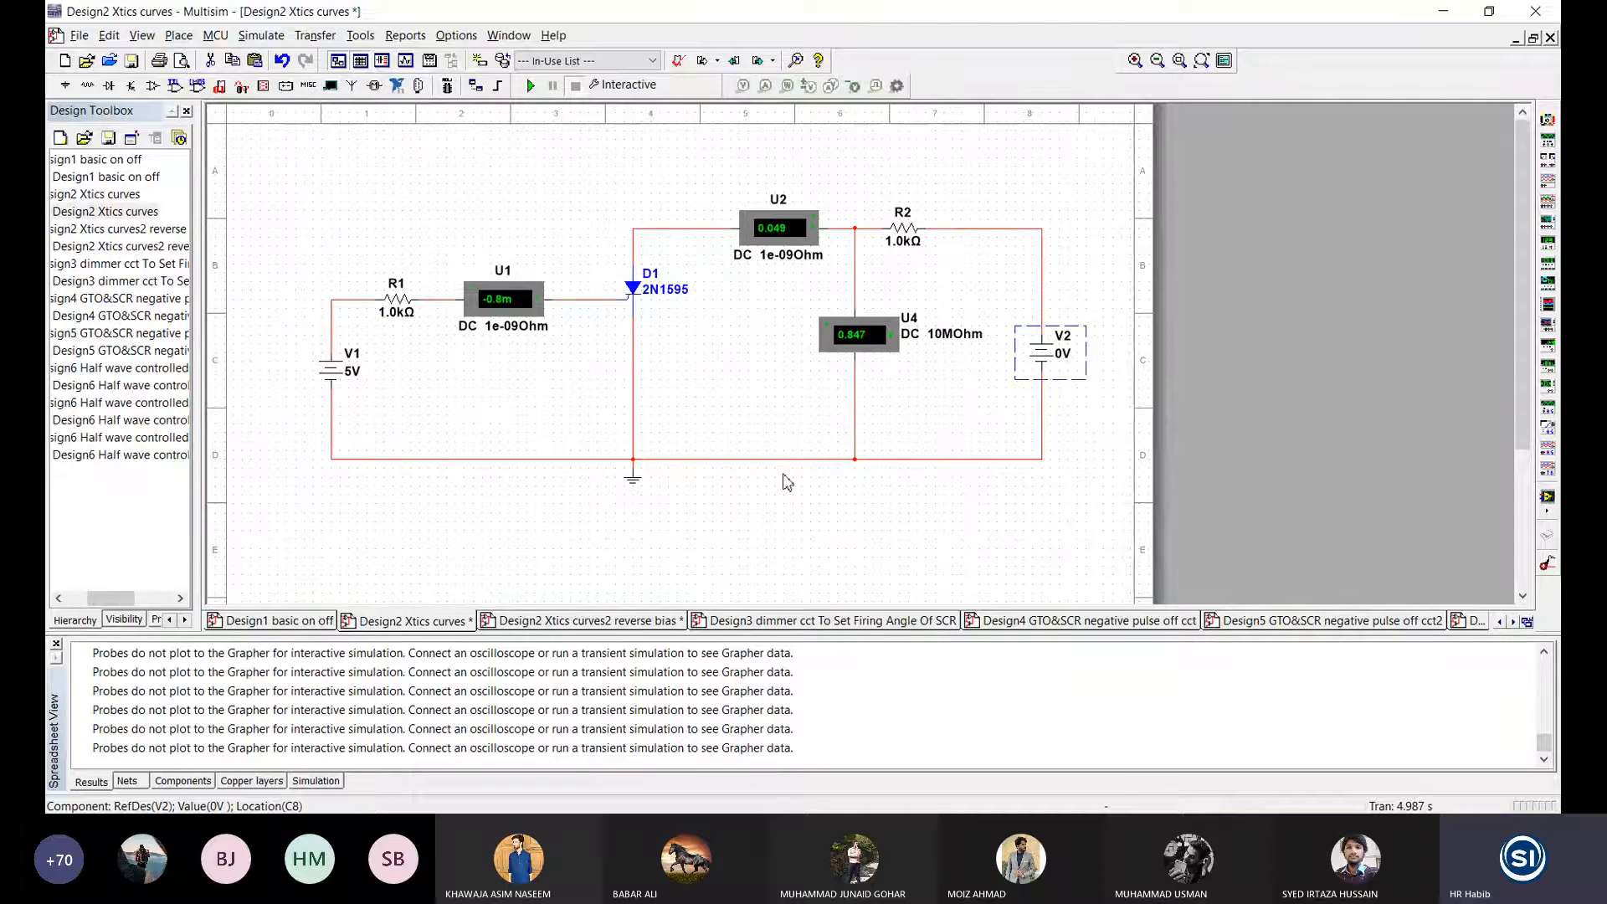
# Step: Return to the Design2 Xtics curves2 reverse bias circuit, select source V2, and save the design
pyautogui.hotkey('ctrl', 'Tab')
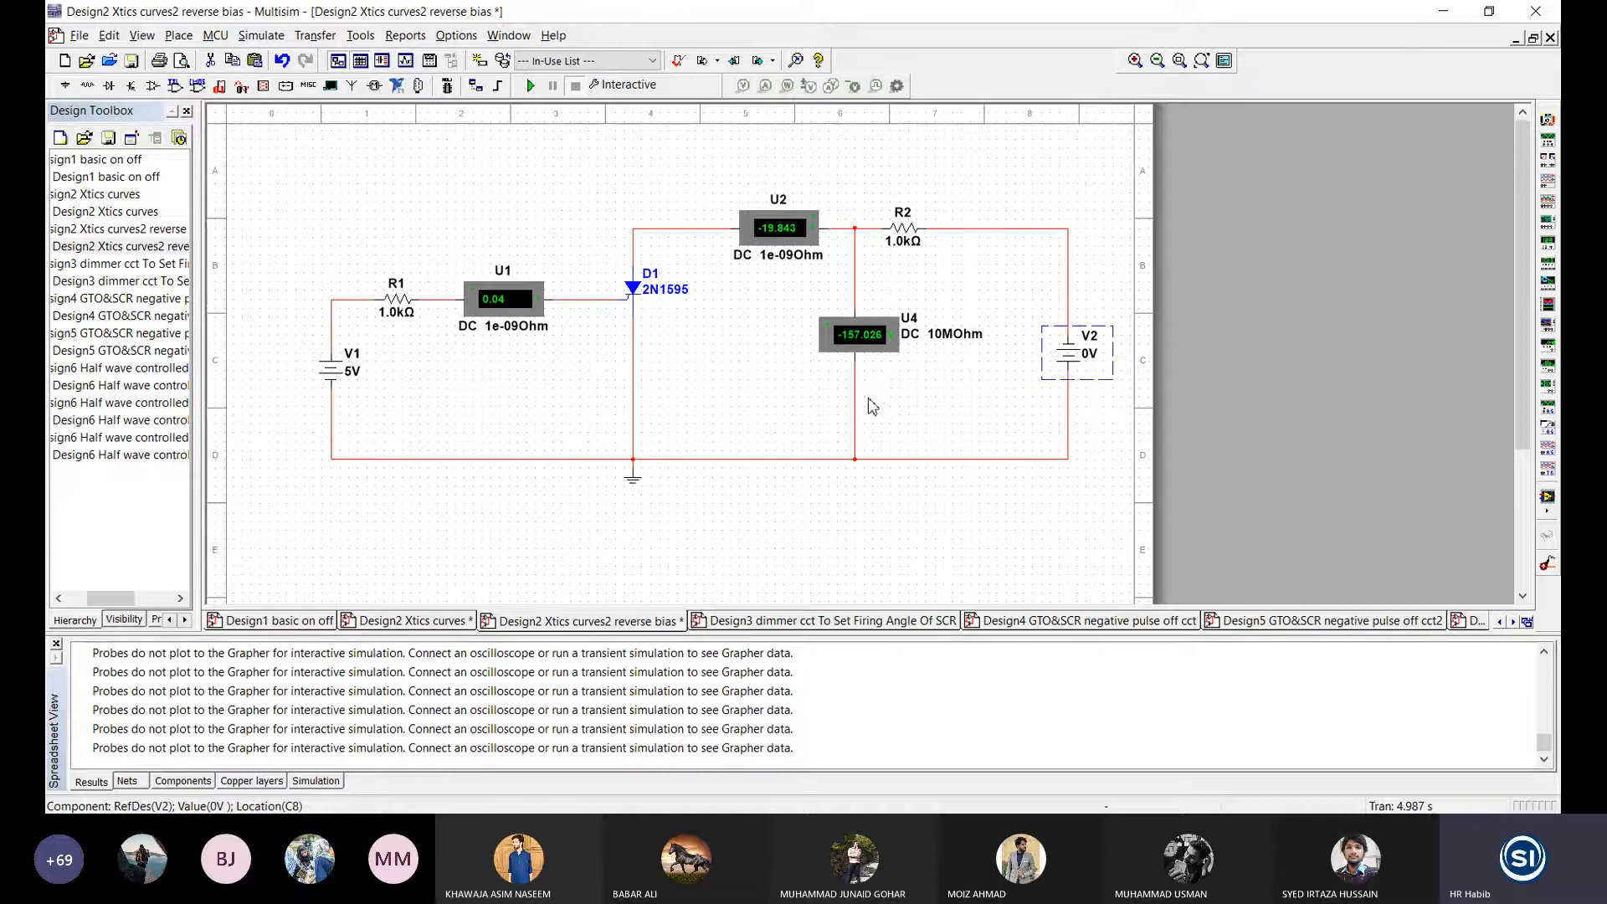
pyautogui.click(500, 200)
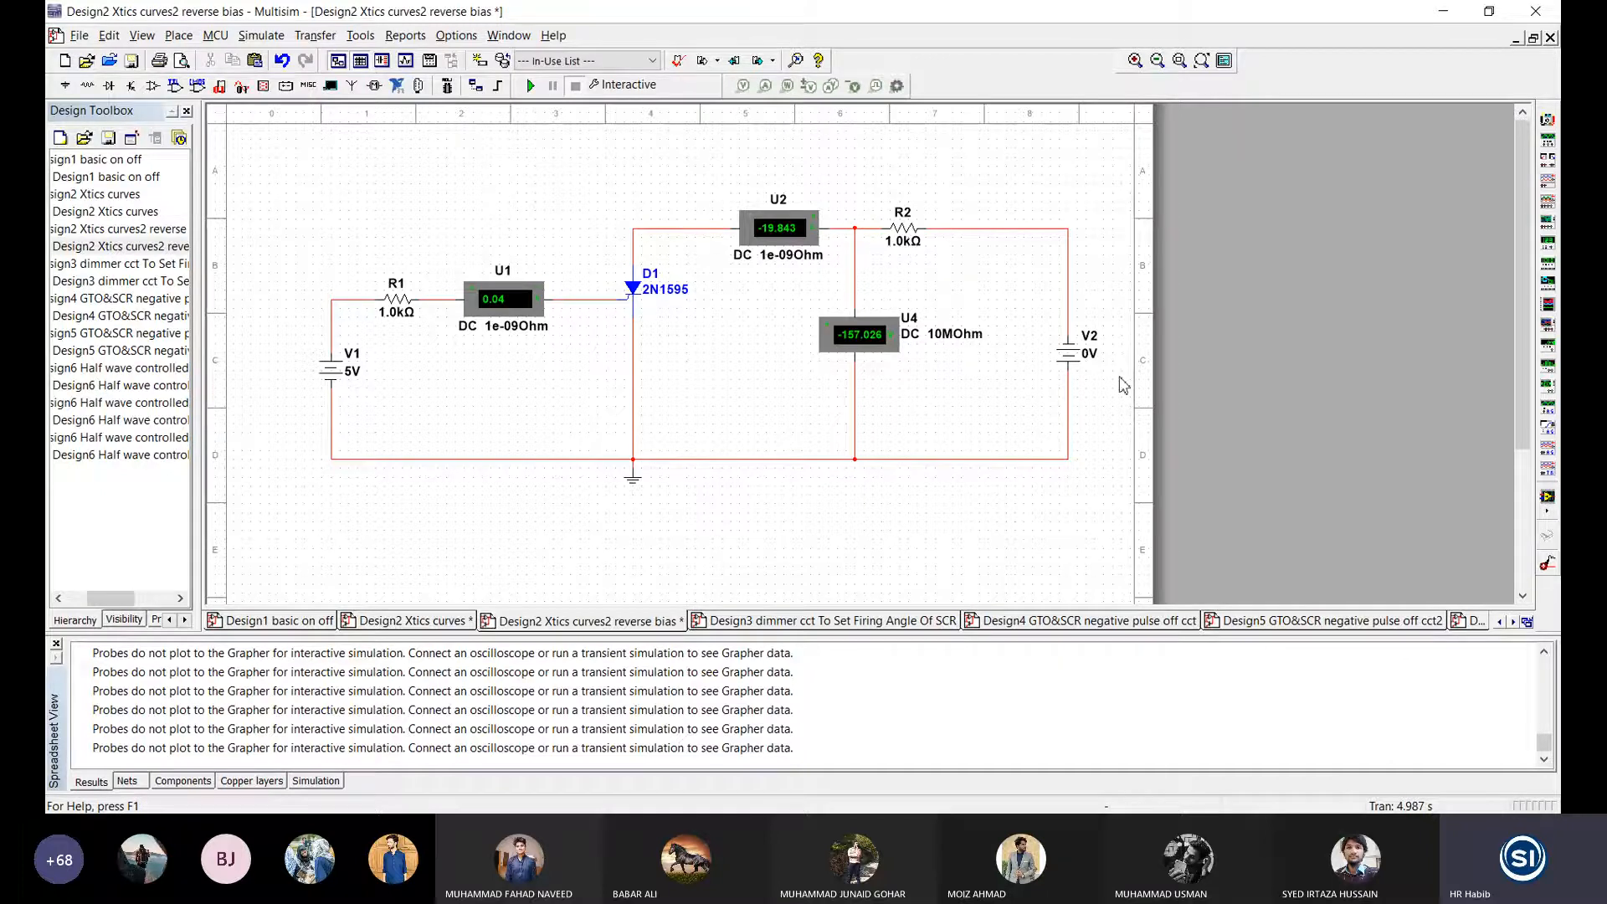
pyautogui.click(1077, 368)
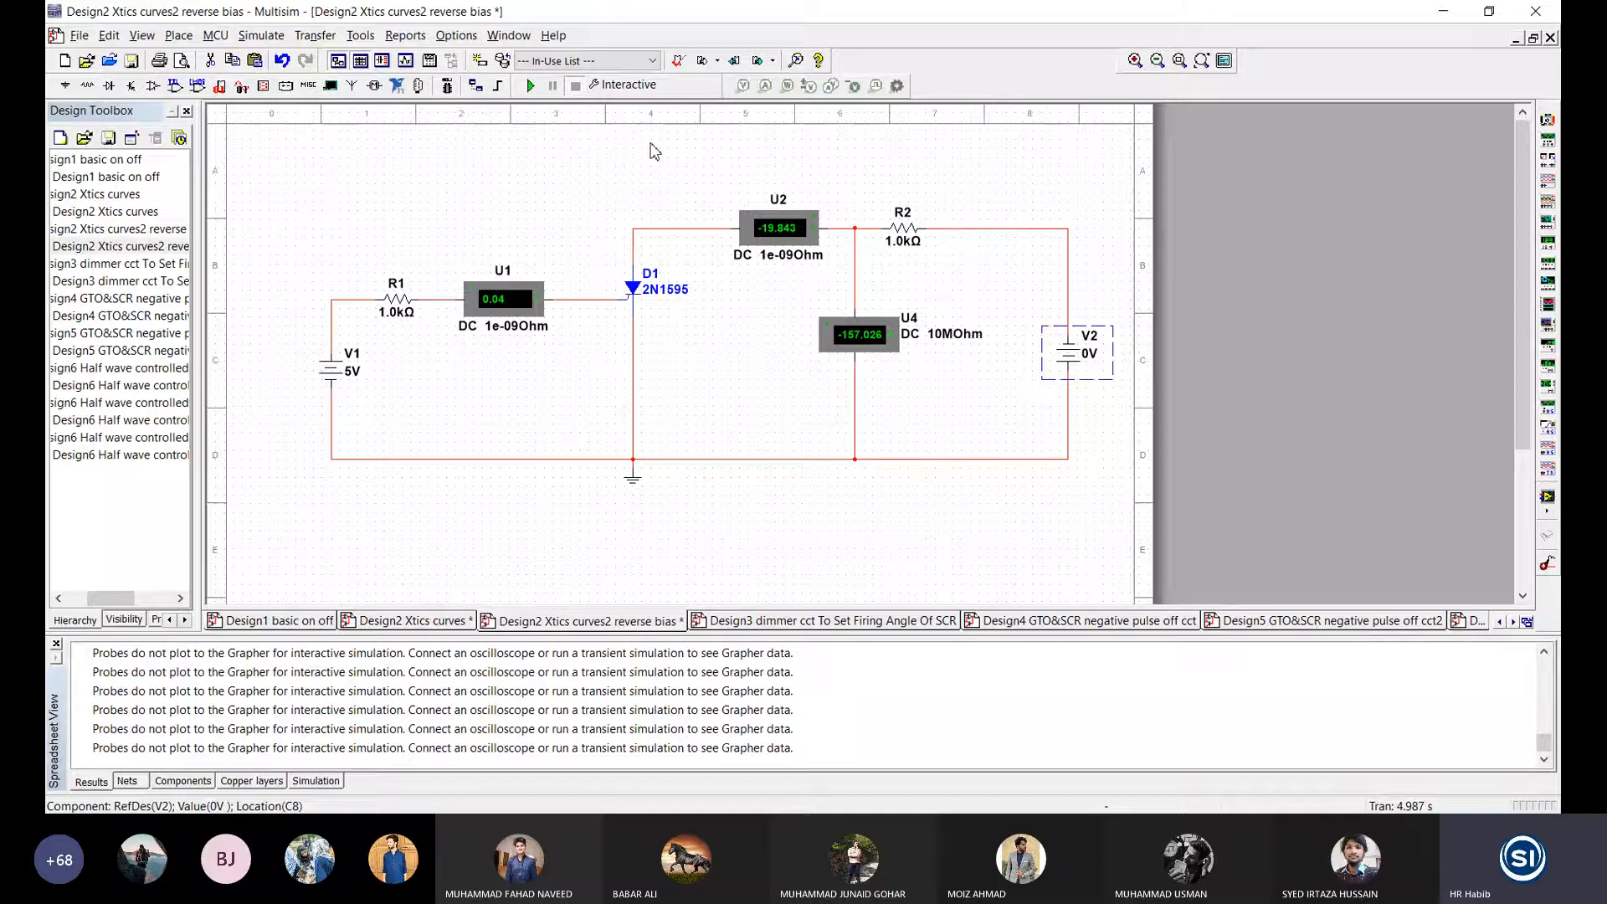
pyautogui.hotkey('ctrl', 's')
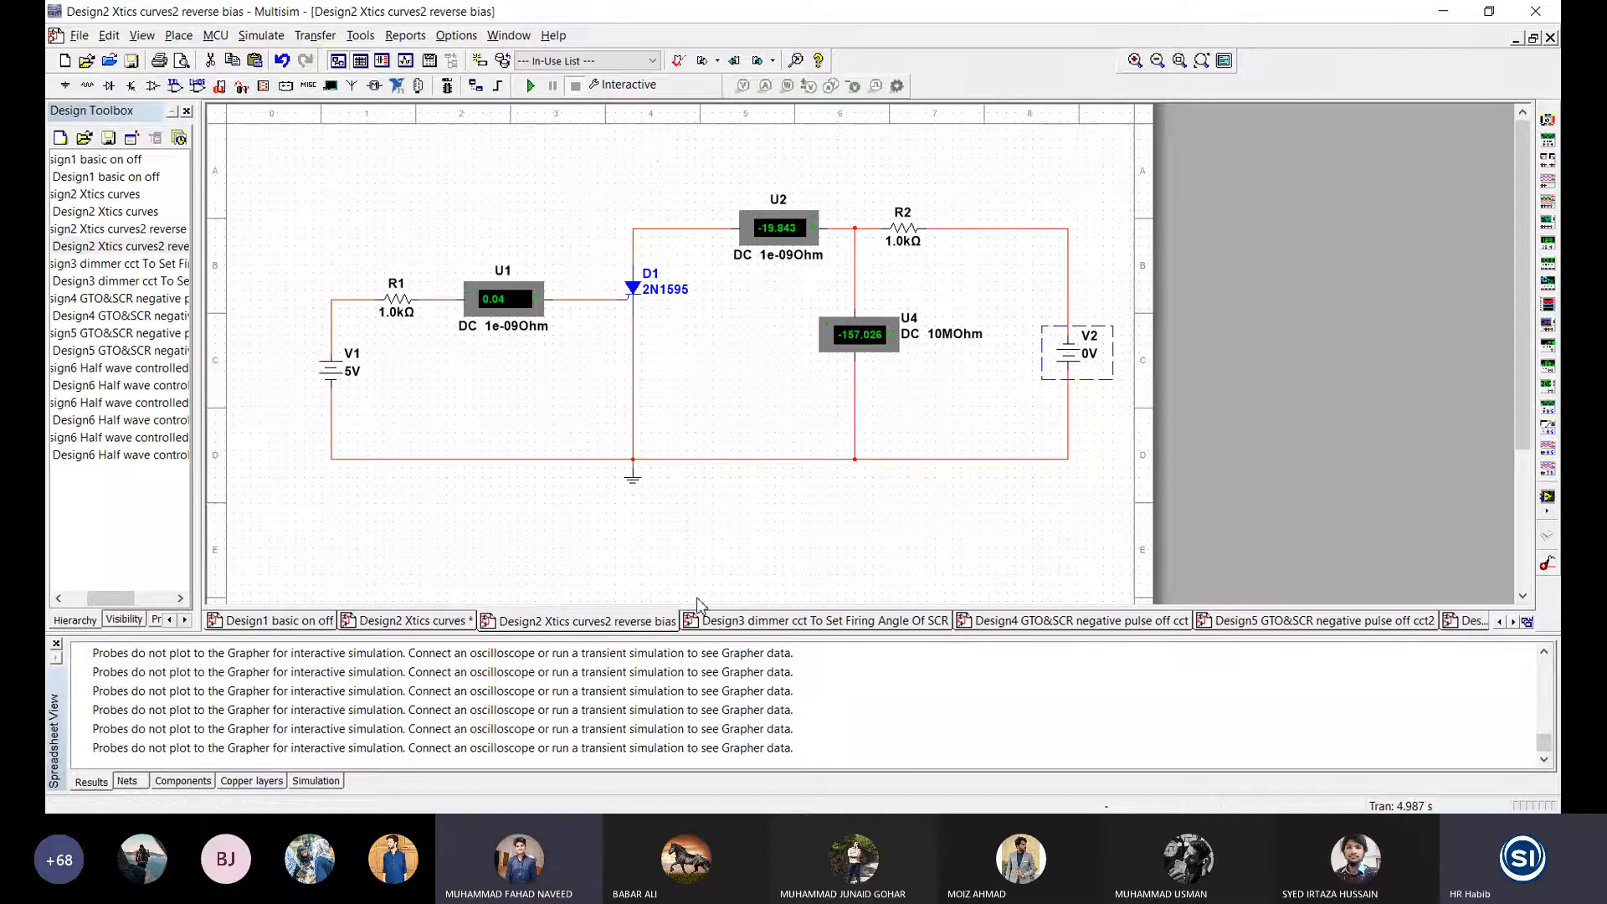
pyautogui.click(753, 373)
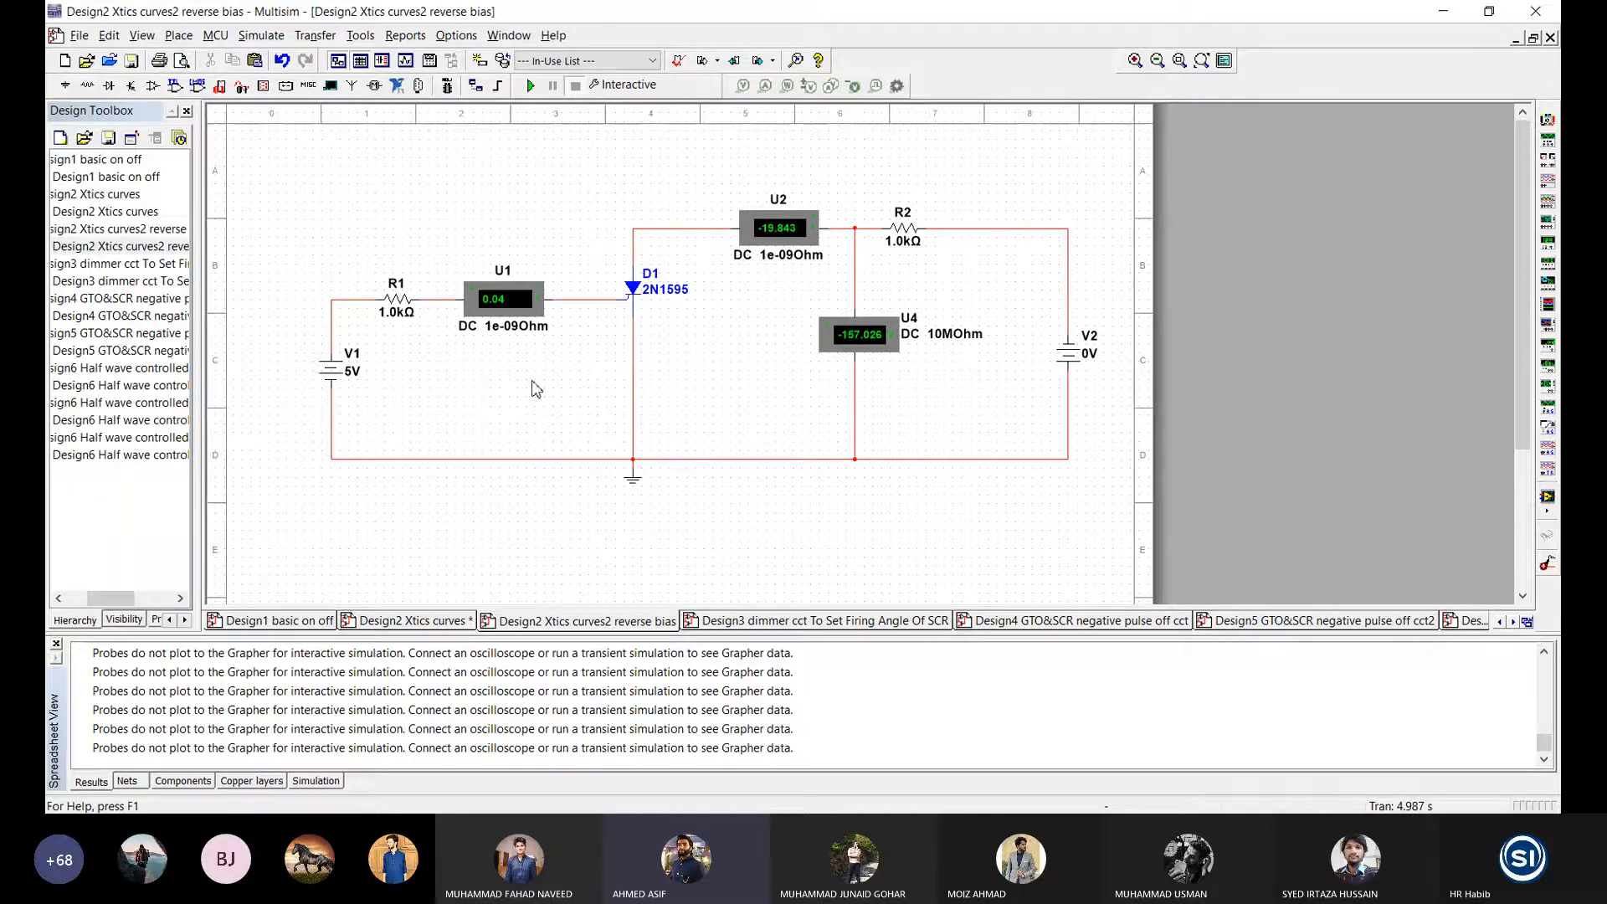
# Step: Save the Design2 Xtics curves circuit and go back to the reverse bias design
pyautogui.click(419, 620)
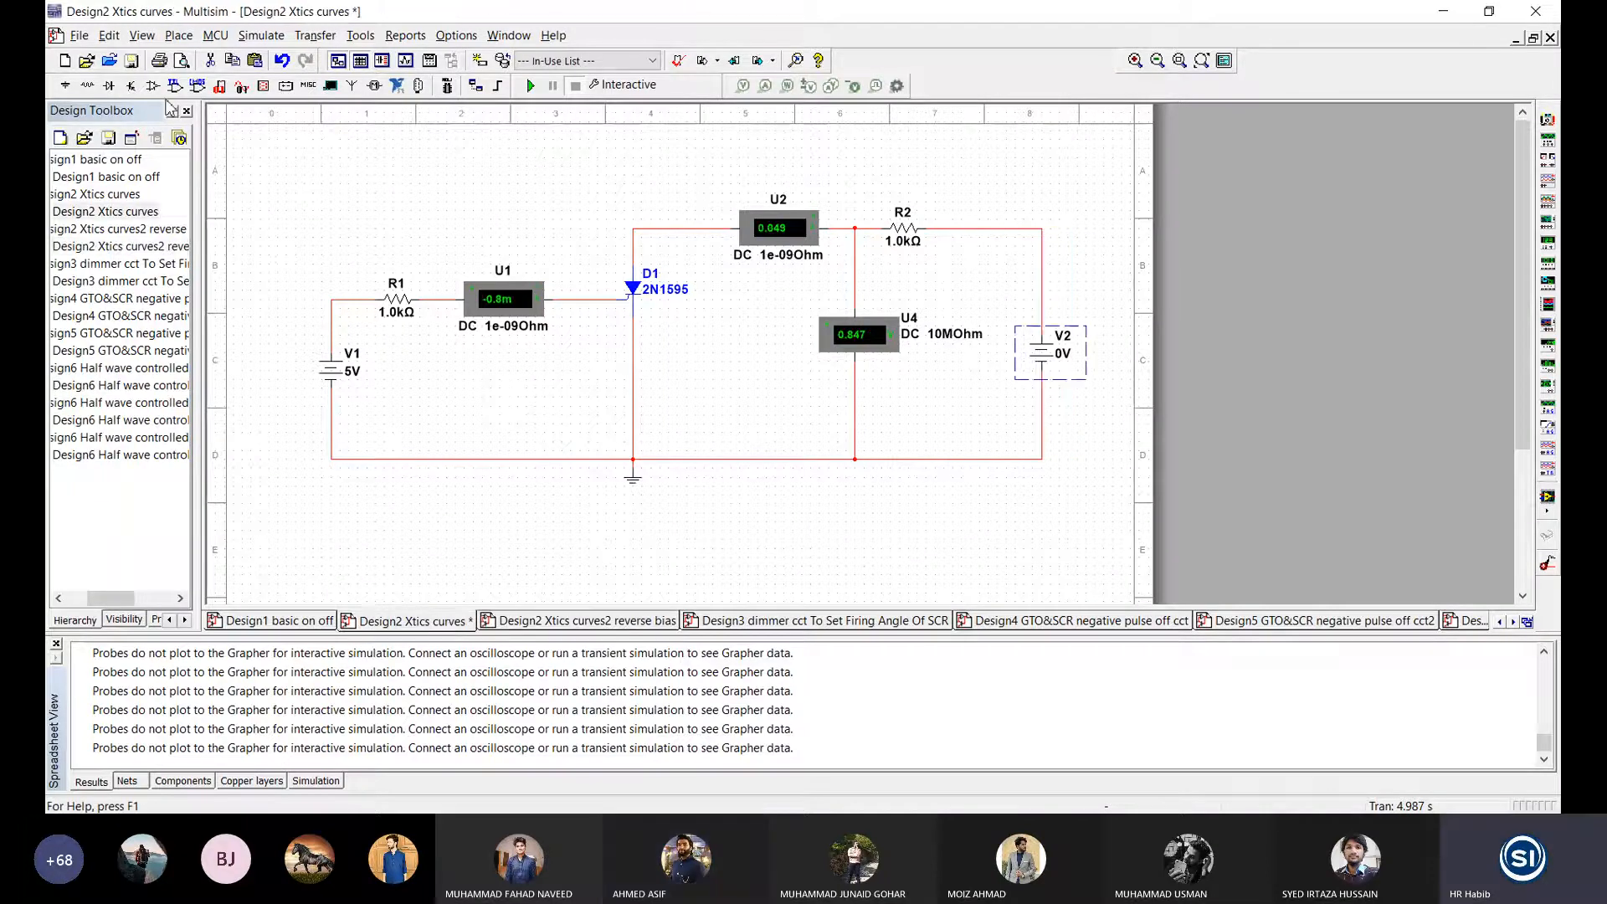
pyautogui.hotkey('ctrl', 's')
pyautogui.click(507, 438)
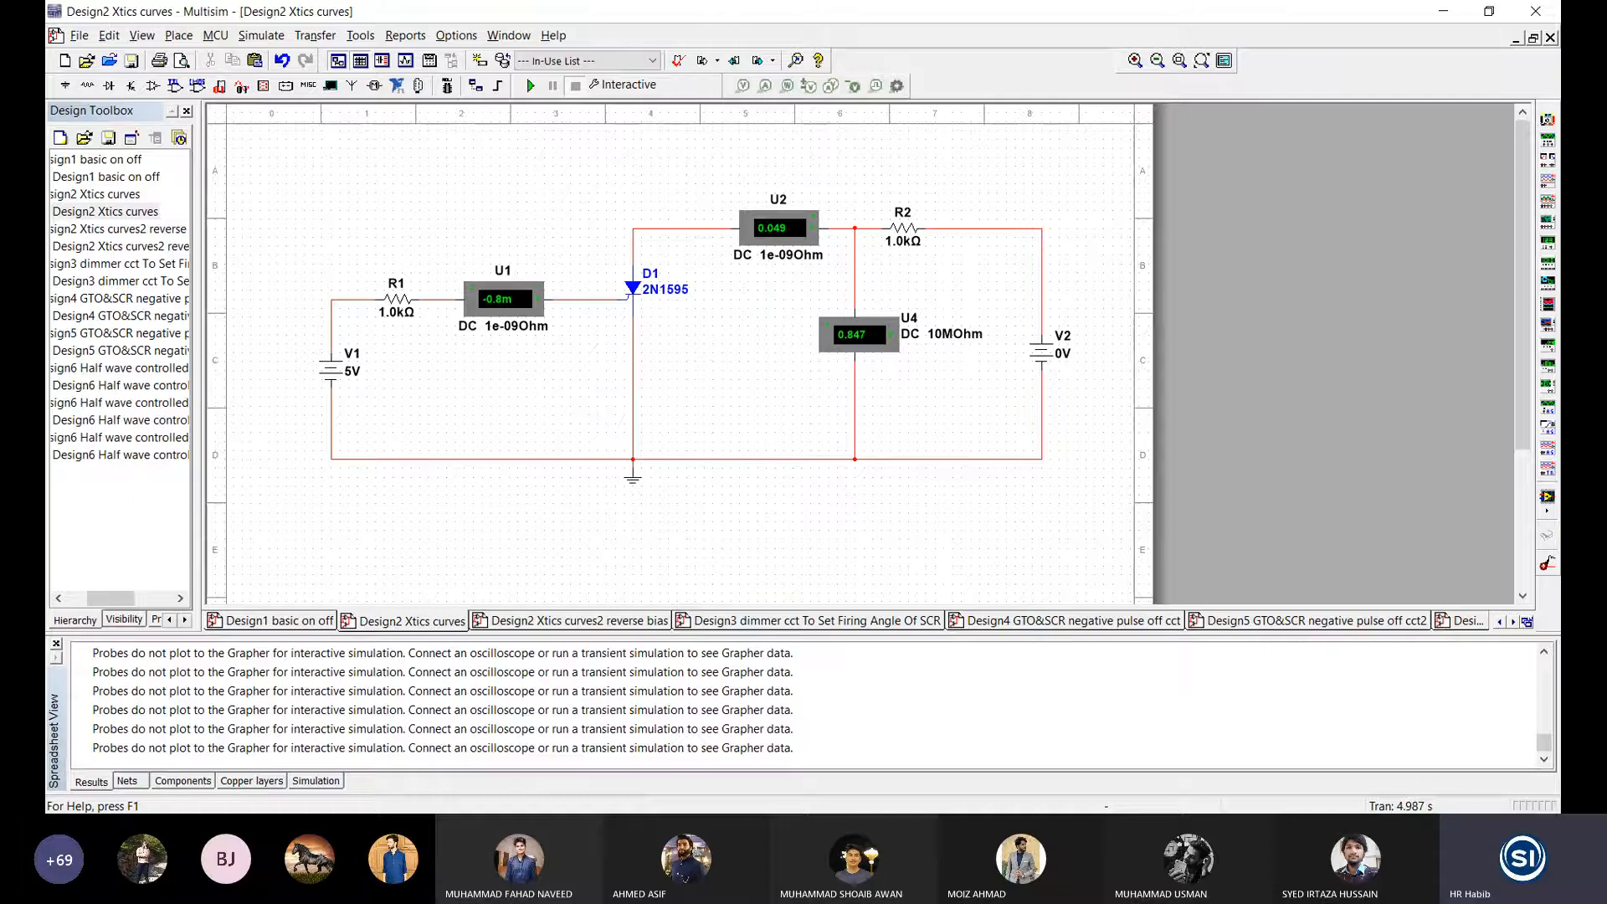
pyautogui.click(578, 620)
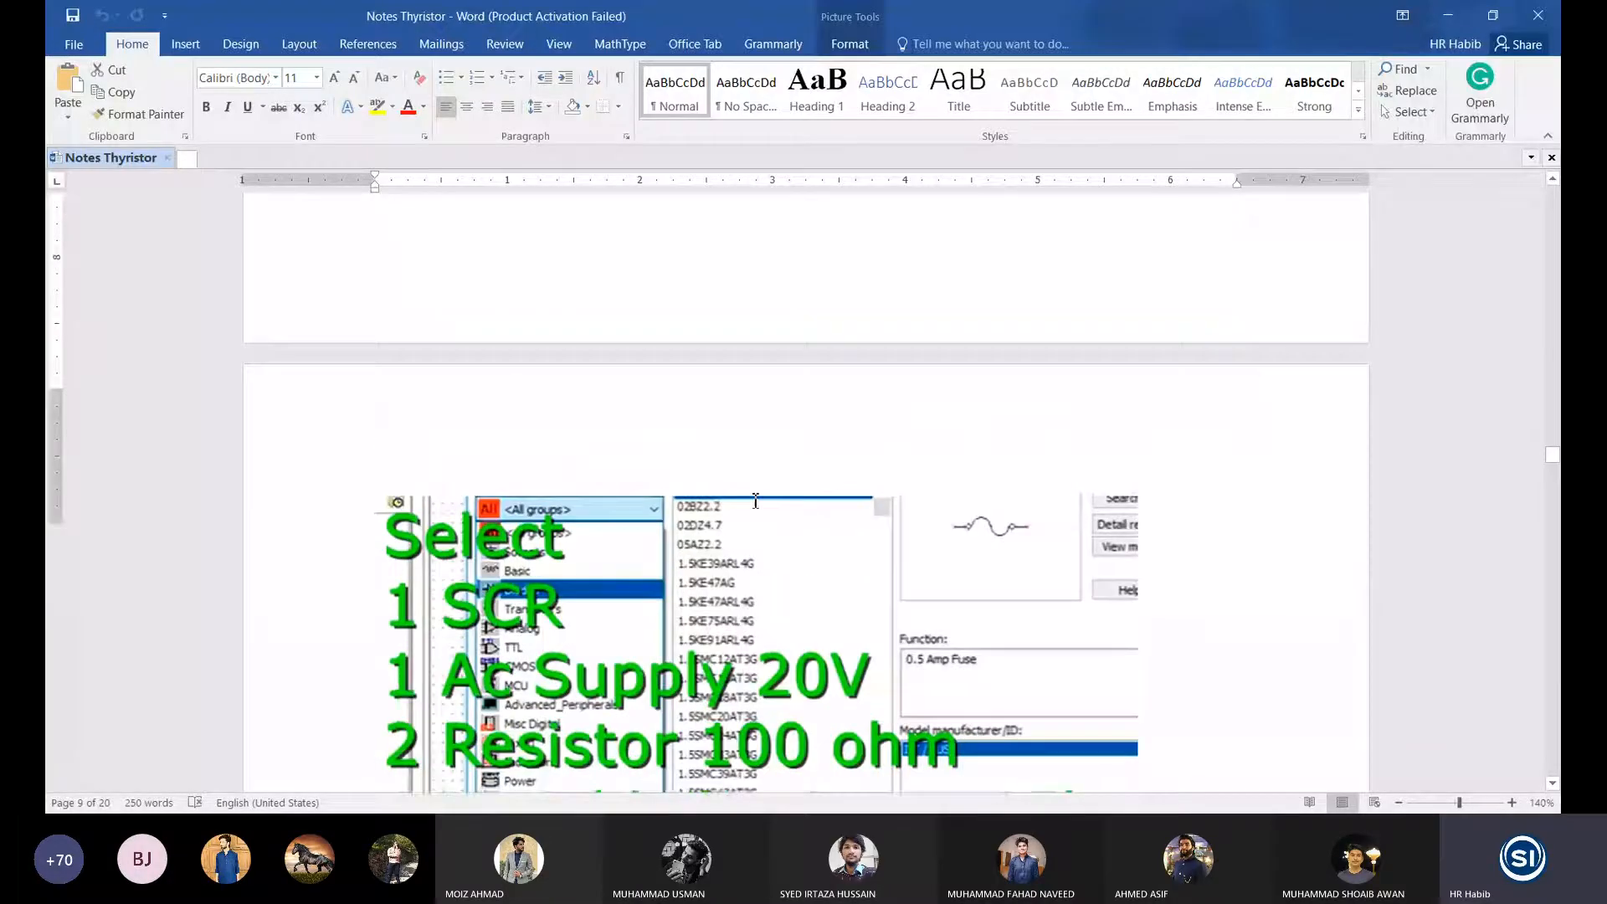
# Step: Switch to the Word notes and highlight "Firing Angle Of SCR" in the "How To Set Firing Angle Of SCR in Multisim" heading
pyautogui.scroll(3, 755, 501)
pyautogui.moveTo(626, 535); pyautogui.dragTo(1150, 534)
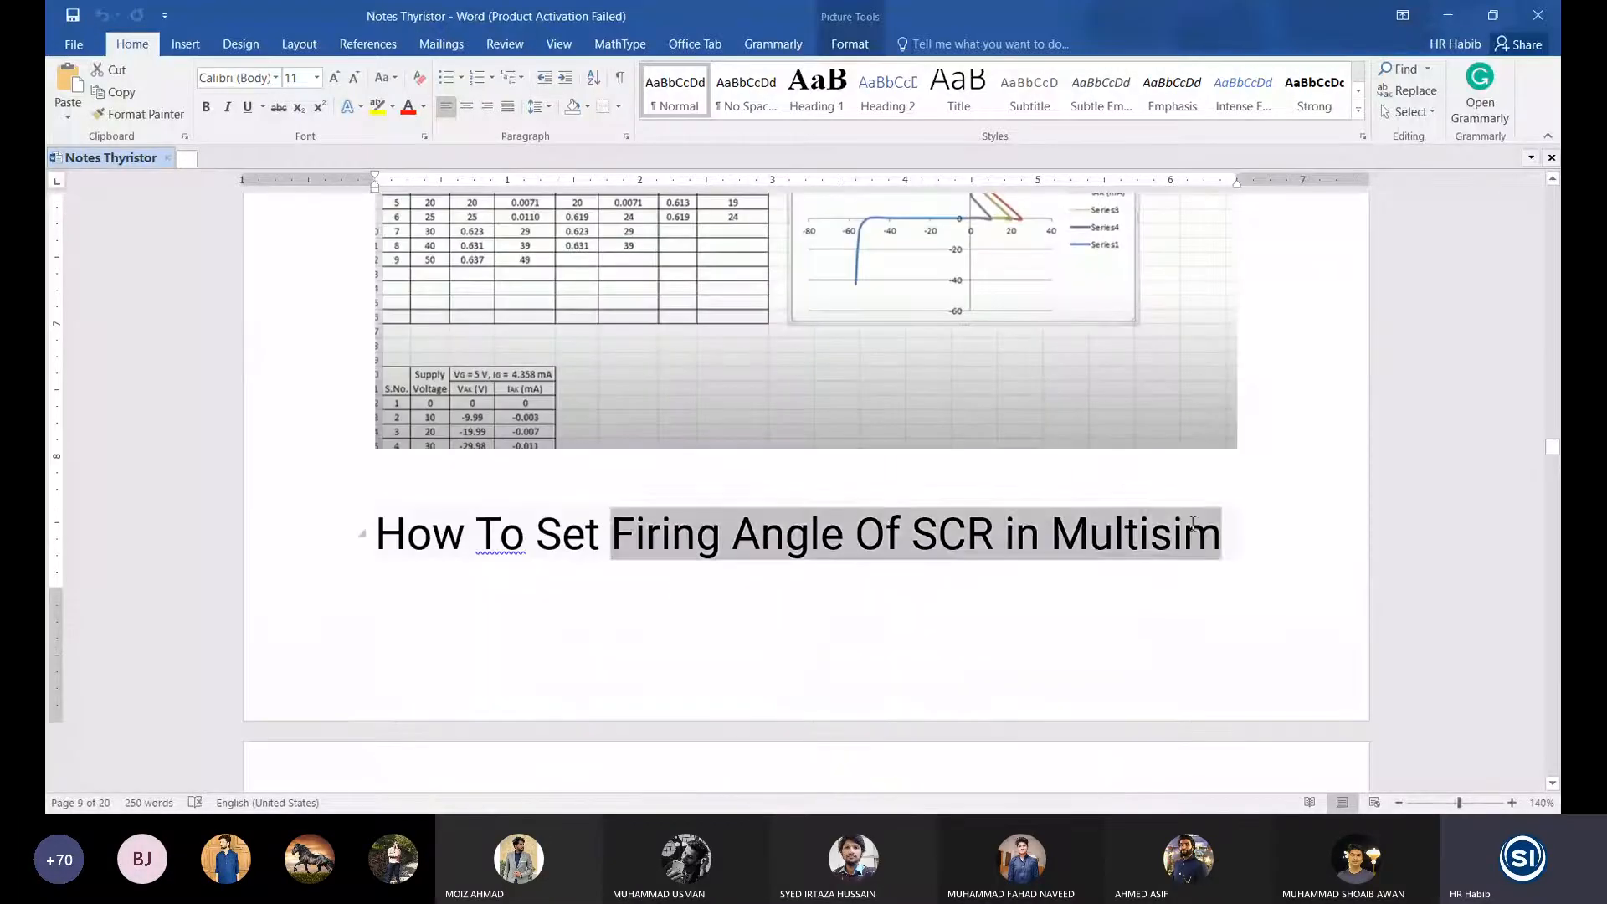
pyautogui.click(1149, 534)
pyautogui.moveTo(938, 525); pyautogui.dragTo(627, 531)
# Step: Examine the SCR firing angle circuit with R5, R6, C2, R4 and S2 and the notes on capacitor charging below it
pyautogui.scroll(-12, 626, 530)
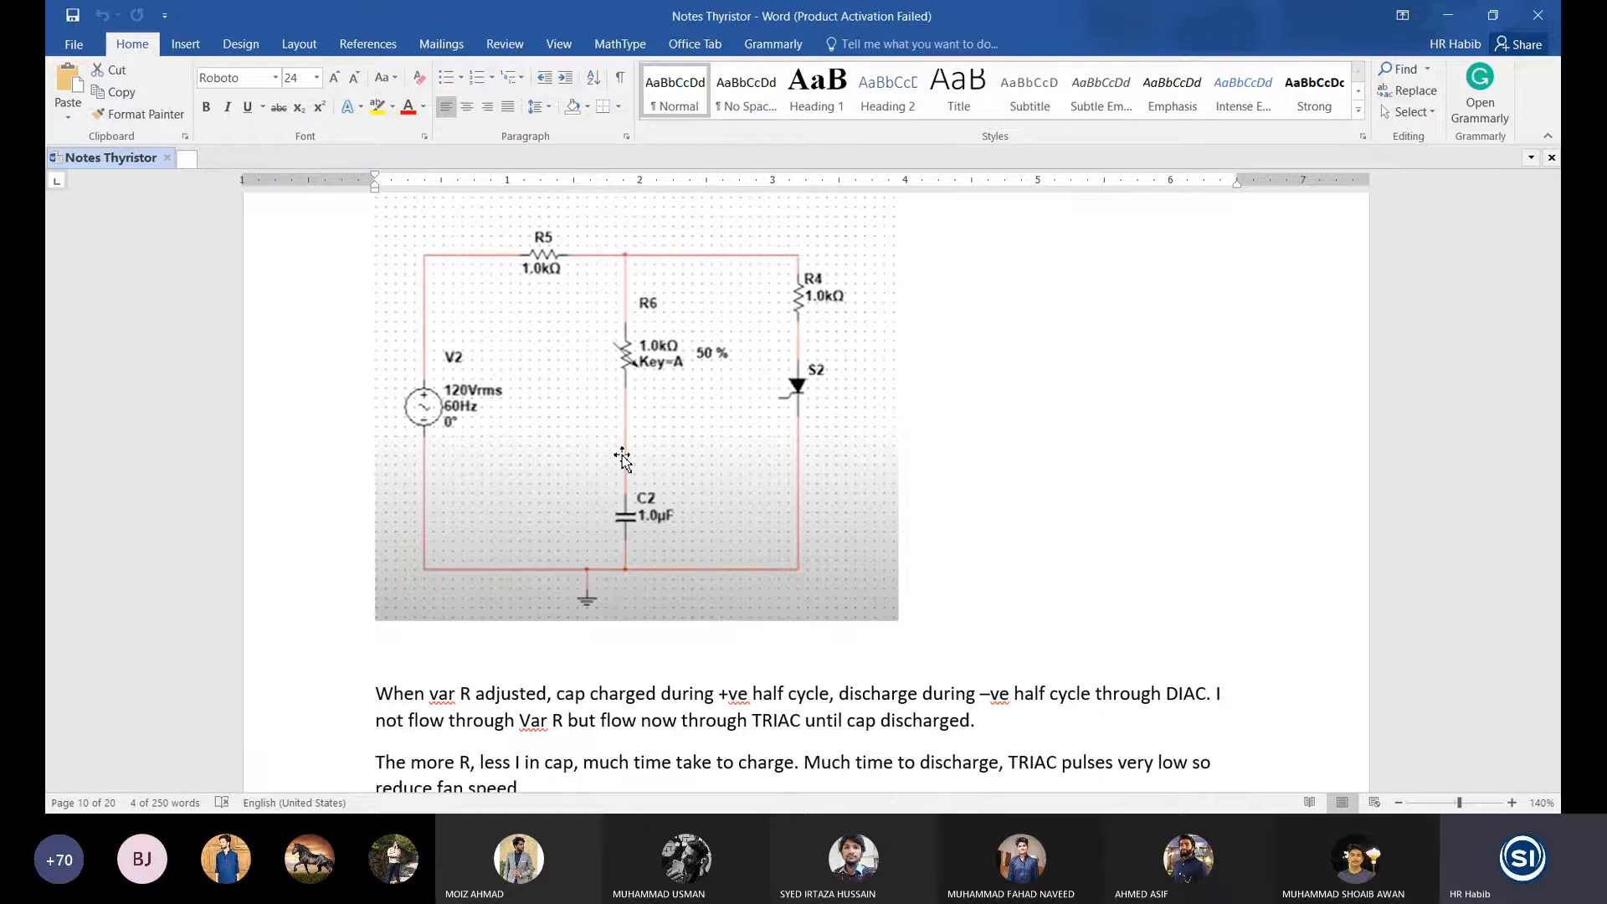
pyautogui.scroll(-1, 623, 402)
pyautogui.scroll(1, 636, 386)
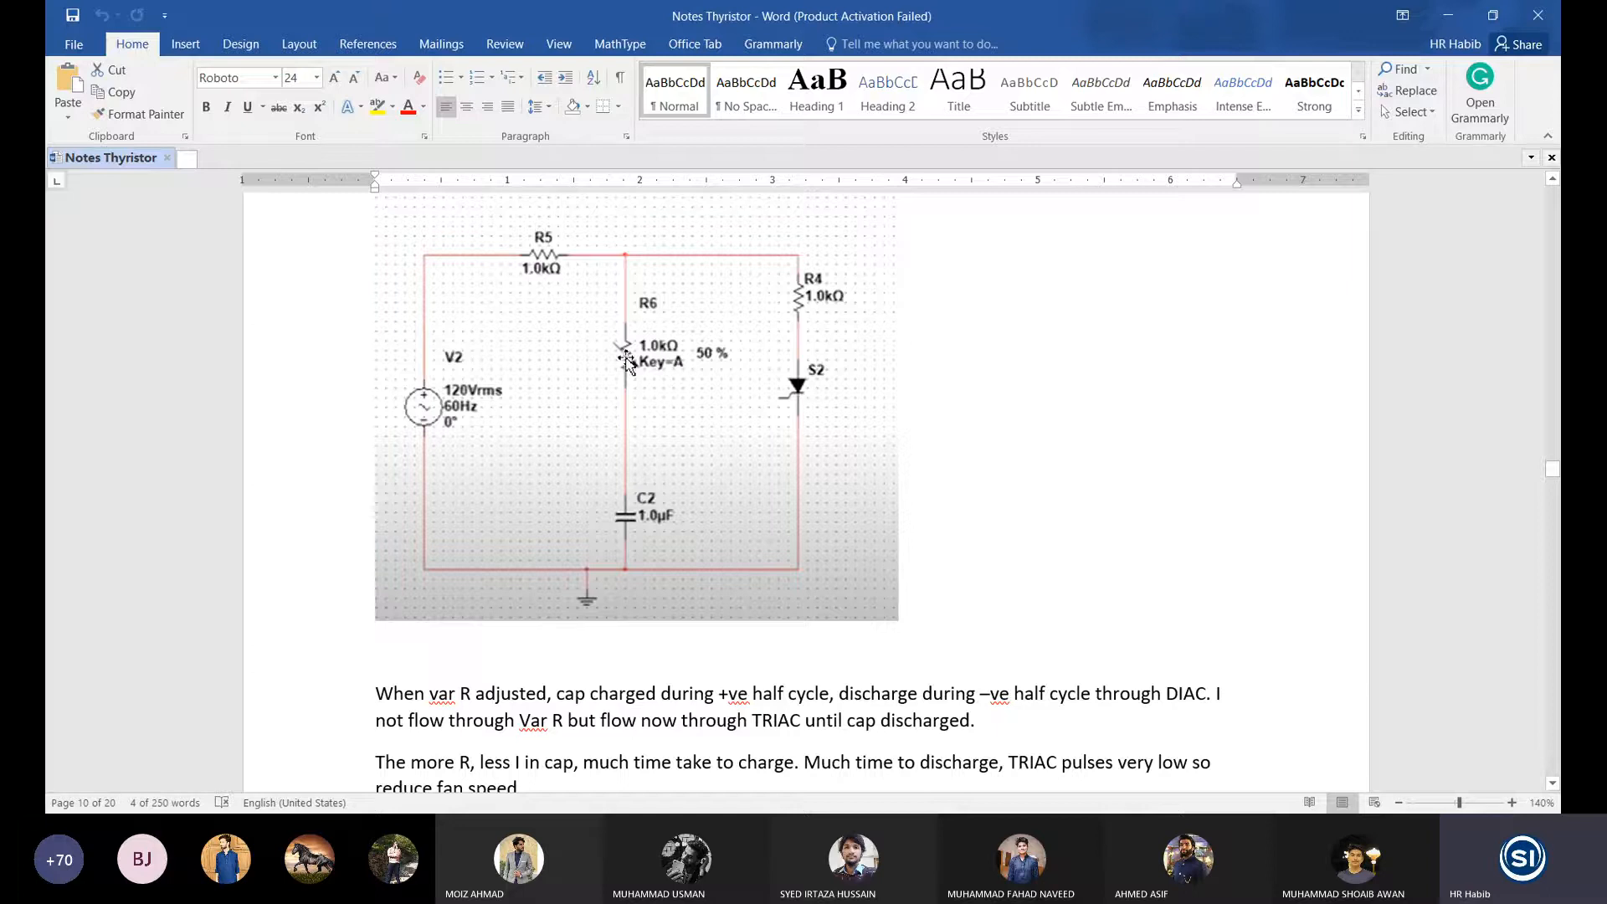
pyautogui.scroll(-1, 640, 339)
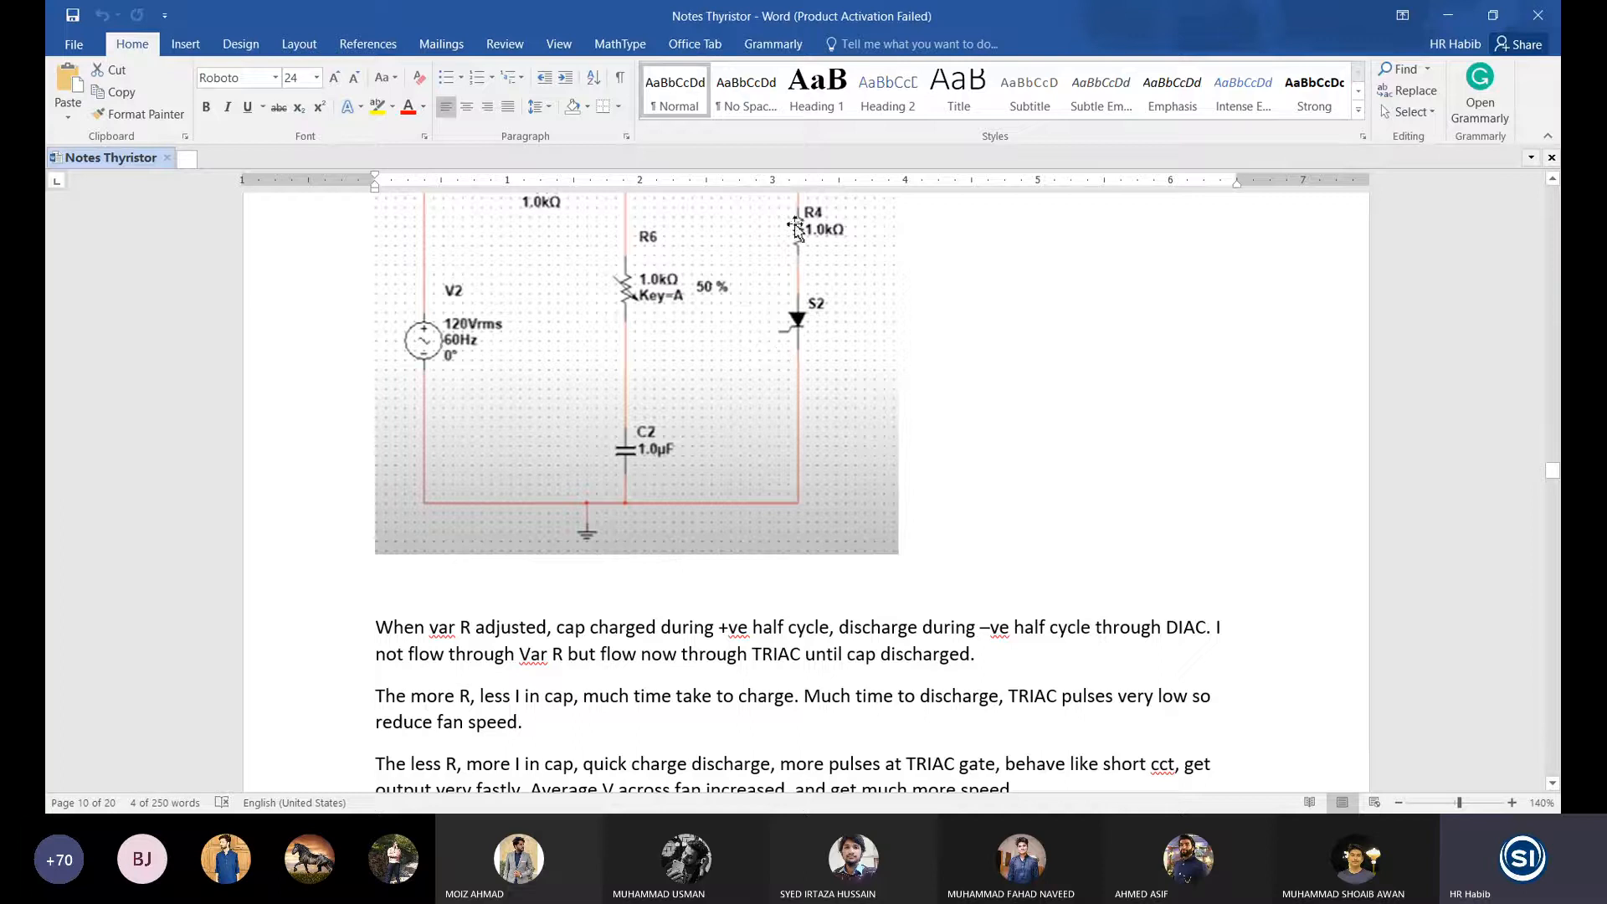
pyautogui.scroll(3, 796, 285)
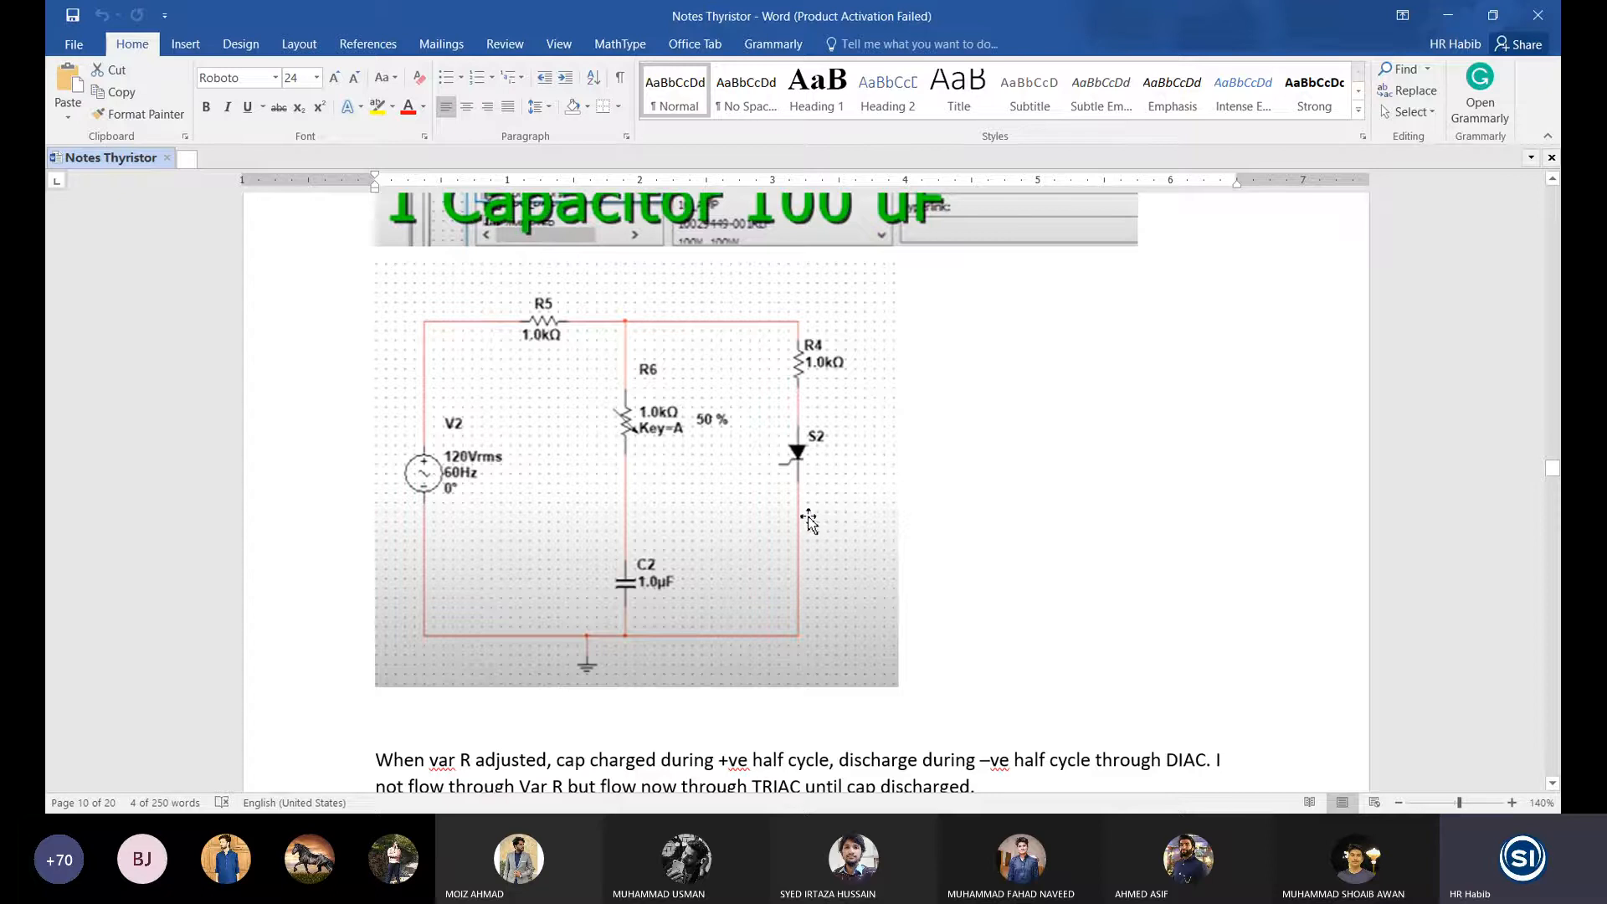
pyautogui.scroll(-3, 810, 467)
pyautogui.scroll(-4, 810, 467)
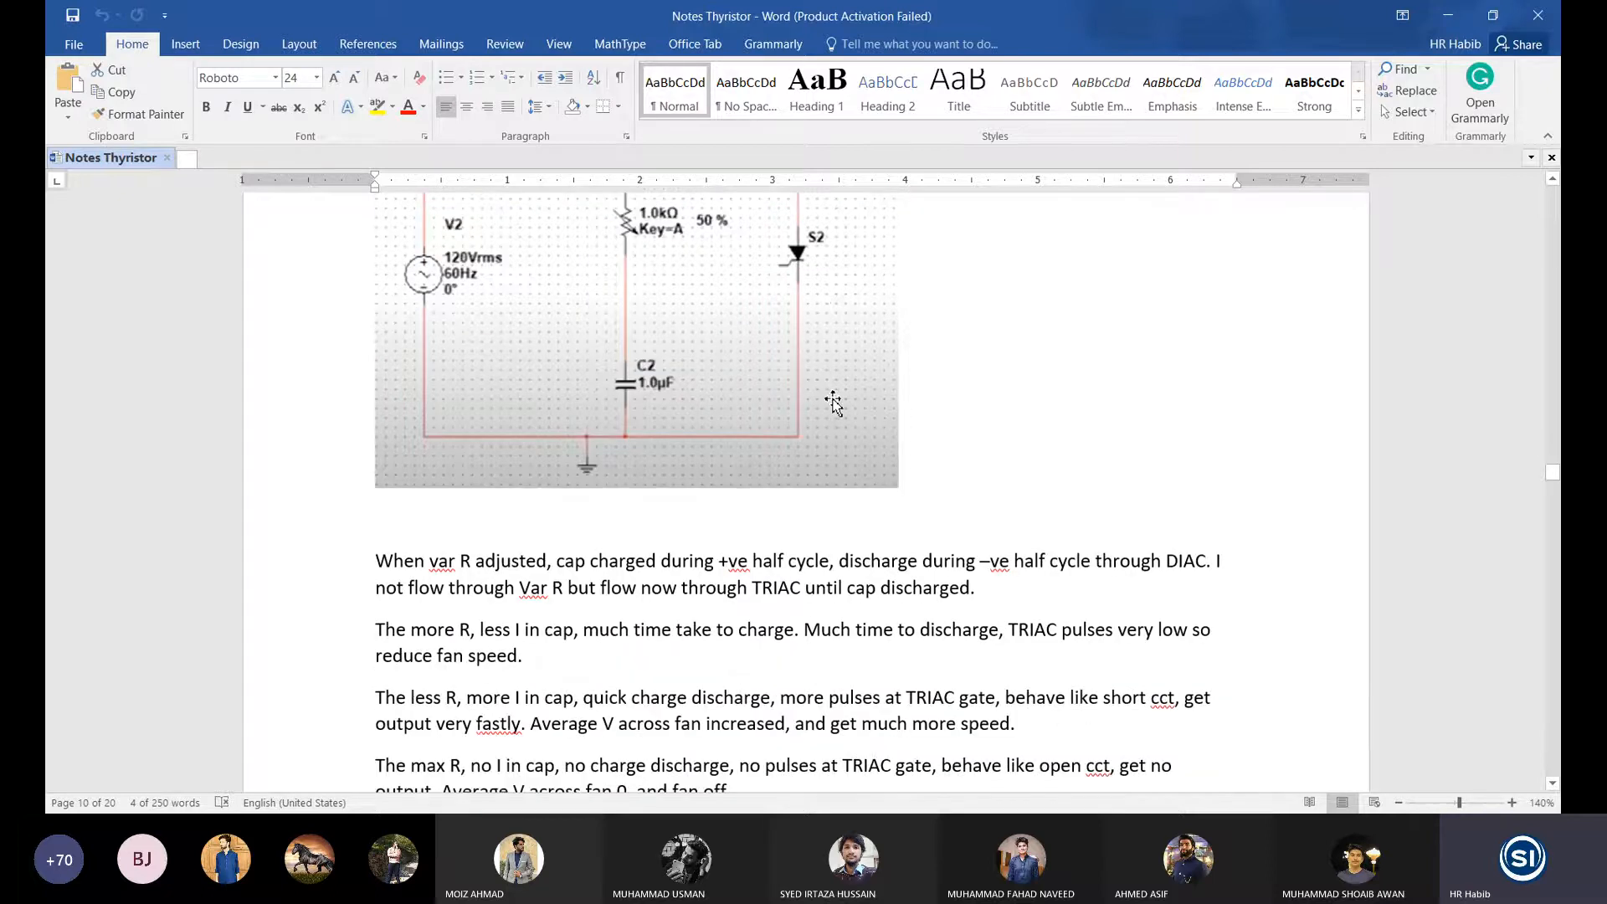
pyautogui.scroll(2, 833, 403)
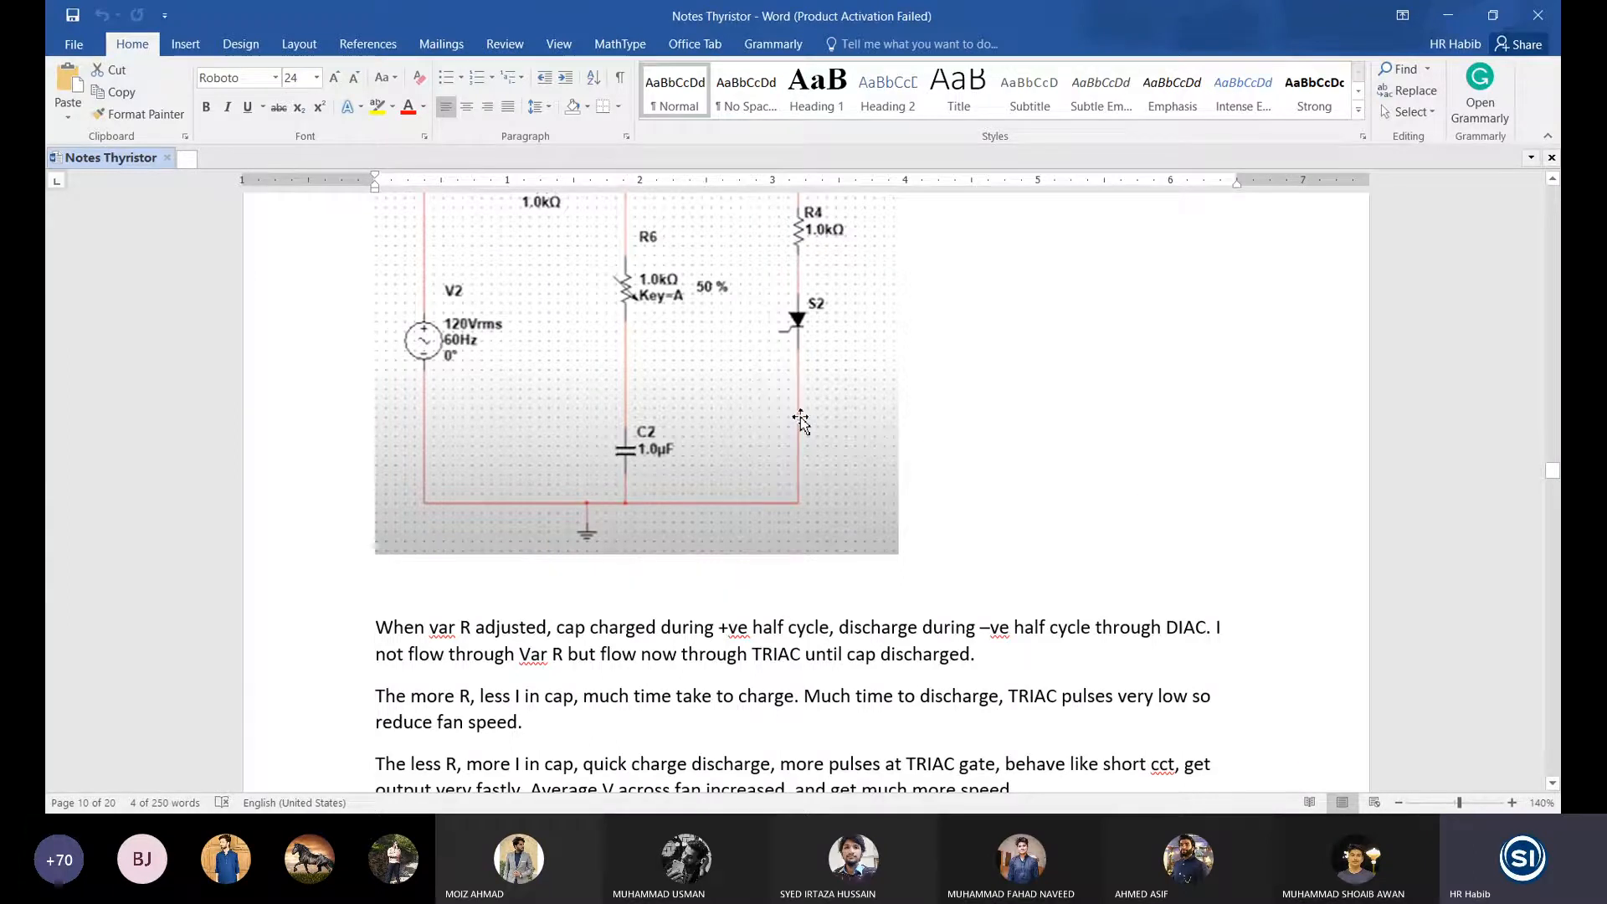
pyautogui.scroll(1, 799, 414)
pyautogui.scroll(-1, 800, 394)
pyautogui.scroll(1, 776, 352)
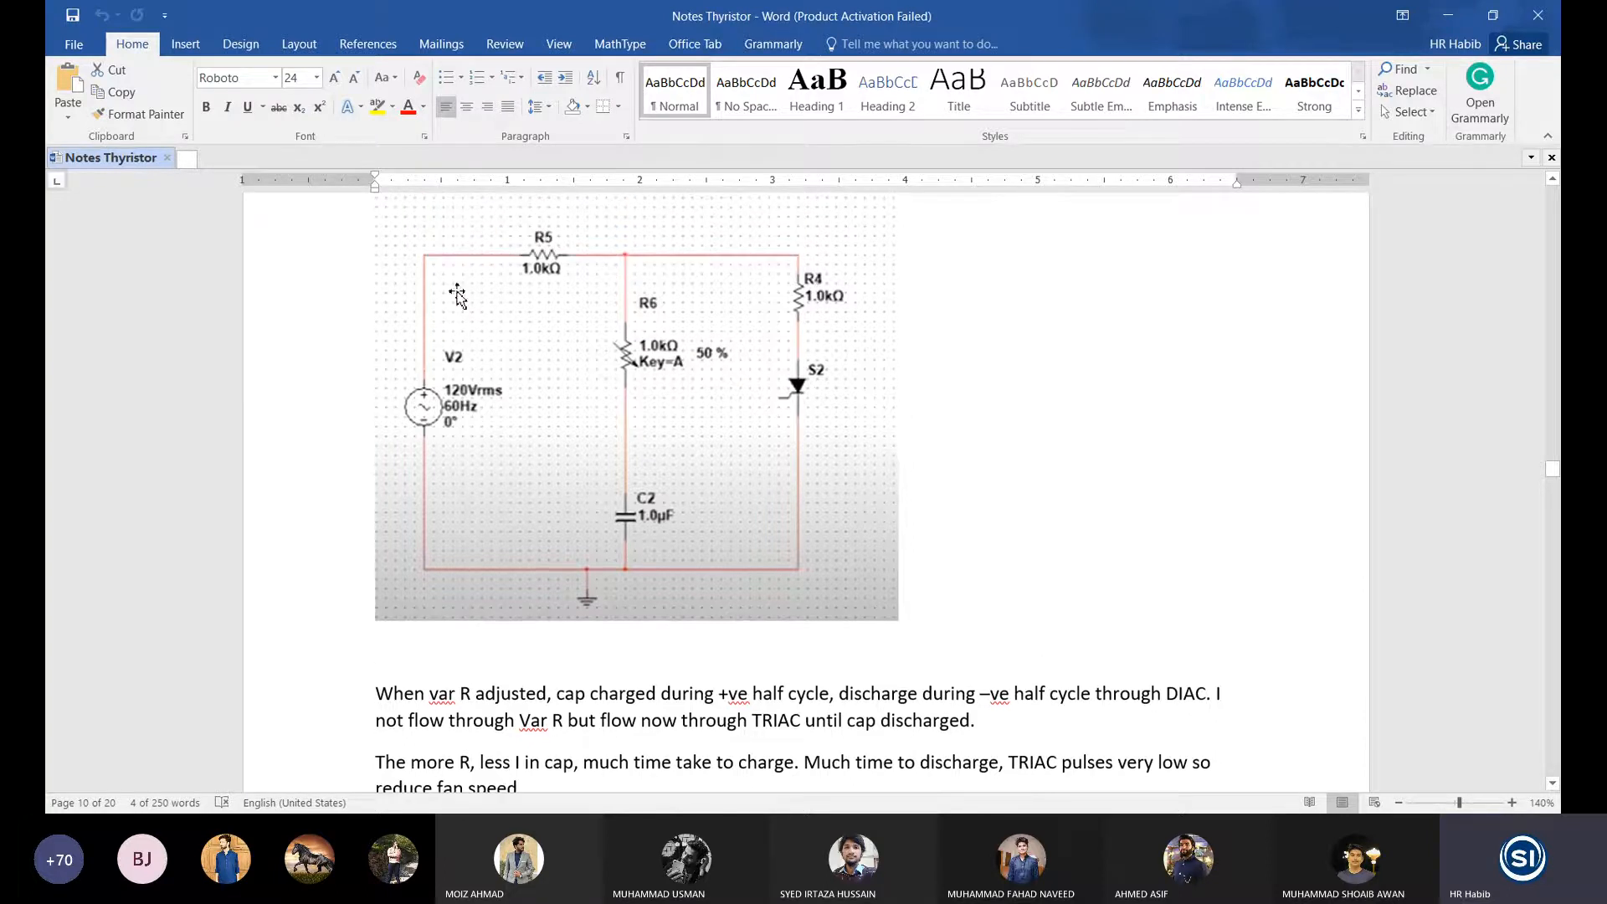
pyautogui.scroll(-1, 804, 485)
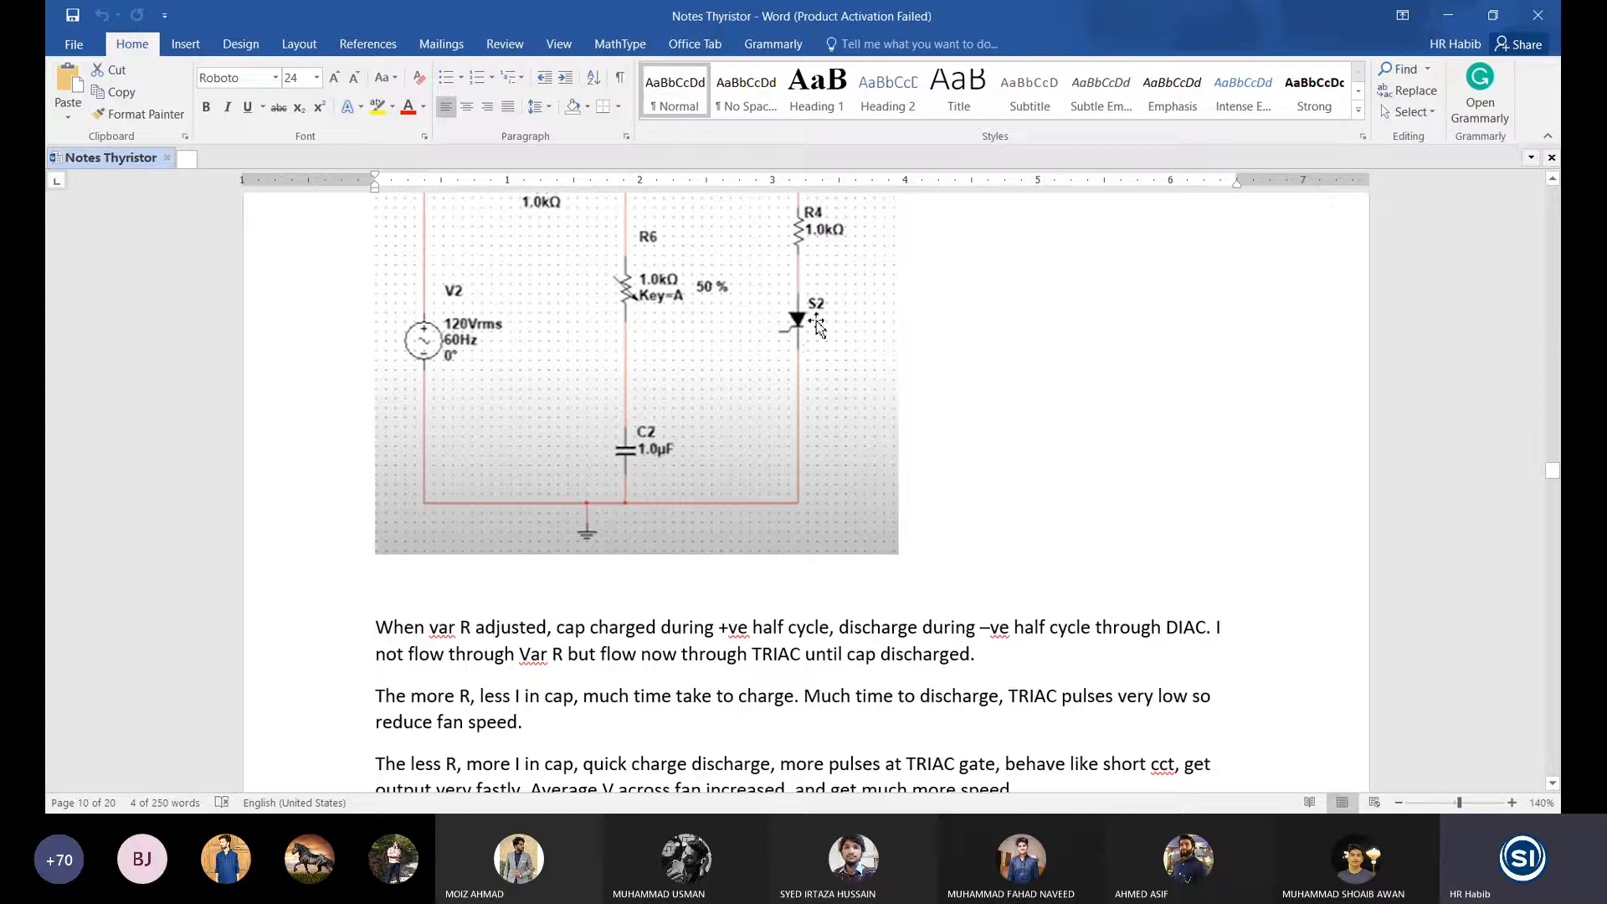
pyautogui.scroll(1, 817, 326)
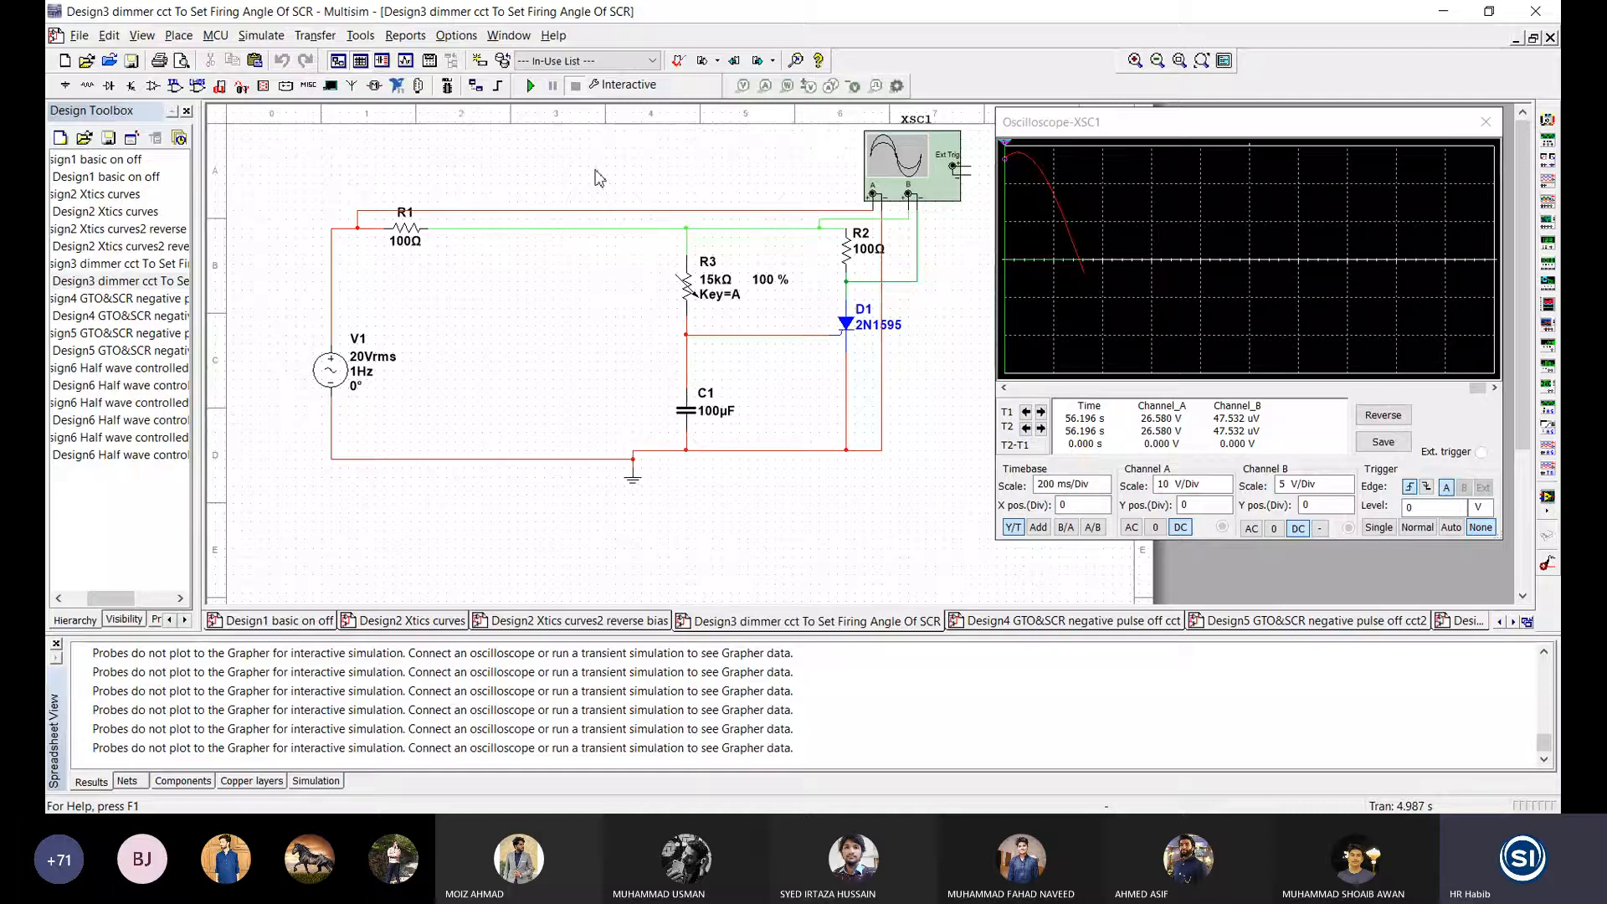
# Step: In Design3 dimmer cct To Set Firing Angle Of SCR, review AC source V1's RMS voltage and frequency without changing them
pyautogui.click(890, 173)
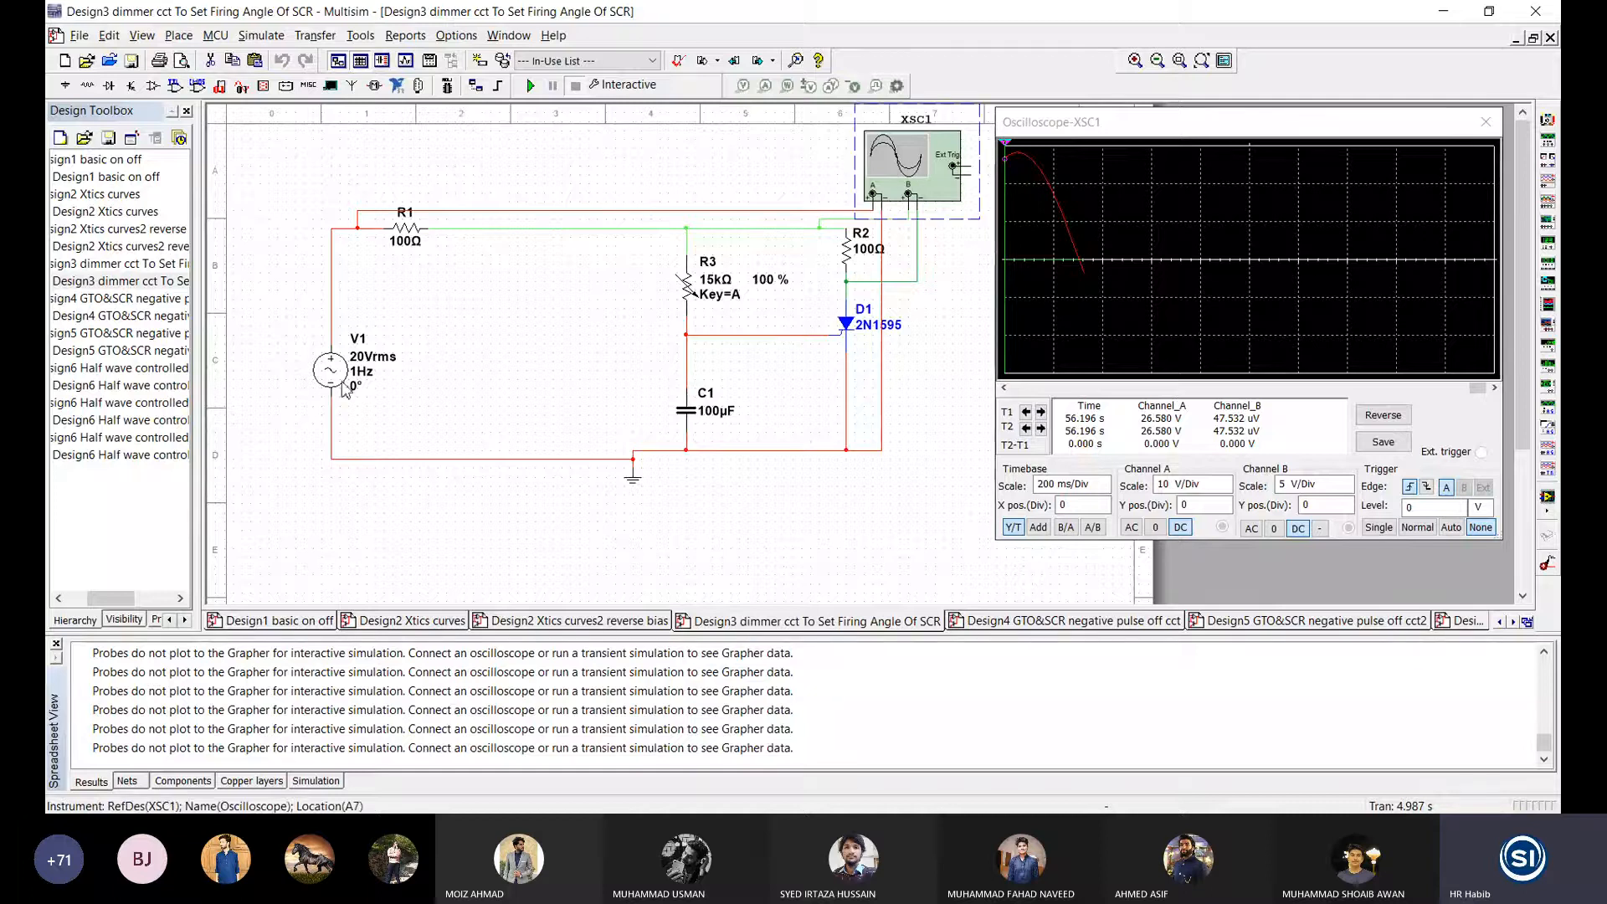
pyautogui.doubleClick(340, 374)
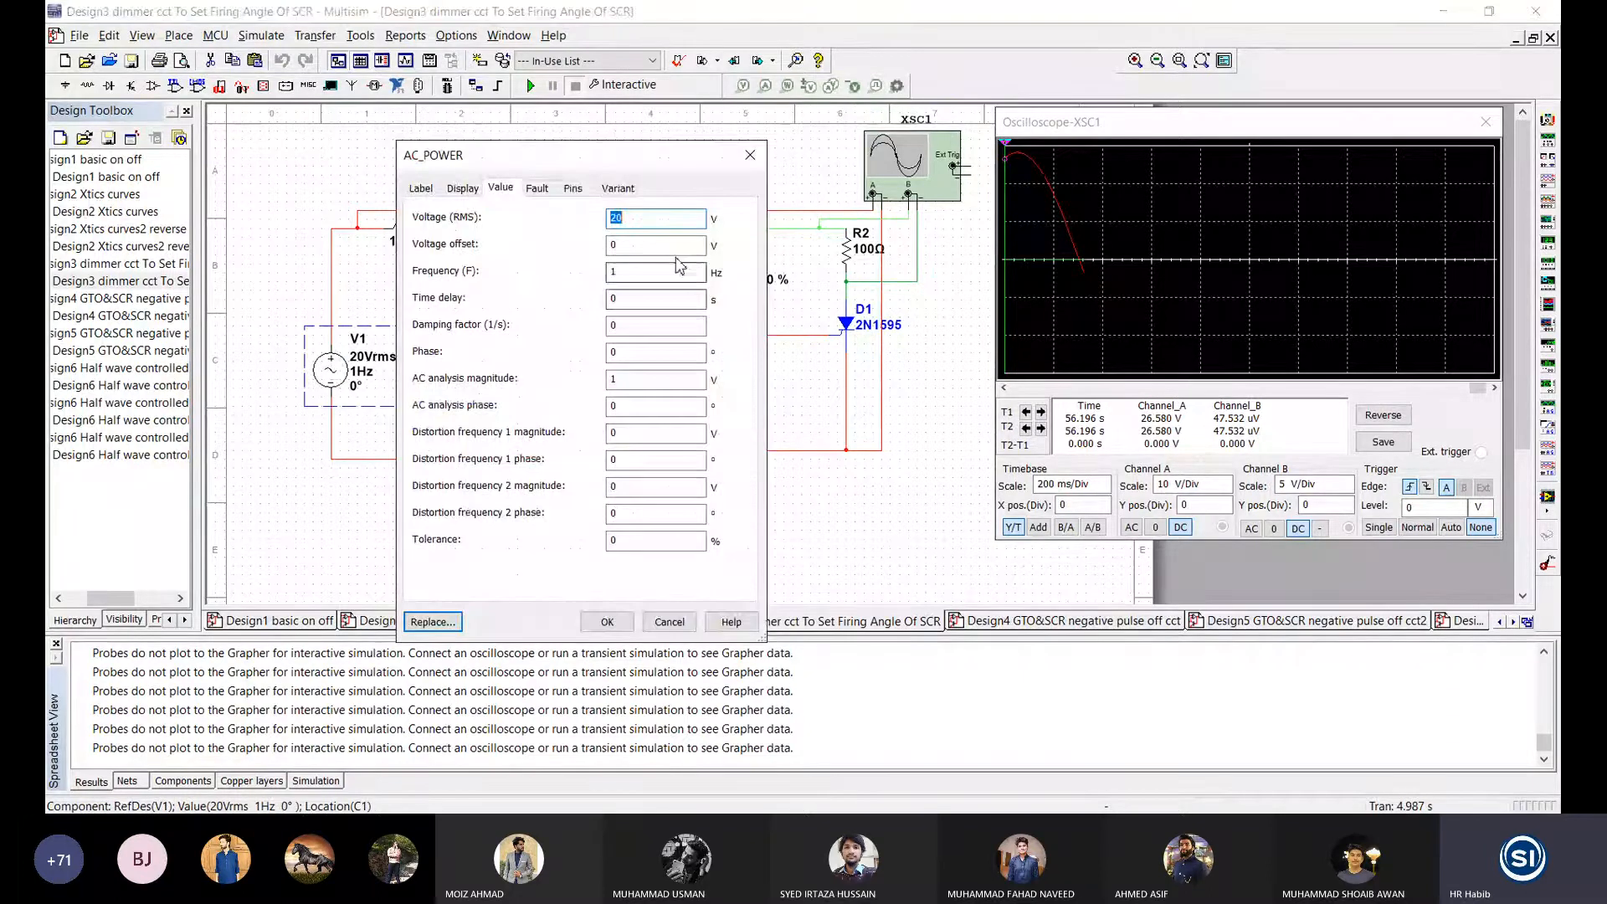
pyautogui.click(634, 274)
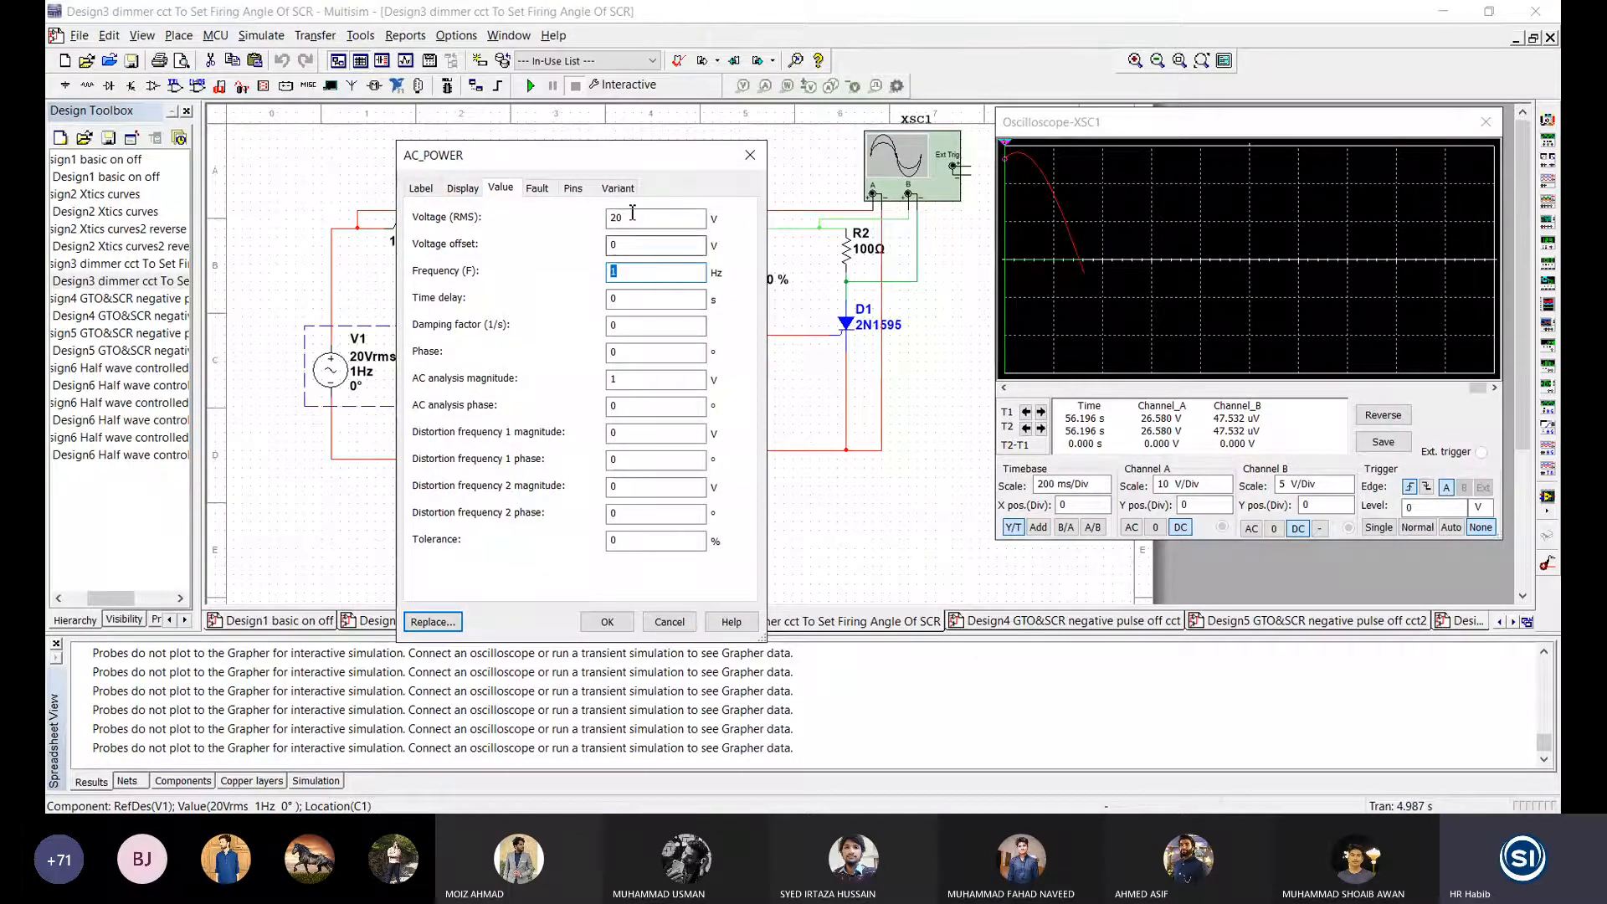
pyautogui.click(670, 621)
pyautogui.click(450, 281)
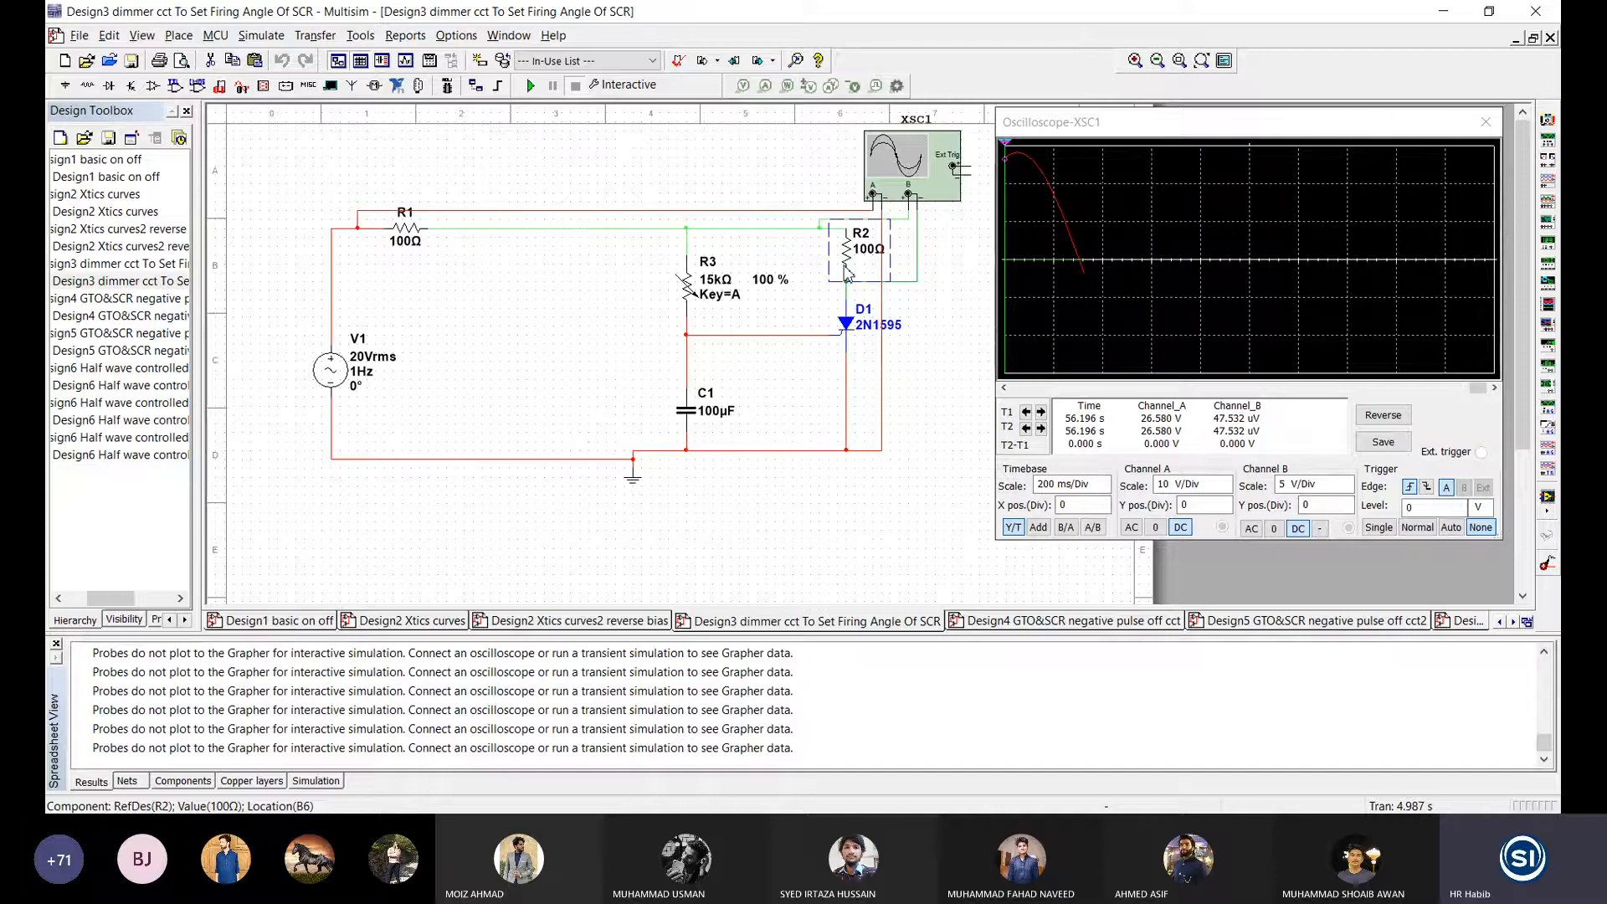
# Step: Run the dimmer circuit simulation, lower potentiometer R3 to 0 %, and stop the simulation
pyautogui.moveTo(697, 277)
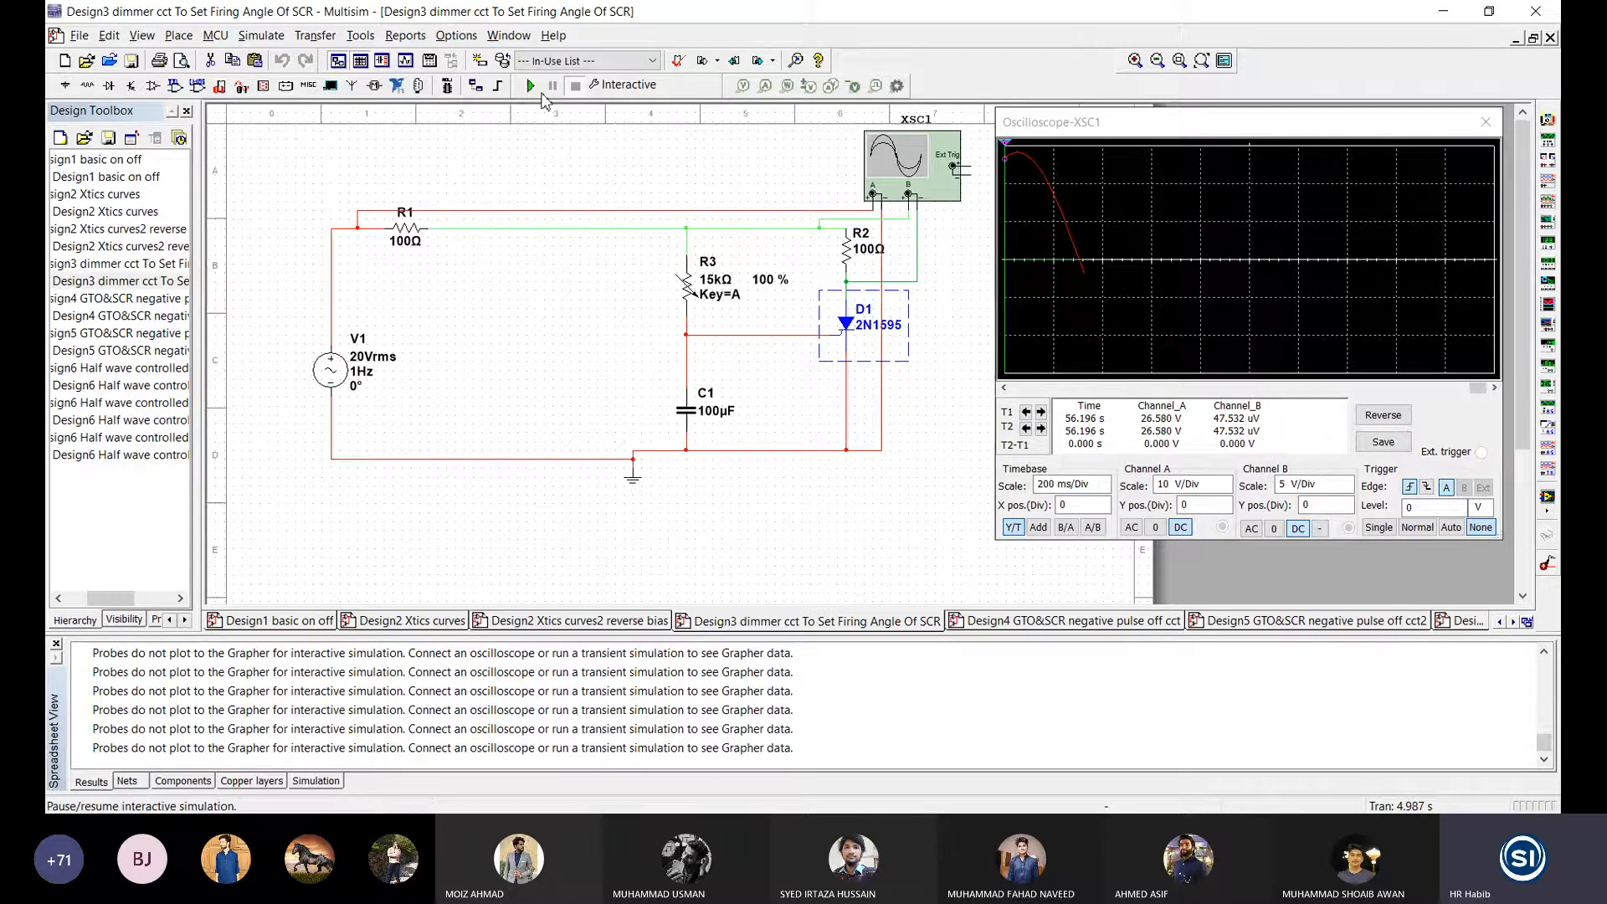
pyautogui.click(531, 85)
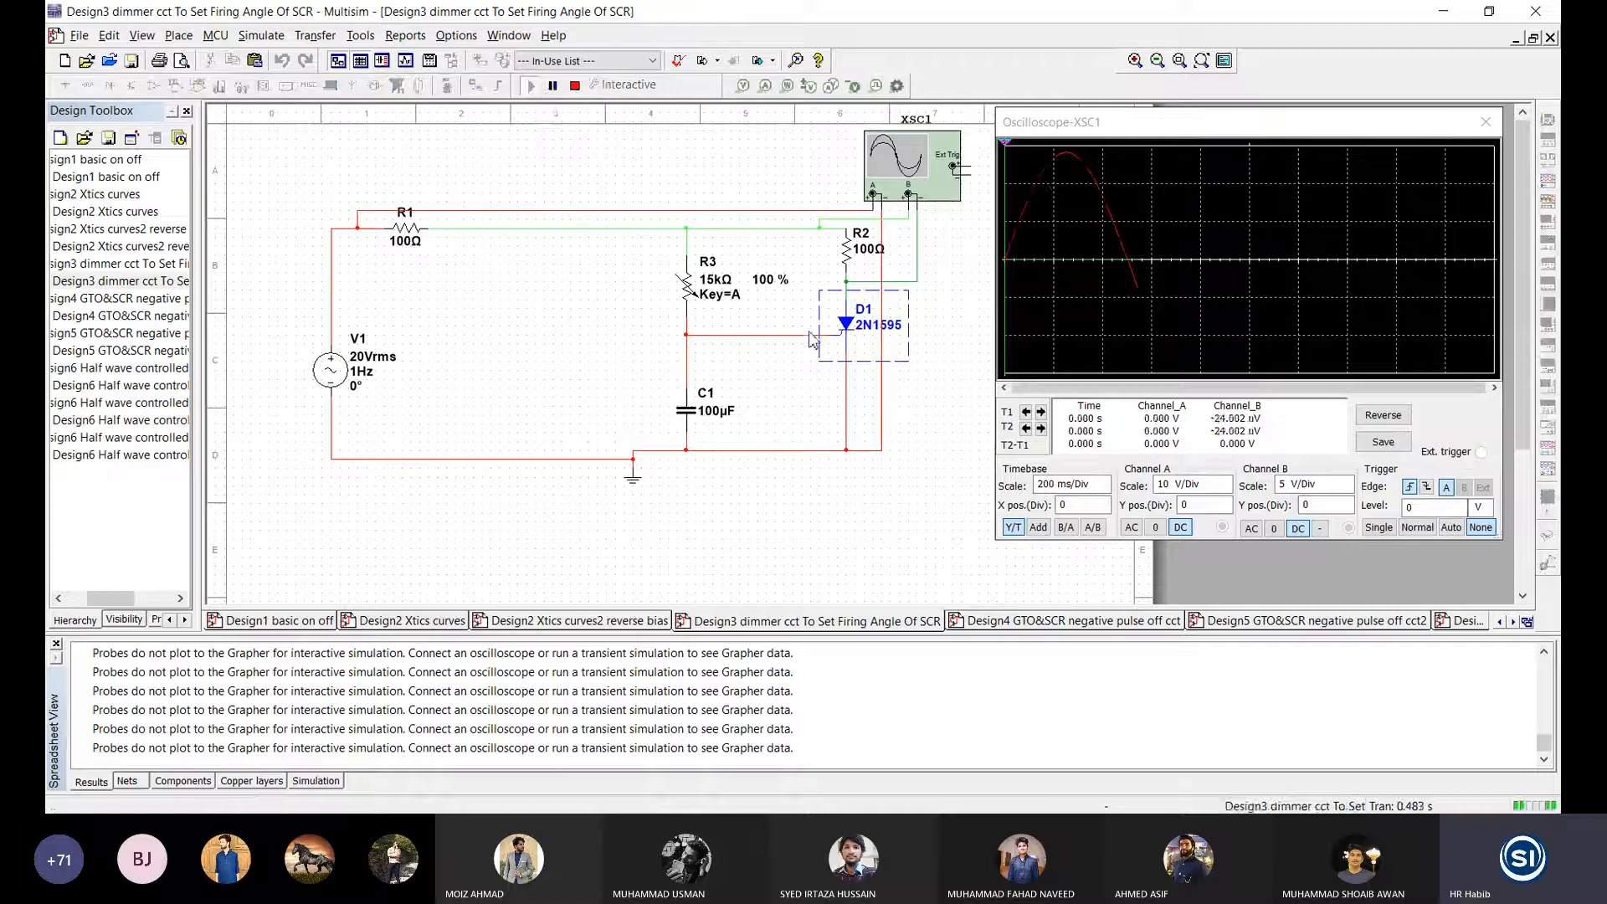
pyautogui.moveTo(791, 300)
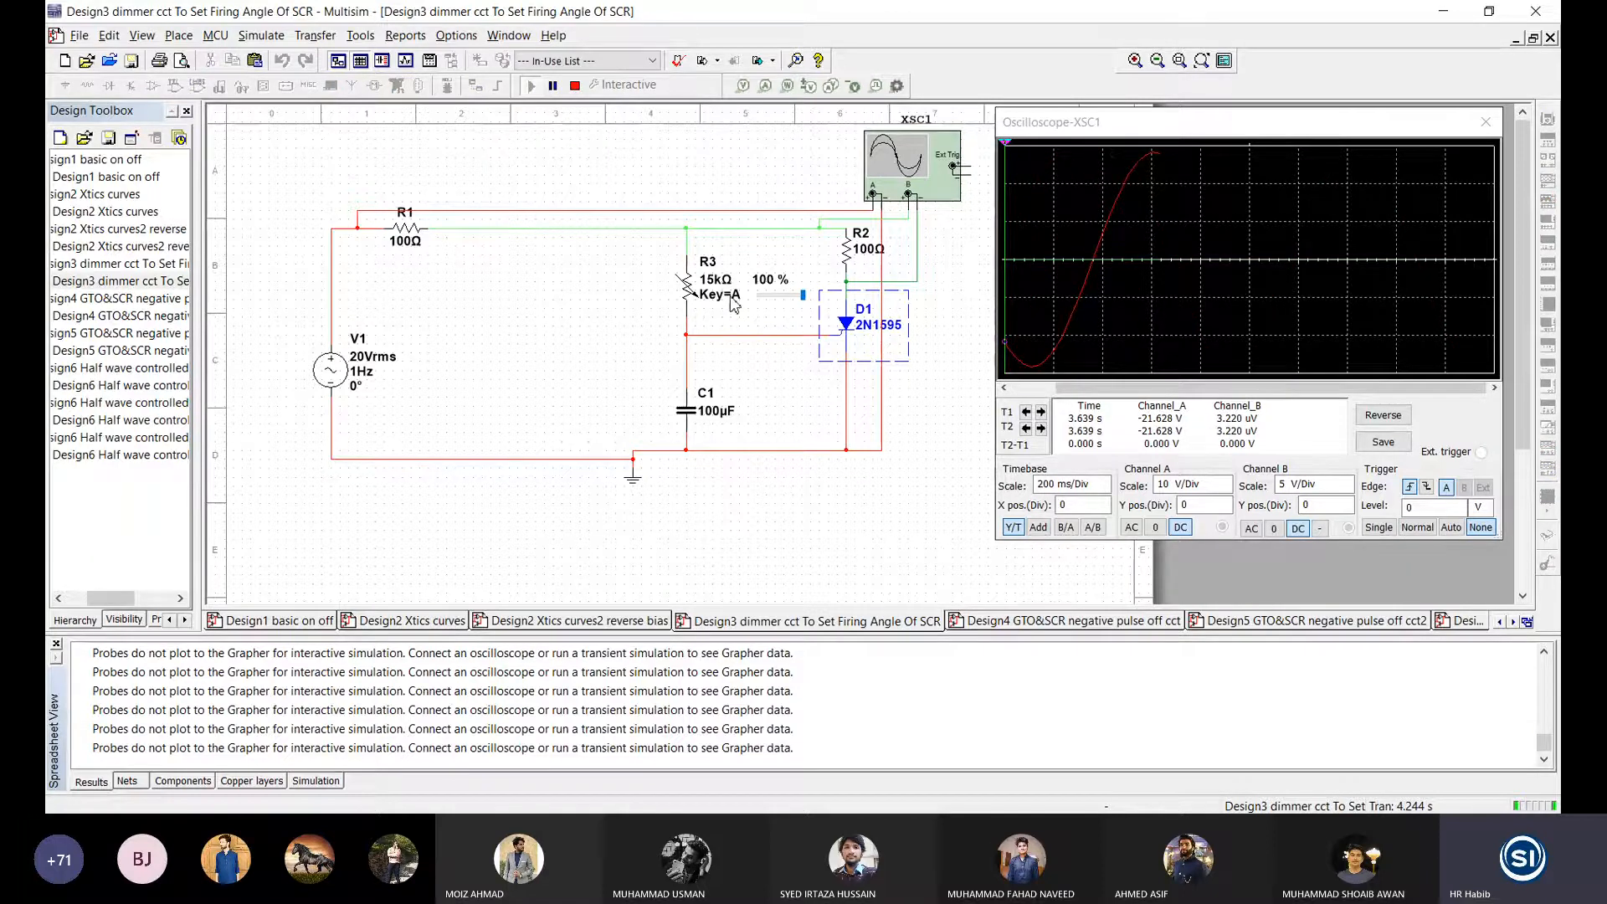
pyautogui.moveTo(803, 295); pyautogui.dragTo(757, 296)
pyautogui.click(575, 85)
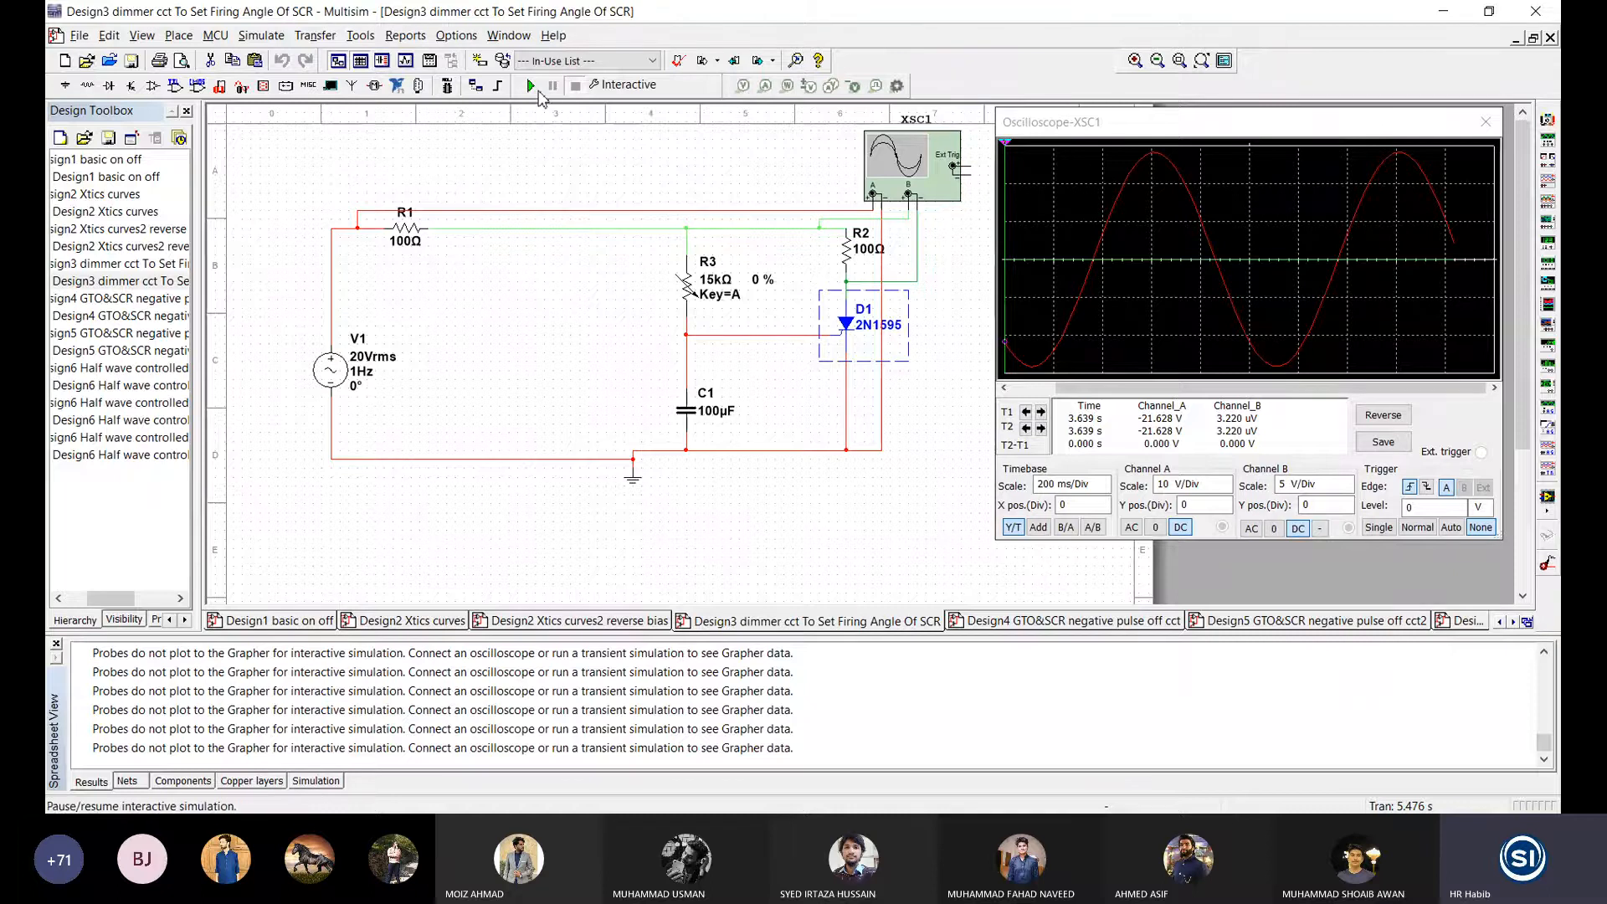
# Step: Run the dimmer circuit simulation again with R3 at 0 % and examine both oscilloscope waveforms
pyautogui.click(533, 88)
pyautogui.moveTo(743, 320)
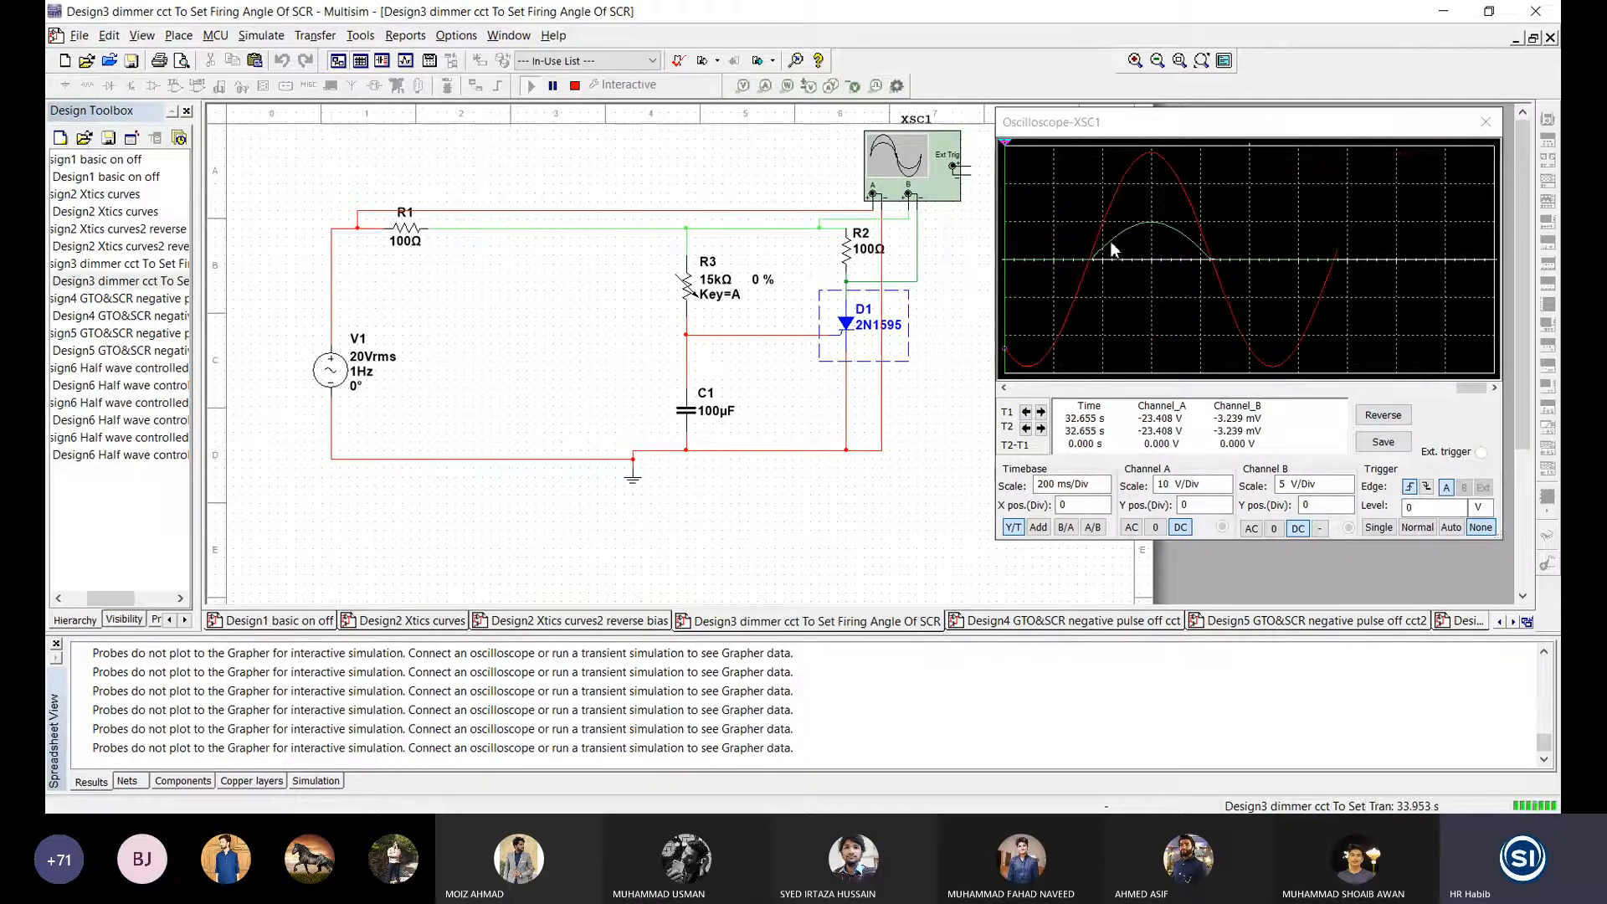
pyautogui.moveTo(717, 301)
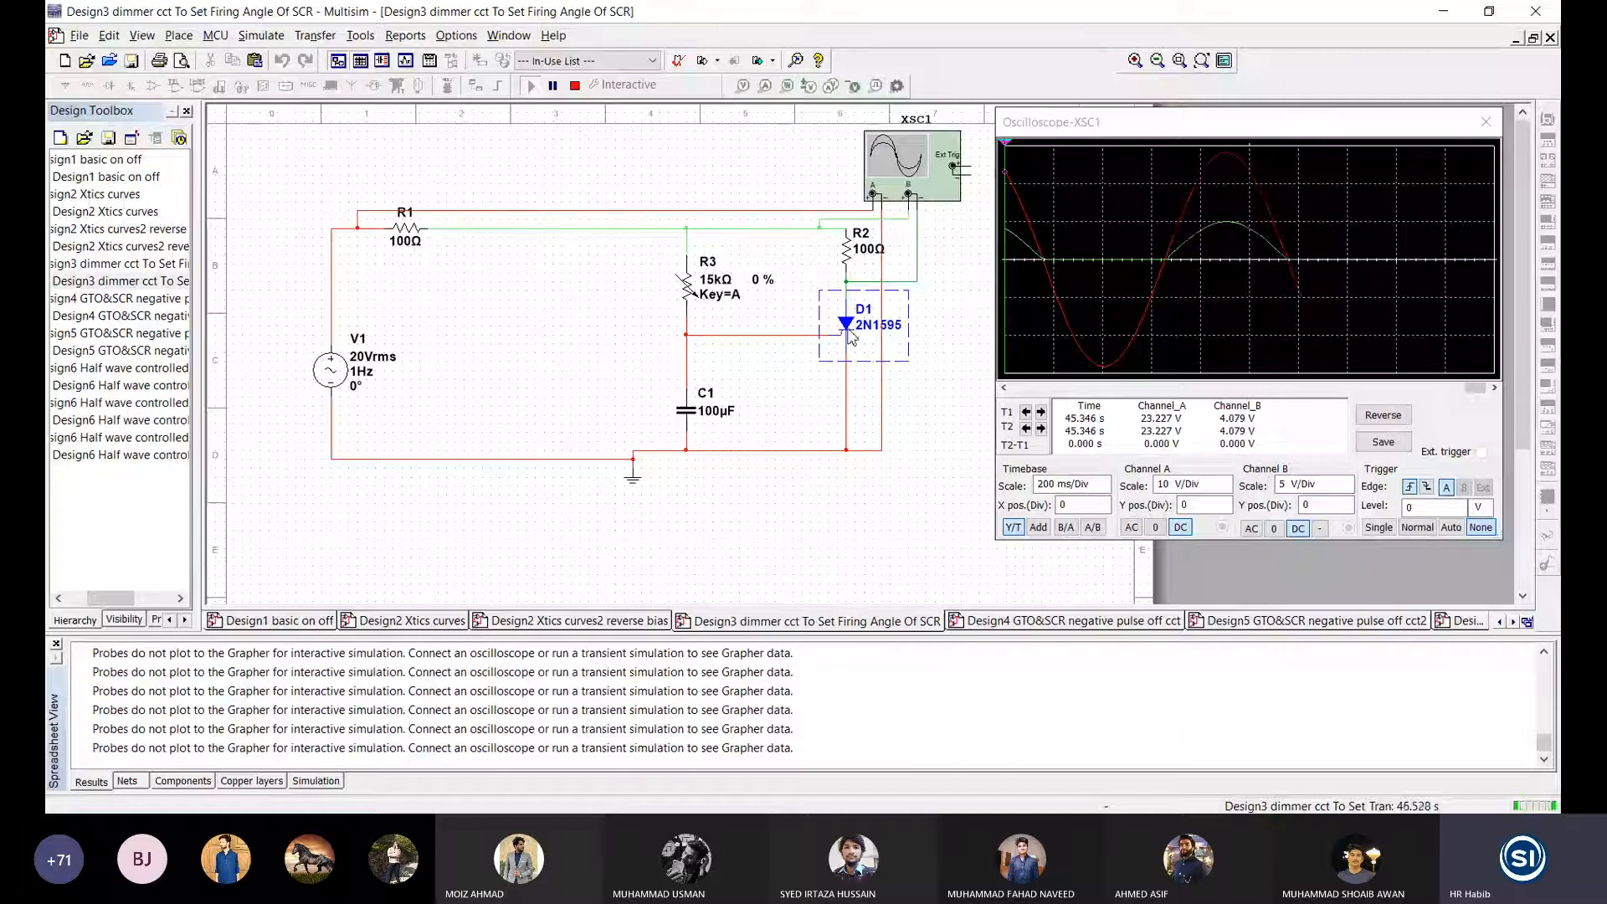
# Step: With the dimmer simulation running, raise potentiometer R3 to 30 % in 5 % increments and compare the oscilloscope waveforms
pyautogui.press('a')
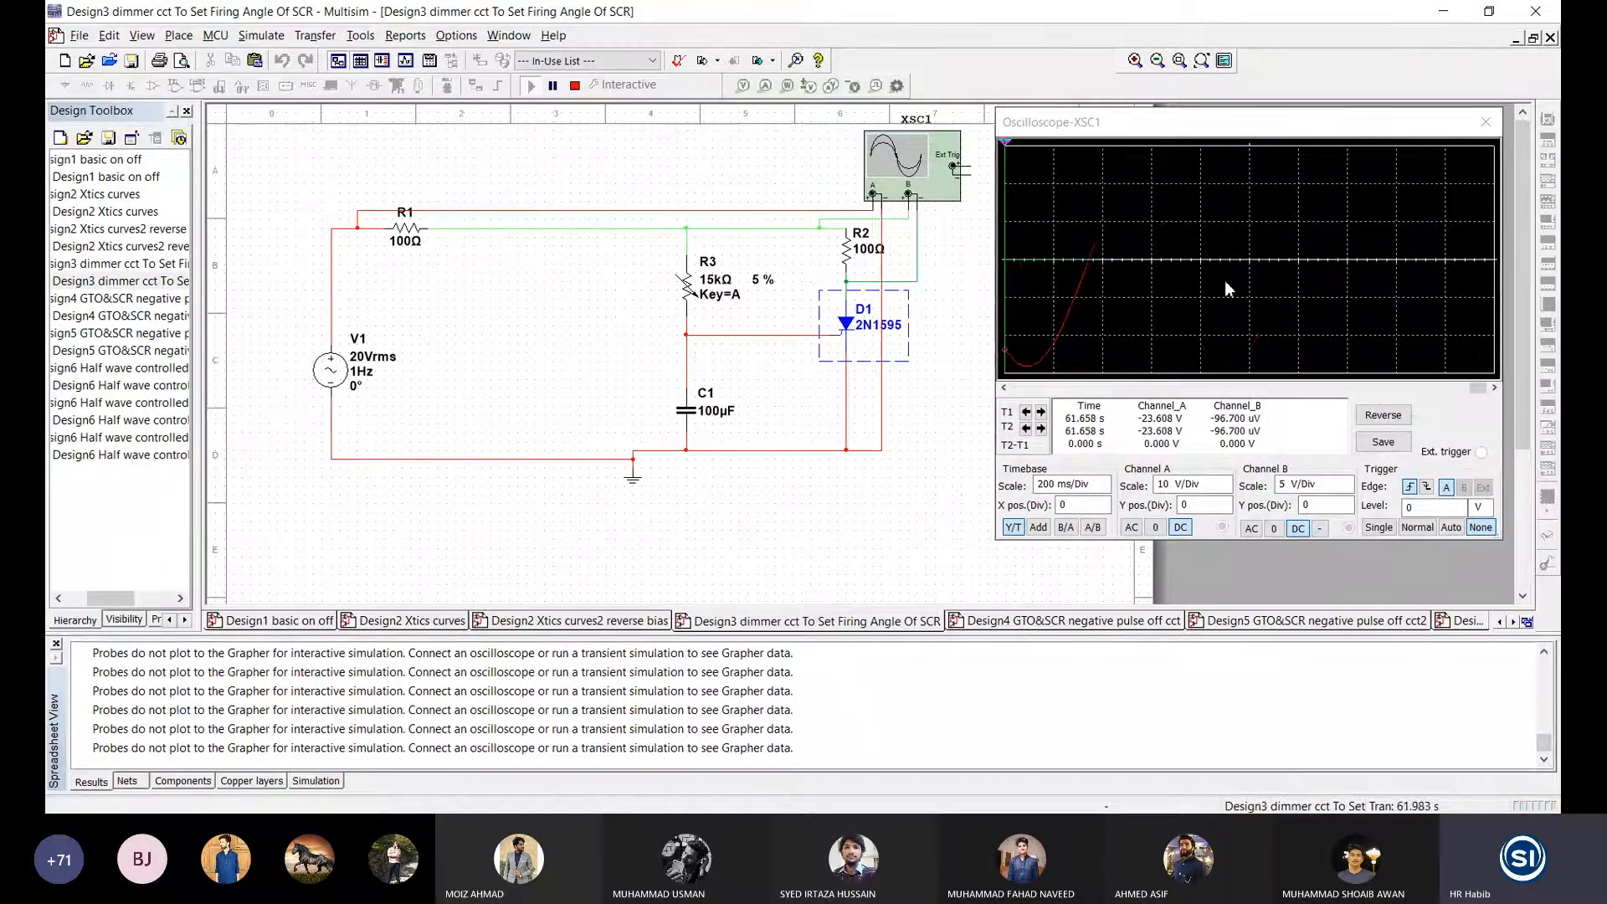
pyautogui.press('a')
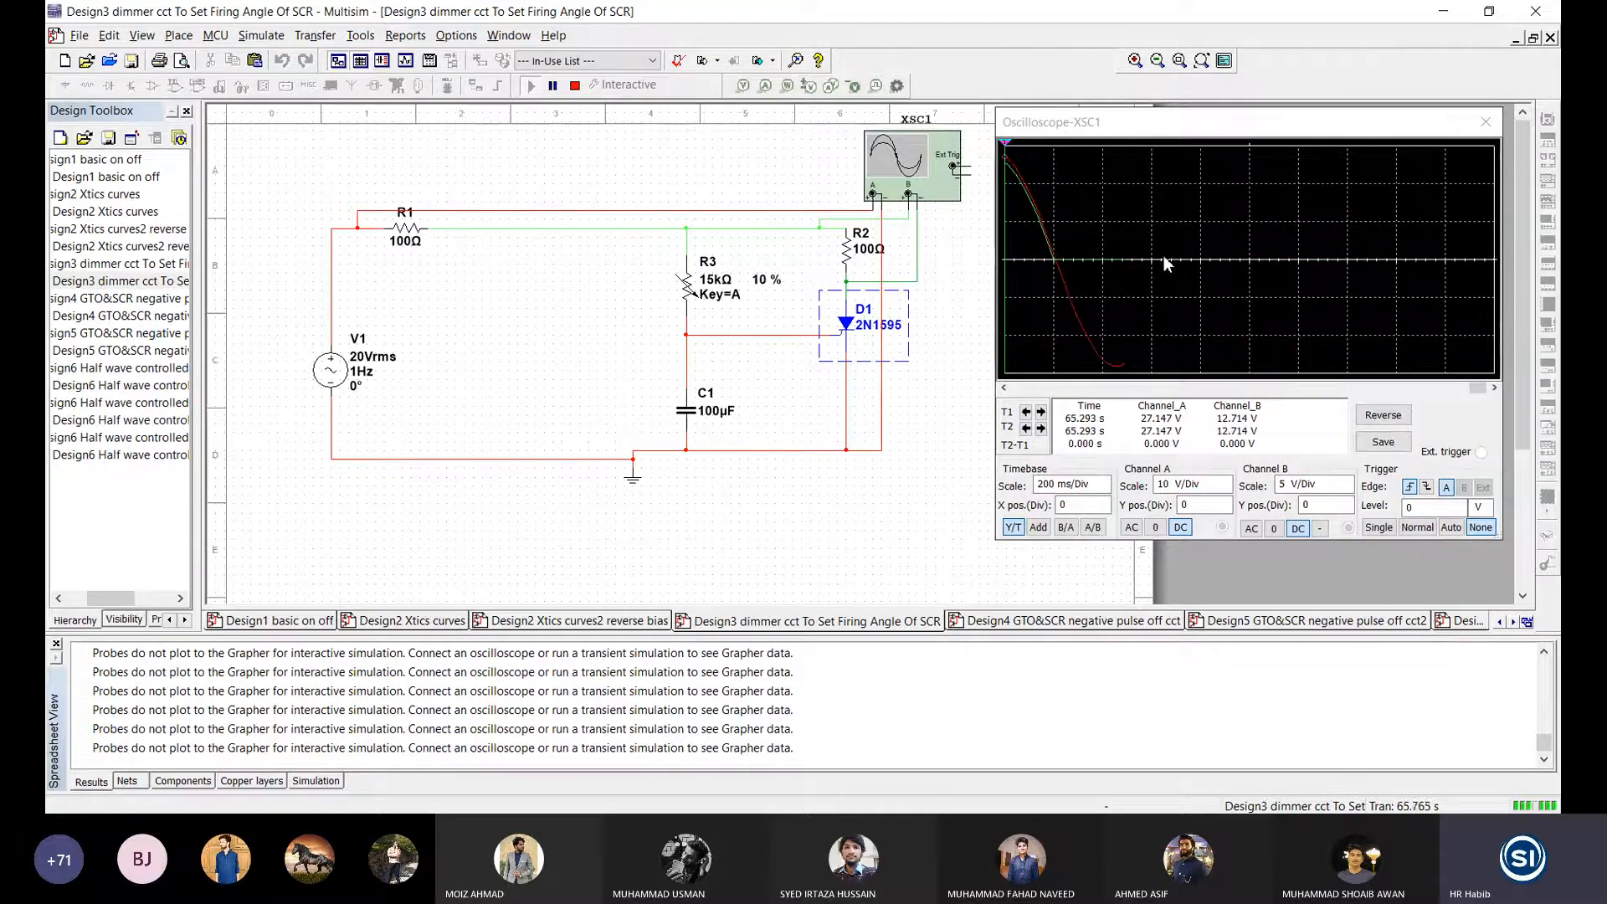
pyautogui.press('a')
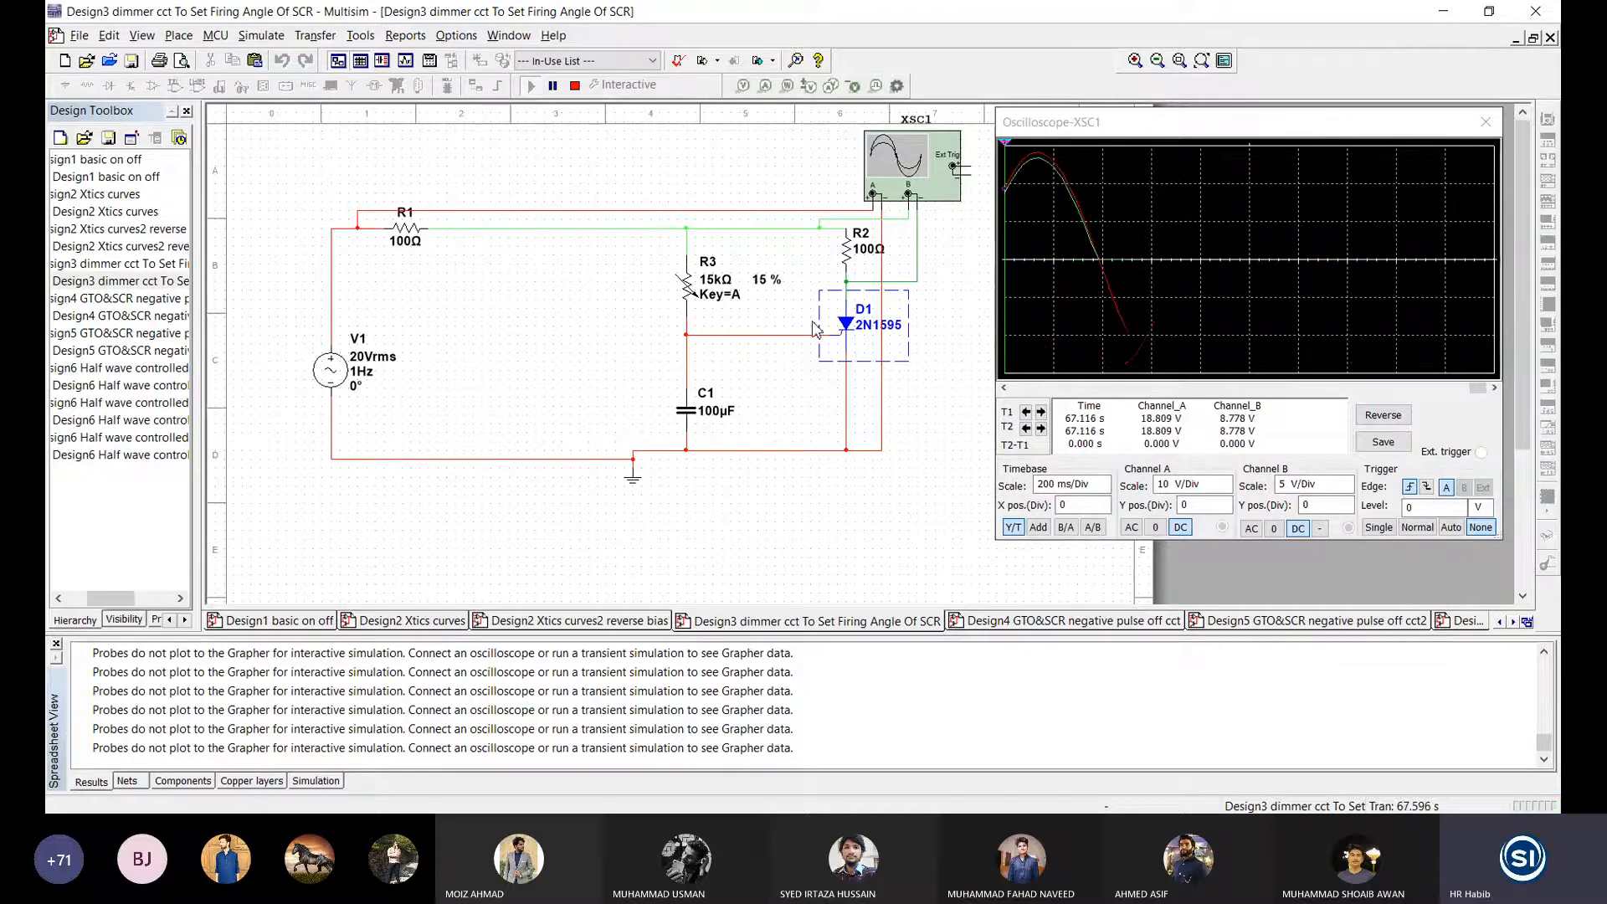
pyautogui.press('a')
pyautogui.press('a')
pyautogui.press('a')
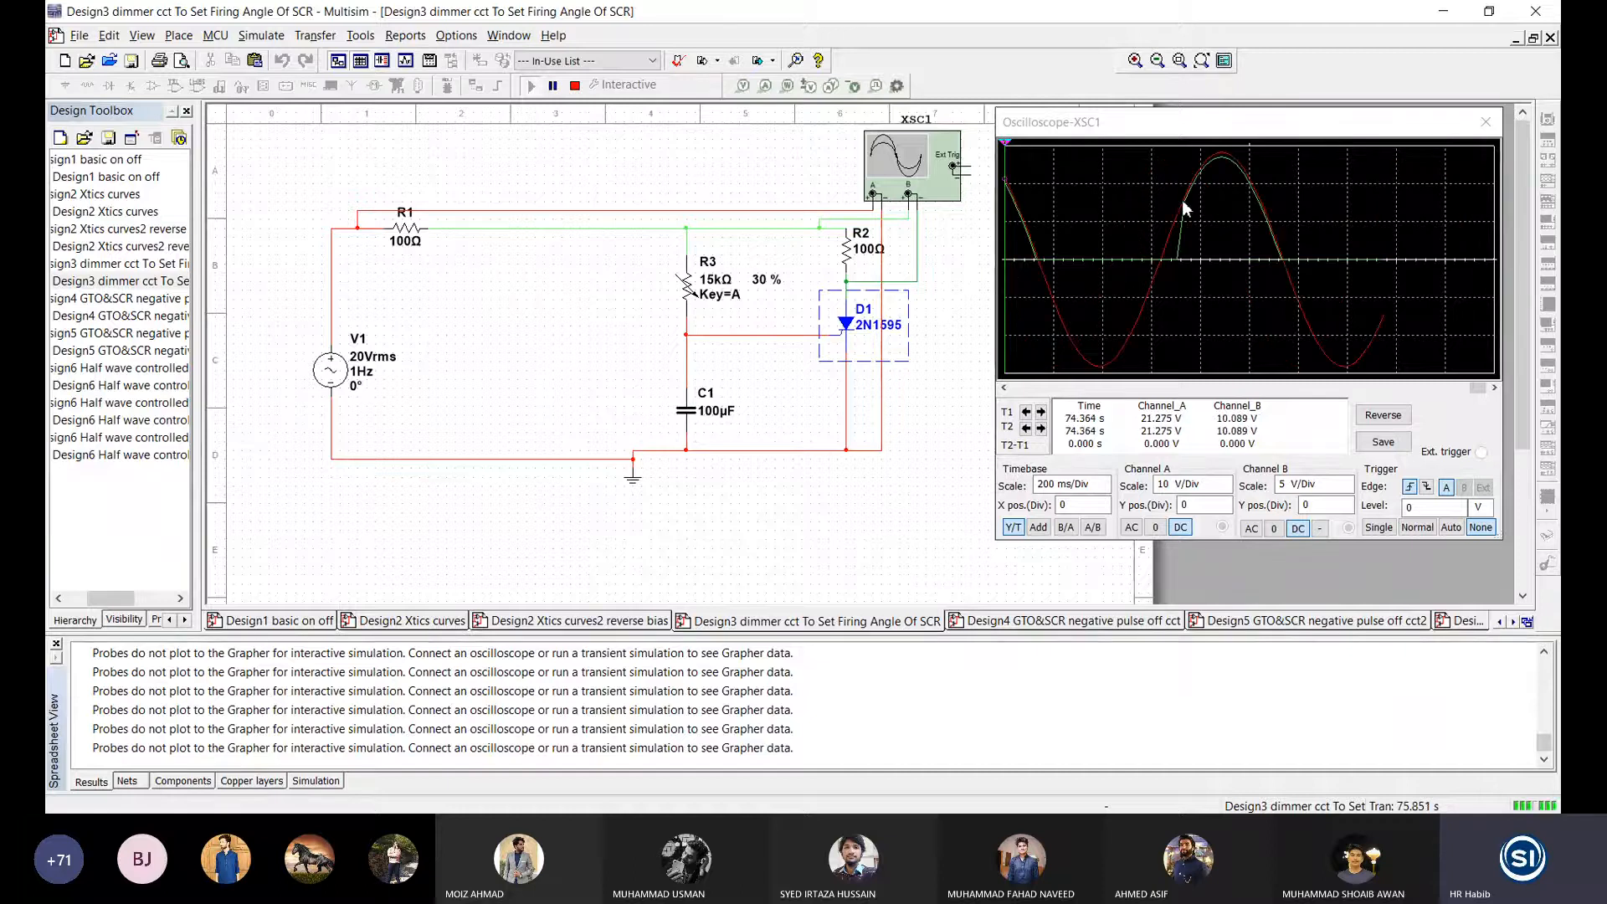
# Step: Increase potentiometer R3 further to 60 % while watching the SCR firing point on the oscilloscope
pyautogui.press('a')
pyautogui.press('a')
pyautogui.press('a')
pyautogui.press('a')
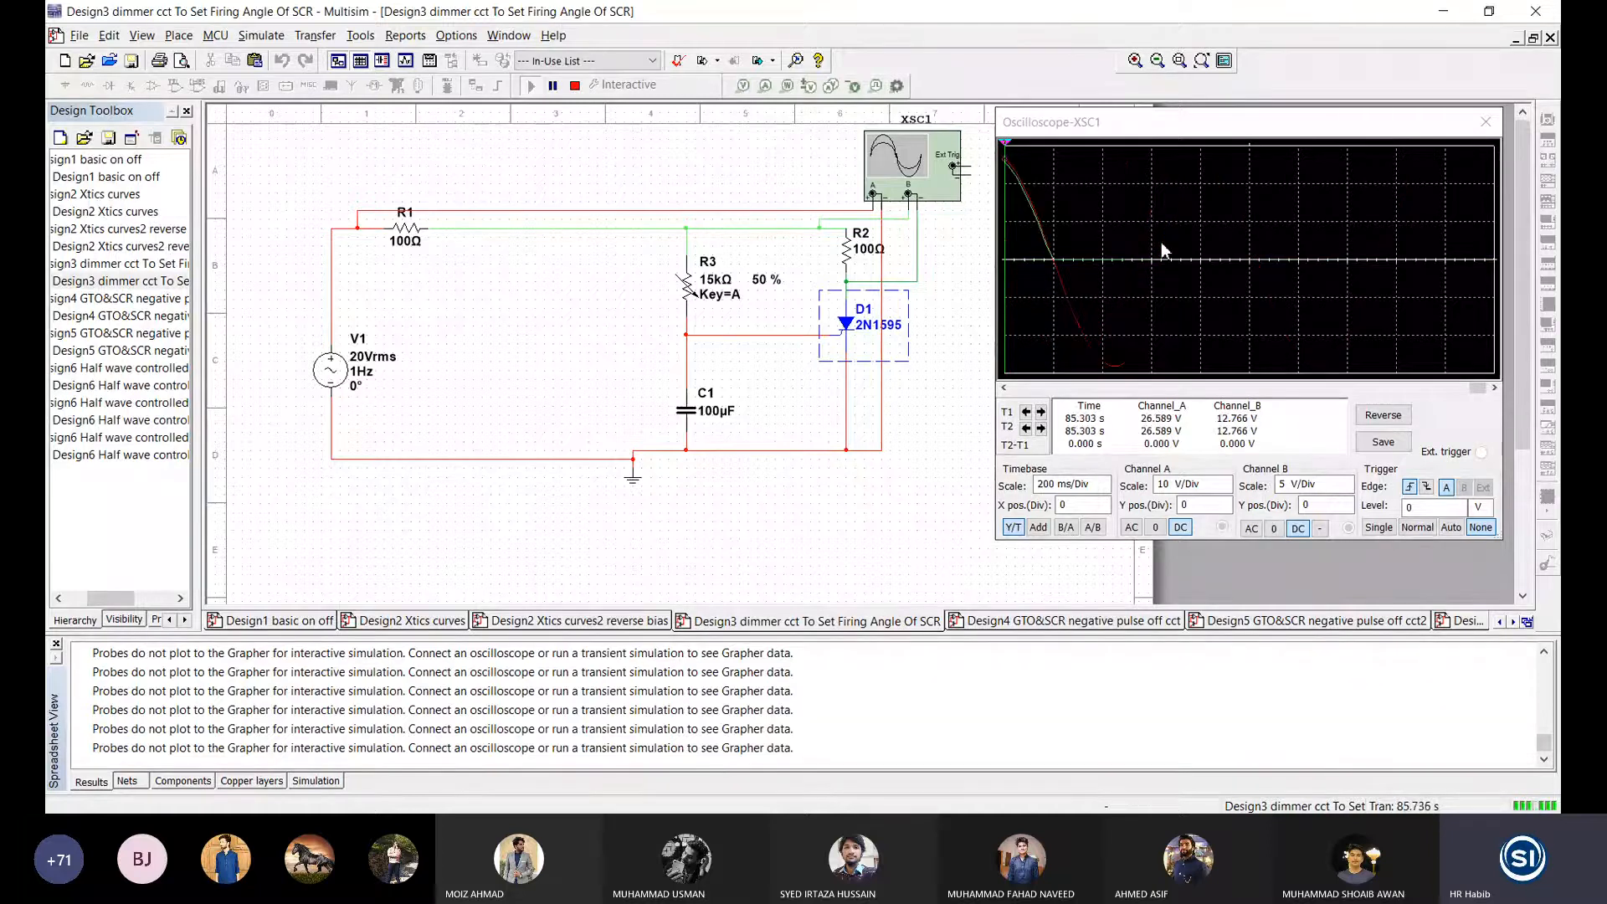
pyautogui.press('a')
pyautogui.moveTo(764, 323)
pyautogui.press('a')
pyautogui.press('a')
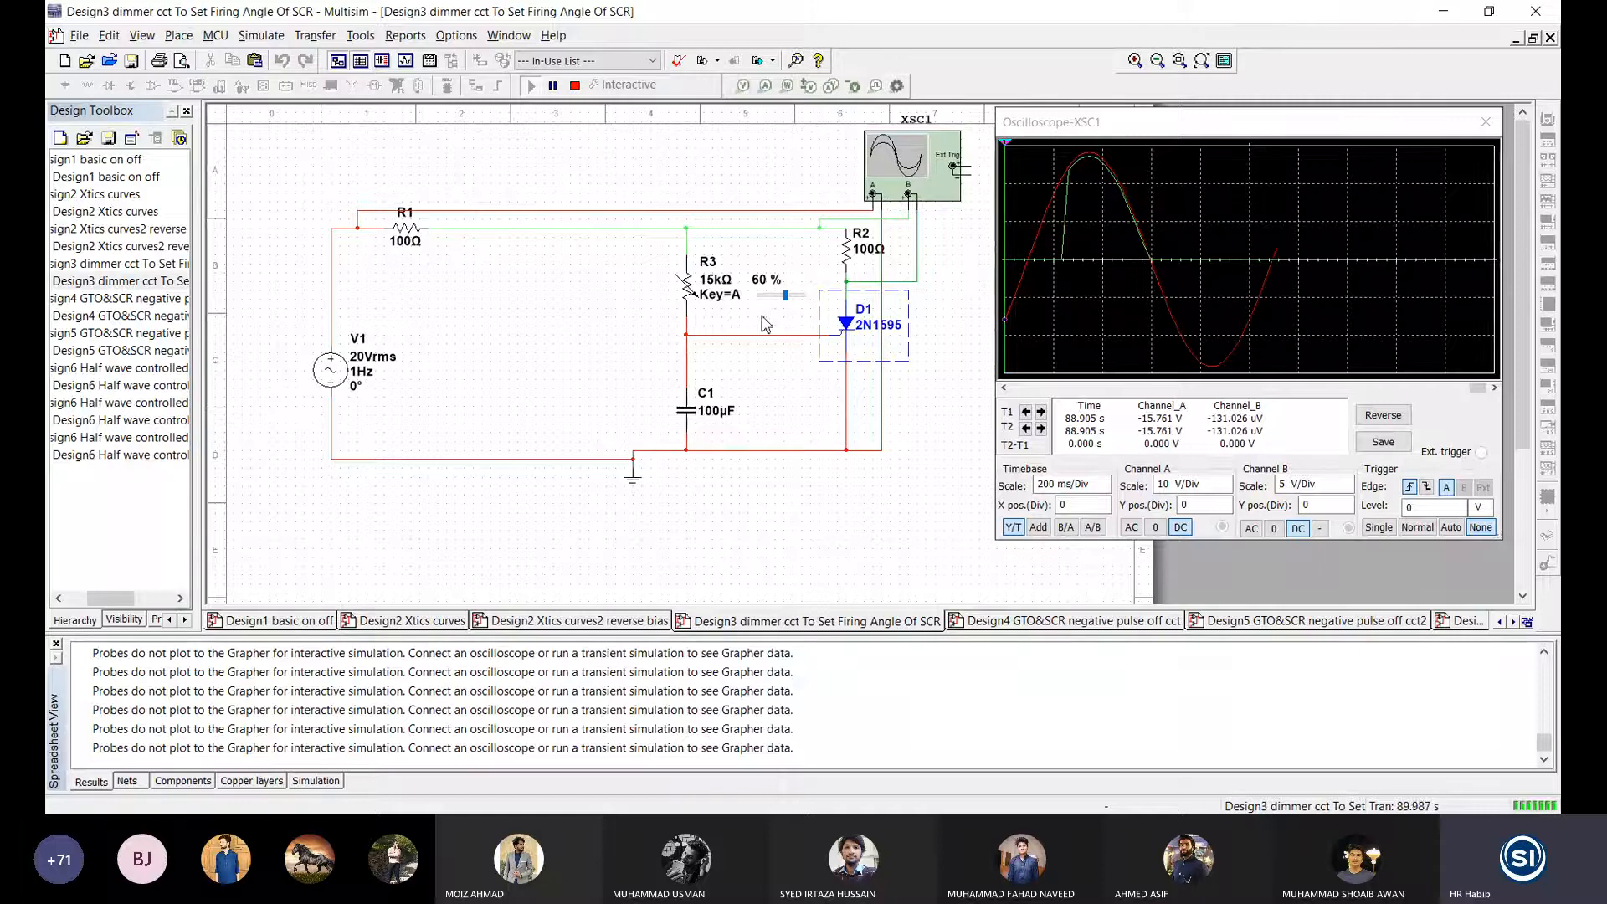
# Step: Raise potentiometer R3 gradually to 90 % and examine the SCR output waveform at each setting
pyautogui.press('a')
pyautogui.press('a')
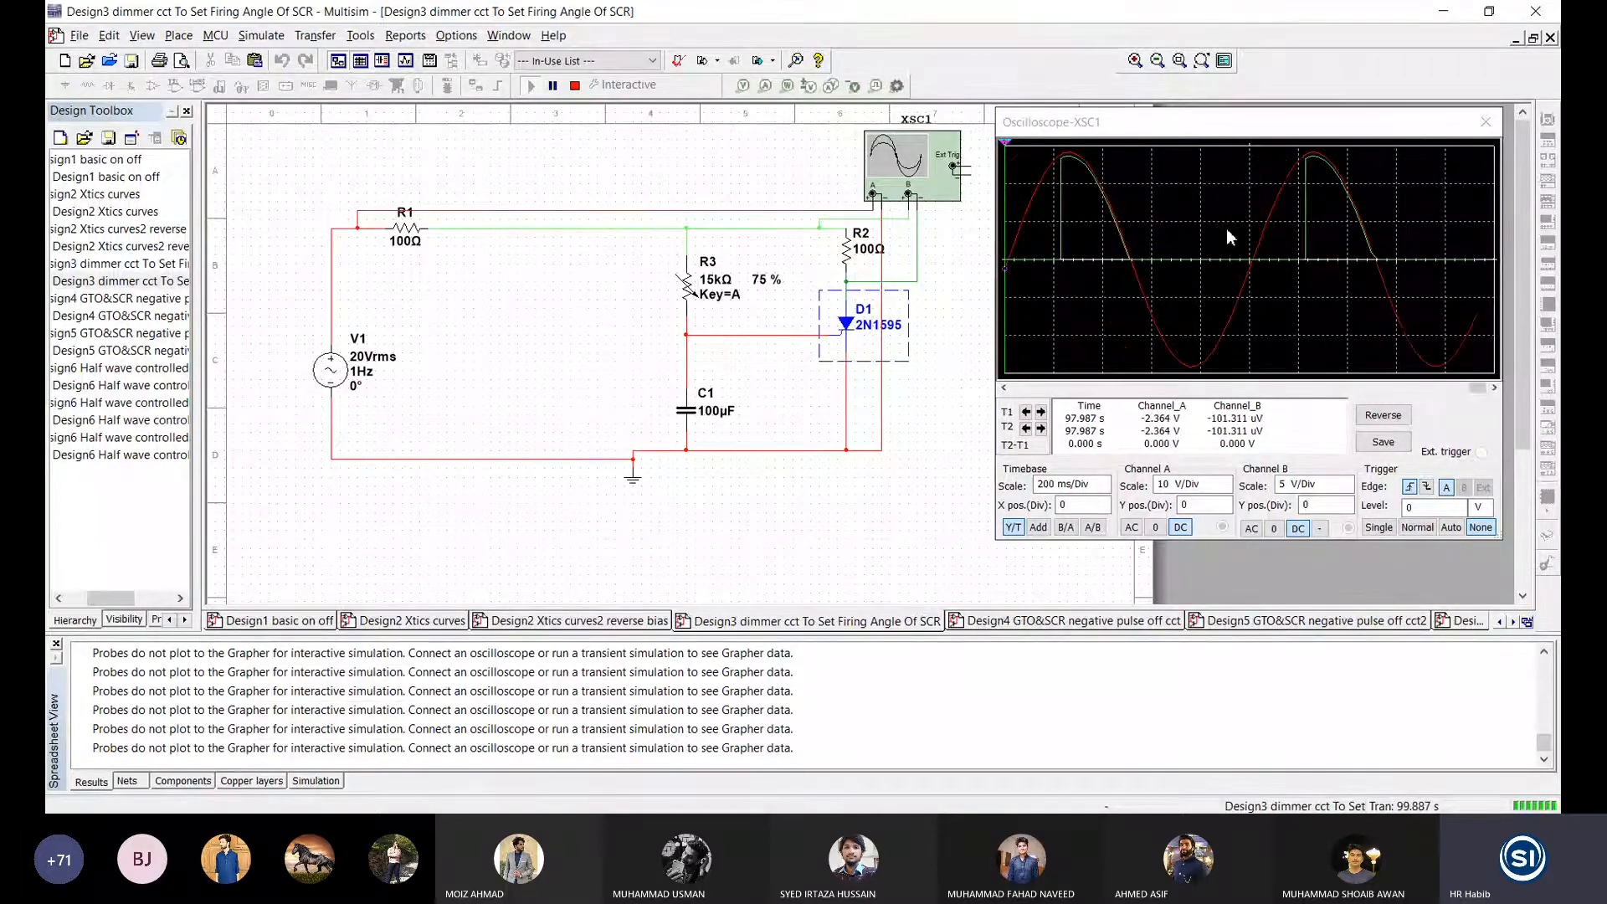
pyautogui.press('a')
pyautogui.press('a')
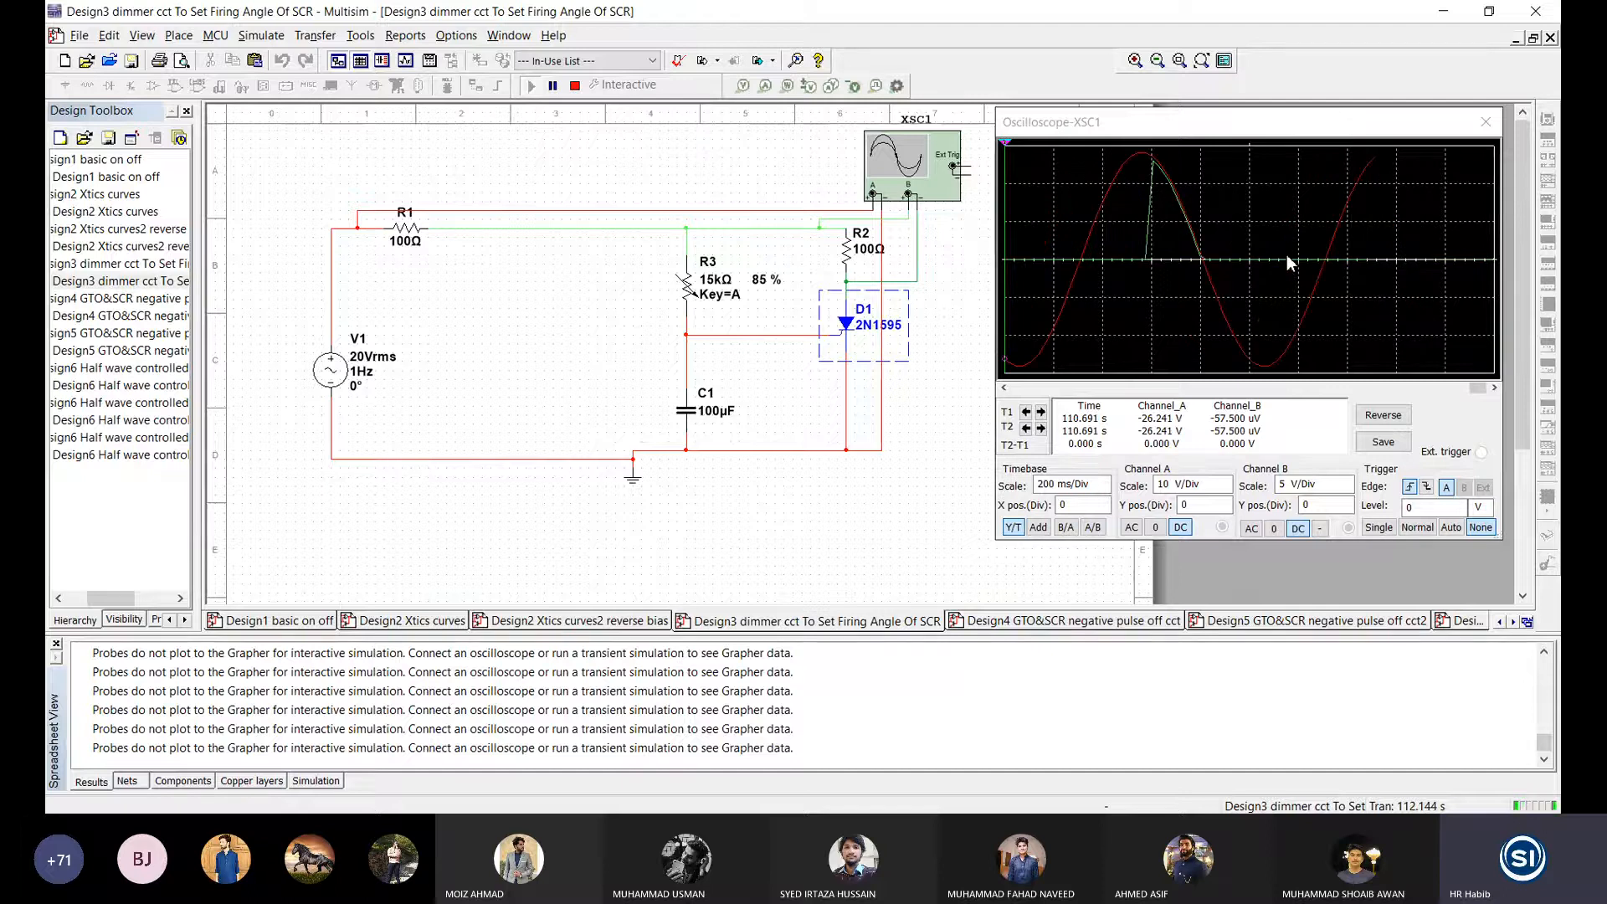
pyautogui.press('a')
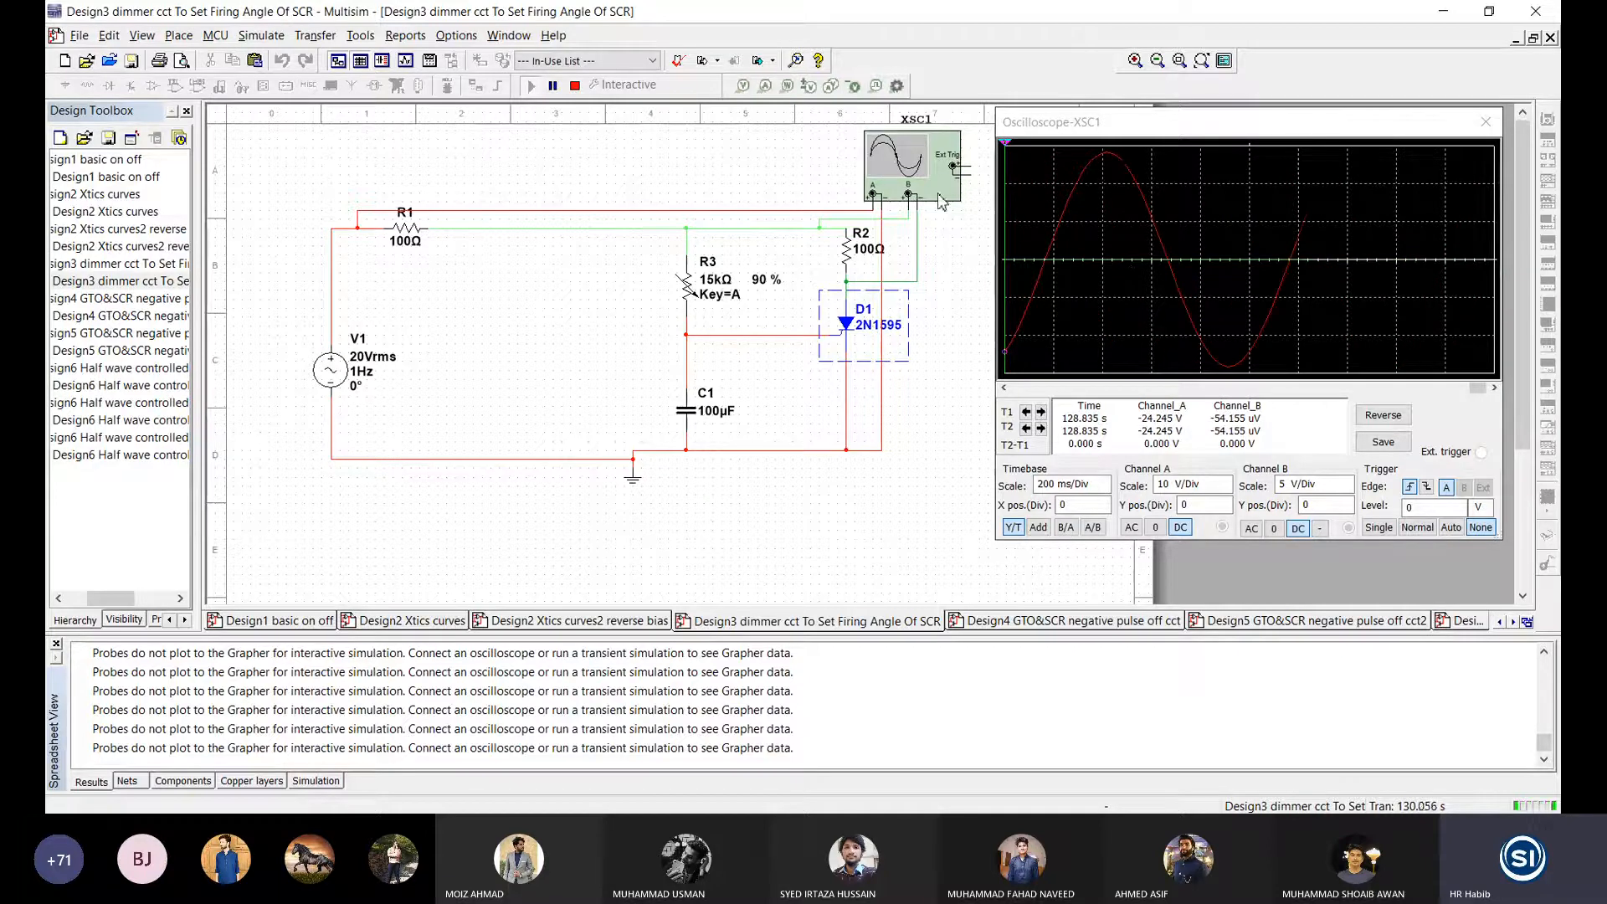
# Step: Return potentiometer R3 to 0 % and stop the dimmer circuit simulation
pyautogui.moveTo(797, 295); pyautogui.dragTo(757, 296)
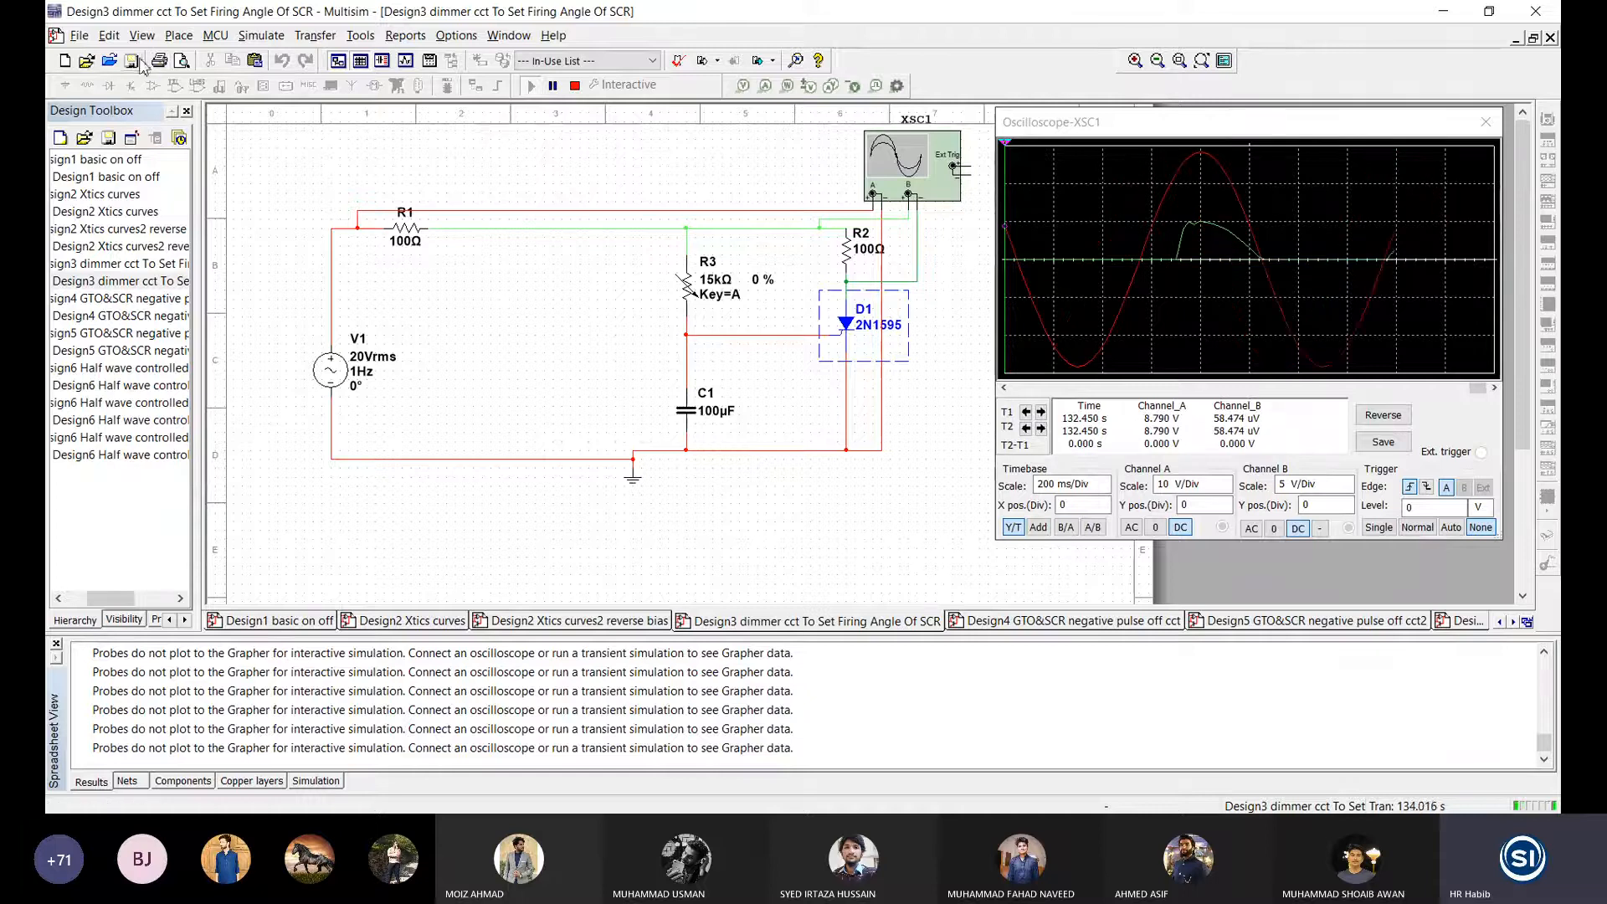
pyautogui.click(571, 87)
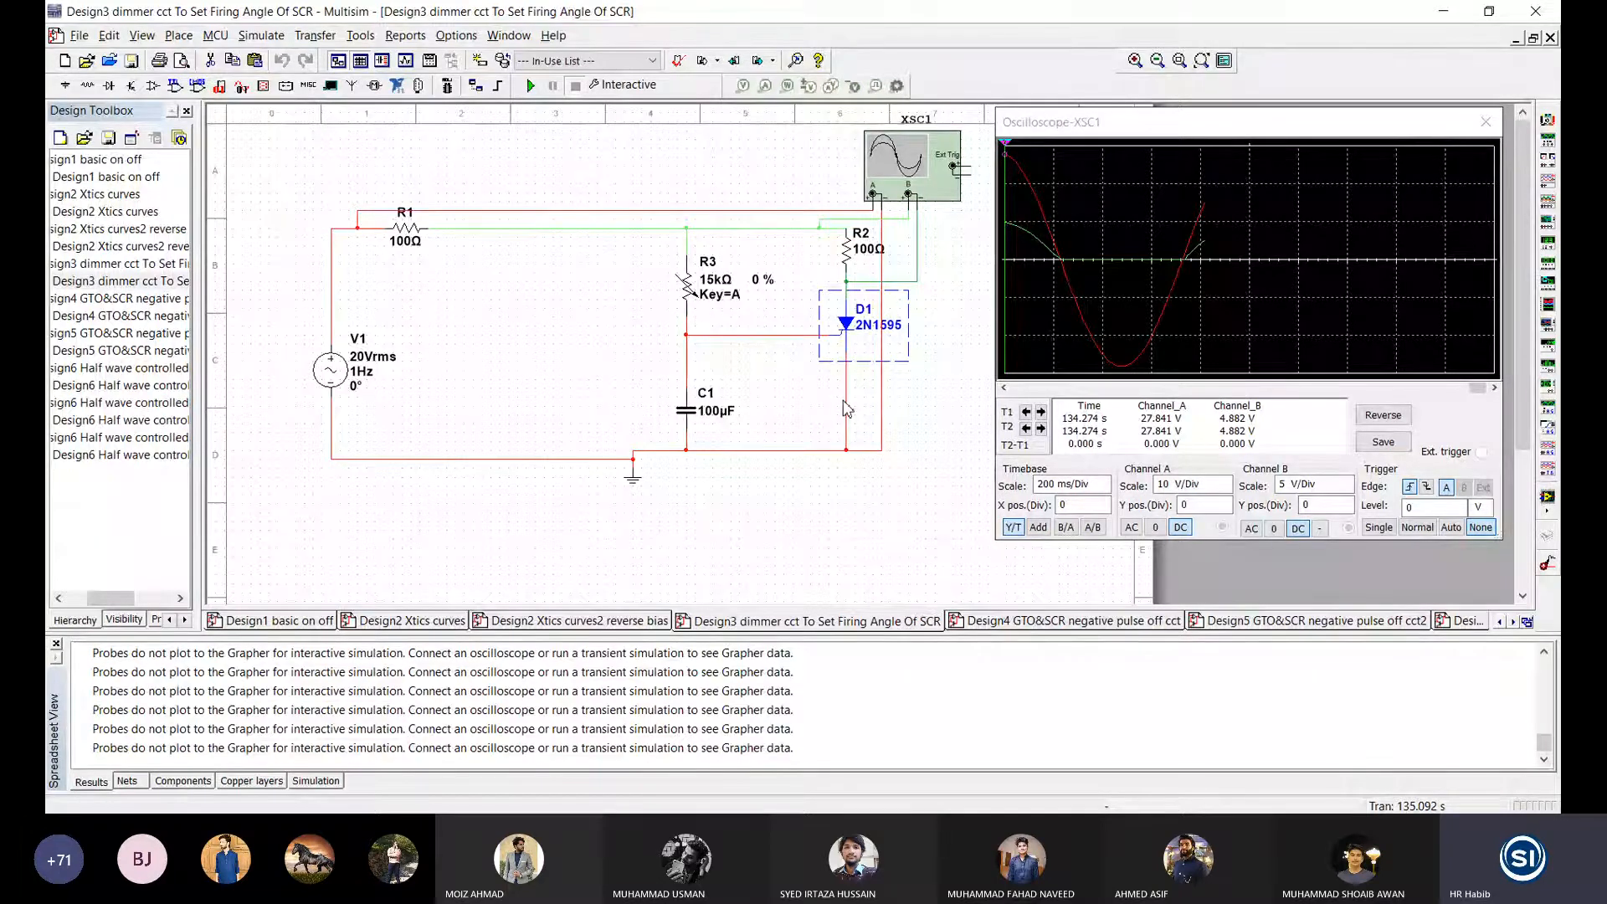
pyautogui.moveTo(730, 326)
# Step: Switch to Design4 GTO&SCR negative pulse off cct and examine the upper circuit with S1, D1, LED1 and S2
pyautogui.click(1030, 624)
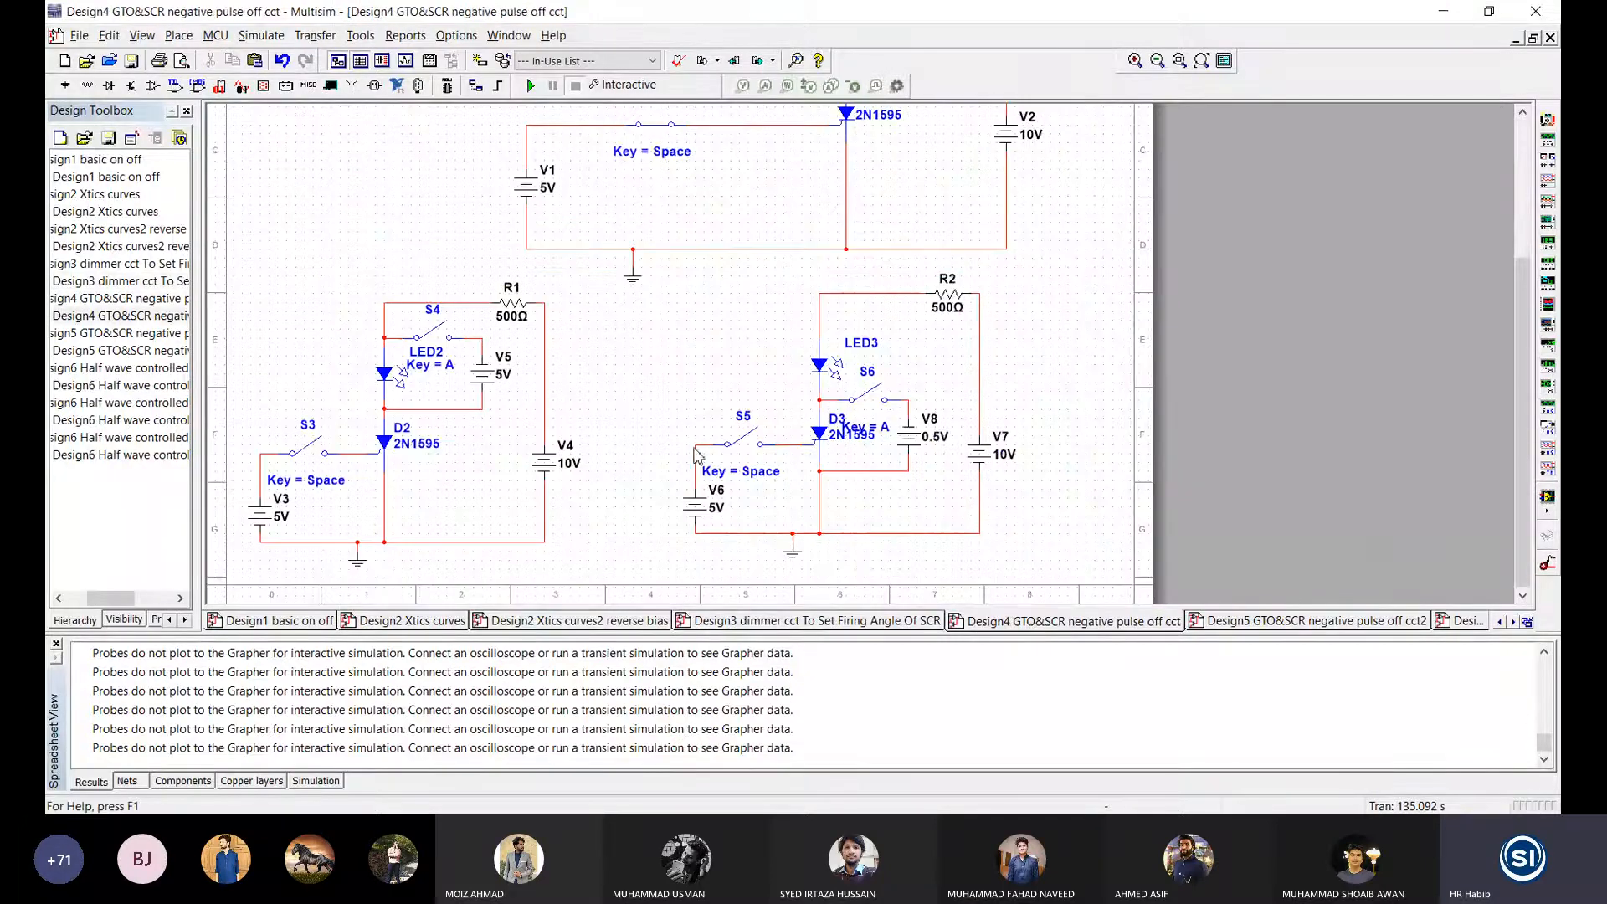
pyautogui.scroll(5, 1076, 316)
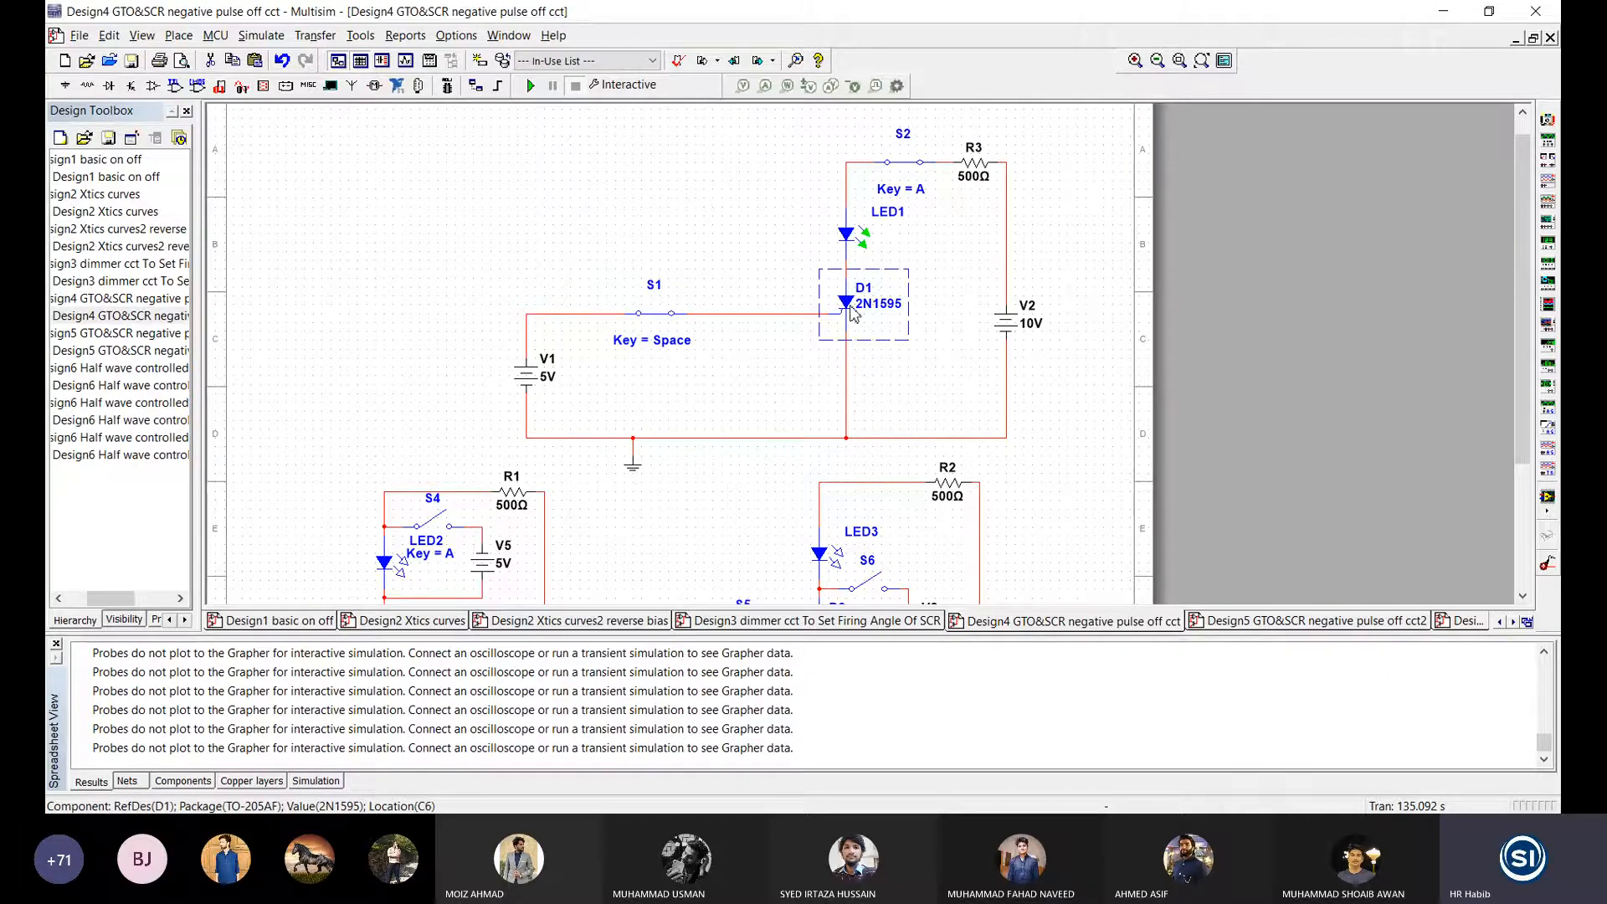
pyautogui.scroll(-4, 1517, 326)
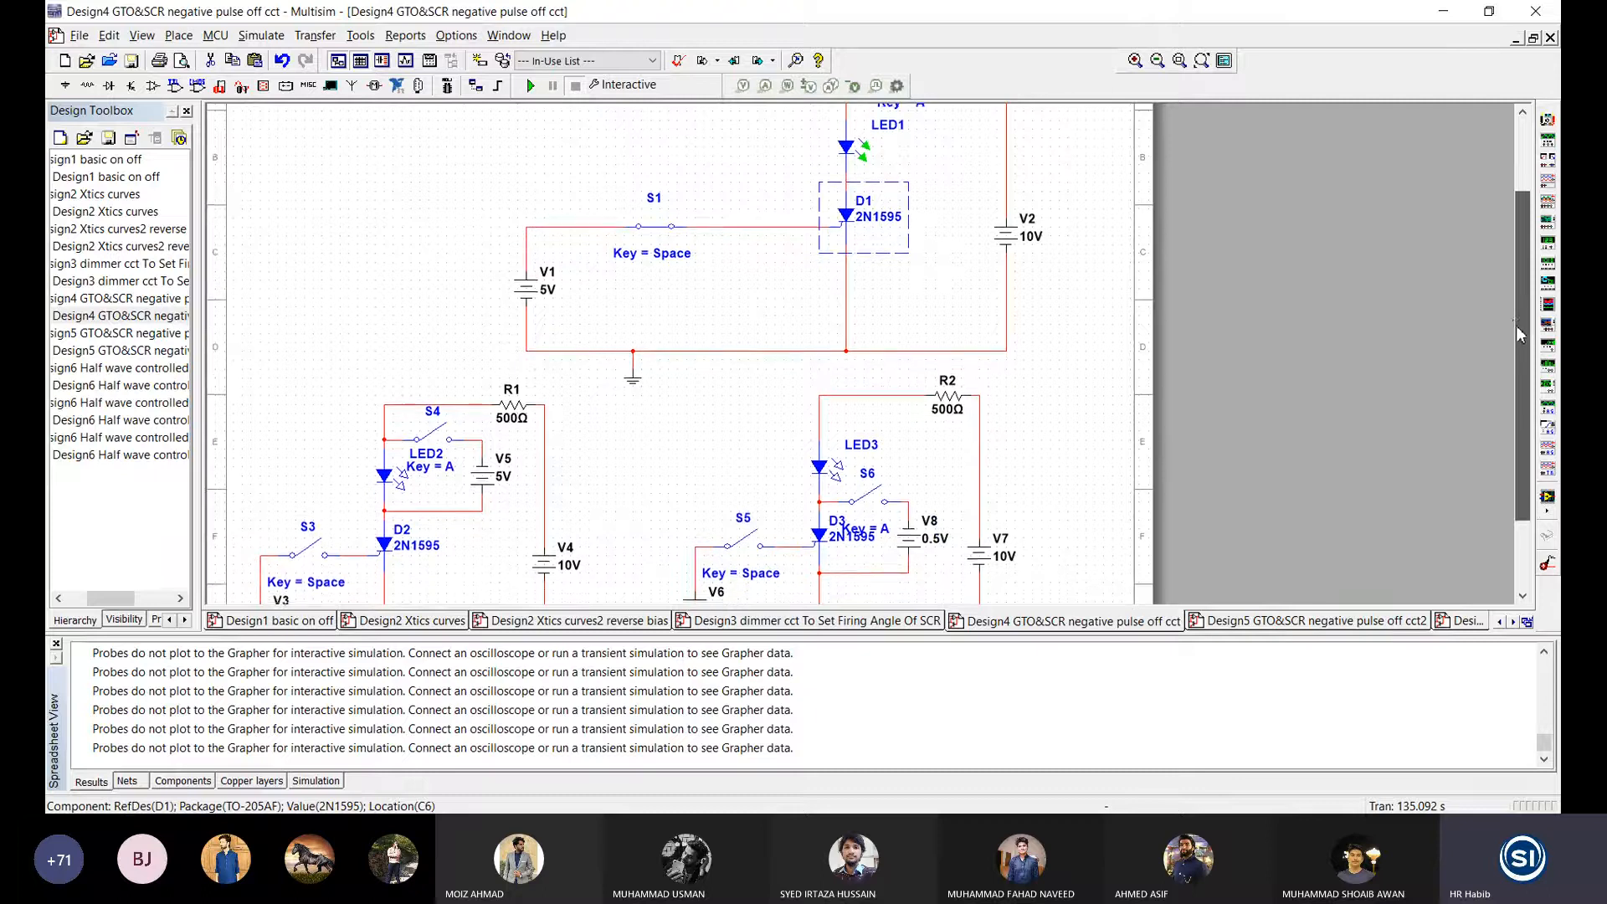
pyautogui.scroll(4, 1517, 327)
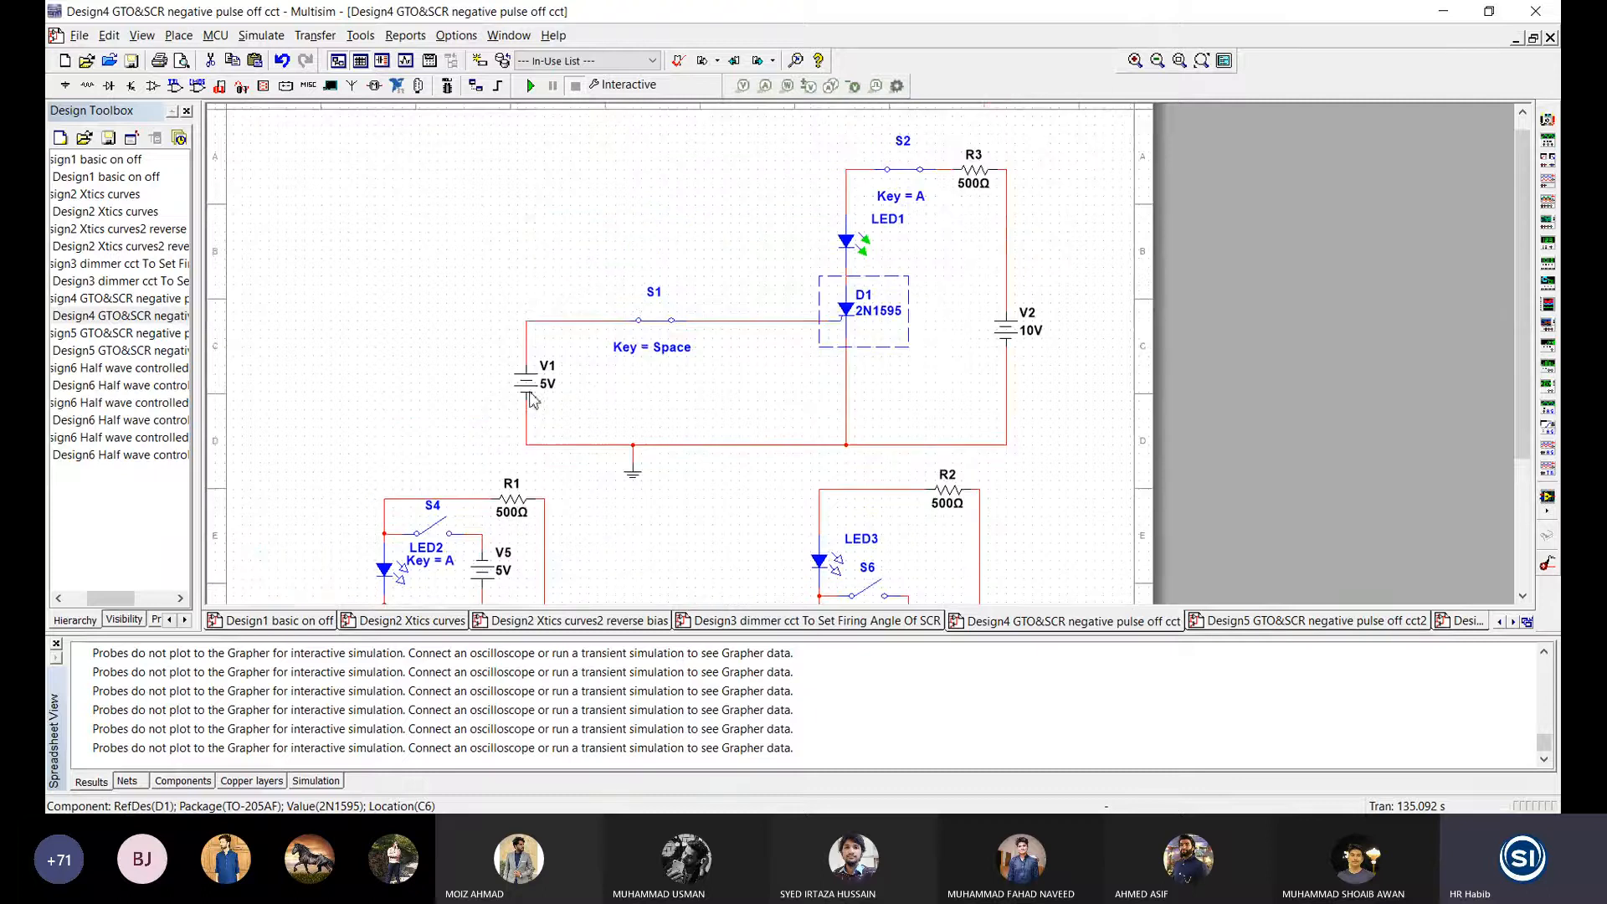
pyautogui.click(699, 322)
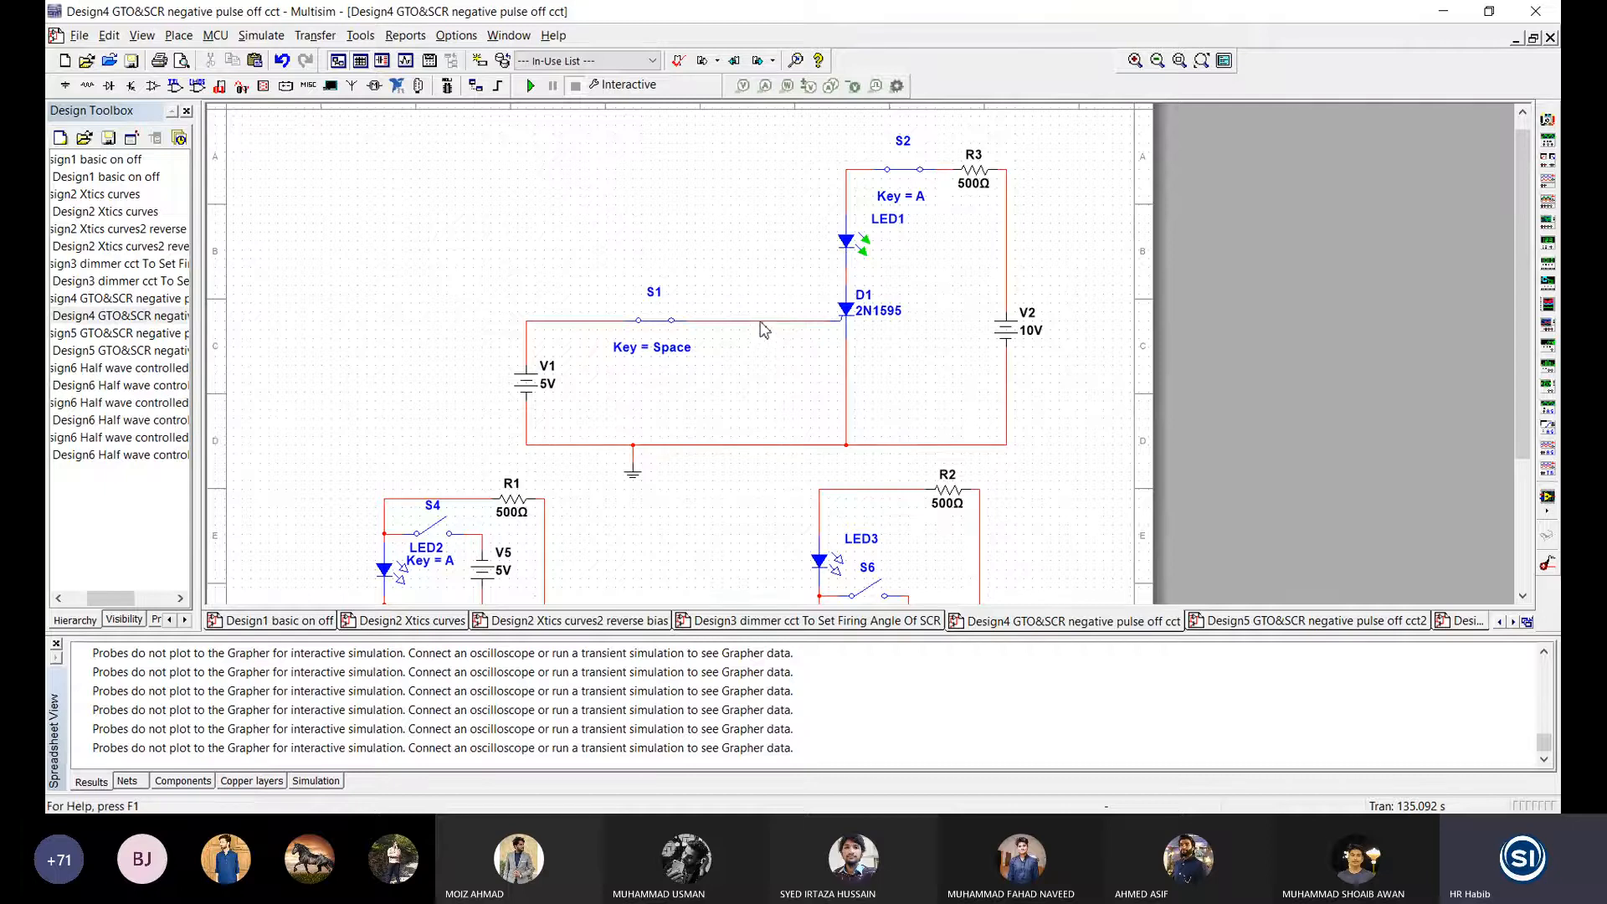
pyautogui.click(767, 350)
# Step: Start replacing gate switch S1 and search the Basic group's SWITCH components for push
pyautogui.click(657, 320)
pyautogui.click(659, 320)
pyautogui.click(659, 321)
pyautogui.doubleClick(654, 319)
pyautogui.click(431, 624)
pyautogui.click(924, 256)
pyautogui.doubleClick(925, 256)
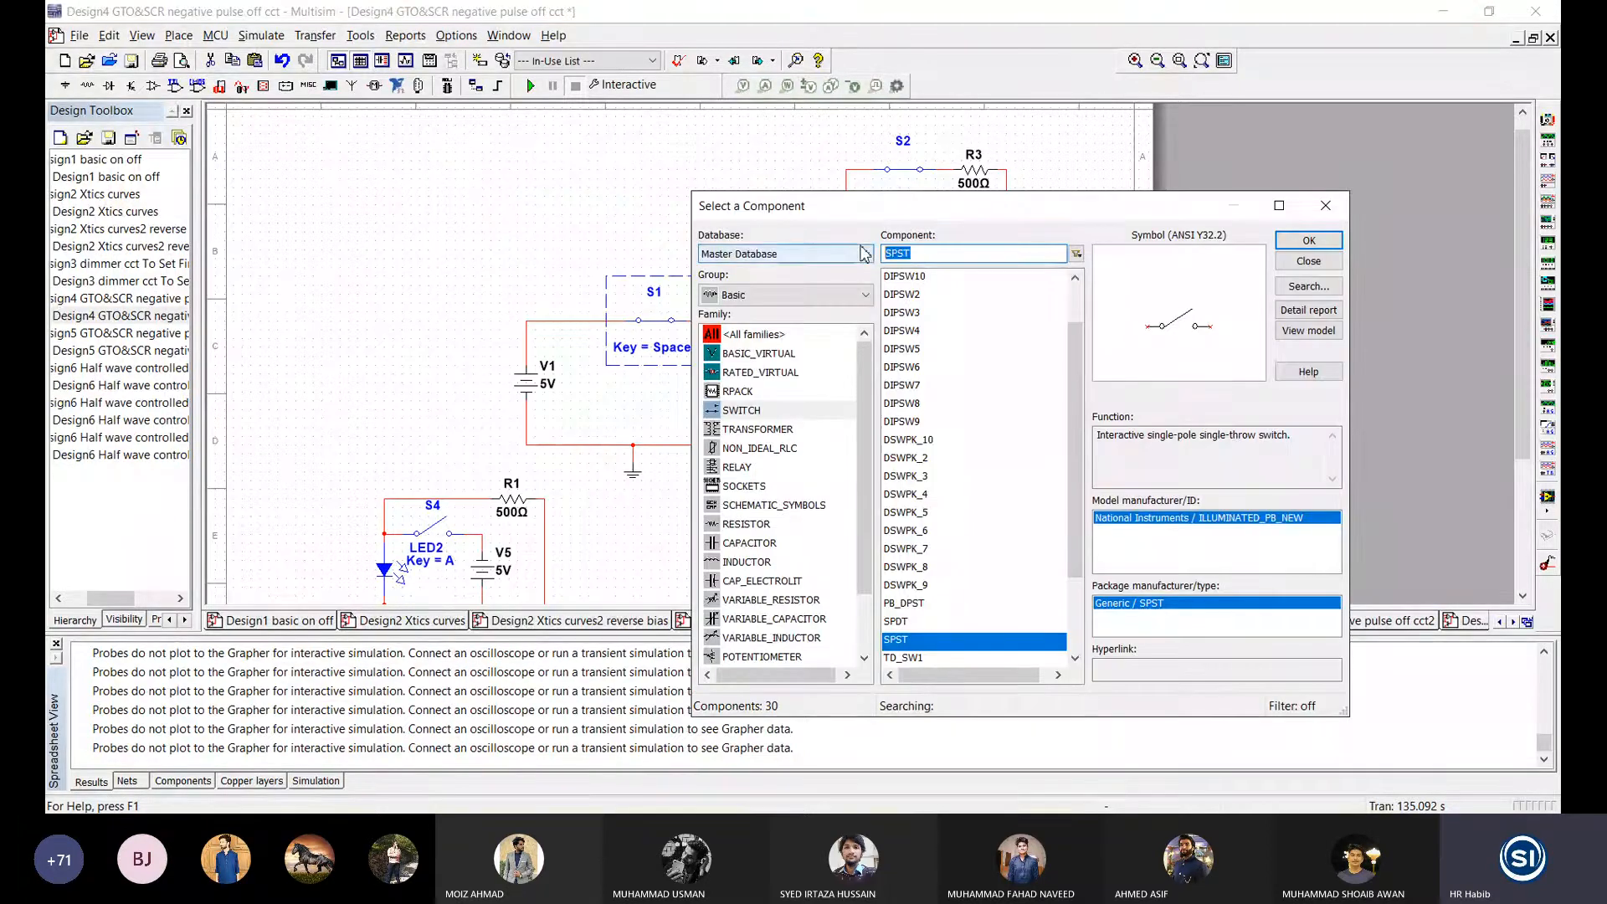
pyautogui.write('push')
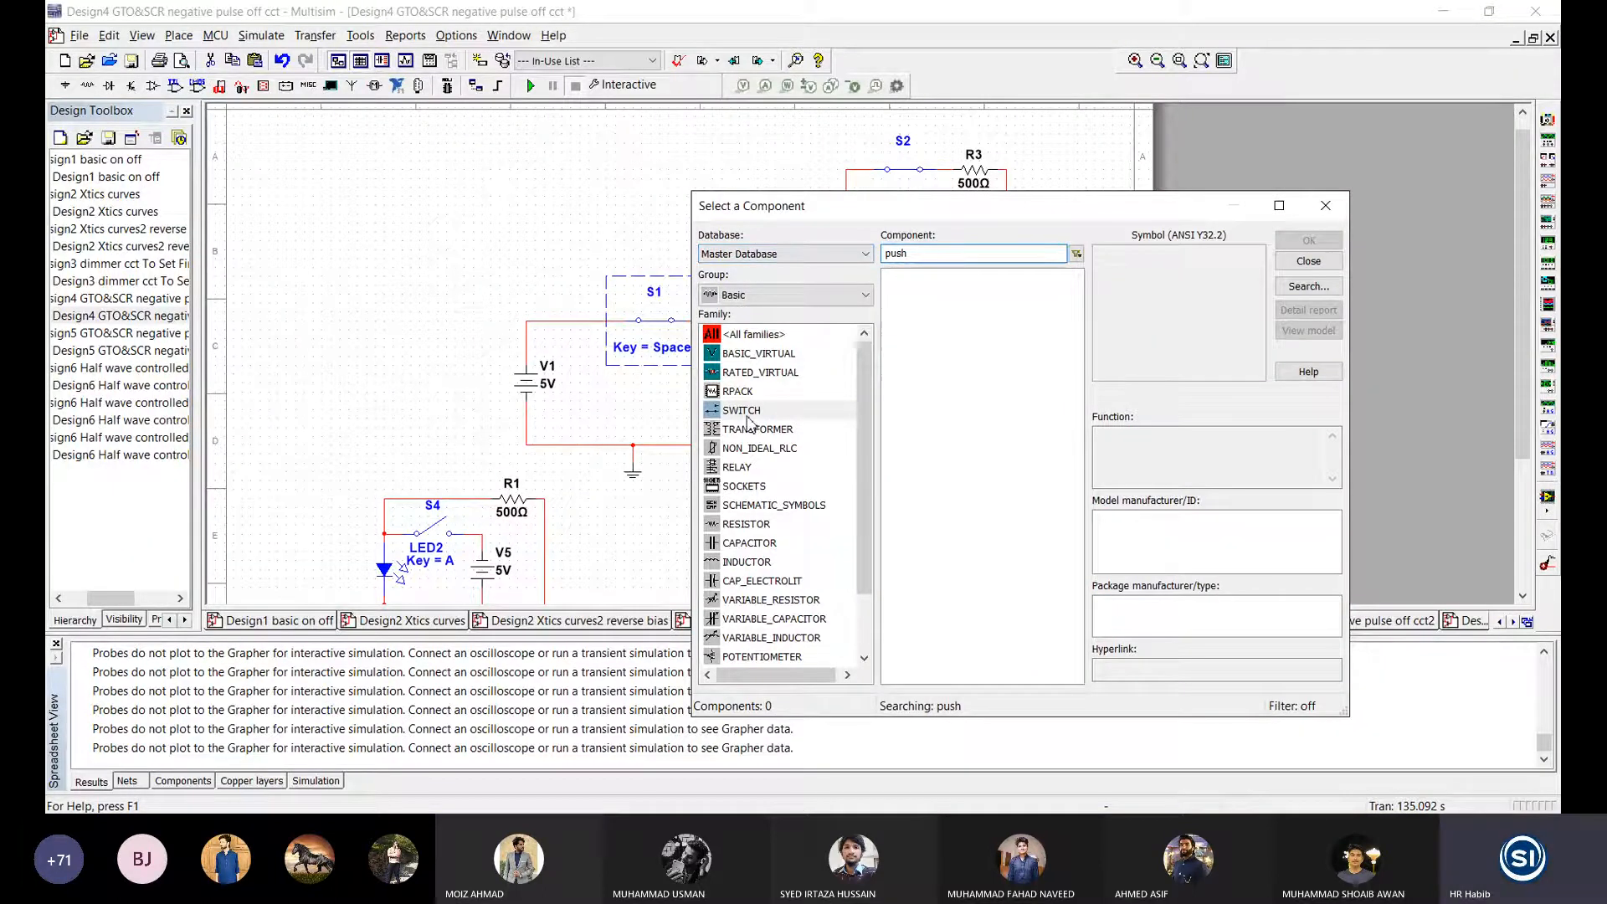
# Step: Search all component groups for push, try replacing S1 with PUSH_BUTTON_DPST, and undo the replacement
pyautogui.click(749, 412)
pyautogui.click(766, 302)
pyautogui.click(761, 318)
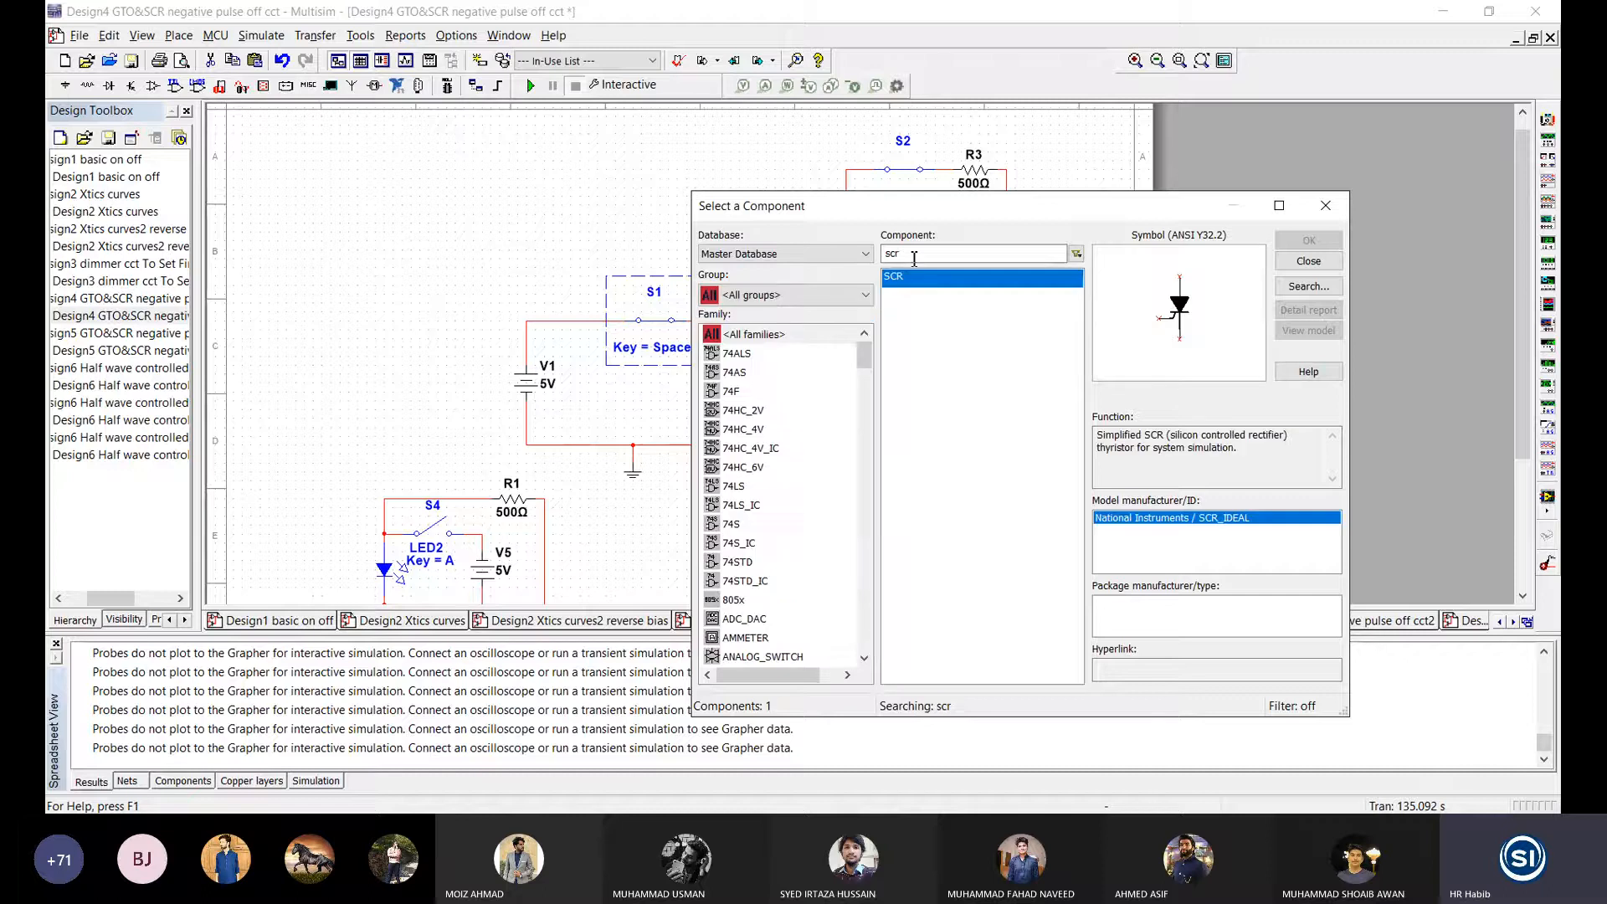
pyautogui.moveTo(906, 255); pyautogui.dragTo(861, 255)
pyautogui.write('p')
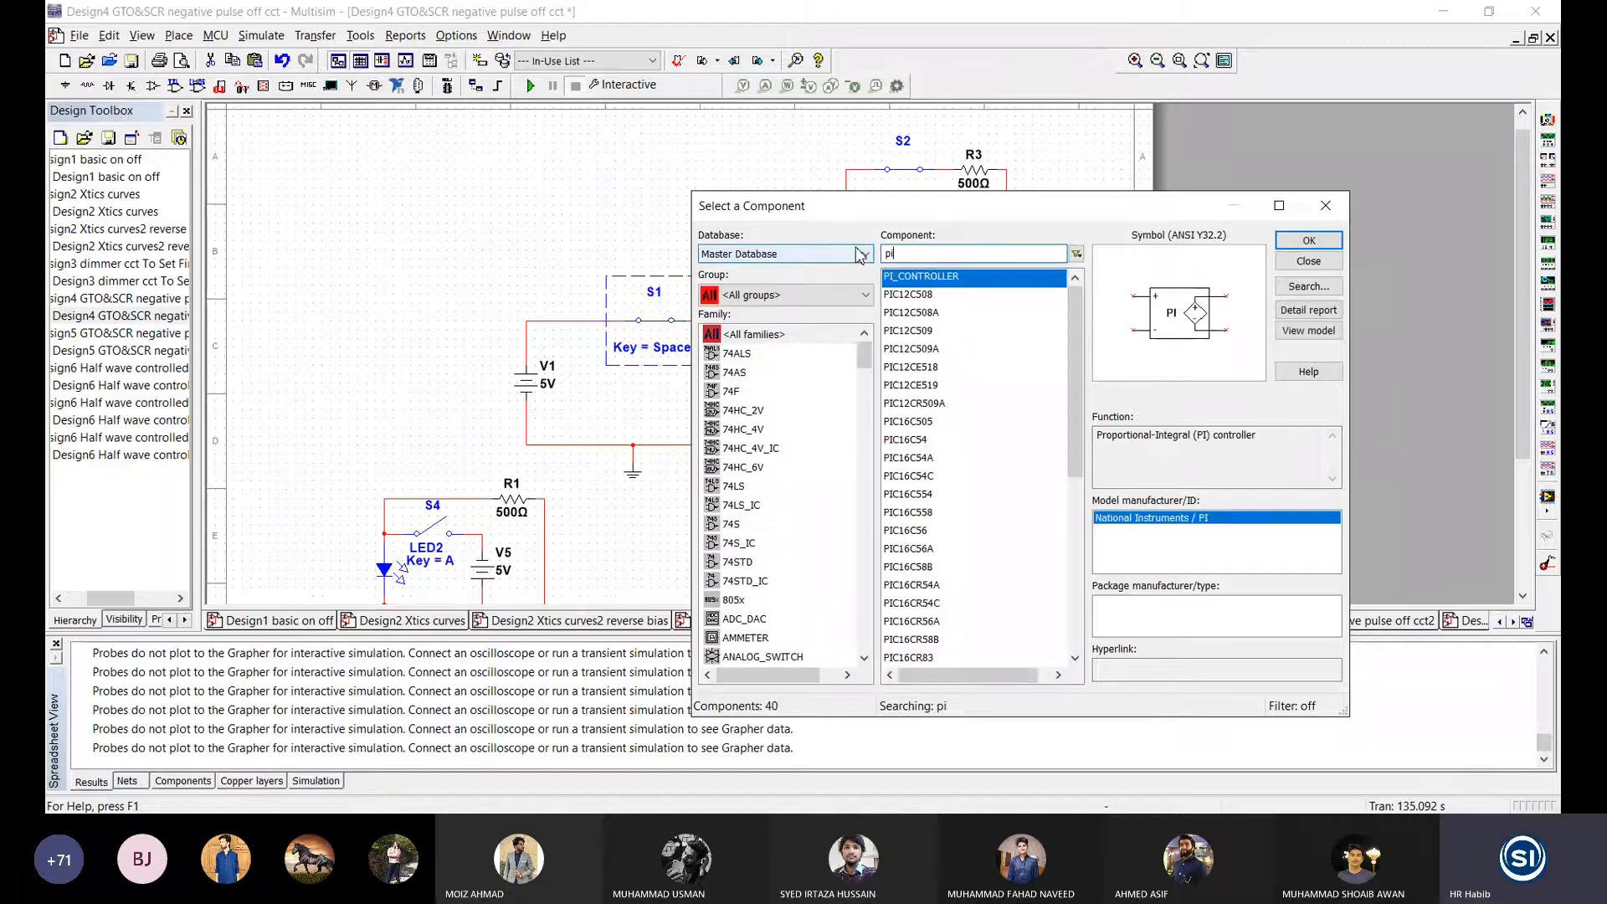
pyautogui.write('ush')
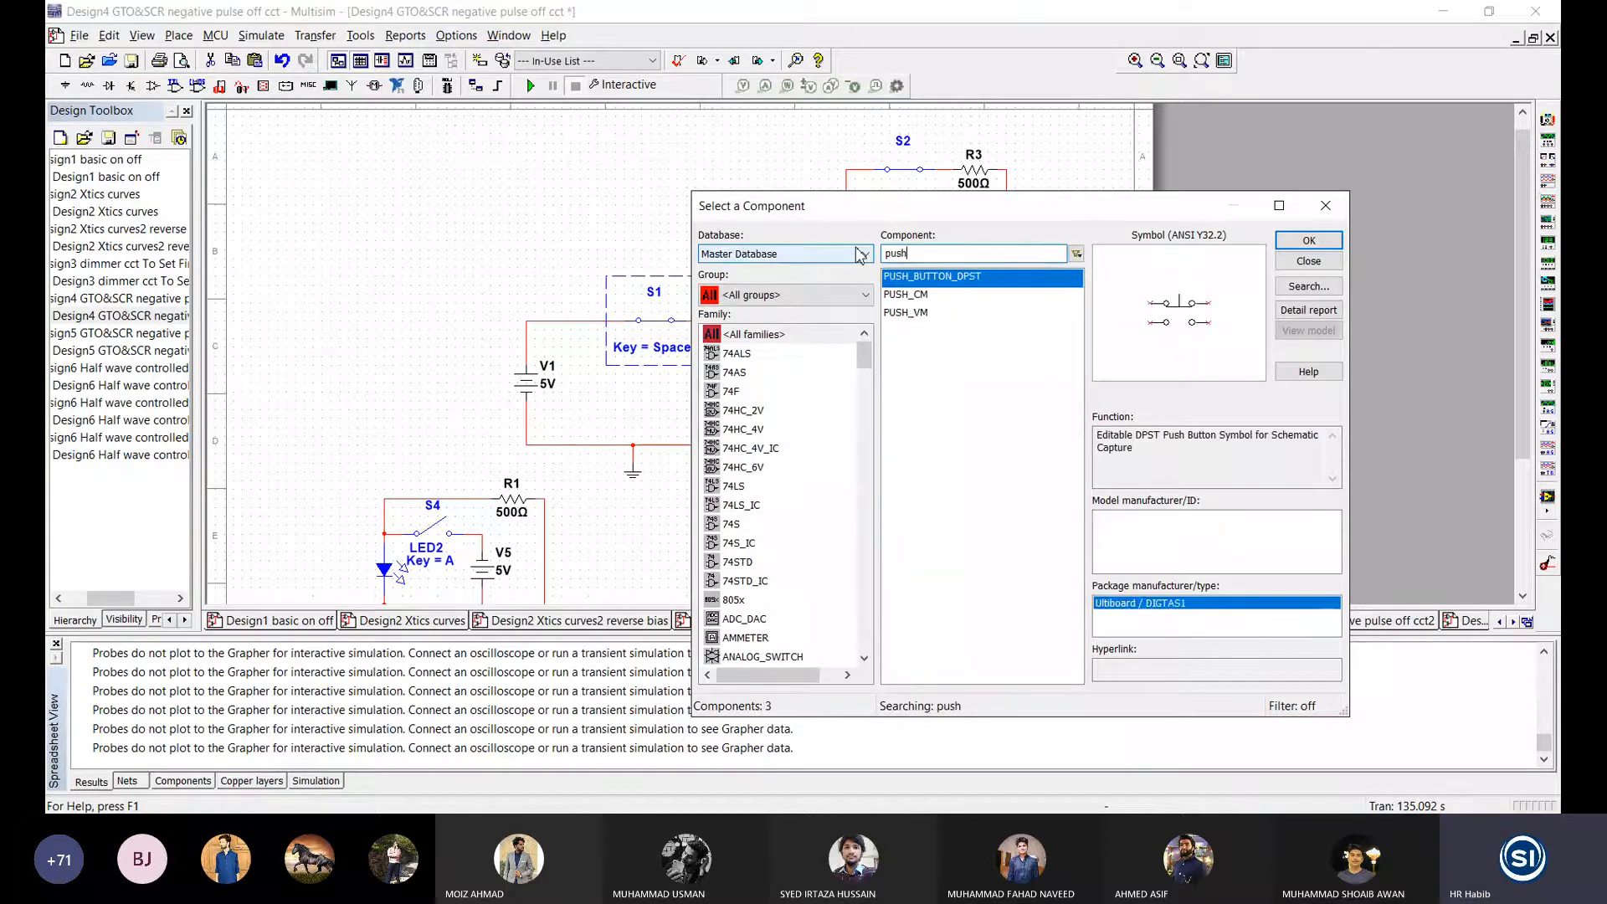
pyautogui.press('Return')
pyautogui.hotkey('ctrl', 'z')
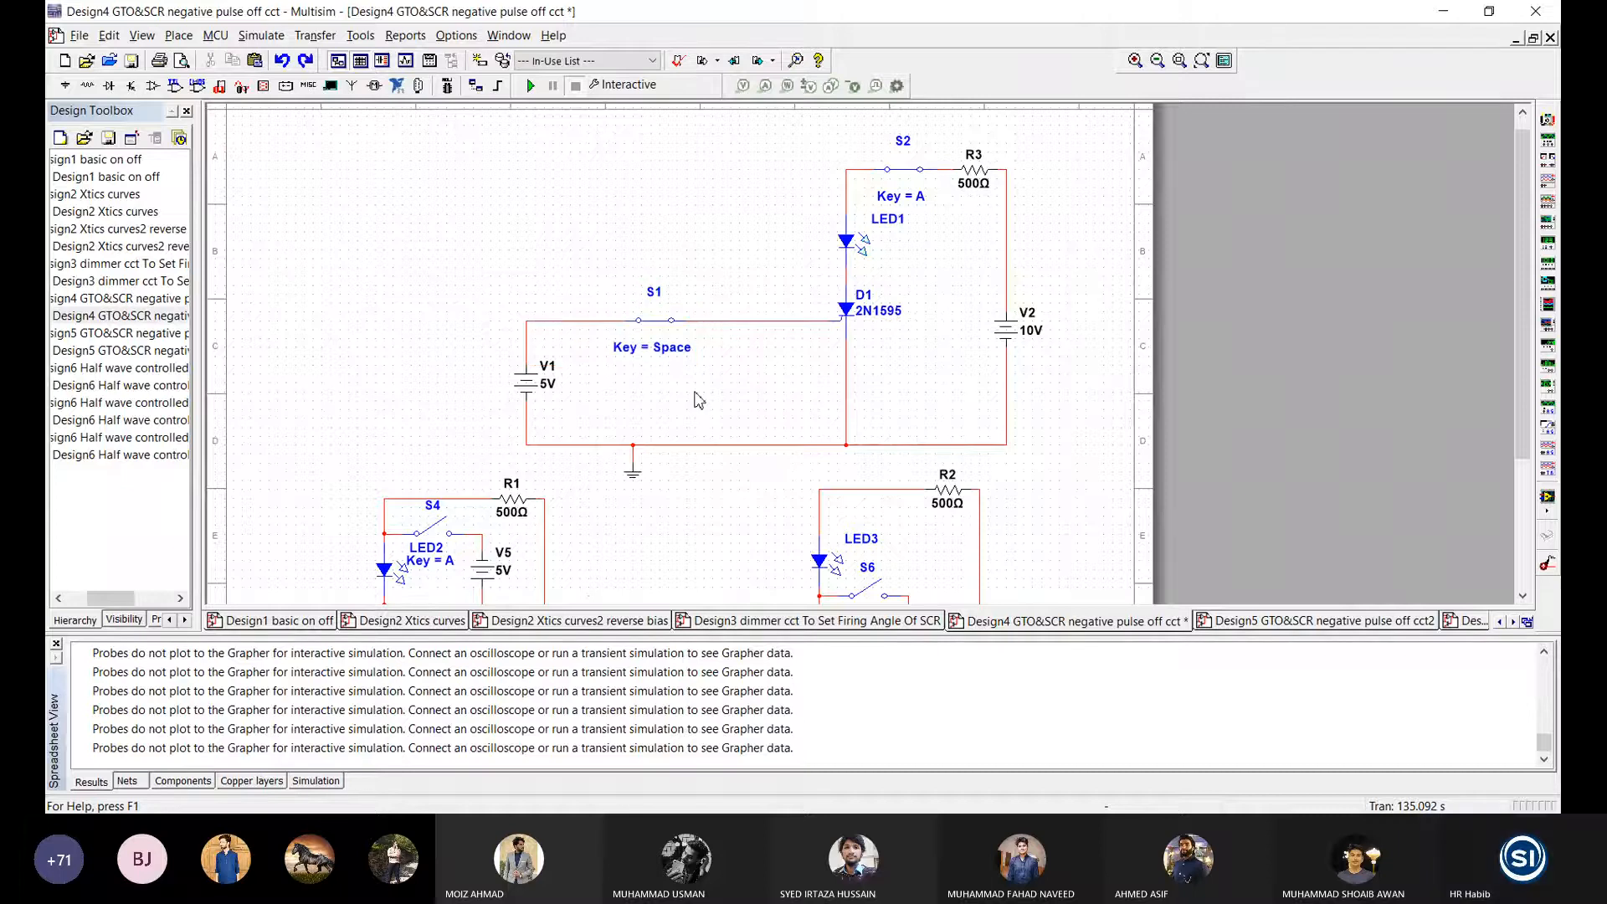
# Step: Open gate switch S1 and review the properties of SCR D1 and source V1, leaving V1 at 5 V
pyautogui.click(663, 325)
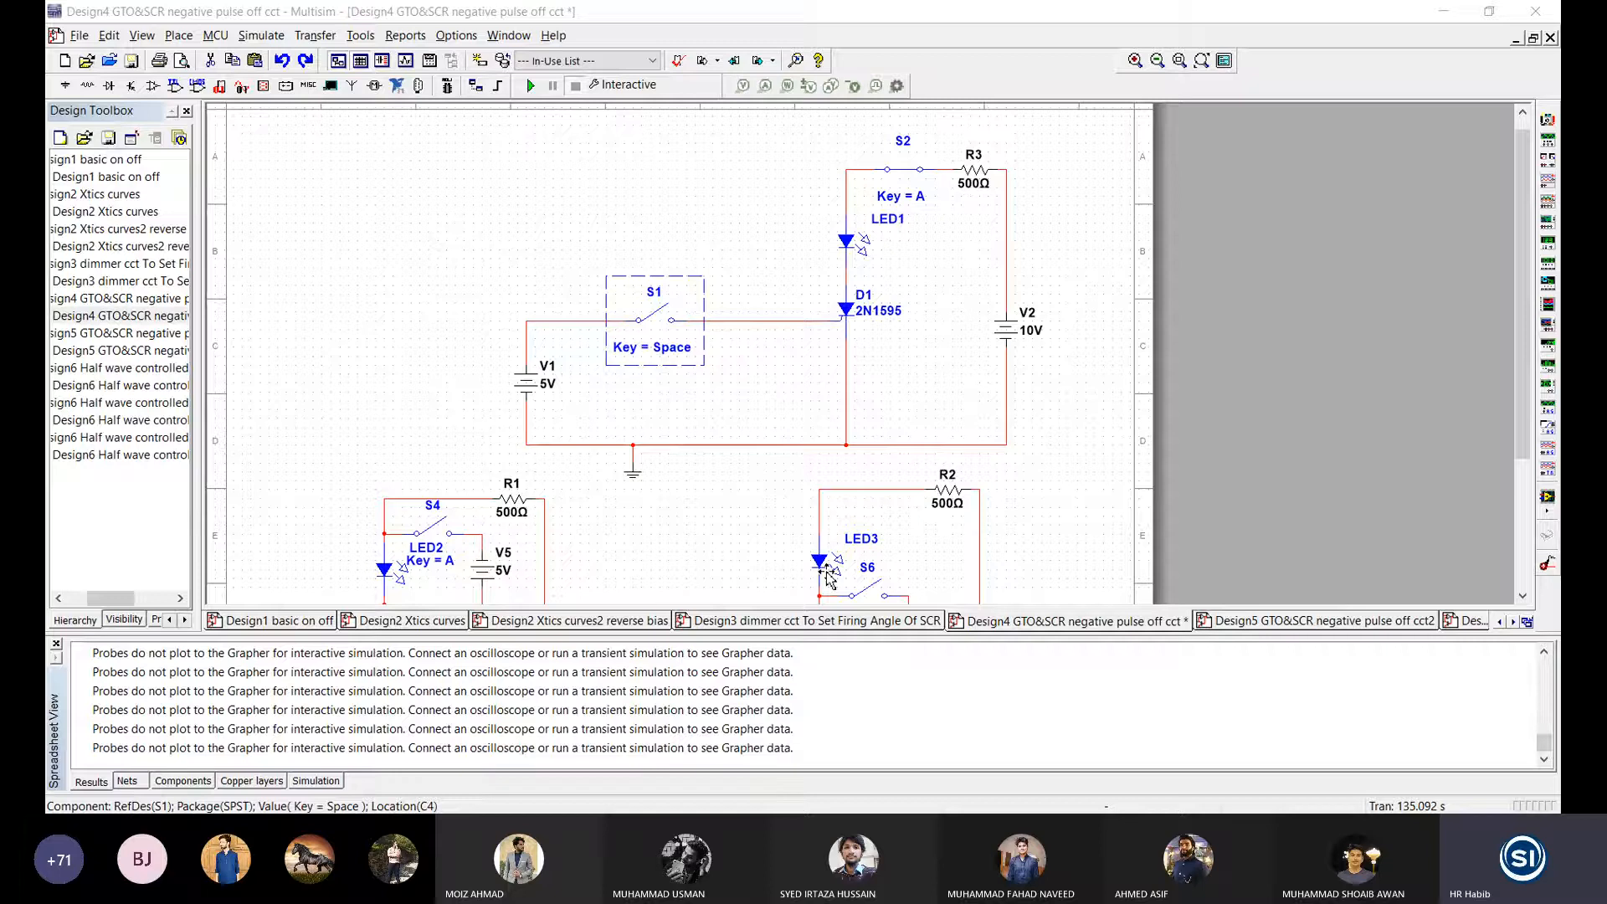
pyautogui.click(664, 387)
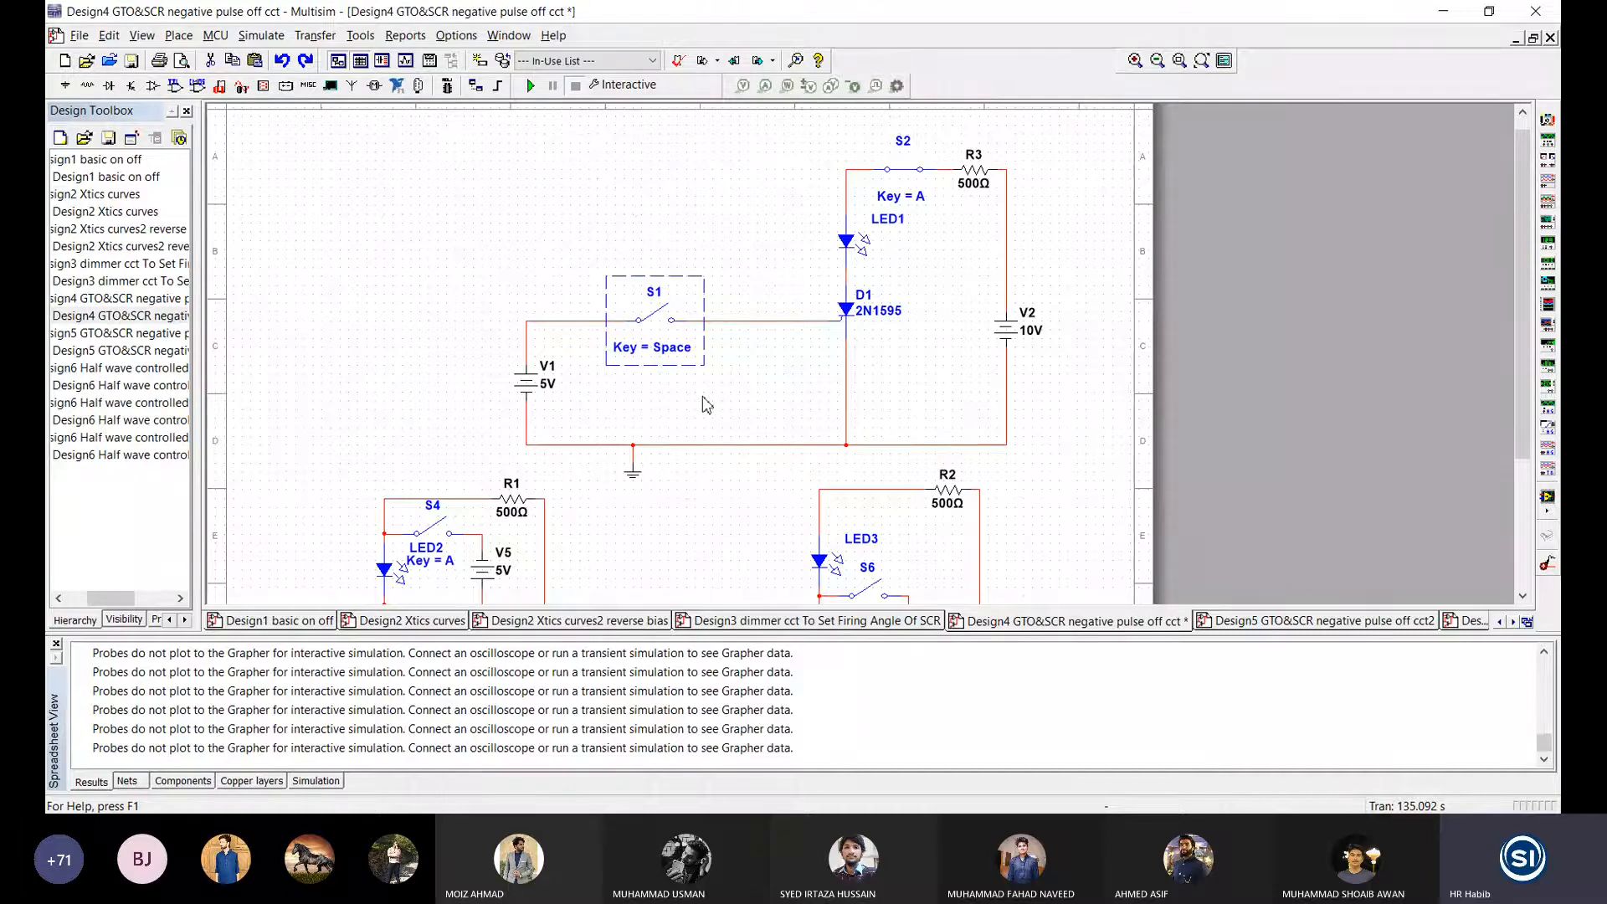
pyautogui.click(536, 389)
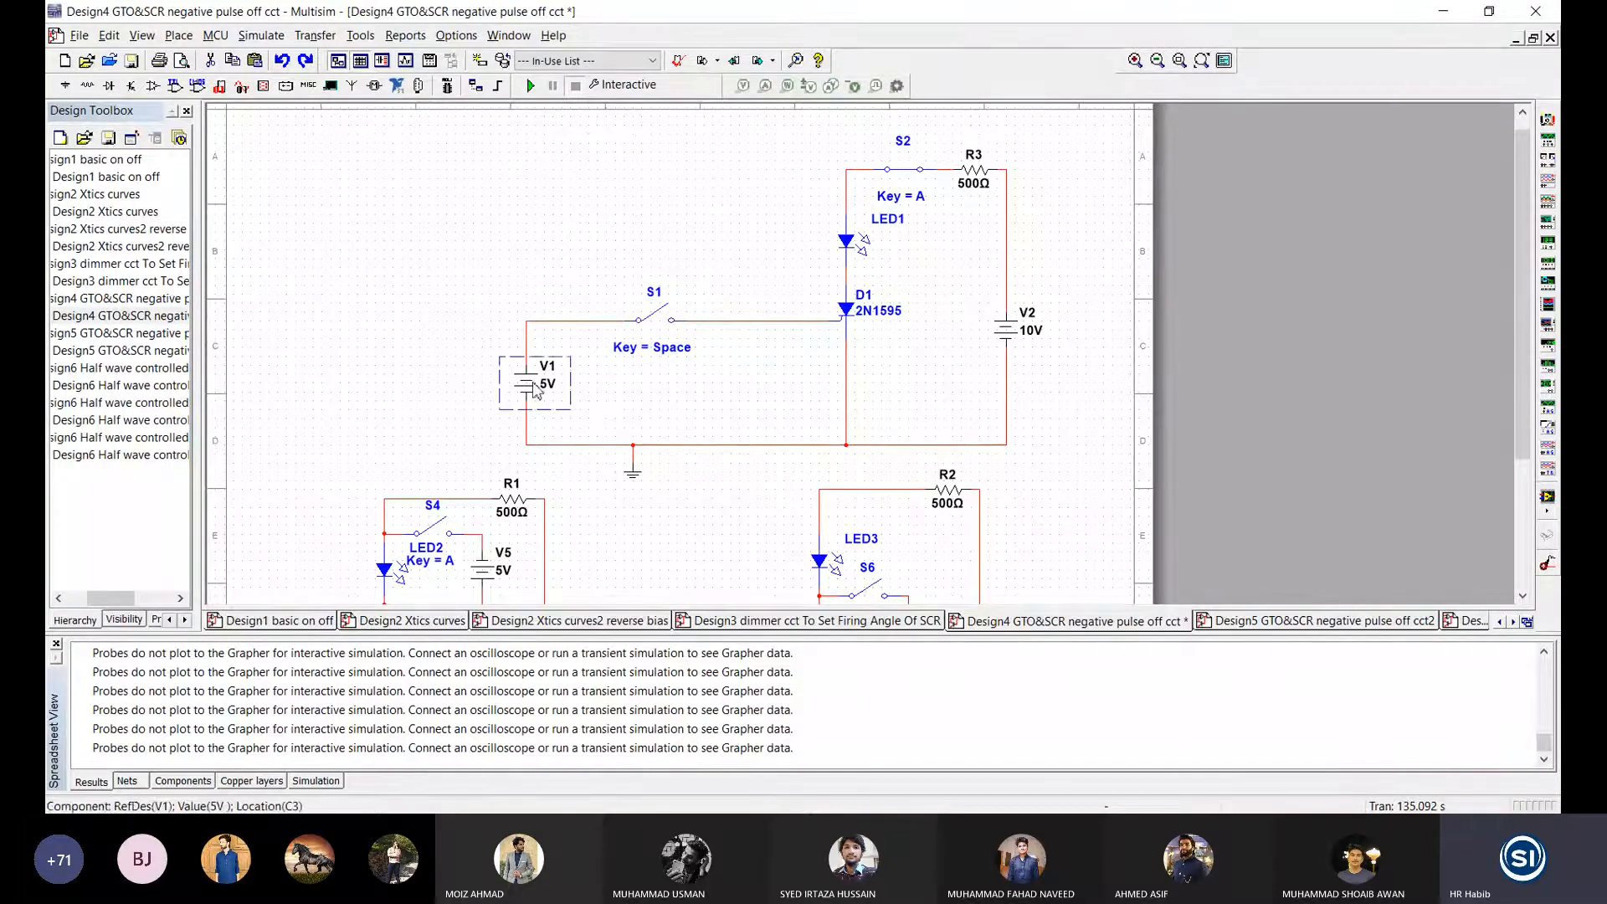
pyautogui.doubleClick(848, 314)
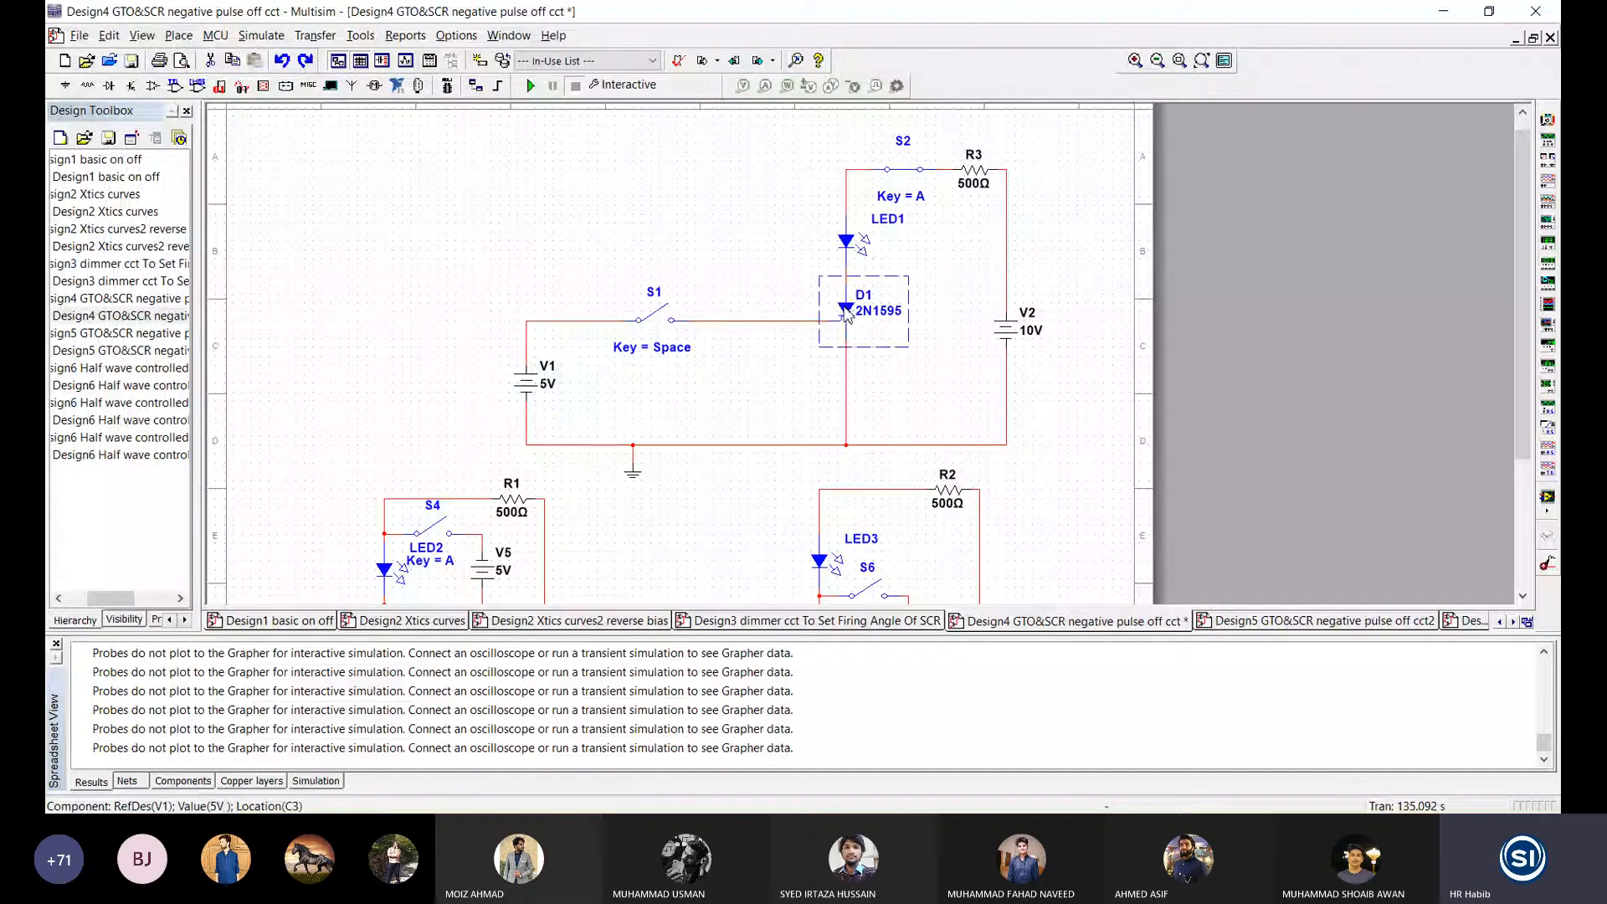
pyautogui.click(671, 621)
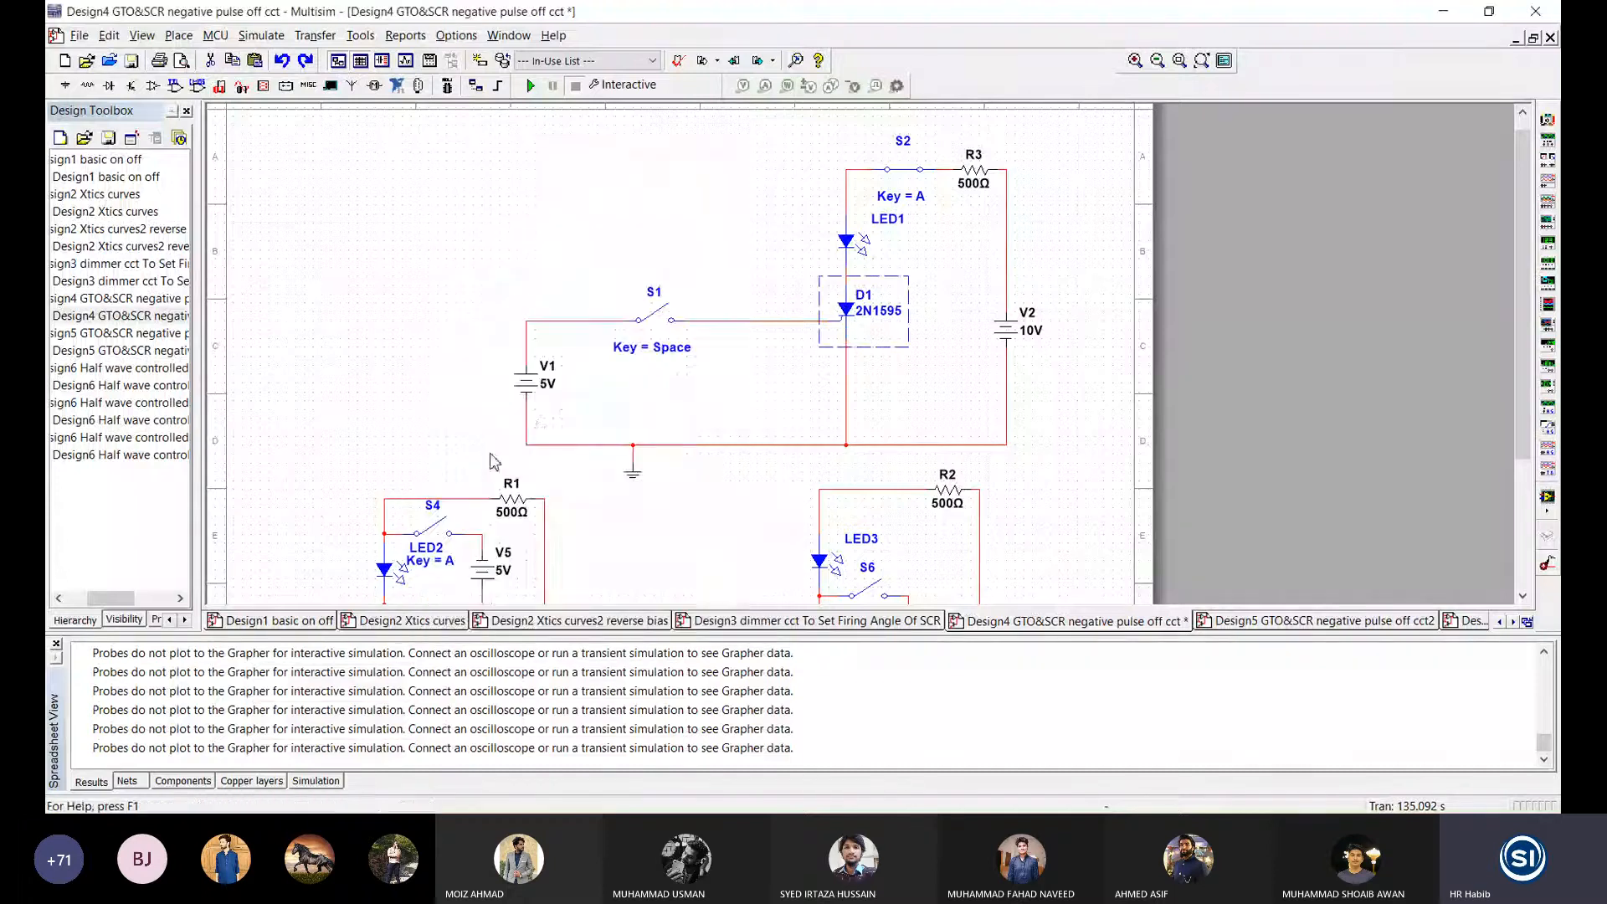
pyautogui.doubleClick(531, 387)
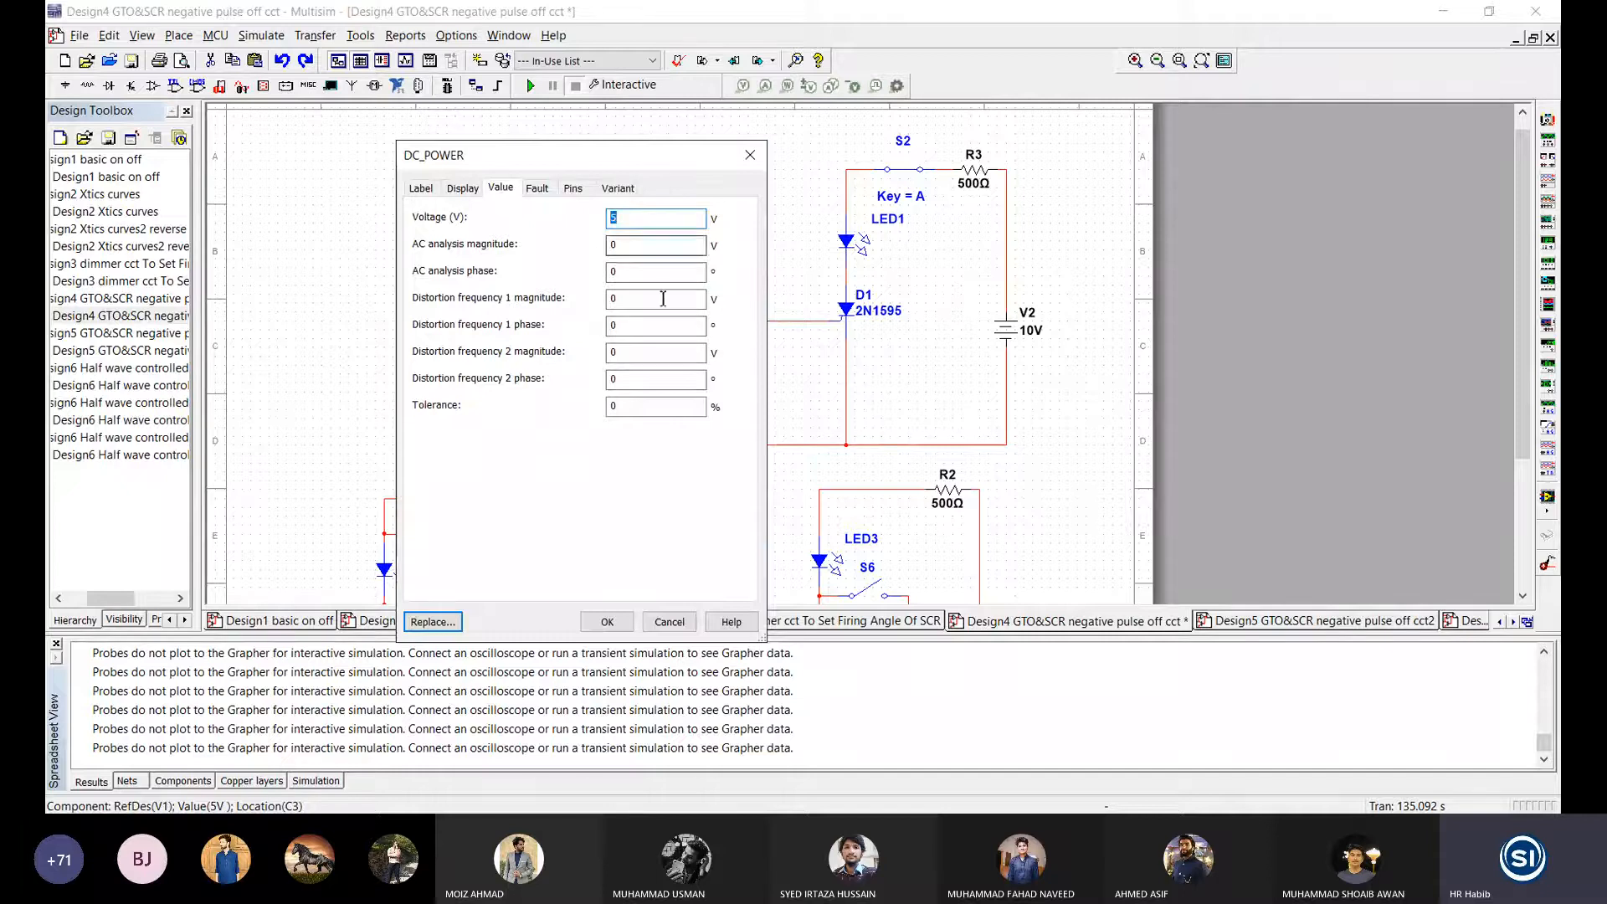
pyautogui.click(612, 623)
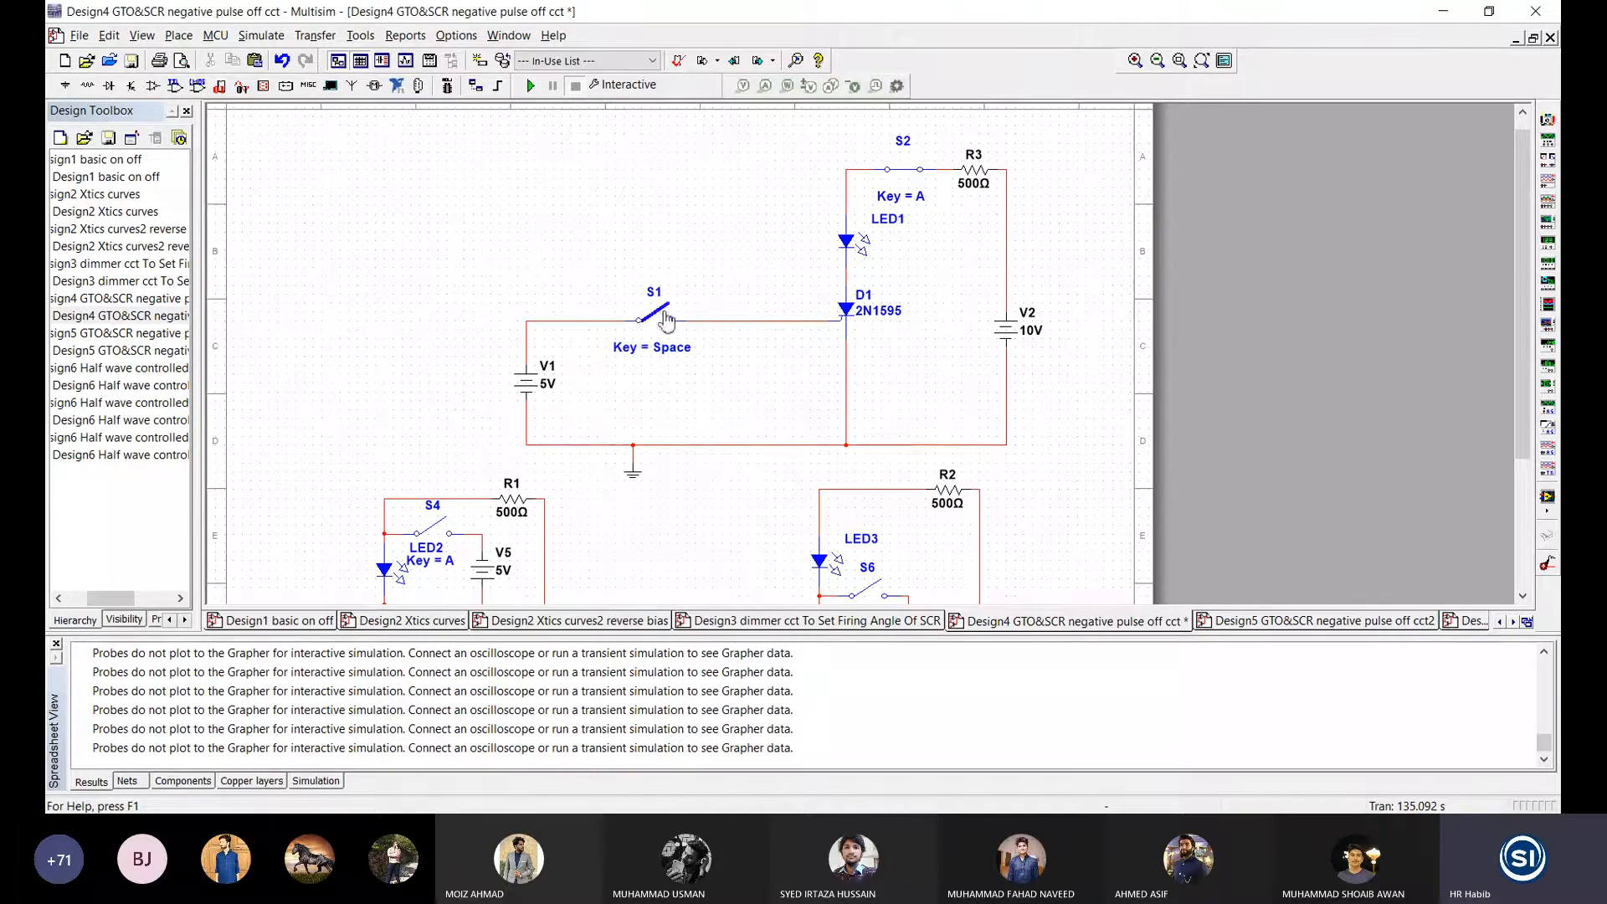
# Step: Run the Design4 simulation, close S1 to apply the gate voltage to D1, and stop the simulation
pyautogui.click(531, 87)
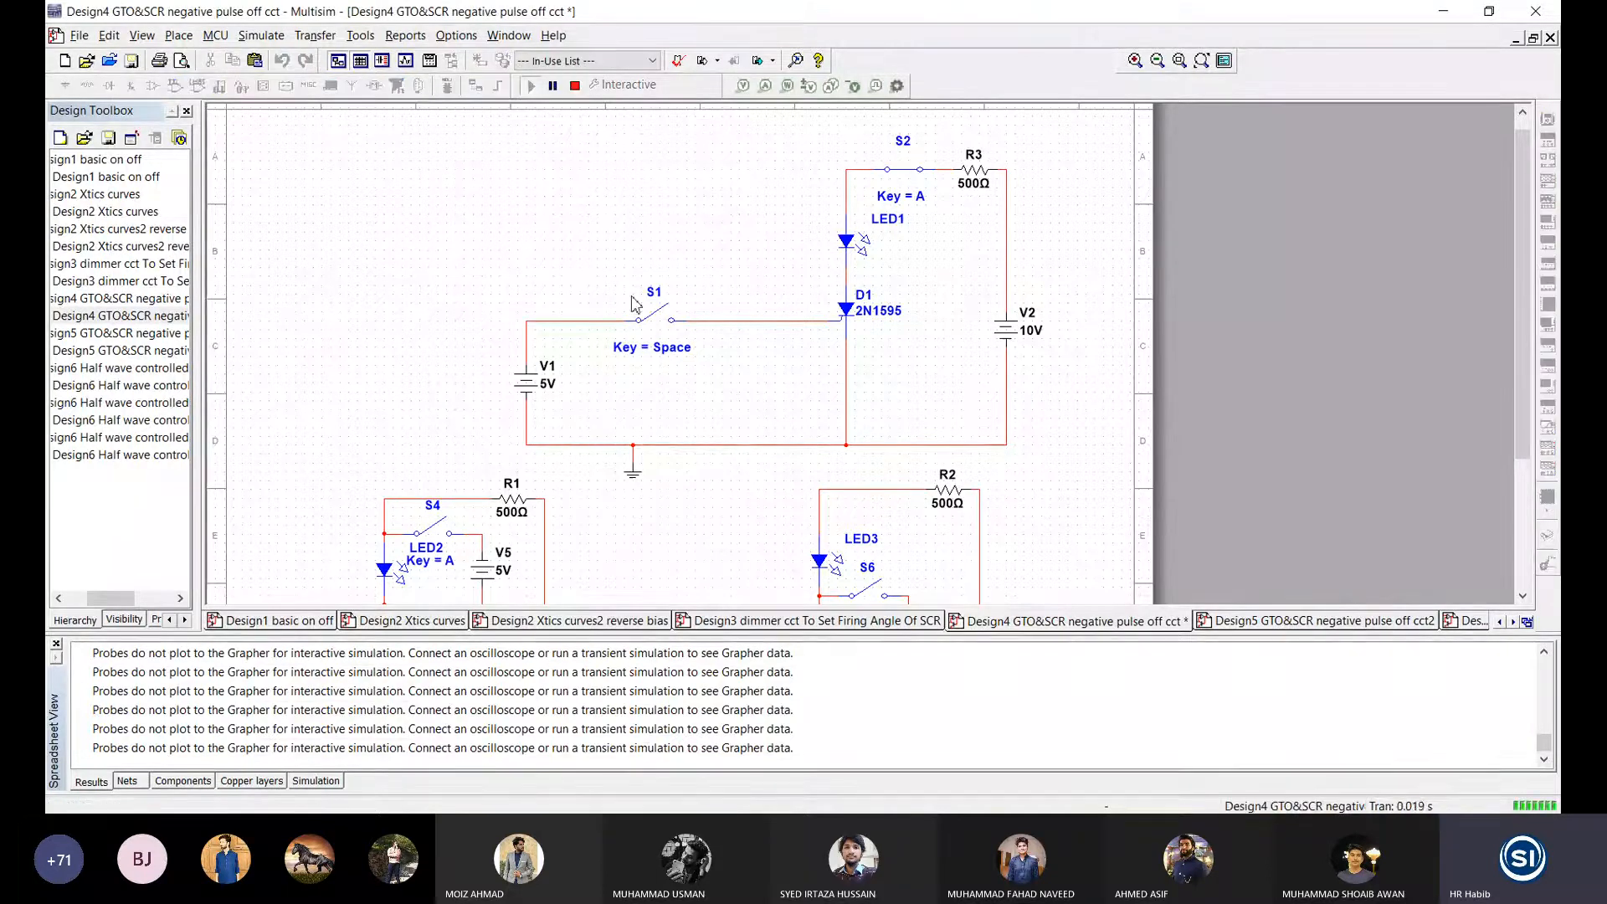
pyautogui.press('space')
pyautogui.click(576, 86)
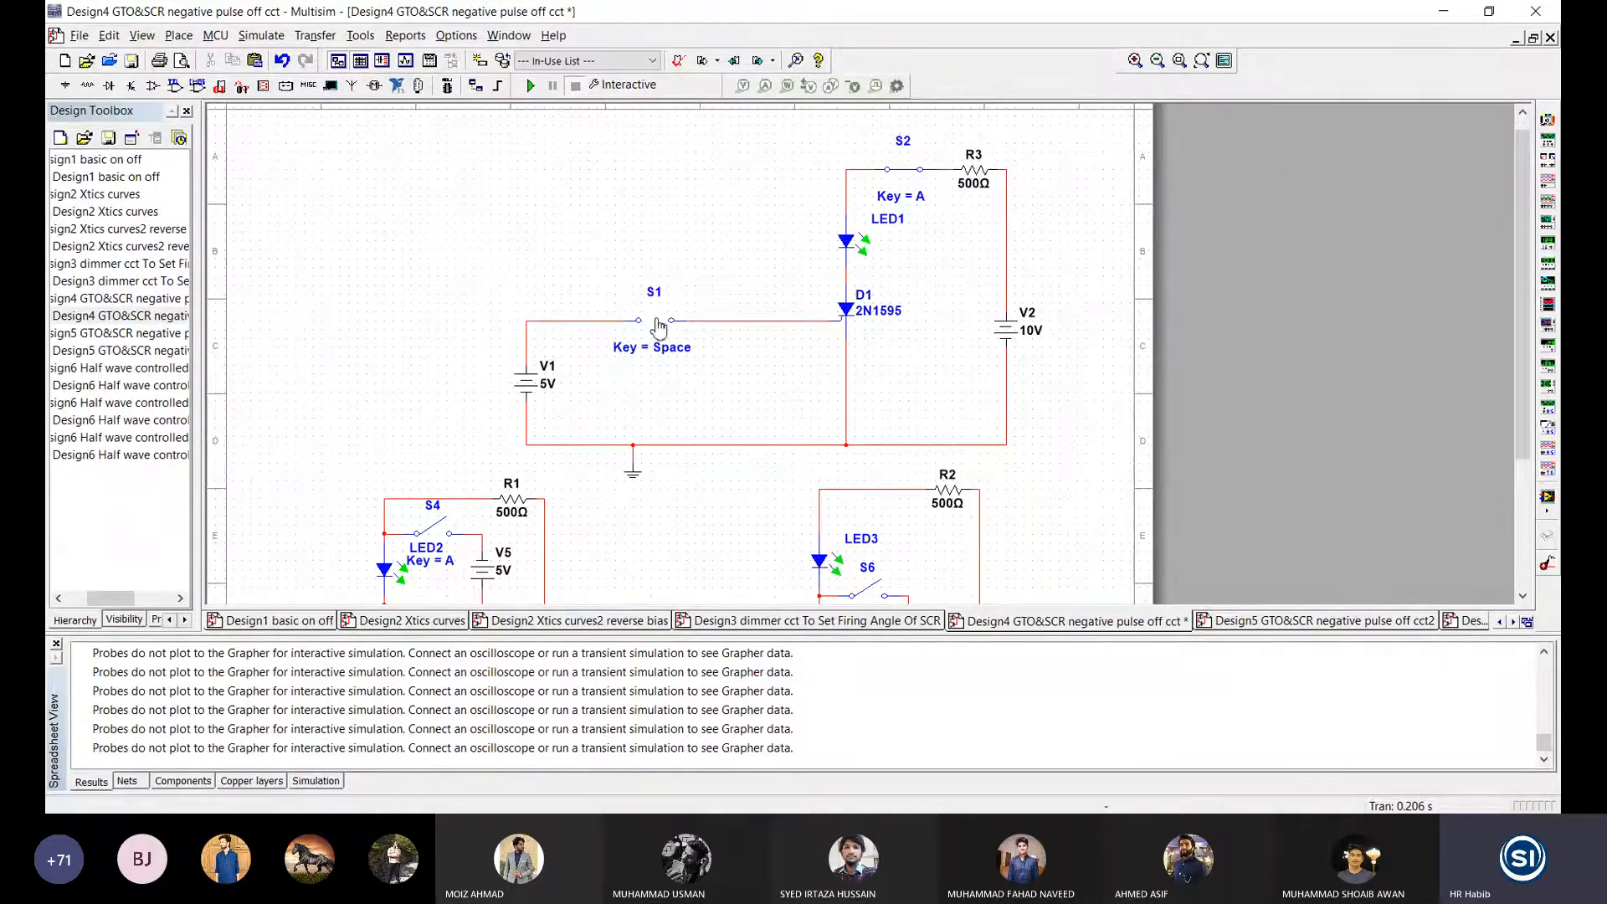
# Step: Set gate source V1 to 2.5 V and test SCR triggering by toggling S1 in a short simulation run
pyautogui.doubleClick(527, 381)
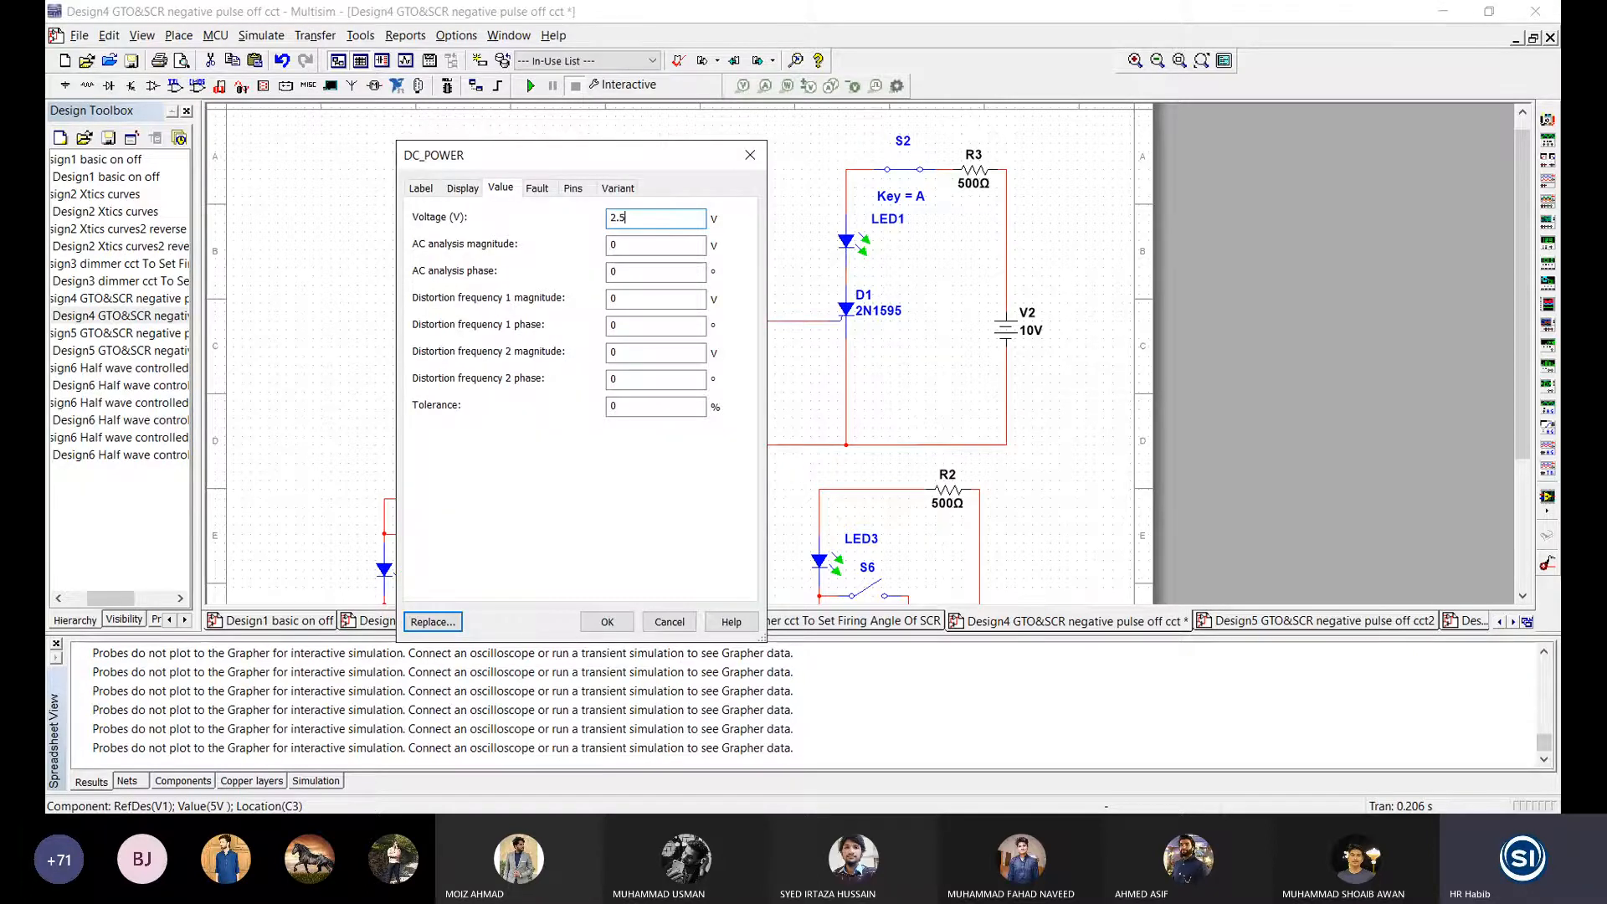
pyautogui.press('Return')
pyautogui.press('F5')
pyautogui.press('space')
pyautogui.click(575, 86)
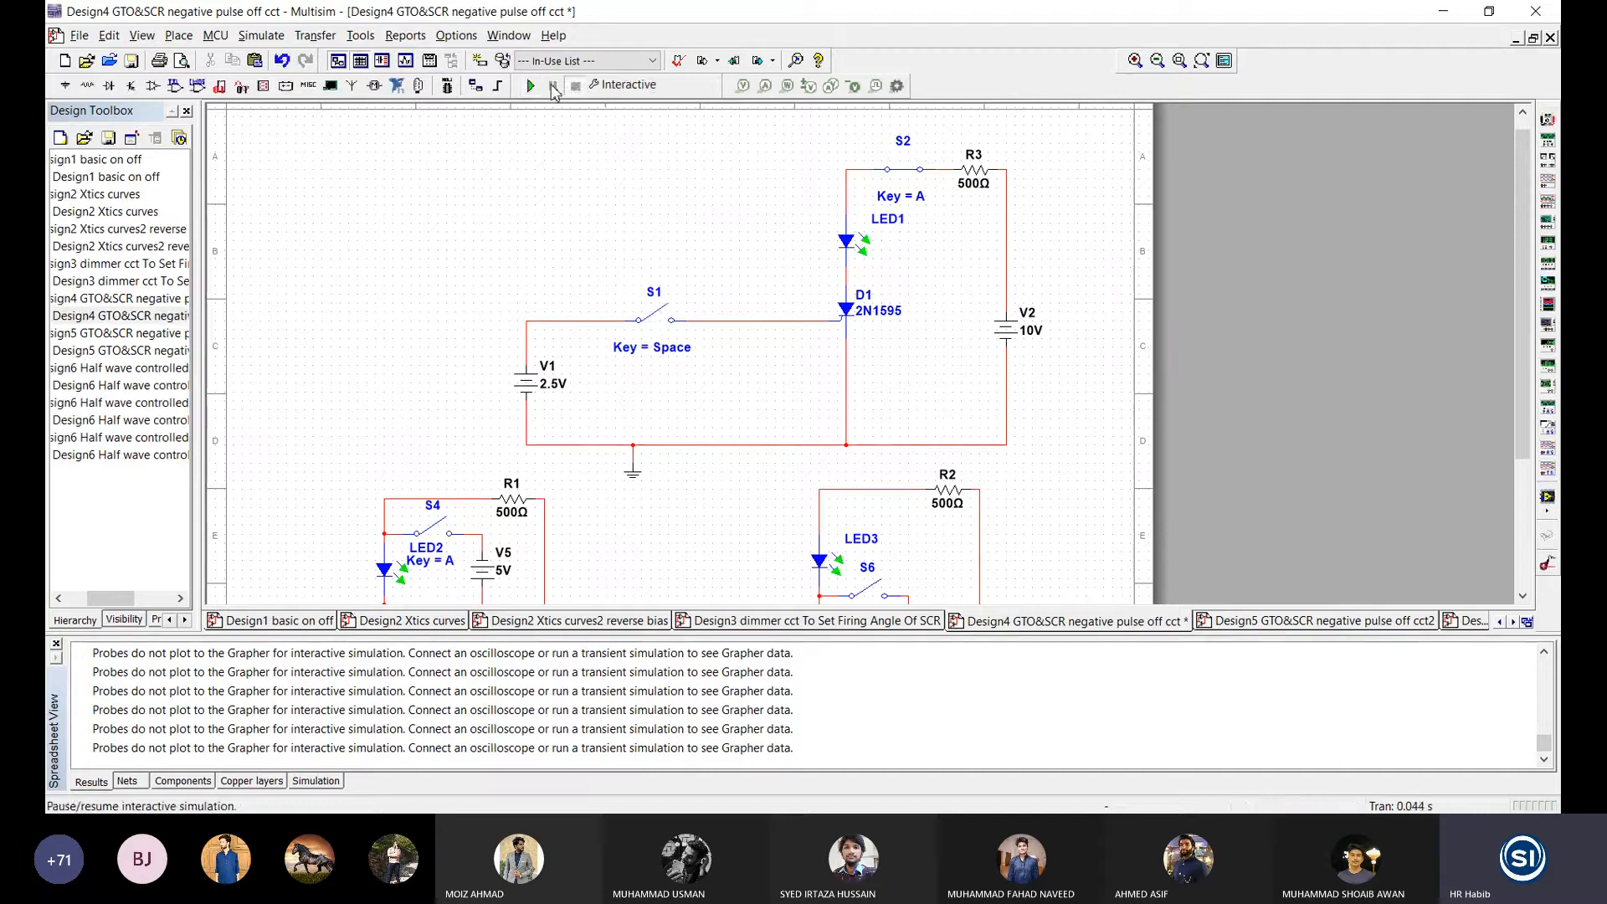
# Step: Repeat the simulation with V1 at 2.5 V, closing S1 to trigger D1, and stop the run
pyautogui.click(530, 87)
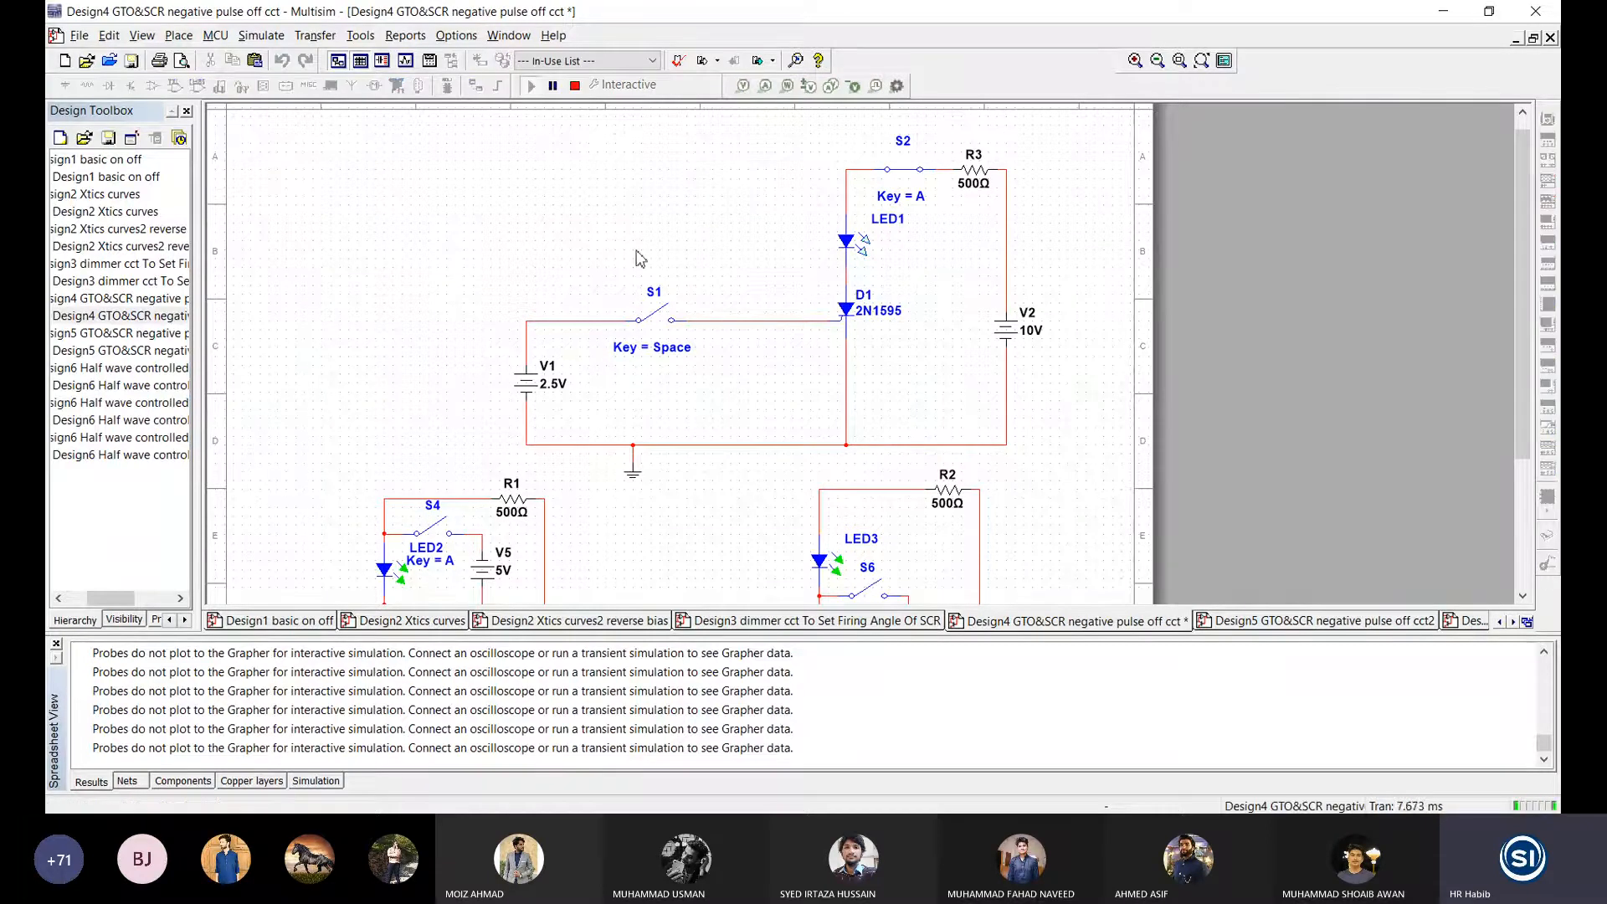
pyautogui.press('space')
pyautogui.click(575, 86)
pyautogui.click(637, 300)
# Step: Set gate source V1 to 2 V, run the simulation, and close S1 to test whether D1 triggers
pyautogui.doubleClick(525, 385)
pyautogui.write('2')
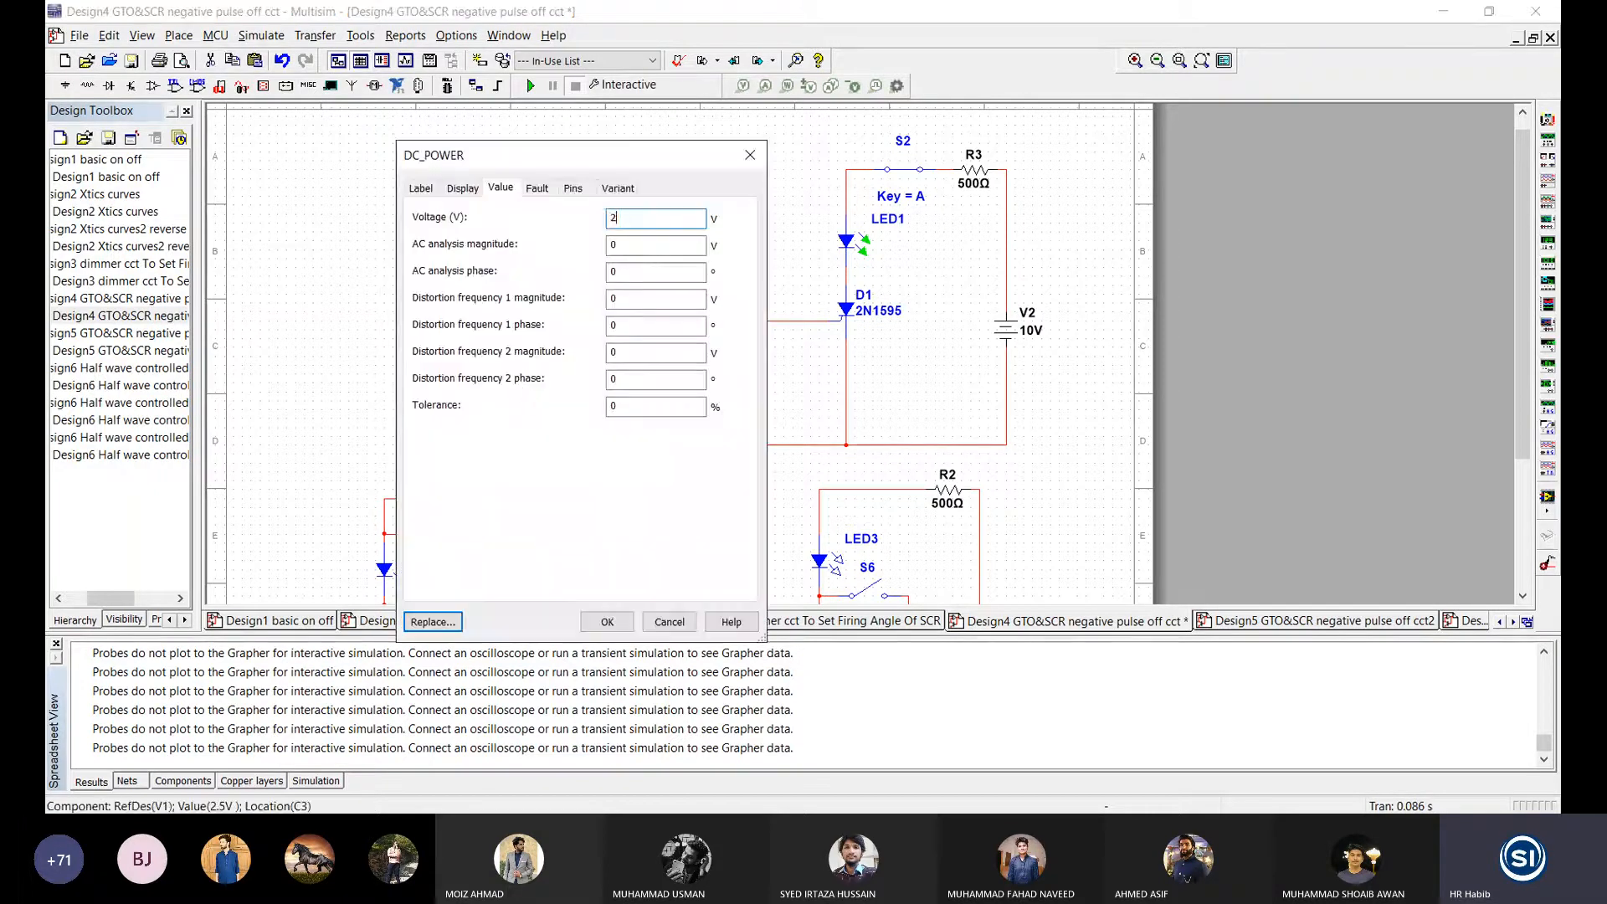
pyautogui.press('Return')
pyautogui.click(530, 86)
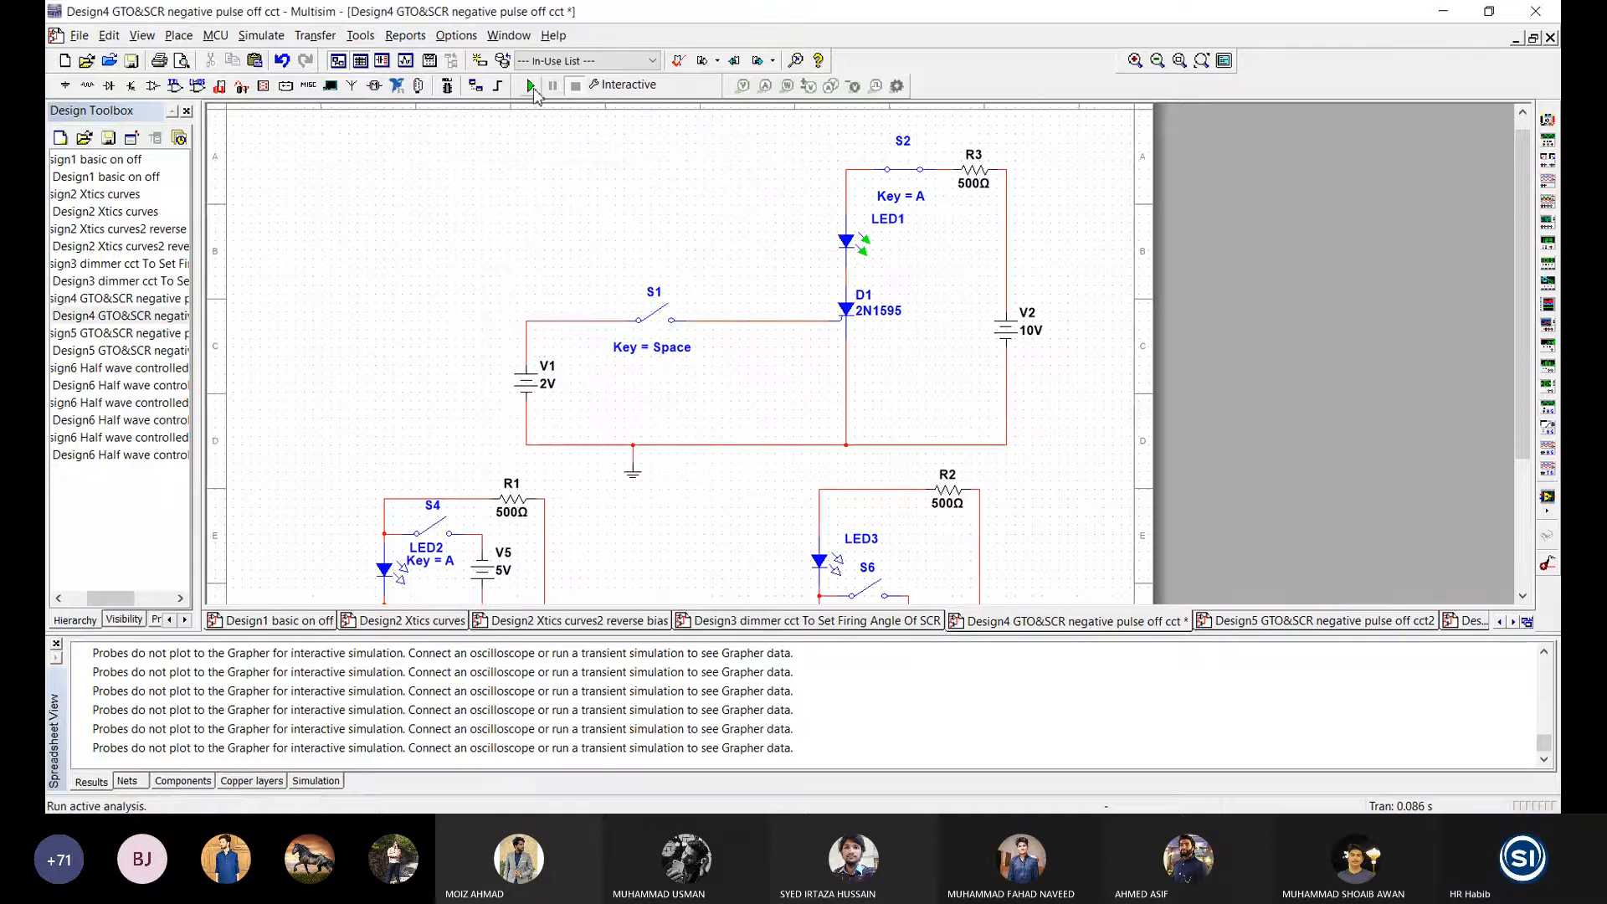
pyautogui.press('space')
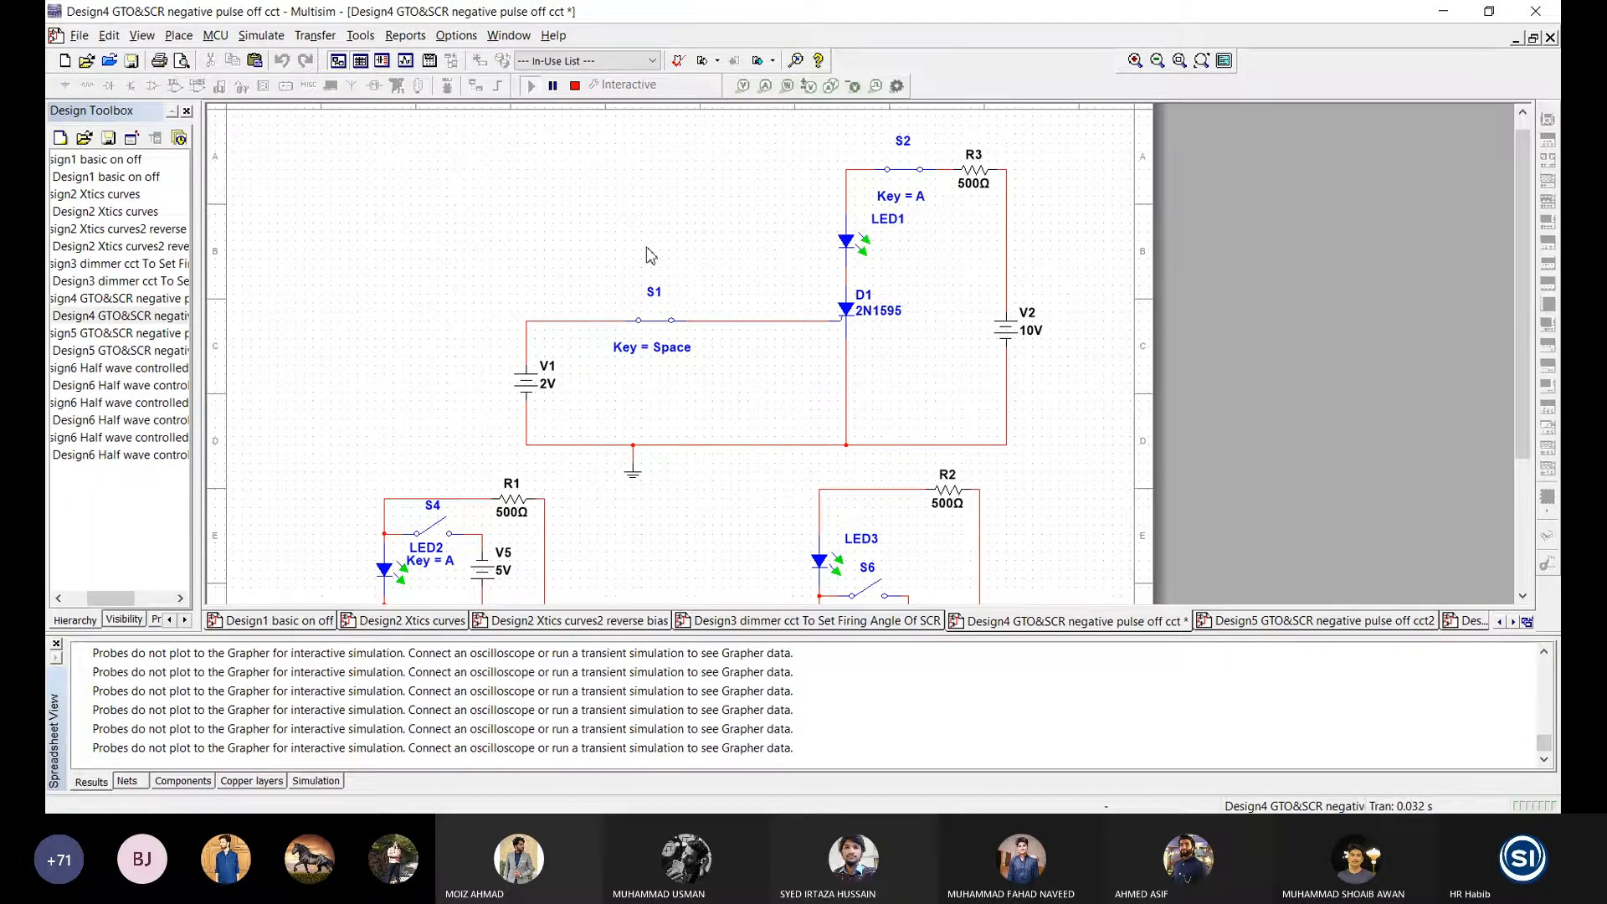
# Step: Open the voltage settings of gate source V1
pyautogui.doubleClick(528, 378)
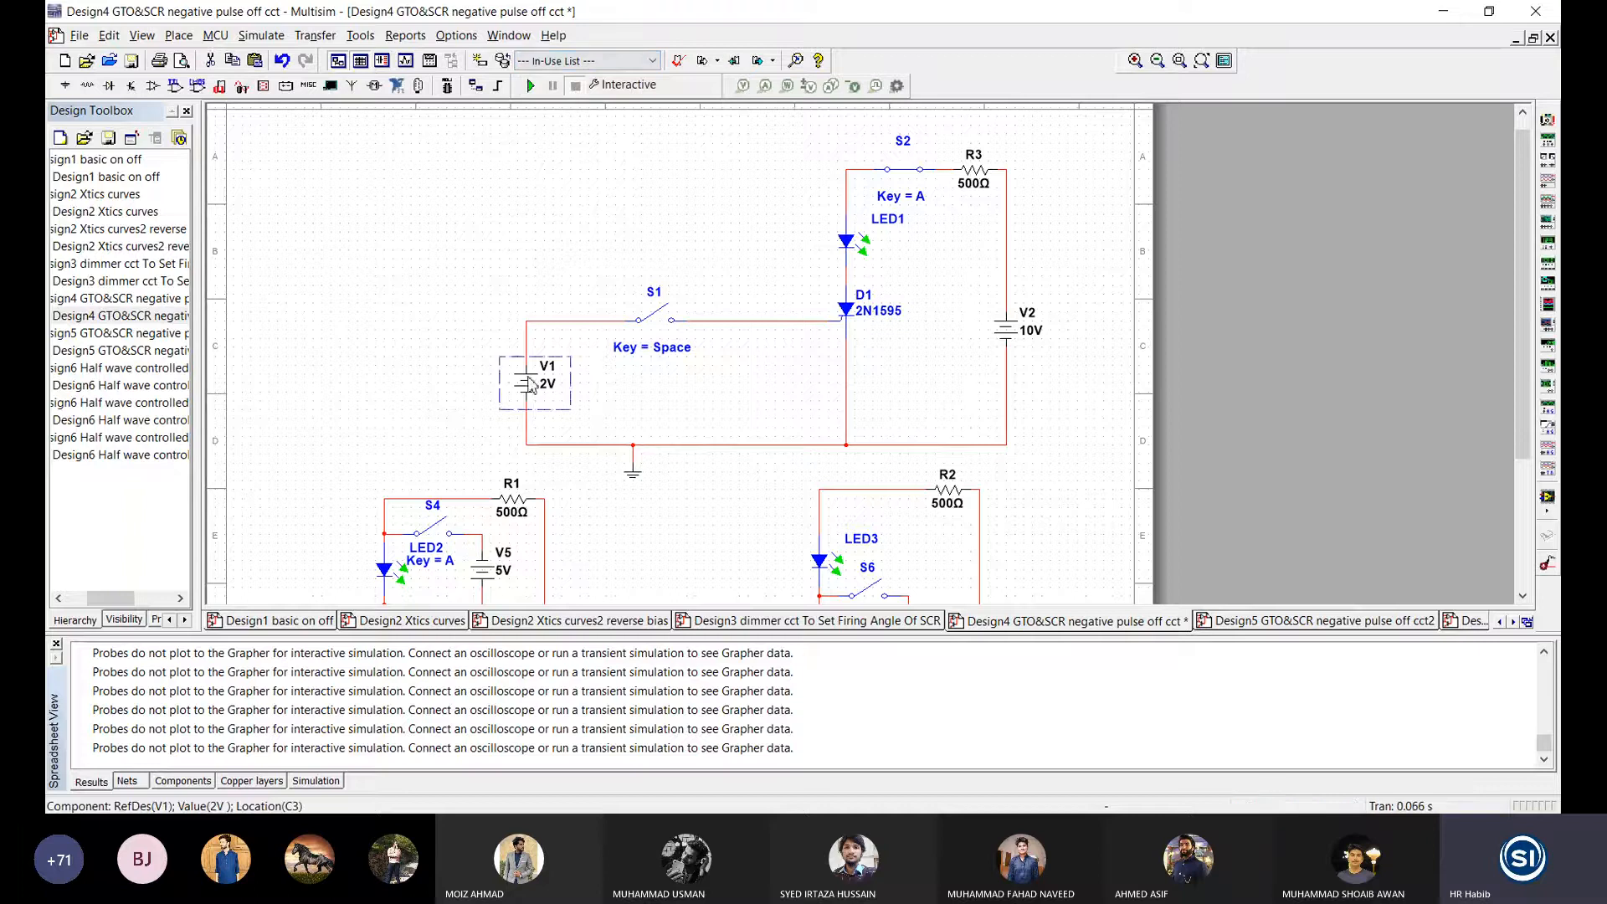
# Step: Set source V1 to 1.5 V and run the simulation with gate switch S1 closed
pyautogui.write('1.')
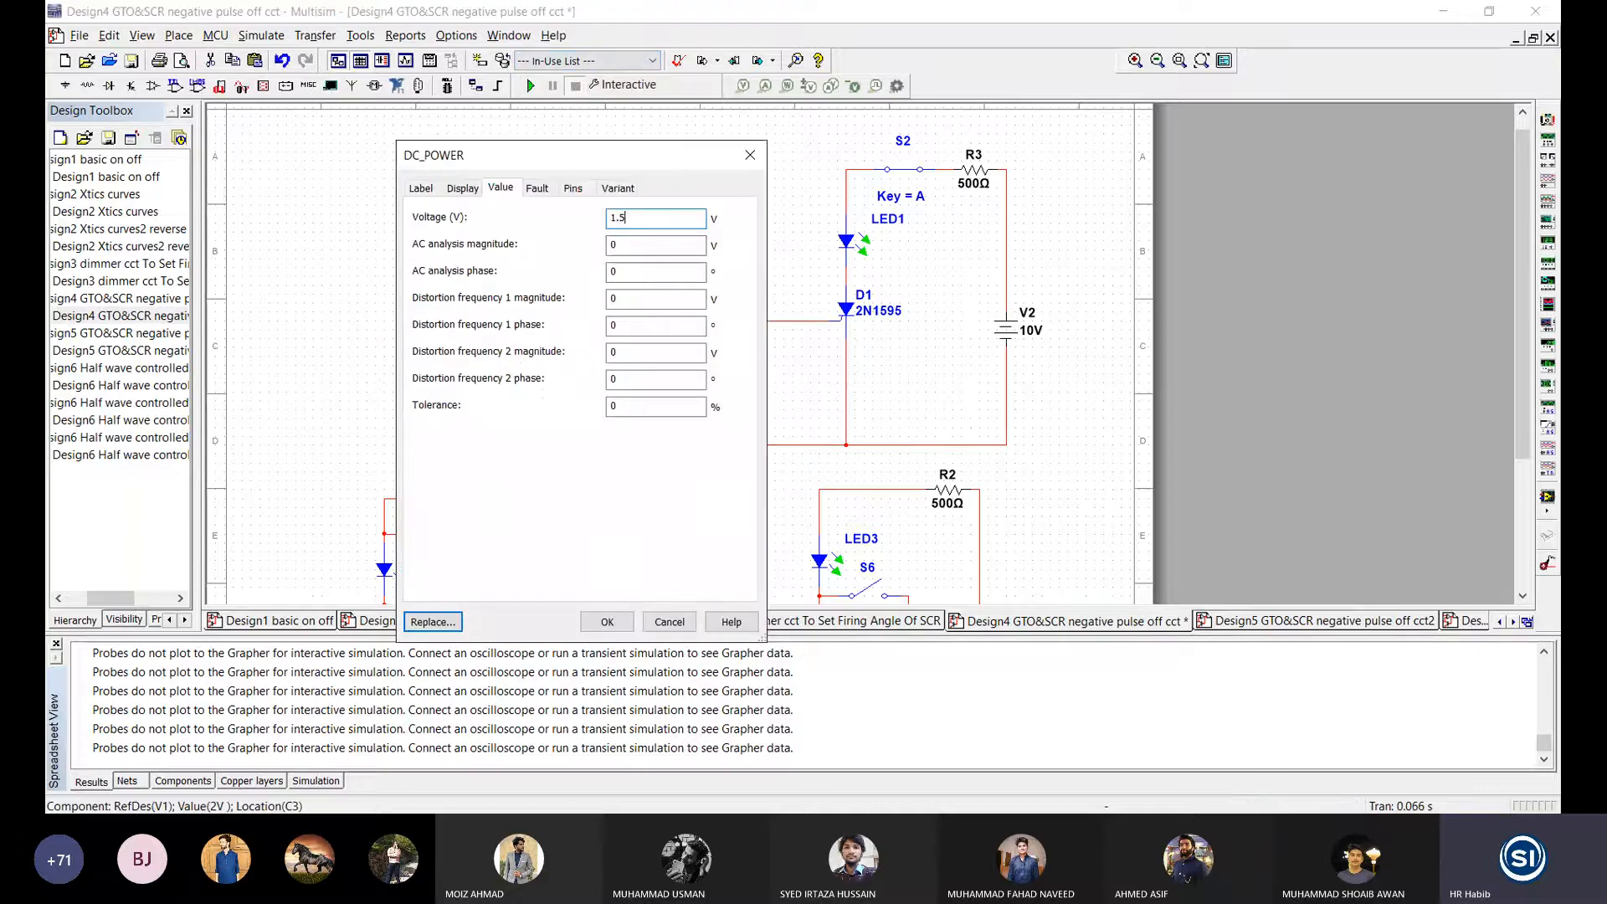
pyautogui.write('5')
pyautogui.press('Return')
pyautogui.press('F5')
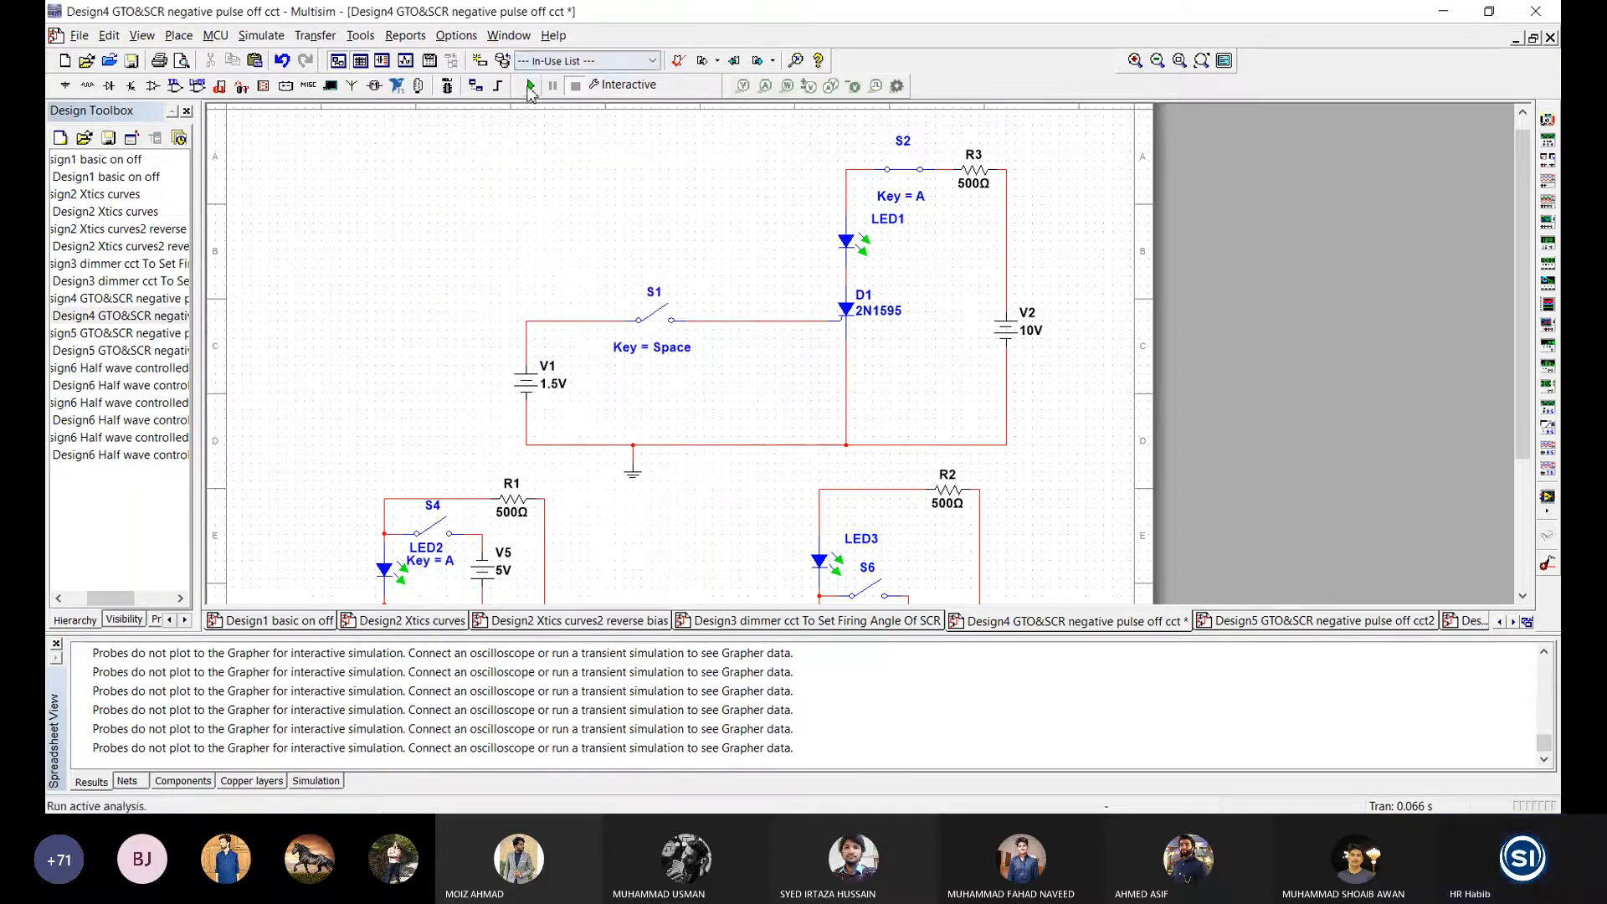
pyautogui.press('space')
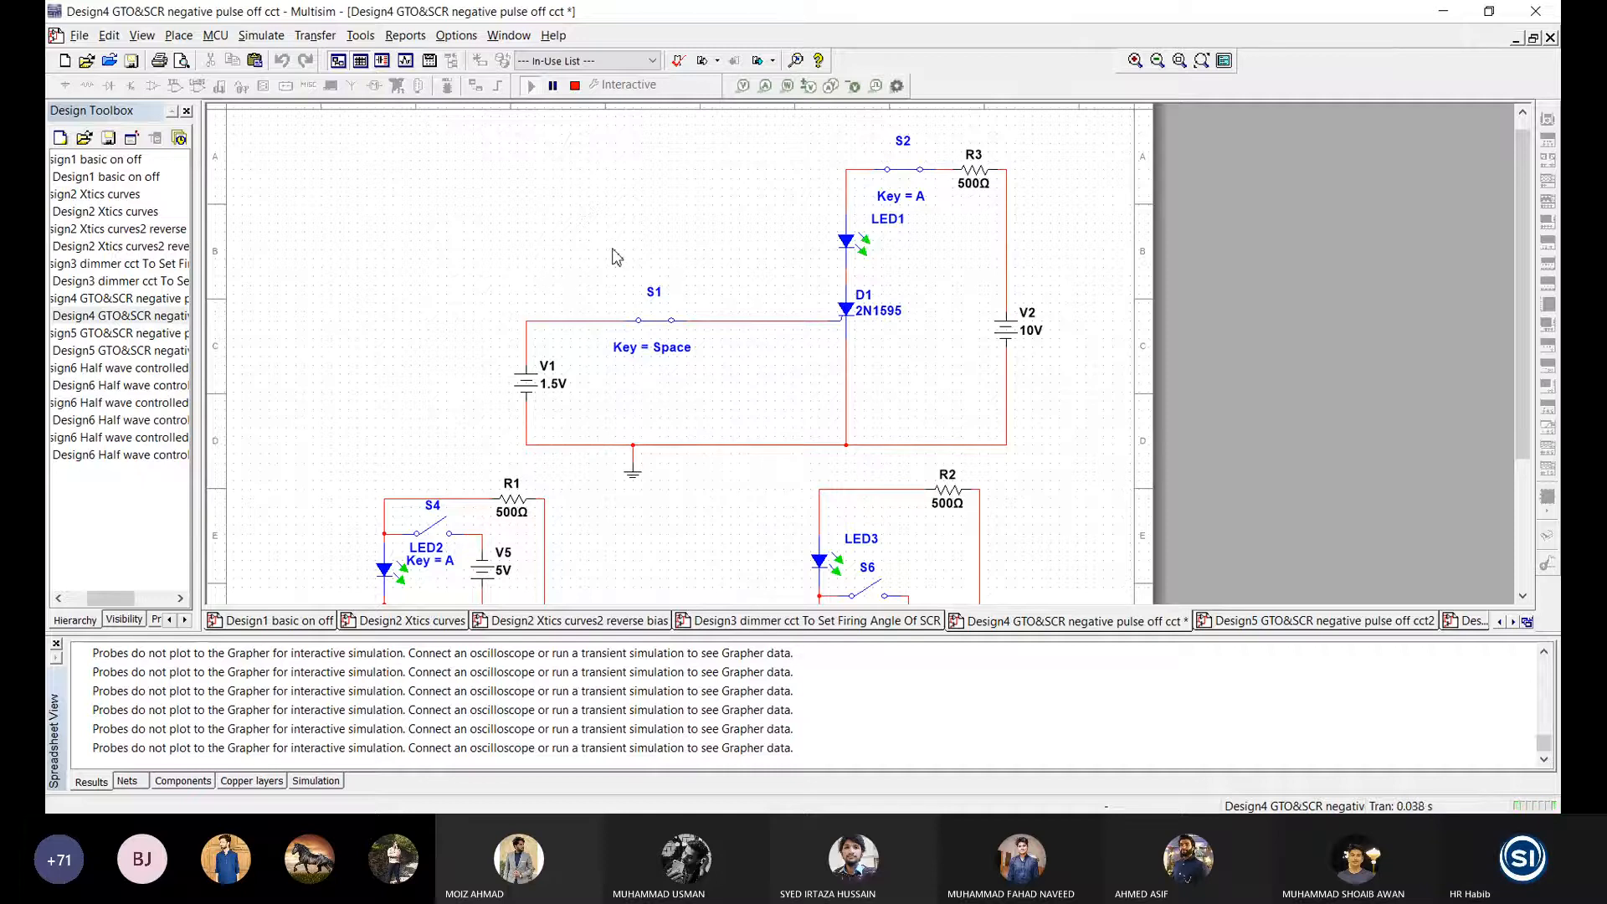
# Step: Set source V1 to 0.5 V, run the simulation to test the SCR's gate triggering, and stop it
pyautogui.doubleClick(527, 376)
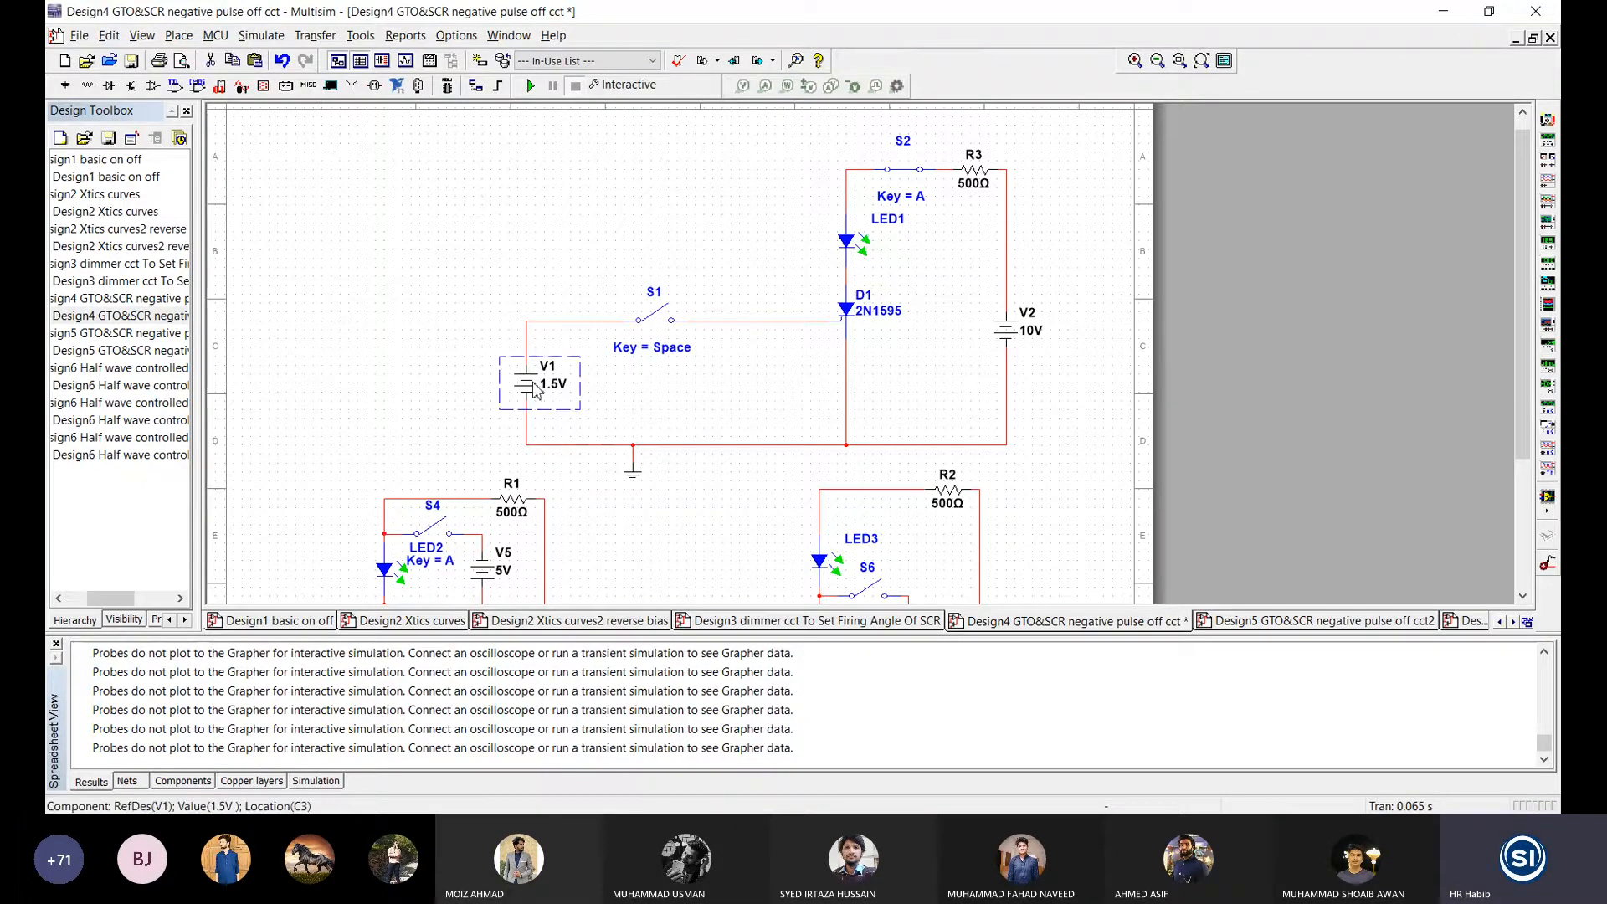
pyautogui.write('0.5')
pyautogui.press('Return')
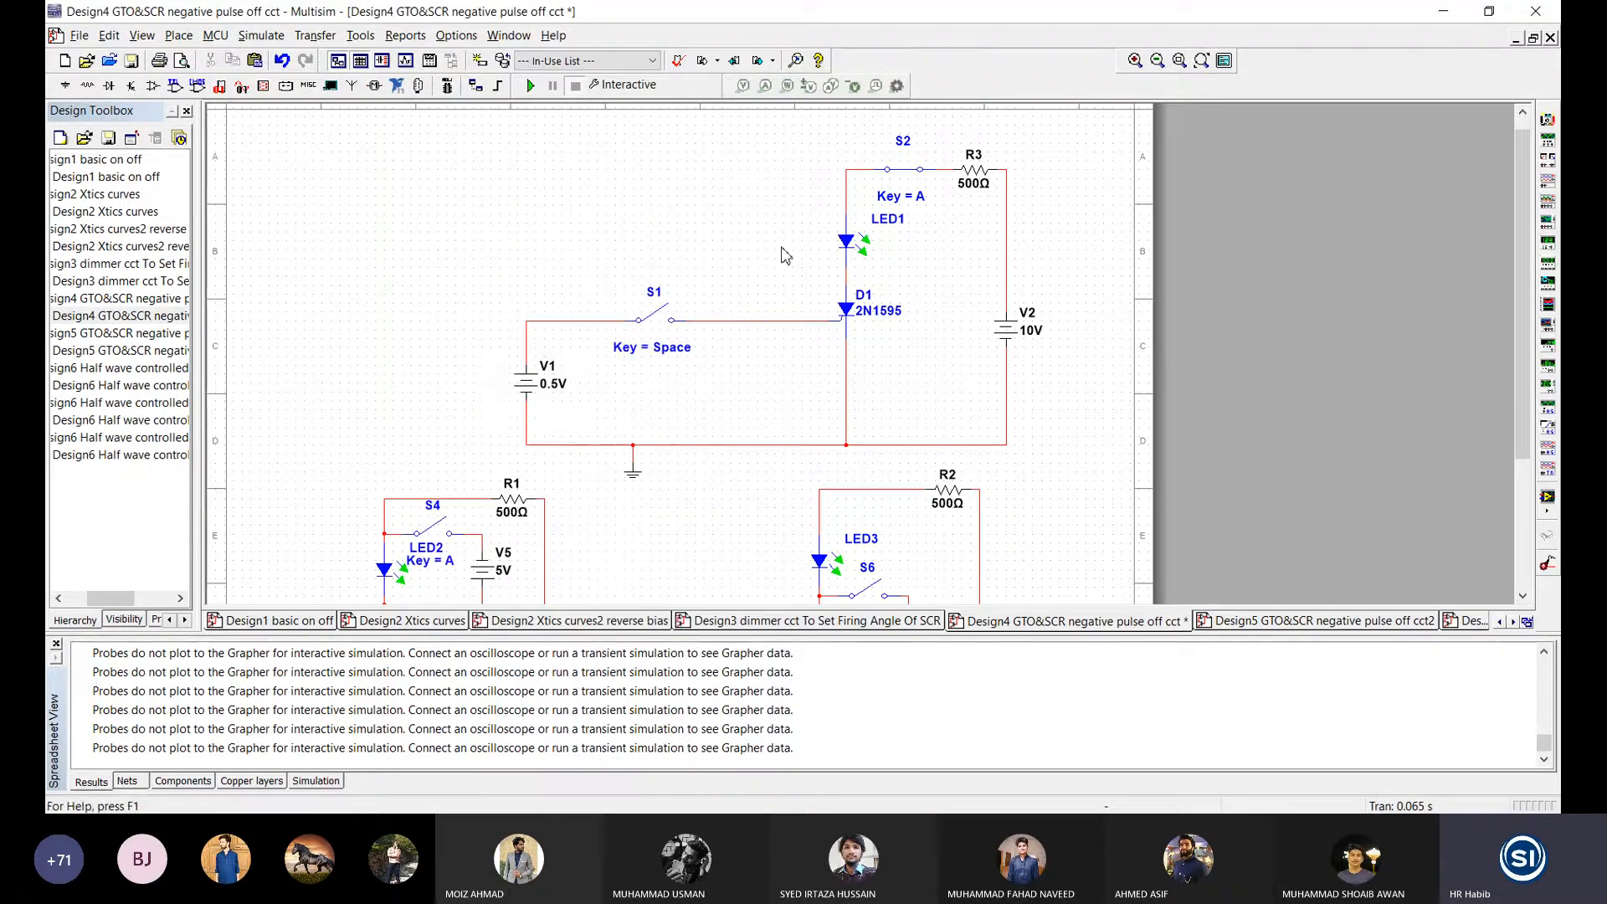
pyautogui.click(532, 86)
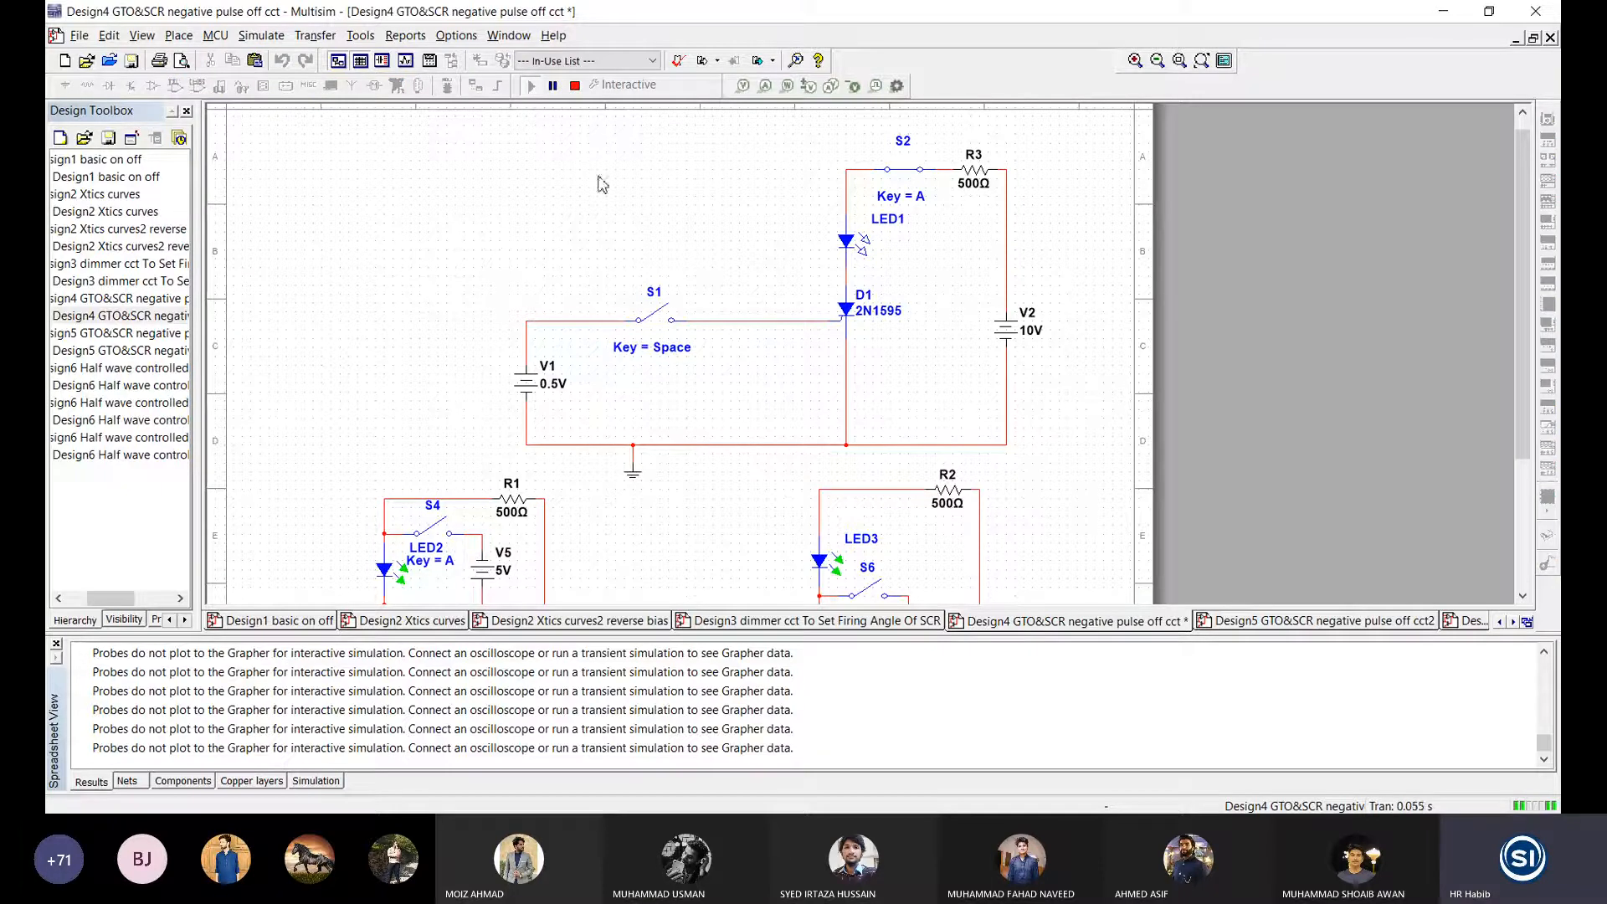
pyautogui.click(575, 86)
# Step: Set source V1 to 1 V, simulate the circuit with gate switch S1 closed, and stop the run
pyautogui.click(533, 399)
pyautogui.doubleClick(534, 399)
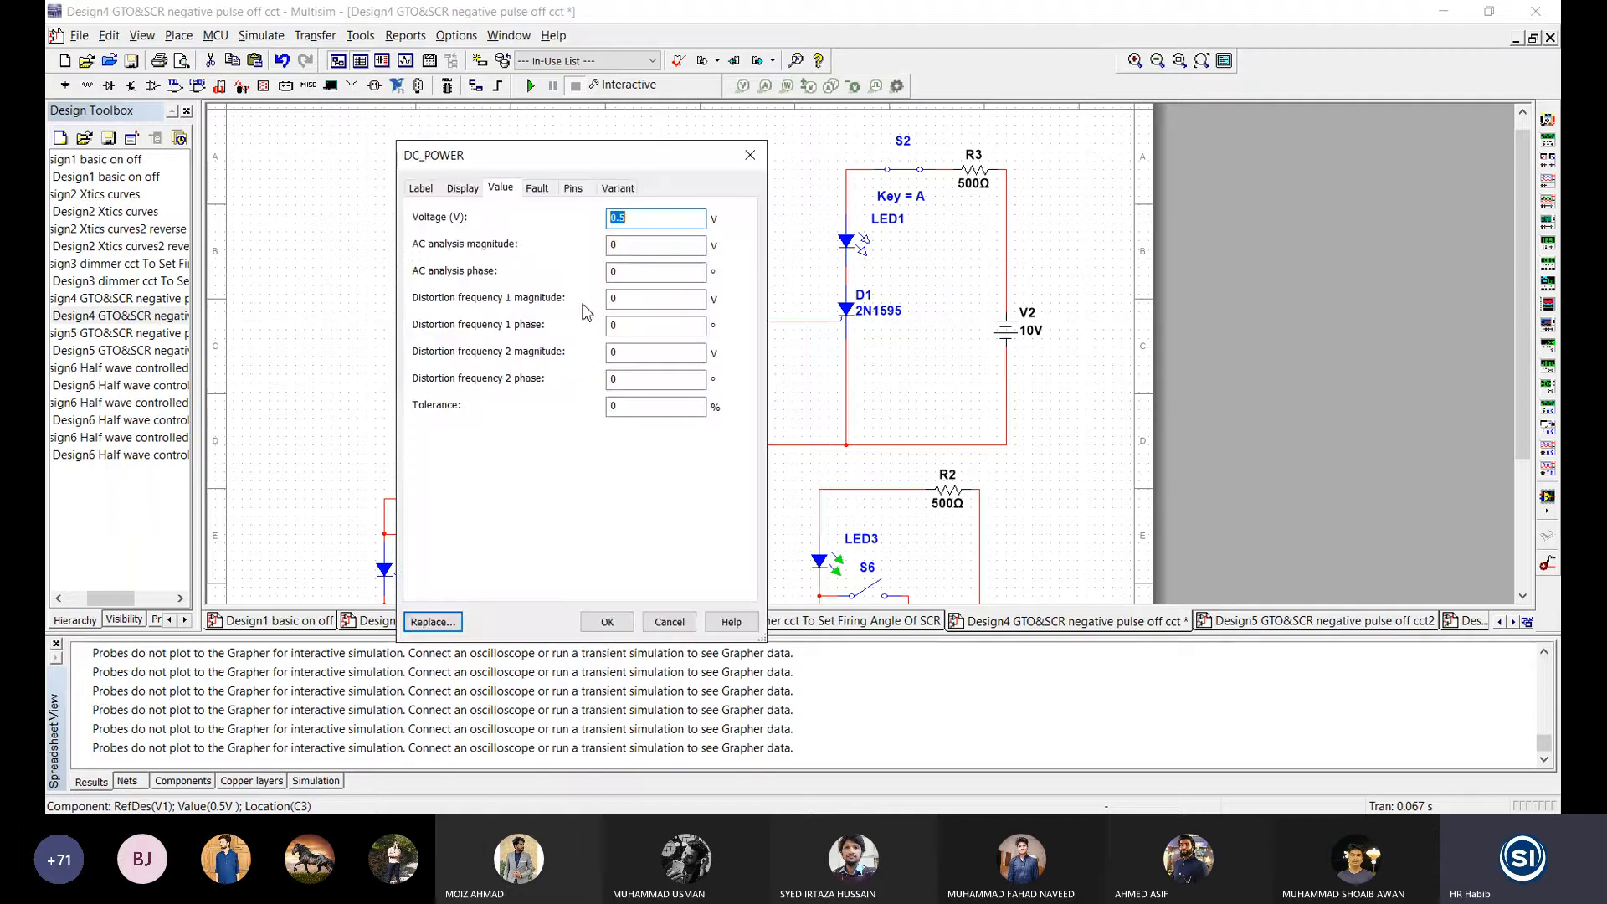
pyautogui.write('1')
pyautogui.press('Return')
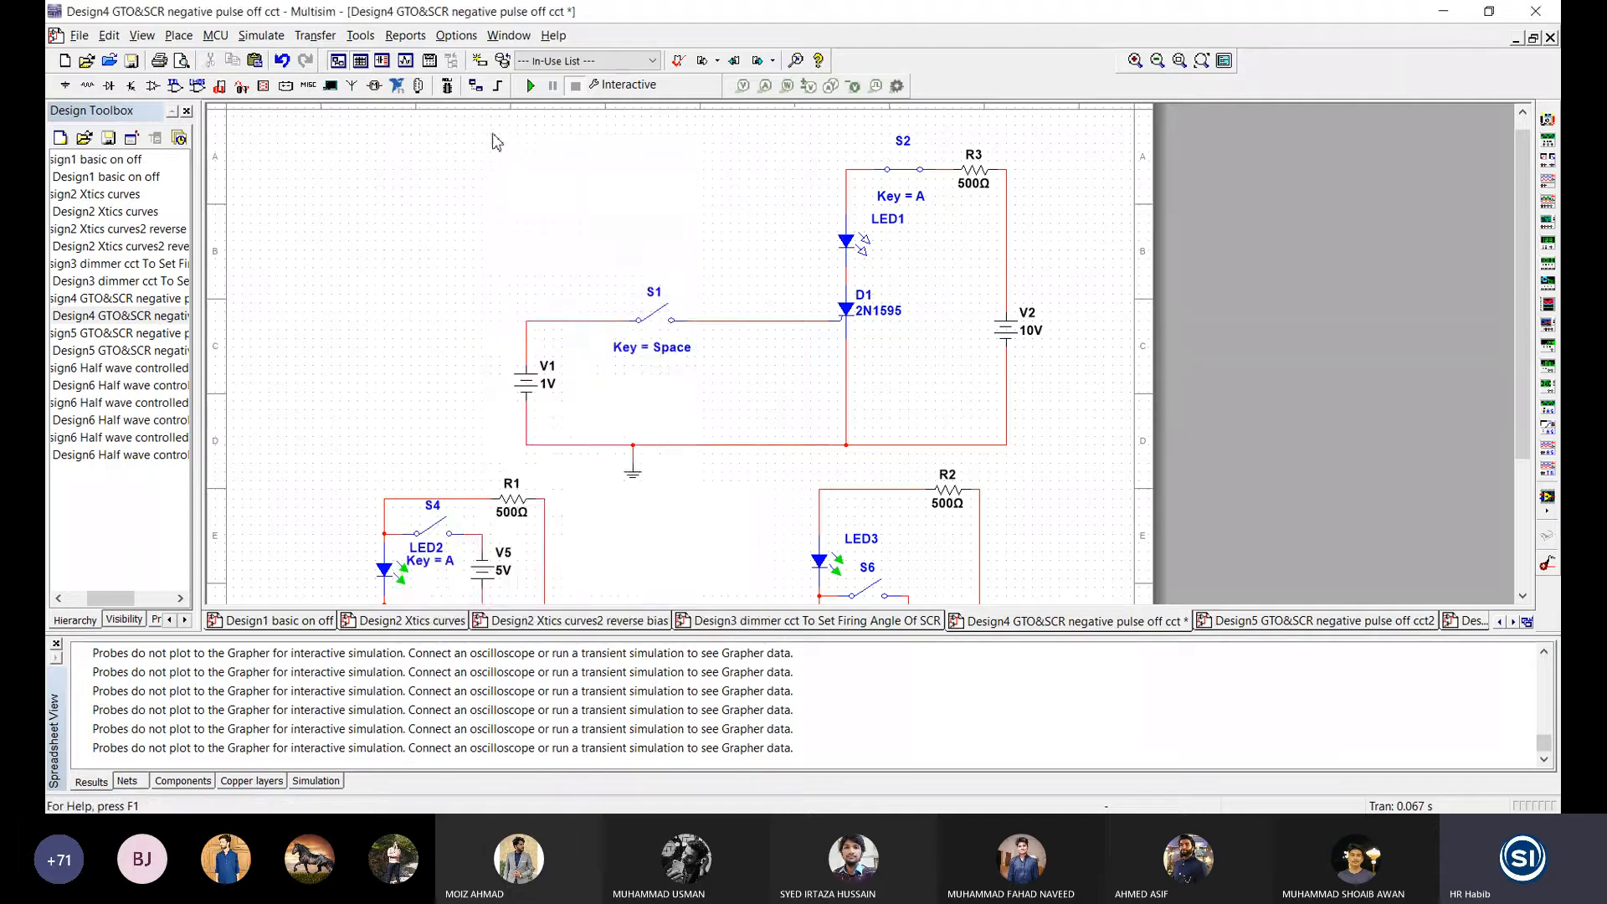
pyautogui.click(530, 85)
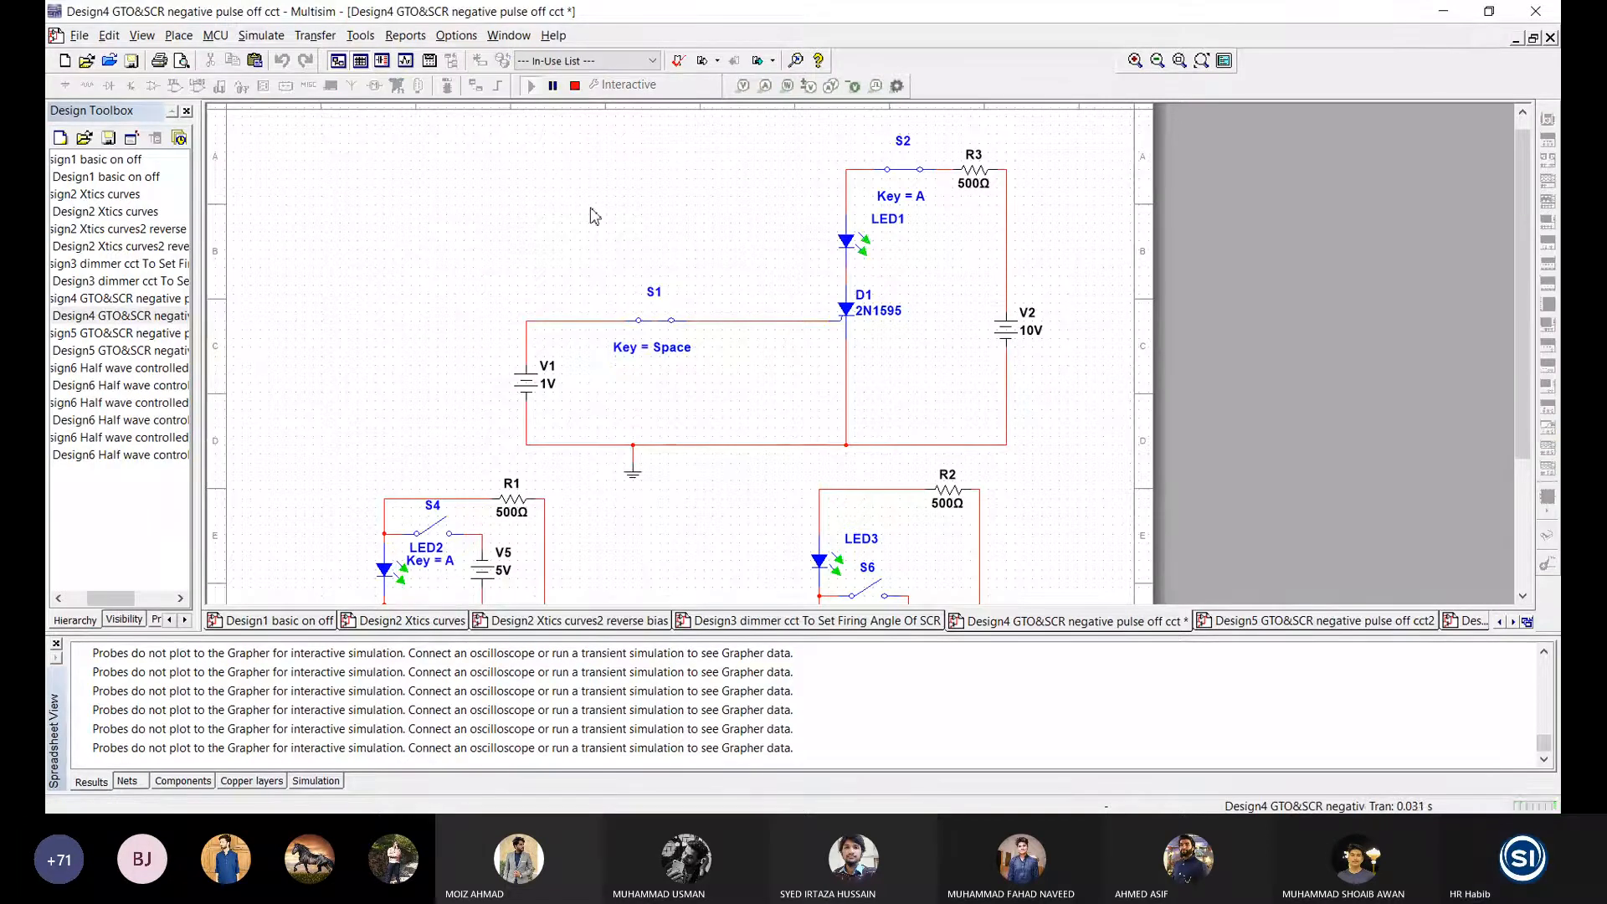
pyautogui.click(575, 85)
# Step: Set source V1 to 5 V and restart the simulation
pyautogui.doubleClick(527, 386)
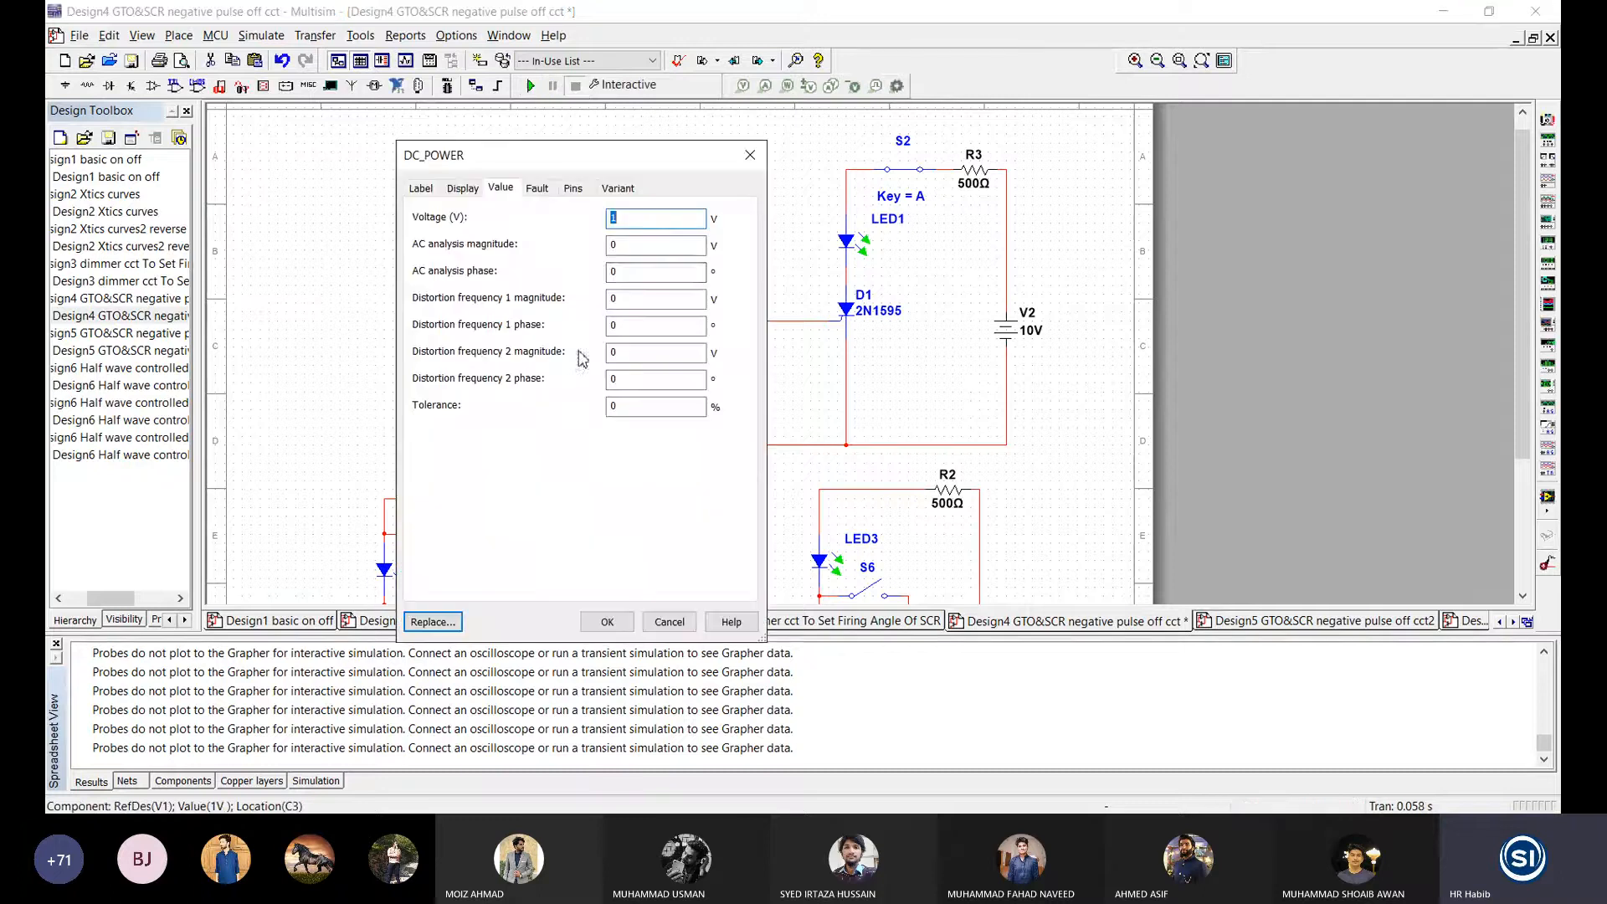
pyautogui.write('5')
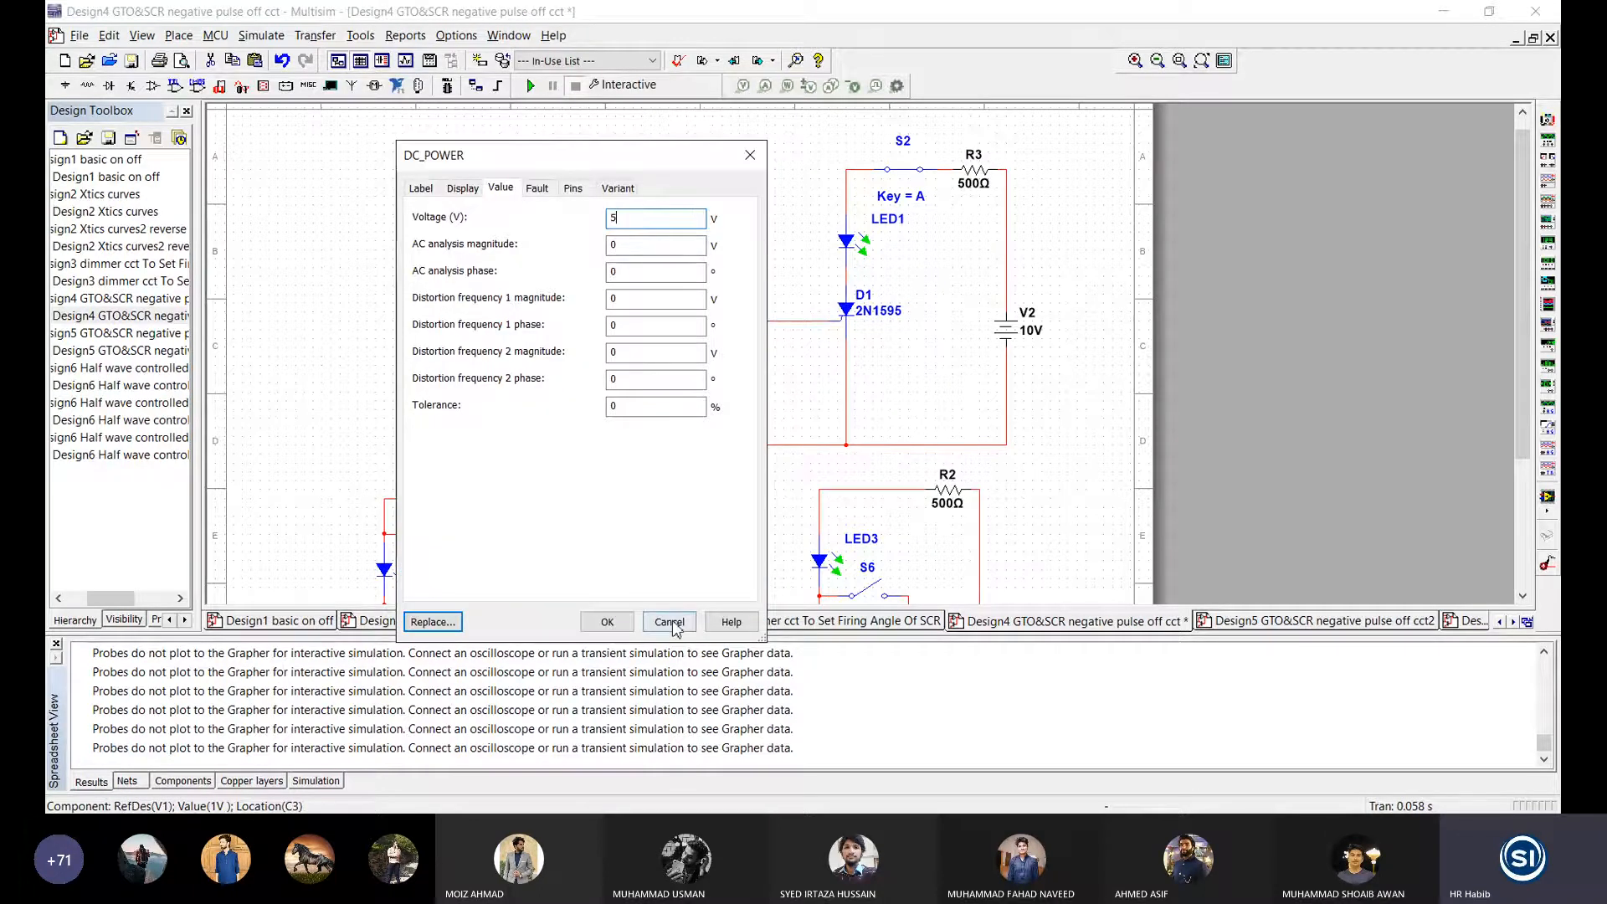
pyautogui.click(607, 621)
pyautogui.click(532, 87)
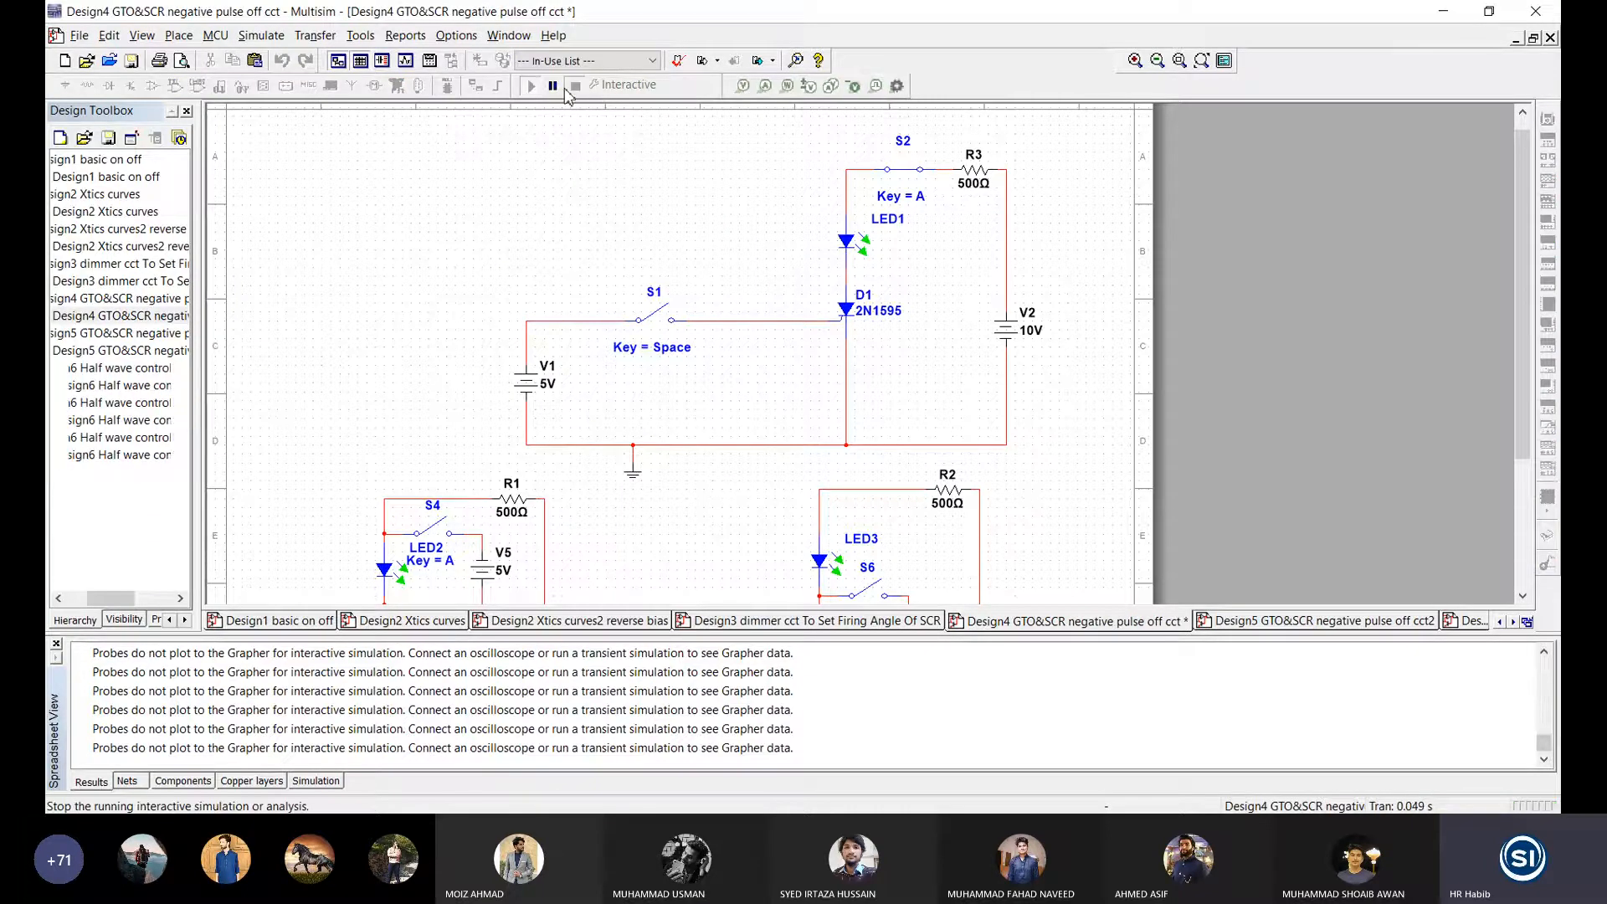
pyautogui.click(575, 87)
pyautogui.click(531, 88)
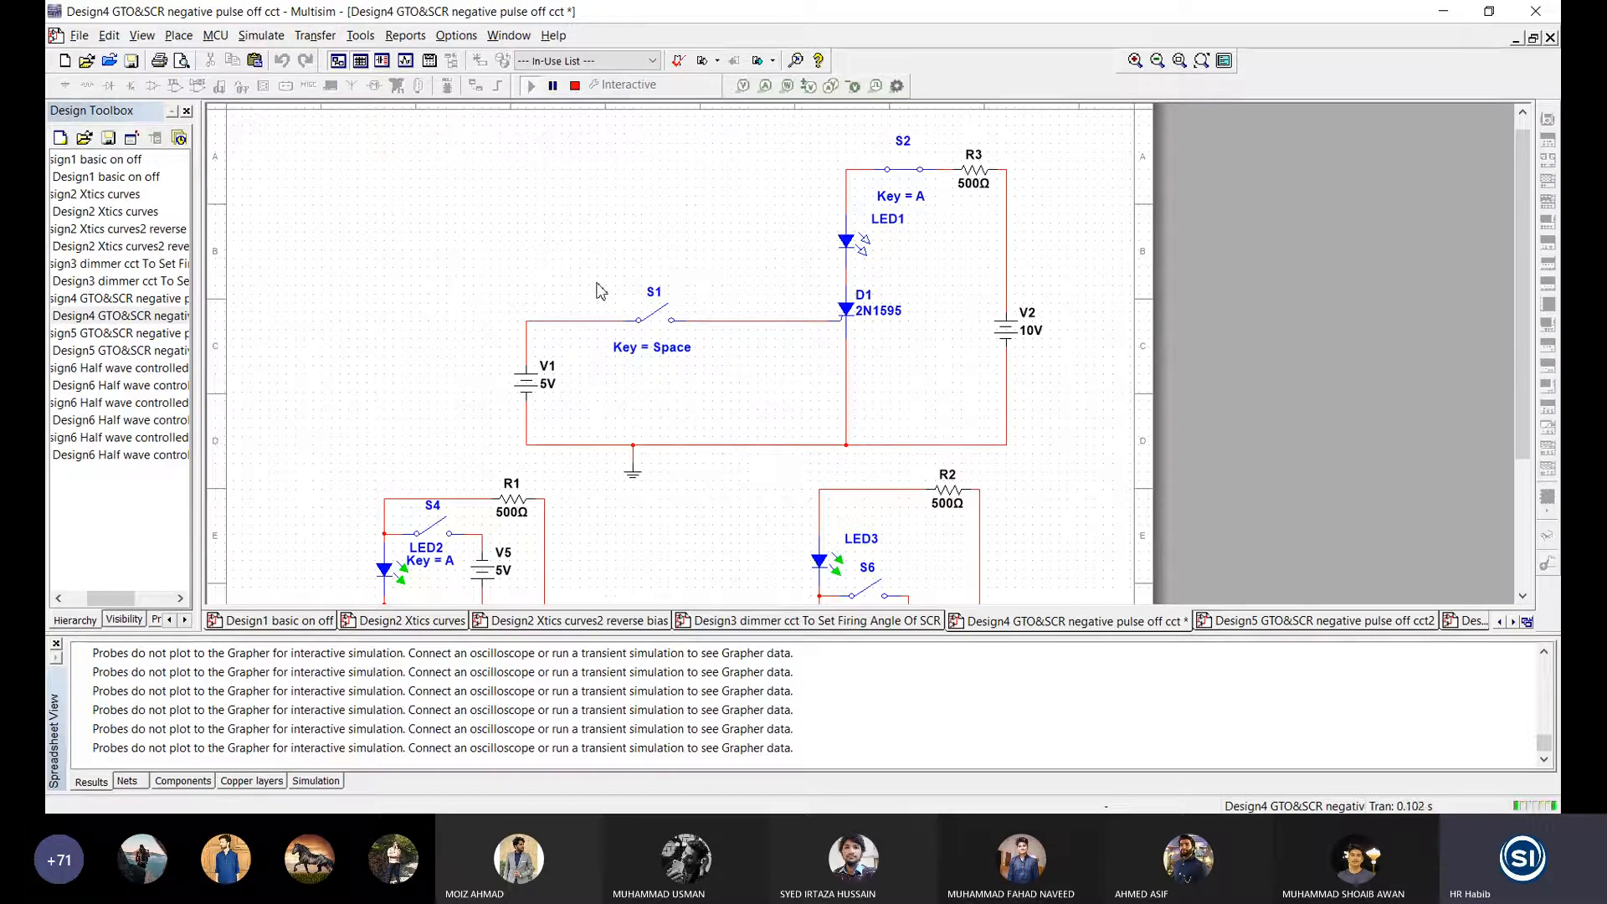
# Step: Pulse gate switch S1 to trigger SCR D1, and open and reclose S2 to interrupt its anode current
pyautogui.press('space')
pyautogui.click(656, 316)
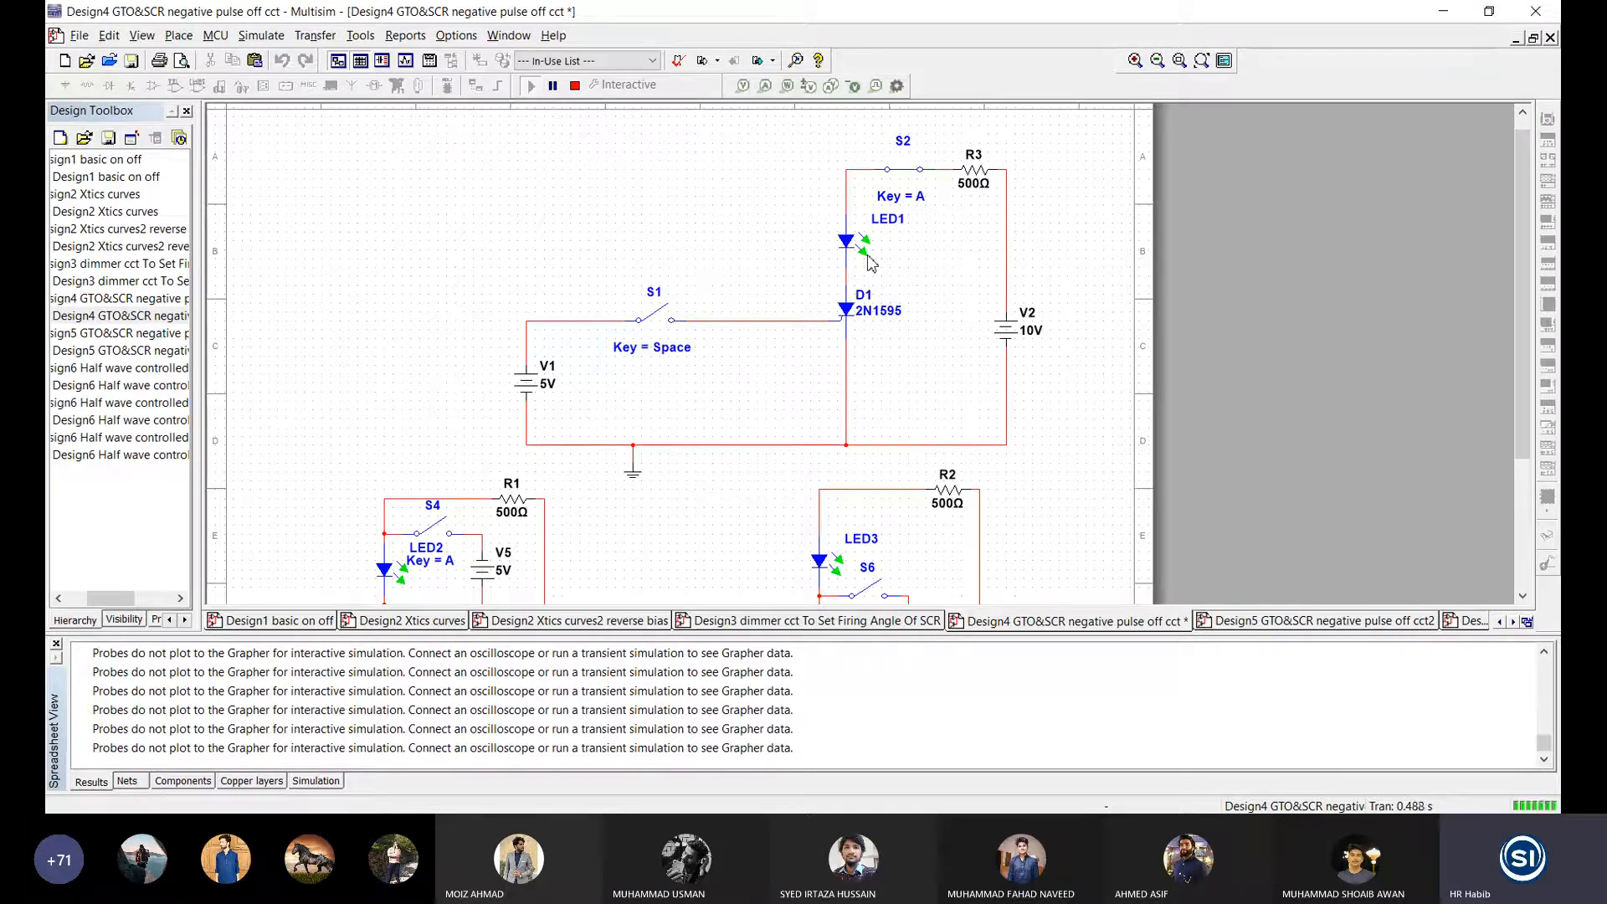
pyautogui.click(847, 312)
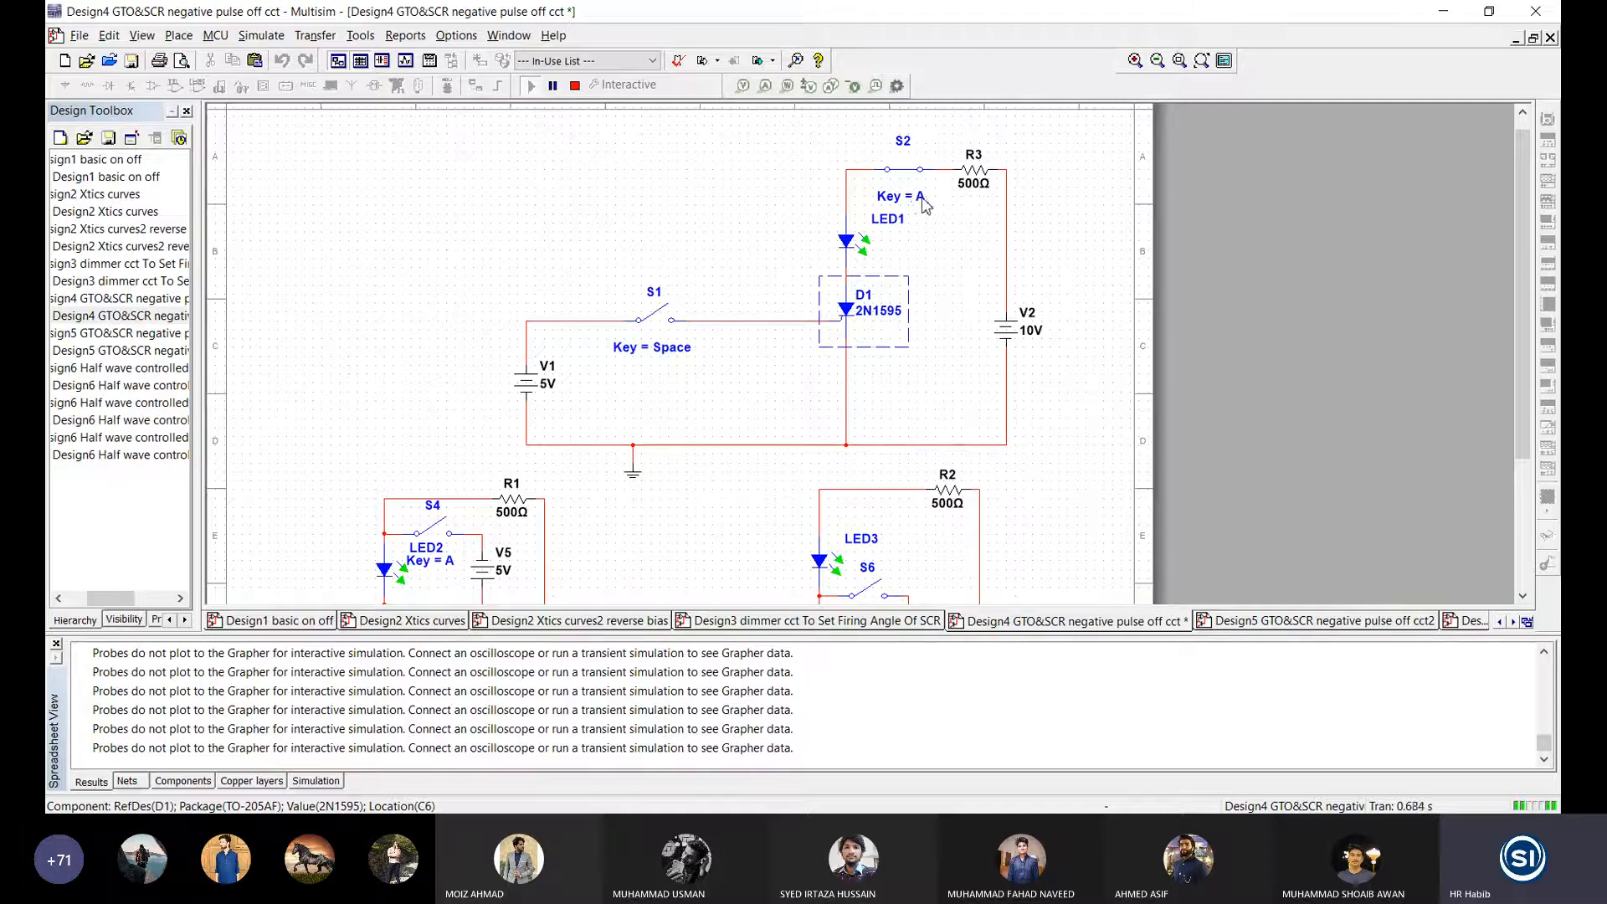
pyautogui.press('a')
pyautogui.press('a')
# Step: Retrigger D1 with another S1 gate pulse and repeat the turn-off by cycling switch S2
pyautogui.click(663, 319)
pyautogui.click(653, 326)
pyautogui.press('space')
pyautogui.press('a')
pyautogui.press('a')
pyautogui.click(929, 297)
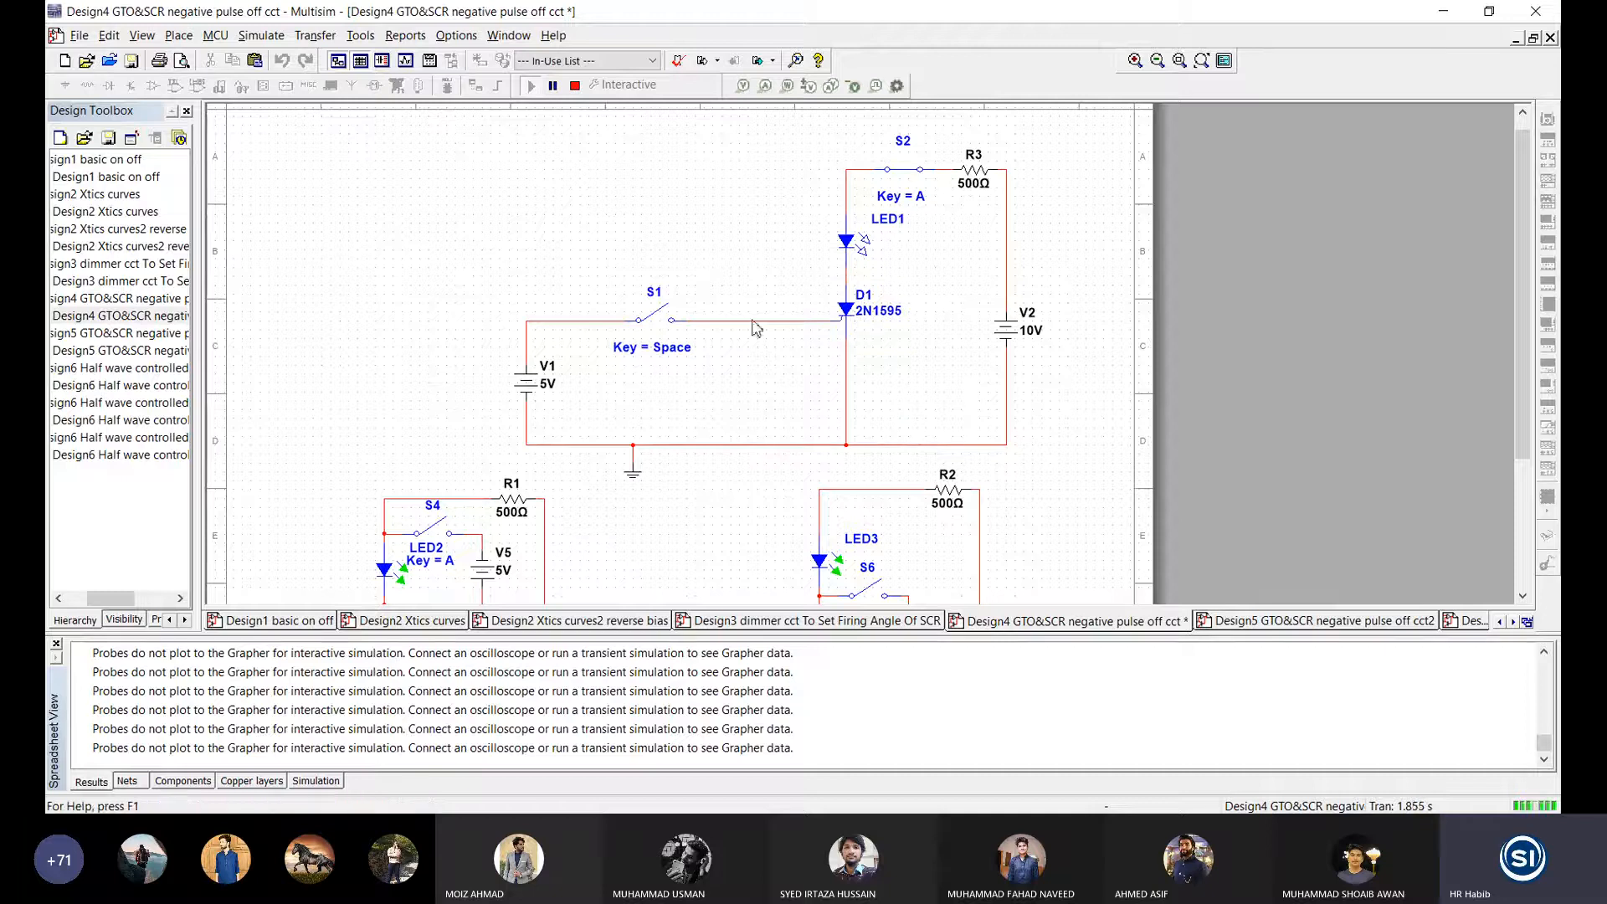
# Step: Open gate switch S3 in the circuit with D2, restart the simulation, and pulse S3 to trigger D2
pyautogui.moveTo(1528, 282); pyautogui.dragTo(1529, 427)
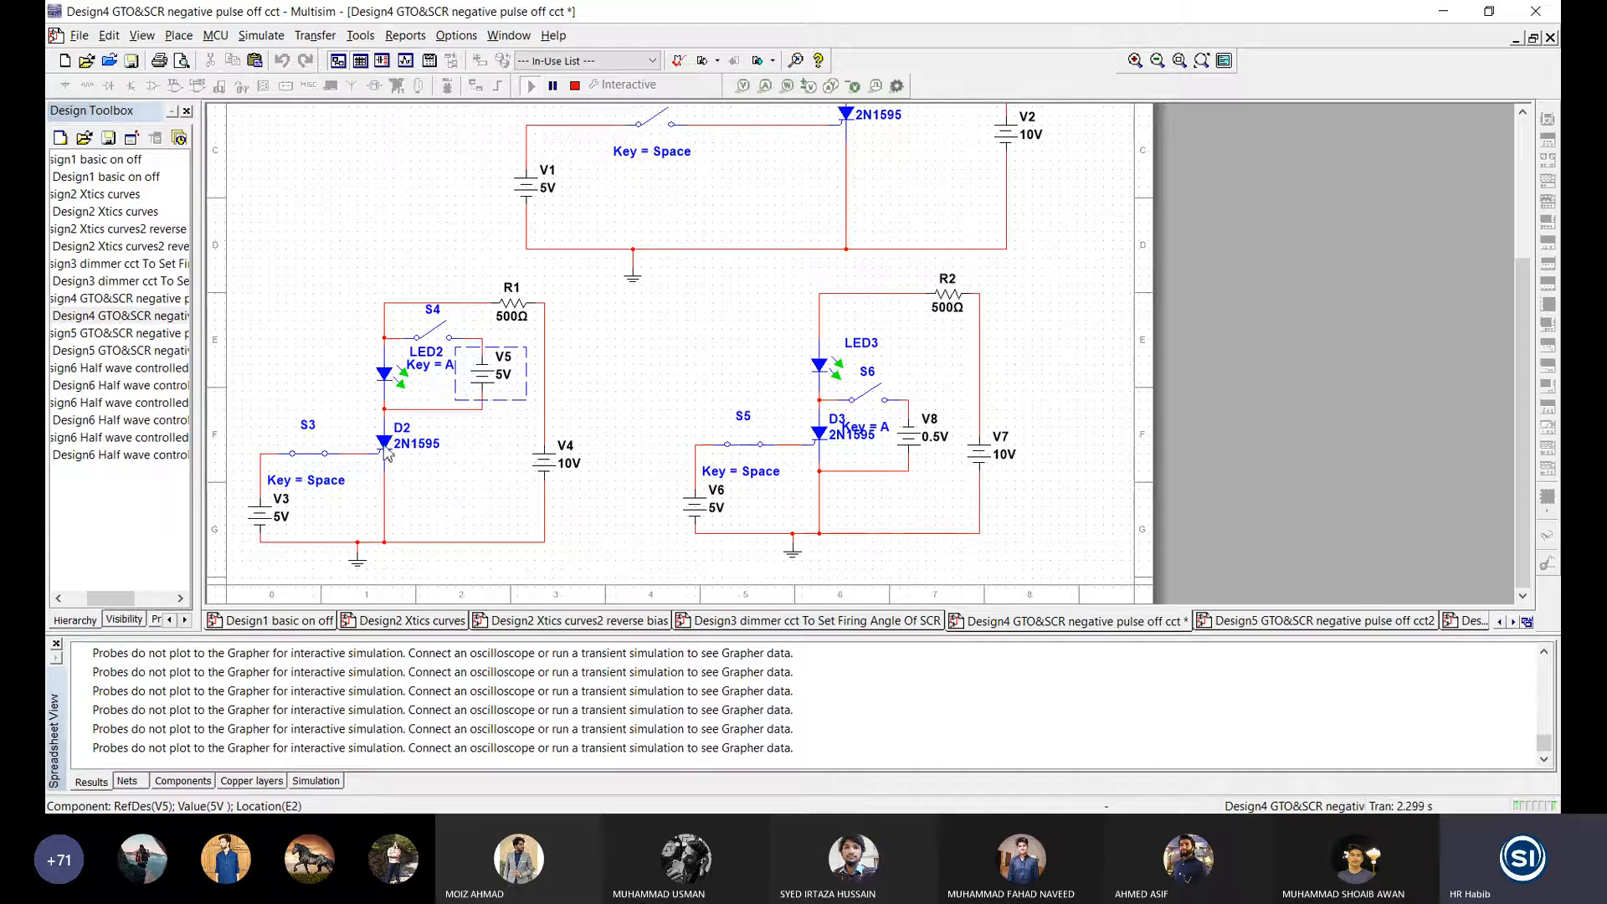
pyautogui.click(310, 456)
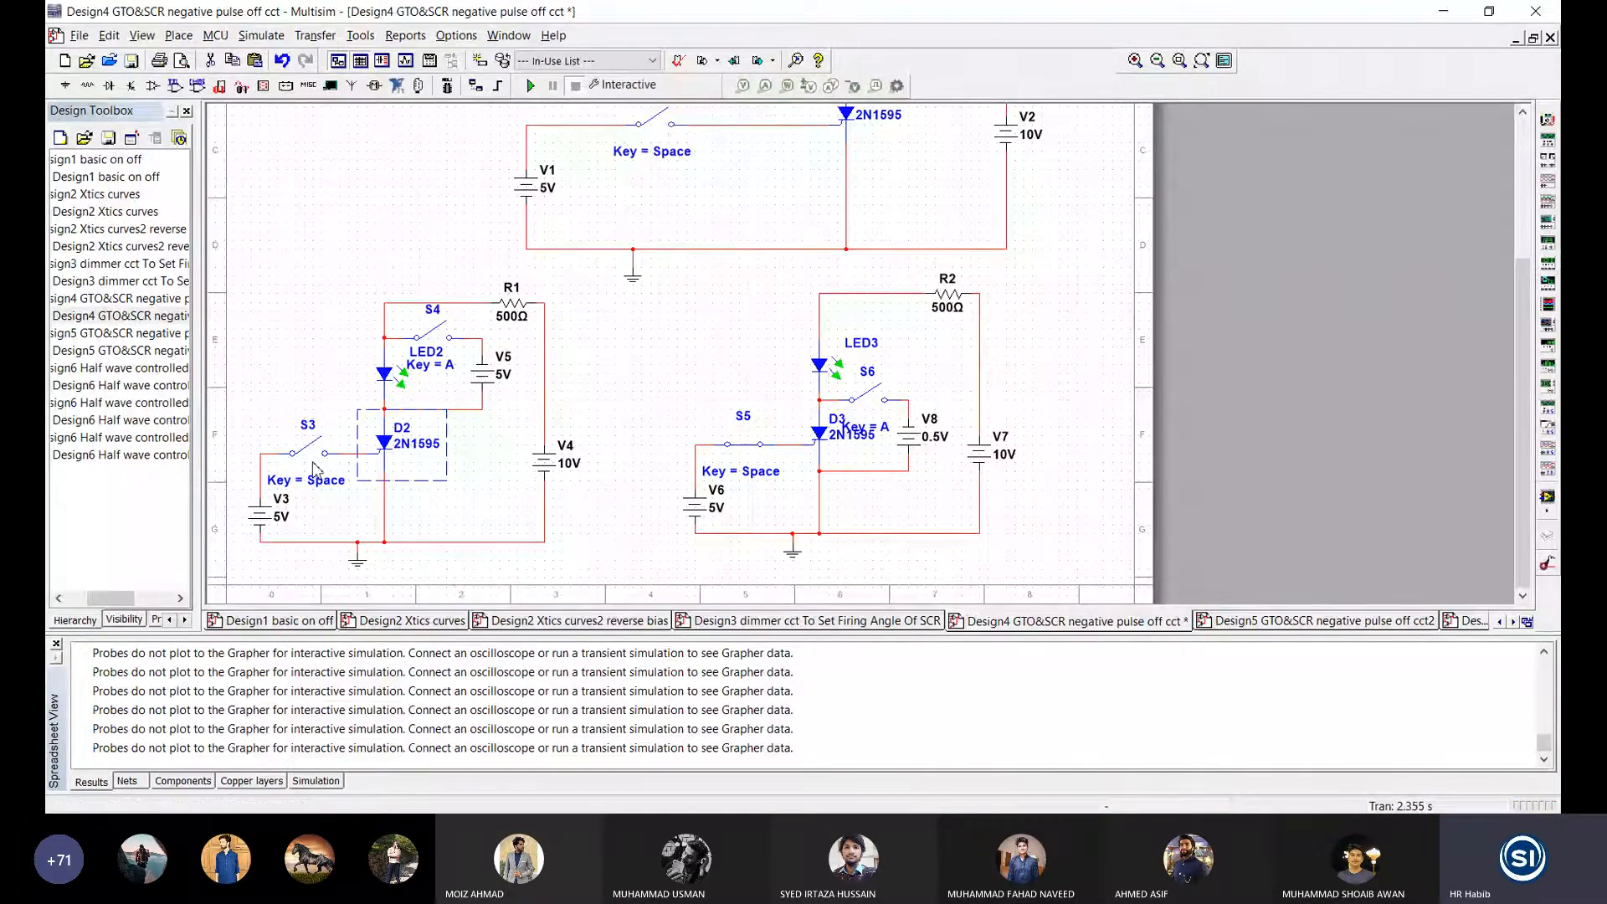
pyautogui.click(530, 86)
pyautogui.click(576, 86)
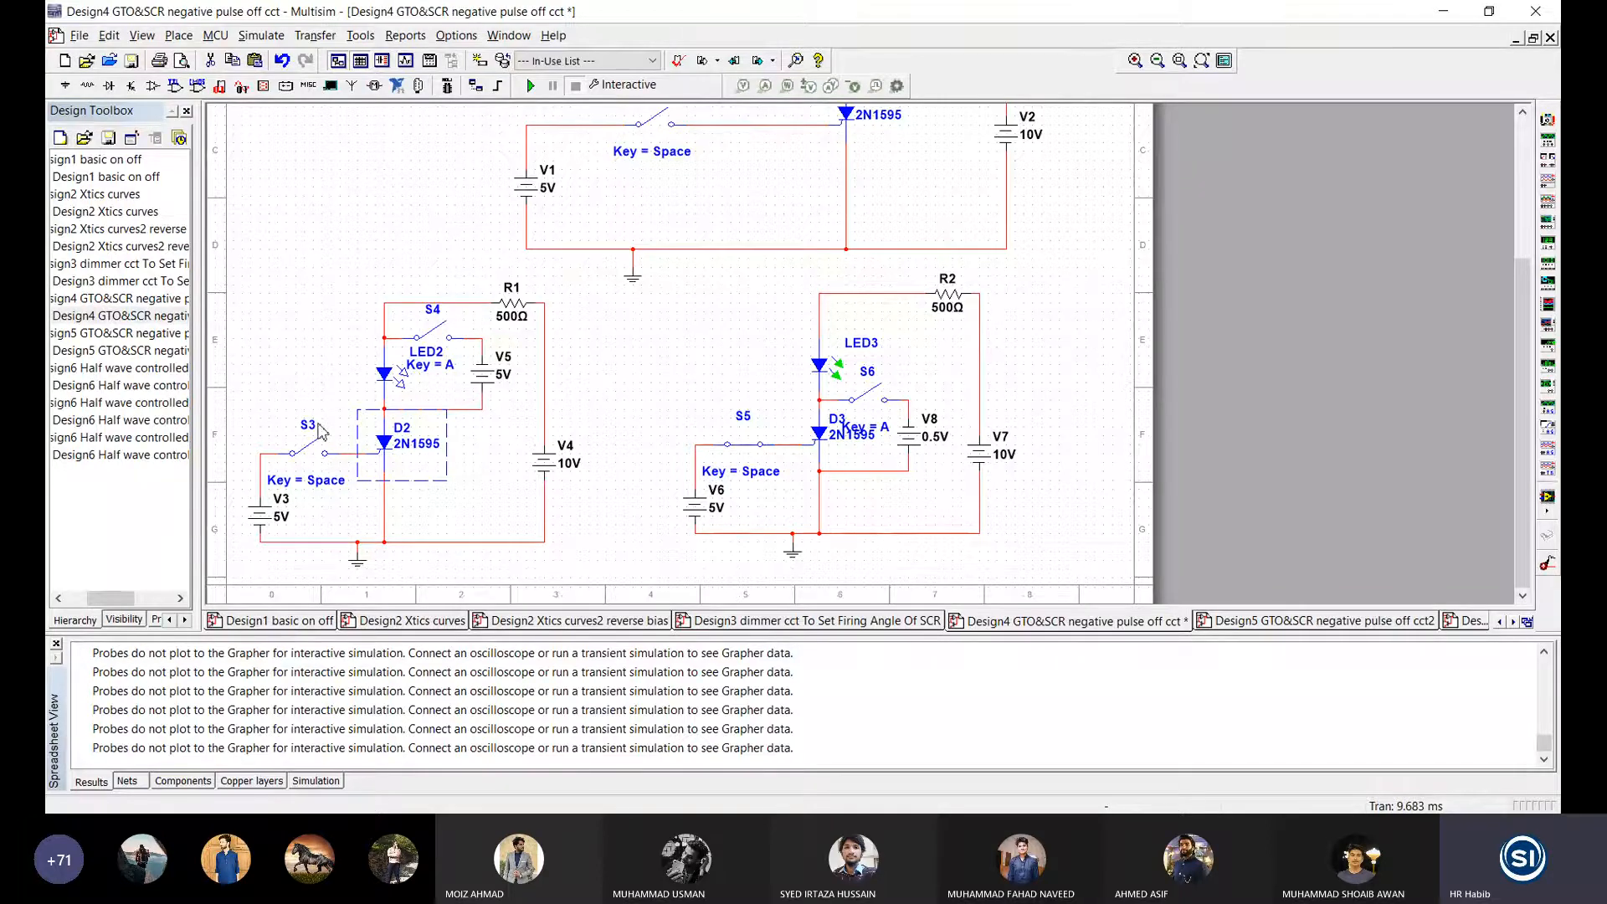
pyautogui.click(315, 453)
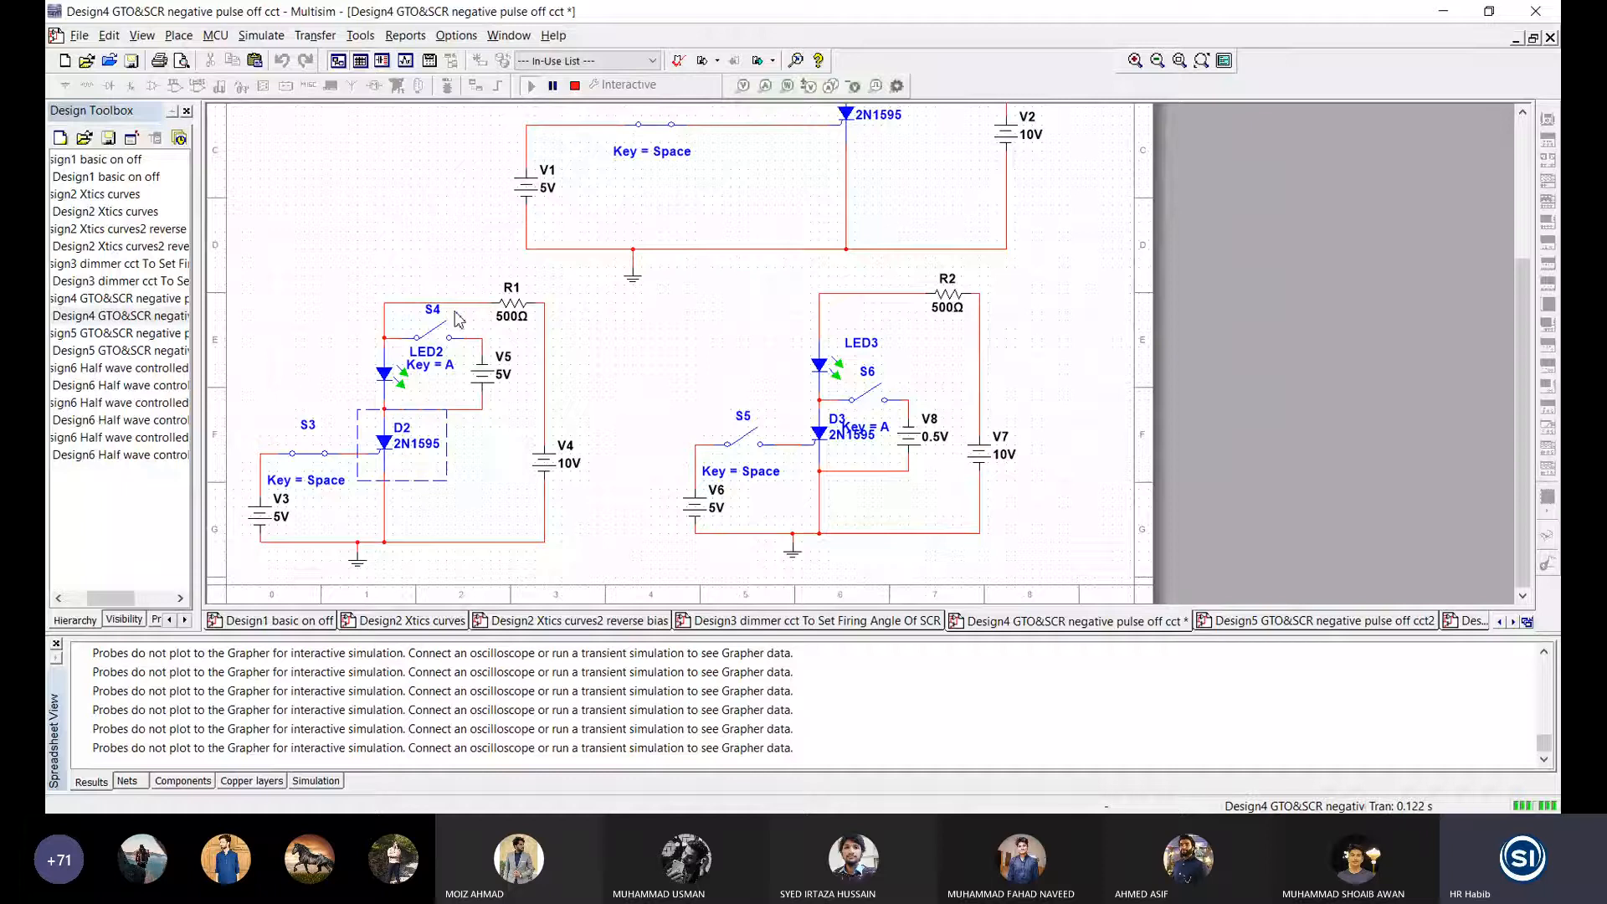
pyautogui.press('space')
# Step: Toggle anode switch S2 in the upper circuit while the simulation runs
pyautogui.scroll(5, 915, 199)
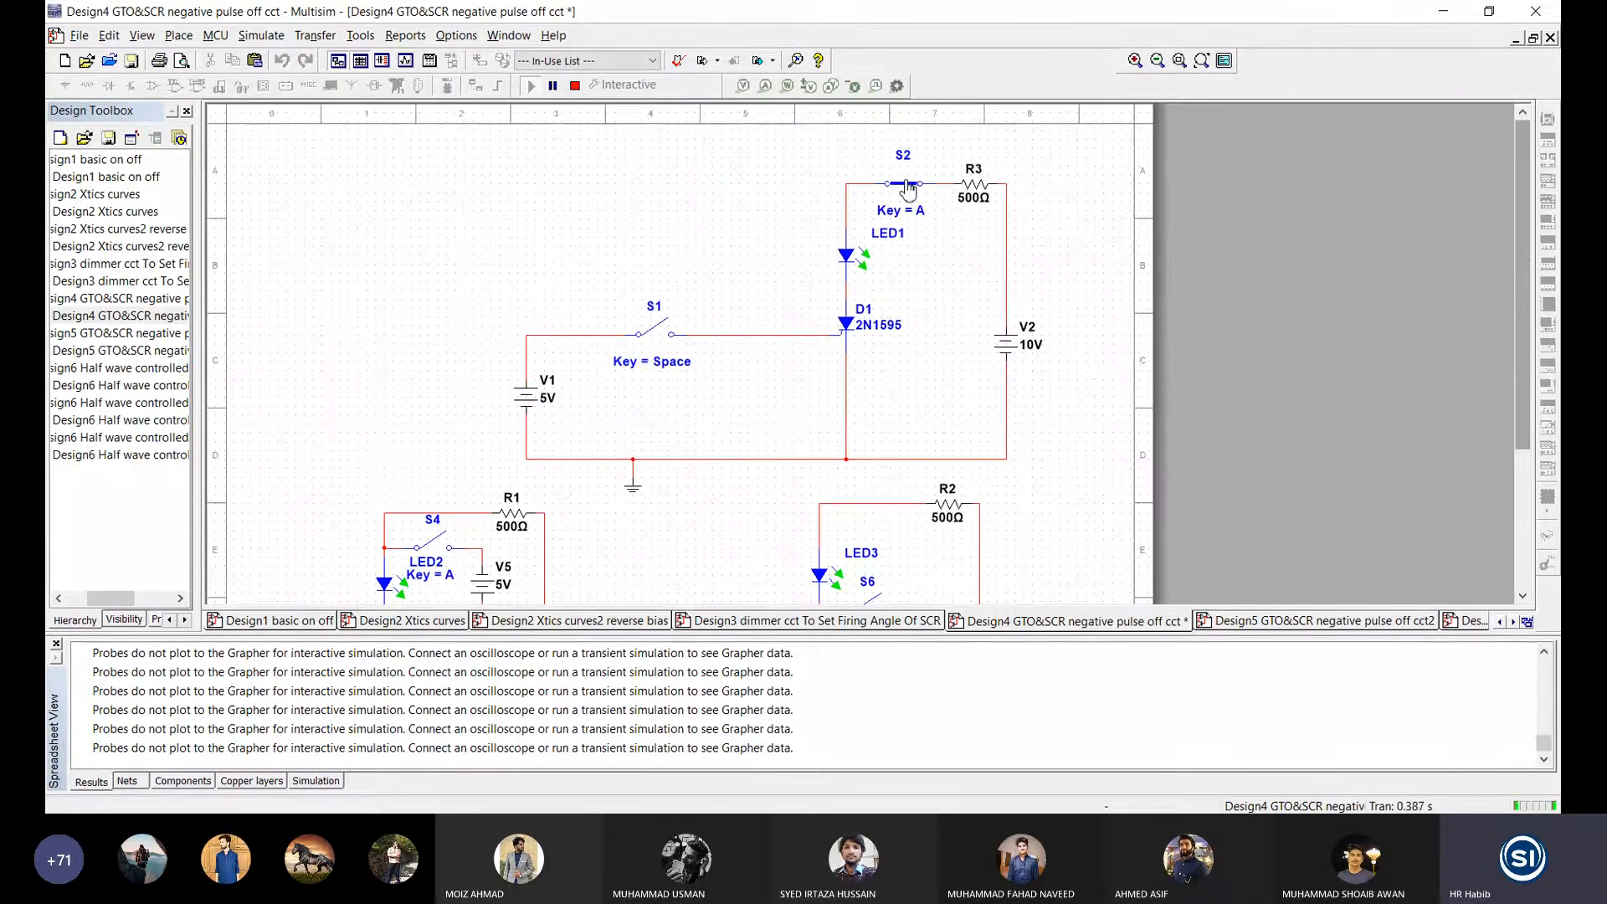
pyautogui.click(908, 183)
pyautogui.moveTo(1523, 221); pyautogui.dragTo(1547, 370)
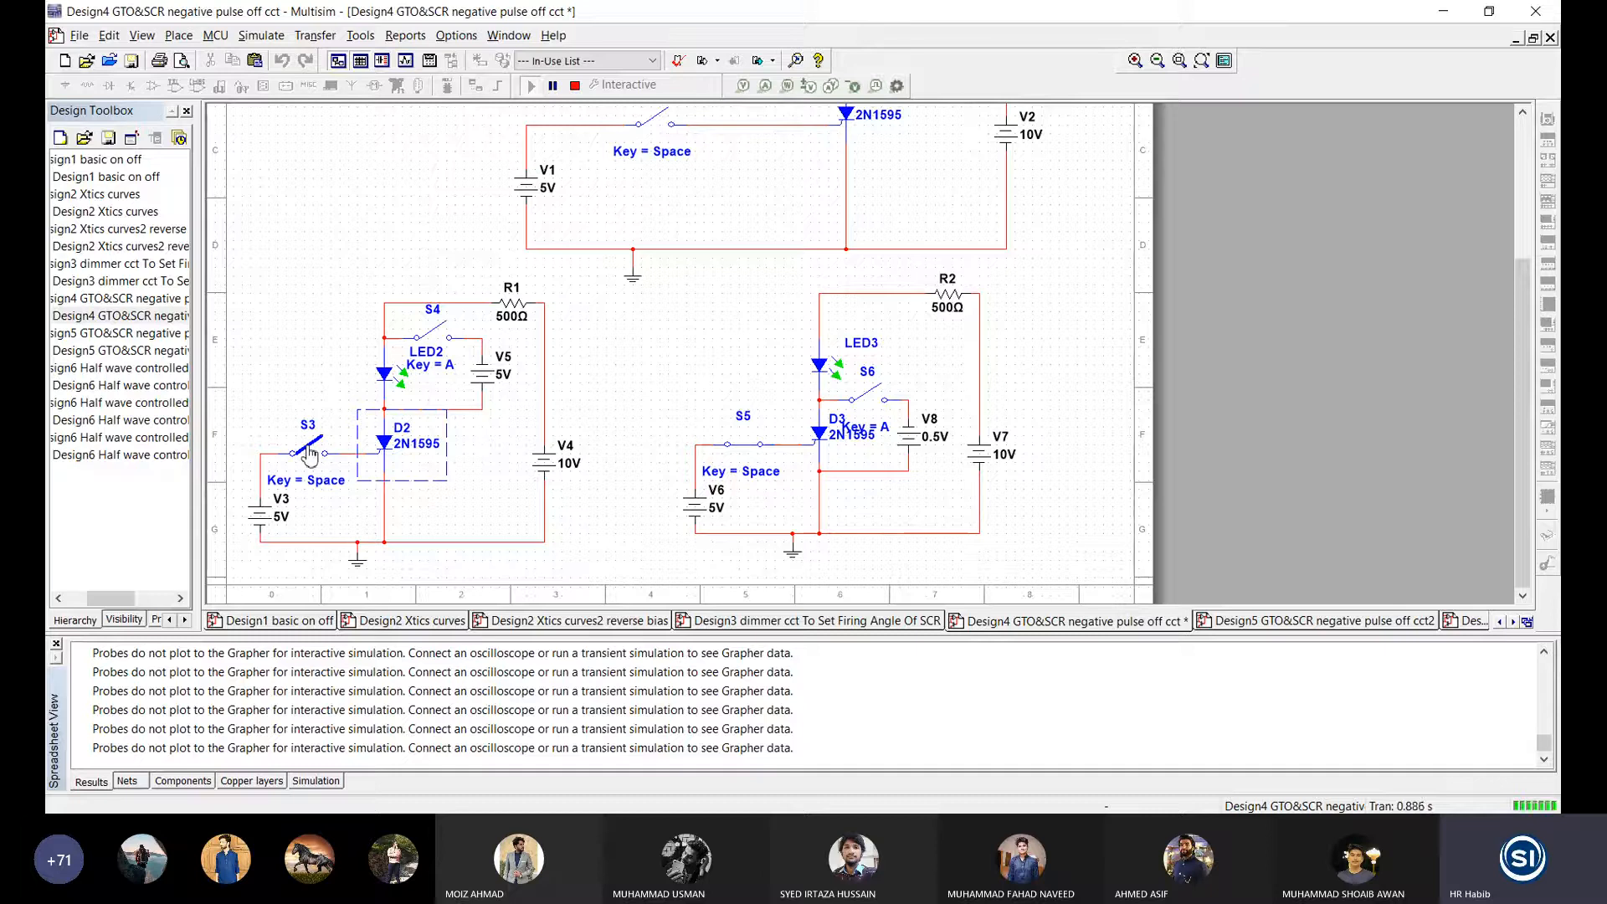
# Step: Cycle switch S4 to turn D2 off with source V5 and use gate switch S3 to retrigger it, repeating the test
pyautogui.click(448, 339)
pyautogui.press('a')
pyautogui.press('space')
pyautogui.press('a')
pyautogui.press('a')
pyautogui.press('a')
pyautogui.press('a')
pyautogui.press('a')
pyautogui.press('a')
pyautogui.click(448, 339)
pyautogui.click(450, 340)
pyautogui.press('space')
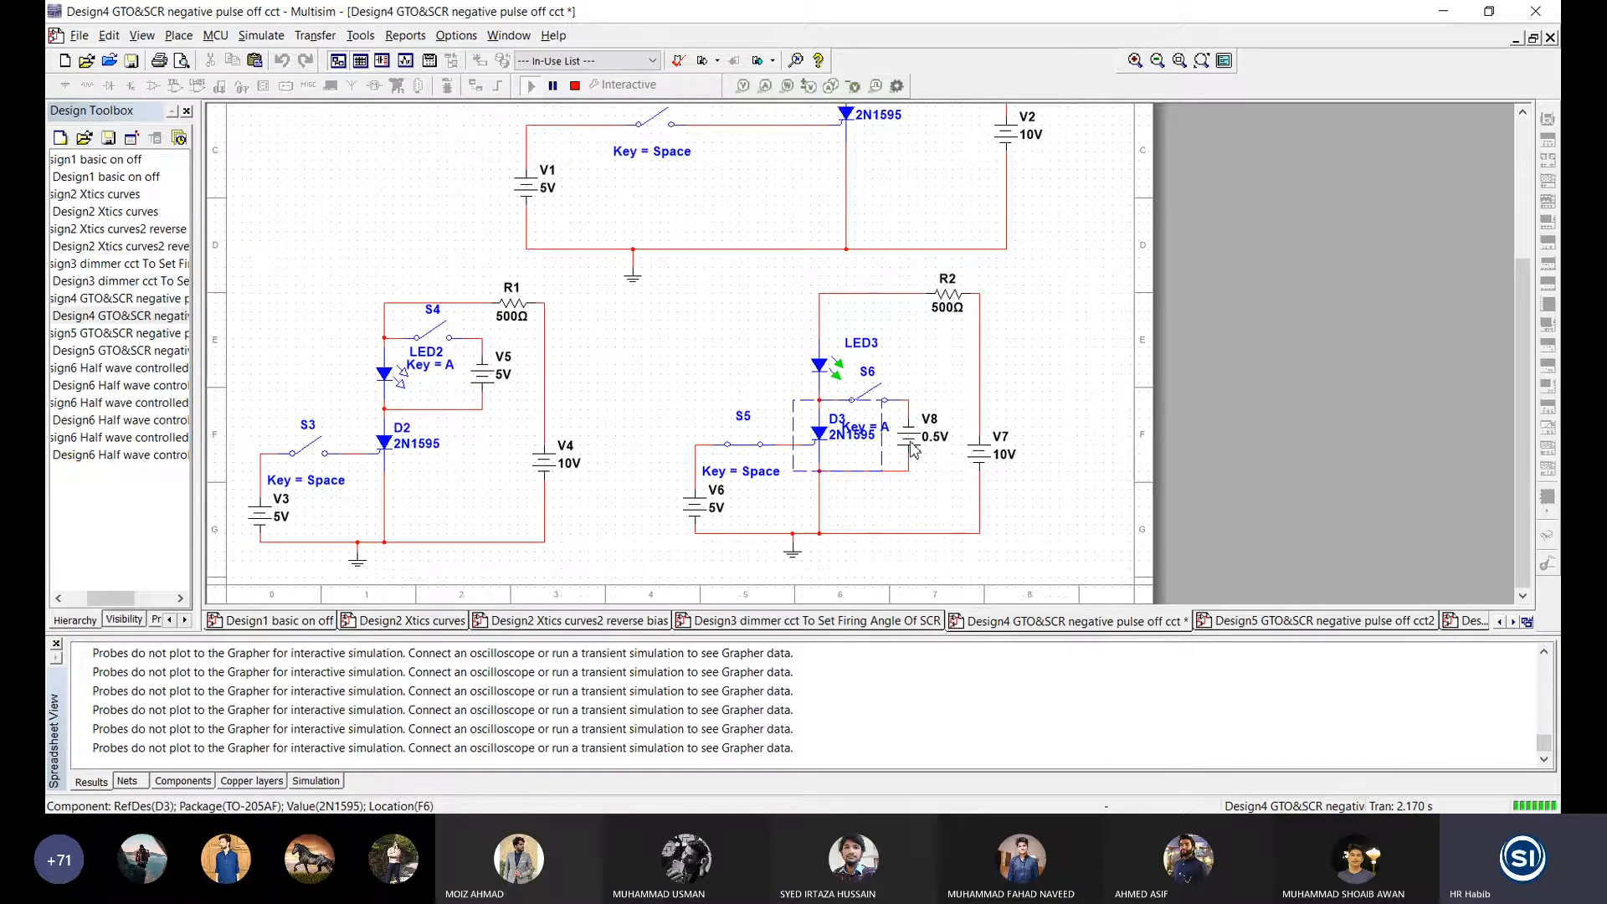
# Step: Restart the simulation with all gate switches open and pulse S5 to trigger SCR D3 in the lower-right circuit
pyautogui.click(575, 86)
pyautogui.scroll(6, 556, 97)
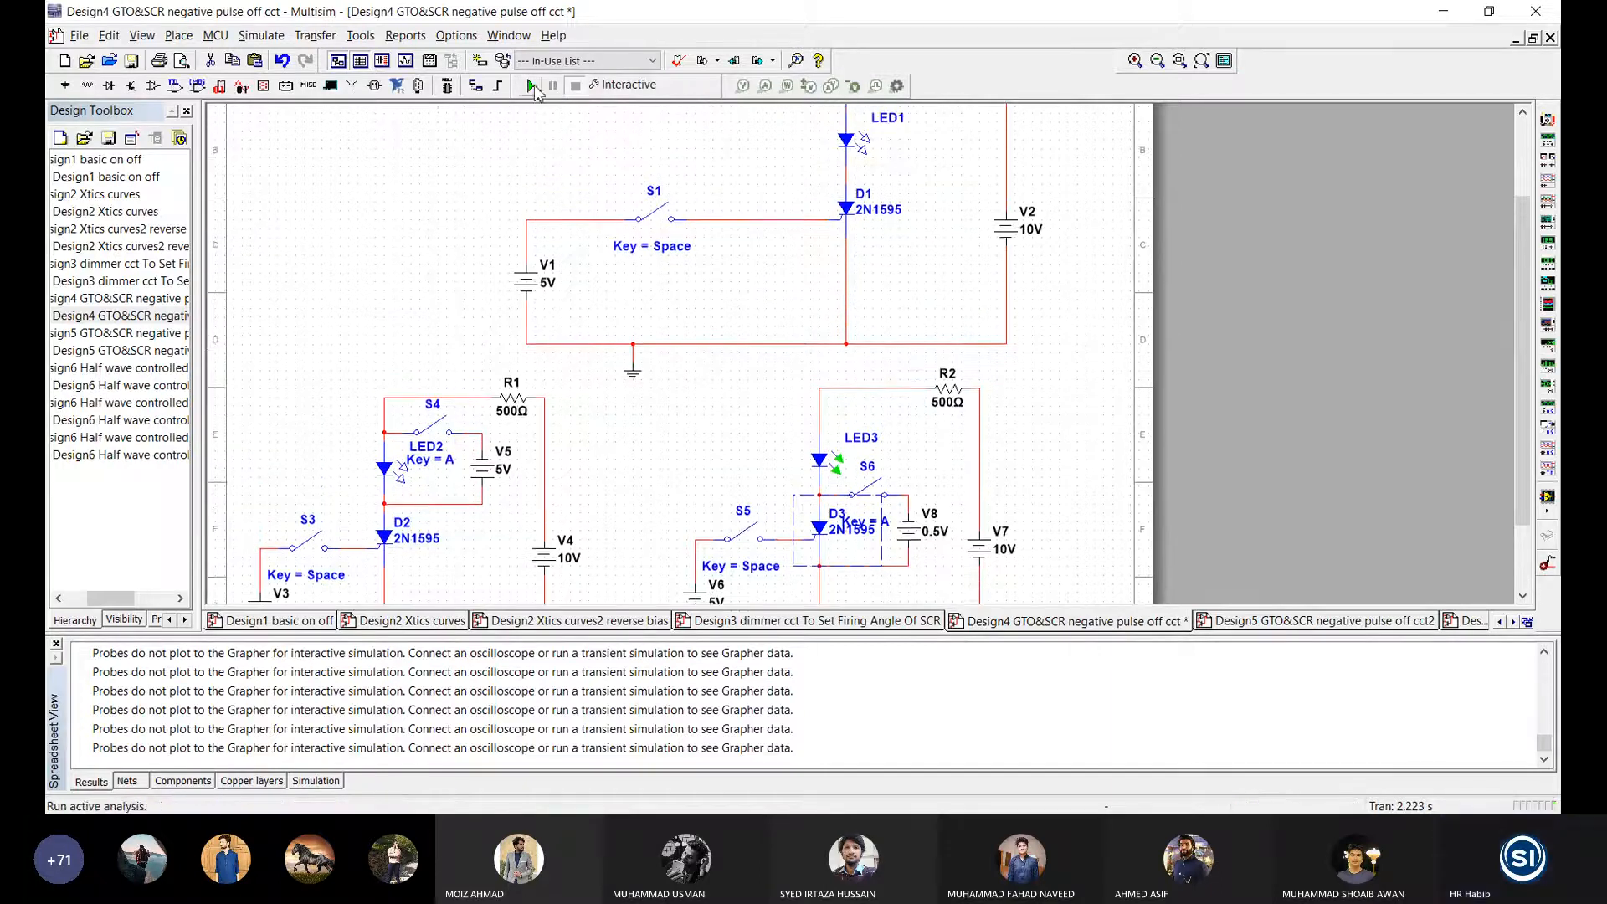
pyautogui.scroll(-1, 848, 382)
pyautogui.scroll(1, 852, 389)
pyautogui.moveTo(1524, 339); pyautogui.dragTo(1525, 442)
pyautogui.scroll(5, 550, 97)
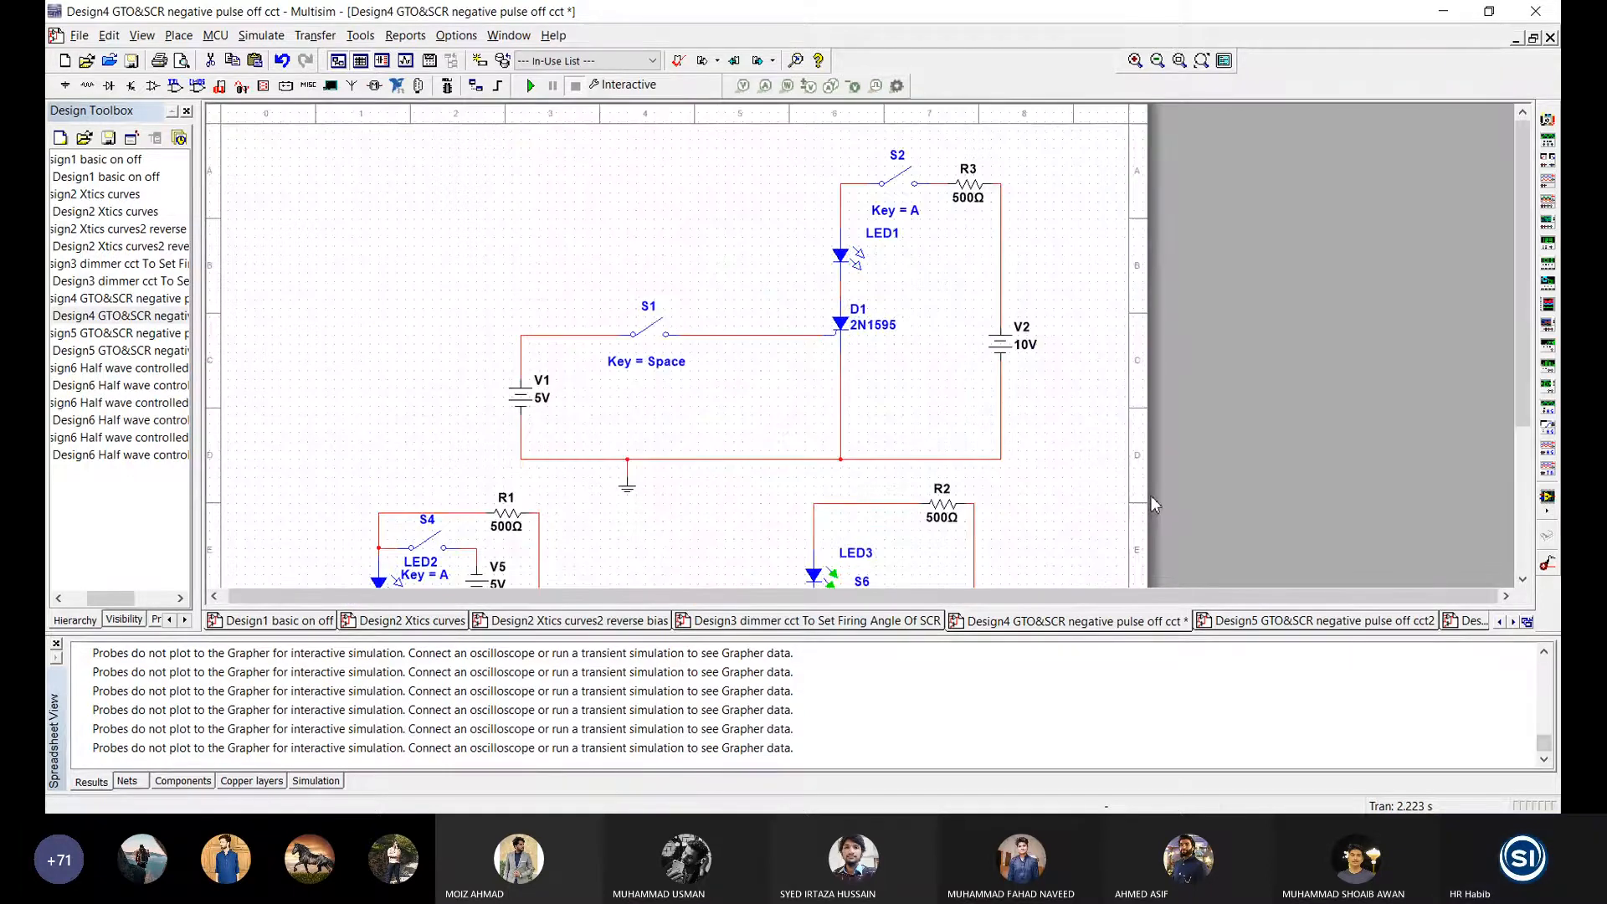
pyautogui.moveTo(1523, 339); pyautogui.dragTo(1525, 503)
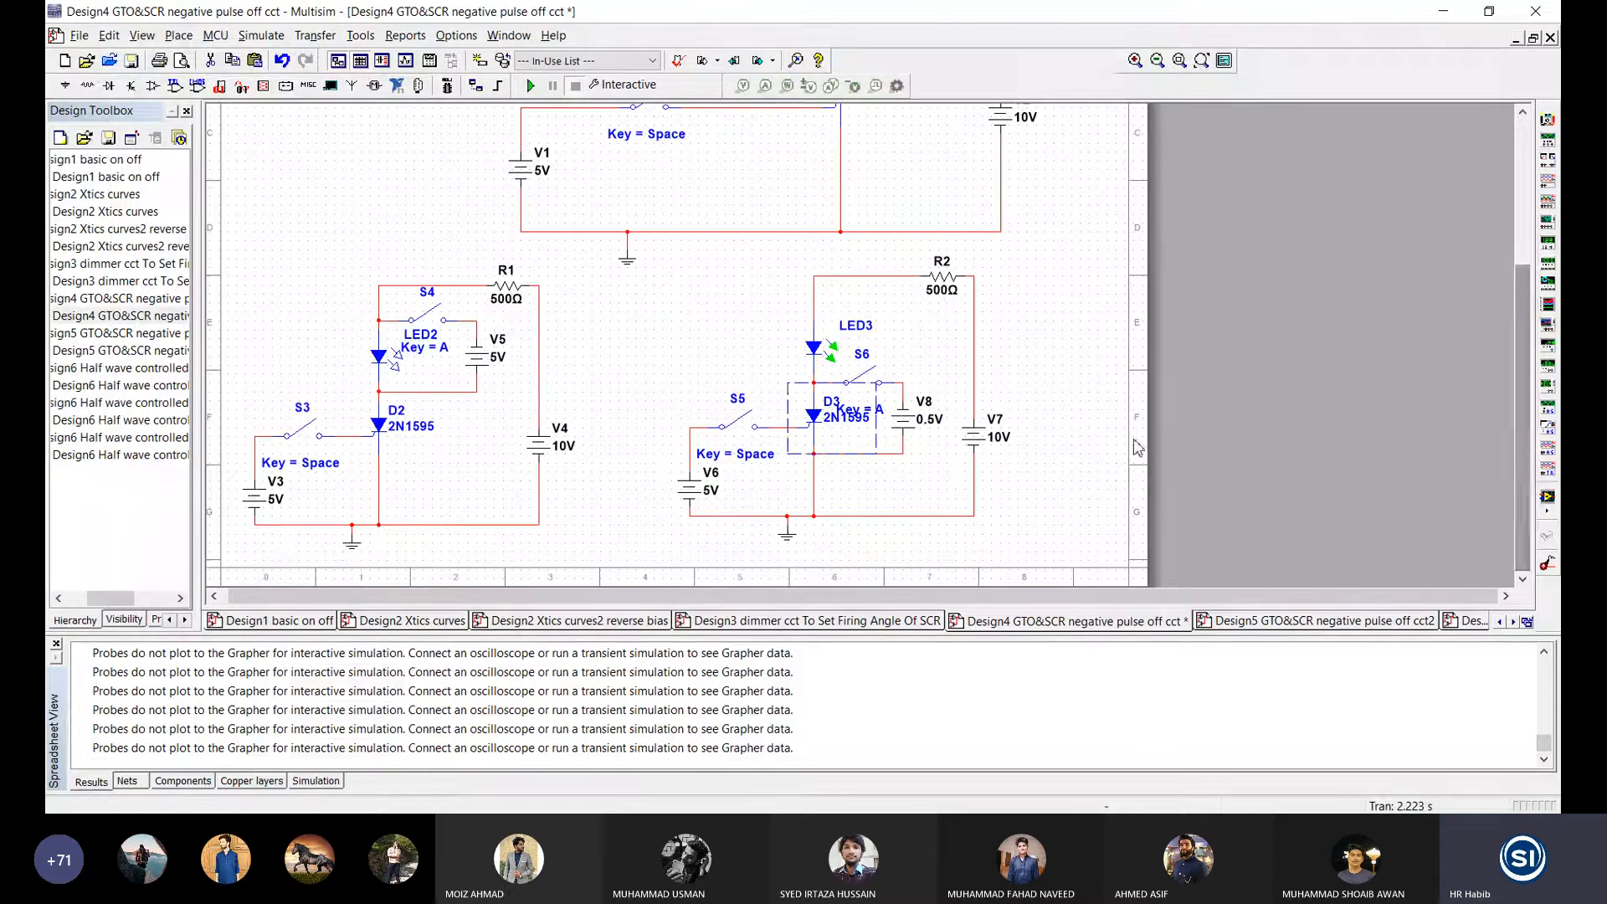
pyautogui.click(534, 85)
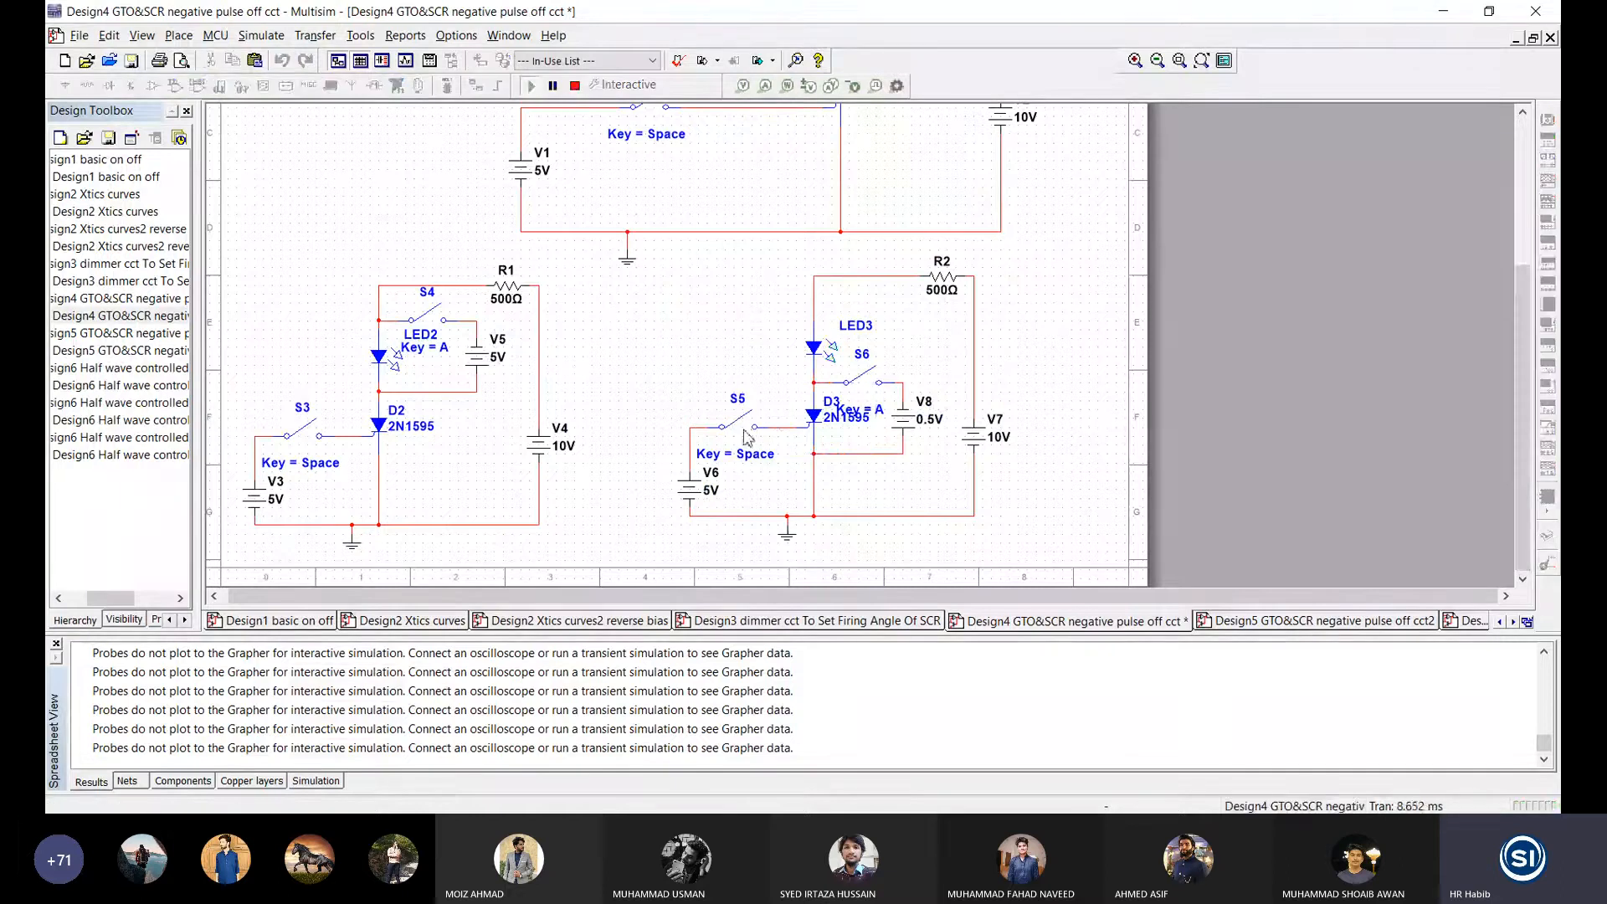
pyautogui.press('space')
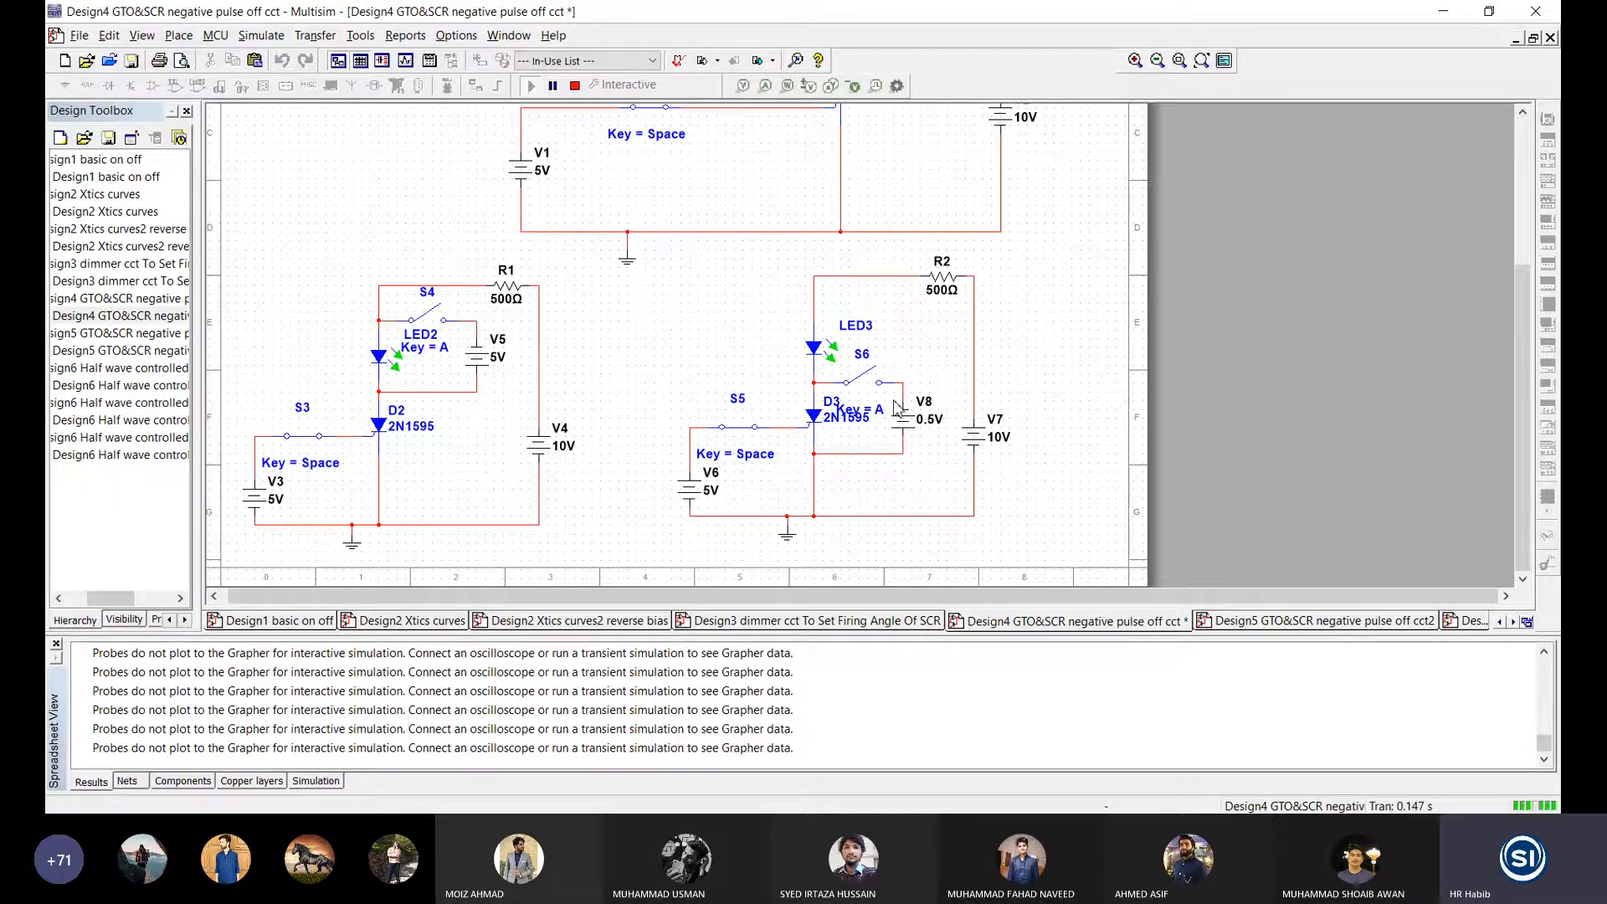
pyautogui.click(747, 427)
# Step: Close and reopen switch S6 to apply source V8 across D3, and stop the simulation
pyautogui.press('a')
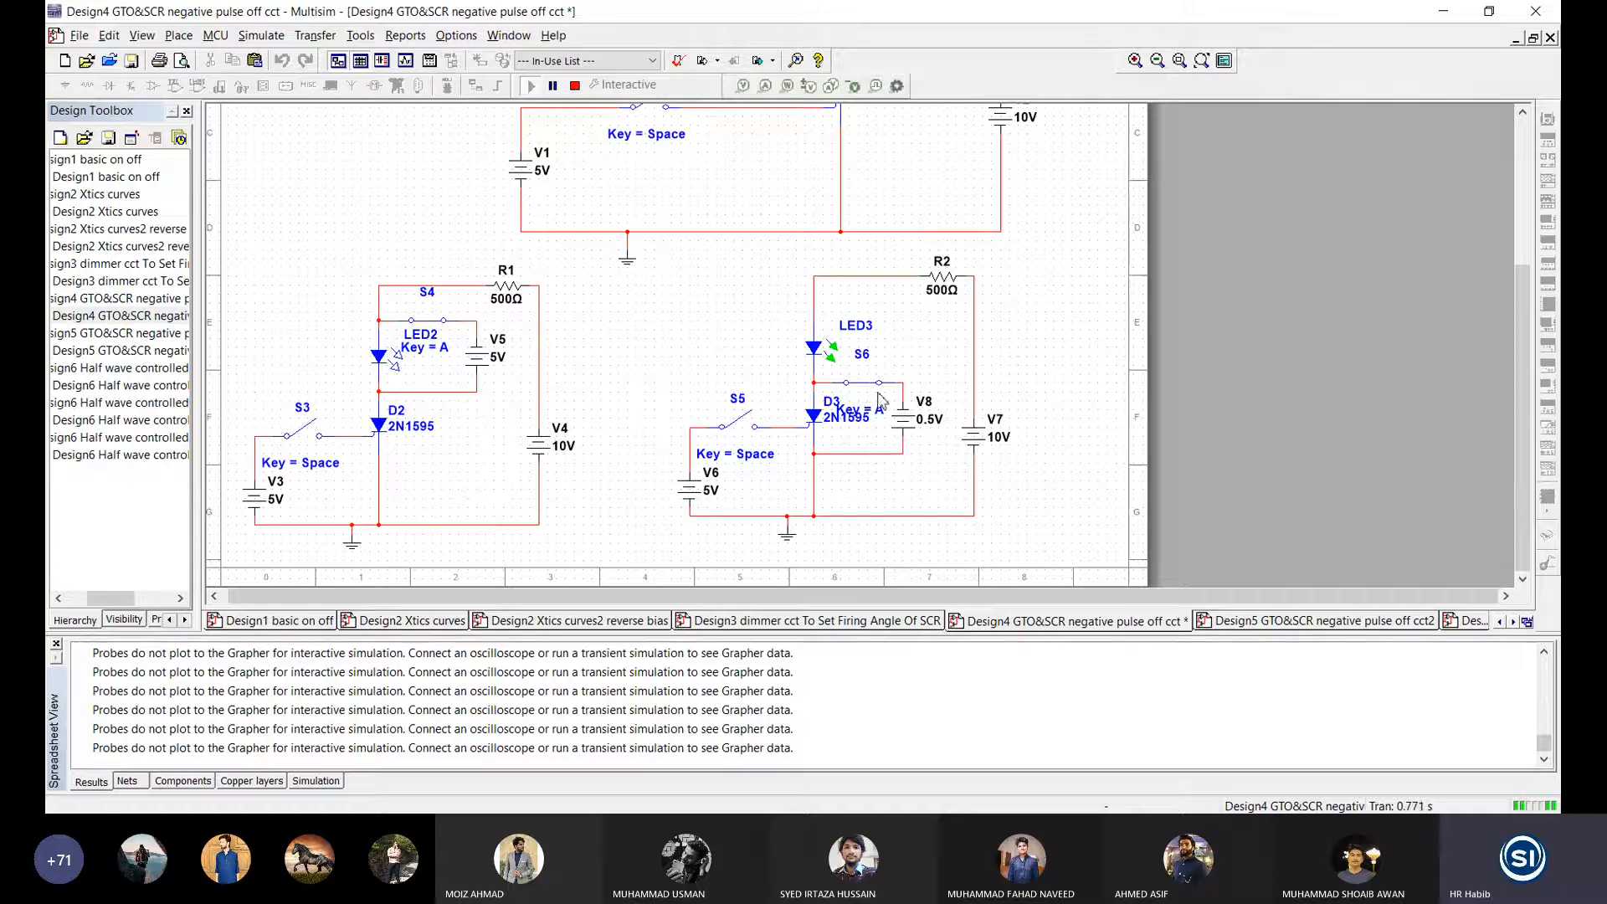
pyautogui.press('a')
pyautogui.click(574, 86)
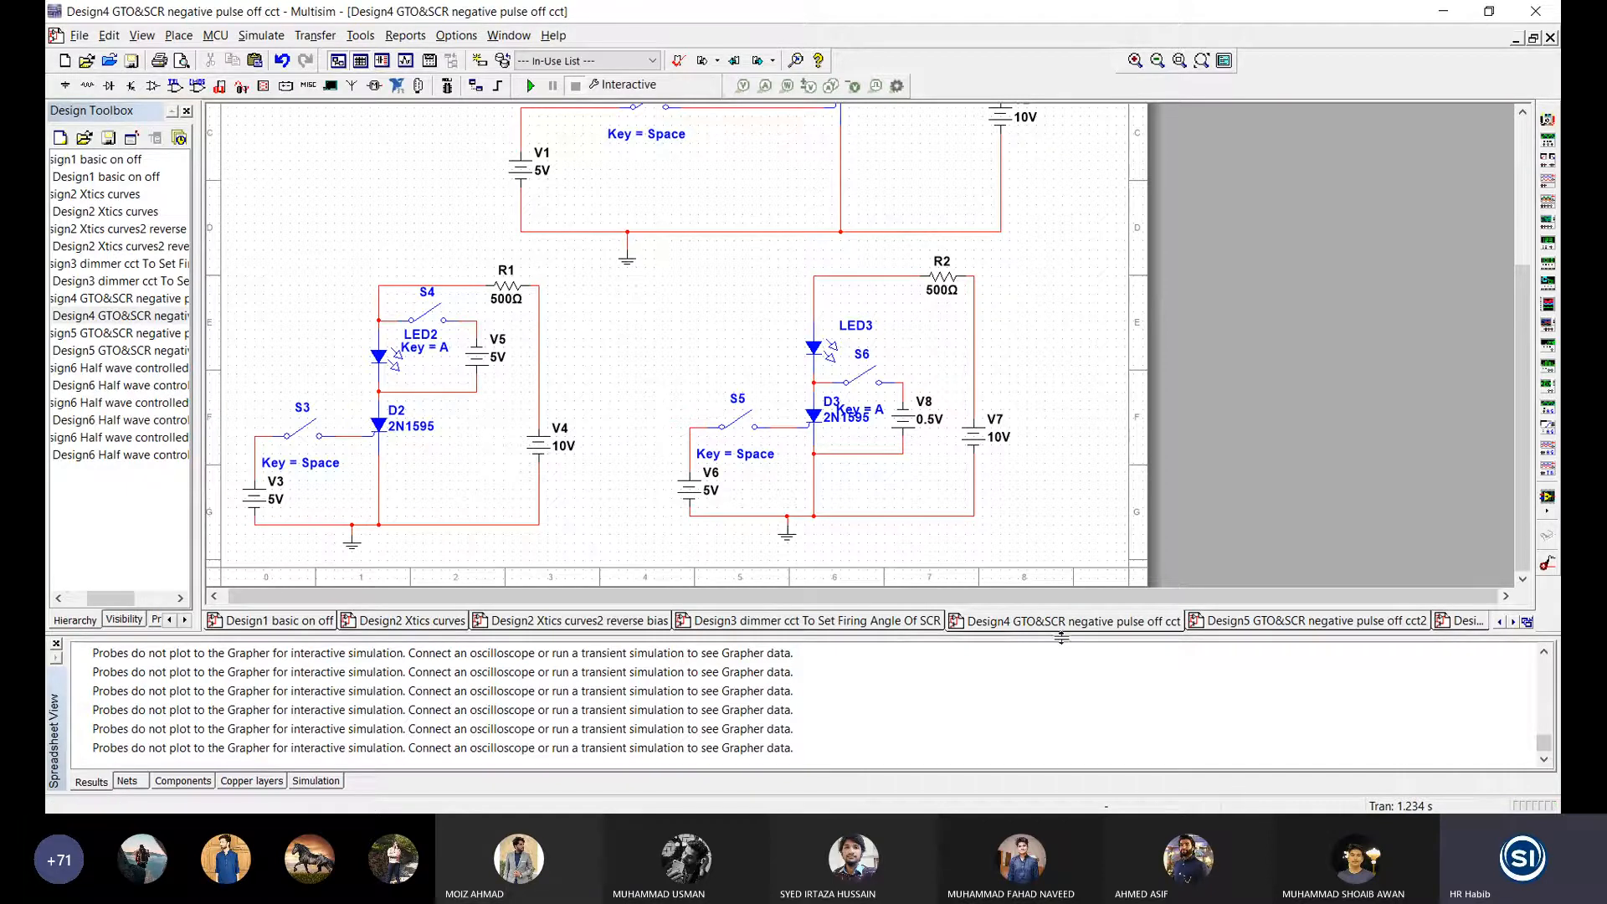
# Step: Switch to the Design5 GTO&SCR negative pulse off cct2 design, open switches S3 and S1, and start the simulation
pyautogui.click(1256, 622)
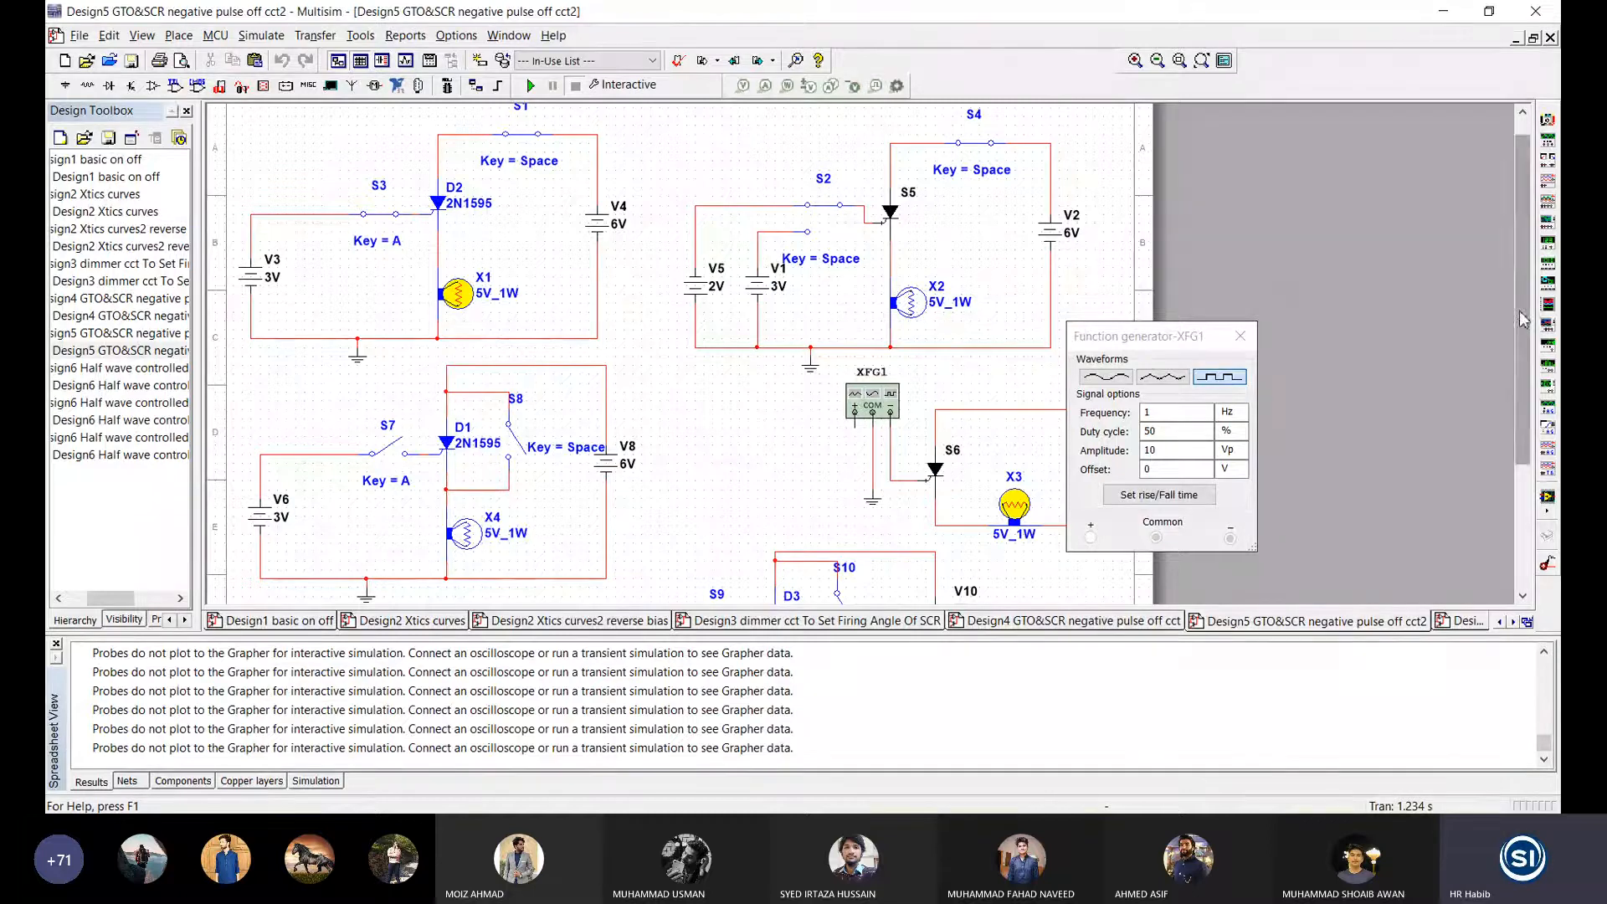
pyautogui.scroll(1, 758, 360)
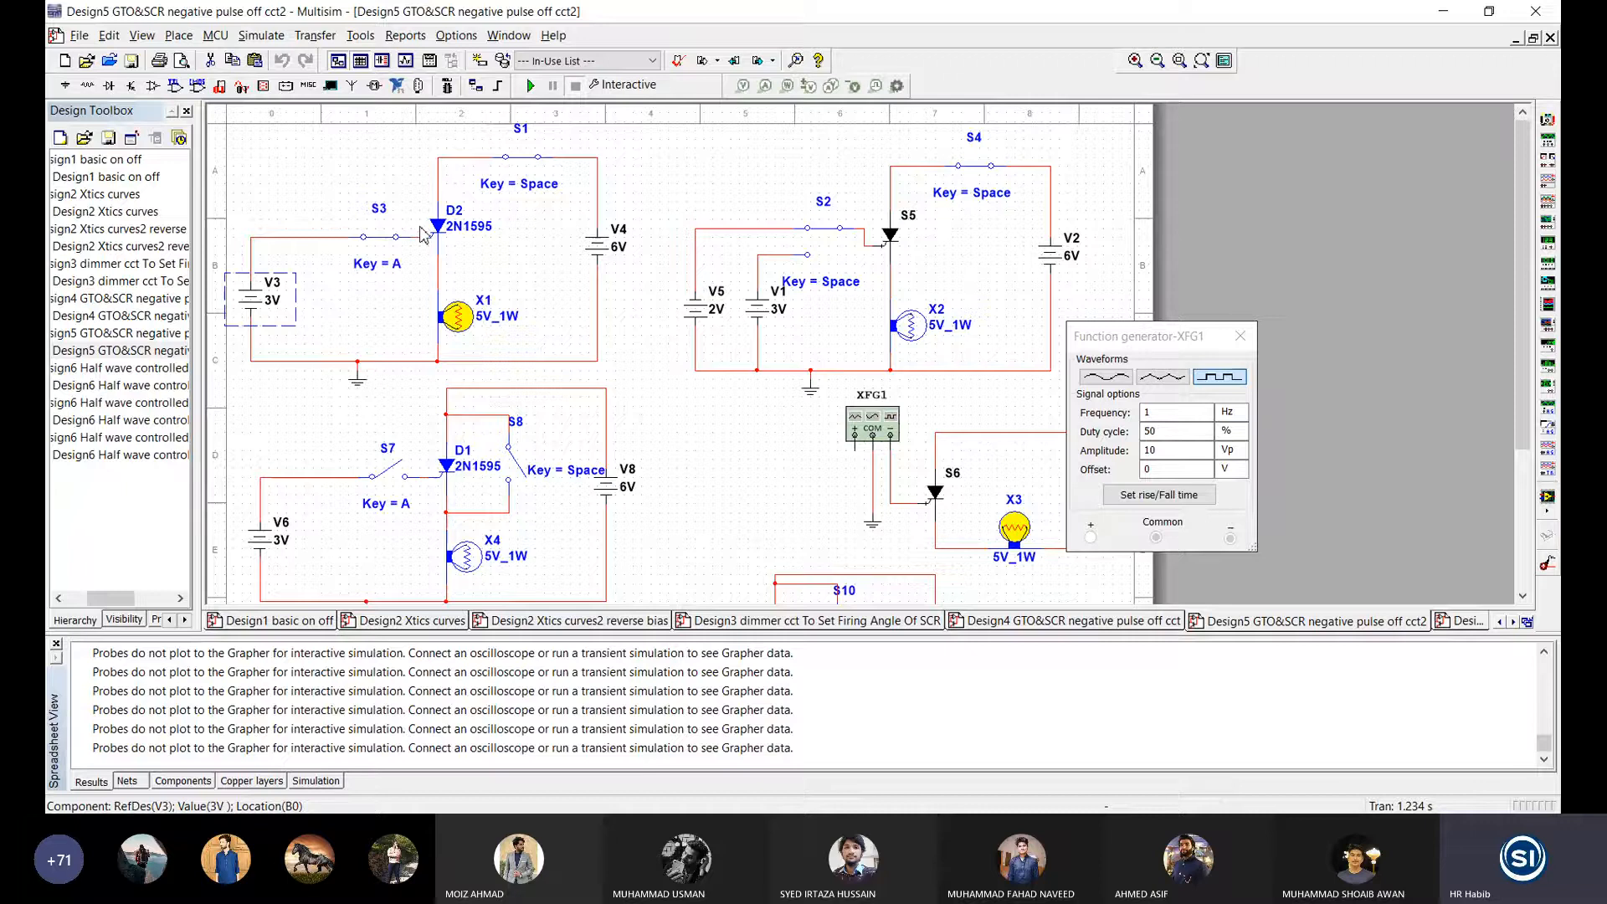
pyautogui.press('a')
pyautogui.click(523, 159)
pyautogui.click(524, 164)
pyautogui.click(534, 89)
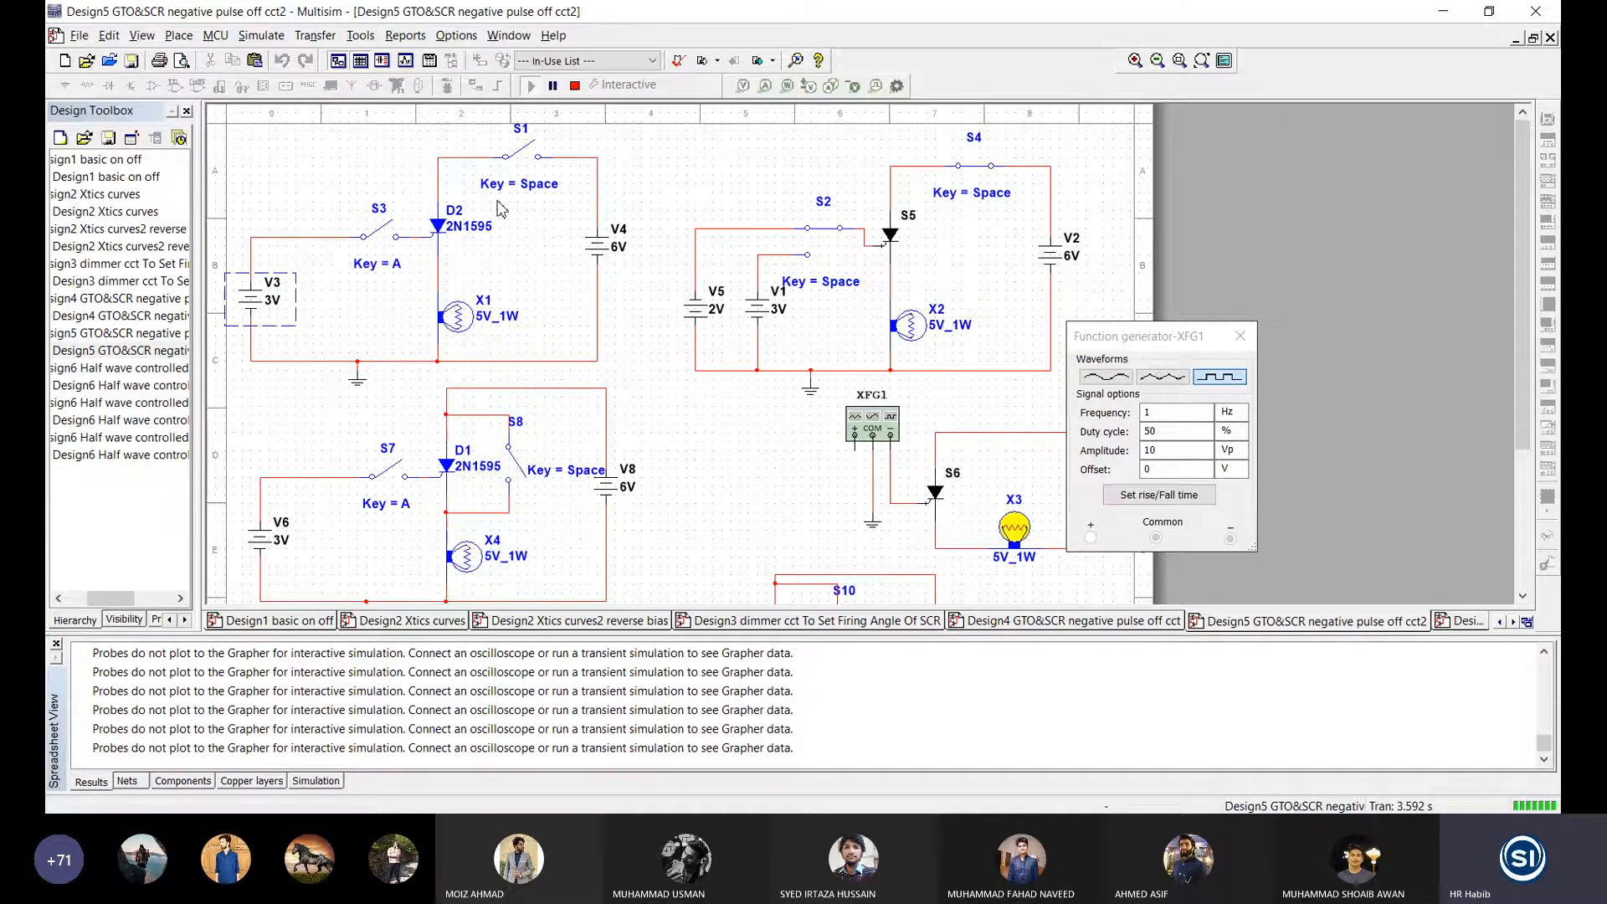
# Step: Close supply switch S1 and gate switch S3 to trigger SCR D2 and light lamp X1
pyautogui.press('space')
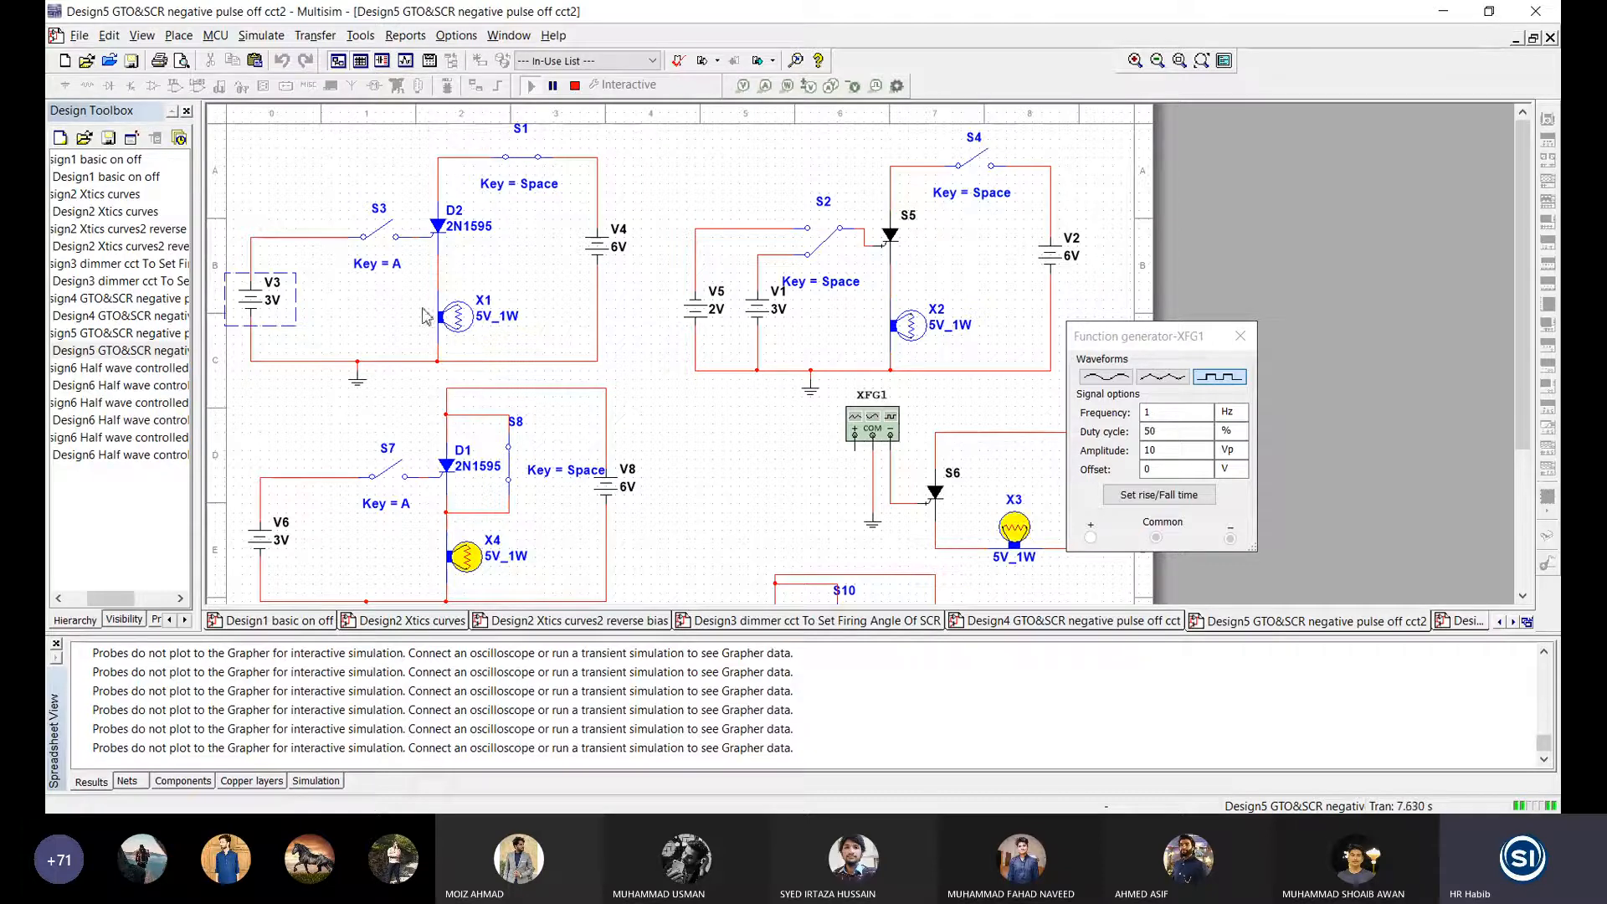
pyautogui.click(390, 242)
pyautogui.click(387, 241)
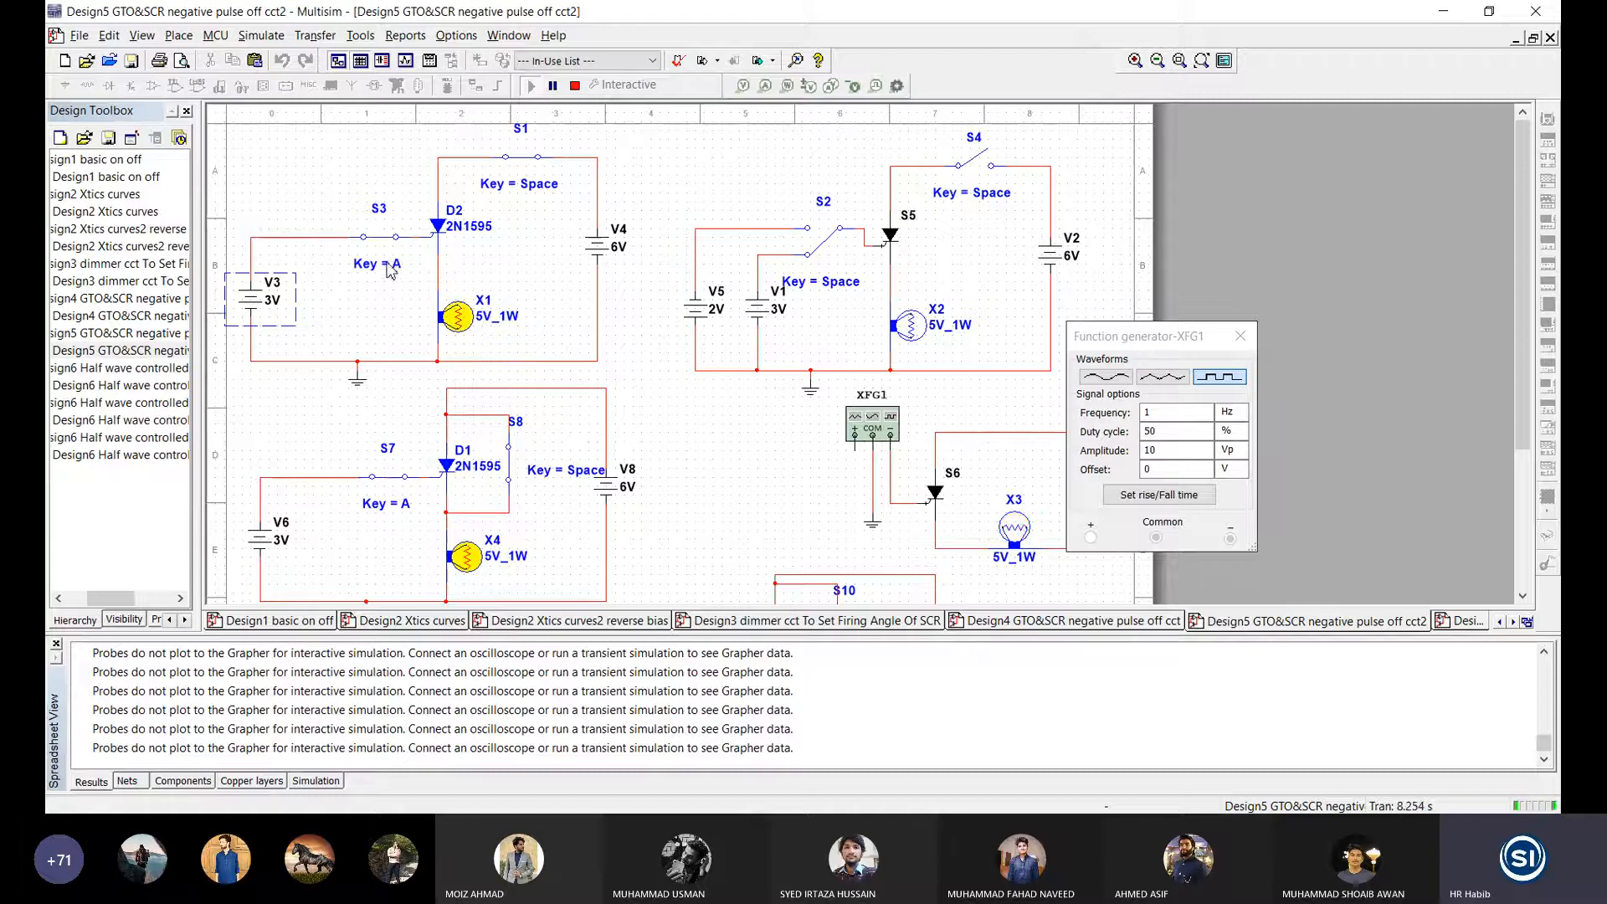
# Step: Stop the simulation, set supply source V4 to 10 V, and rerun the D2 lamp circuit
pyautogui.click(372, 242)
pyautogui.click(574, 85)
pyautogui.doubleClick(596, 245)
pyautogui.write('10')
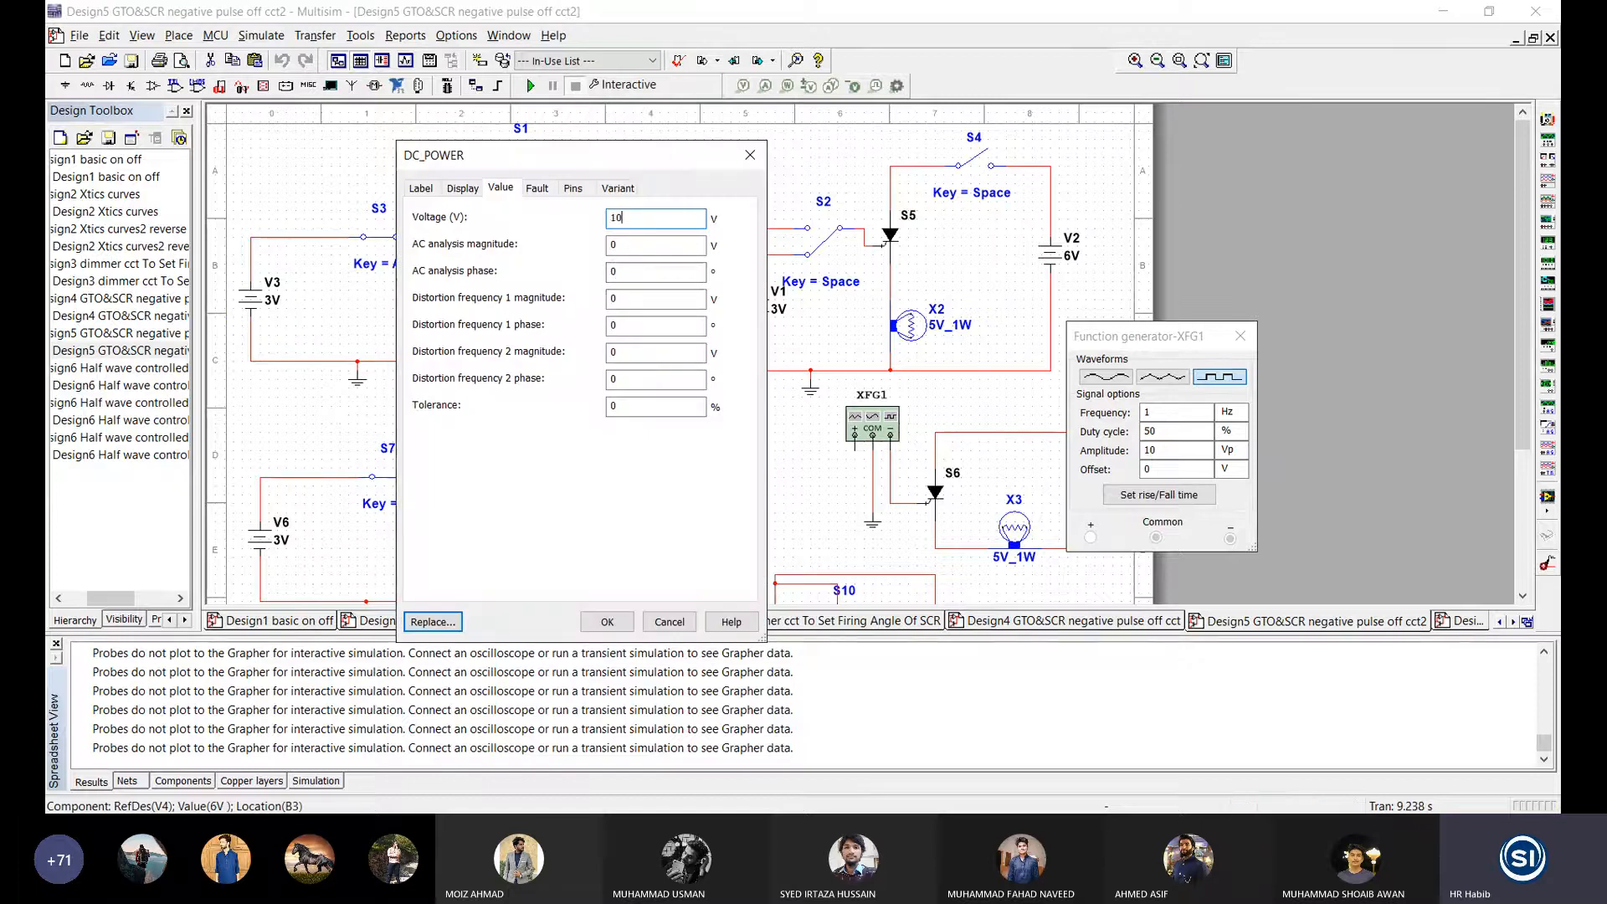
pyautogui.press('Return')
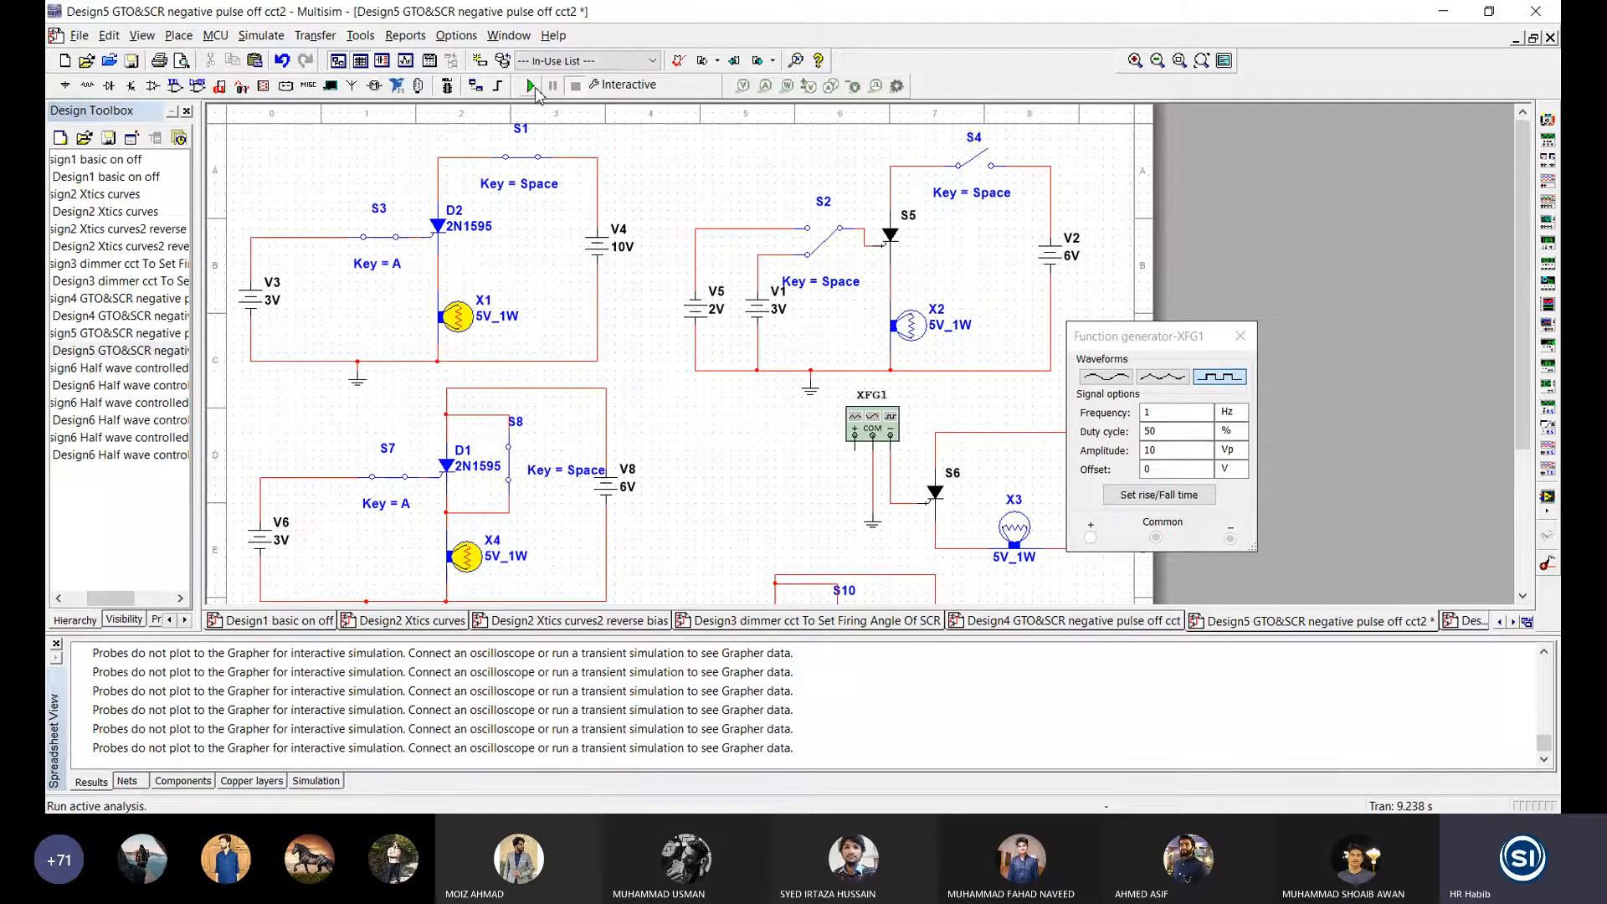
pyautogui.click(530, 85)
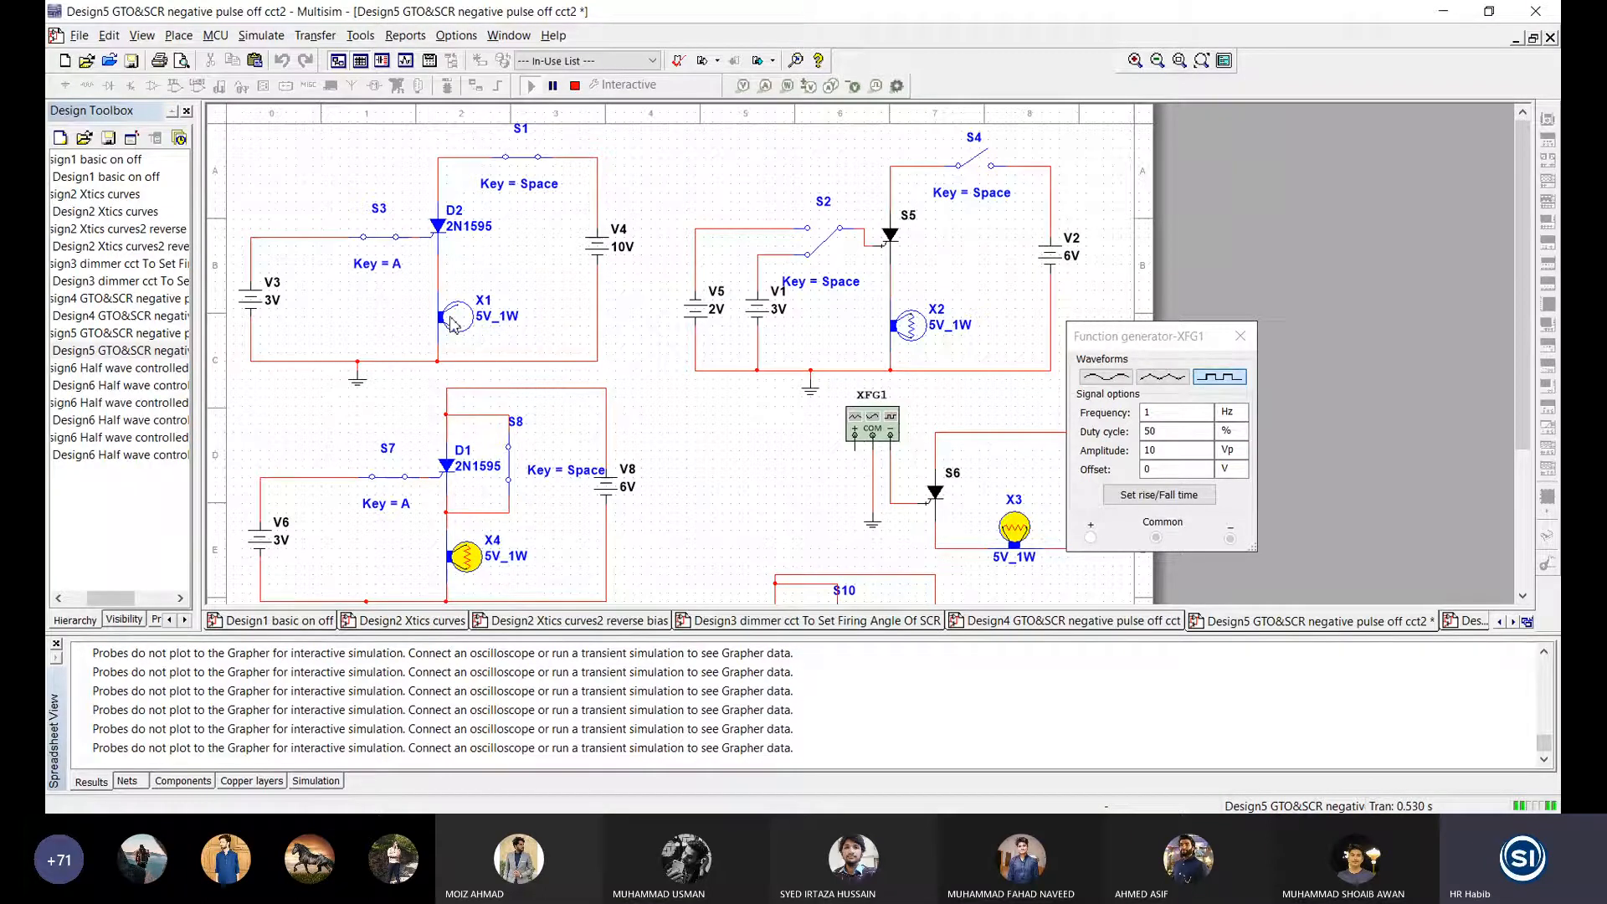
# Step: Set supply source V4 to 6 V with the simulation stopped, and rerun the D2 lamp circuit
pyautogui.click(575, 85)
pyautogui.doubleClick(605, 264)
pyautogui.write('6')
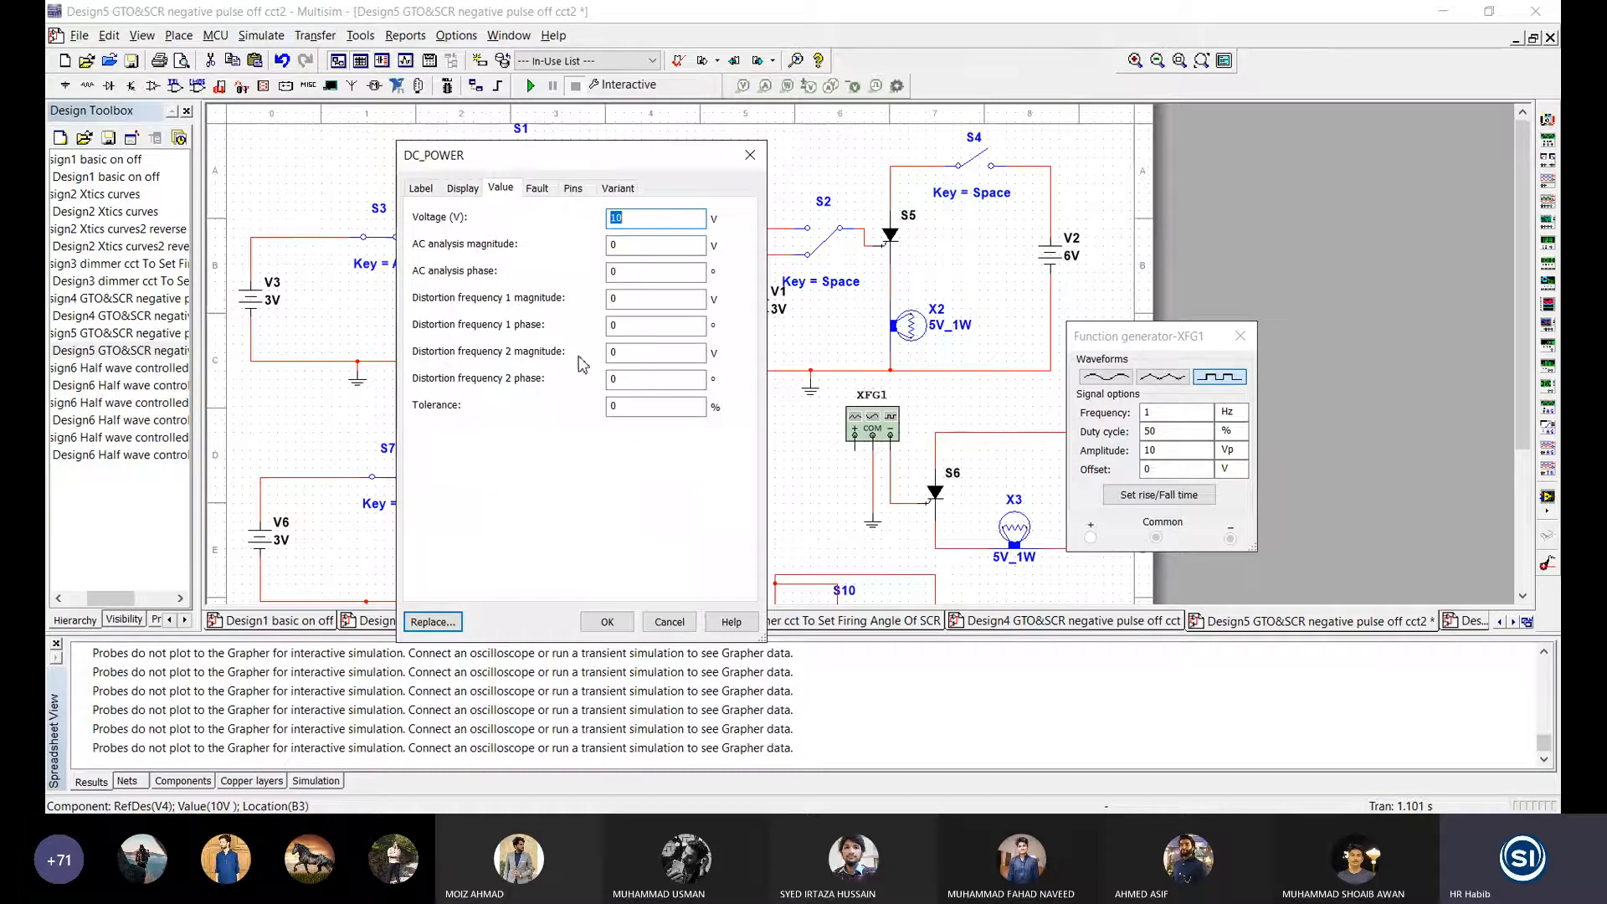
pyautogui.press('Return')
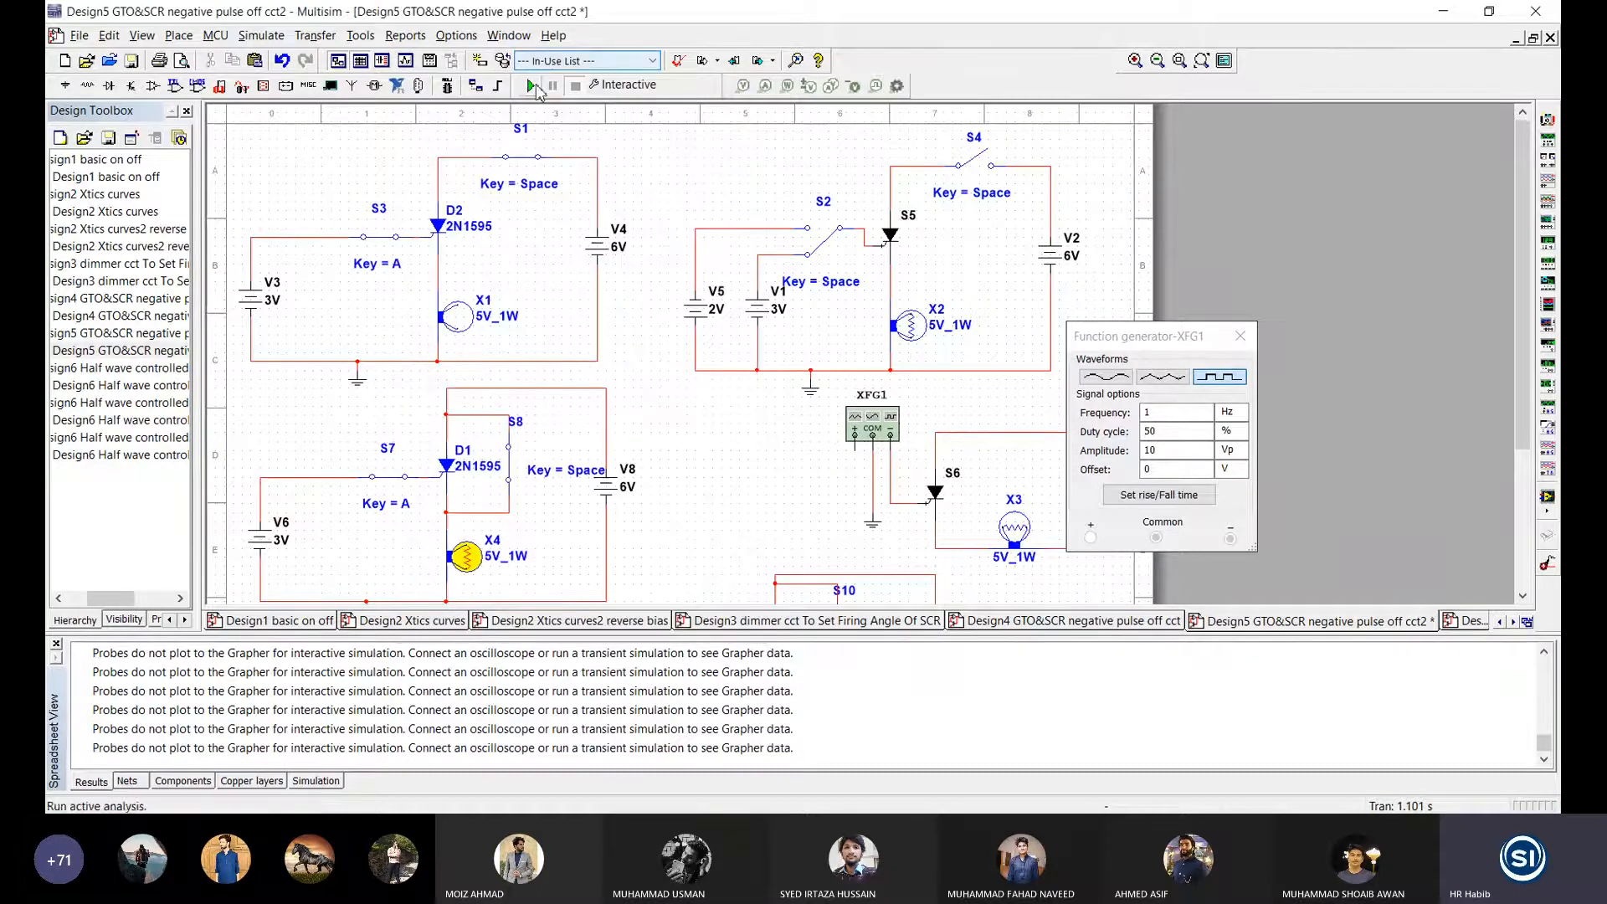
pyautogui.click(532, 86)
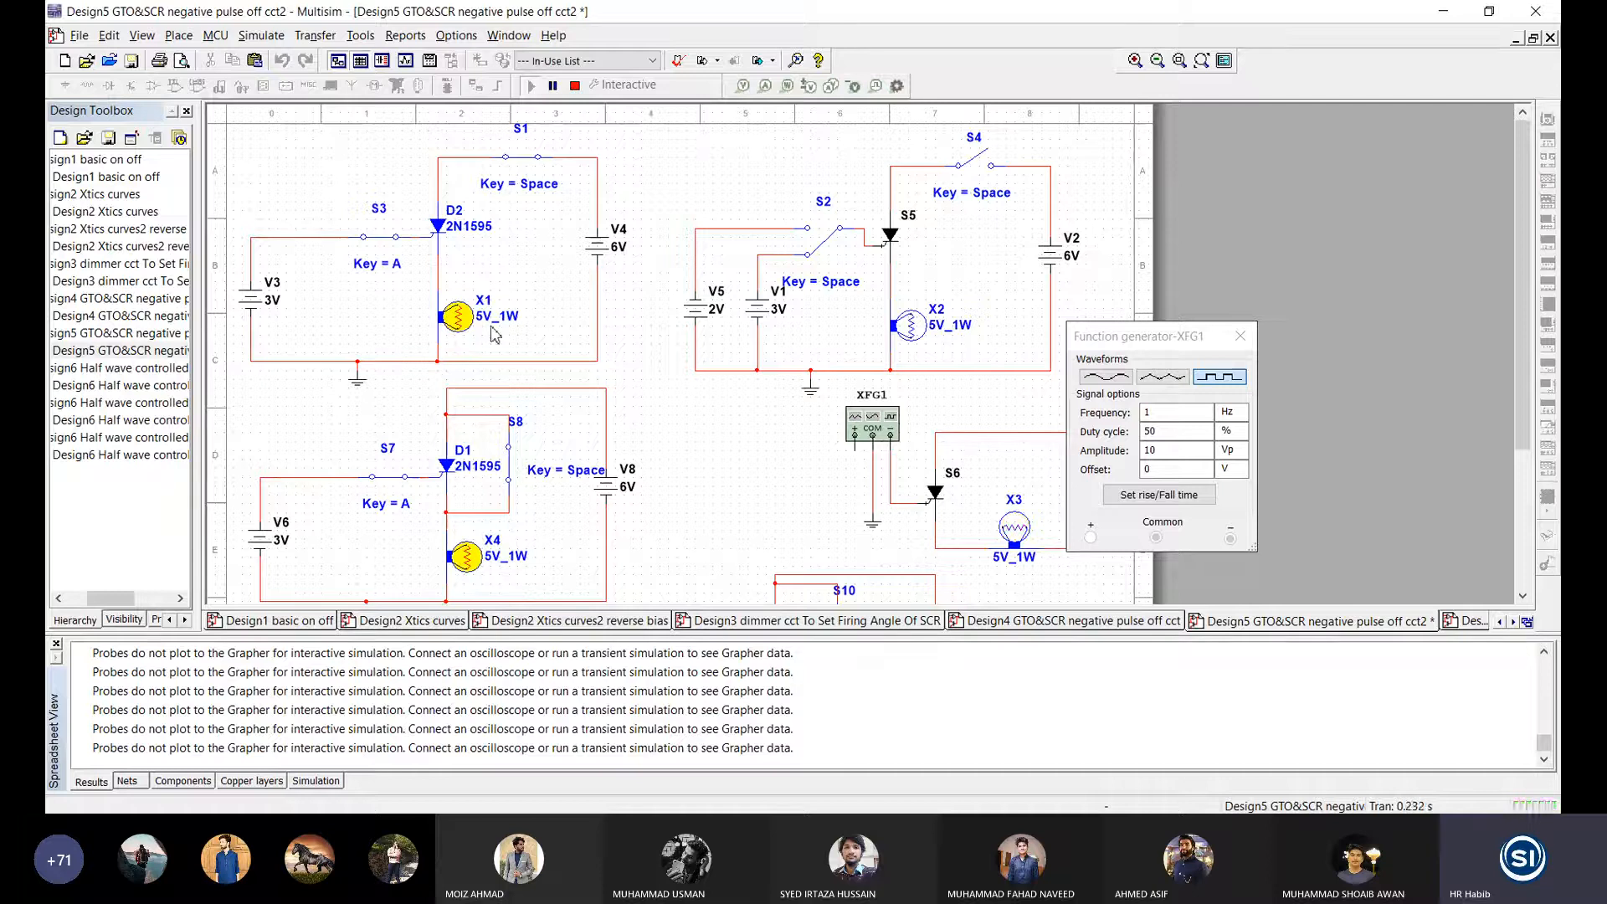
pyautogui.click(575, 86)
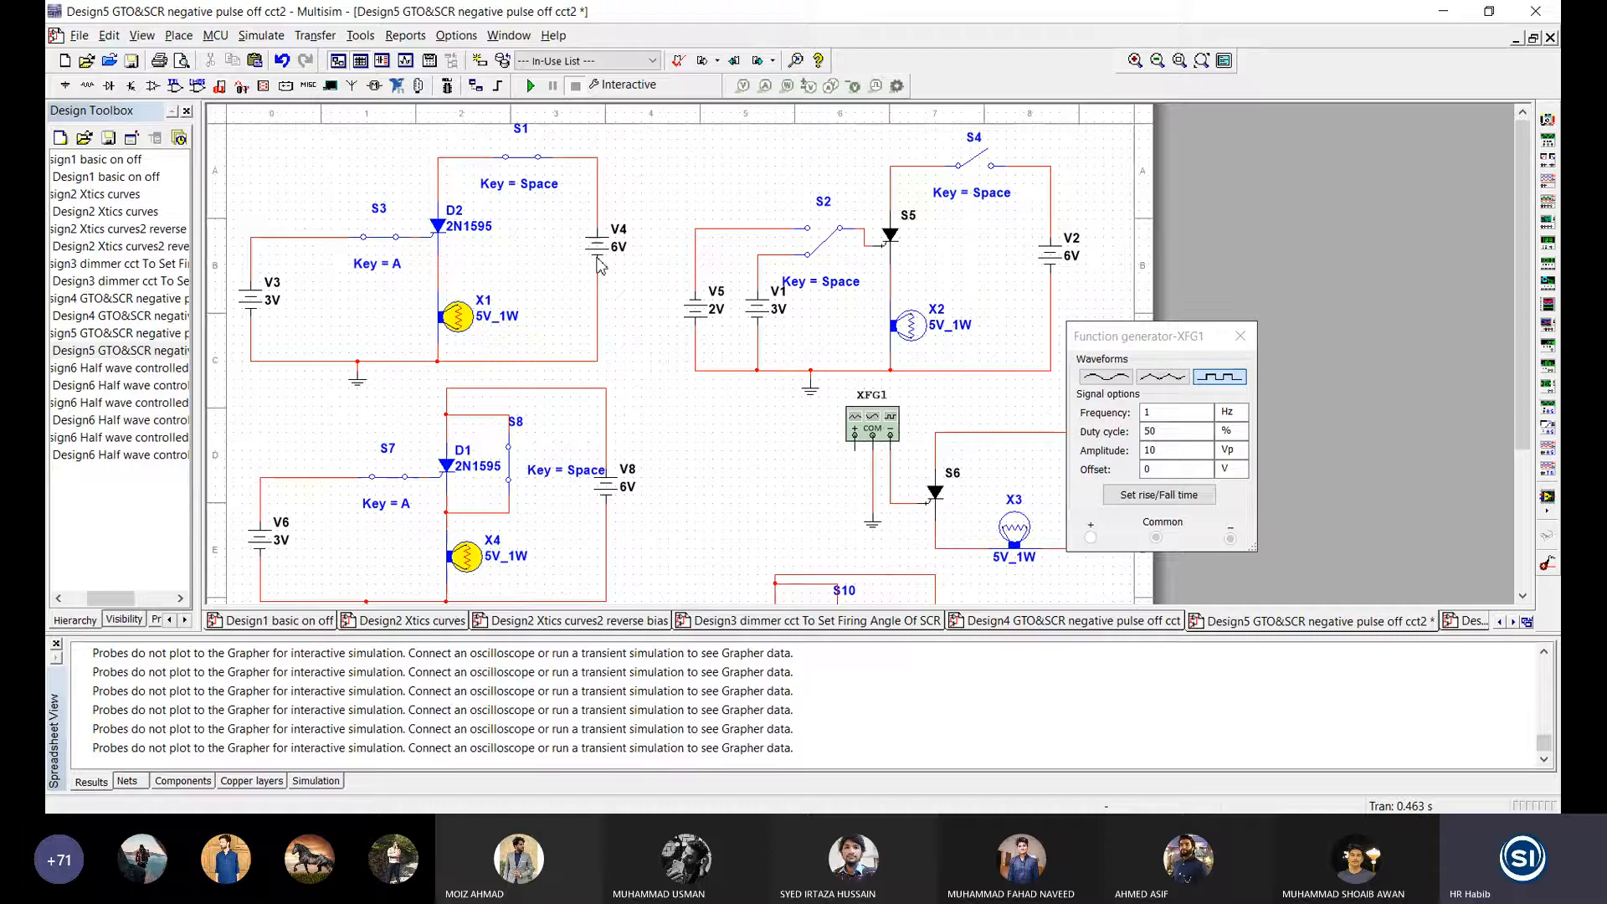
pyautogui.click(531, 86)
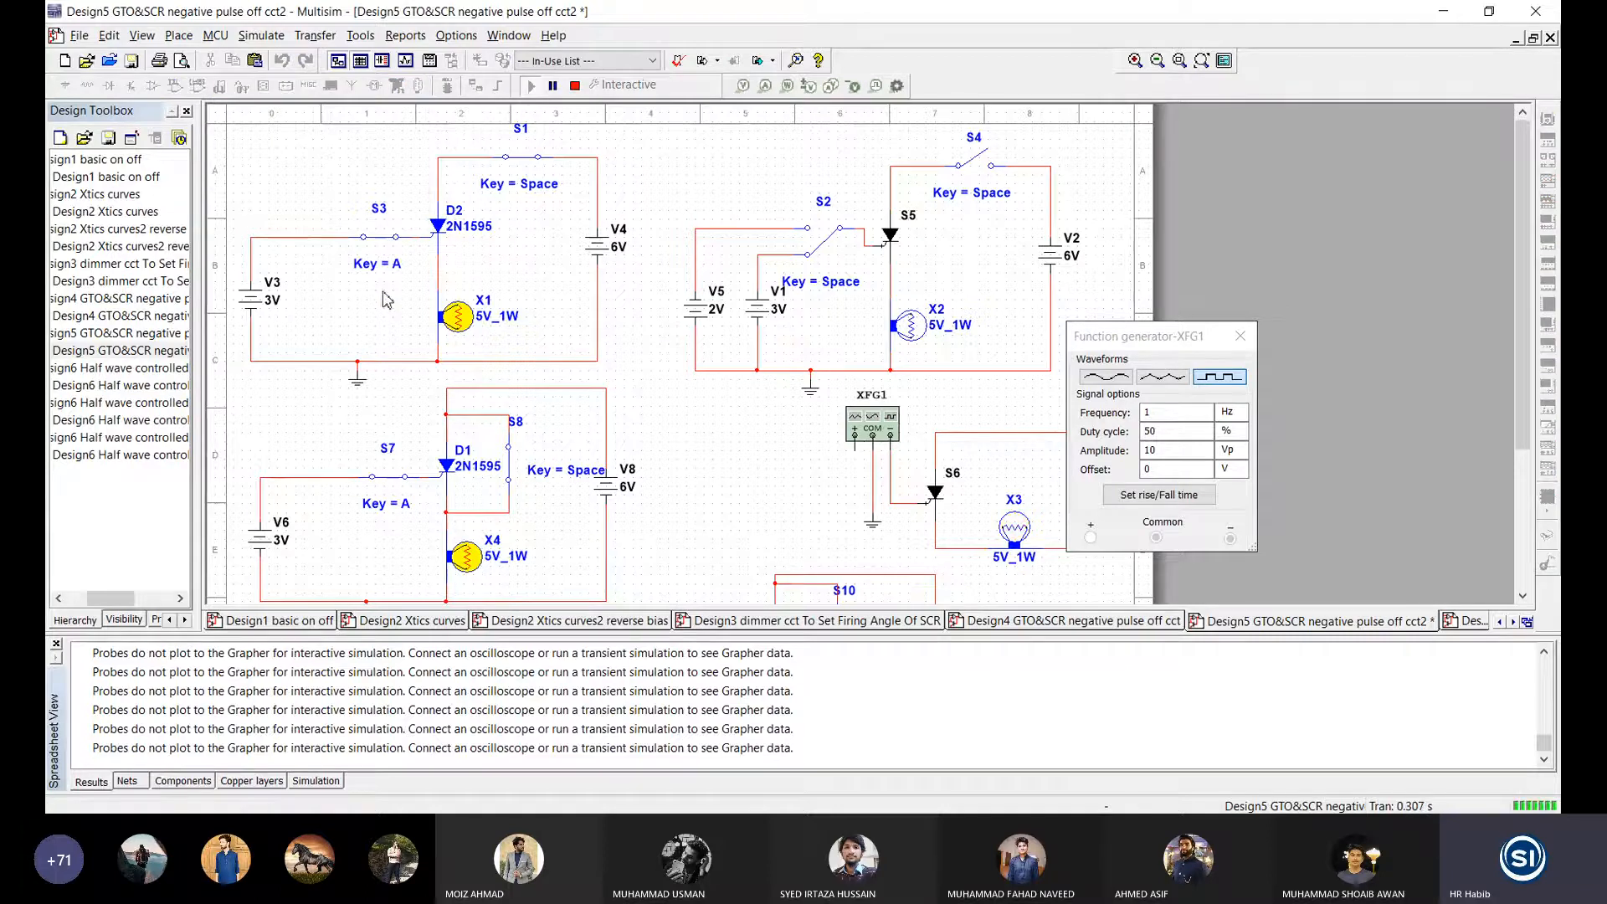
# Step: Open gate switch S3, and open and reclose supply switch S1 to turn off SCR D2
pyautogui.press('a')
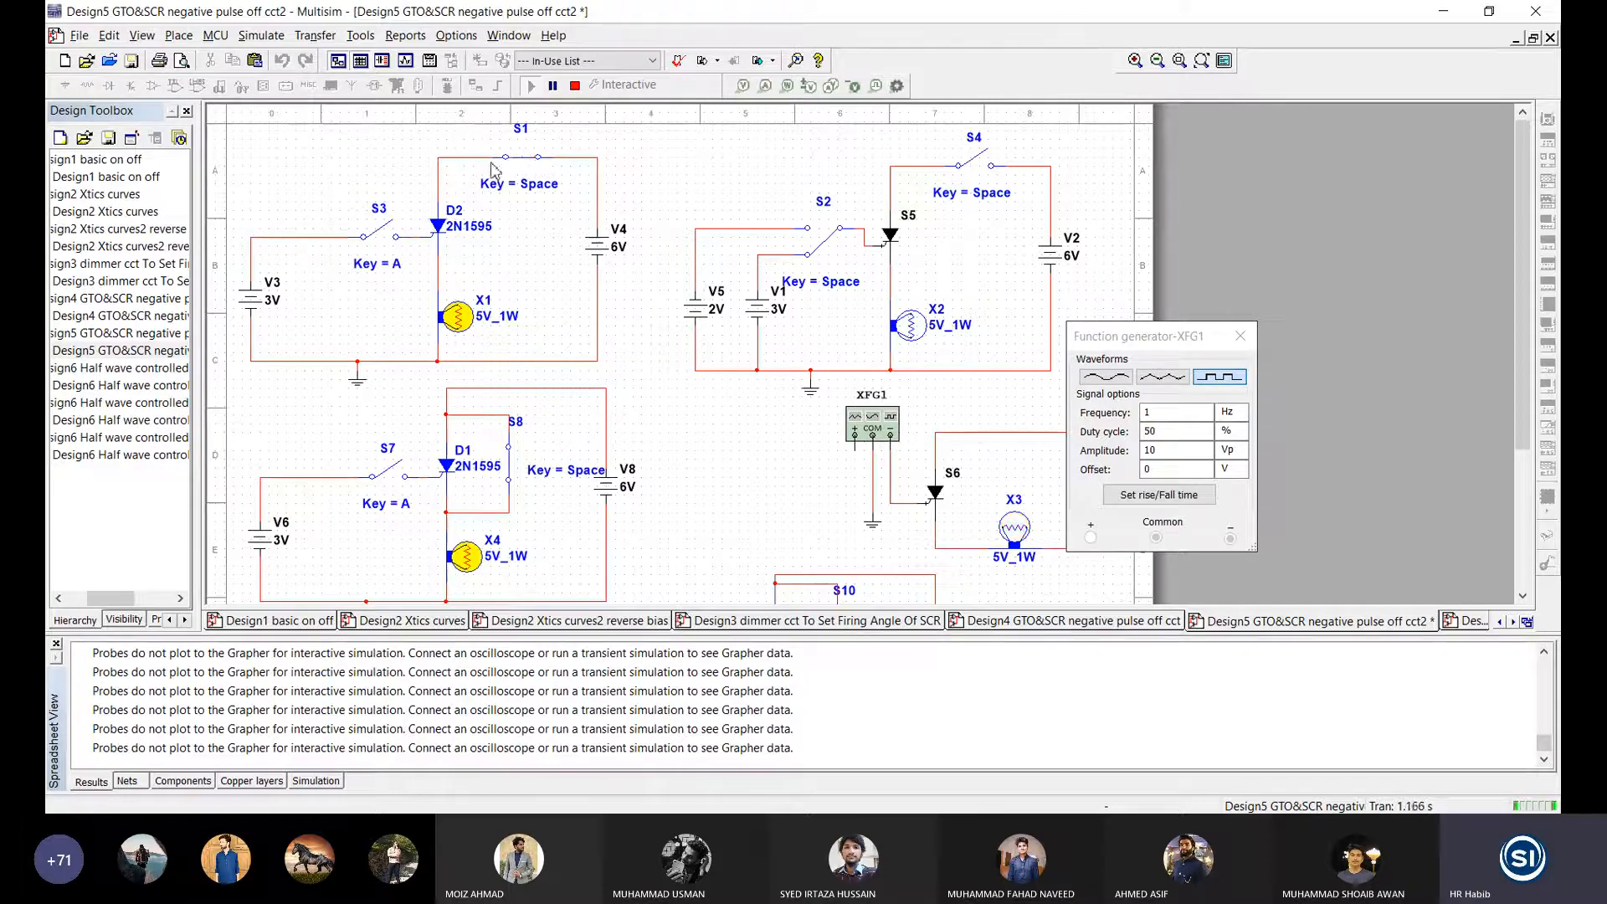
pyautogui.press('space')
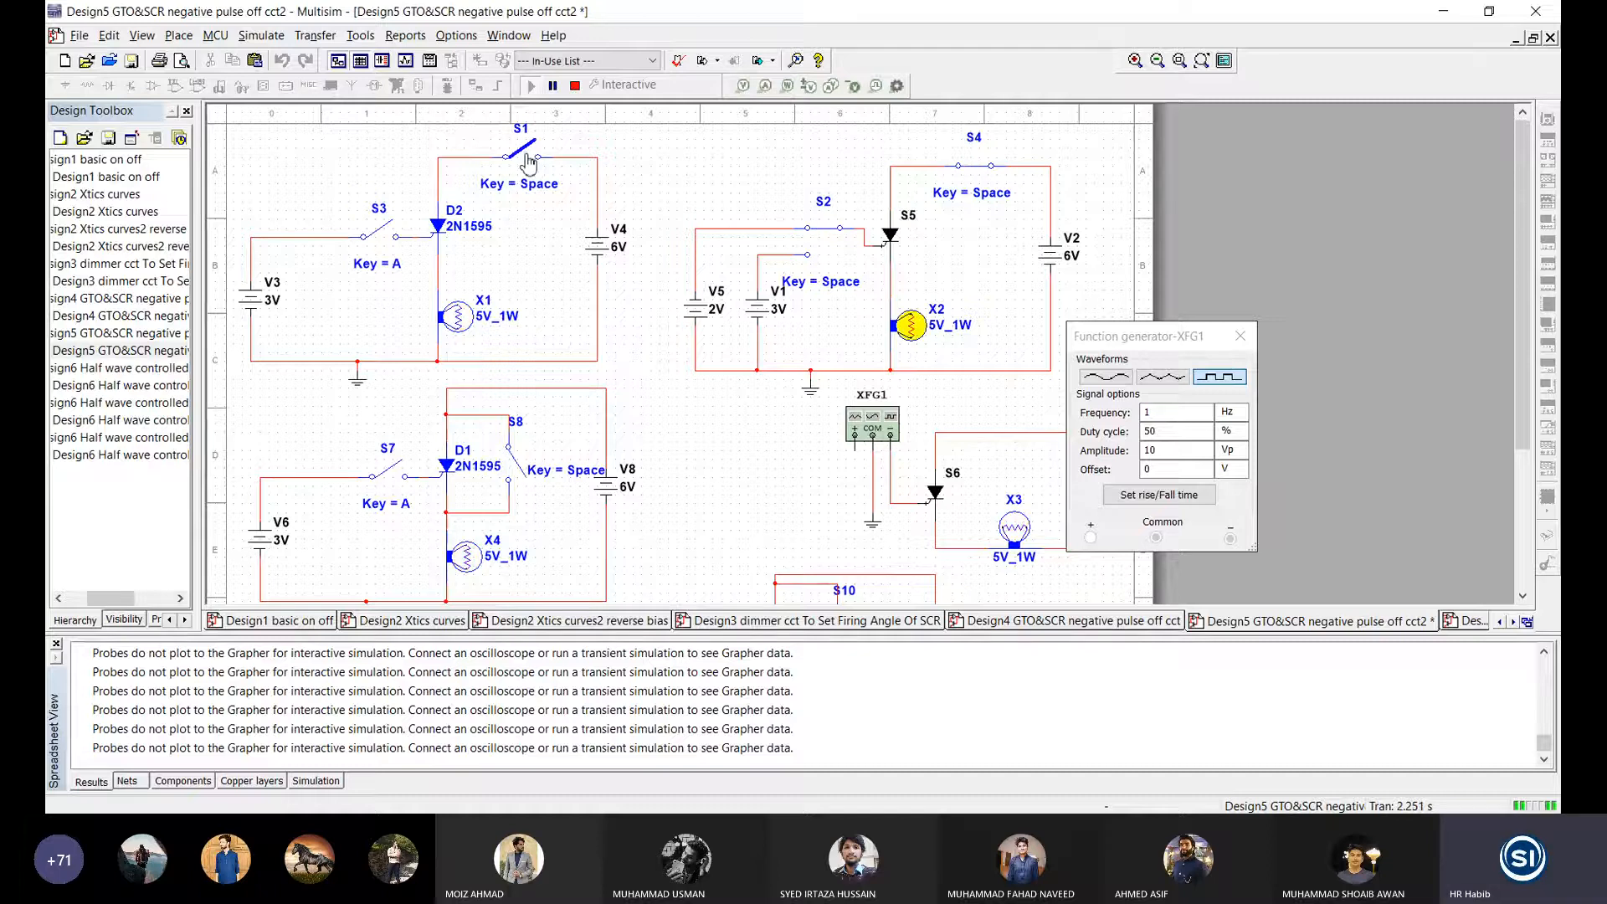
pyautogui.press('space')
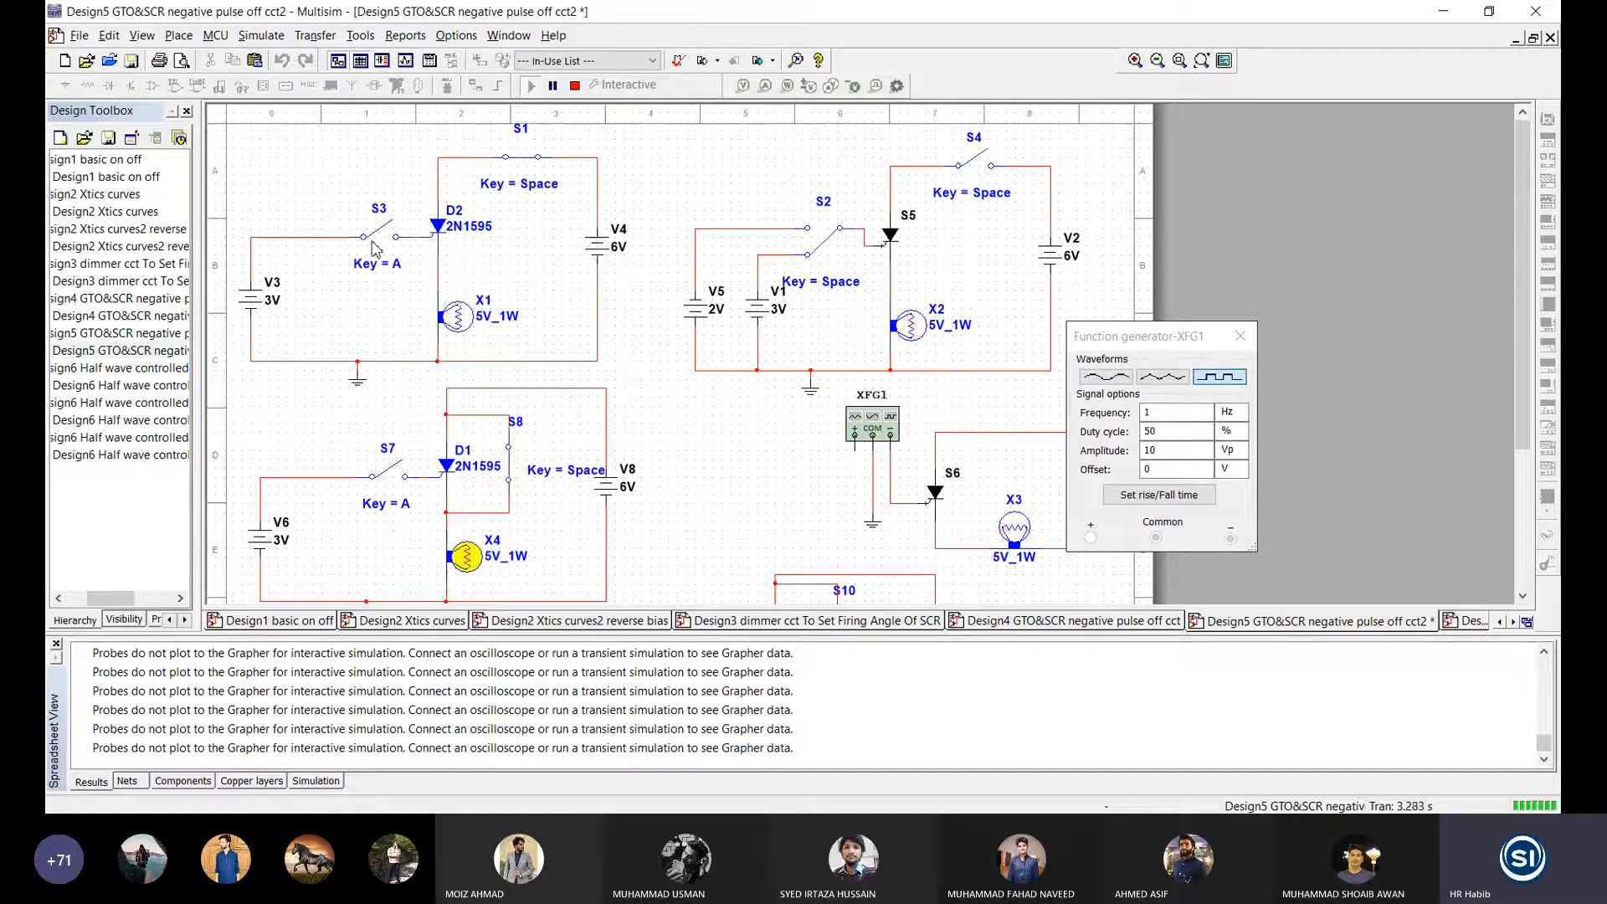
# Step: Close gate switch S3 to retrigger SCR D2, and open S3 and S1 to switch lamp X1 off
pyautogui.press('a')
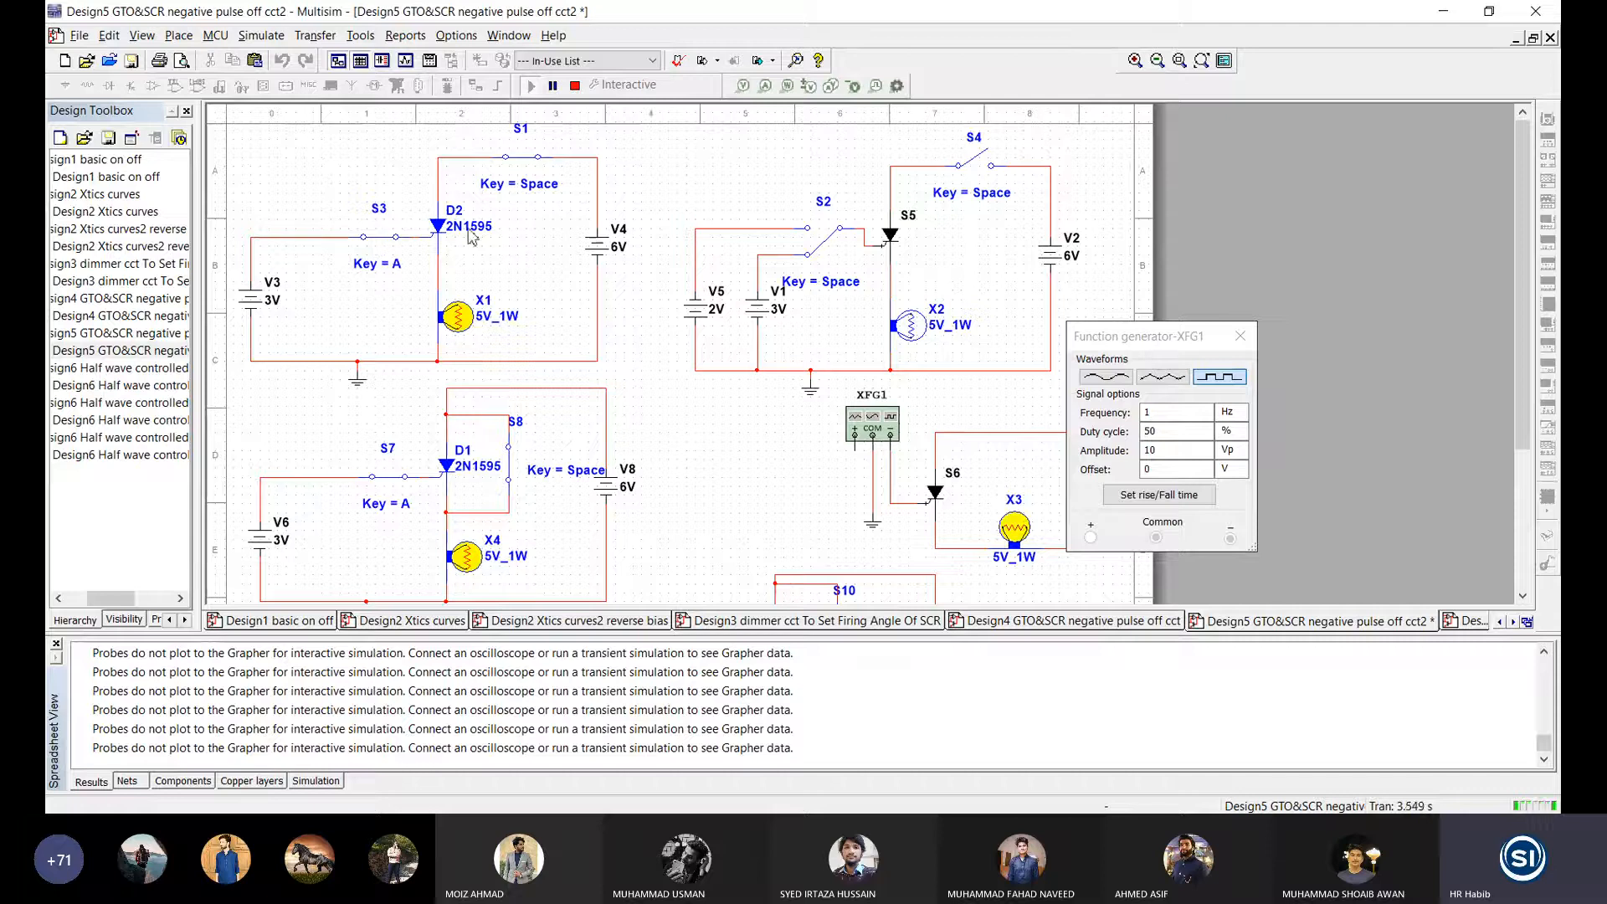
pyautogui.press('a')
pyautogui.press('space')
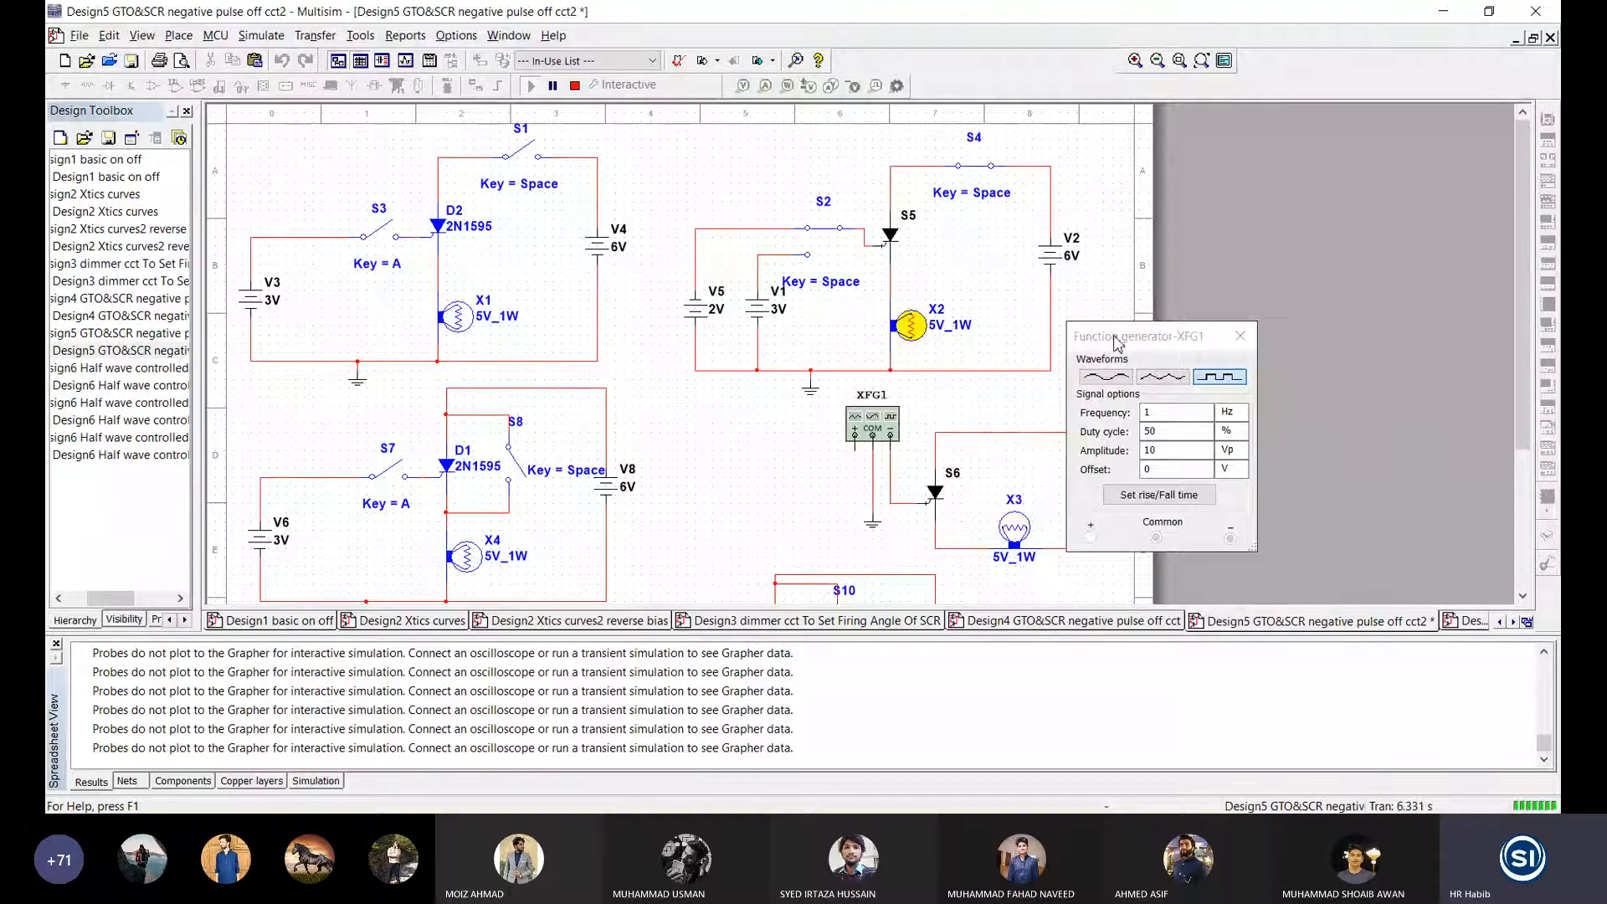
# Step: Move the XFG1 function generator window clear of the X3 circuit and examine GTO S5 with its gate sources V1 and V5
pyautogui.moveTo(1116, 344); pyautogui.dragTo(1192, 396)
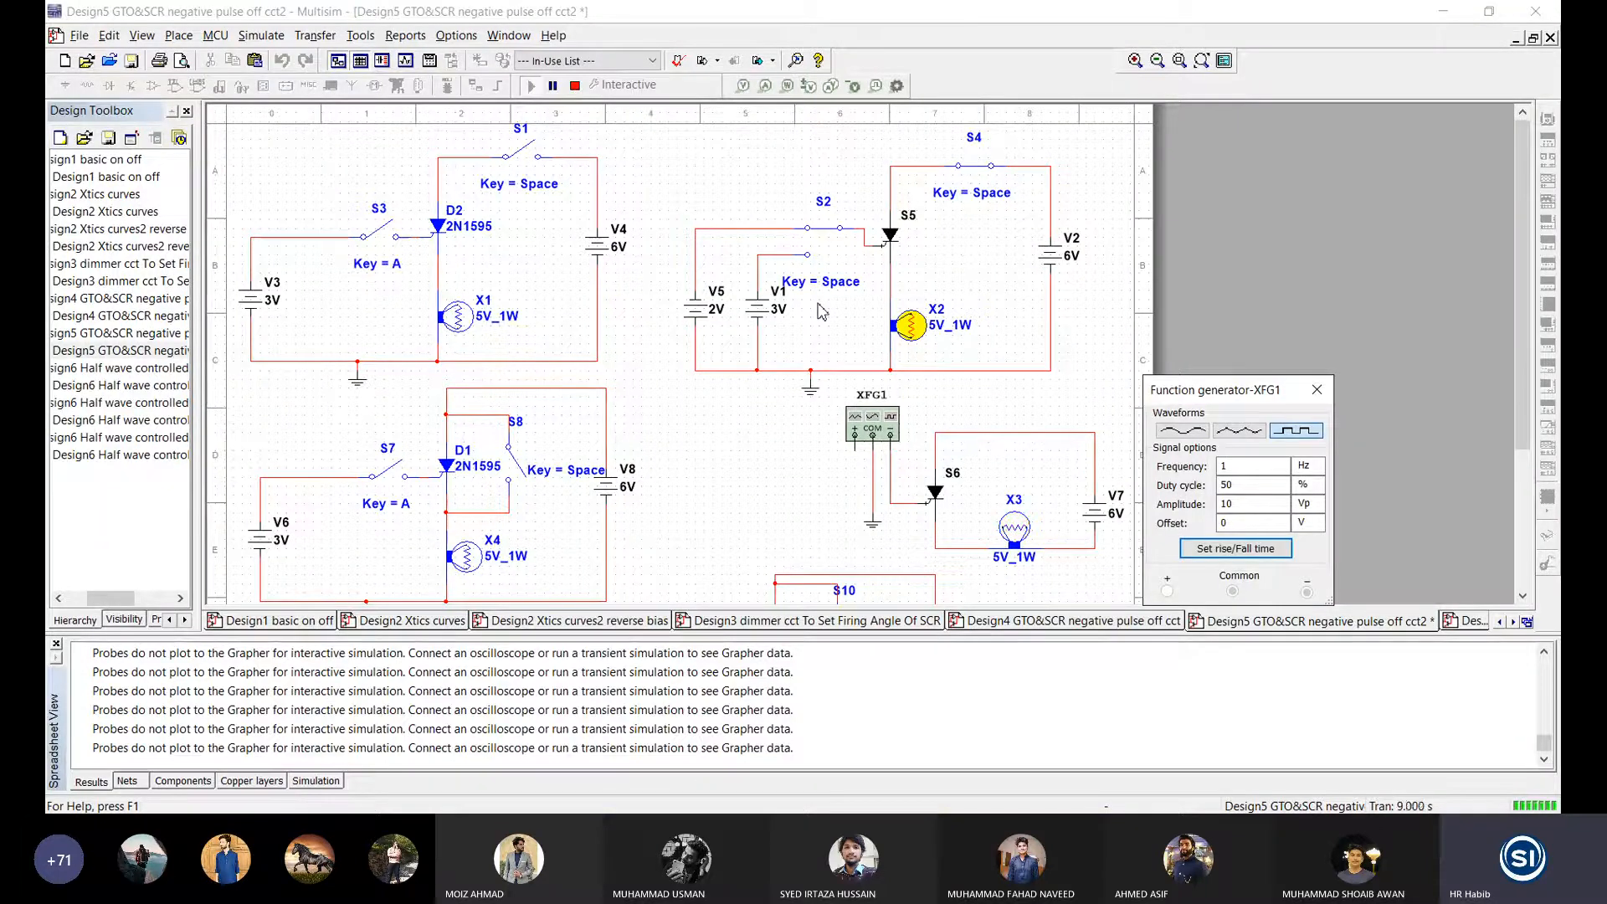
pyautogui.click(477, 234)
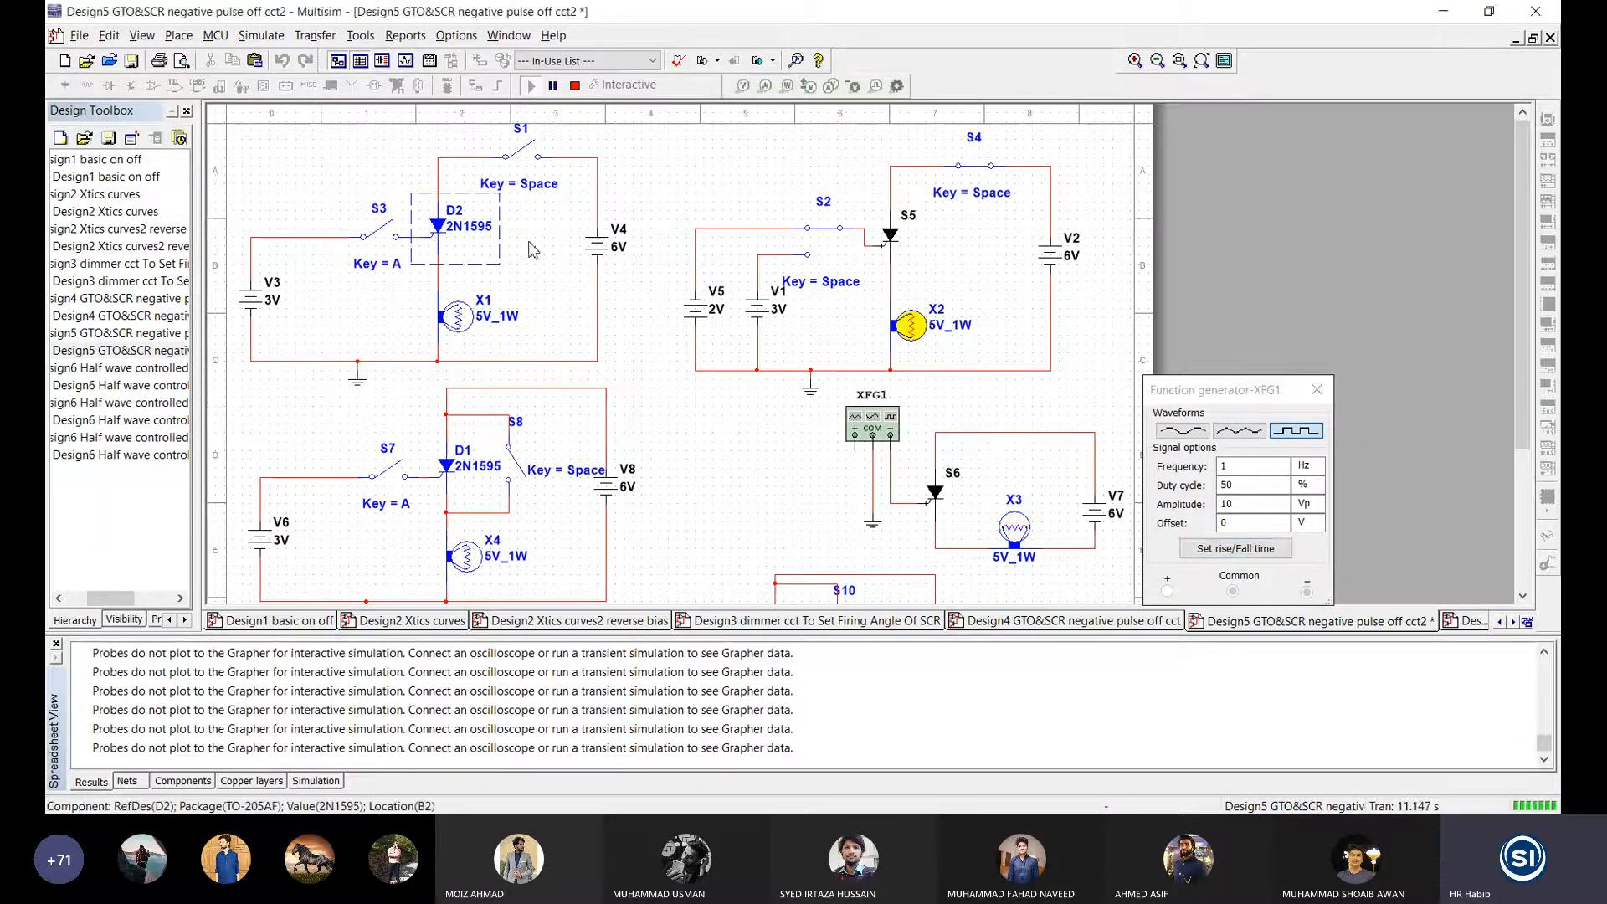
pyautogui.click(888, 236)
pyautogui.click(776, 291)
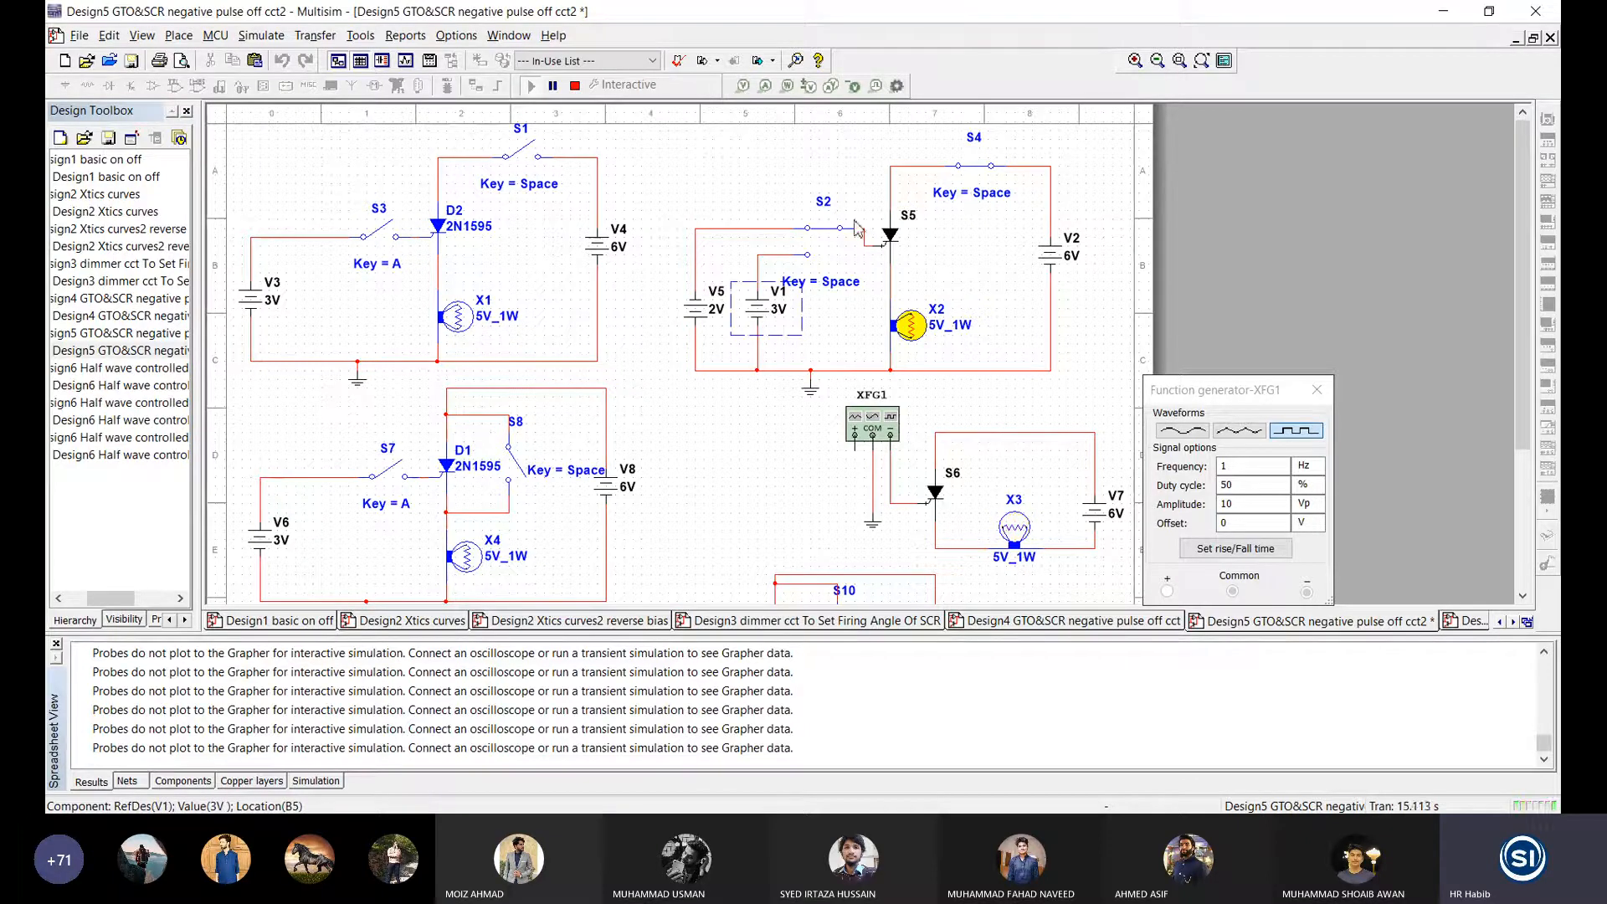
pyautogui.click(700, 317)
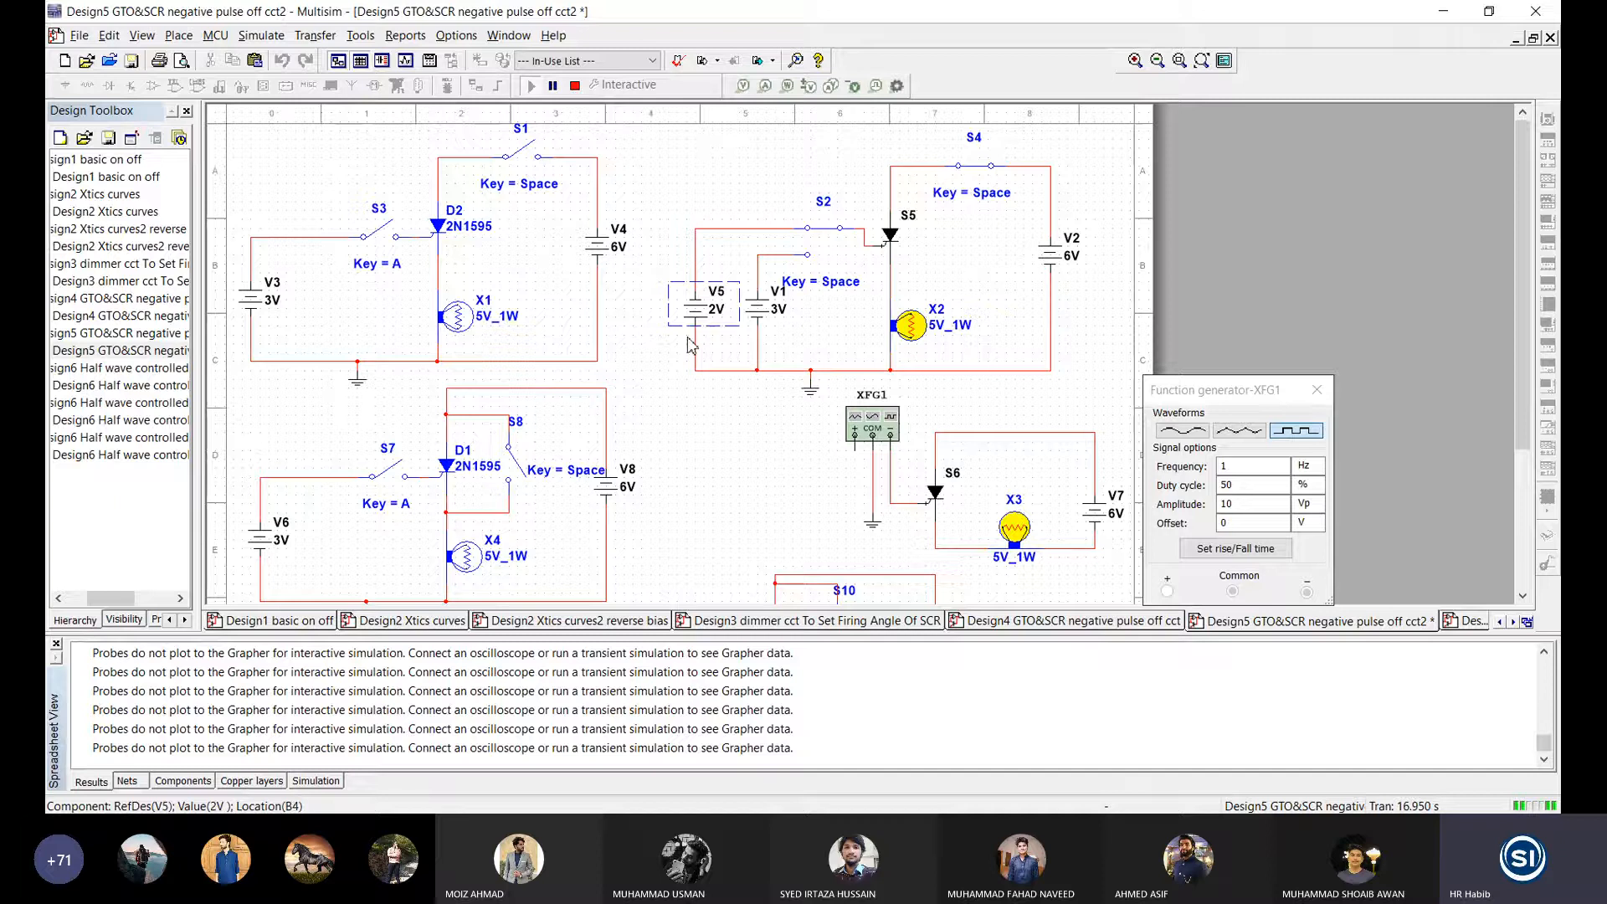
pyautogui.click(762, 306)
# Step: Connect the gate of GTO S5 to V1 through S2, and open and reclose supply switch S4
pyautogui.click(825, 242)
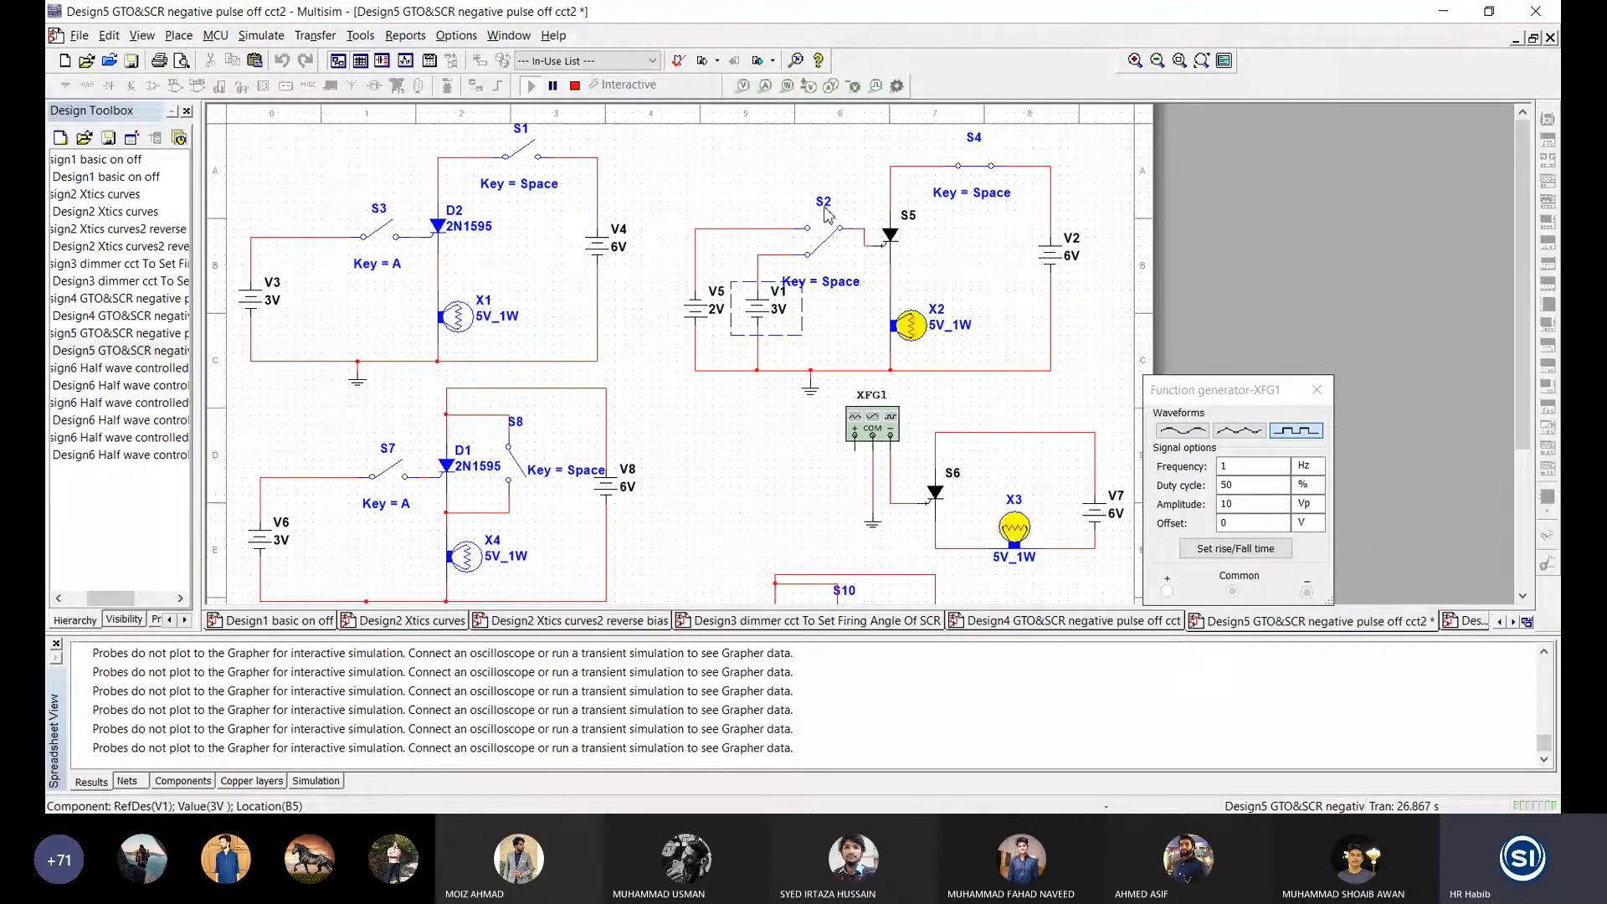
pyautogui.press('space')
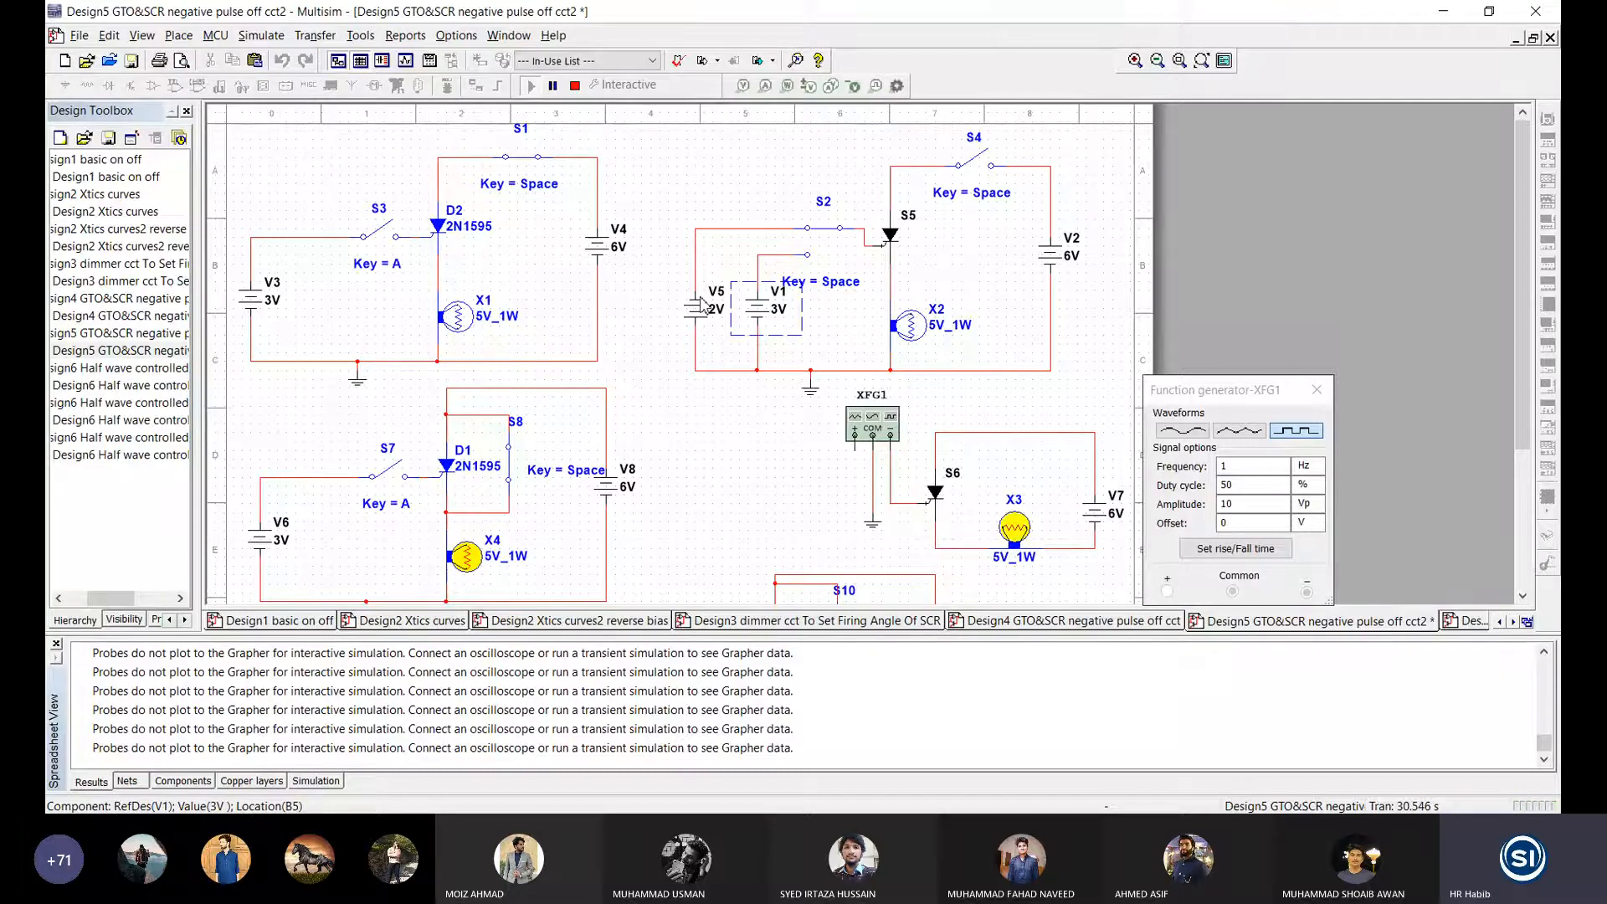
pyautogui.press('space')
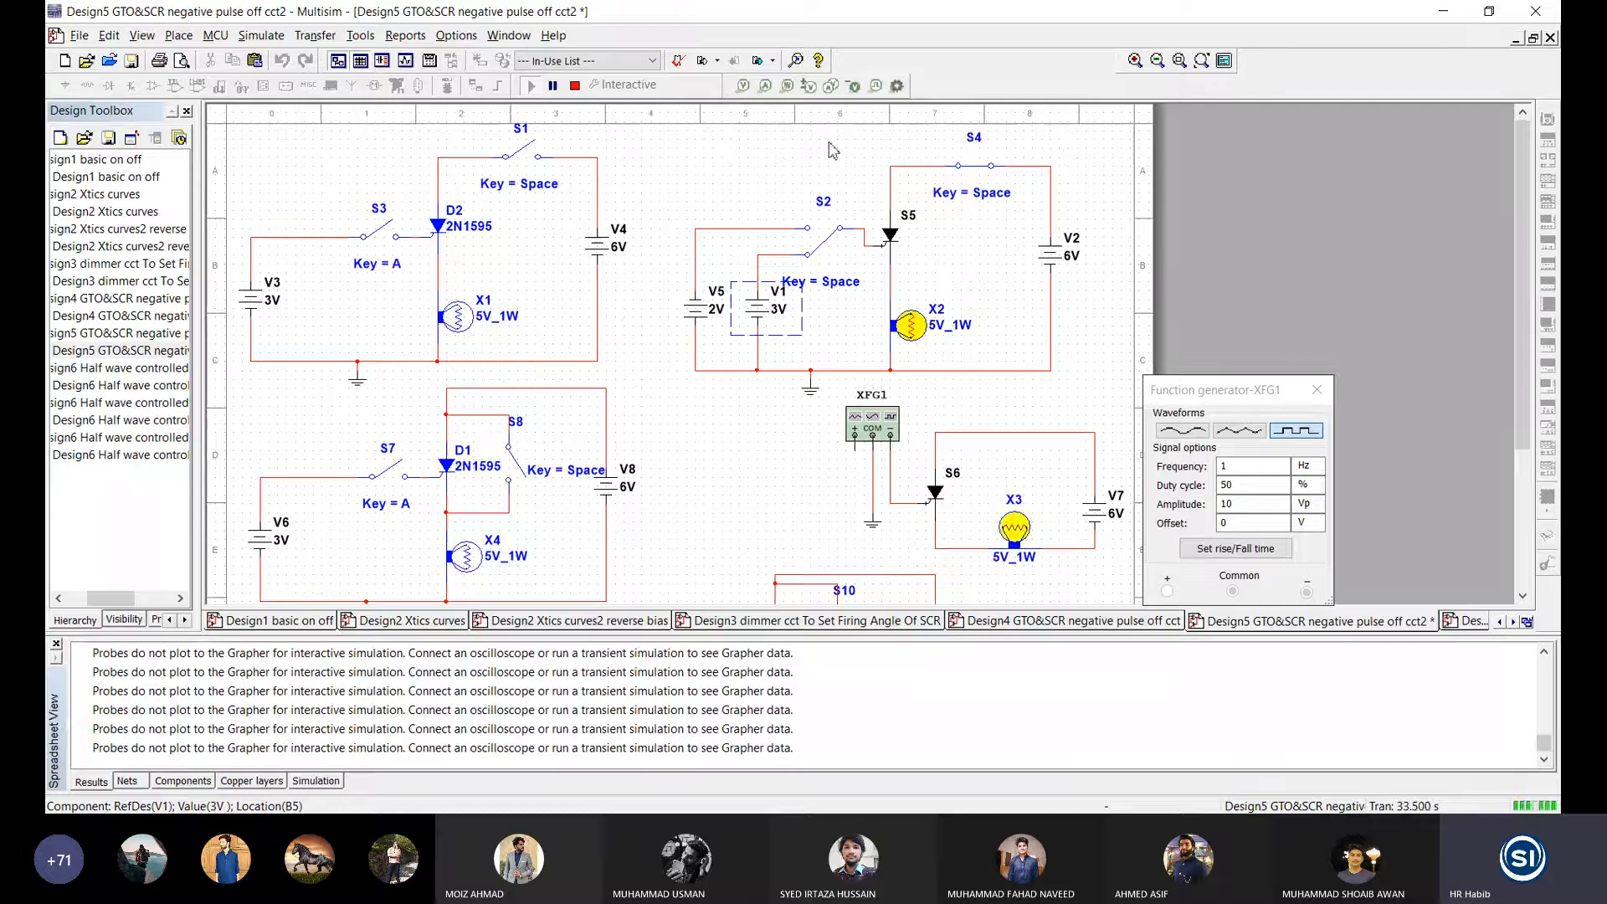
# Step: Restart the simulation with supply switch S4 open, and close S4 with S2 on V5 to light lamp X2
pyautogui.click(576, 89)
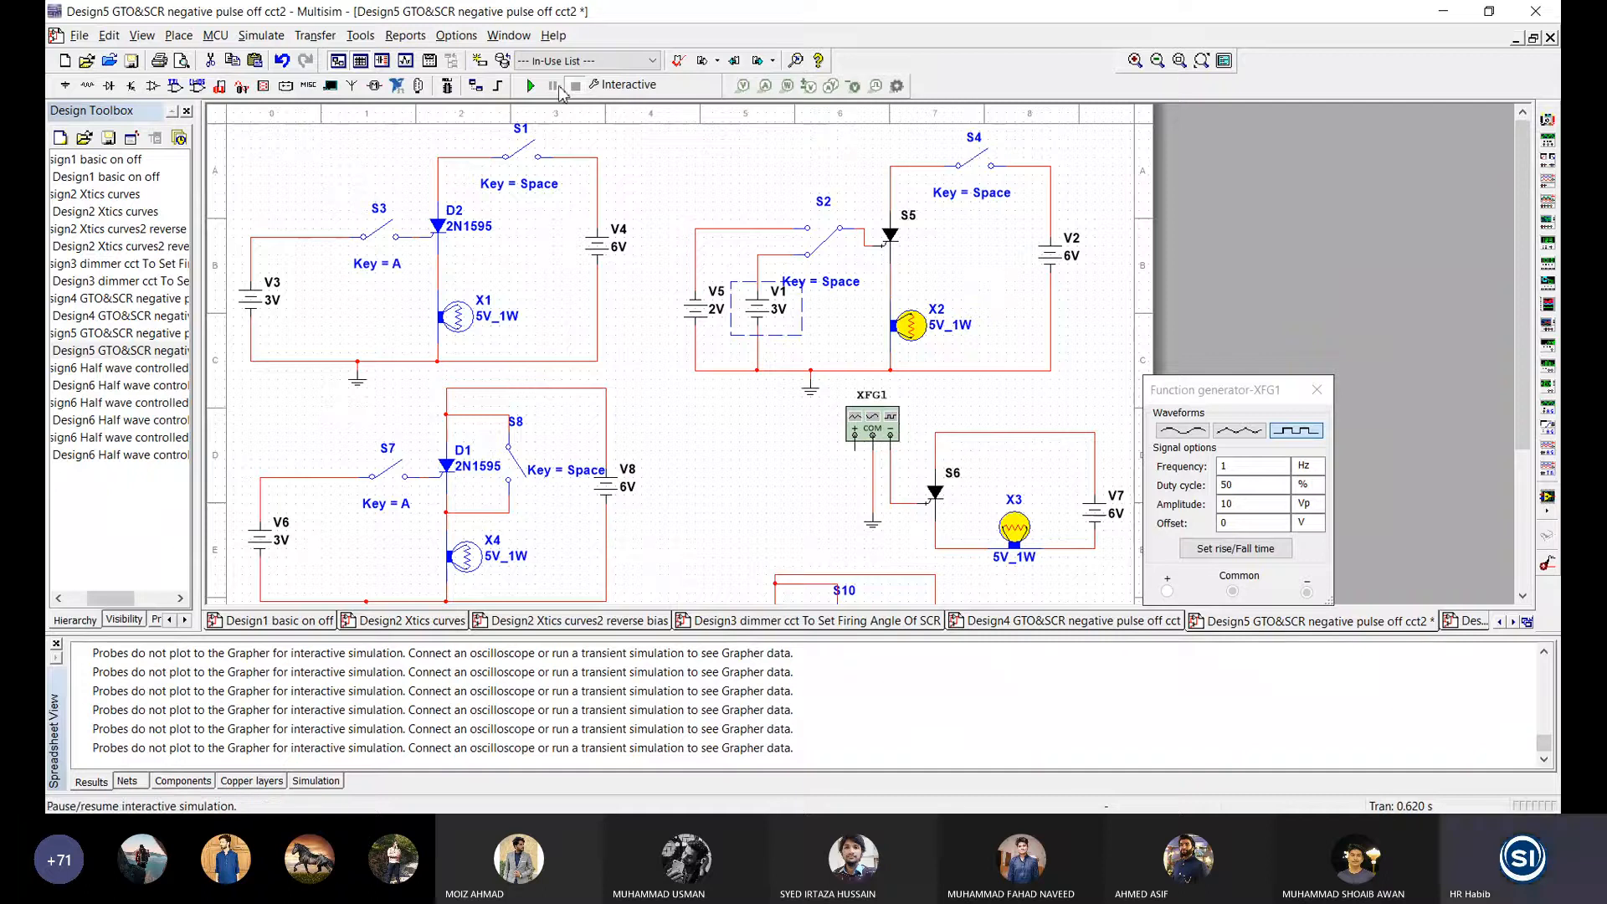
pyautogui.click(530, 87)
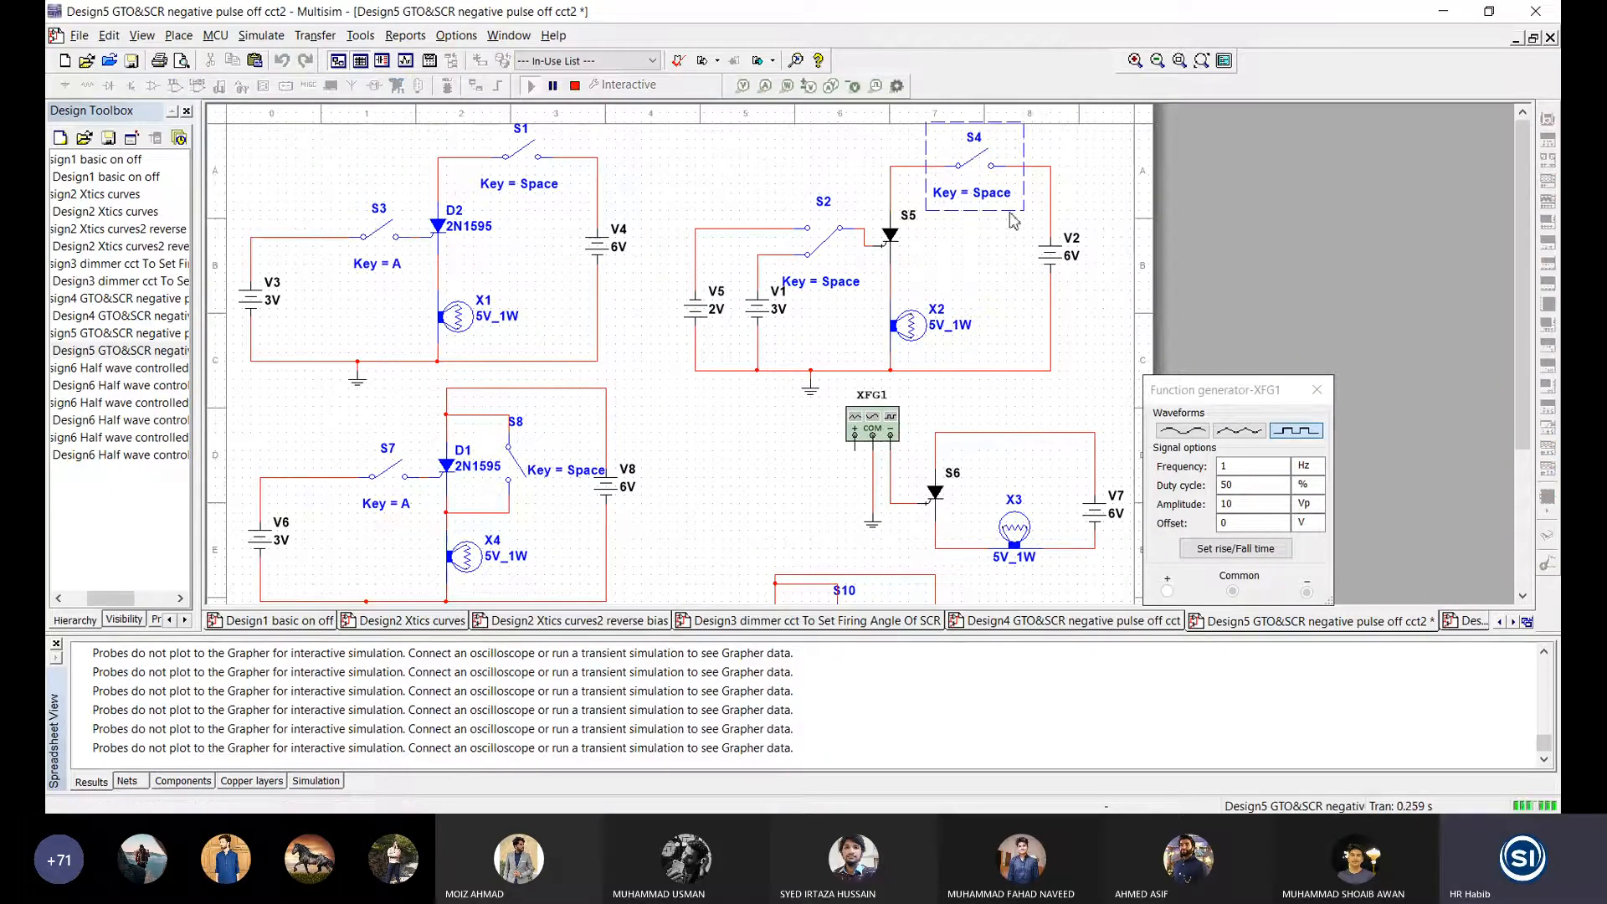
pyautogui.press('space')
pyautogui.press('space')
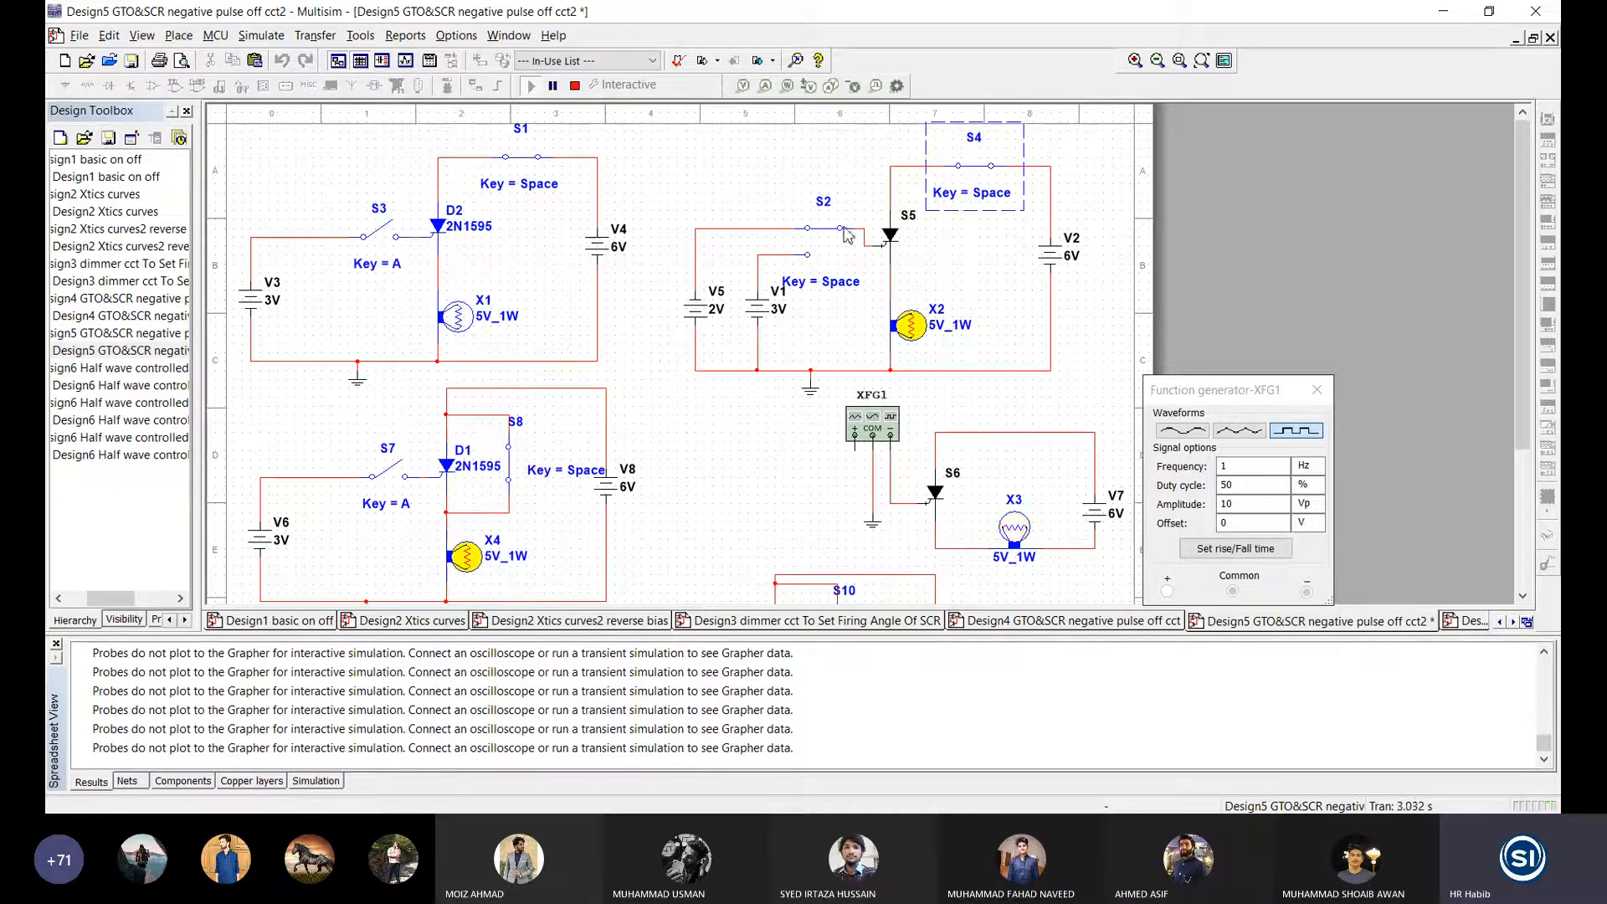
# Step: Restart the simulation with S2 on V1, open supply switch S4, and run the simulation again
pyautogui.click(580, 90)
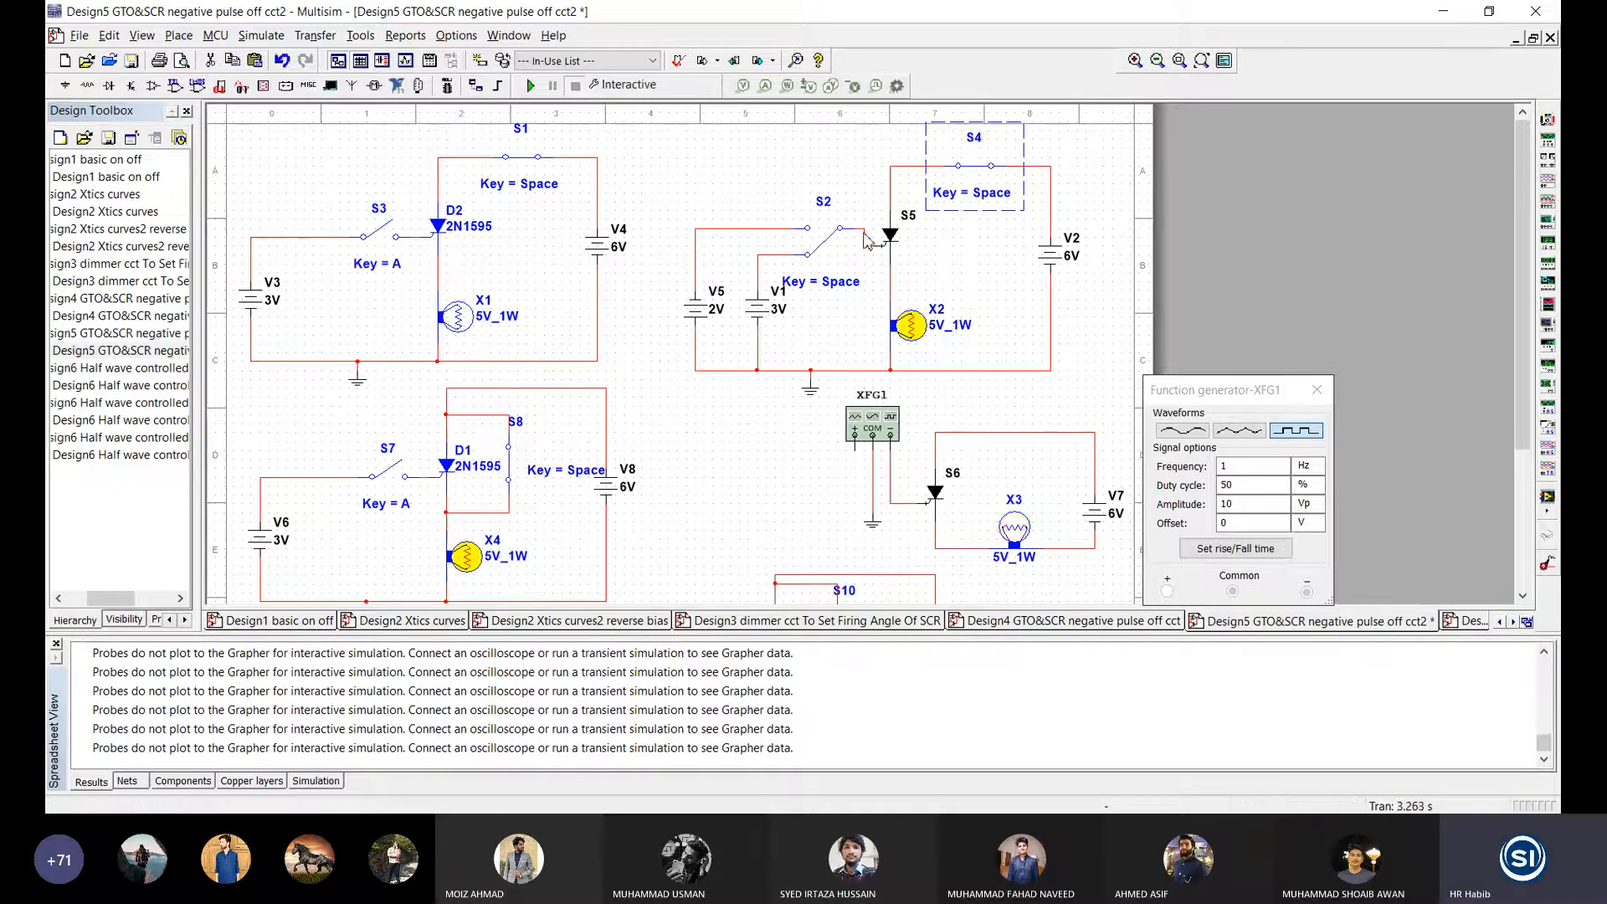
pyautogui.click(531, 86)
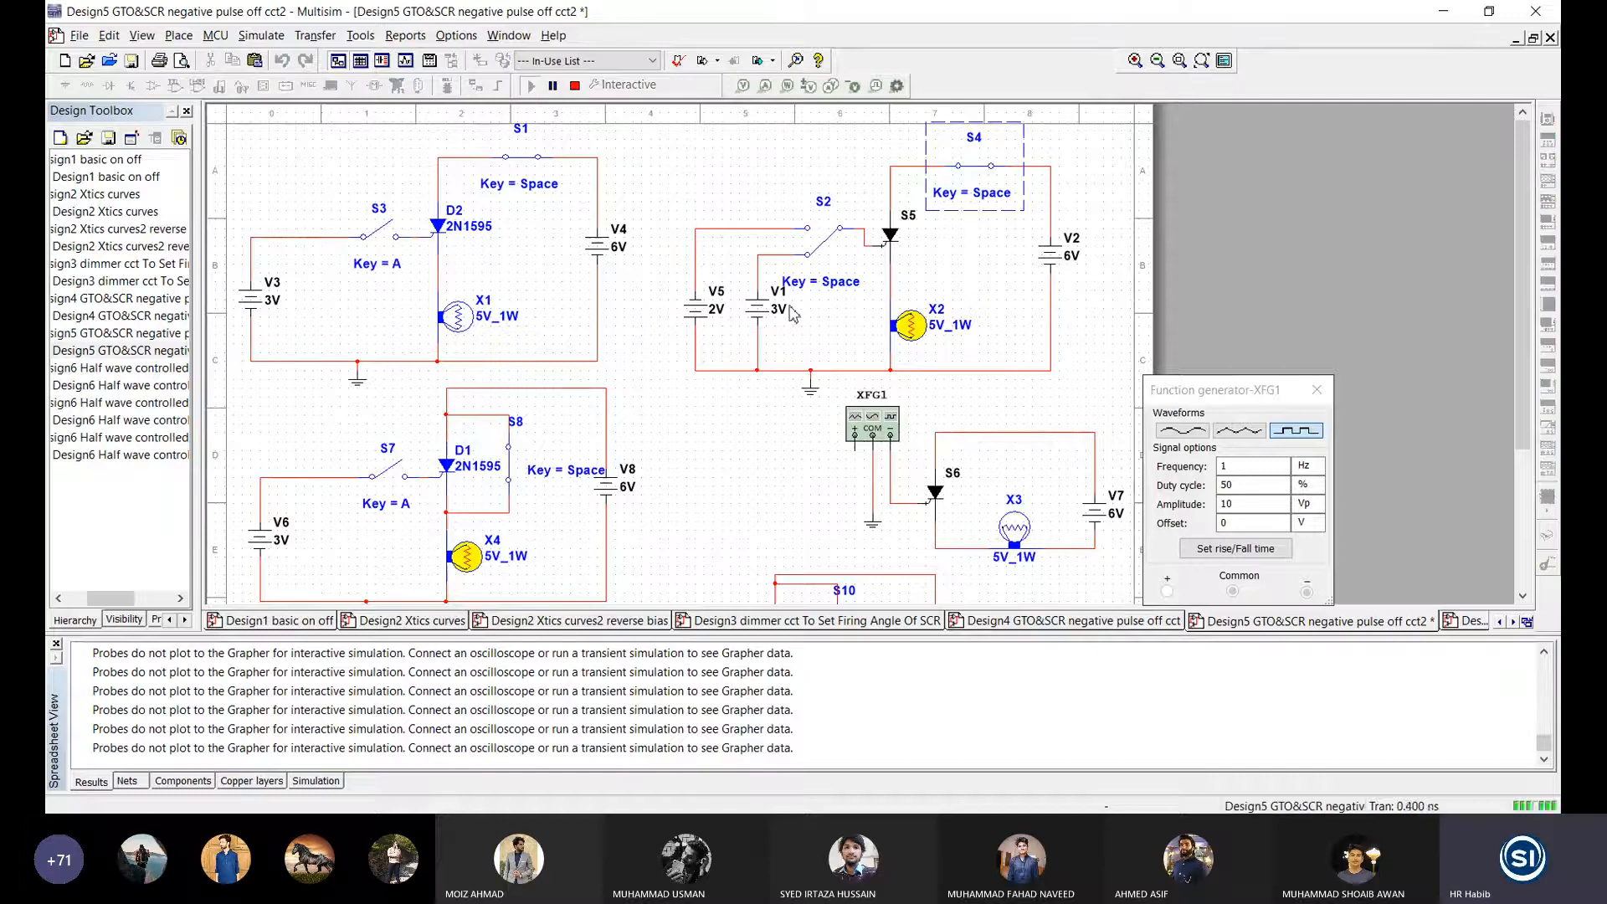
pyautogui.click(988, 178)
pyautogui.click(575, 87)
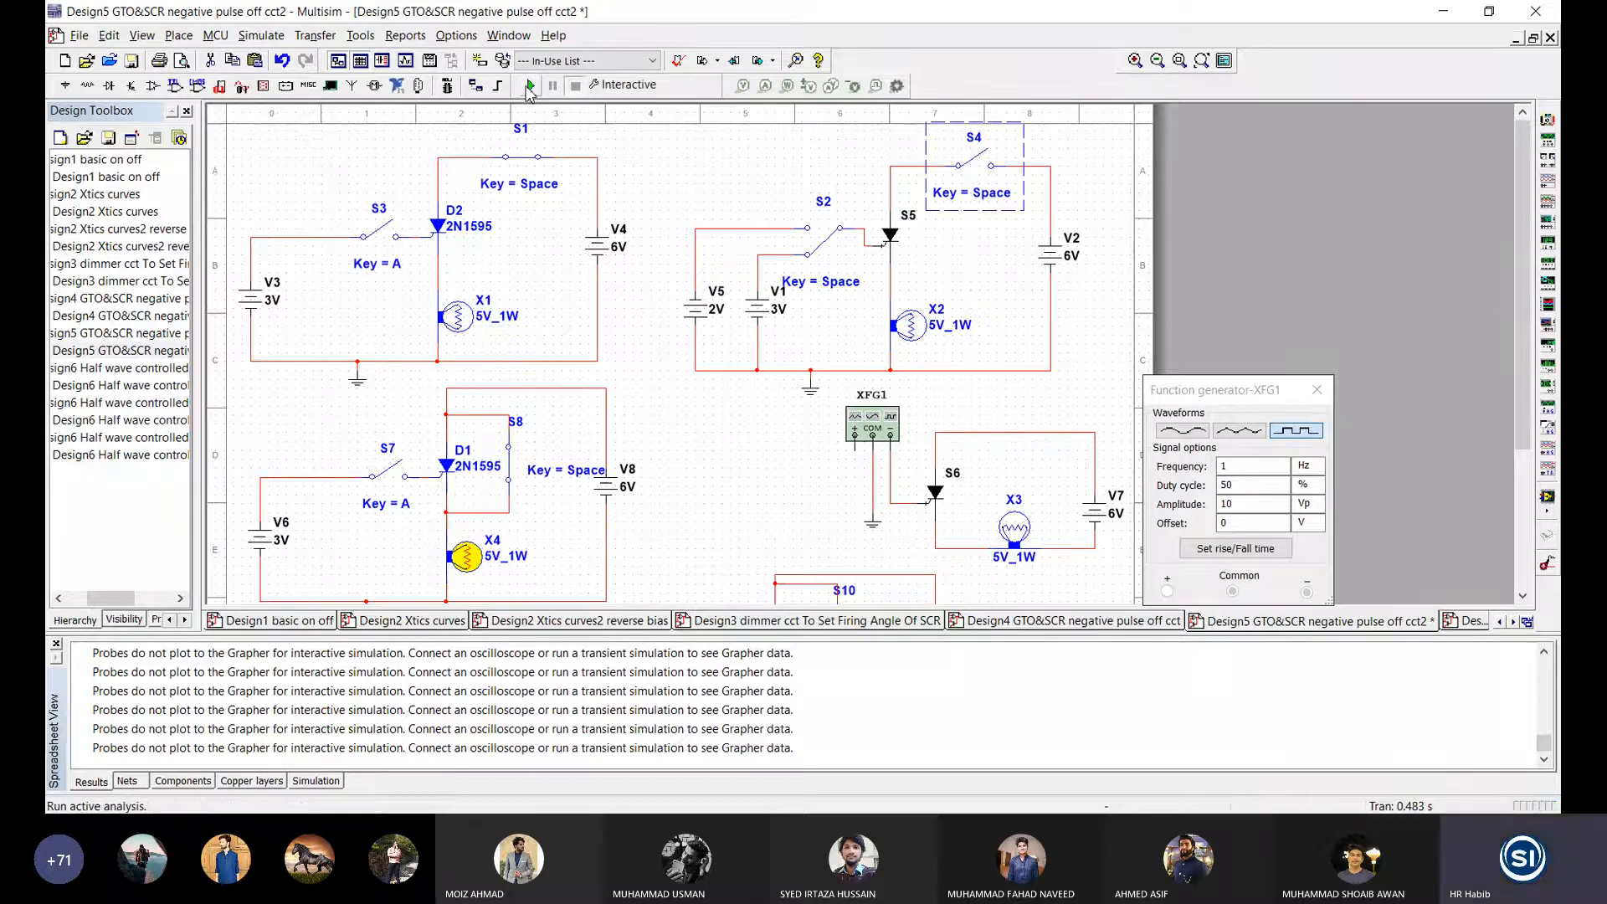
pyautogui.click(530, 86)
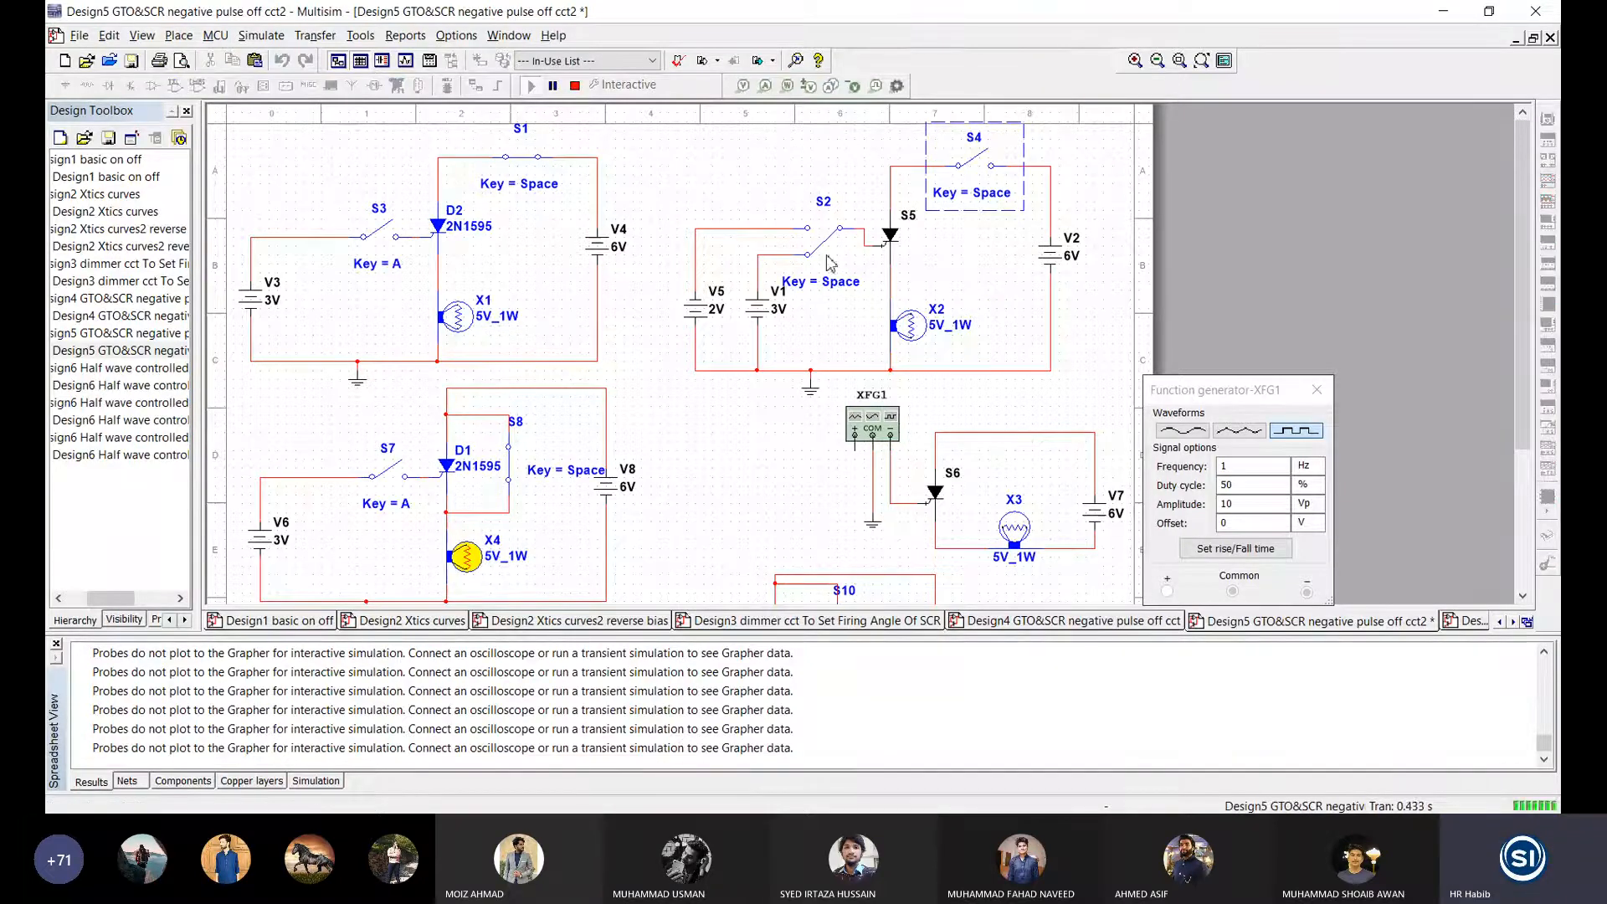
# Step: Trigger GTO S5 from V5 with S4 closed, and move S2 to V1 before opening S4 to extinguish X2
pyautogui.press('space')
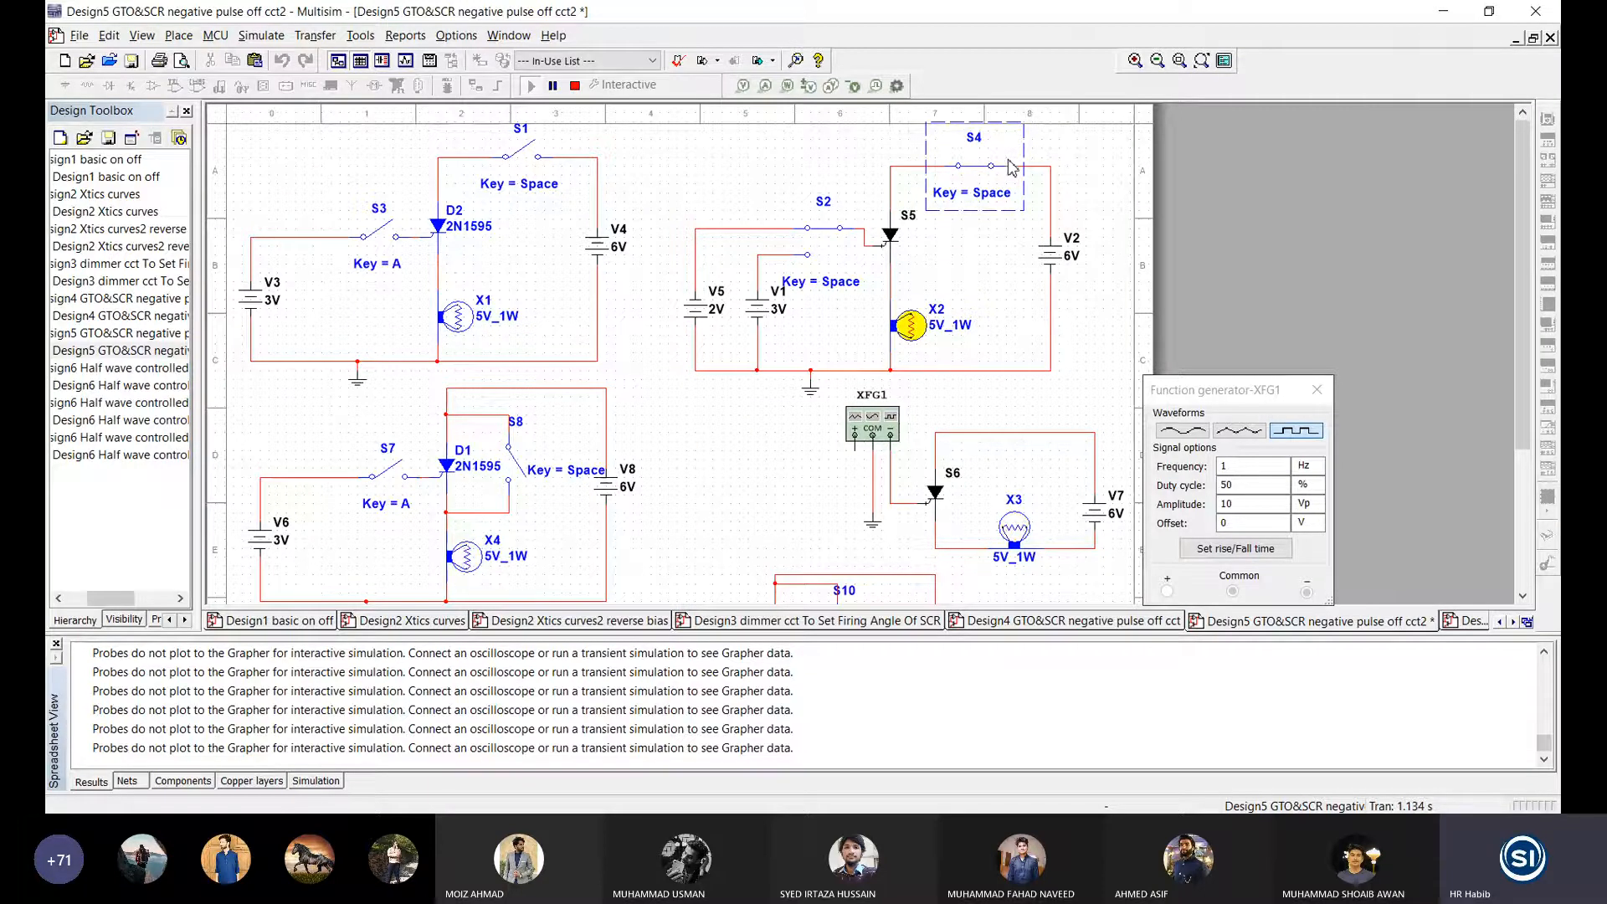
pyautogui.click(834, 244)
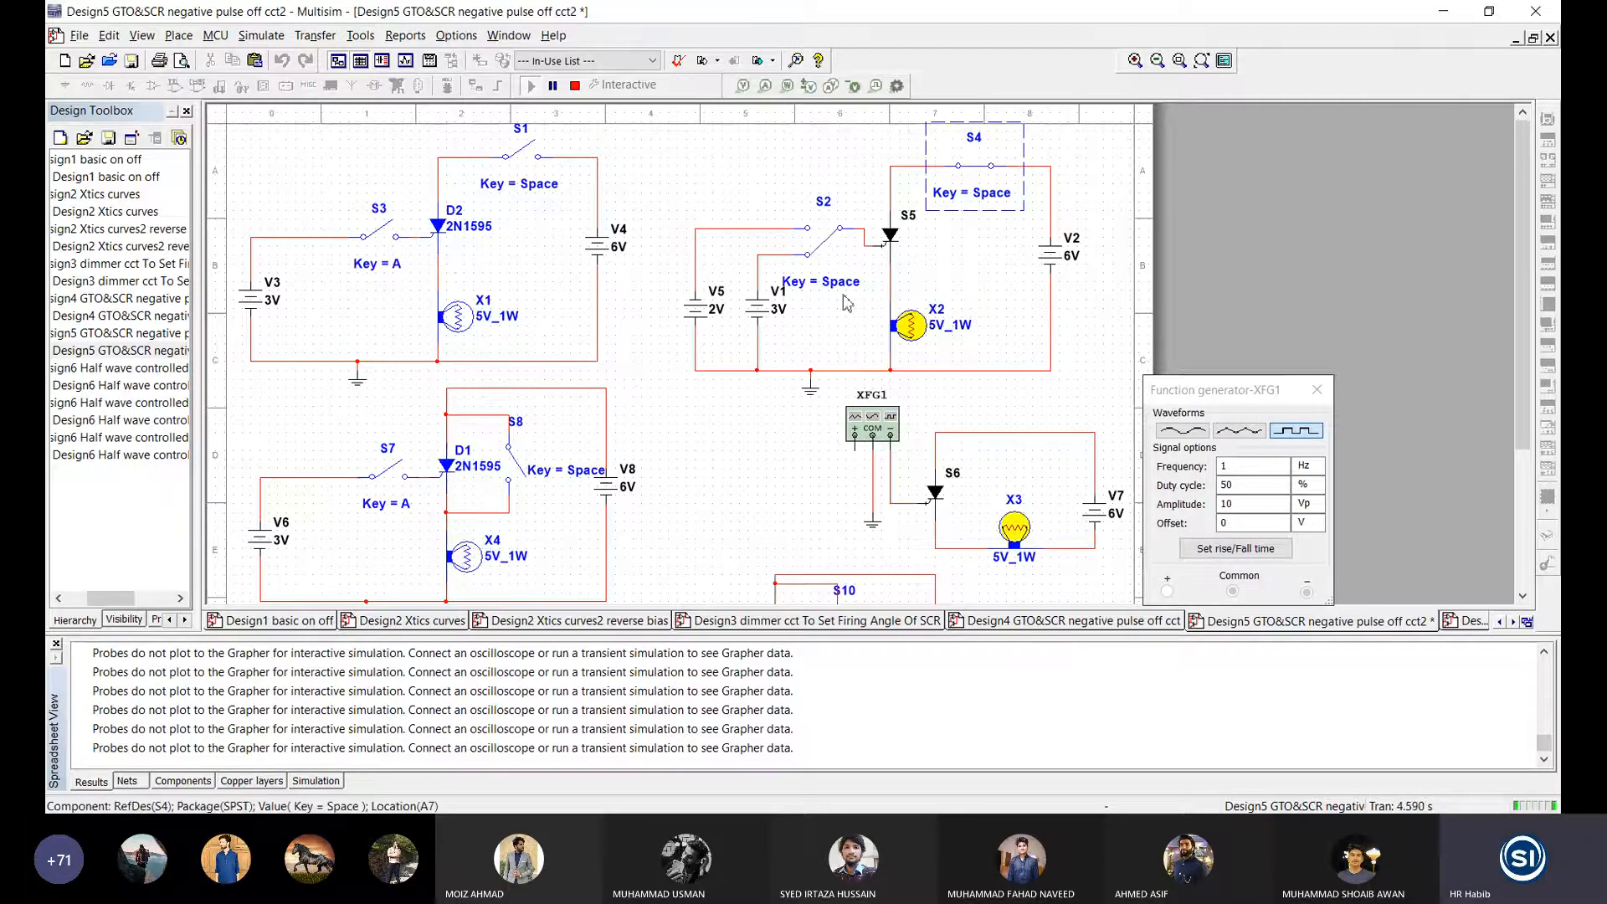
pyautogui.click(983, 170)
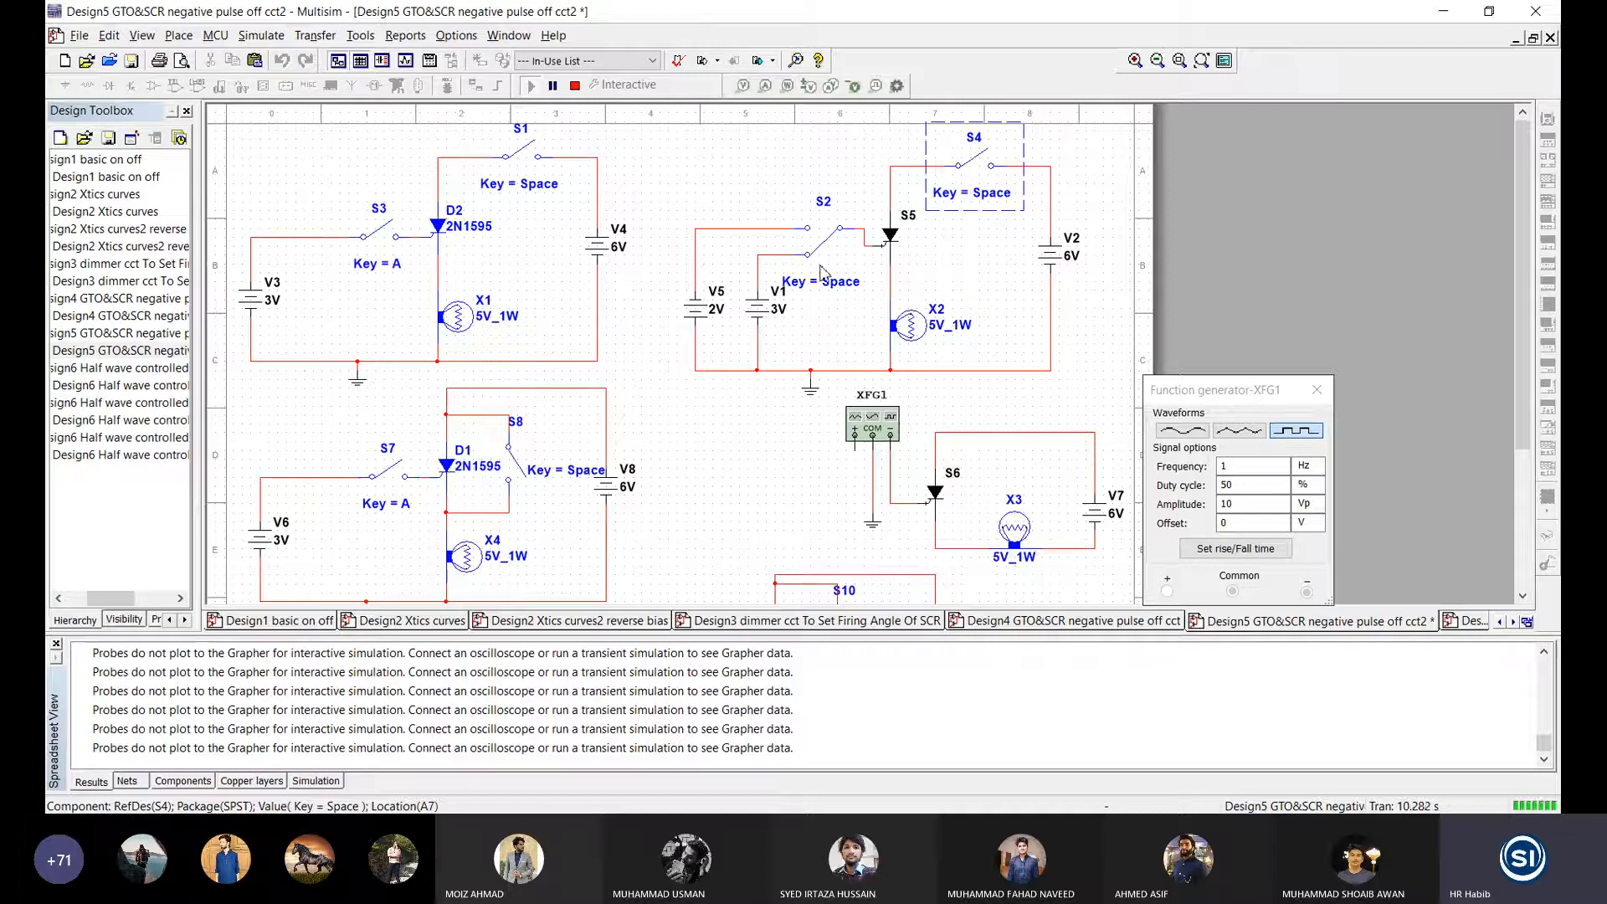
# Step: Cycle supply switch S4 and gate selector S2 to retest GTO S5, ending with S4 closed and S2 on V1
pyautogui.click(982, 165)
pyautogui.click(984, 165)
pyautogui.click(826, 244)
pyautogui.click(978, 164)
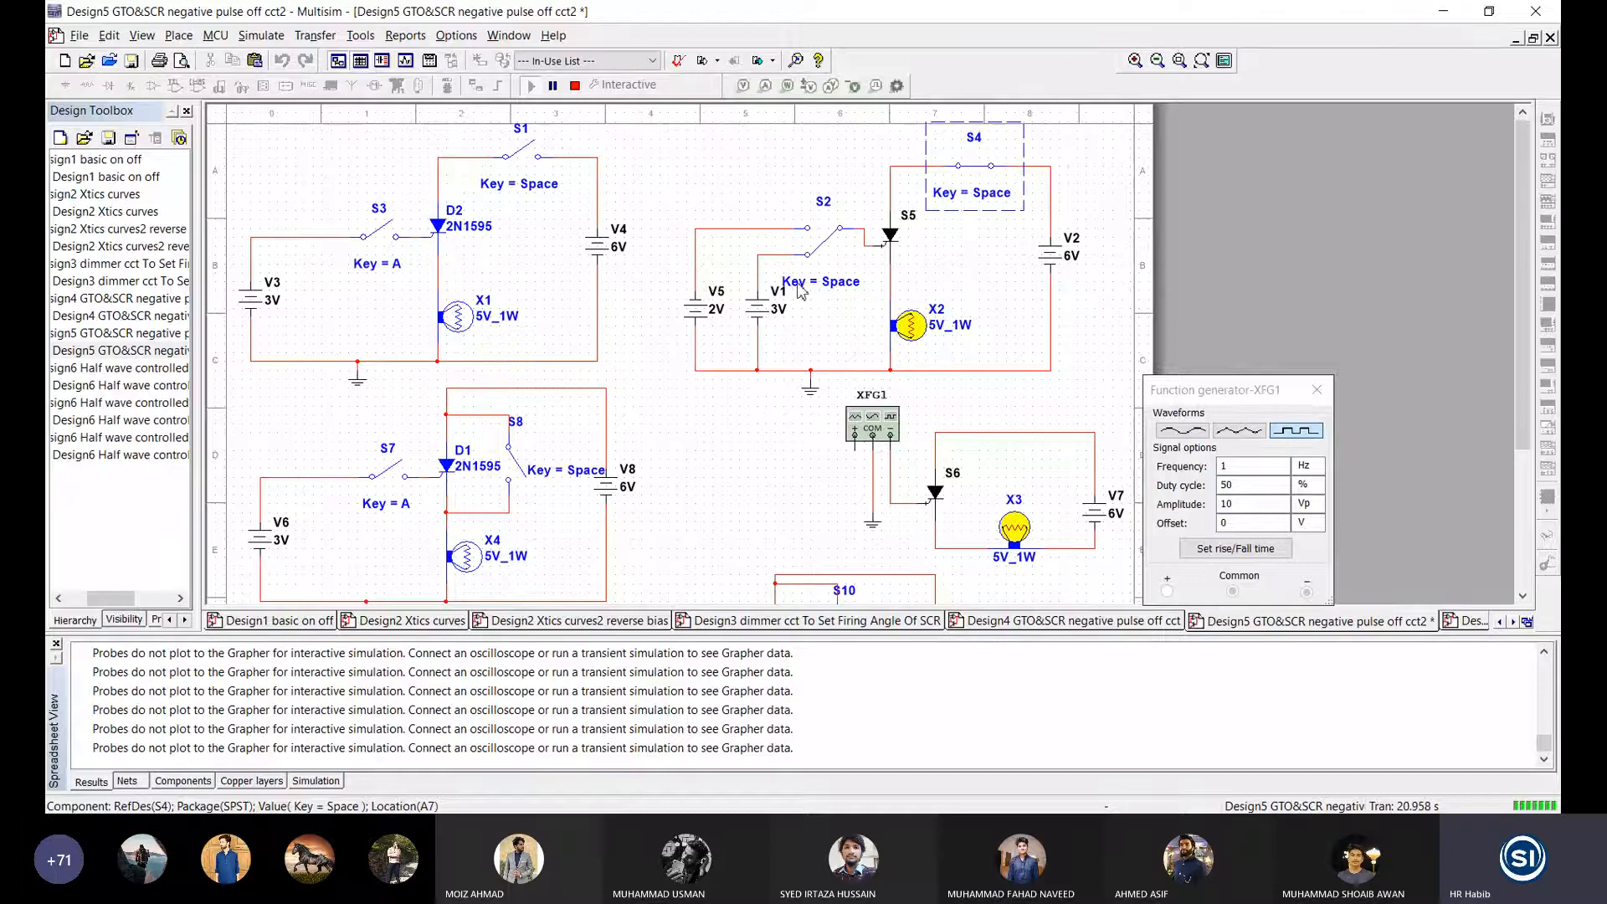
pyautogui.click(981, 169)
pyautogui.click(981, 171)
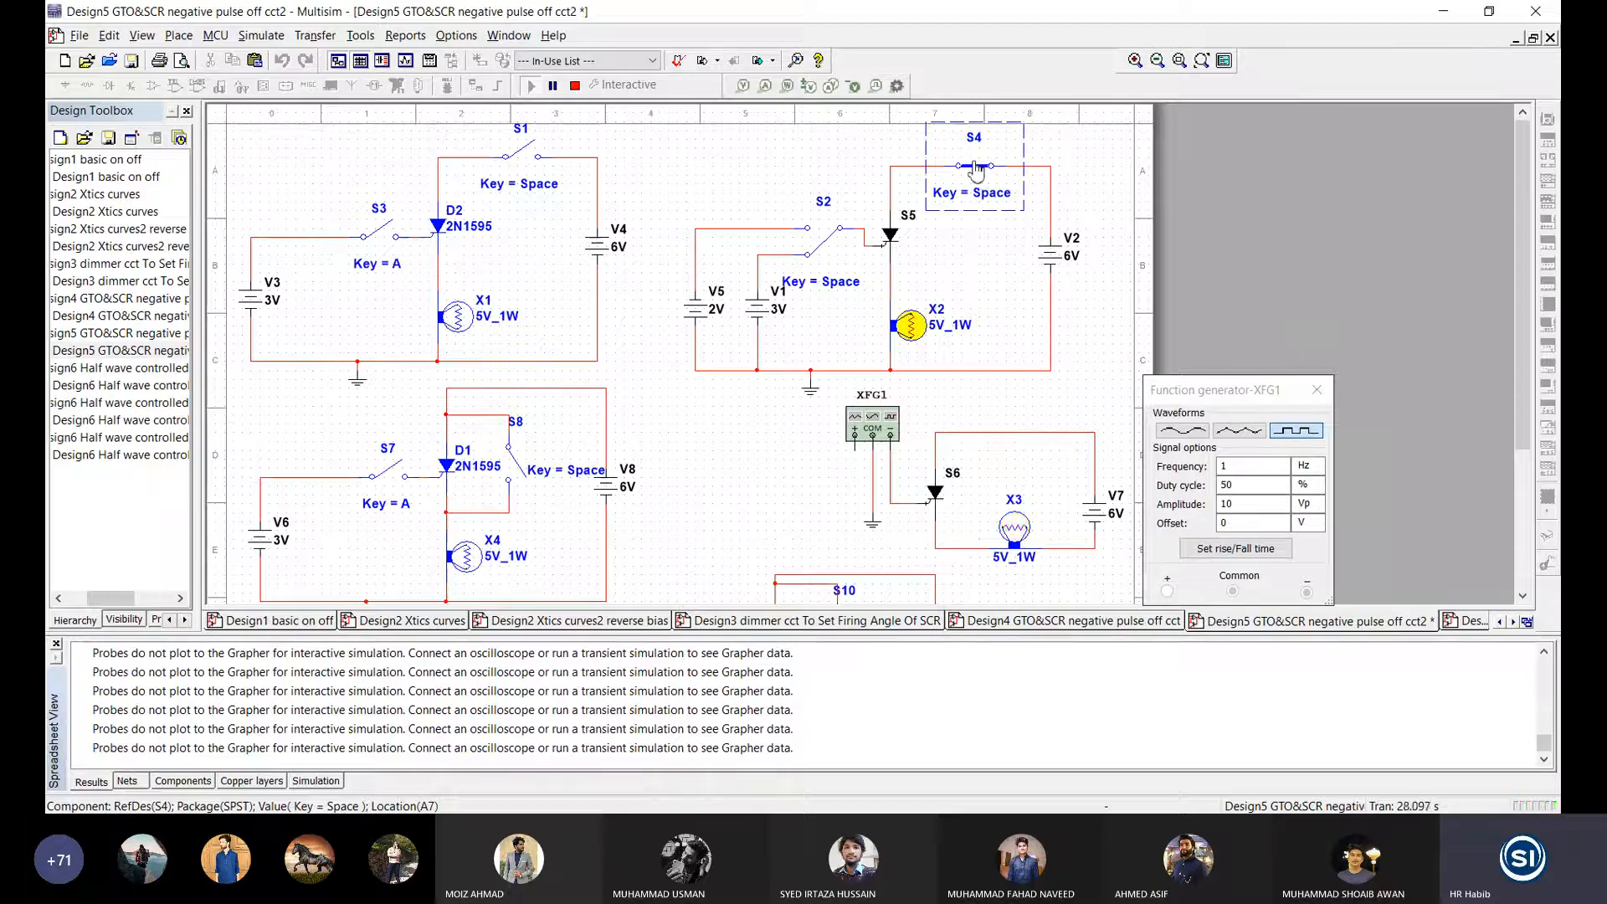
# Step: Move S2 to V5, set gate source V5 to 3 V, and stop the simulation
pyautogui.click(827, 247)
pyautogui.doubleClick(700, 317)
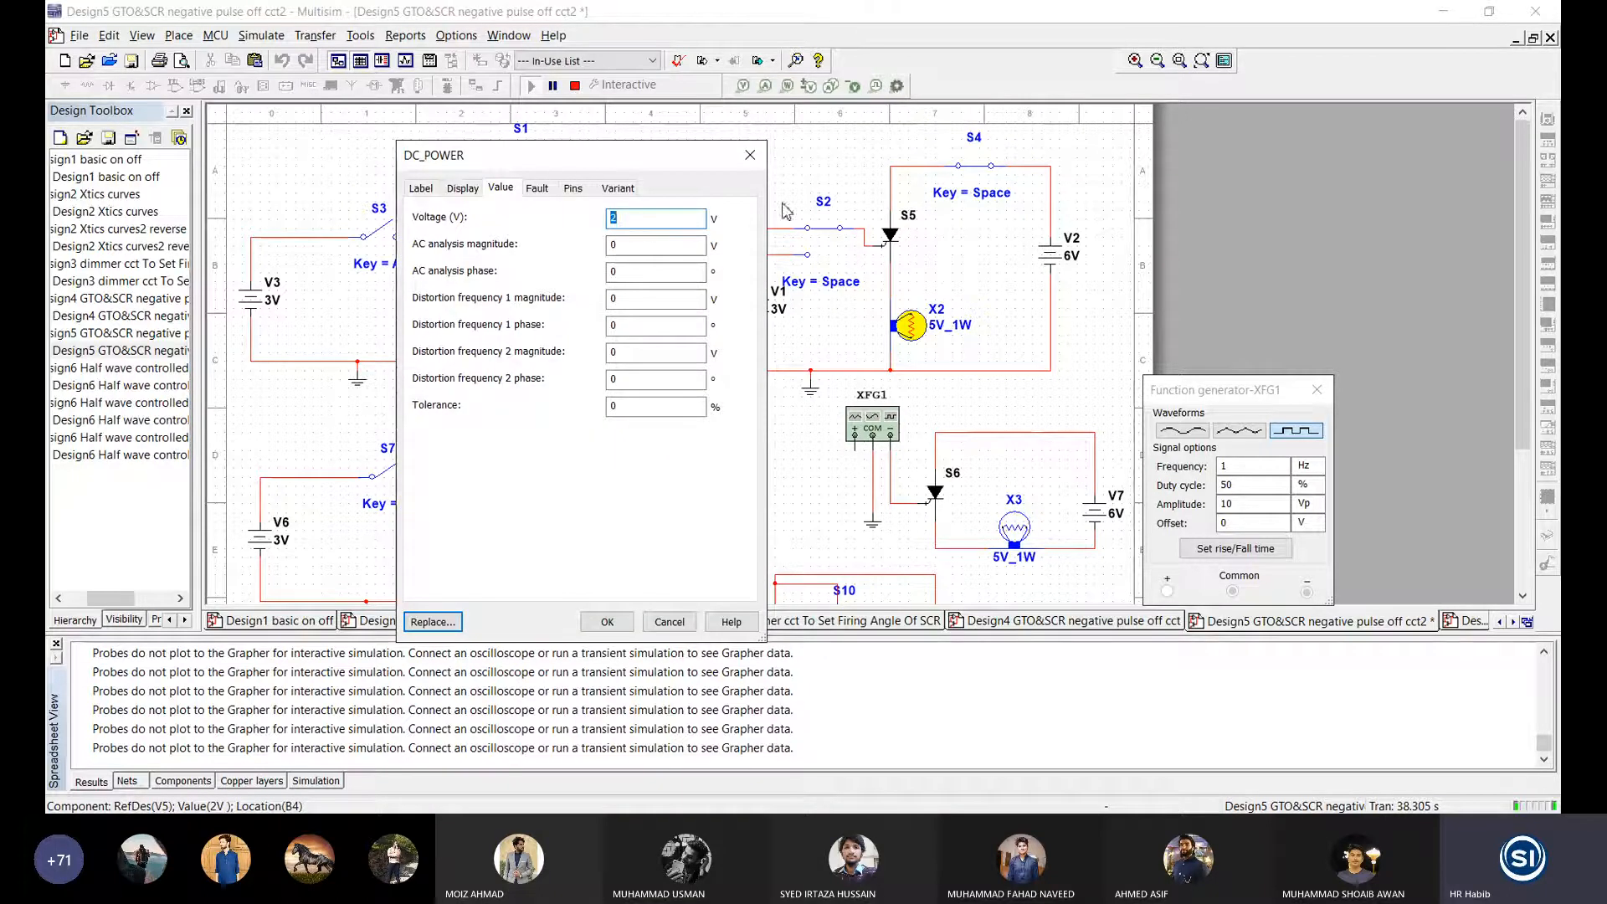
pyautogui.press('Return')
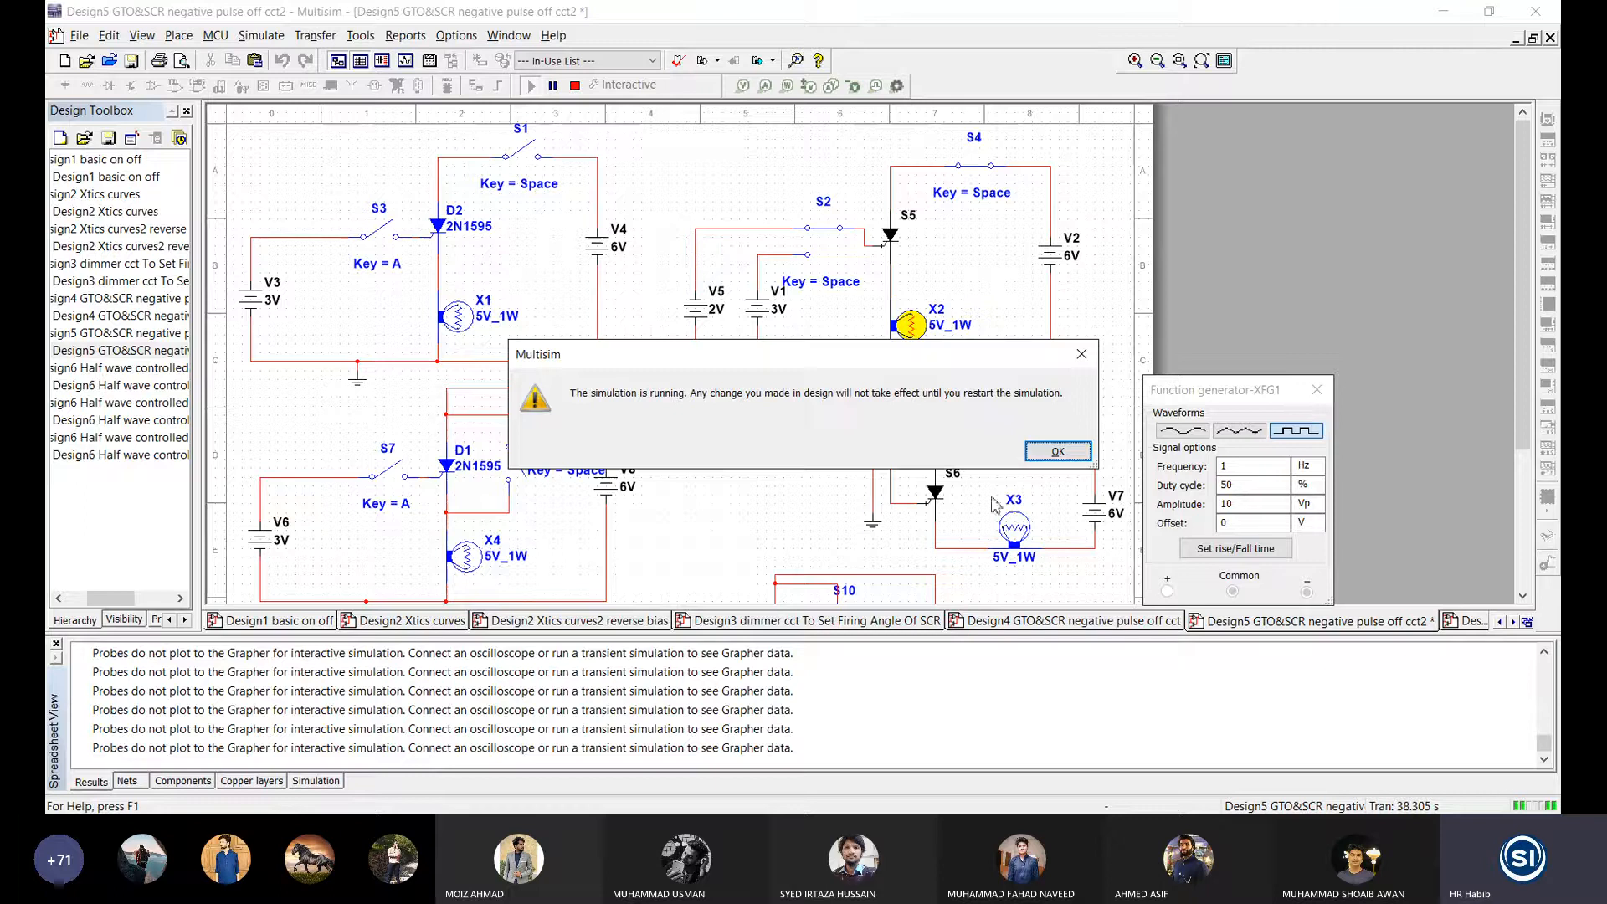
pyautogui.click(1059, 453)
pyautogui.click(574, 85)
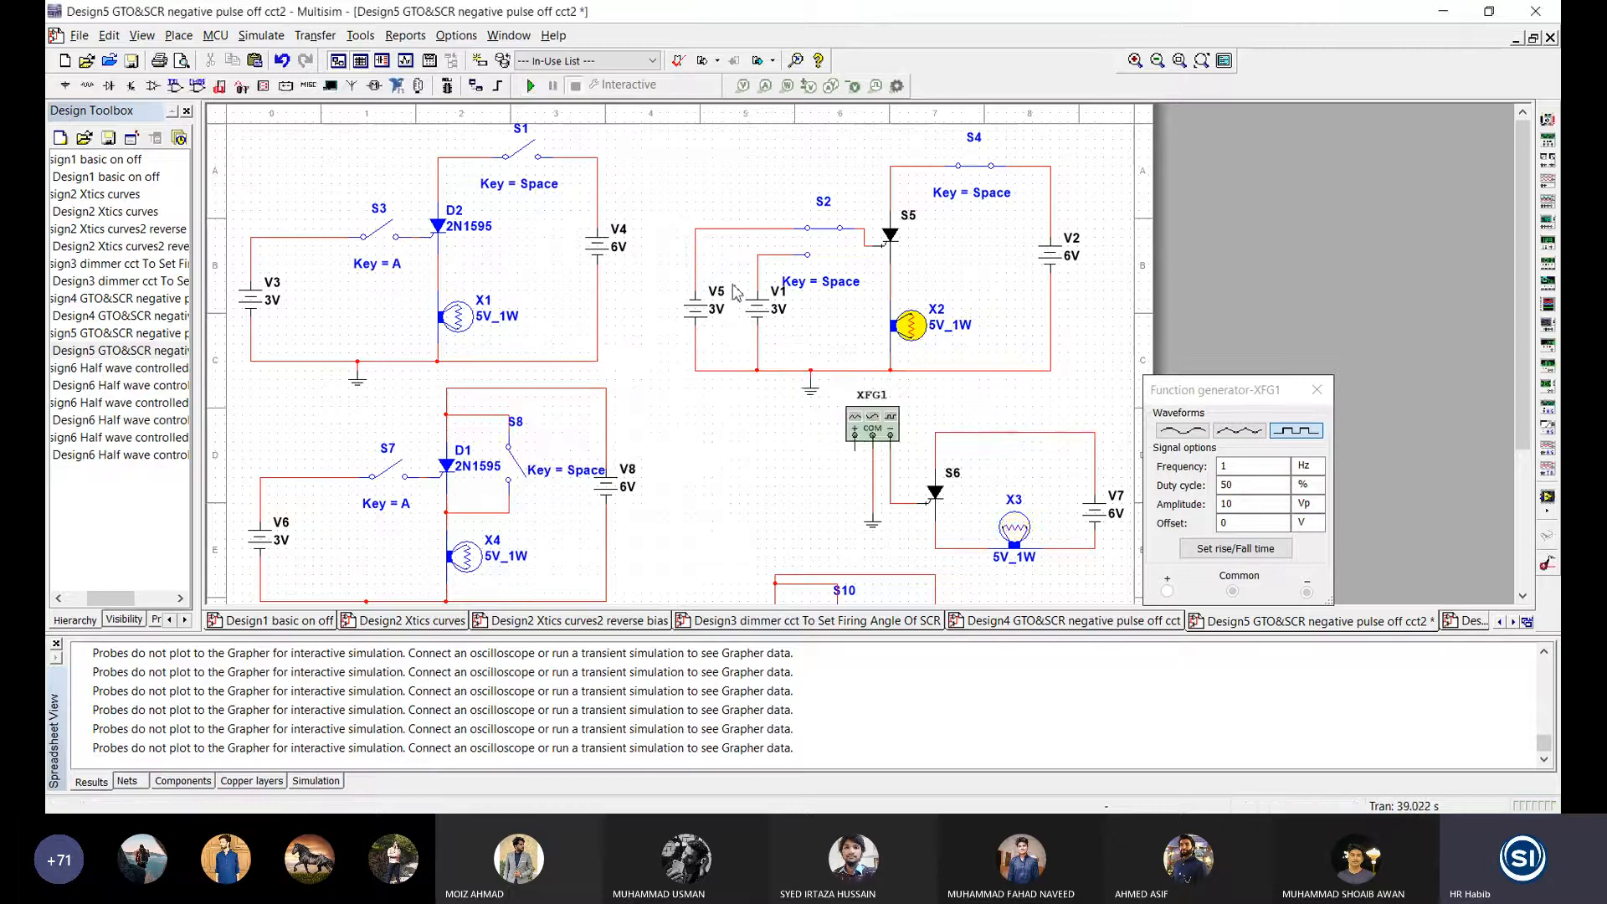
# Step: Run the simulation with S2 on V1, switch S2 to V5 to turn off GTO S5, and stop the simulation
pyautogui.click(833, 252)
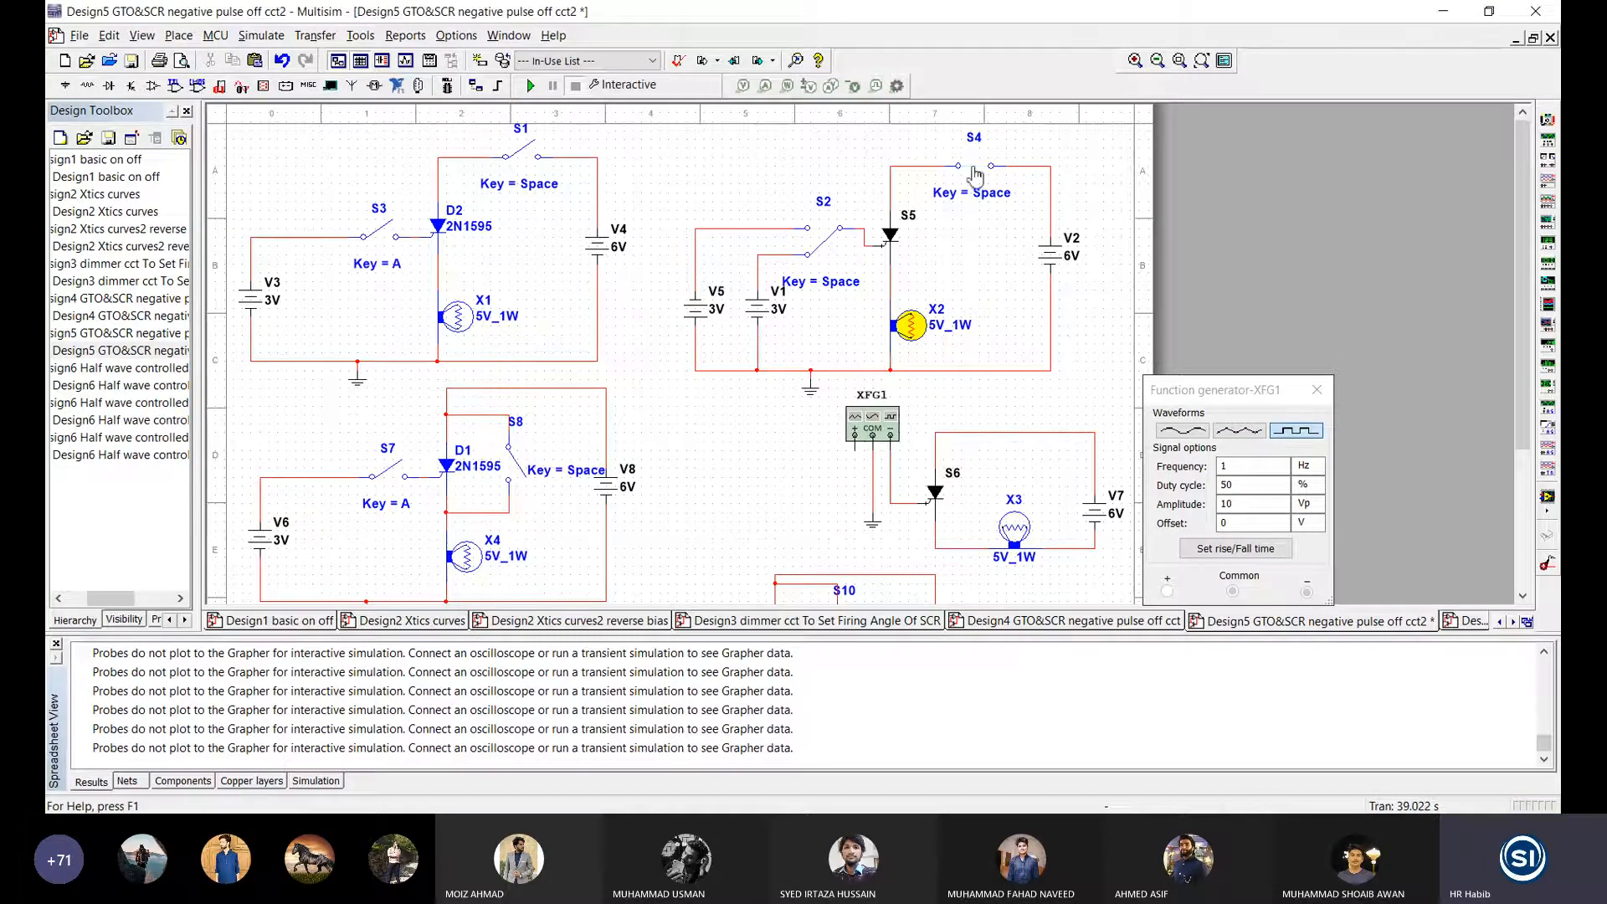
pyautogui.press('F5')
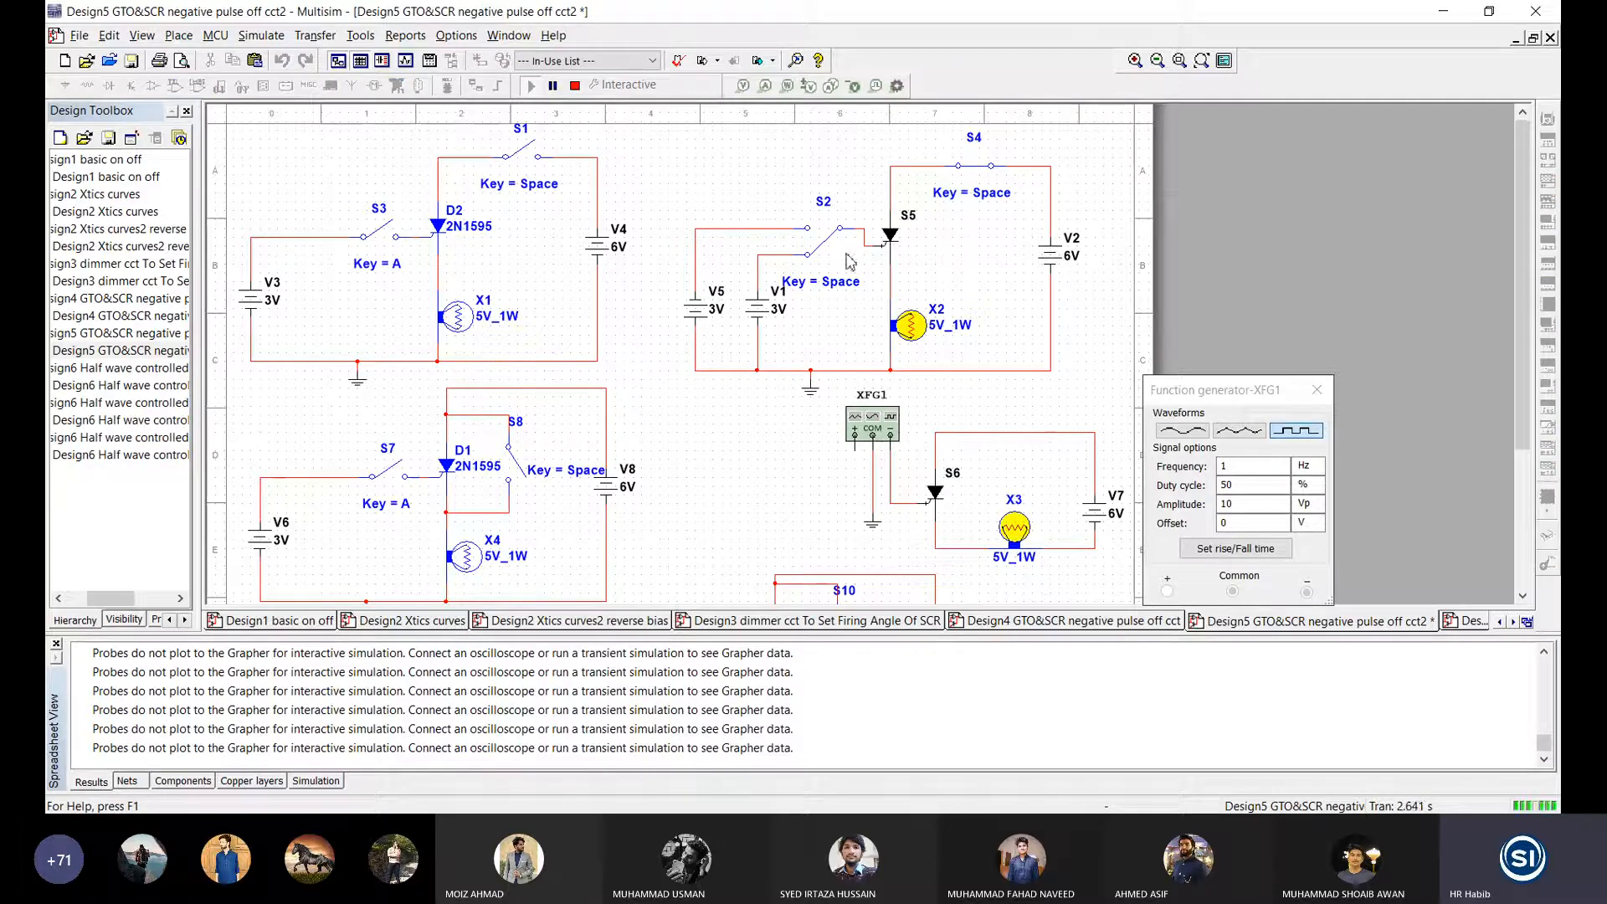
pyautogui.click(811, 260)
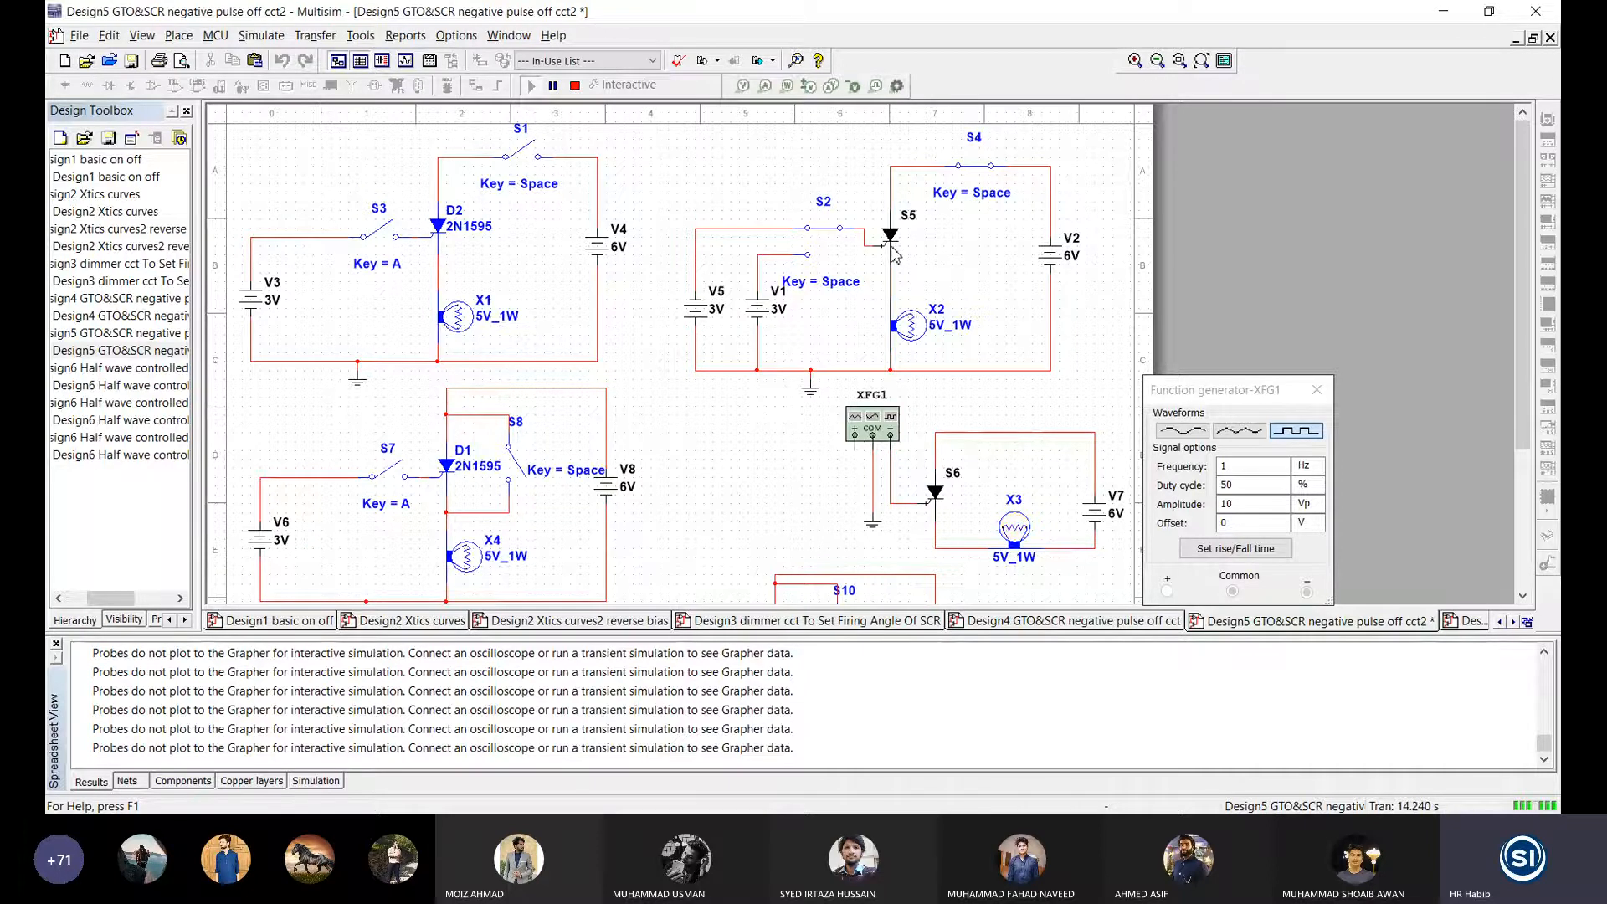
pyautogui.moveTo(1532, 226); pyautogui.dragTo(1534, 369)
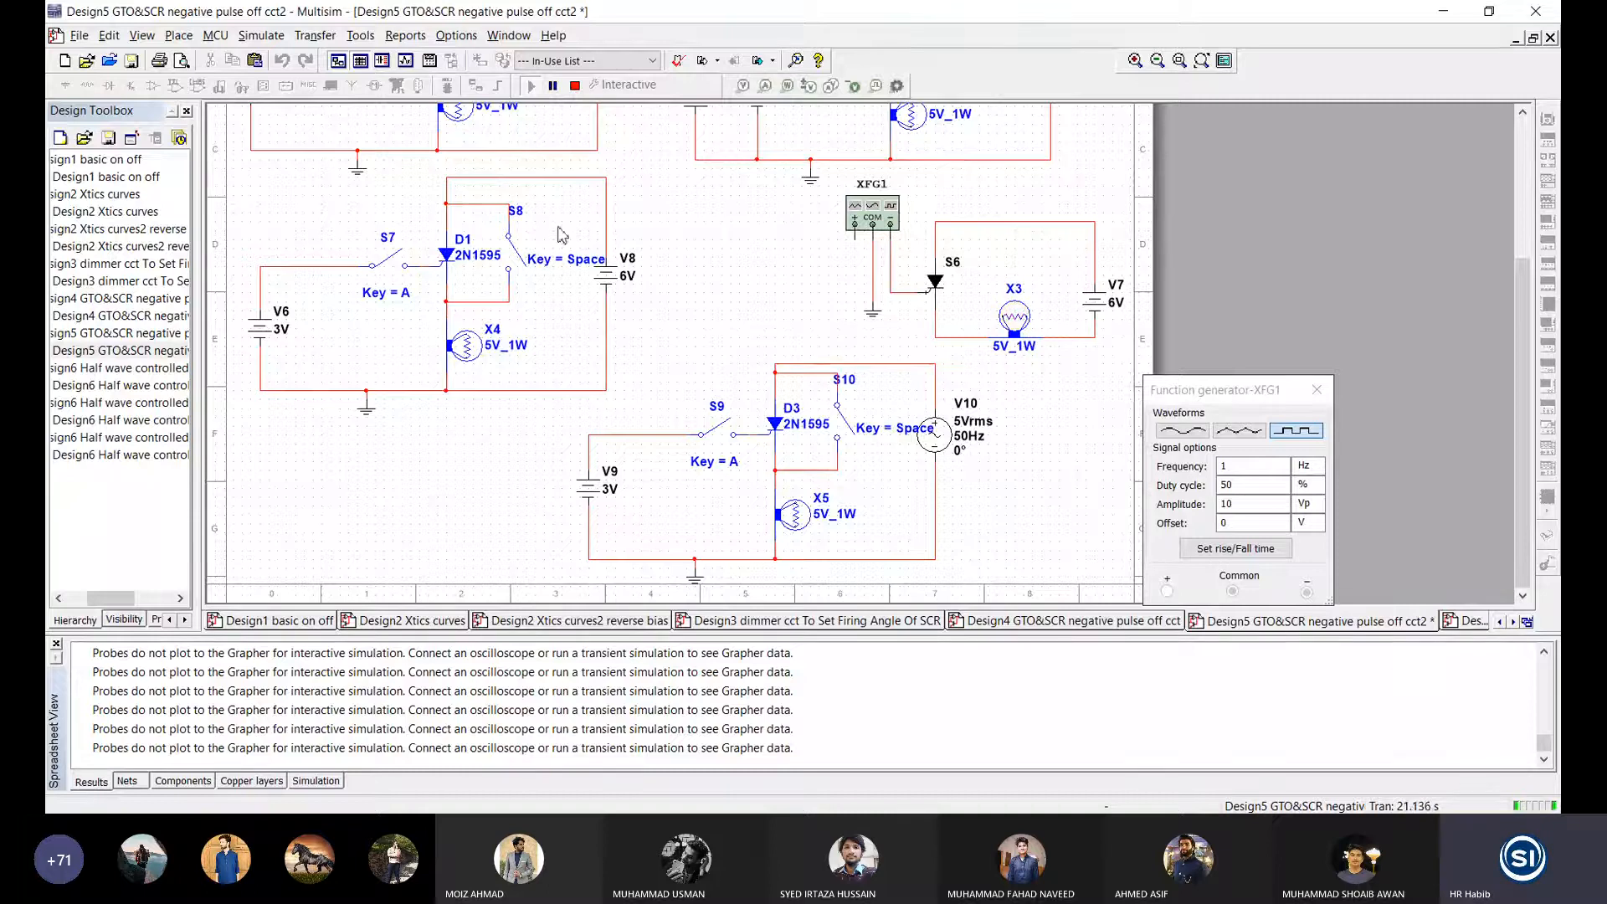
pyautogui.click(574, 86)
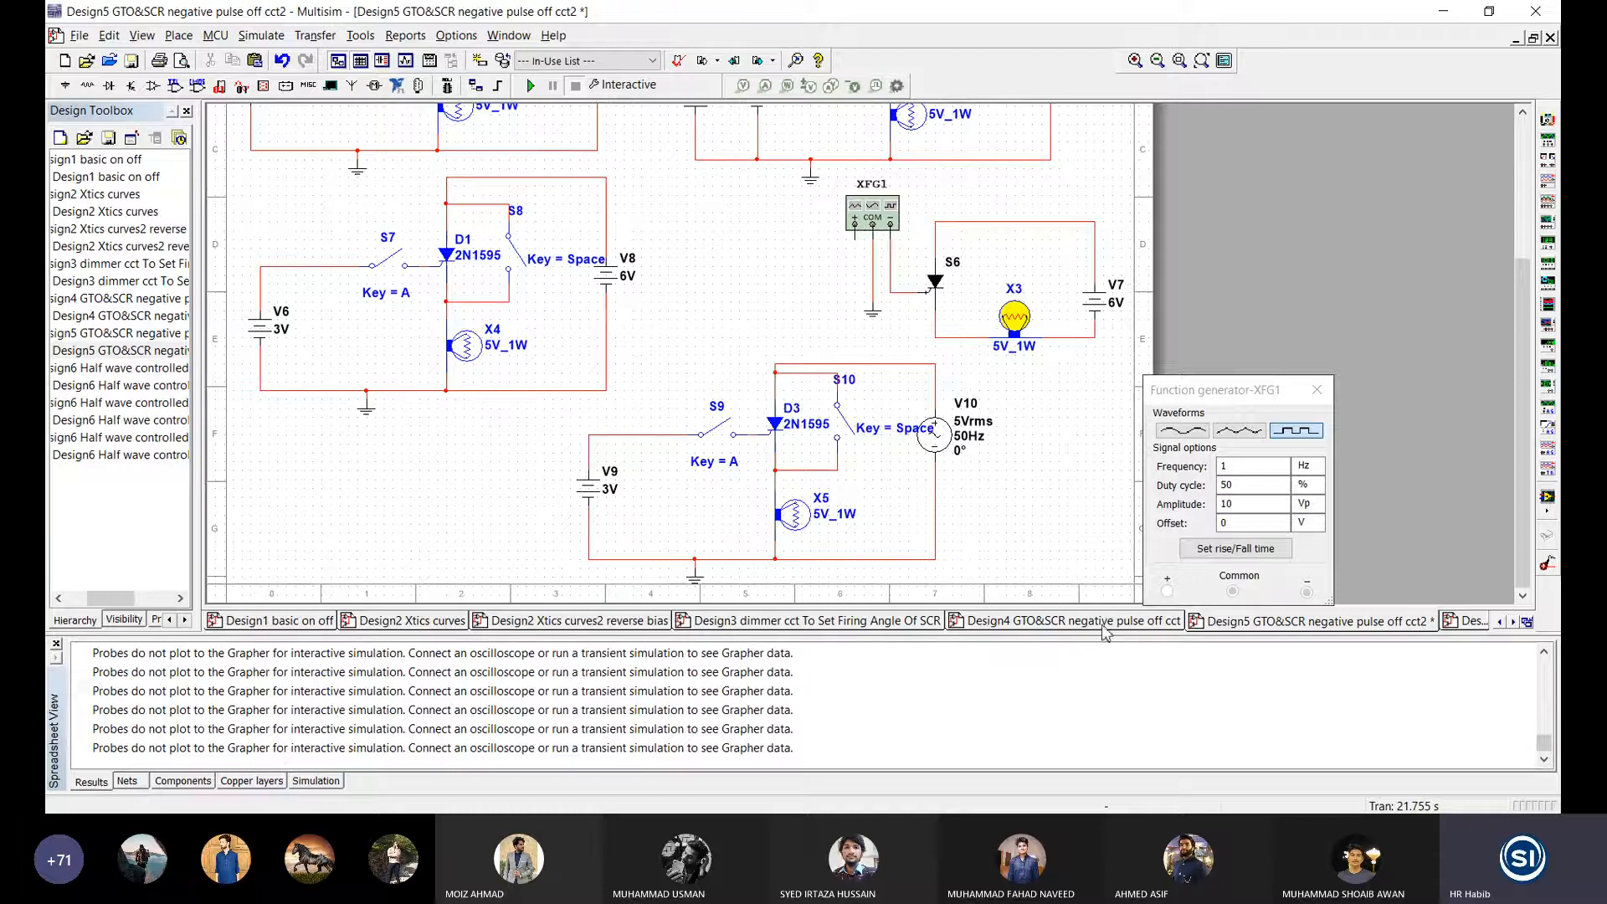
# Step: Check source V8 beside SCR D3 in the Design4 circuit and return to the Design5 circuit
pyautogui.click(1109, 626)
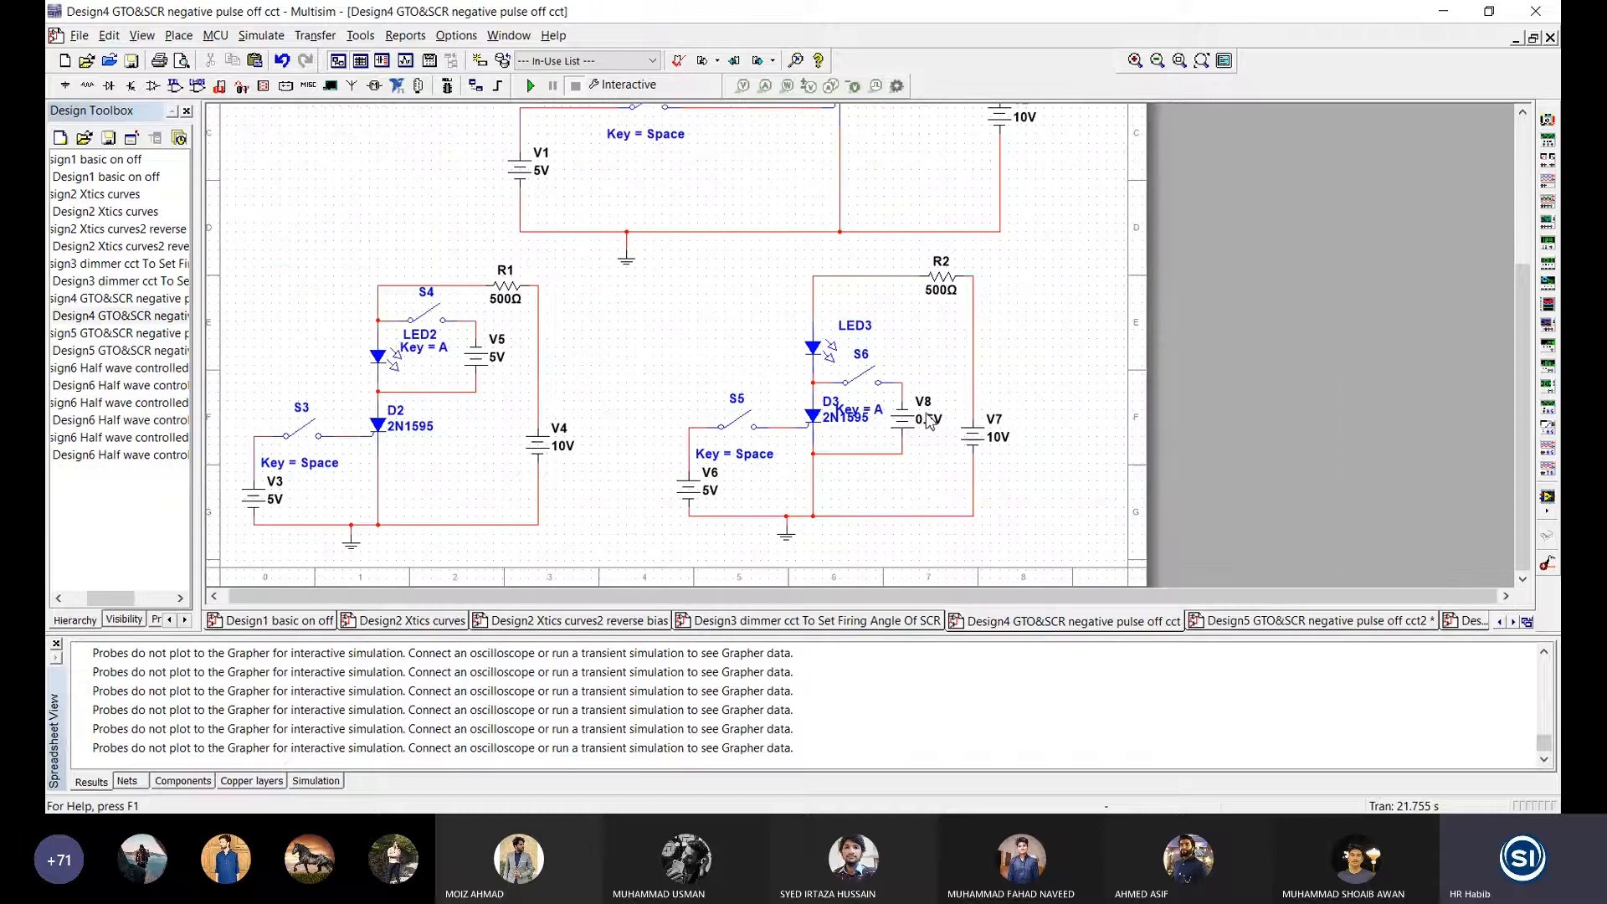
pyautogui.click(915, 431)
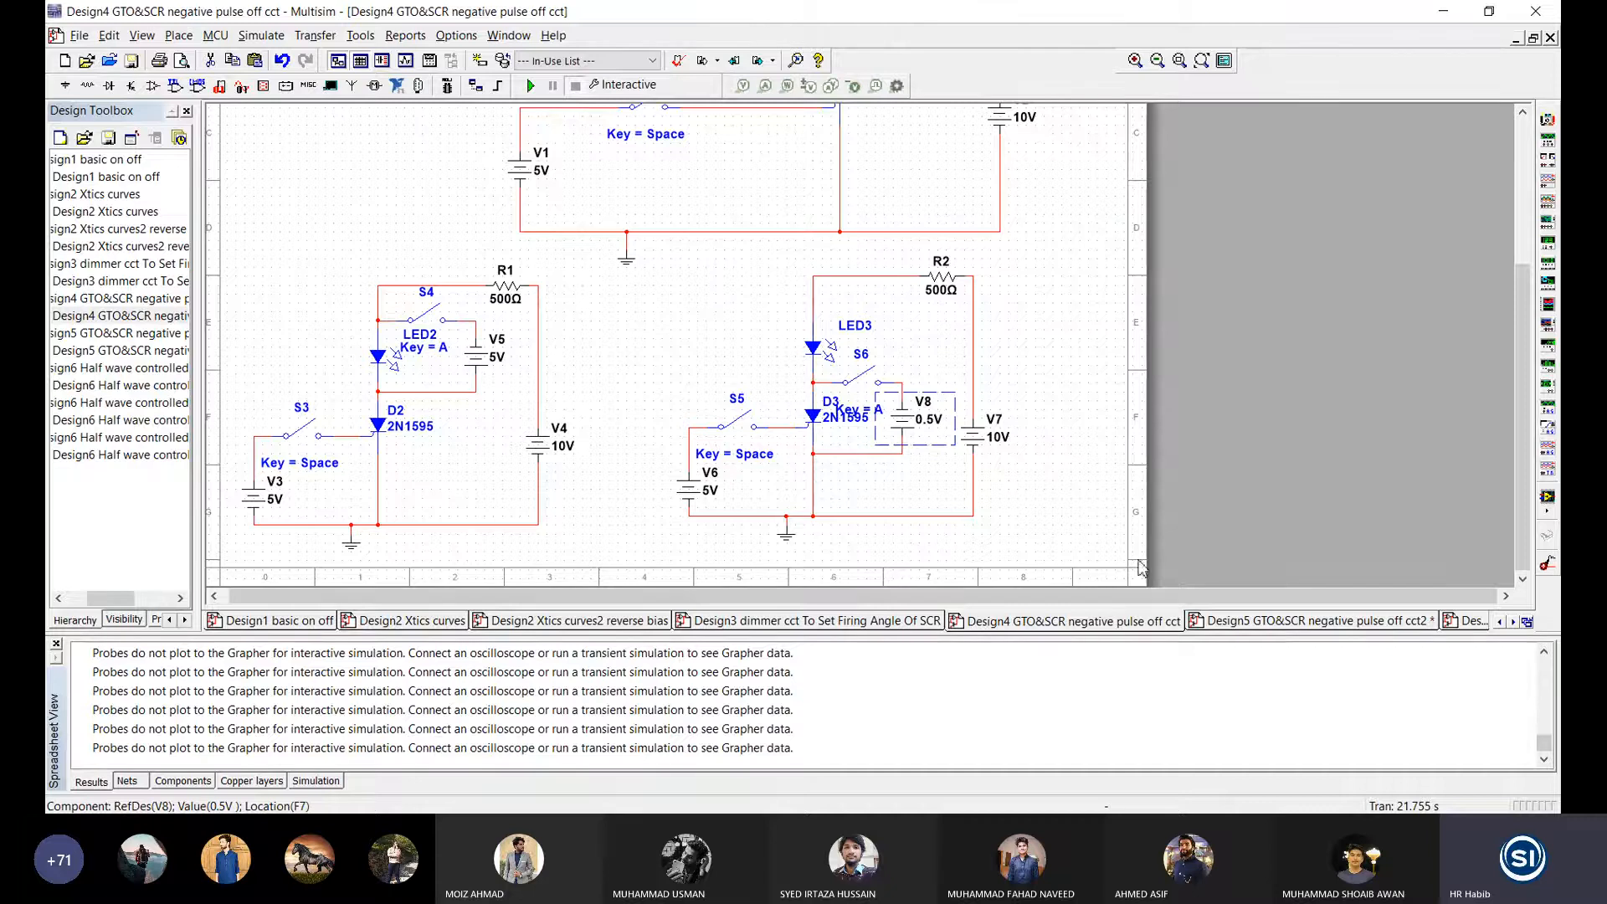
pyautogui.click(1244, 626)
# Step: Run the simulation, trigger SCR D1 by closing and reopening S7, and extinguish lamp X4 with bypass switch S8
pyautogui.click(522, 265)
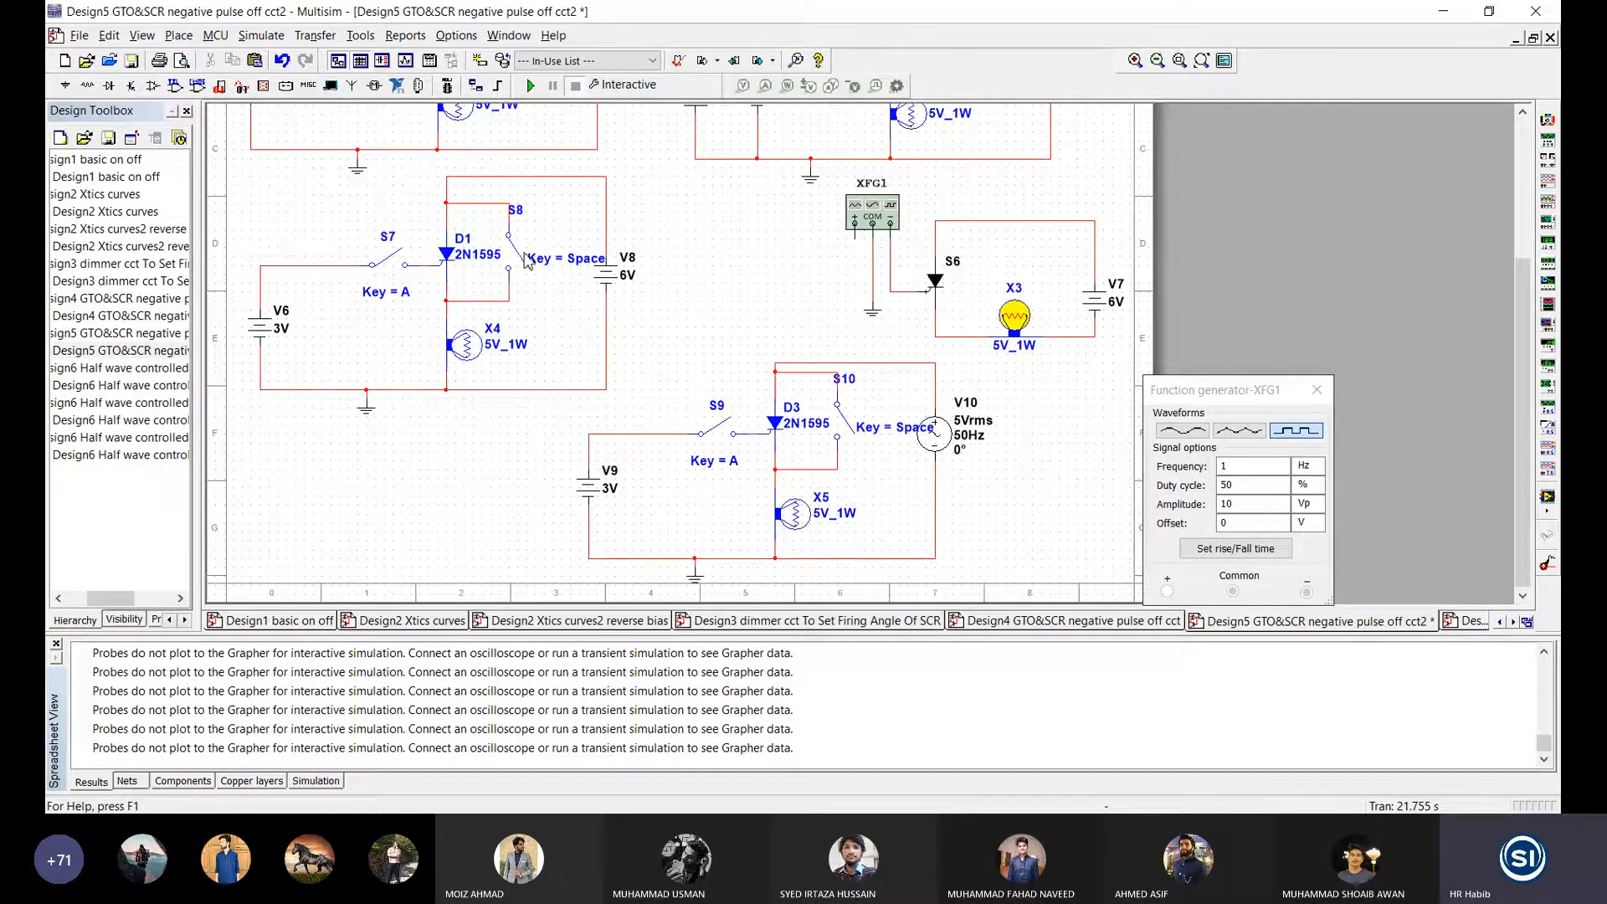
pyautogui.click(532, 85)
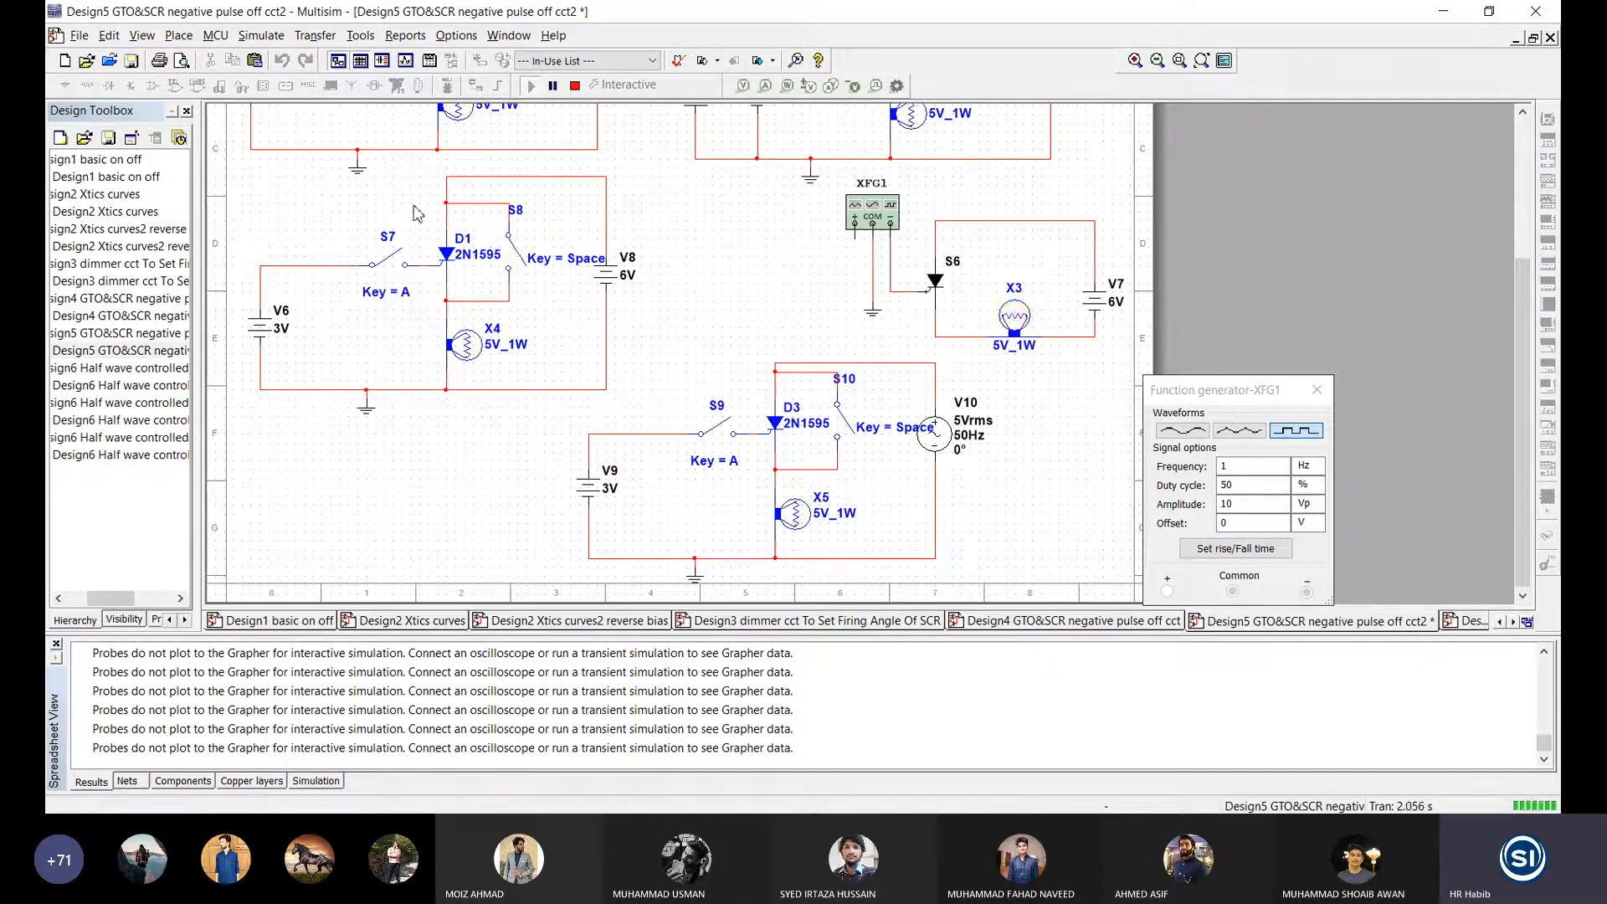
pyautogui.click(387, 268)
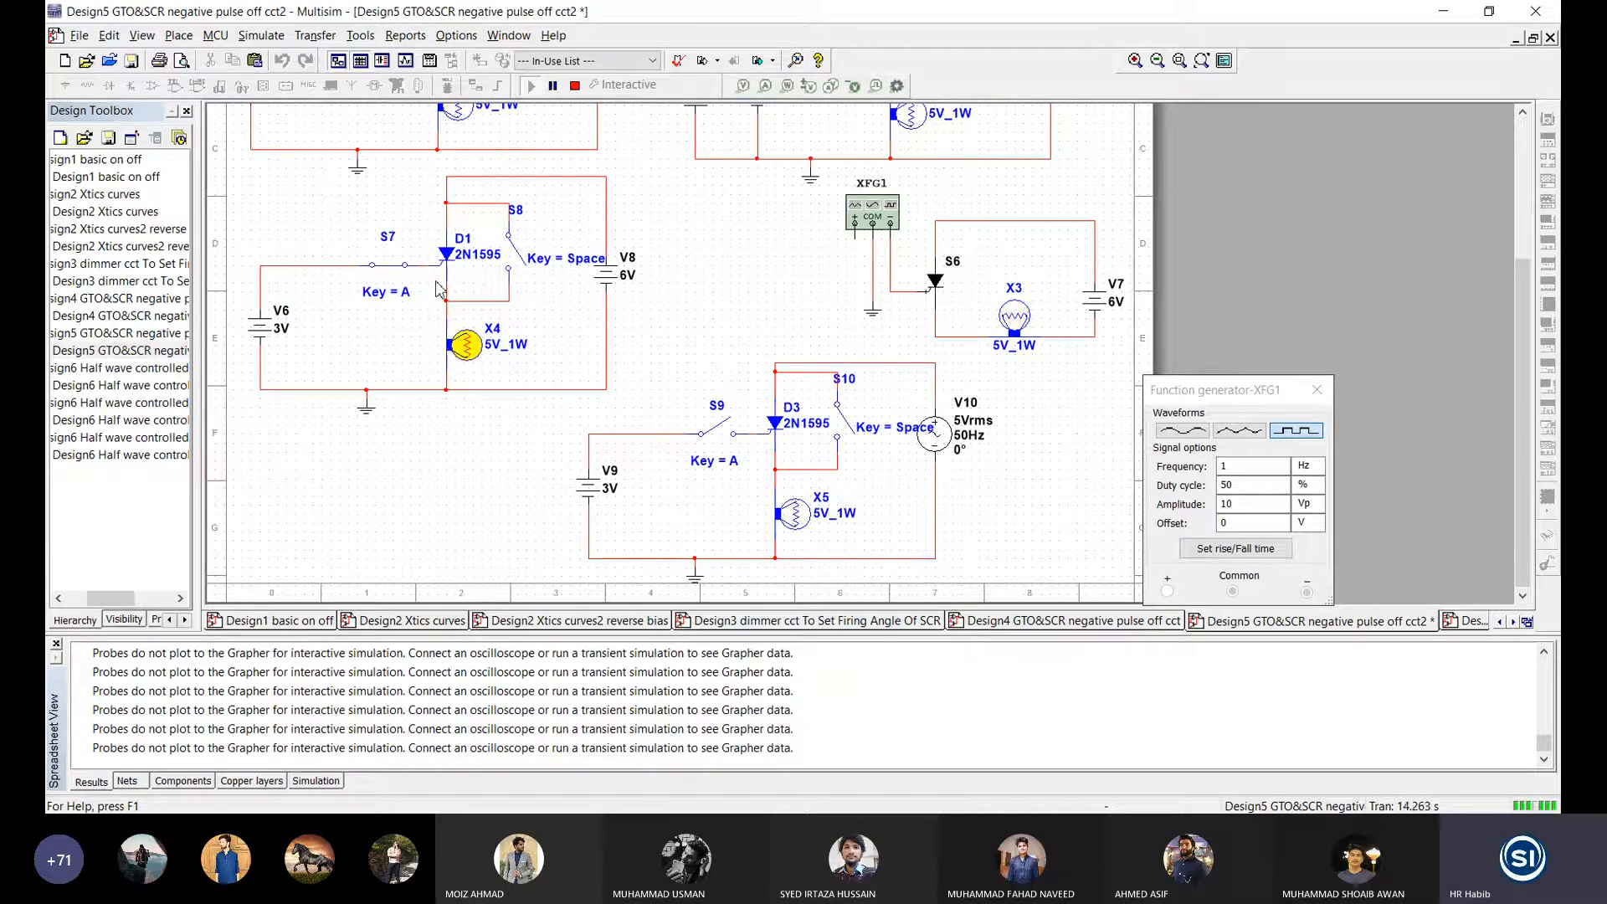
pyautogui.click(390, 272)
pyautogui.click(511, 256)
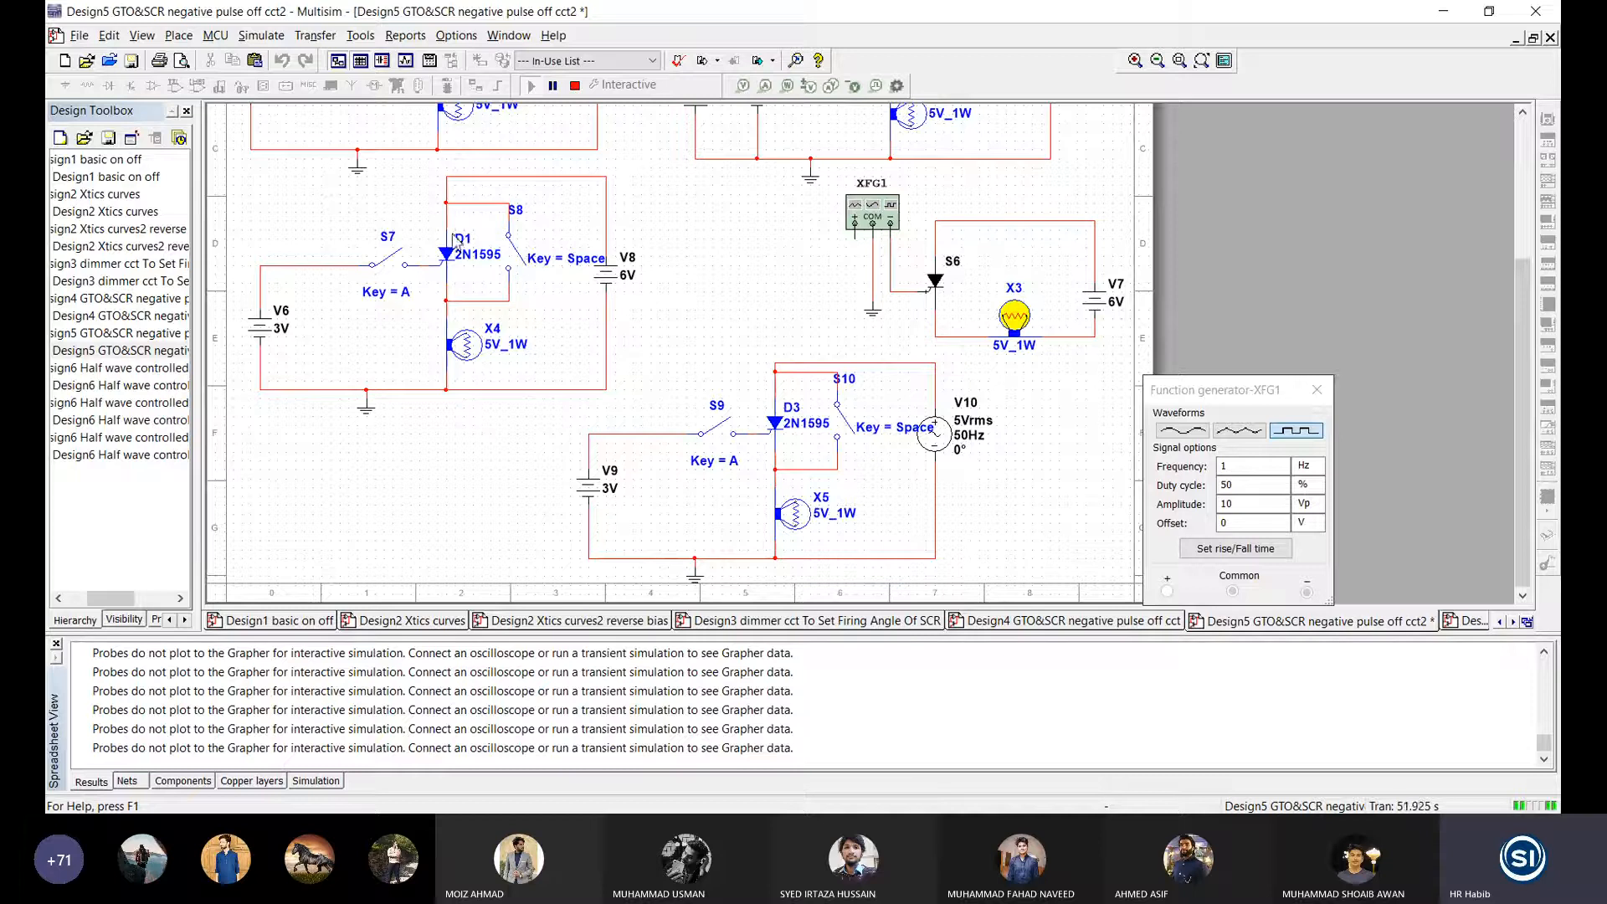
# Step: Retest the bypass turn-off of SCR D1 by cycling S8 and S7, ending with both switches open
pyautogui.click(519, 260)
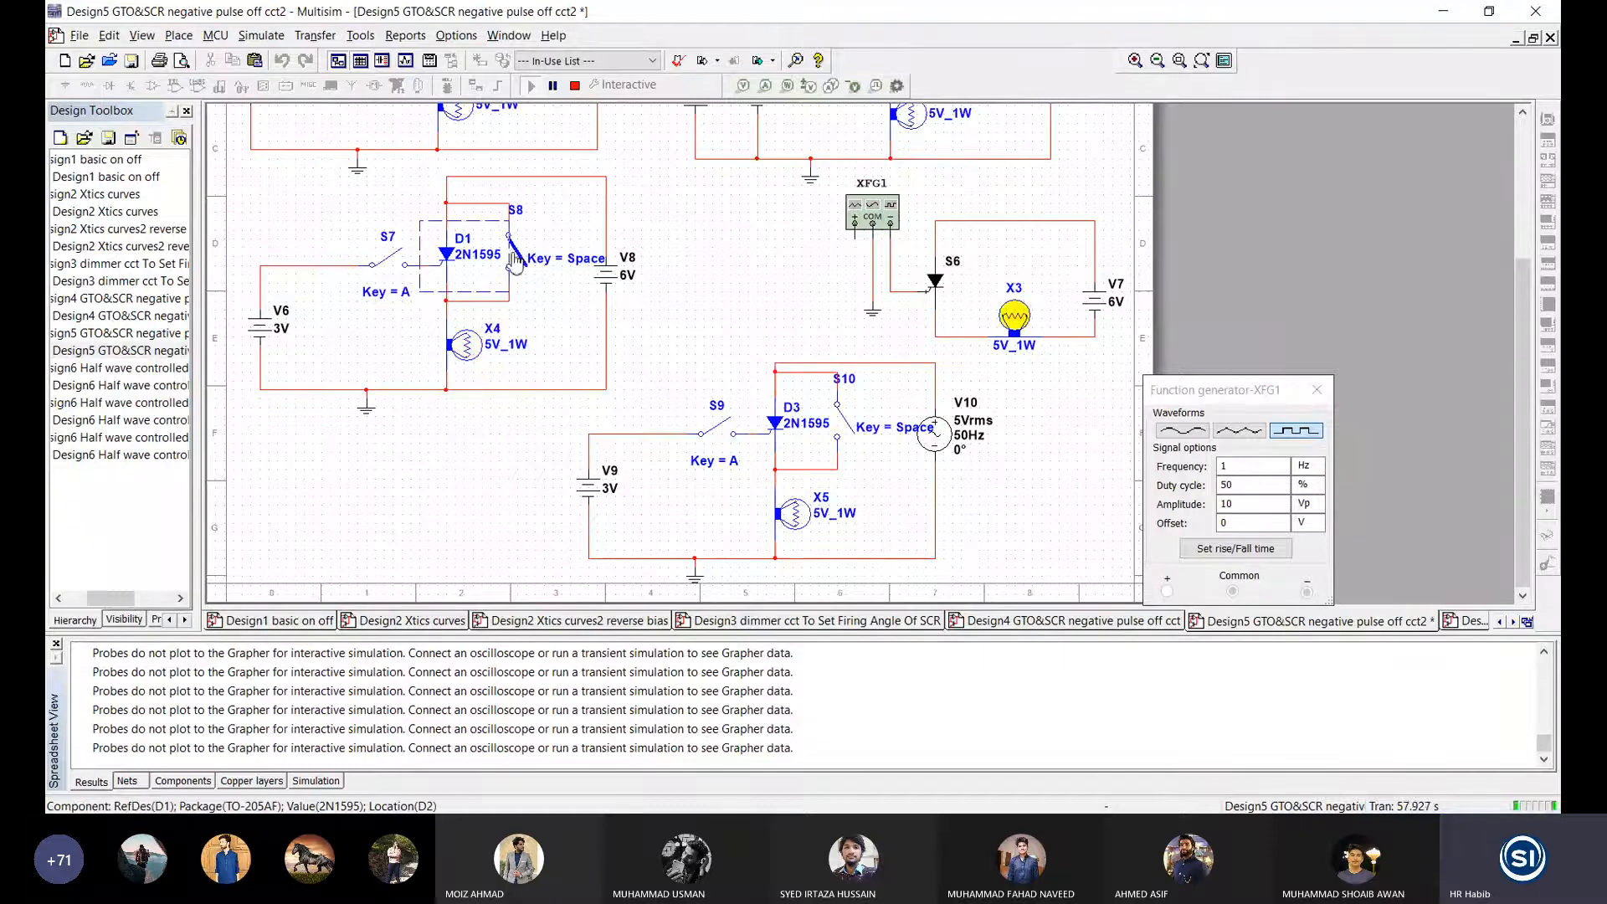
pyautogui.click(518, 262)
pyautogui.click(518, 262)
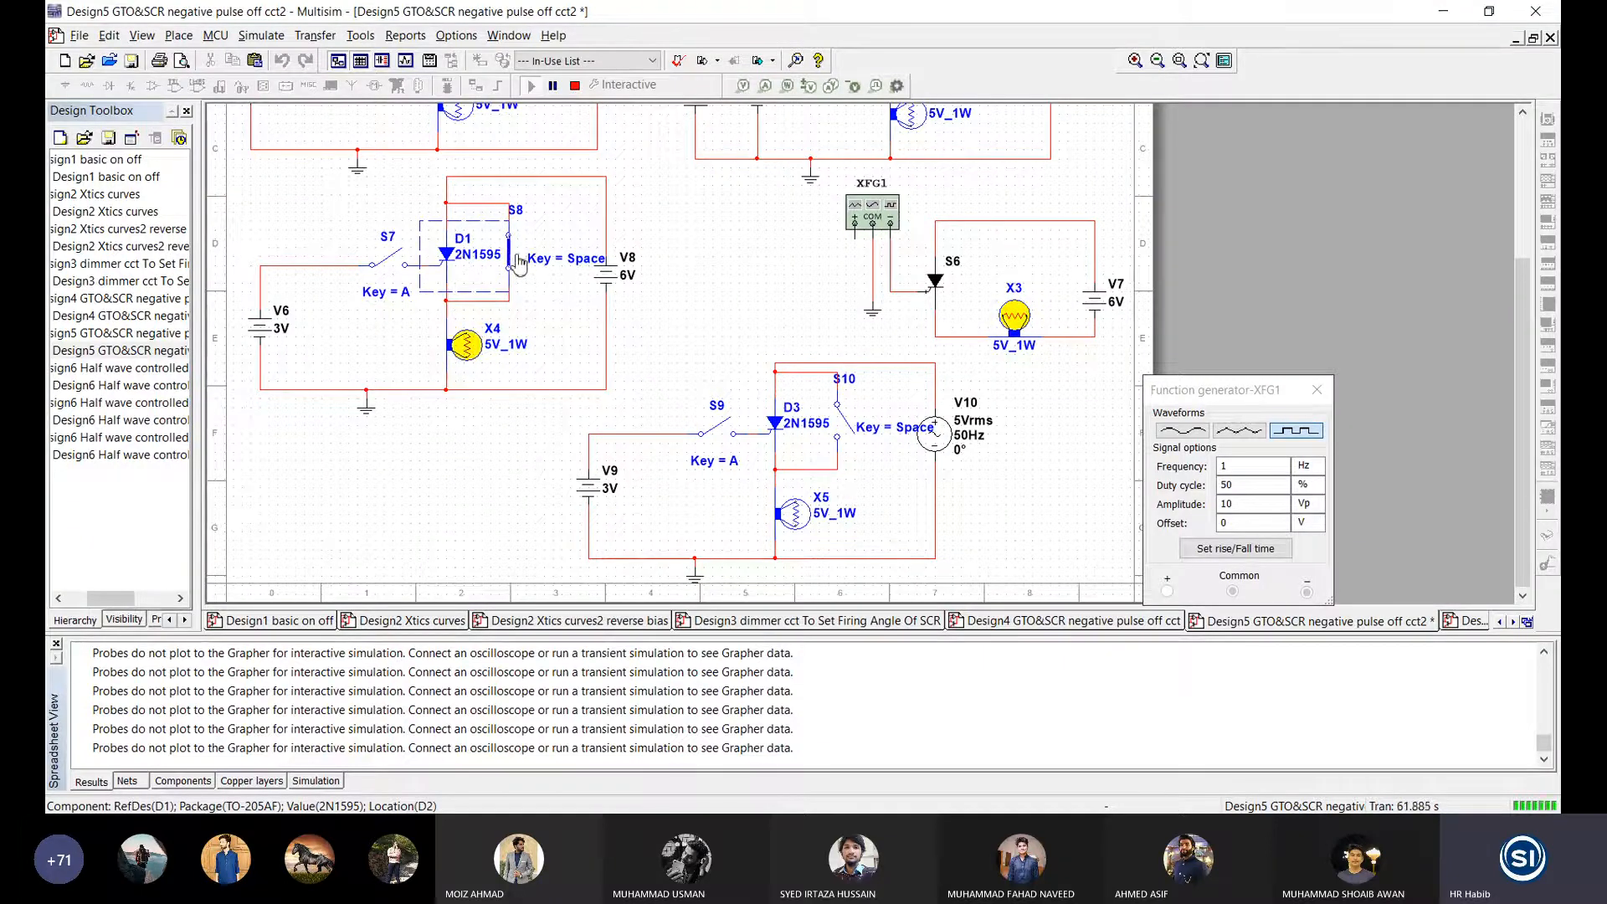
pyautogui.click(518, 262)
pyautogui.click(391, 263)
pyautogui.click(391, 263)
pyautogui.press('a')
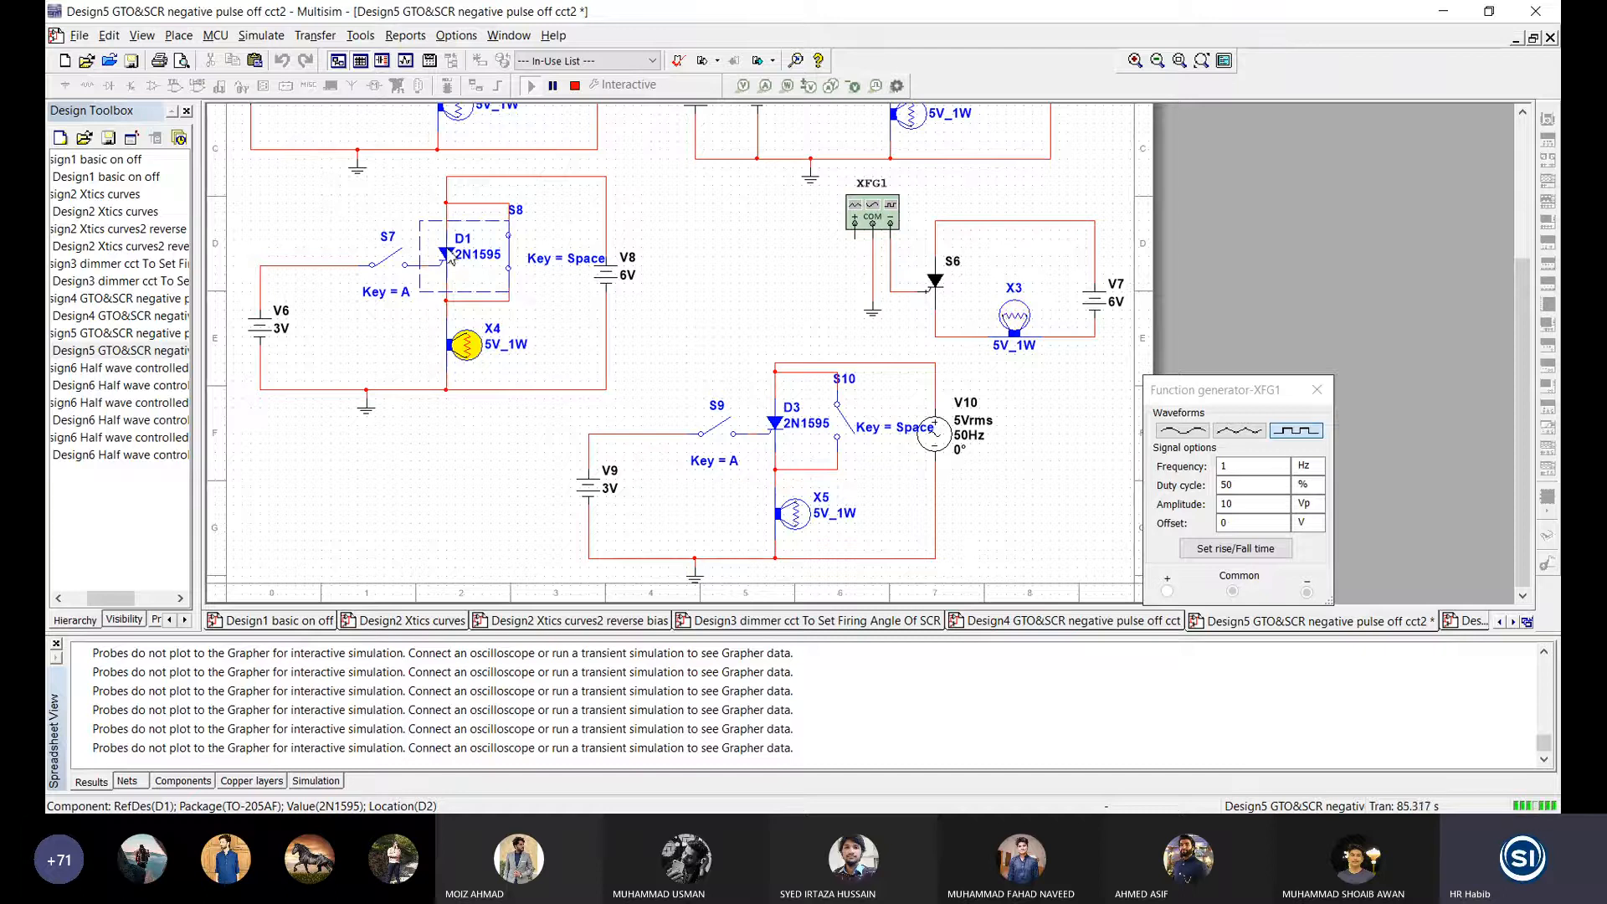
pyautogui.click(512, 263)
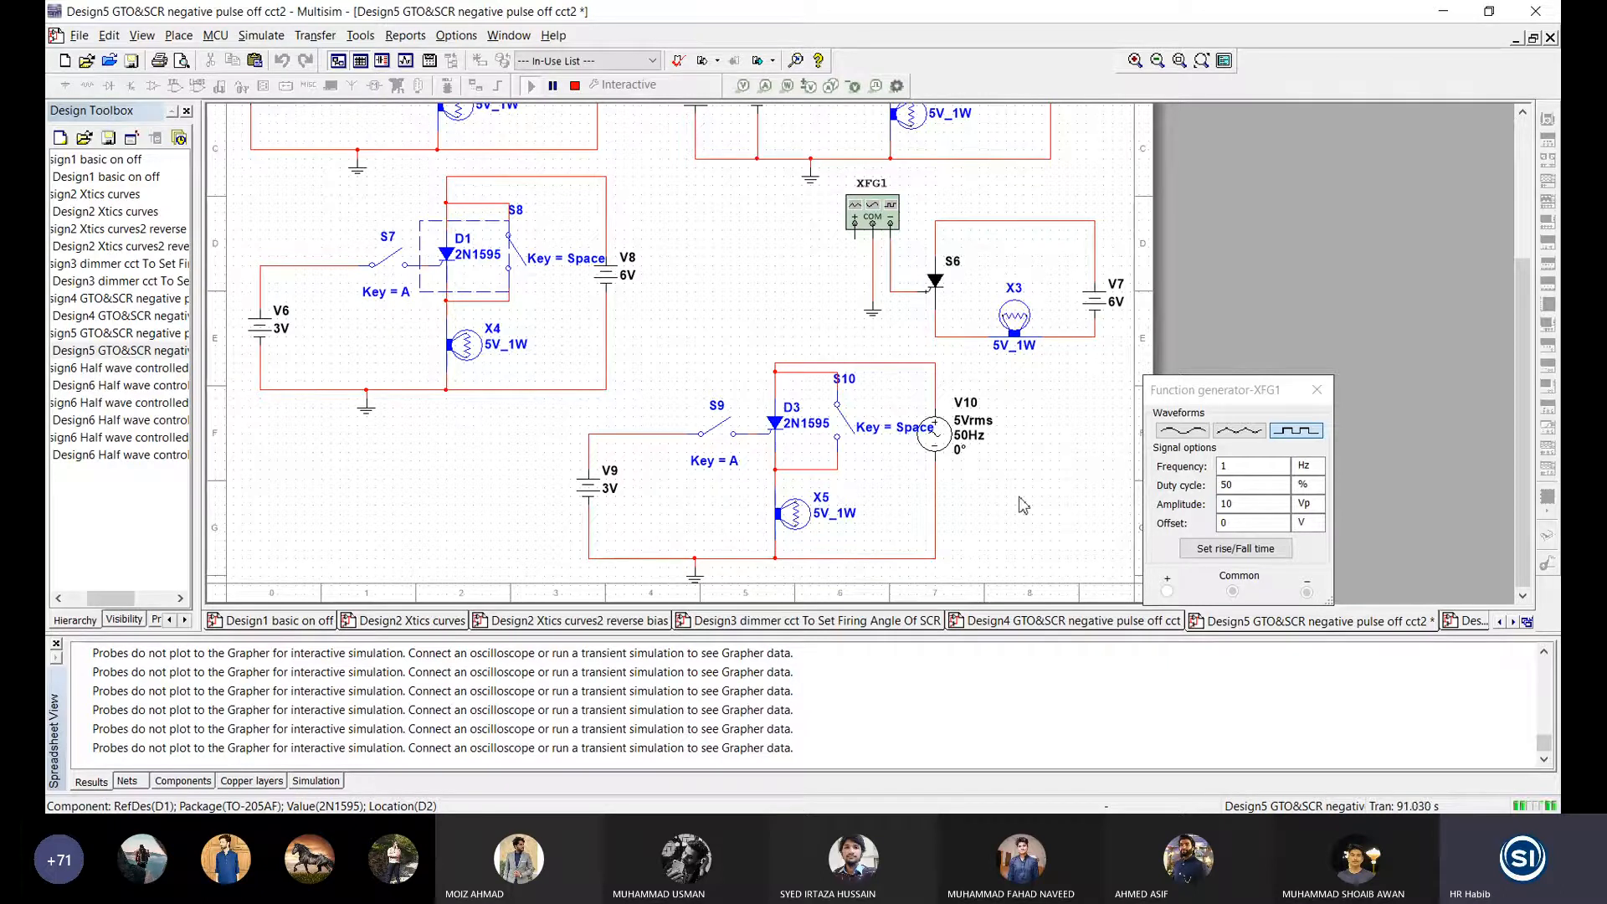
# Step: Bring up the settings of function generator XFG1 and place them clear of the GTO S6 circuit
pyautogui.moveTo(1525, 325); pyautogui.dragTo(1532, 288)
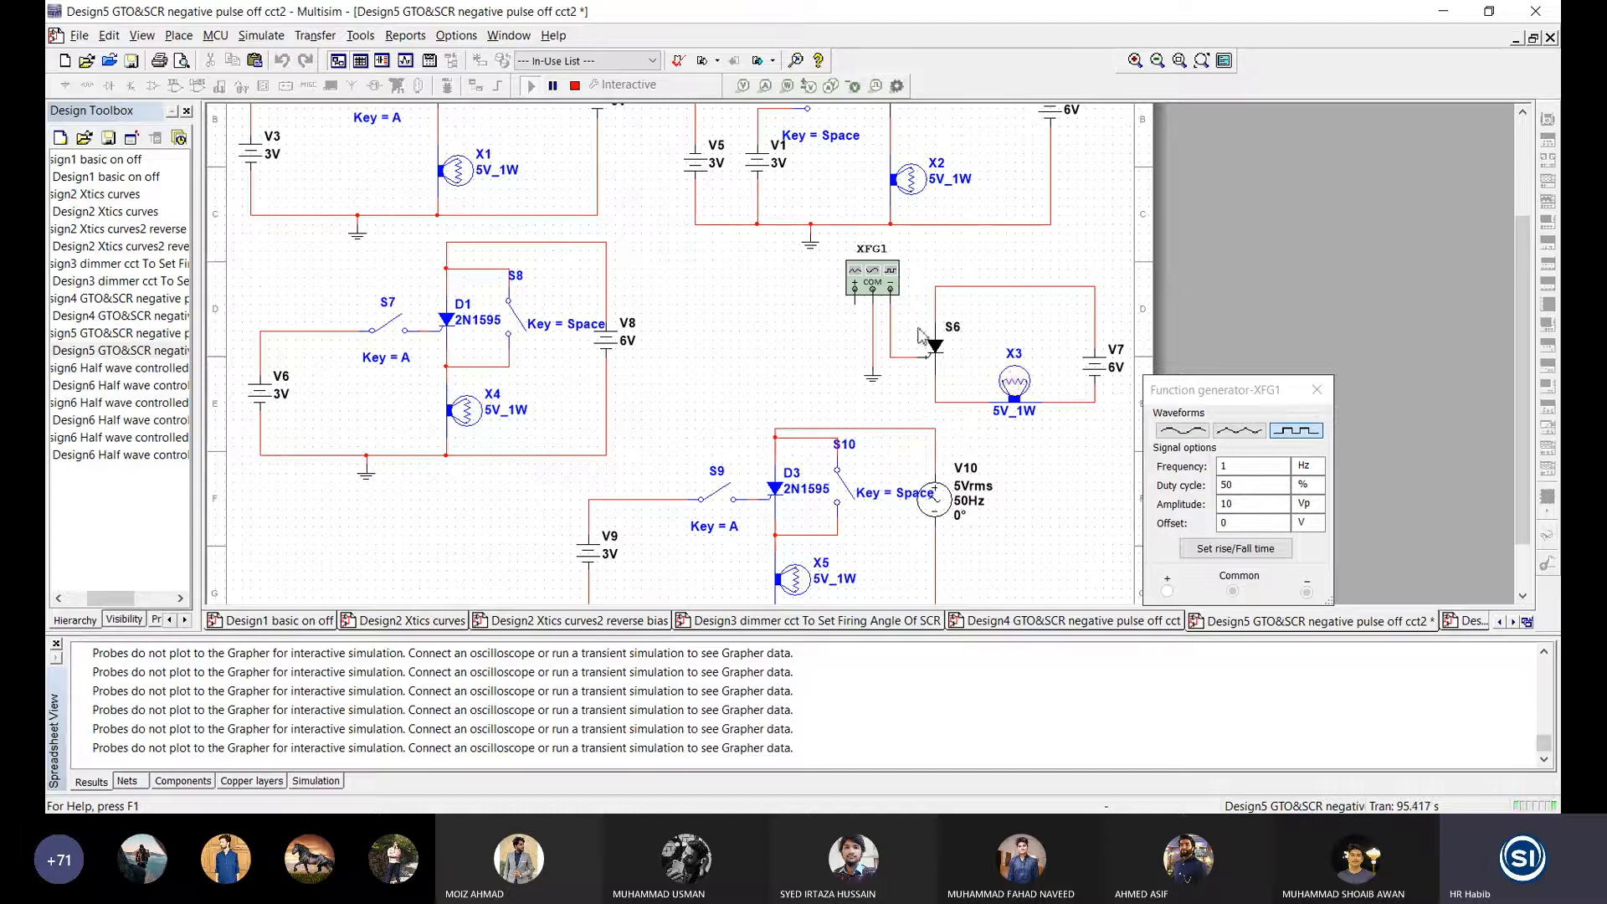
pyautogui.click(871, 288)
pyautogui.doubleClick(871, 286)
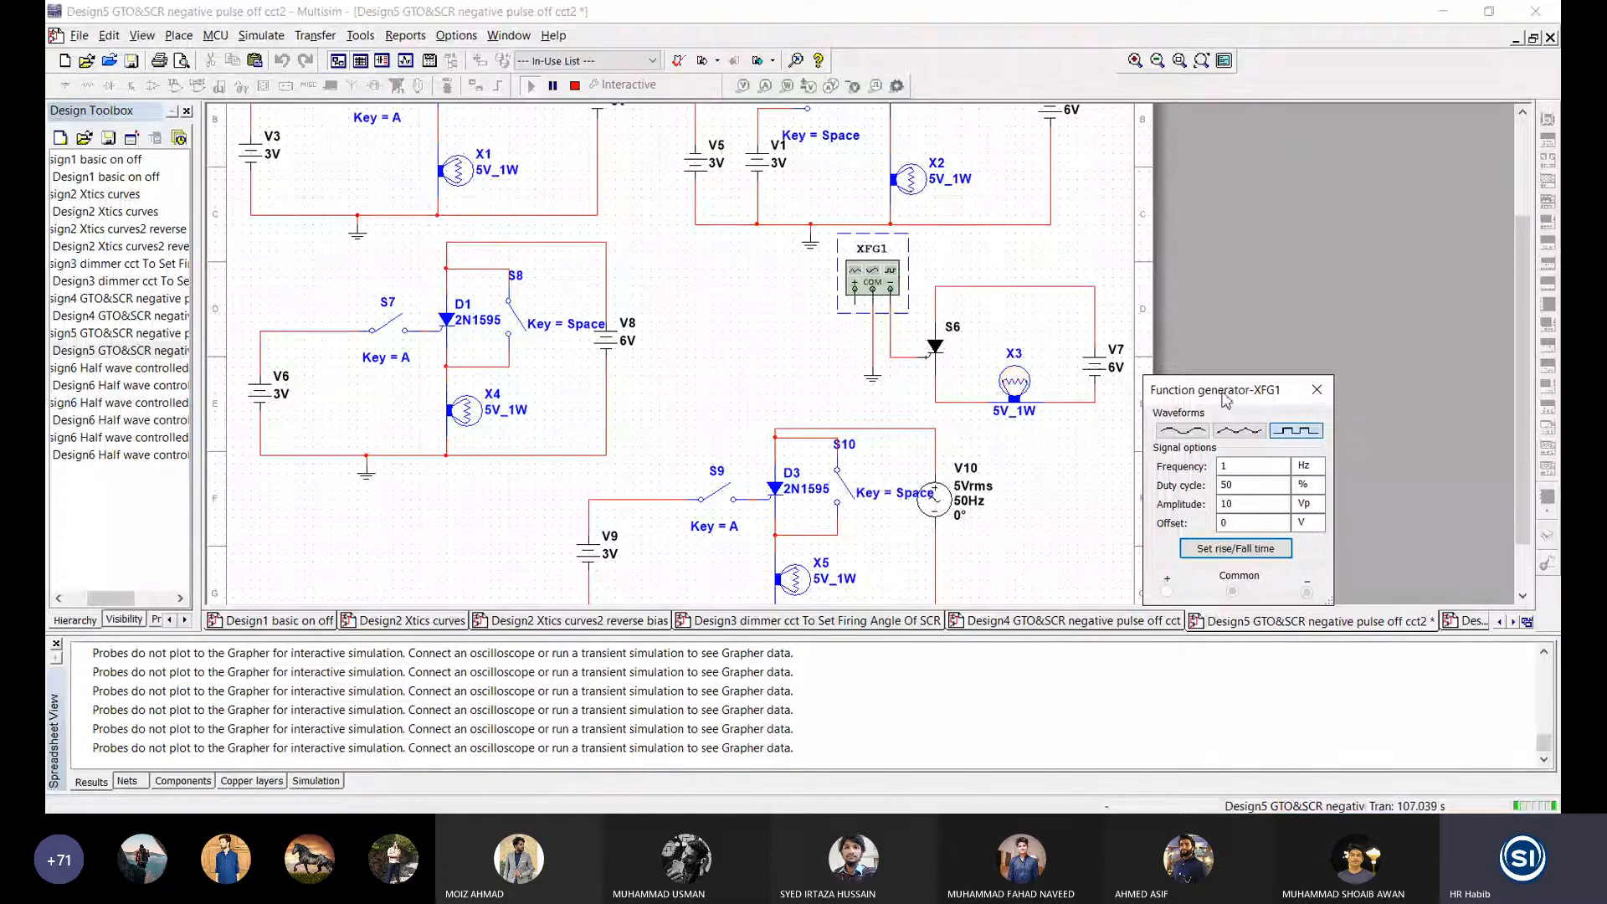
pyautogui.moveTo(1225, 400); pyautogui.dragTo(1257, 312)
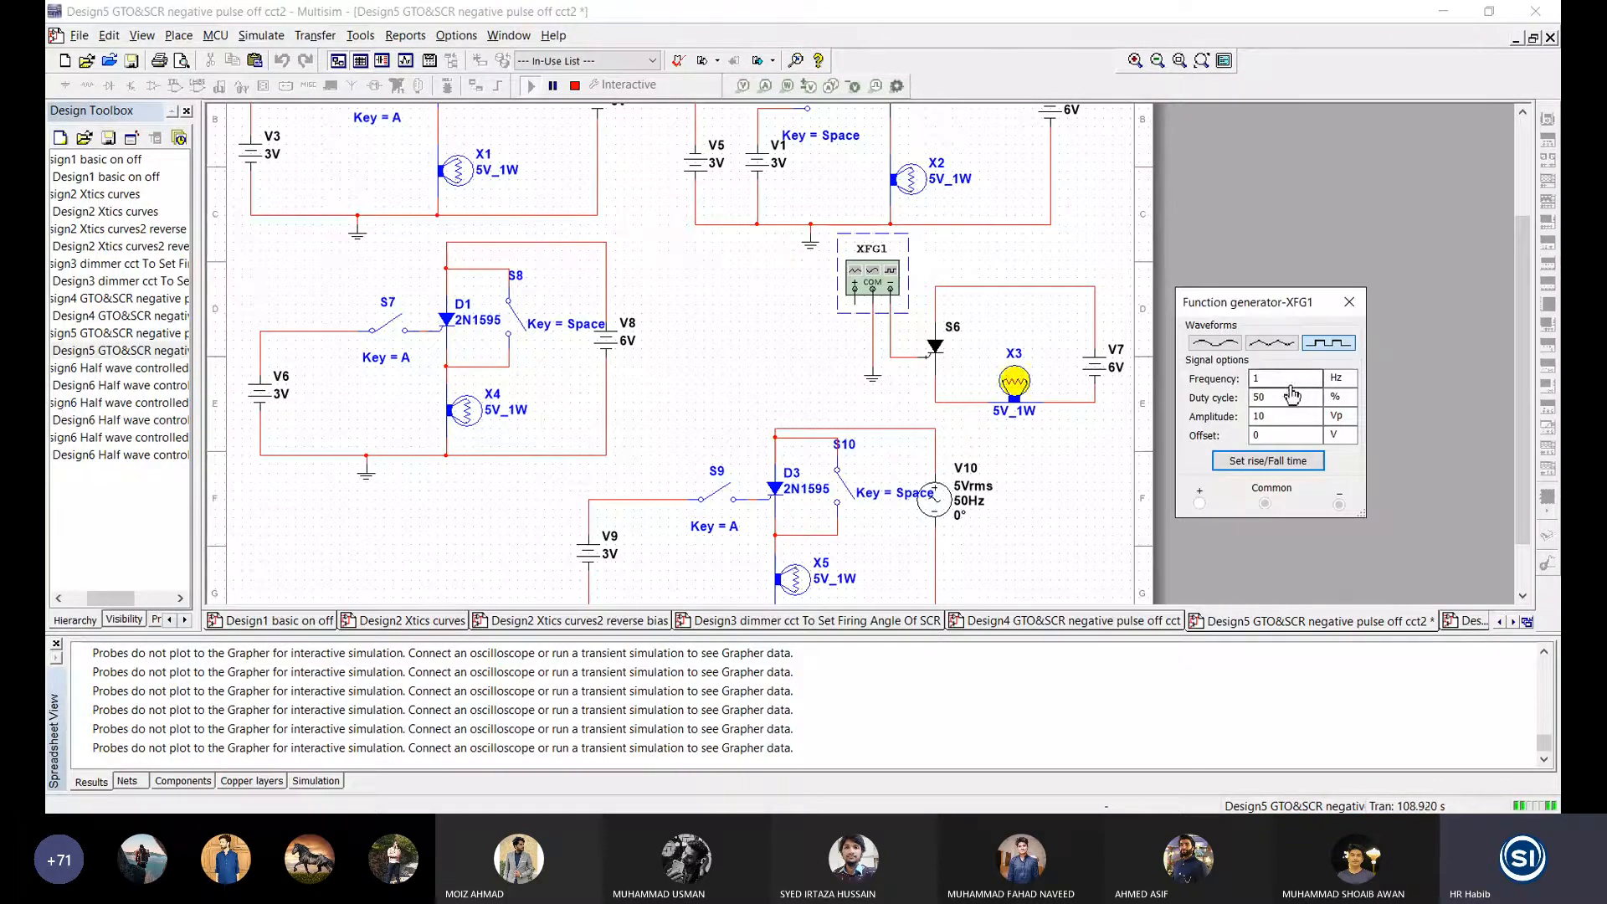
# Step: Try a frequency of 50 Hz on function generator XFG1 and return it to 1 Hz
pyautogui.click(1268, 386)
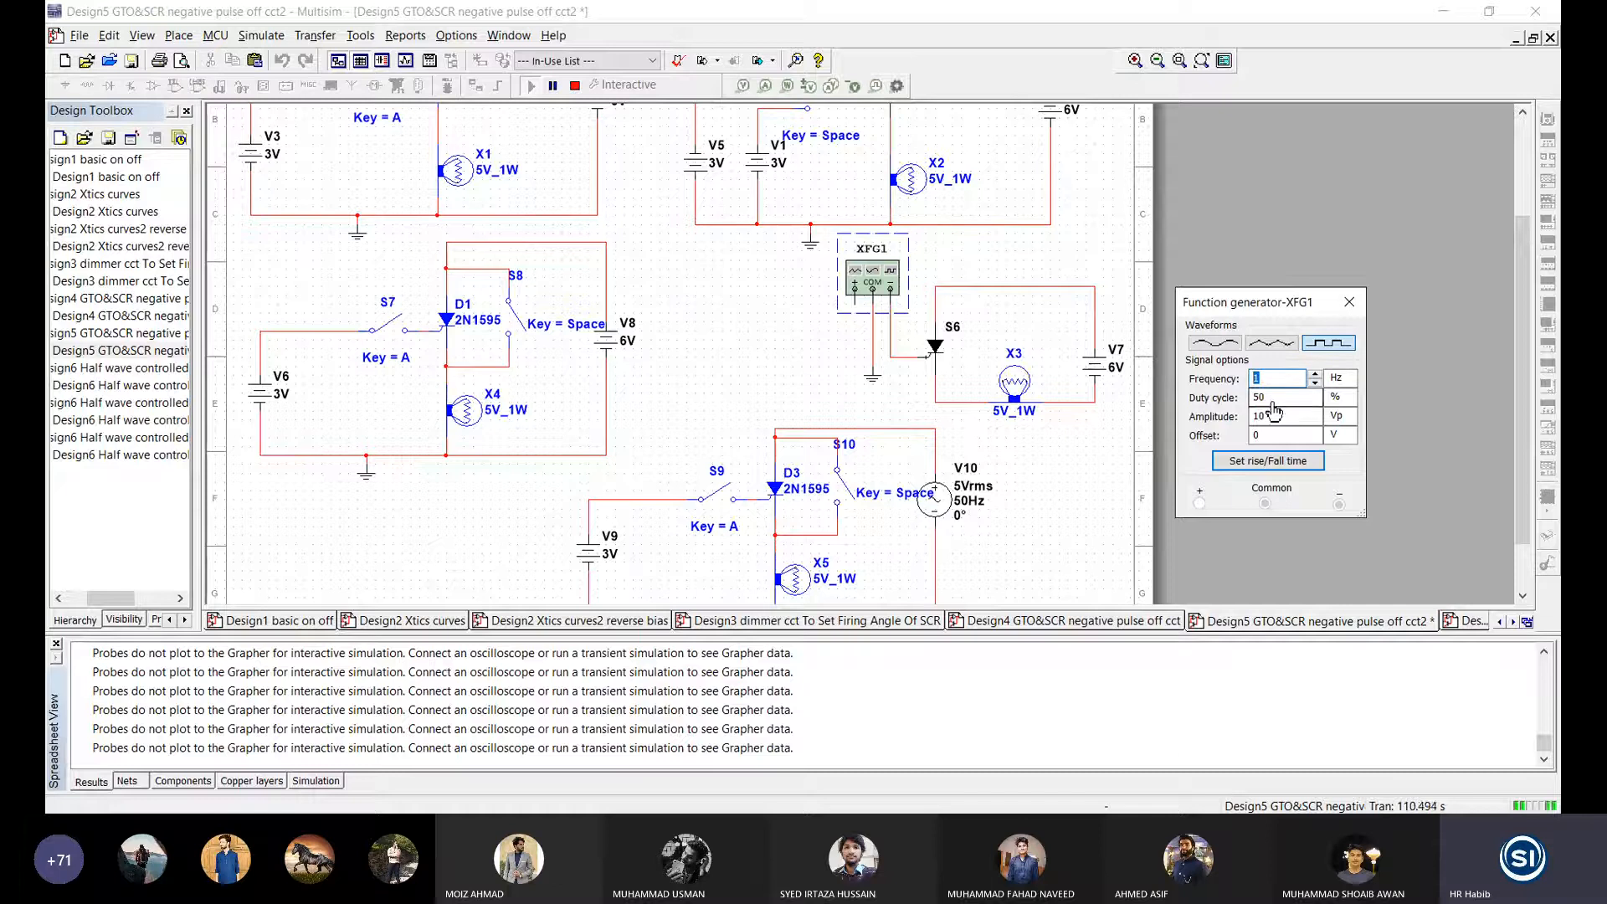
pyautogui.write('50')
pyautogui.moveTo(1270, 380); pyautogui.dragTo(1239, 376)
pyautogui.write('1')
pyautogui.moveTo(1252, 309); pyautogui.dragTo(1226, 316)
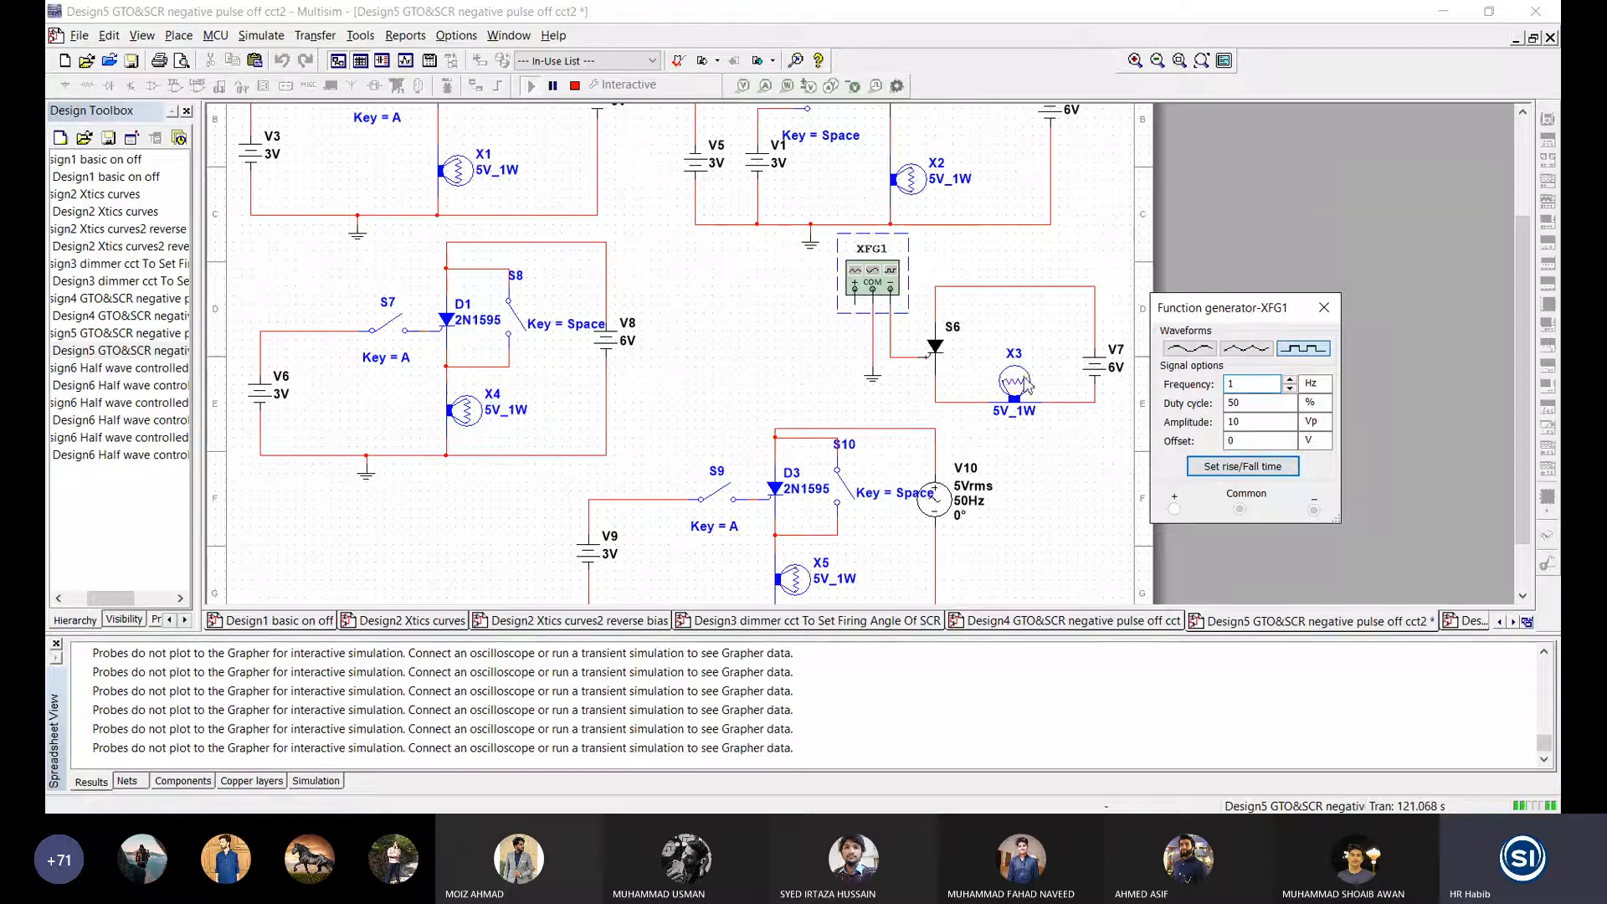
# Step: Examine GTO S6, its supply V7 and generator XFG1, comparing the gate drive with sources V5 and V1 of GTO S5
pyautogui.click(1102, 371)
pyautogui.click(607, 355)
pyautogui.click(935, 348)
pyautogui.click(1108, 365)
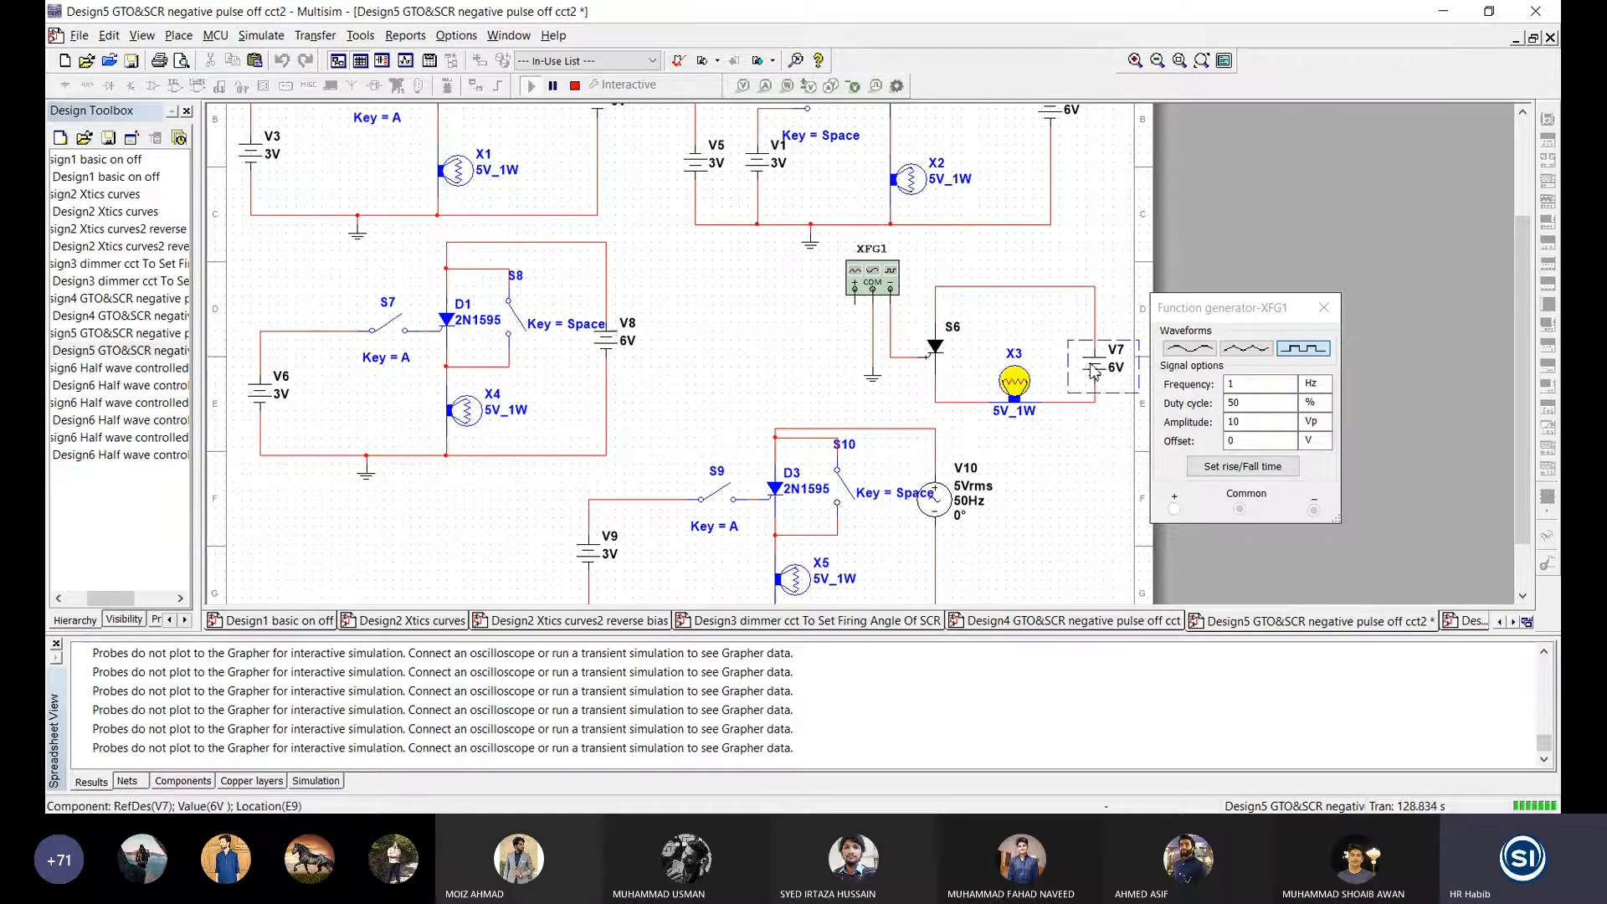
pyautogui.click(394, 327)
pyautogui.click(396, 334)
pyautogui.scroll(2, 1522, 325)
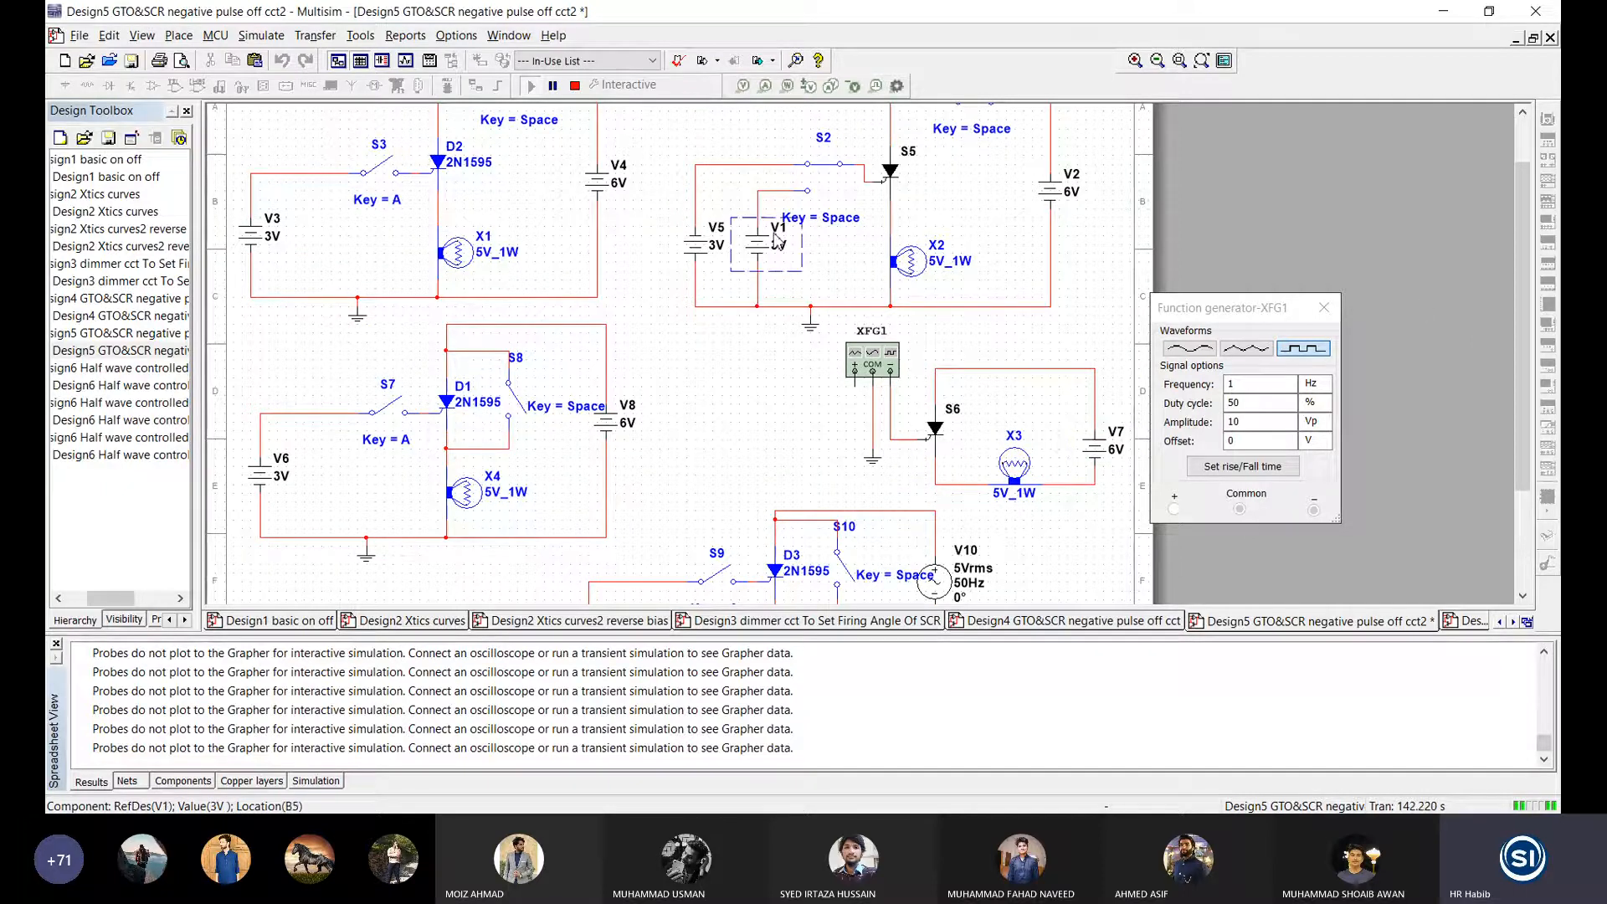
pyautogui.click(693, 243)
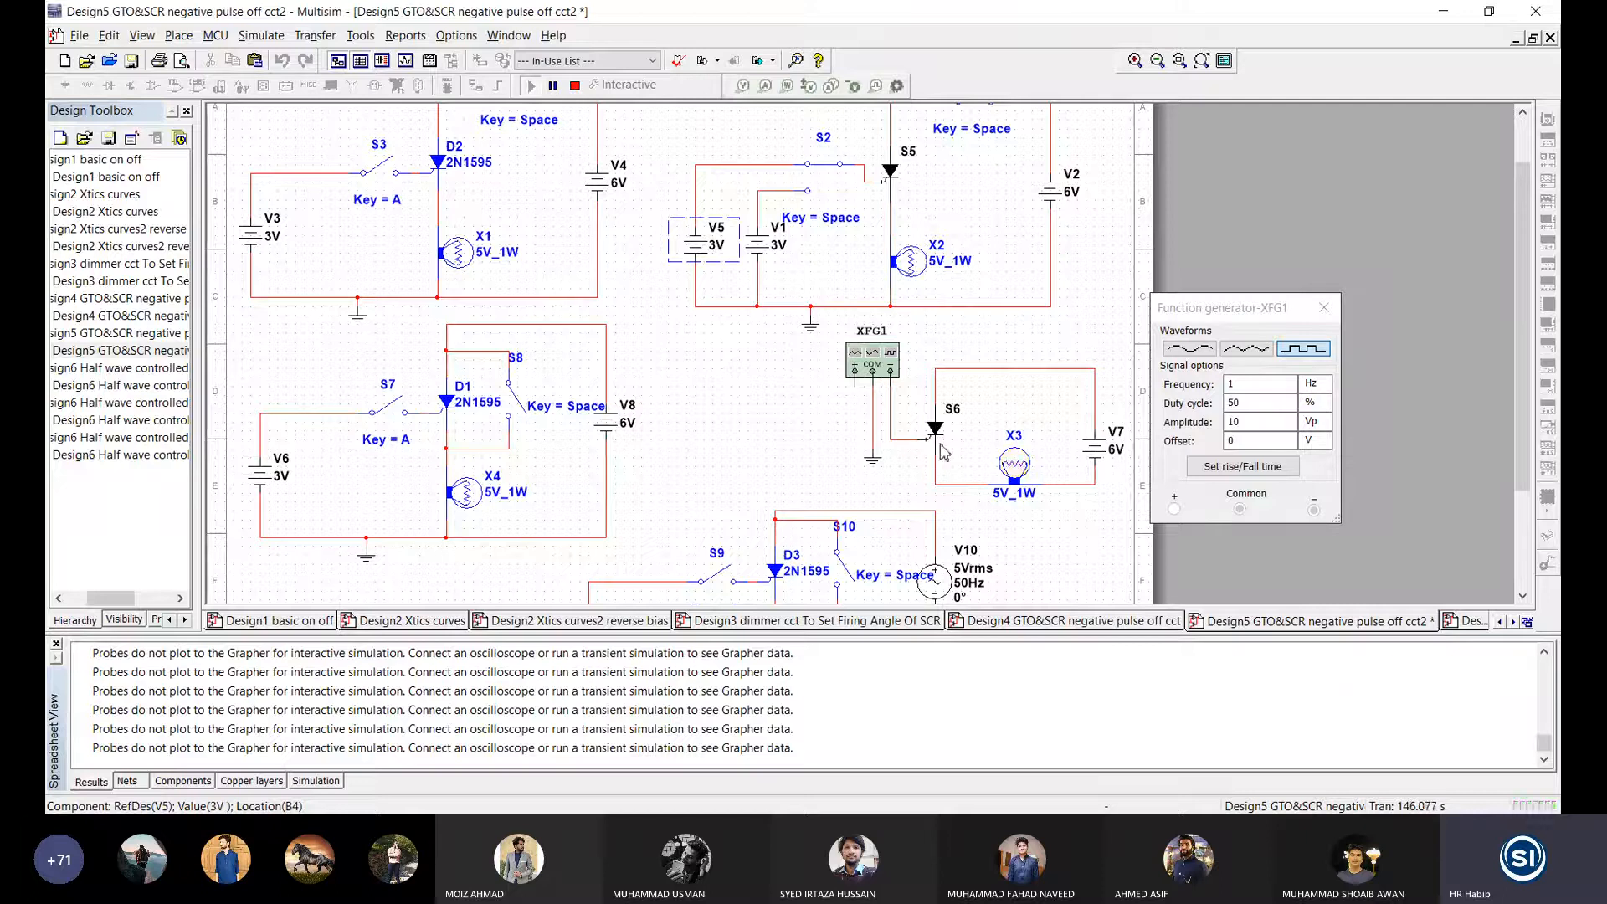
pyautogui.click(763, 254)
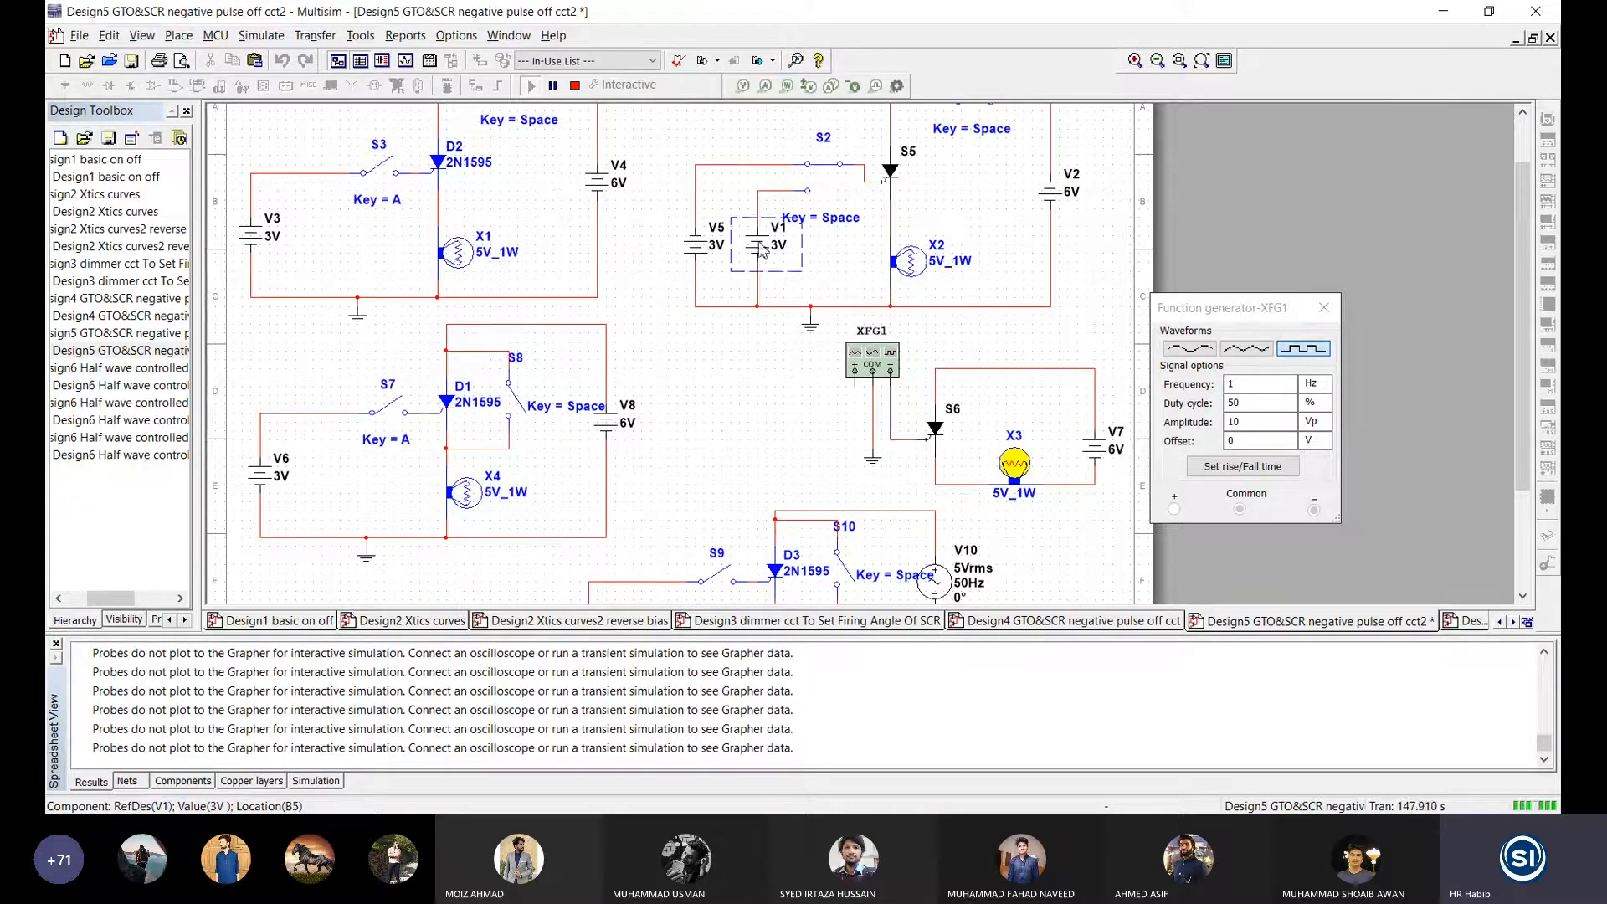
pyautogui.click(699, 246)
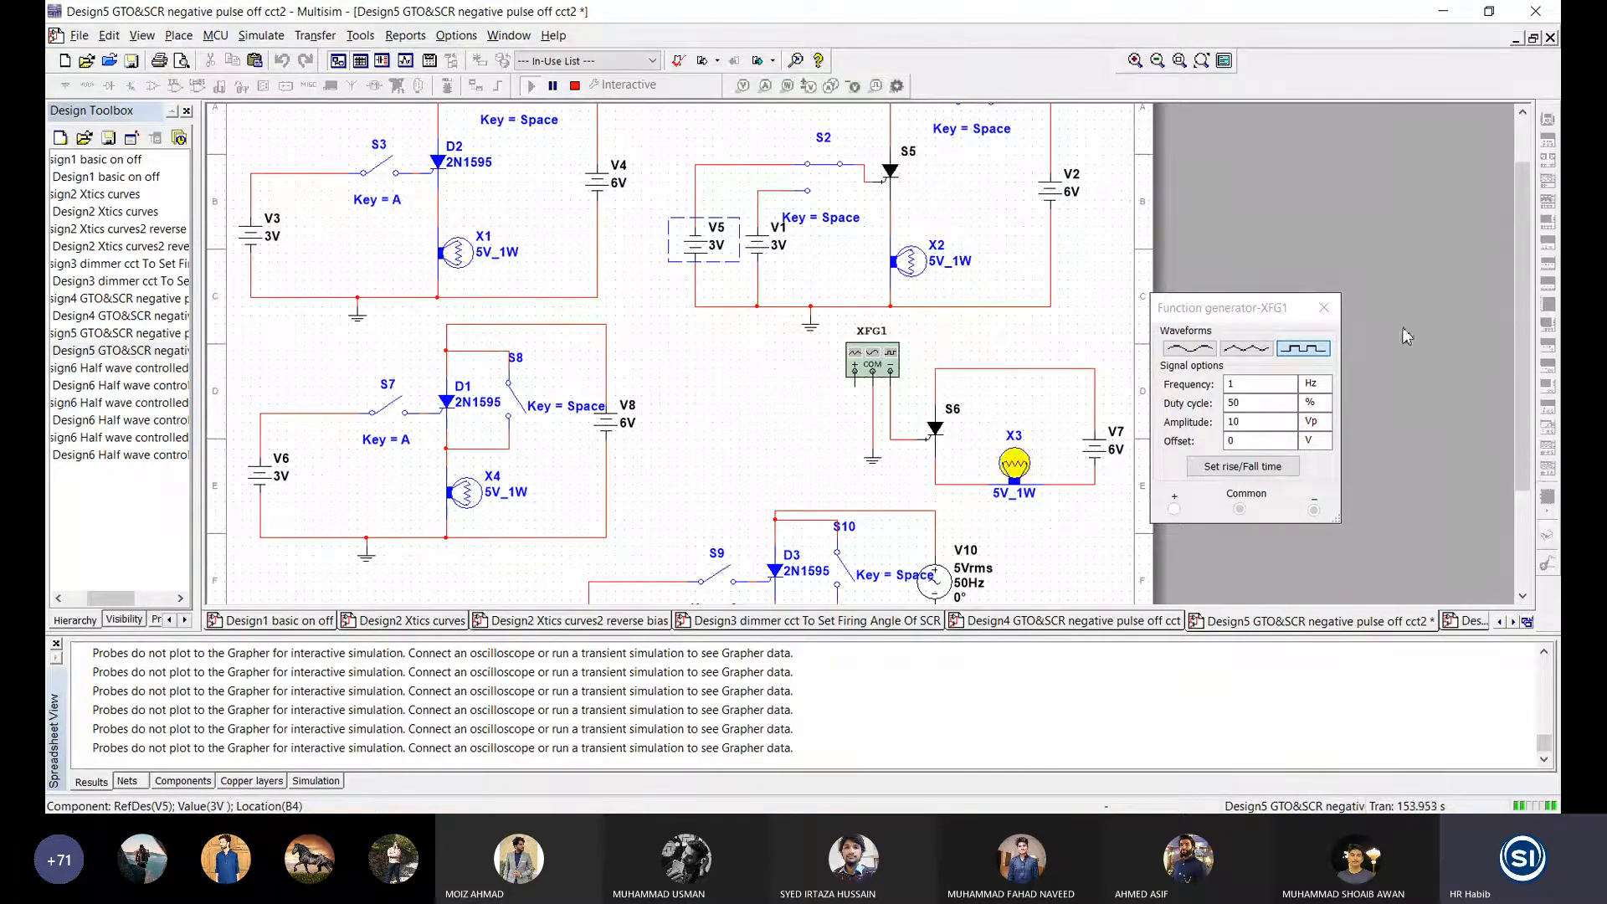
pyautogui.moveTo(1520, 275); pyautogui.dragTo(1519, 374)
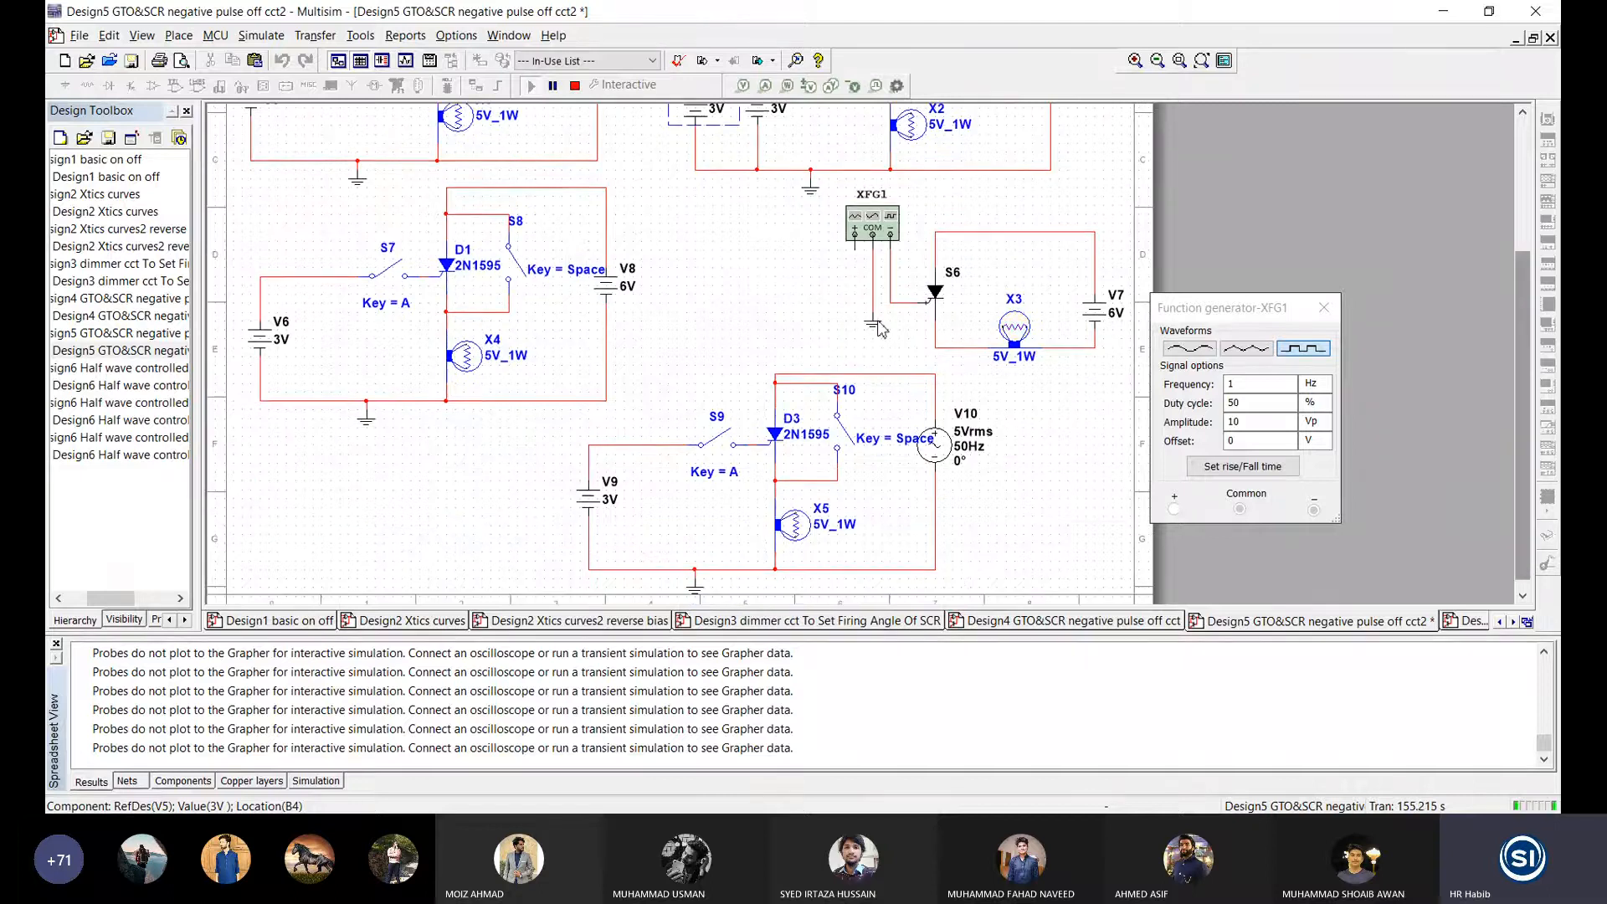
pyautogui.click(933, 299)
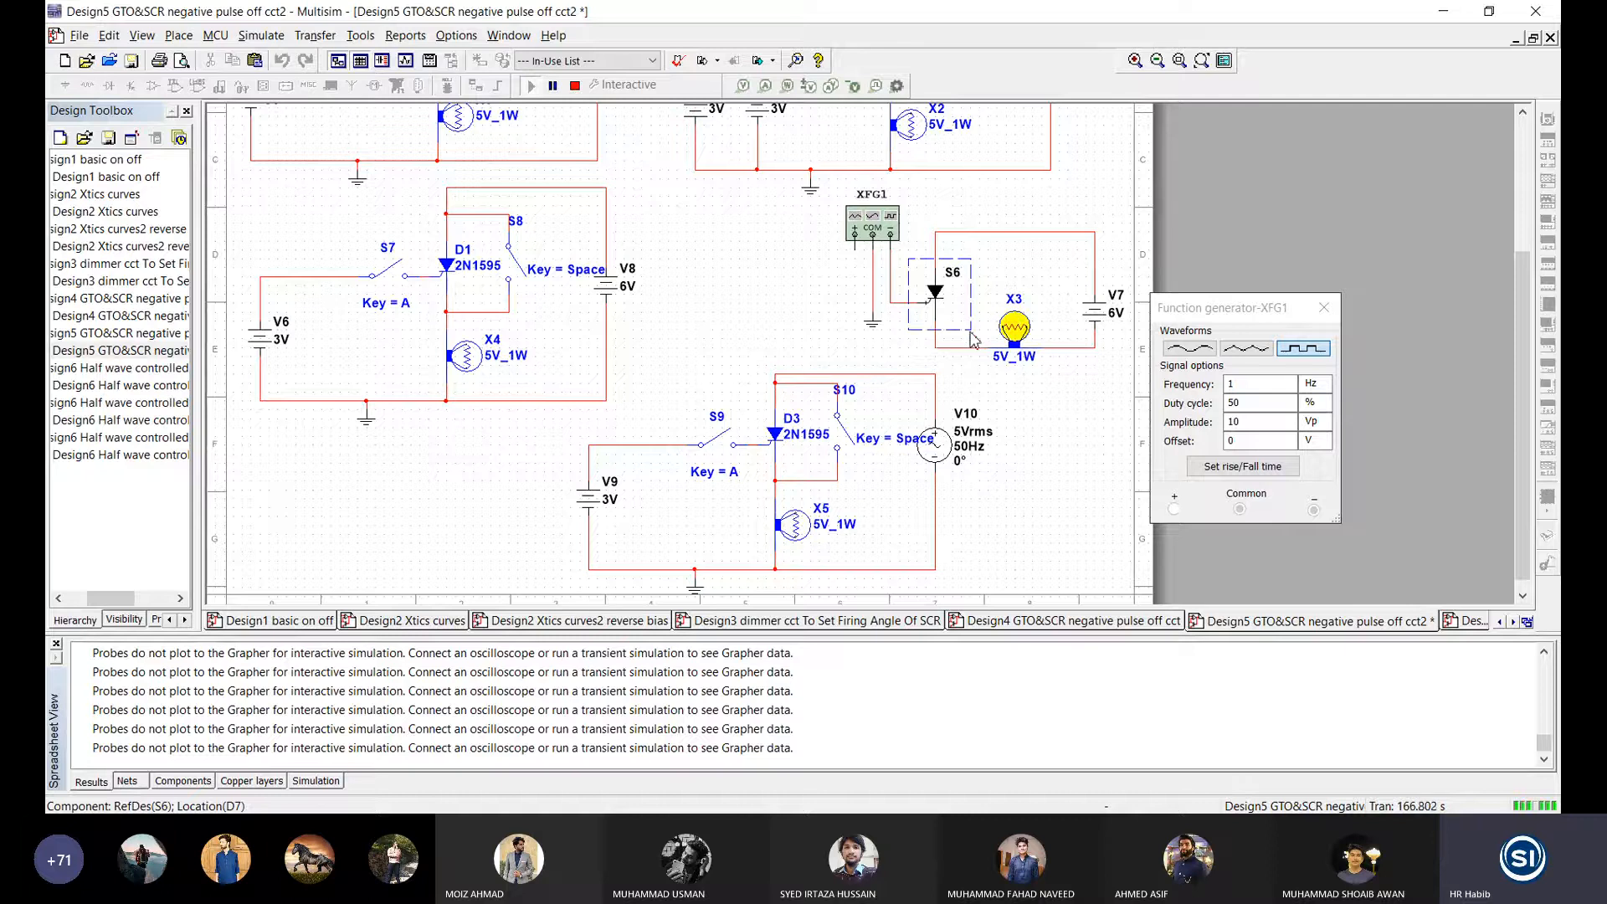
# Step: Try XFG1 at 25 Hz and 100 Hz, set its frequency to 50 Hz, and stop the simulation
pyautogui.click(1227, 384)
pyautogui.write('25')
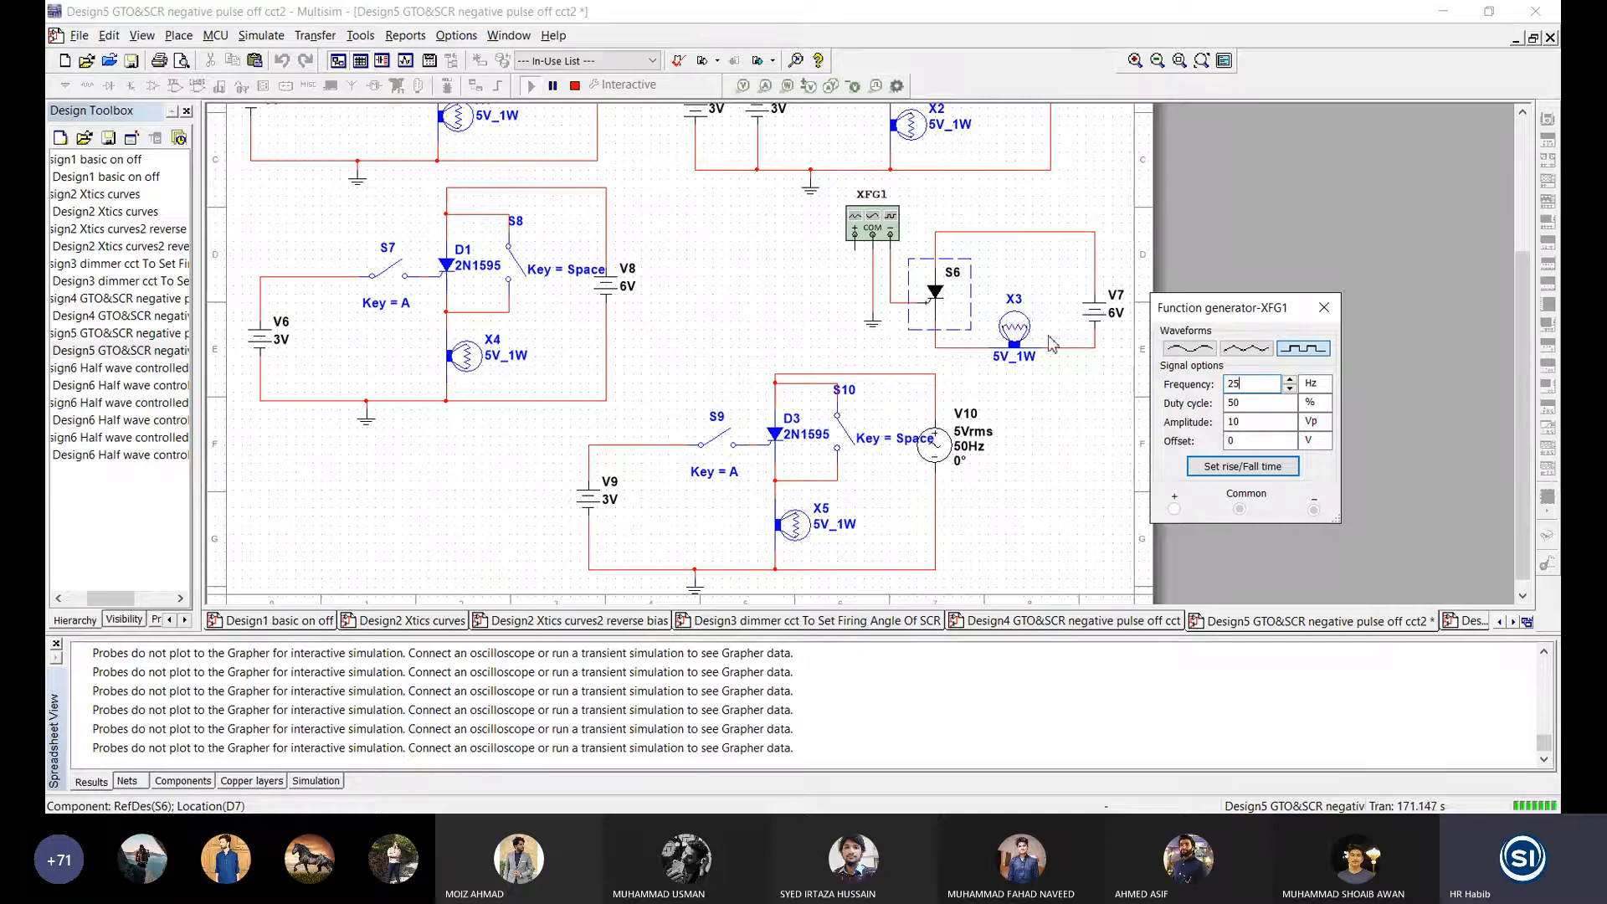
pyautogui.click(1210, 388)
pyautogui.write('100')
pyautogui.doubleClick(1232, 387)
pyautogui.write('50')
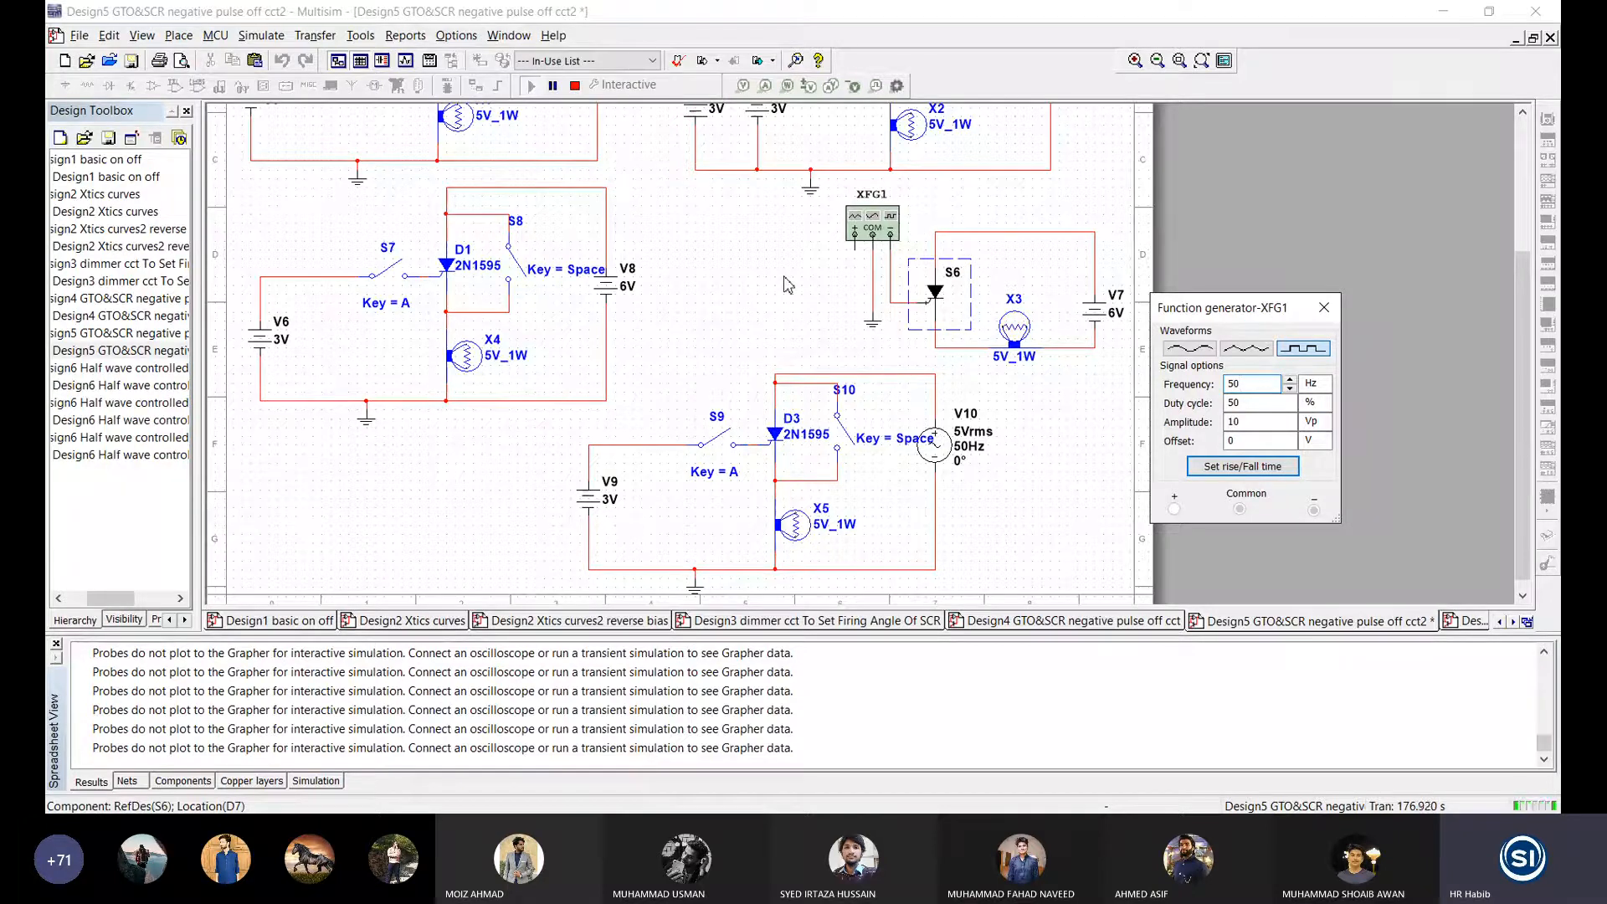
pyautogui.click(575, 87)
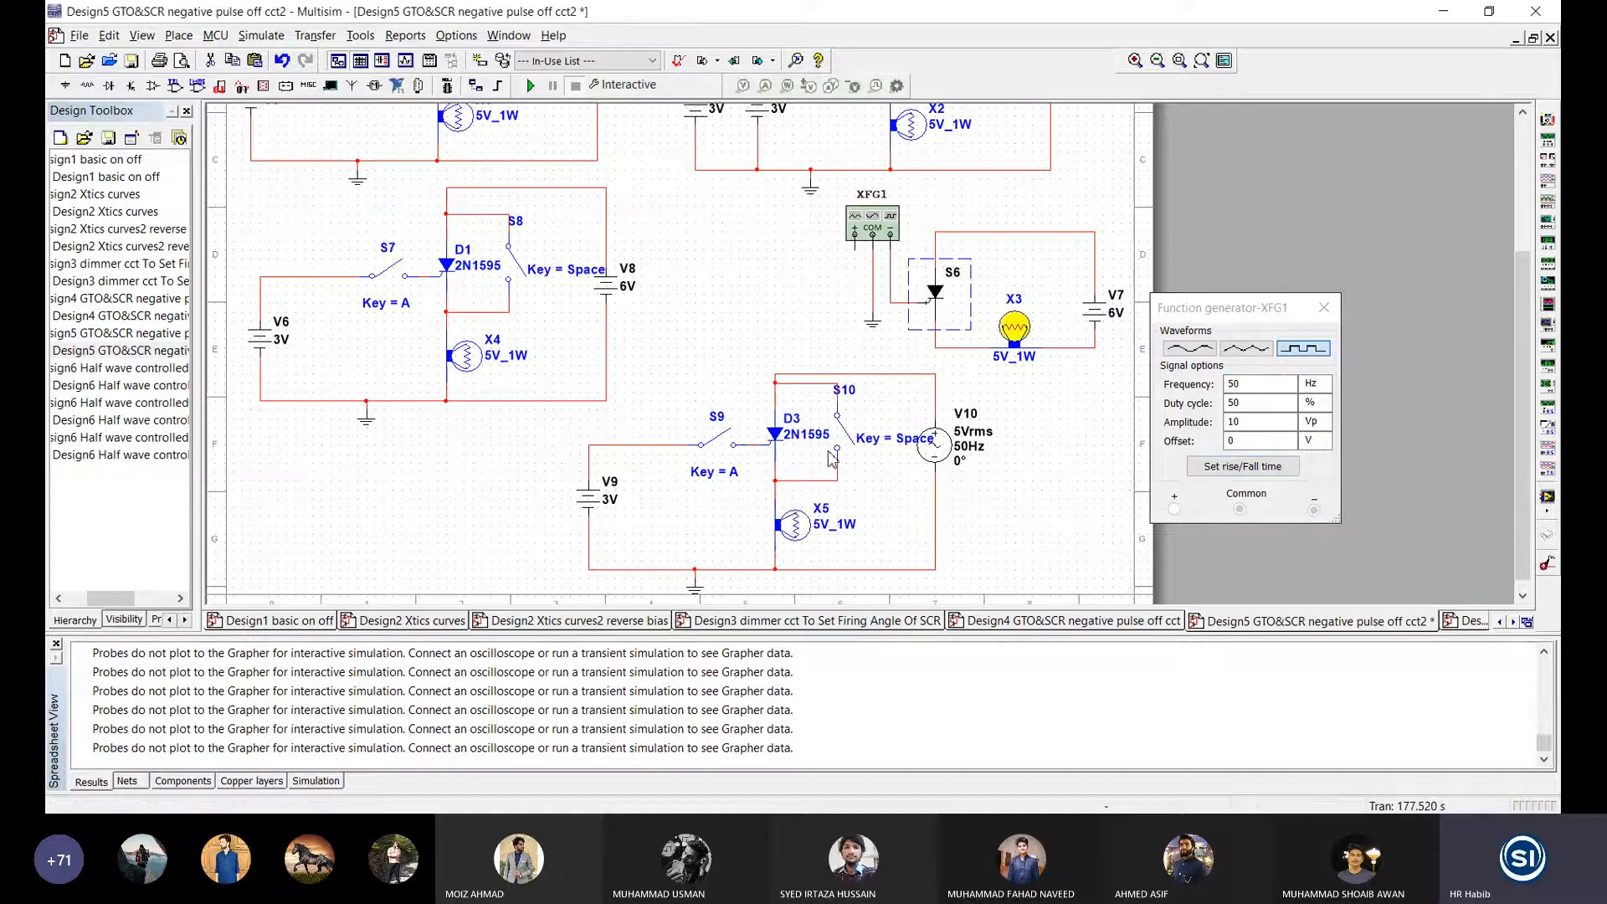
# Step: Move AC source V10 slightly lower on its wire, clear of the S10 key label, and run the simulation
pyautogui.click(937, 448)
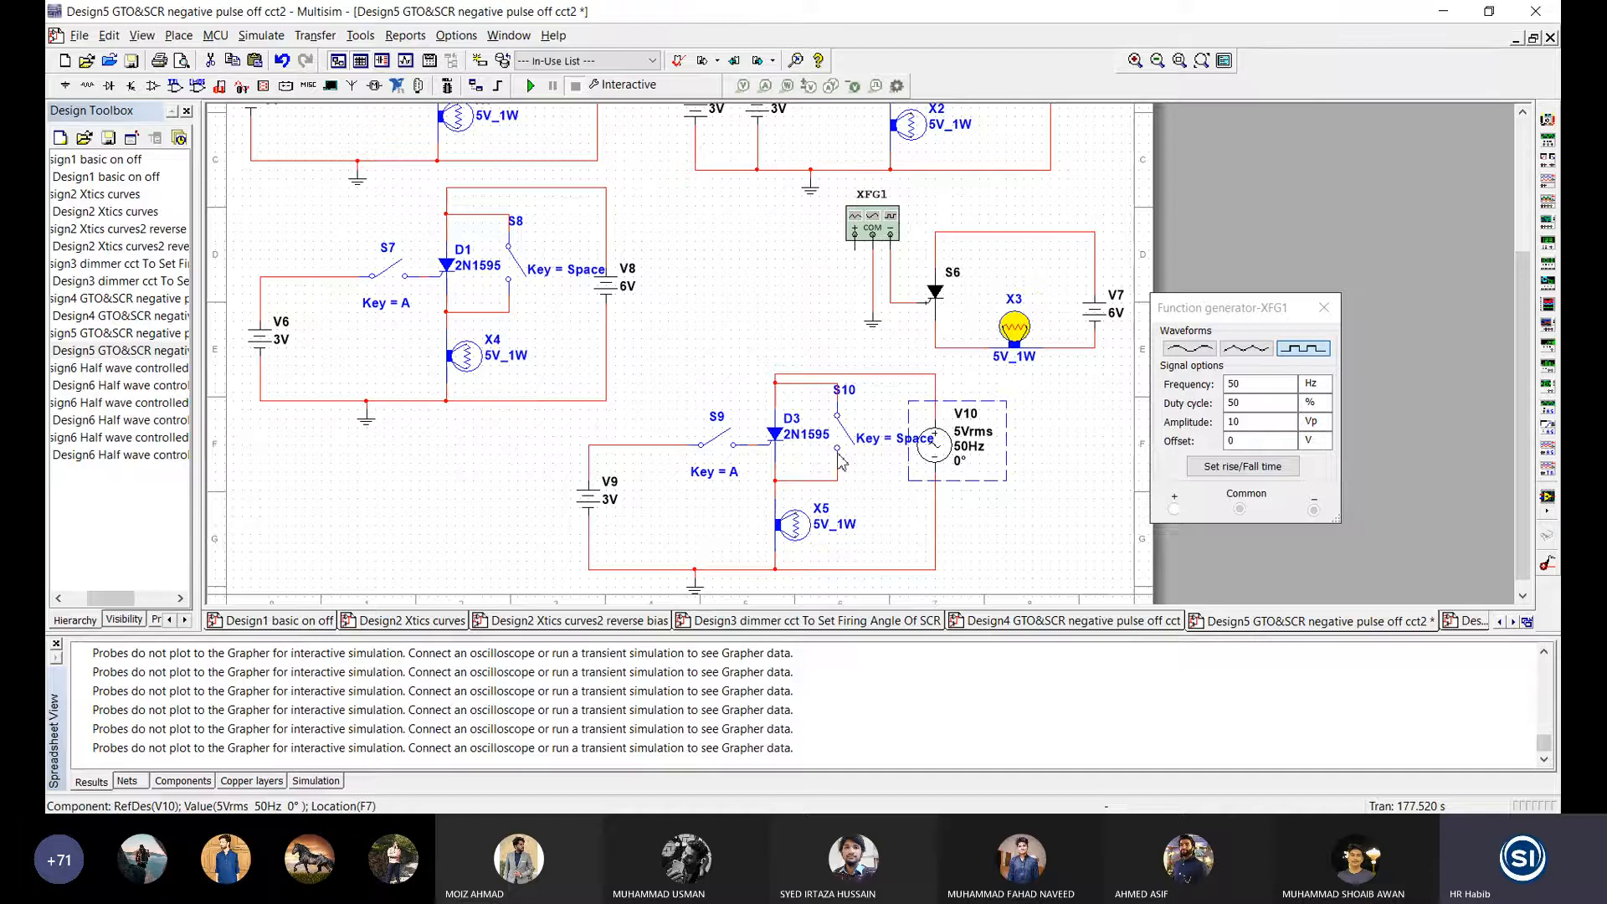
pyautogui.click(590, 503)
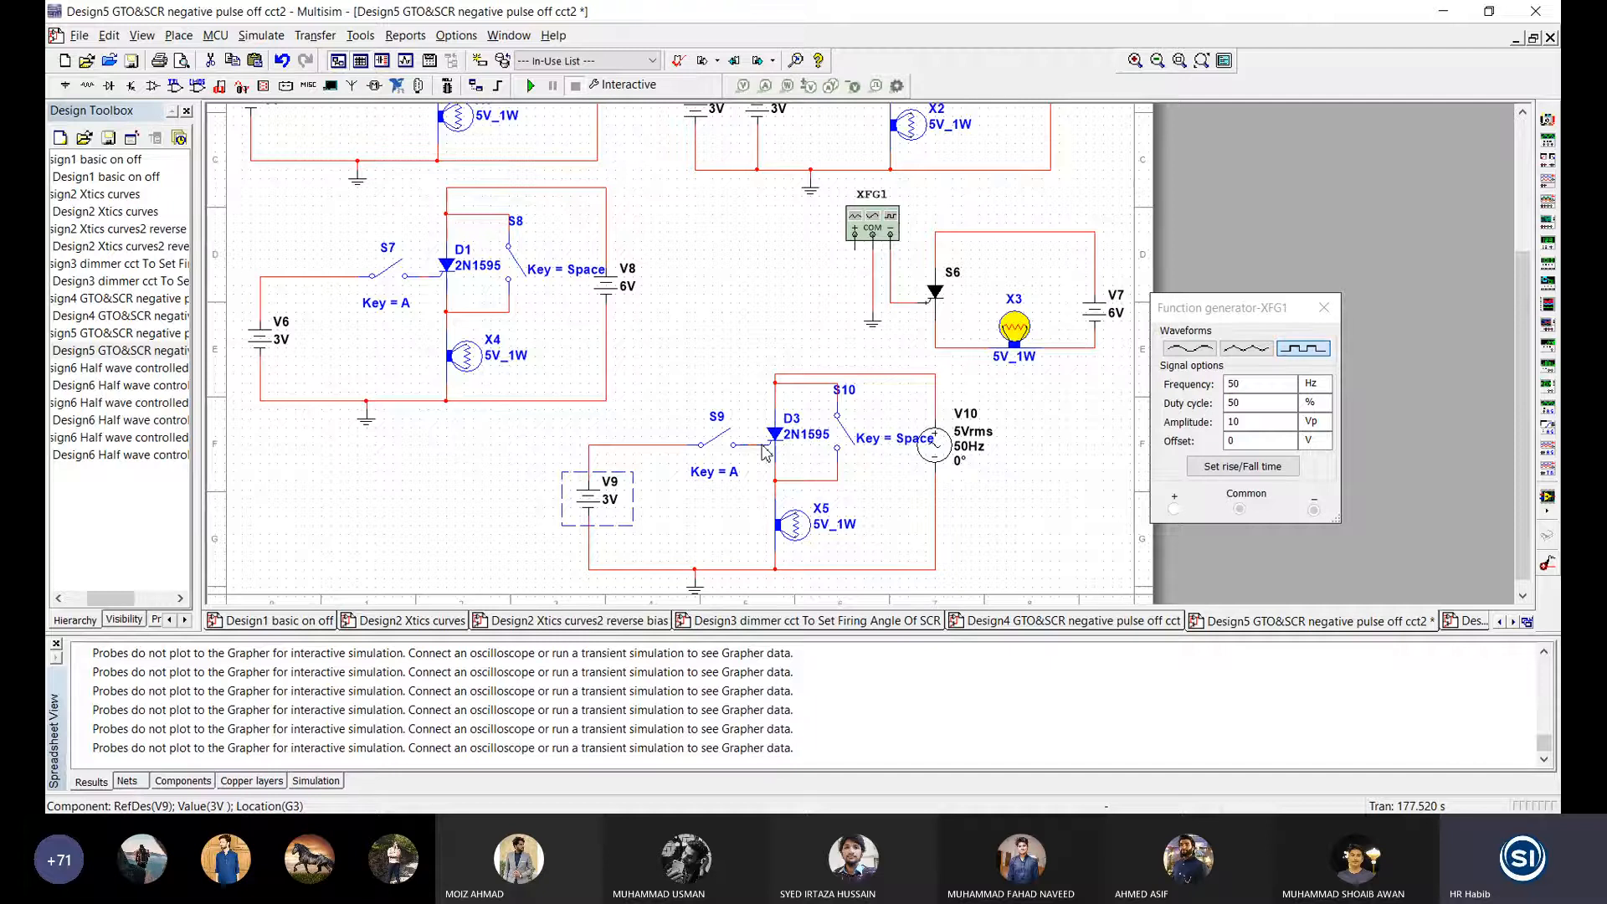
pyautogui.moveTo(934, 445); pyautogui.dragTo(935, 480)
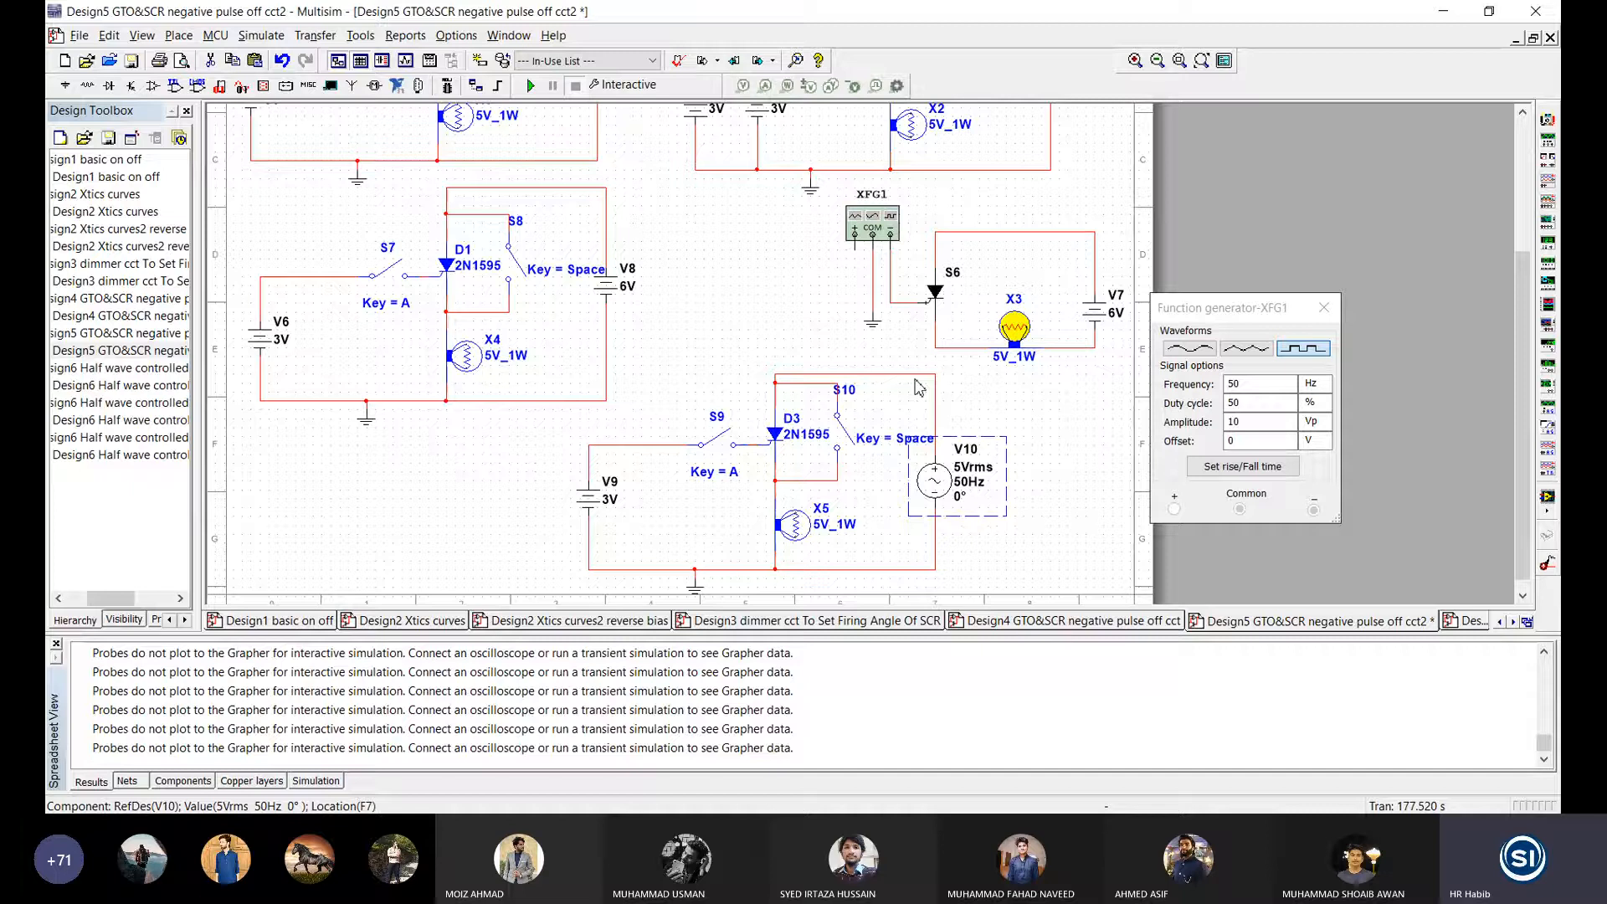
pyautogui.moveTo(938, 499); pyautogui.dragTo(938, 482)
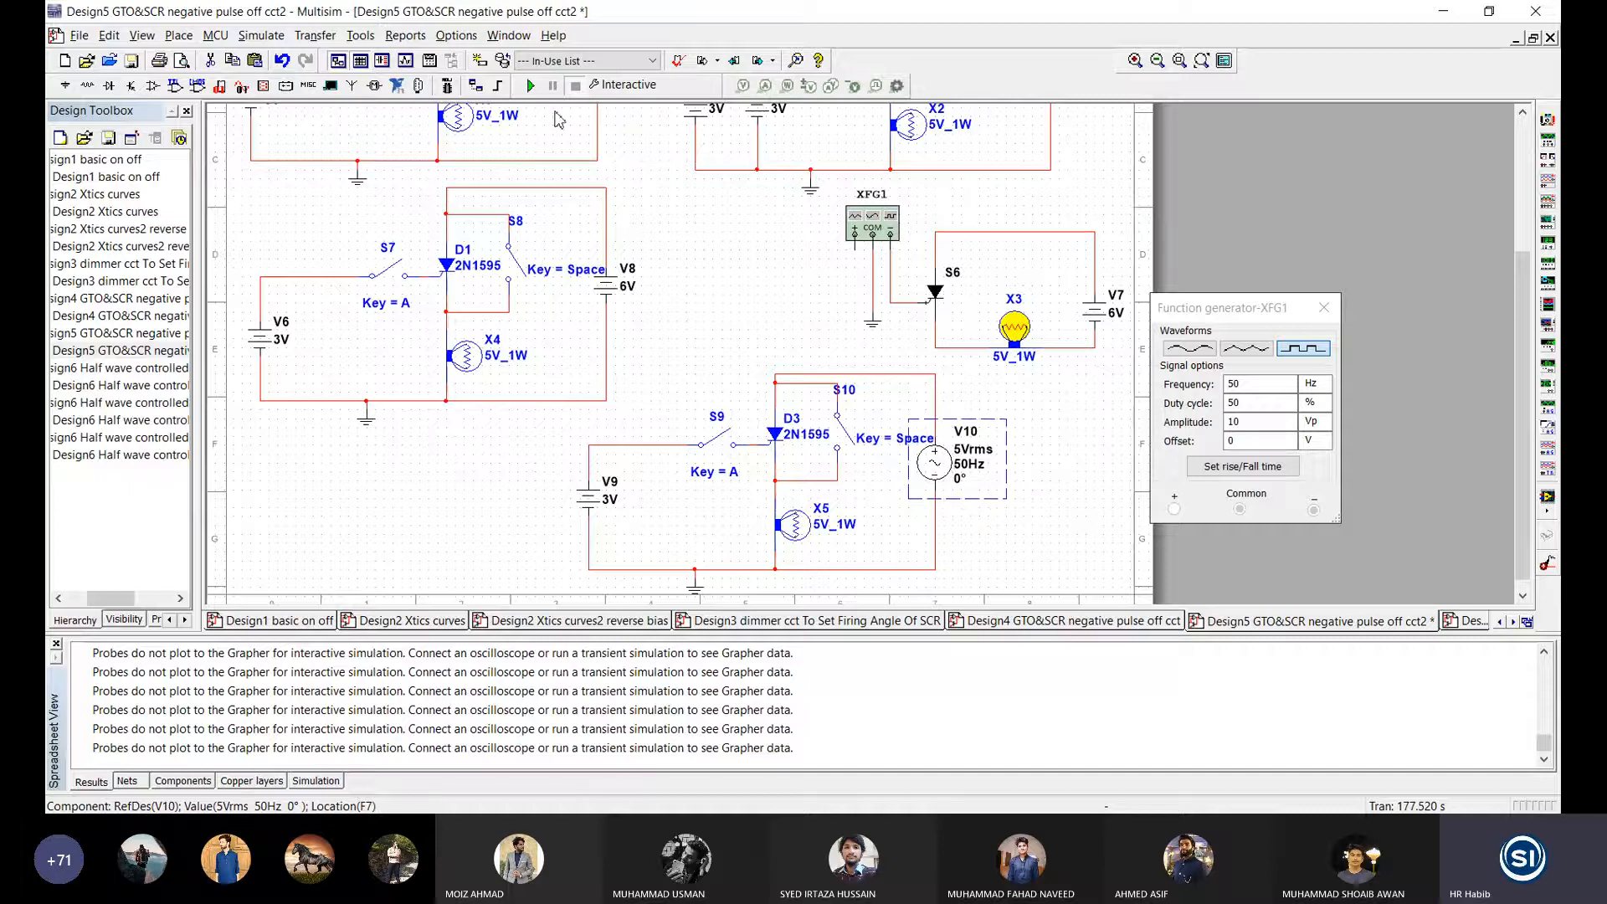
pyautogui.press('F5')
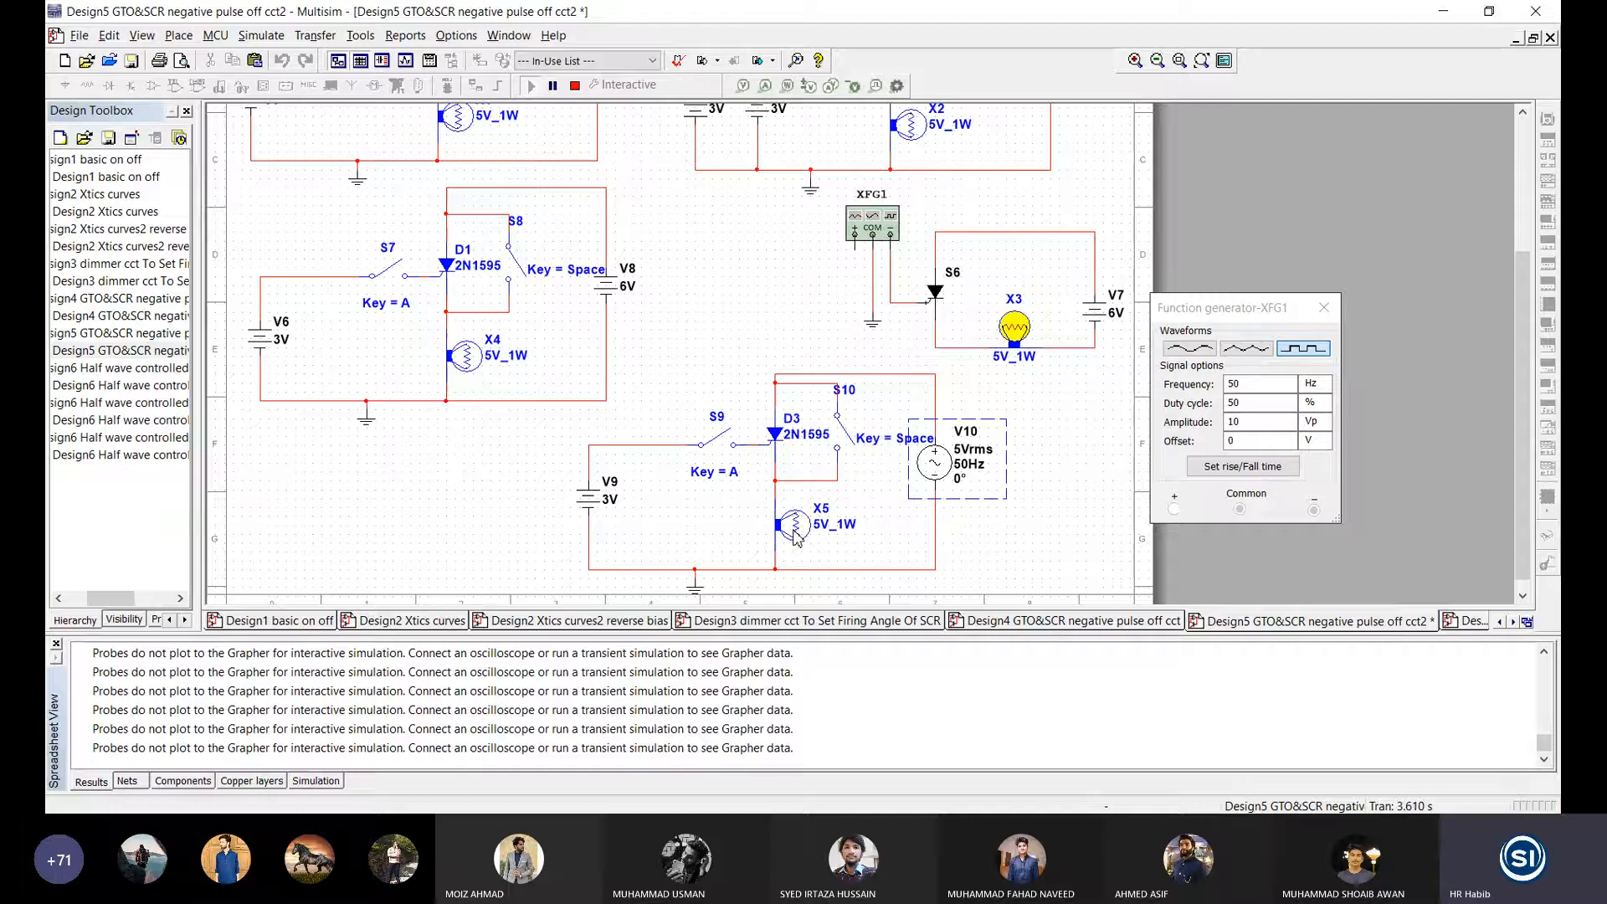
# Step: Close gate switch S9 in the running circuit and set the frequency of AC source V10 to 1 Hz
pyautogui.click(719, 468)
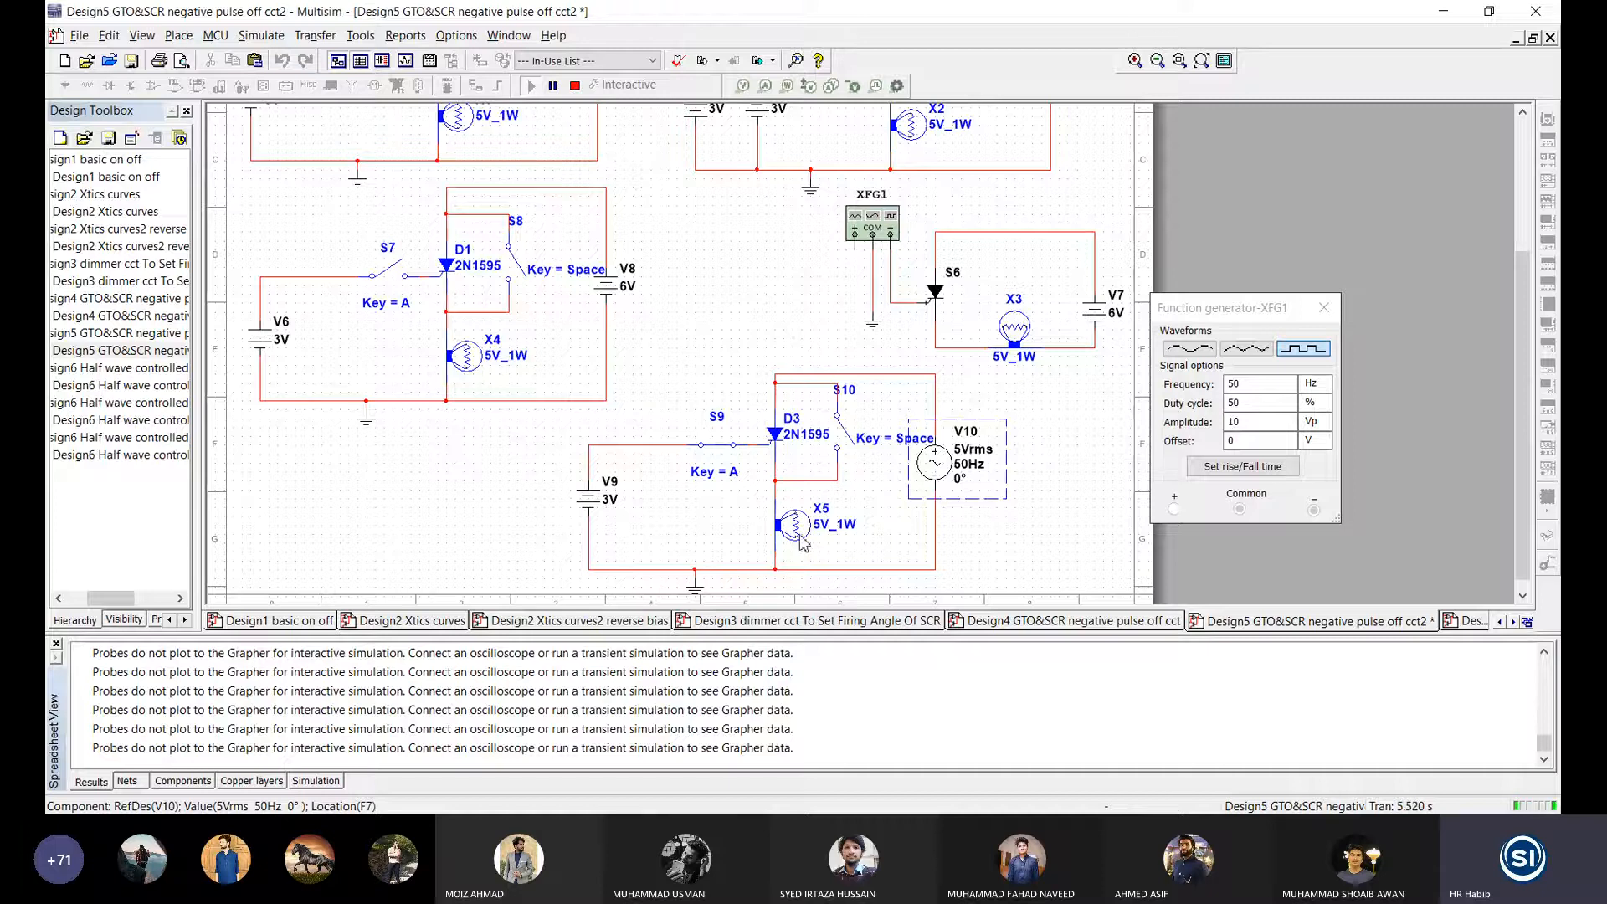
pyautogui.doubleClick(938, 482)
pyautogui.doubleClick(628, 271)
pyautogui.write('1')
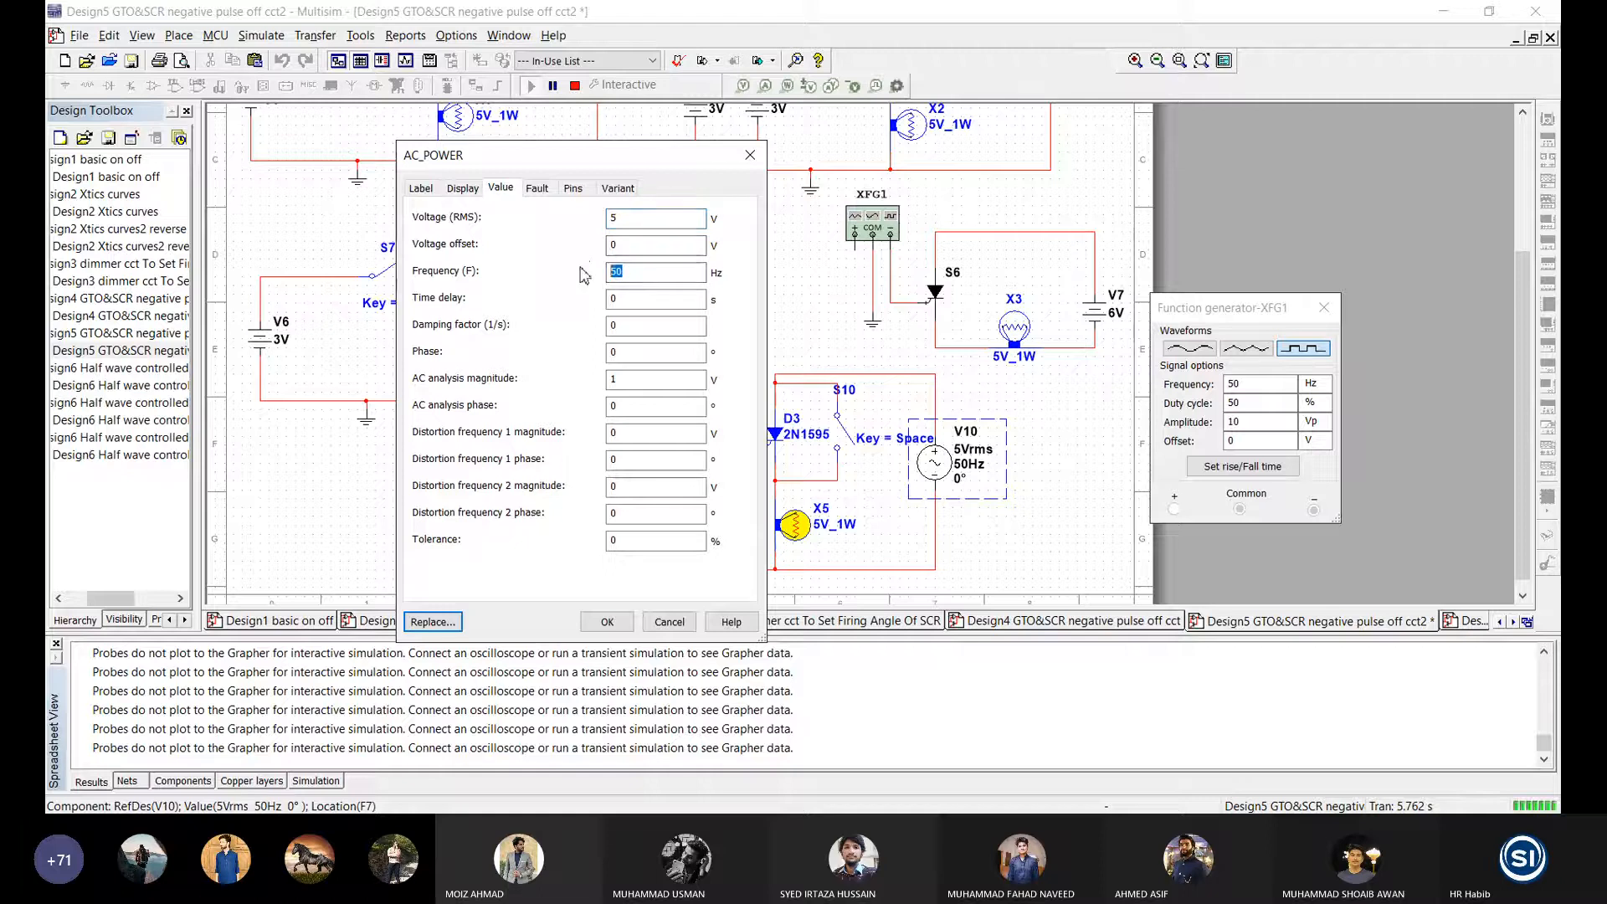
pyautogui.press('Return')
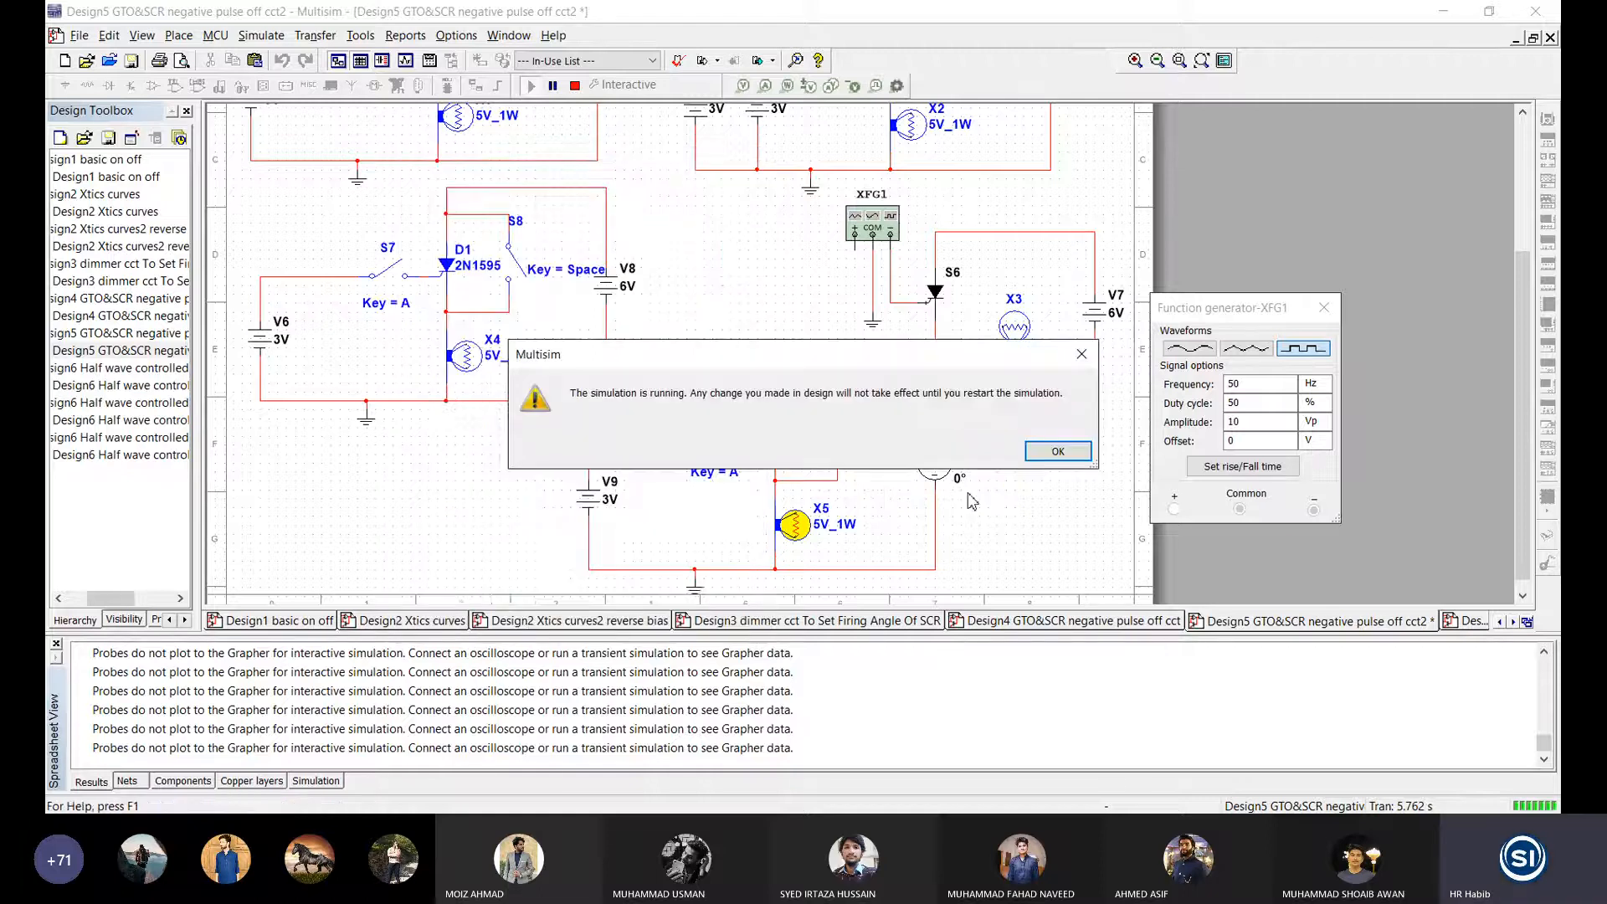
pyautogui.press('Return')
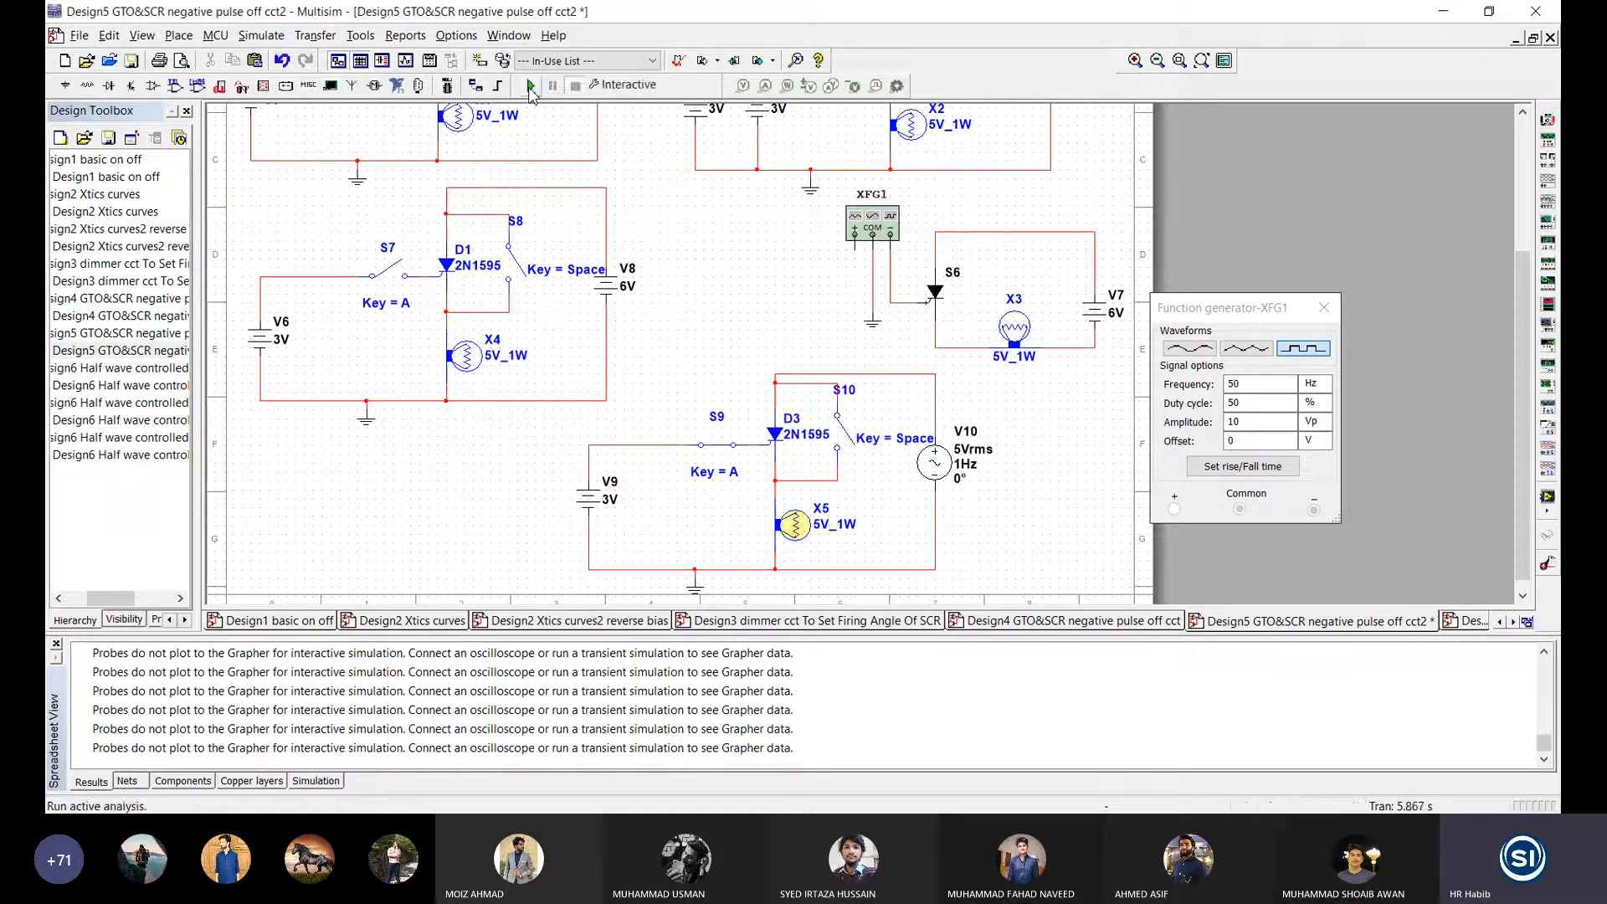
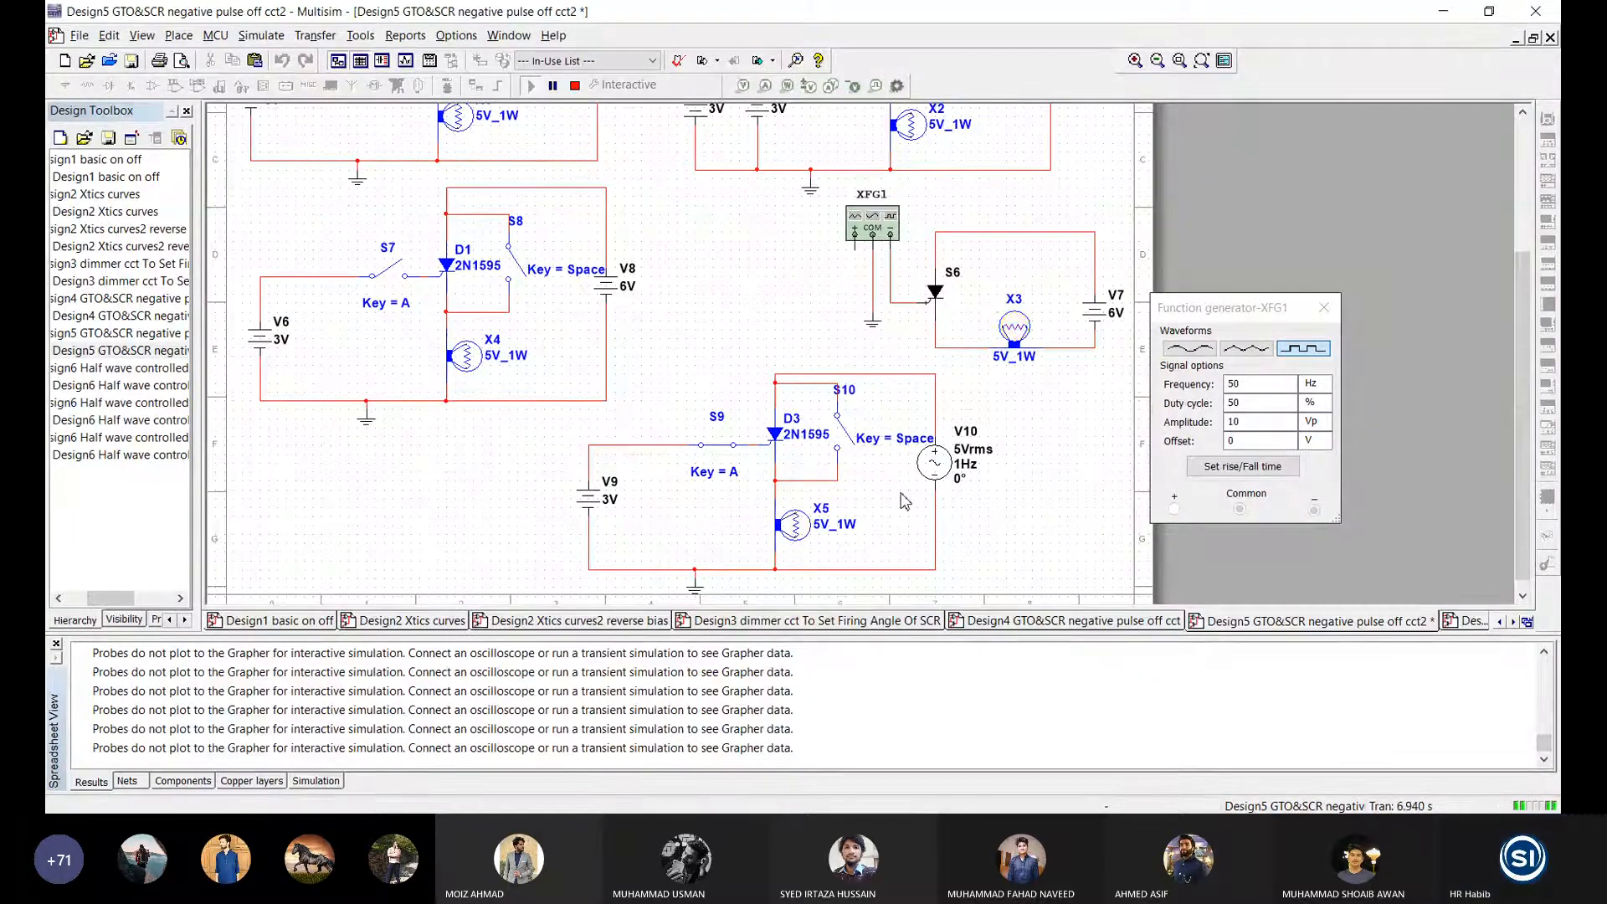
# Step: Set the frequency of AC source V10 to 5 Hz and restart the simulation
pyautogui.doubleClick(935, 463)
pyautogui.doubleClick(525, 277)
pyautogui.write('5')
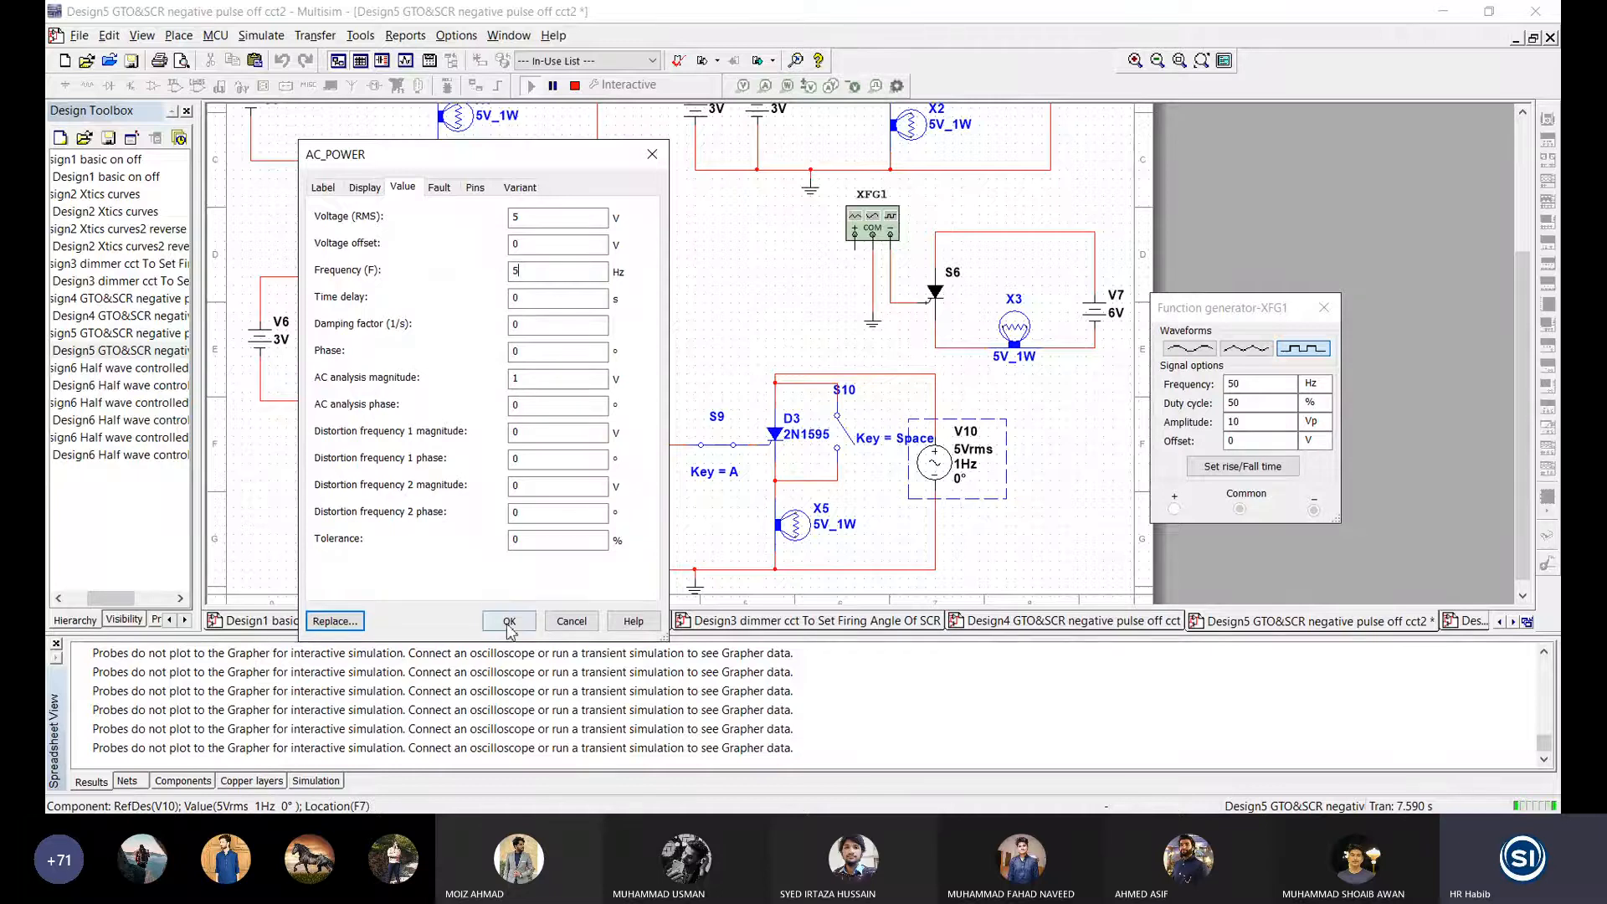
pyautogui.click(509, 623)
pyautogui.press('Return')
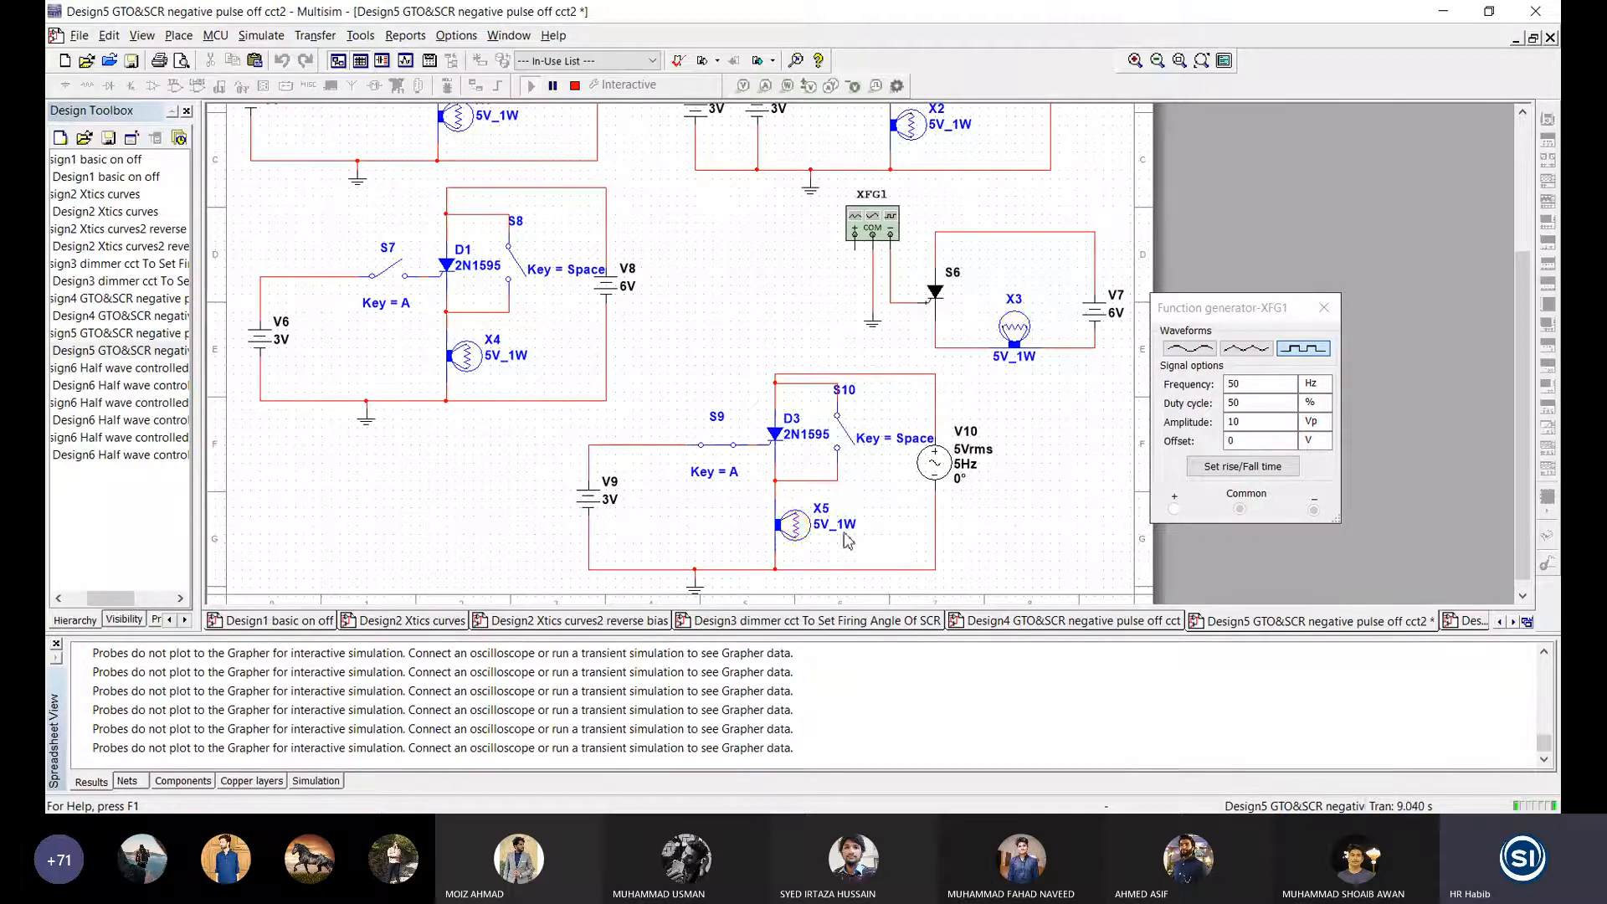
pyautogui.click(576, 86)
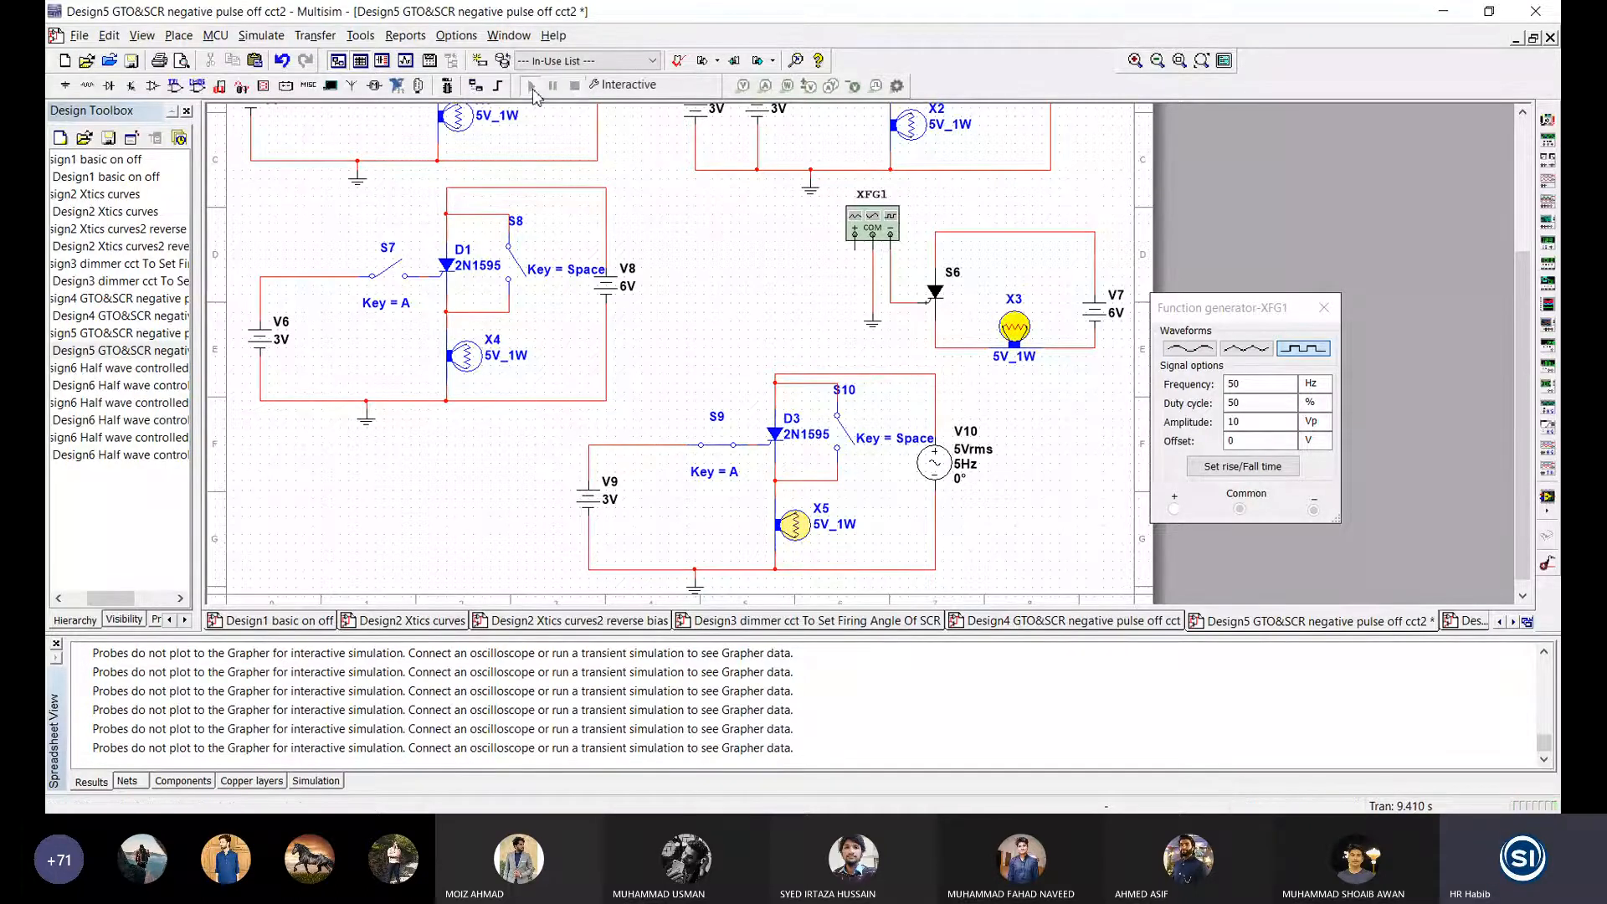
pyautogui.click(532, 87)
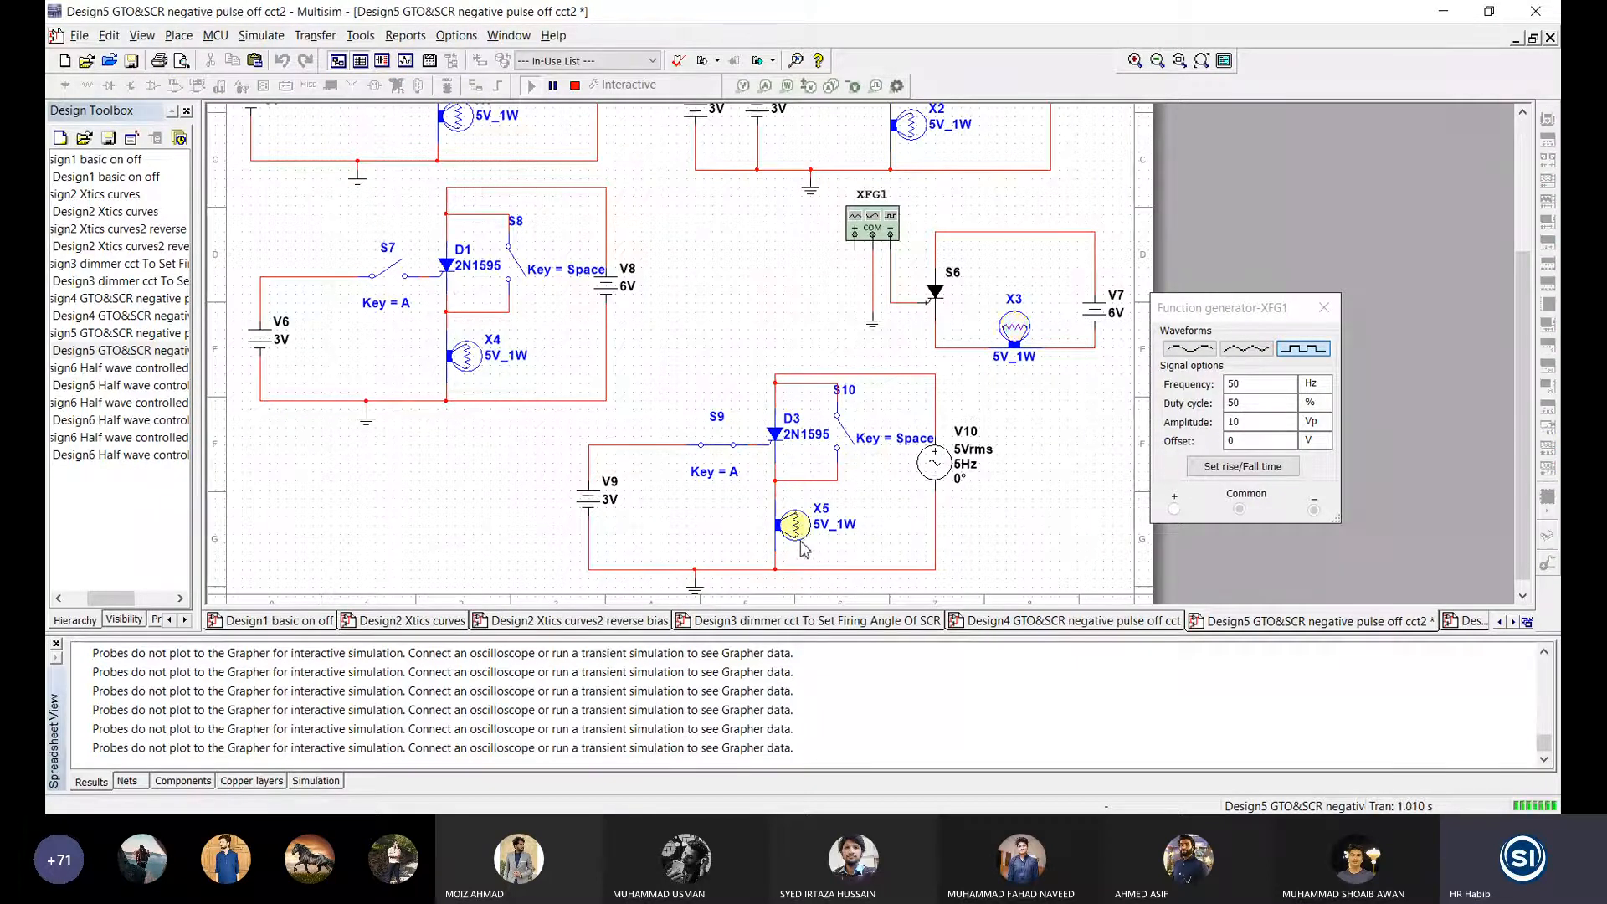
# Step: Set the frequency of AC source V10 to 50 Hz and rerun the simulation
pyautogui.doubleClick(942, 469)
pyautogui.click(533, 272)
pyautogui.write('0')
pyautogui.press('Return')
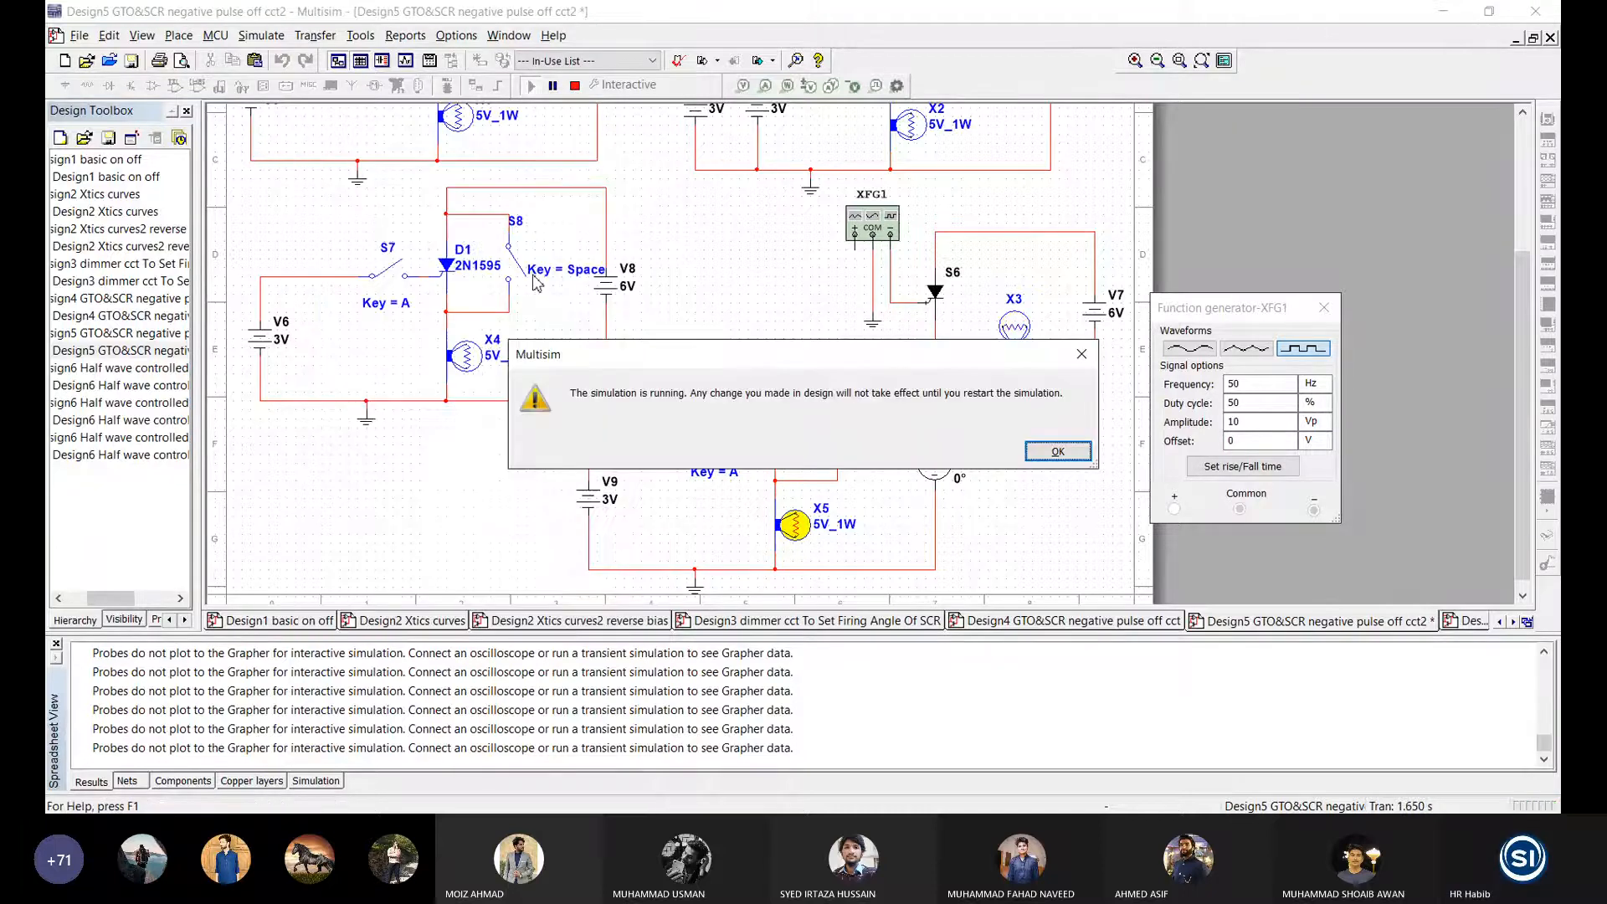
pyautogui.press('Return')
pyautogui.click(532, 86)
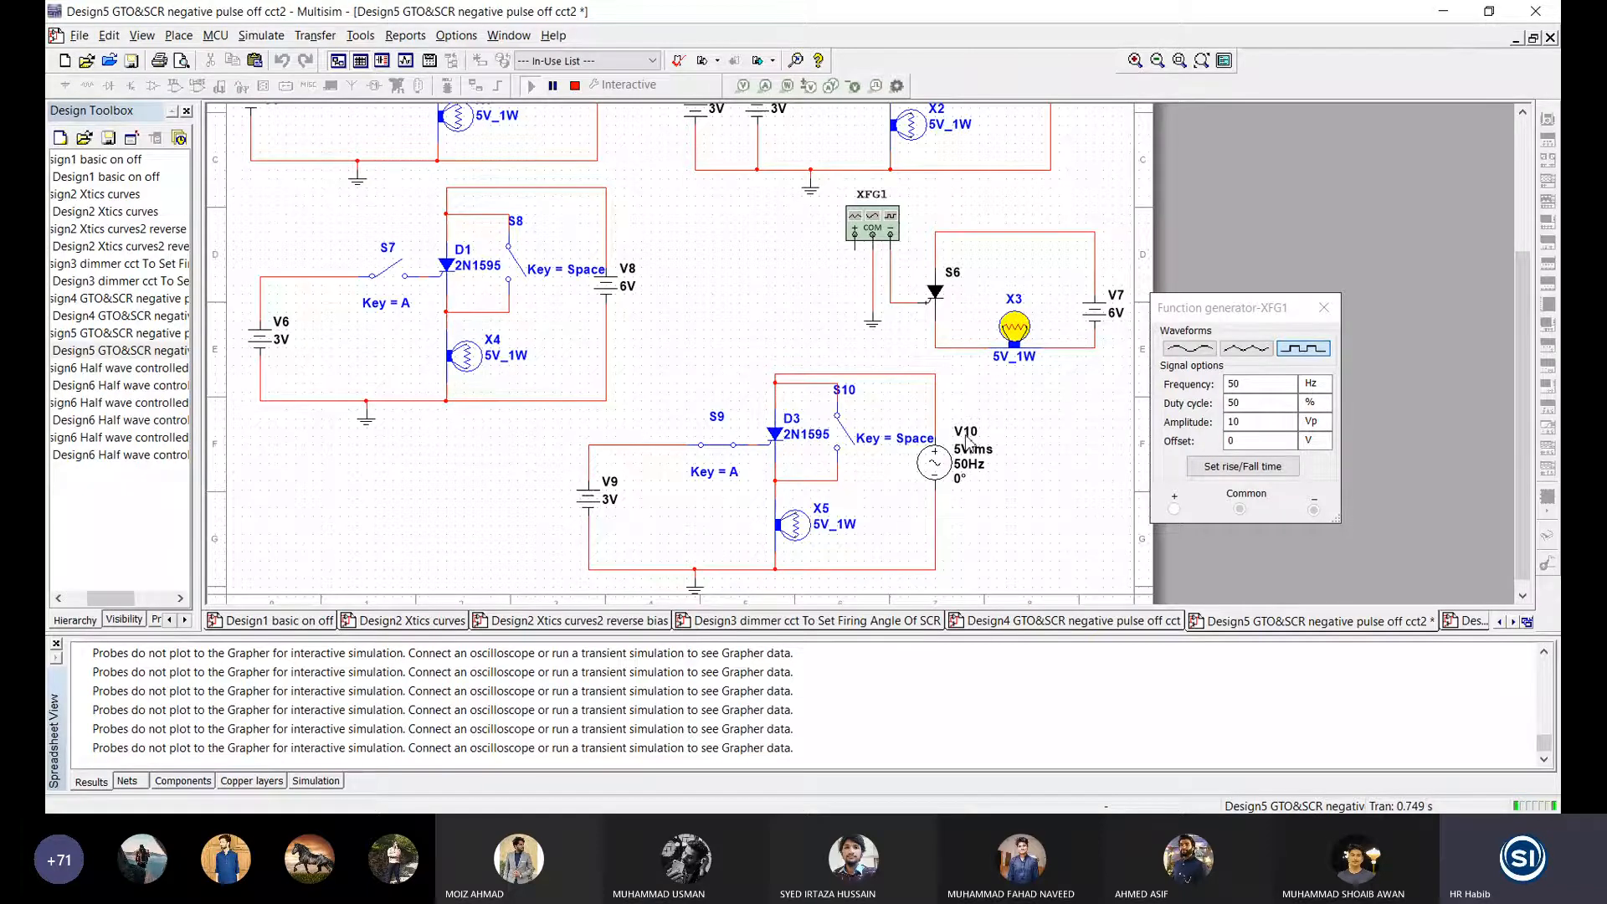
# Step: Open gate switch S9, and check and reconfirm the frequency of AC source V10
pyautogui.click(720, 451)
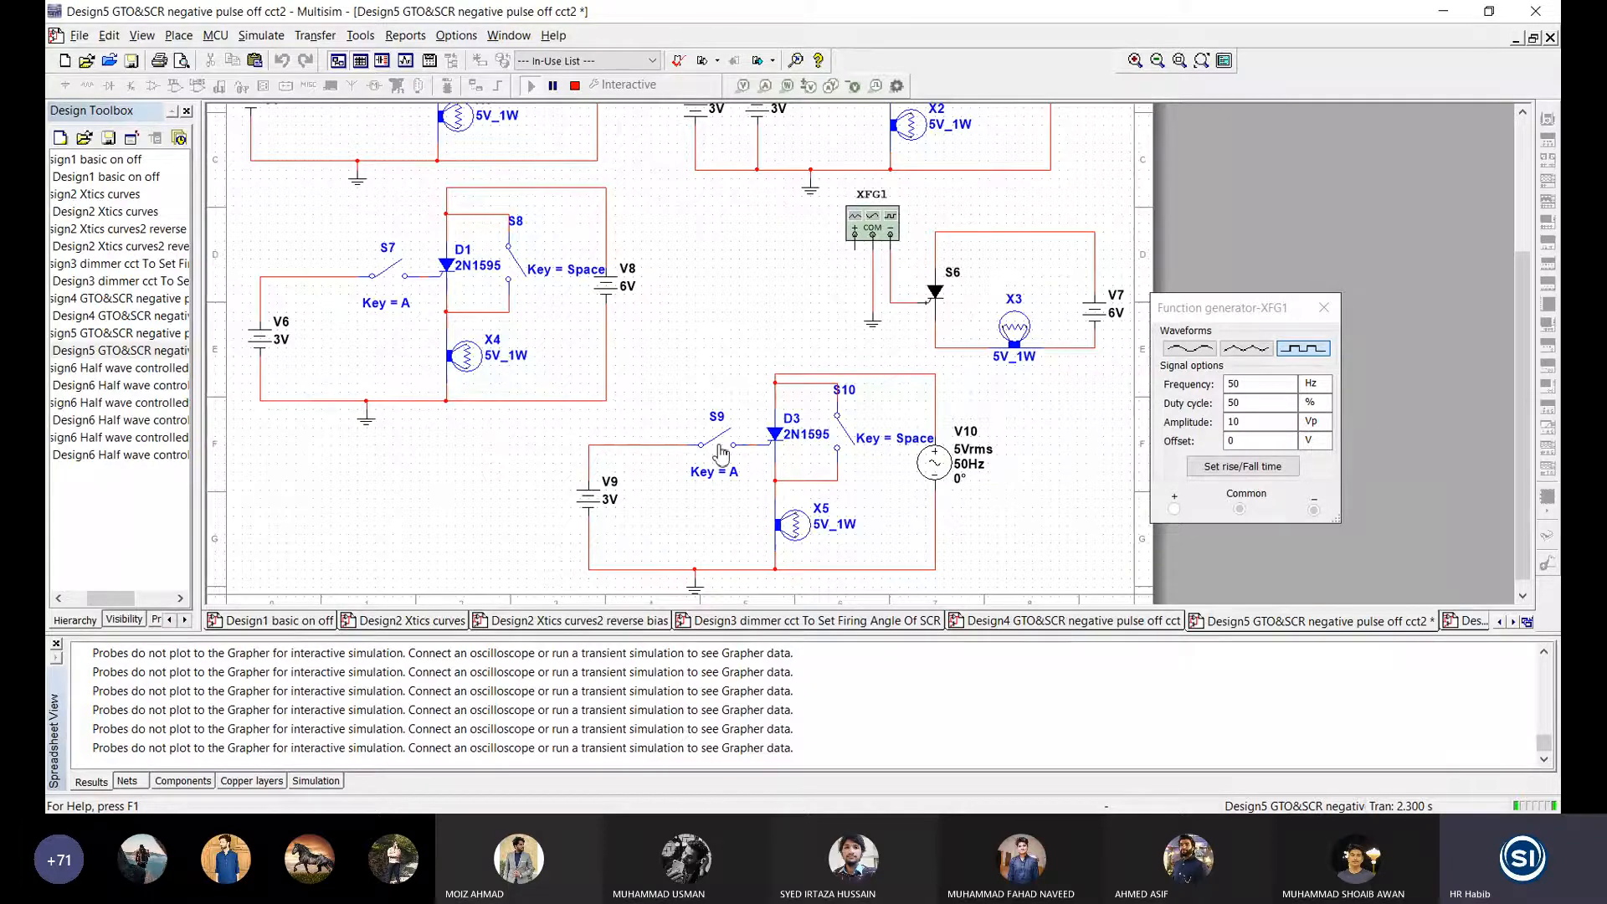
pyautogui.doubleClick(934, 462)
pyautogui.press('Tab')
pyautogui.press('Tab')
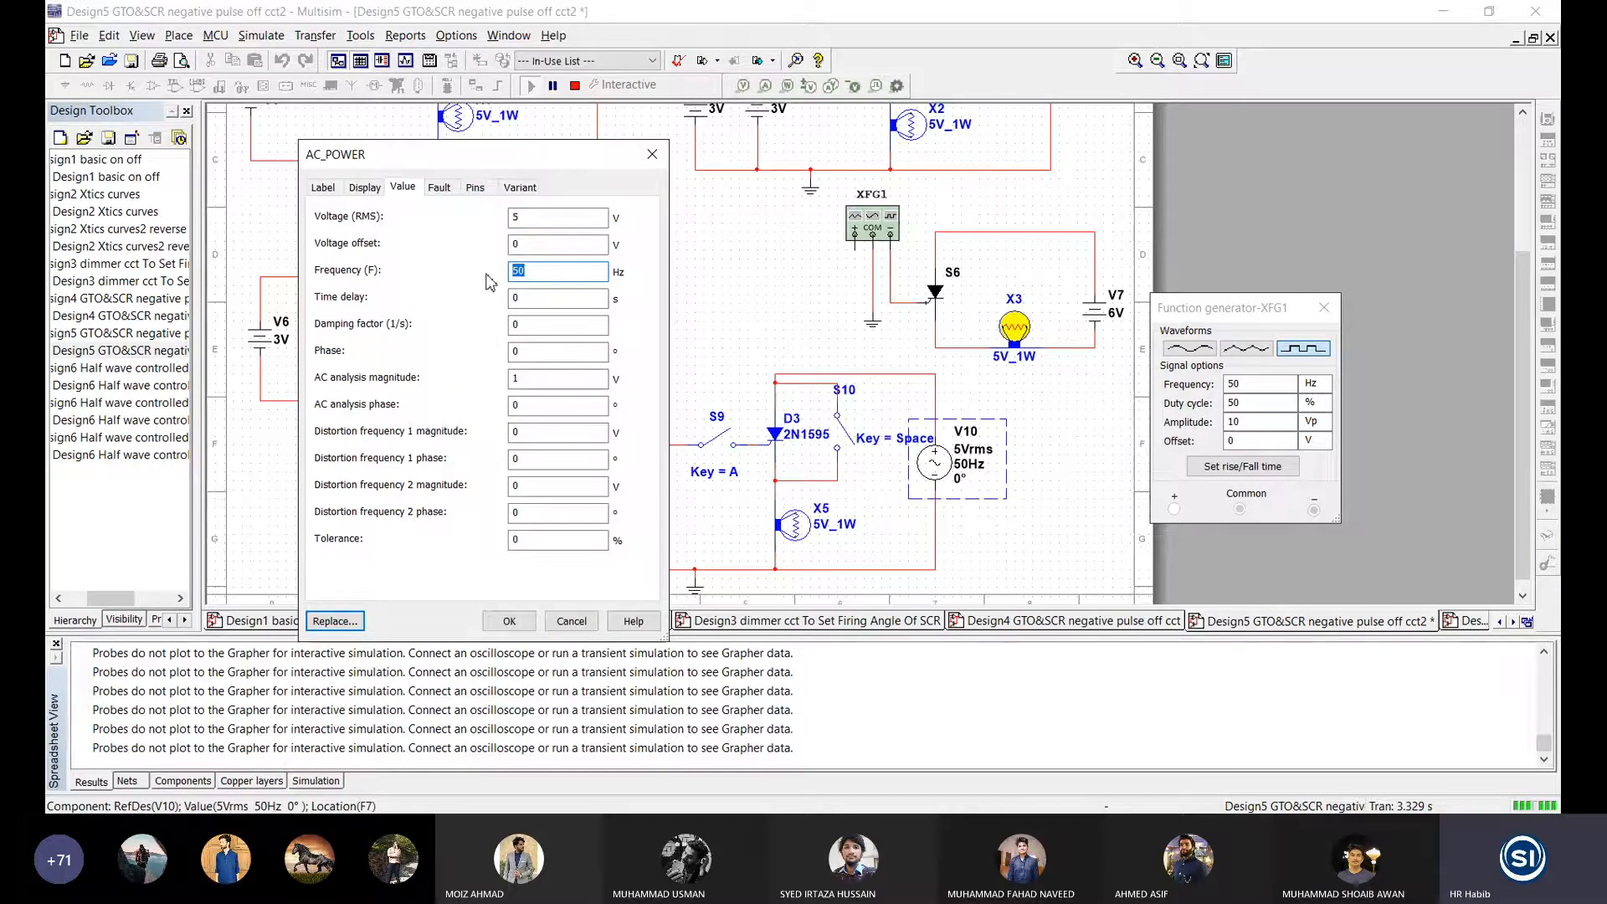
pyautogui.click(509, 621)
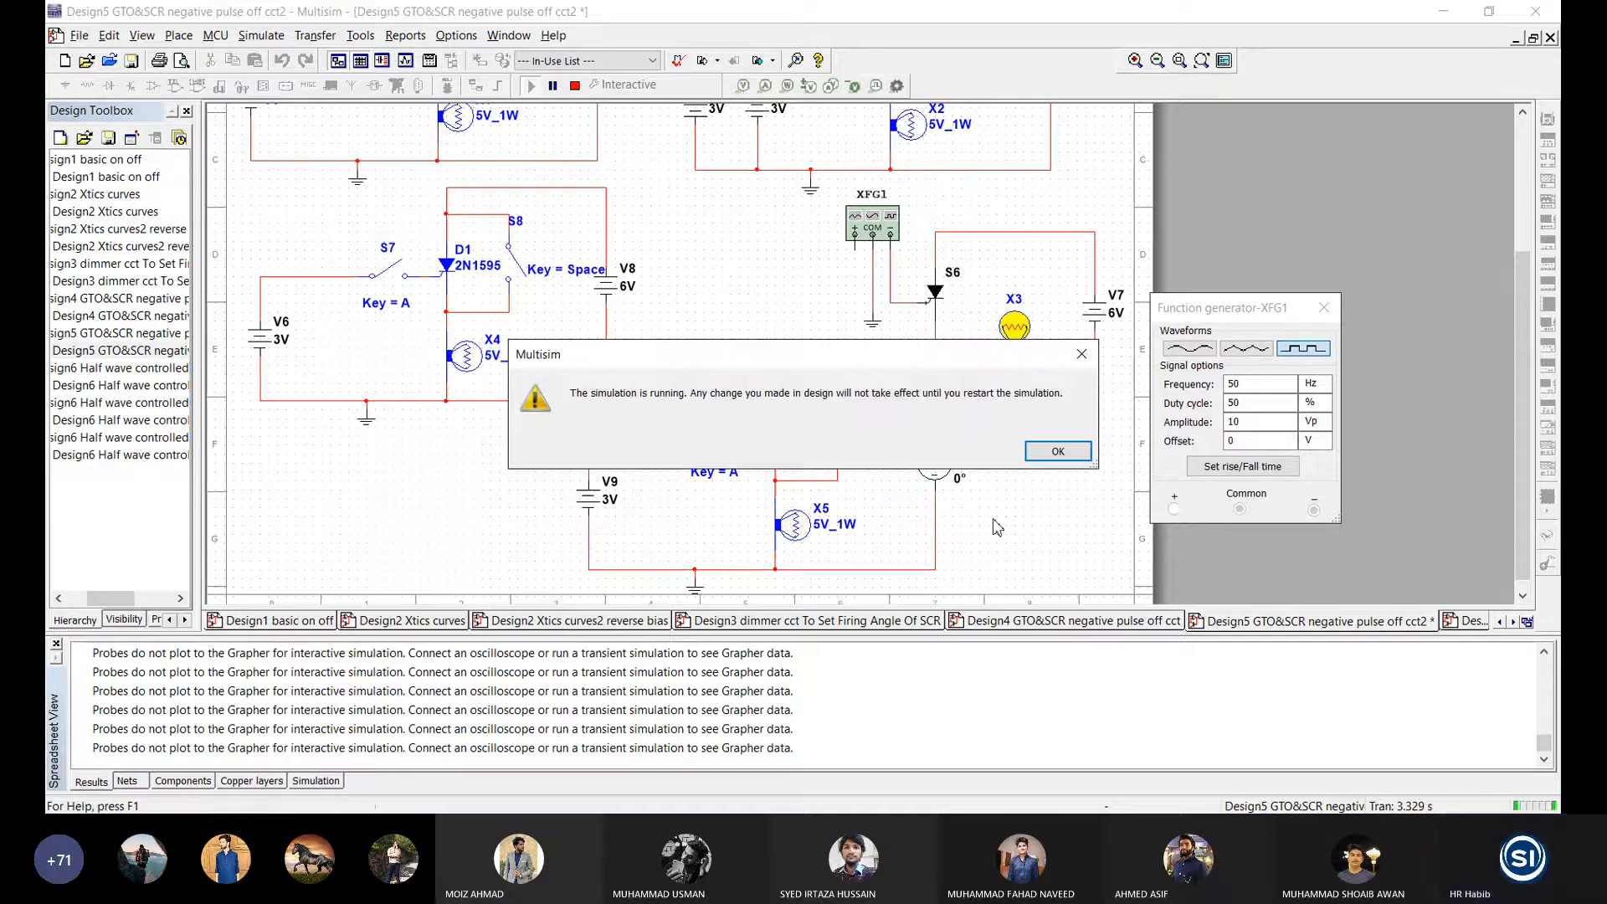
pyautogui.press('Return')
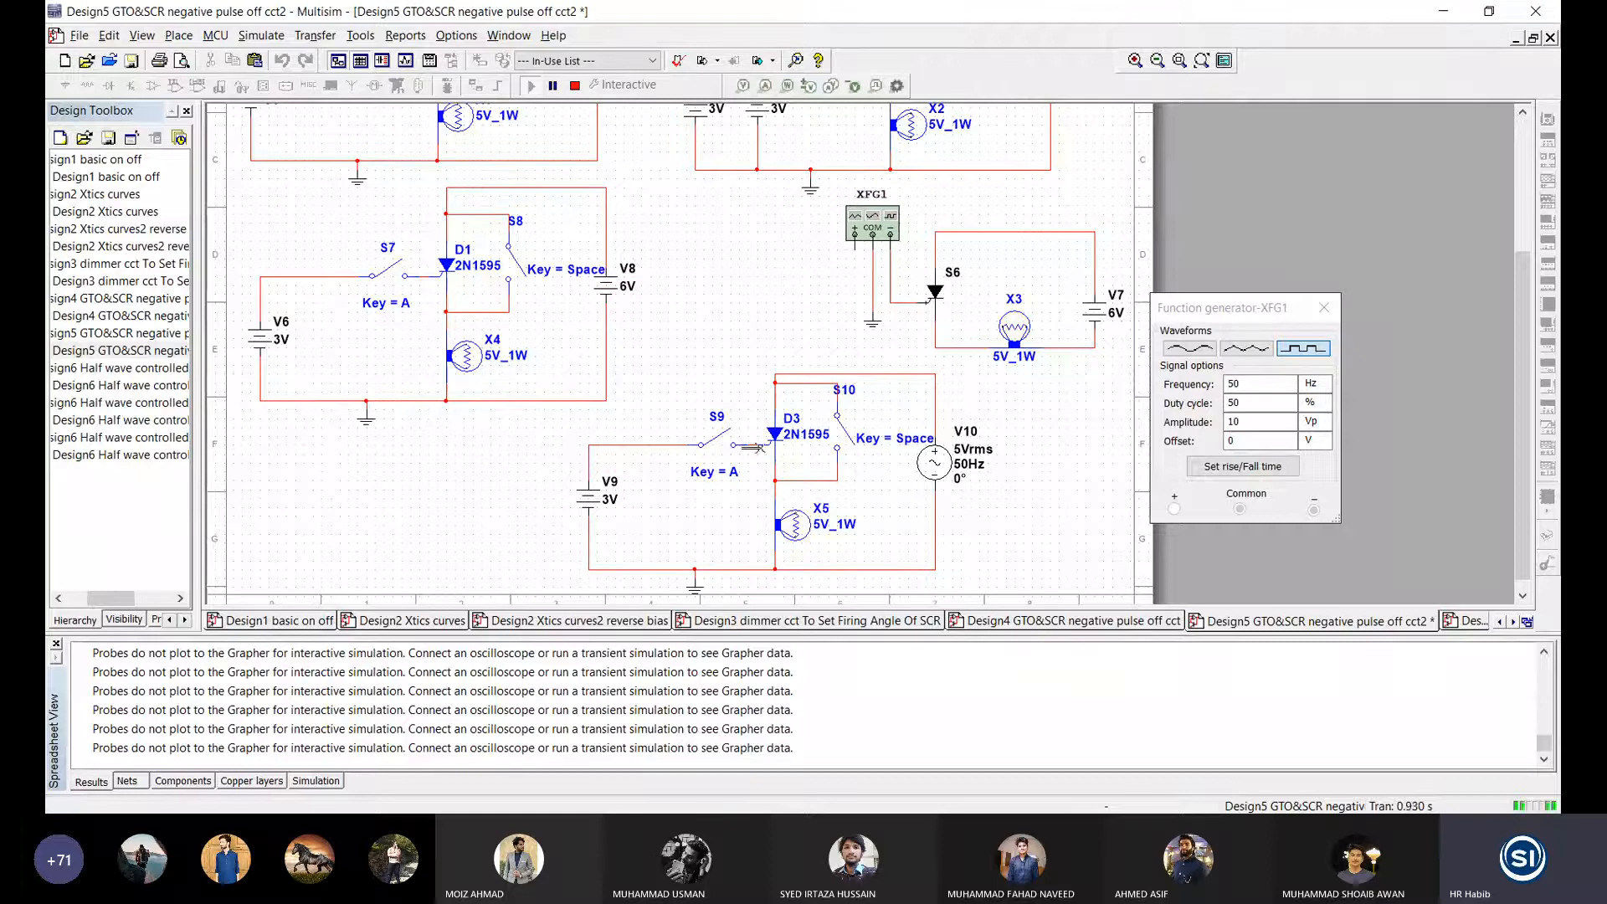
# Step: Close and reopen bypass switch S10 across SCR D3 twice, and stop the simulation
pyautogui.click(849, 446)
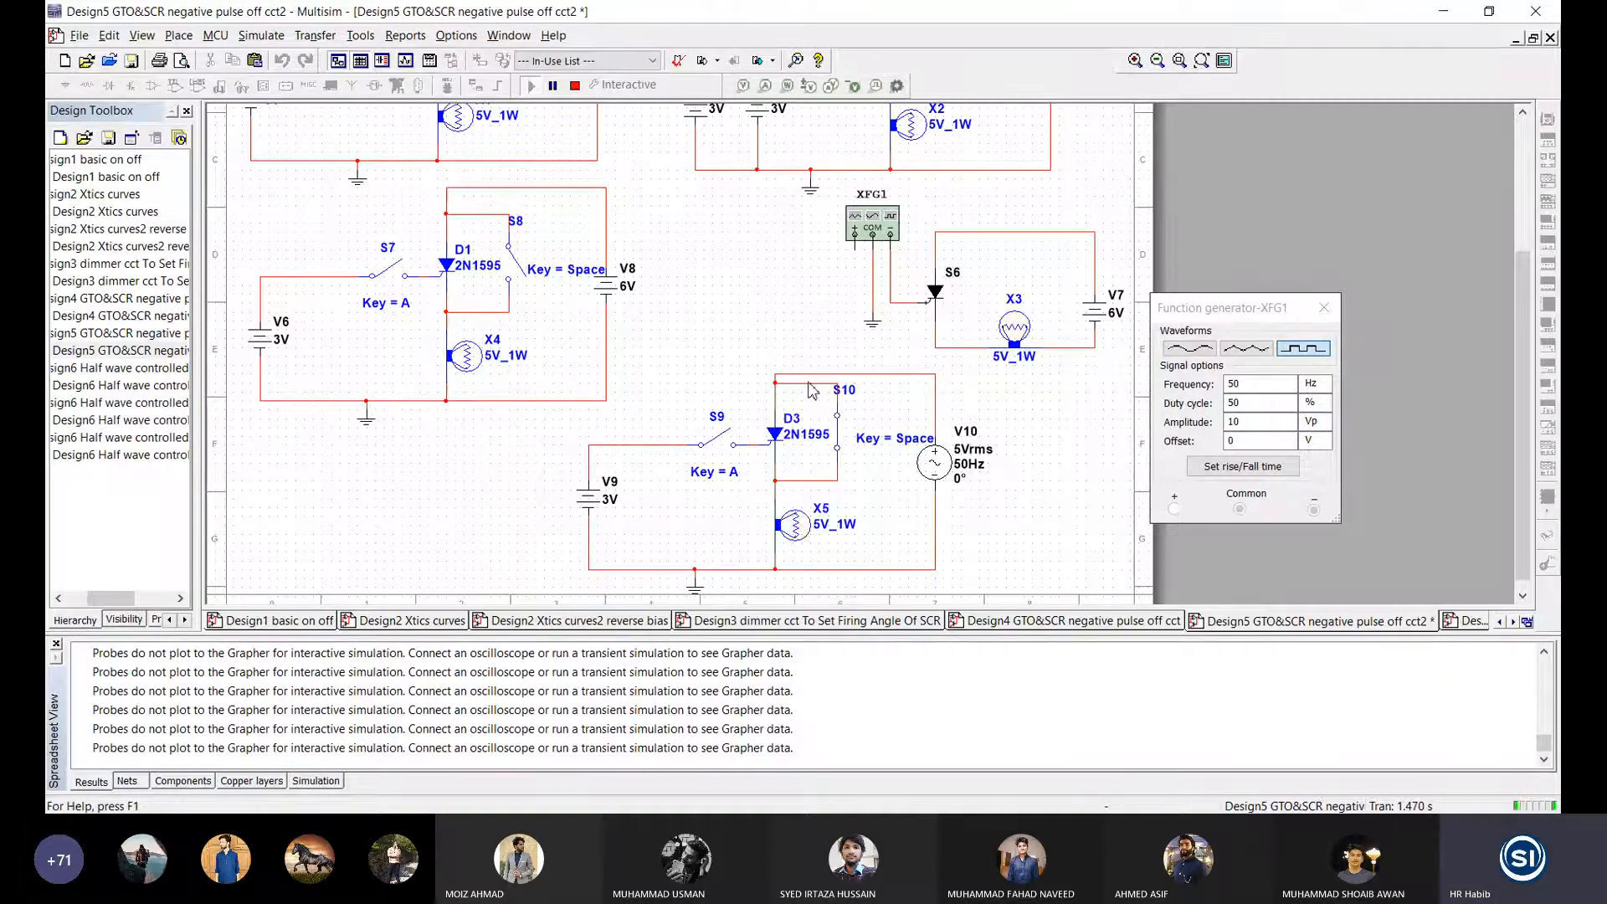
pyautogui.click(842, 442)
pyautogui.click(842, 442)
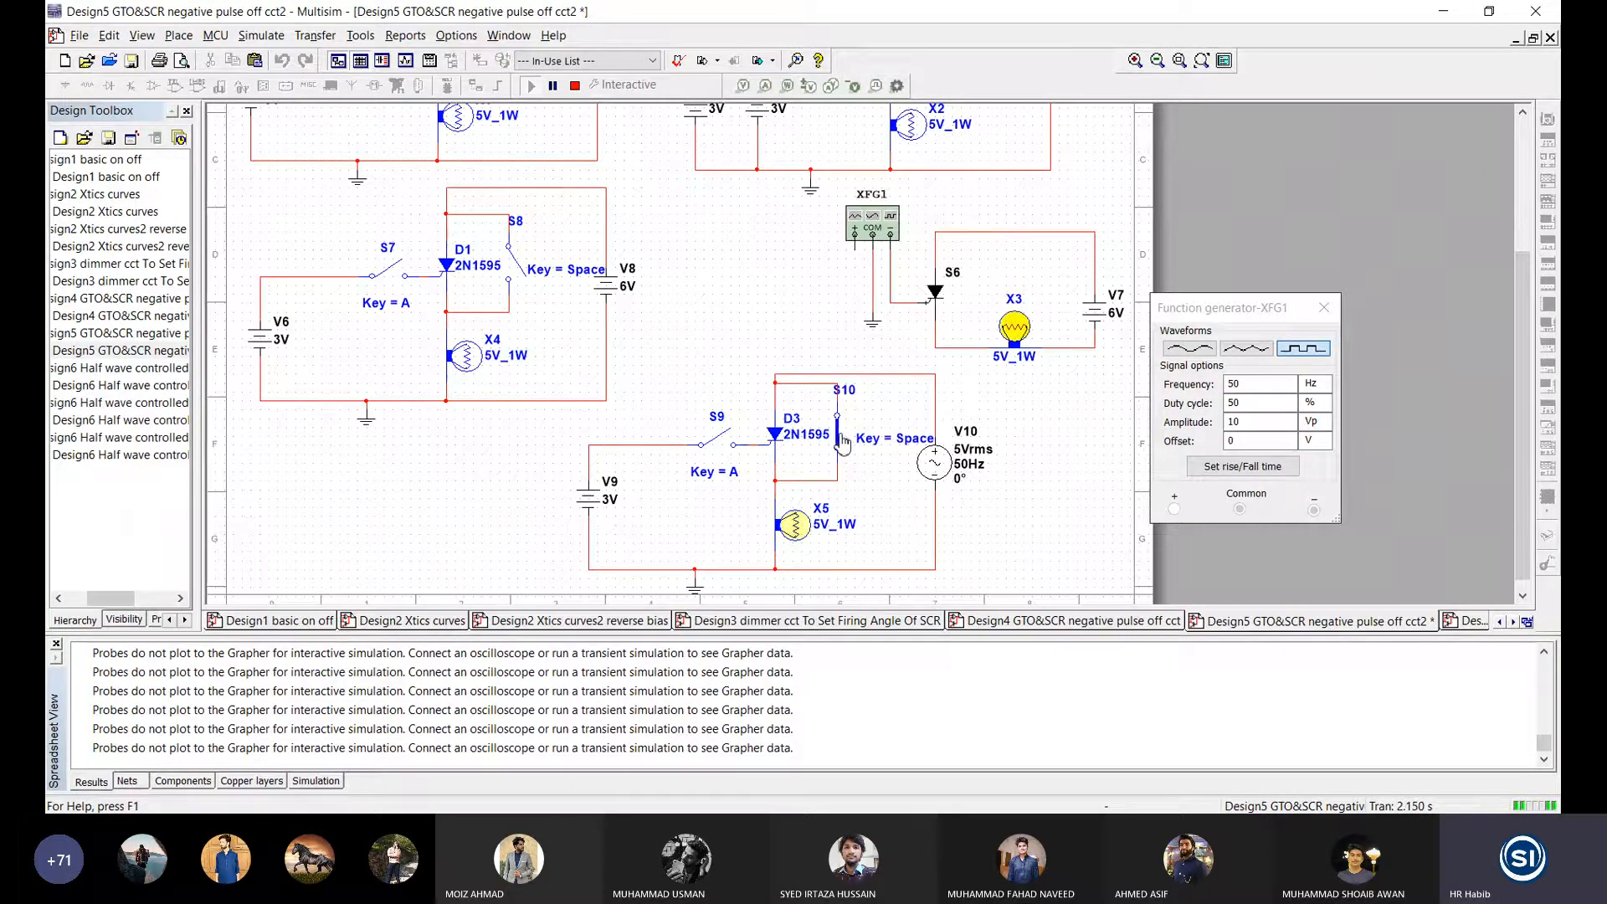
pyautogui.click(843, 442)
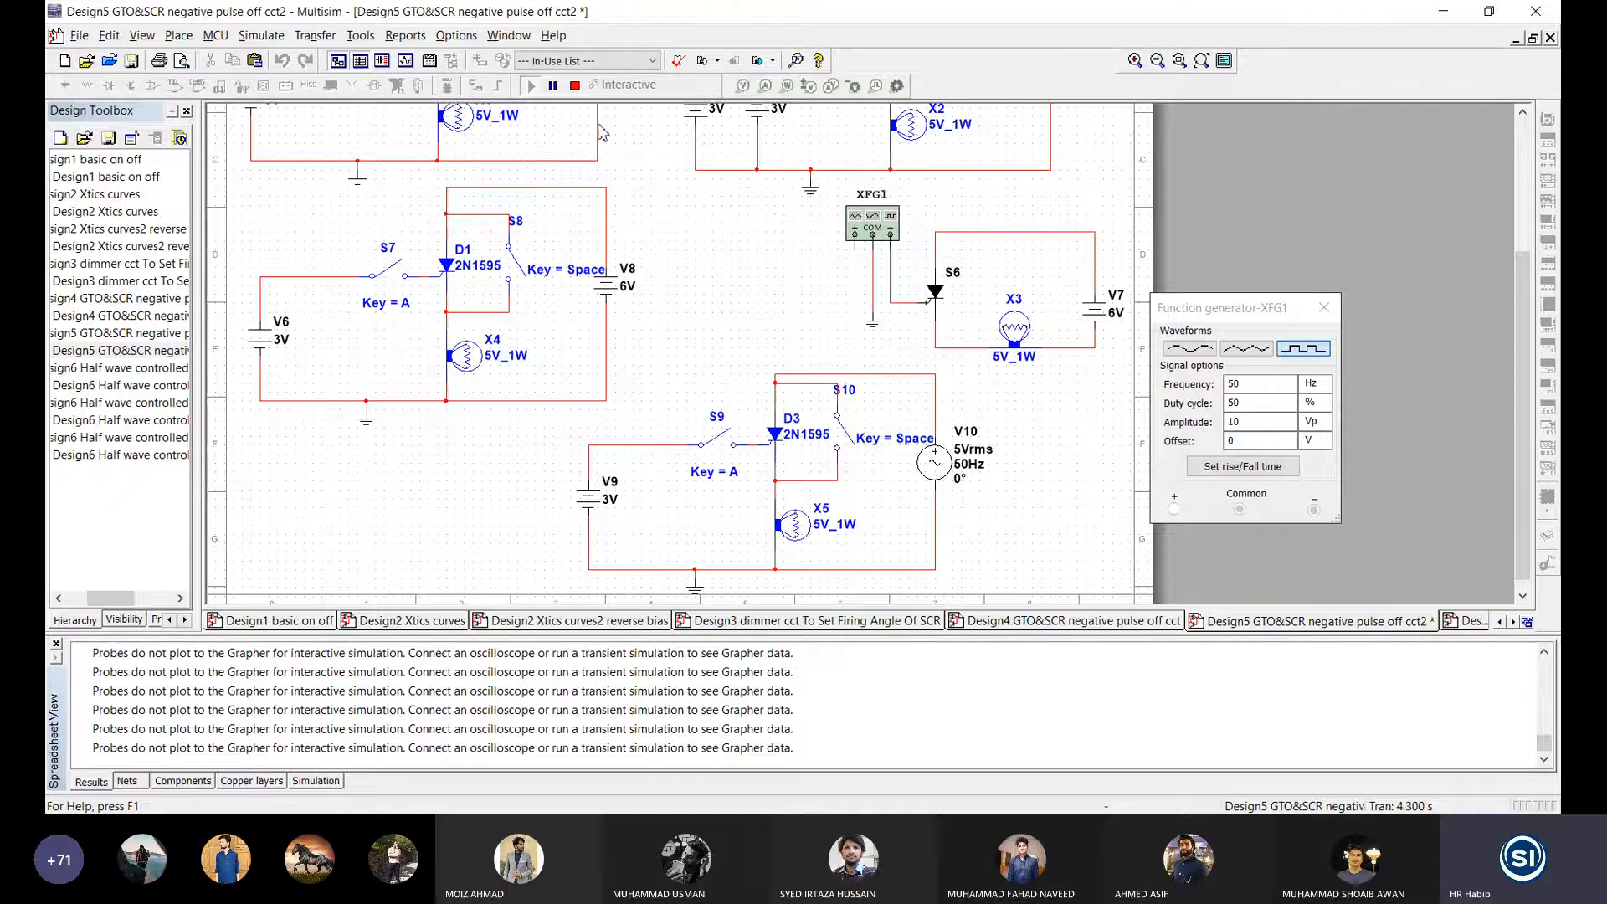
pyautogui.click(575, 86)
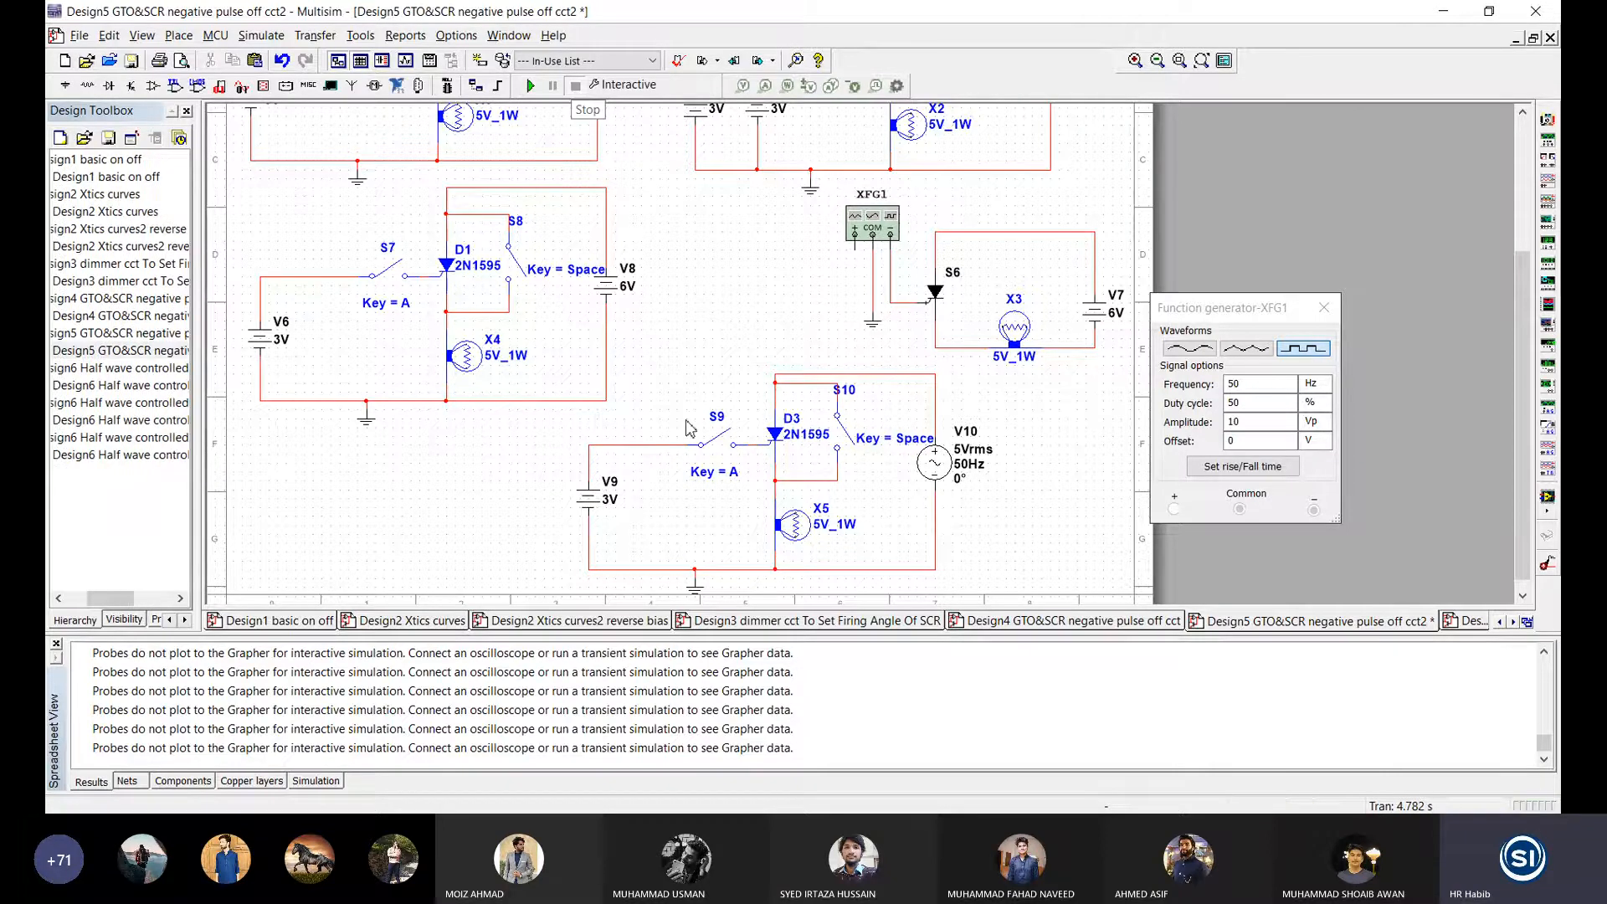
# Step: Look through the Design6 Half wave controlled rectifier, rectifier3 and rectifier2 designs, and return to the first one
pyautogui.click(1469, 623)
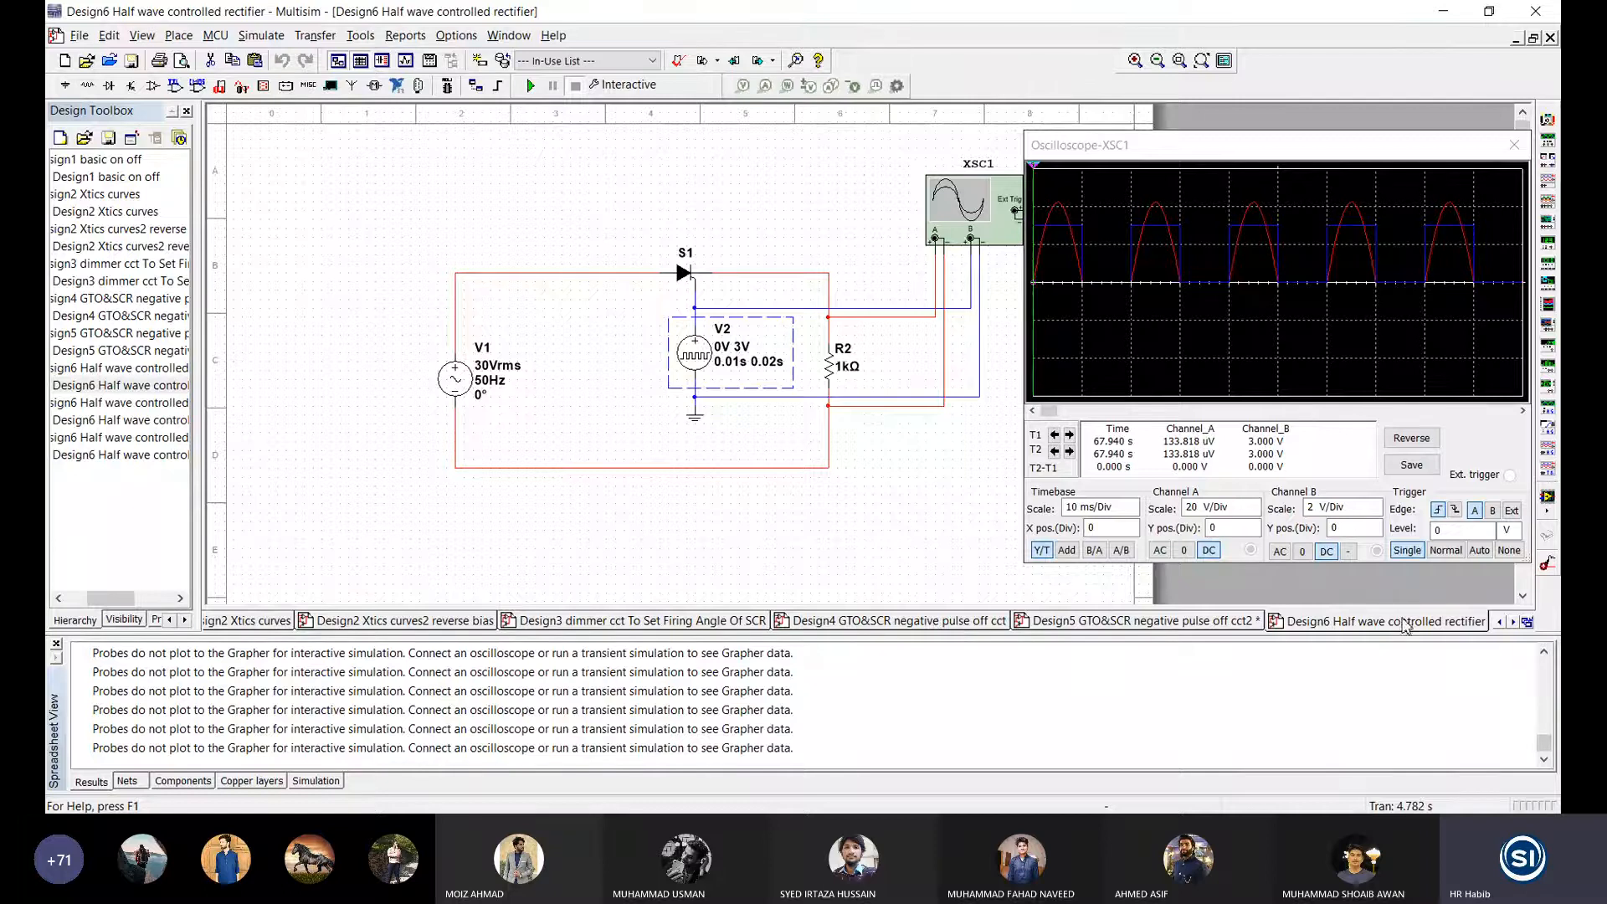
pyautogui.click(1506, 623)
pyautogui.click(1506, 623)
pyautogui.click(1506, 622)
pyautogui.click(1514, 623)
pyautogui.click(1513, 623)
pyautogui.click(1513, 623)
pyautogui.click(1514, 623)
pyautogui.click(1514, 623)
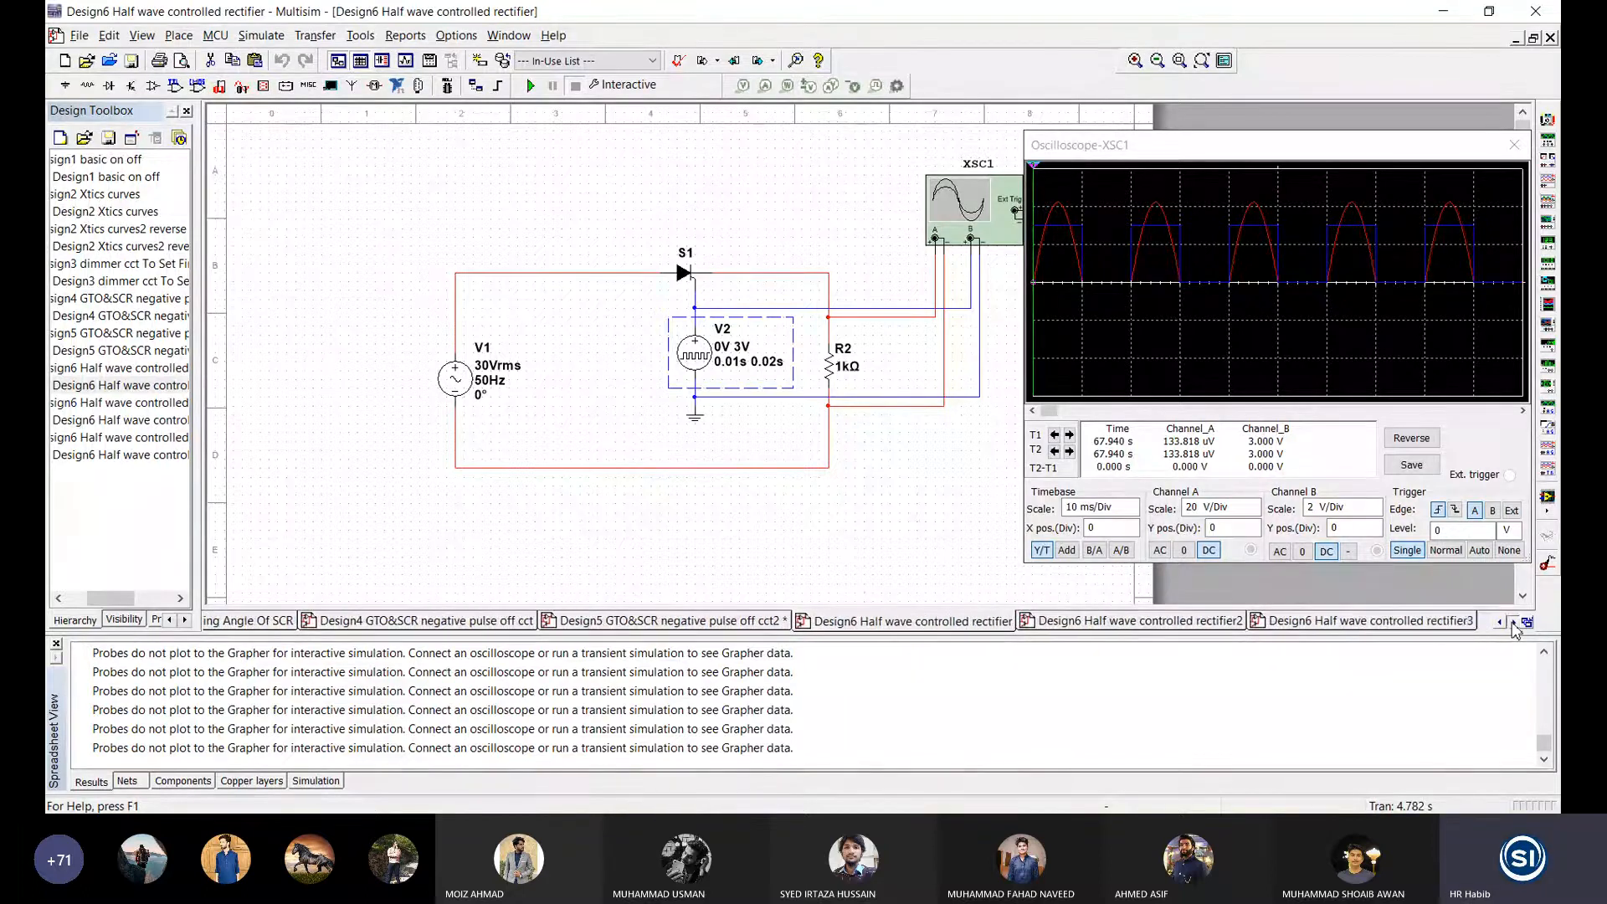
pyautogui.click(1386, 628)
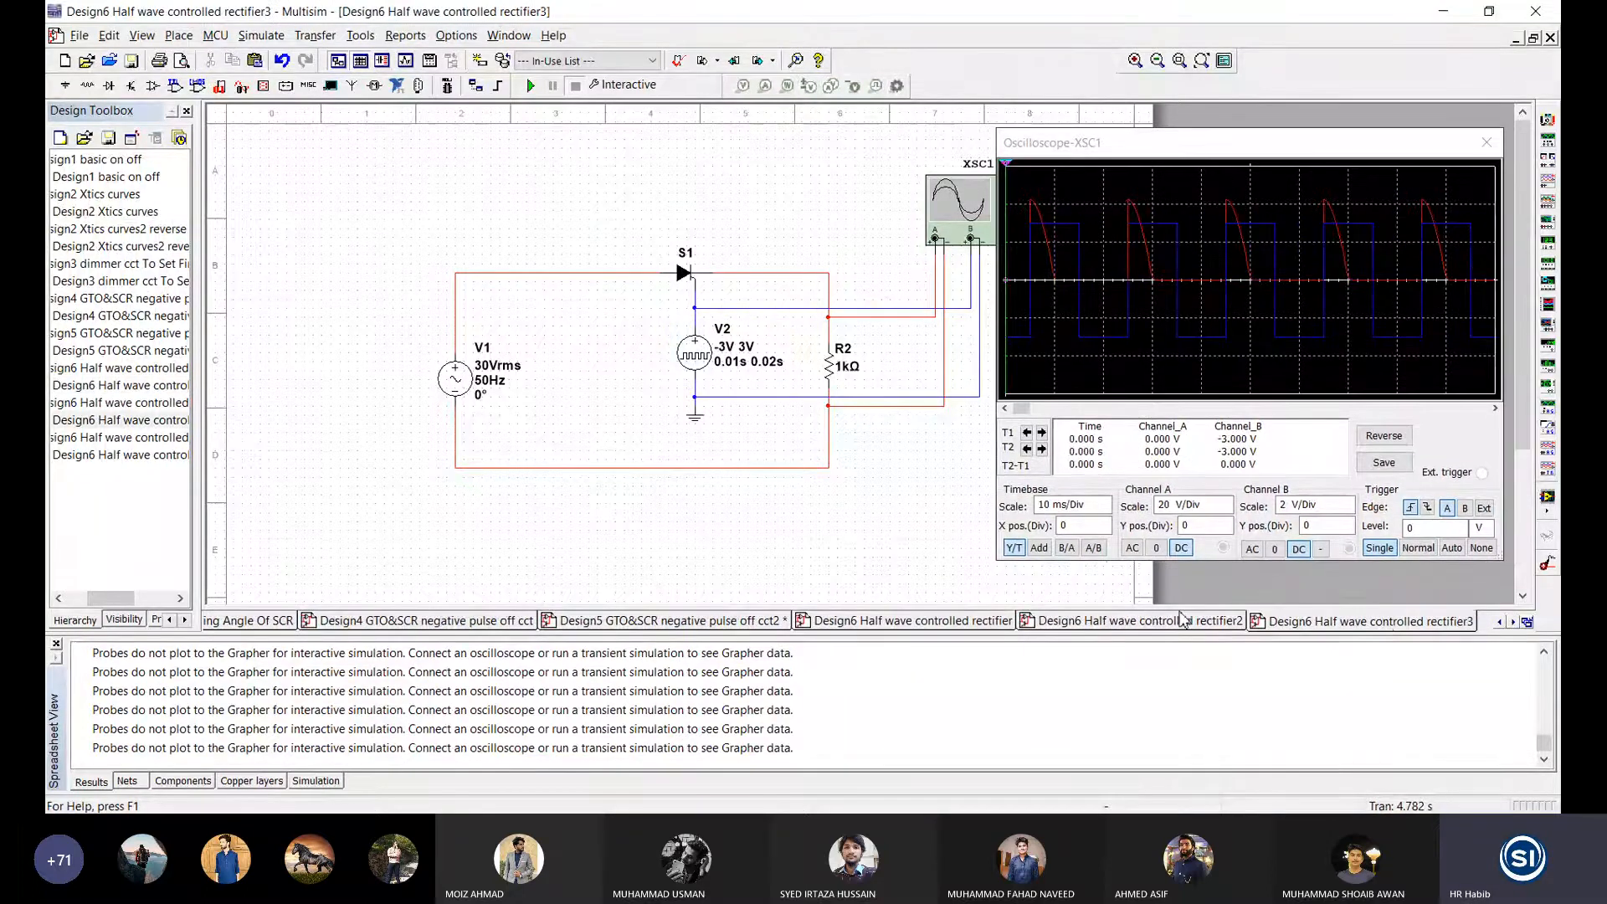
pyautogui.click(1182, 620)
pyautogui.click(934, 626)
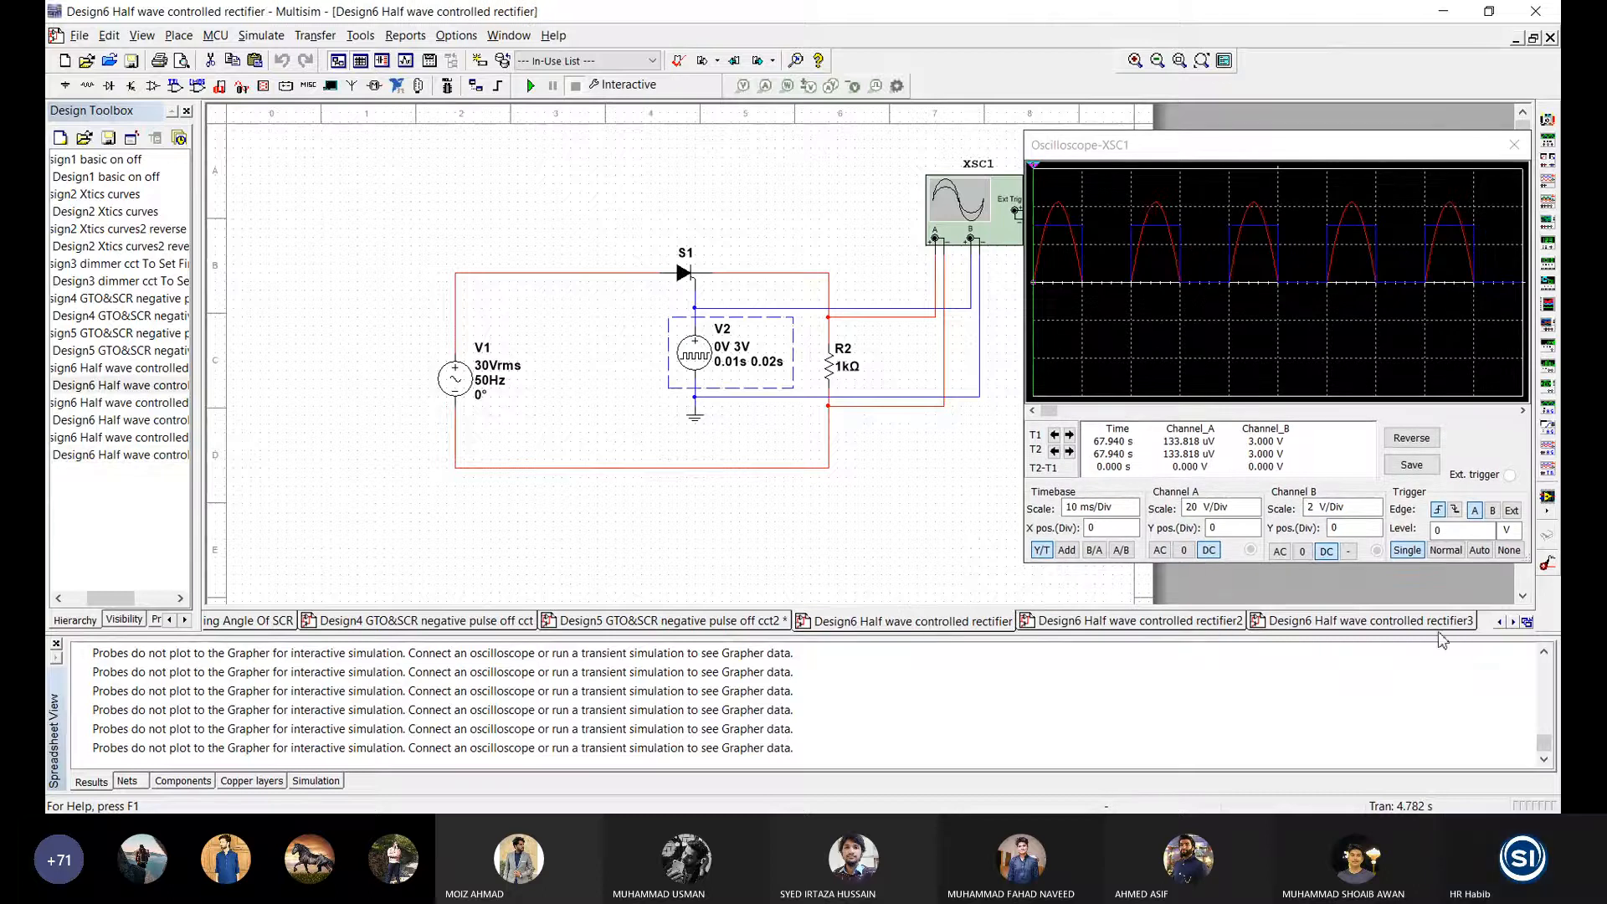
# Step: Examine oscilloscope XSC1 with its channel connections and AC supply V1 in the half wave rectifier circuit
pyautogui.click(871, 517)
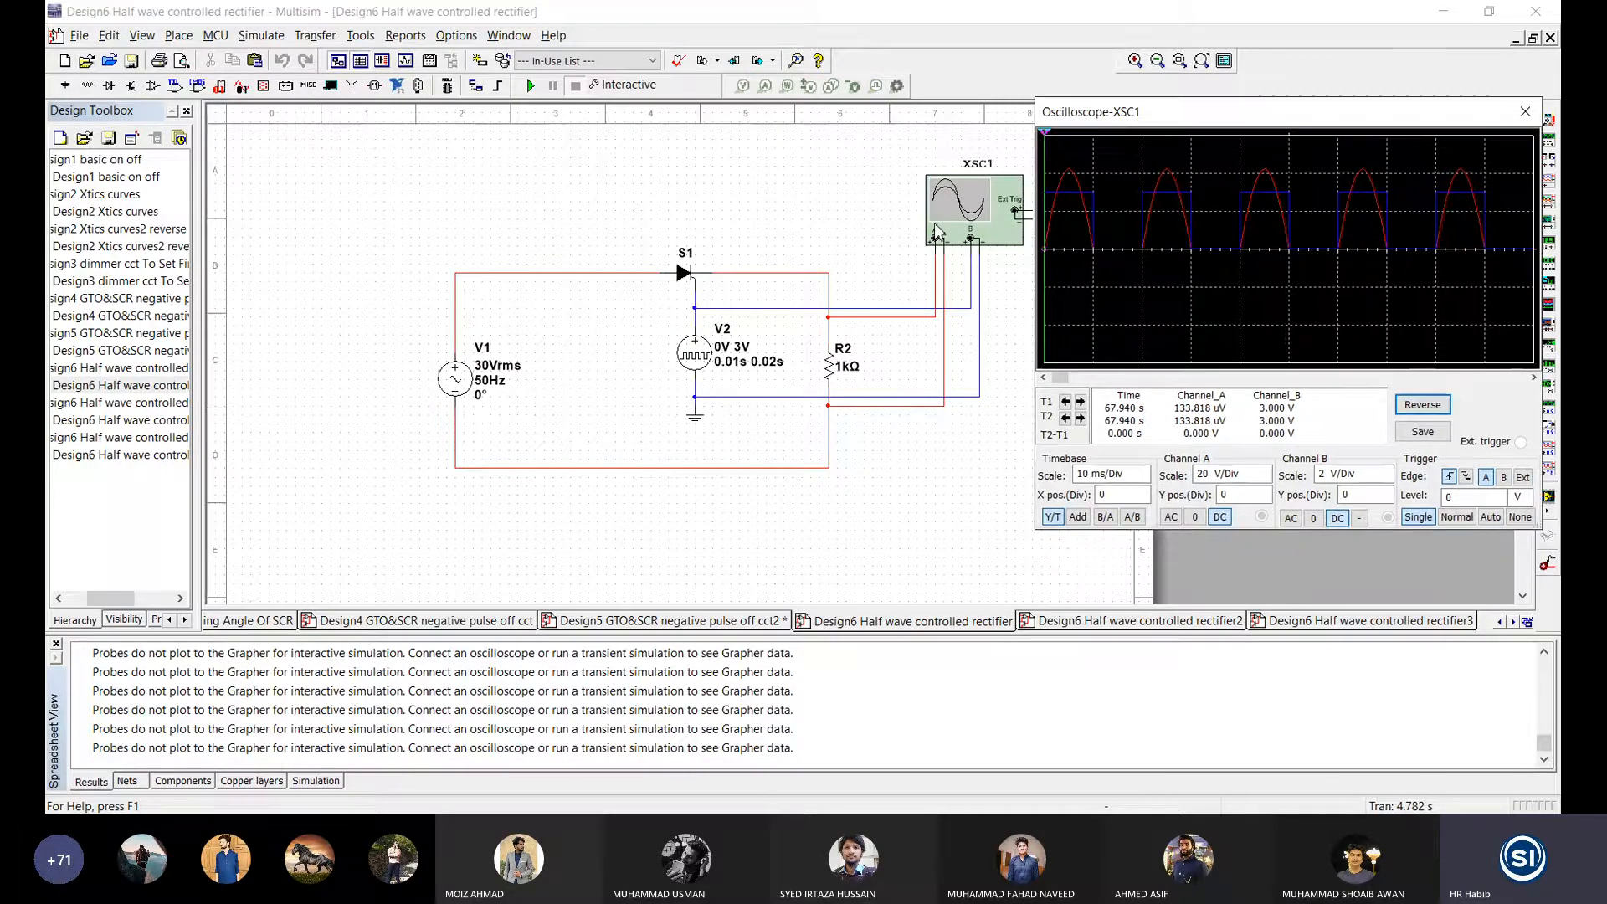
pyautogui.click(967, 216)
pyautogui.doubleClick(967, 216)
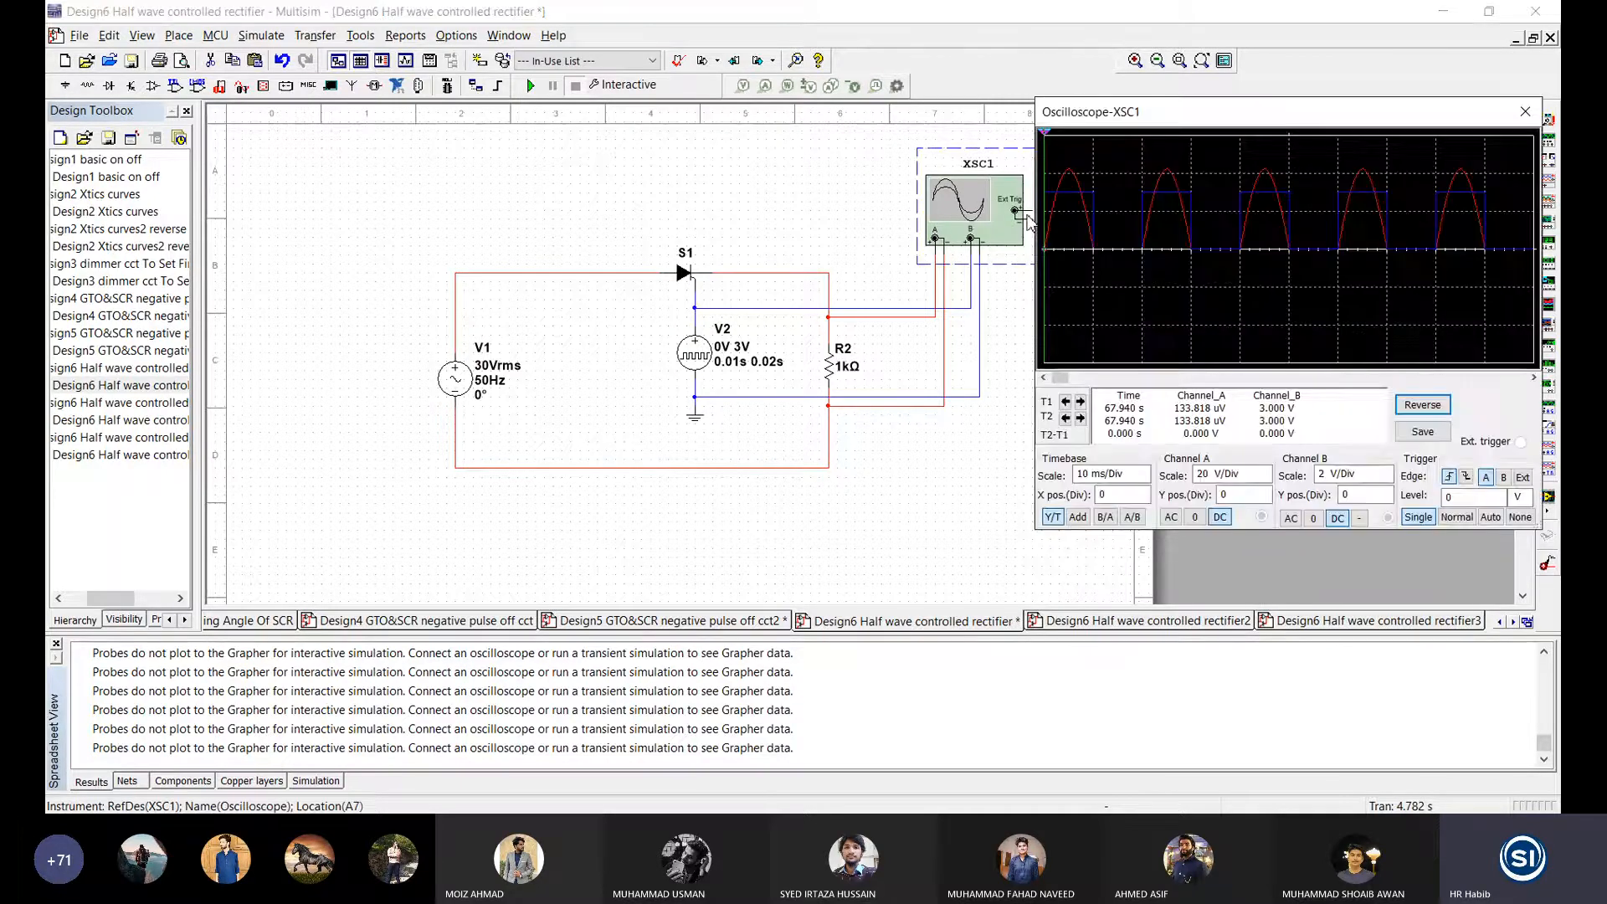
pyautogui.click(457, 387)
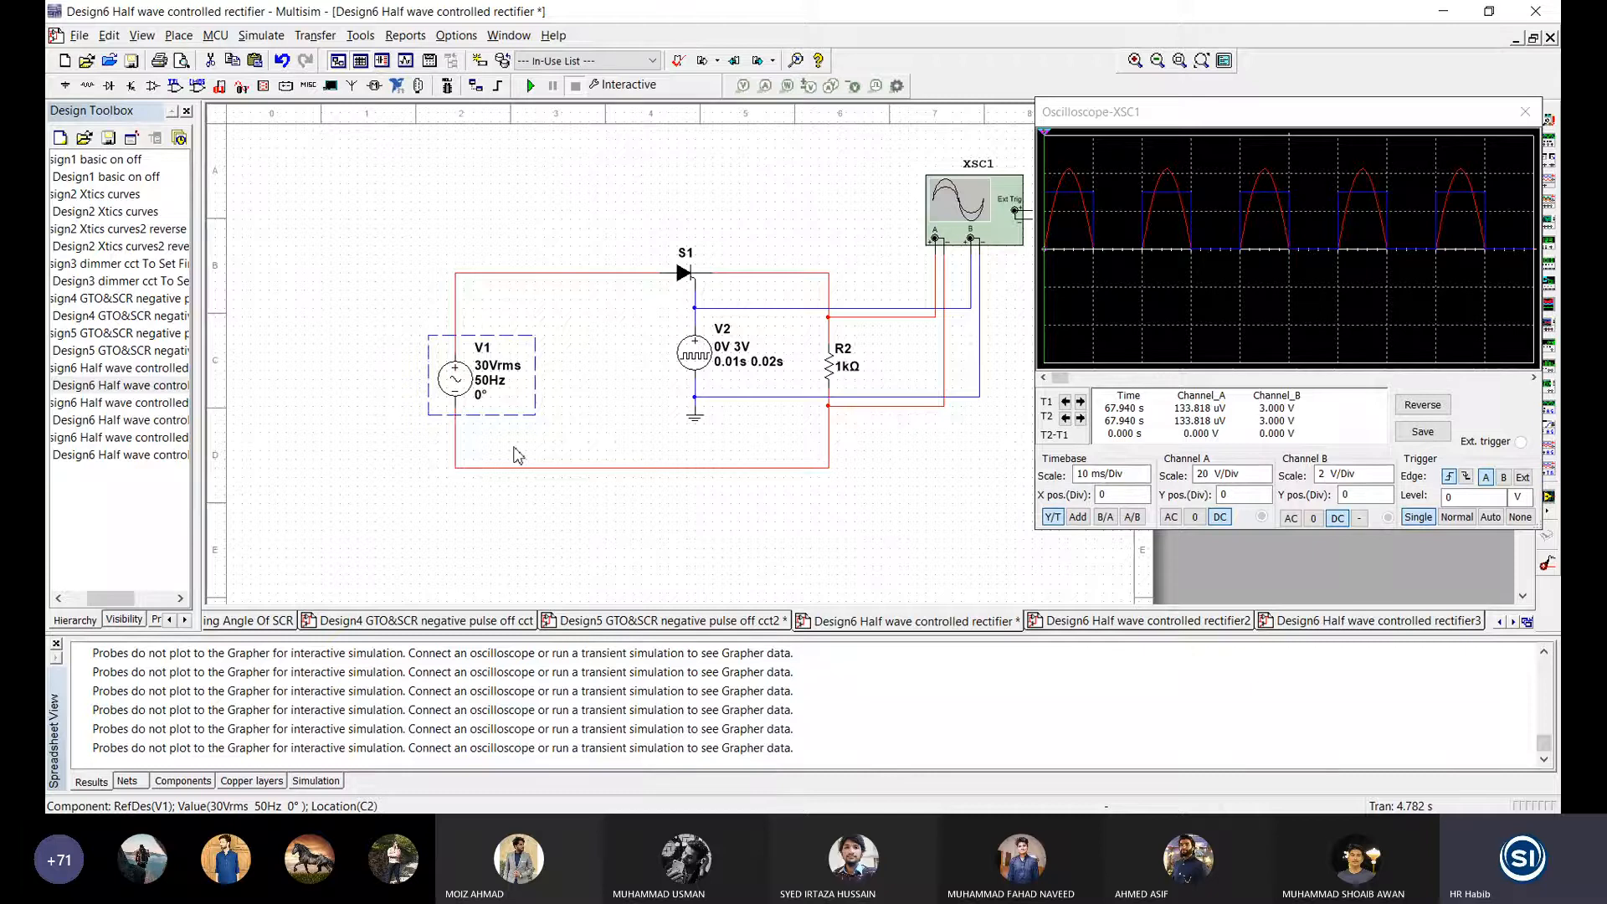
# Step: Review the settings of pulse source V2 and locate PULSE_VOLTAGE under SIGNAL_VOLTAGE_SOURCES in the component database, without replacing V2
pyautogui.doubleClick(691, 366)
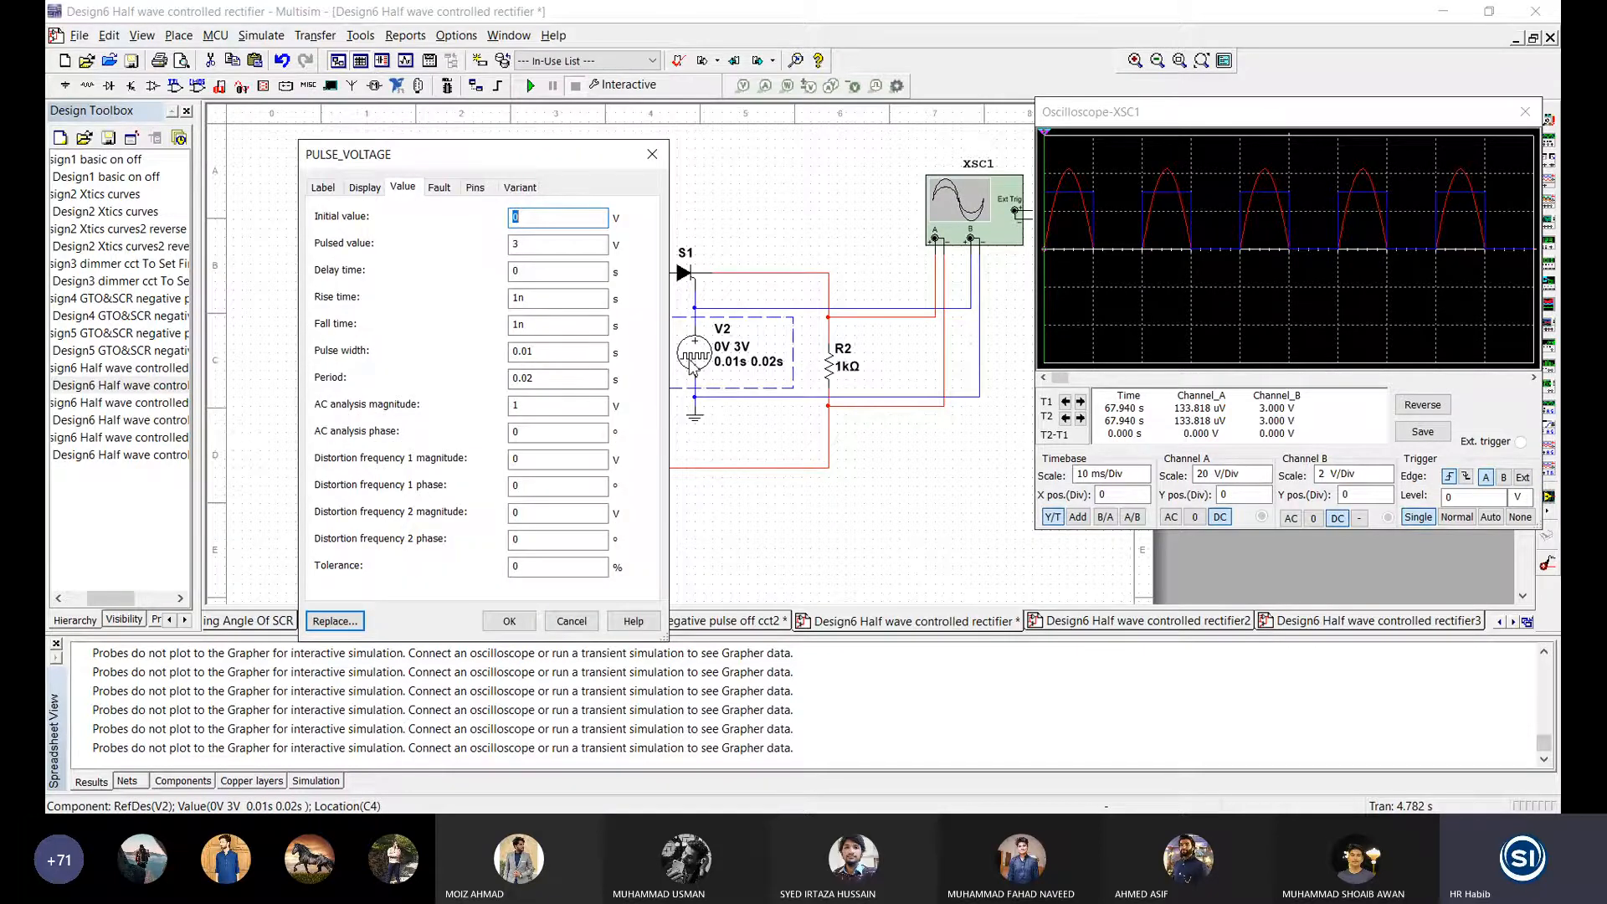
pyautogui.click(652, 155)
pyautogui.doubleClick(698, 359)
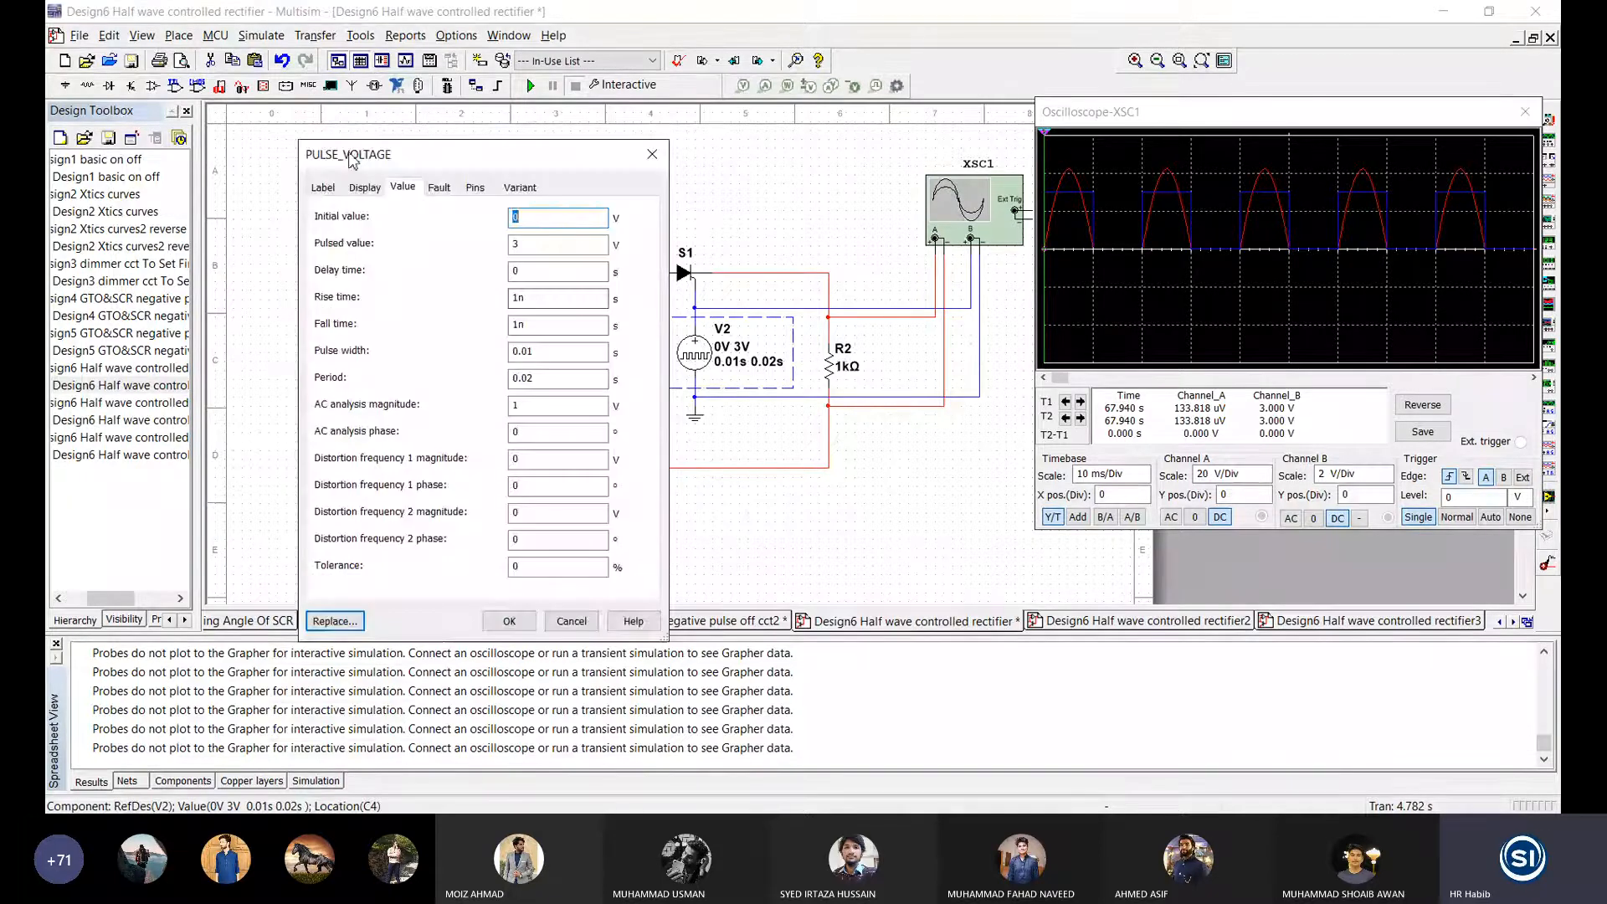
pyautogui.click(335, 621)
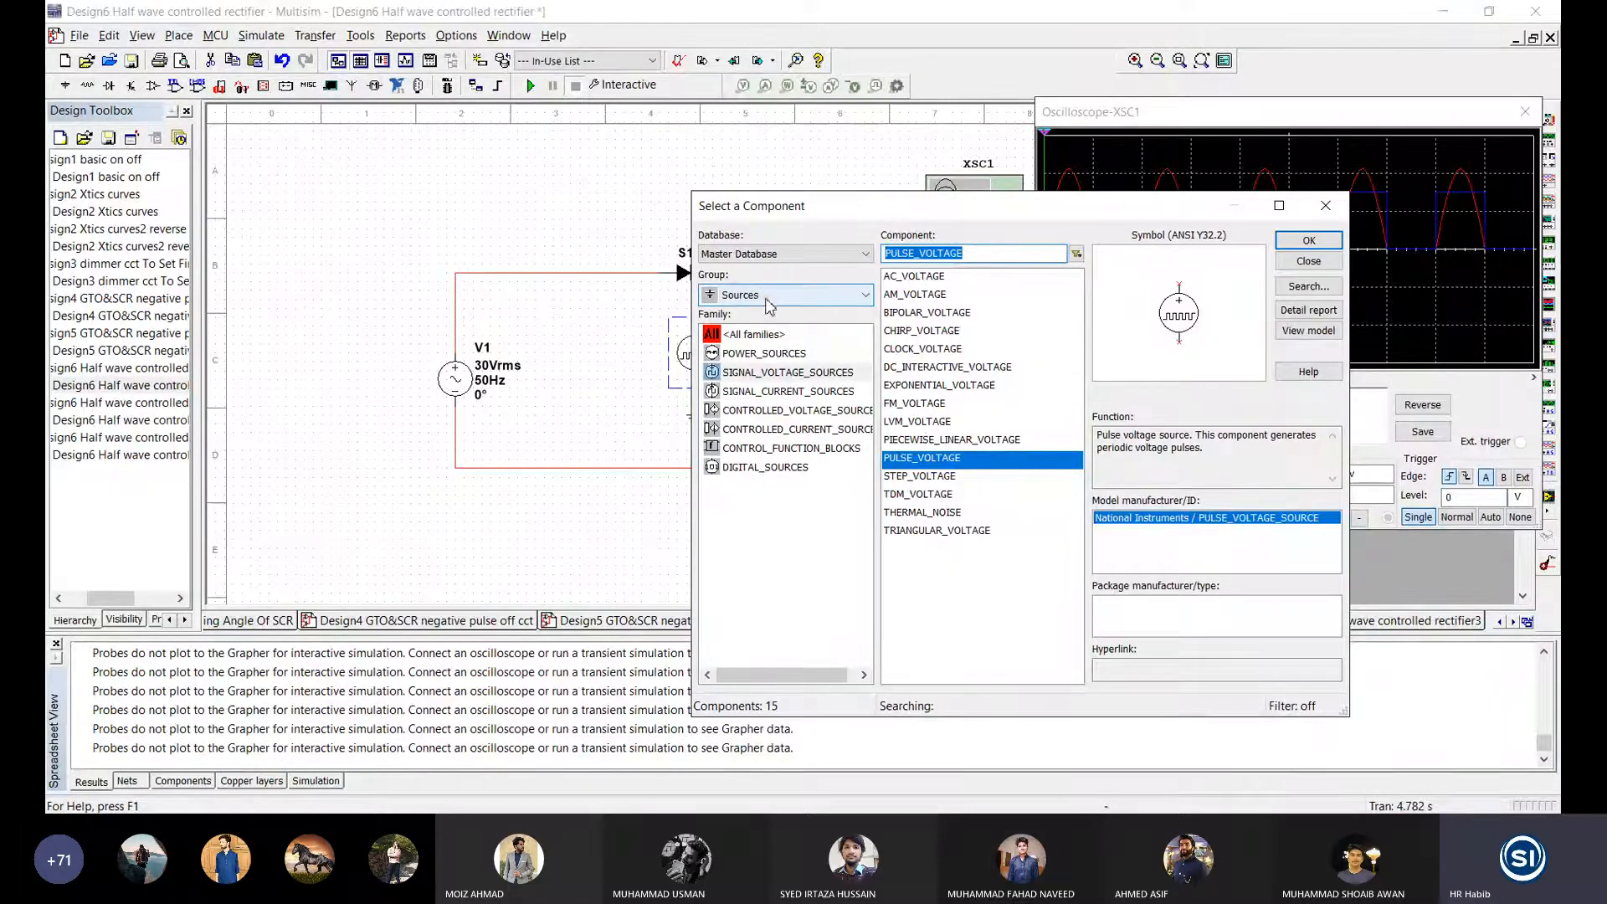
pyautogui.click(769, 380)
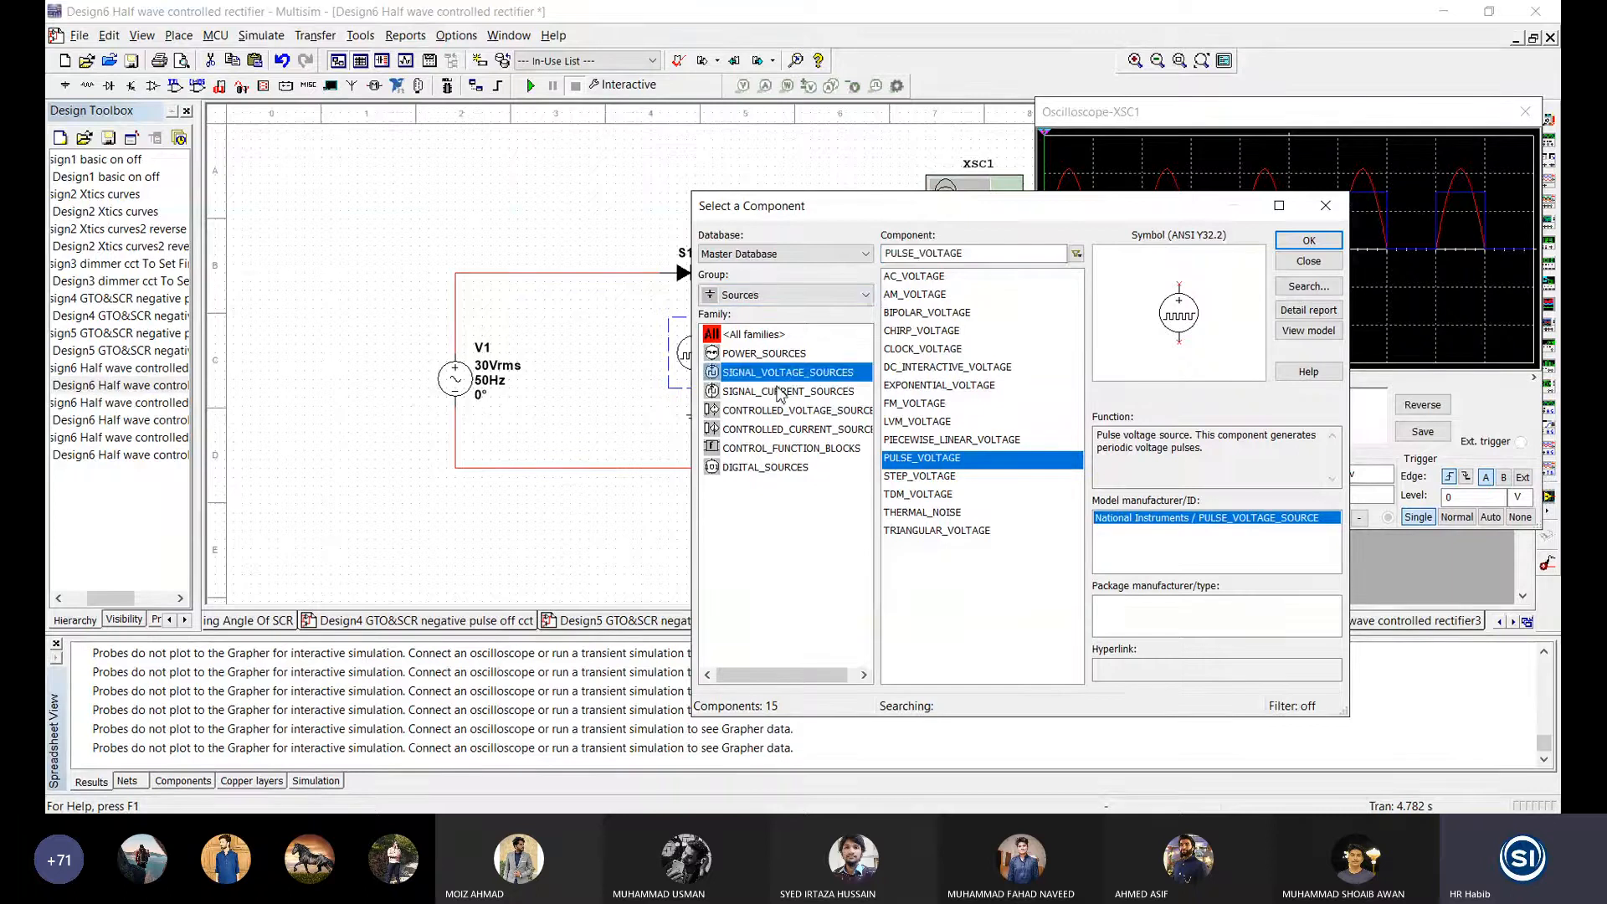
pyautogui.click(779, 391)
pyautogui.click(780, 373)
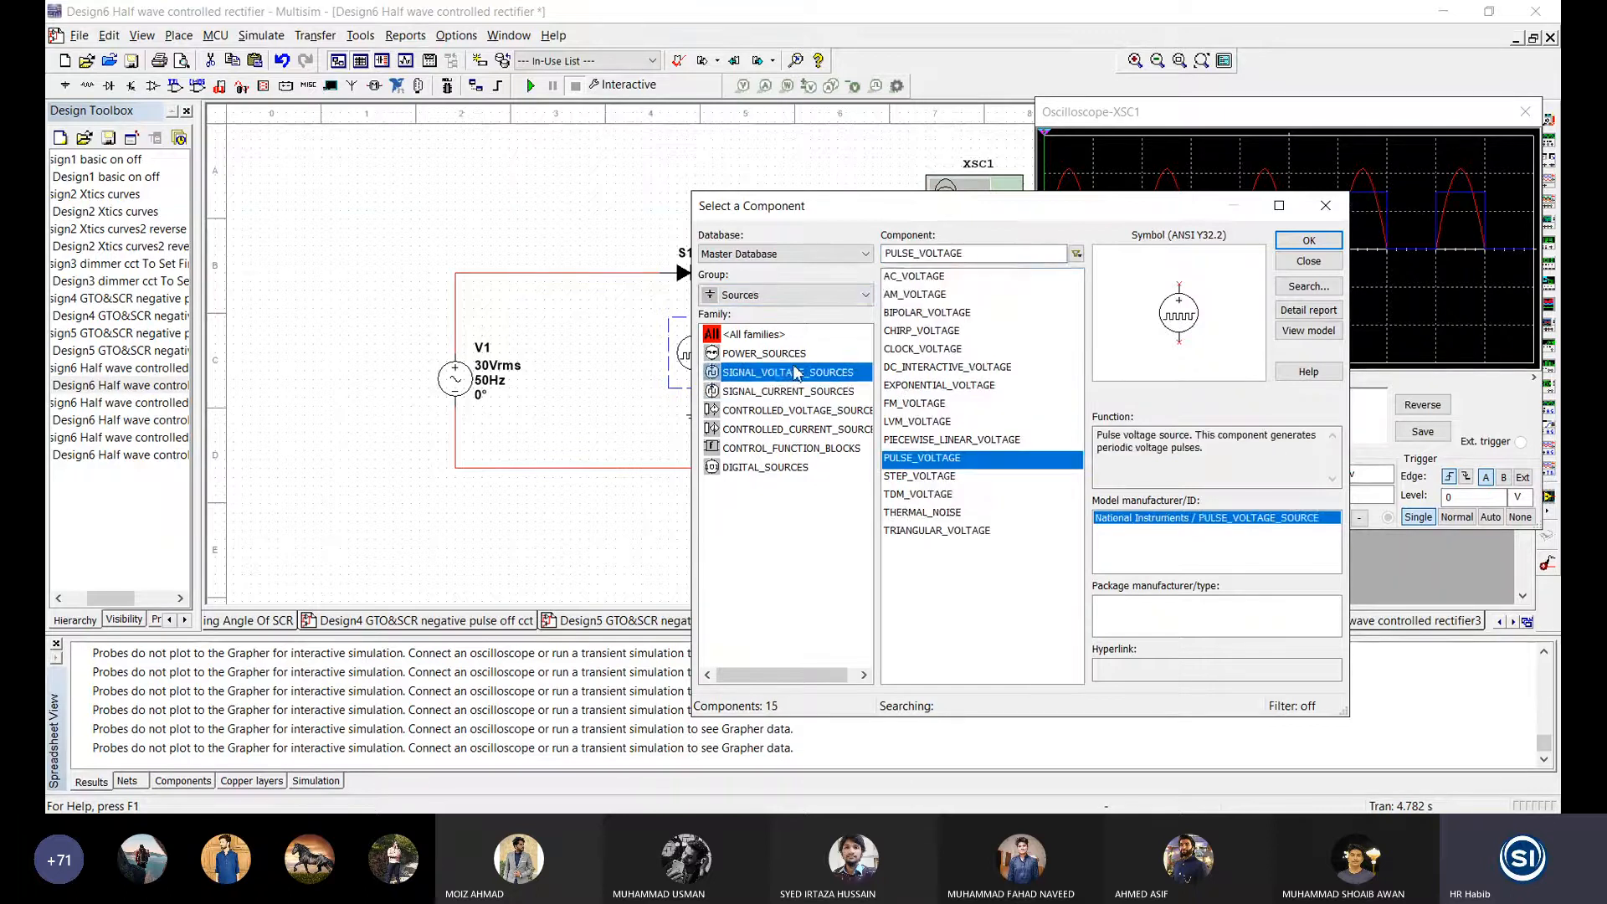
pyautogui.click(911, 460)
pyautogui.click(1311, 213)
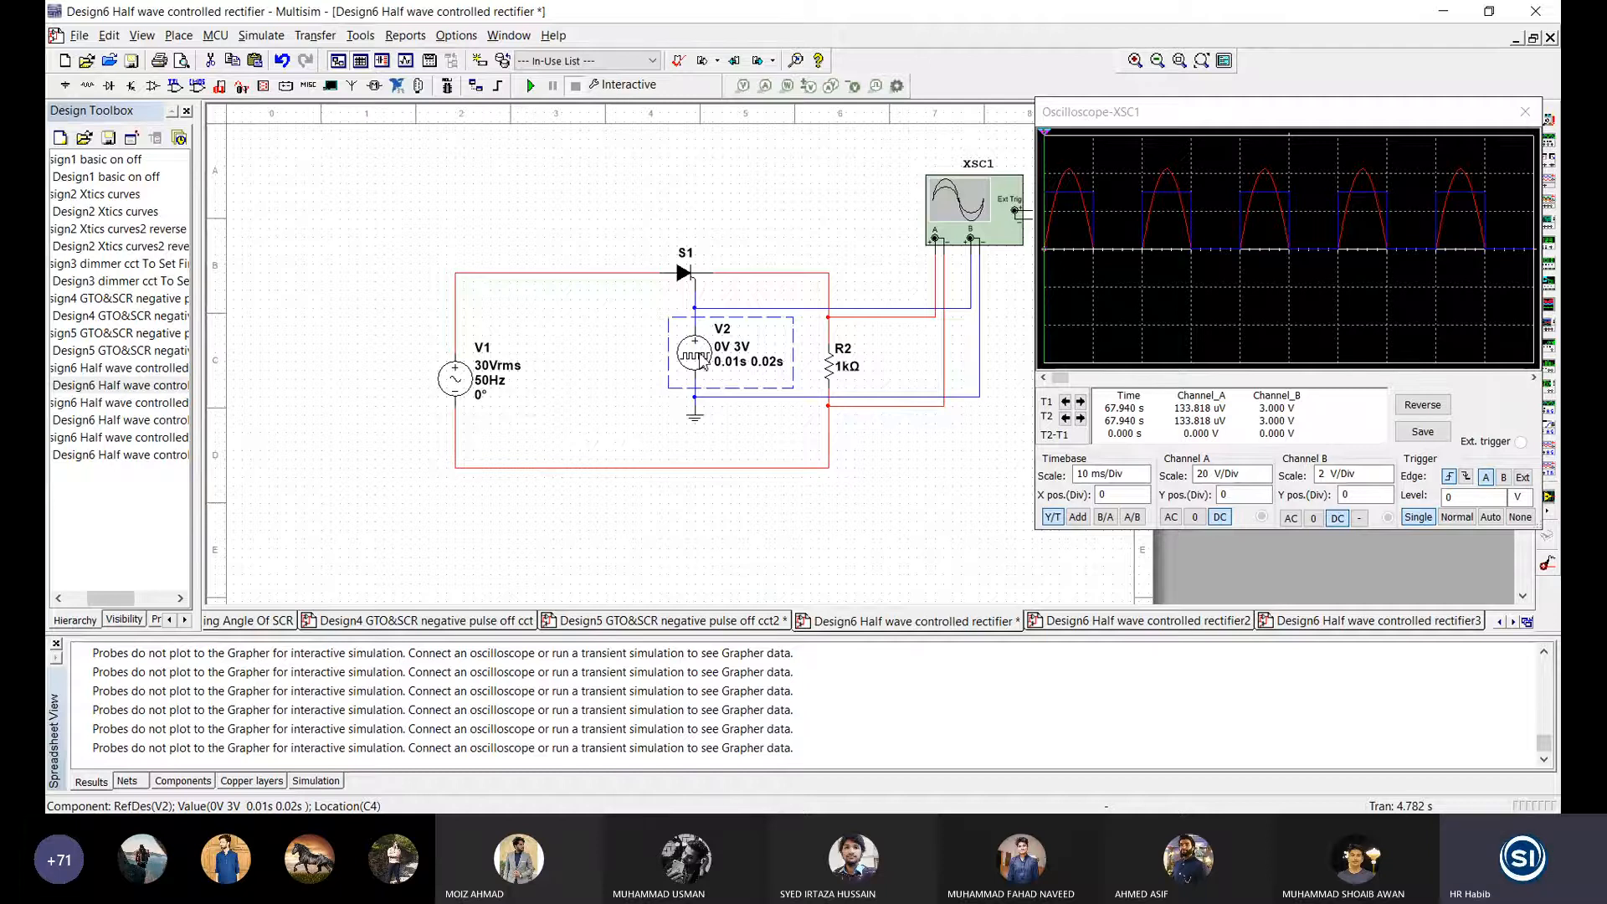
# Step: Simulate the half wave rectifier, stop the run, and examine oscilloscope XSC1 and the wire from V2 to its channel B
pyautogui.press('F5')
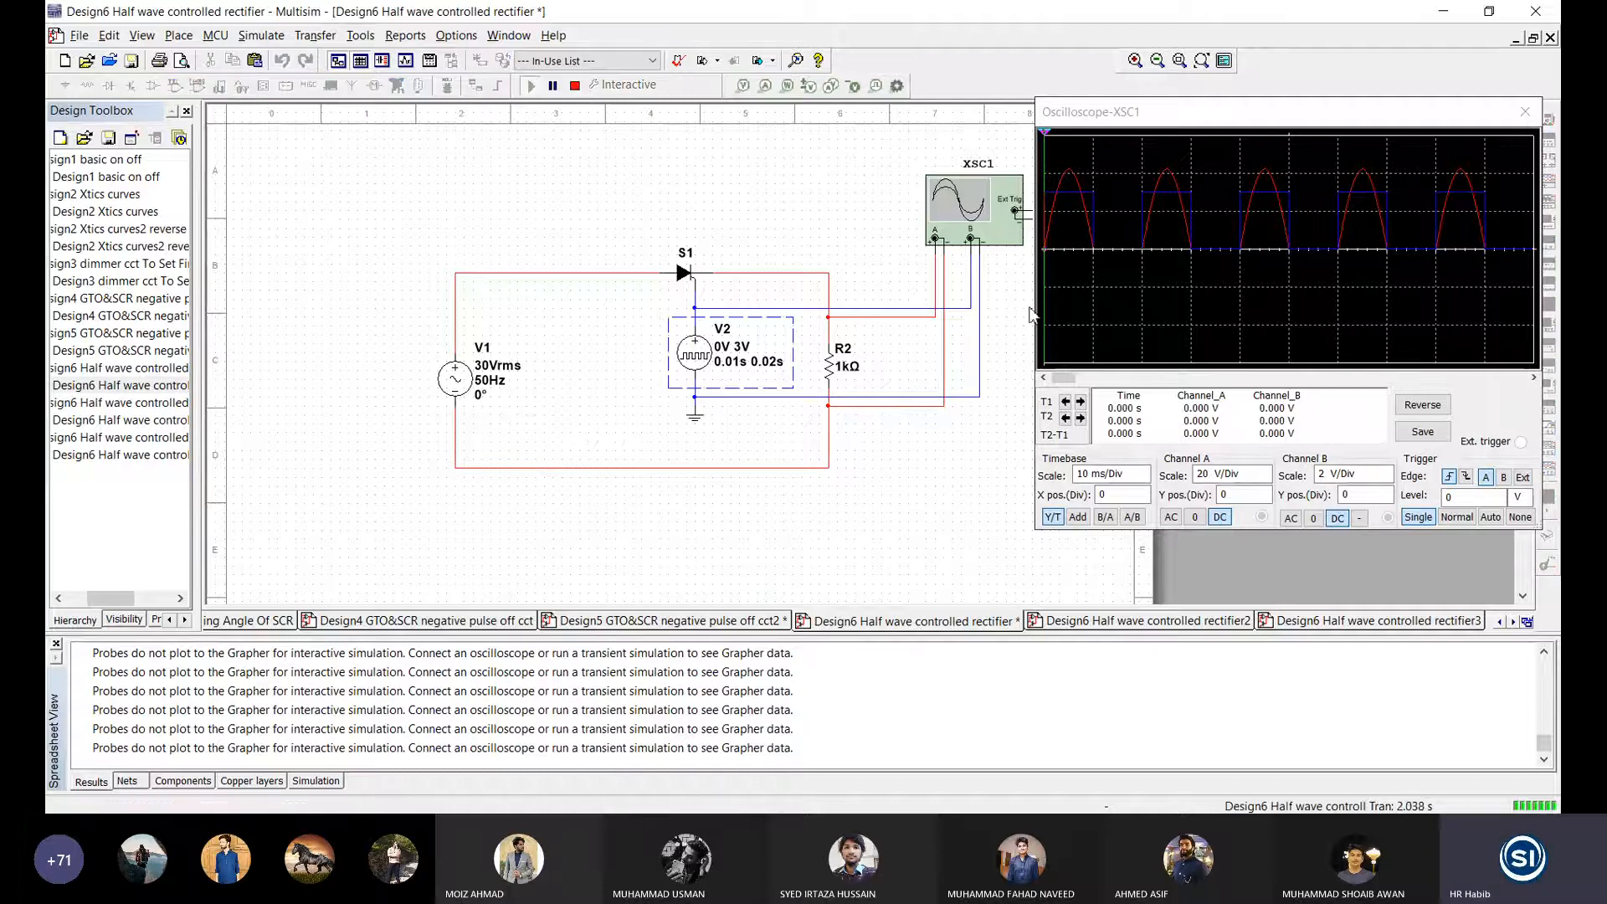
pyautogui.click(576, 87)
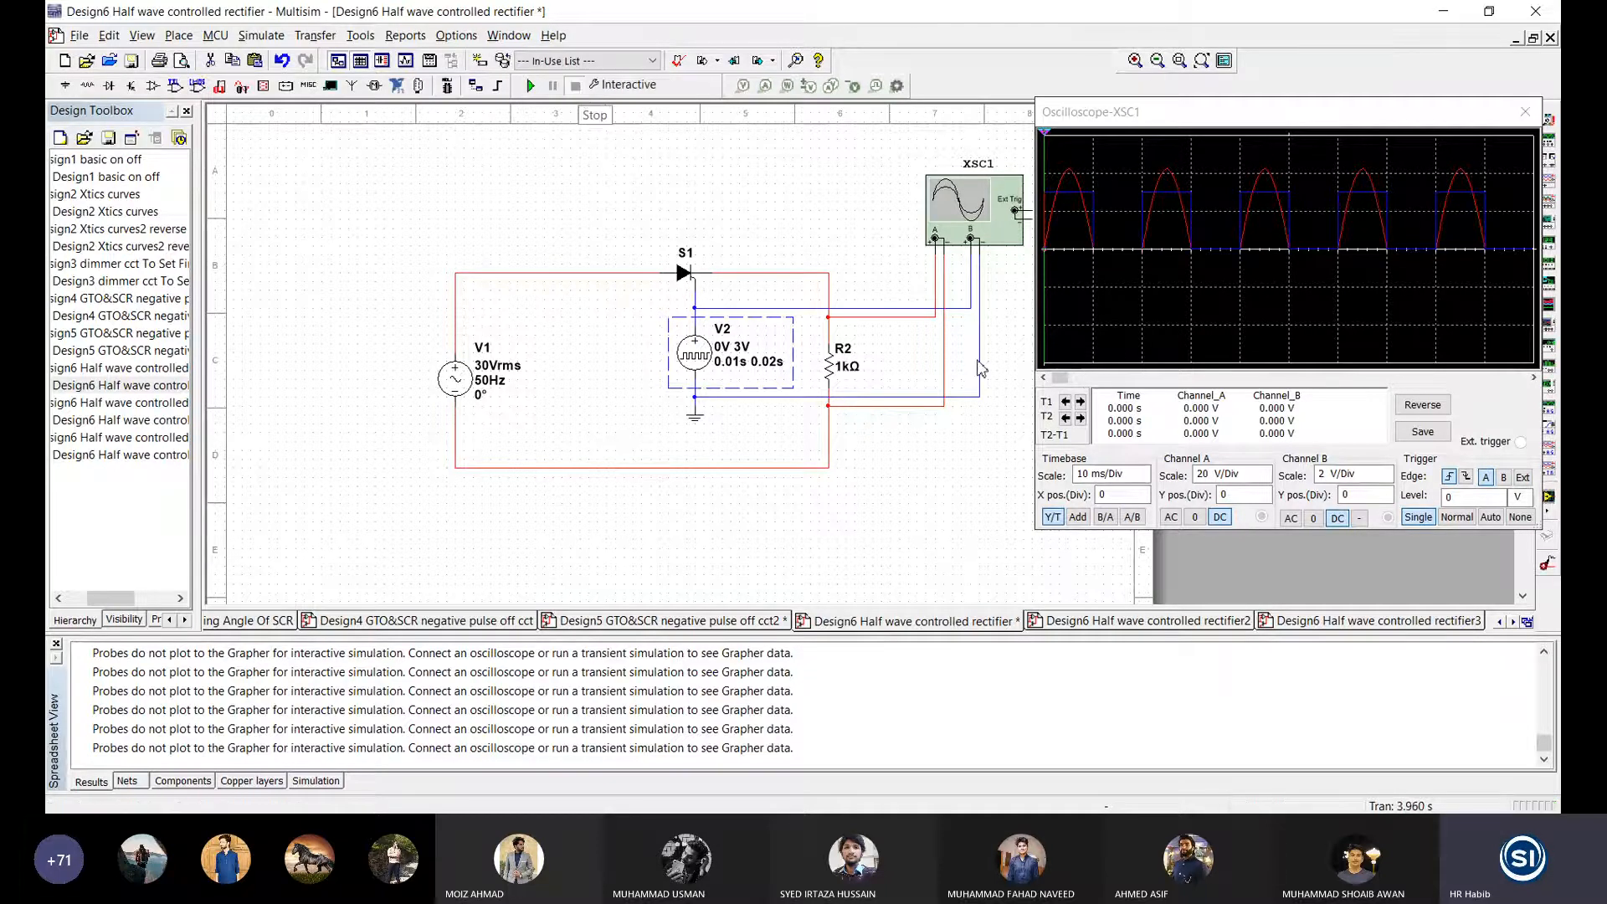
pyautogui.click(979, 216)
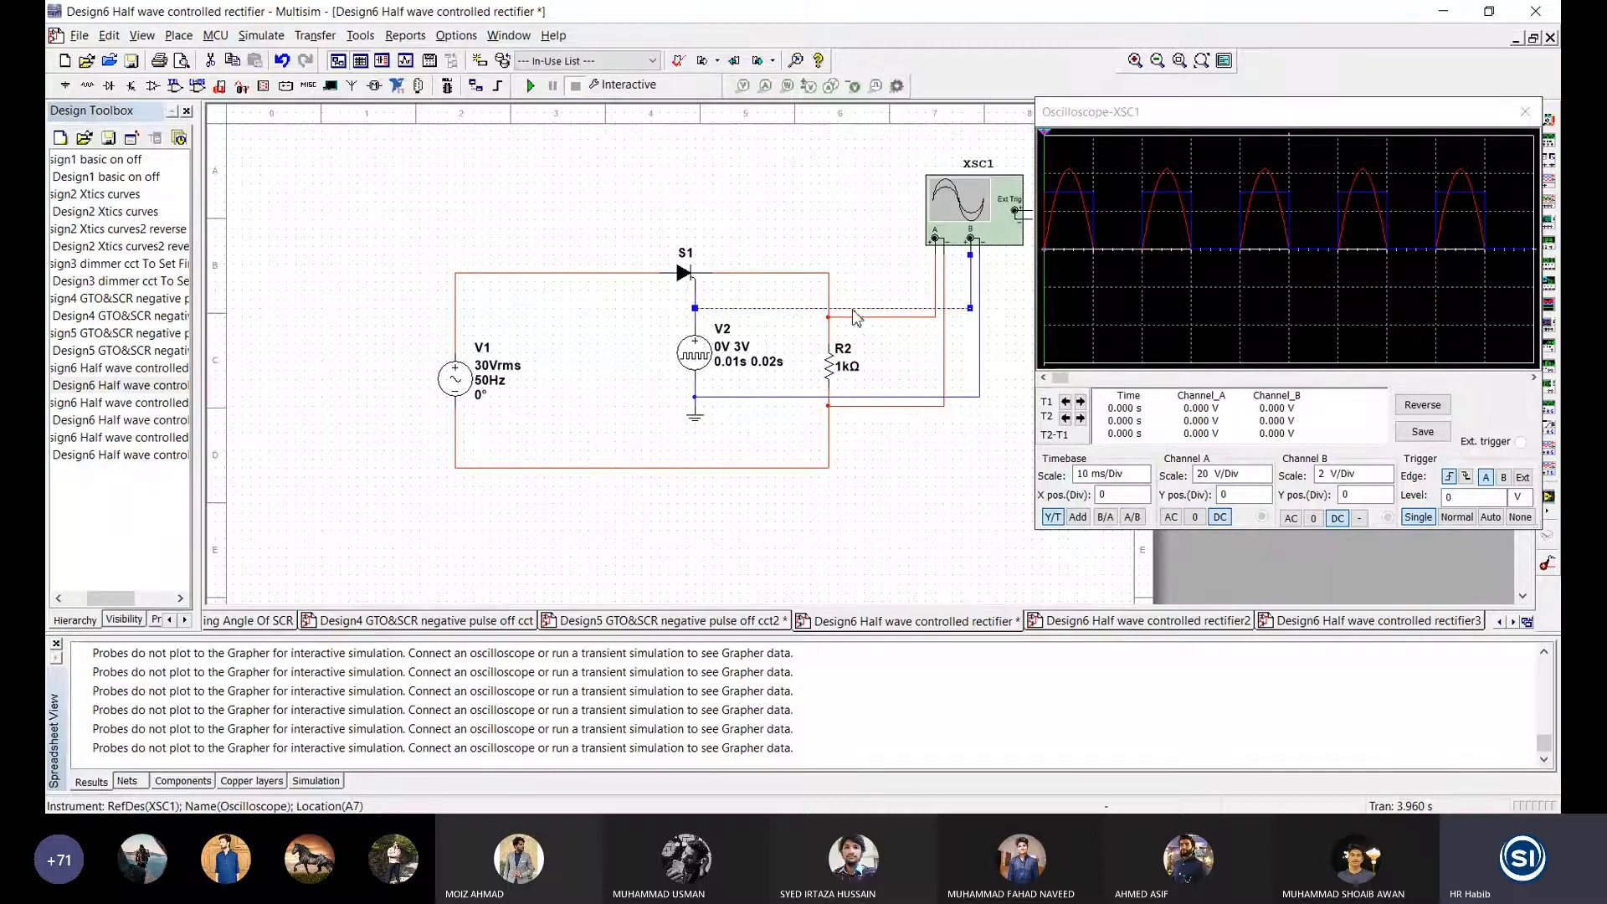
# Step: Examine the channel B ground wire, load R2, supply V1, thyristor S1 and pulse source V2 against the oscilloscope traces
pyautogui.click(981, 366)
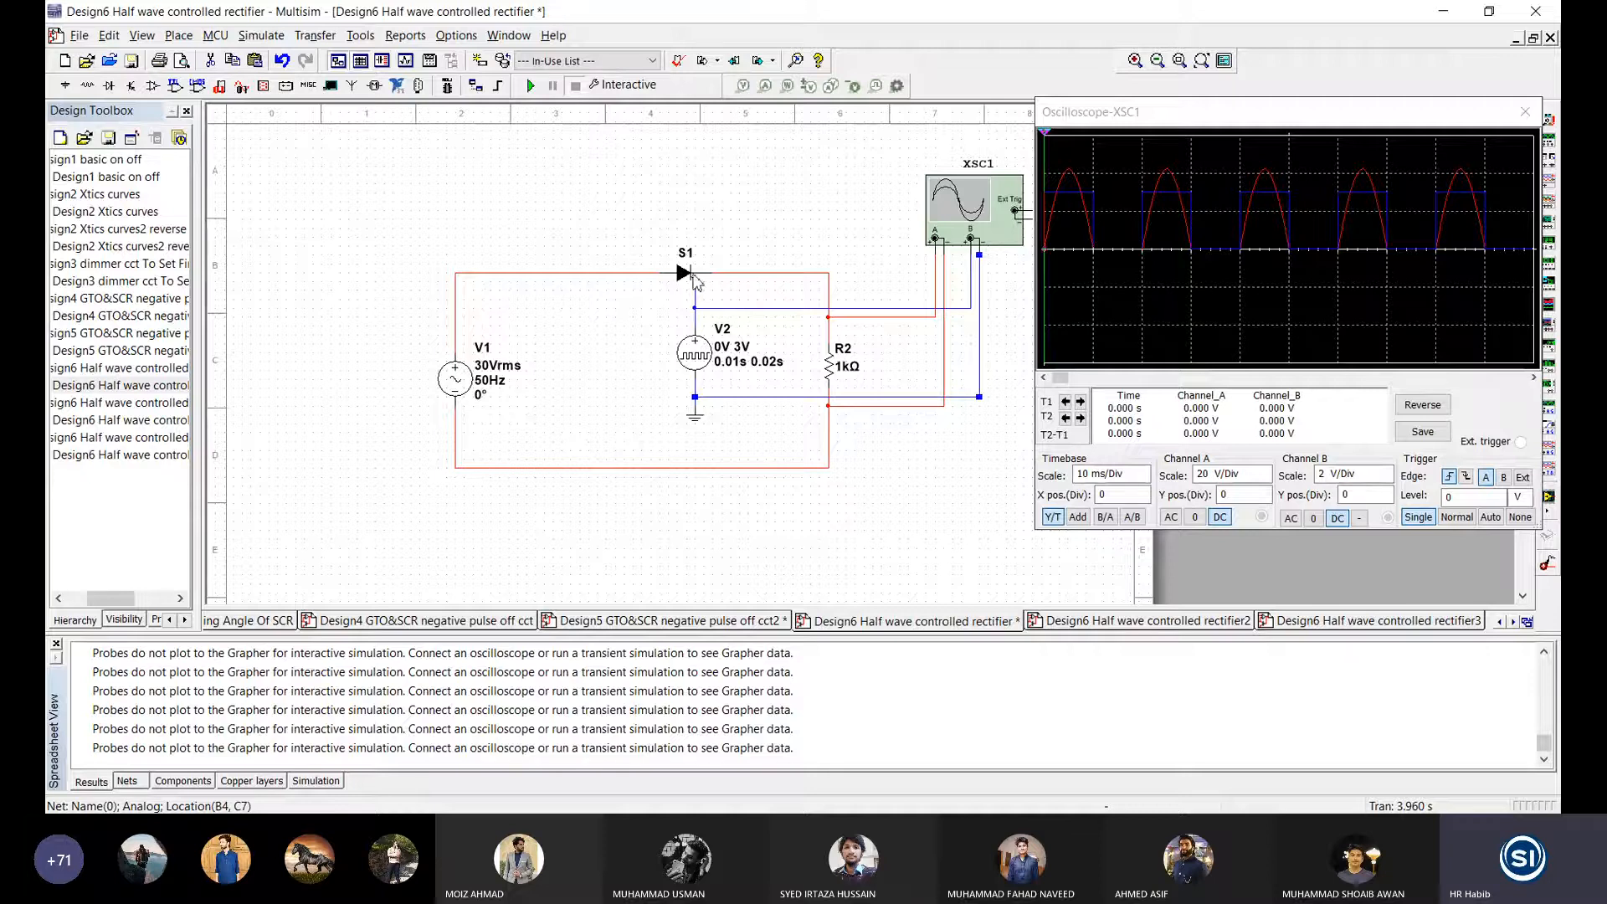
pyautogui.click(839, 366)
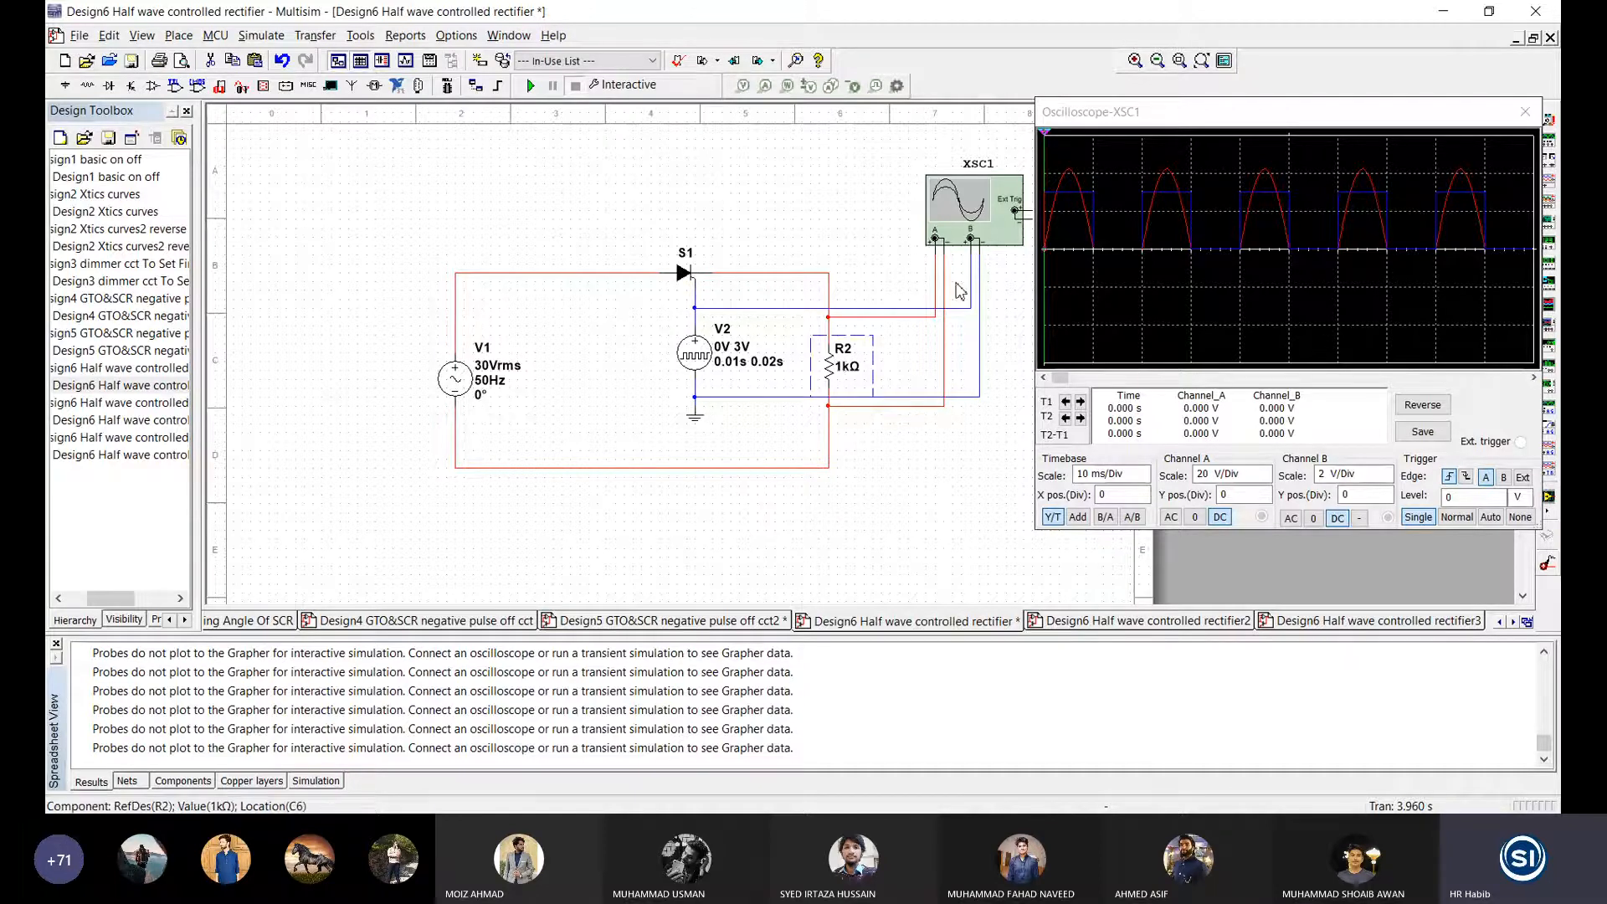
pyautogui.click(452, 383)
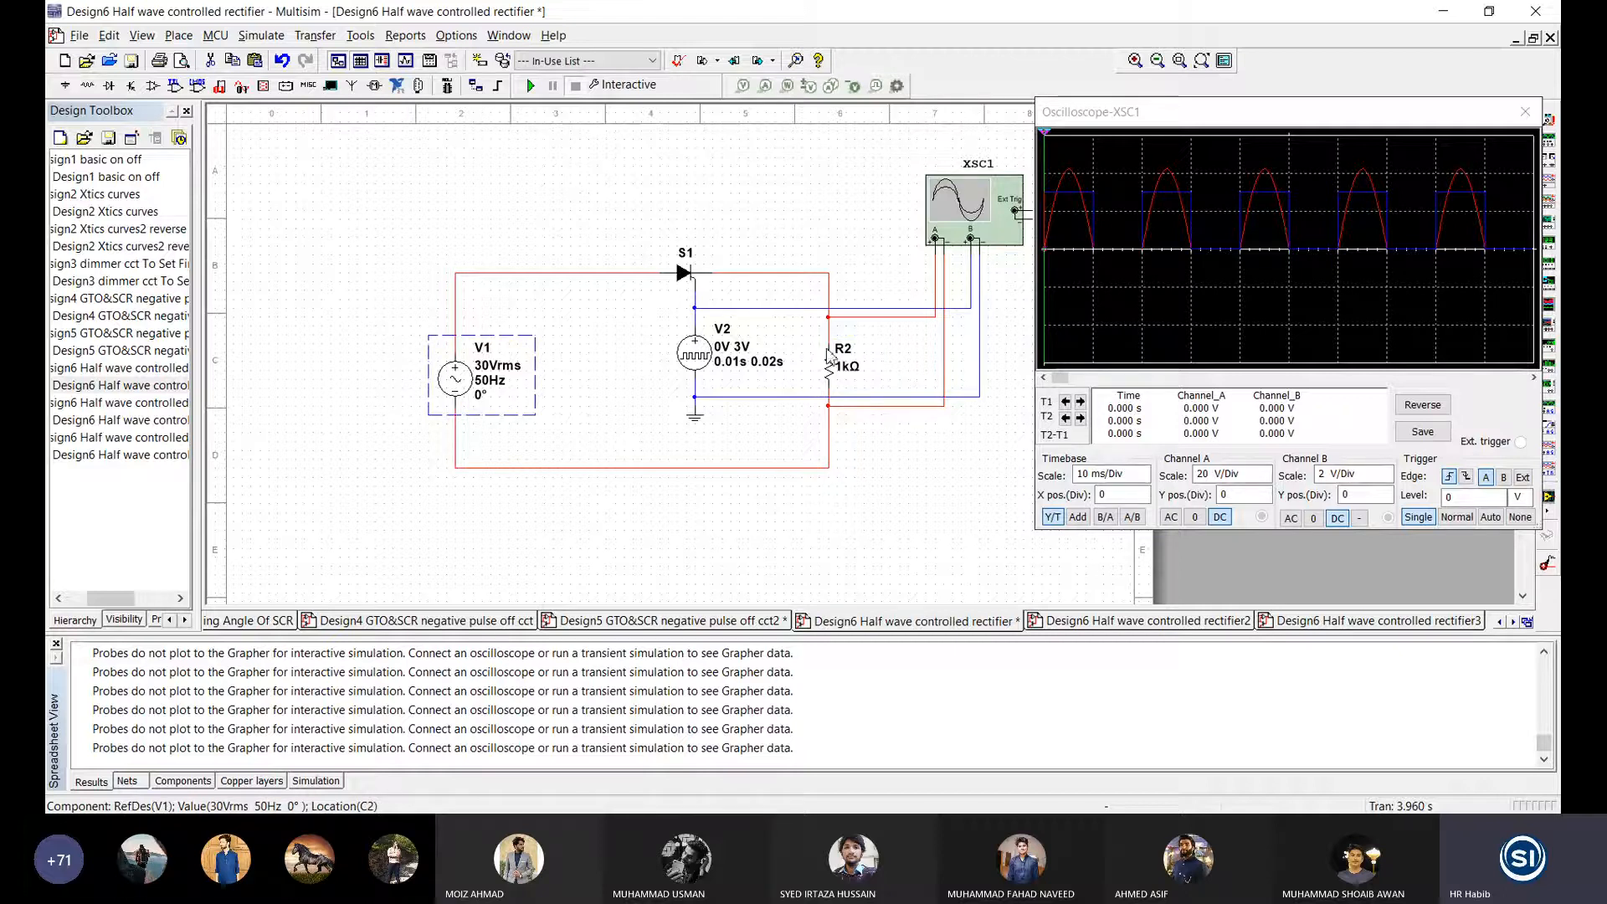
pyautogui.click(843, 377)
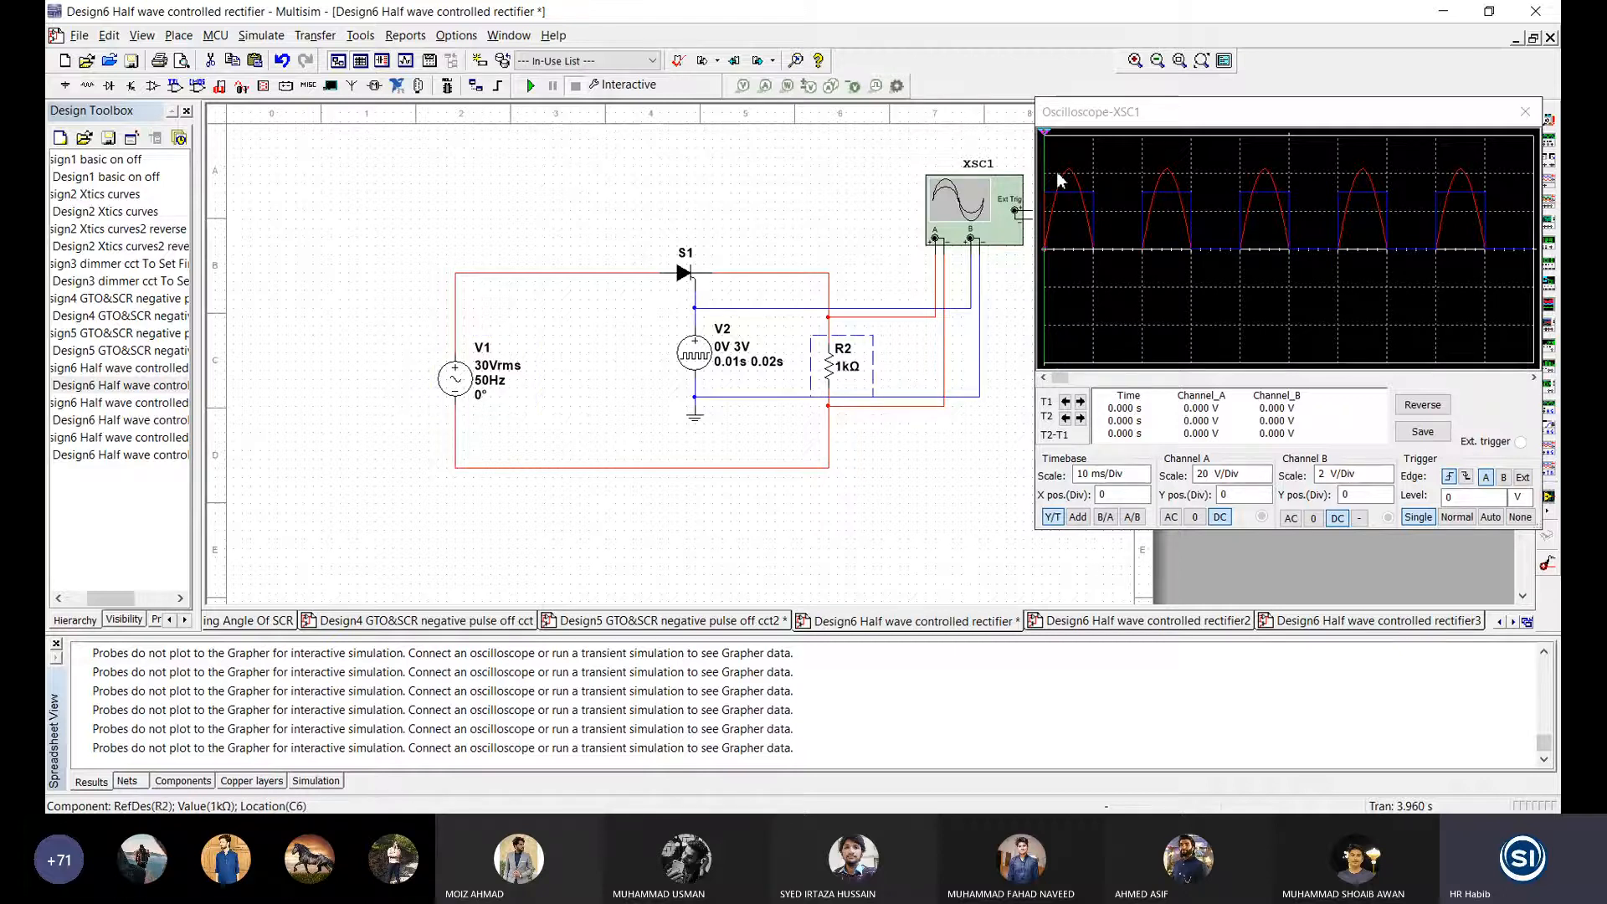
pyautogui.click(684, 273)
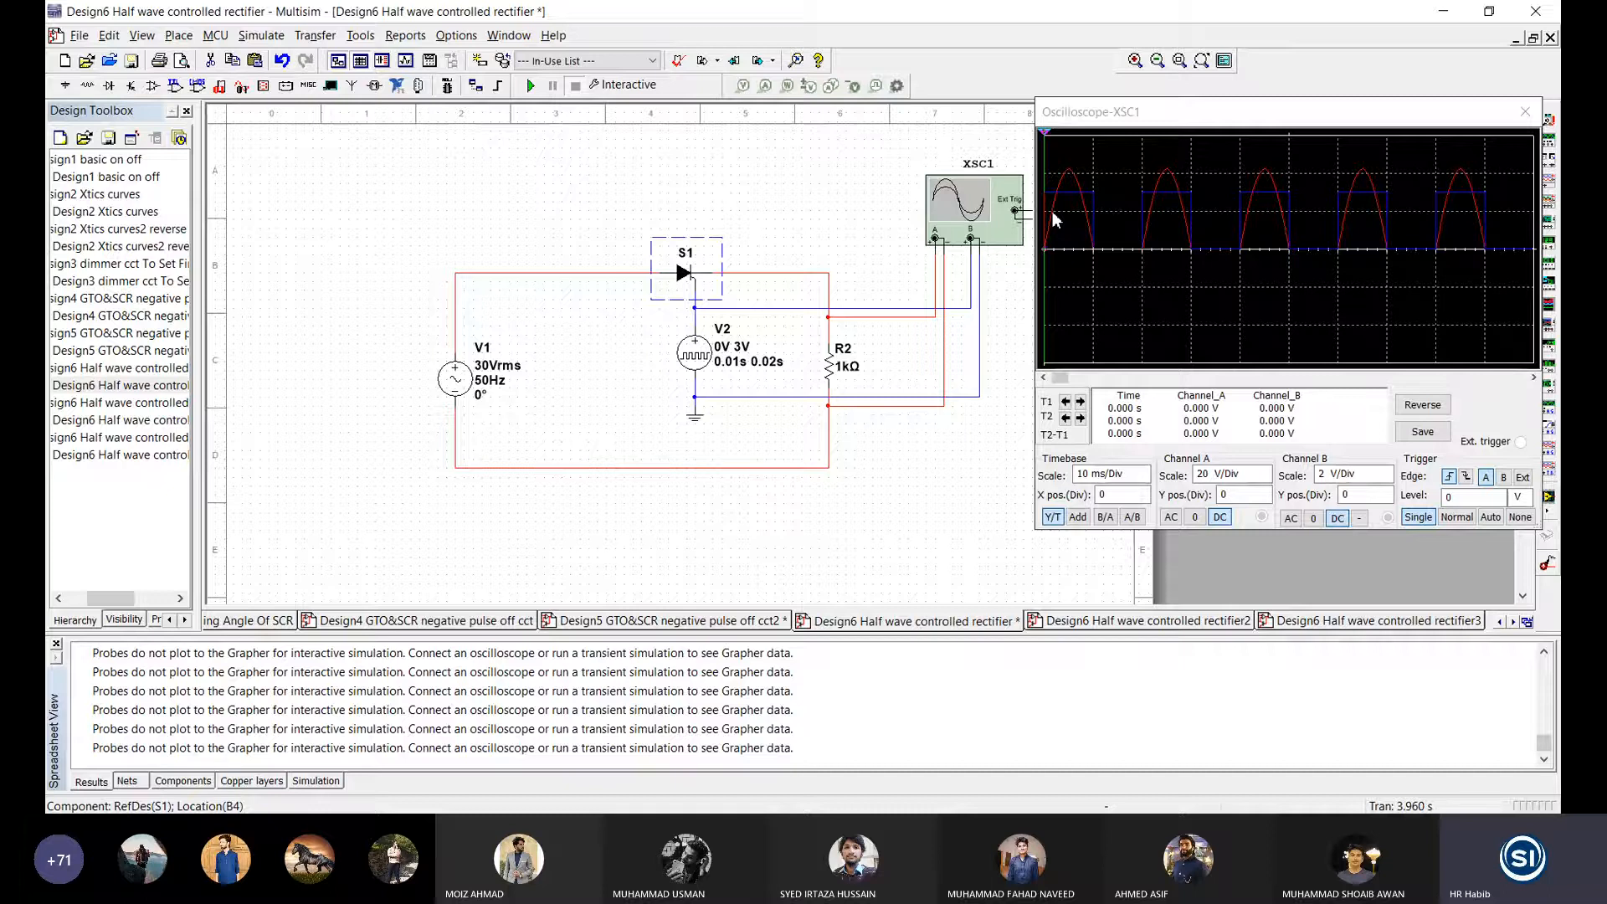
pyautogui.click(694, 359)
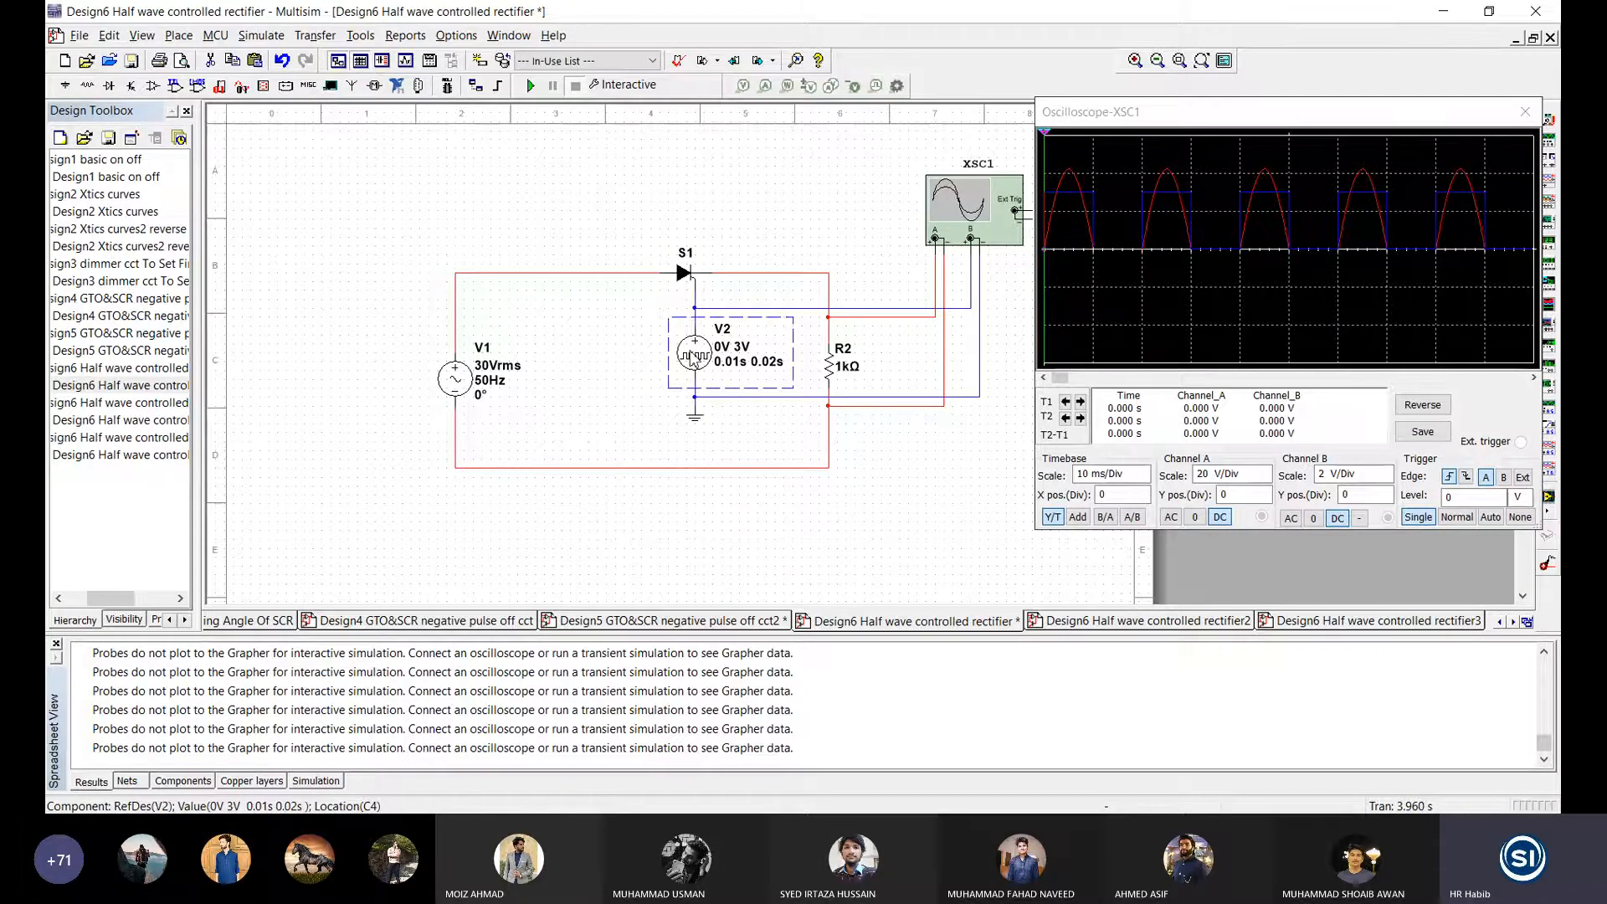
# Step: Review the pulsed value, pulse width and period of pulse source V2 without changing them
pyautogui.doubleClick(694, 358)
pyautogui.moveTo(524, 159); pyautogui.dragTo(386, 108)
pyautogui.press('Tab')
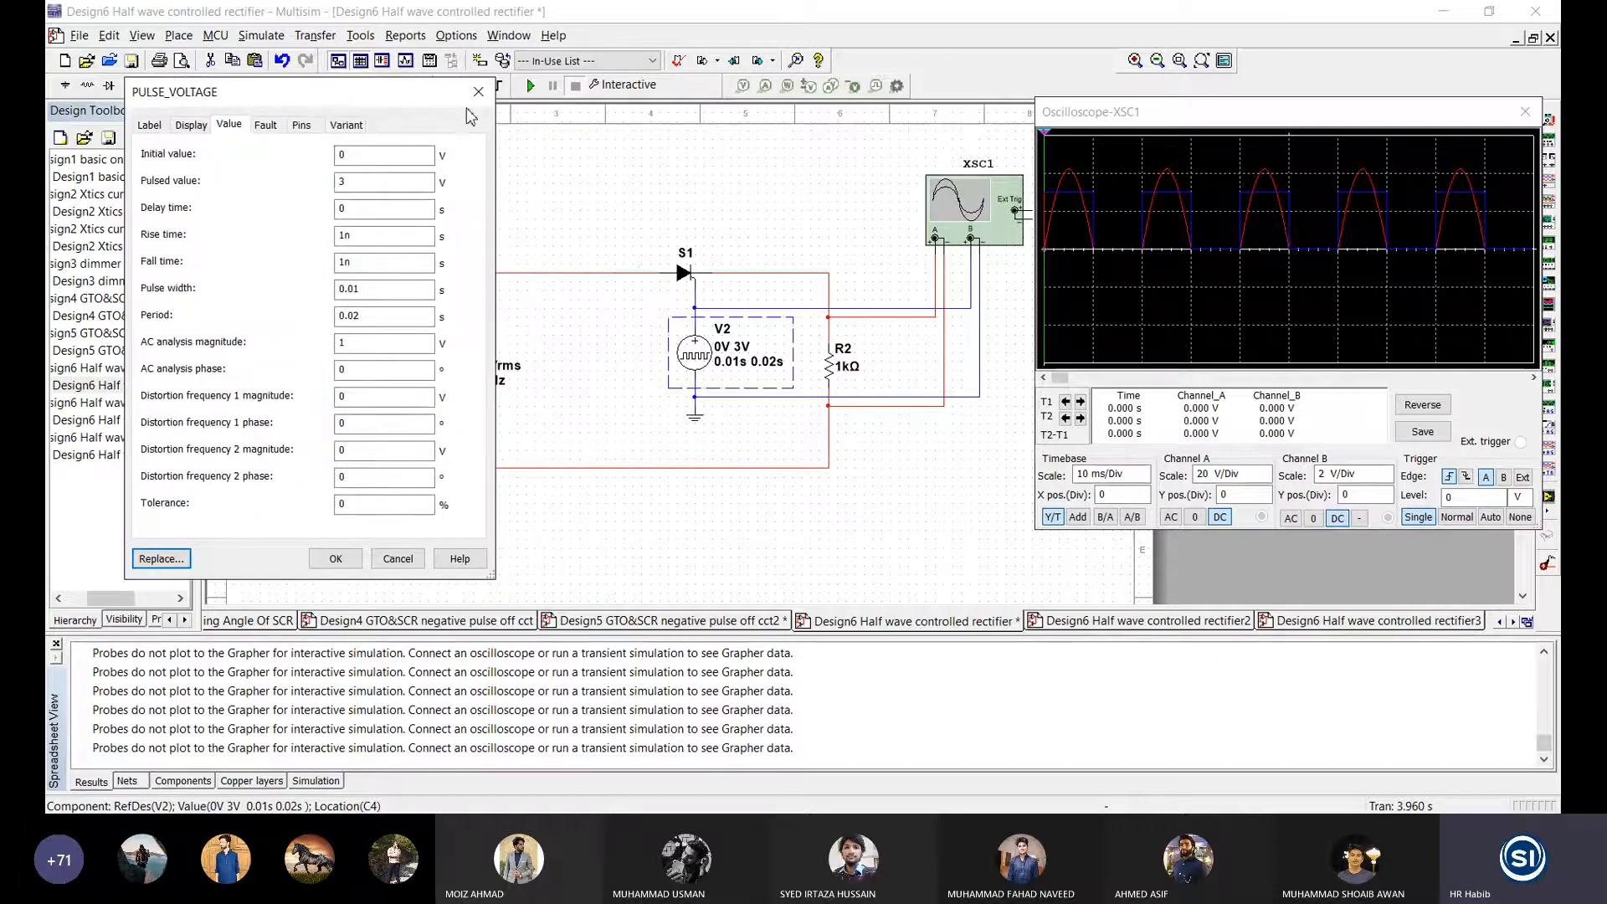
pyautogui.doubleClick(370, 186)
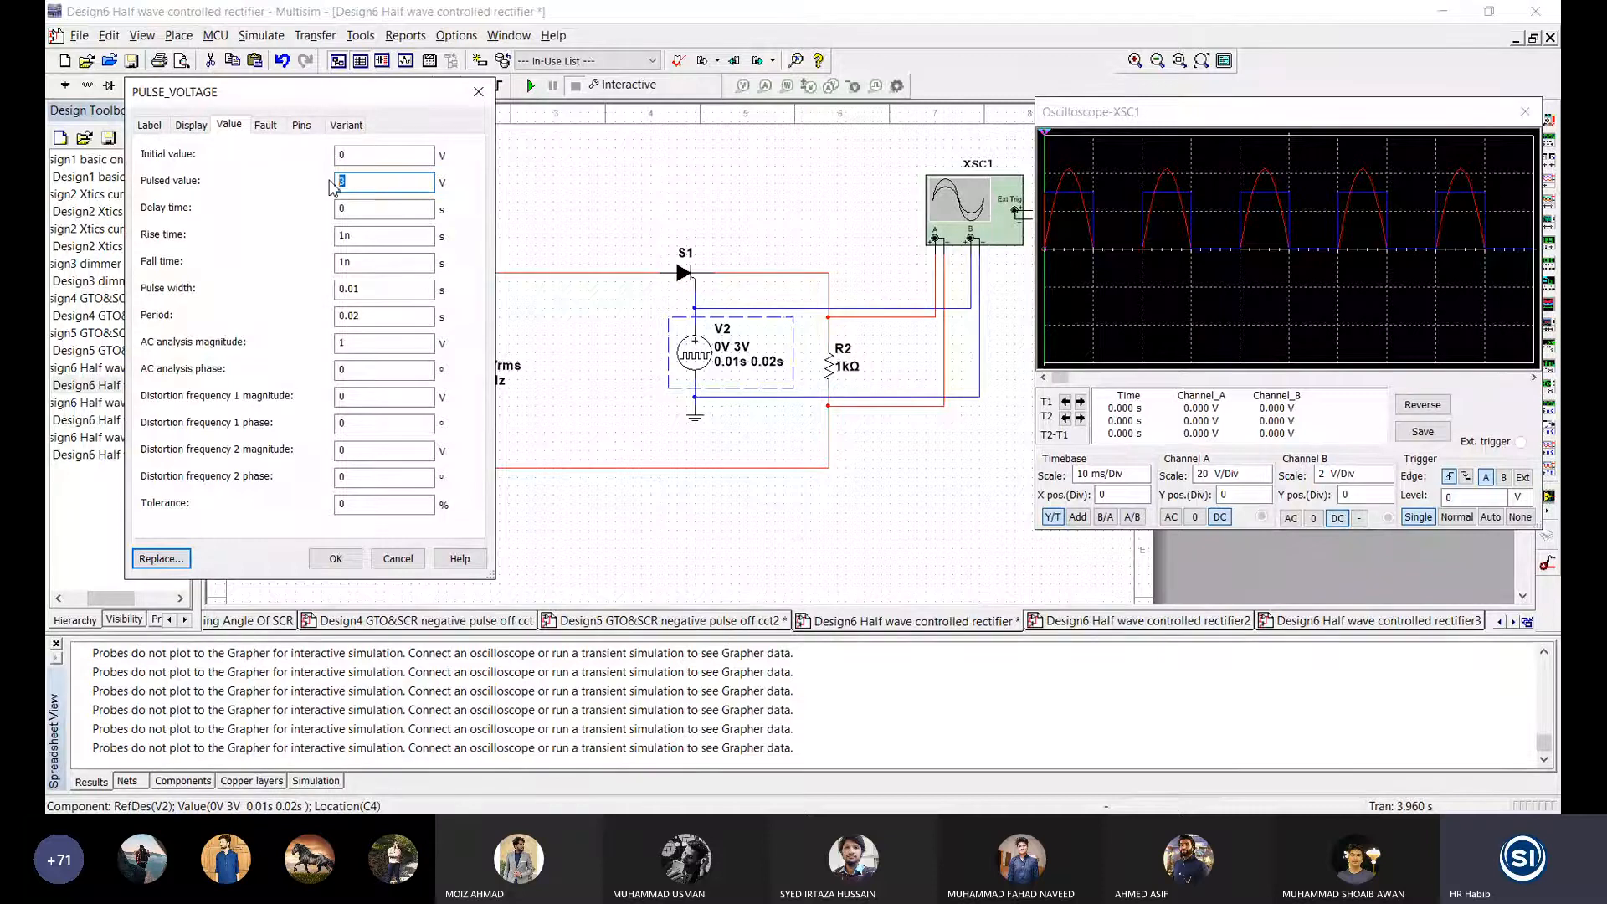
pyautogui.doubleClick(362, 295)
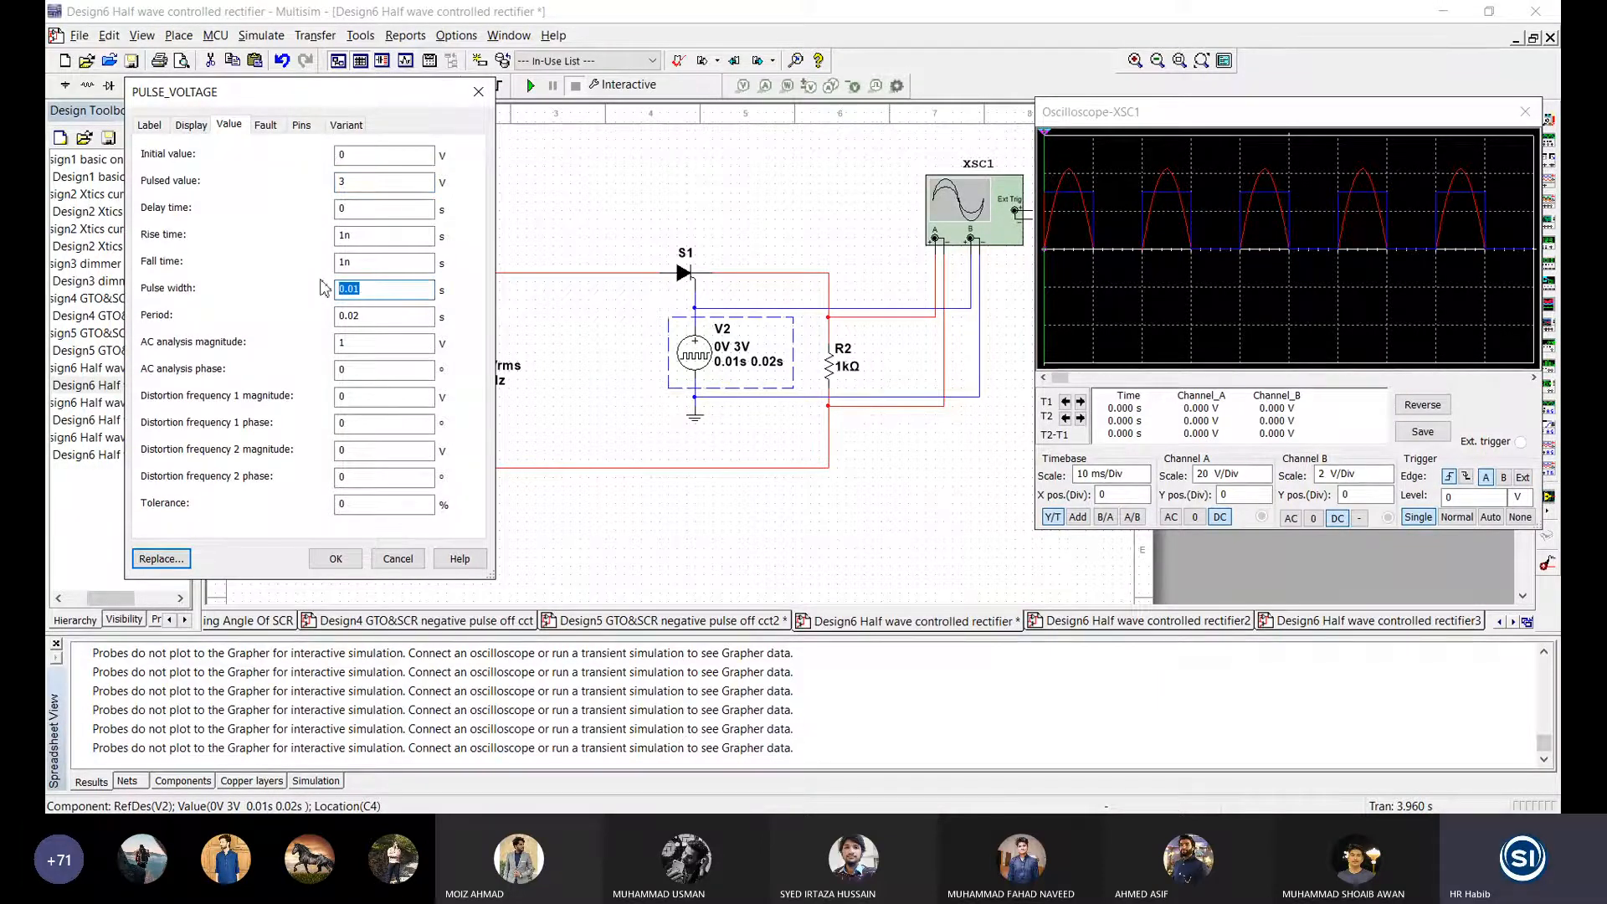
pyautogui.click(363, 289)
pyautogui.press('Tab')
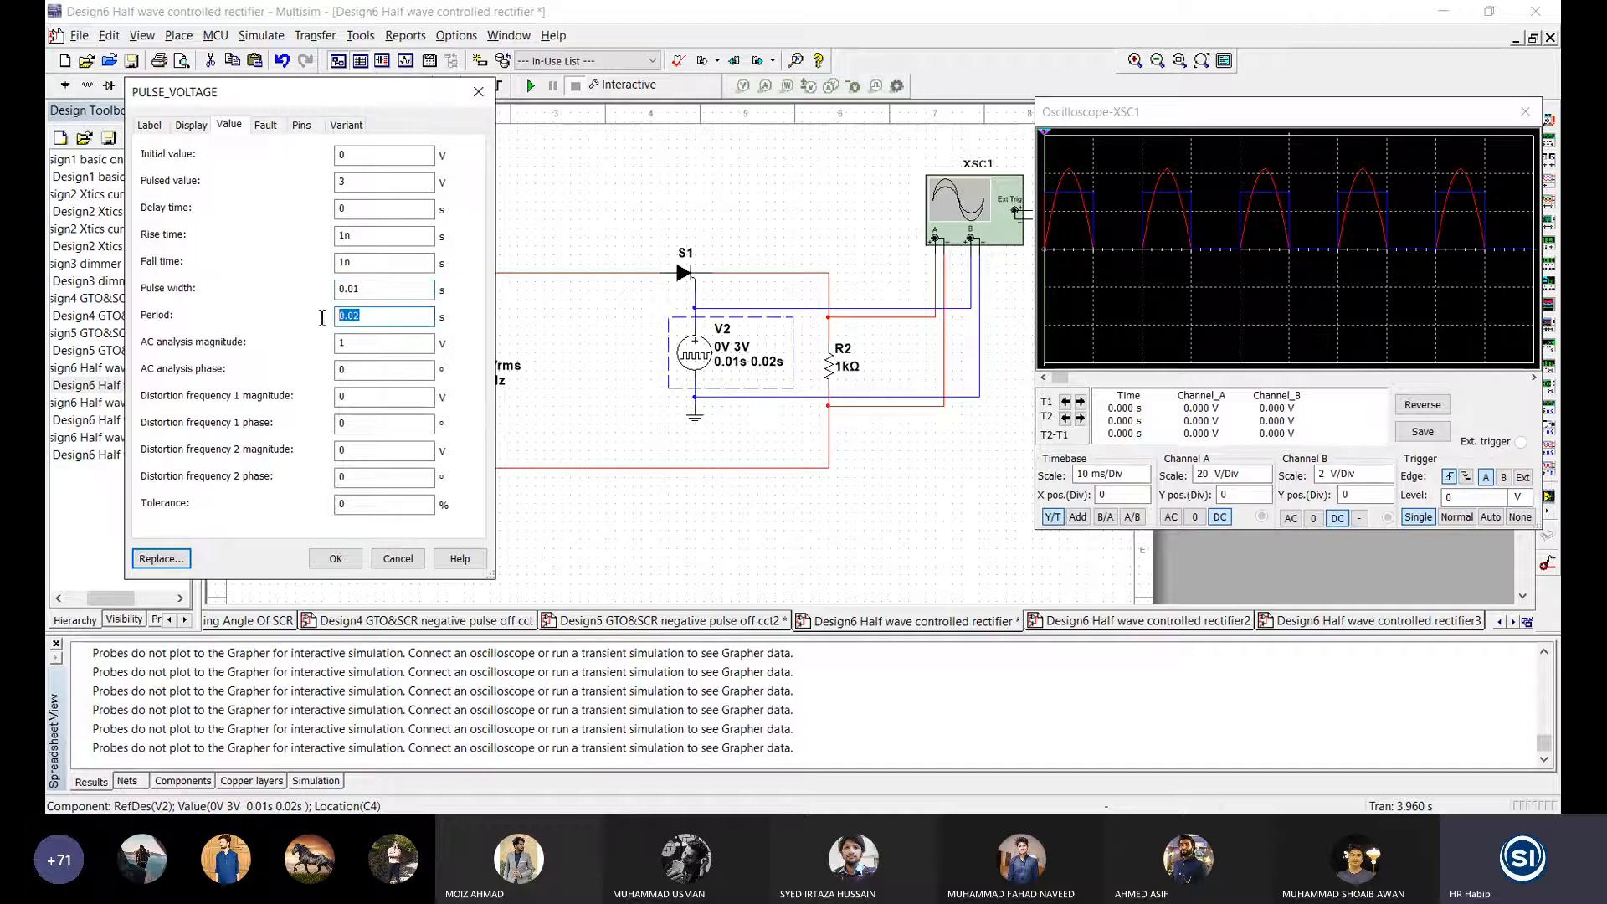
pyautogui.moveTo(374, 320); pyautogui.dragTo(326, 313)
pyautogui.click(348, 318)
pyautogui.doubleClick(368, 325)
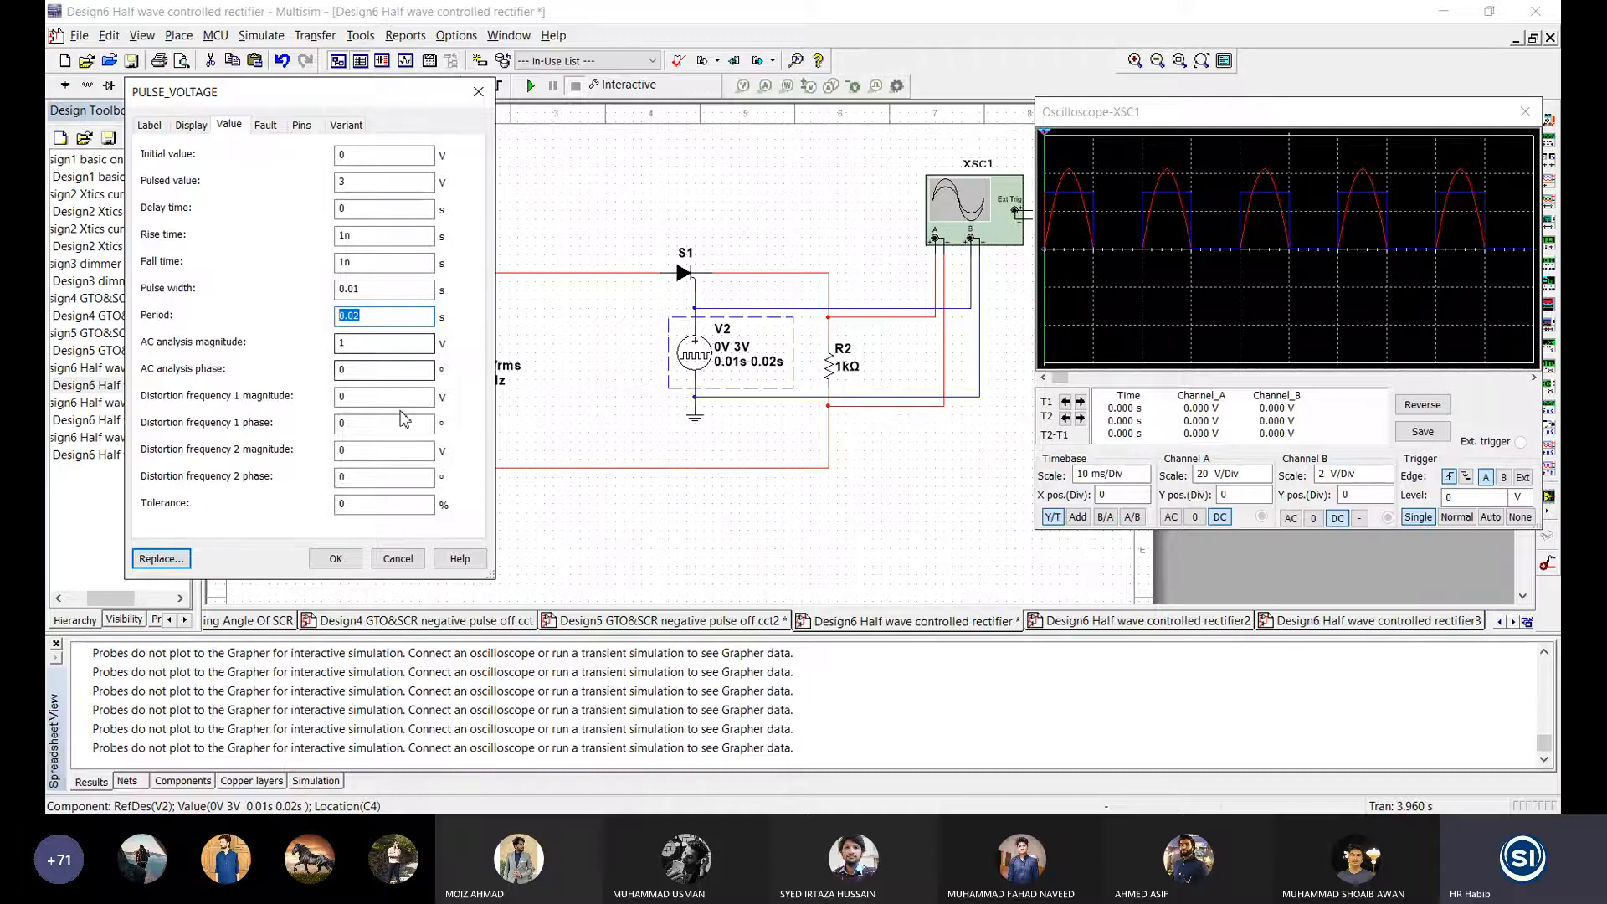
pyautogui.click(374, 558)
# Step: Simulate the half wave rectifier and compare load R2 and pulse source V2 with their oscilloscope traces
pyautogui.click(530, 85)
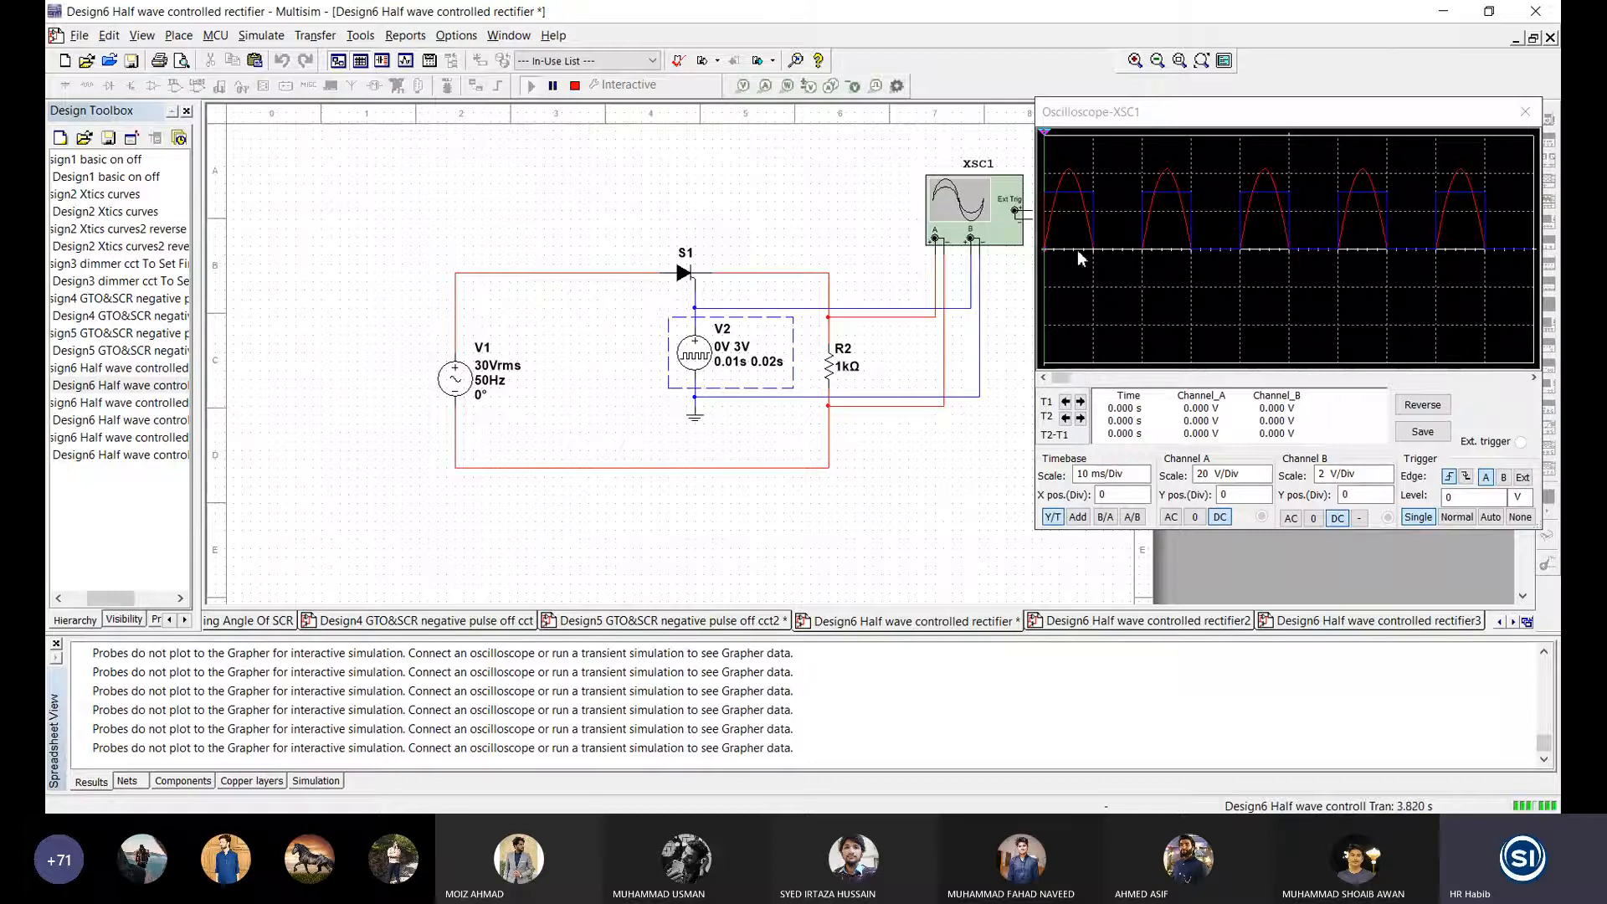
pyautogui.click(834, 372)
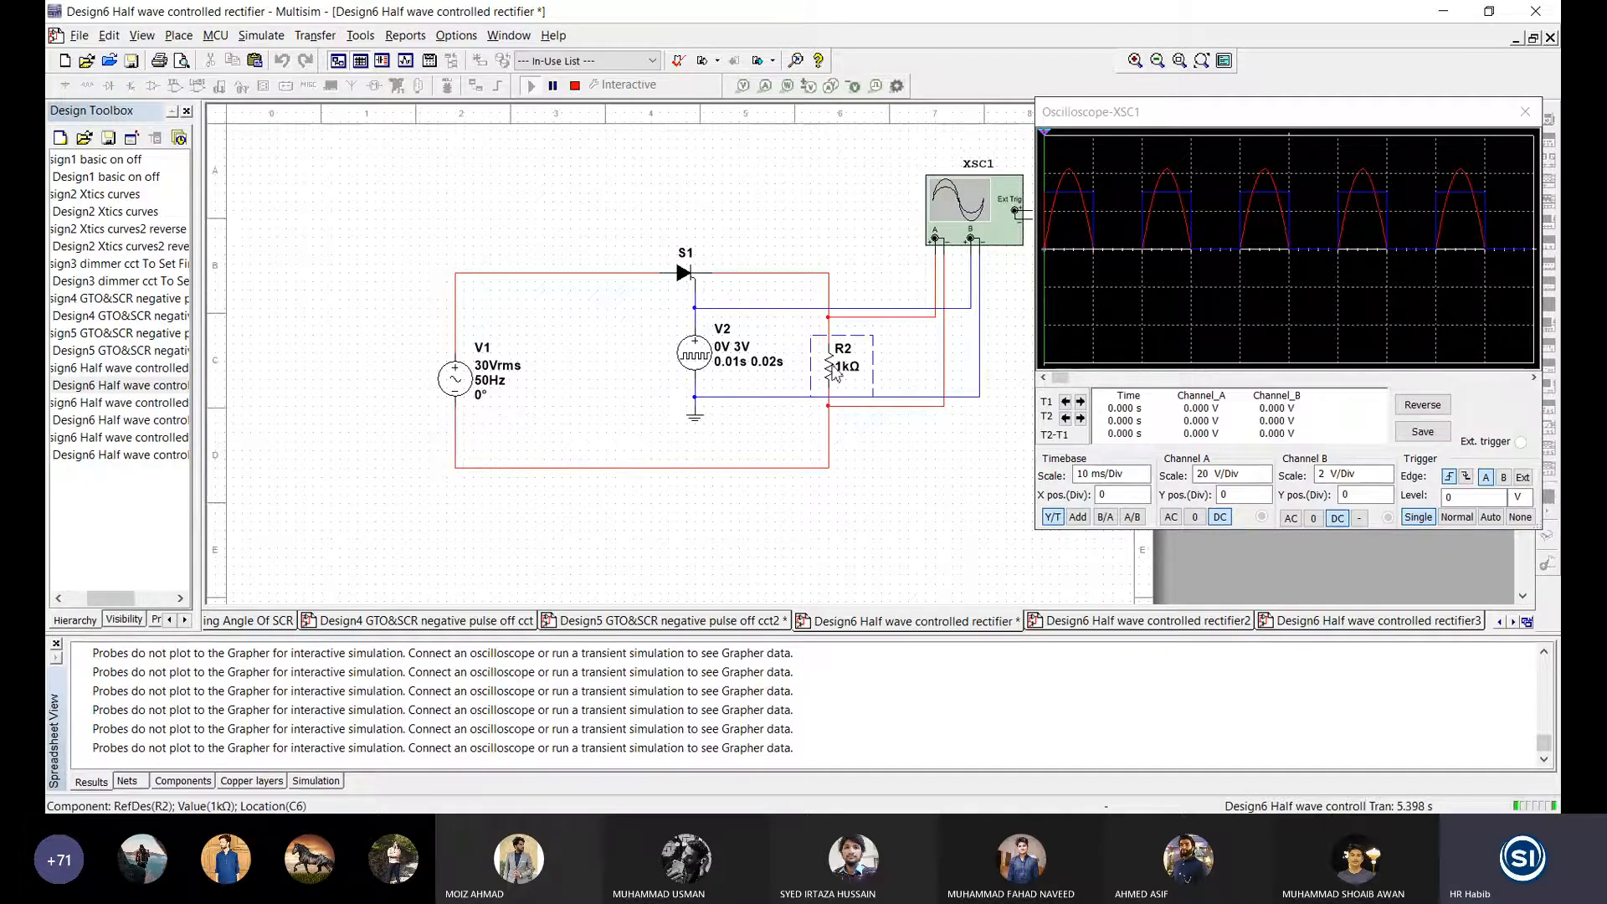
pyautogui.click(700, 366)
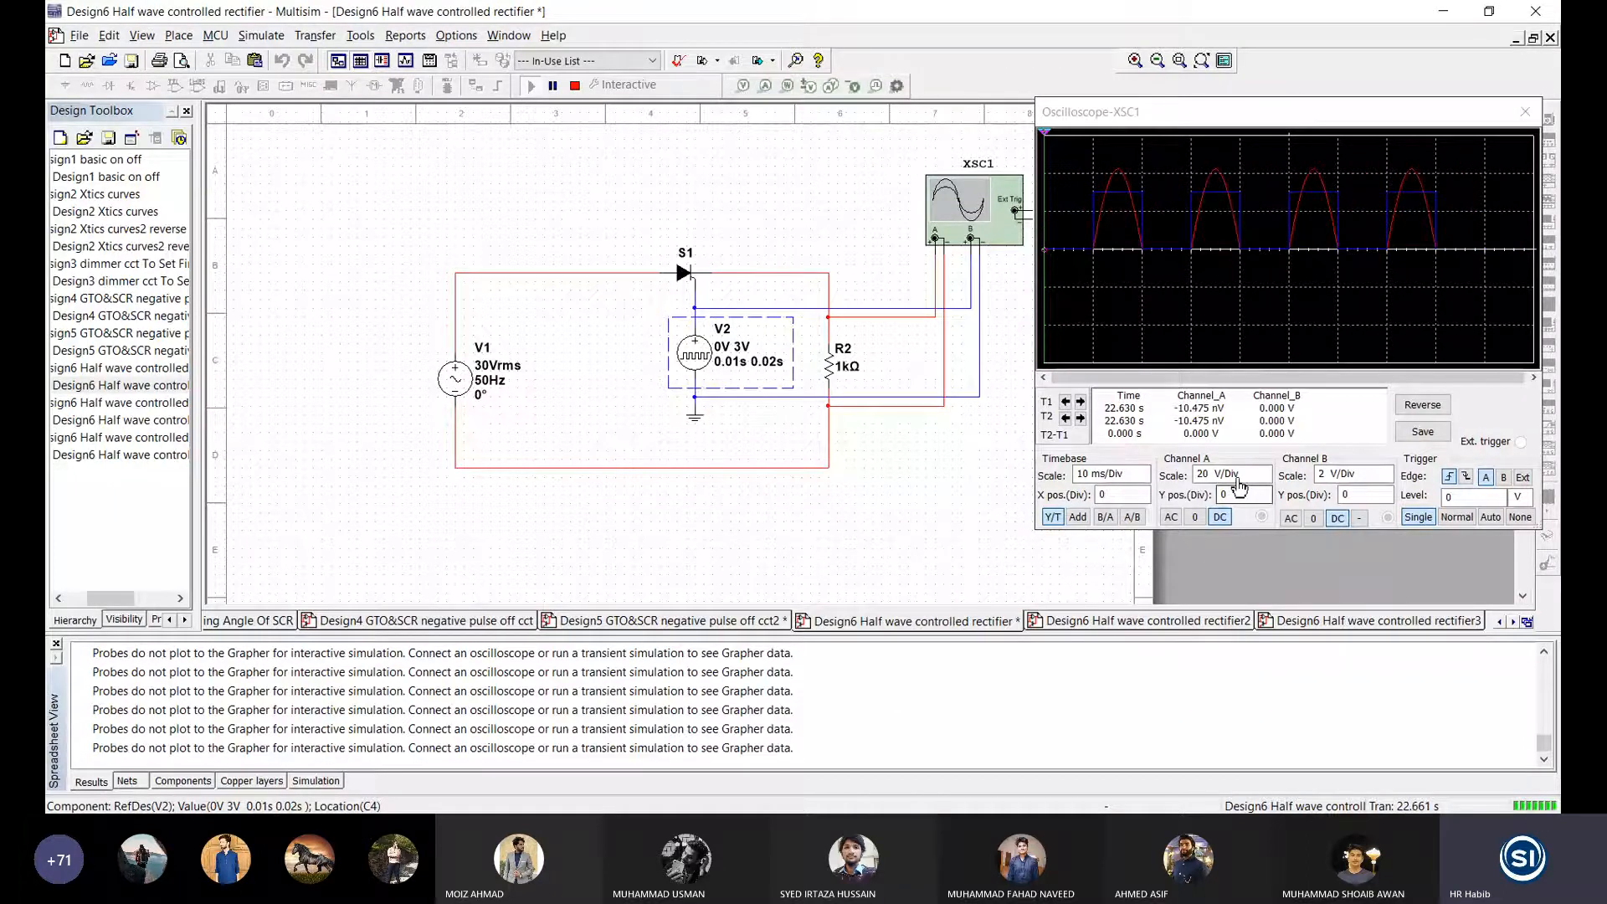
# Step: Try the oscilloscope's channel A scale for R2 at 10 and 50 V/Div, and return it to 20 V/Div
pyautogui.click(838, 365)
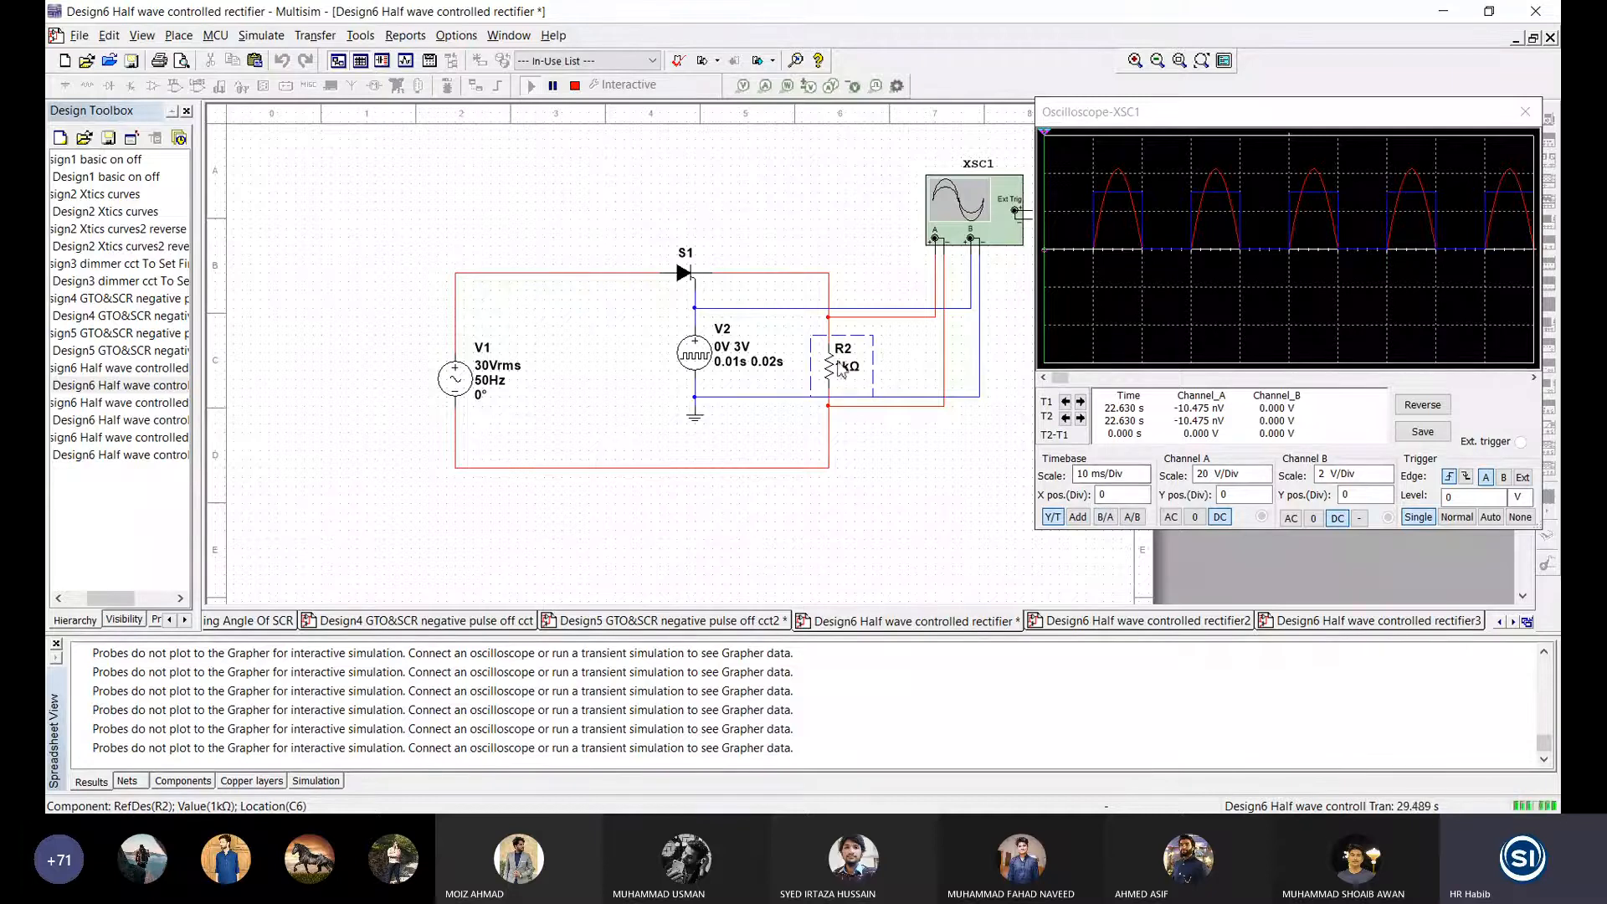
pyautogui.click(1212, 484)
pyautogui.click(1265, 481)
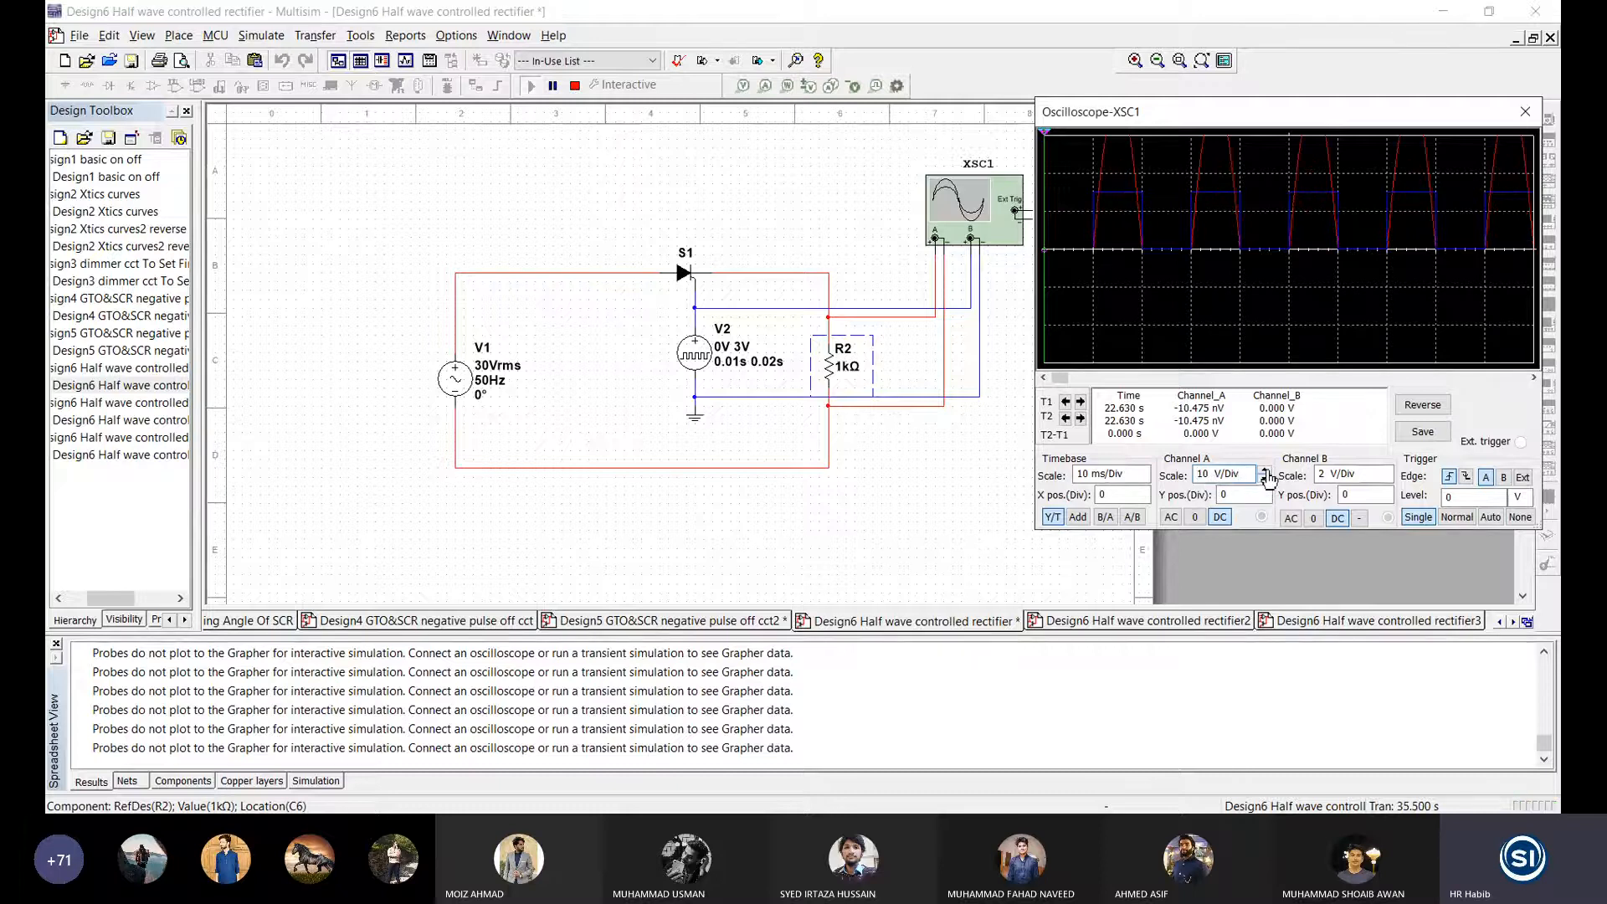
pyautogui.click(1266, 473)
pyautogui.click(1265, 473)
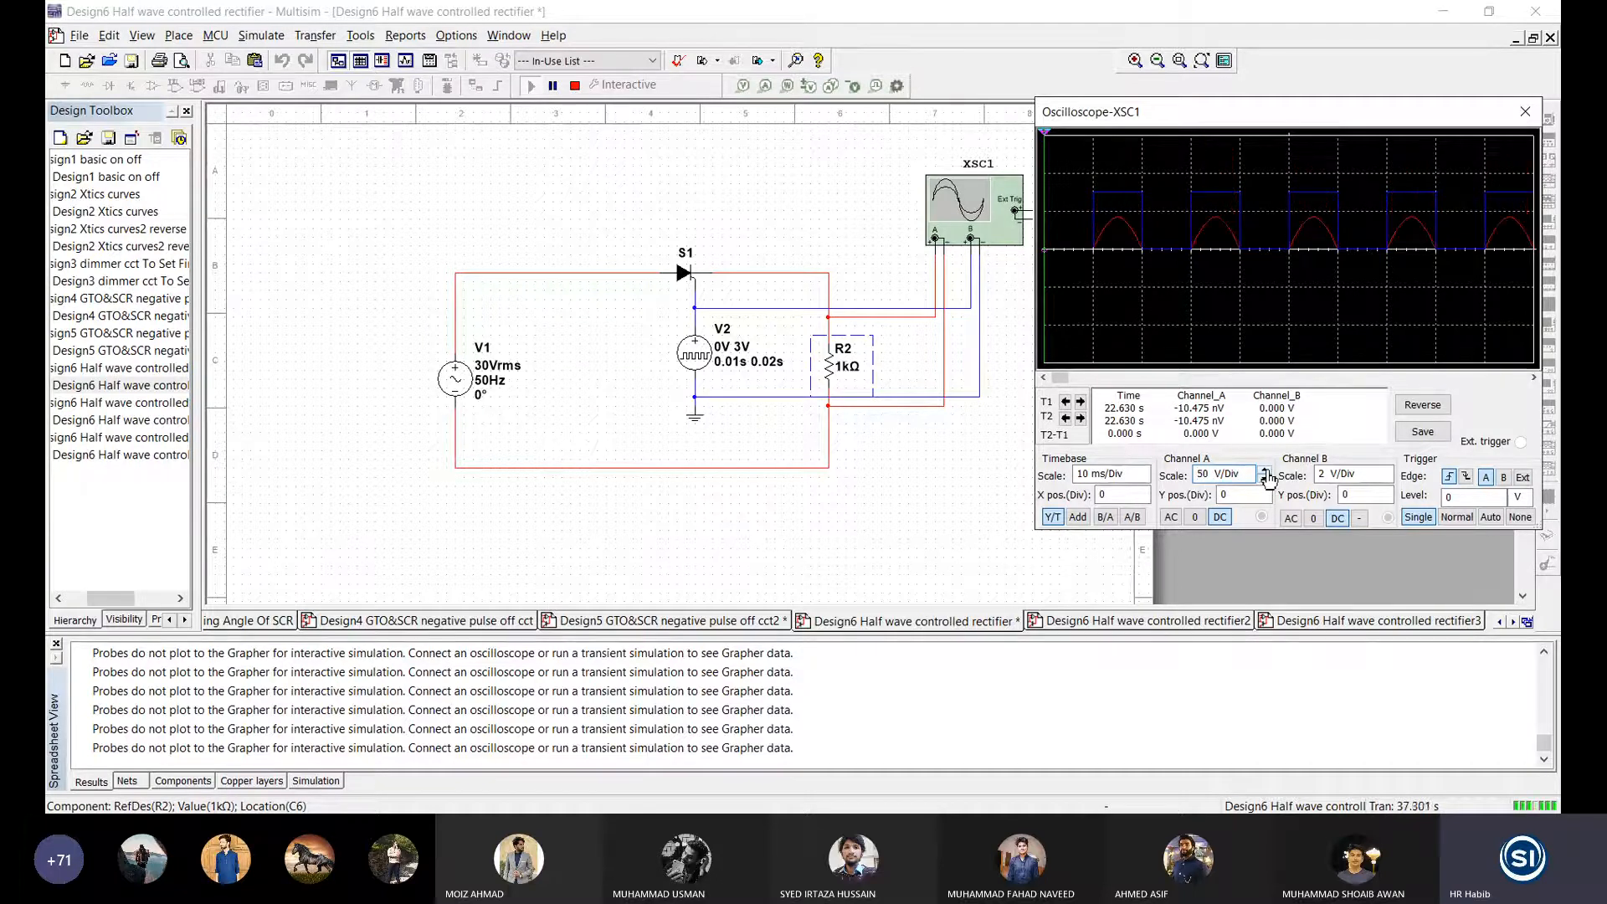
pyautogui.click(1266, 481)
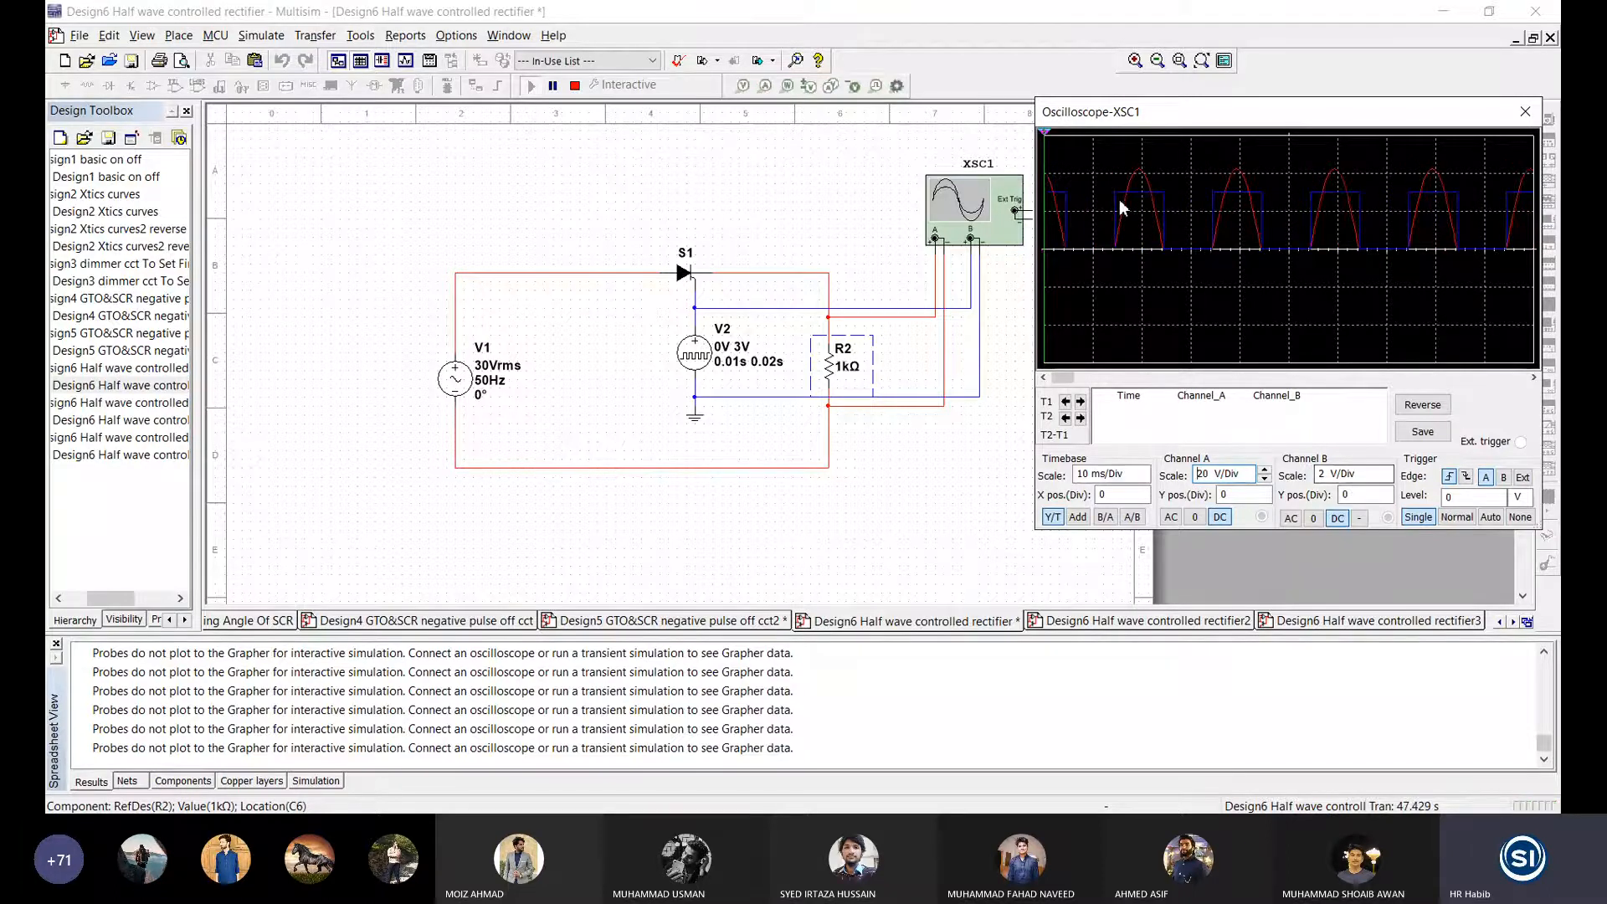
# Step: Try the oscilloscope's channel B scale for V2 at 1 and 5 V/Div, and return it to 2 V/Div
pyautogui.click(689, 365)
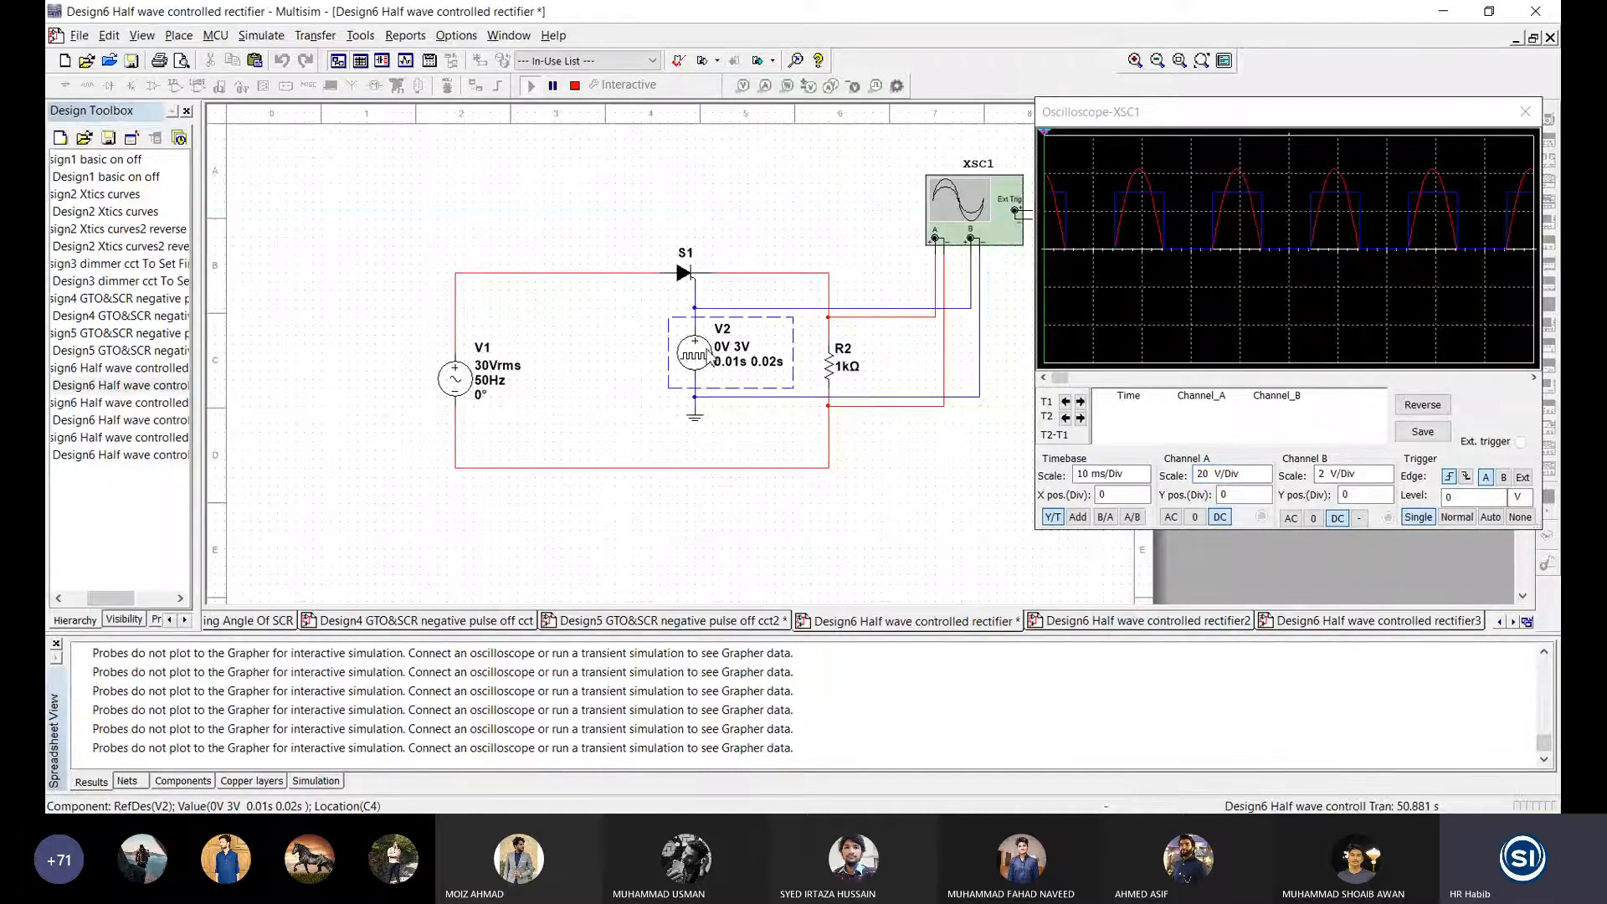
pyautogui.click(1373, 474)
pyautogui.click(1386, 480)
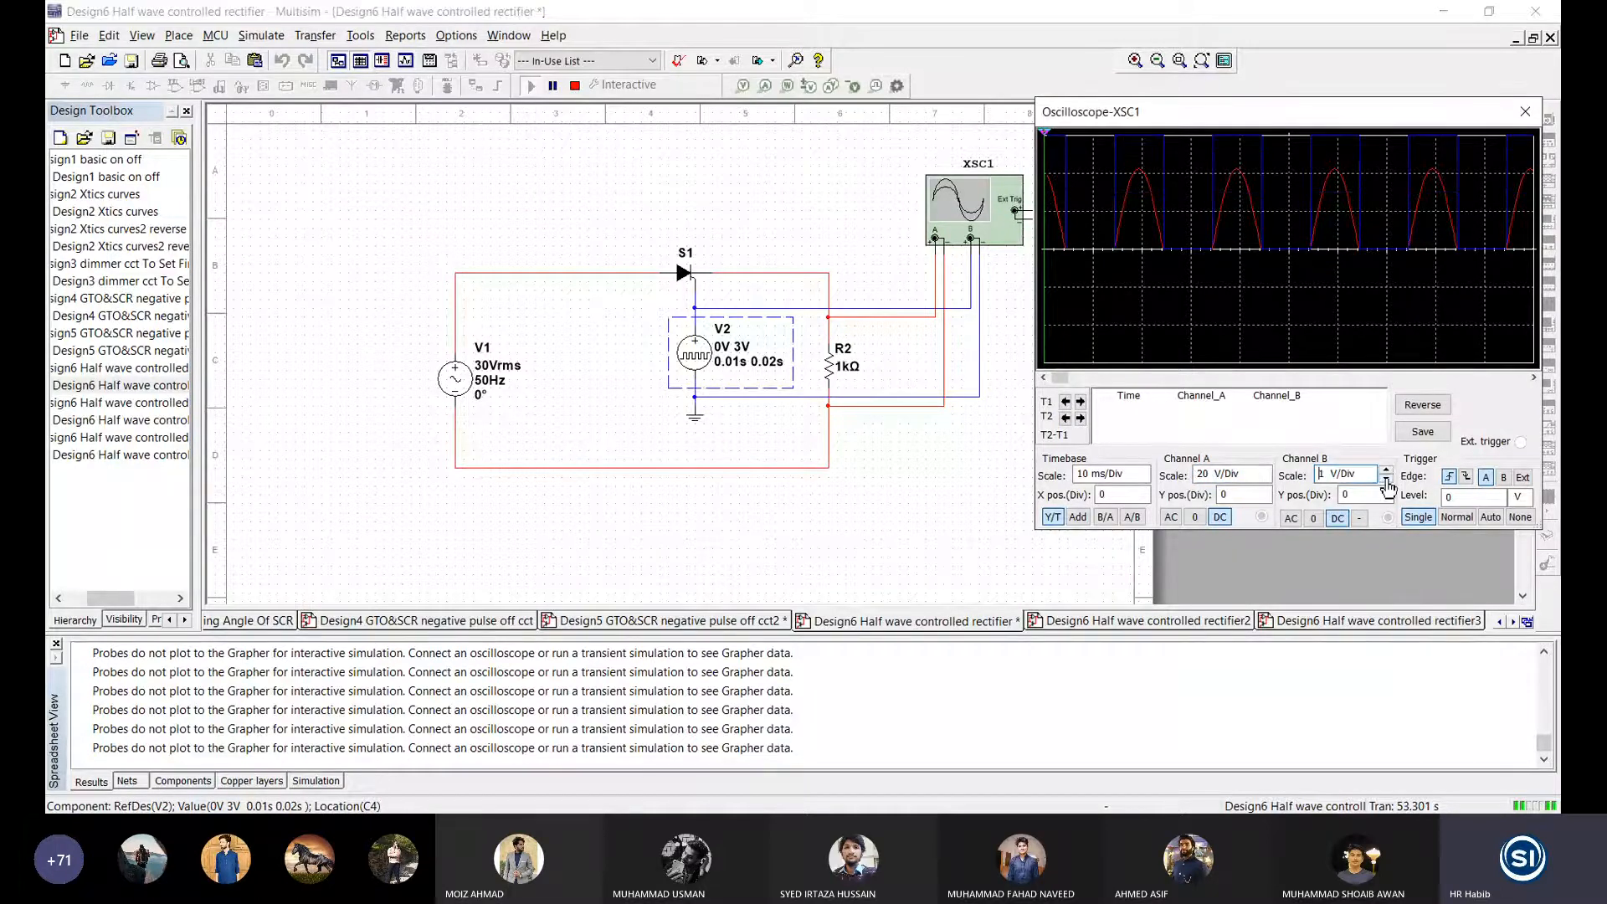
pyautogui.click(1387, 472)
pyautogui.click(1387, 471)
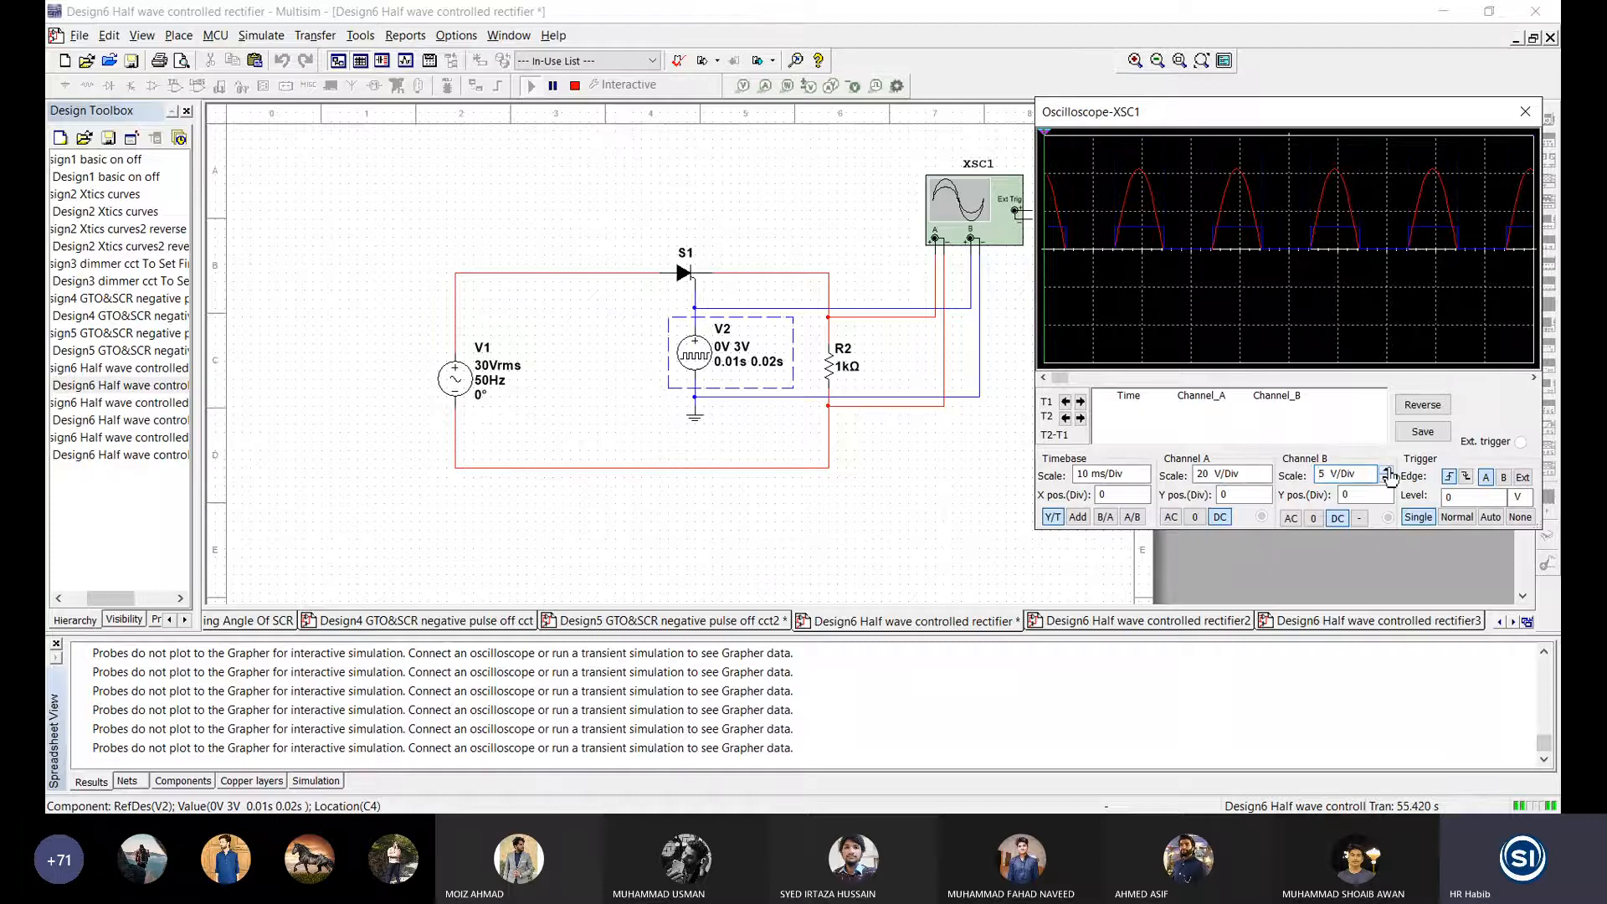
pyautogui.click(1388, 479)
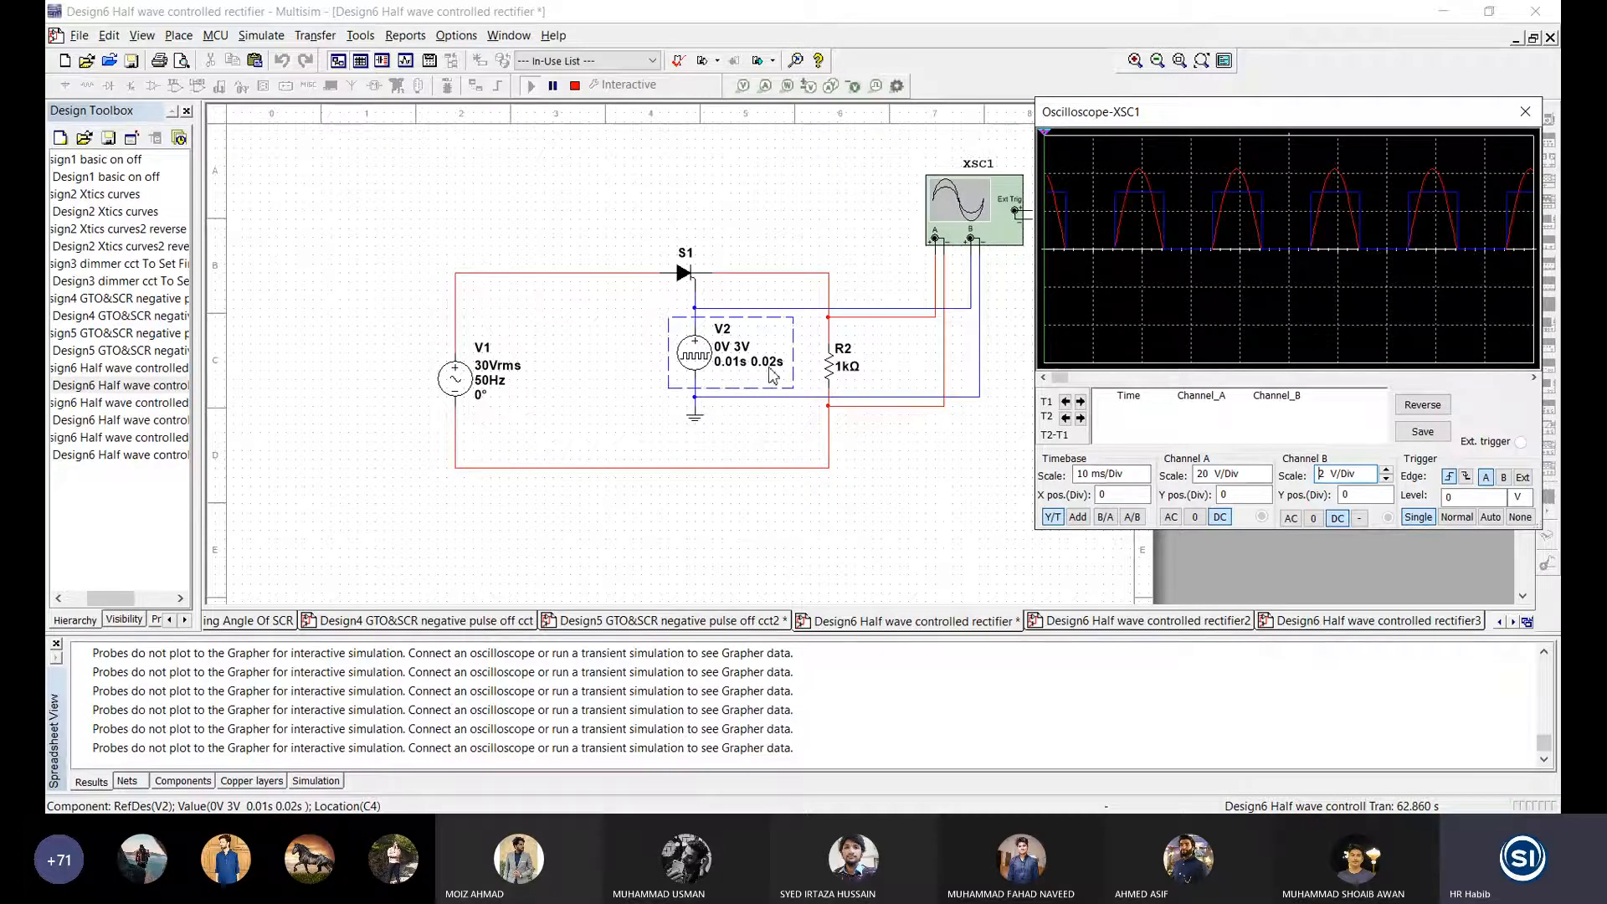
# Step: Shorten the oscilloscope's timebase down to 1 ms/Div and bring it back to 10 ms/Div
pyautogui.click(1122, 475)
pyautogui.click(1143, 479)
pyautogui.click(1143, 480)
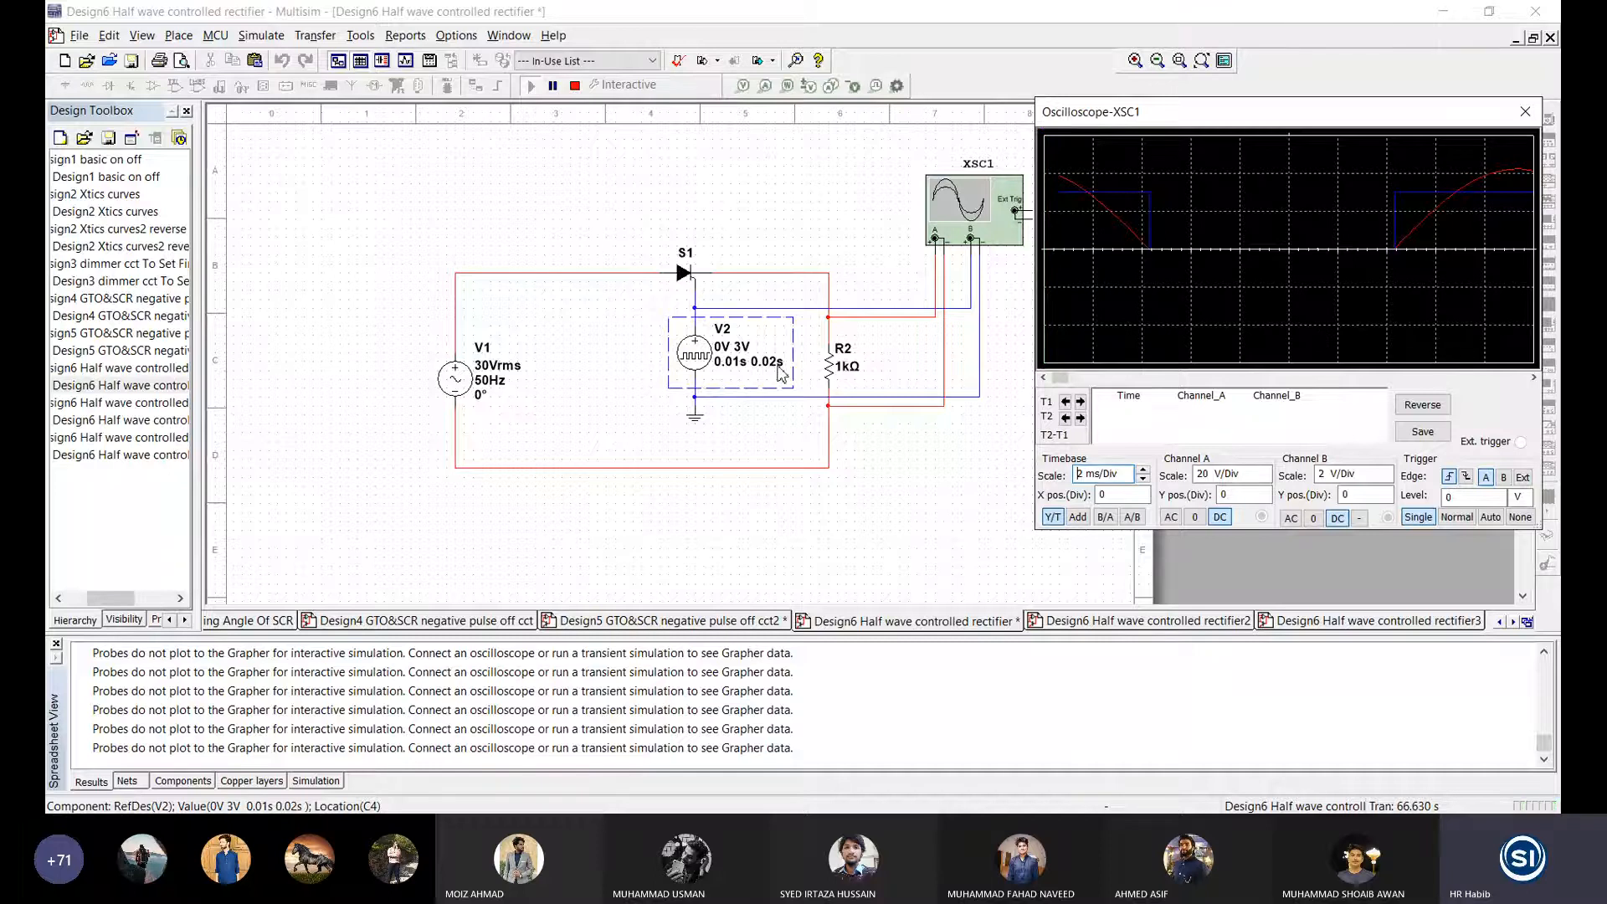
pyautogui.click(1144, 478)
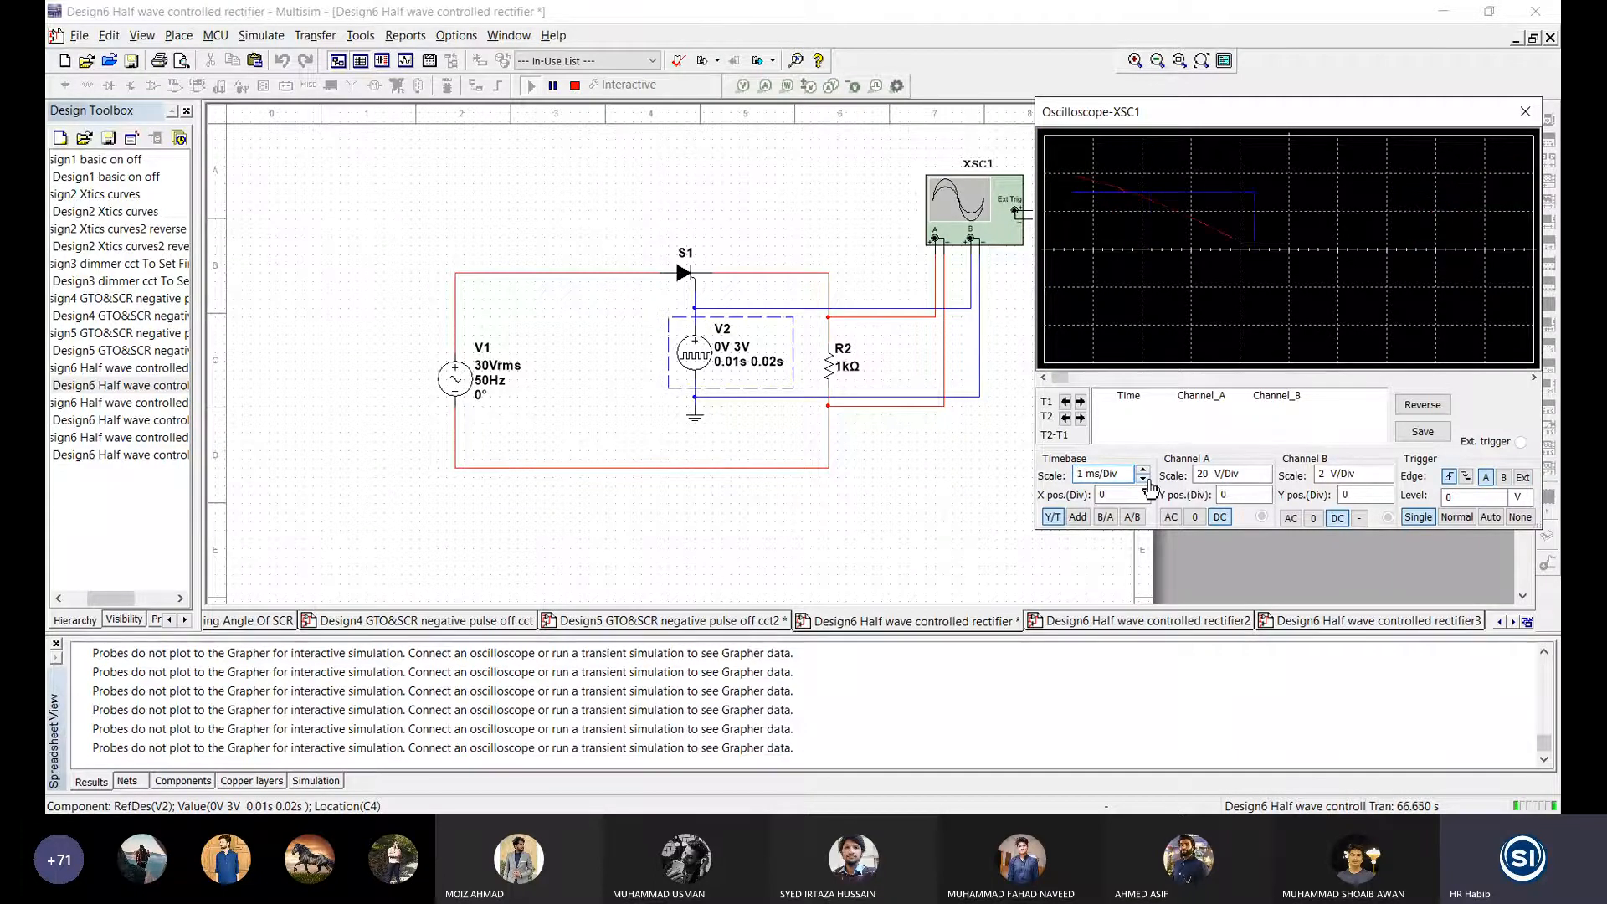
pyautogui.click(1144, 470)
pyautogui.click(1144, 471)
pyautogui.click(1144, 470)
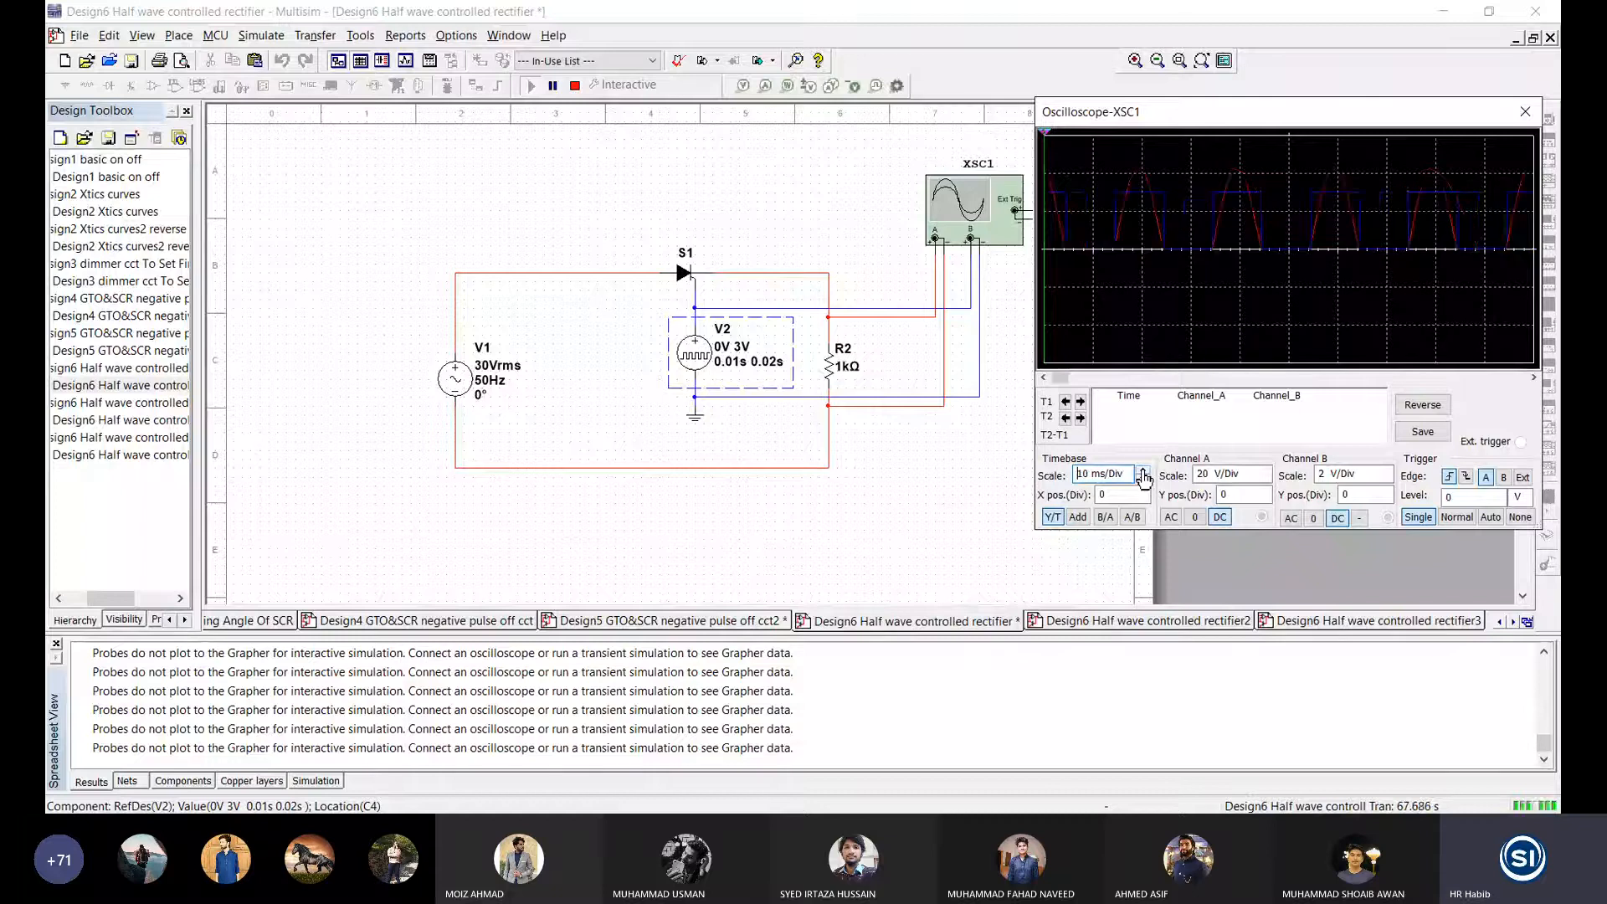
pyautogui.click(944, 455)
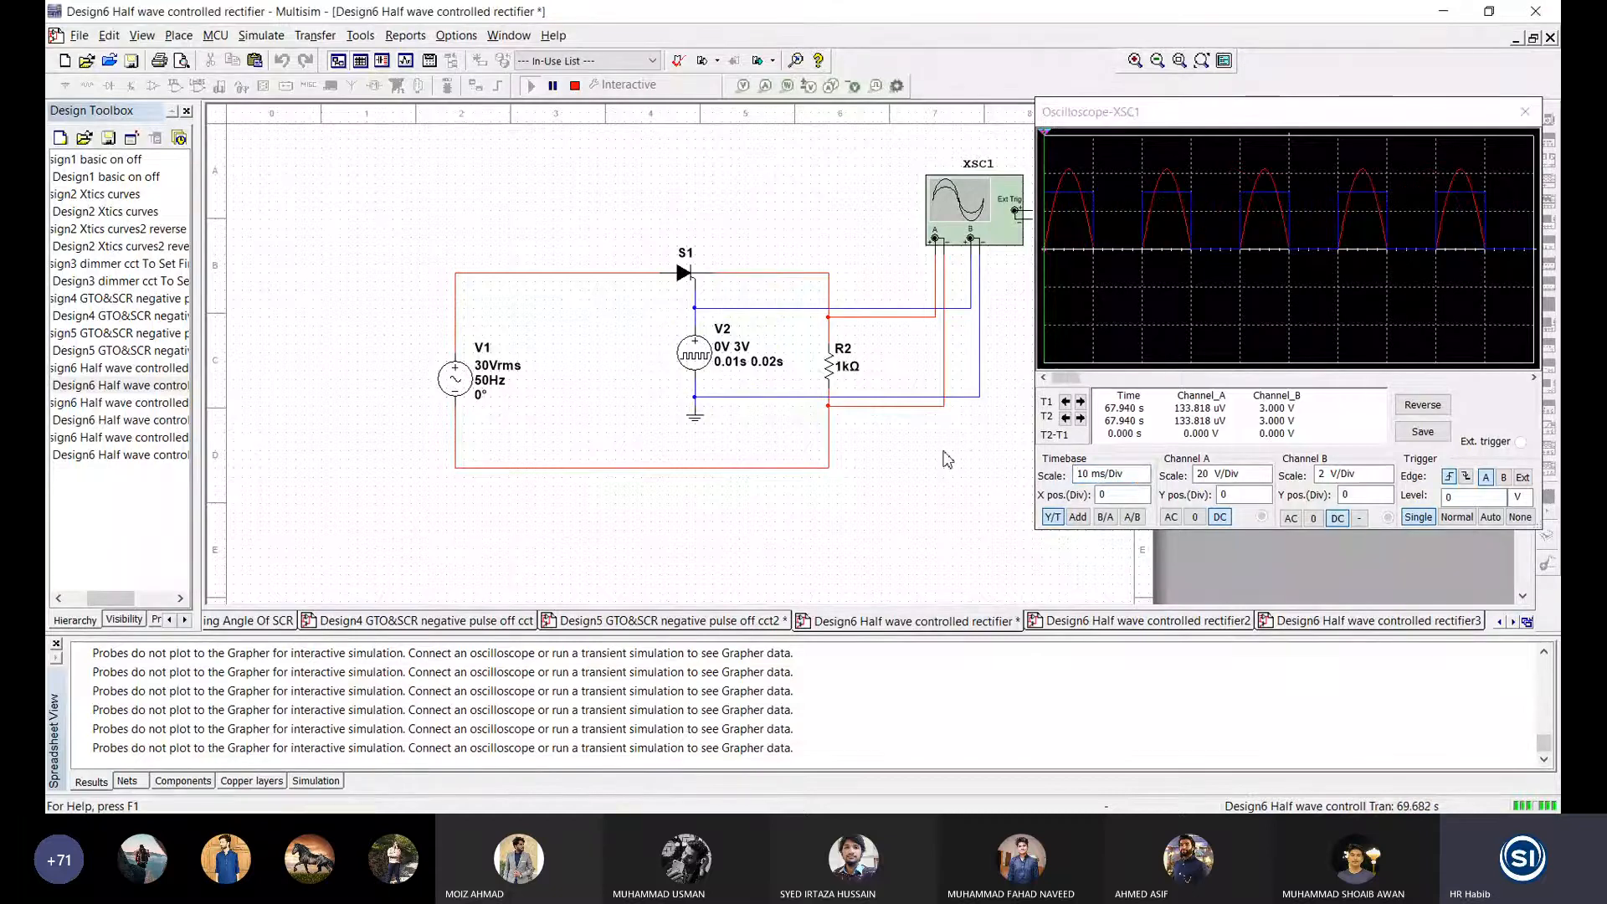
# Step: Stop the simulation and switch to the Design6 Half wave controlled rectifier2 design
pyautogui.click(695, 365)
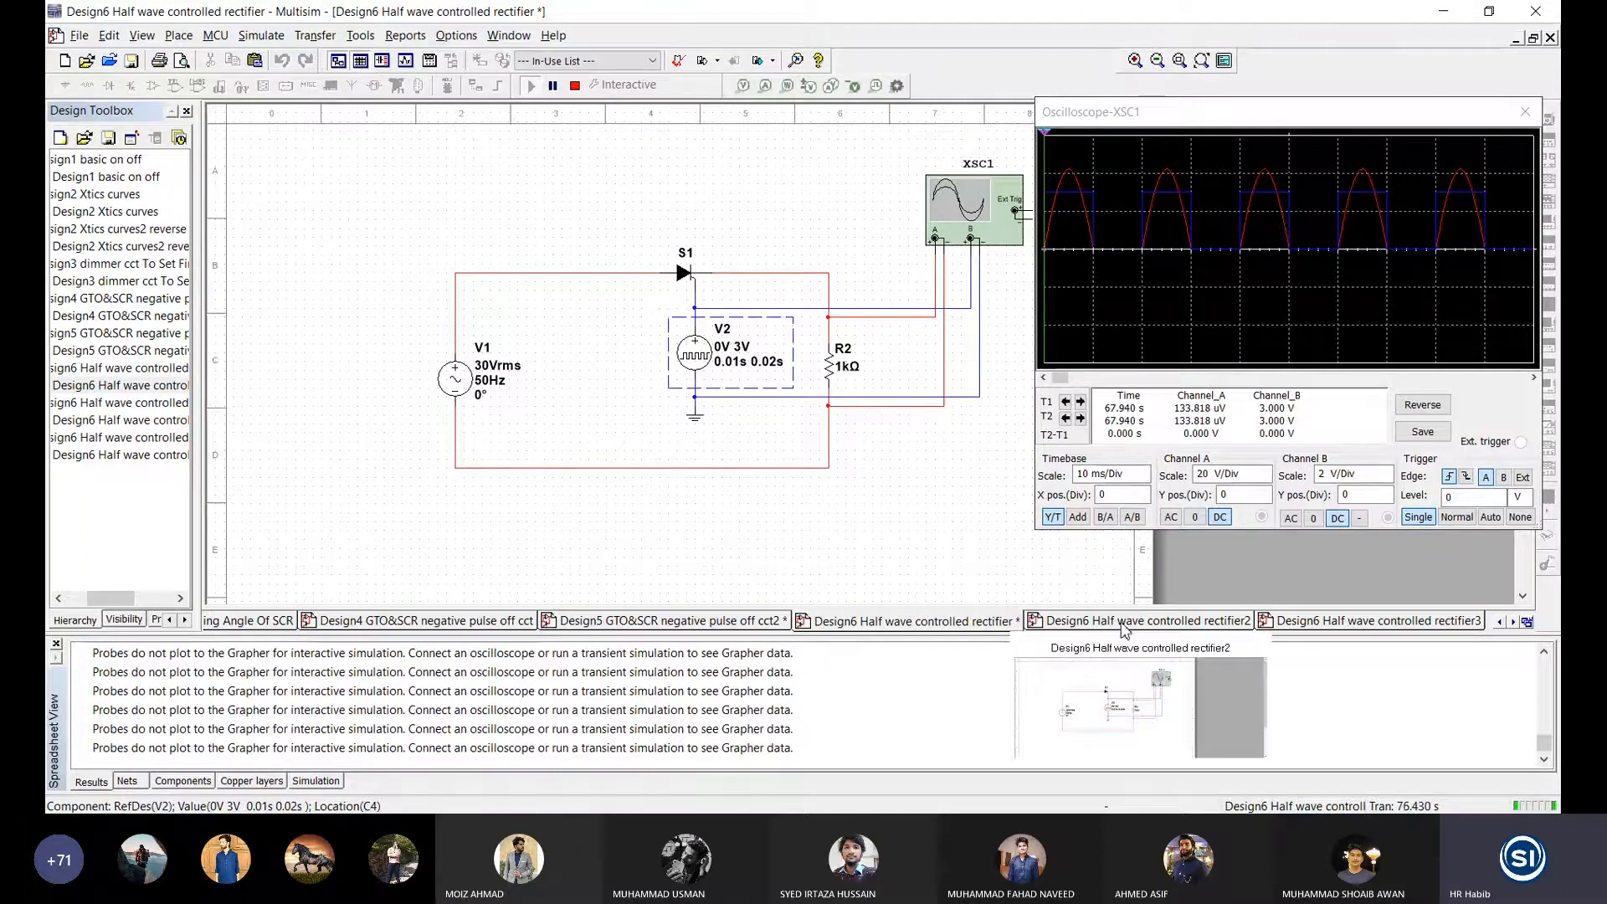
pyautogui.click(575, 86)
pyautogui.click(1082, 618)
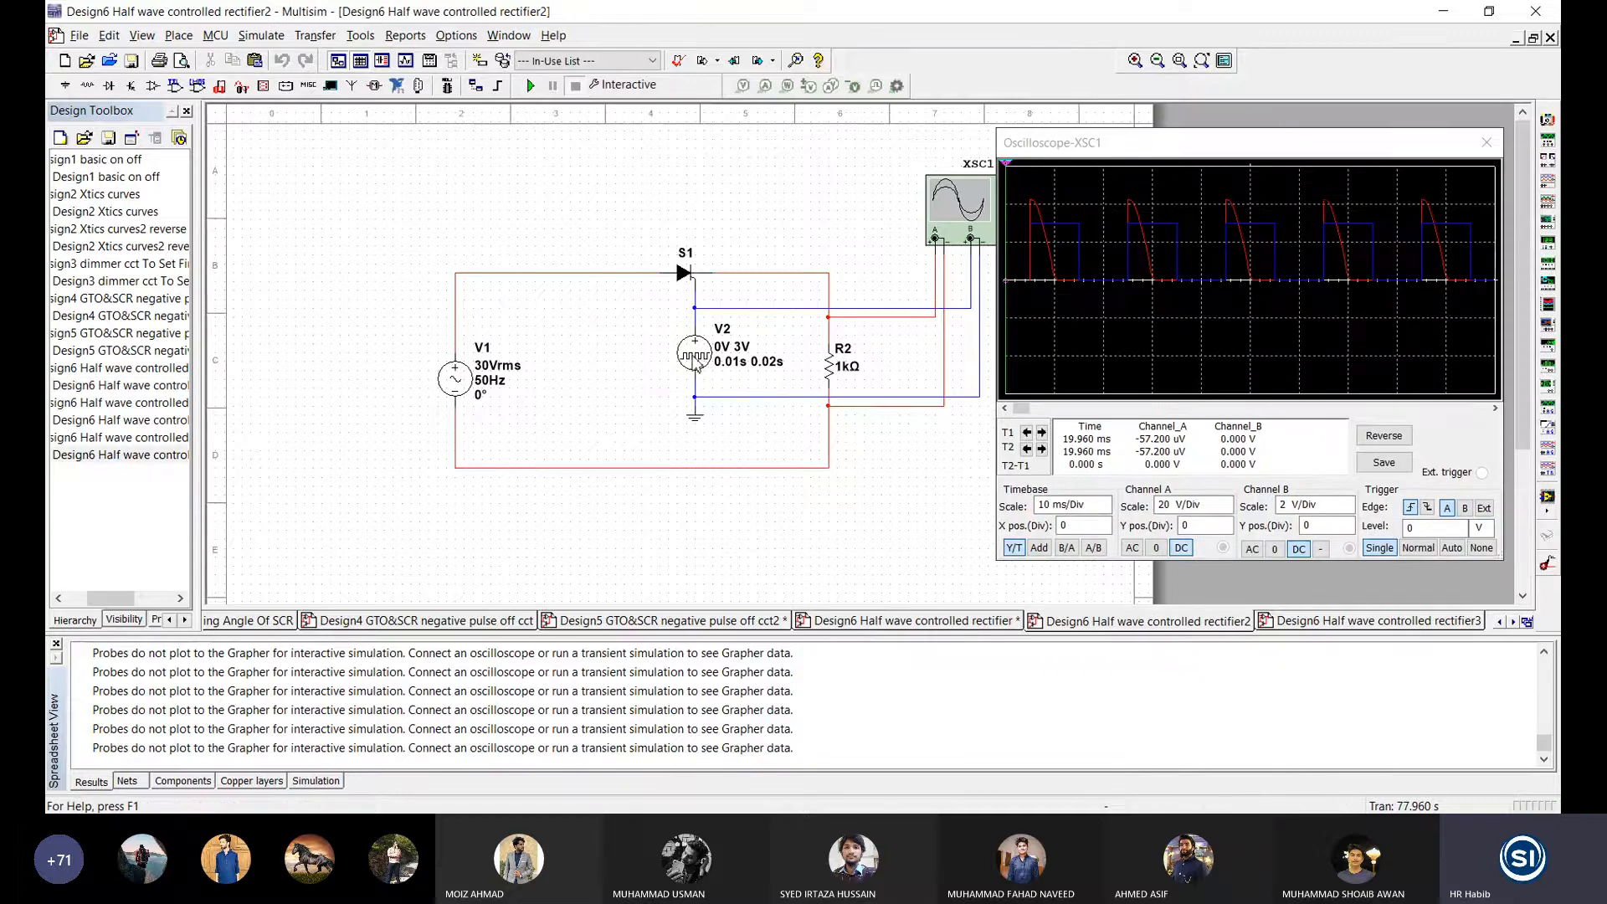
# Step: Set the delay time of pulse source V2 to 0 s, simulate the circuit and examine supply V1
pyautogui.click(696, 362)
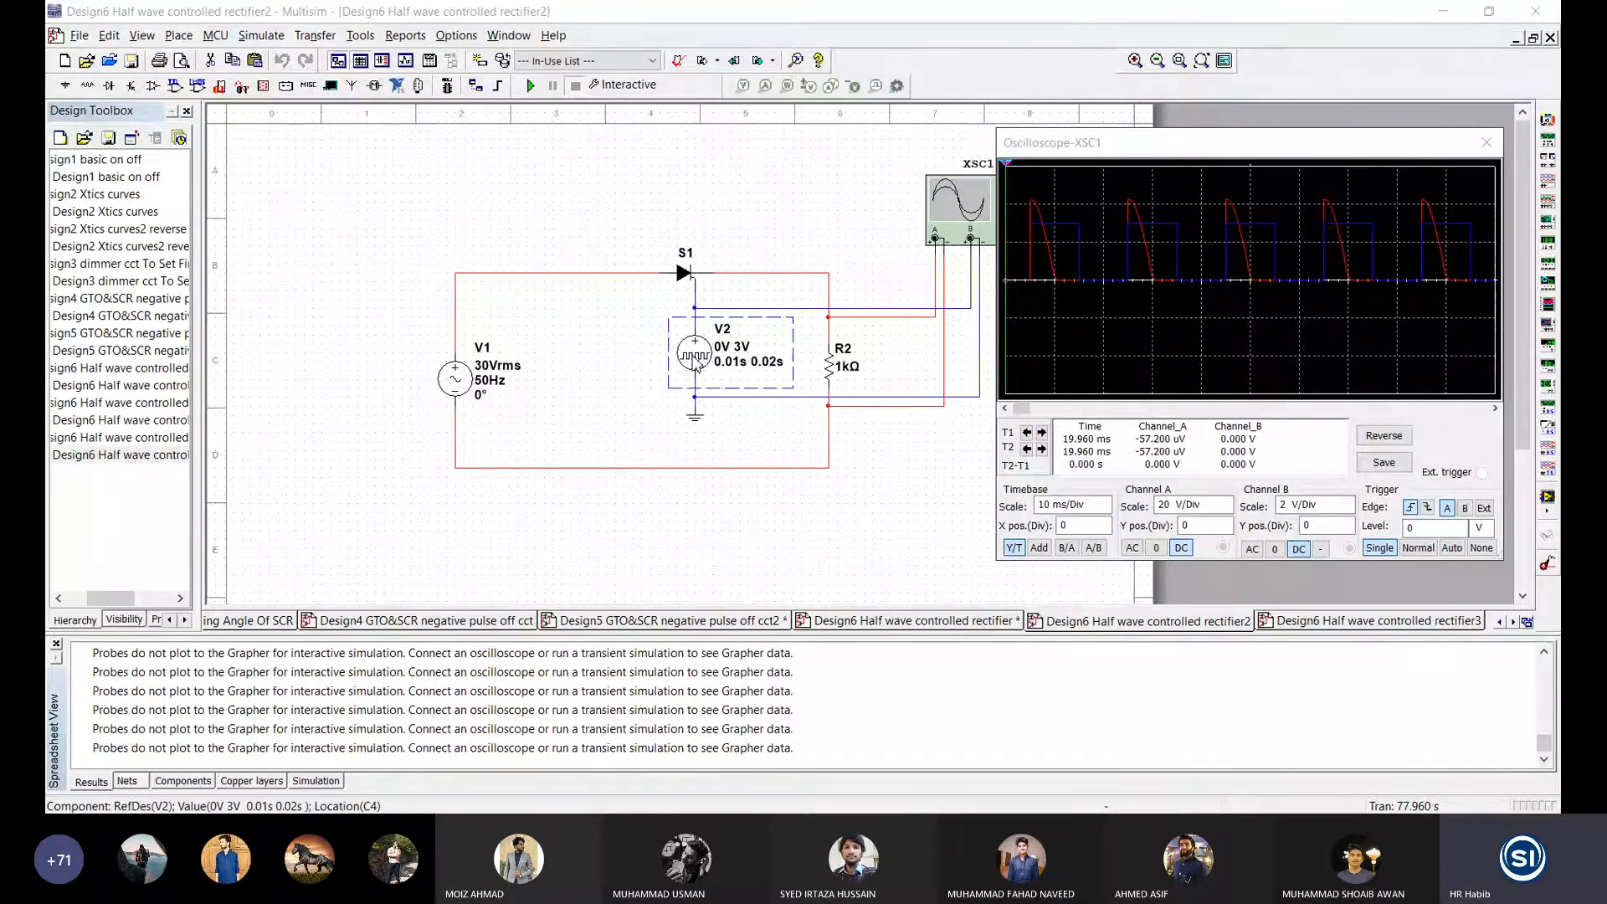
pyautogui.doubleClick(695, 361)
pyautogui.press('Tab')
pyautogui.press('Tab')
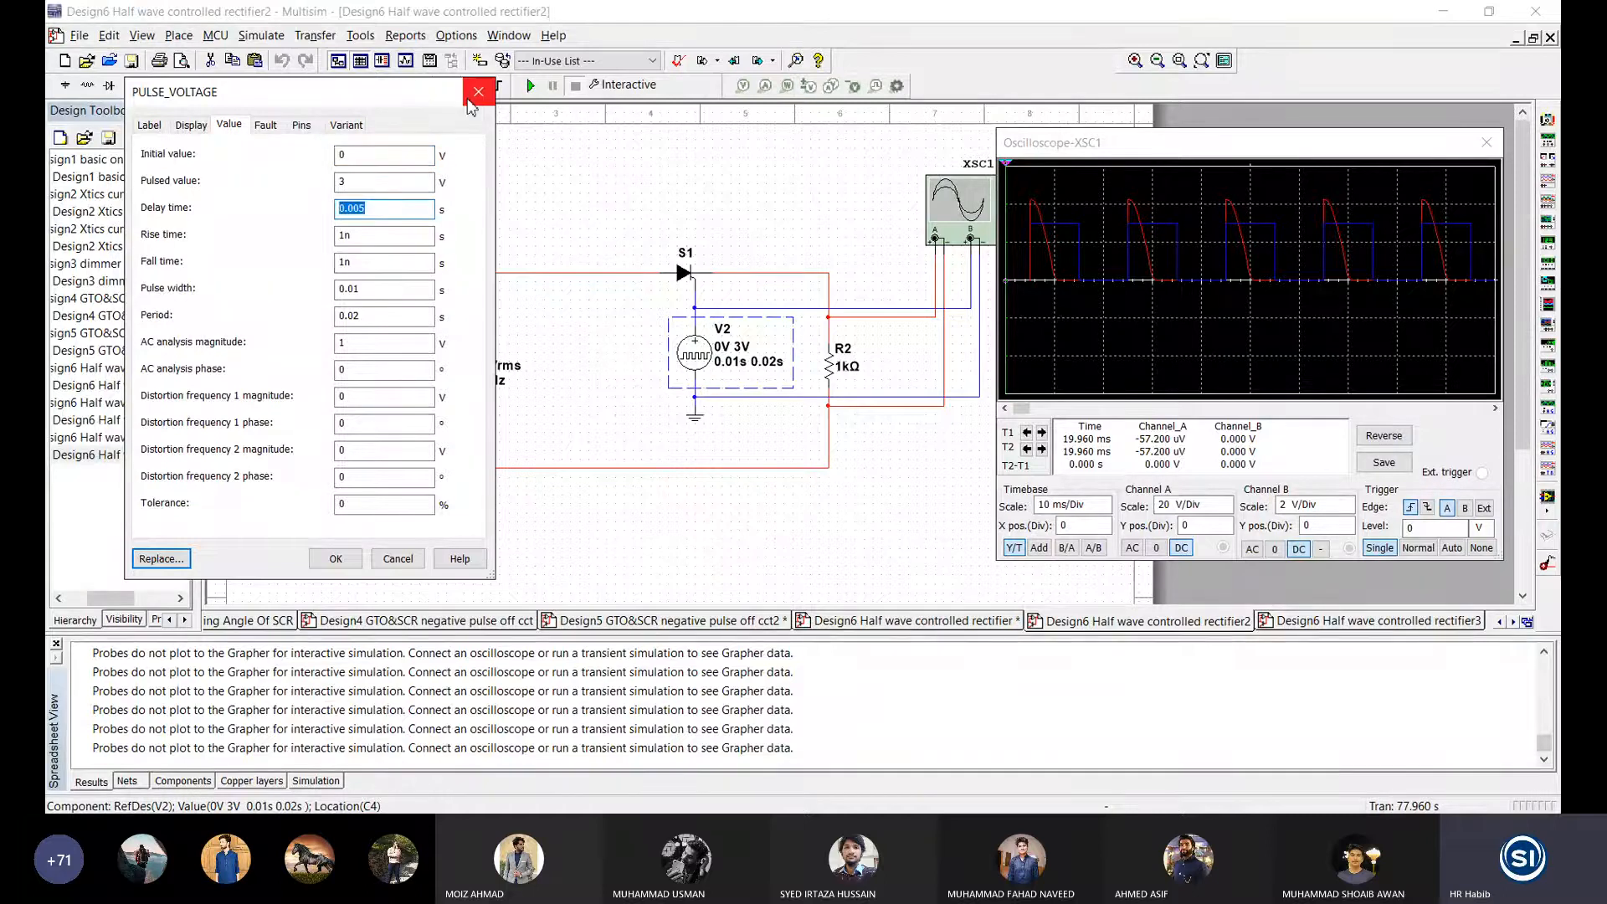
pyautogui.moveTo(414, 99); pyautogui.dragTo(522, 98)
pyautogui.doubleClick(501, 209)
pyautogui.write('0')
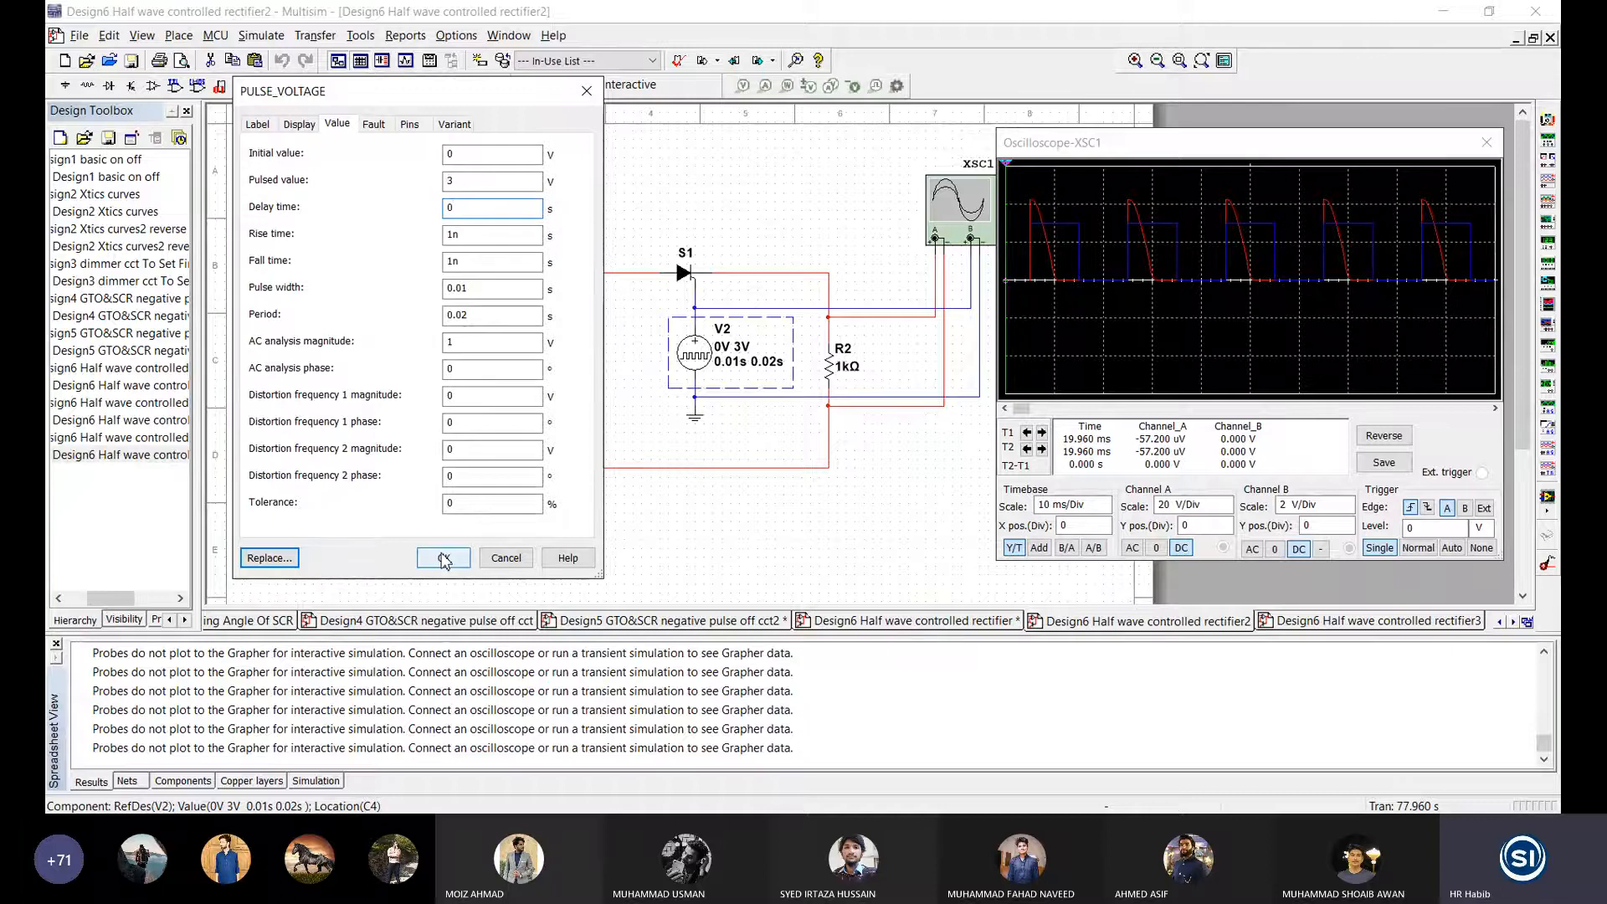
pyautogui.click(444, 559)
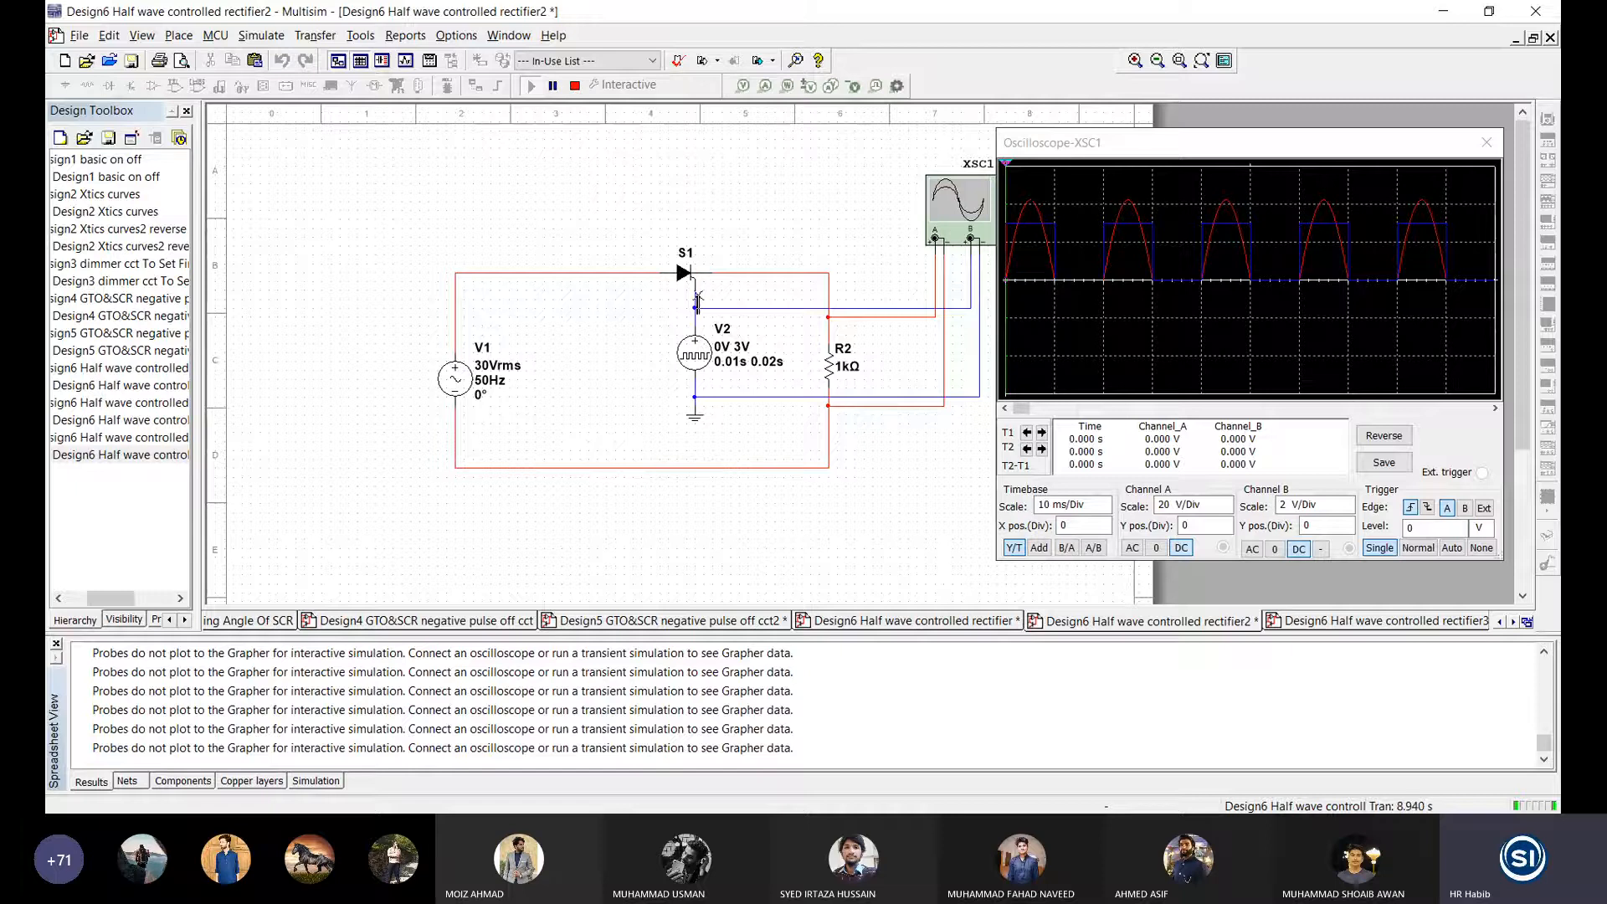
pyautogui.click(452, 383)
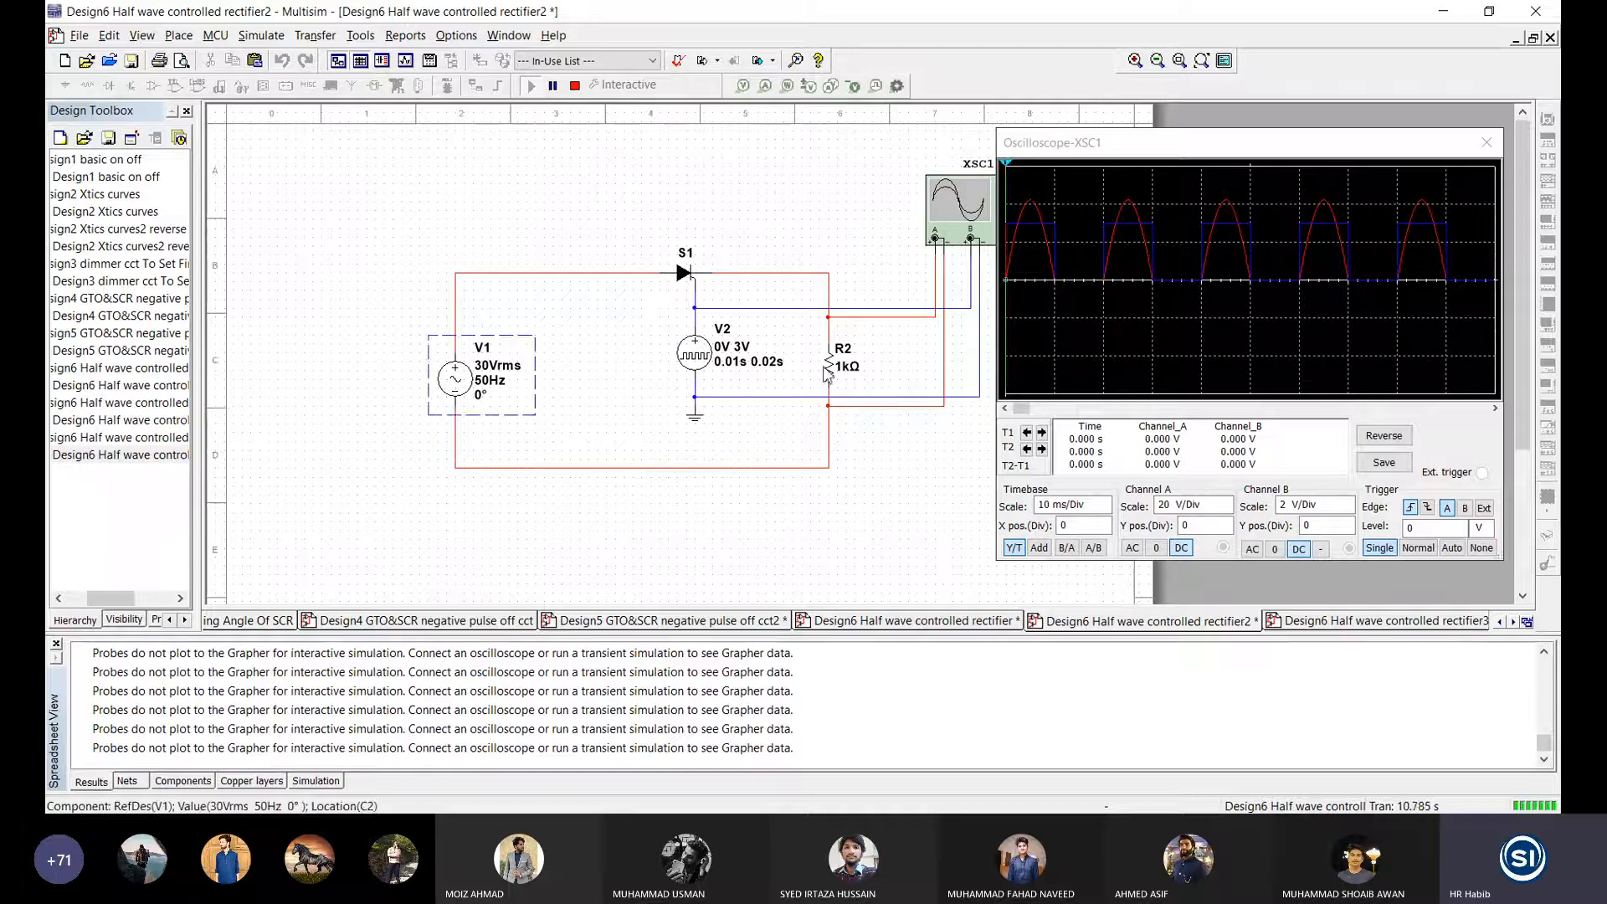
# Step: Set the delay time of pulse source V2 to 0.005 s, restart the simulation and examine V2 and thyristor S1
pyautogui.doubleClick(695, 354)
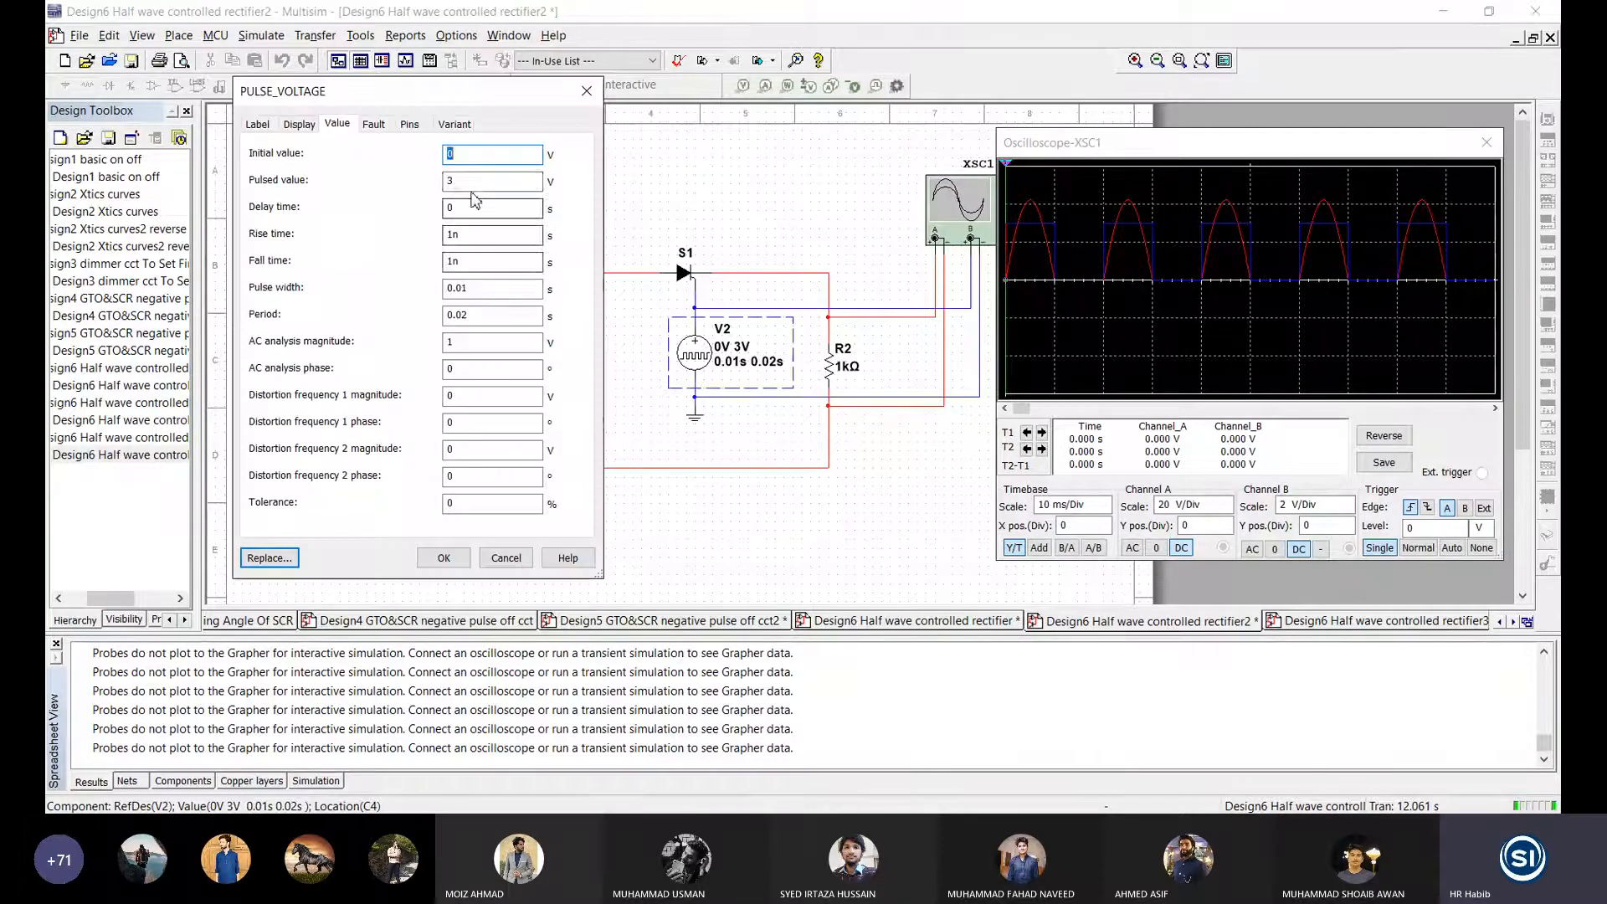
pyautogui.click(466, 209)
pyautogui.doubleClick(482, 213)
pyautogui.write('0.005')
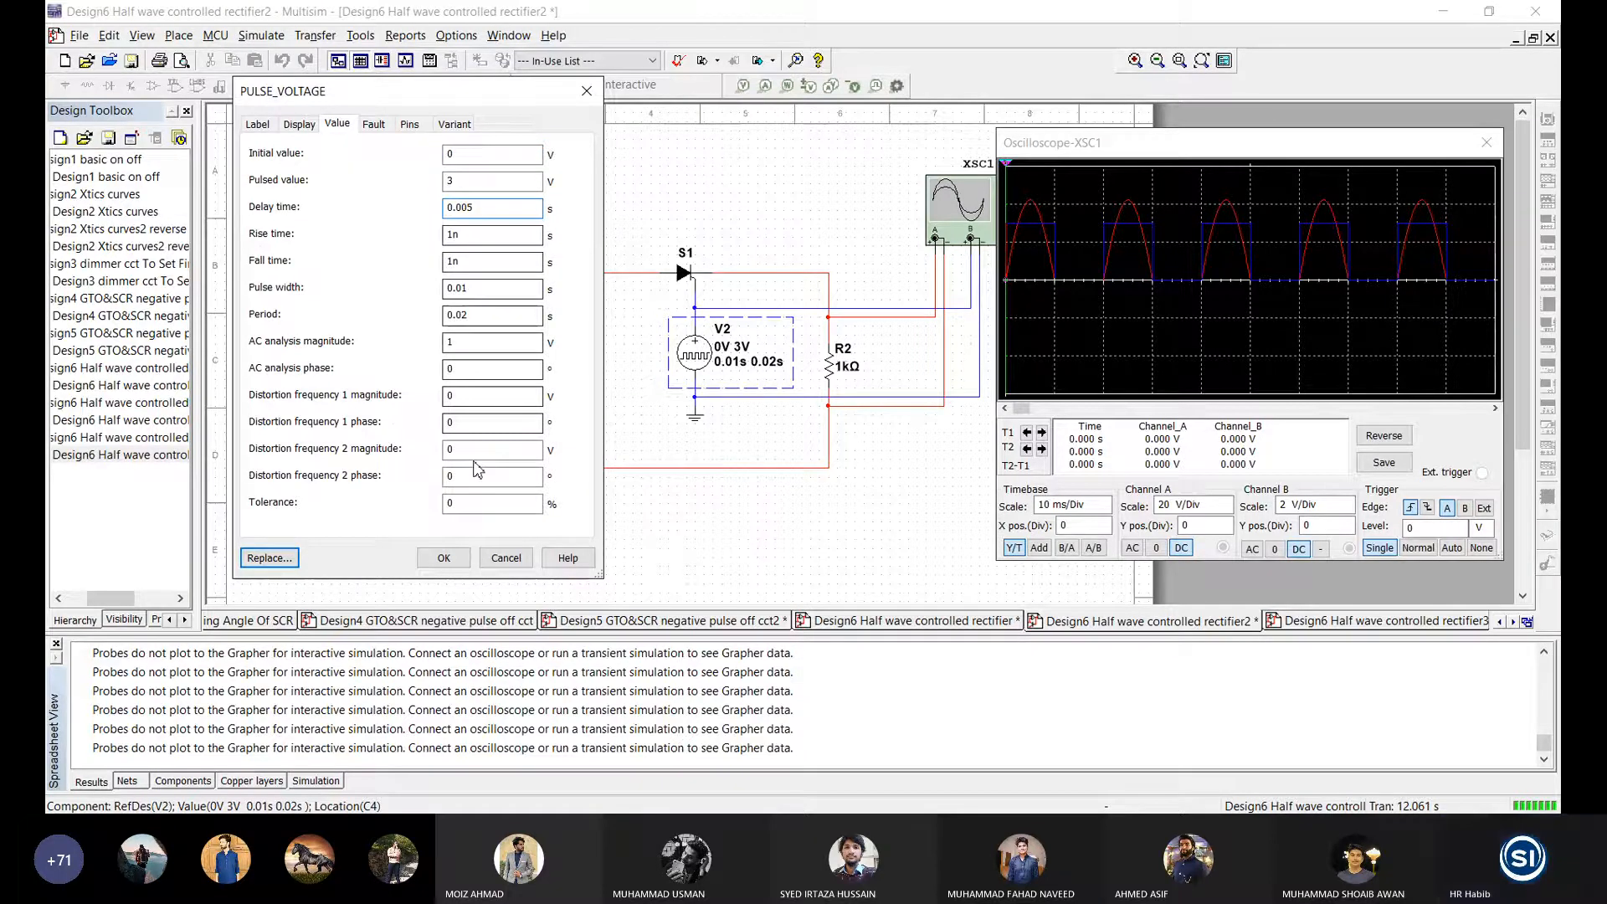
pyautogui.click(444, 558)
pyautogui.click(1058, 450)
pyautogui.click(576, 86)
pyautogui.click(531, 85)
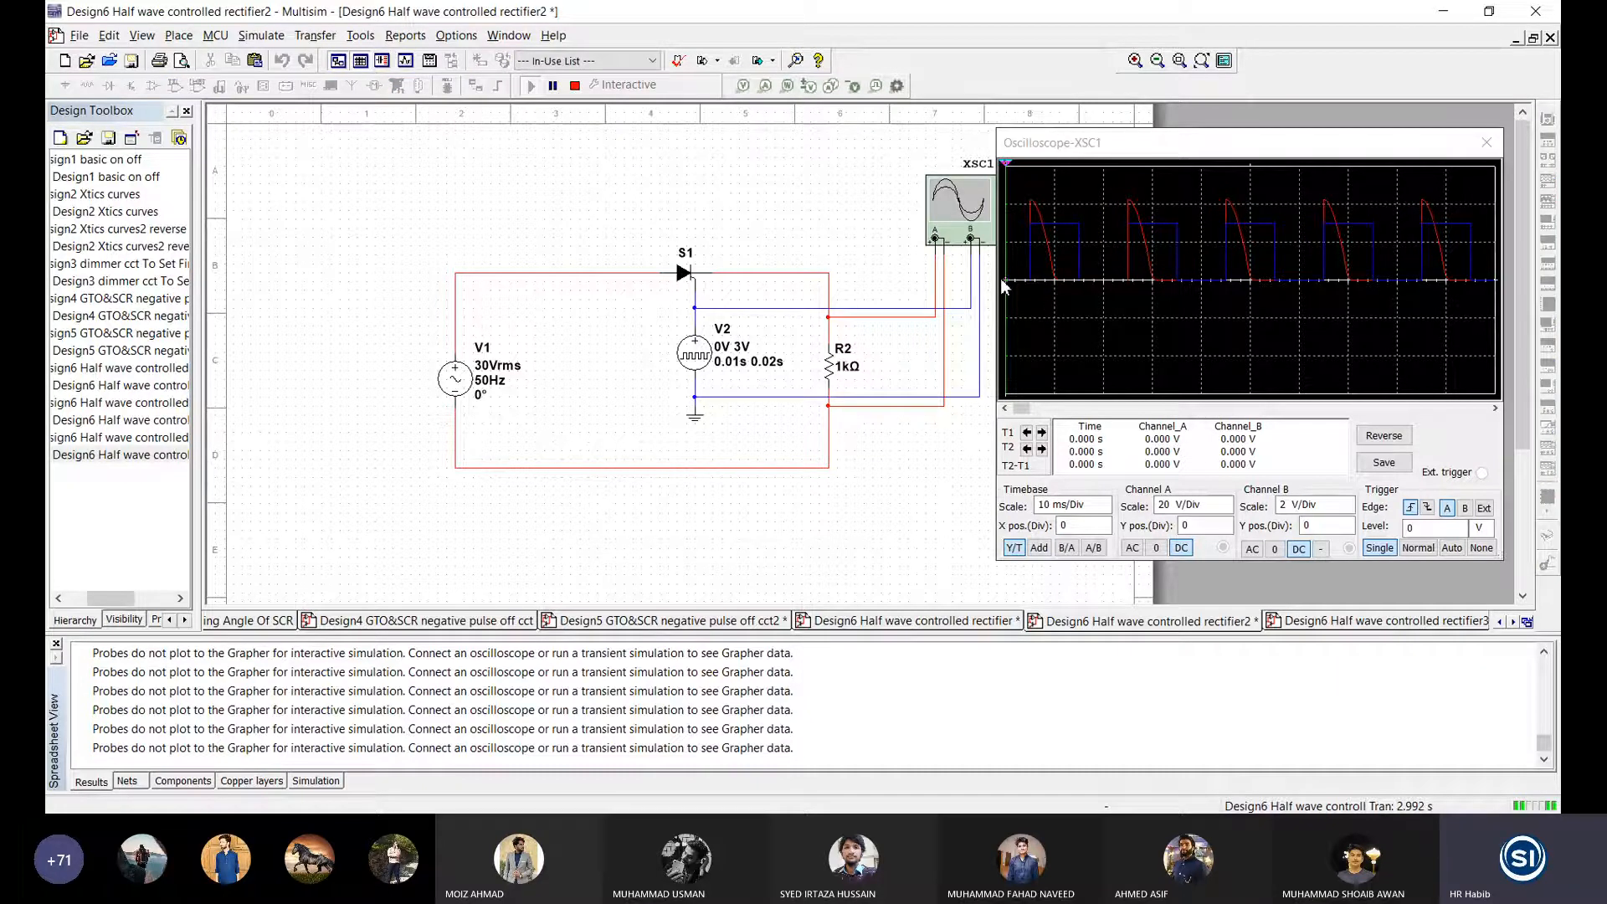
pyautogui.click(700, 350)
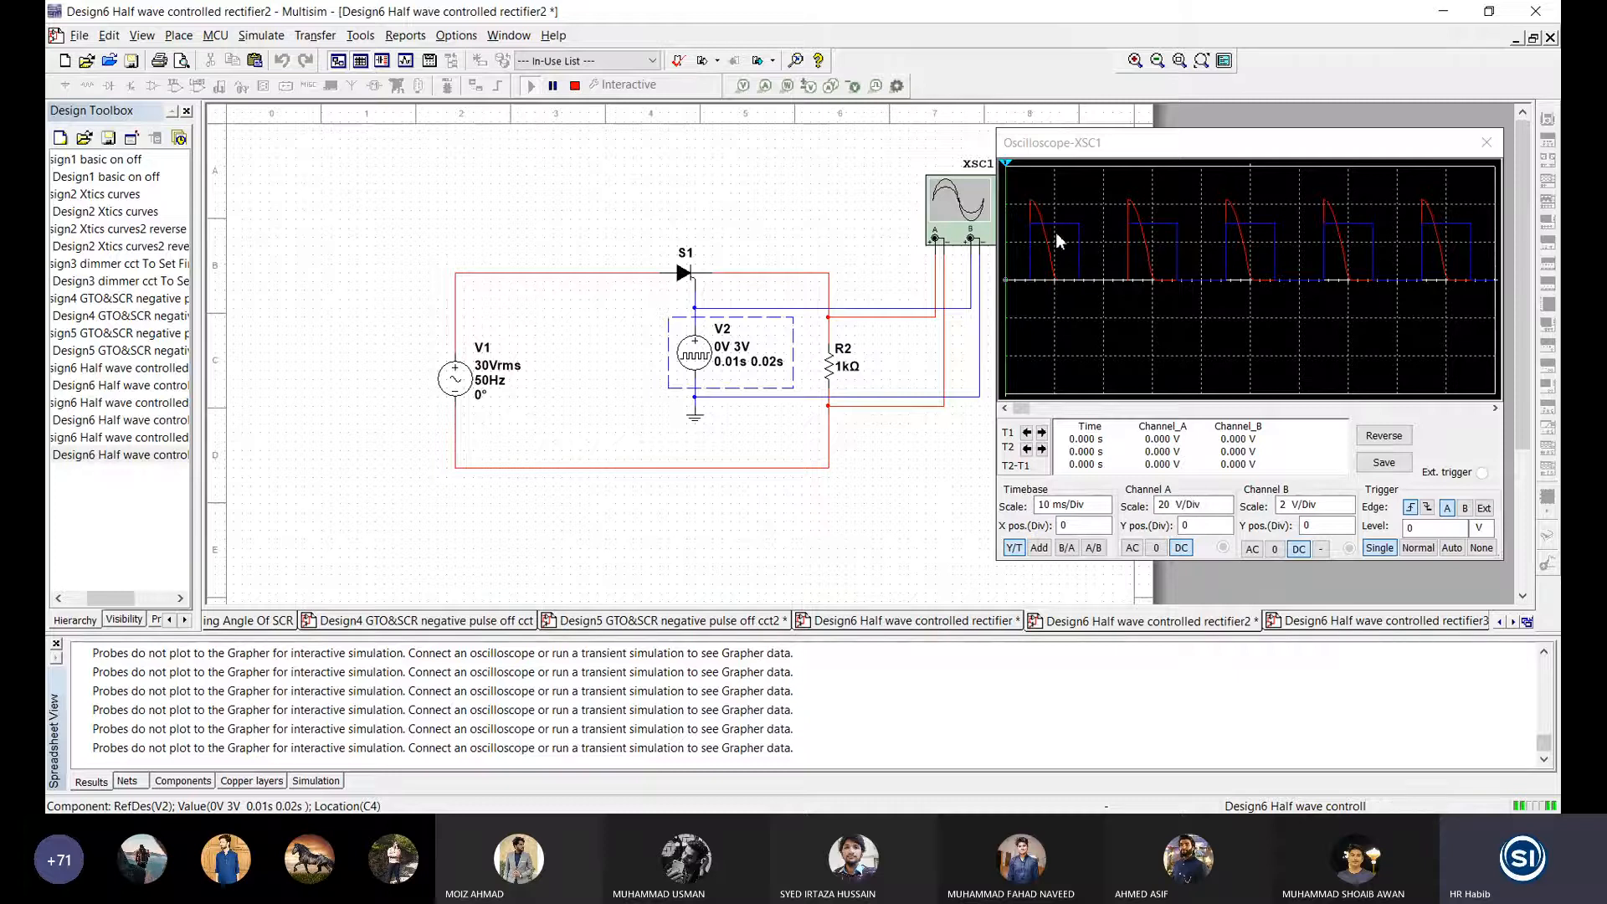
pyautogui.click(683, 279)
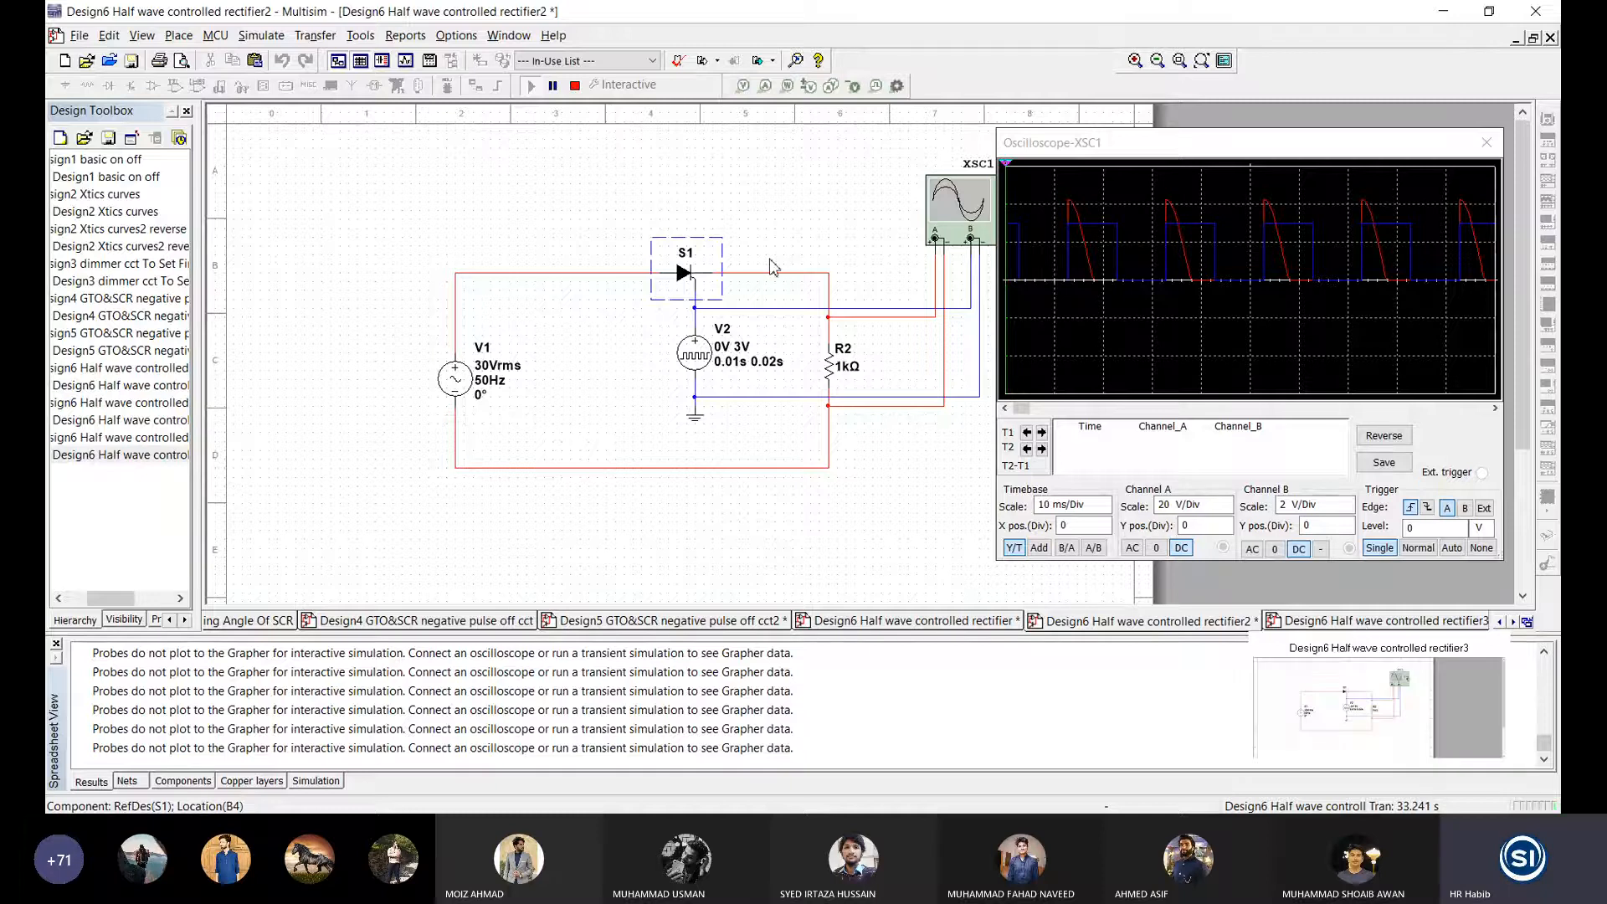
# Step: Set the initial value of pulse source V2 to -3 V, rerun the simulation and examine supply V1
pyautogui.click(575, 86)
pyautogui.click(697, 359)
pyautogui.doubleClick(696, 358)
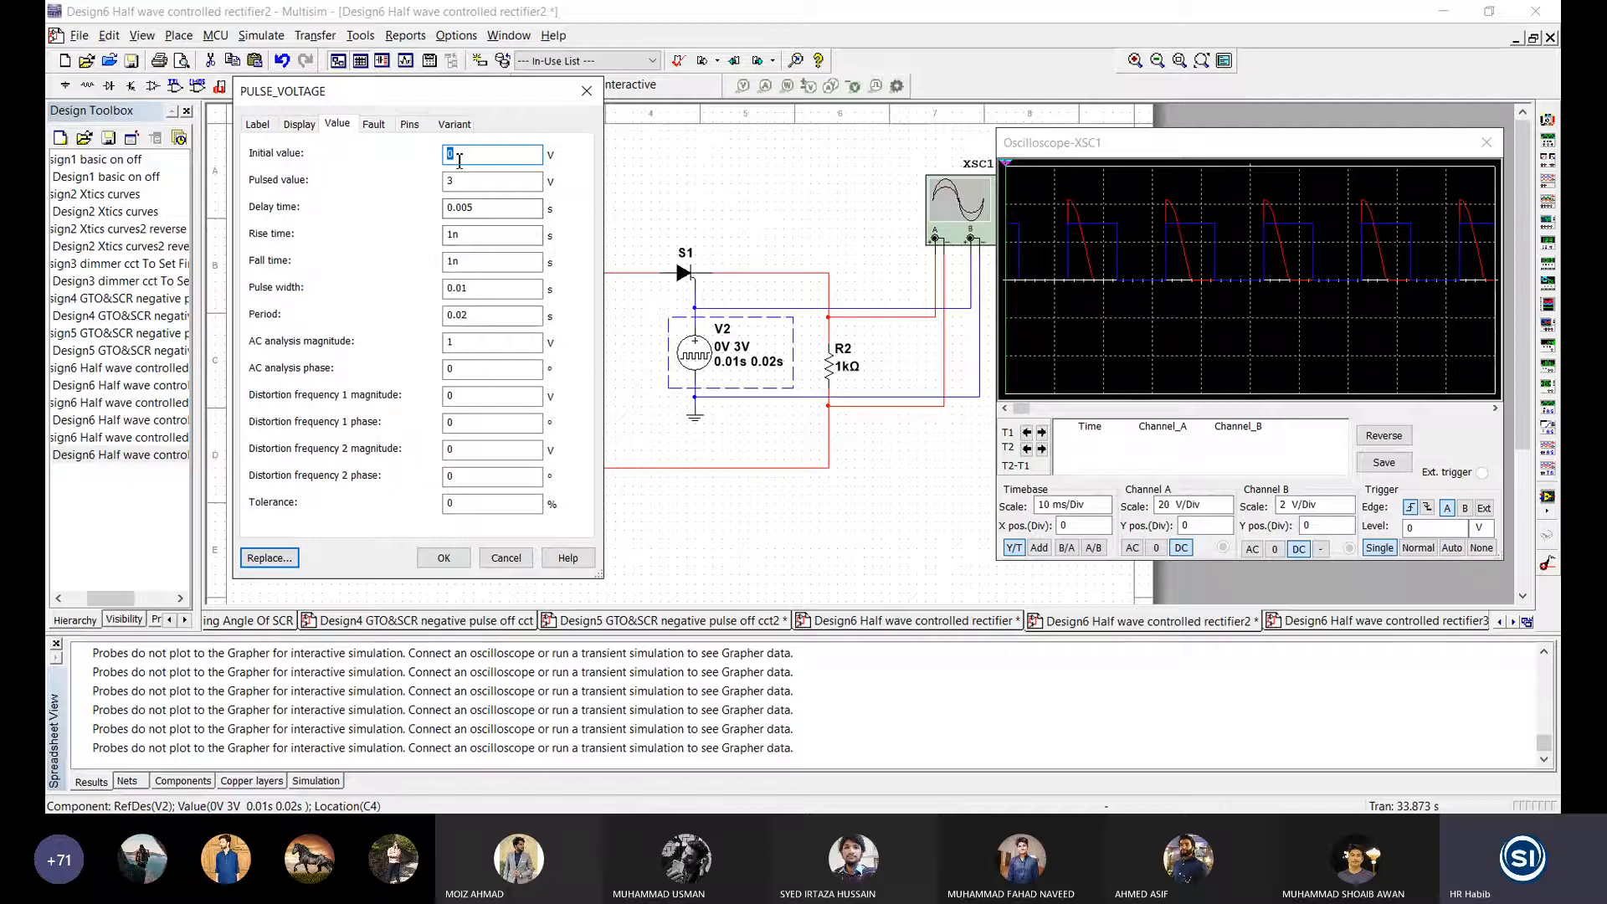
pyautogui.write('-3')
pyautogui.click(444, 558)
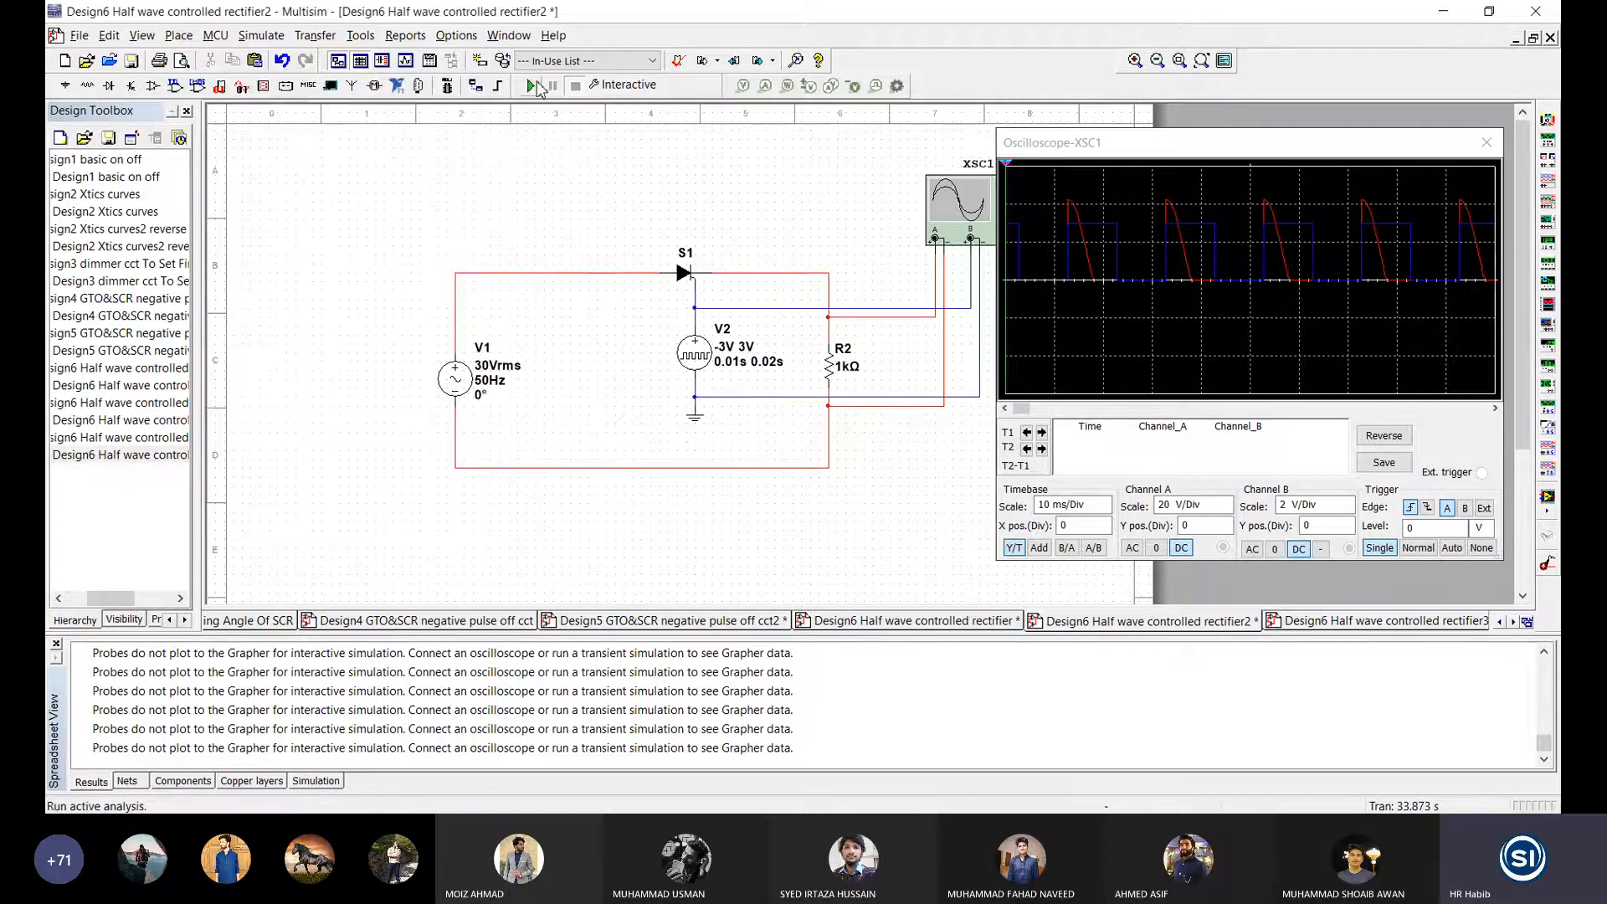
pyautogui.click(532, 85)
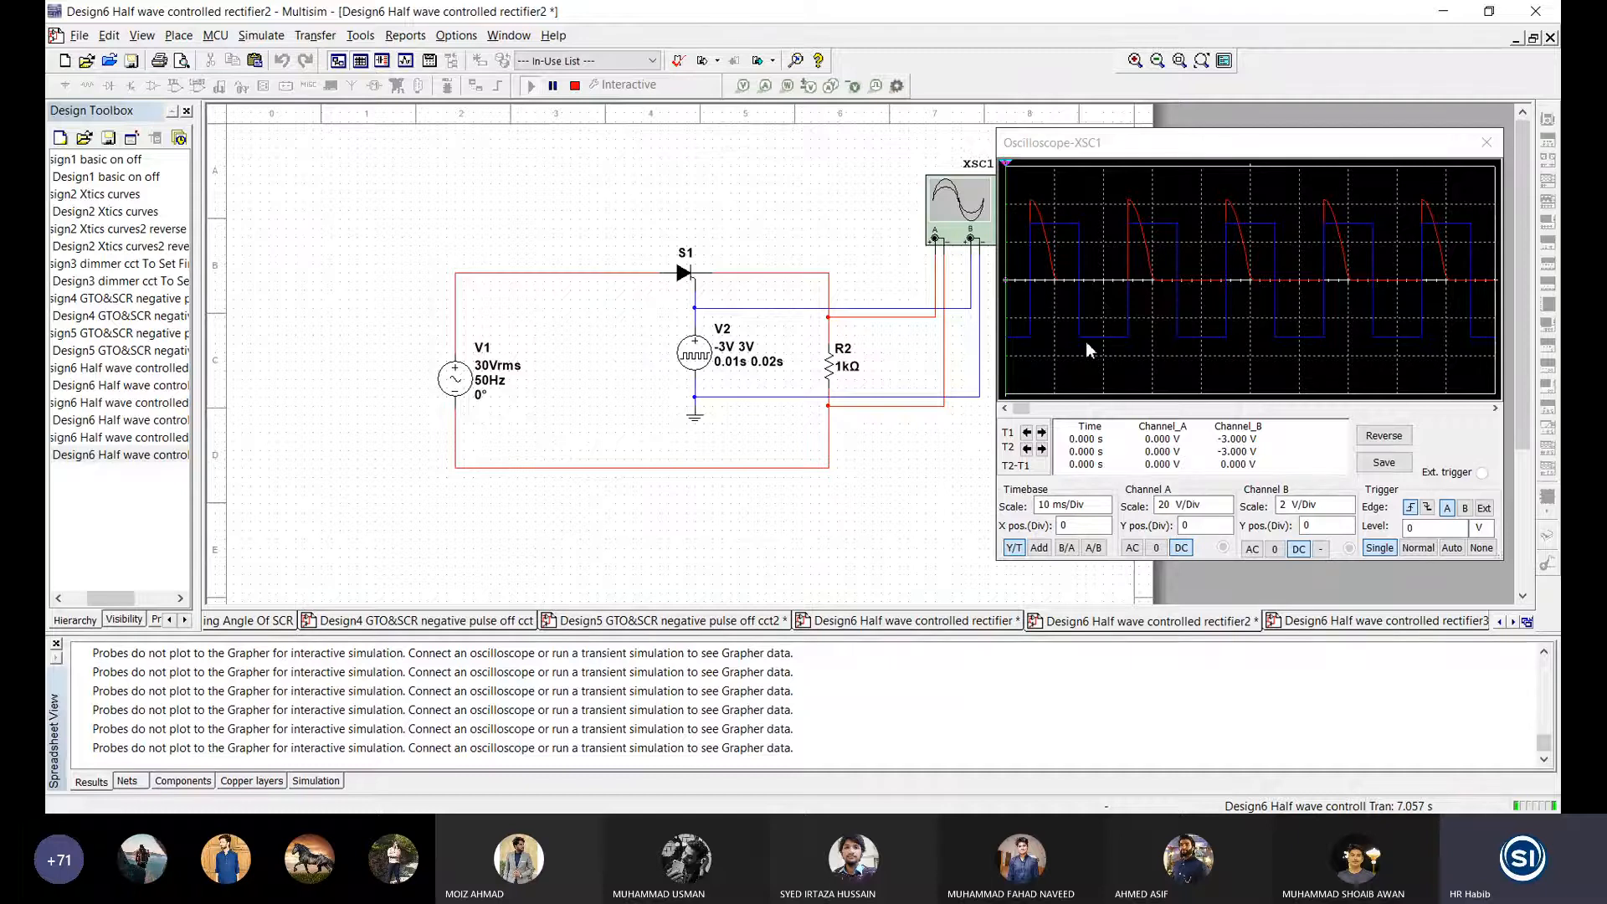
pyautogui.click(458, 362)
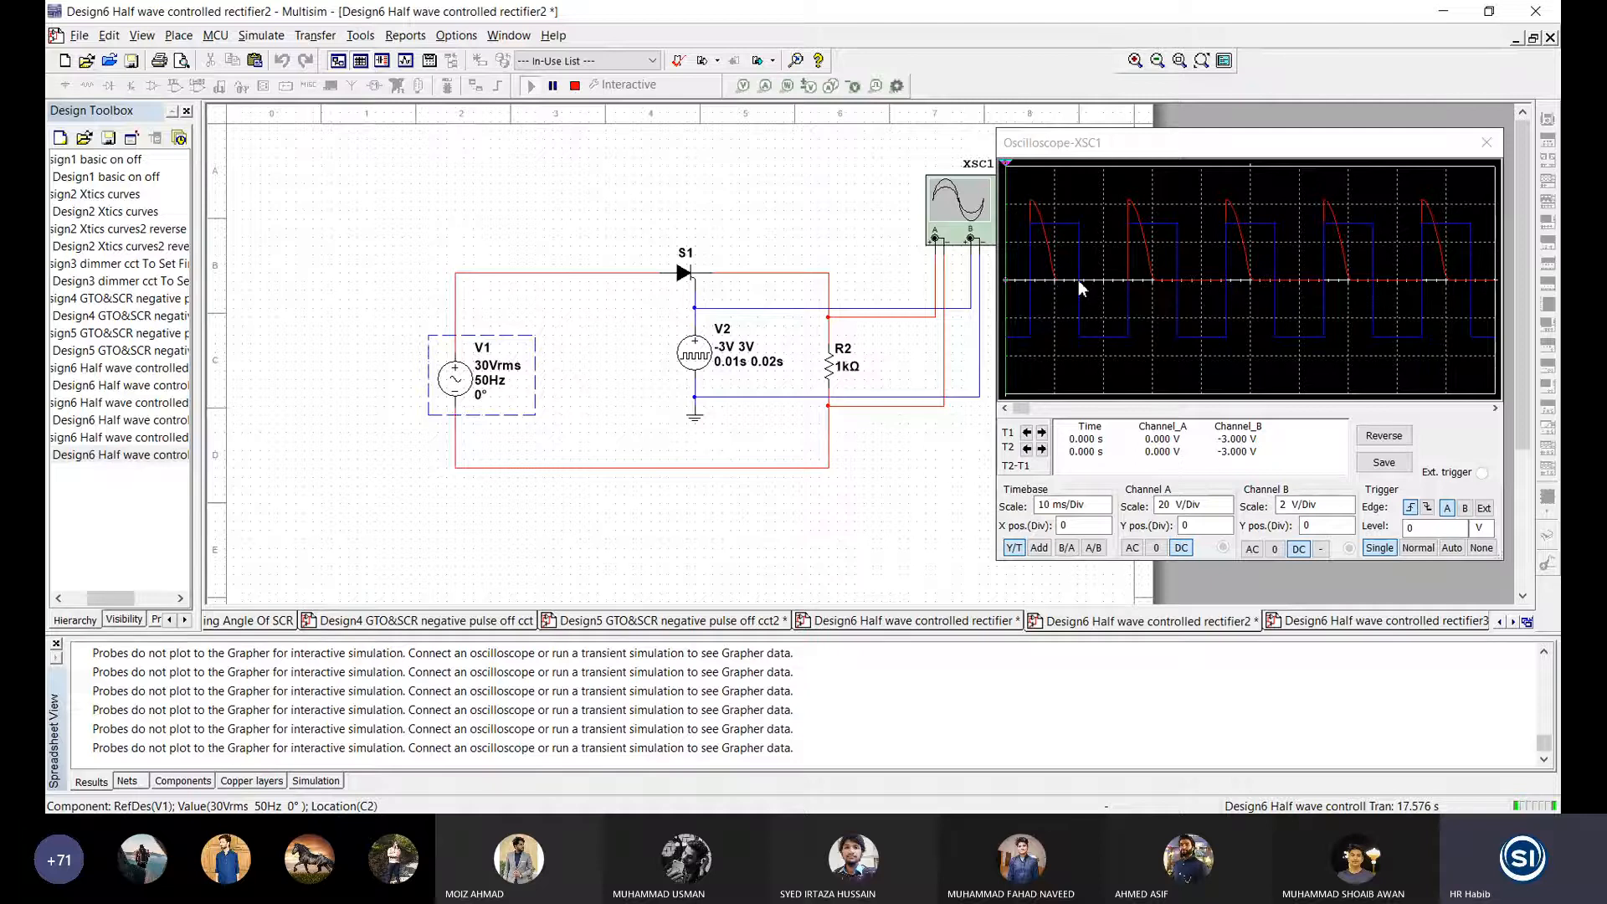
# Step: Set the delay time of pulse source V2 to 0.001 s and restart the simulation
pyautogui.click(691, 355)
pyautogui.doubleClick(692, 355)
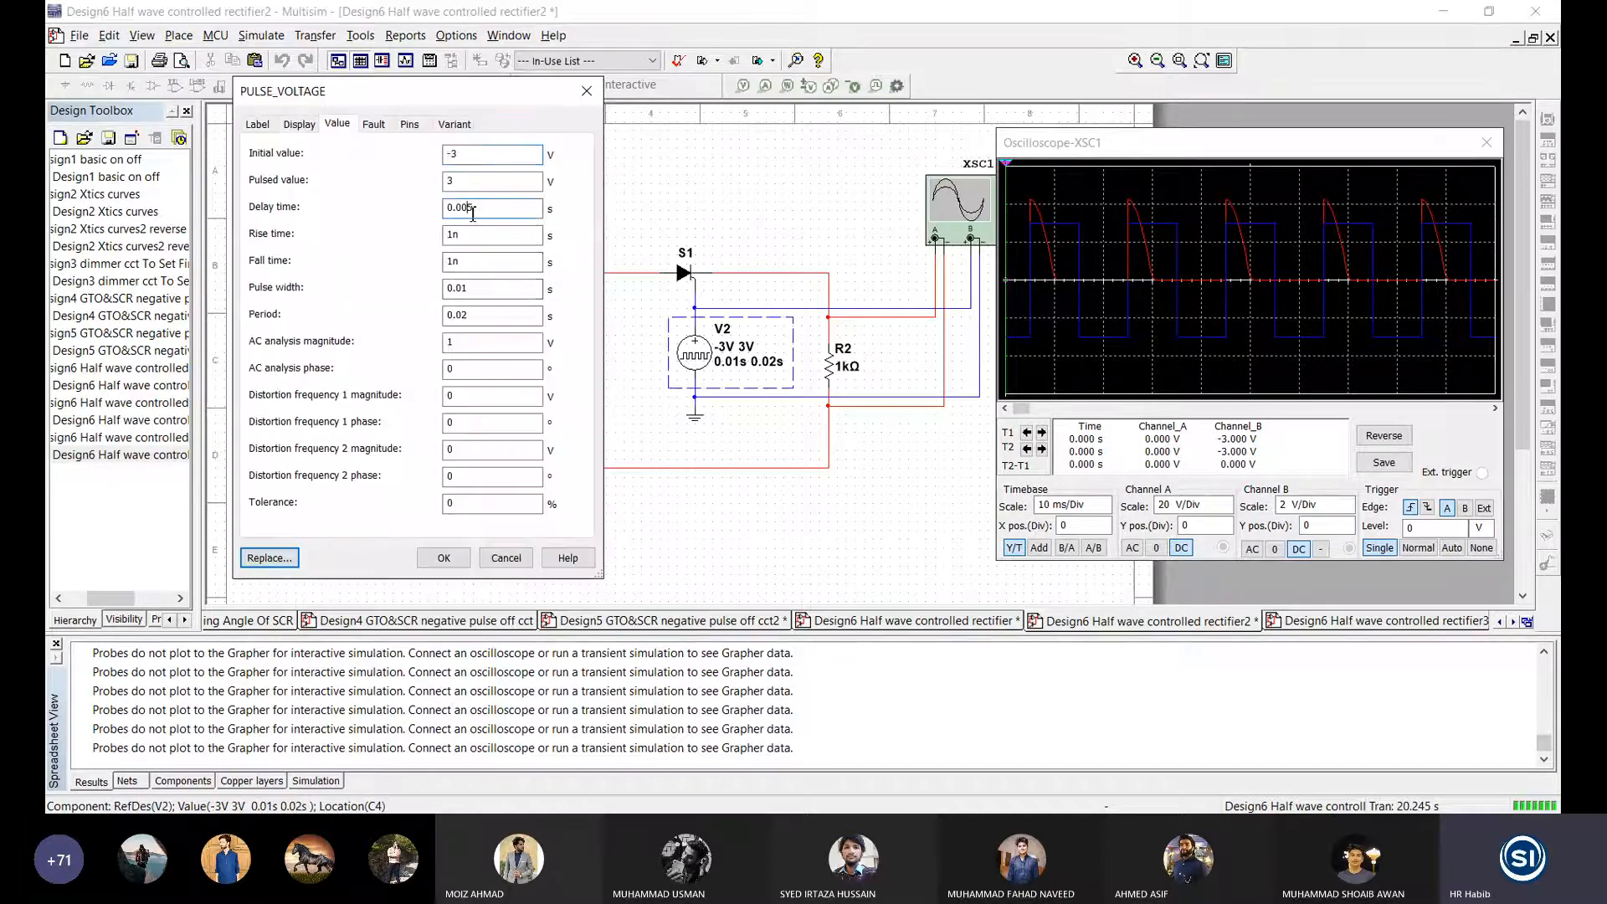
pyautogui.doubleClick(474, 156)
pyautogui.click(470, 208)
pyautogui.click(444, 558)
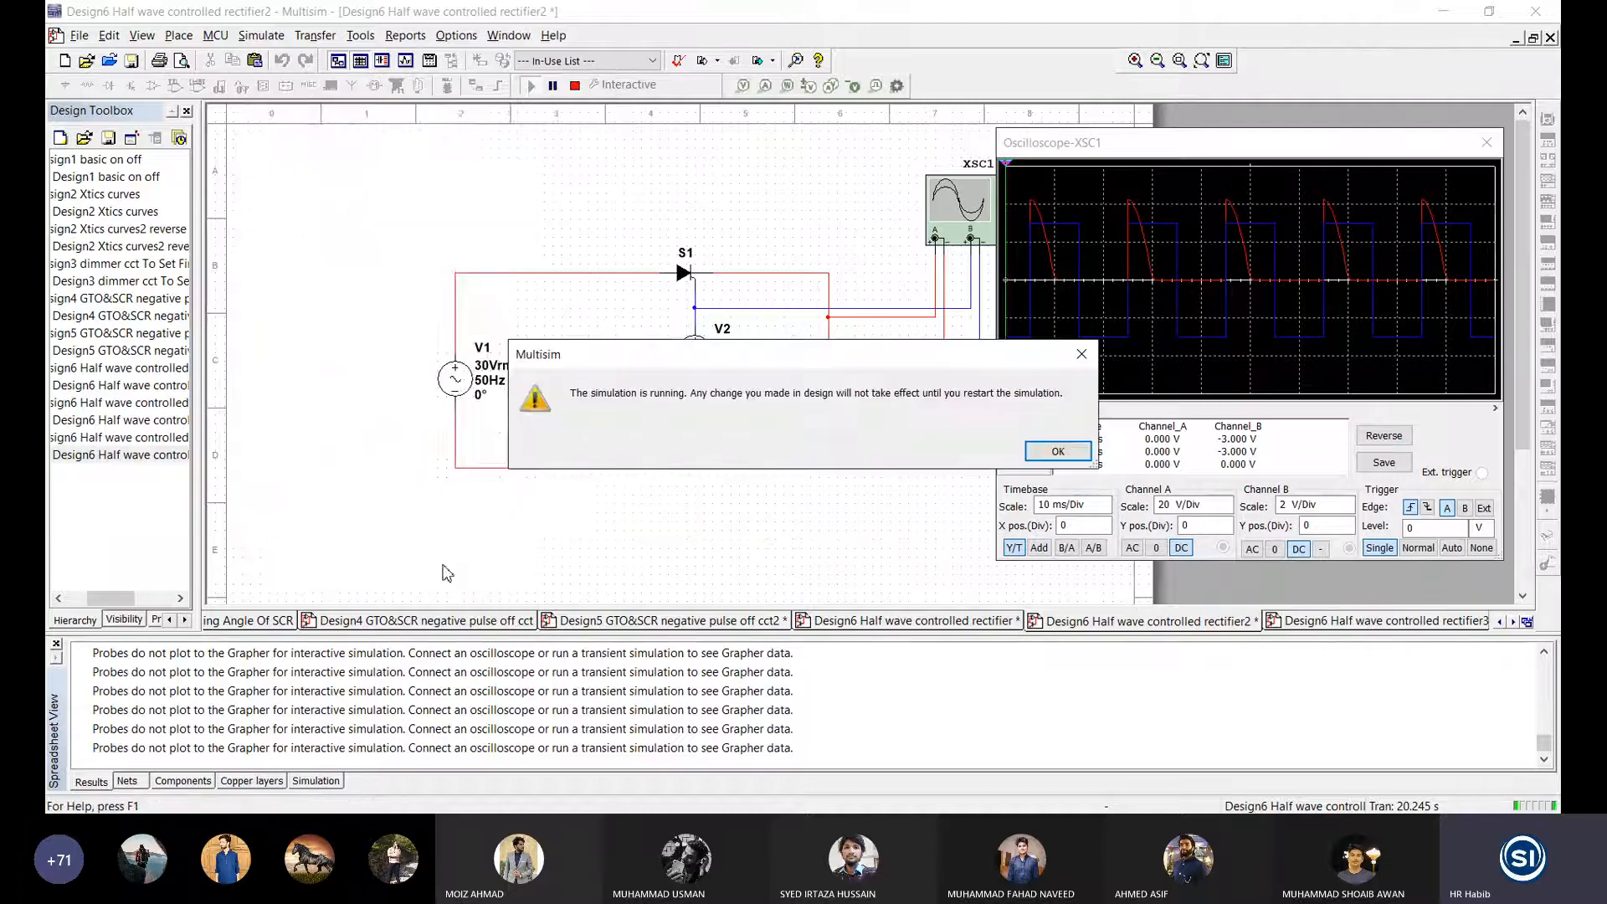
pyautogui.click(1058, 451)
pyautogui.click(575, 85)
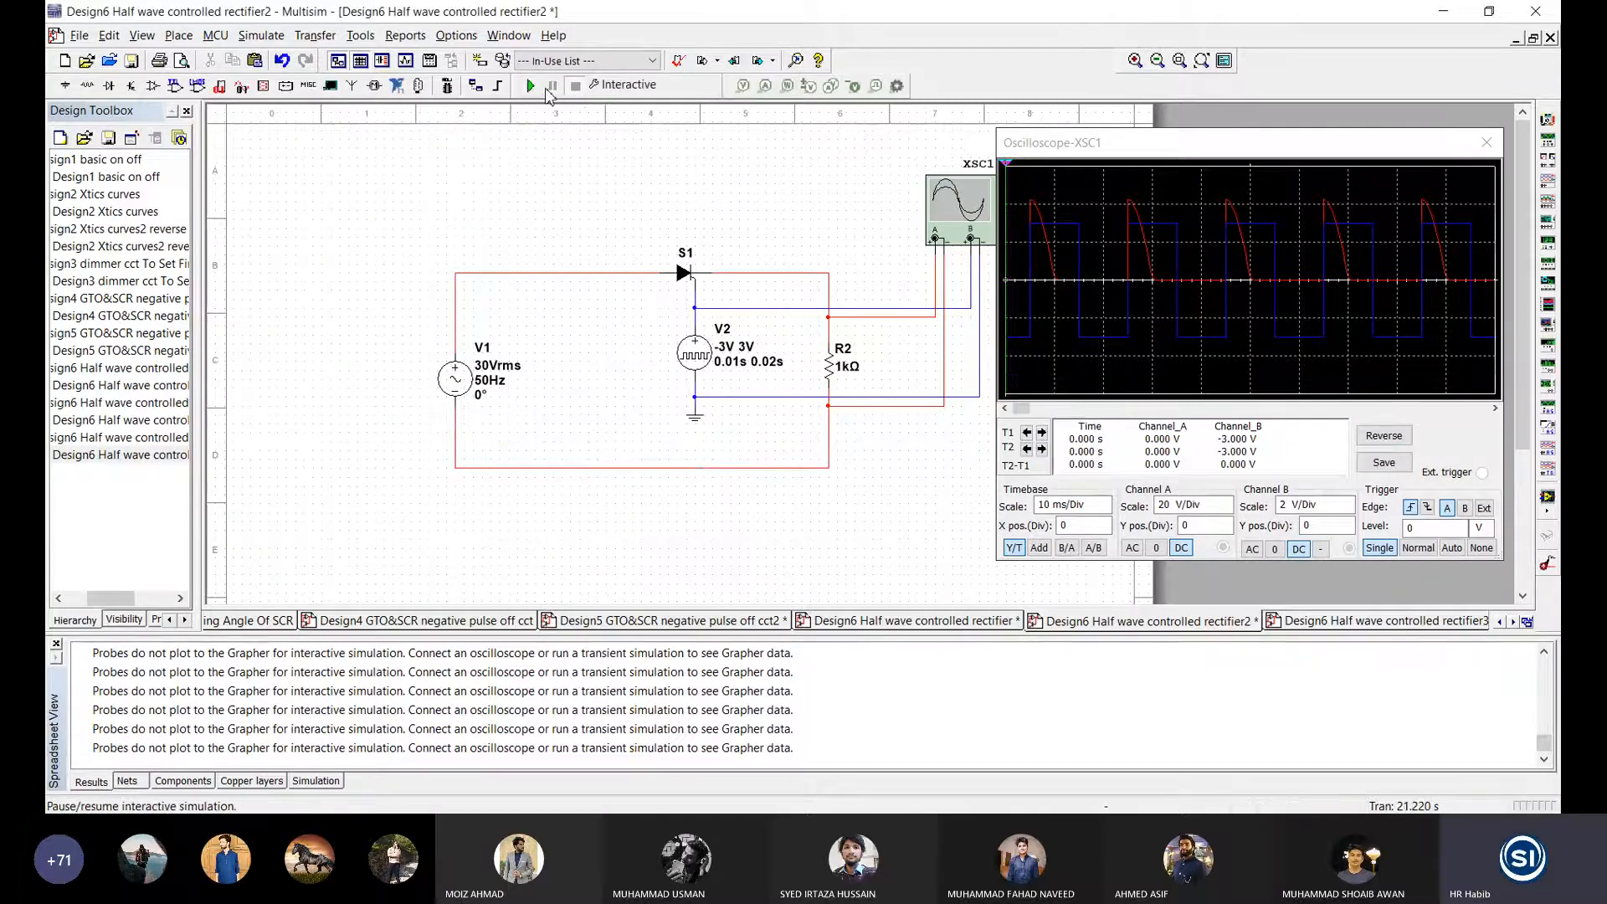
pyautogui.click(530, 85)
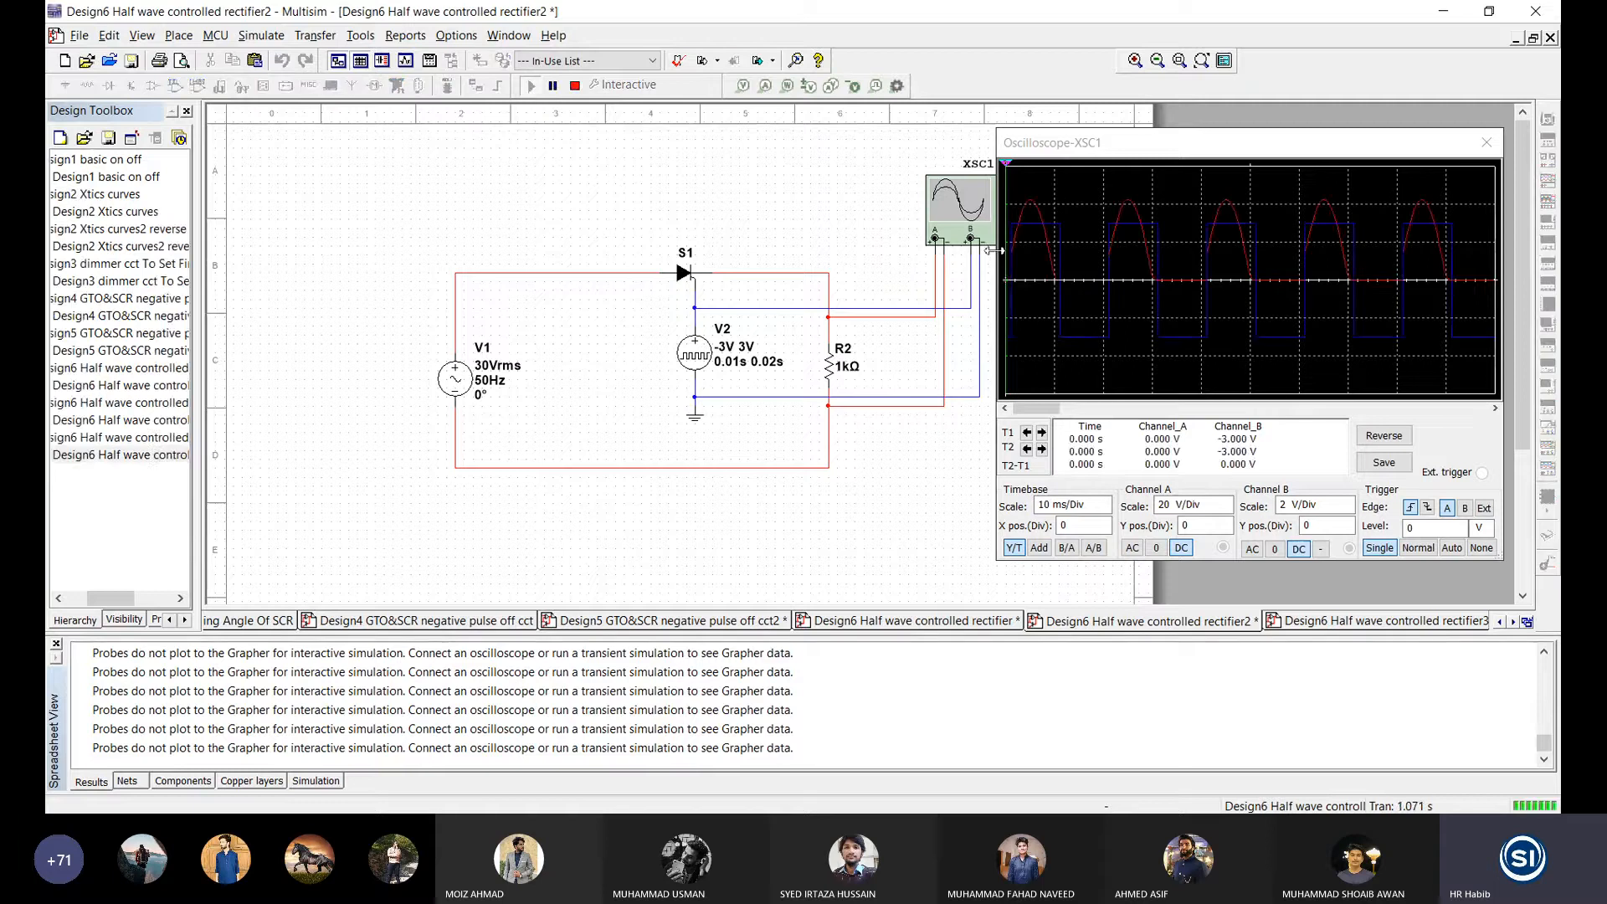
# Step: Increase V2's delay time to 0.002 s and restart the simulation to compare the waveforms
pyautogui.click(704, 360)
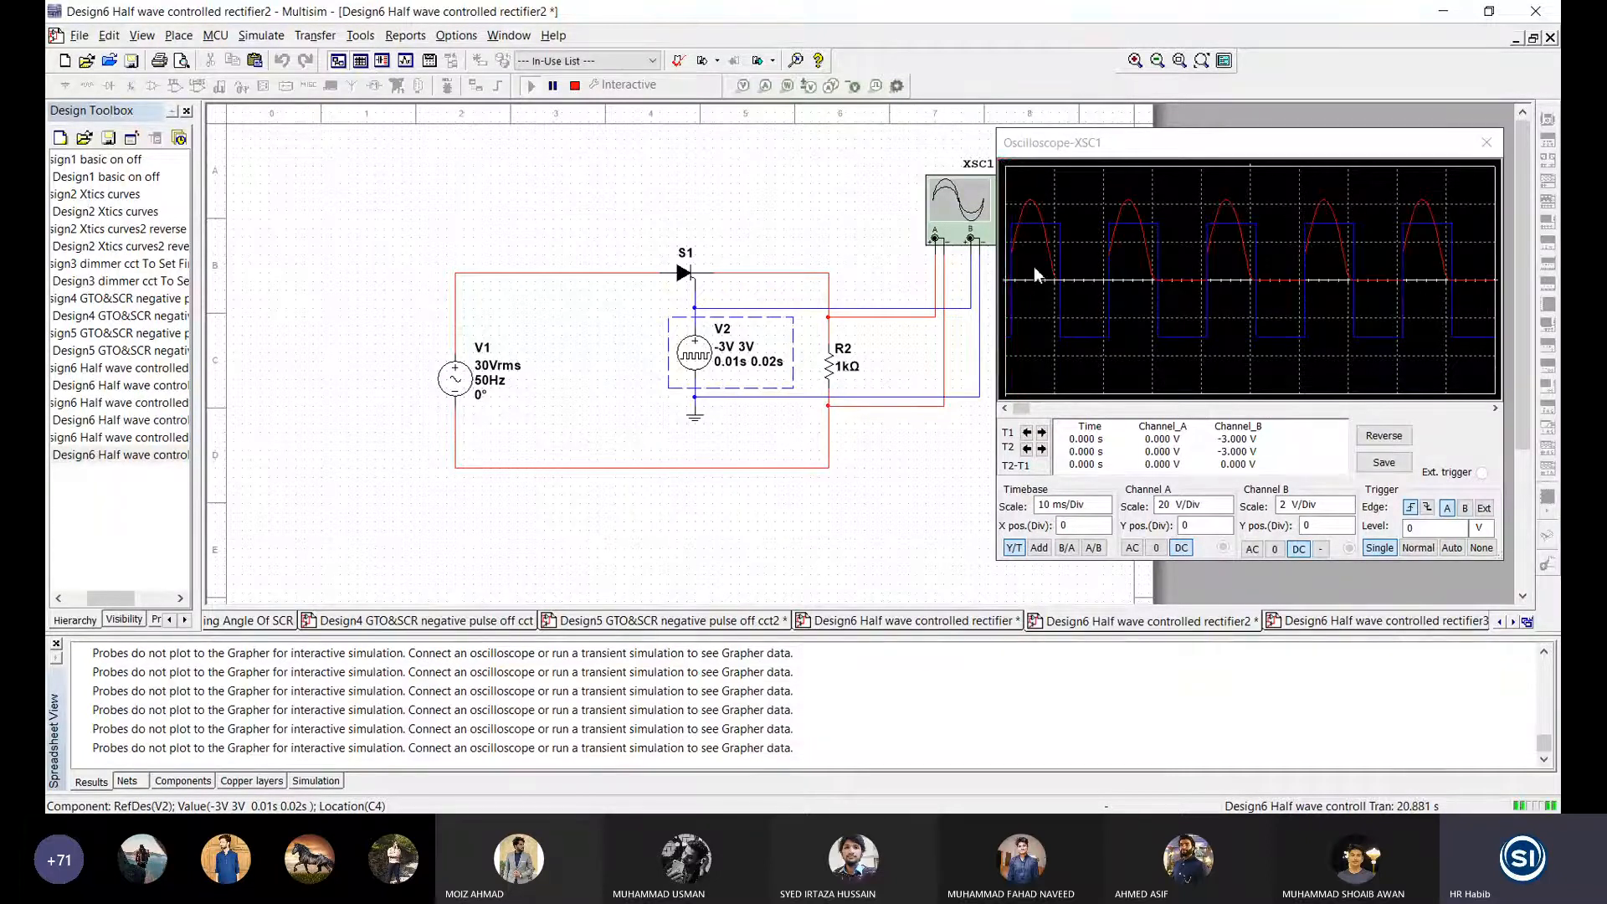
pyautogui.doubleClick(743, 352)
pyautogui.click(479, 209)
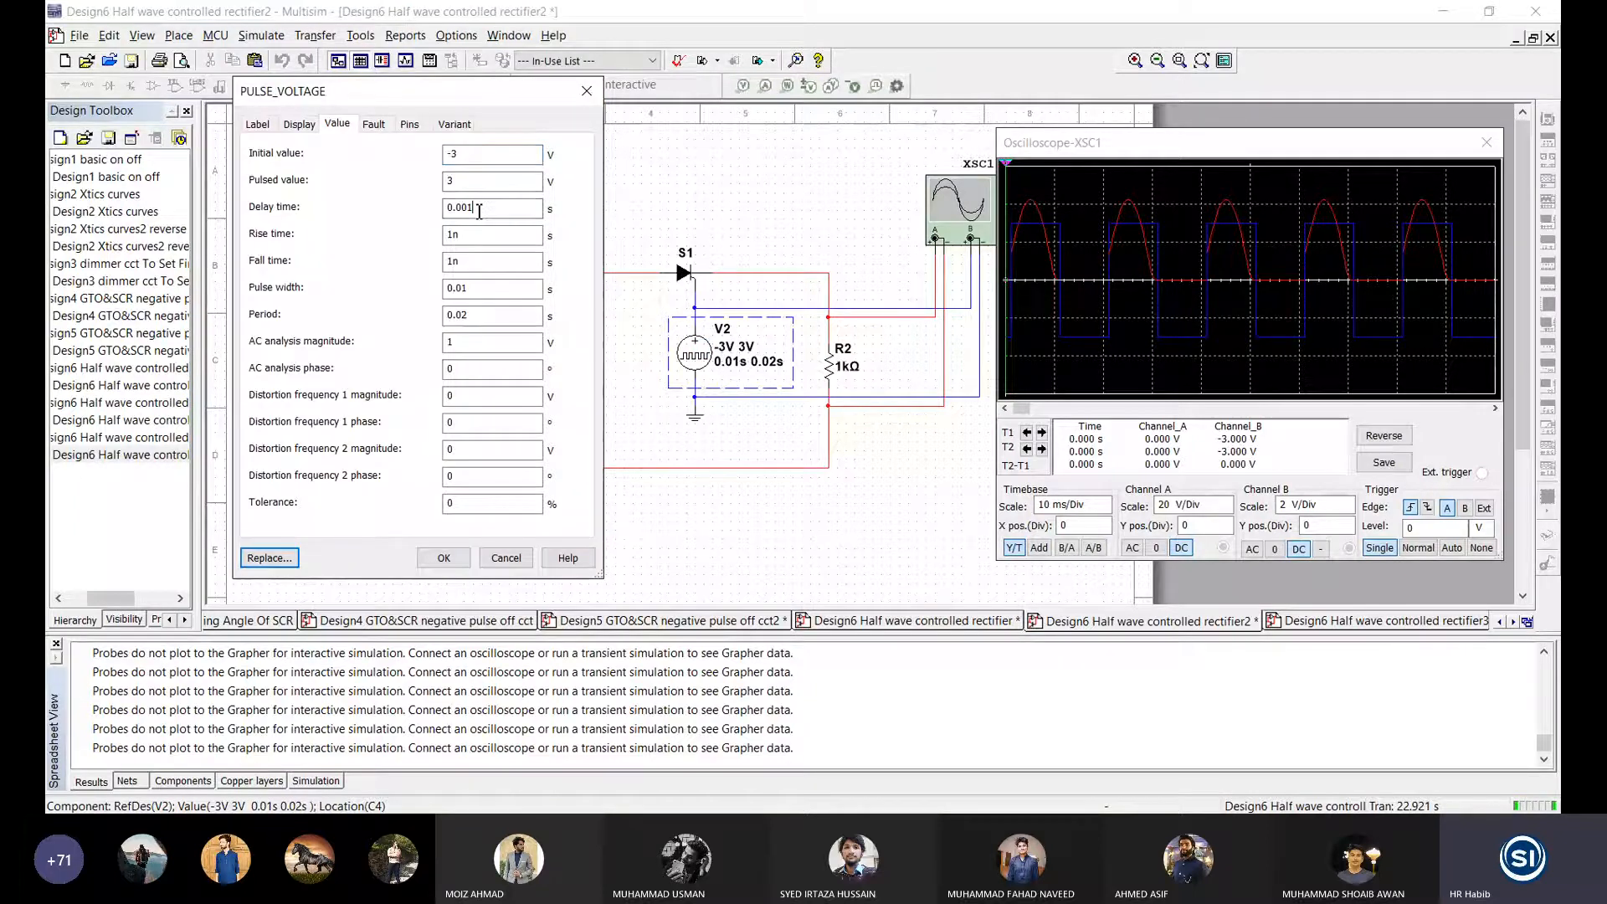
pyautogui.moveTo(454, 209); pyautogui.dragTo(471, 210)
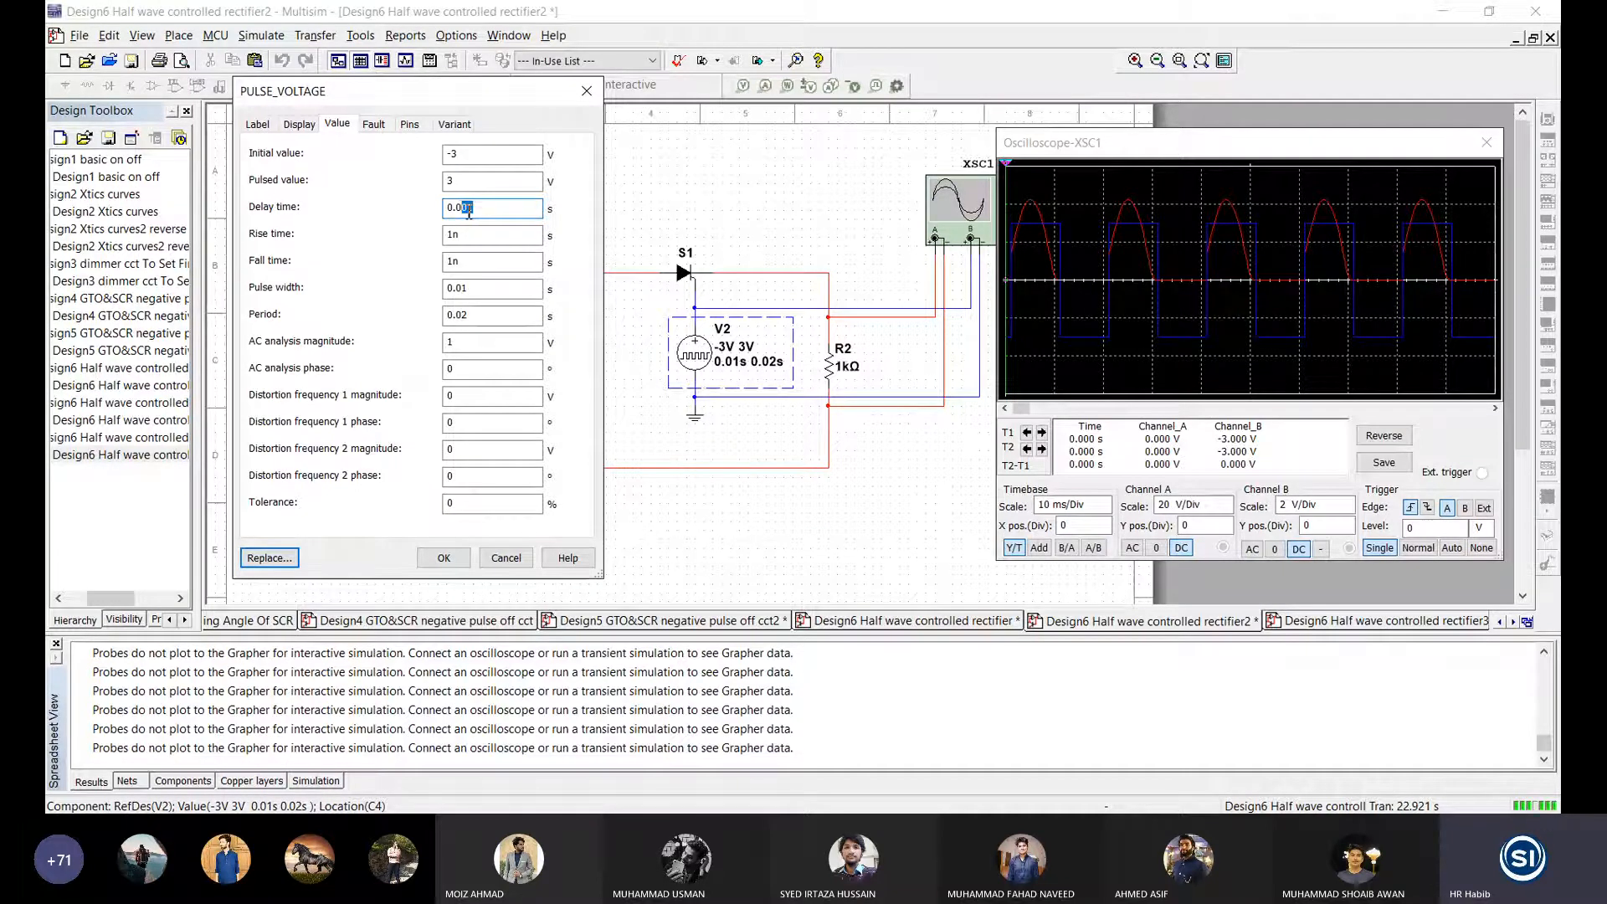
pyautogui.doubleClick(473, 211)
pyautogui.click(472, 212)
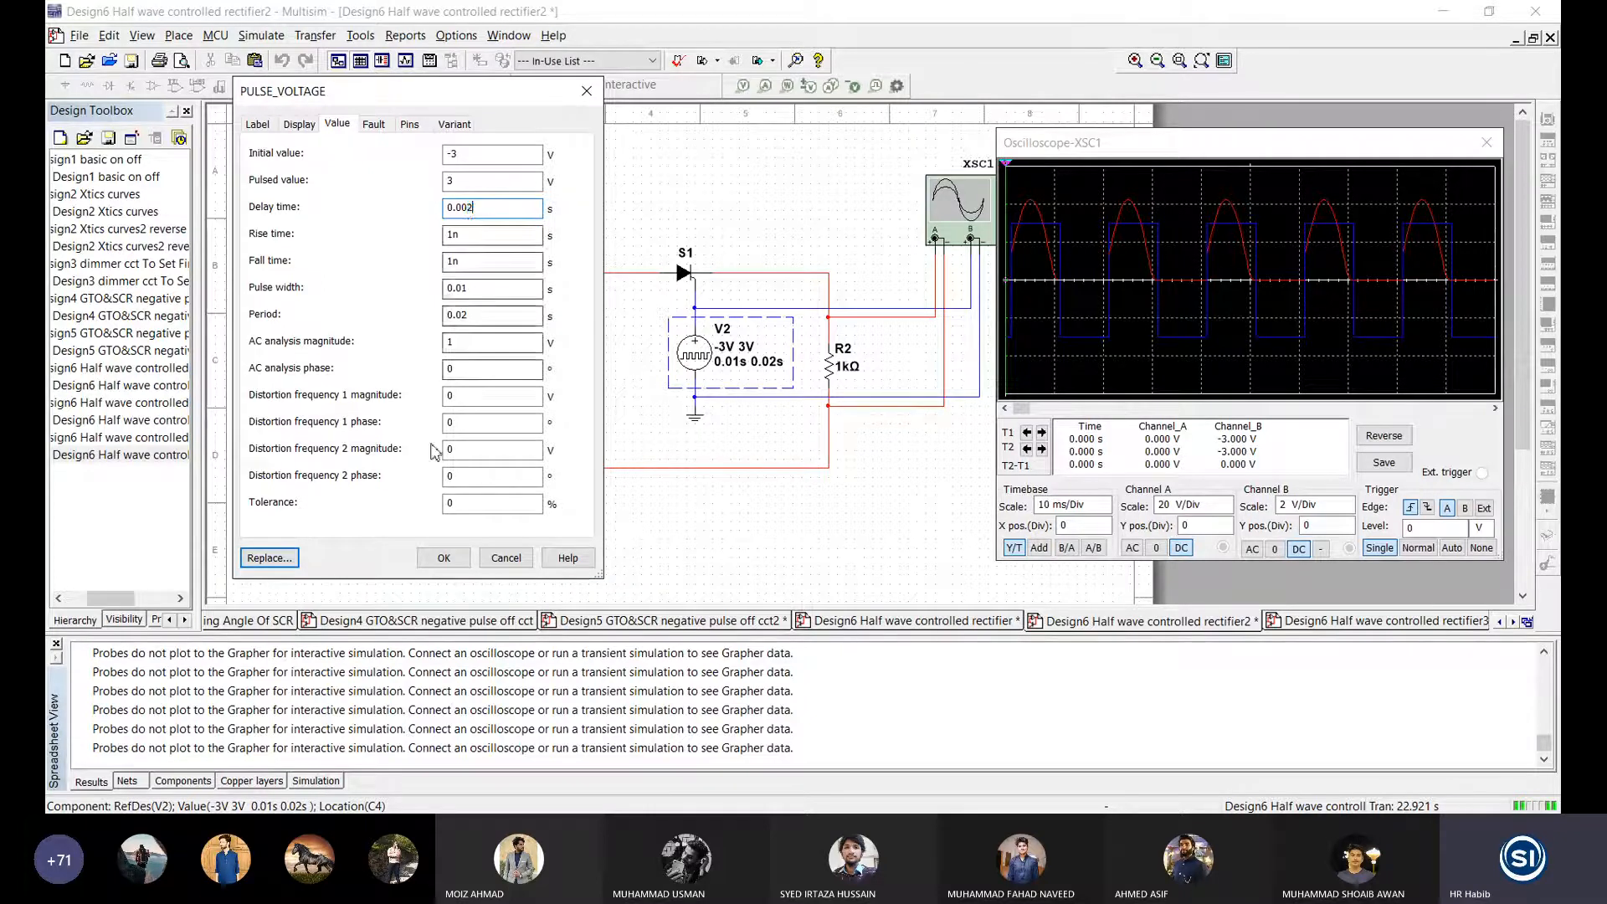
pyautogui.click(435, 558)
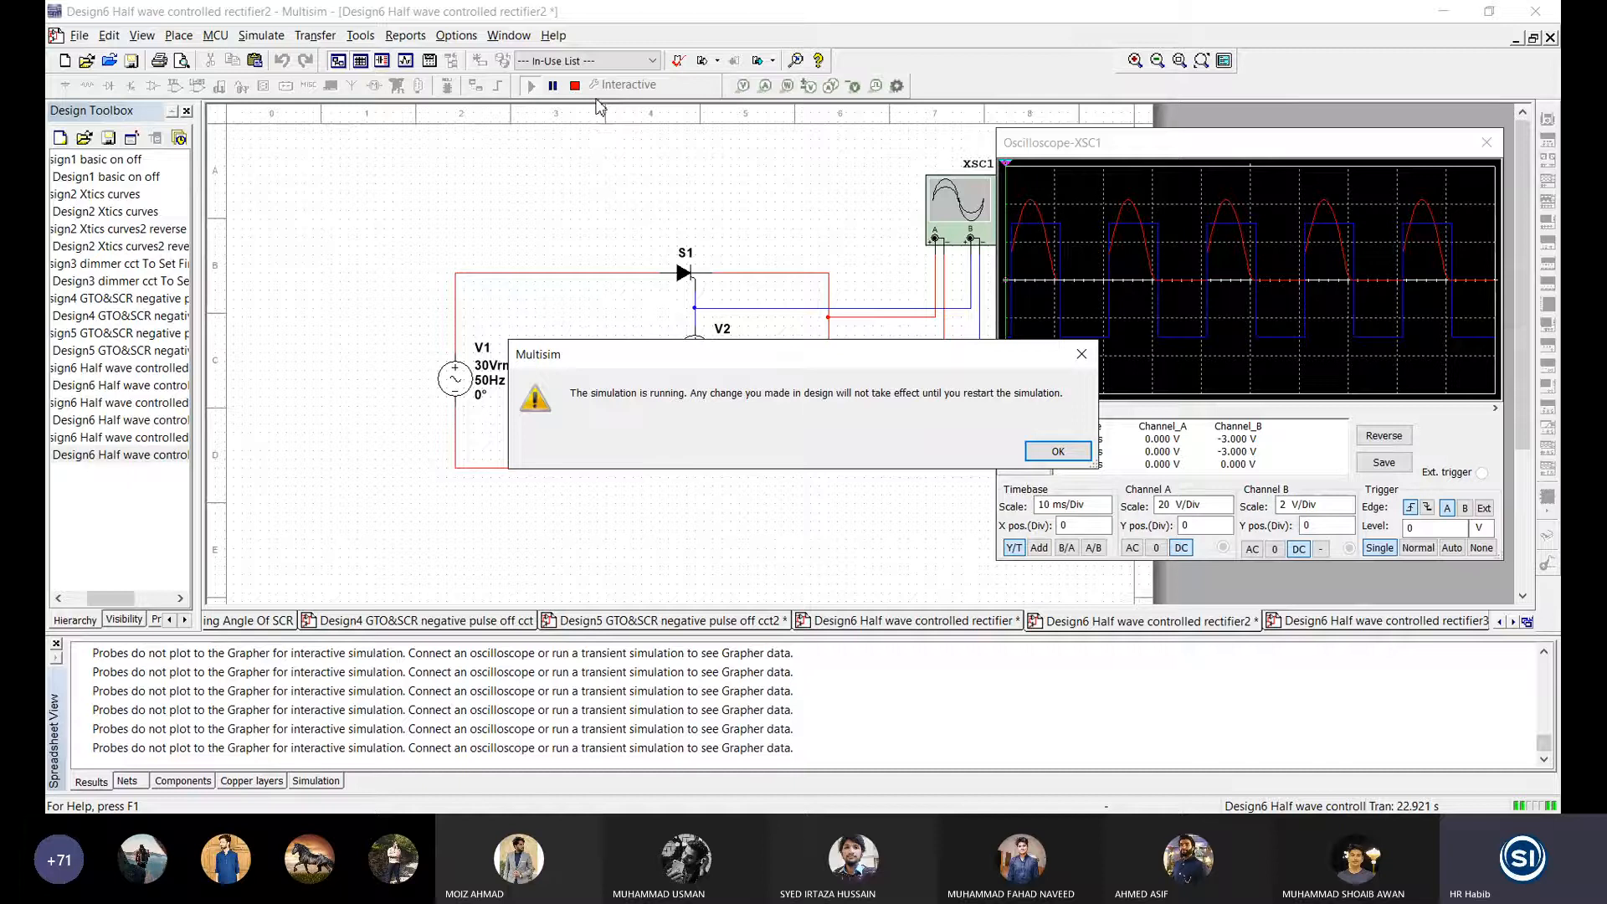
pyautogui.click(1057, 452)
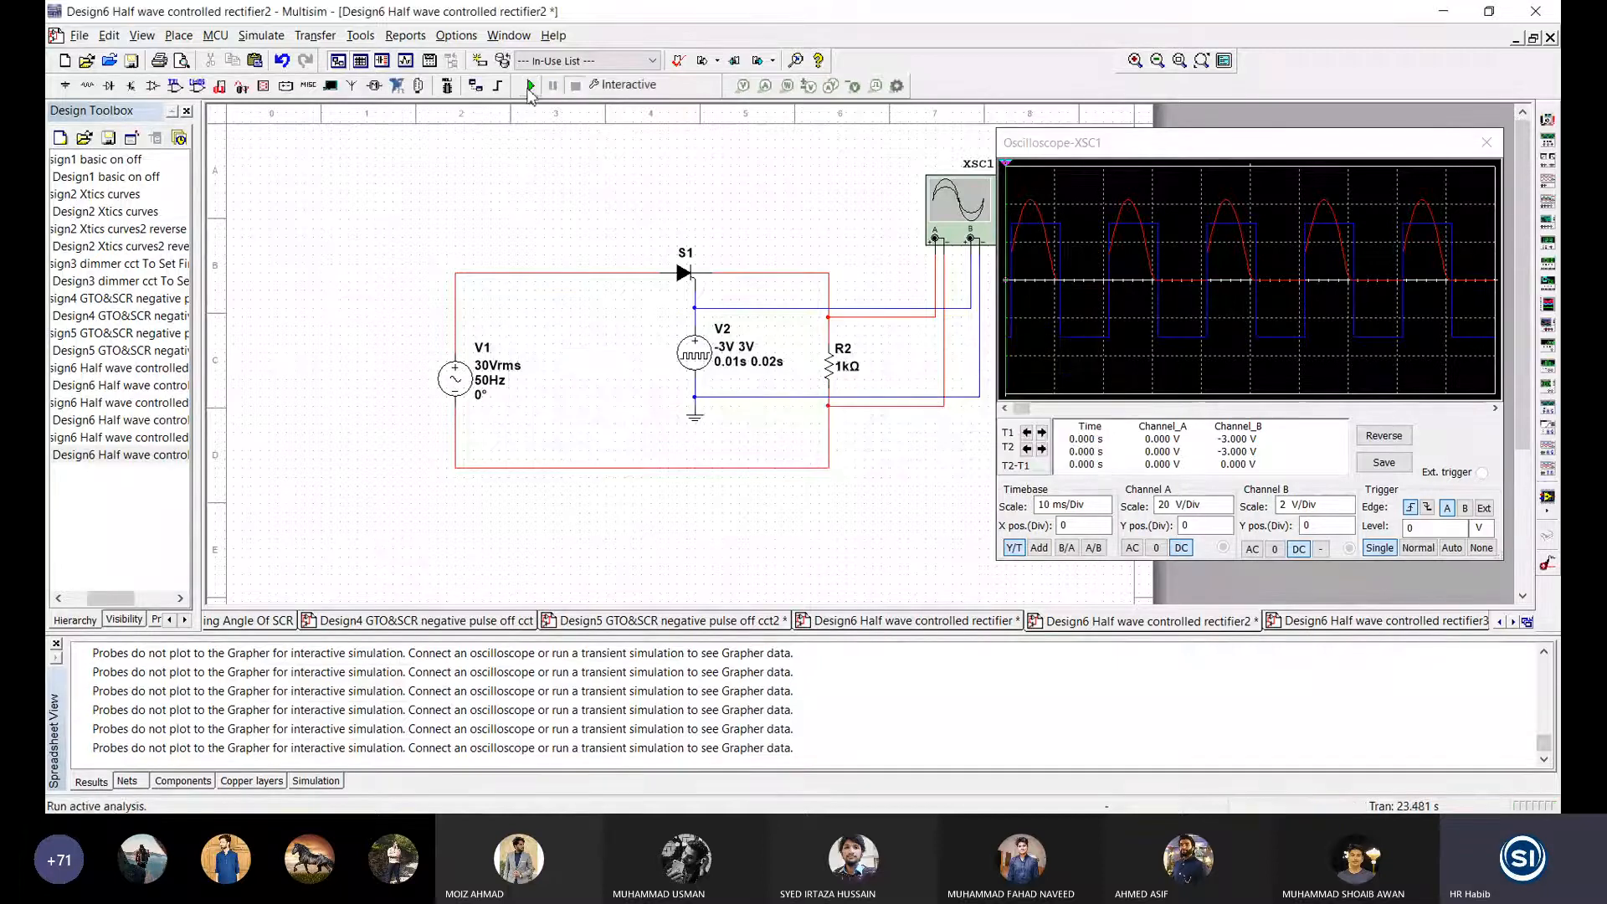
pyautogui.click(530, 86)
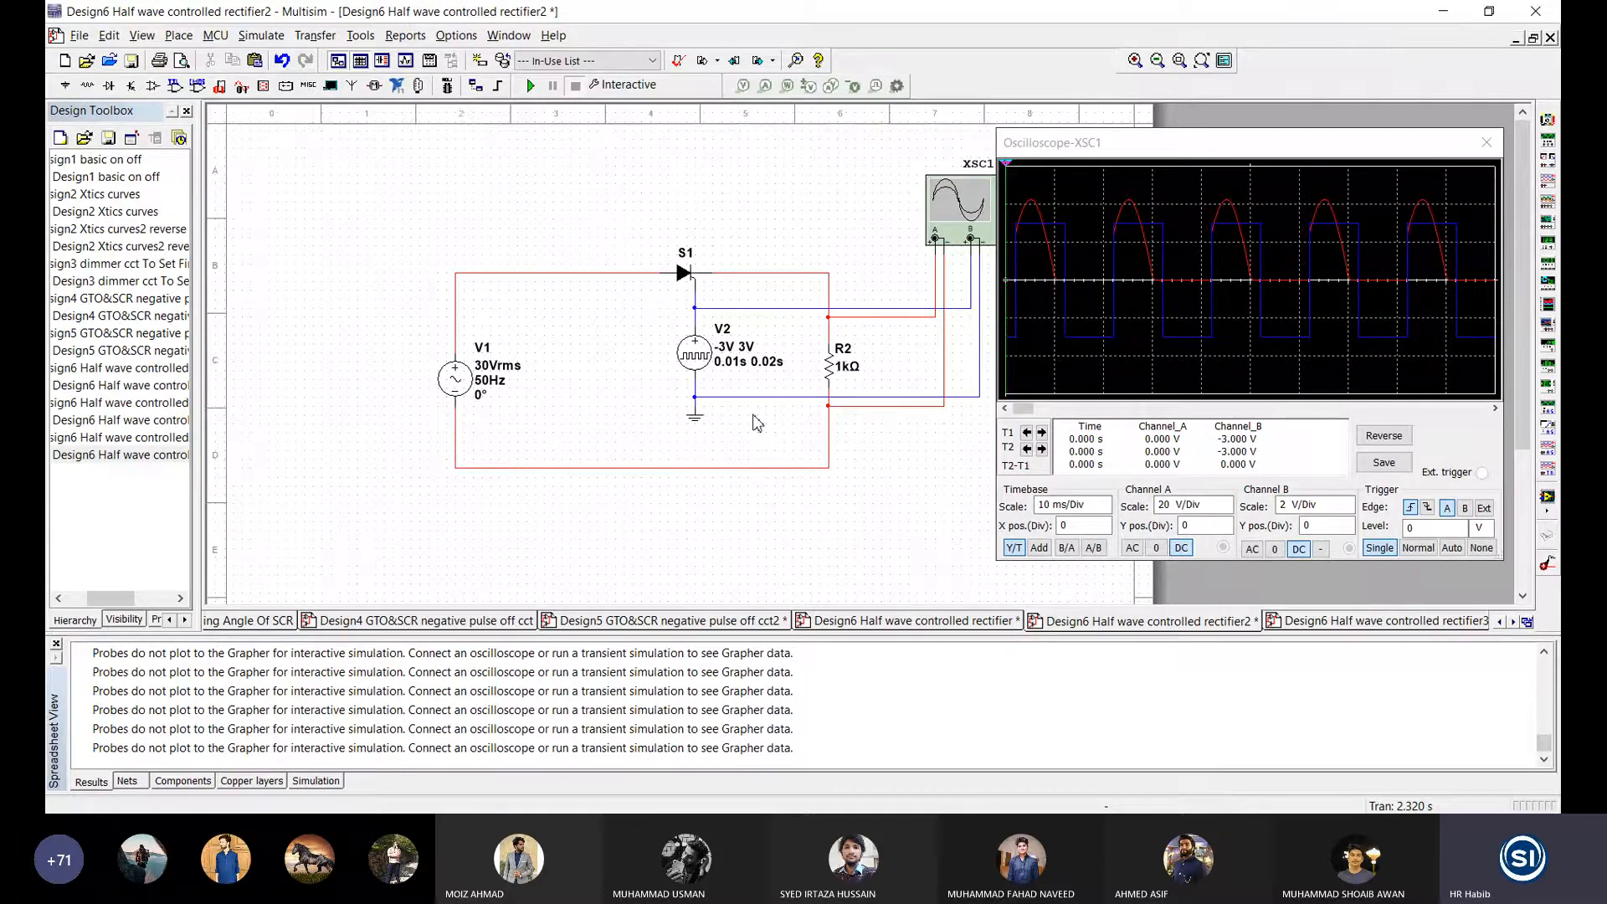
# Step: Return the initial value of pulse source V2 to 0 V and simulate the circuit
pyautogui.doubleClick(688, 354)
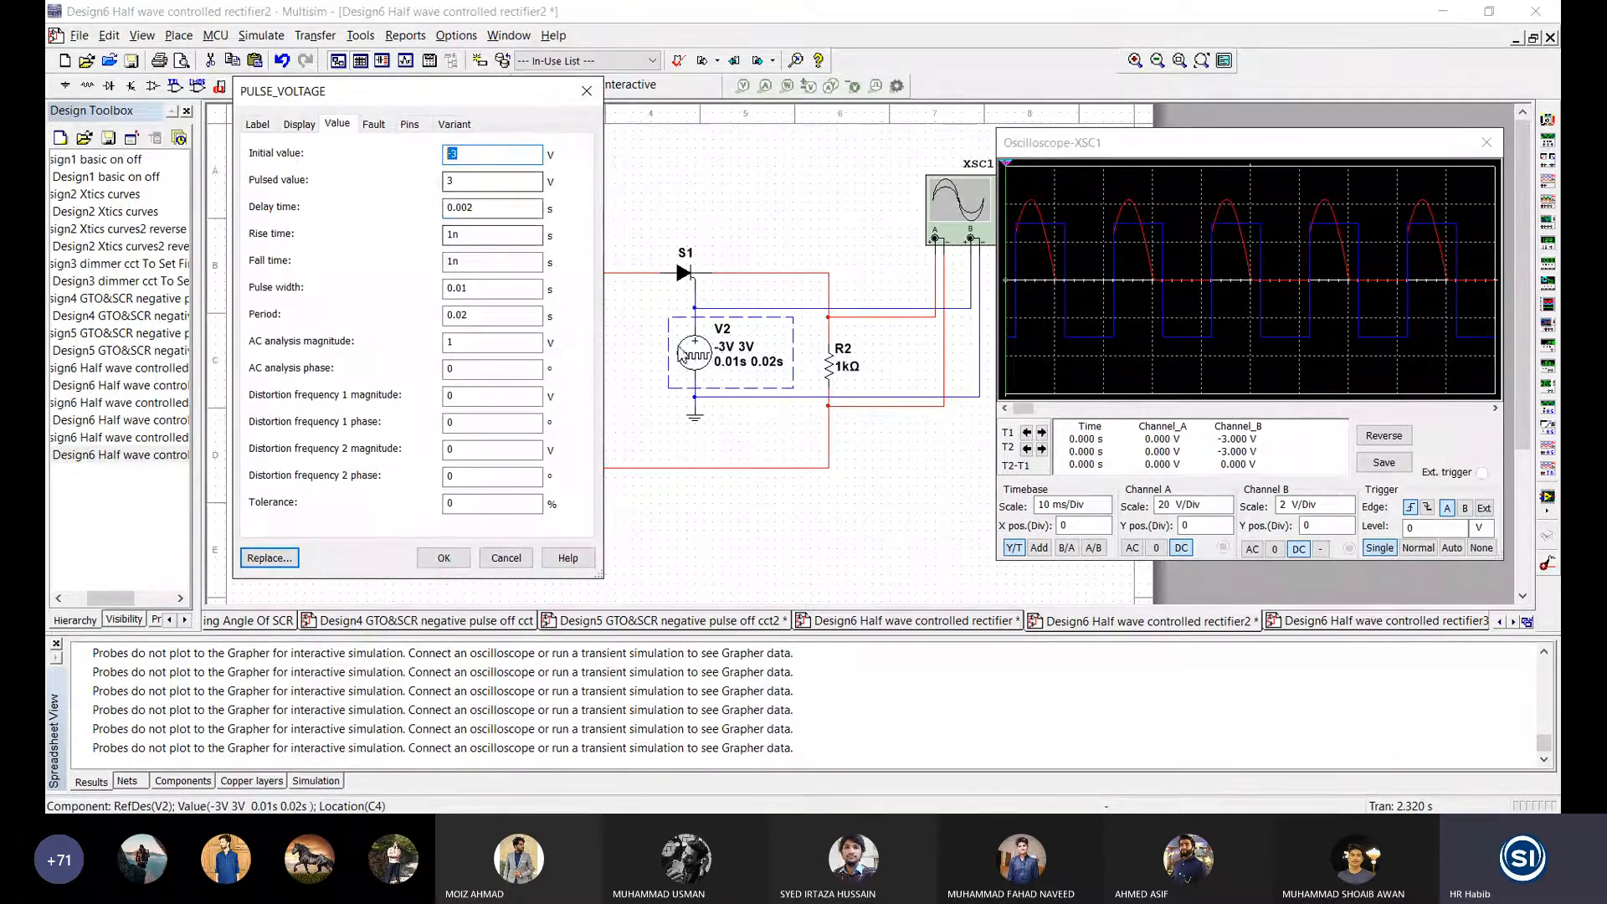
pyautogui.write('0')
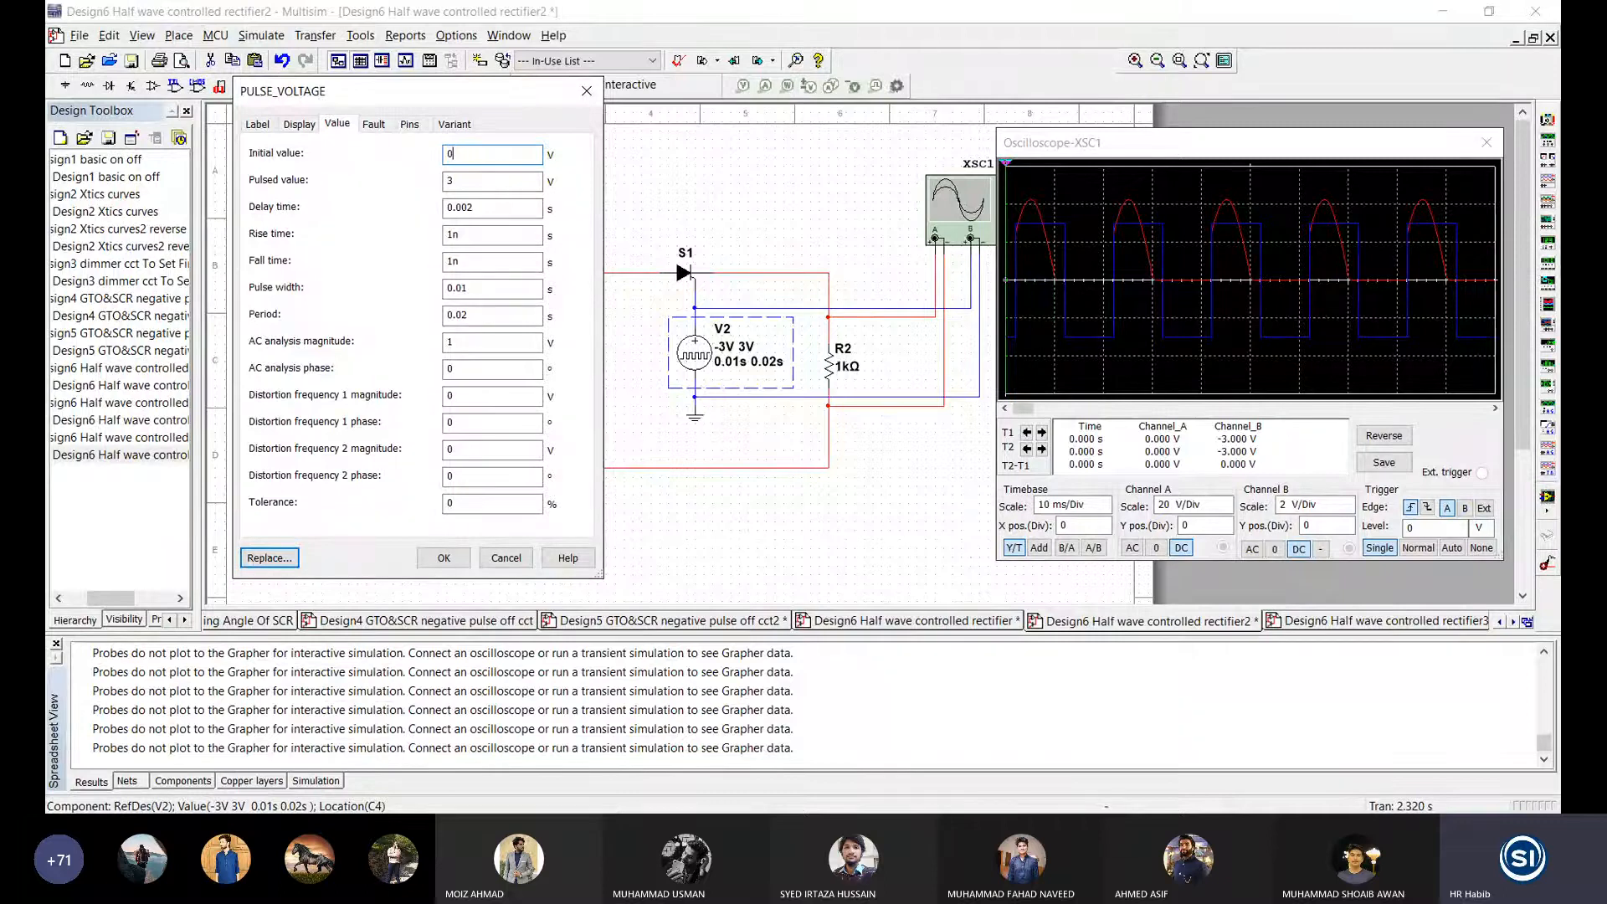
pyautogui.click(444, 558)
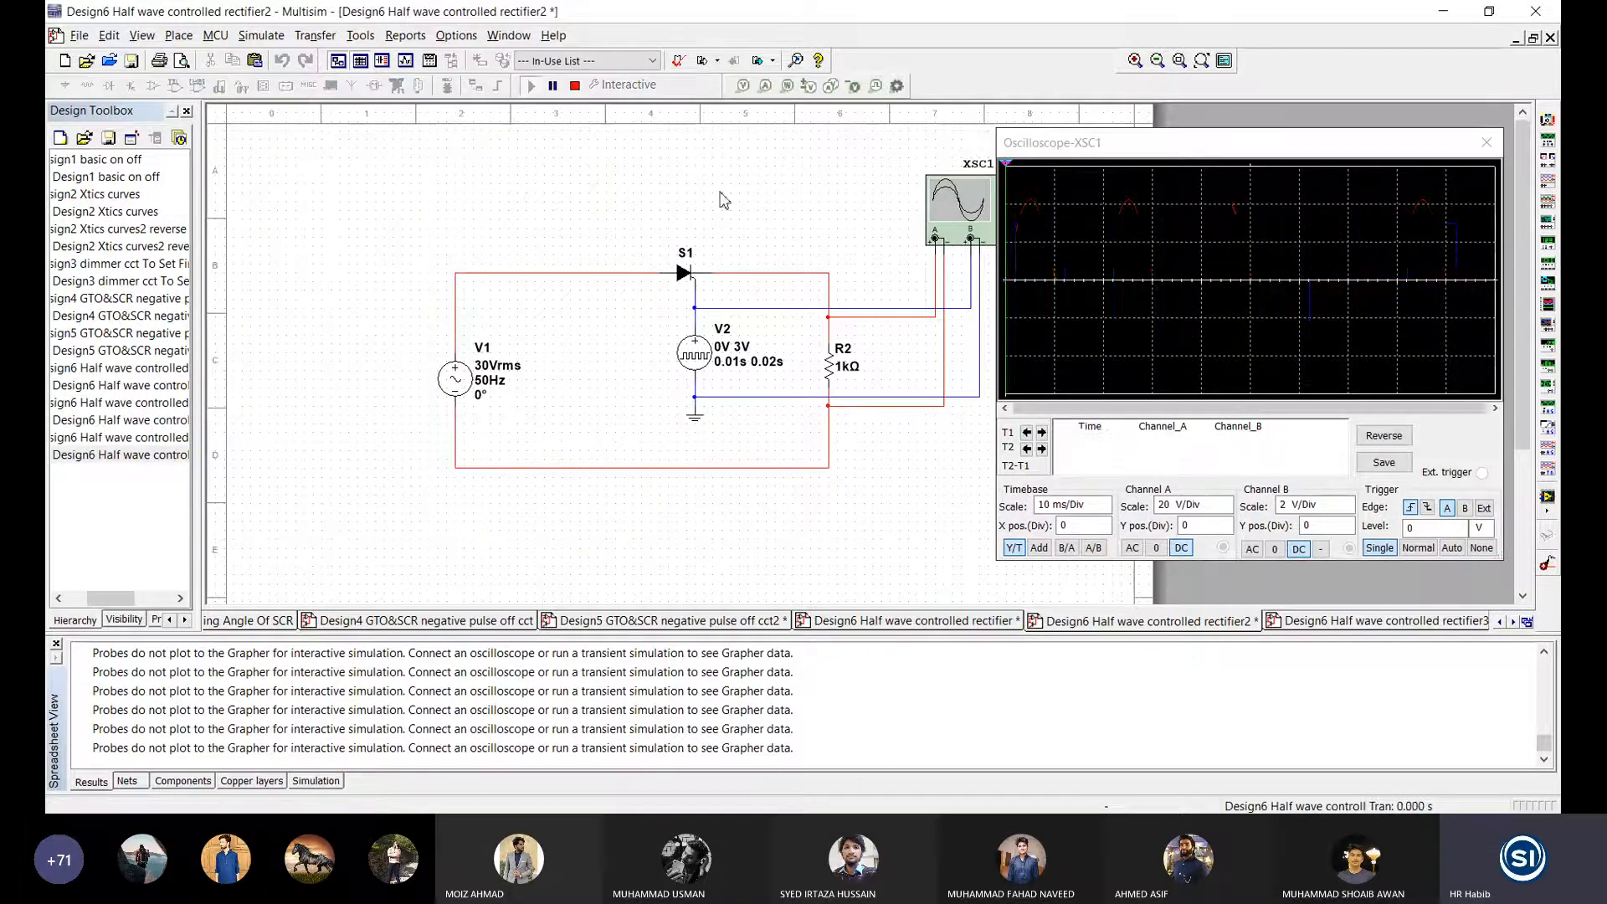
# Step: Stop the simulation, set V2's delay time to 0.01 s and simulate the circuit again
pyautogui.click(576, 85)
pyautogui.doubleClick(695, 353)
pyautogui.click(474, 209)
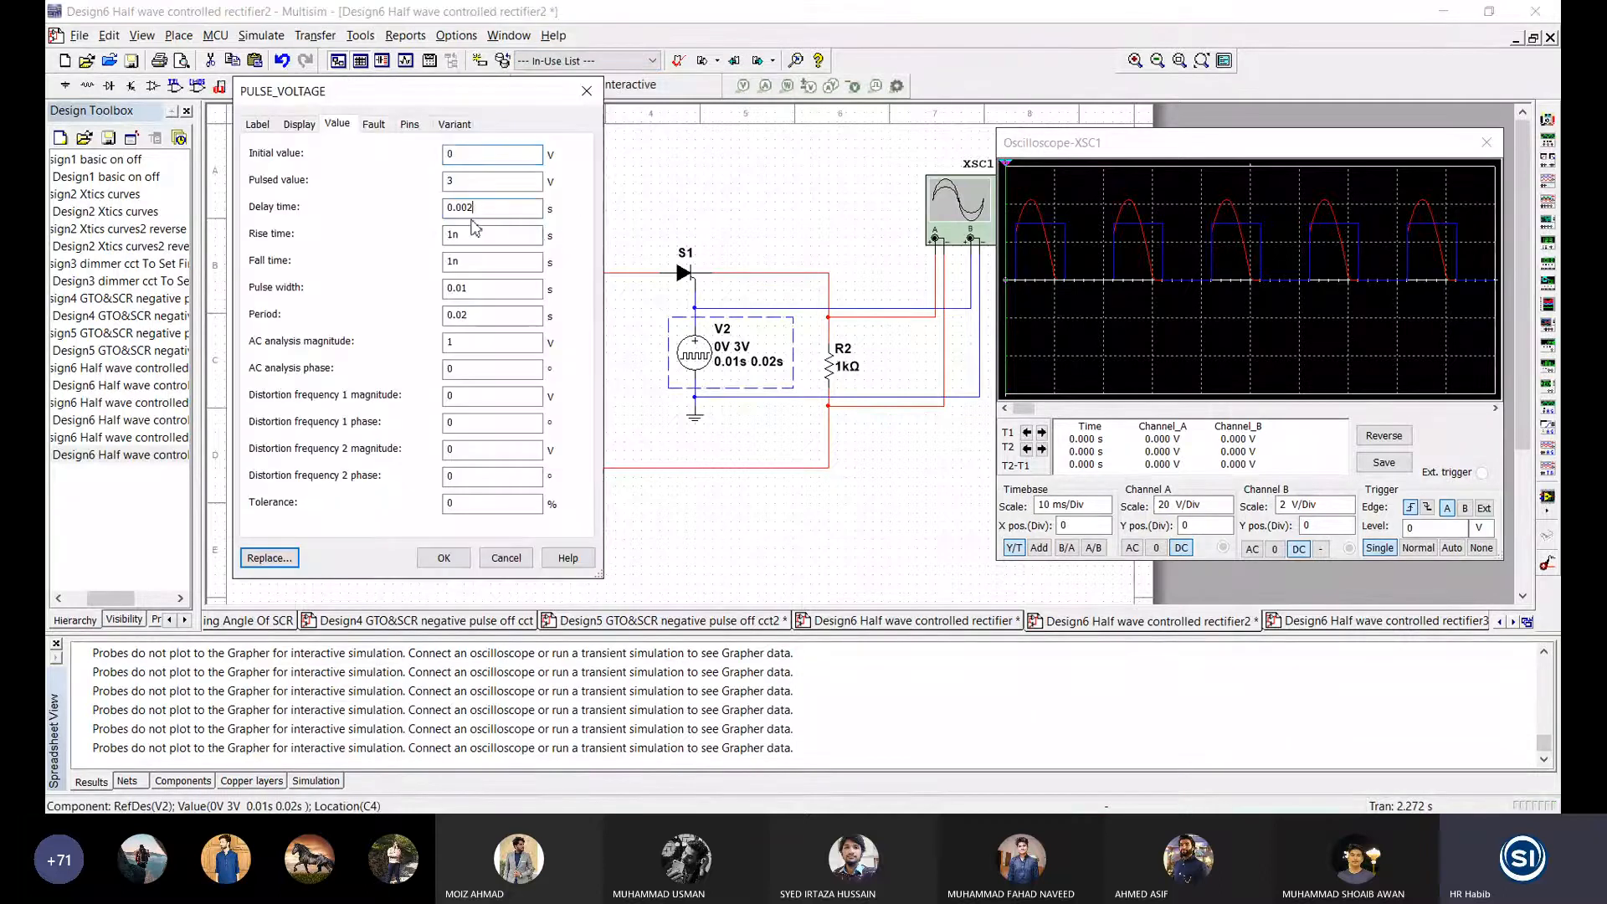
pyautogui.moveTo(474, 208); pyautogui.dragTo(466, 210)
pyautogui.write('1')
pyautogui.press('Return')
pyautogui.click(534, 86)
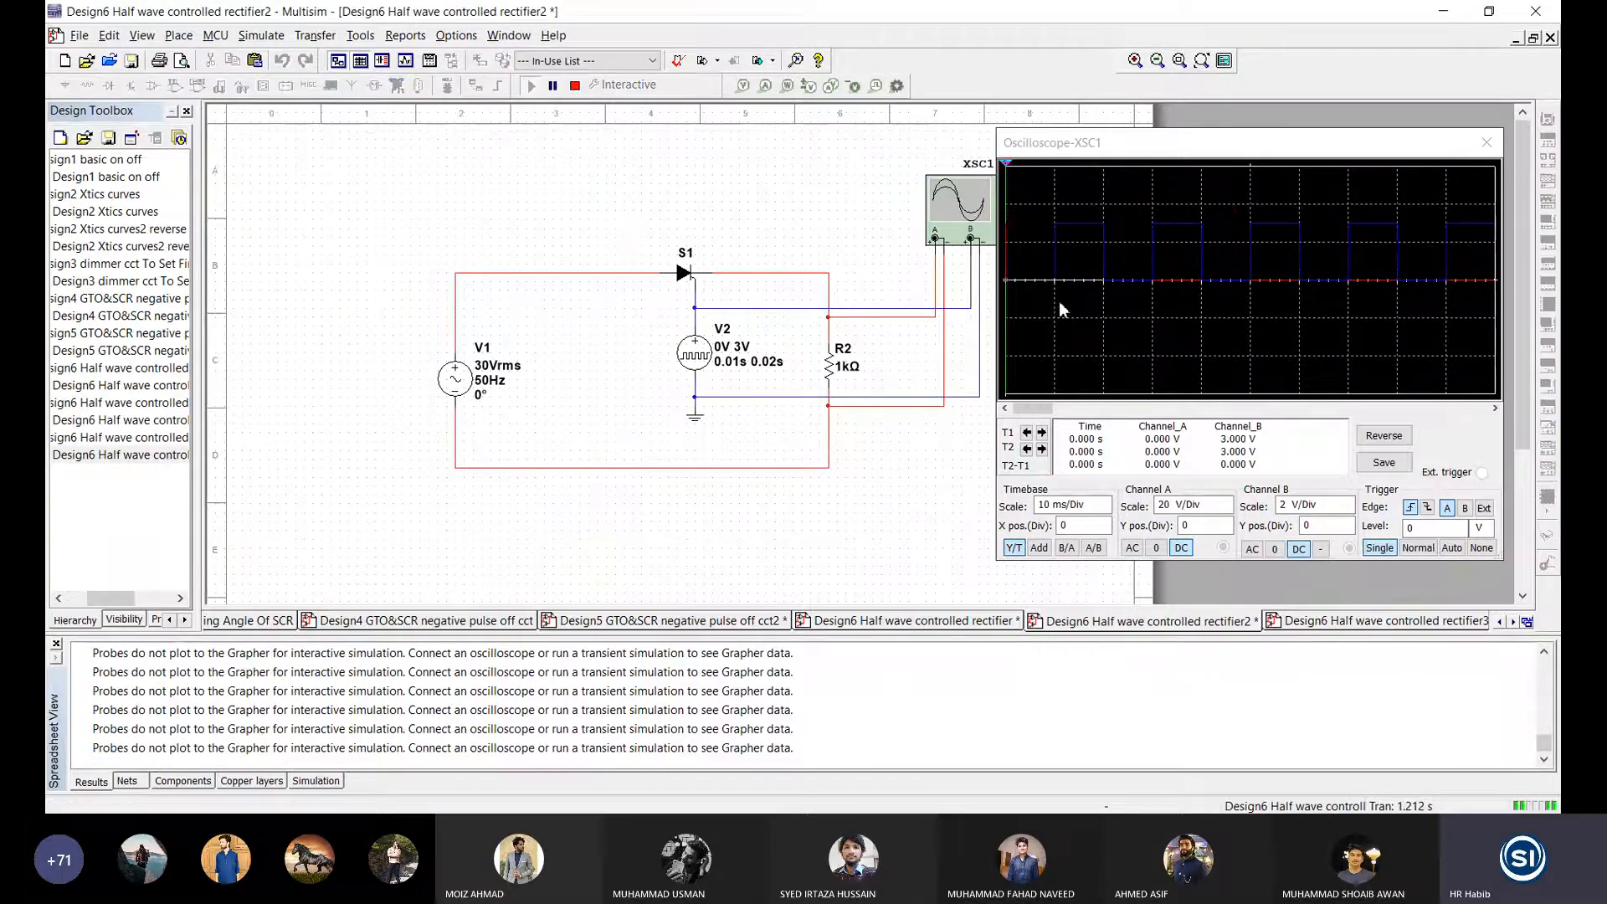
# Step: Change the delay time of pulse source V2 again and rerun the simulation
pyautogui.doubleClick(695, 354)
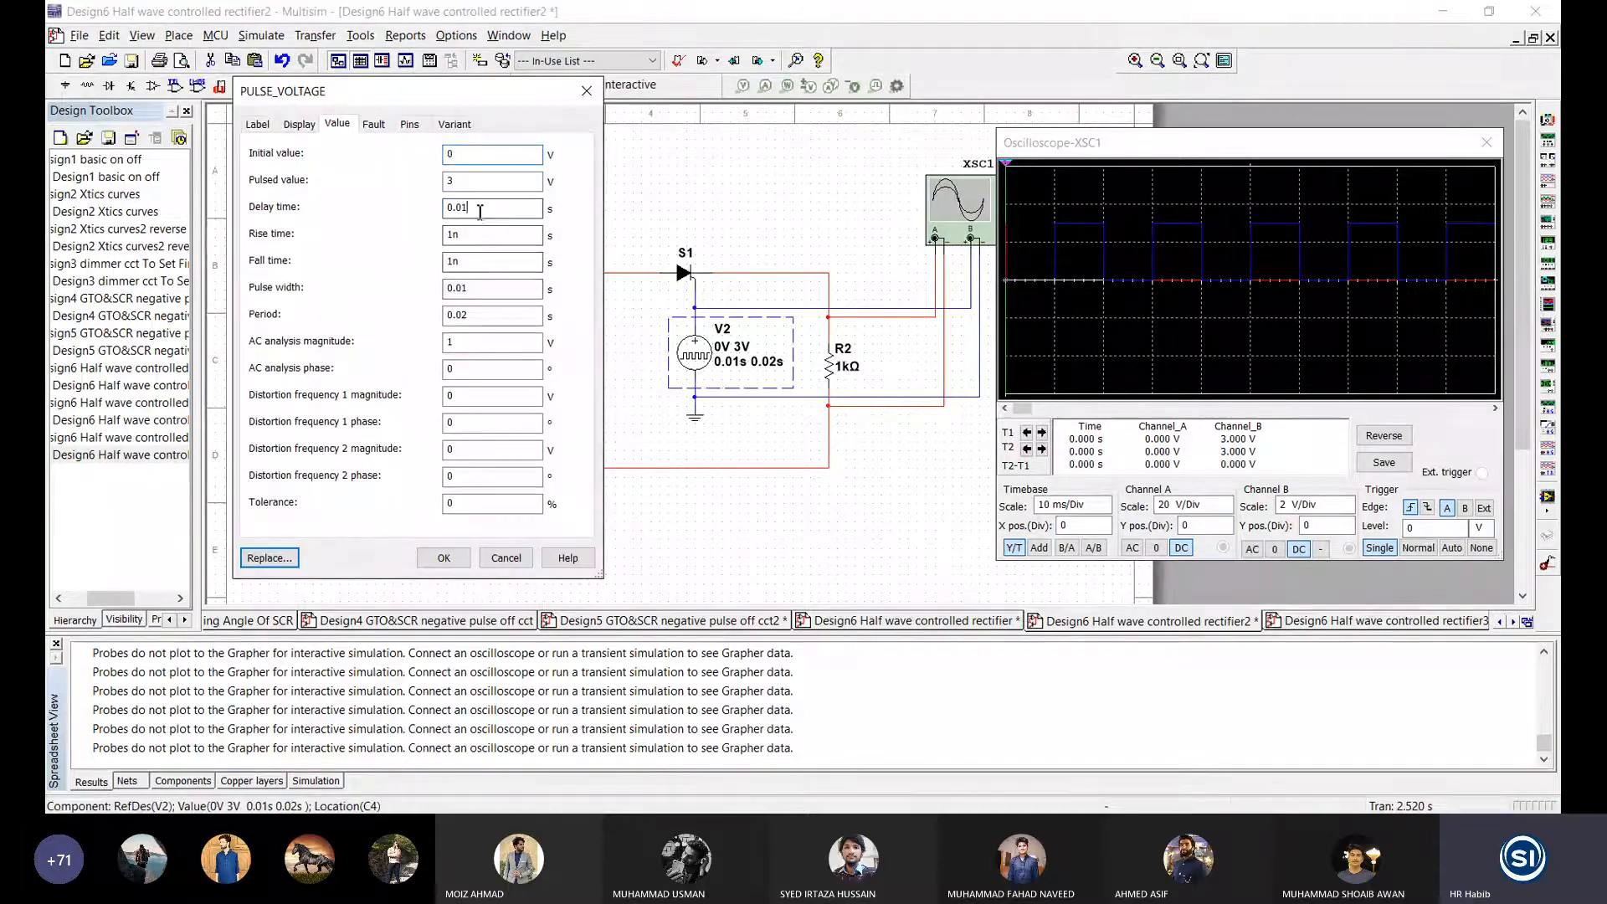
pyautogui.moveTo(462, 208); pyautogui.dragTo(494, 216)
pyautogui.press('Return')
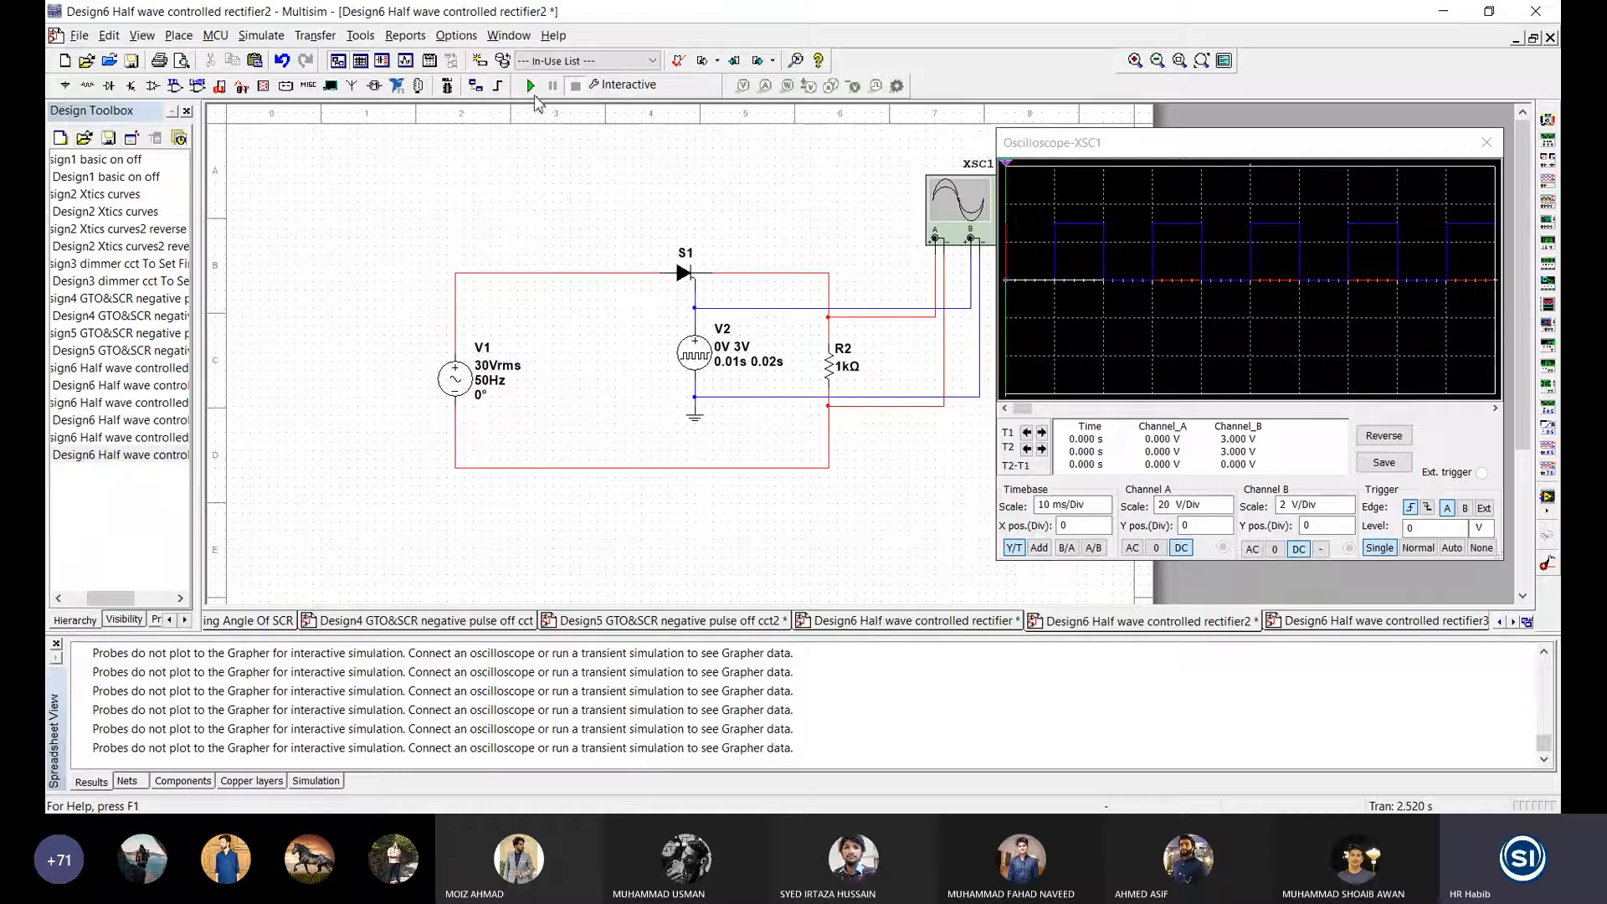
pyautogui.click(531, 86)
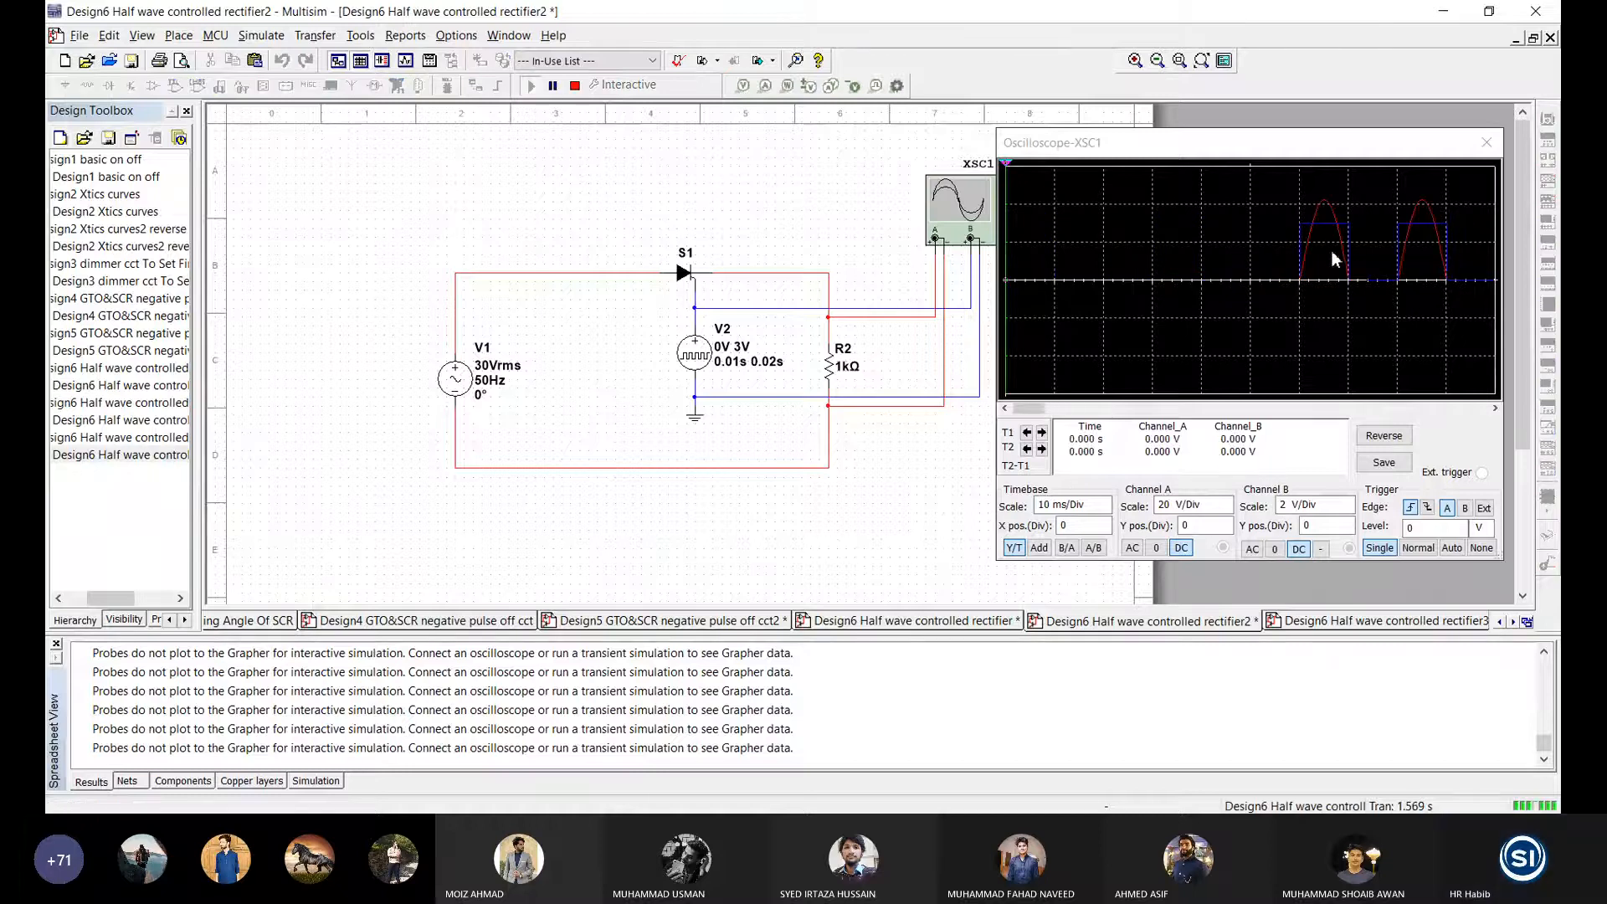
# Step: Stop the simulation, set V2's delay time to 0.07 s and simulate the circuit again
pyautogui.click(575, 85)
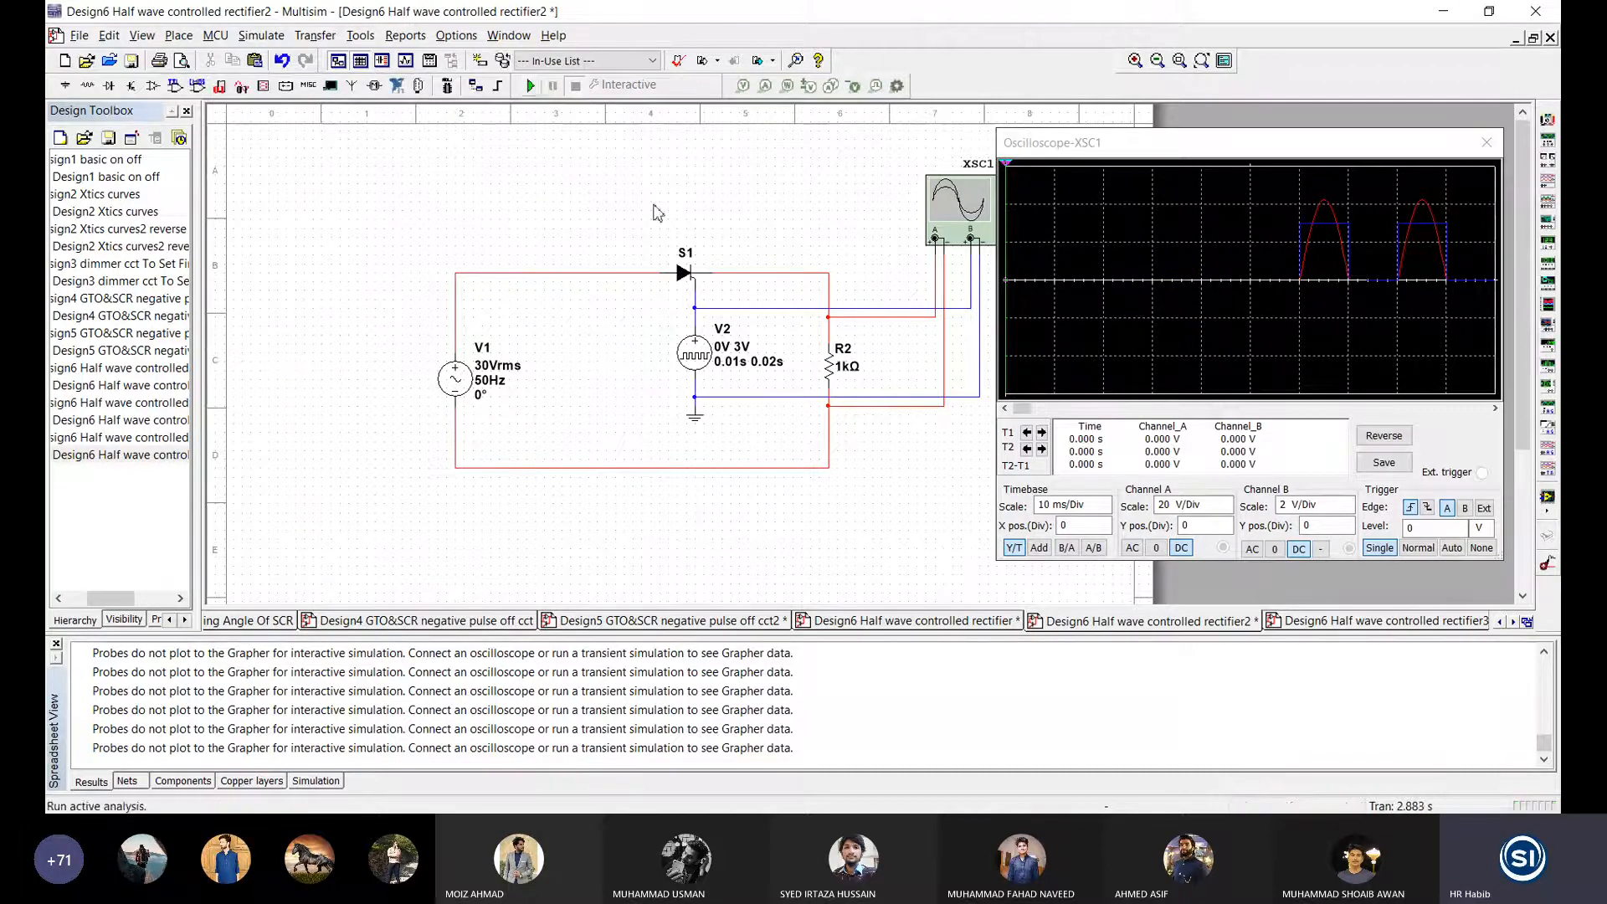
pyautogui.doubleClick(712, 342)
pyautogui.moveTo(459, 208); pyautogui.dragTo(473, 209)
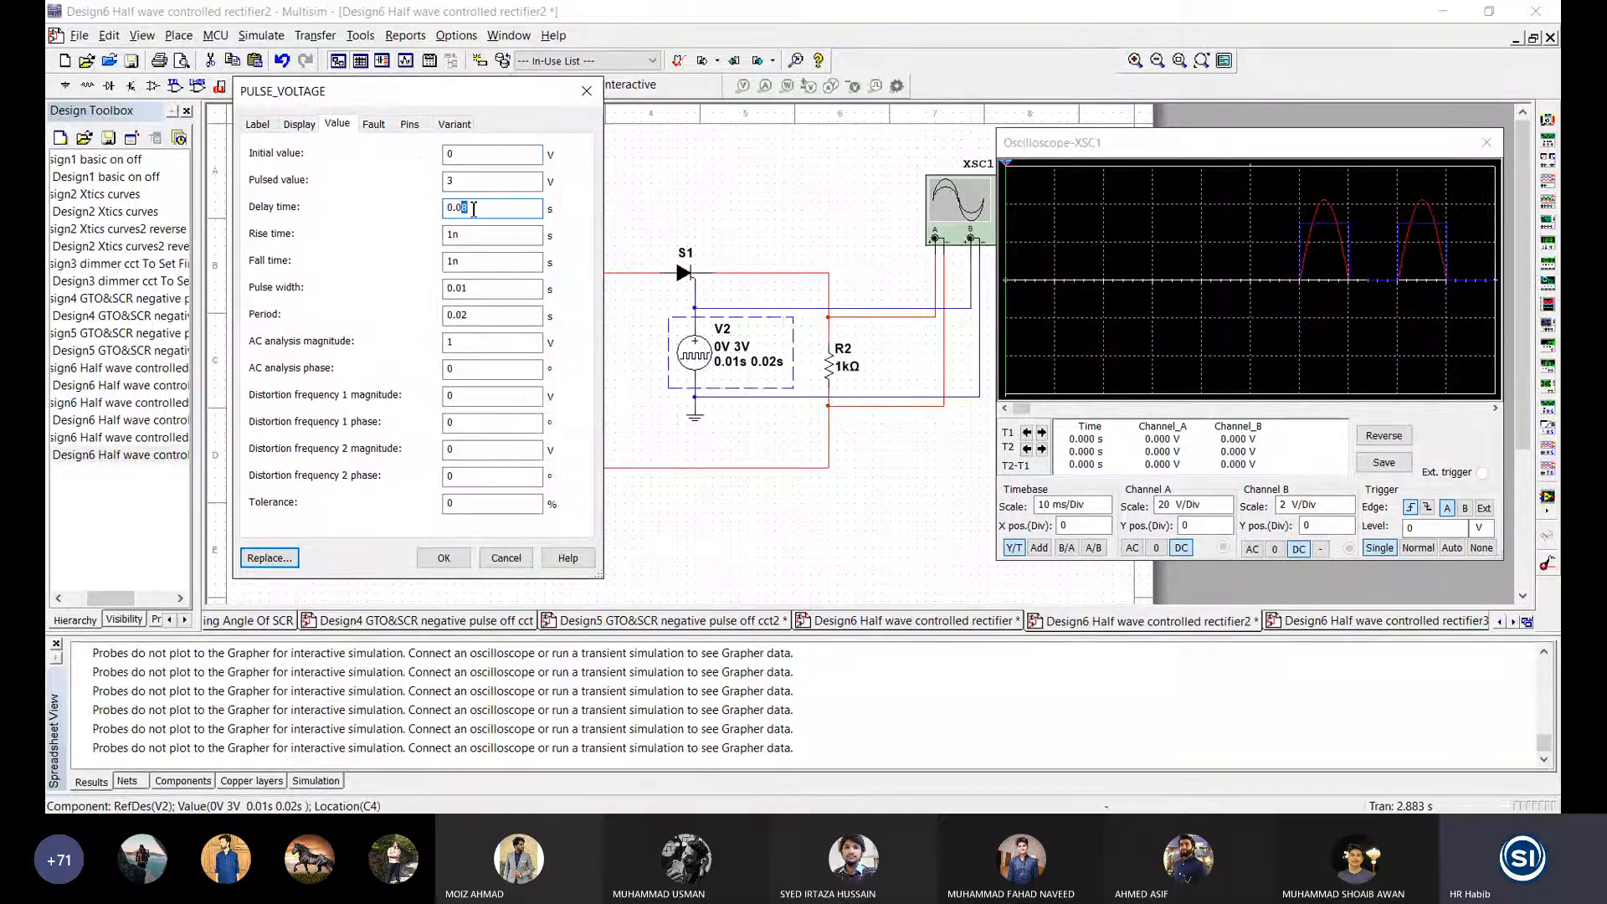
pyautogui.write('7')
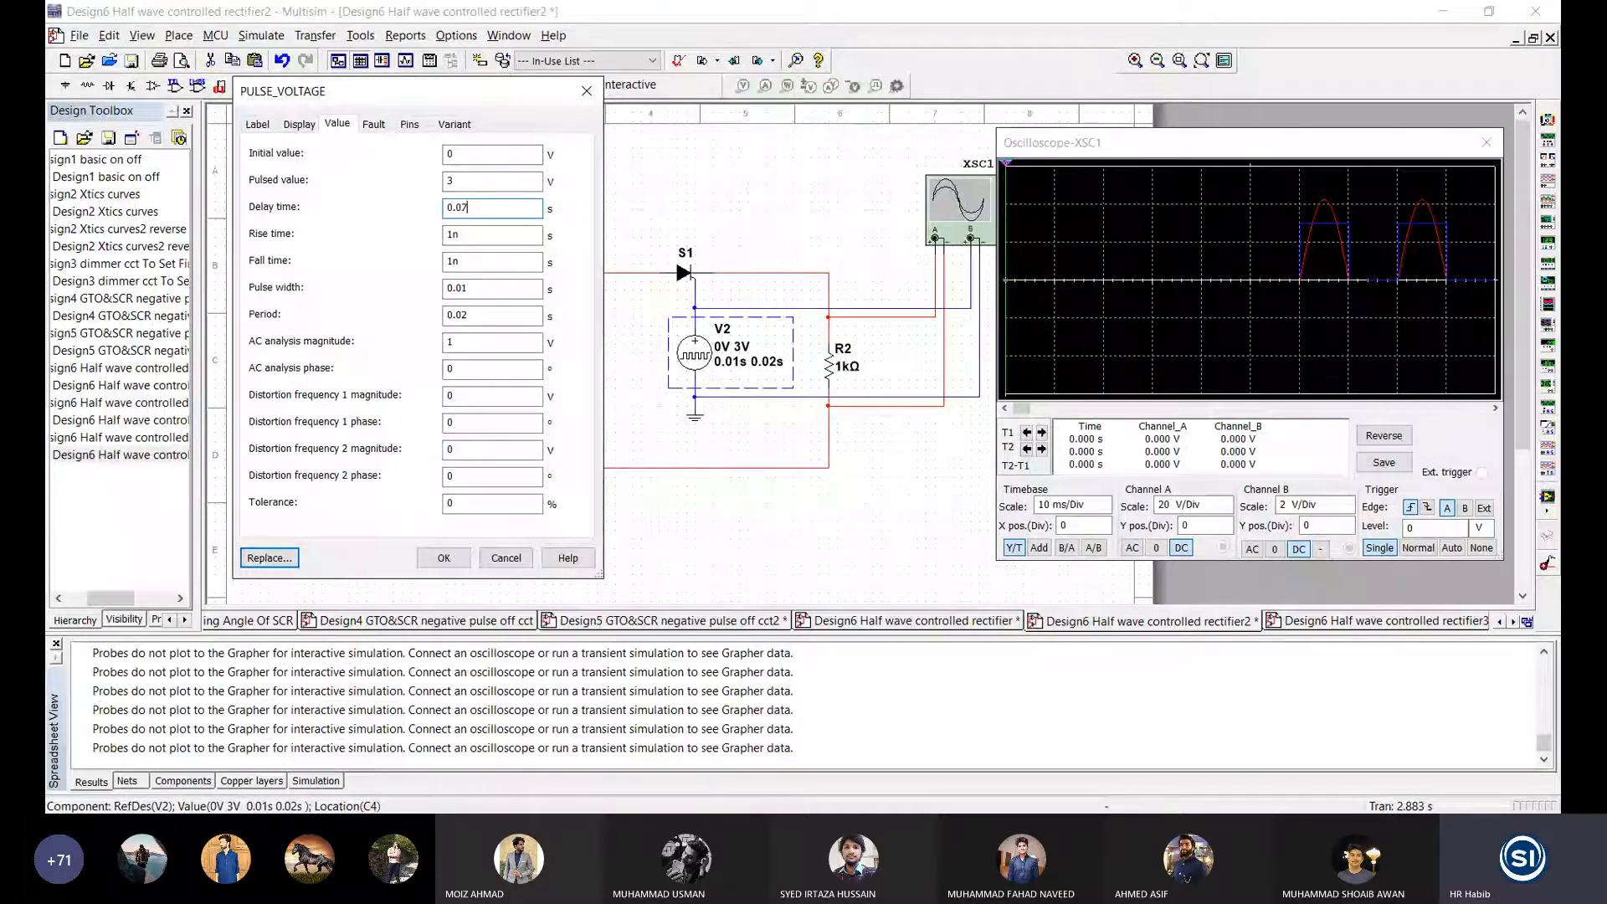
pyautogui.click(443, 558)
pyautogui.press('F5')
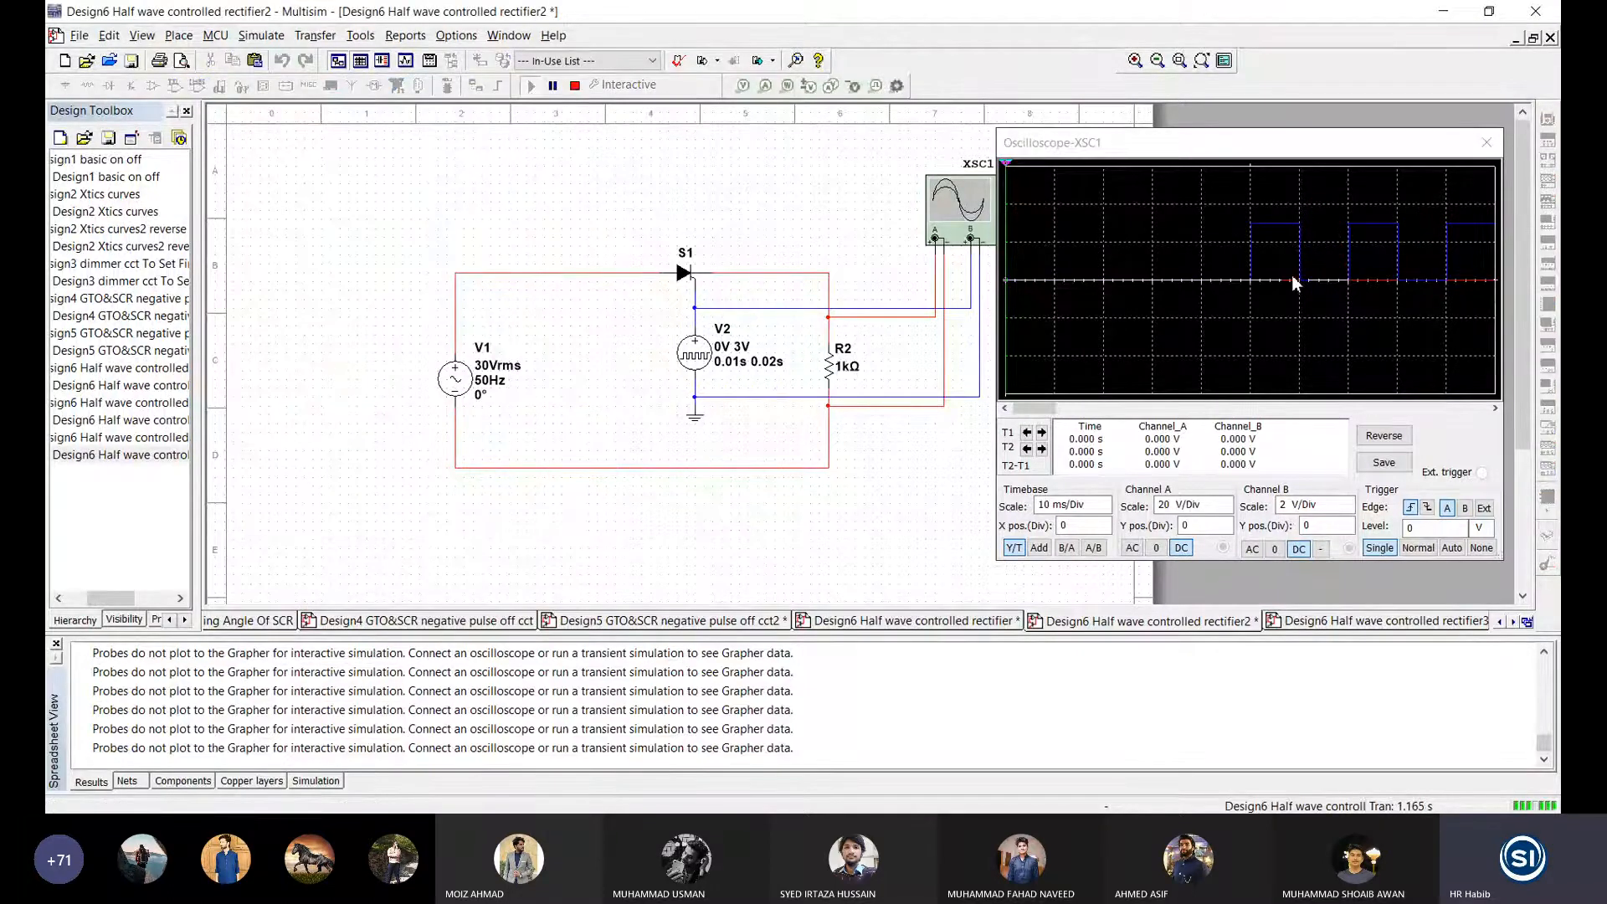
# Step: Stop the simulation, set the delay time of pulse source V2 to 0.06 s and simulate the circuit again
pyautogui.click(574, 84)
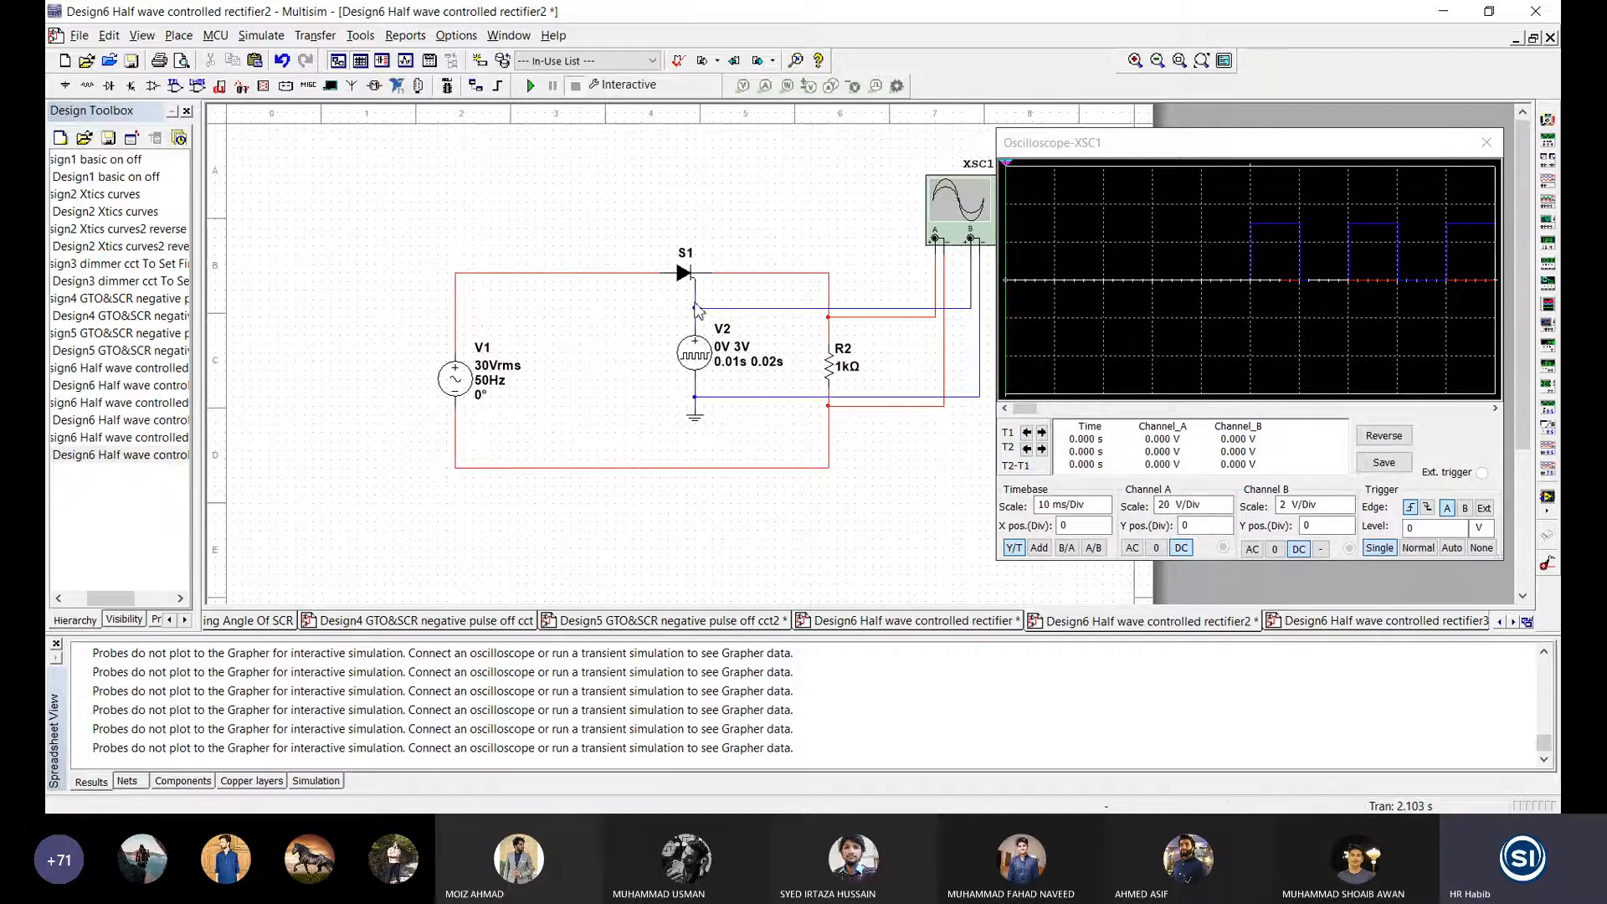
pyautogui.doubleClick(695, 355)
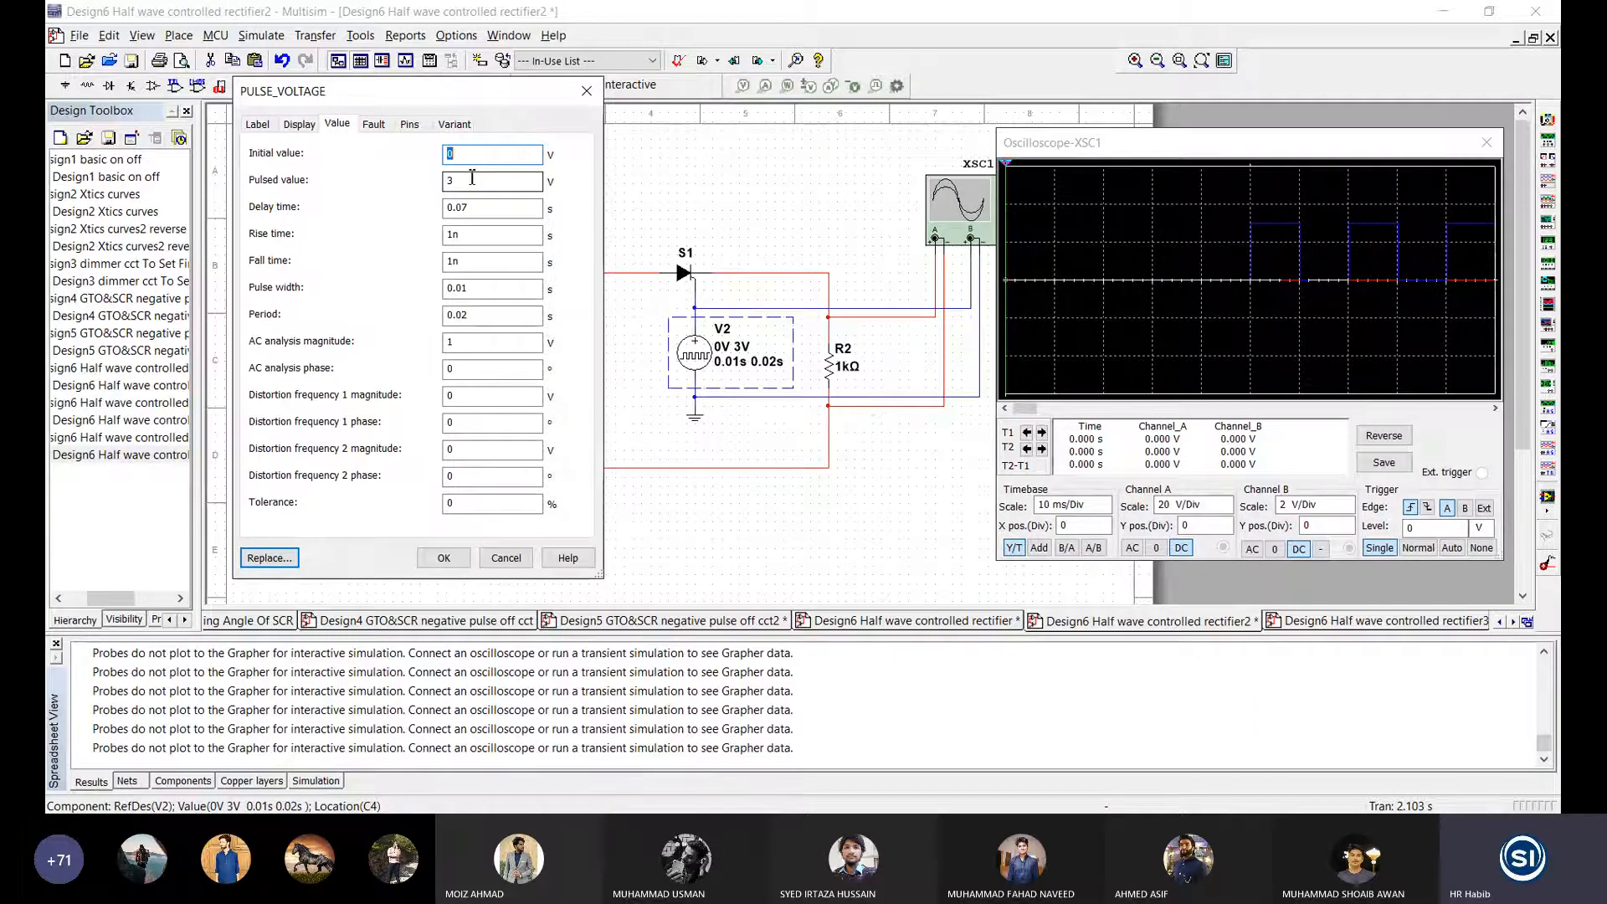
pyautogui.moveTo(471, 208); pyautogui.dragTo(458, 209)
pyautogui.write('00')
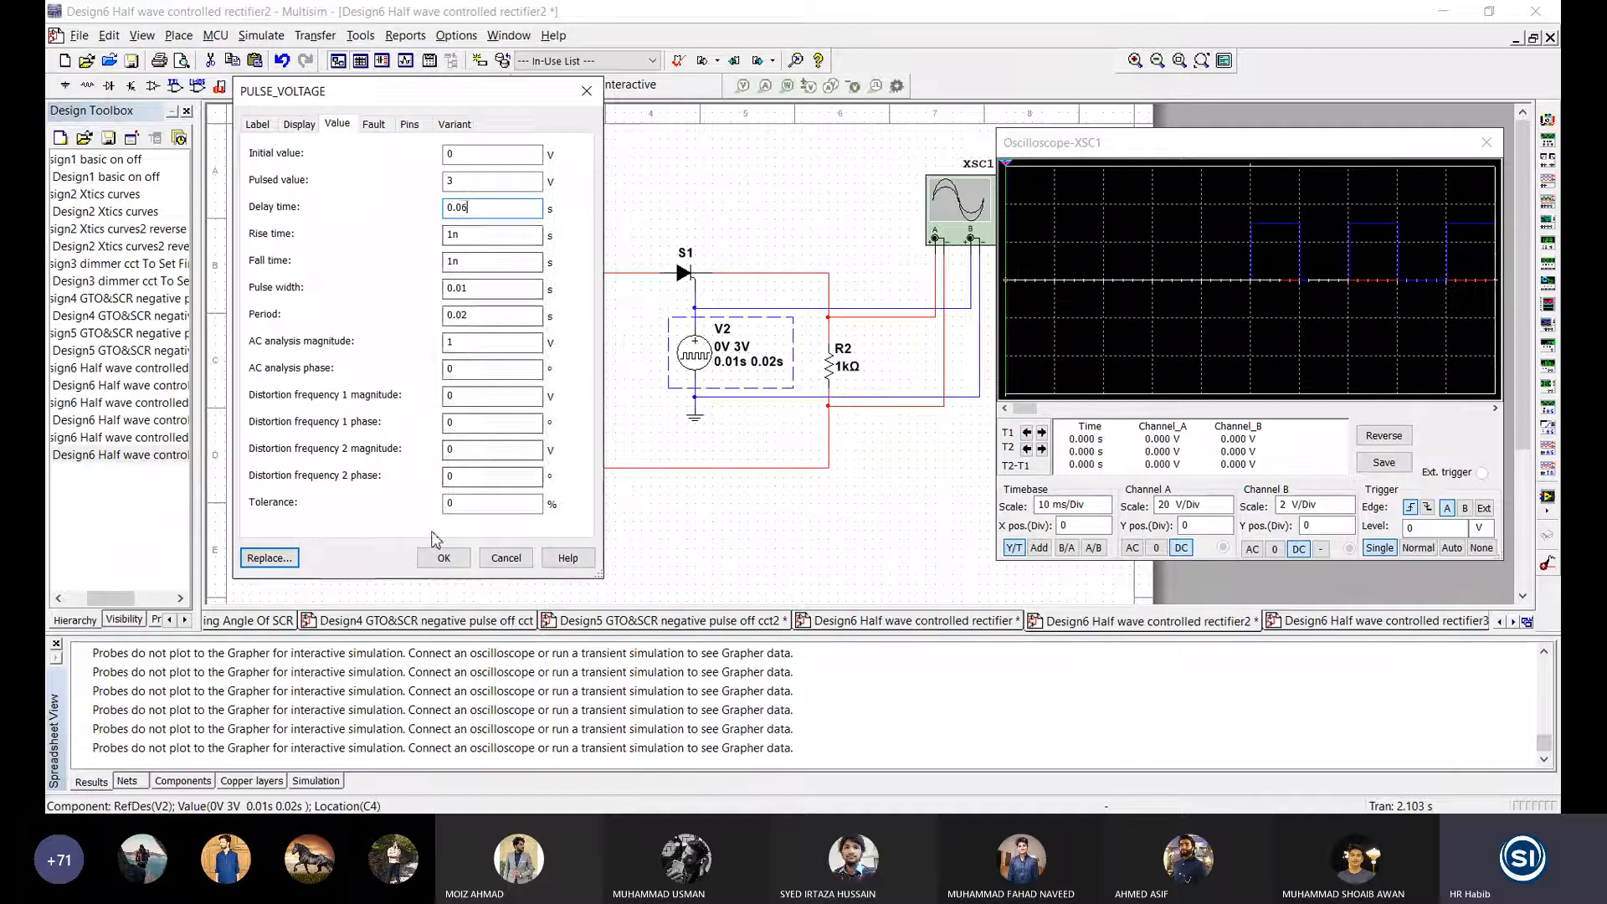
pyautogui.click(441, 556)
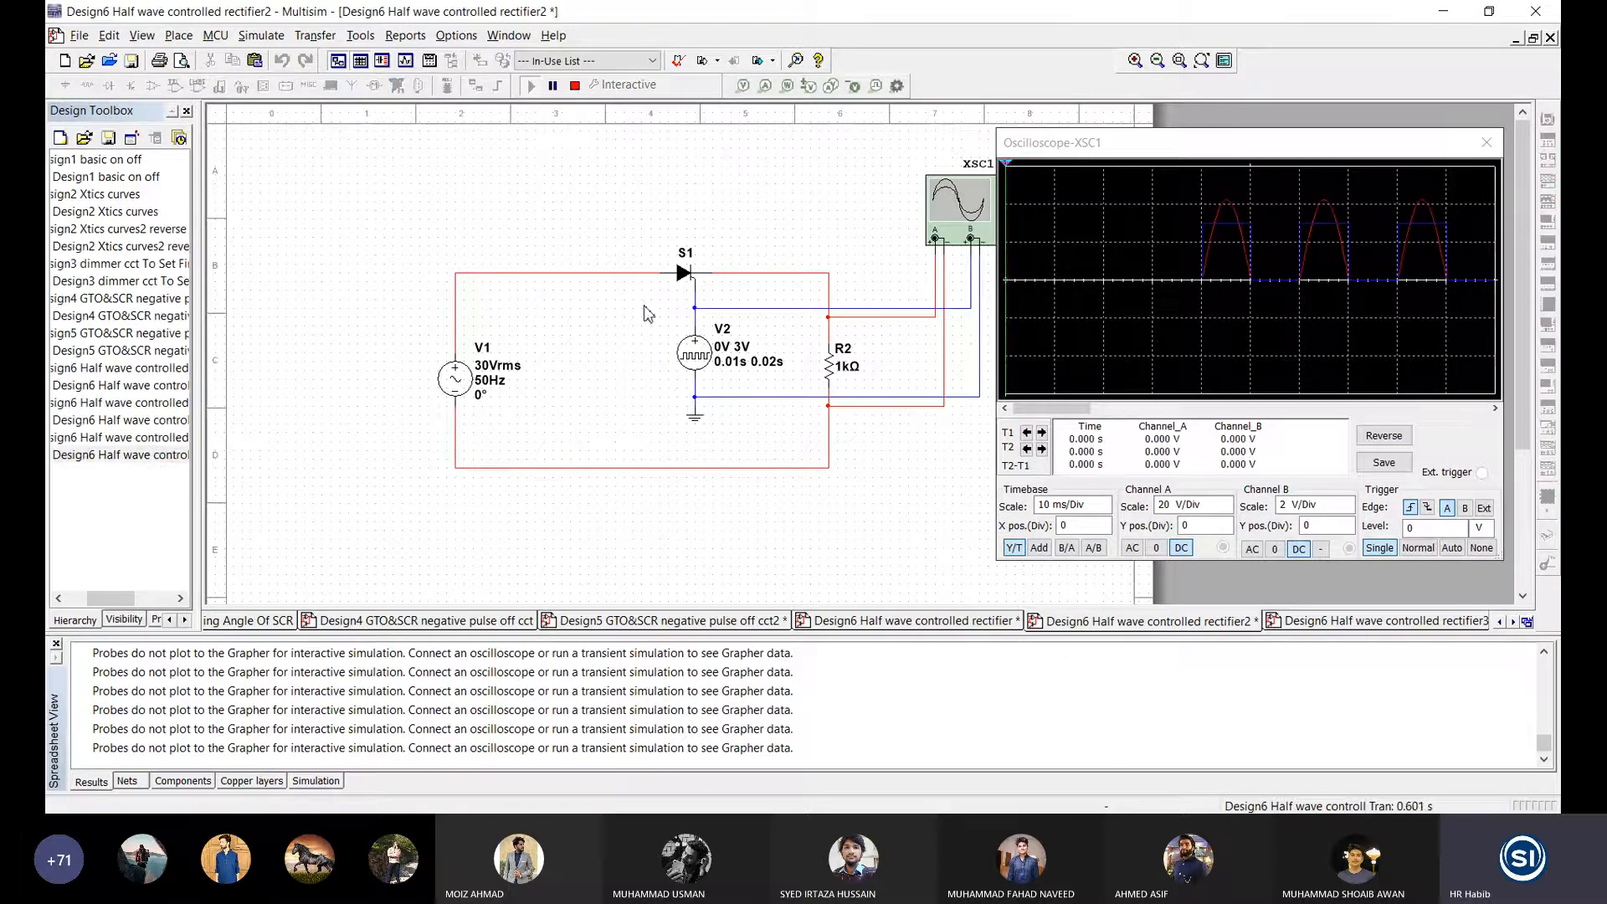
# Step: Stop the simulation, set V2's delay time to 0.05 s and rerun it
pyautogui.click(575, 85)
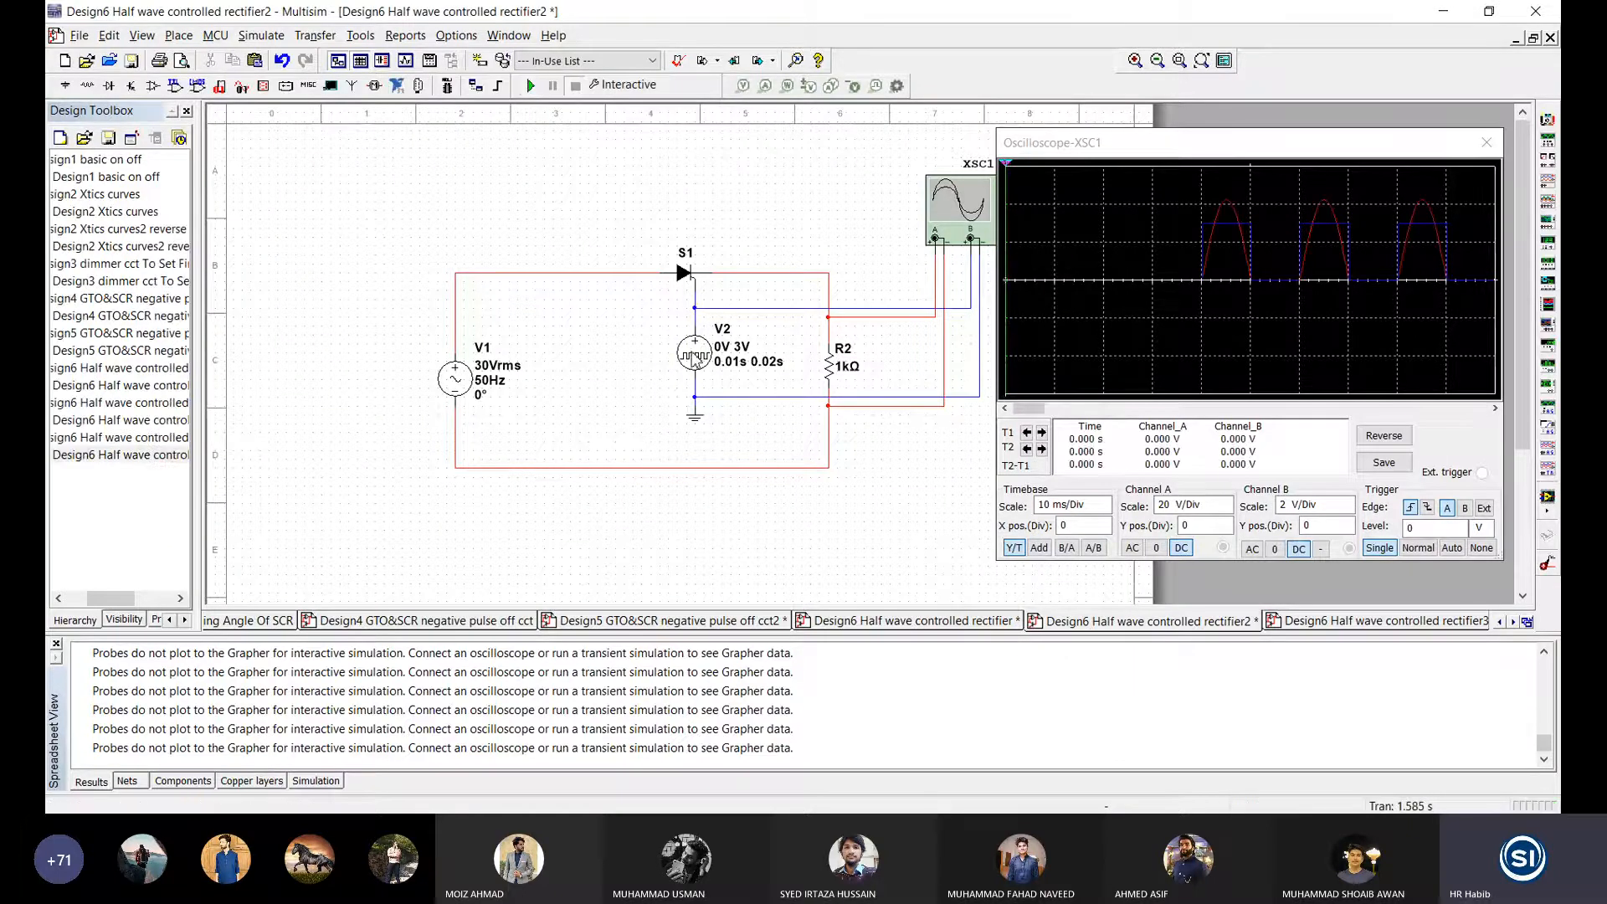
pyautogui.doubleClick(696, 359)
pyautogui.click(478, 215)
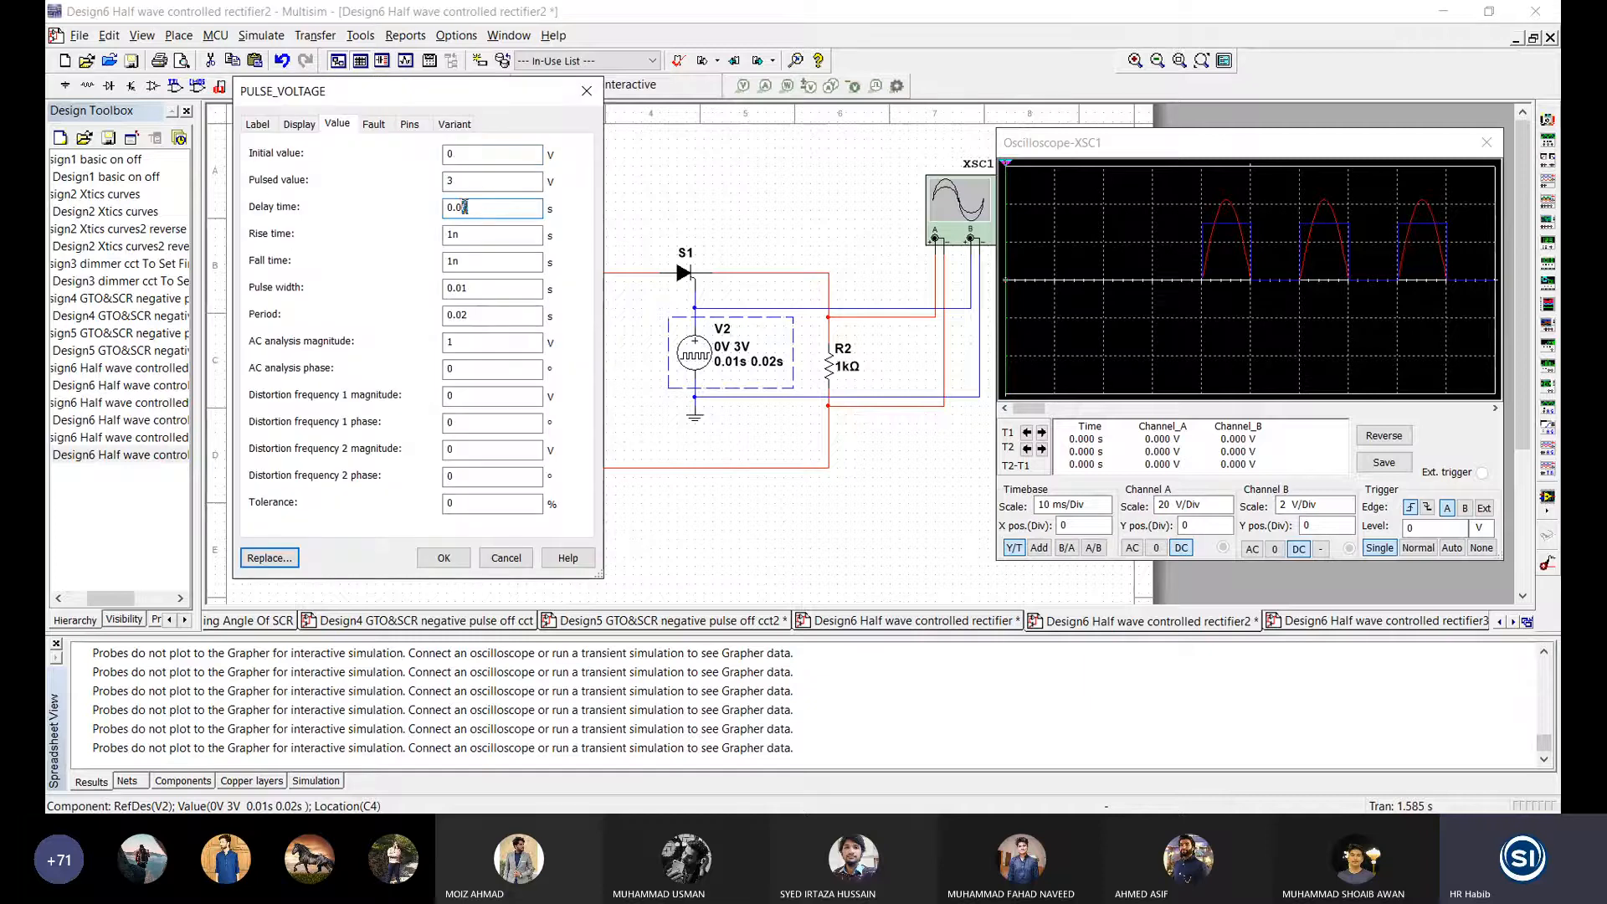
pyautogui.click(444, 558)
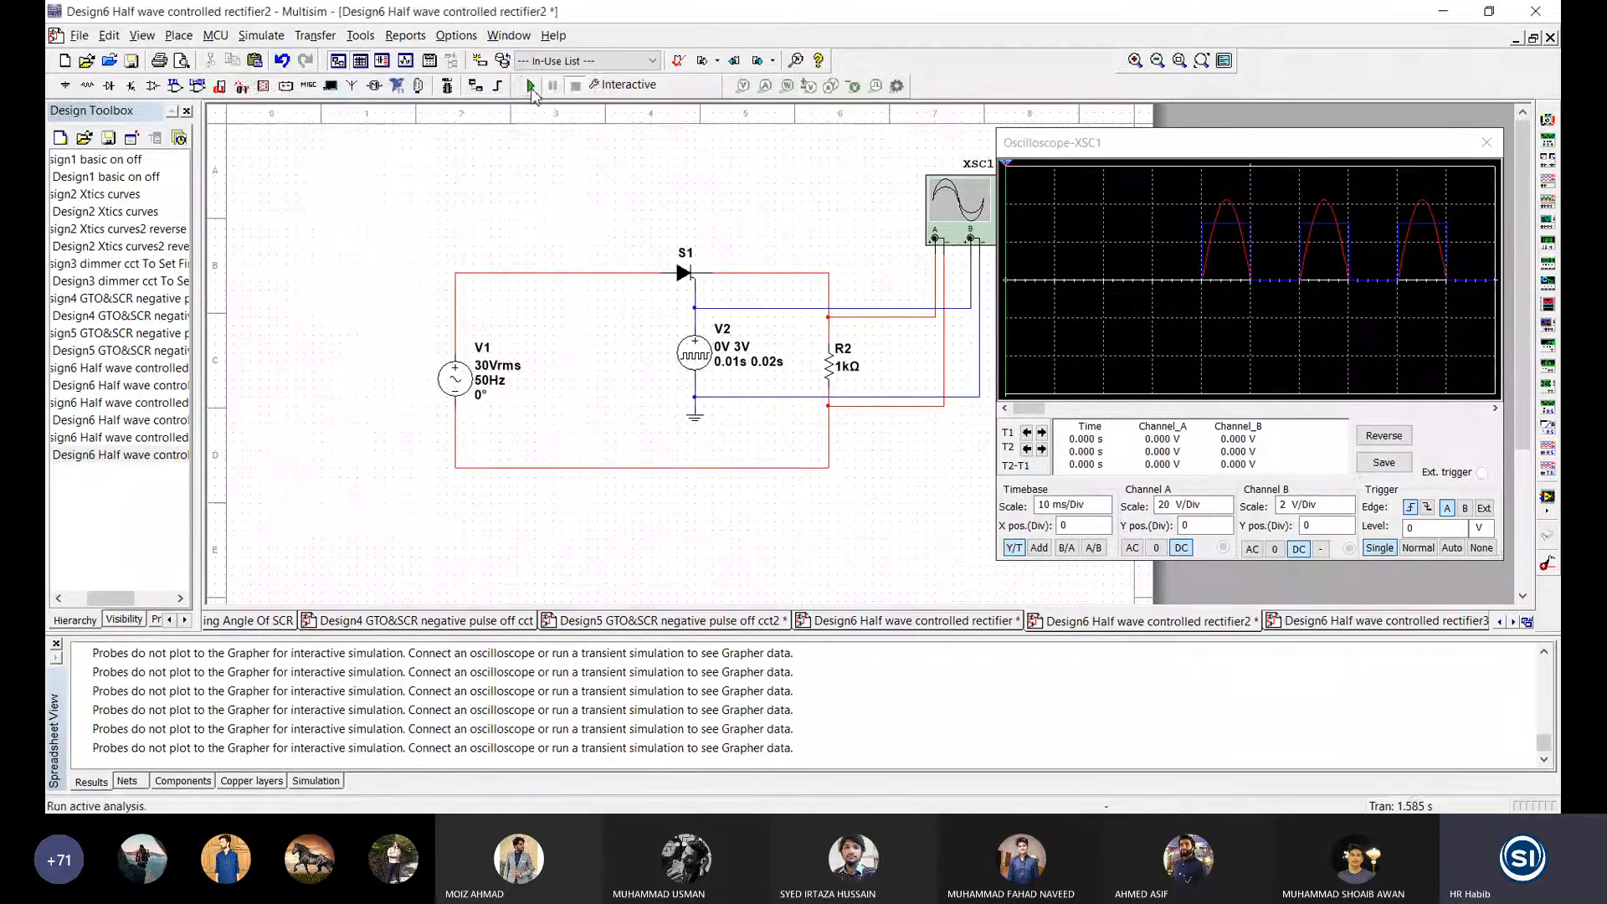
pyautogui.click(531, 86)
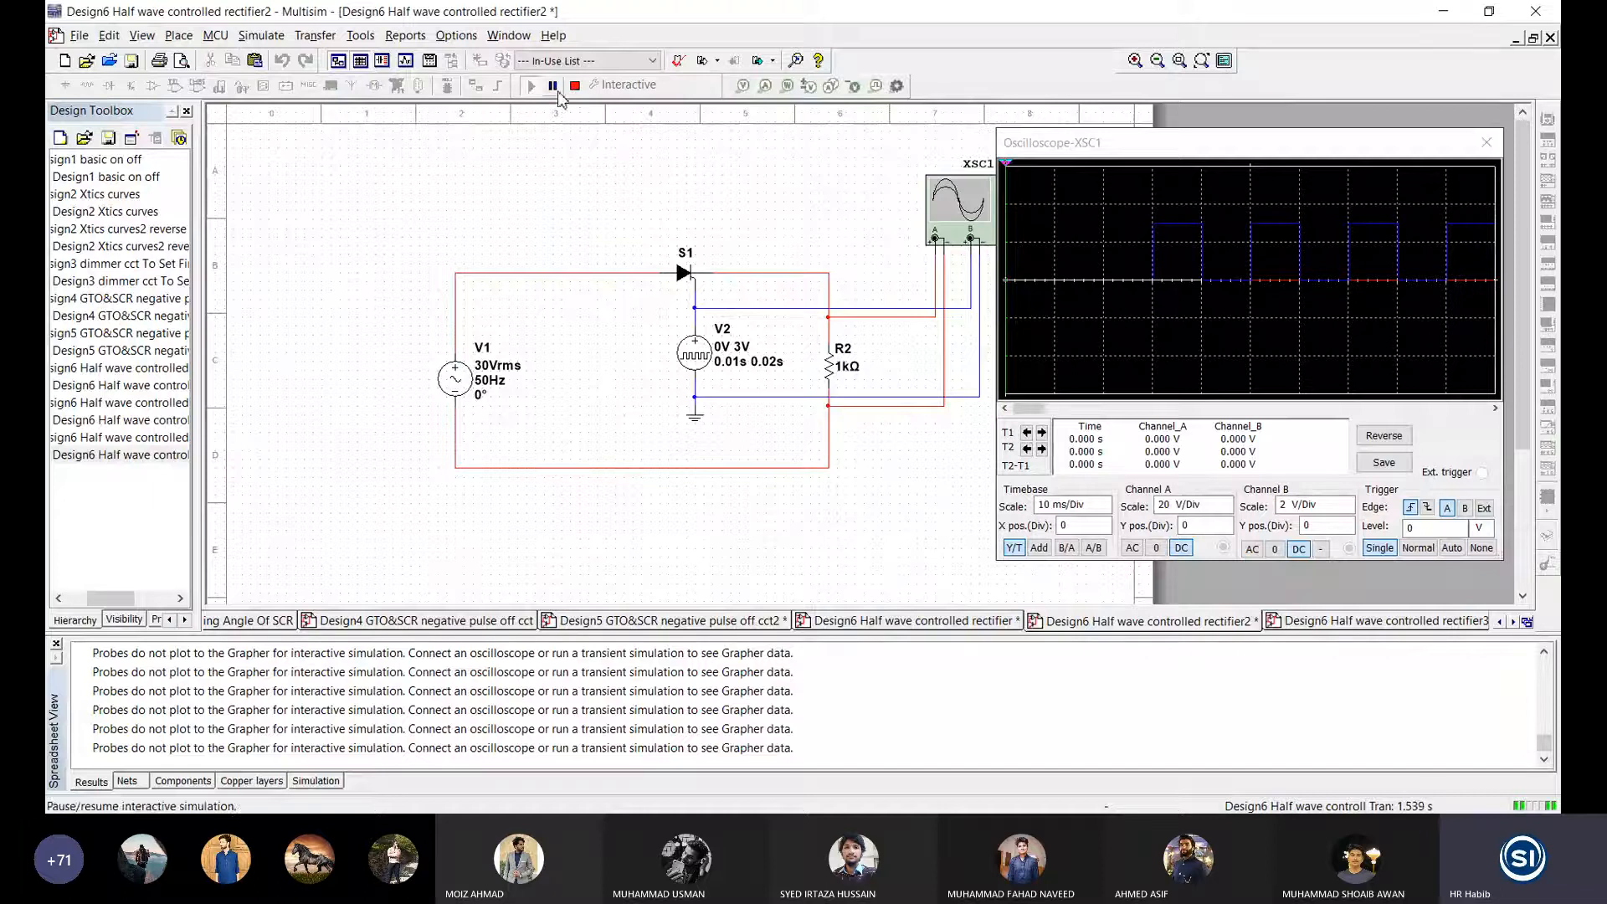
# Step: Stop the simulation, set V2's delay time to 0.005 s and simulate the circuit again
pyautogui.click(575, 86)
pyautogui.doubleClick(696, 355)
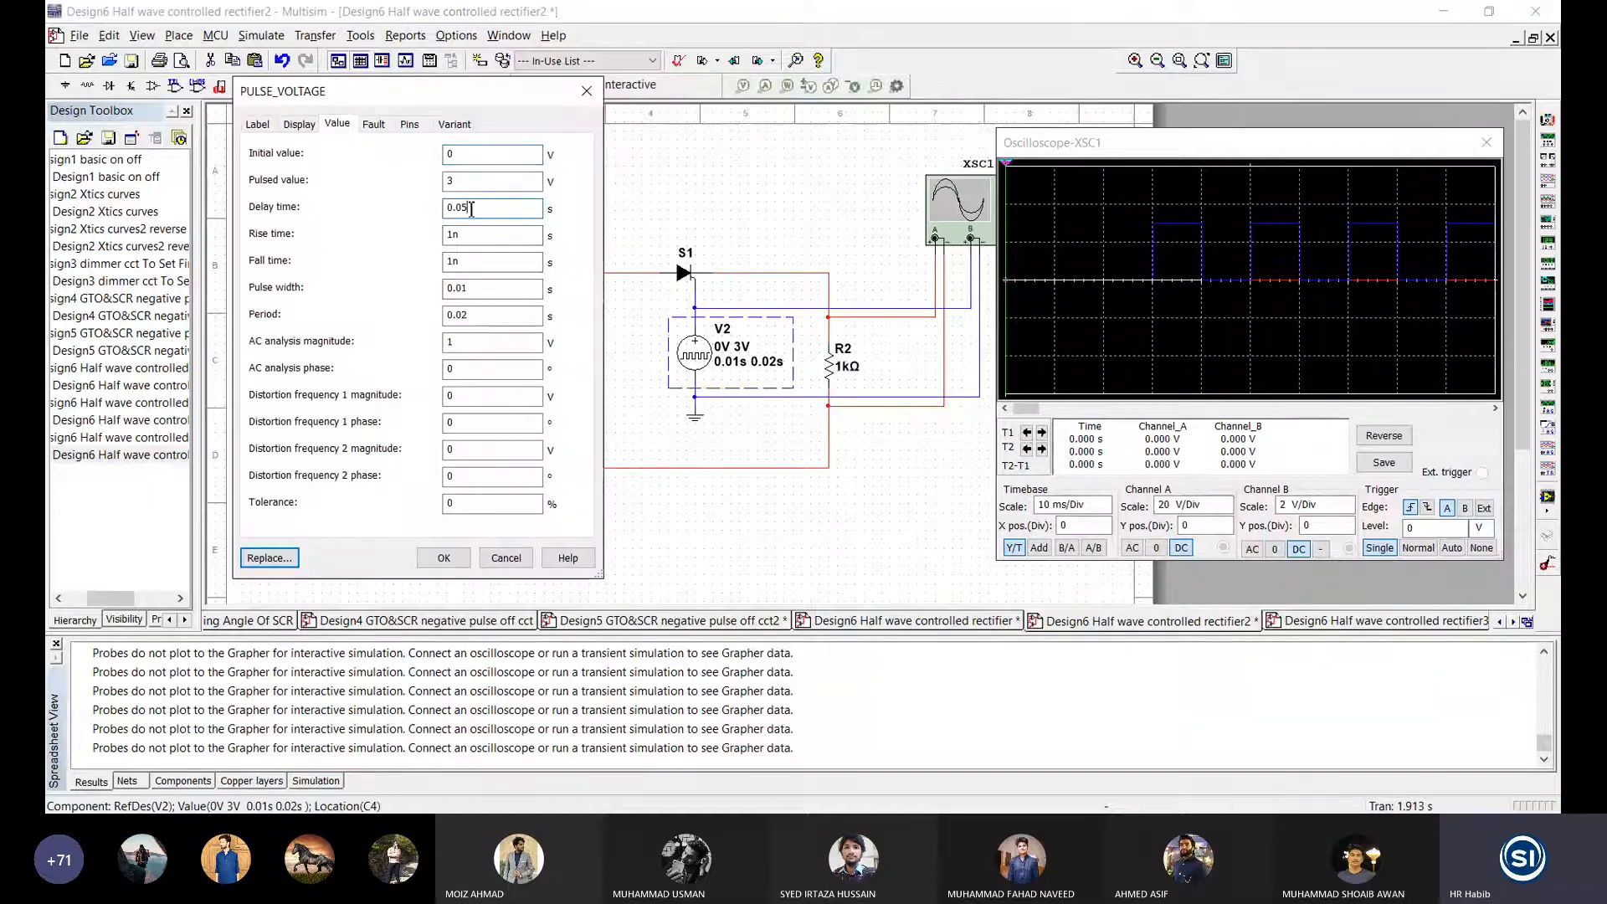
pyautogui.write('05')
pyautogui.click(459, 557)
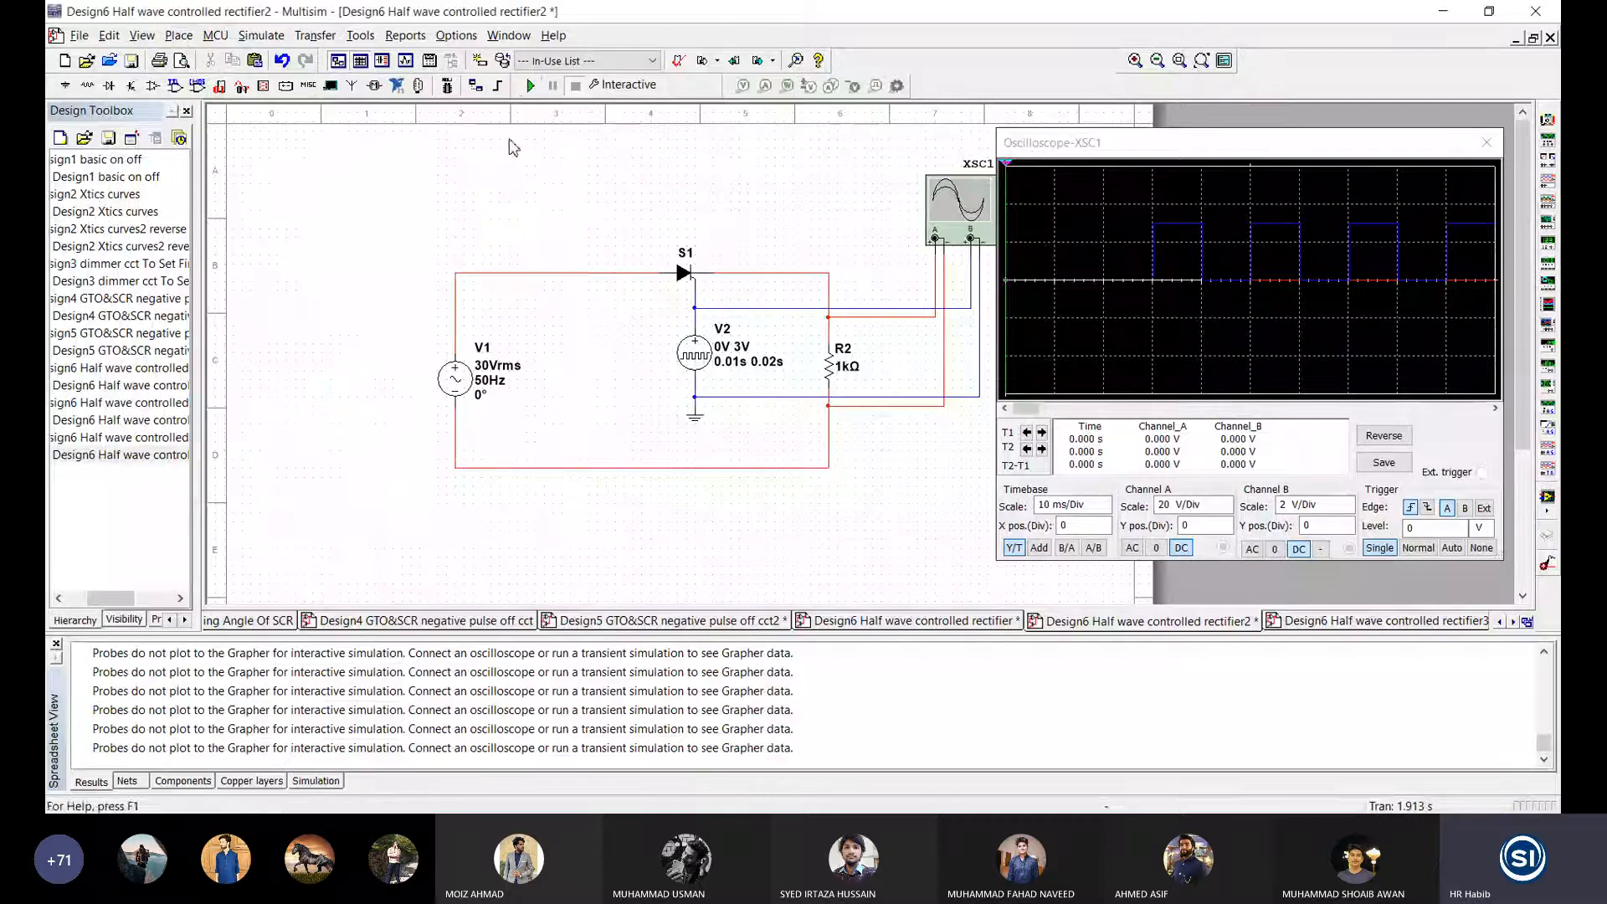
pyautogui.click(531, 85)
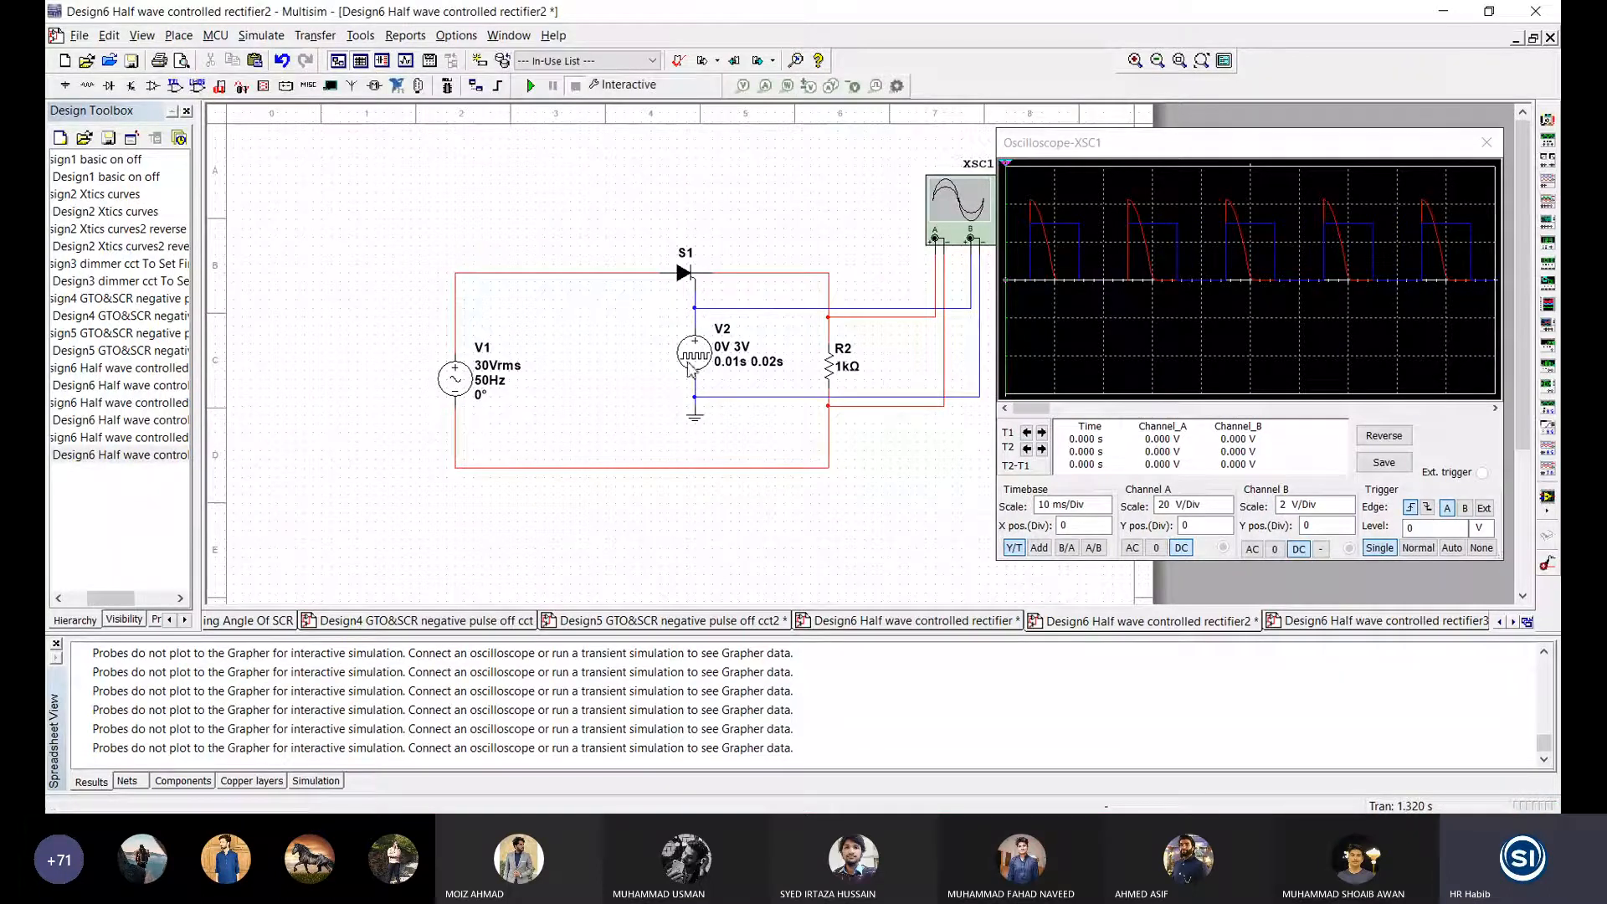
# Step: Set V2's delay time to 0.008 s and simulate the circuit again
pyautogui.doubleClick(695, 355)
pyautogui.click(482, 209)
pyautogui.moveTo(482, 211); pyautogui.dragTo(472, 210)
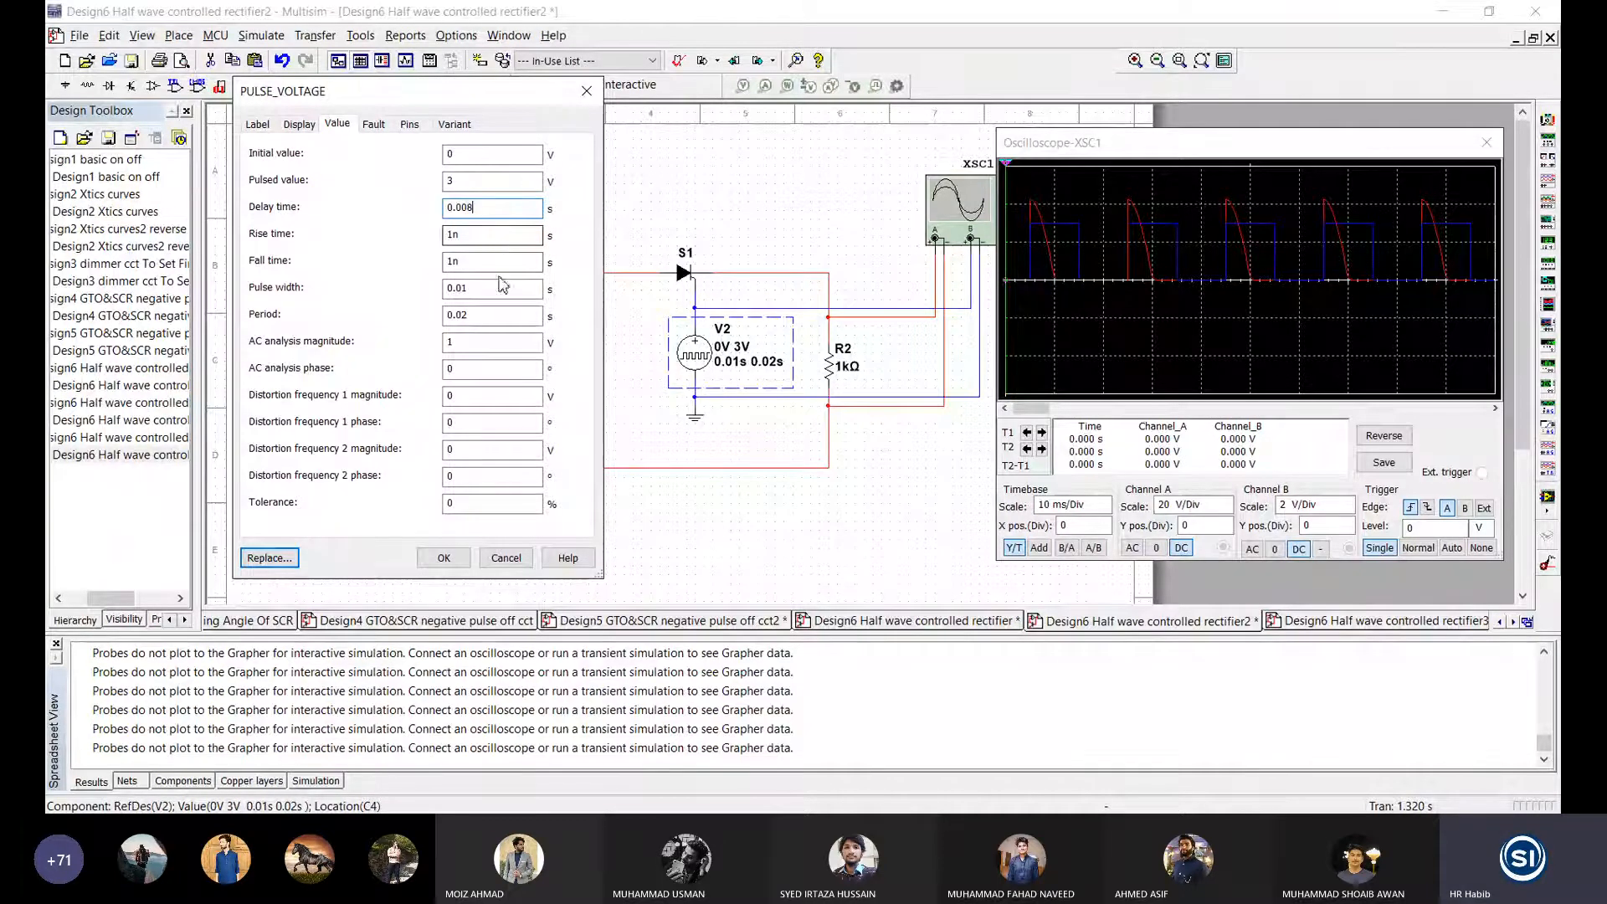
pyautogui.click(444, 557)
pyautogui.click(531, 87)
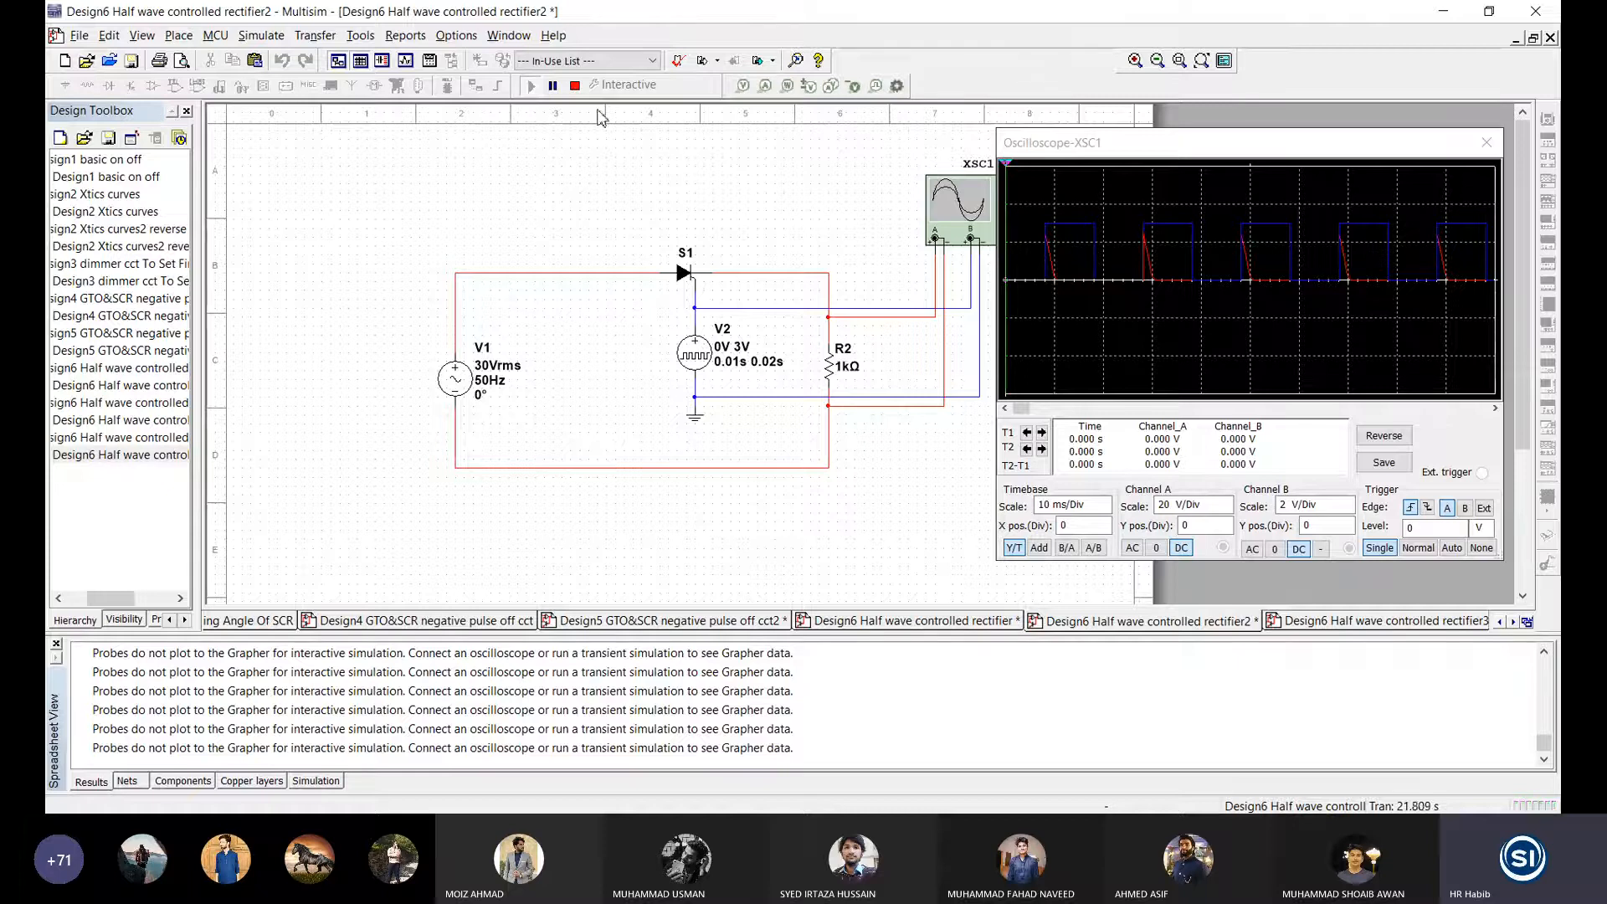
# Step: Stop the simulation and return V2's delay time to 0.005 s
pyautogui.click(575, 84)
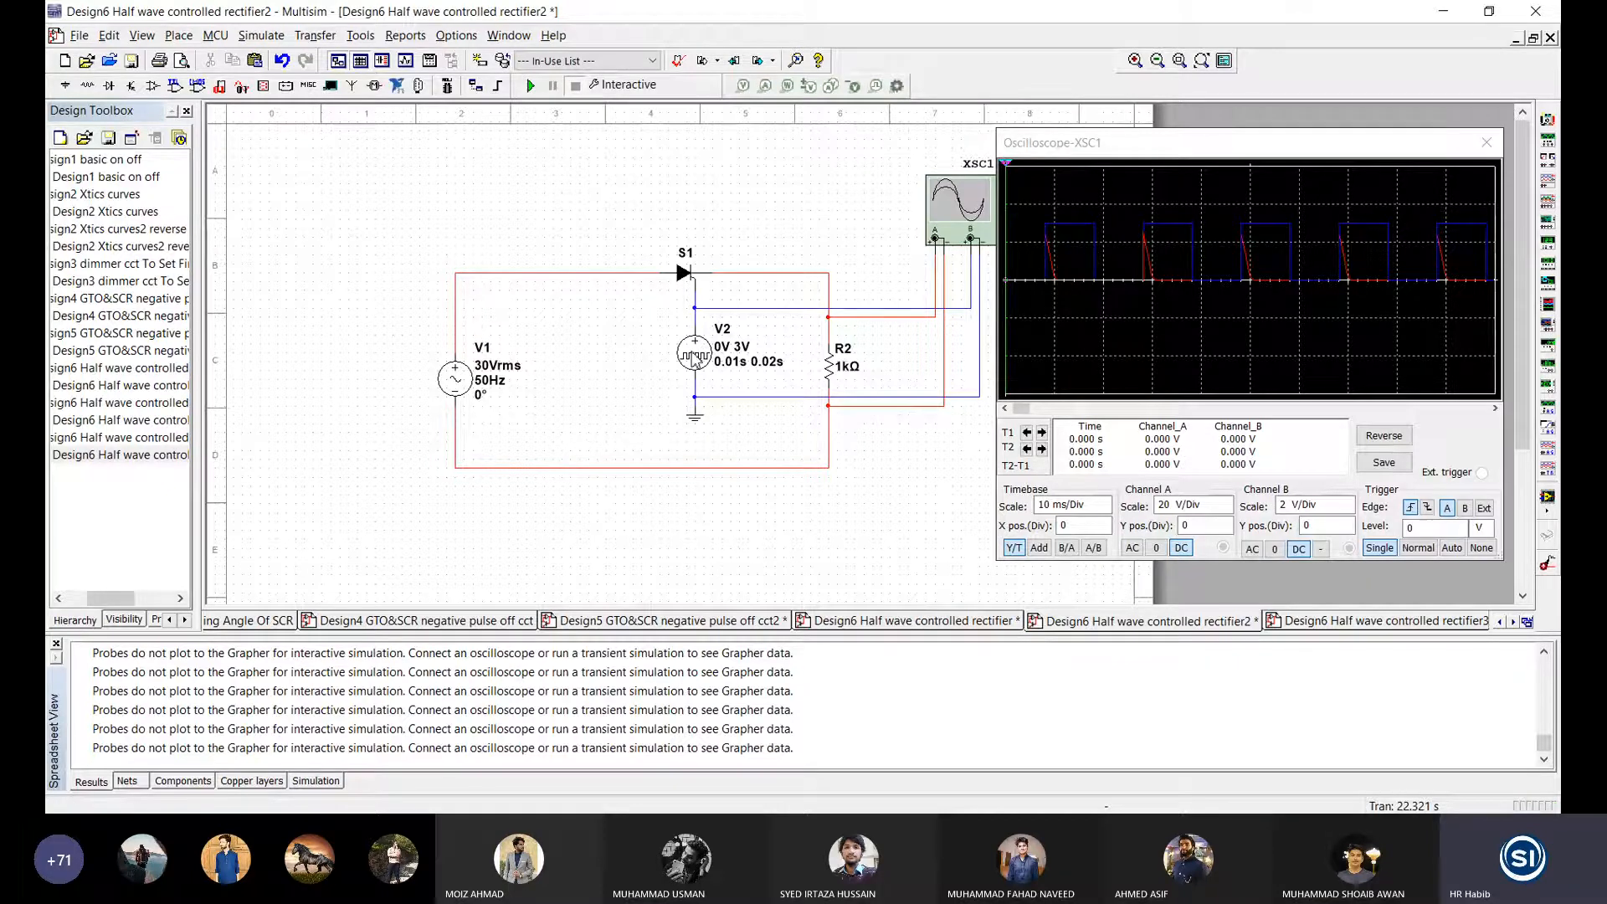
pyautogui.doubleClick(694, 360)
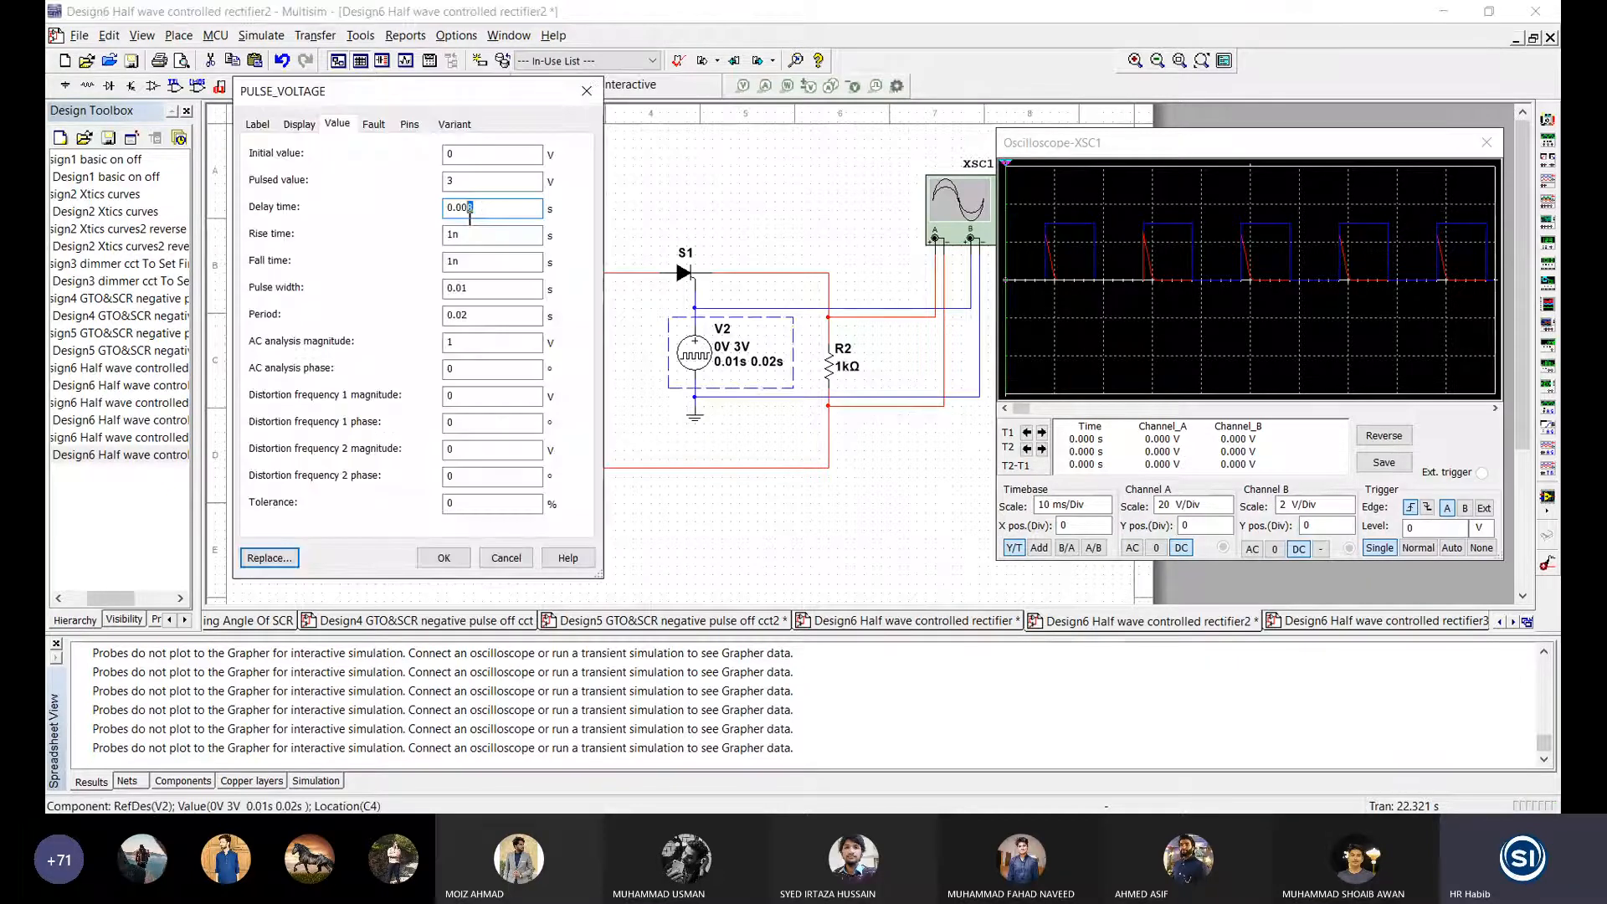
pyautogui.click(458, 561)
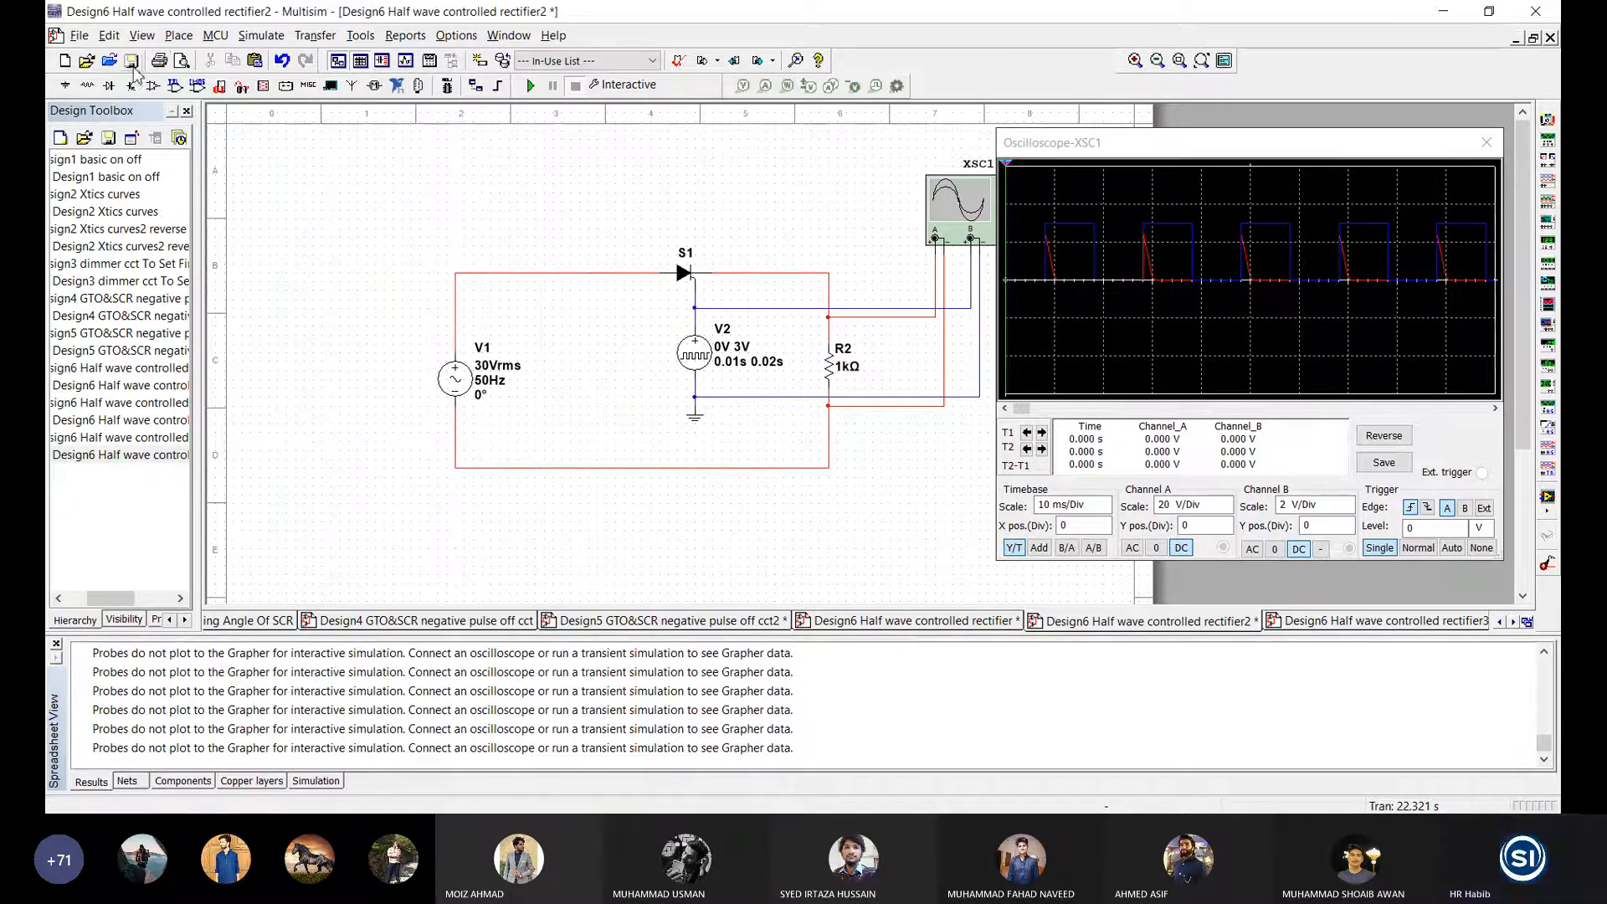
# Step: Save the Design6 Half wave controlled rectifier2 design and run its simulation briefly
pyautogui.hotkey('ctrl', 's')
pyautogui.click(1040, 360)
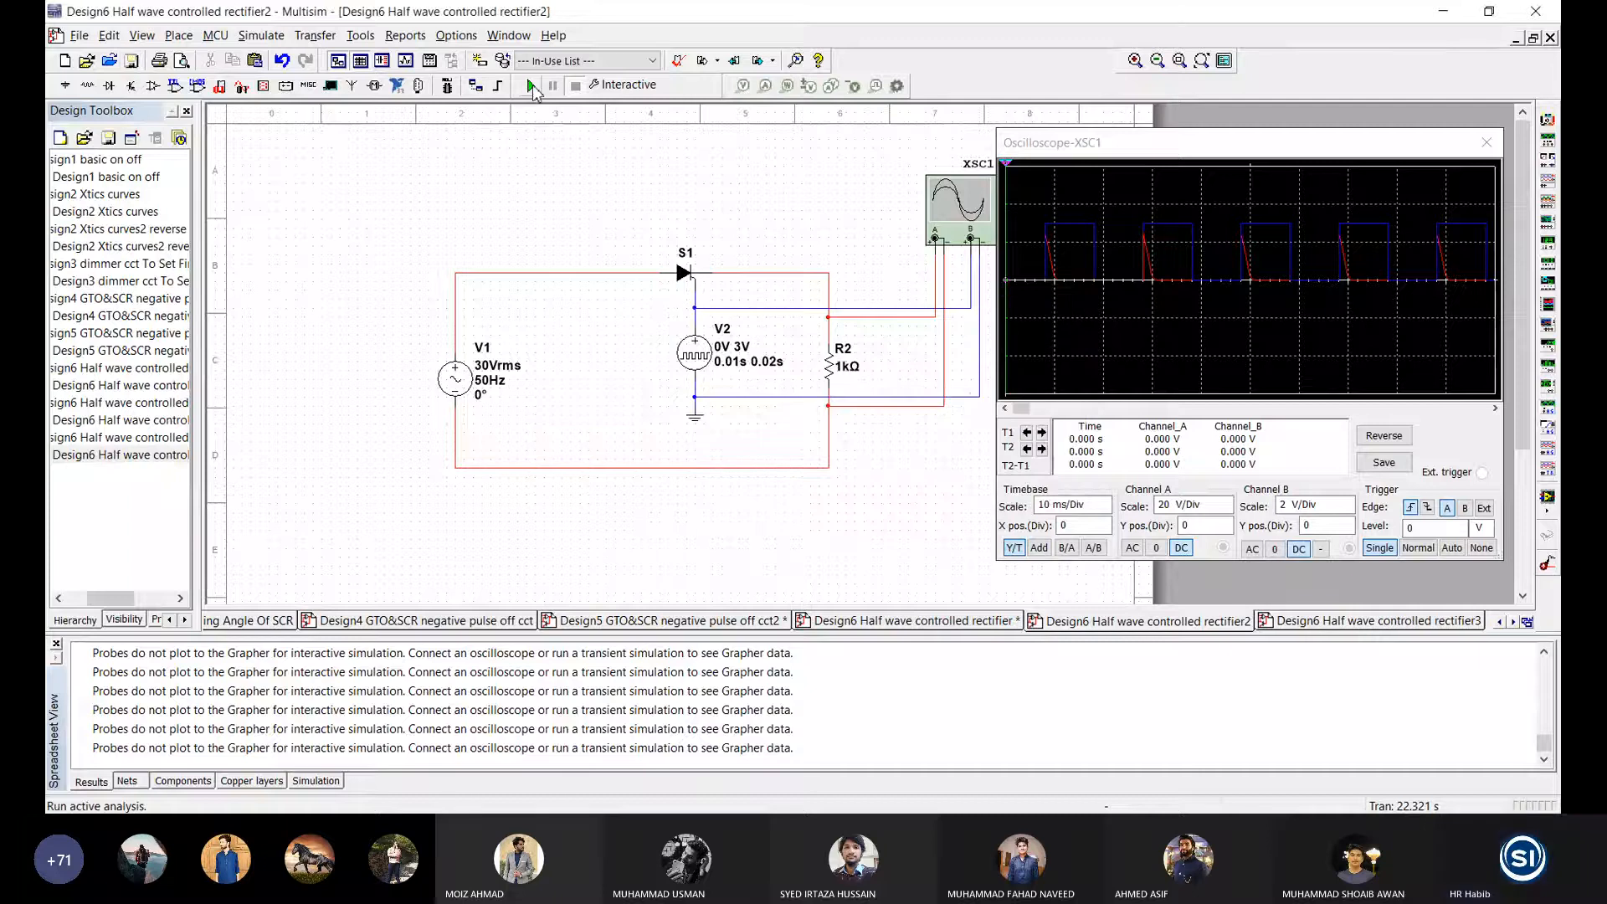
pyautogui.click(530, 85)
pyautogui.click(575, 85)
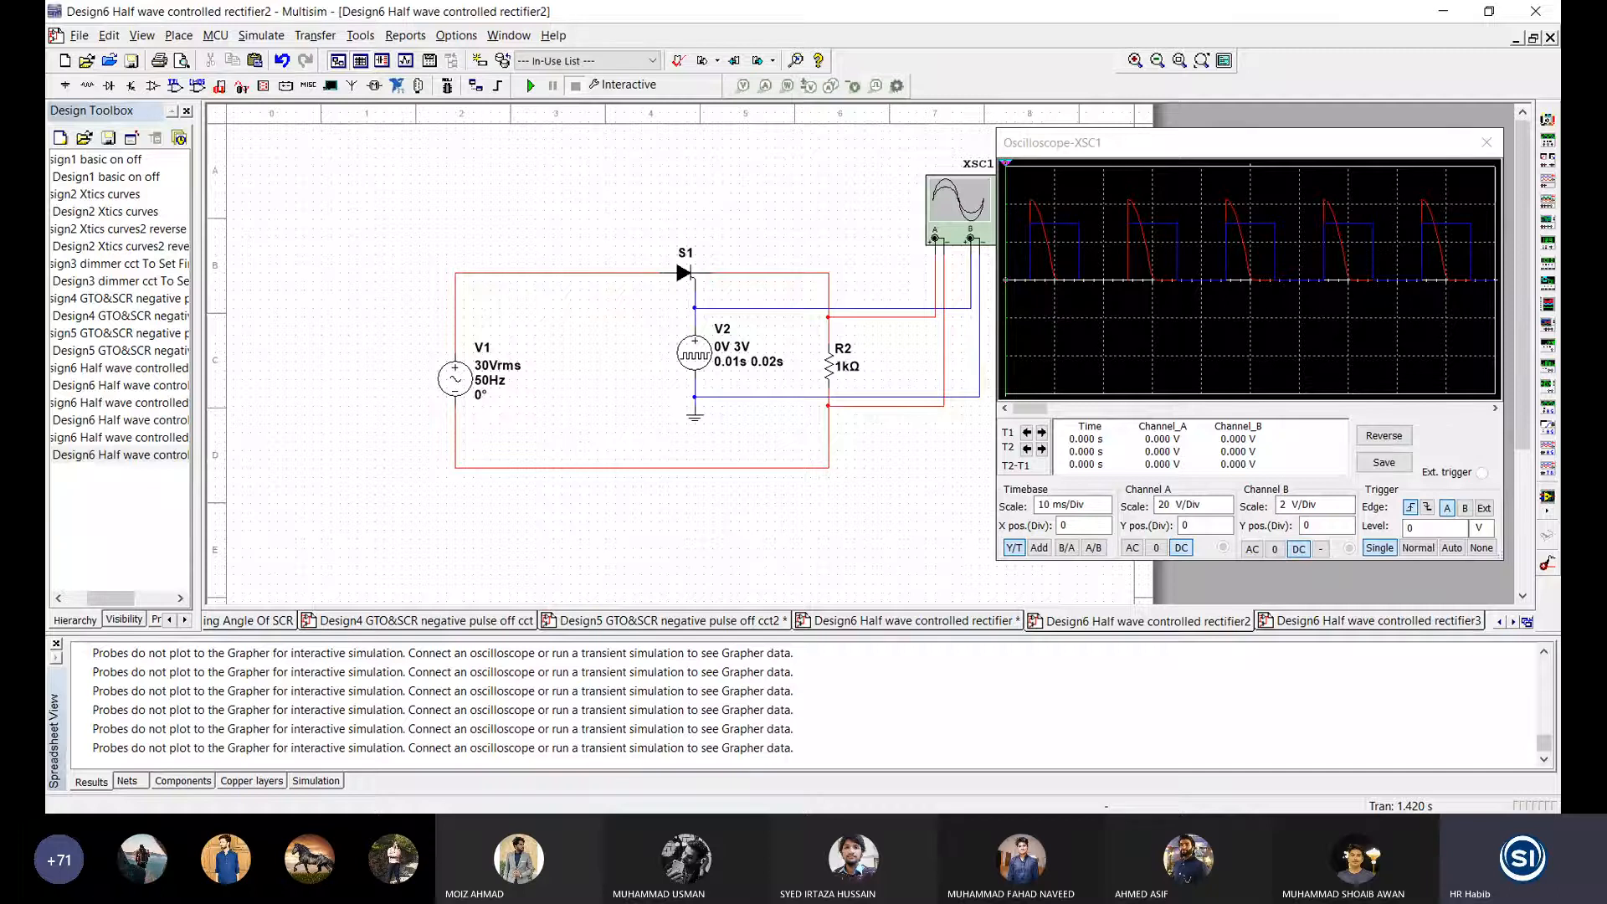
# Step: Switch to the SinglePhaseHalfWaveControlledRectifier2 model in Simulink and examine its pulse generator, thyristor, resistive load and scope
pyautogui.click(1514, 621)
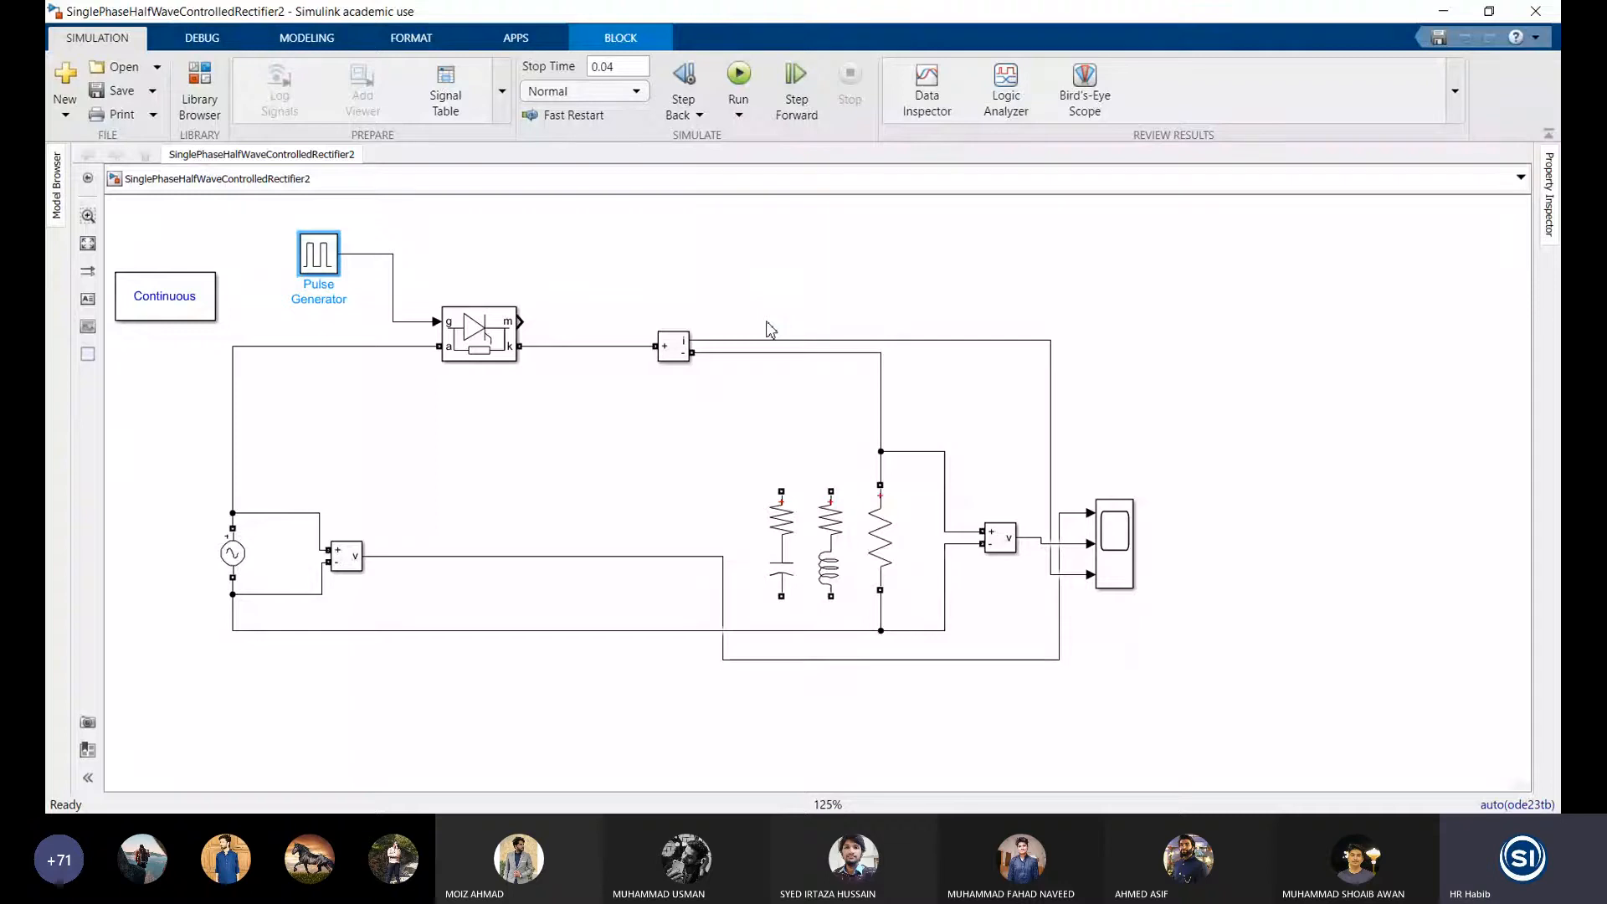
pyautogui.click(467, 337)
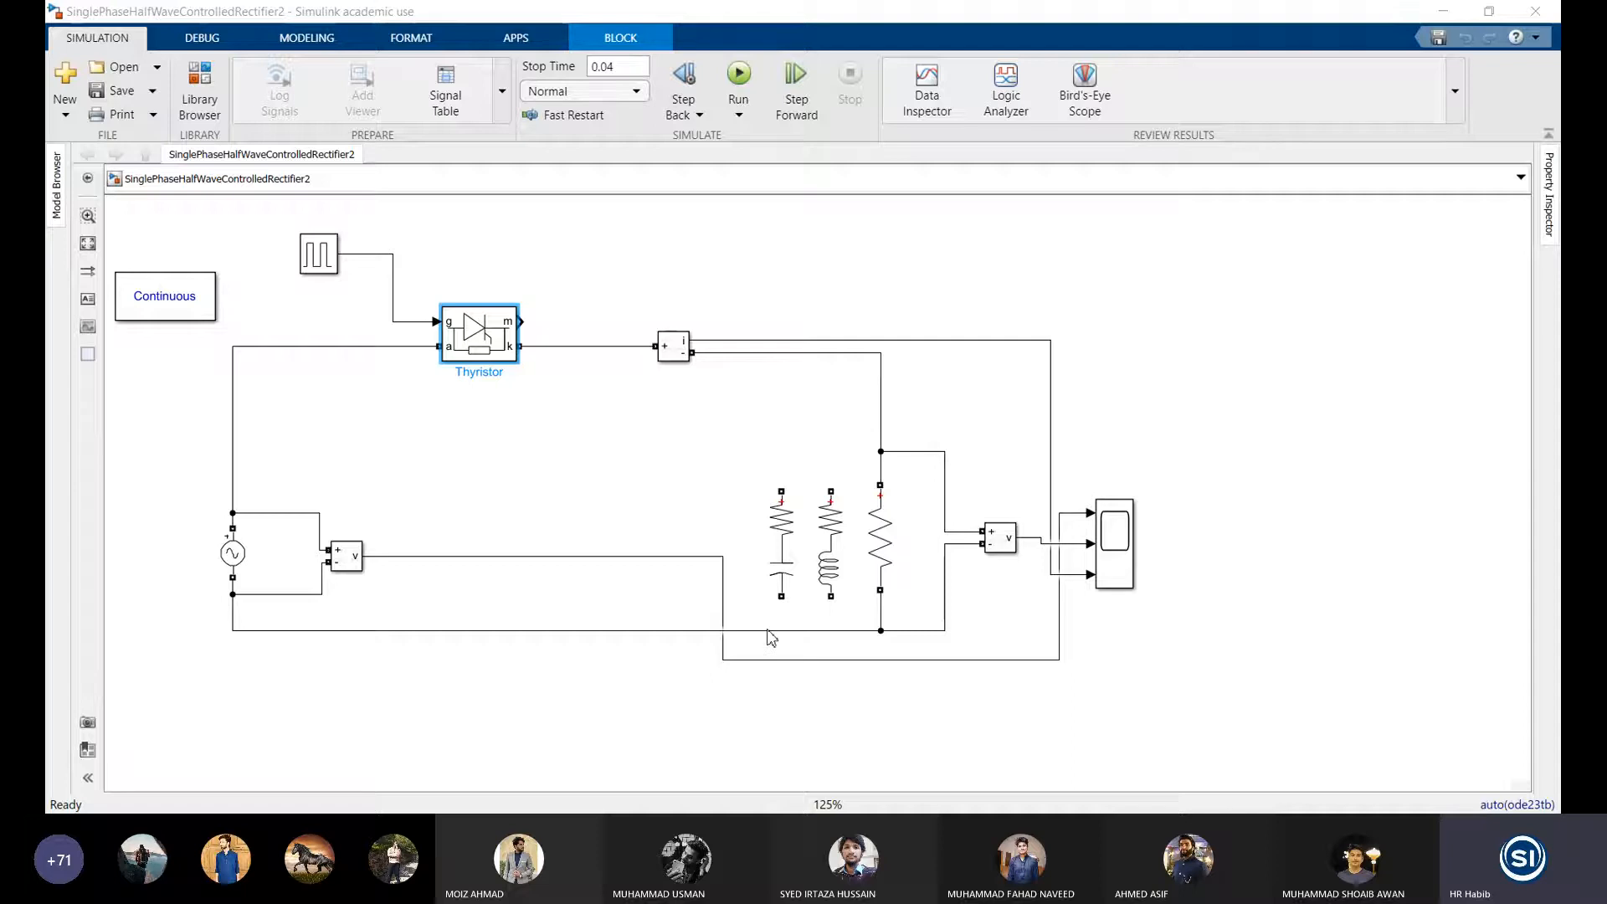
pyautogui.click(323, 261)
pyautogui.click(453, 355)
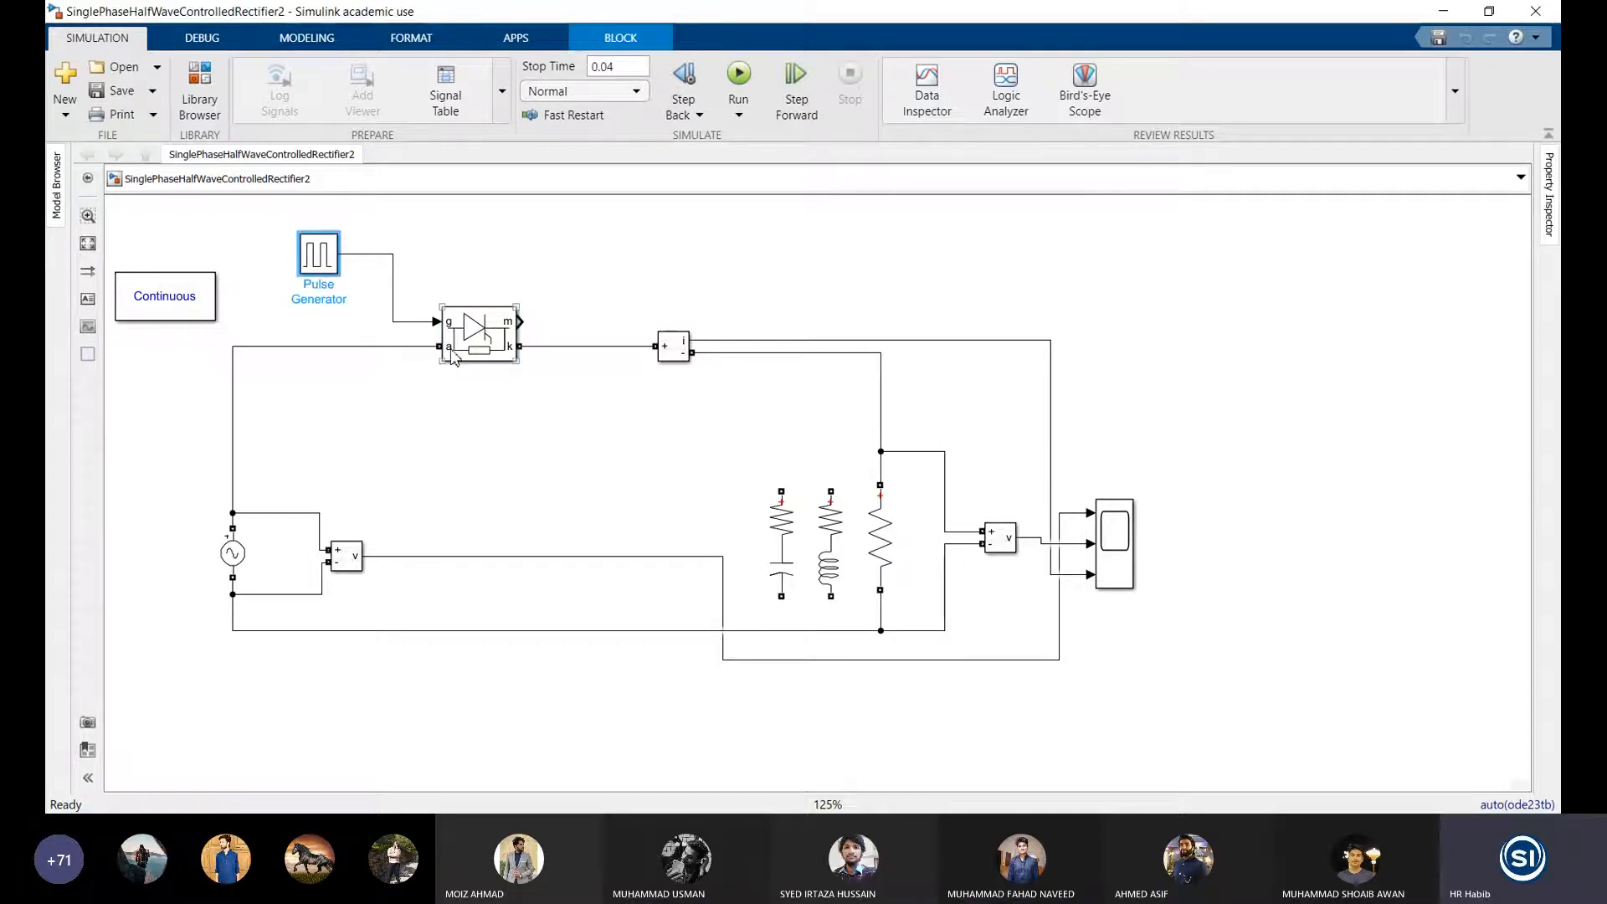
pyautogui.click(452, 355)
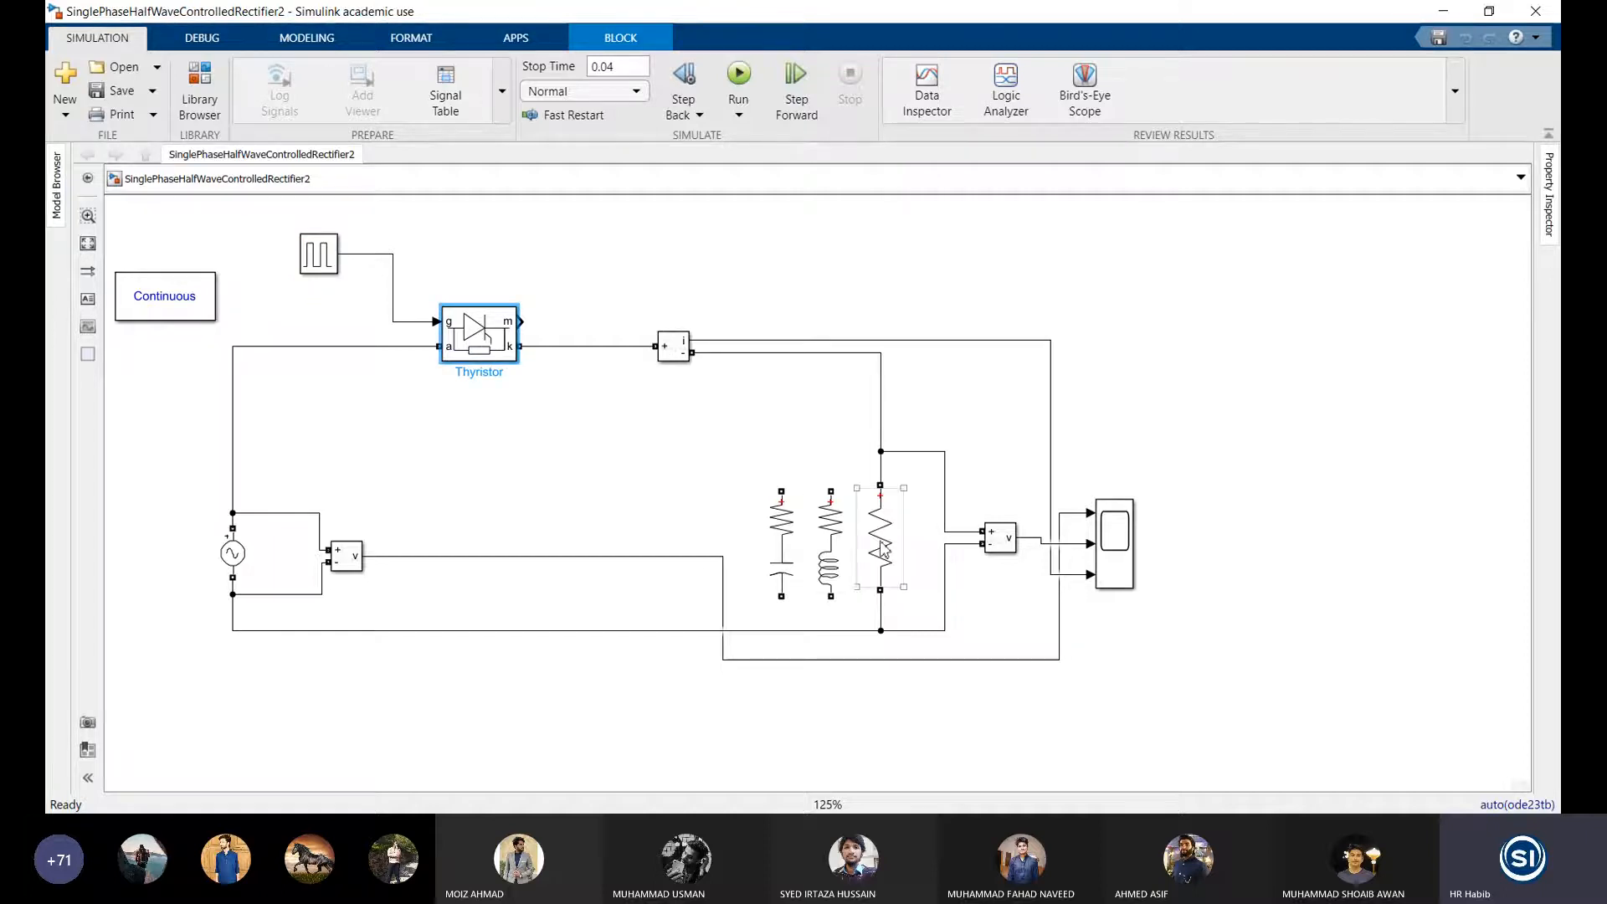
pyautogui.click(883, 550)
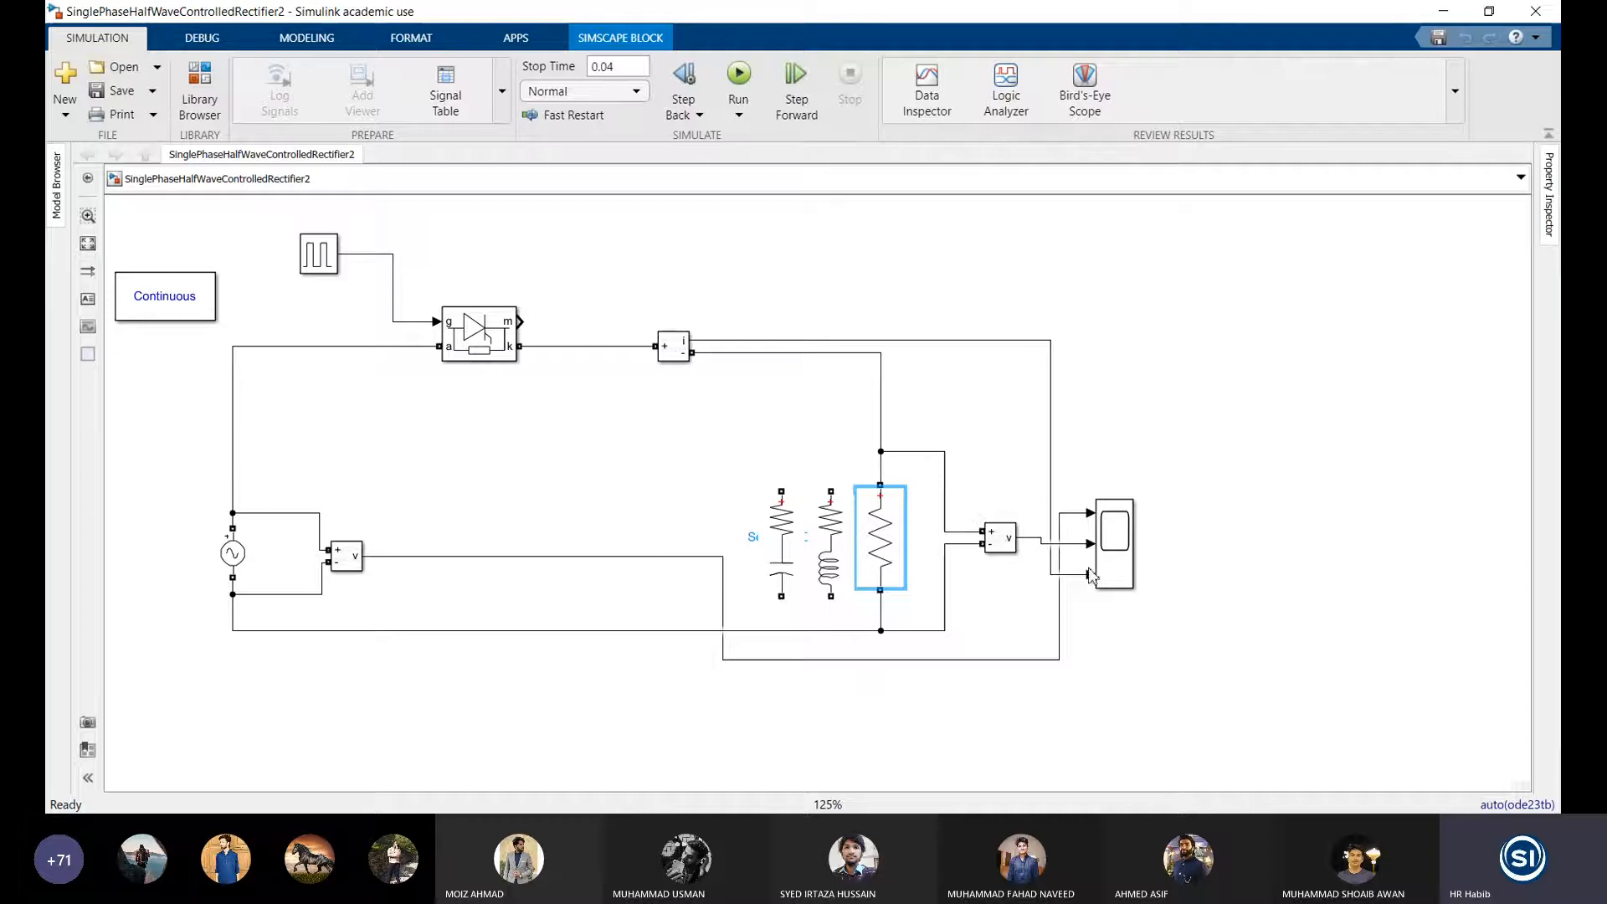
pyautogui.doubleClick(1108, 551)
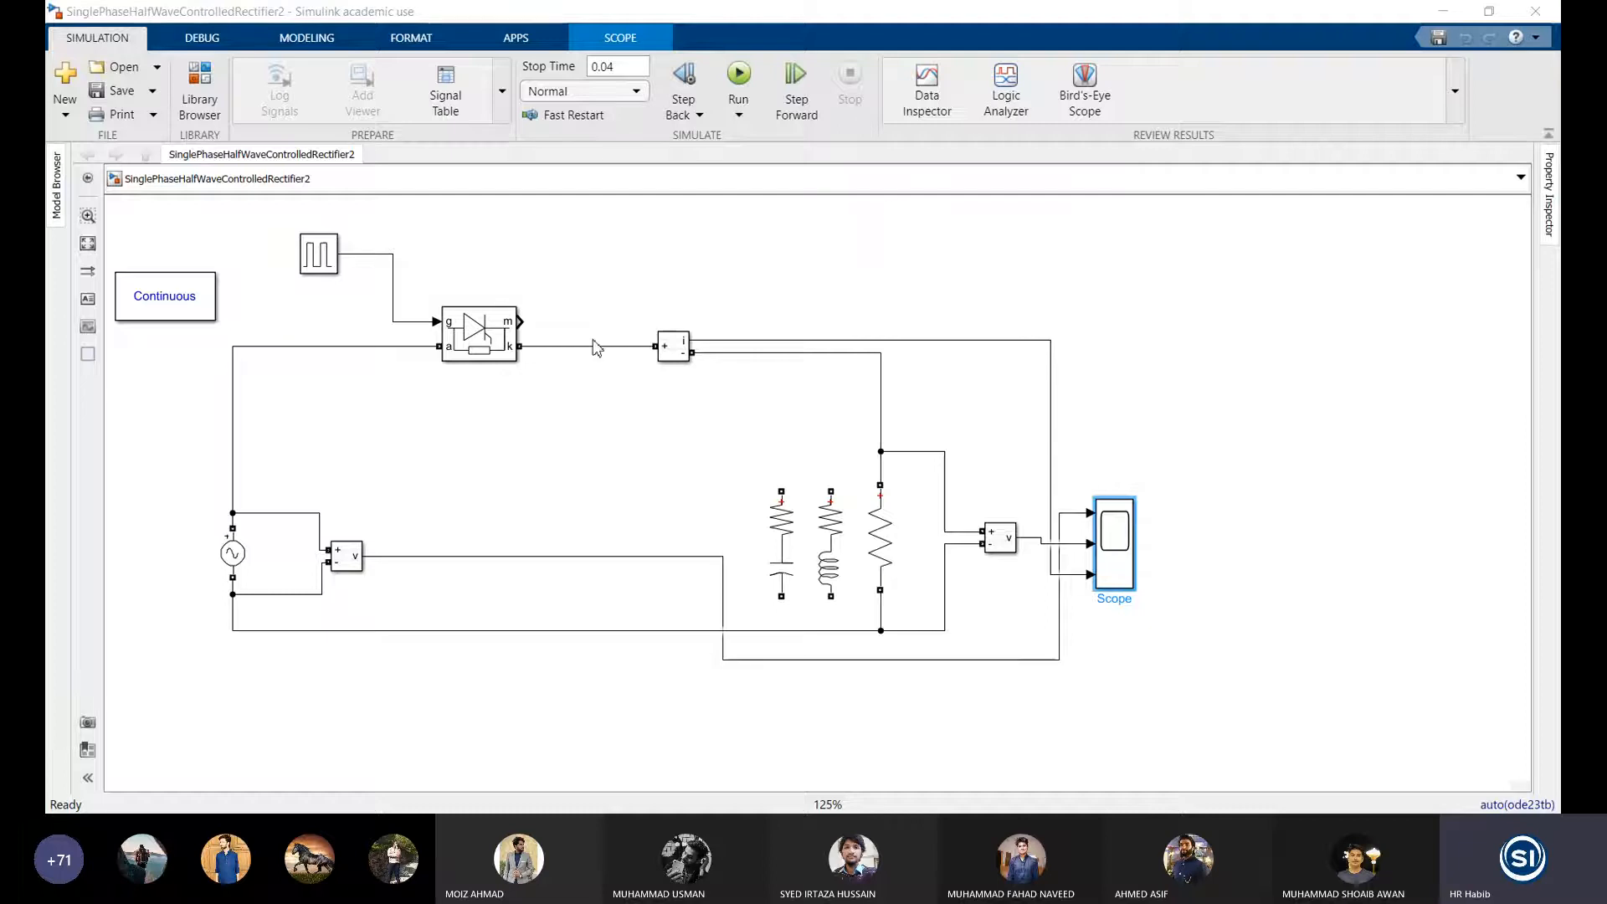
# Step: Compare the connected resistive load with the unconnected resistor-inductor and resistor-capacitor Series RLC branches
pyautogui.click(880, 536)
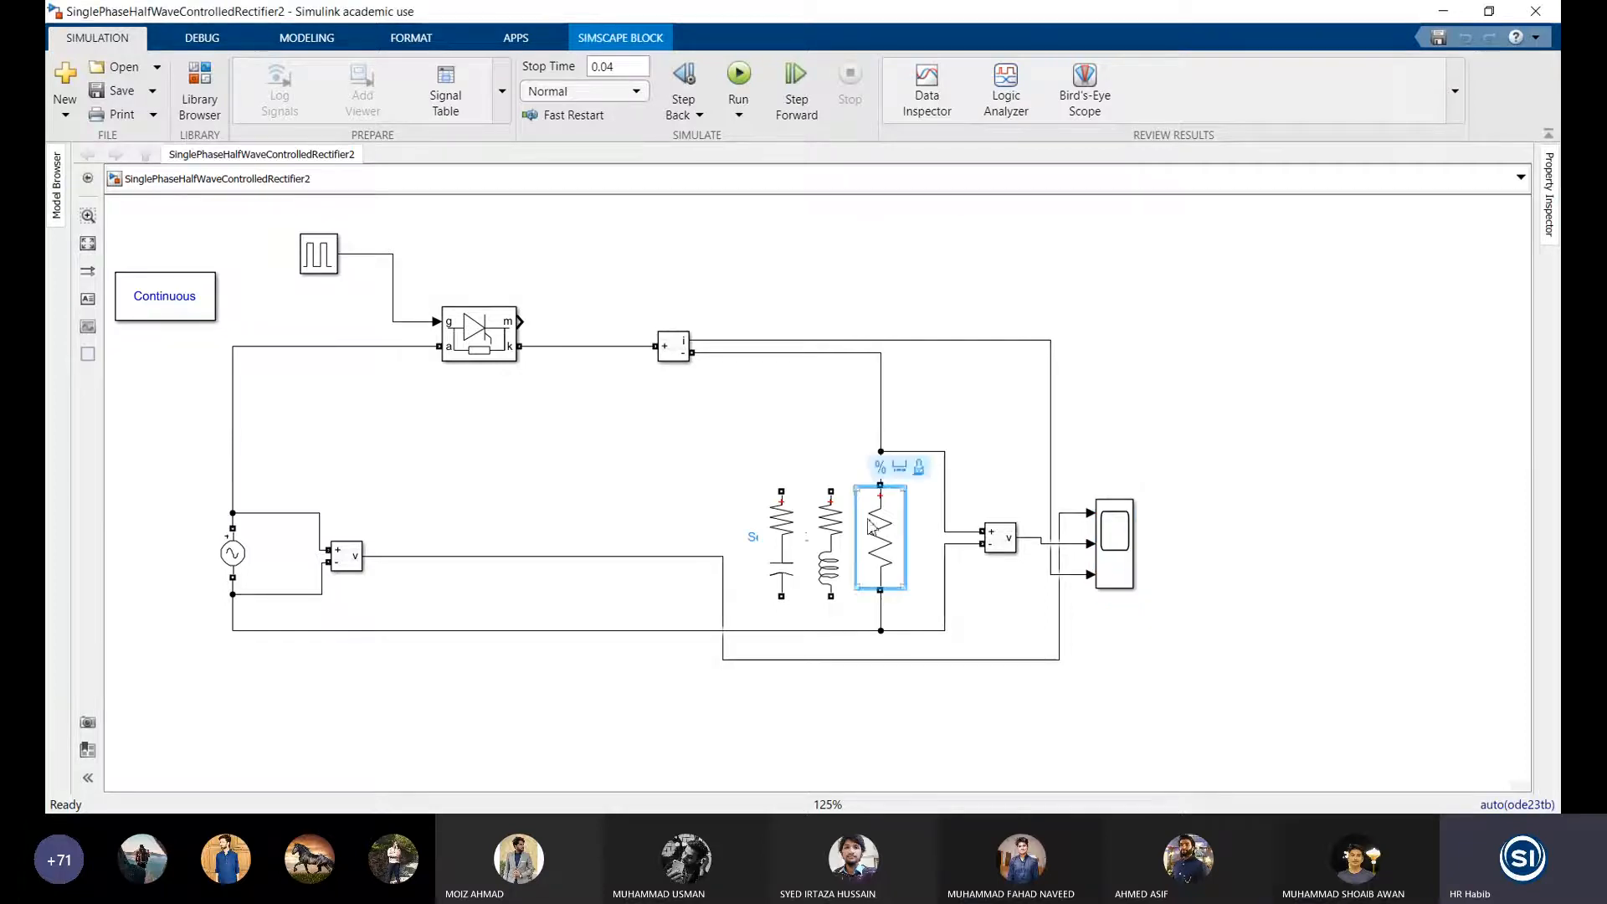
pyautogui.click(835, 545)
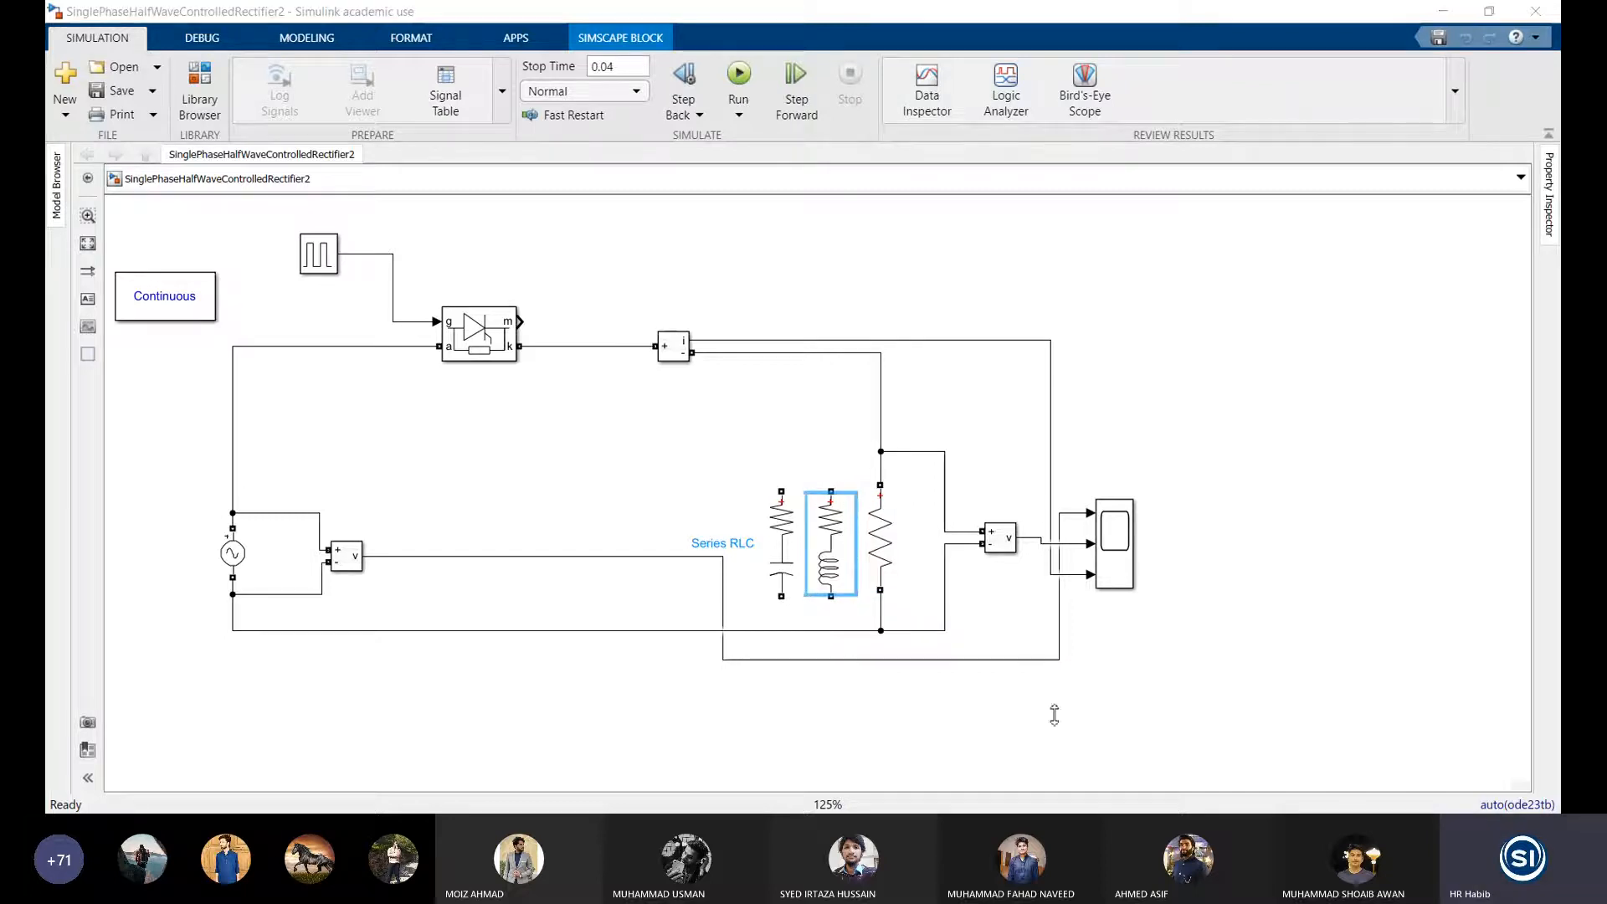
pyautogui.click(781, 545)
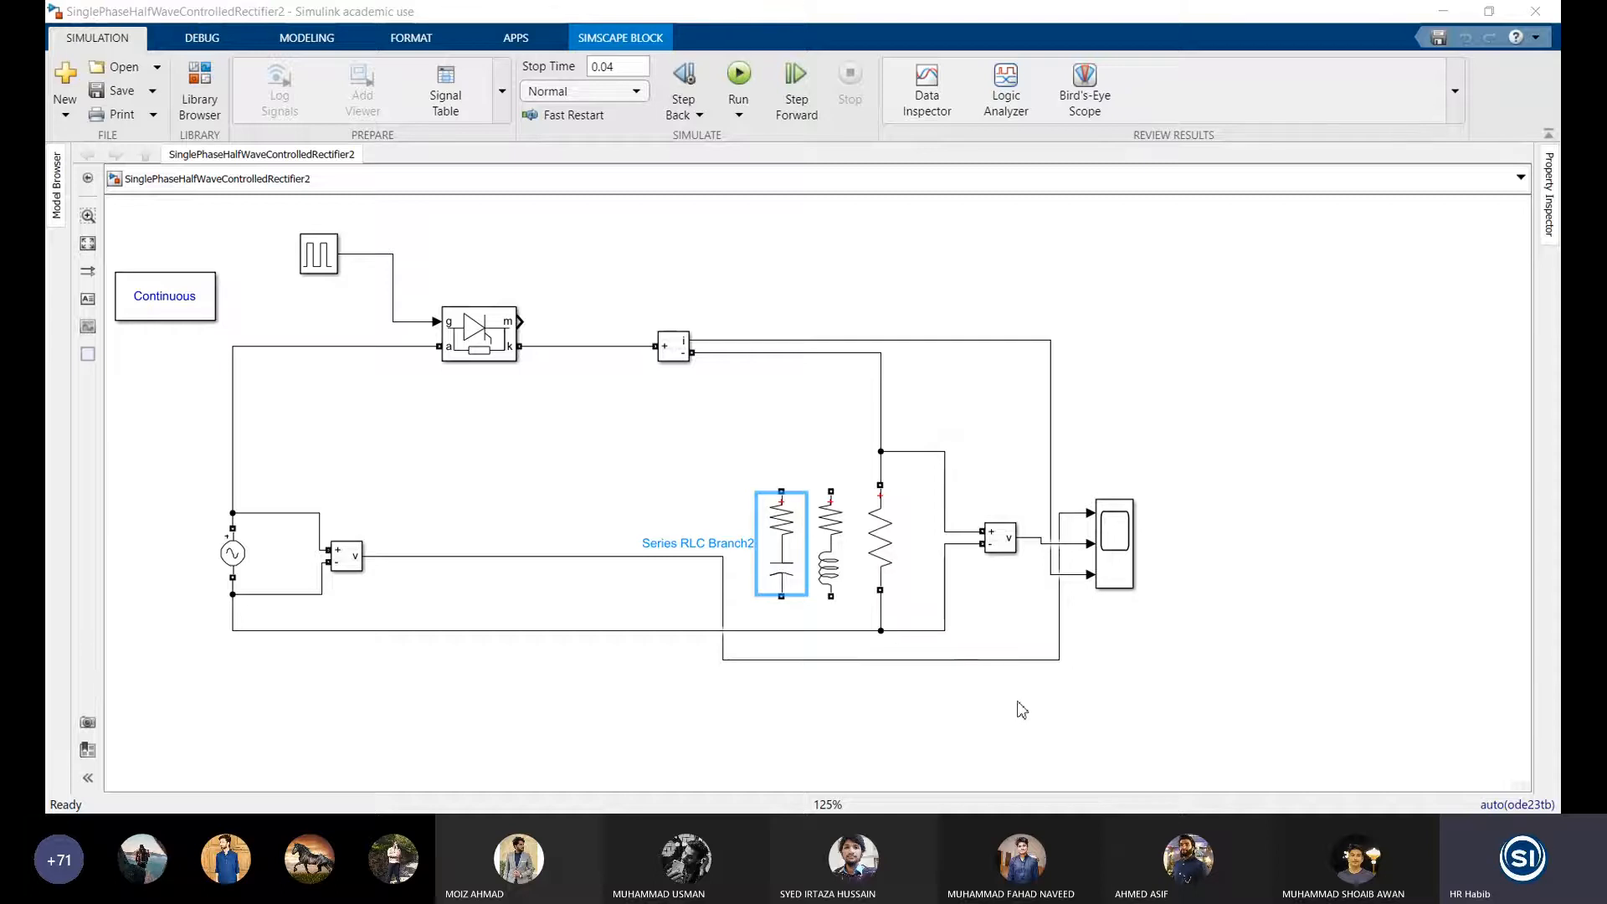
pyautogui.click(787, 557)
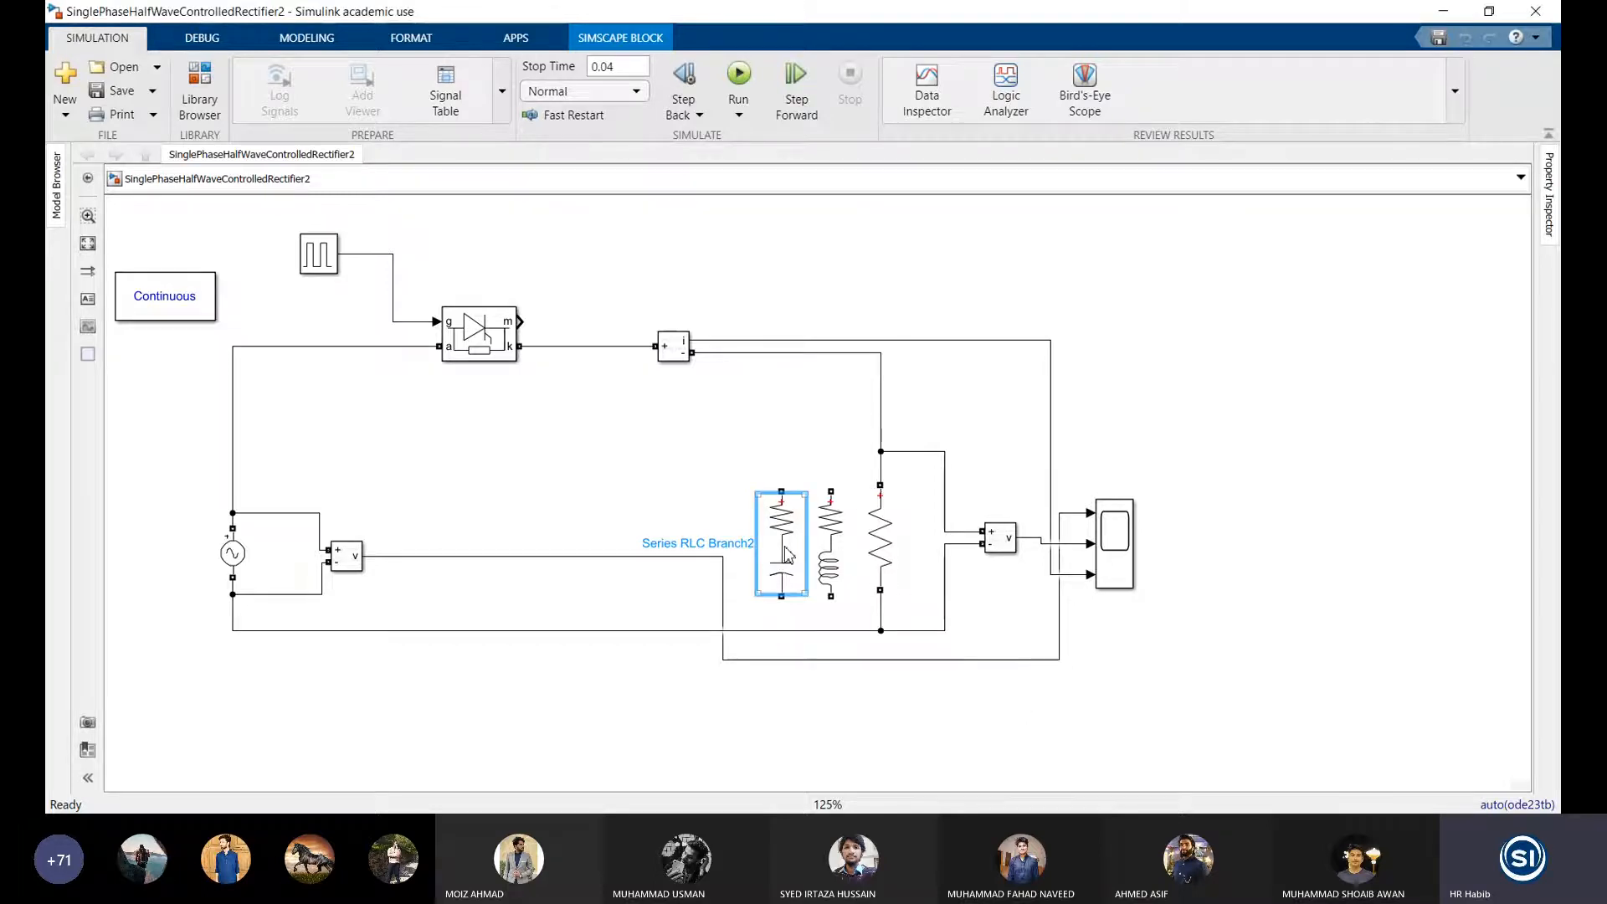
pyautogui.click(879, 548)
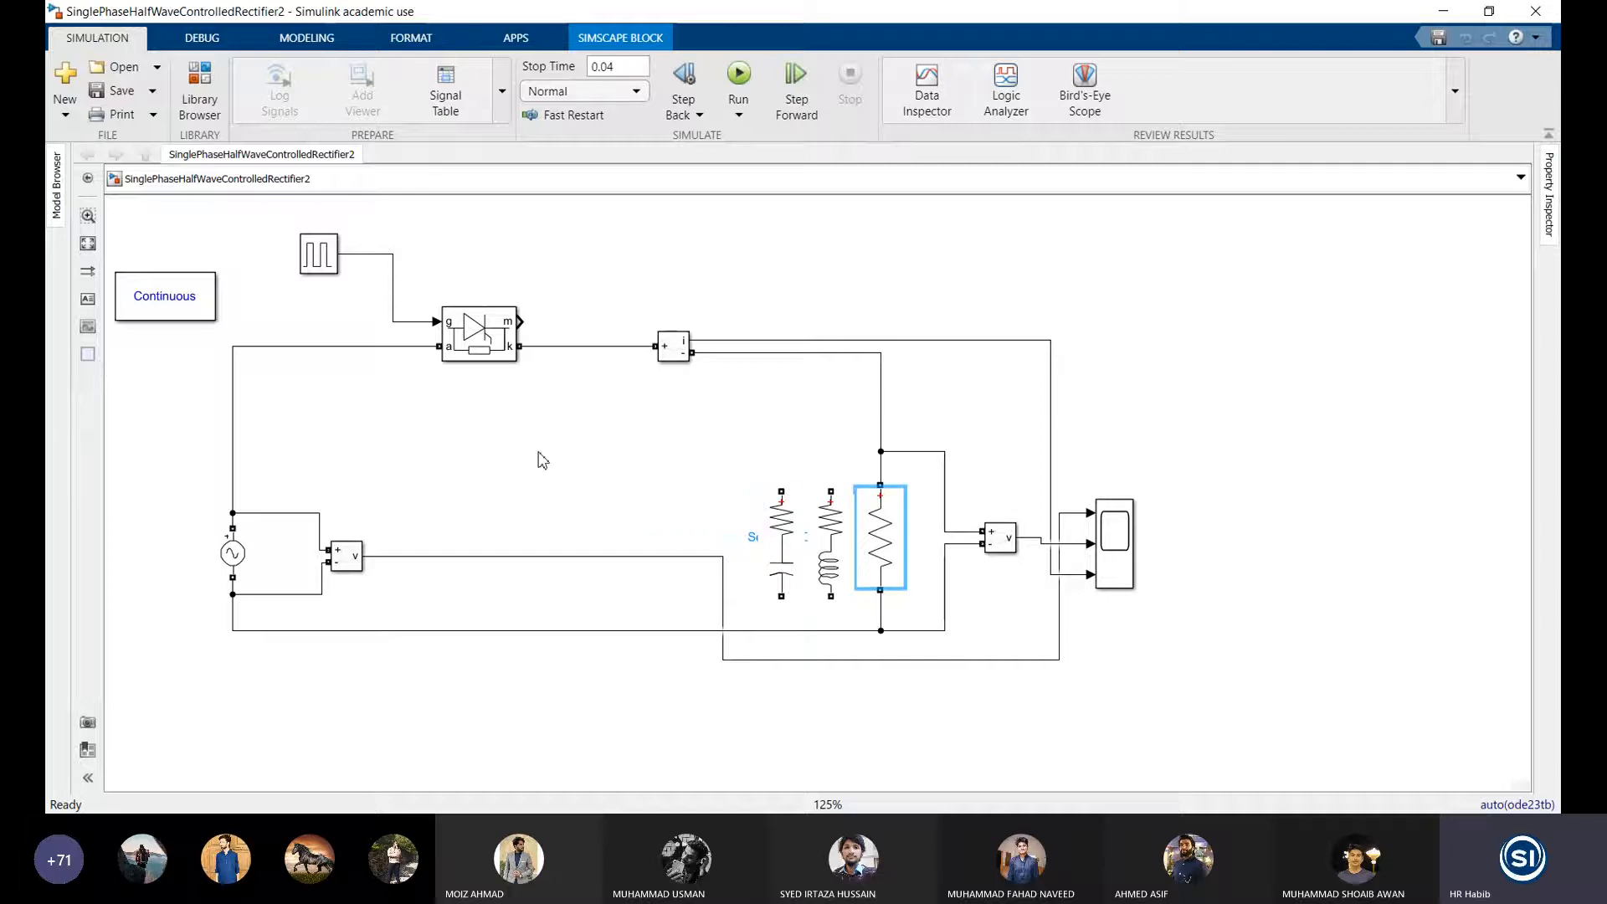
pyautogui.click(783, 544)
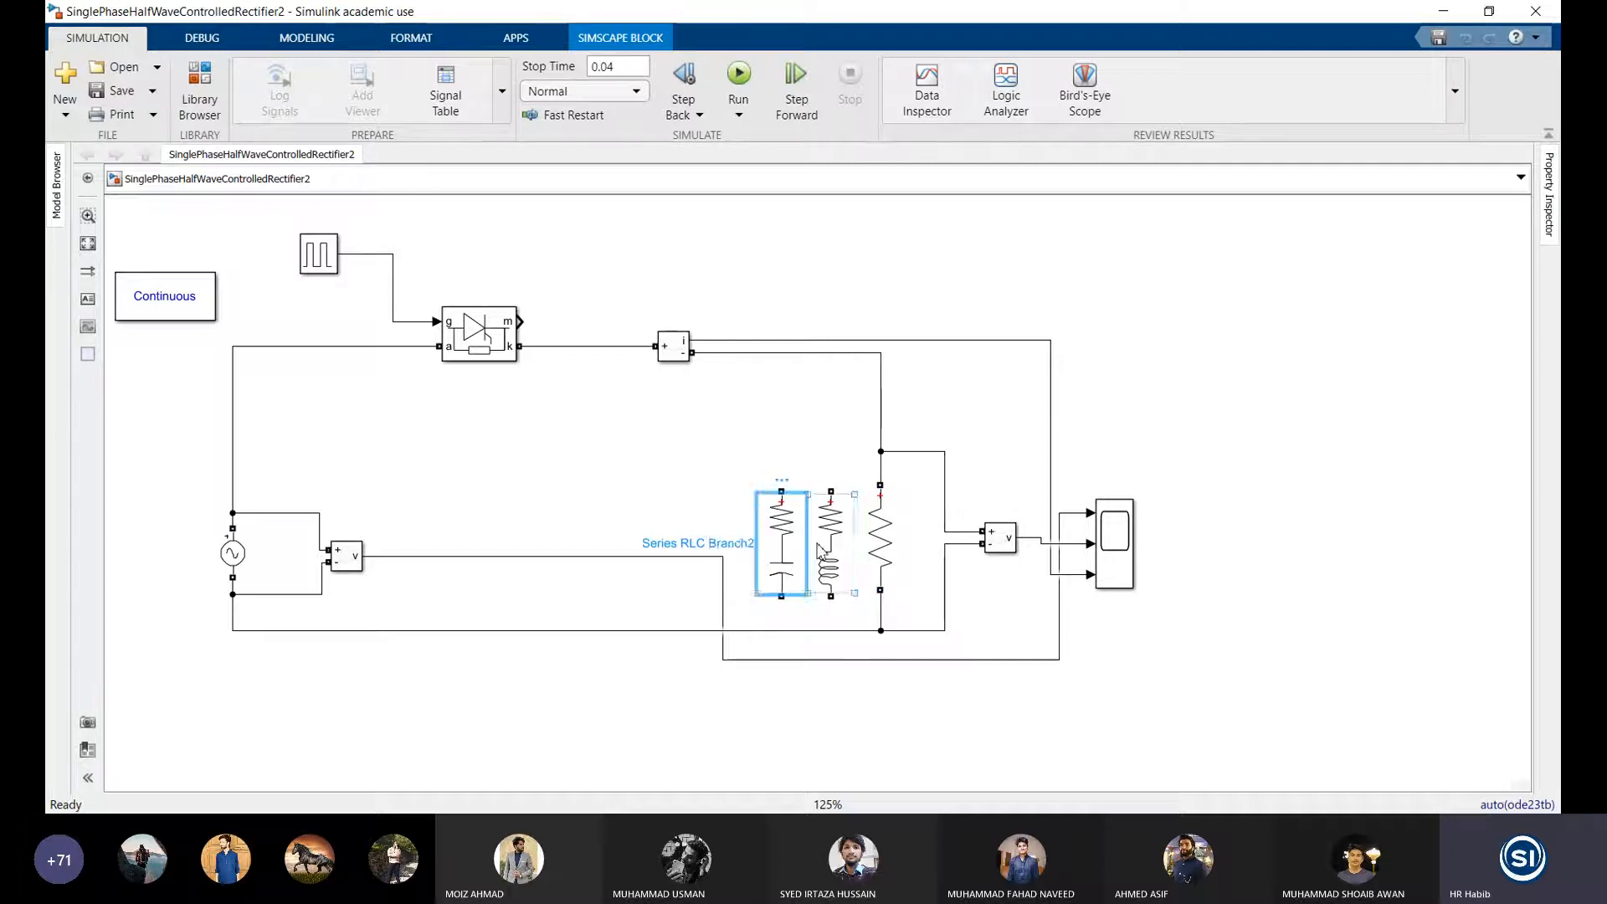
pyautogui.click(879, 544)
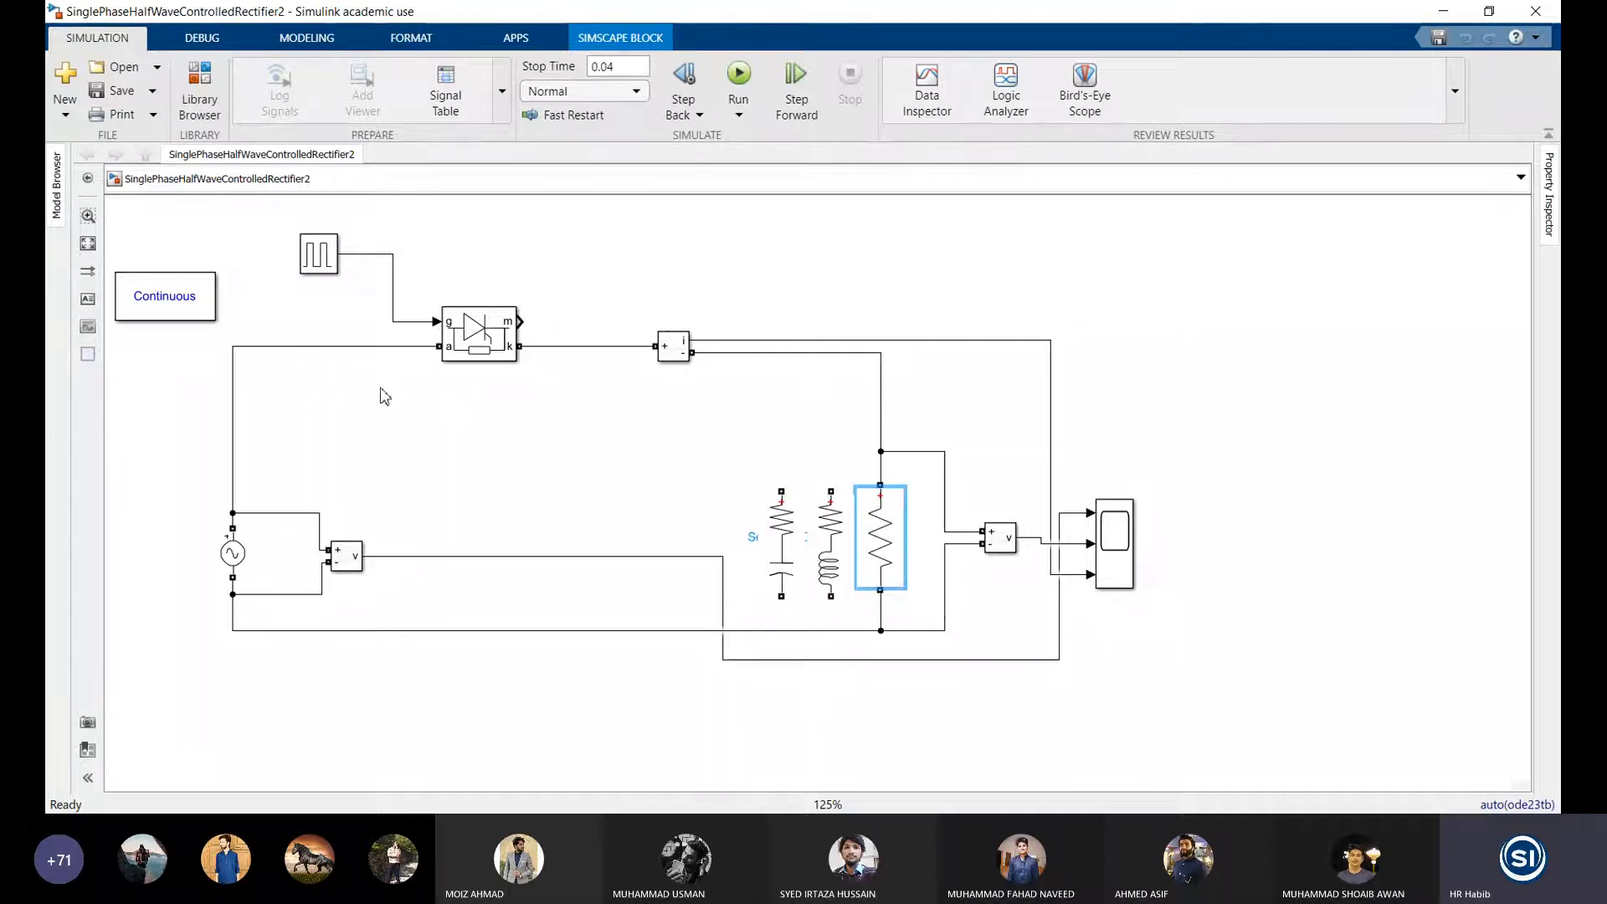
# Step: Examine the AC voltage source, the scope inputs and the voltage measurement across the load
pyautogui.click(231, 554)
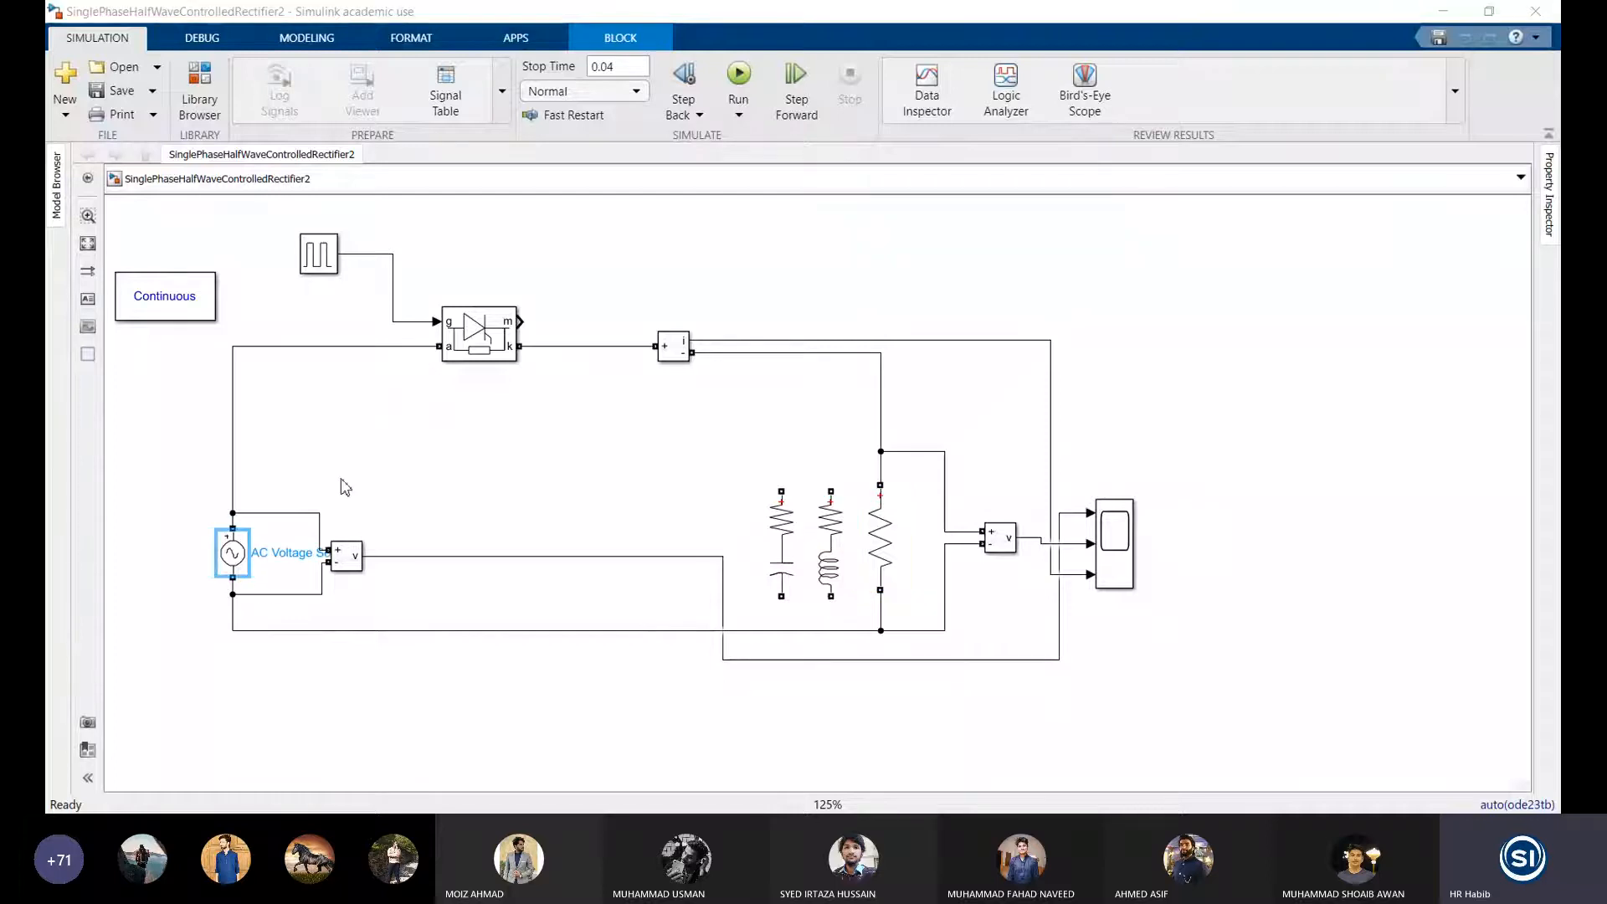
pyautogui.click(494, 680)
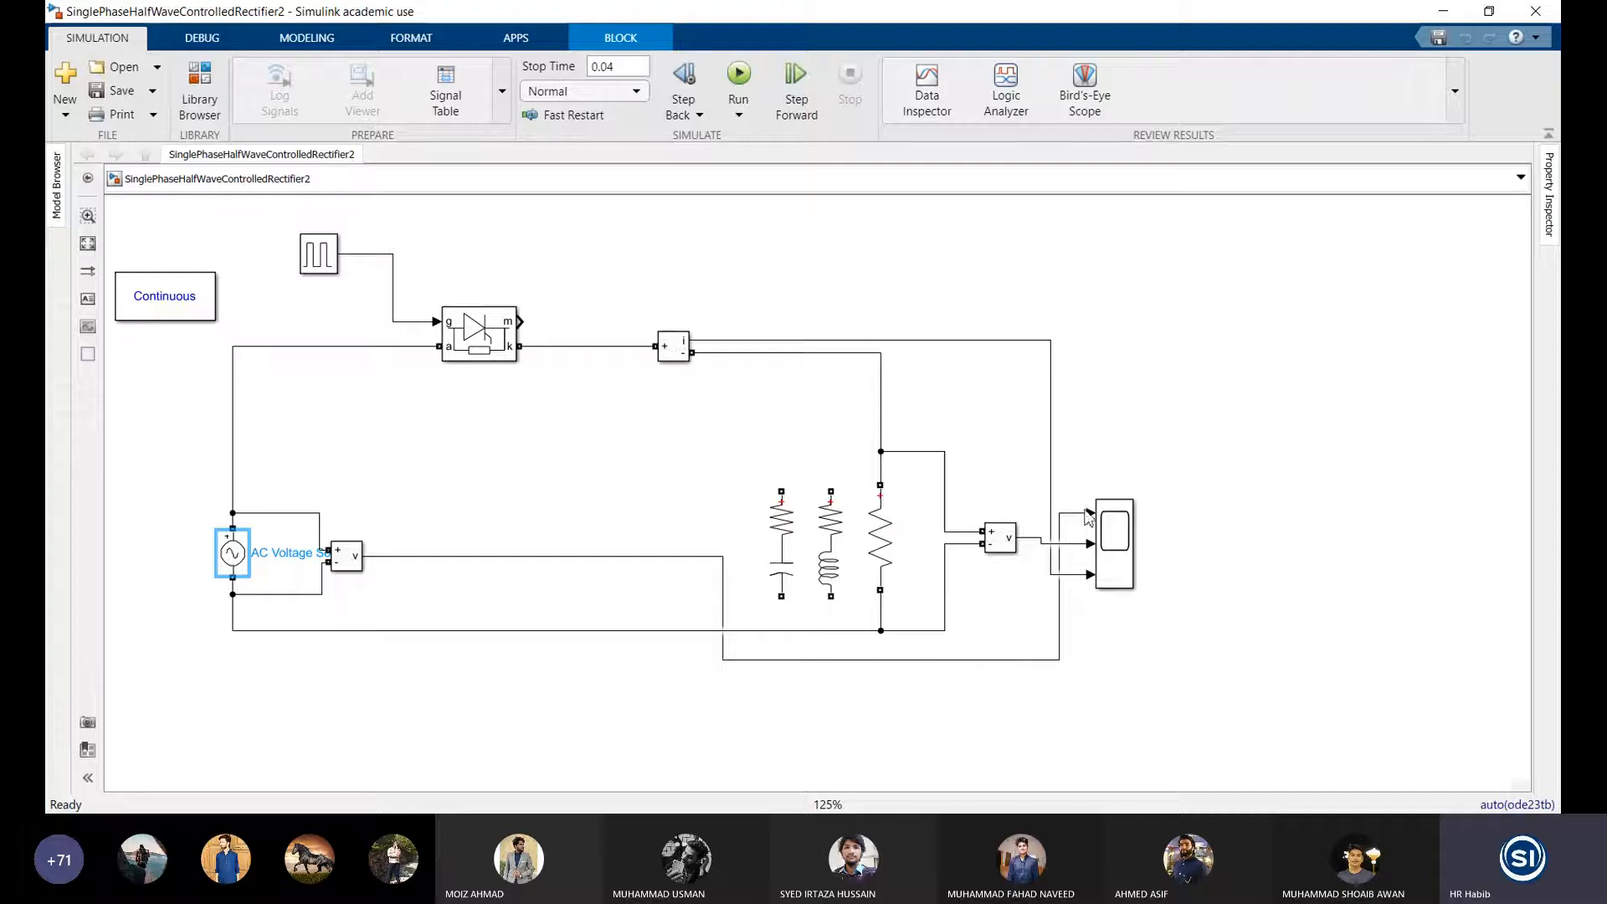
pyautogui.doubleClick(1115, 540)
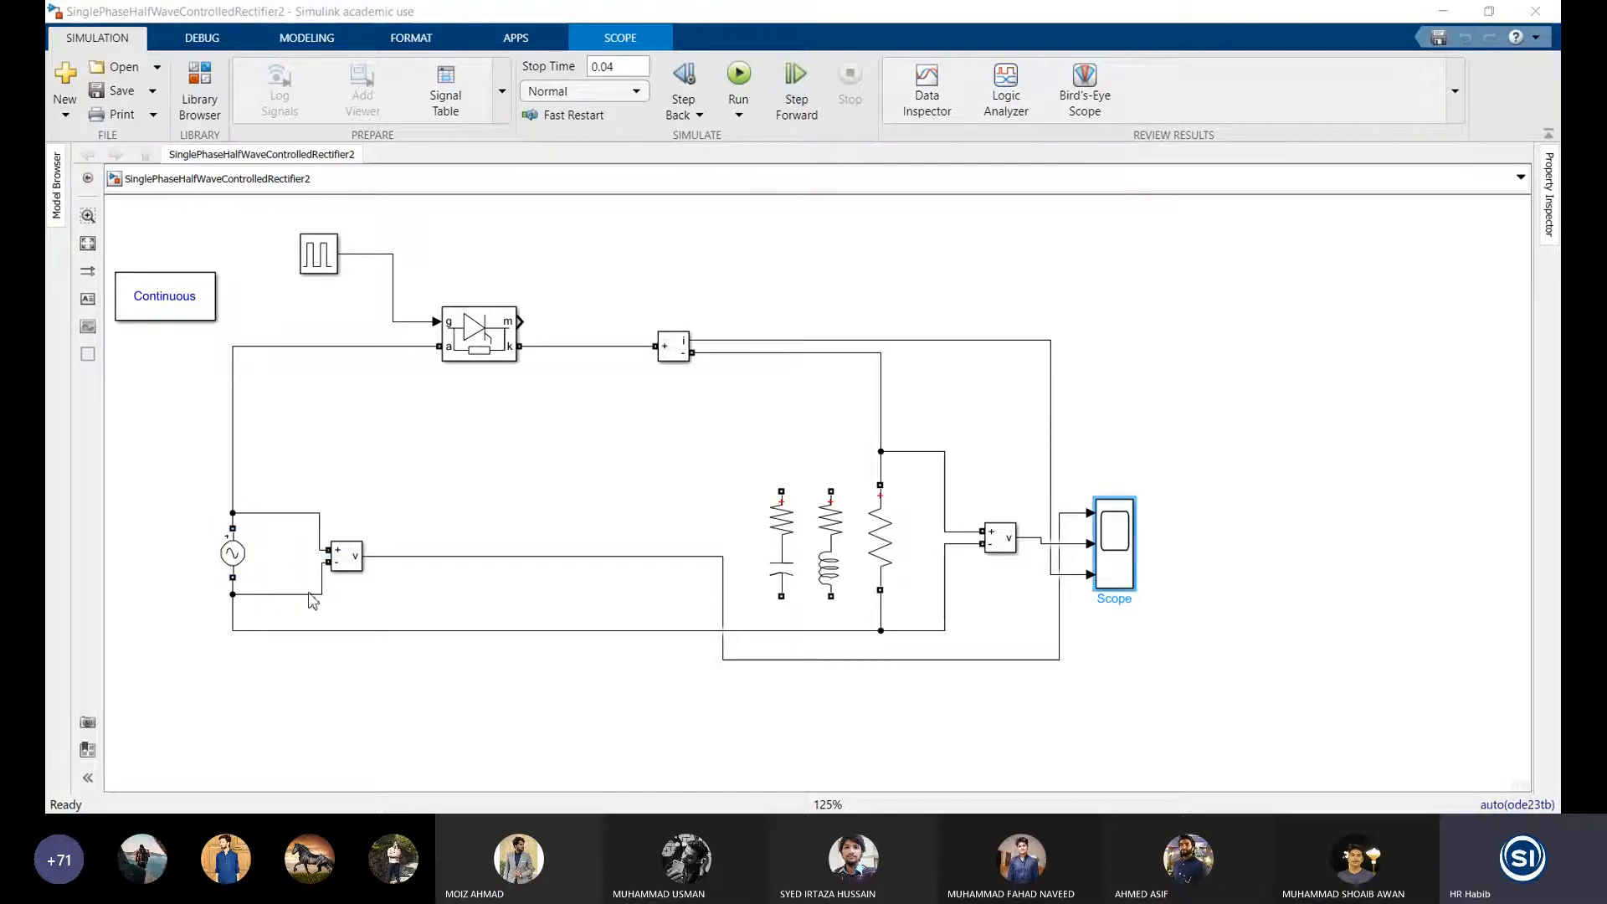
pyautogui.click(973, 524)
pyautogui.click(1013, 543)
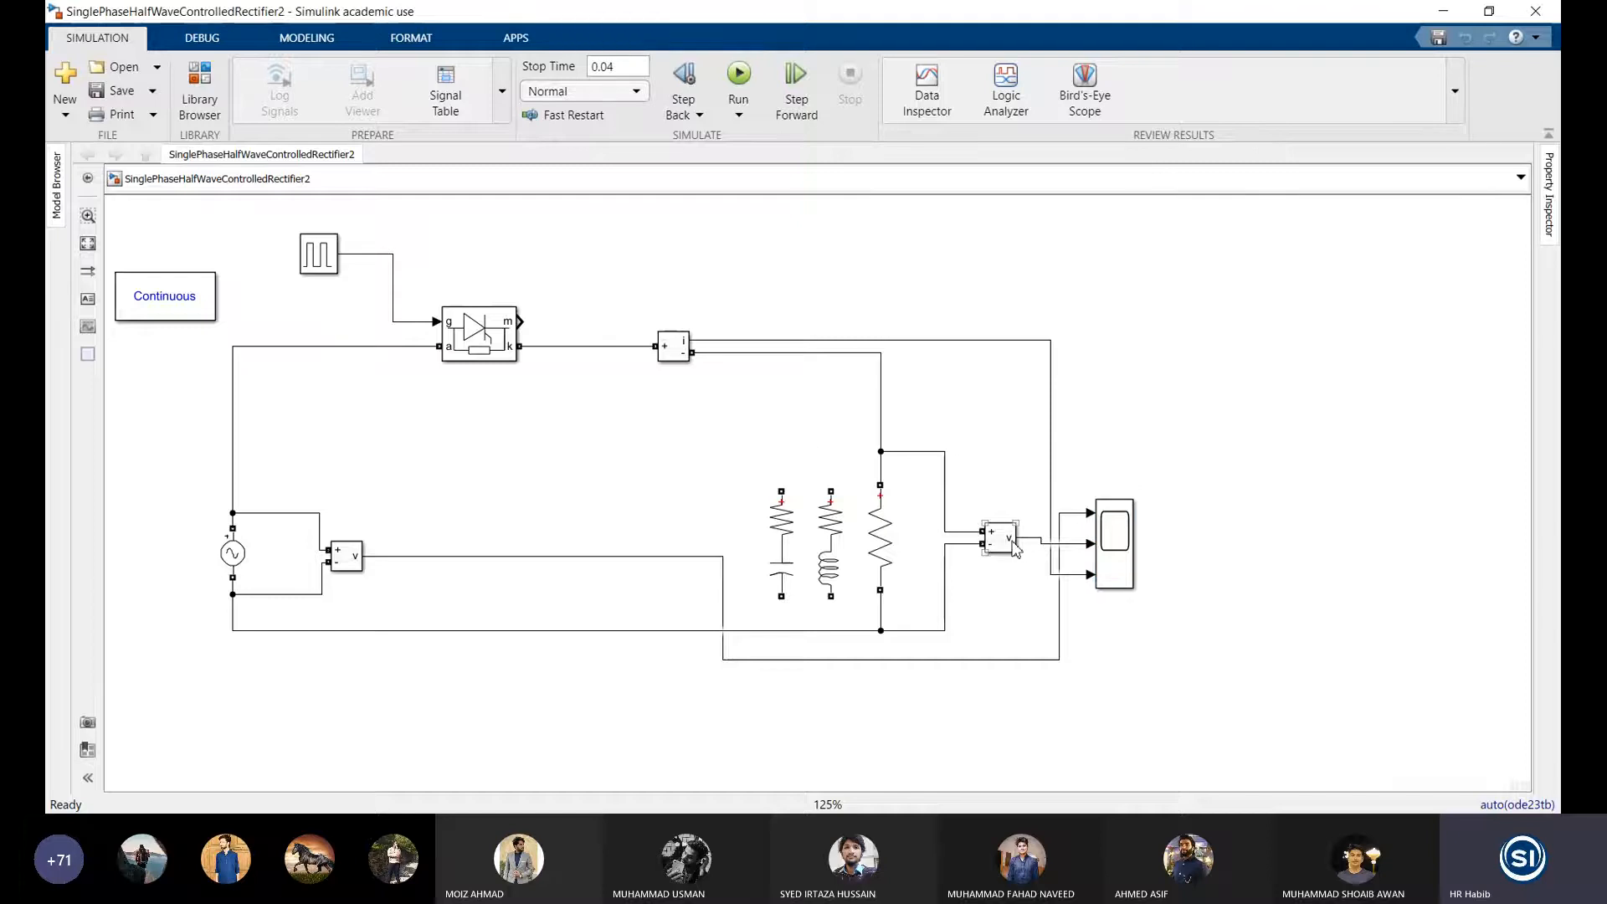
# Step: Examine how the load's Voltage Measurement and the Current Measurement feed their signals to the Scope
pyautogui.click(1013, 544)
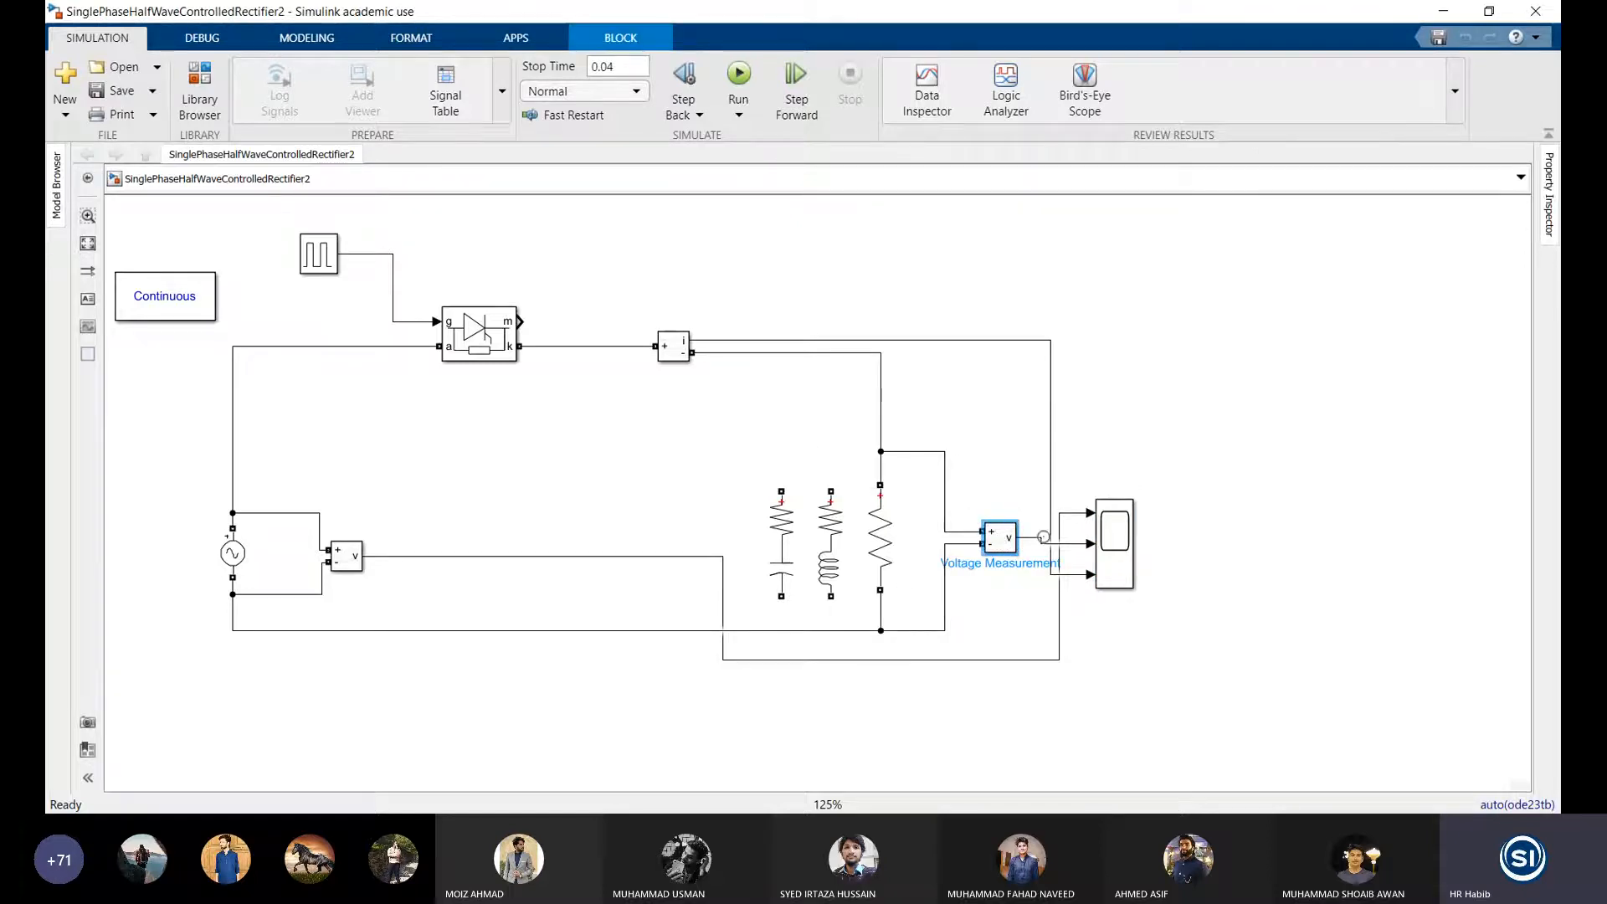
pyautogui.moveTo(1043, 536); pyautogui.dragTo(1091, 544)
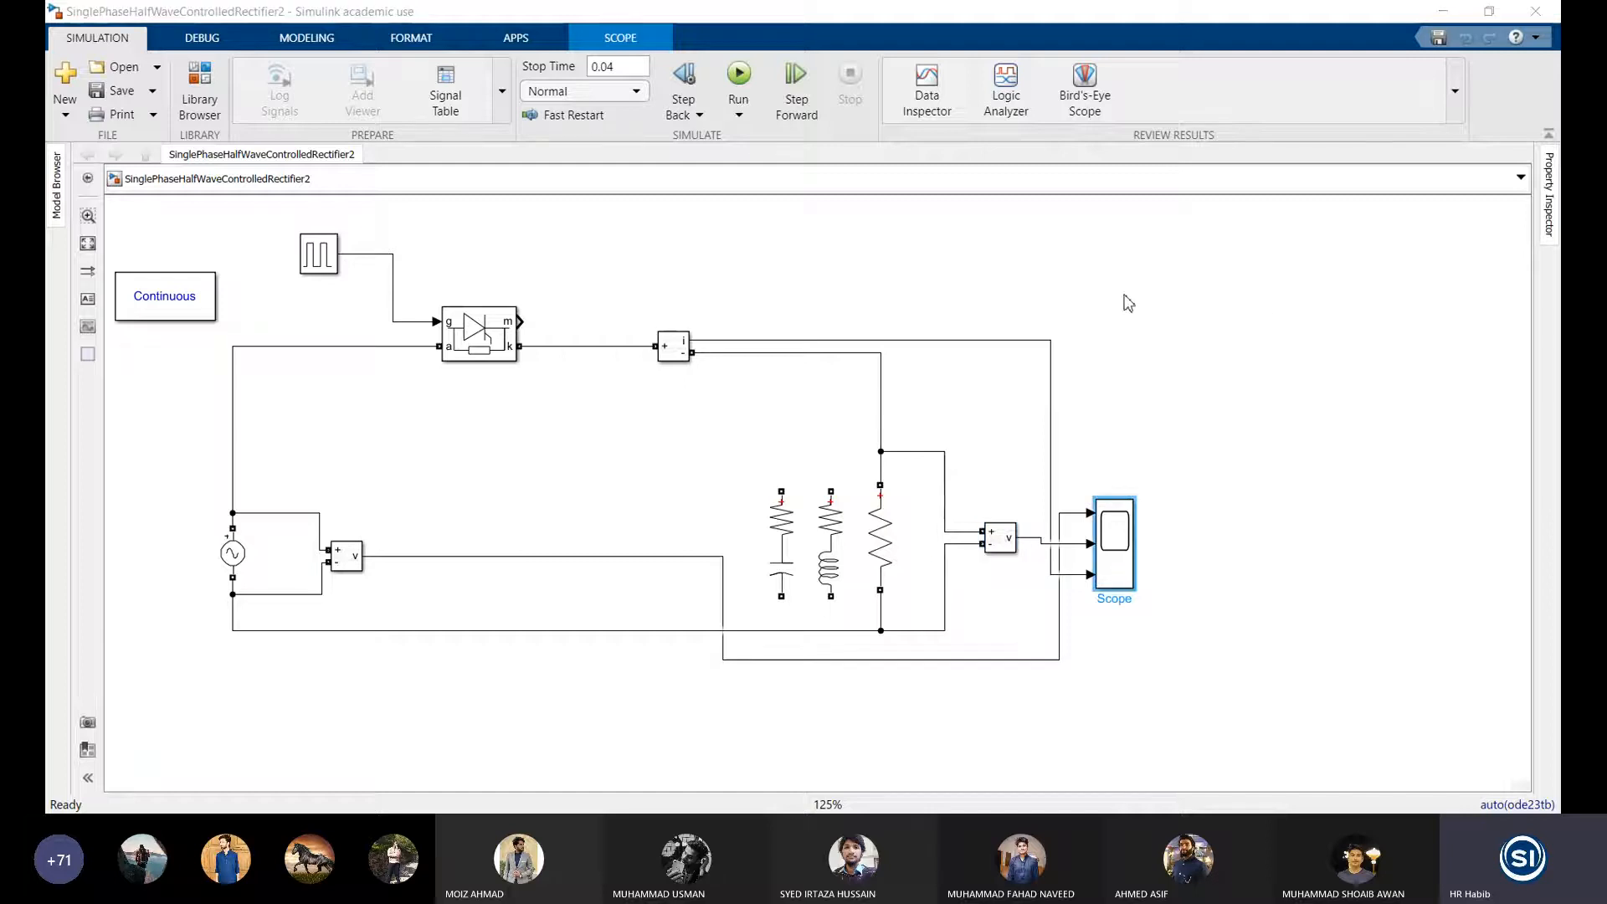
pyautogui.click(987, 574)
pyautogui.click(991, 582)
pyautogui.click(662, 347)
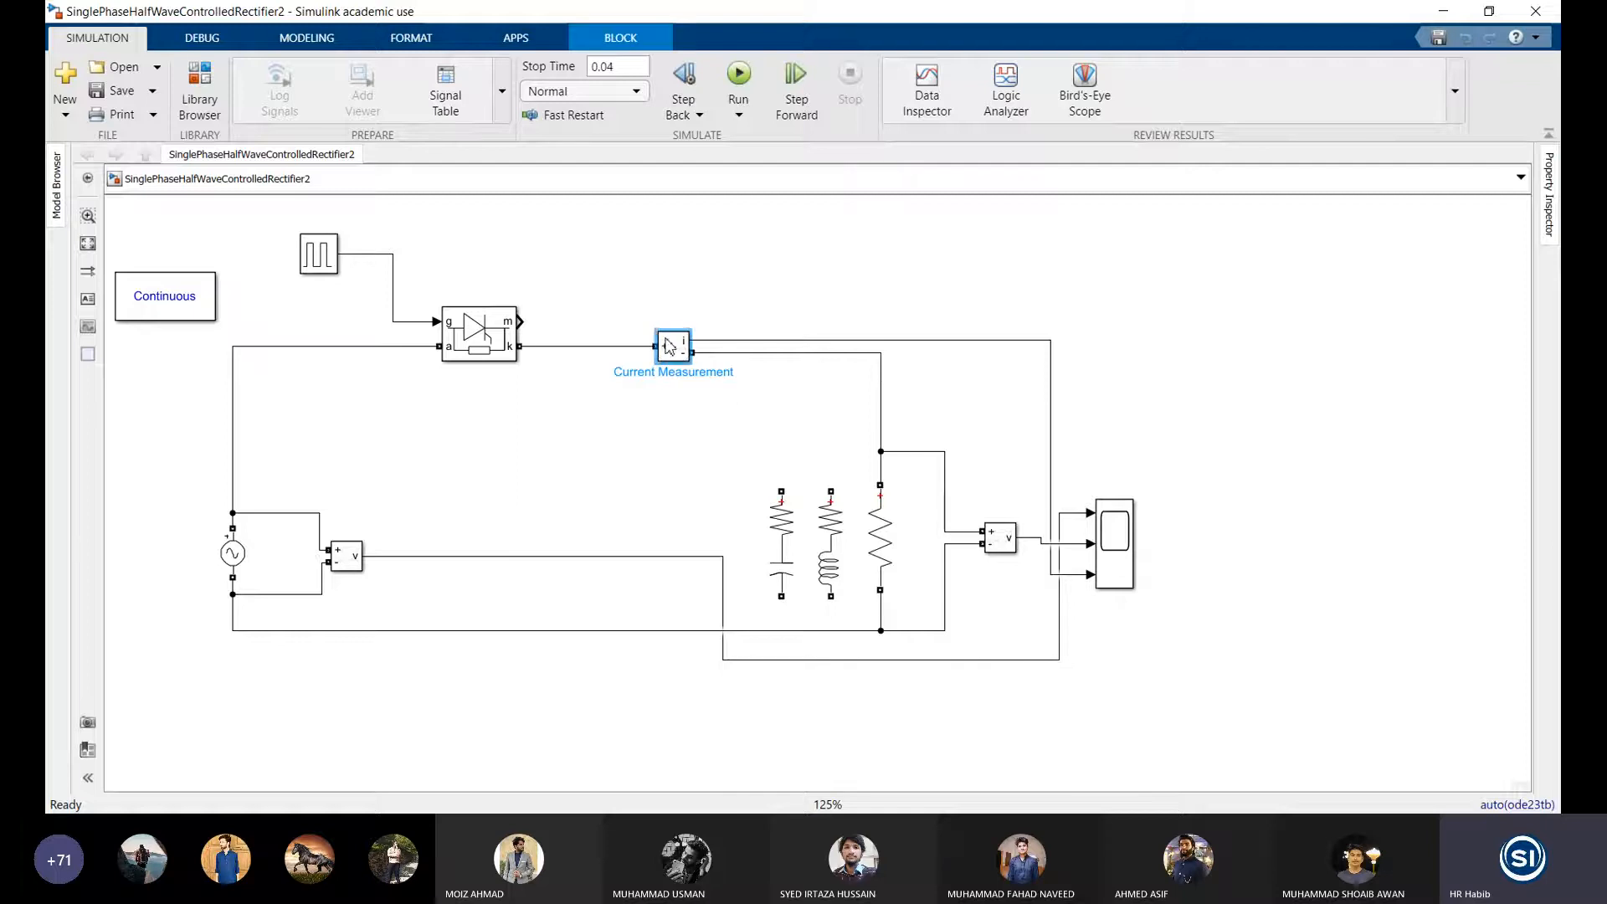
pyautogui.click(1115, 536)
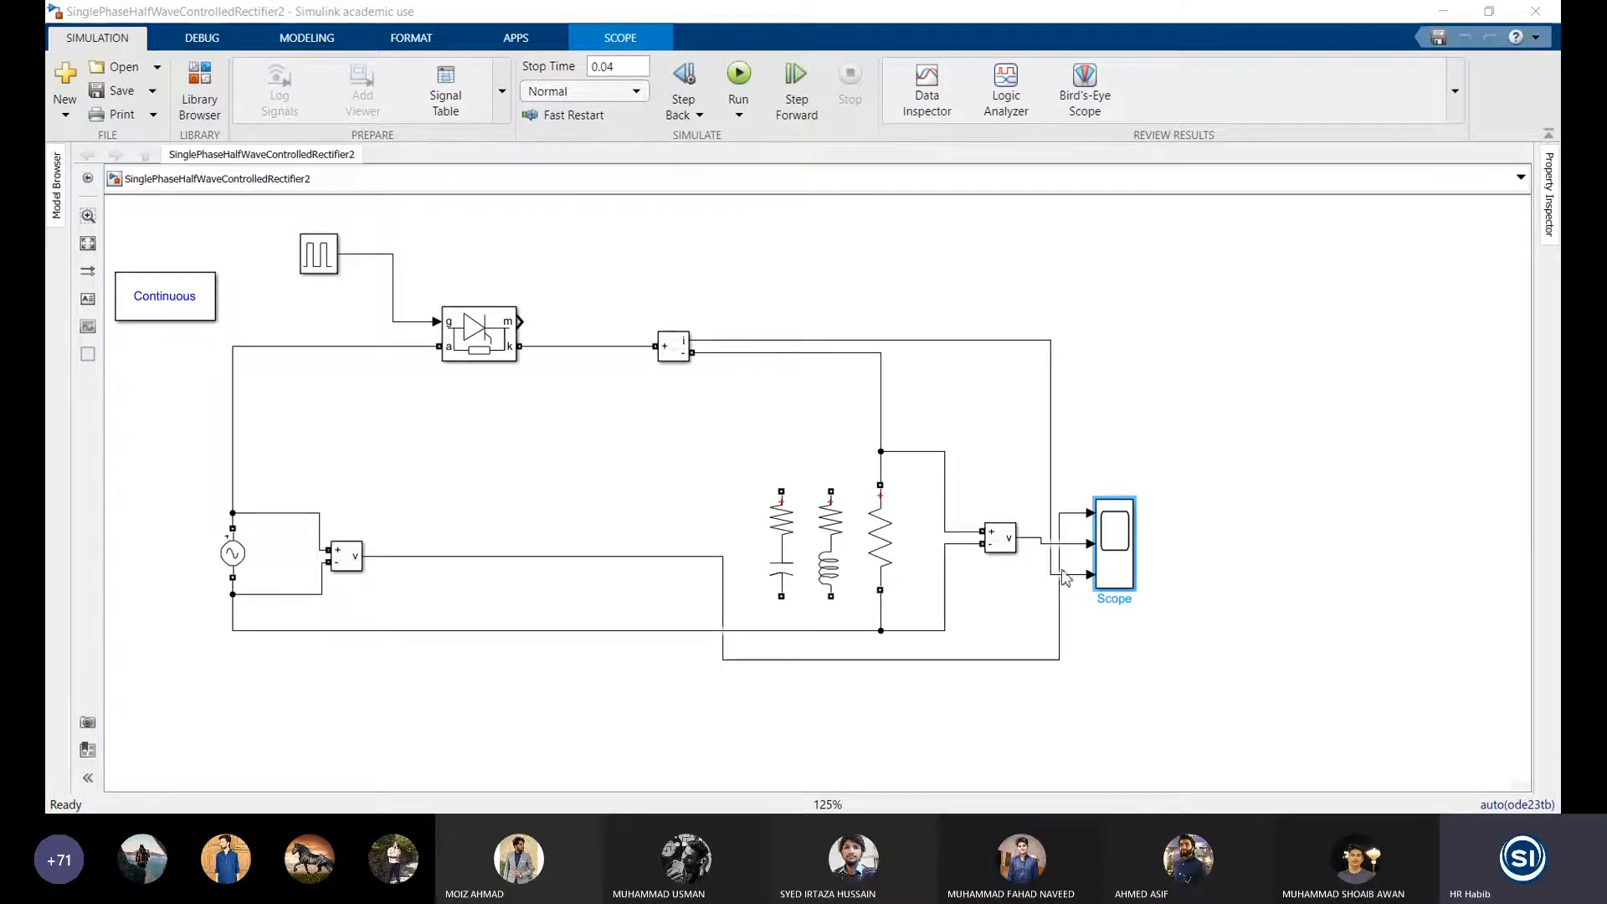
pyautogui.click(1012, 545)
pyautogui.click(678, 357)
pyautogui.click(1011, 544)
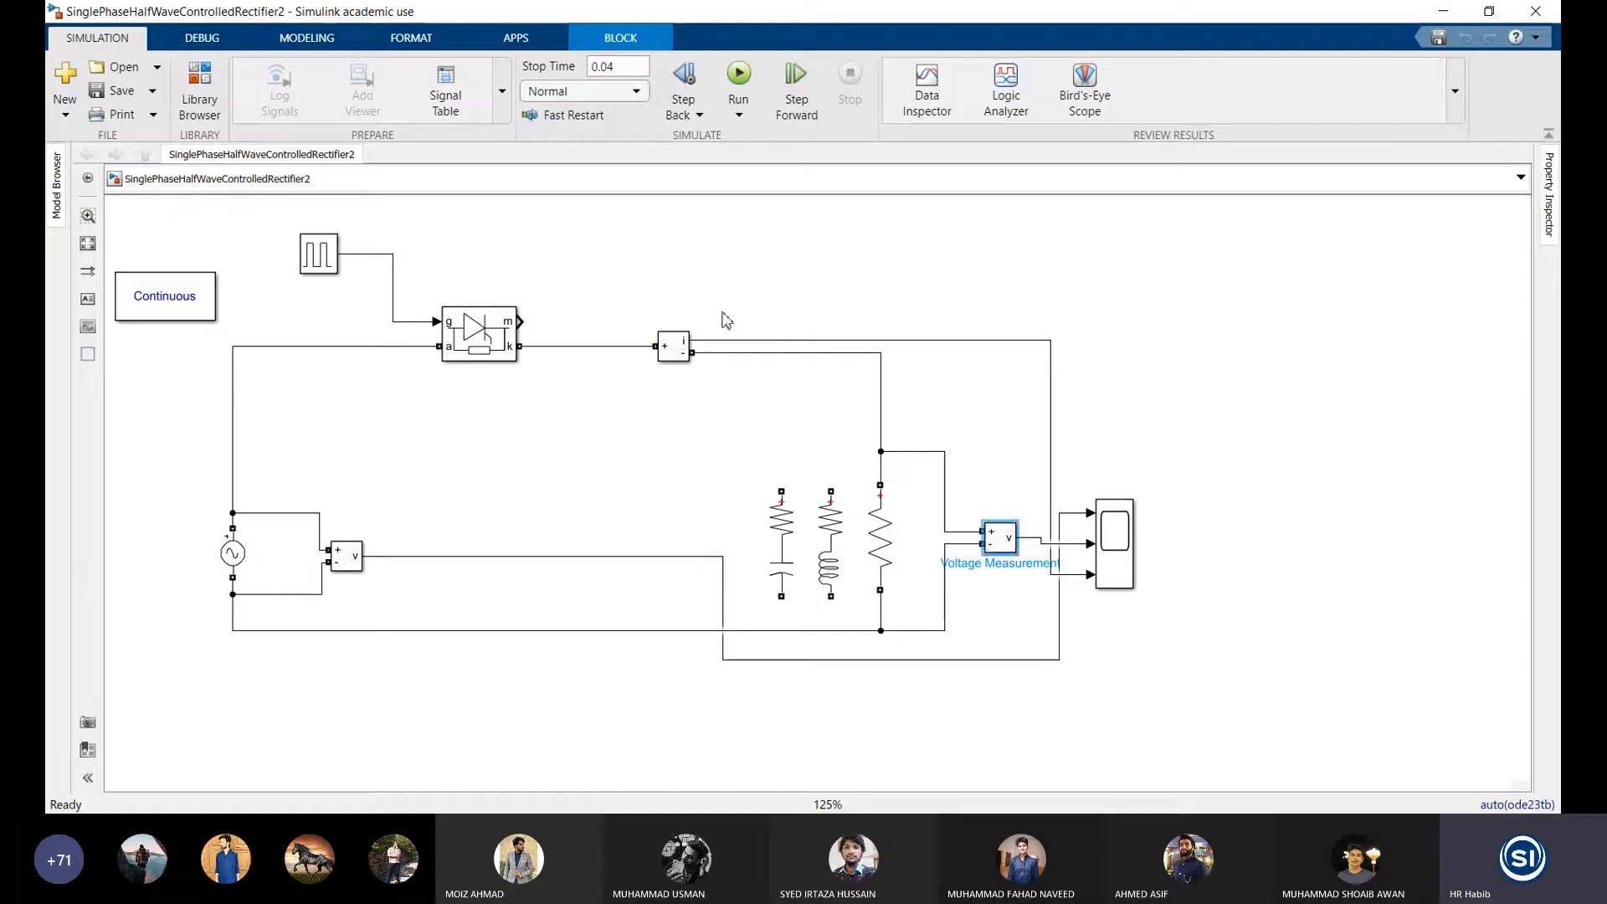
# Step: Enlarge the Scope block and add a Product block near its inputs, moving the Scope further right to make room
pyautogui.click(1122, 566)
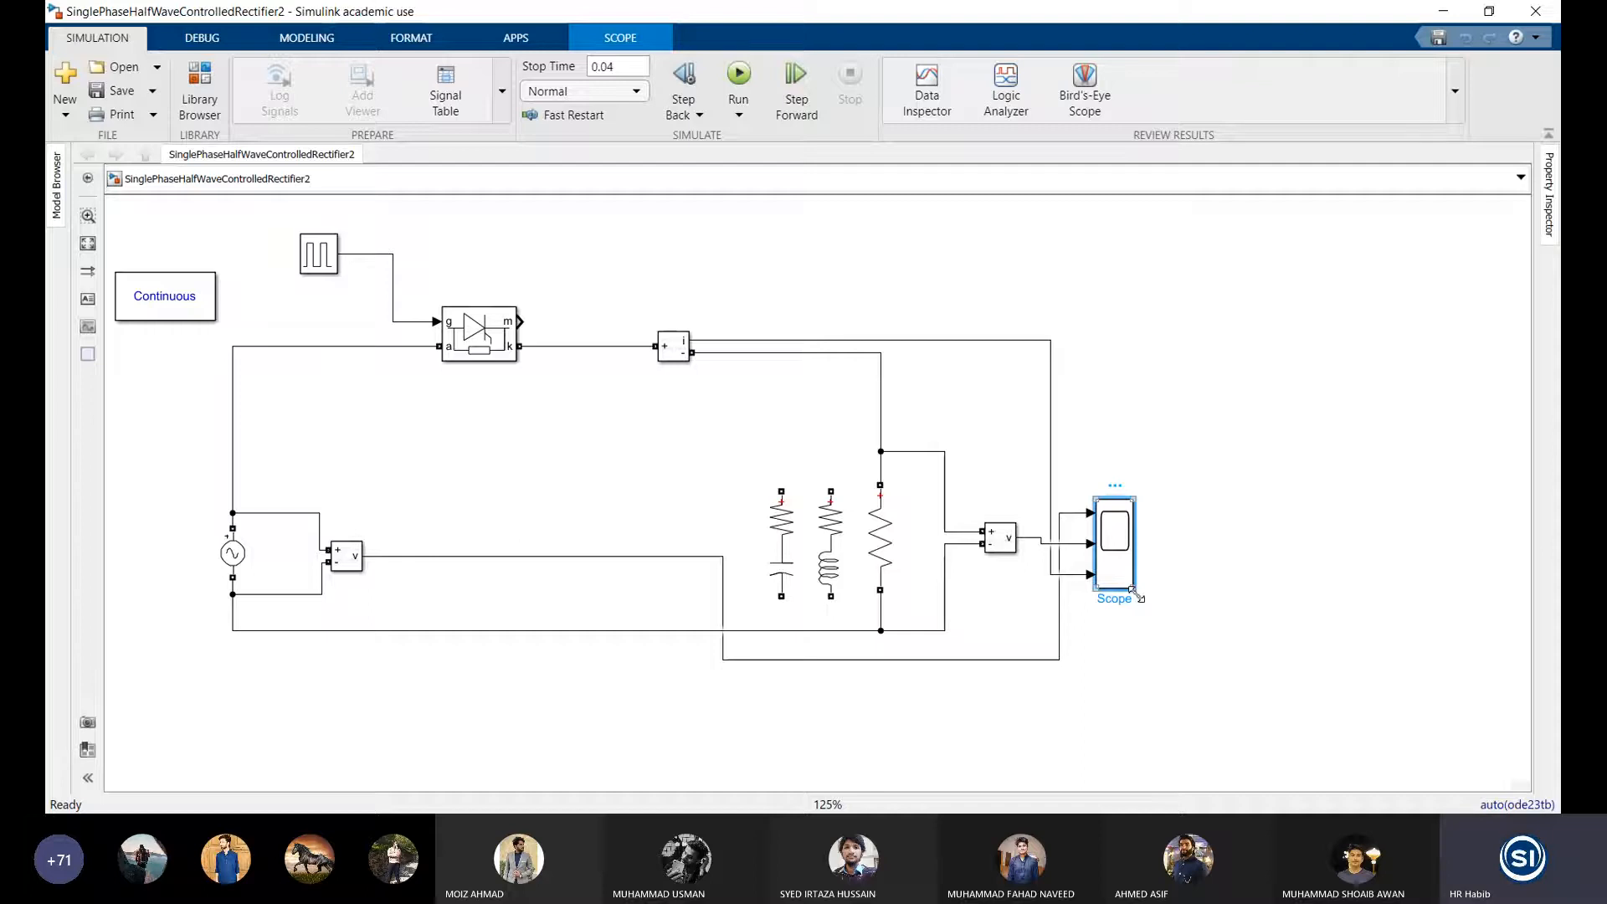
pyautogui.moveTo(1135, 592)
pyautogui.mouseDown()
pyautogui.moveTo(1137, 628)
pyautogui.moveTo(1136, 611)
pyautogui.mouseUp()
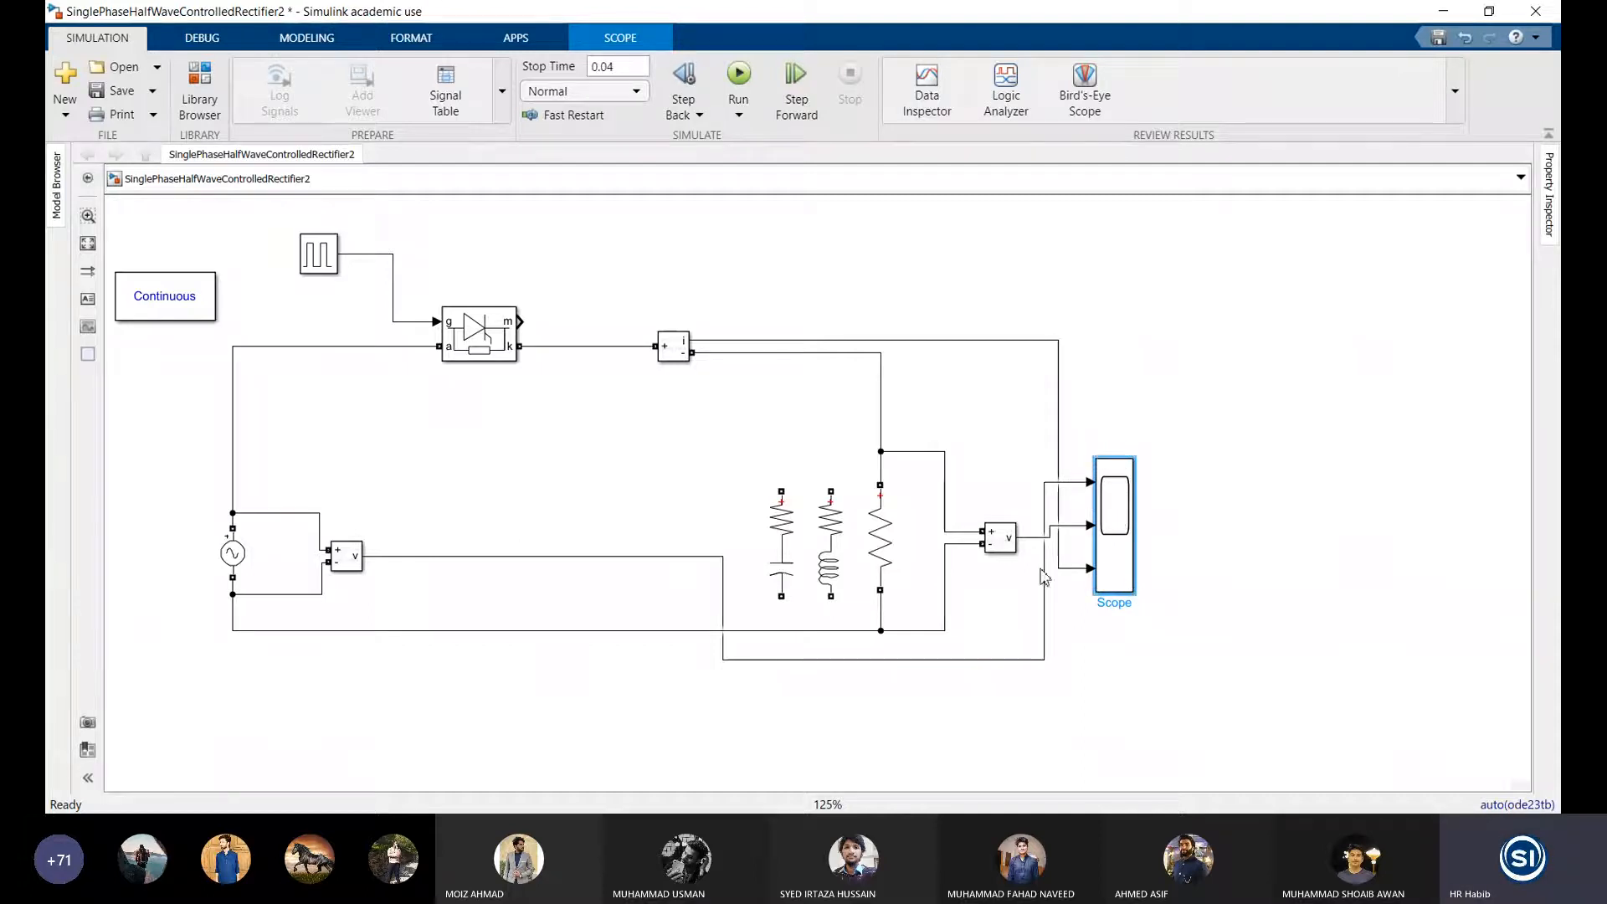
pyautogui.click(199, 92)
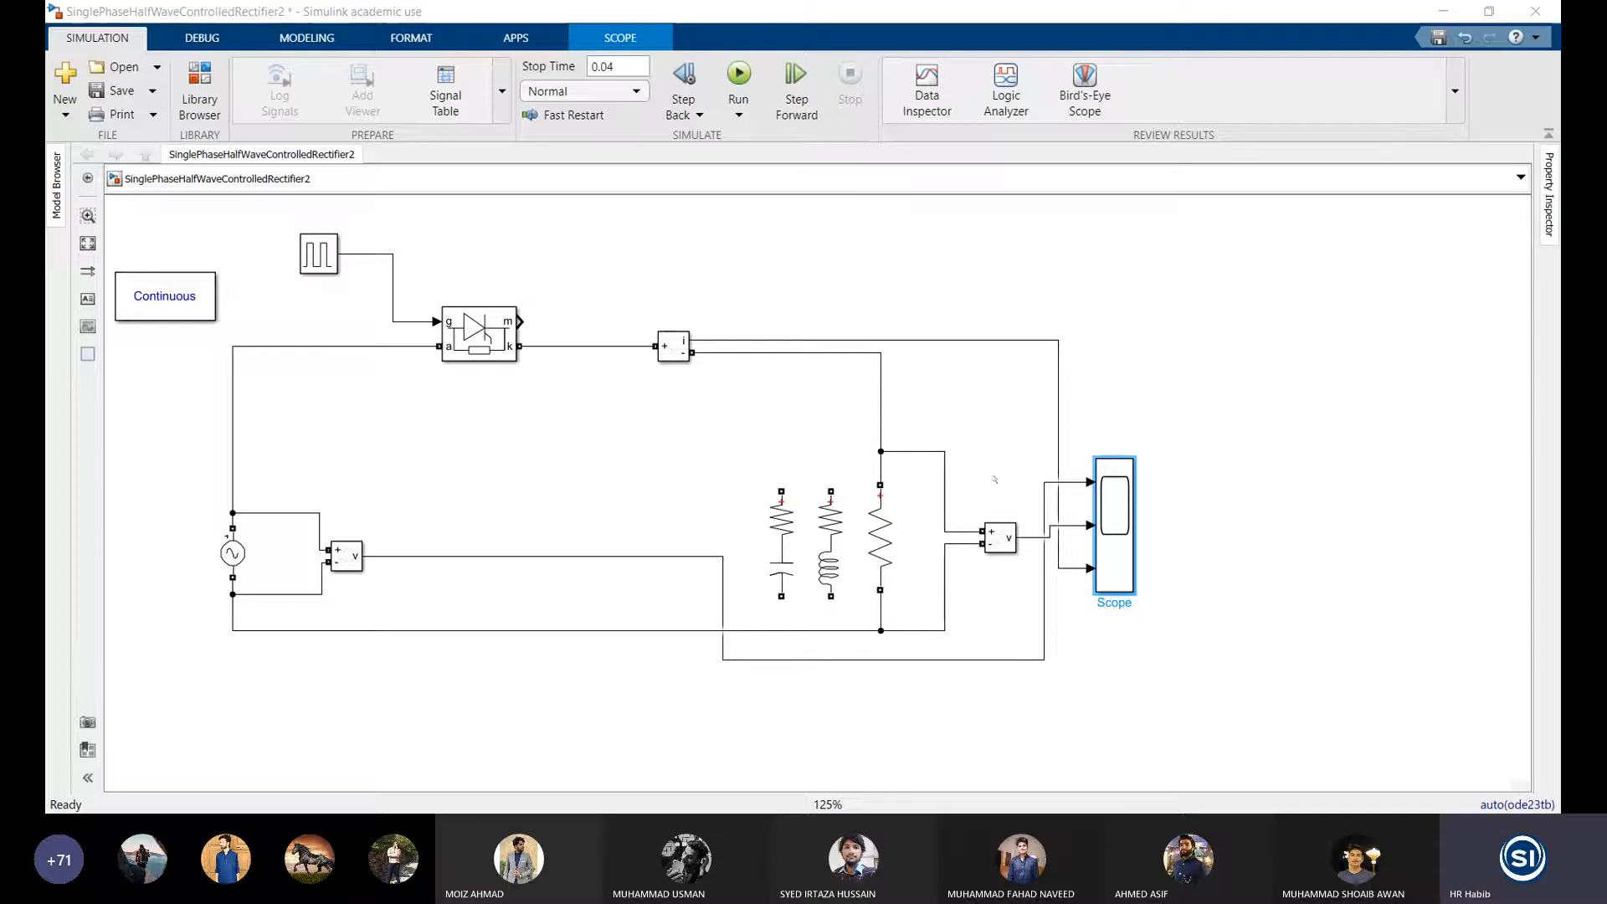
pyautogui.moveTo(525, 227); pyautogui.dragTo(865, 458)
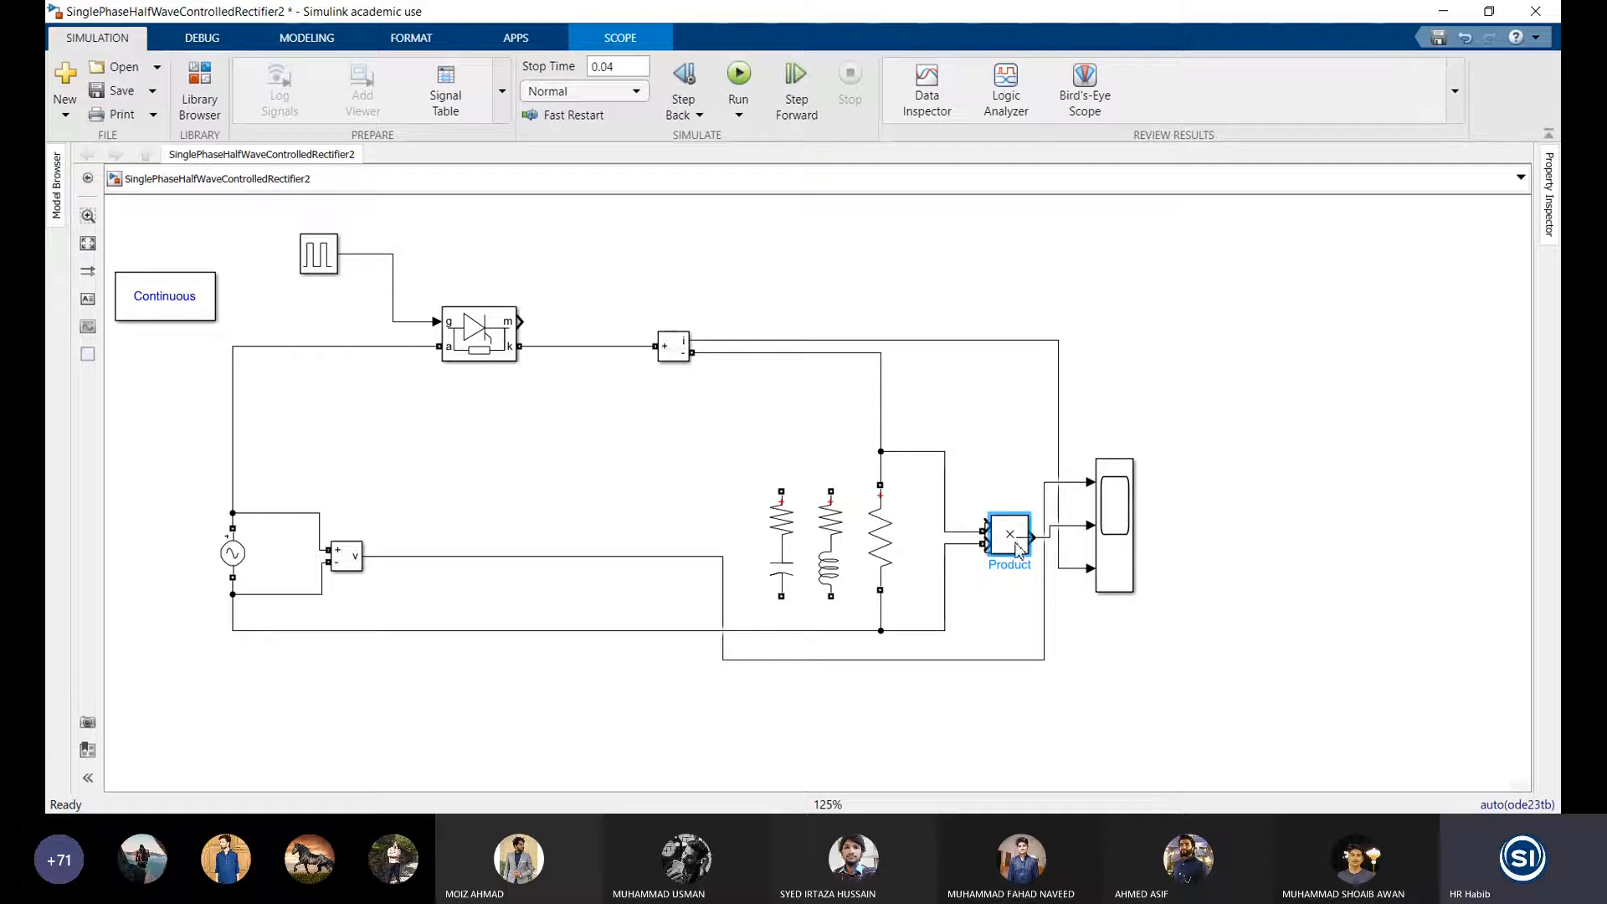
pyautogui.moveTo(1011, 544); pyautogui.dragTo(1092, 650)
pyautogui.click(1123, 537)
pyautogui.moveTo(1123, 537); pyautogui.dragTo(1210, 537)
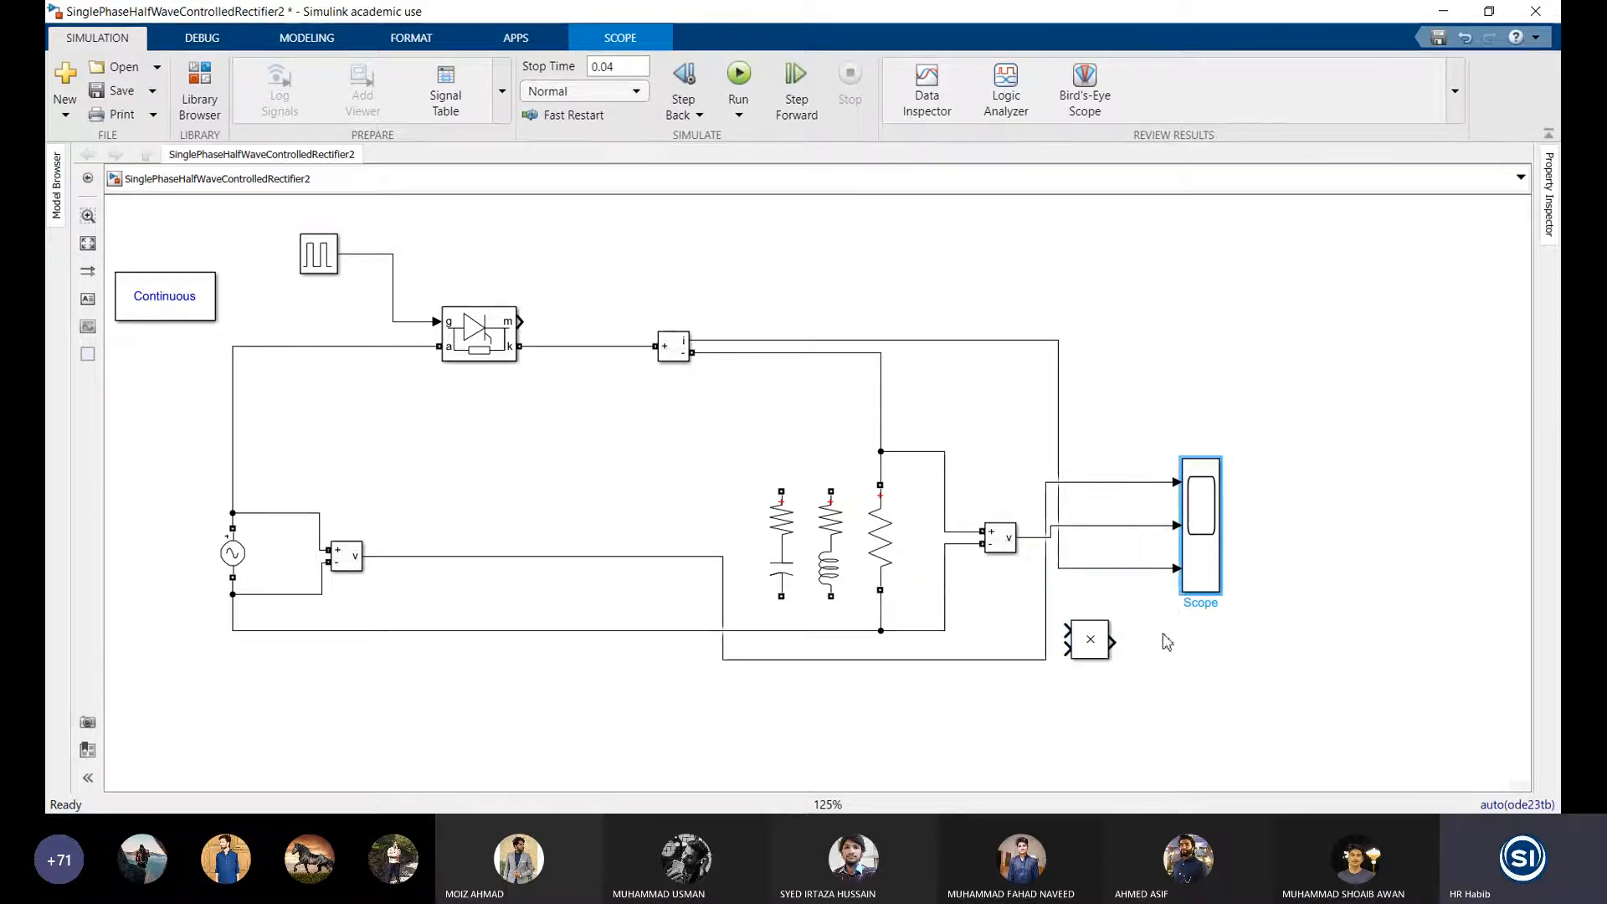
# Step: Give the Scope a fourth input port and position the Product block just below and to the left of it
pyautogui.doubleClick(1202, 547)
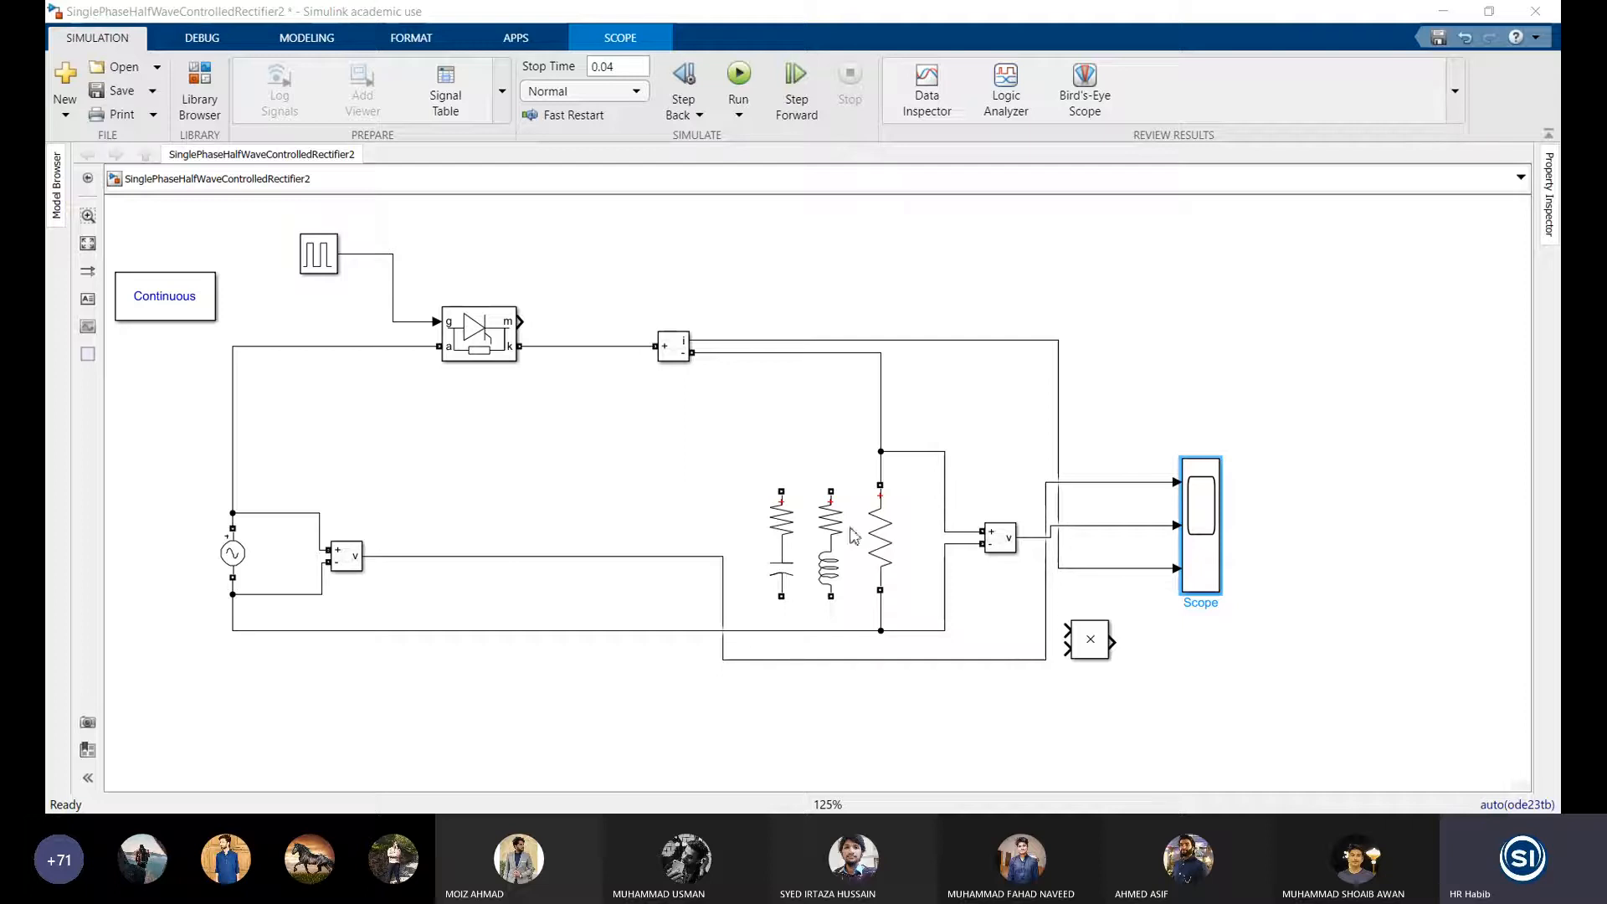
pyautogui.click(962, 521)
pyautogui.click(1091, 638)
pyautogui.moveTo(1094, 643)
pyautogui.mouseDown()
pyautogui.moveTo(1117, 578)
pyautogui.moveTo(1119, 628)
pyautogui.mouseUp()
pyautogui.click(1148, 621)
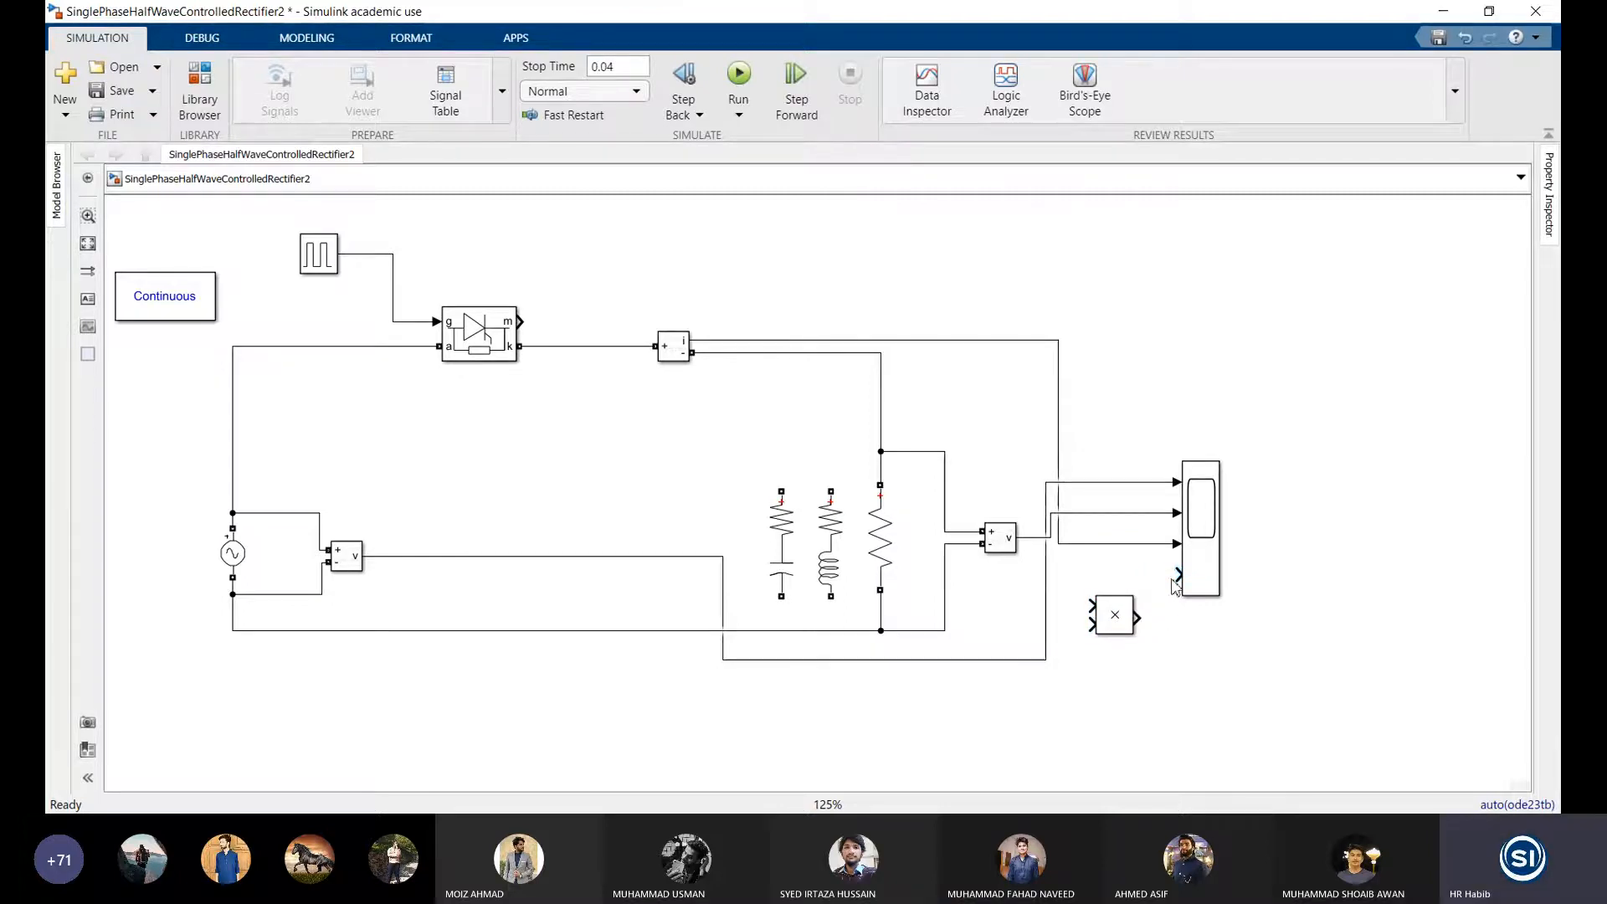
# Step: Wire the Product output to the Scope's fourth input and its two inputs to the load voltage and current signals
pyautogui.moveTo(1175, 575)
pyautogui.mouseDown()
pyautogui.moveTo(1146, 619)
pyautogui.moveTo(1065, 585)
pyautogui.moveTo(1037, 548)
pyautogui.mouseUp()
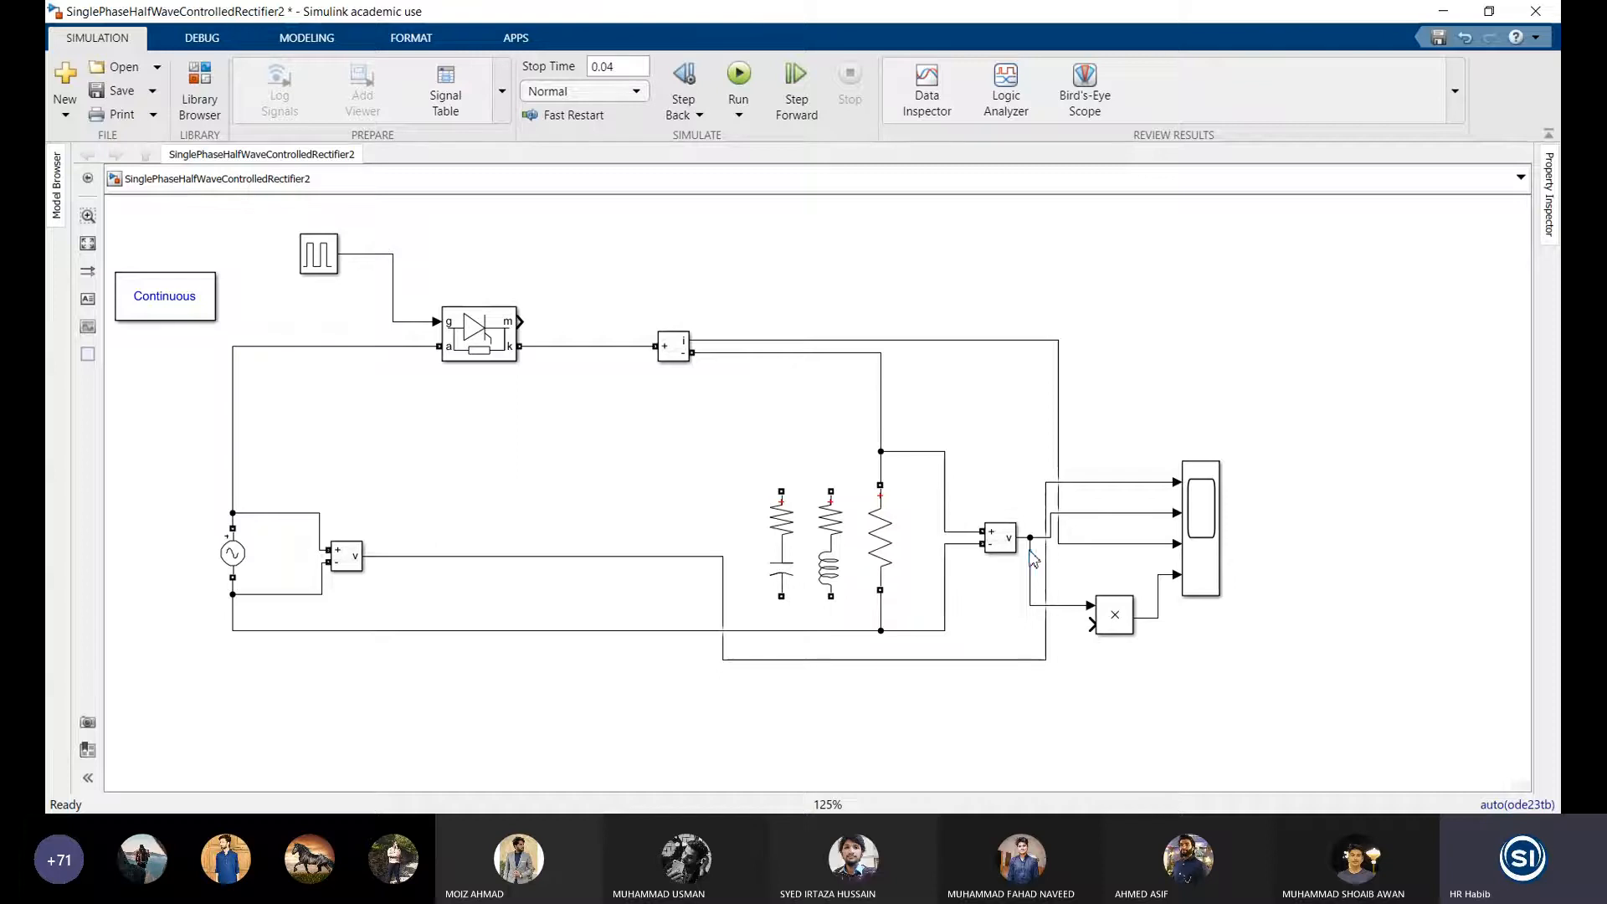
pyautogui.click(1031, 582)
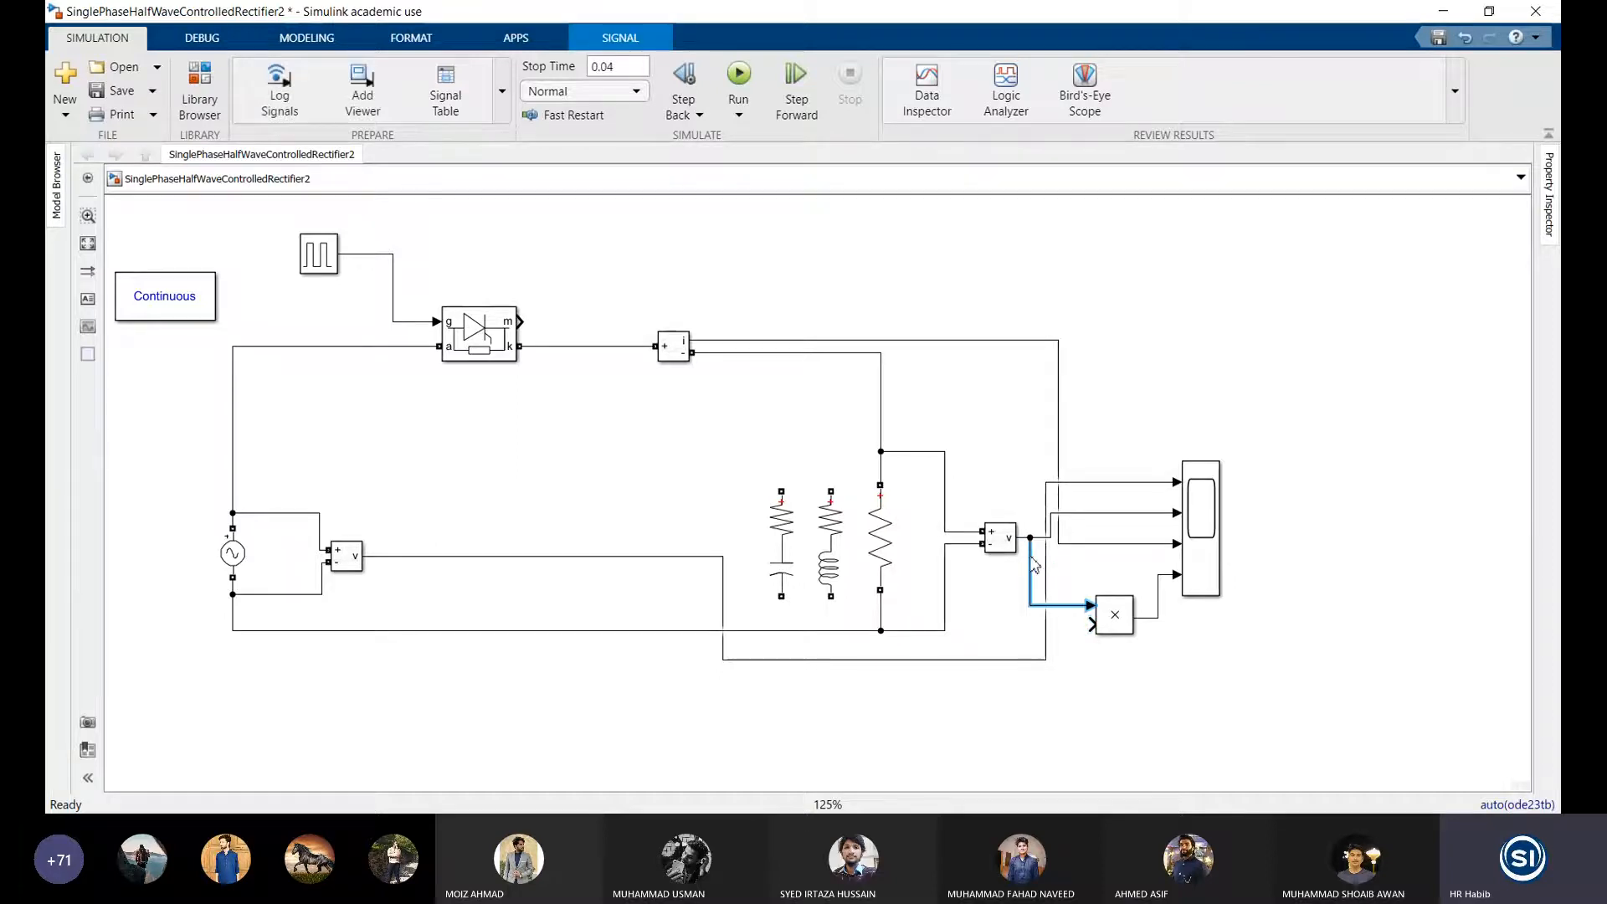
pyautogui.press('Delete')
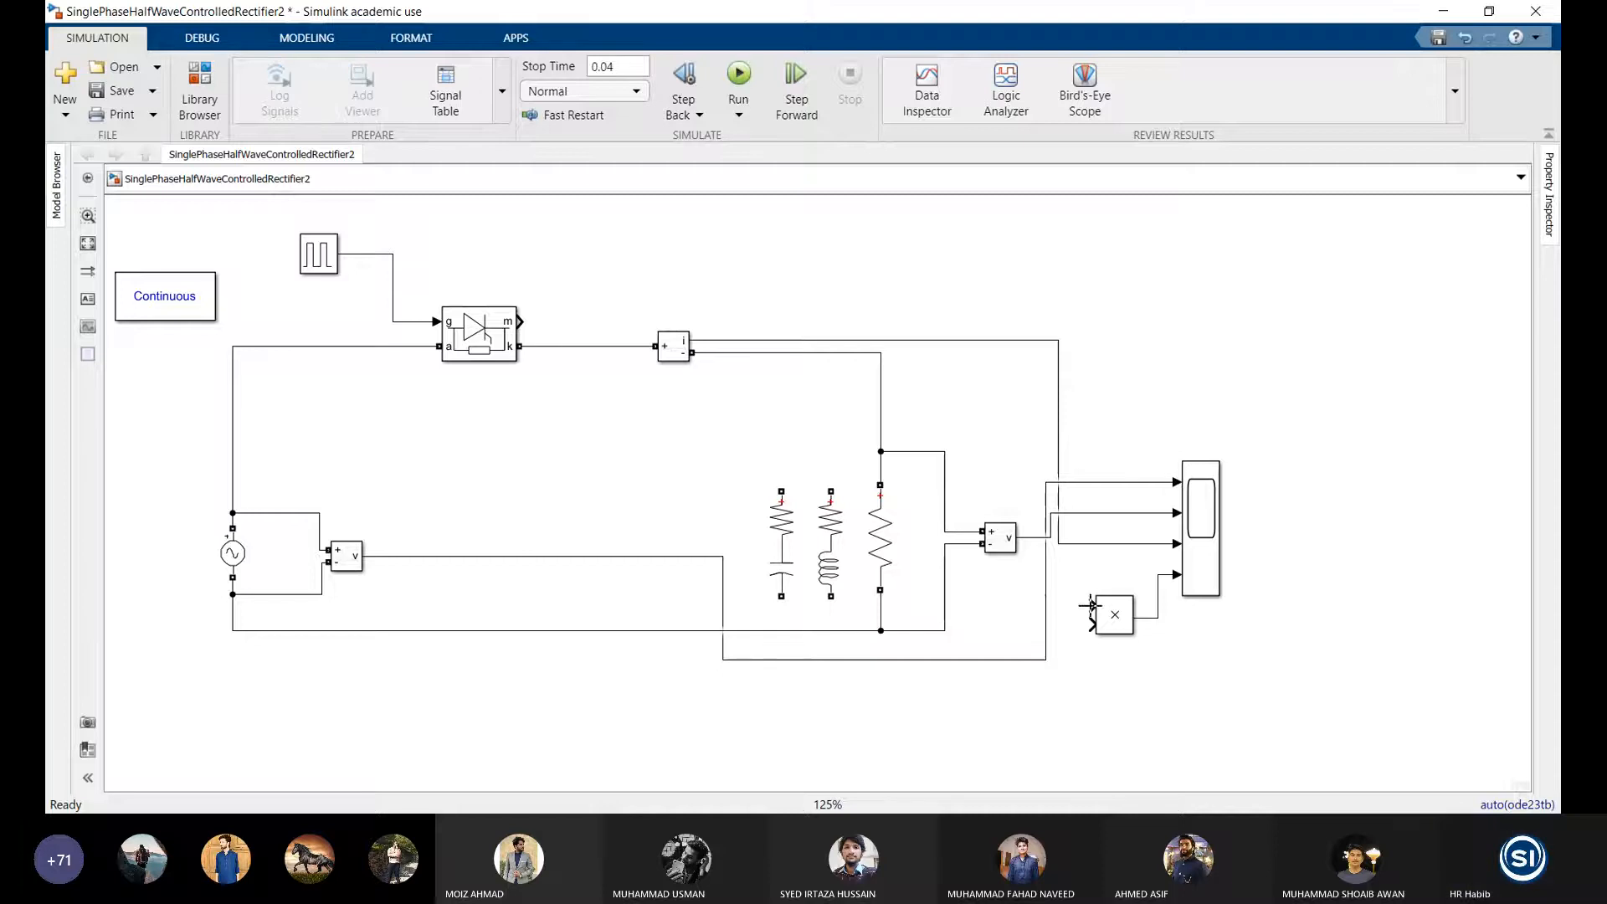
pyautogui.click(1124, 617)
pyautogui.moveTo(1098, 604); pyautogui.dragTo(1087, 521)
pyautogui.moveTo(1098, 624); pyautogui.dragTo(1071, 543)
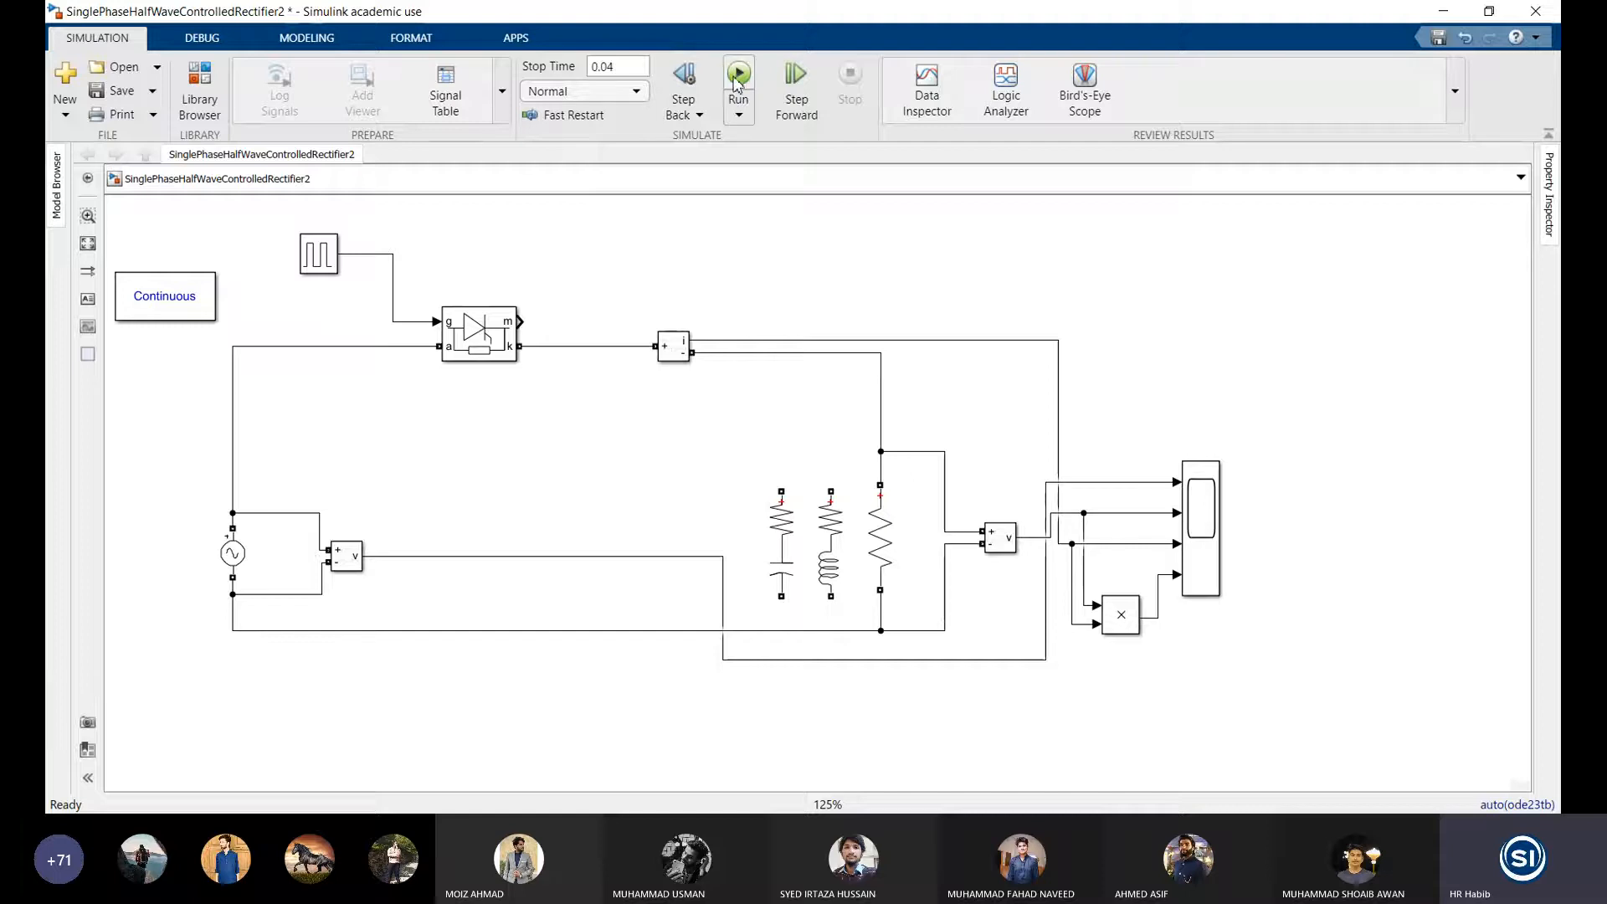
# Step: Save and simulate the model, and inspect the Scope waveforms and the Pulse Generator parameters
pyautogui.click(362, 561)
pyautogui.click(113, 90)
pyautogui.click(737, 77)
pyautogui.click(1208, 536)
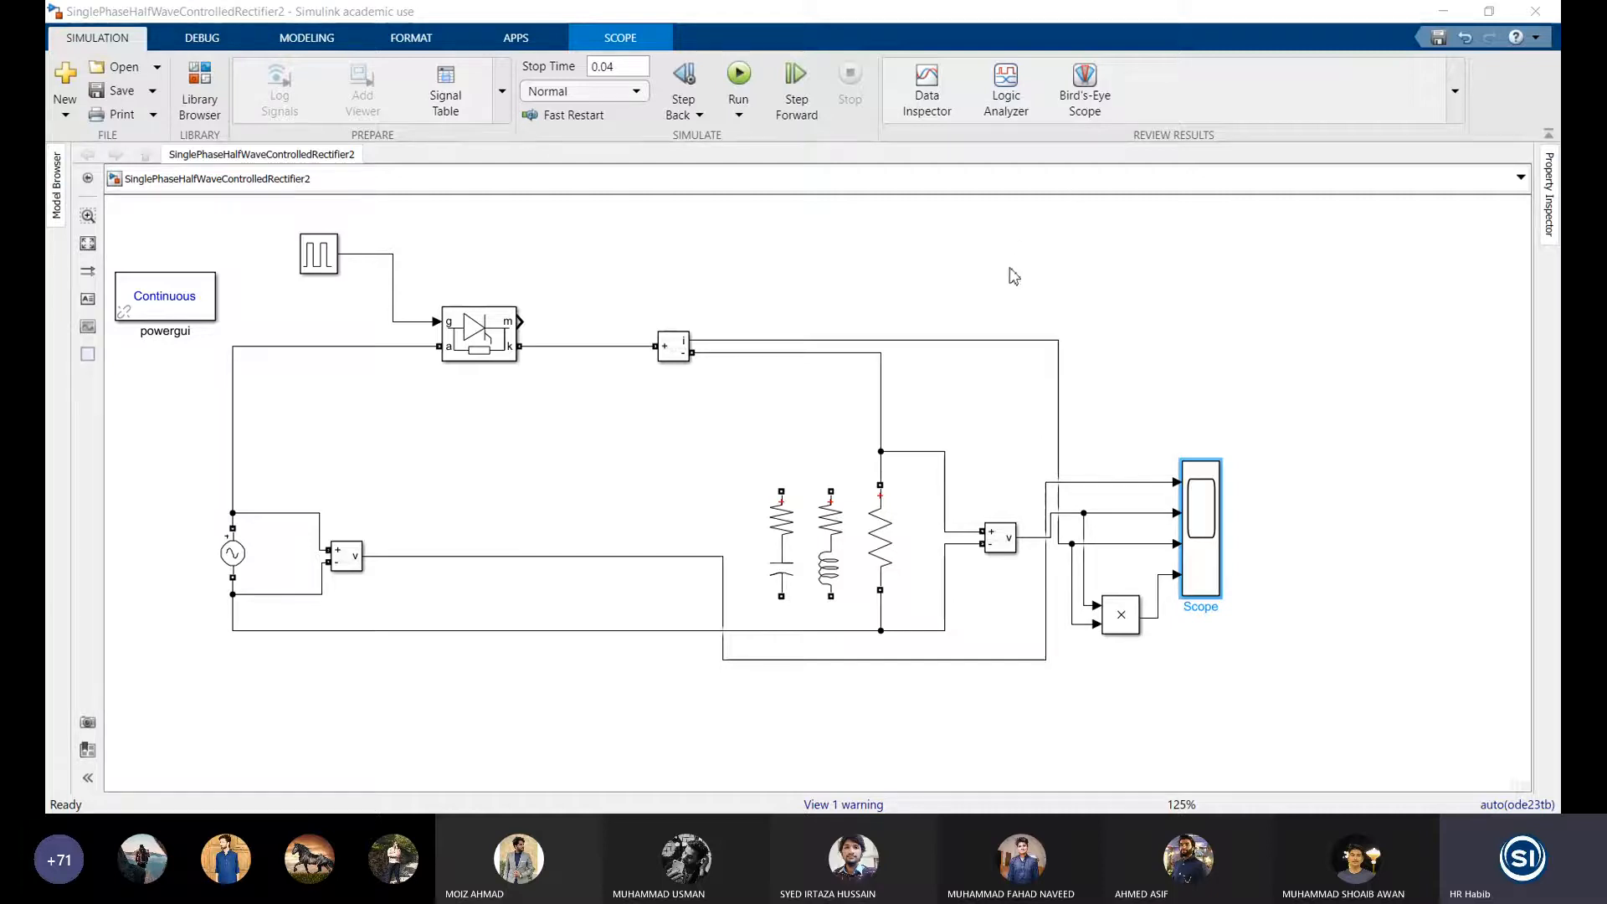
pyautogui.click(327, 265)
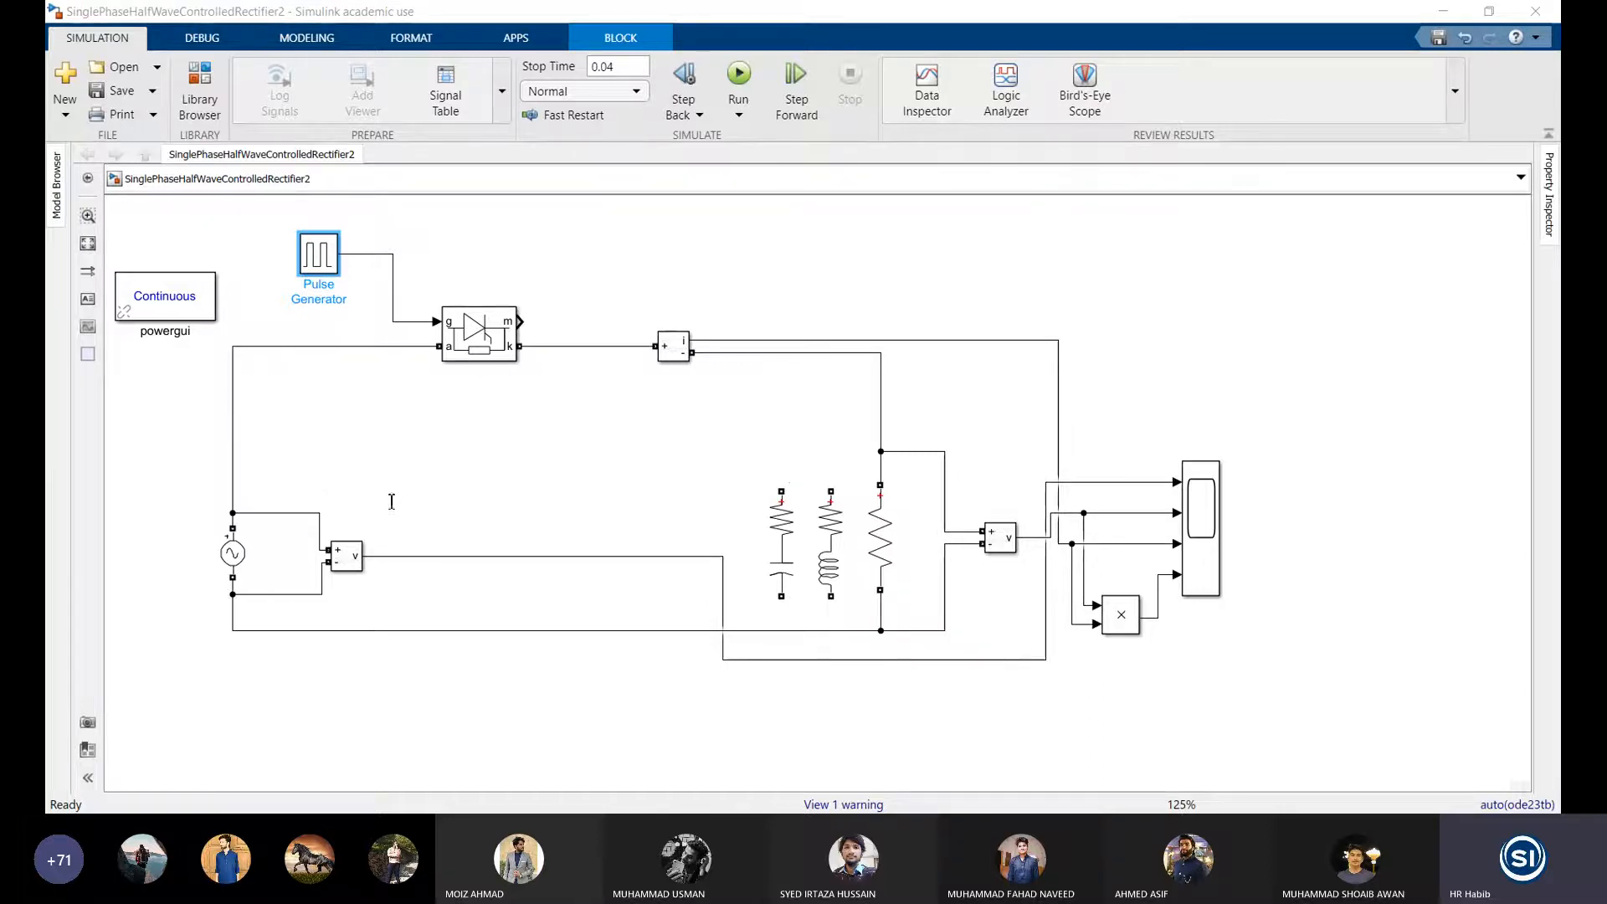
pyautogui.click(1151, 23)
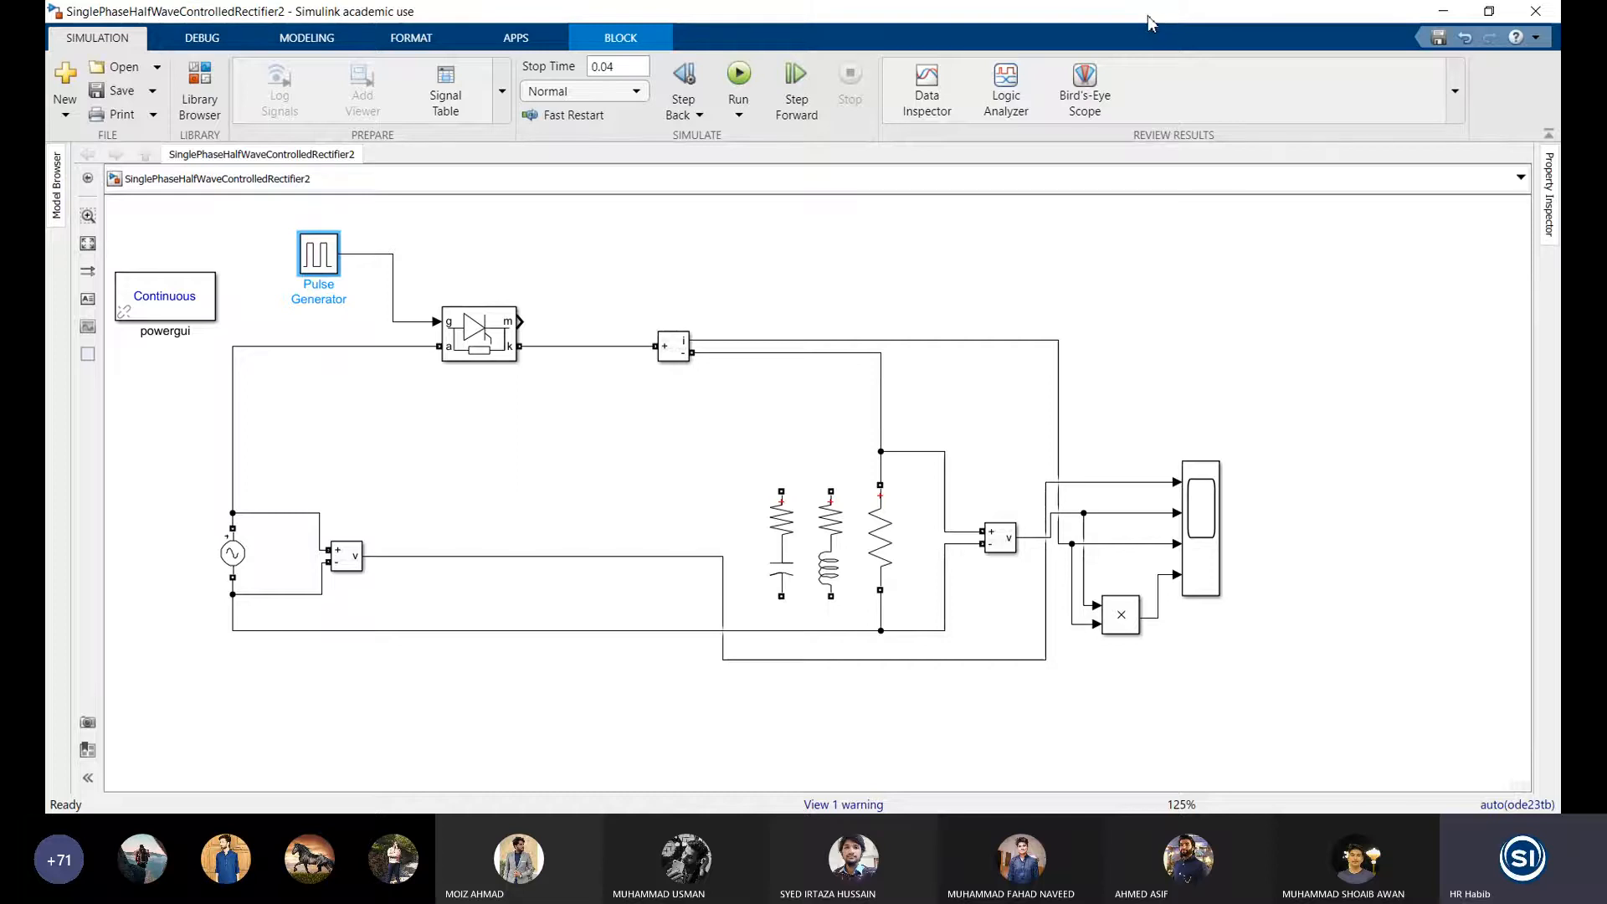
pyautogui.doubleClick(1149, 18)
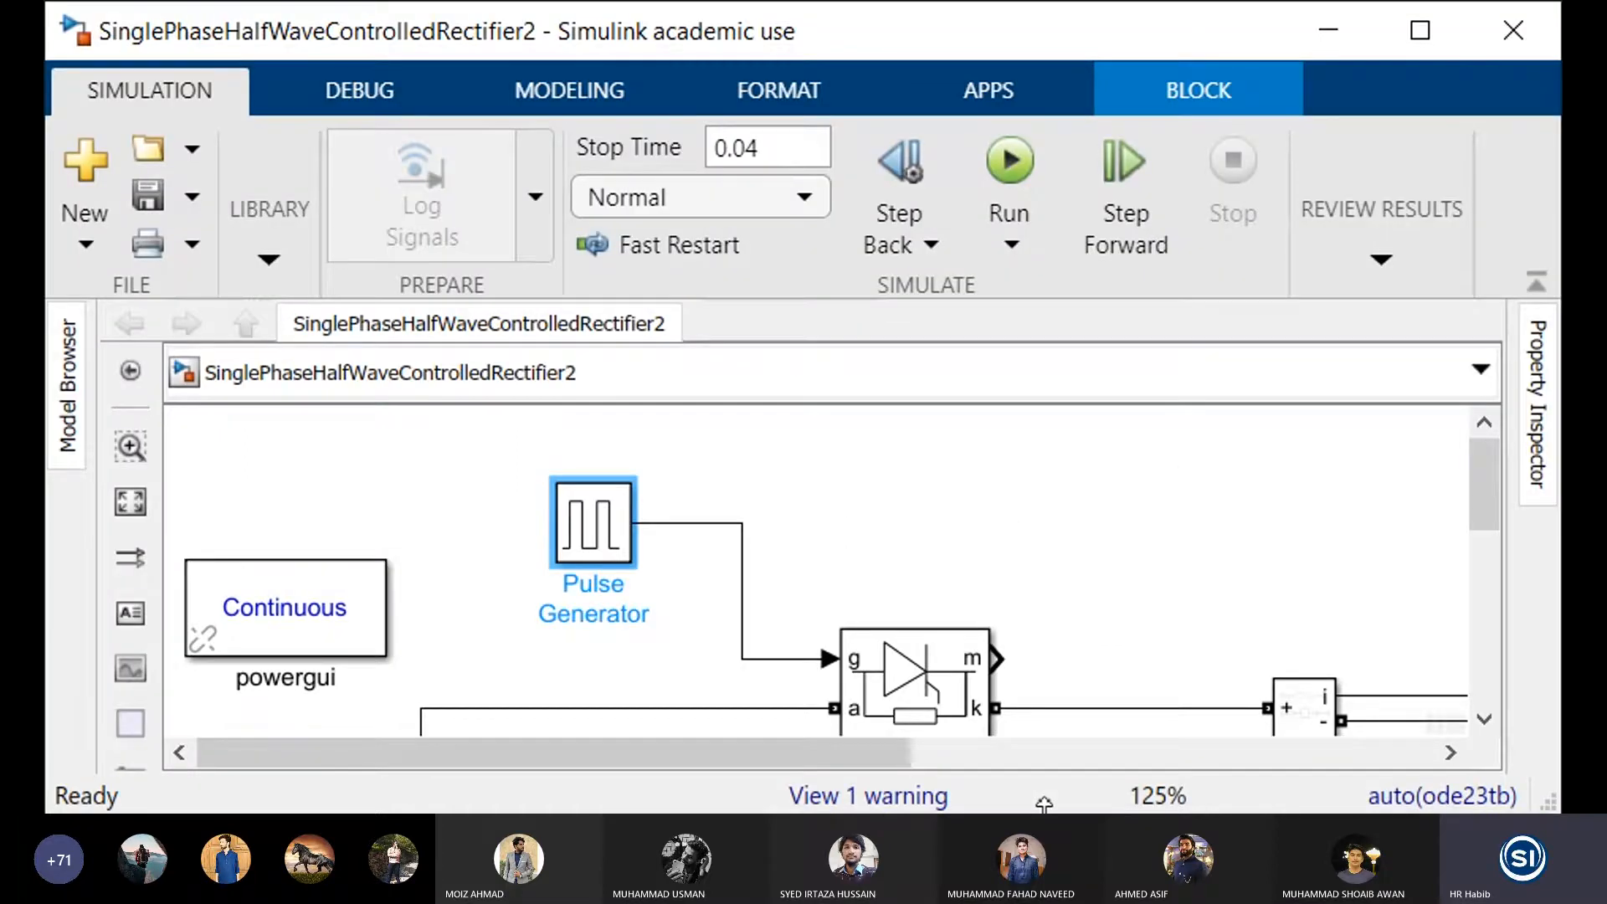
pyautogui.moveTo(1045, 809); pyautogui.dragTo(1045, 903)
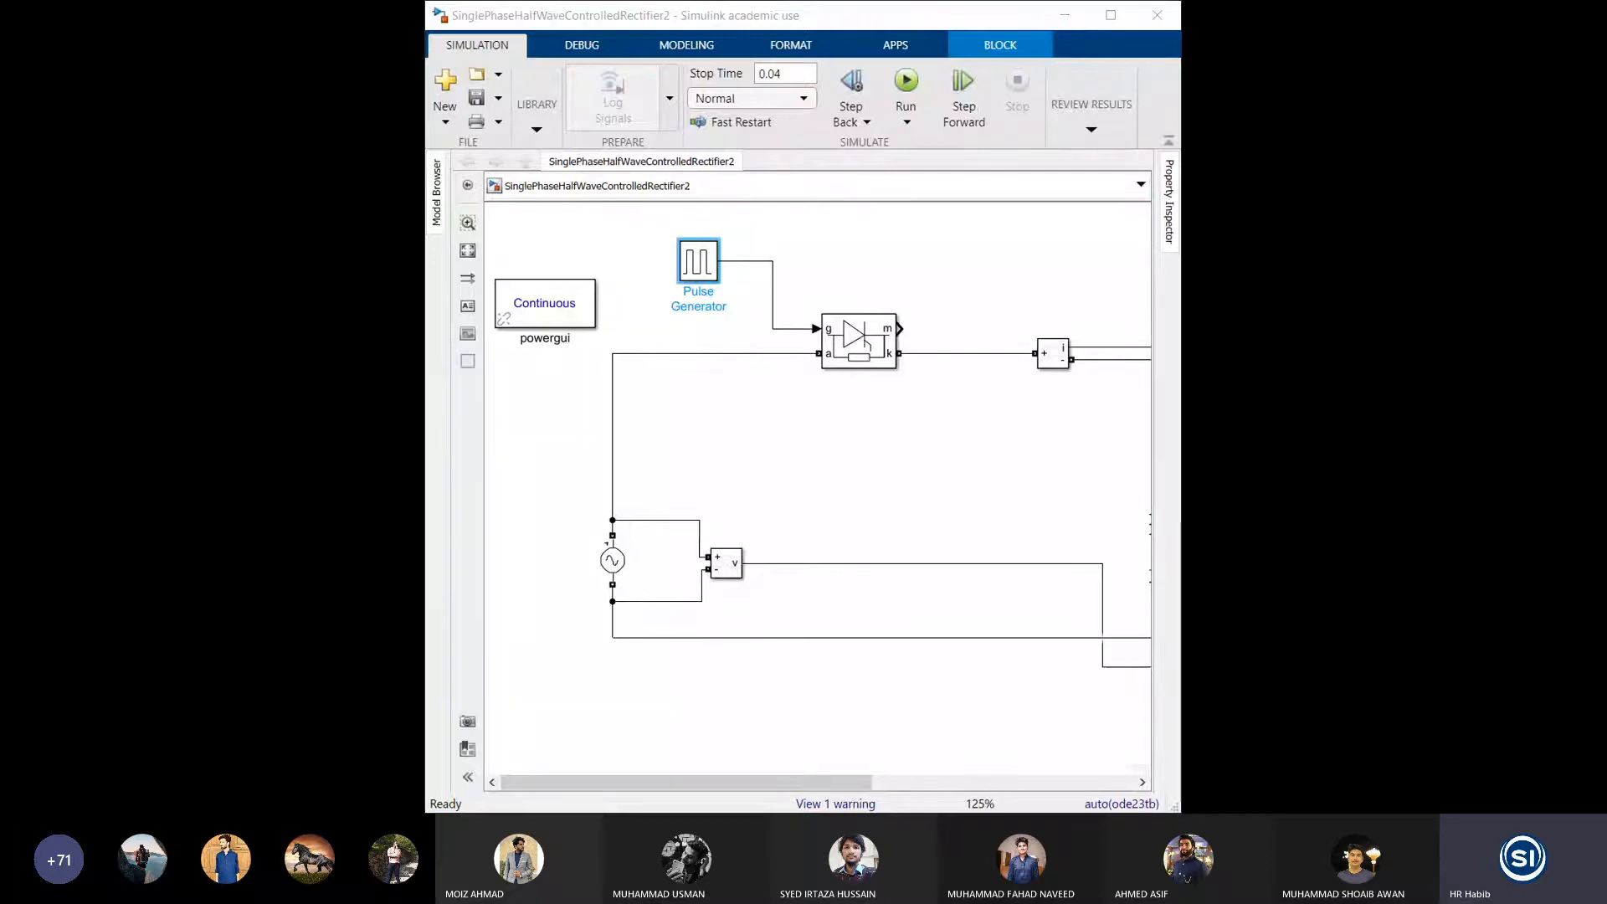
pyautogui.moveTo(849, 781); pyautogui.dragTo(940, 787)
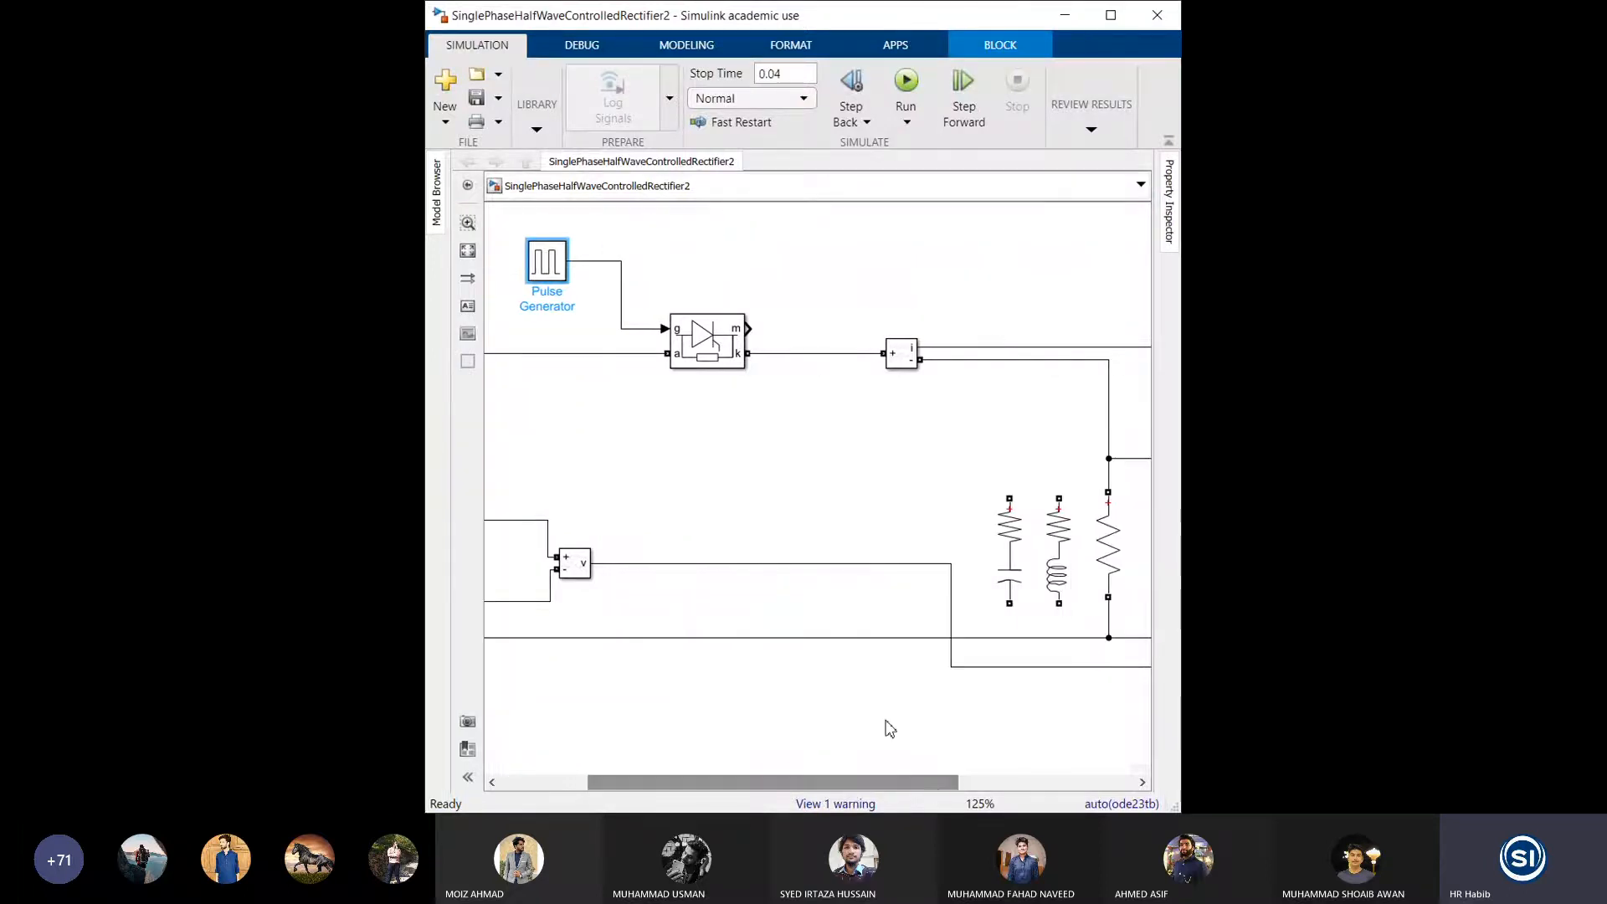
pyautogui.click(887, 729)
pyautogui.press('space')
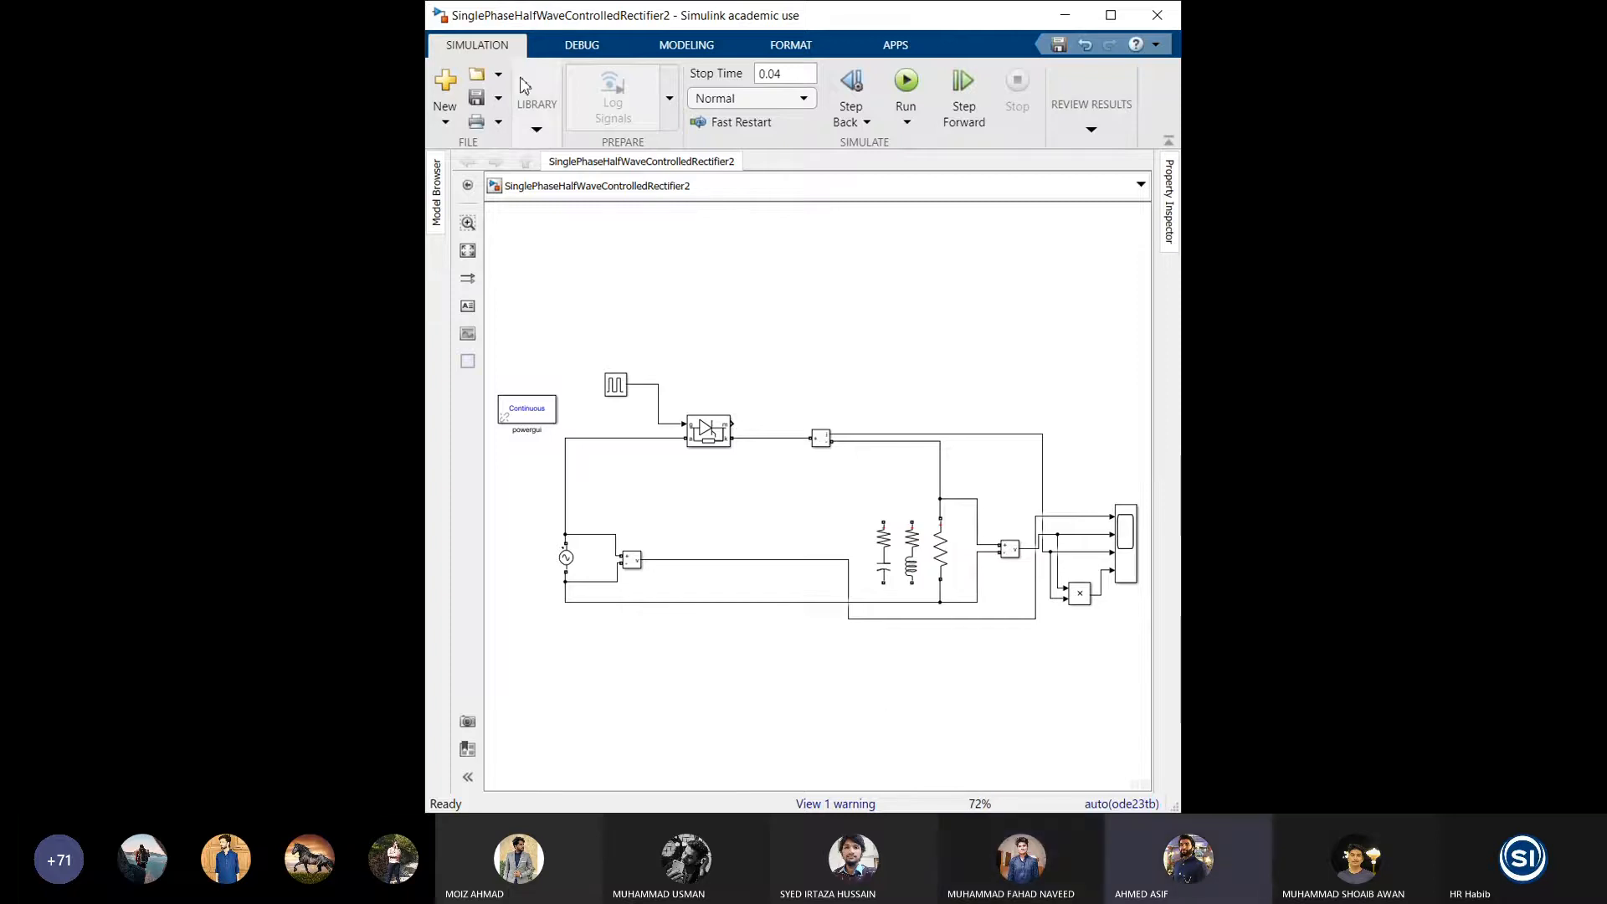
pyautogui.click(1119, 20)
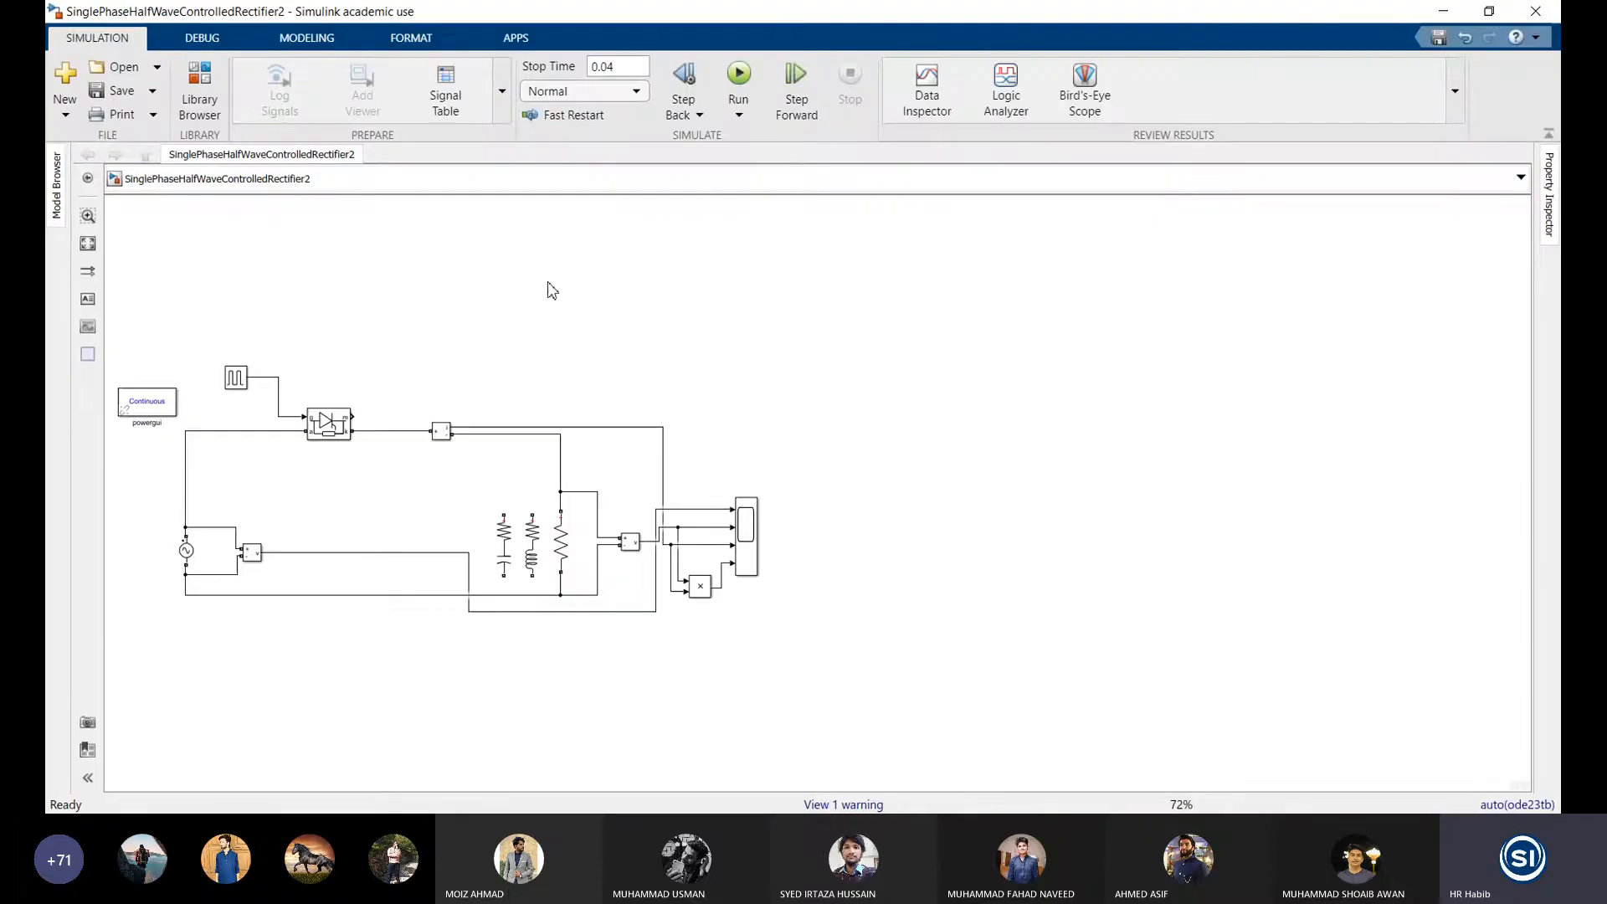
pyautogui.press('space')
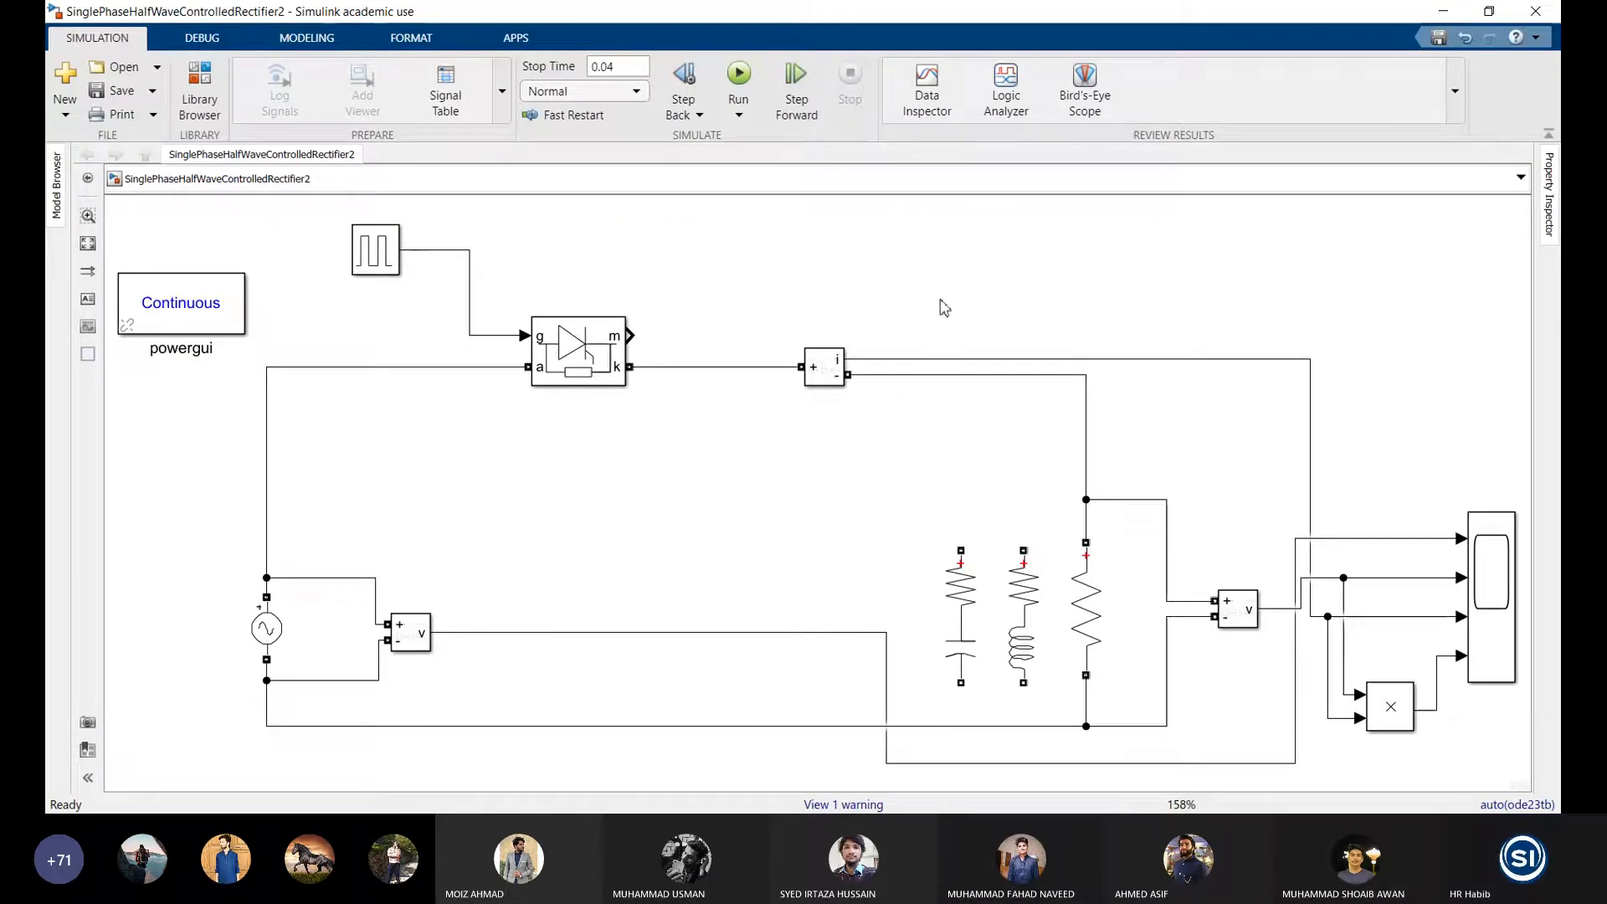
pyautogui.scroll(-5, 604, 431)
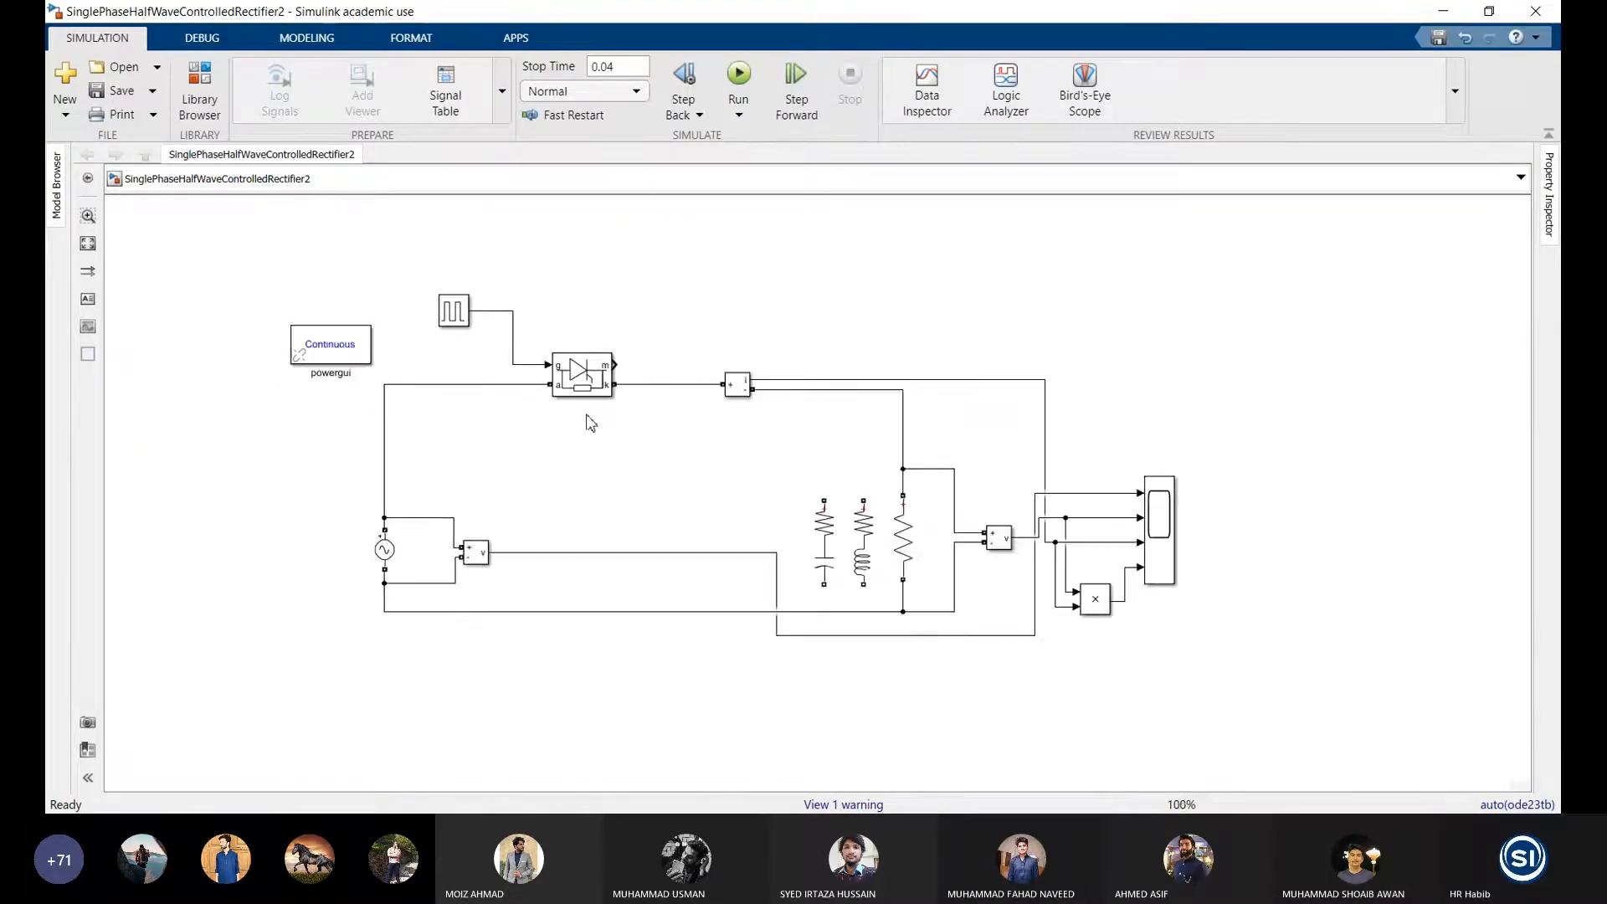
# Step: Save the SinglePhaseHalfWaveControlledRectifier2 model
pyautogui.click(109, 92)
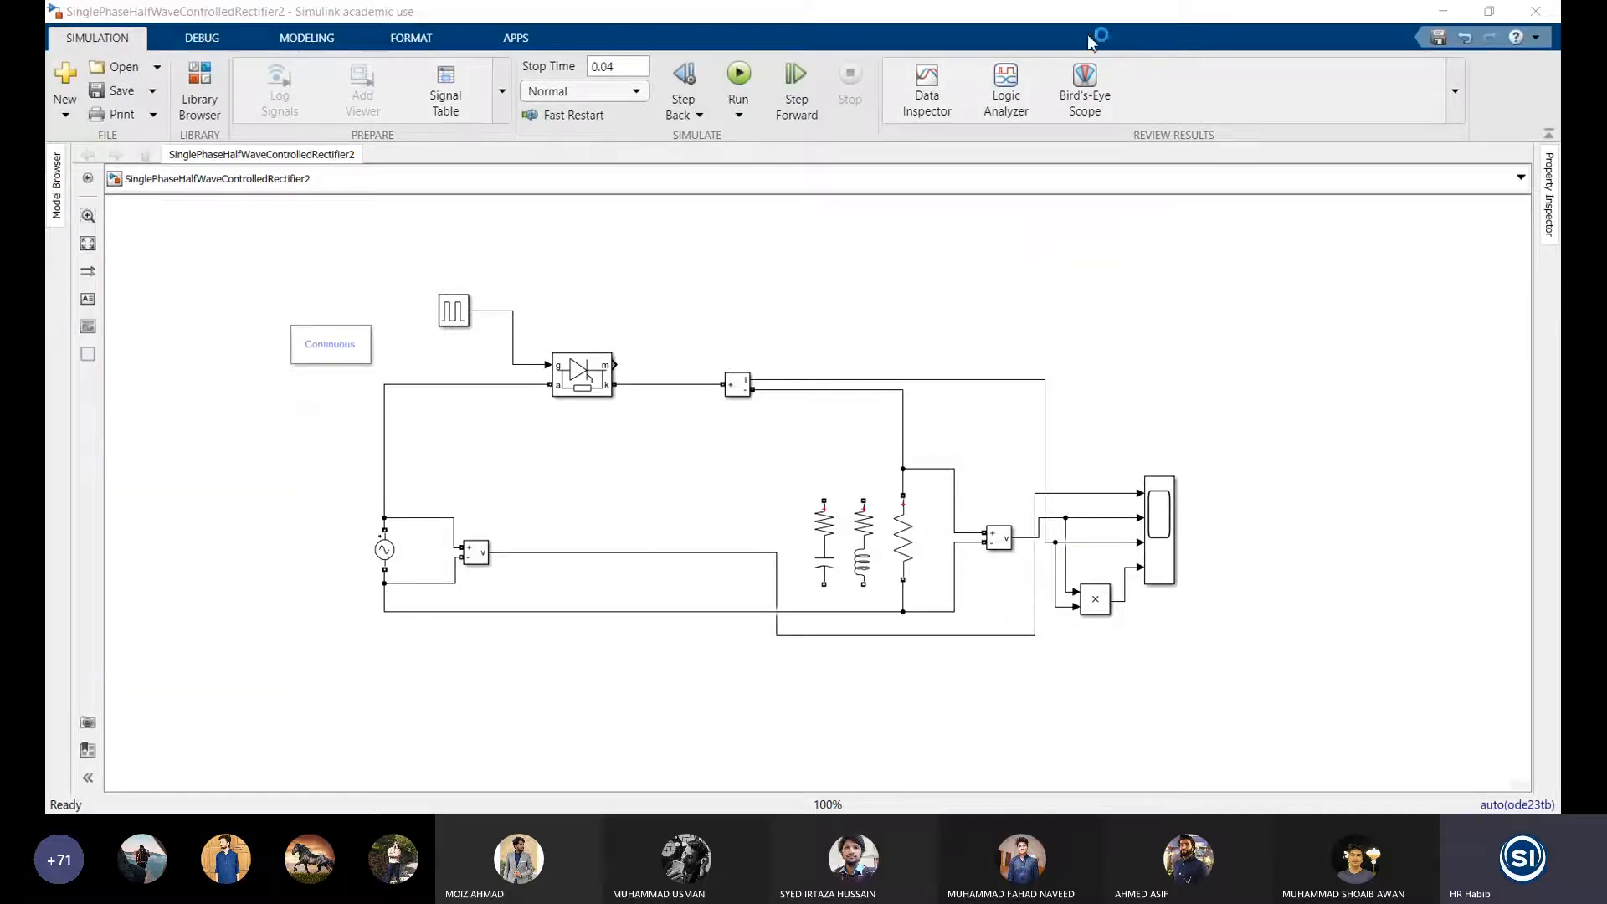
pyautogui.click(1085, 77)
# Step: Edit the Pulse Generator's parameters and run the simulation with the changed gate pulse
pyautogui.click(455, 322)
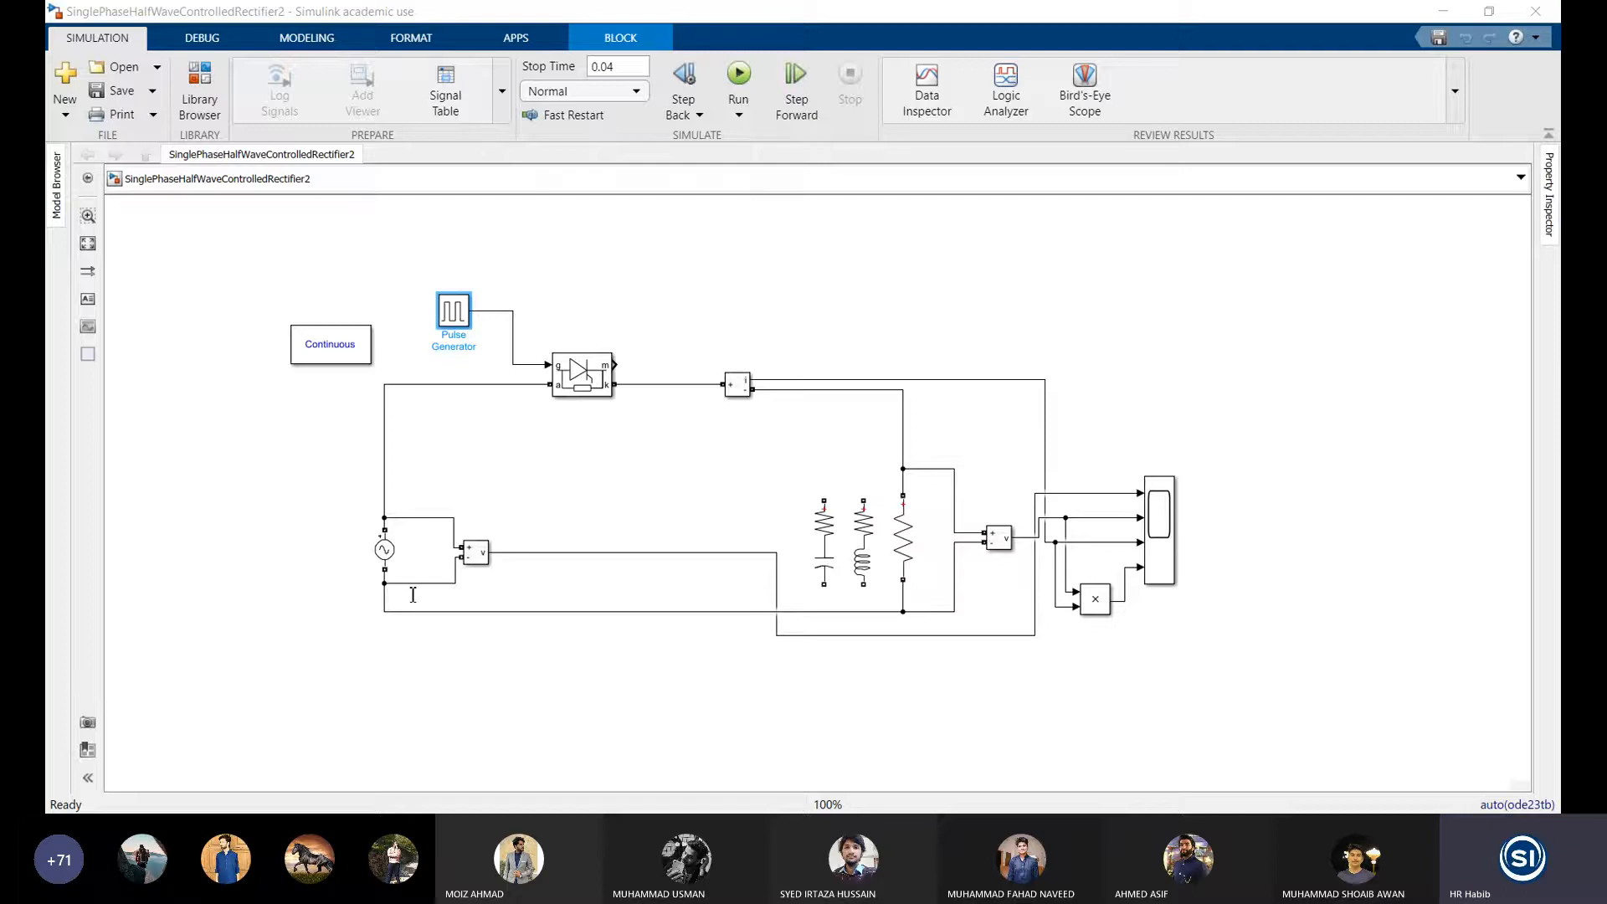
pyautogui.click(763, 666)
pyautogui.click(500, 672)
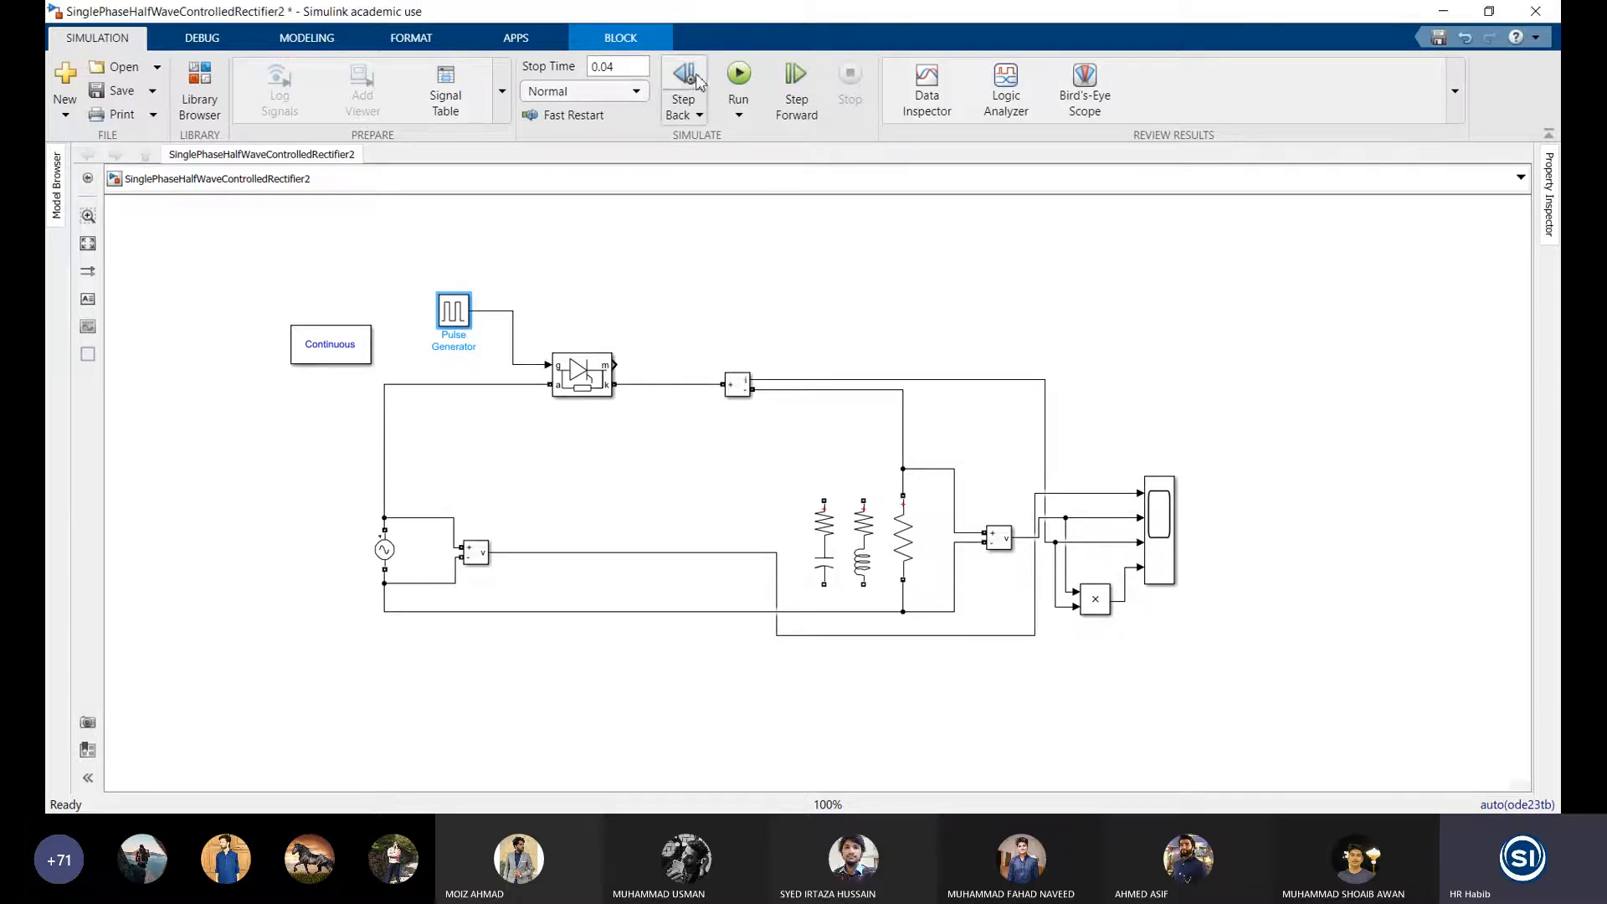
pyautogui.click(737, 77)
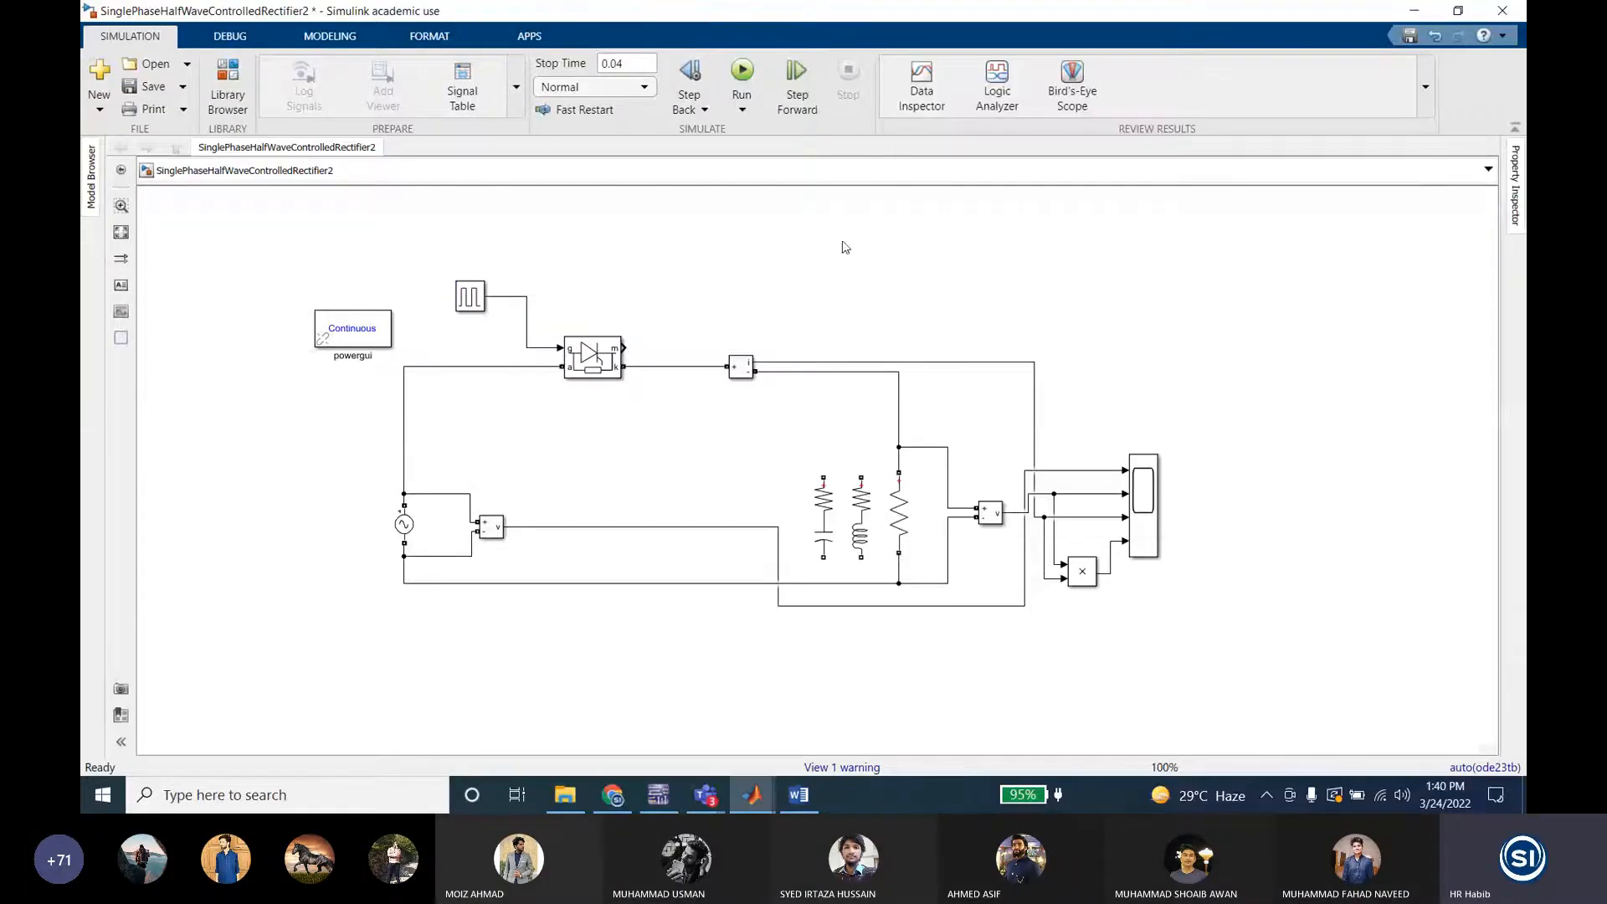
# Step: Arrange the model and Scope windows side by side, with the whole rectifier diagram fitted to view
pyautogui.moveTo(1303, 15); pyautogui.dragTo(82, 3)
pyautogui.moveTo(567, 386); pyautogui.dragTo(539, 774)
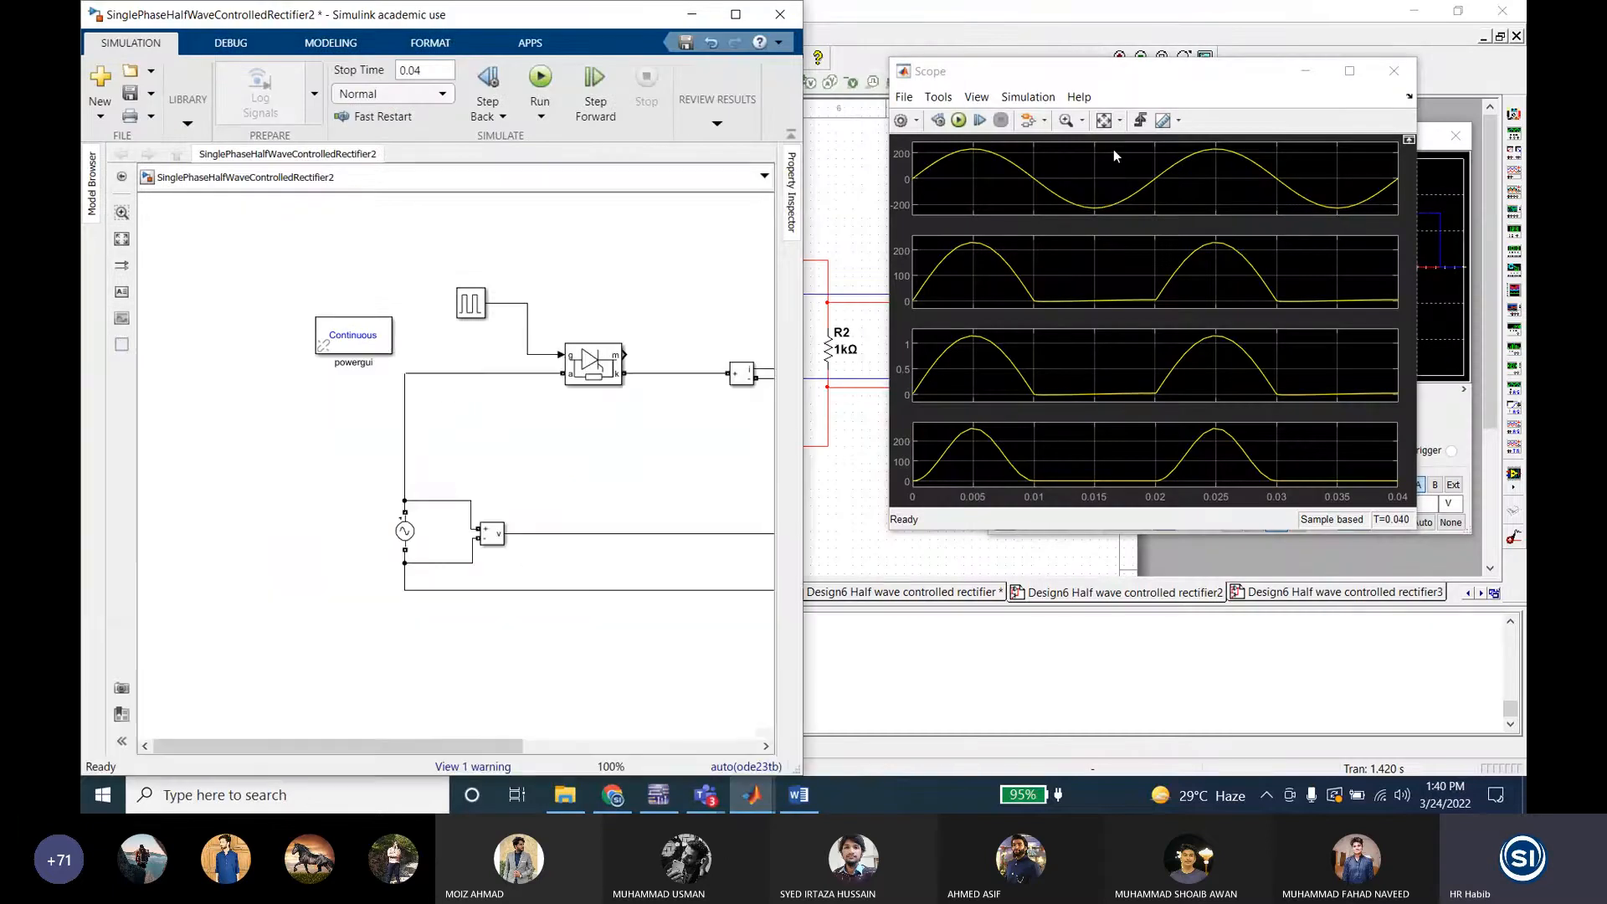
pyautogui.moveTo(1122, 84); pyautogui.dragTo(1089, 77)
pyautogui.click(497, 442)
pyautogui.press('space')
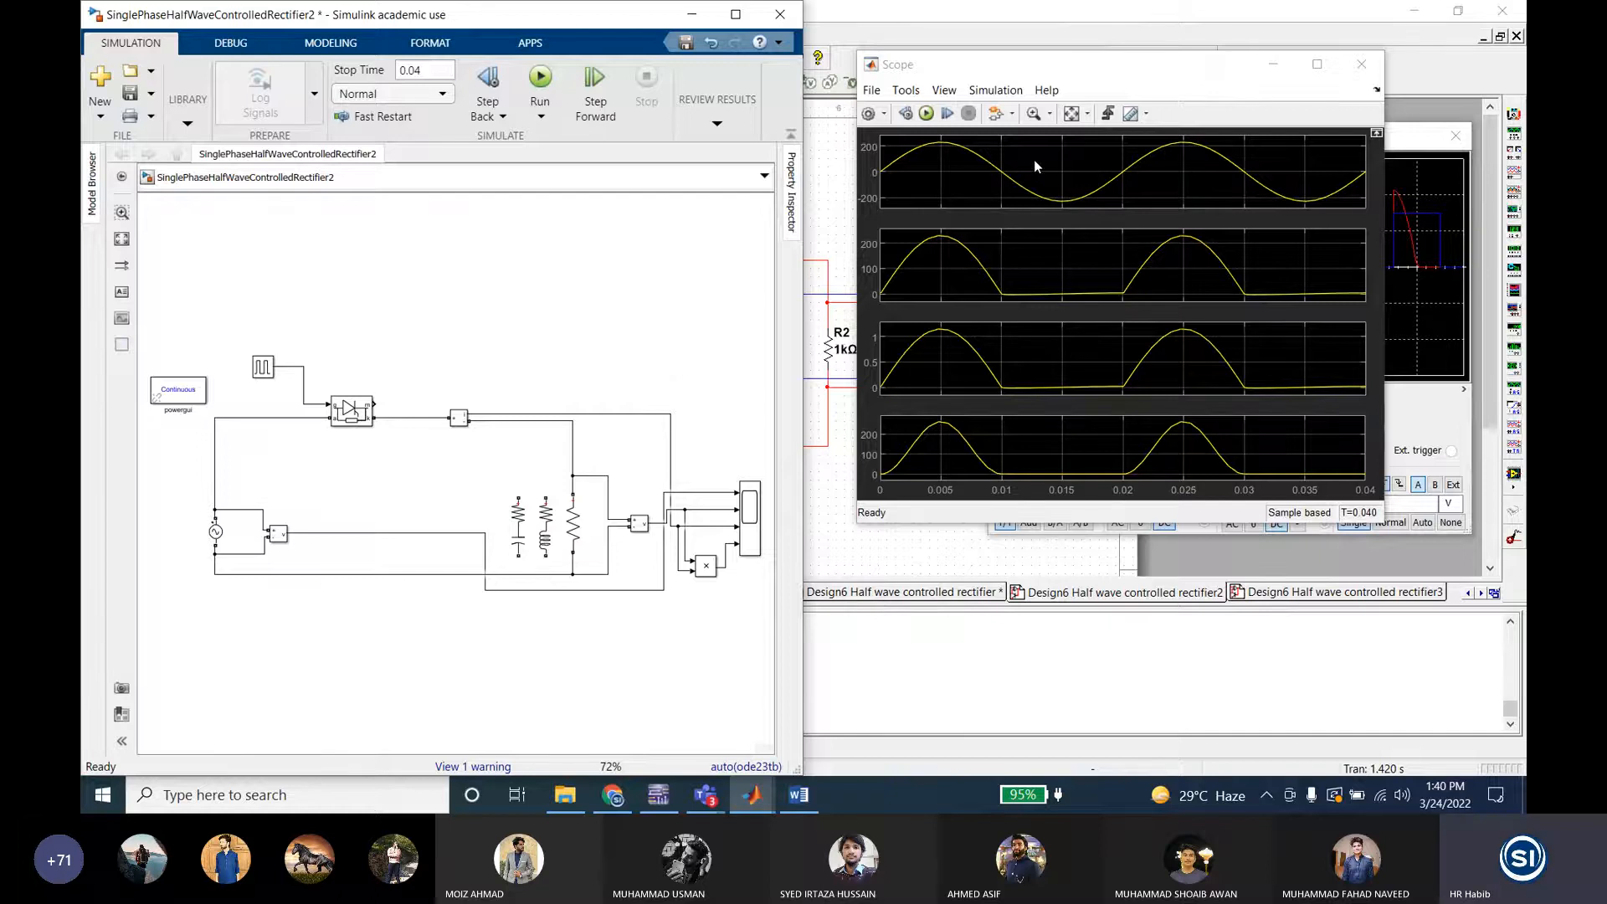
pyautogui.moveTo(1096, 71); pyautogui.dragTo(1045, 152)
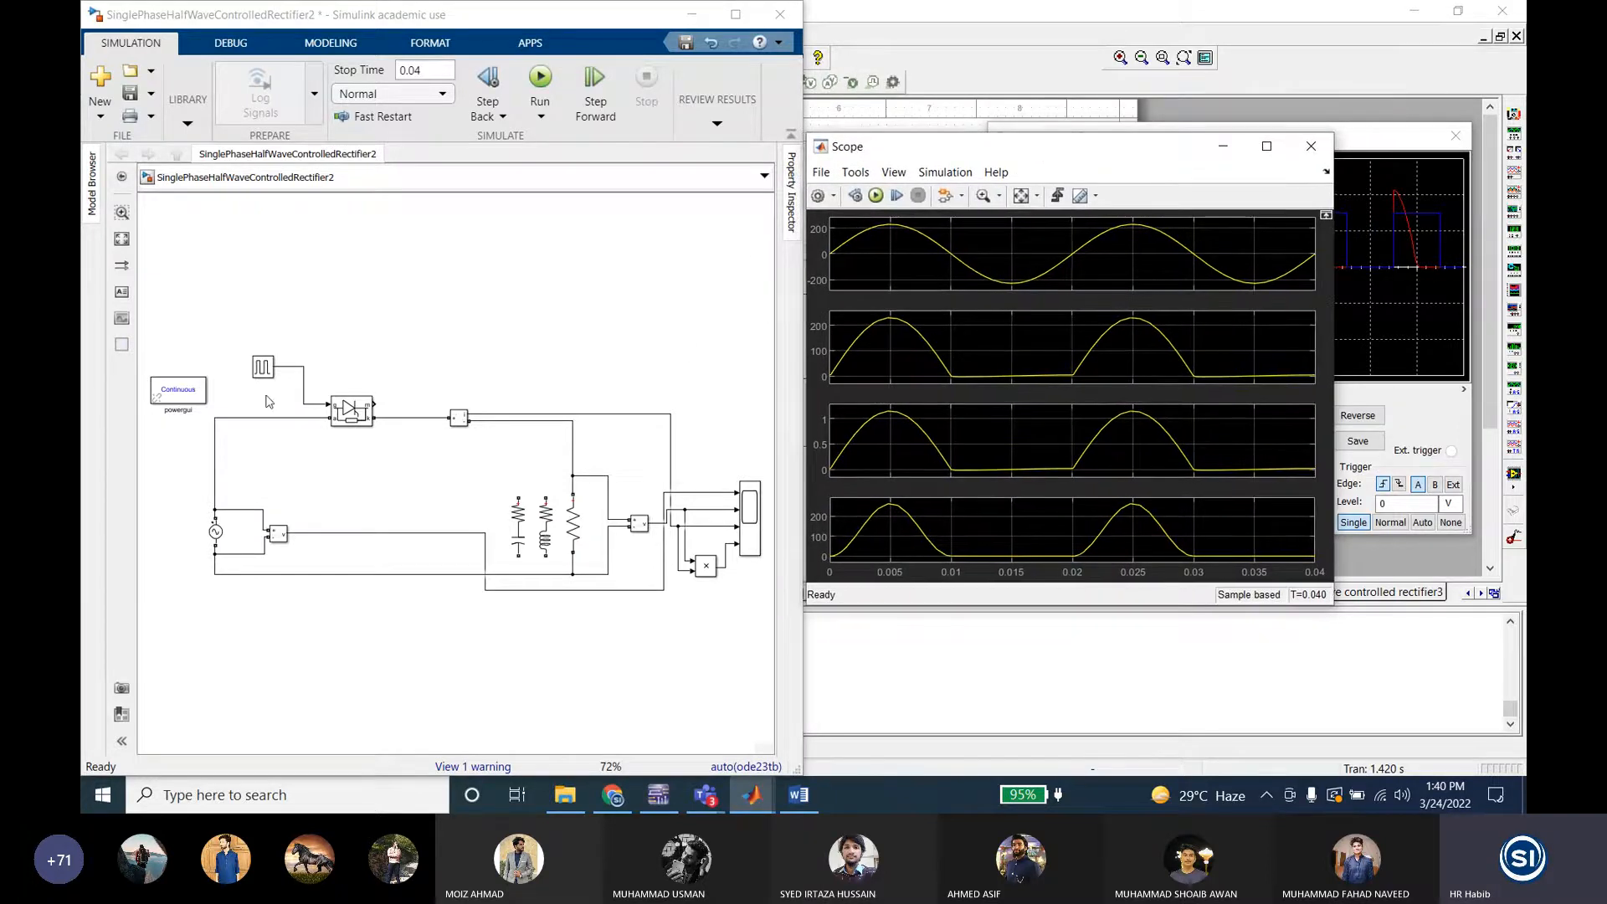
pyautogui.click(425, 71)
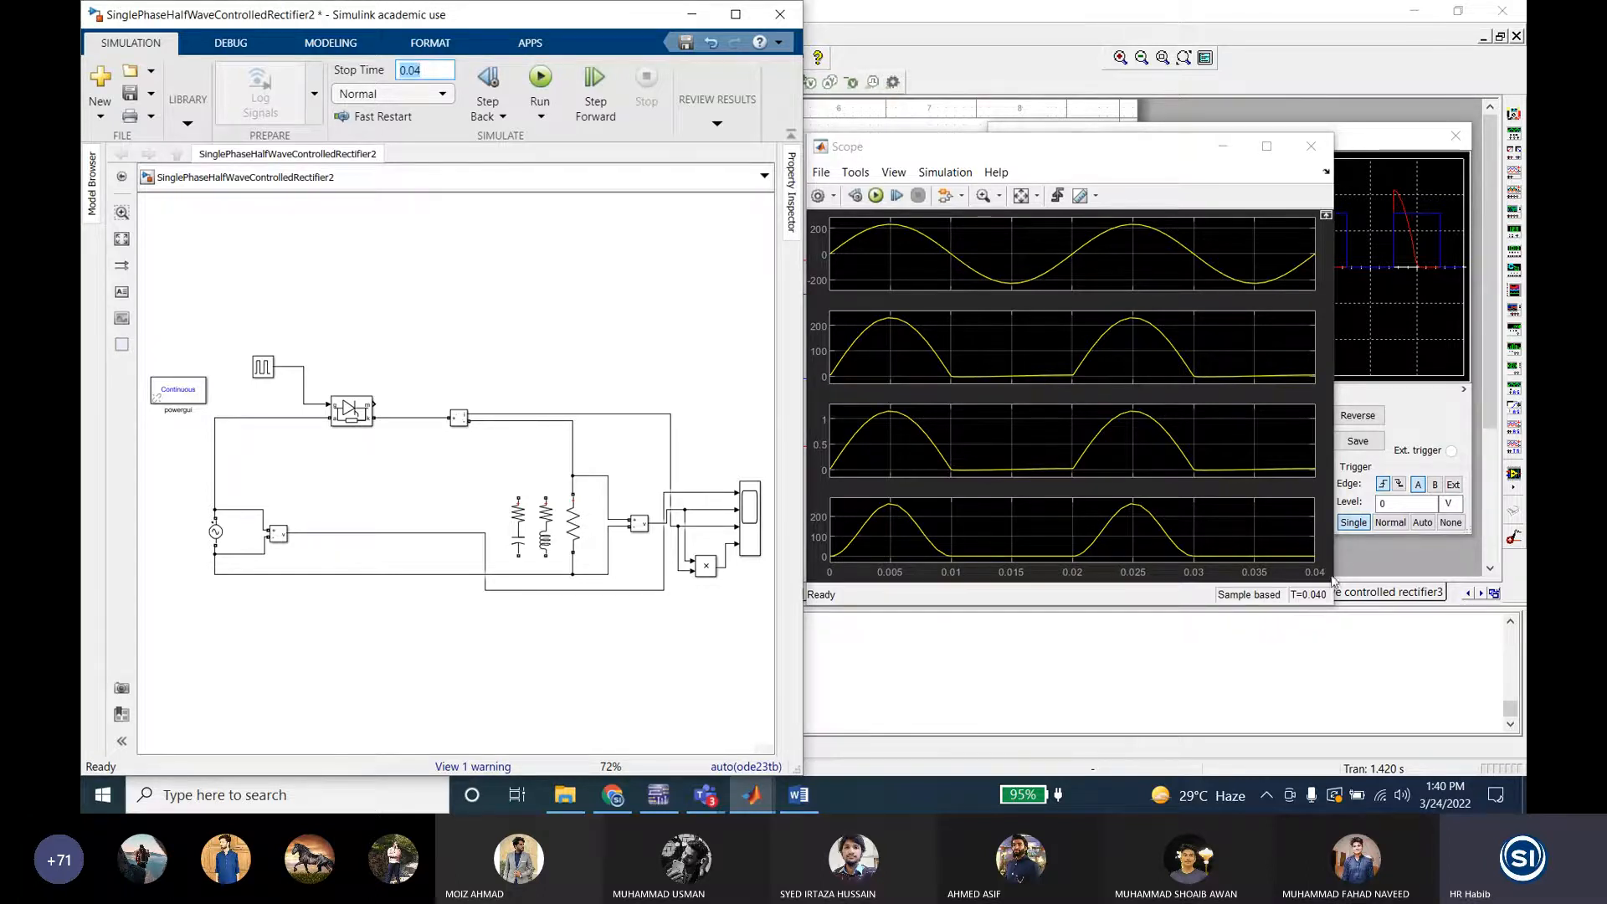
pyautogui.moveTo(1119, 147); pyautogui.dragTo(1143, 125)
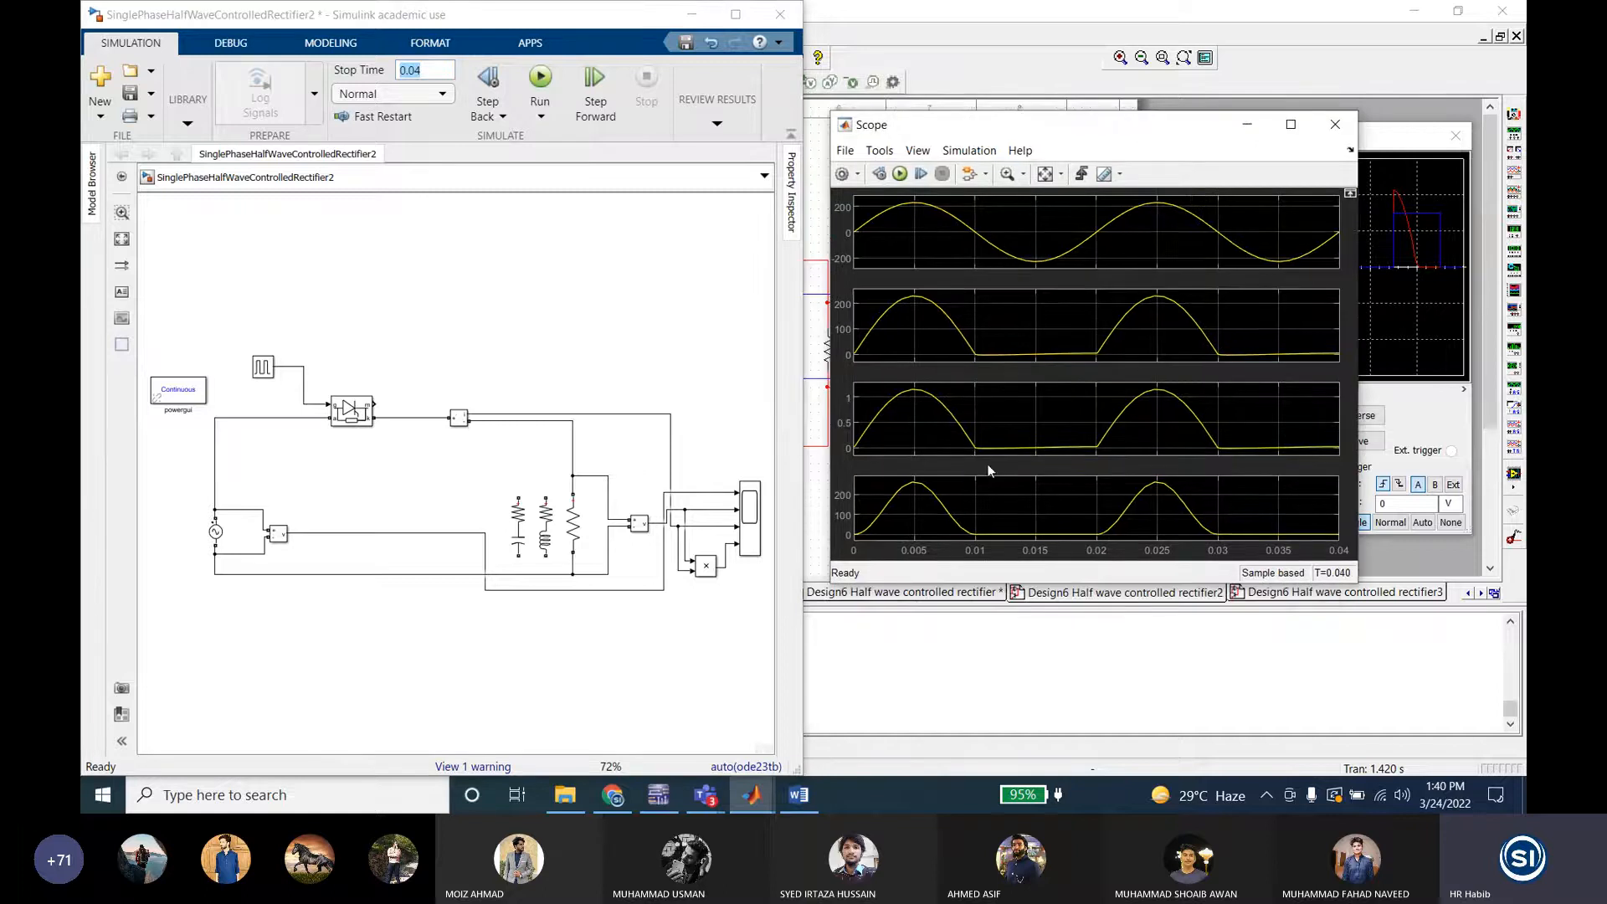
# Step: Set the simulation stop time to 0.02, check the Pulse Generator's parameters, and run the simulation
pyautogui.click(404, 68)
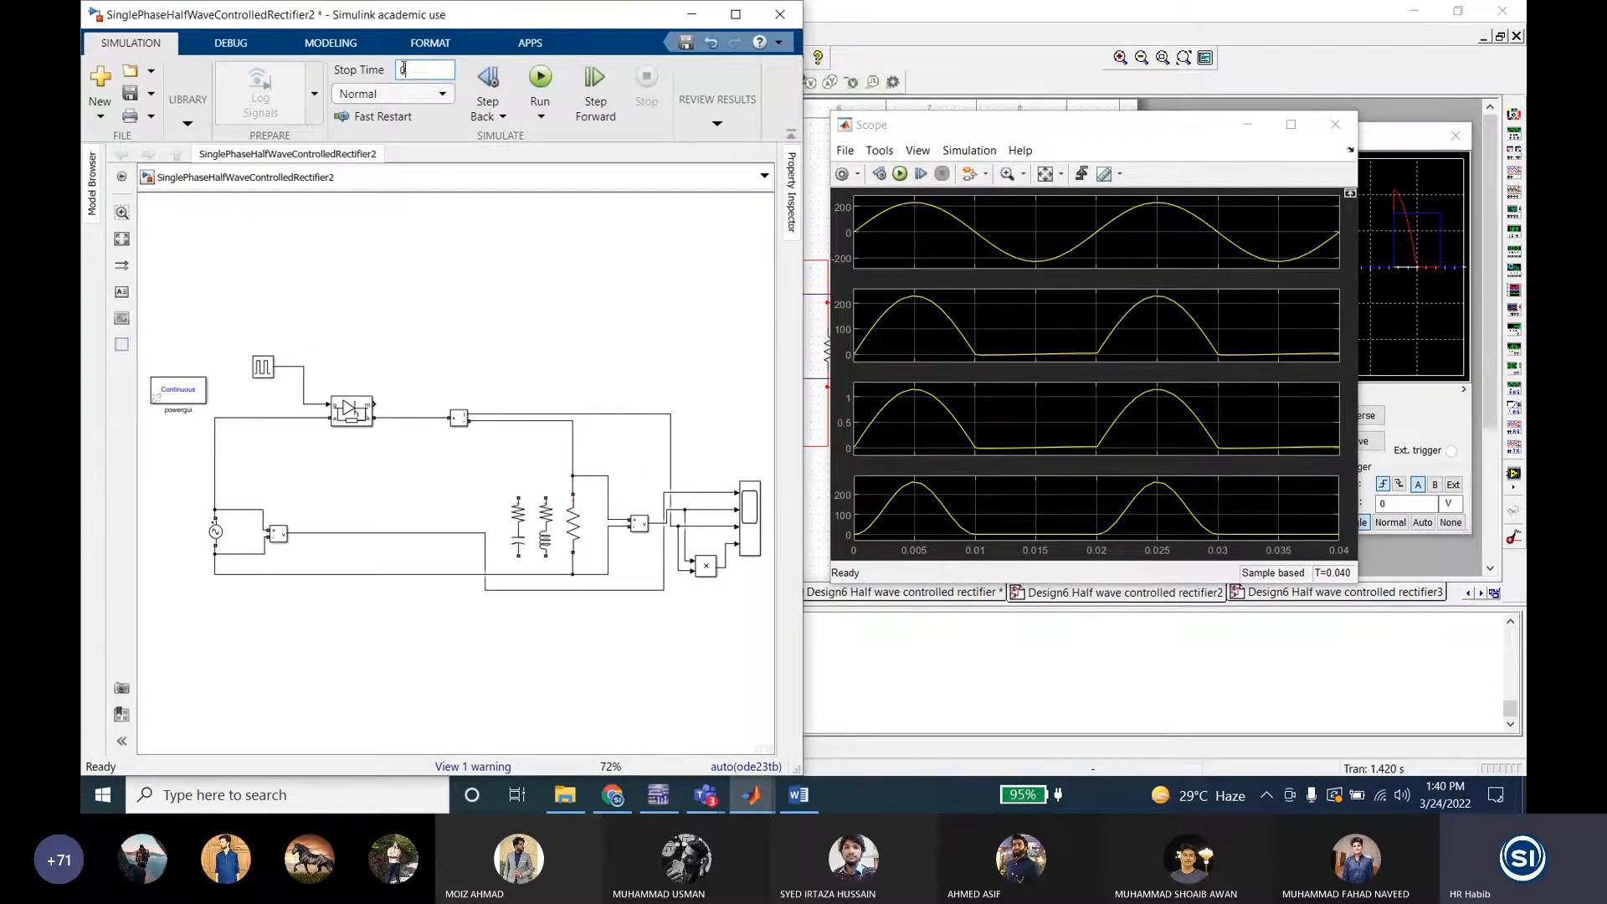
pyautogui.doubleClick(261, 368)
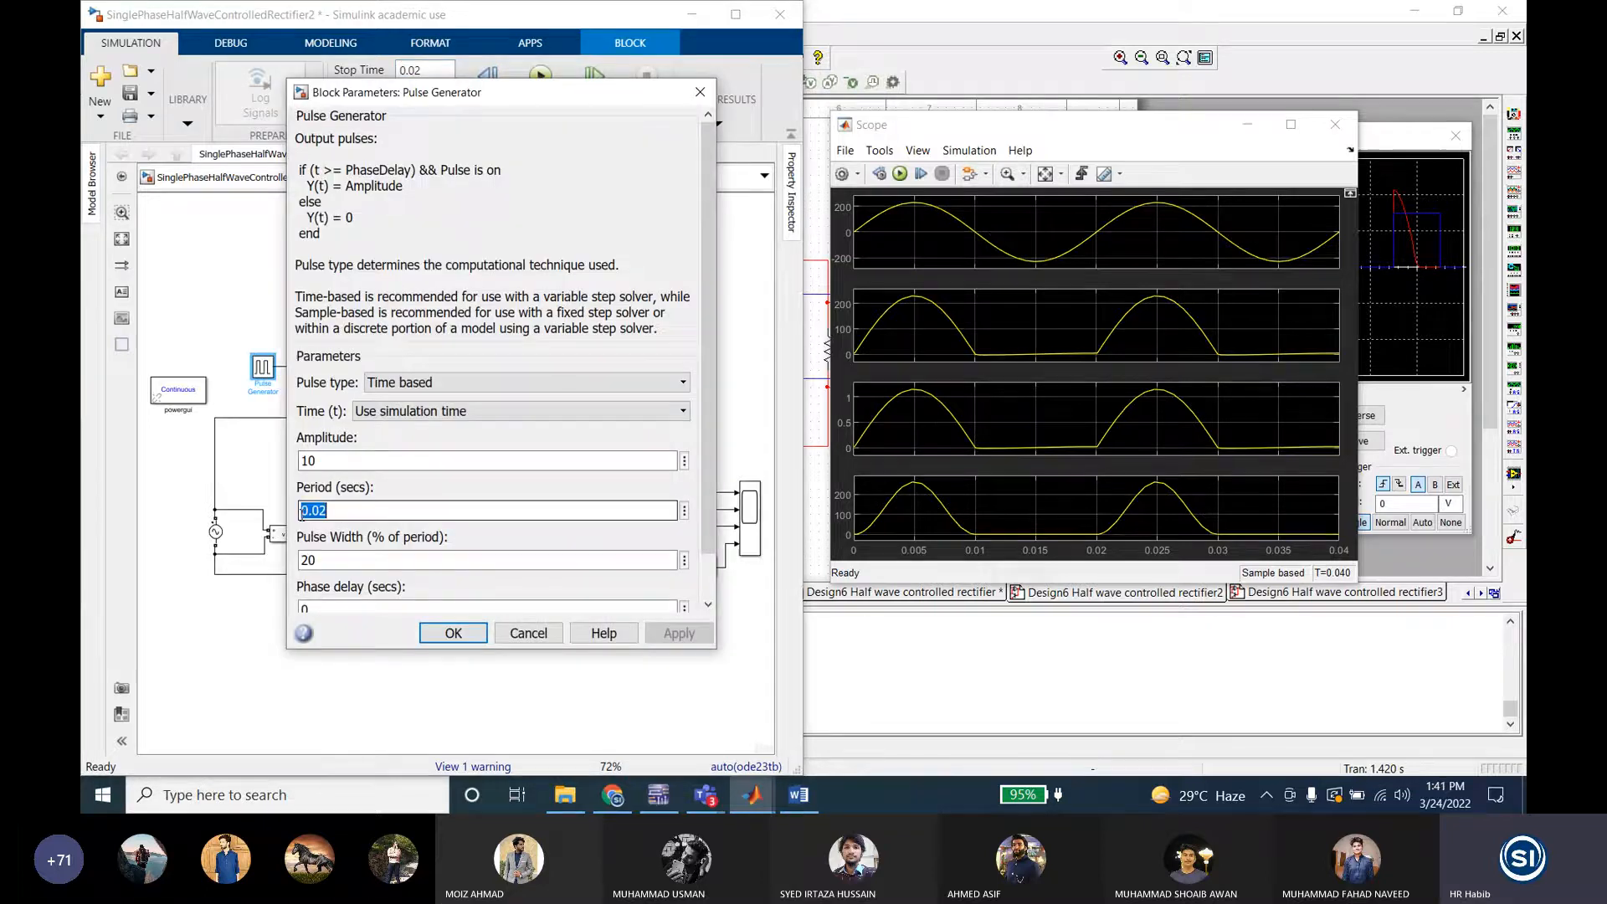
pyautogui.click(431, 634)
pyautogui.click(553, 80)
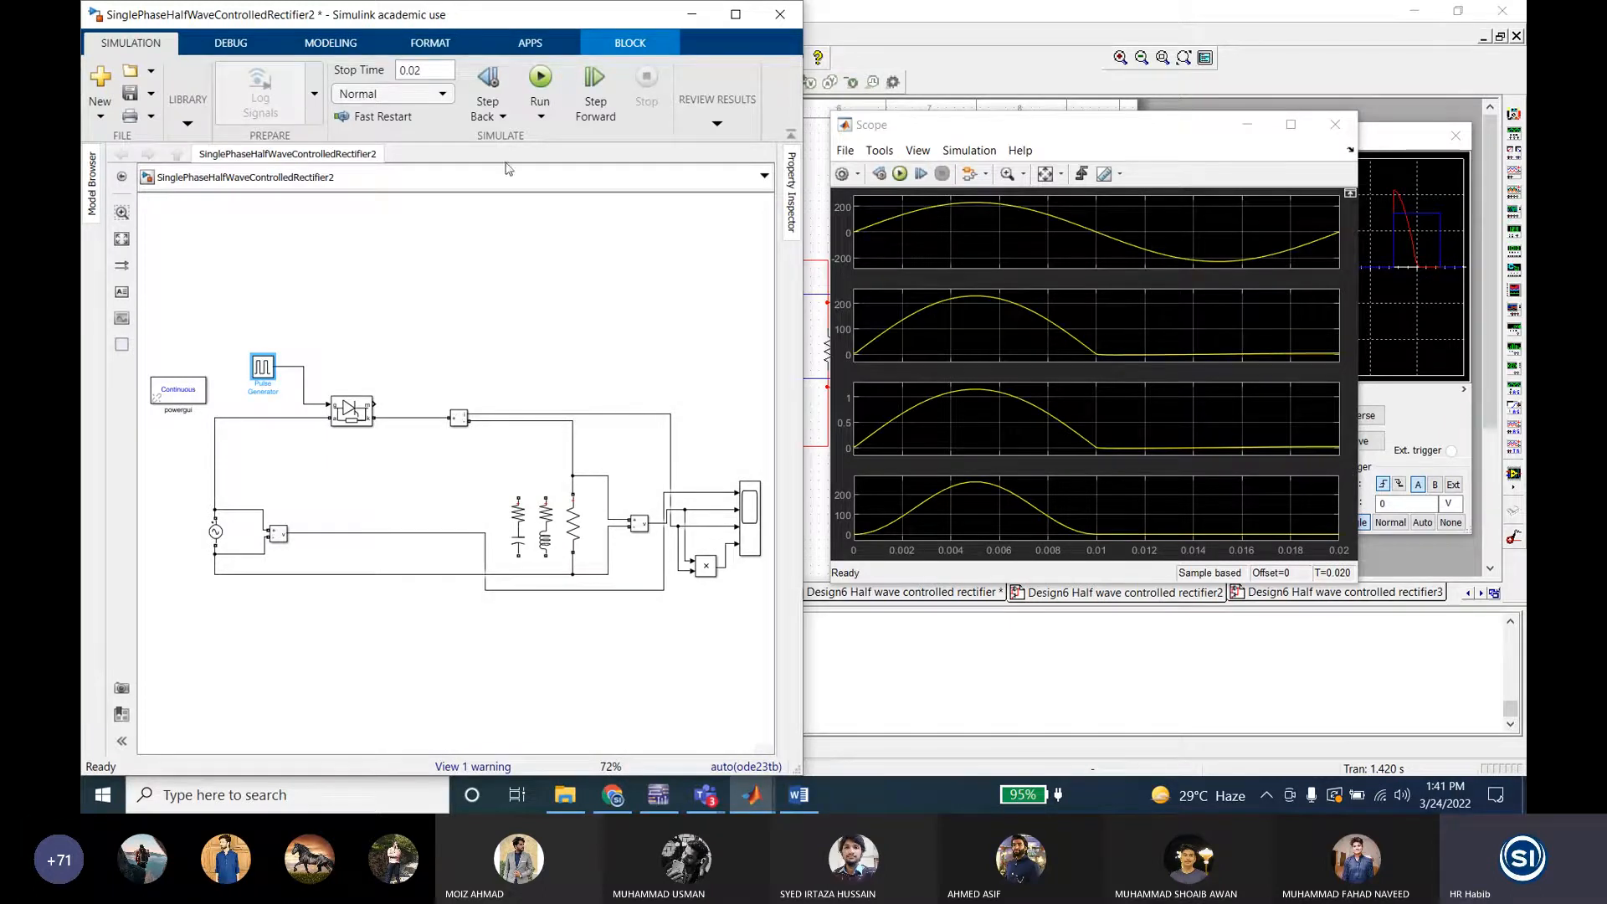
# Step: Check the Pulse Generator's parameters again, then rerun the simulation with a stop time of 0.04
pyautogui.doubleClick(263, 369)
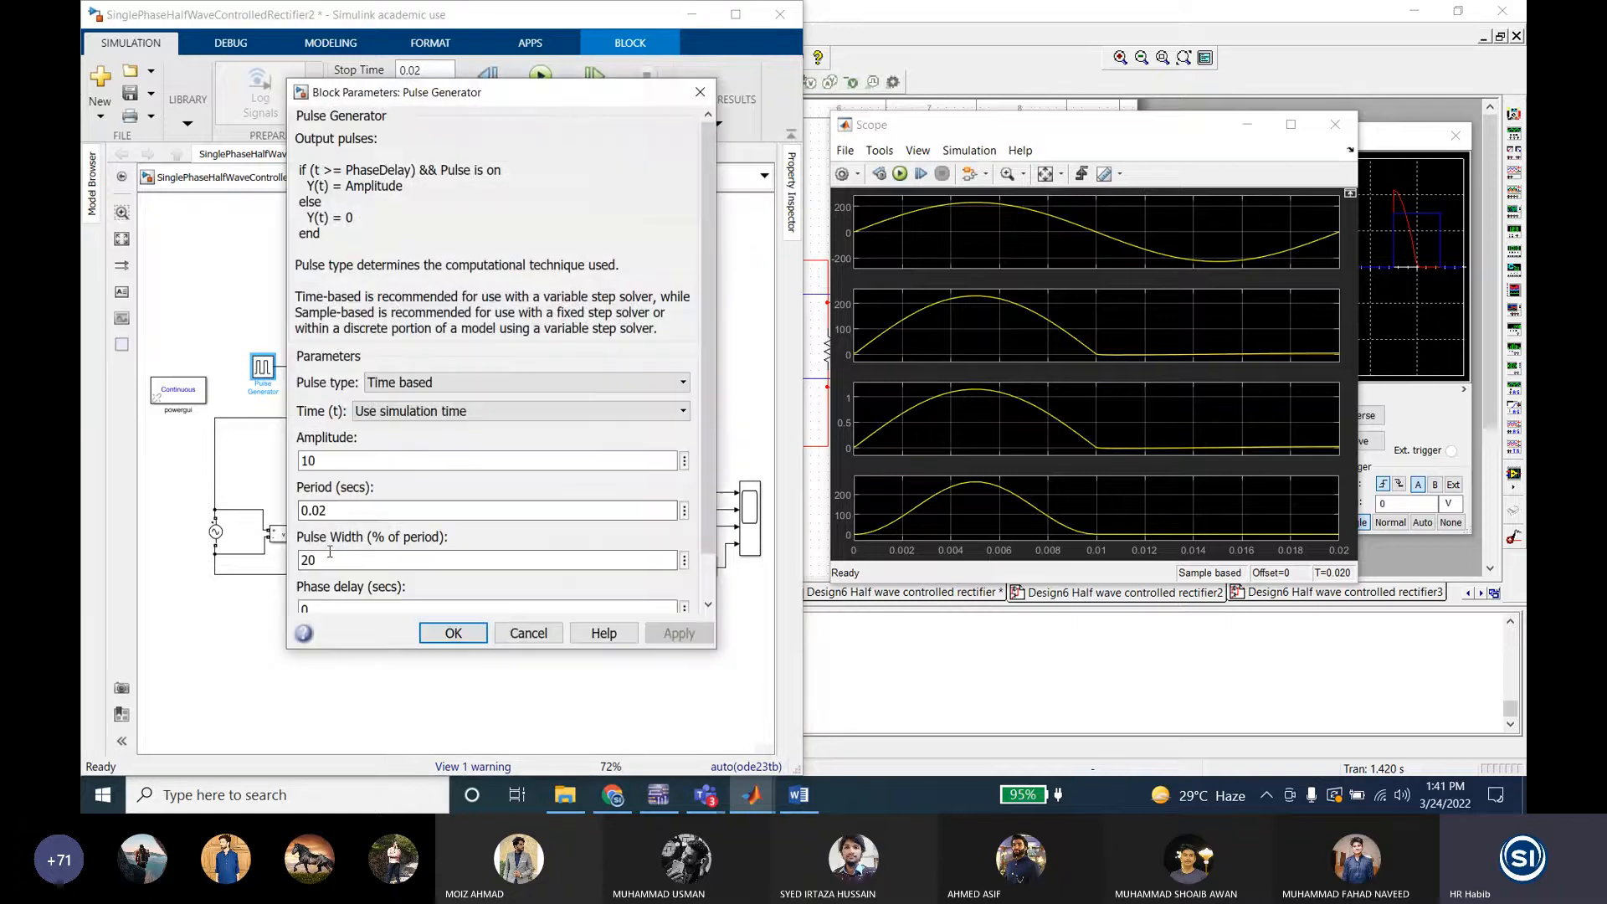
pyautogui.click(439, 636)
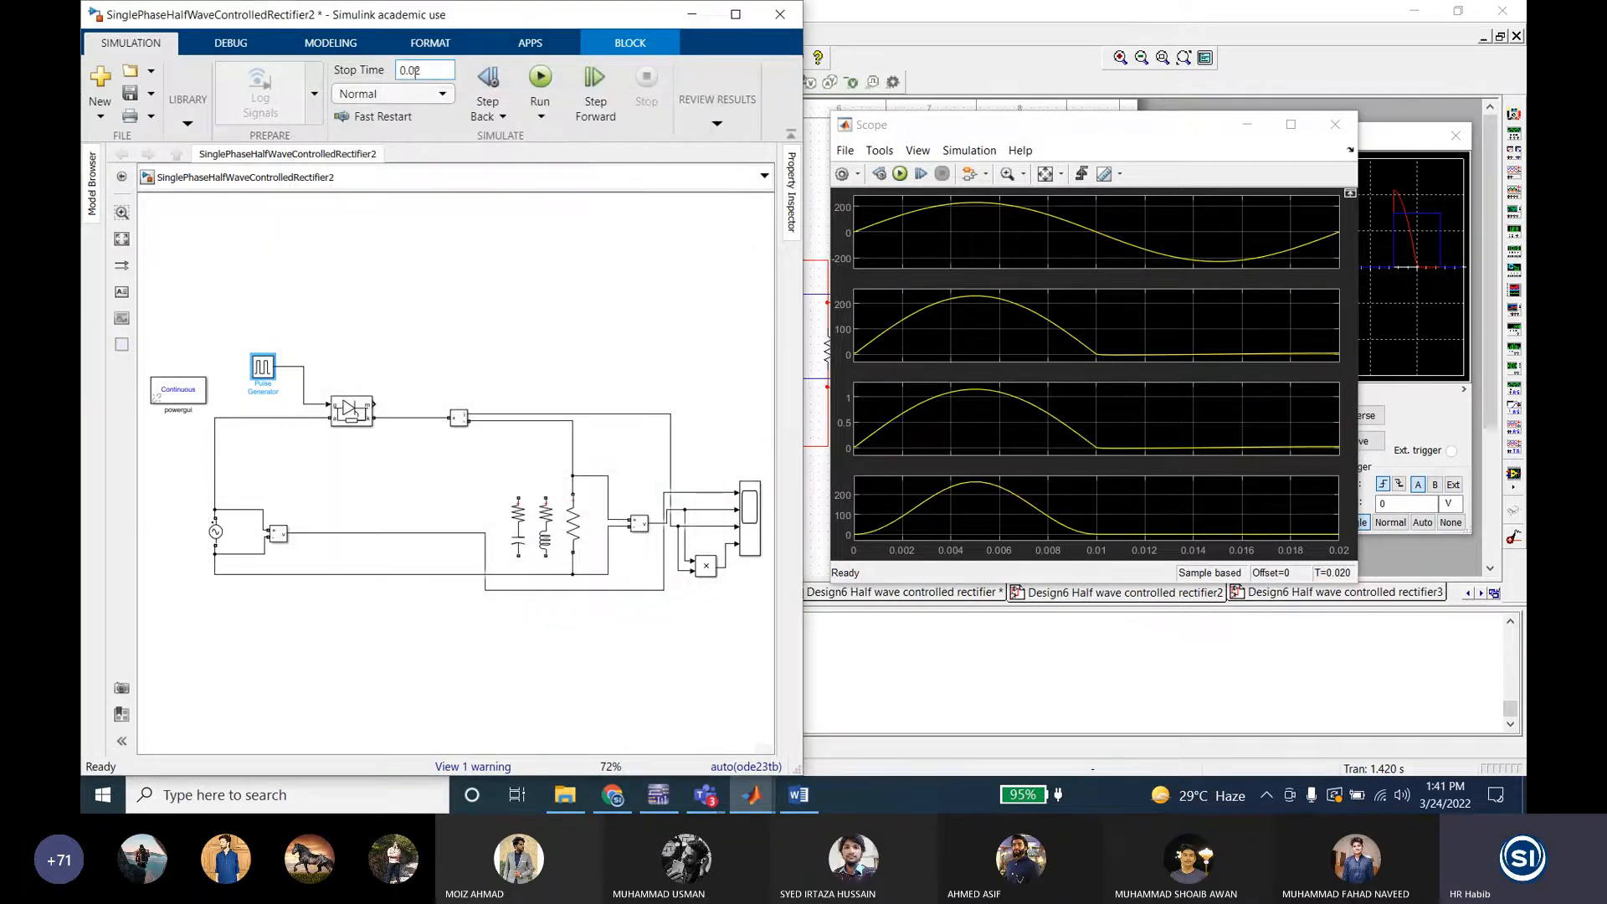
pyautogui.press('BackSpace')
pyautogui.write('4')
pyautogui.click(459, 254)
pyautogui.click(540, 80)
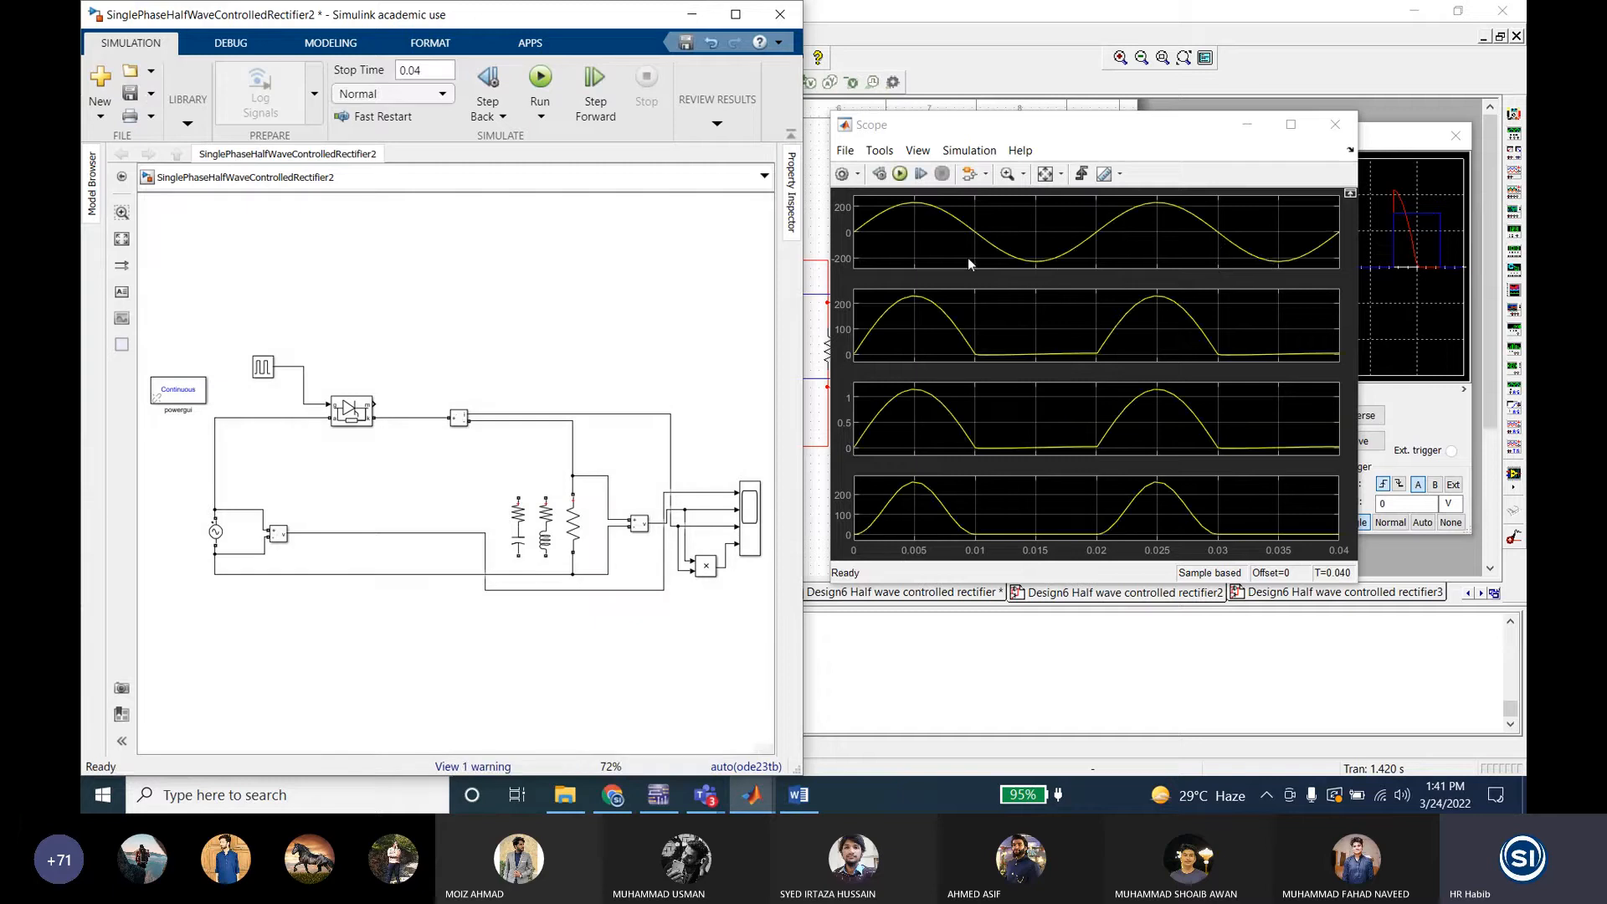
# Step: Set the Pulse Generator's phase delay to 0.001 s and run the simulation
pyautogui.doubleClick(263, 367)
pyautogui.moveTo(483, 93); pyautogui.dragTo(391, 52)
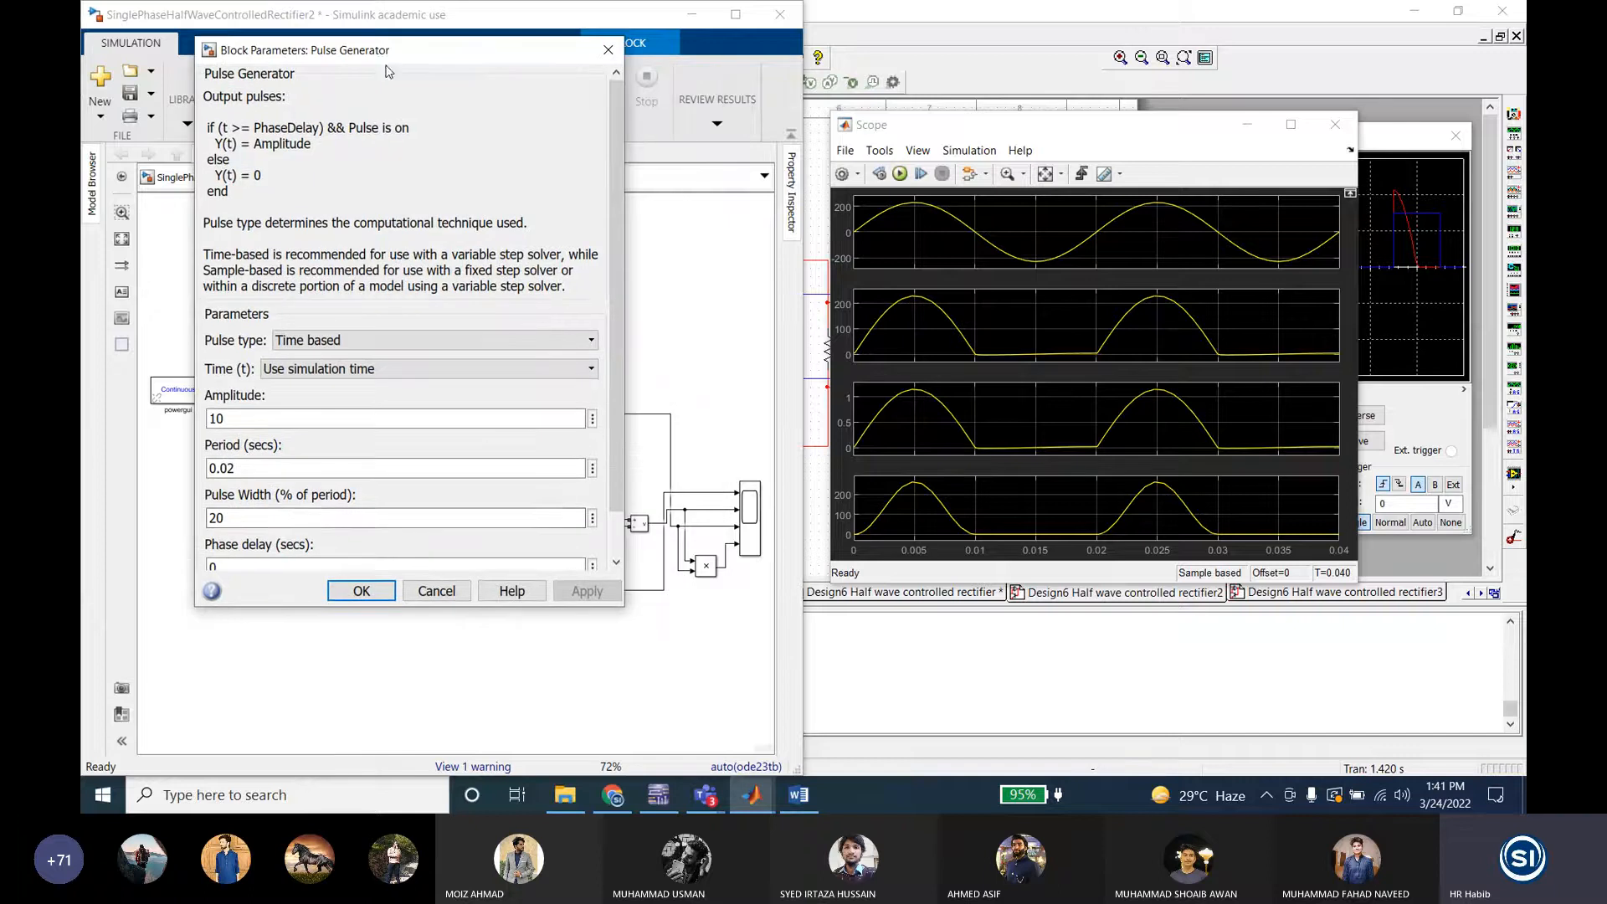
pyautogui.scroll(-1, 246, 469)
pyautogui.click(243, 520)
pyautogui.doubleClick(249, 522)
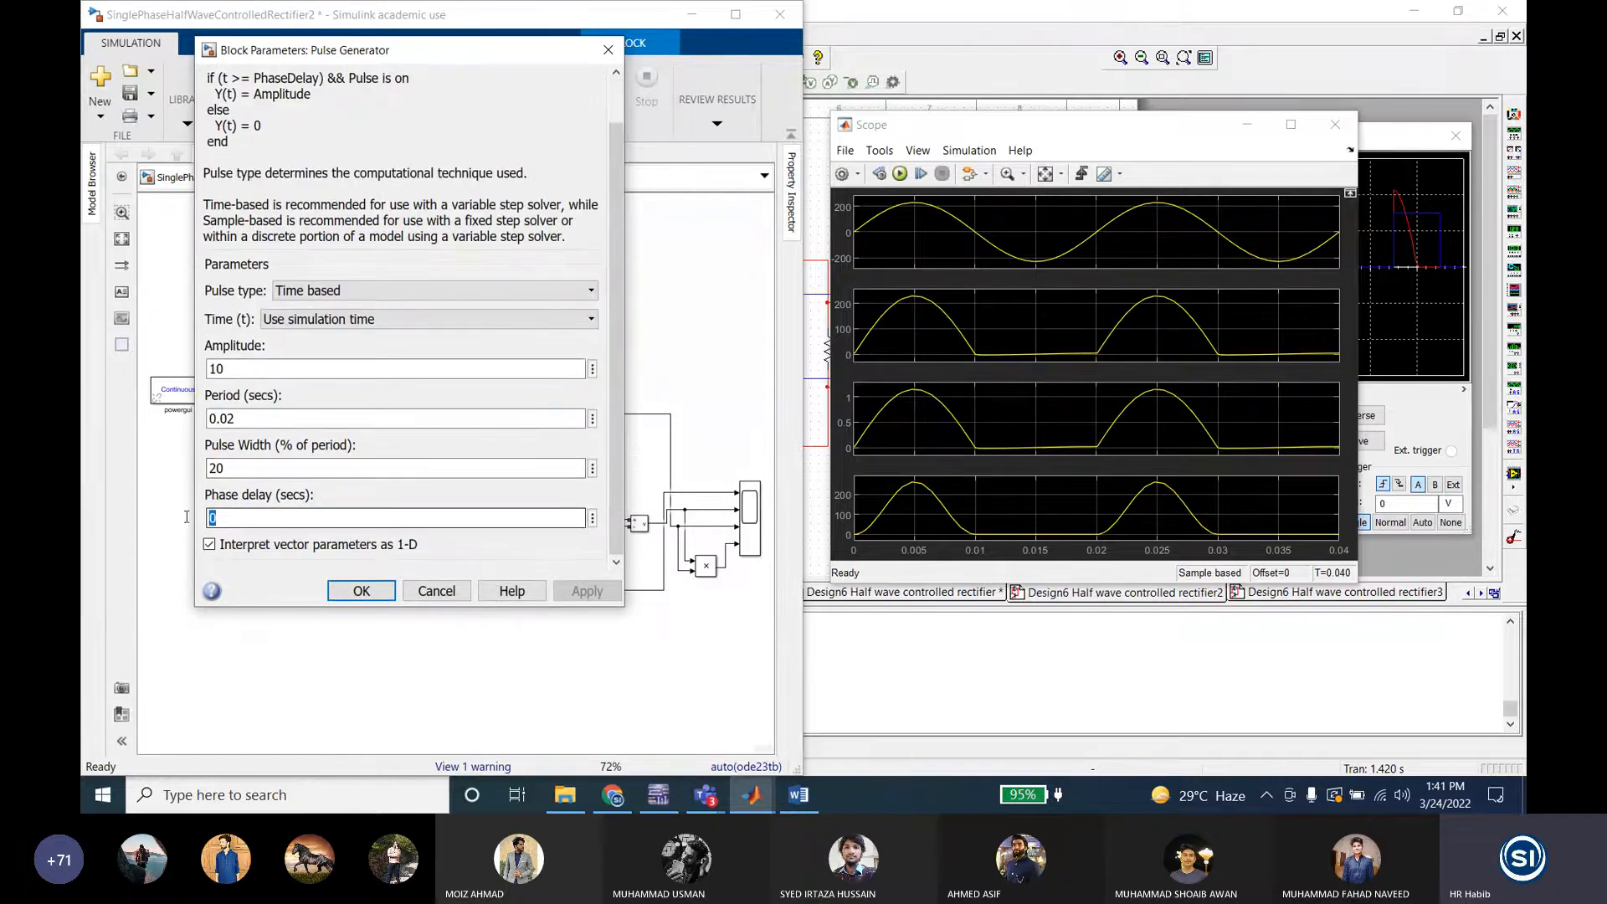
pyautogui.write('0.001')
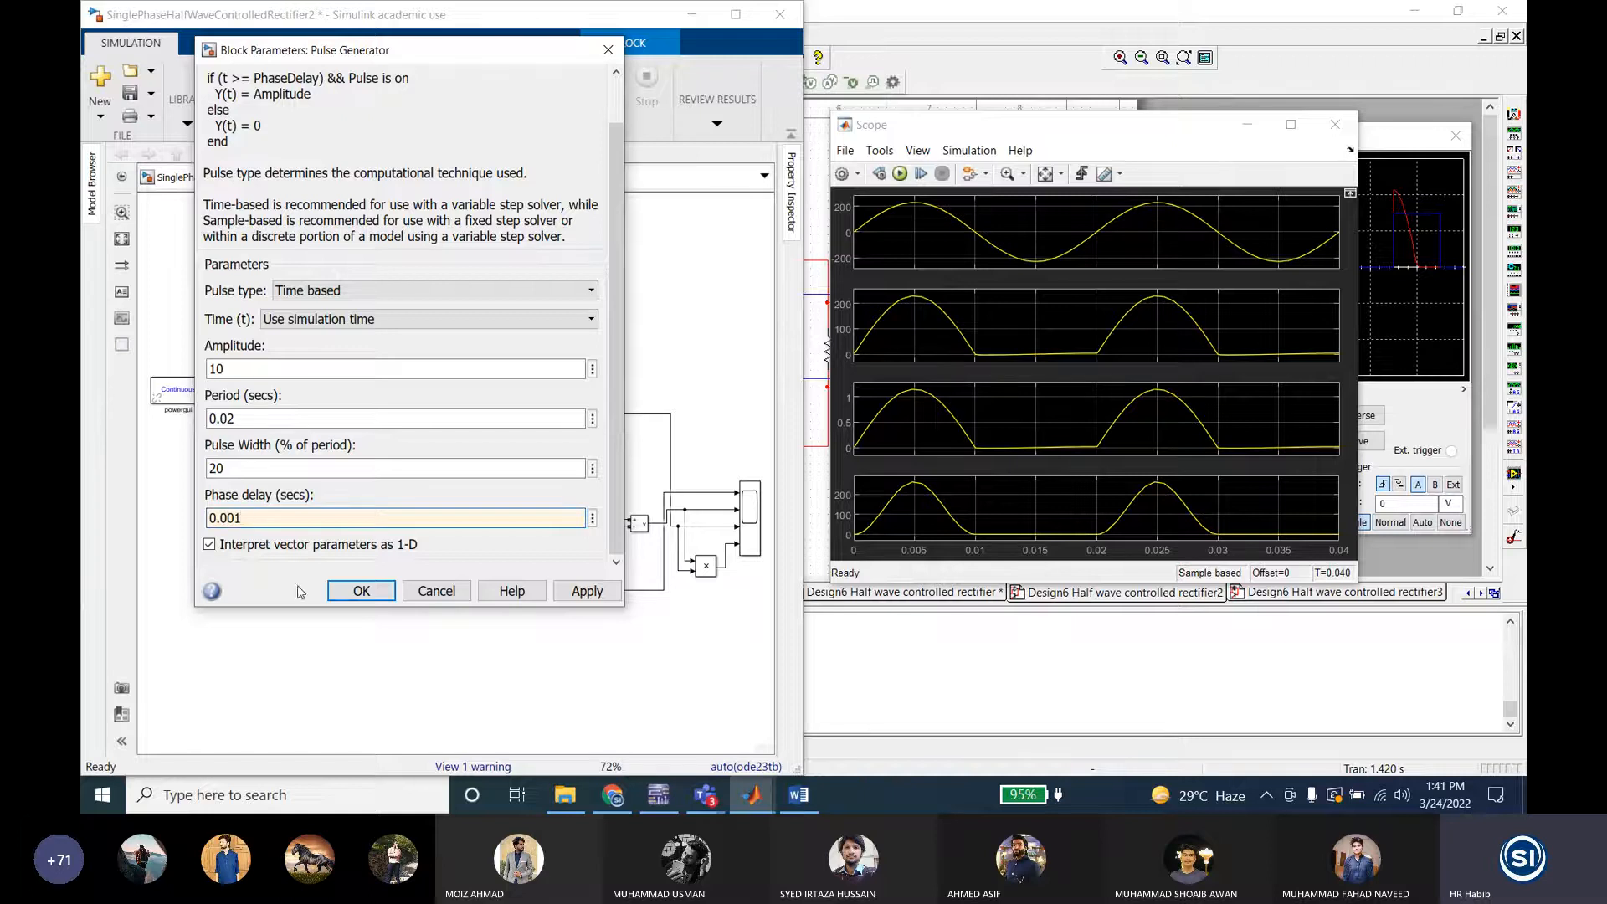
pyautogui.click(335, 593)
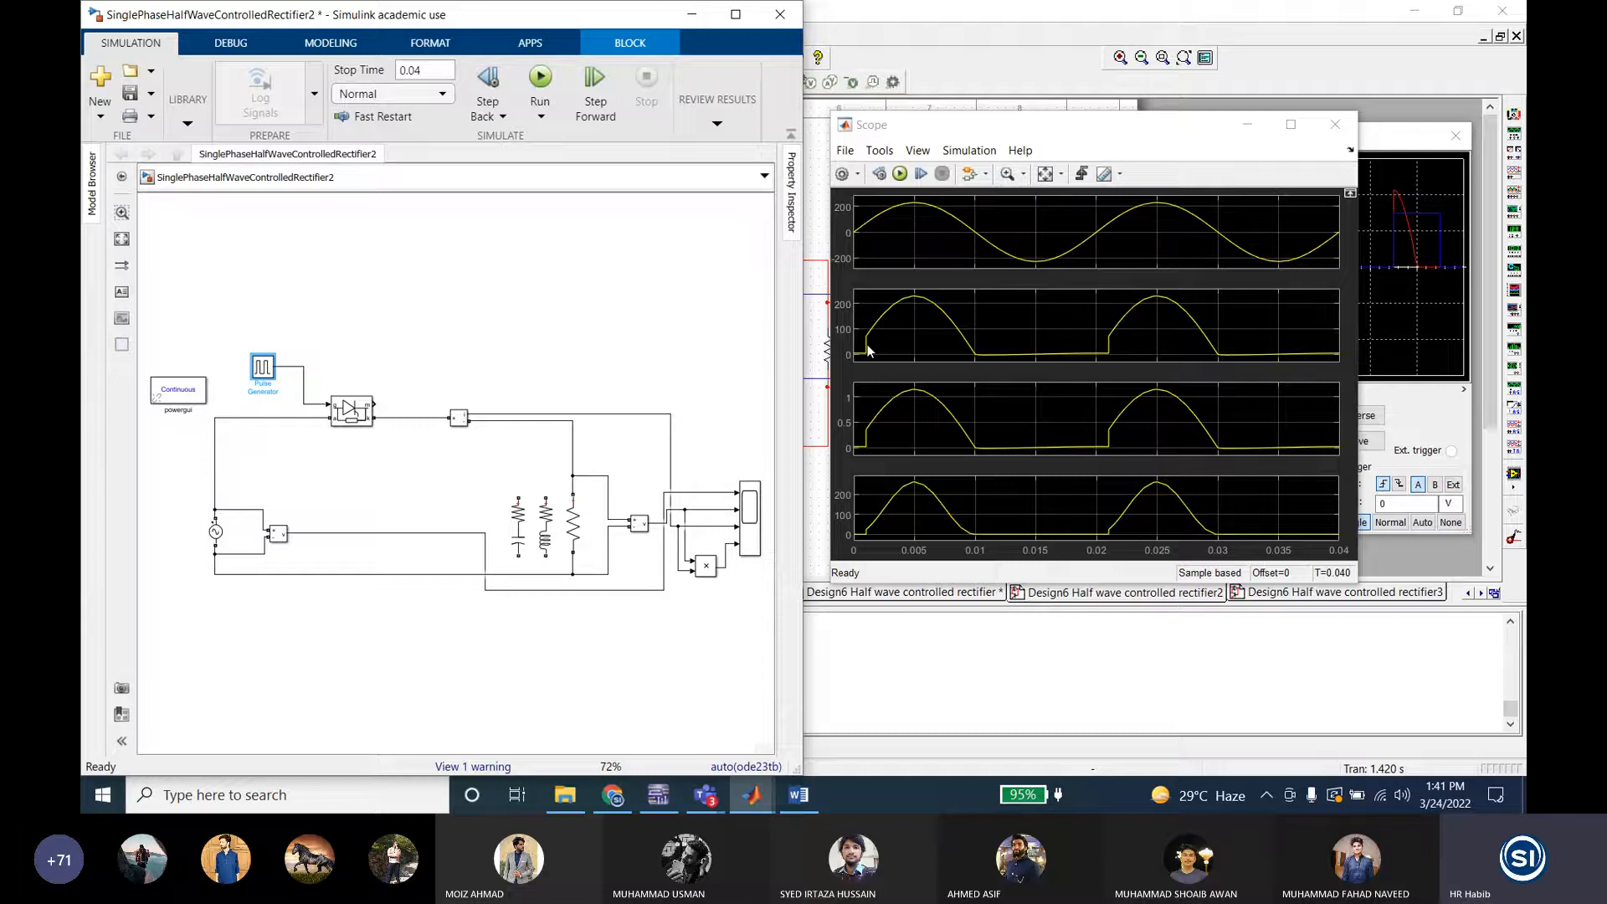
# Step: Increase the Pulse Generator's phase delay to 0.002 s and rerun the simulation
pyautogui.click(352, 410)
pyautogui.doubleClick(263, 368)
pyautogui.scroll(-1, 349, 503)
pyautogui.doubleClick(349, 559)
pyautogui.click(349, 557)
pyautogui.press('BackSpace')
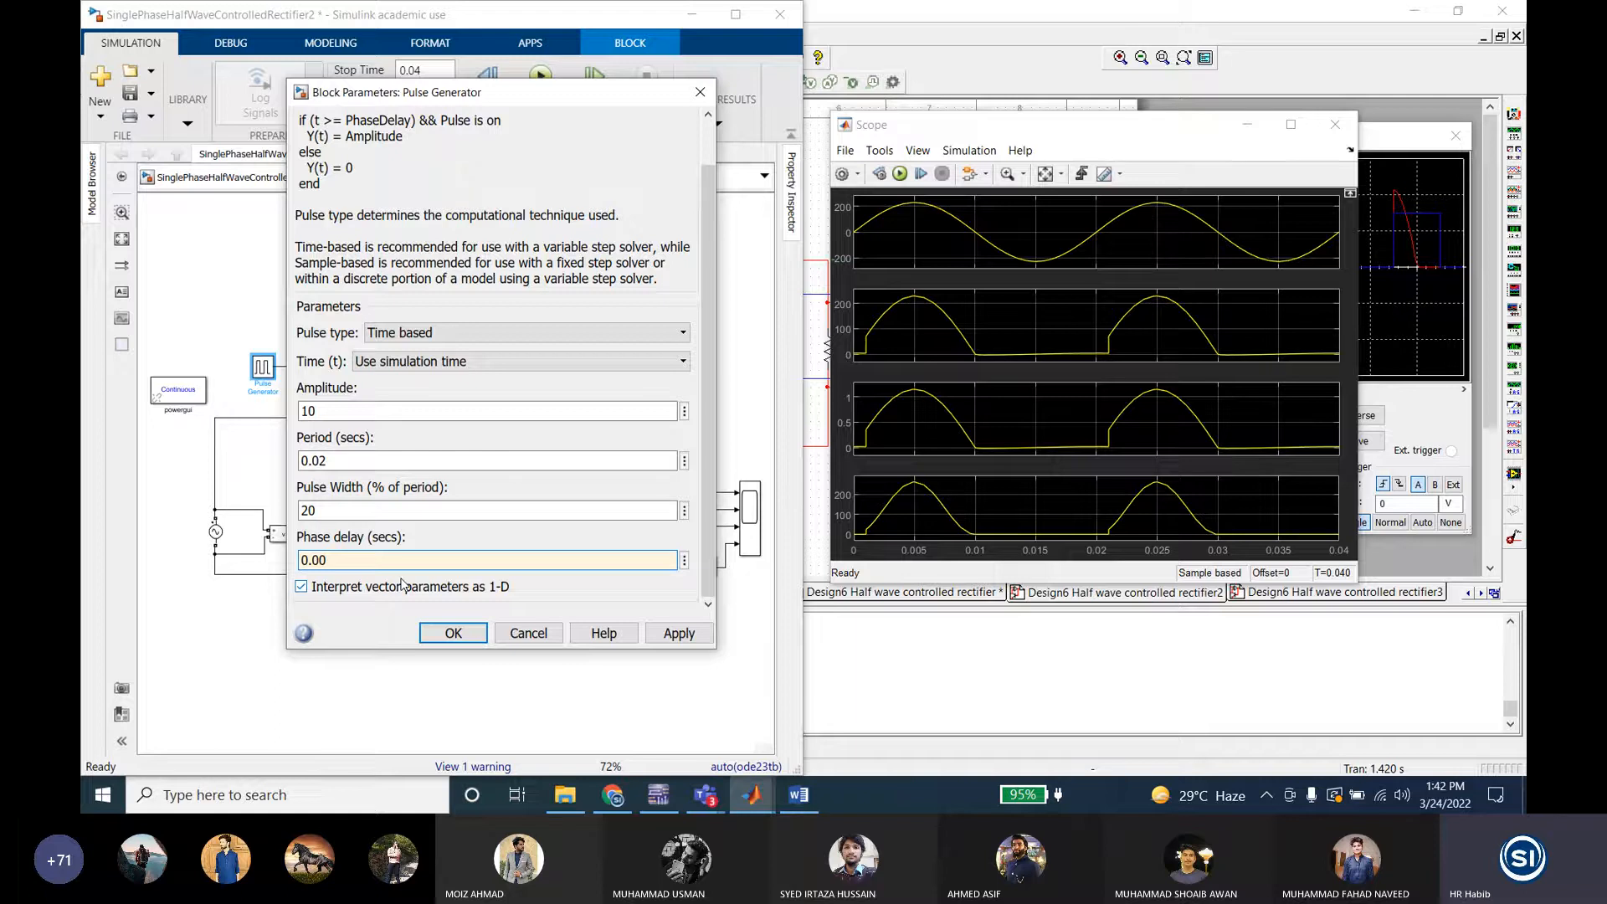
pyautogui.click(452, 633)
pyautogui.click(540, 84)
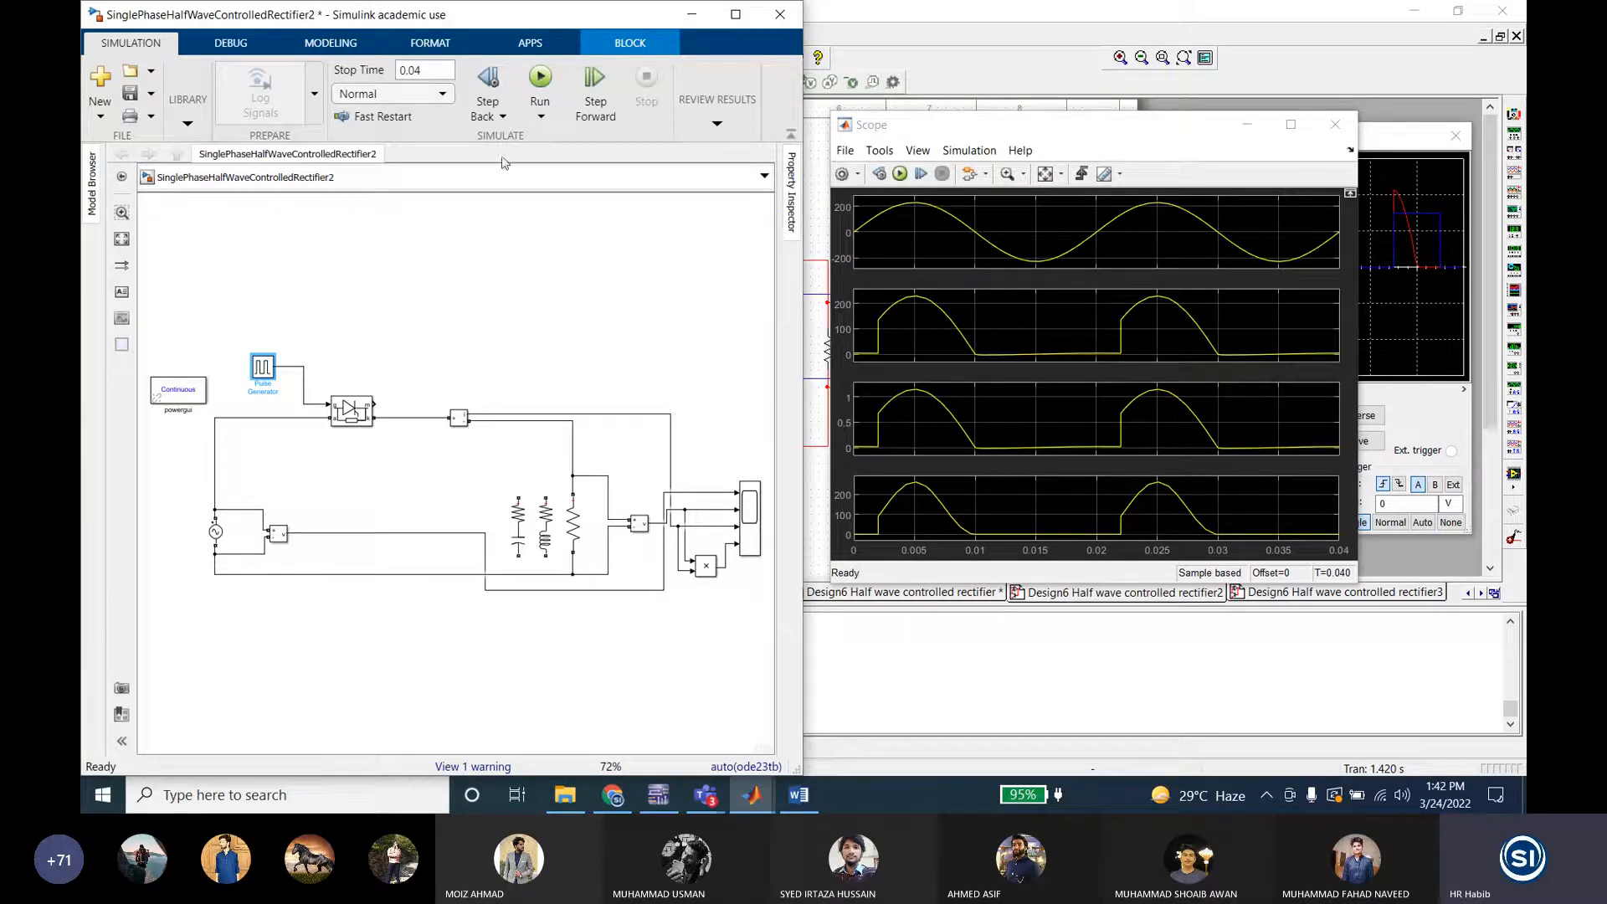
# Step: Set the Pulse Generator's phase delay to 0.005 s and simulate the rectifier again
pyautogui.doubleClick(270, 375)
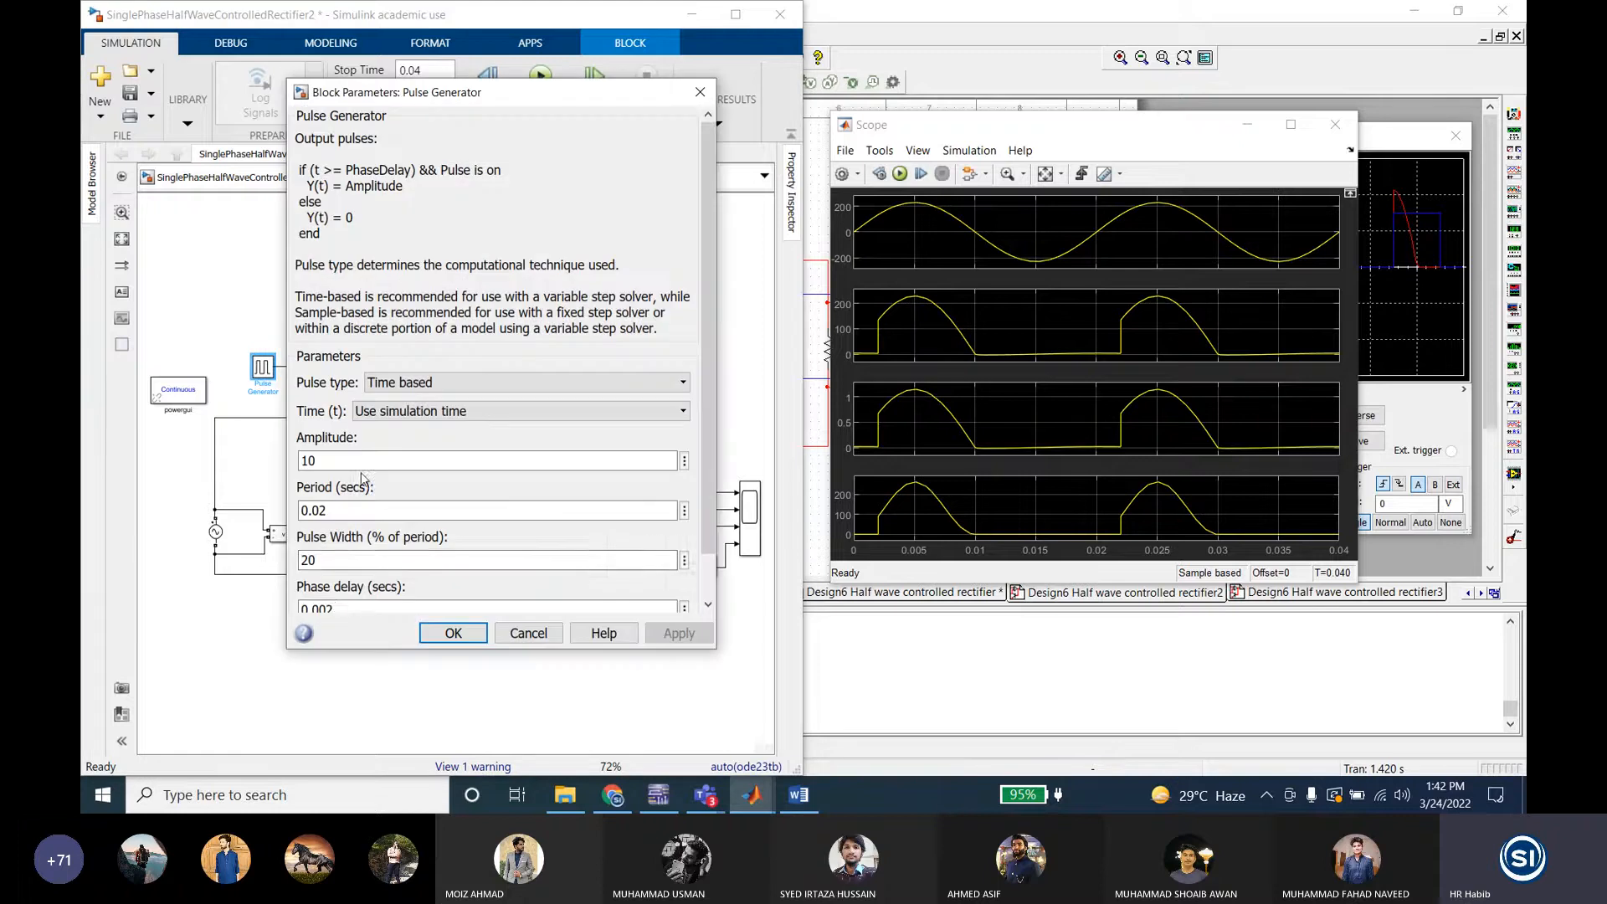
pyautogui.click(341, 607)
pyautogui.click(342, 608)
pyautogui.press('BackSpace')
pyautogui.press('Return')
pyautogui.click(540, 75)
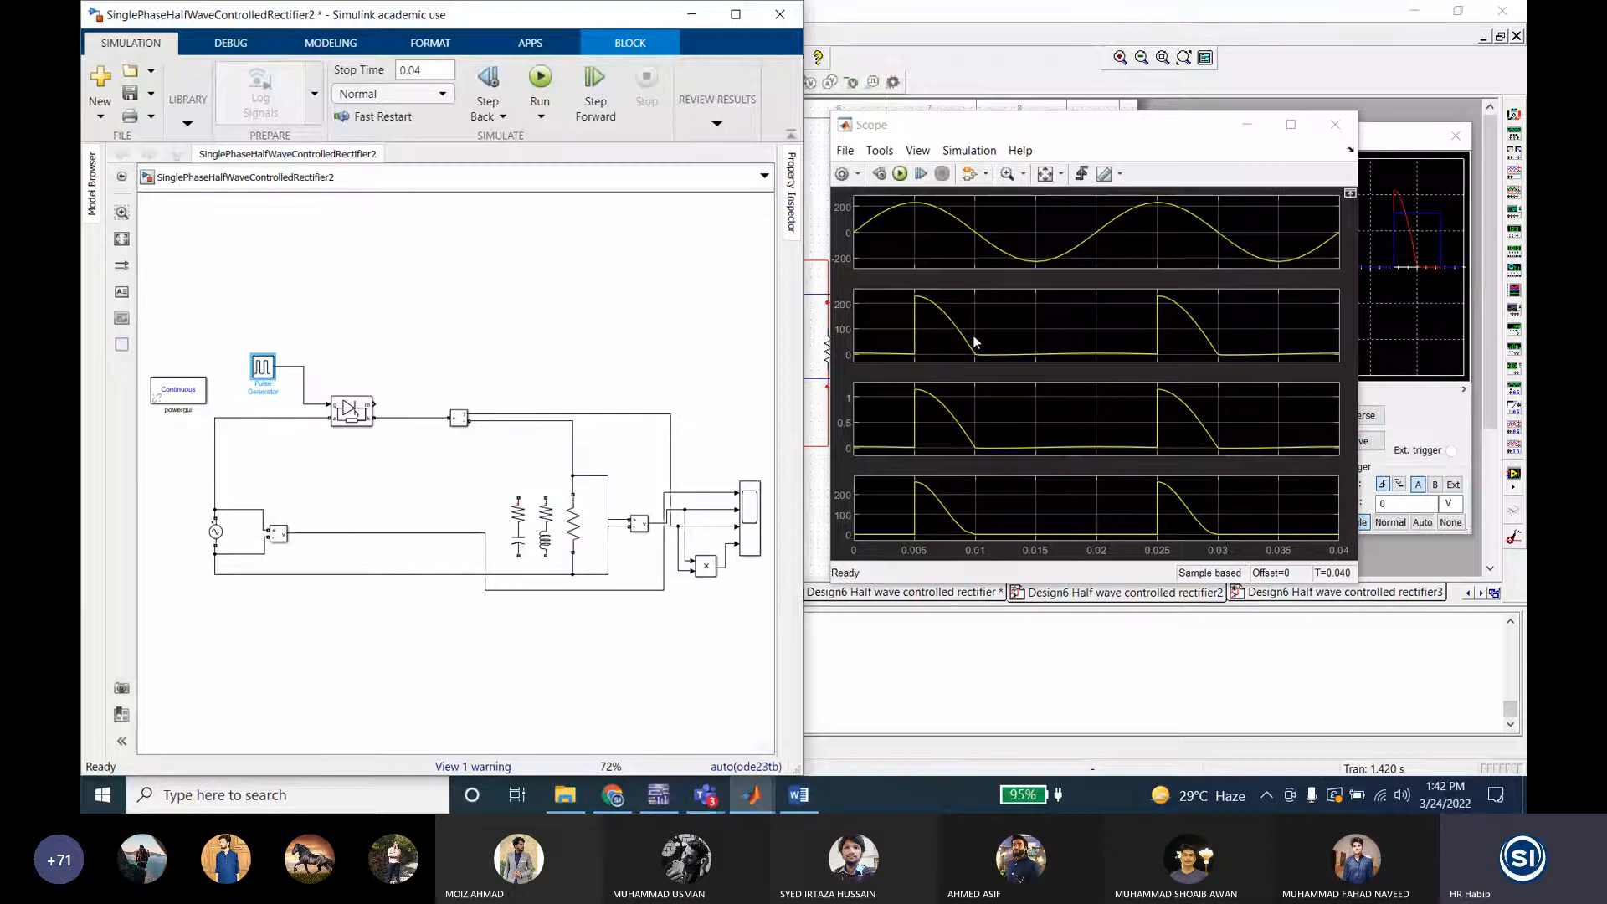
# Step: Change the Pulse Generator's phase delay to 0.008 s and rerun the simulation
pyautogui.doubleClick(262, 368)
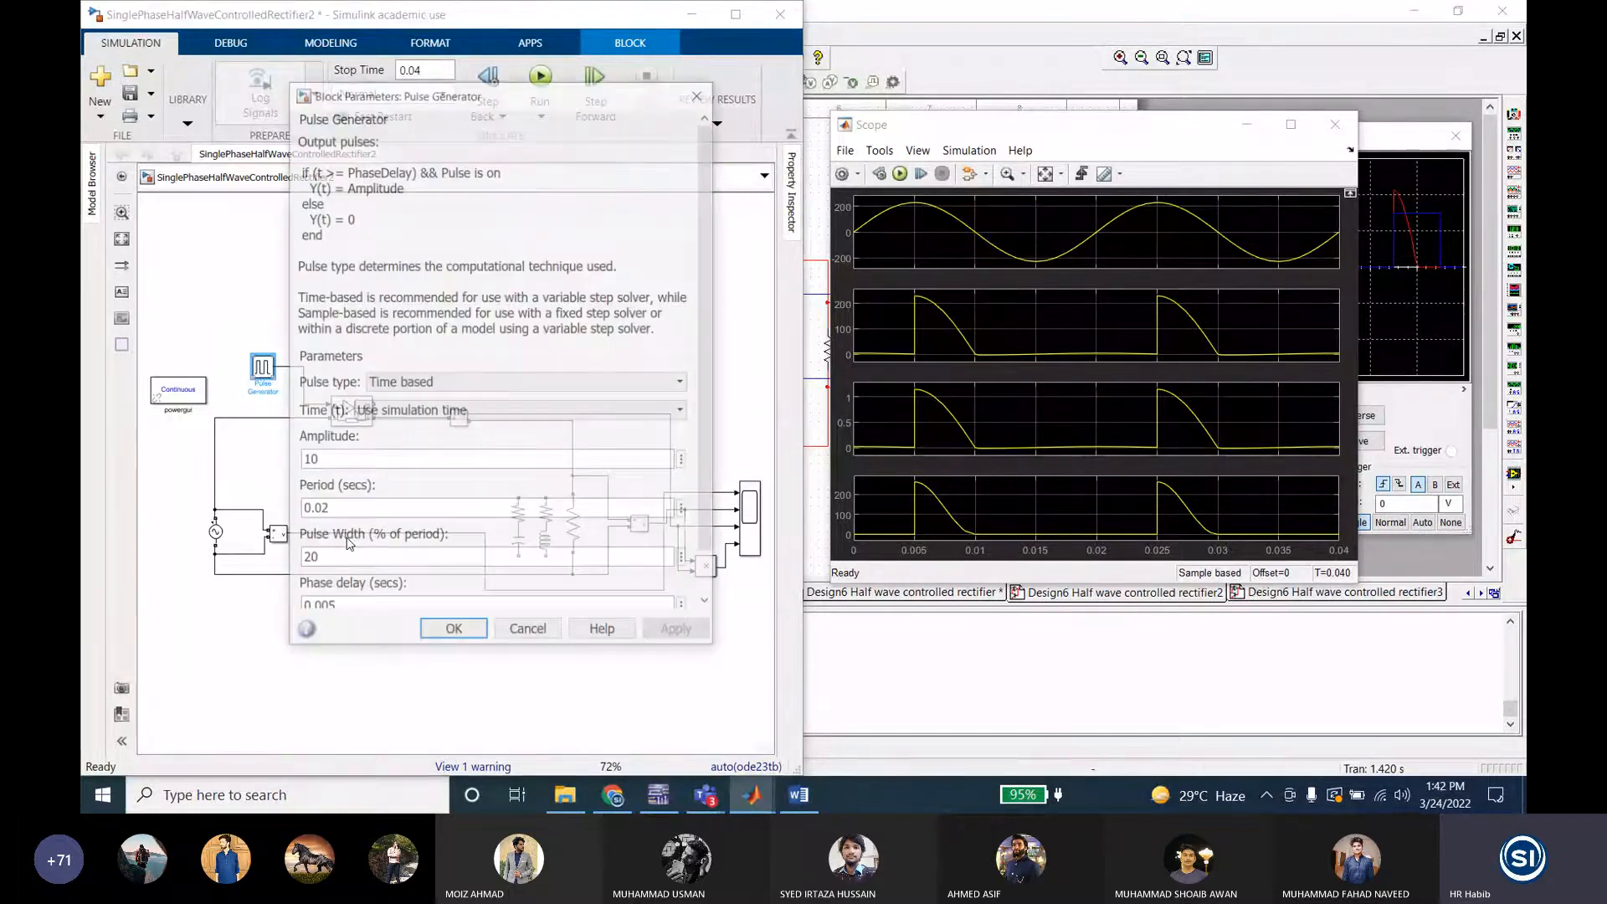
pyautogui.moveTo(368, 612); pyautogui.dragTo(329, 610)
pyautogui.write('8')
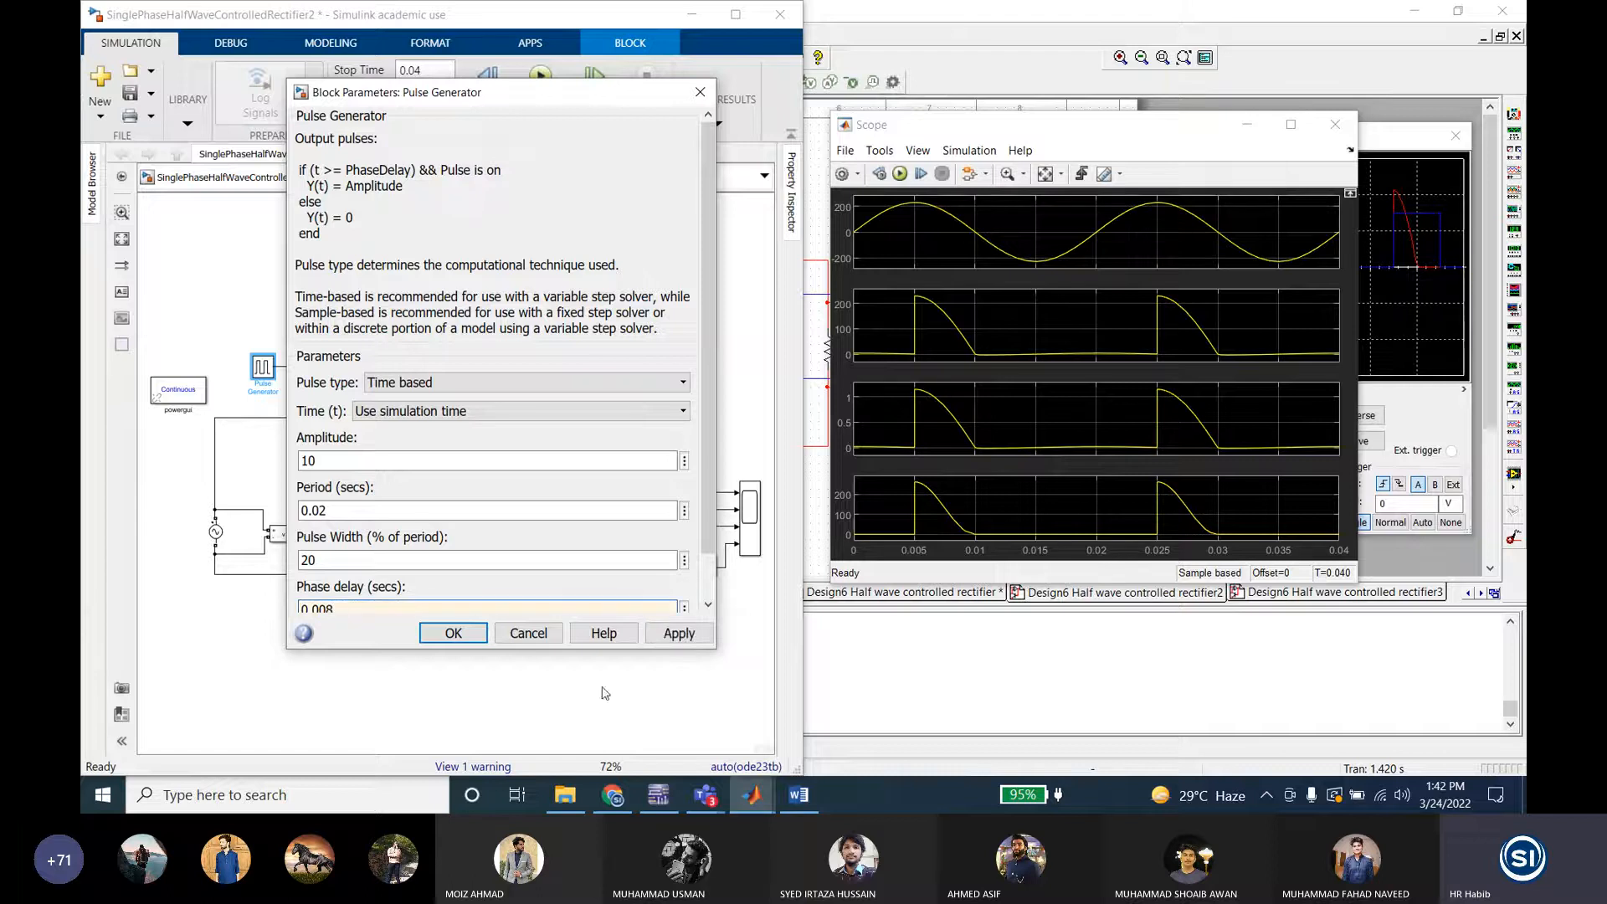
pyautogui.click(453, 633)
pyautogui.hotkey('ctrl', 't')
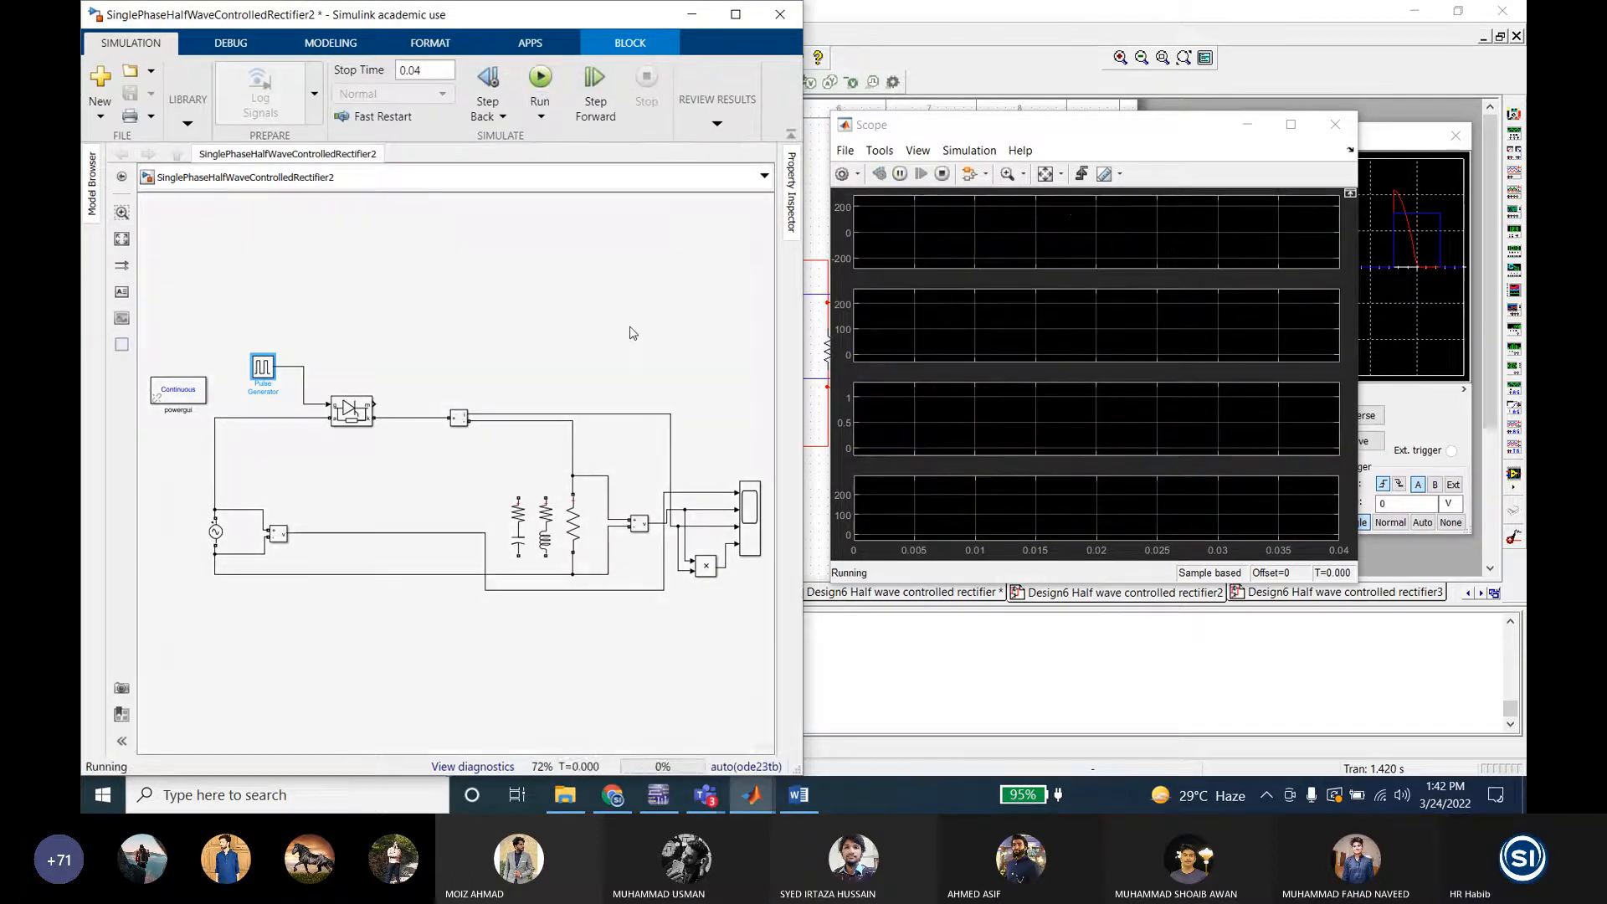
# Step: Set the gate pulse's phase delay to 0.009 s in the Pulse Generator and rerun the simulation
pyautogui.doubleClick(264, 369)
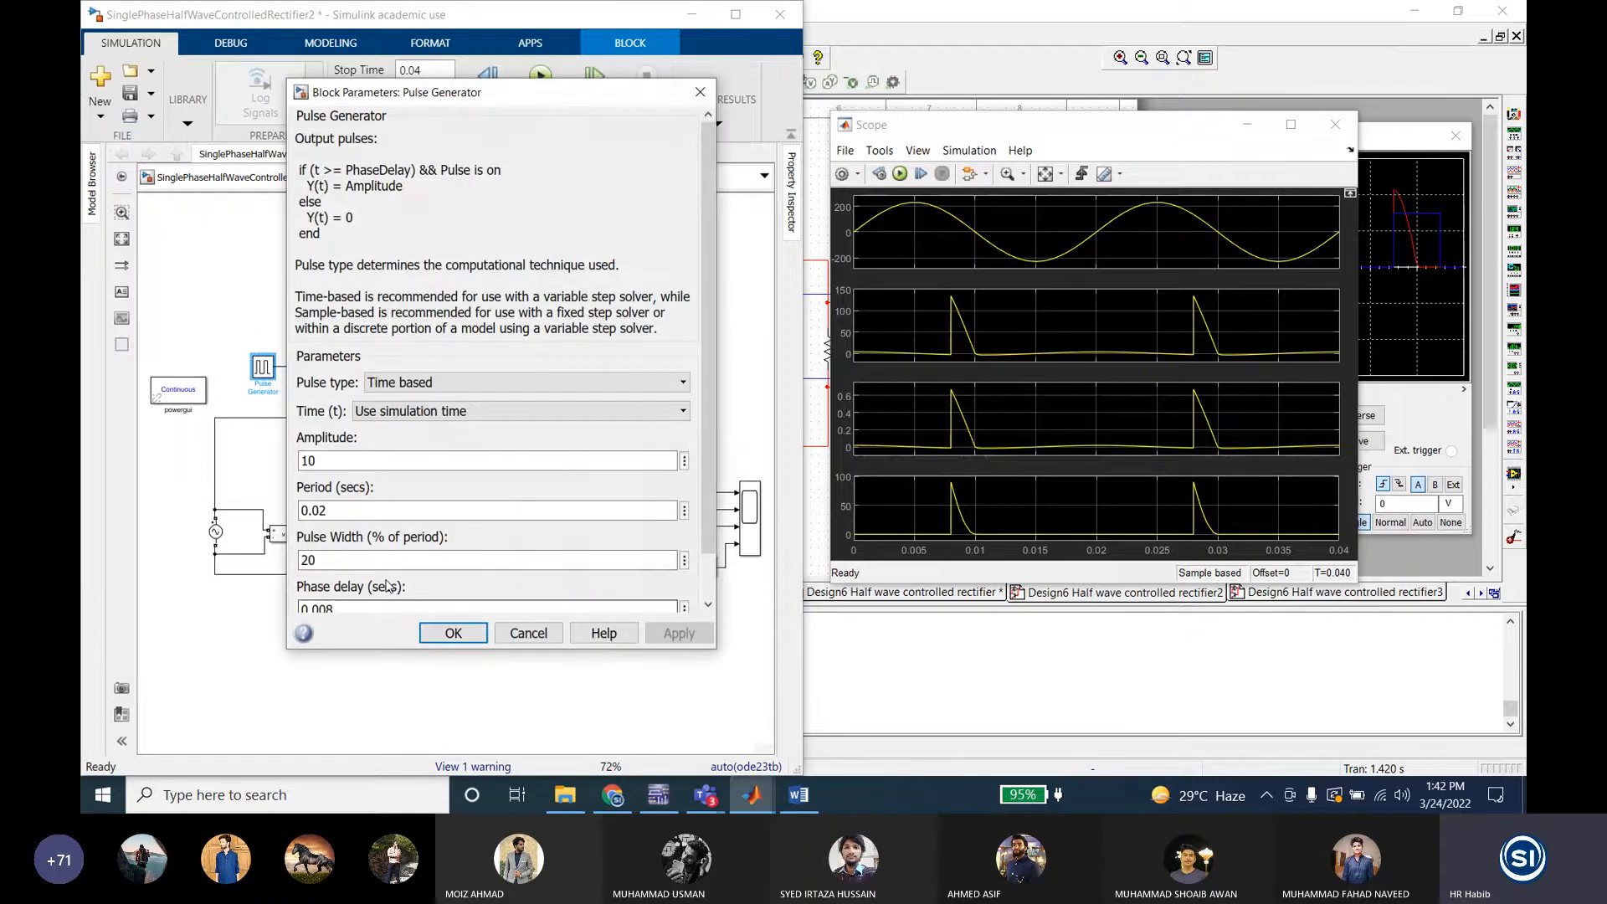
pyautogui.click(345, 610)
pyautogui.press('BackSpace')
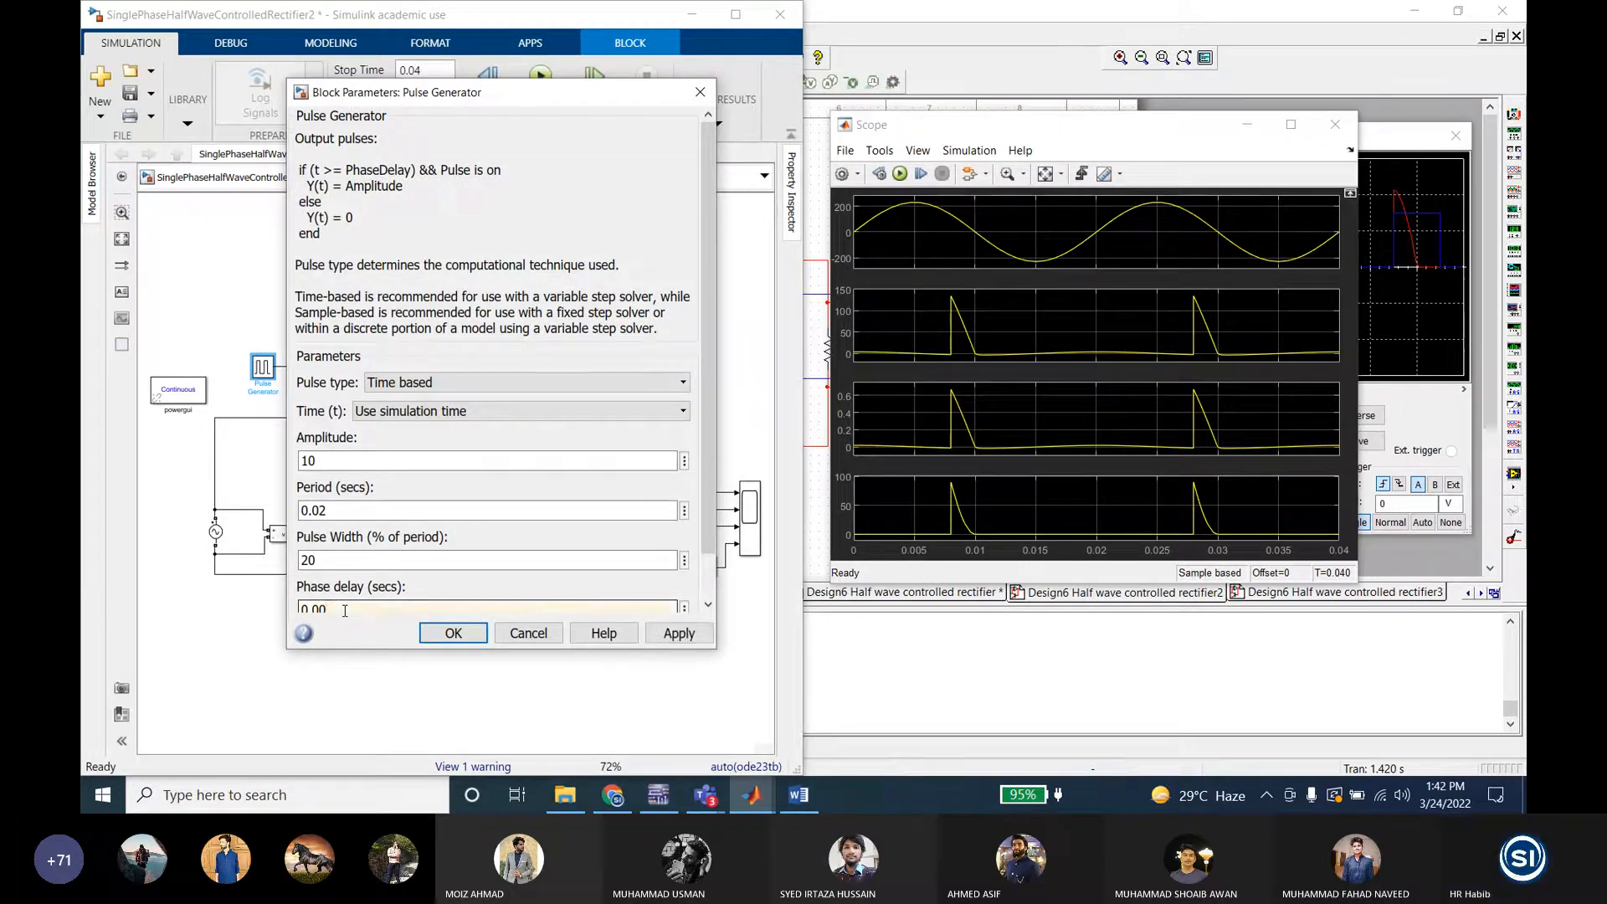
pyautogui.write('9')
pyautogui.click(453, 633)
pyautogui.click(540, 83)
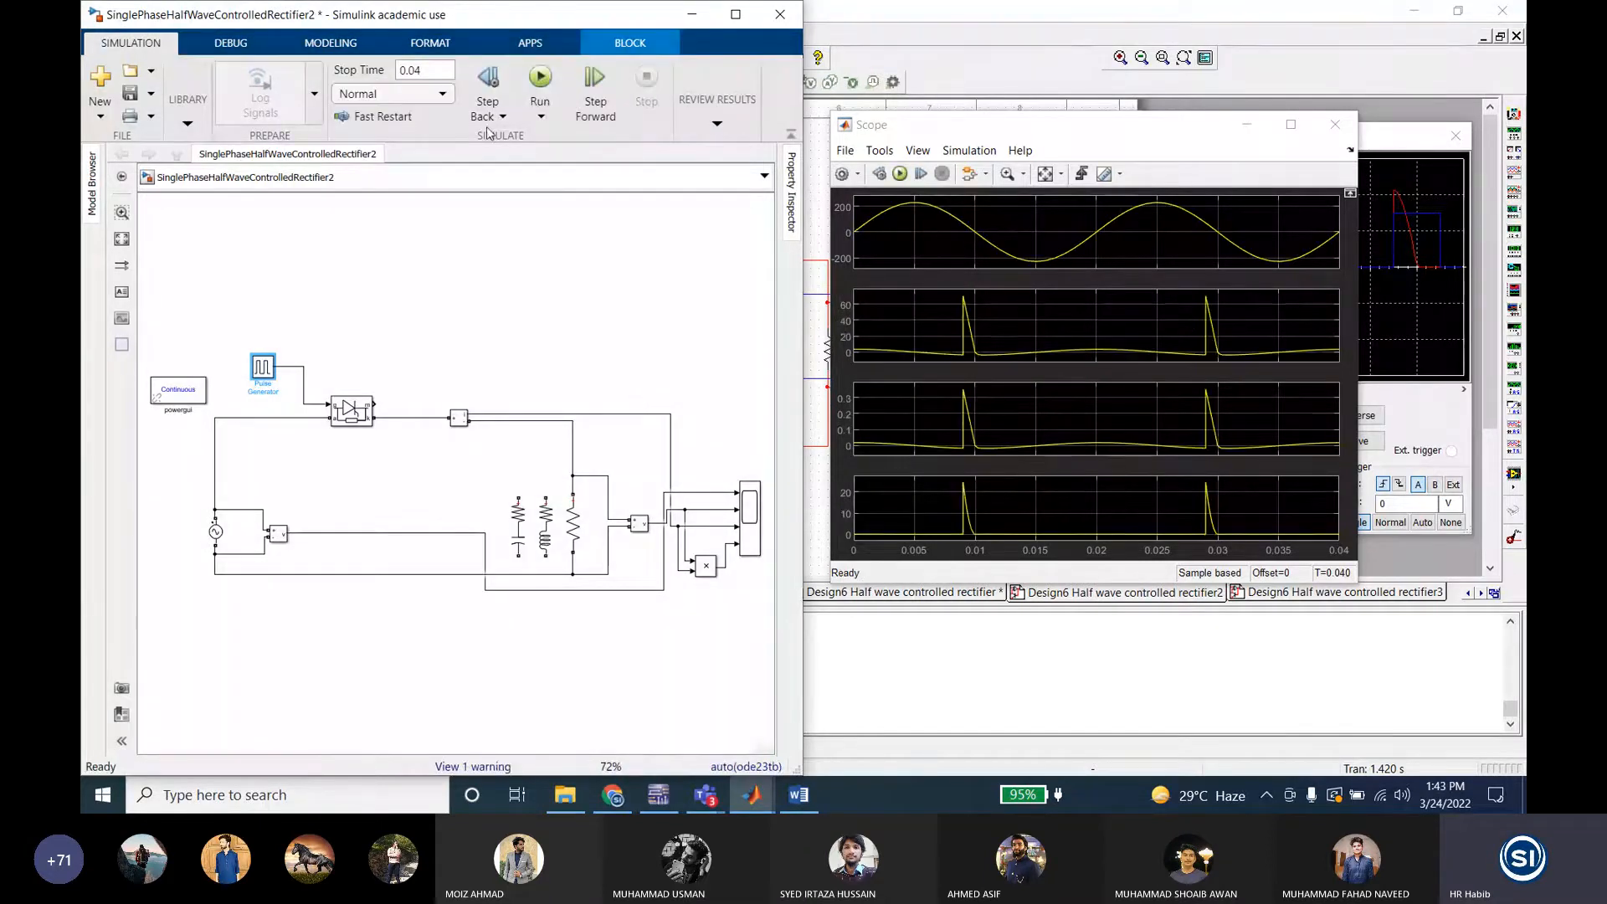
# Step: Rerun the simulation with the Pulse Generator's phase delay set to 0.001 s and save the half wave rectifier model
pyautogui.doubleClick(262, 366)
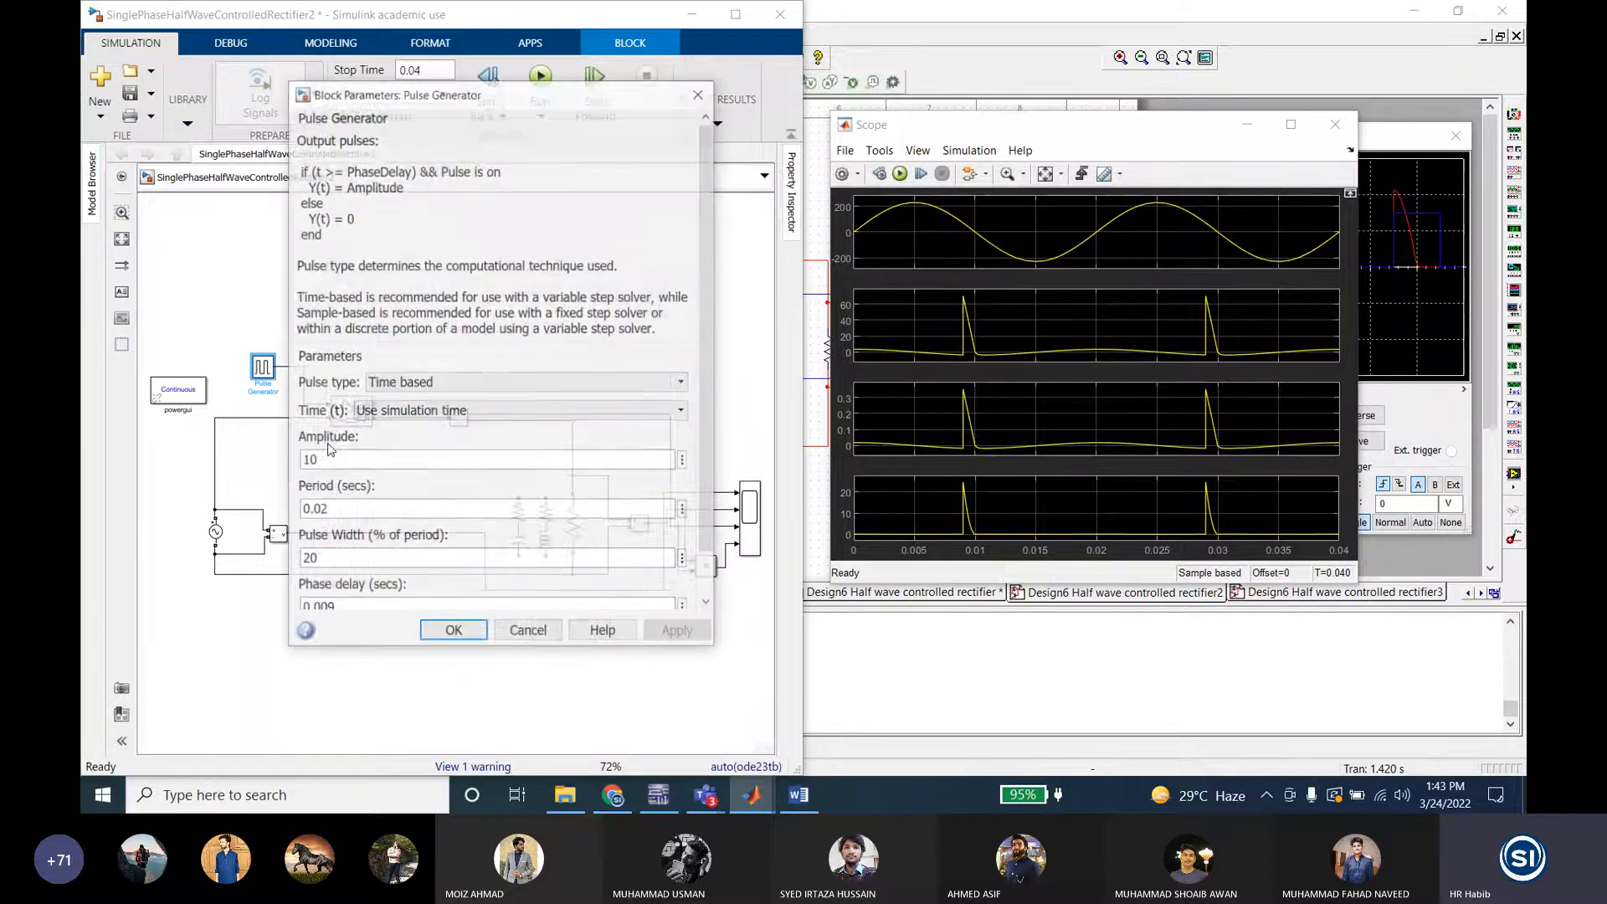
pyautogui.doubleClick(341, 565)
pyautogui.write('0.008')
pyautogui.moveTo(341, 561); pyautogui.dragTo(328, 561)
pyautogui.click(451, 634)
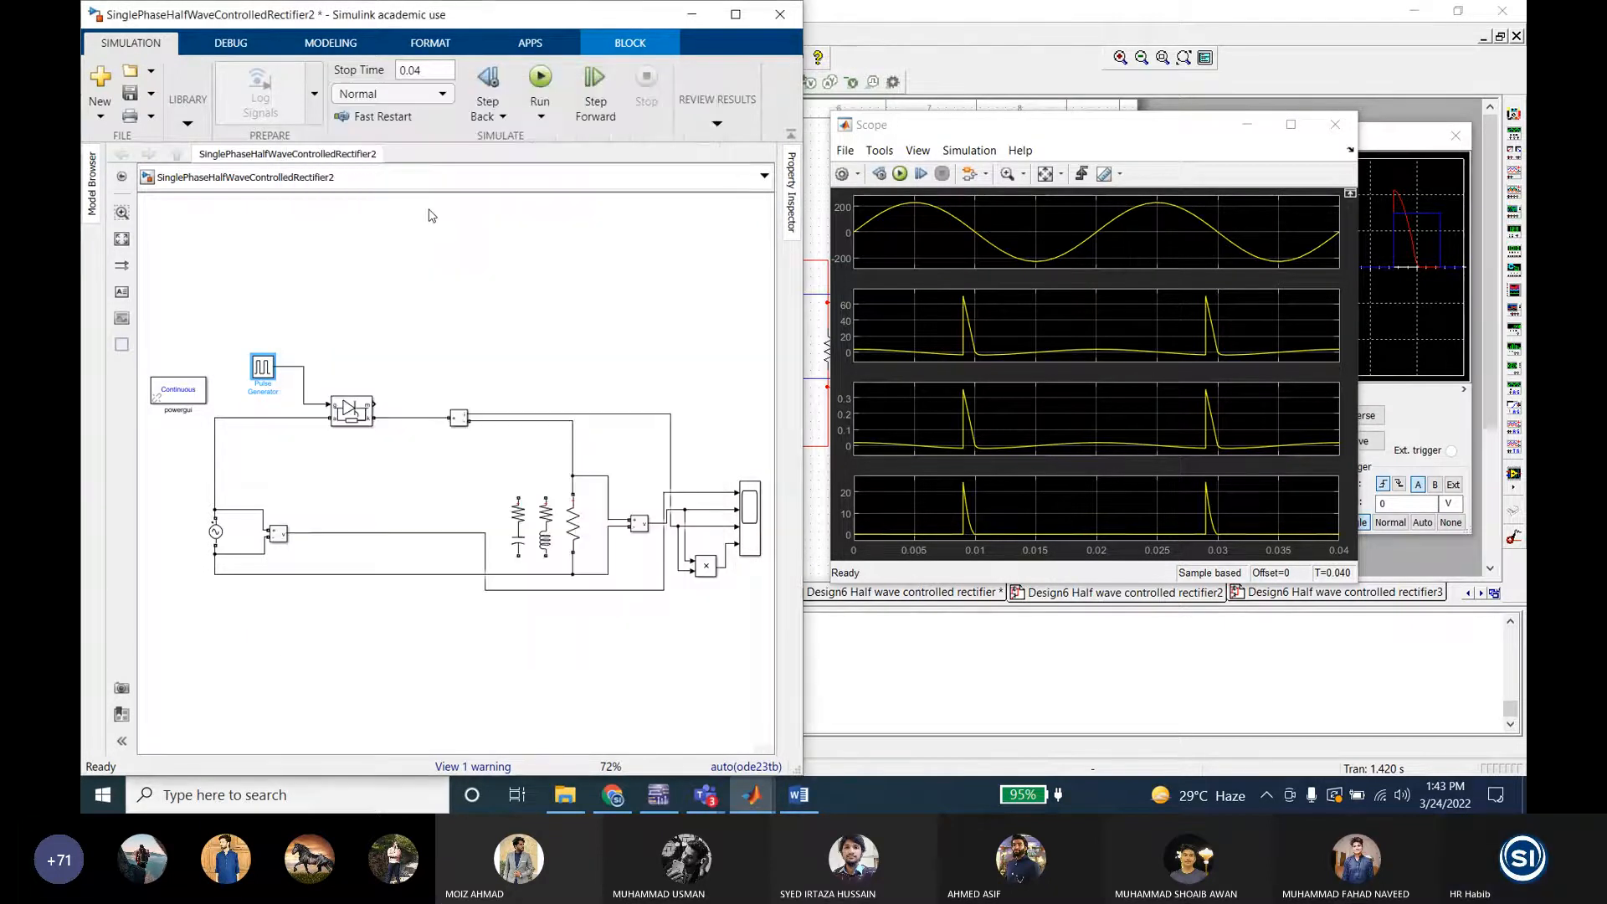
pyautogui.click(539, 84)
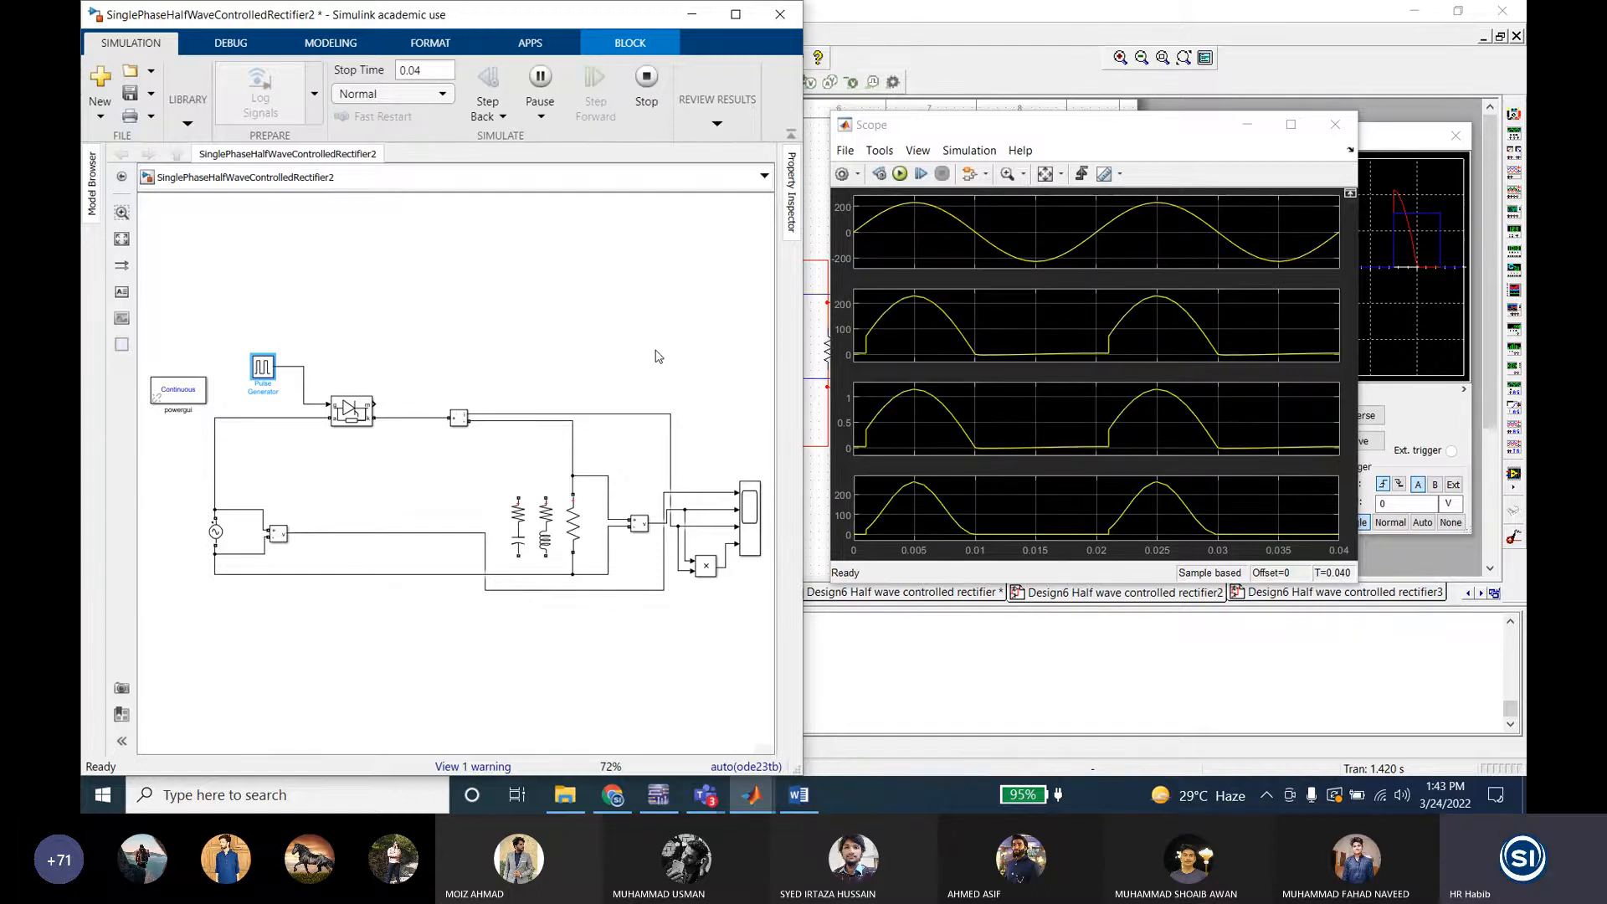
pyautogui.hotkey('ctrl', 's')
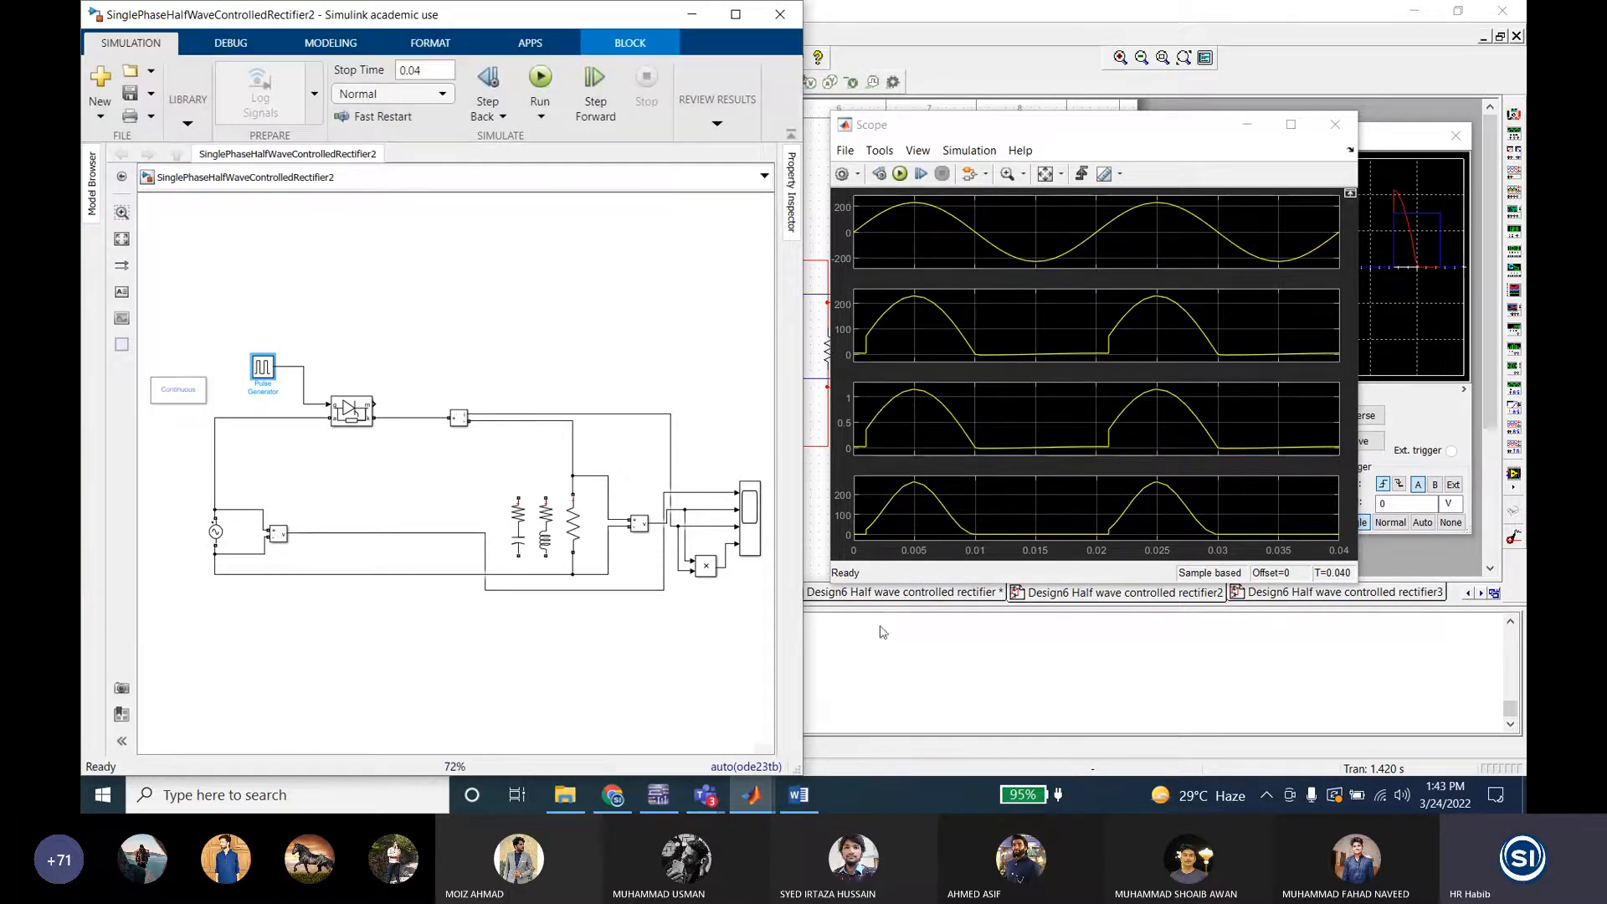
# Step: Switch to the SinglePhaseFullWaveControlledRectifier1 model, place its window beside the Scope, and fit the whole diagram to view
pyautogui.moveTo(747, 792)
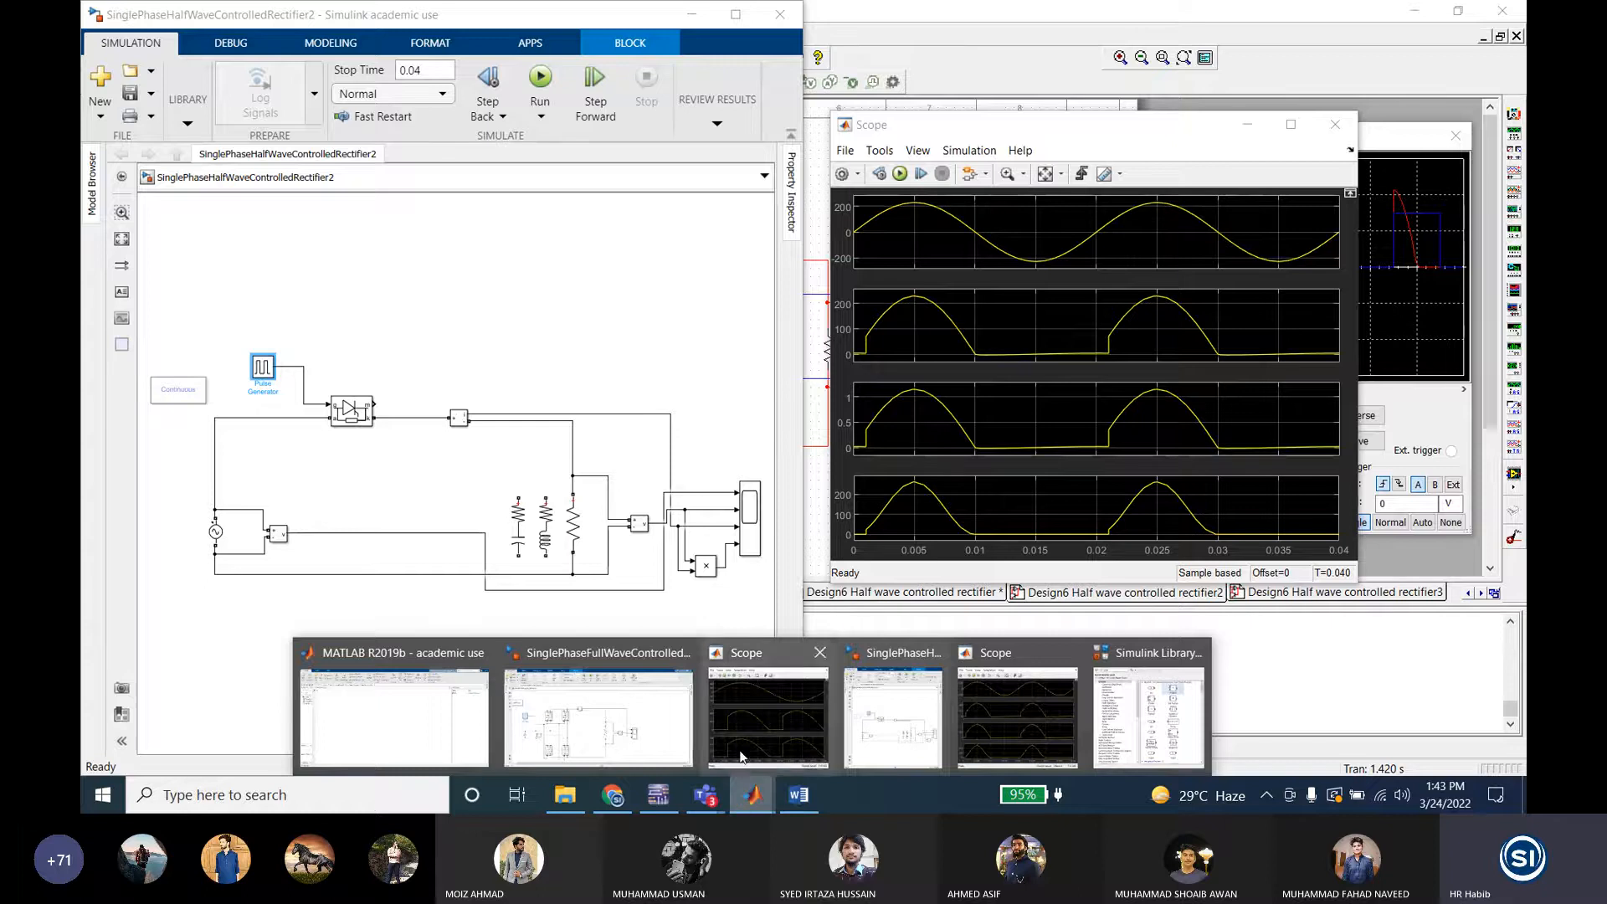
pyautogui.click(552, 704)
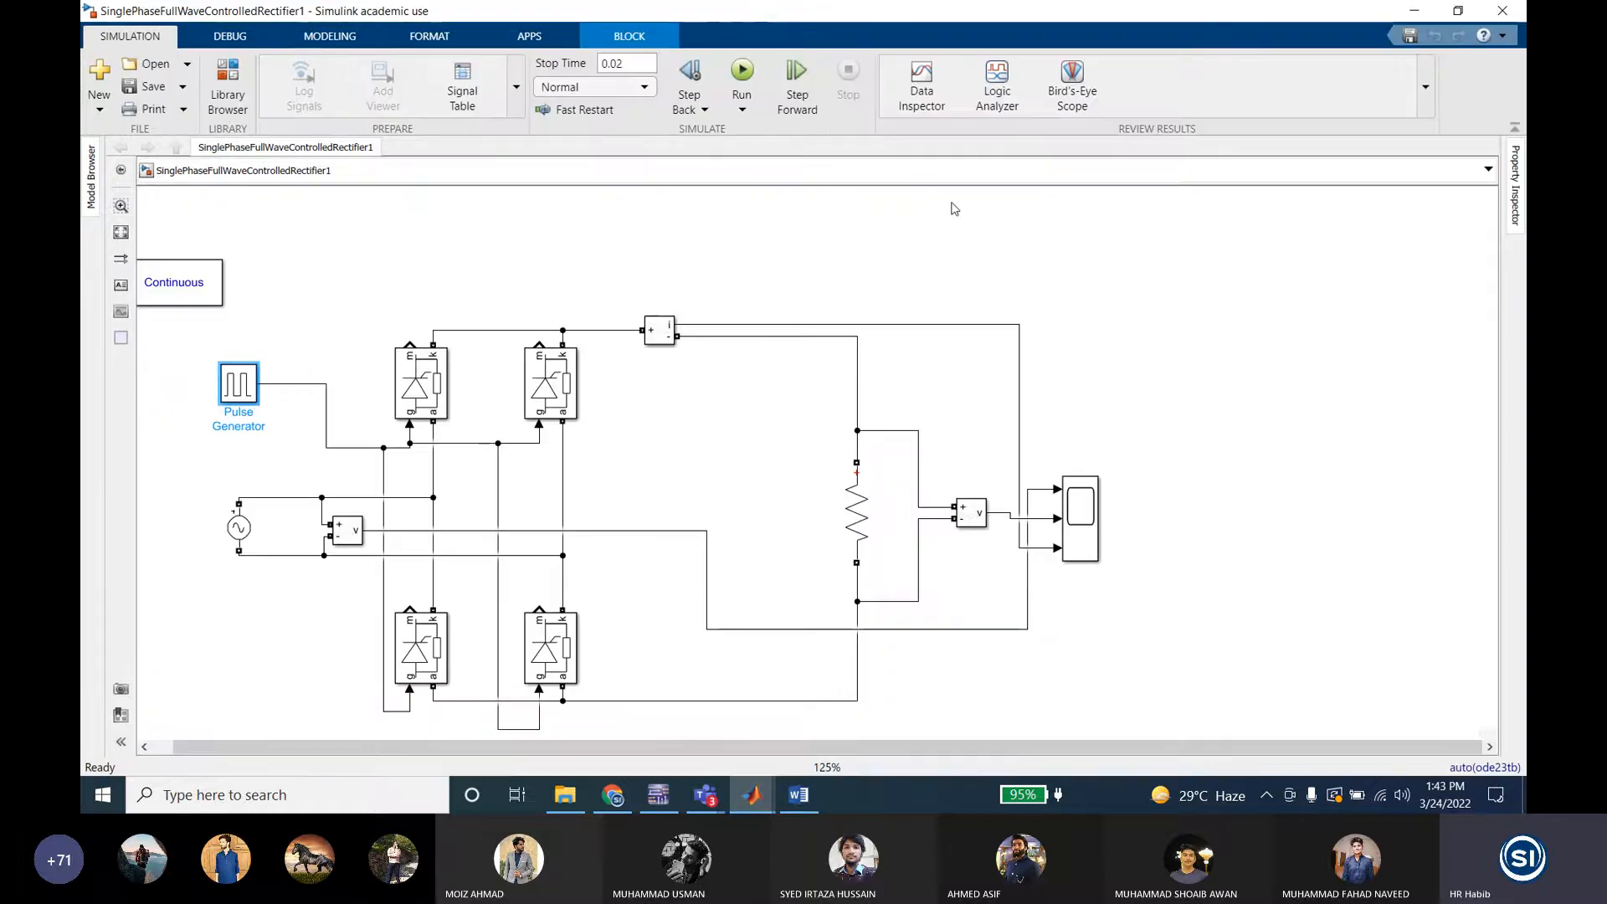
pyautogui.moveTo(1176, 13); pyautogui.dragTo(82, 7)
pyautogui.doubleClick(552, 391)
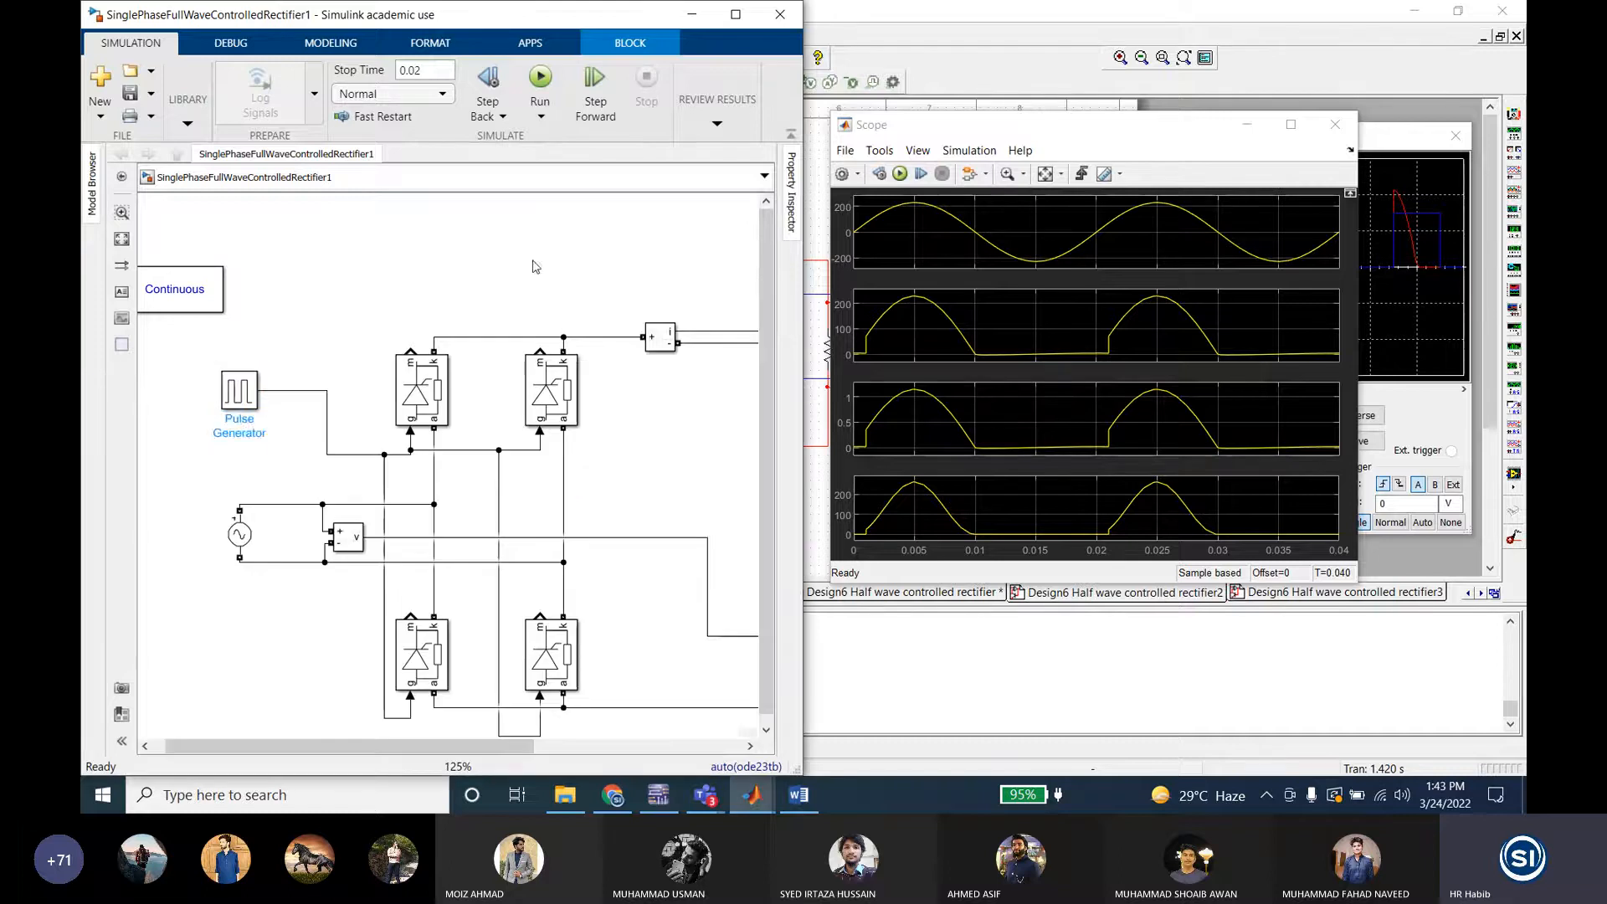
pyautogui.click(534, 266)
pyautogui.press('space')
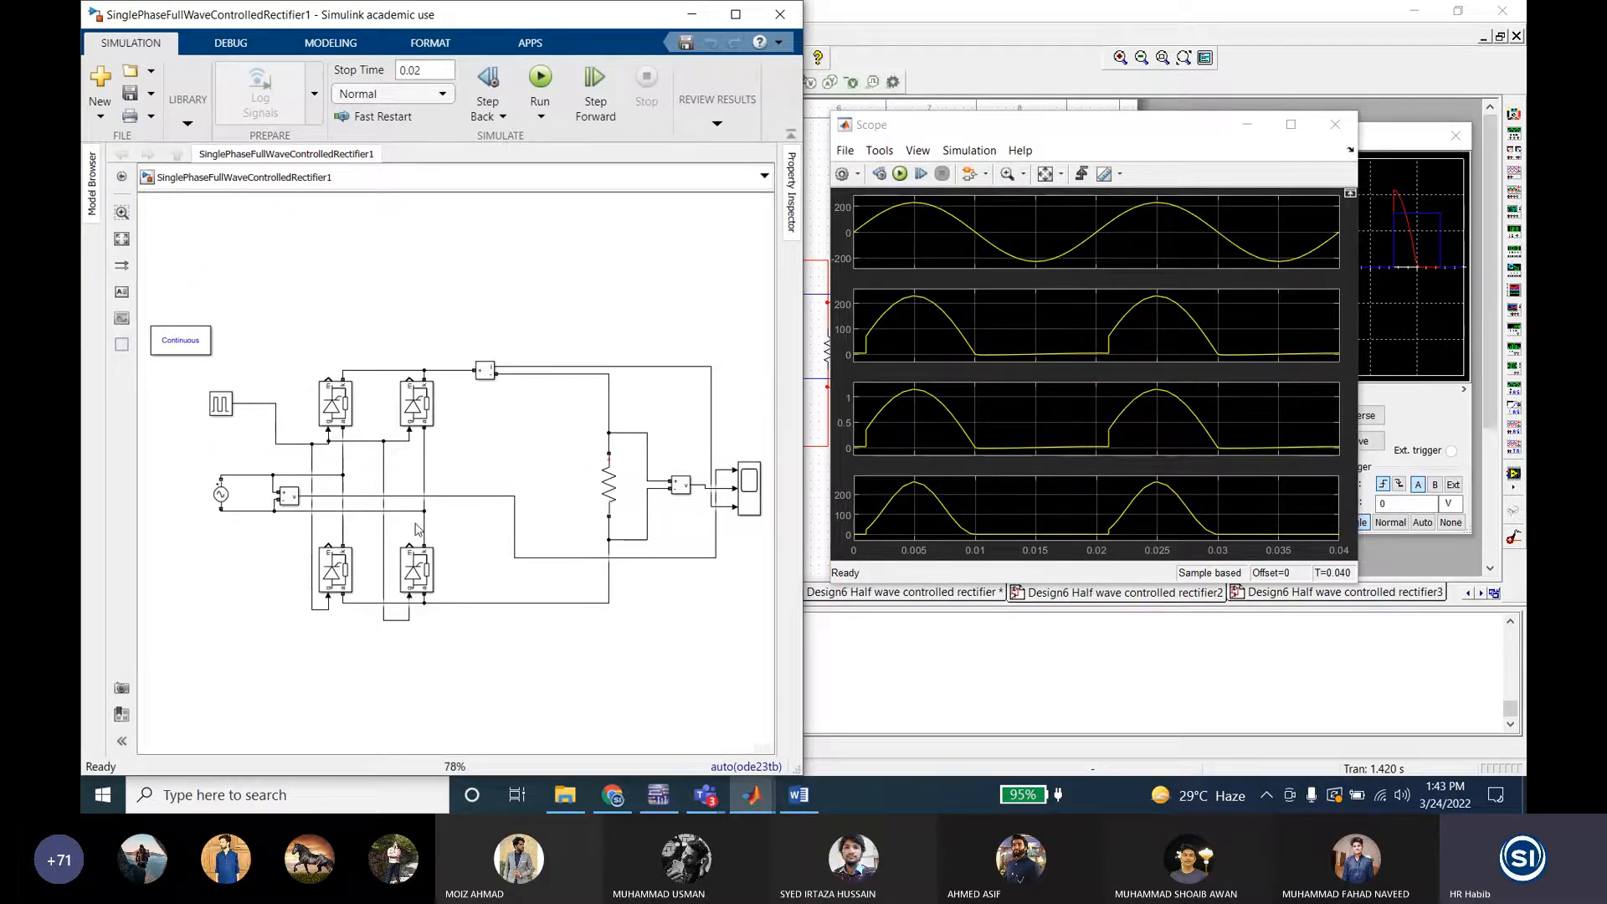
# Step: Examine the full wave rectifier's thyristors, AC source, Scope block and the load resistor's parameters without changing them
pyautogui.click(420, 393)
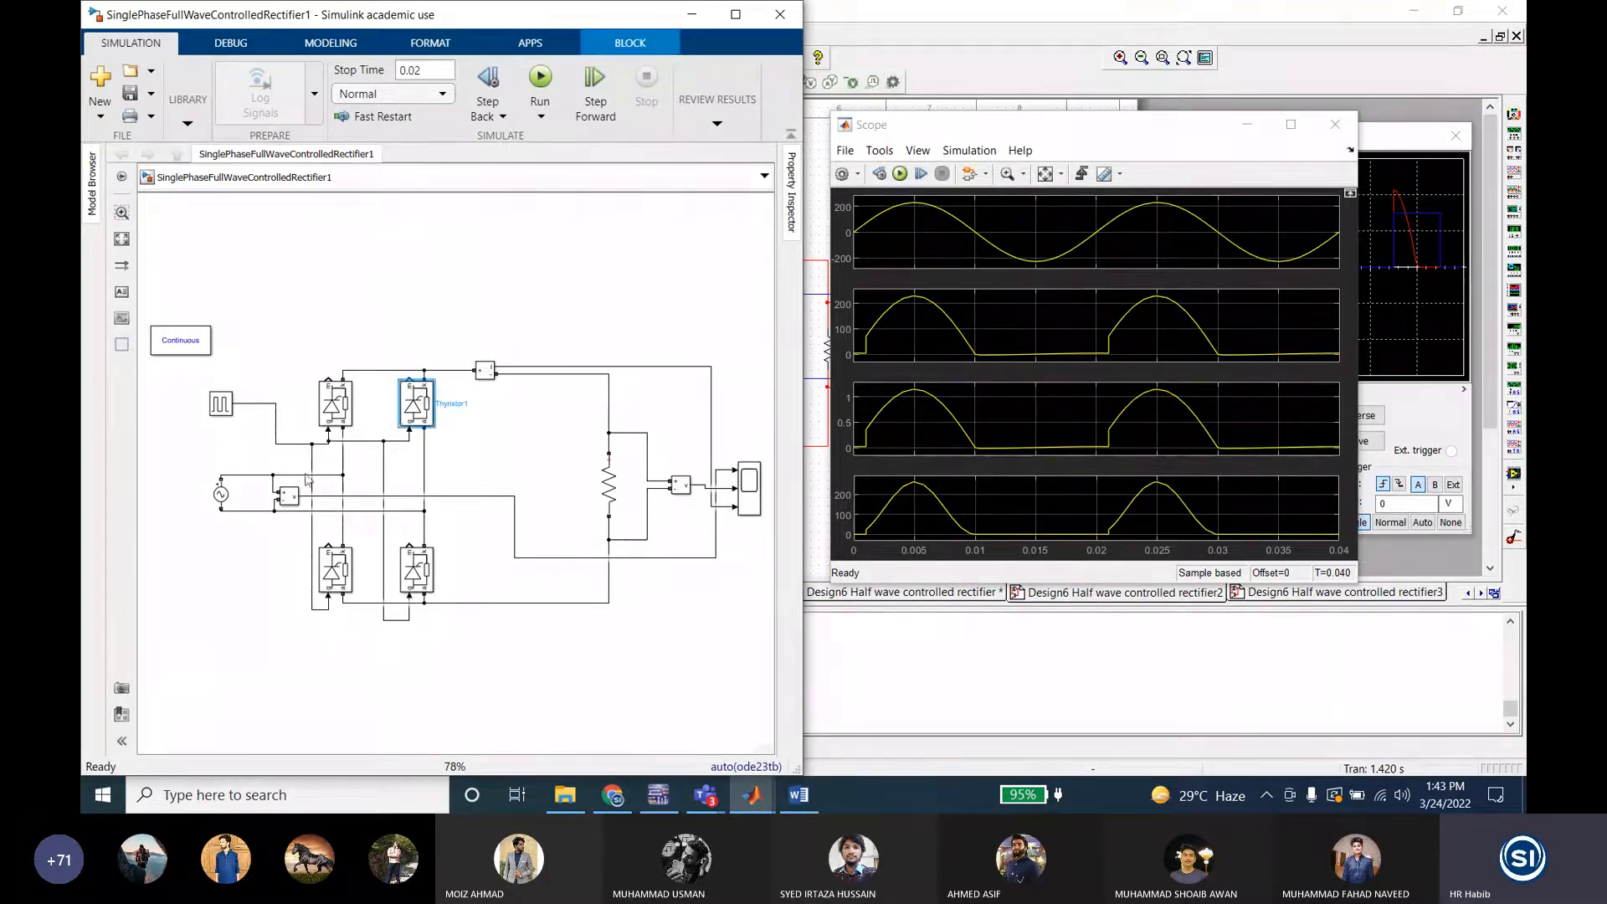
pyautogui.click(221, 496)
pyautogui.click(335, 405)
pyautogui.click(417, 405)
pyautogui.click(334, 407)
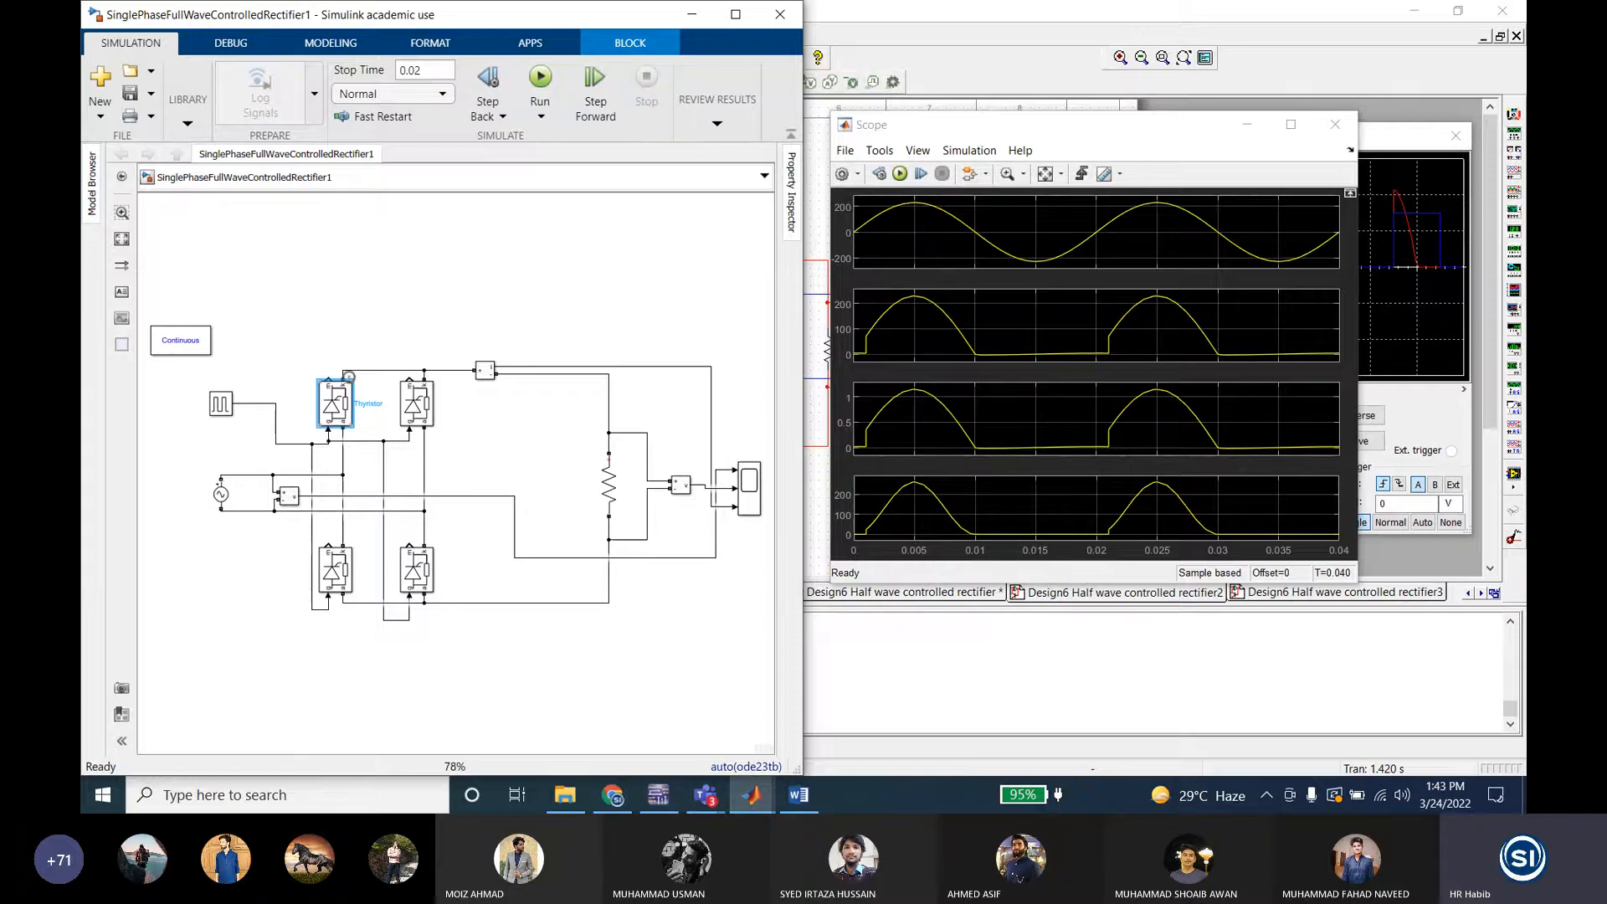
pyautogui.doubleClick(609, 486)
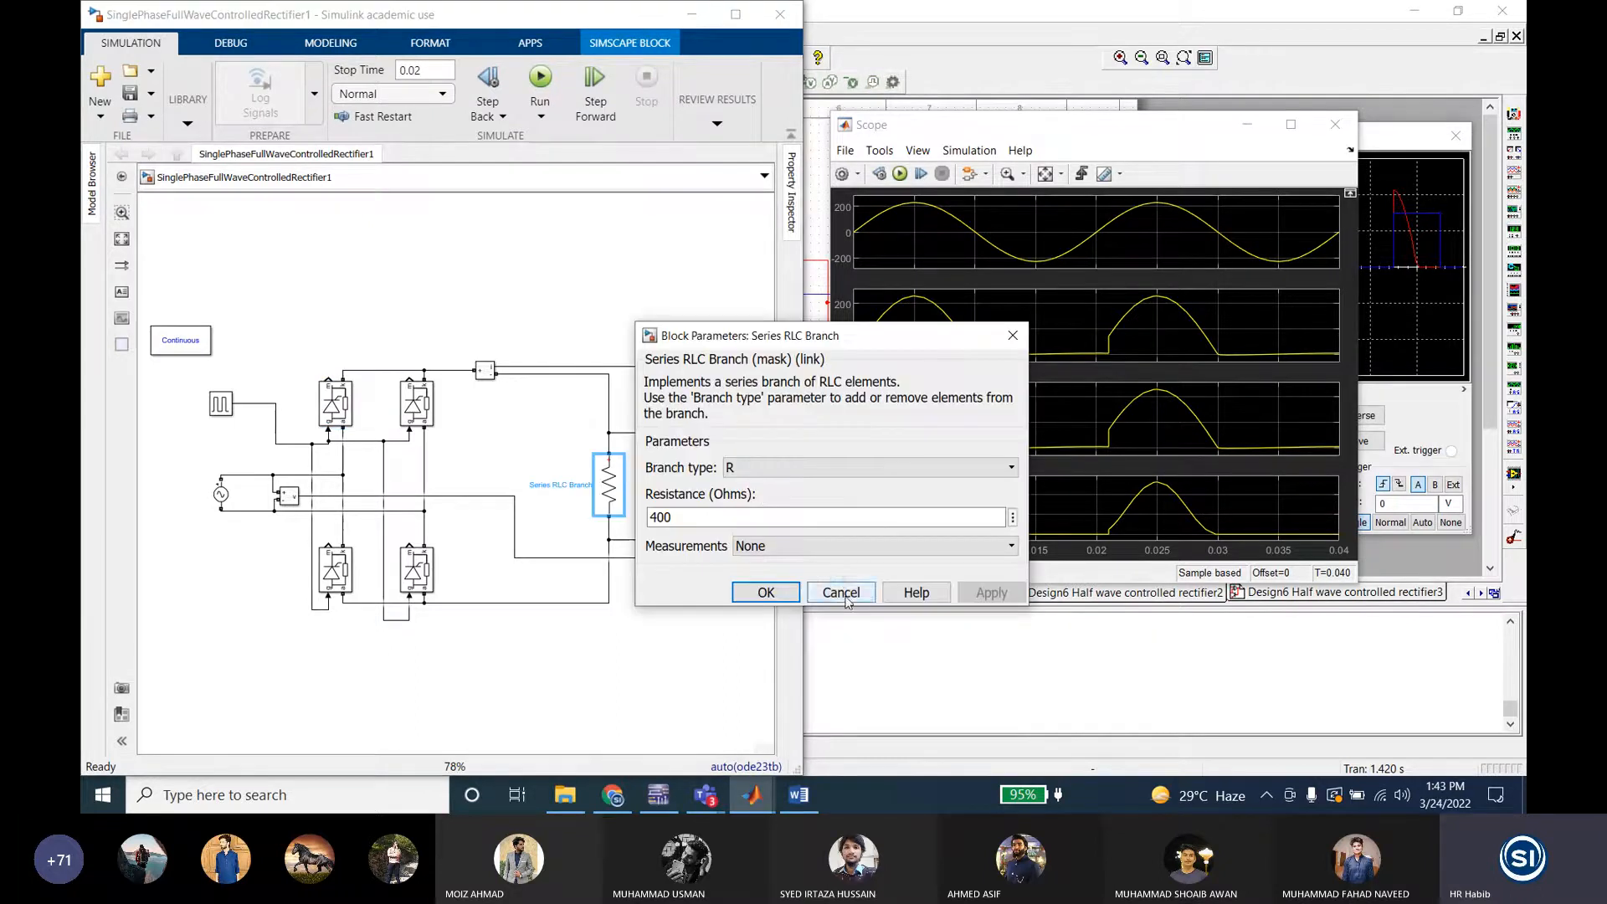
pyautogui.click(847, 593)
pyautogui.click(572, 462)
pyautogui.click(755, 498)
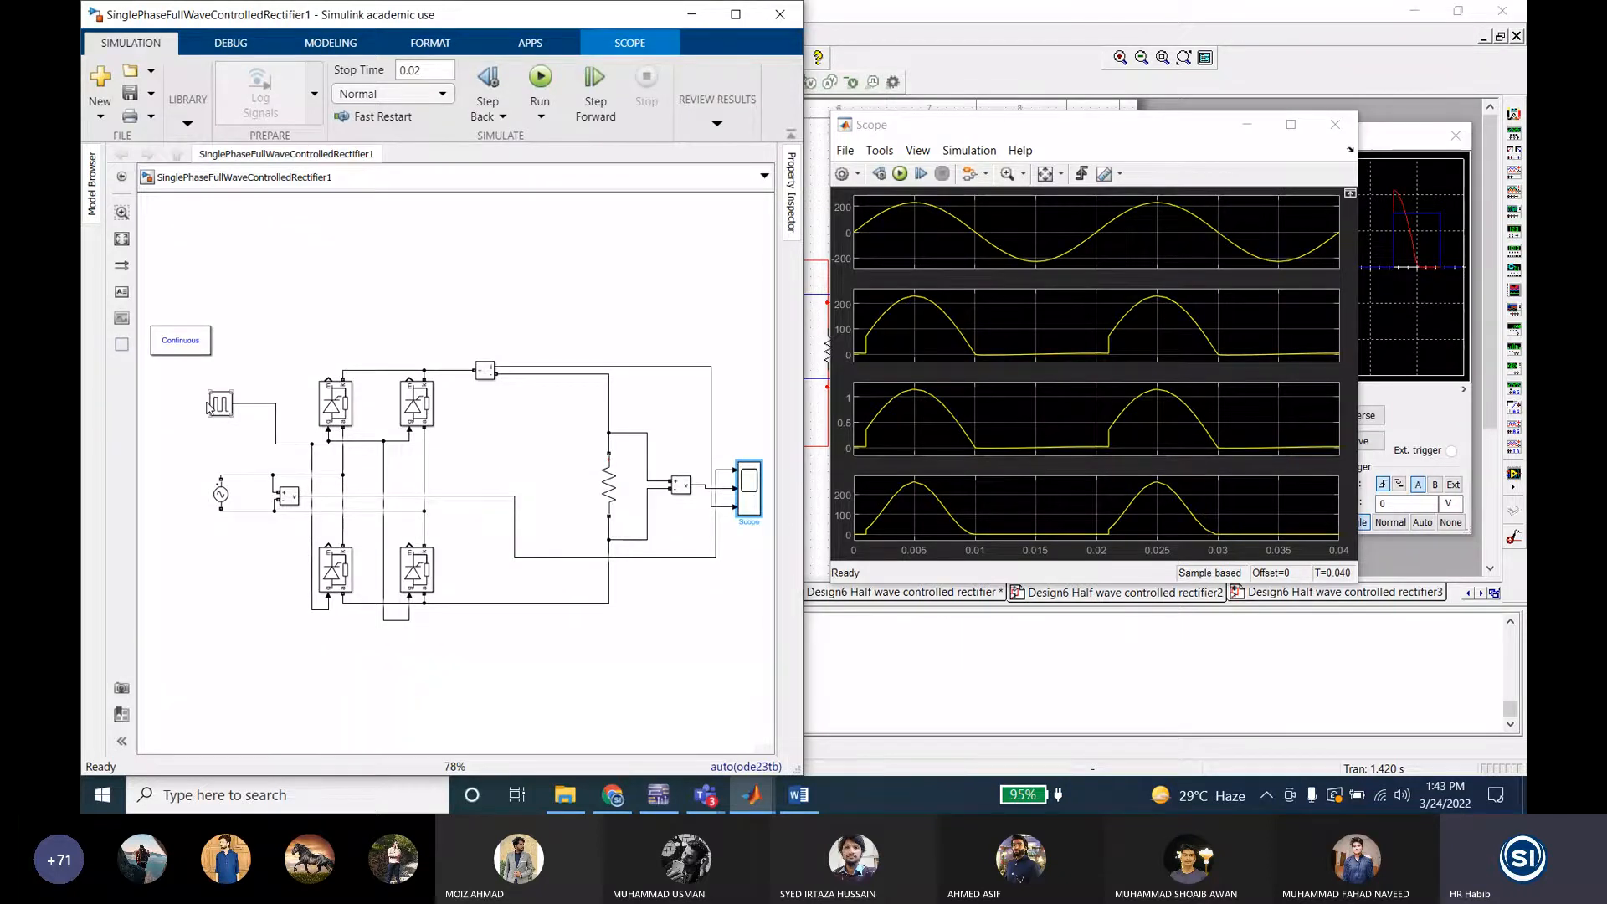
# Step: Check the Pulse Generator's phase delay, run the full wave rectifier simulation and place its Scope beside the model
pyautogui.doubleClick(221, 406)
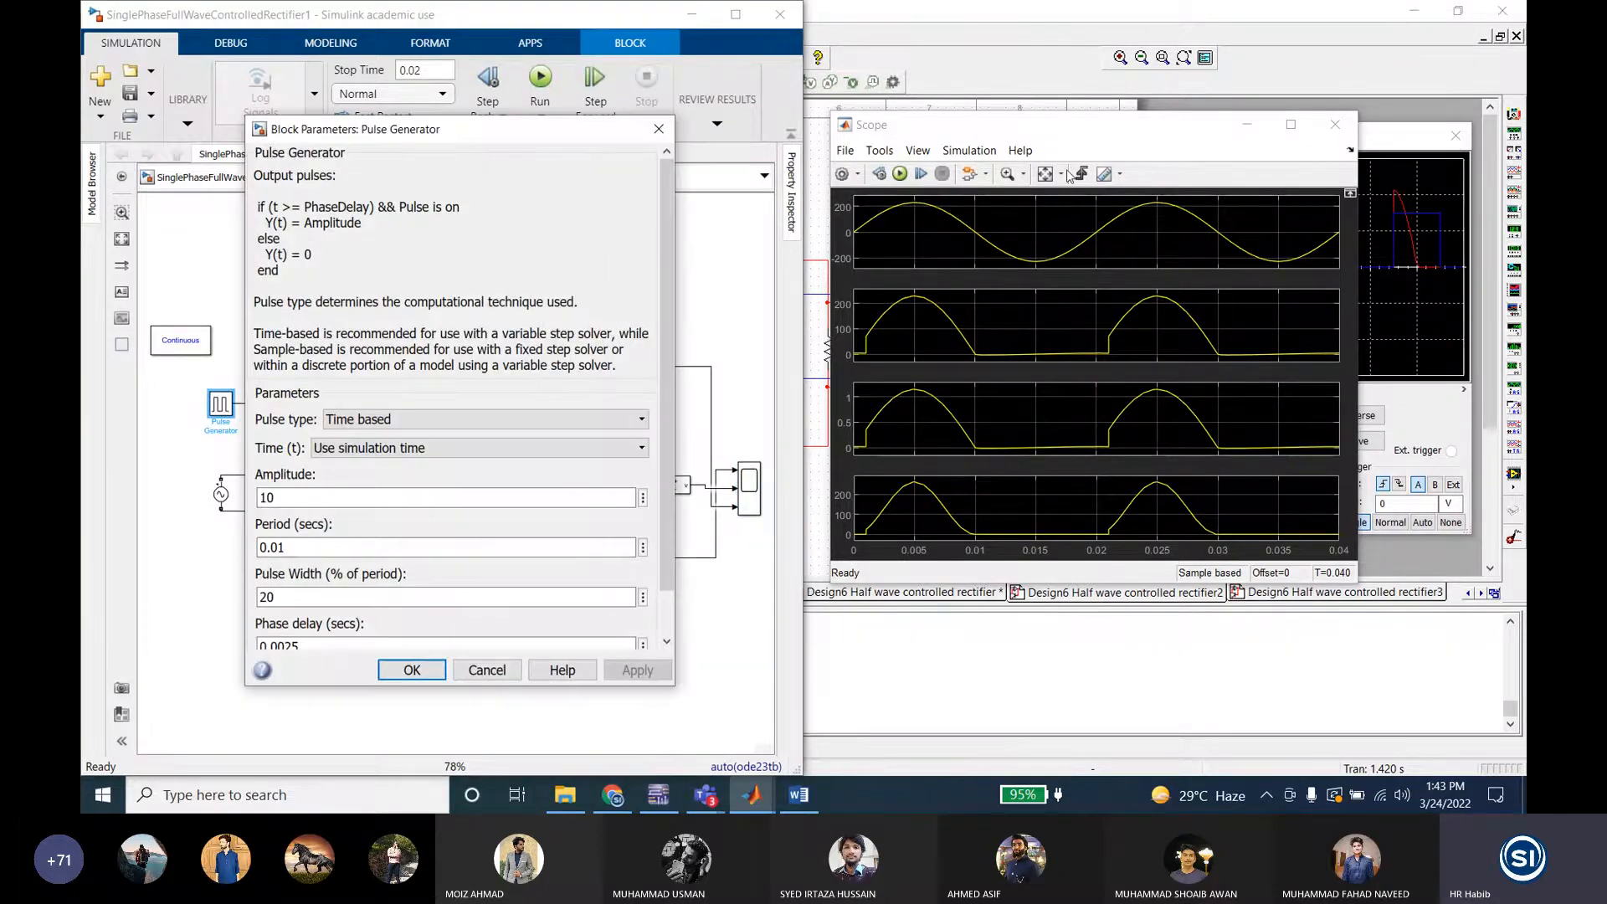
pyautogui.click(1248, 125)
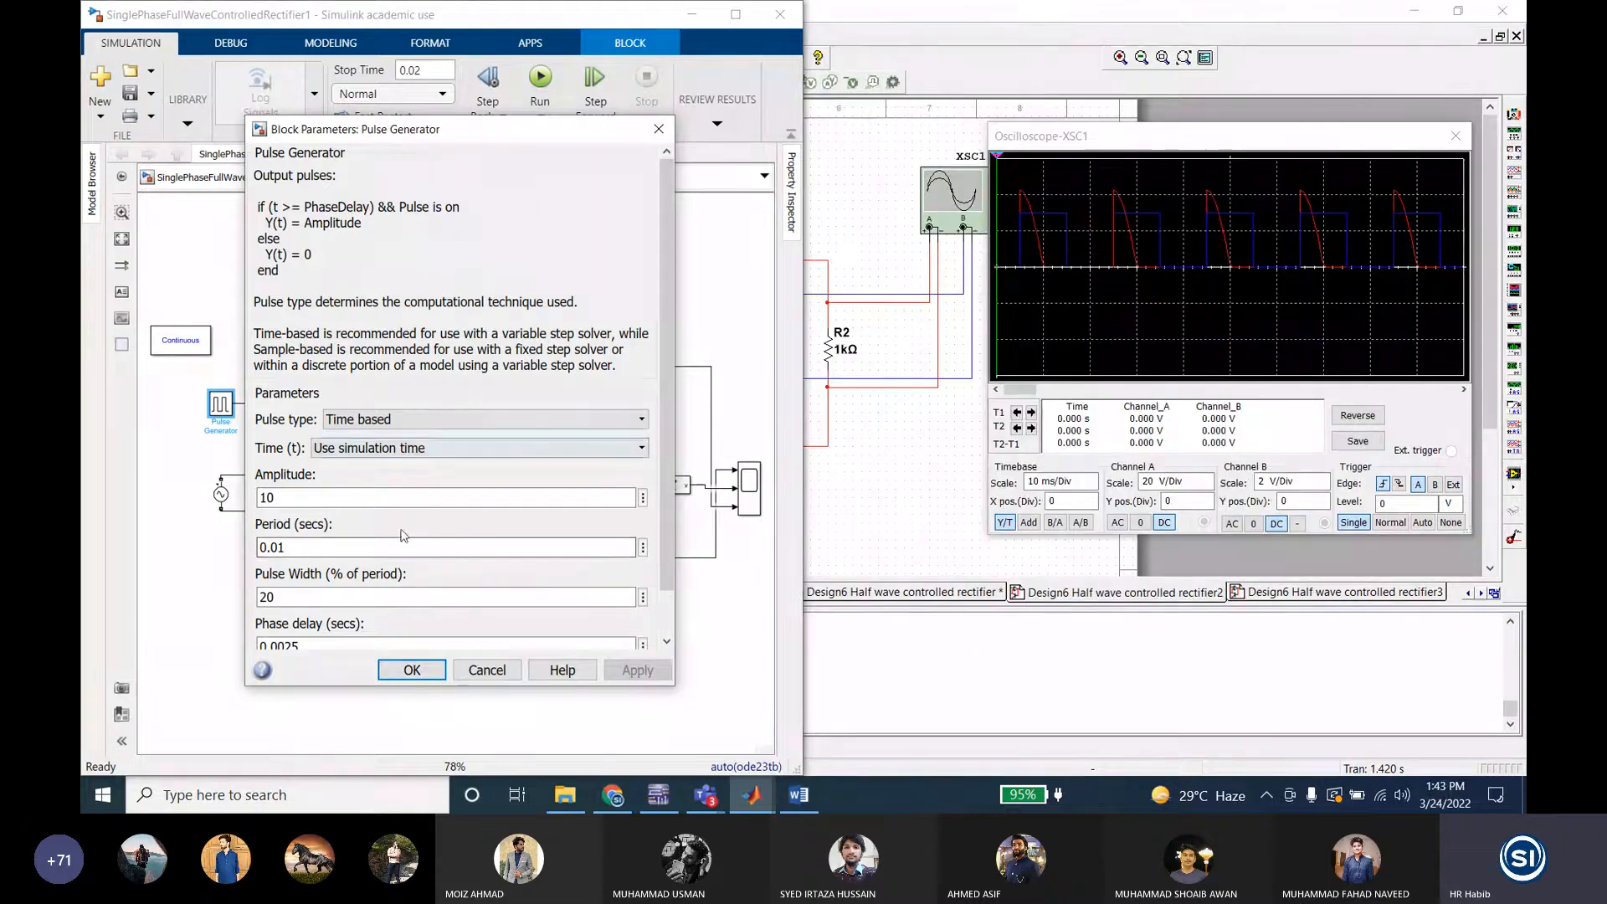
pyautogui.scroll(-1, 335, 502)
pyautogui.click(301, 602)
pyautogui.click(298, 596)
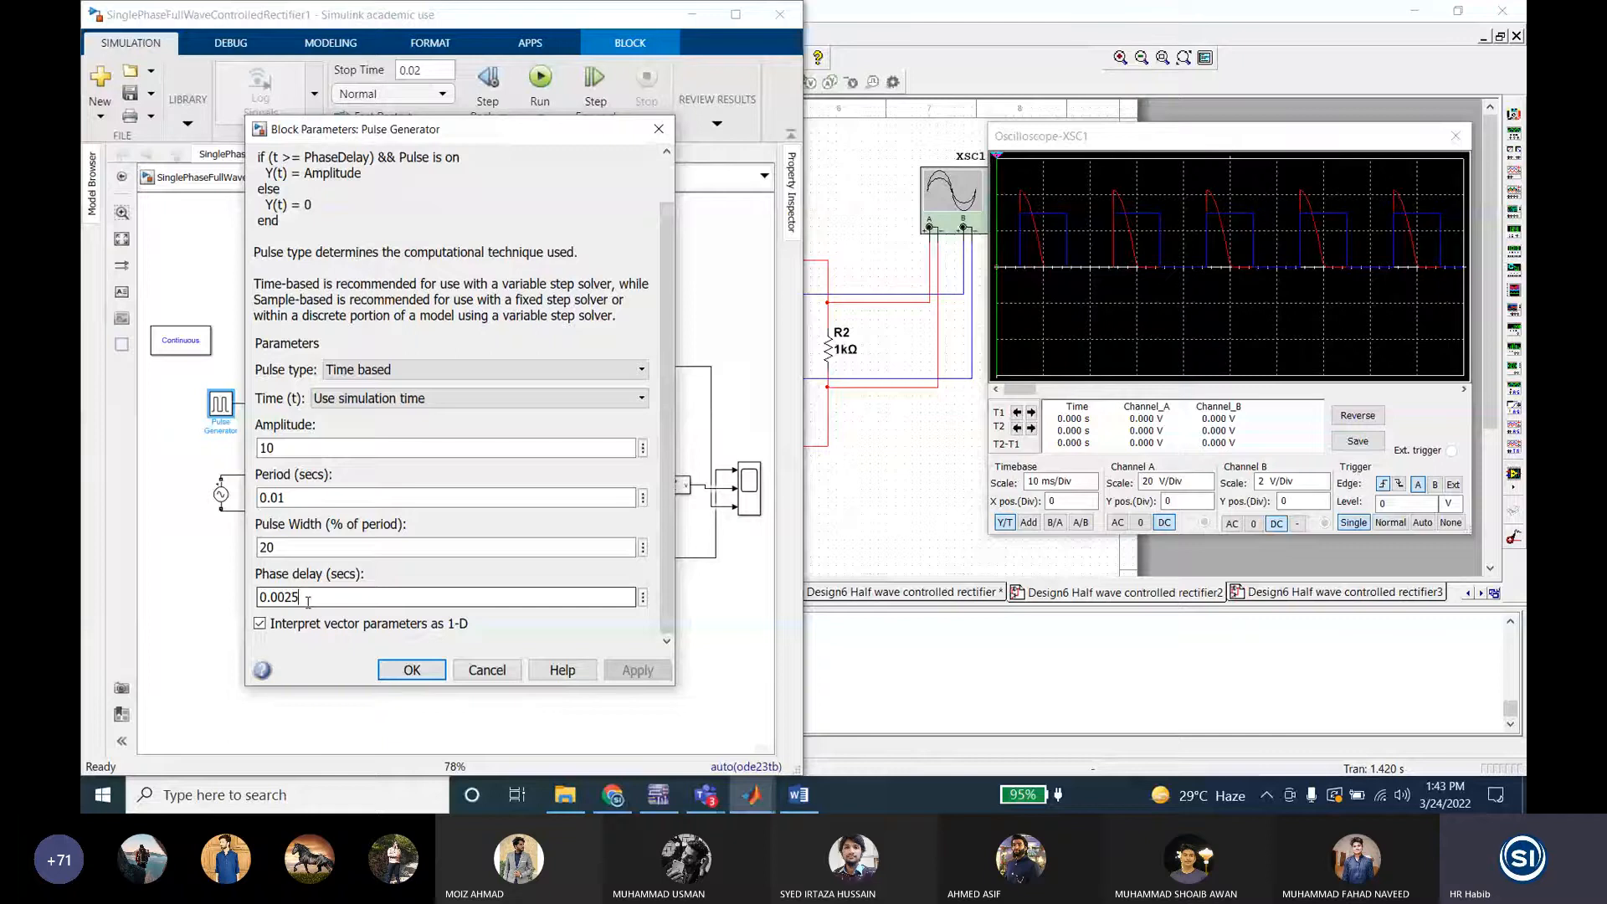
pyautogui.press('Return')
pyautogui.click(538, 84)
pyautogui.moveTo(759, 791)
pyautogui.click(725, 716)
pyautogui.moveTo(1074, 83); pyautogui.dragTo(997, 94)
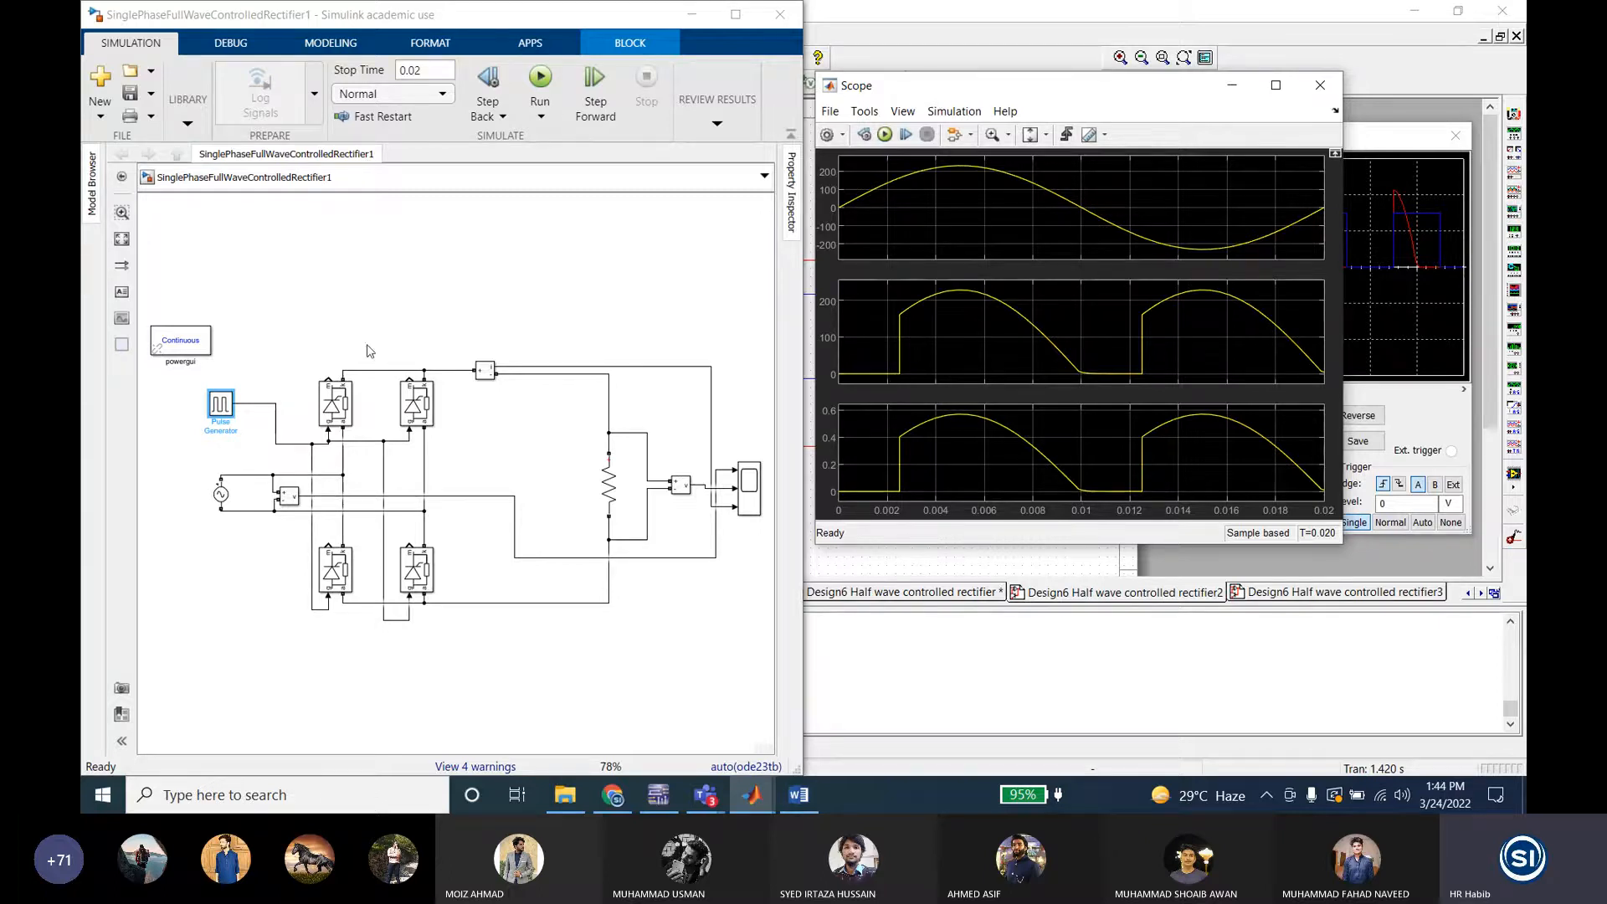
# Step: Set the Pulse Generator's phase delay to 0 s in the full wave rectifier model and rerun the simulation
pyautogui.doubleClick(221, 405)
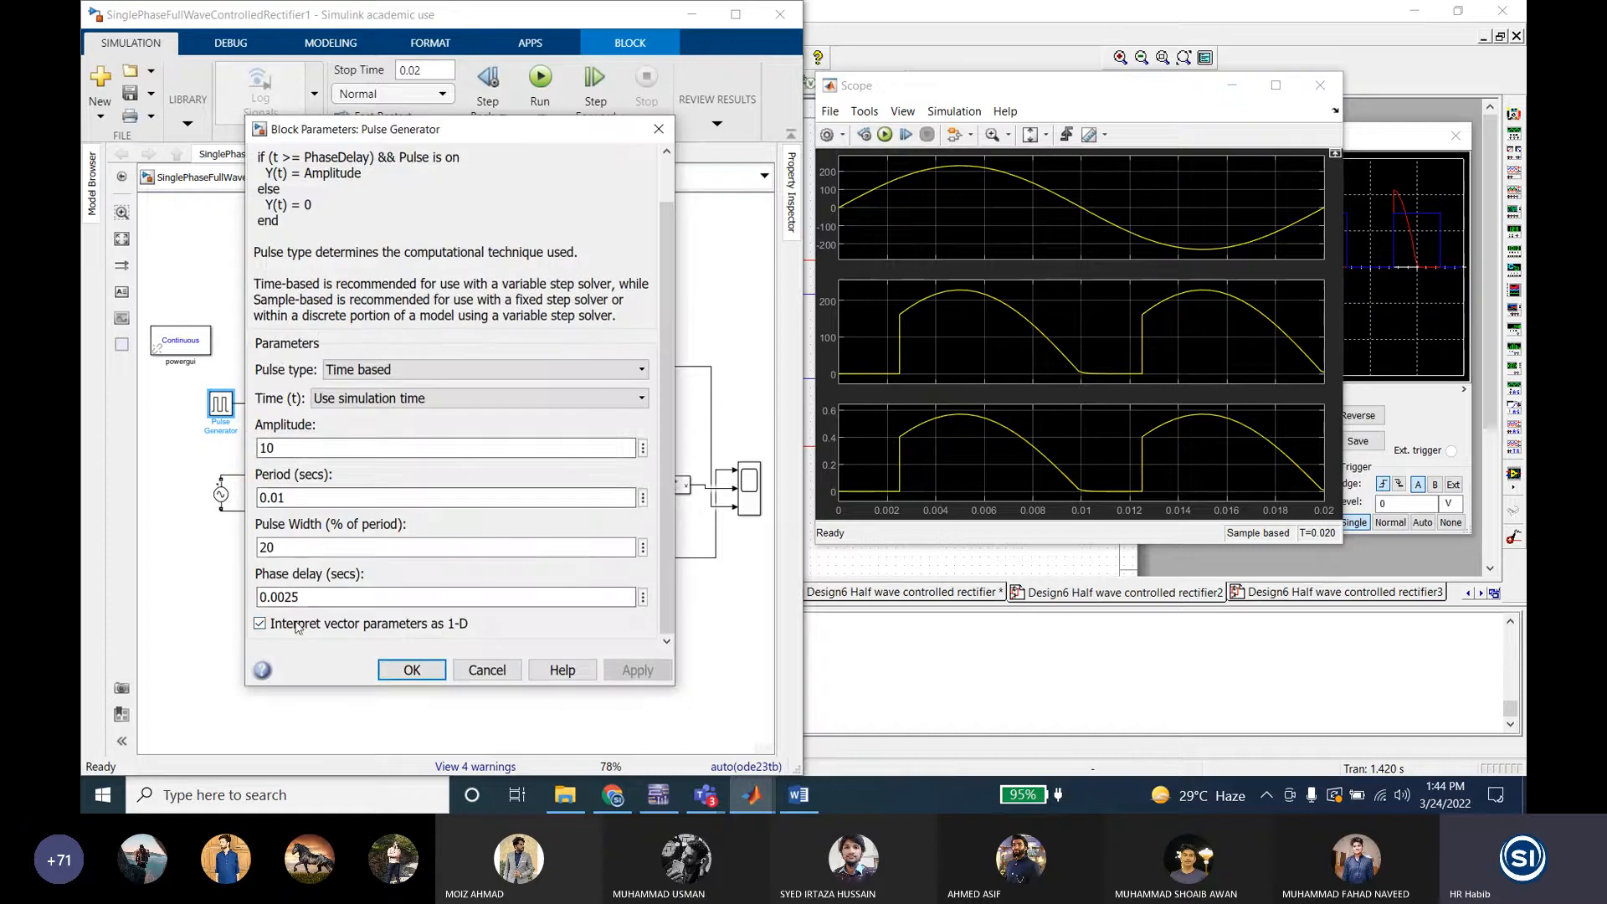
pyautogui.moveTo(300, 597); pyautogui.dragTo(267, 597)
pyautogui.write('0')
pyautogui.click(403, 670)
pyautogui.click(559, 77)
# Step: Set the simulation stop time to 0.04, save the full wave rectifier model and rerun it
pyautogui.click(413, 73)
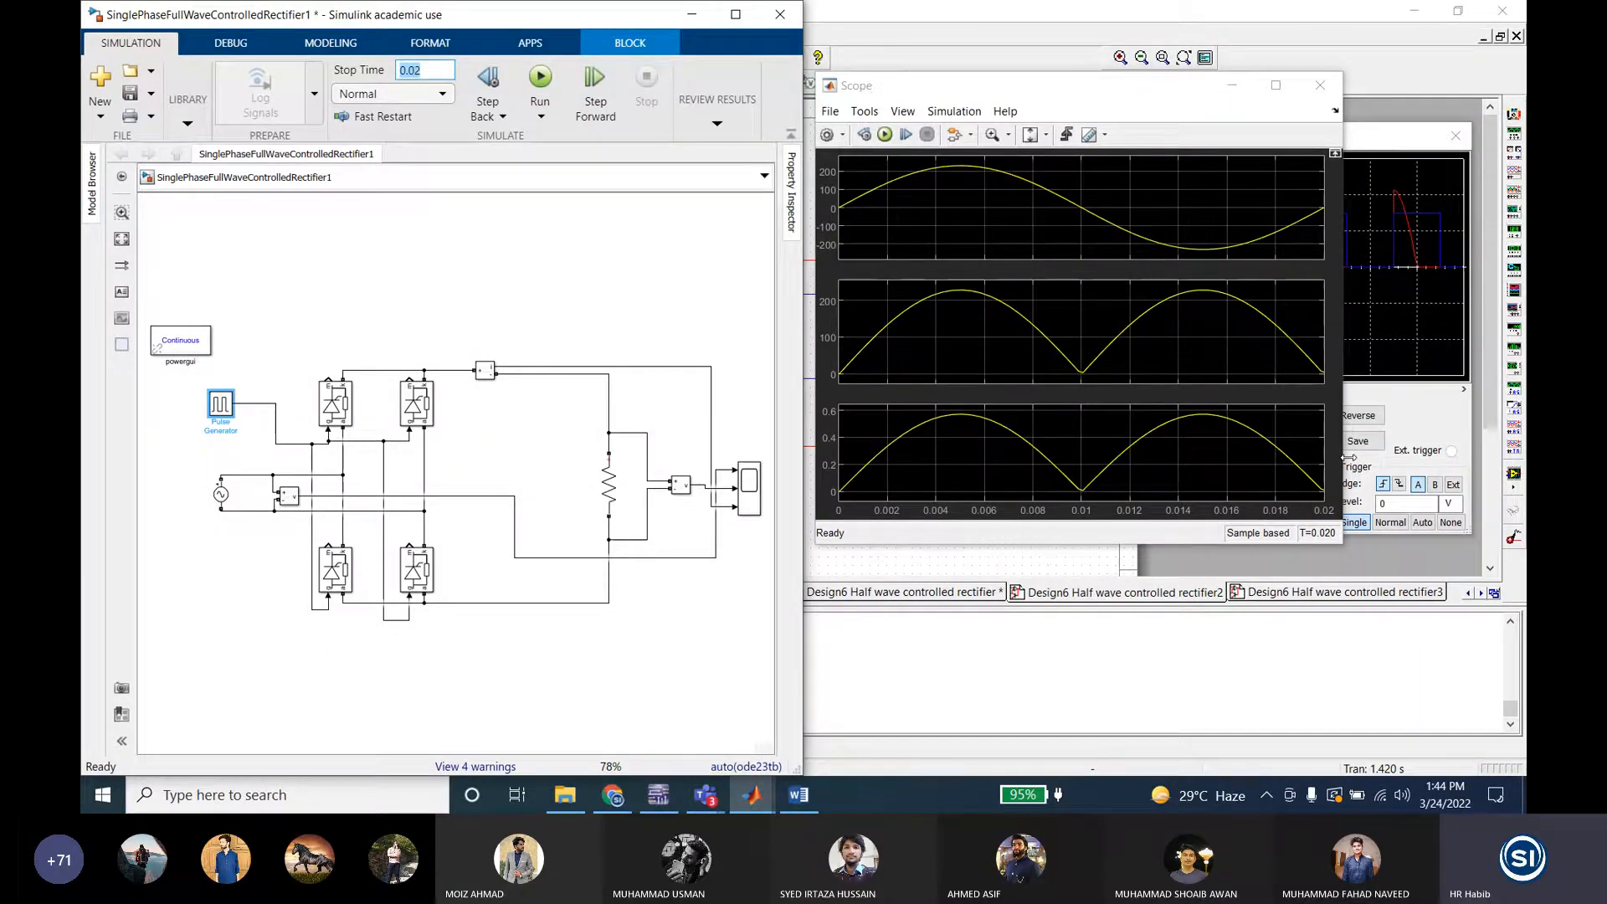
pyautogui.doubleClick(221, 405)
pyautogui.click(277, 498)
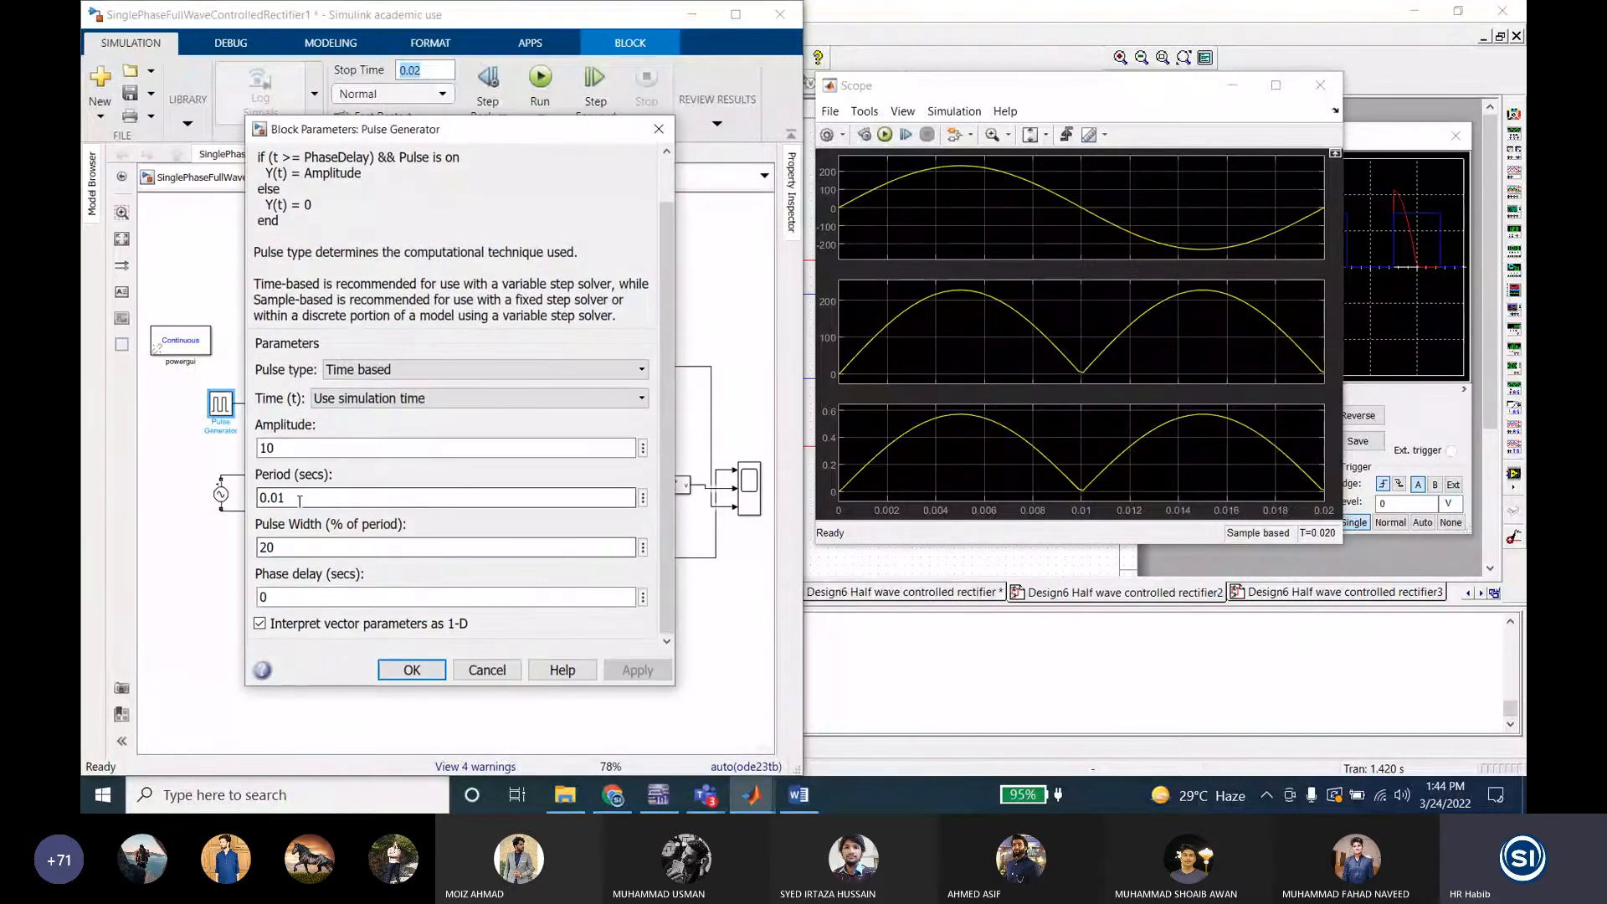
pyautogui.doubleClick(277, 498)
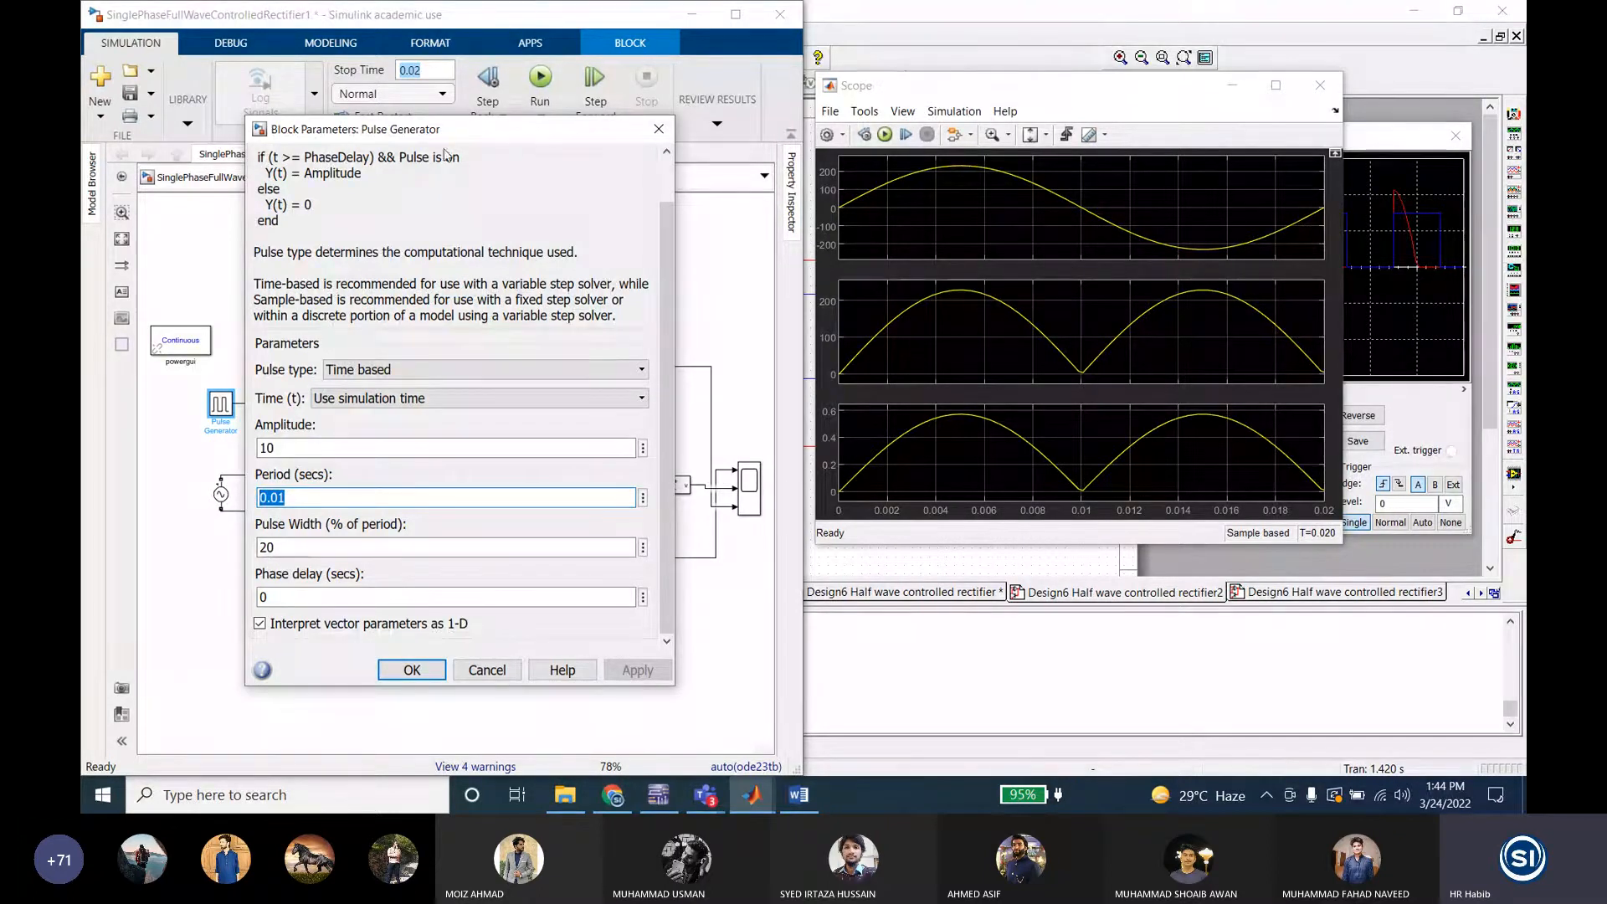
pyautogui.click(660, 131)
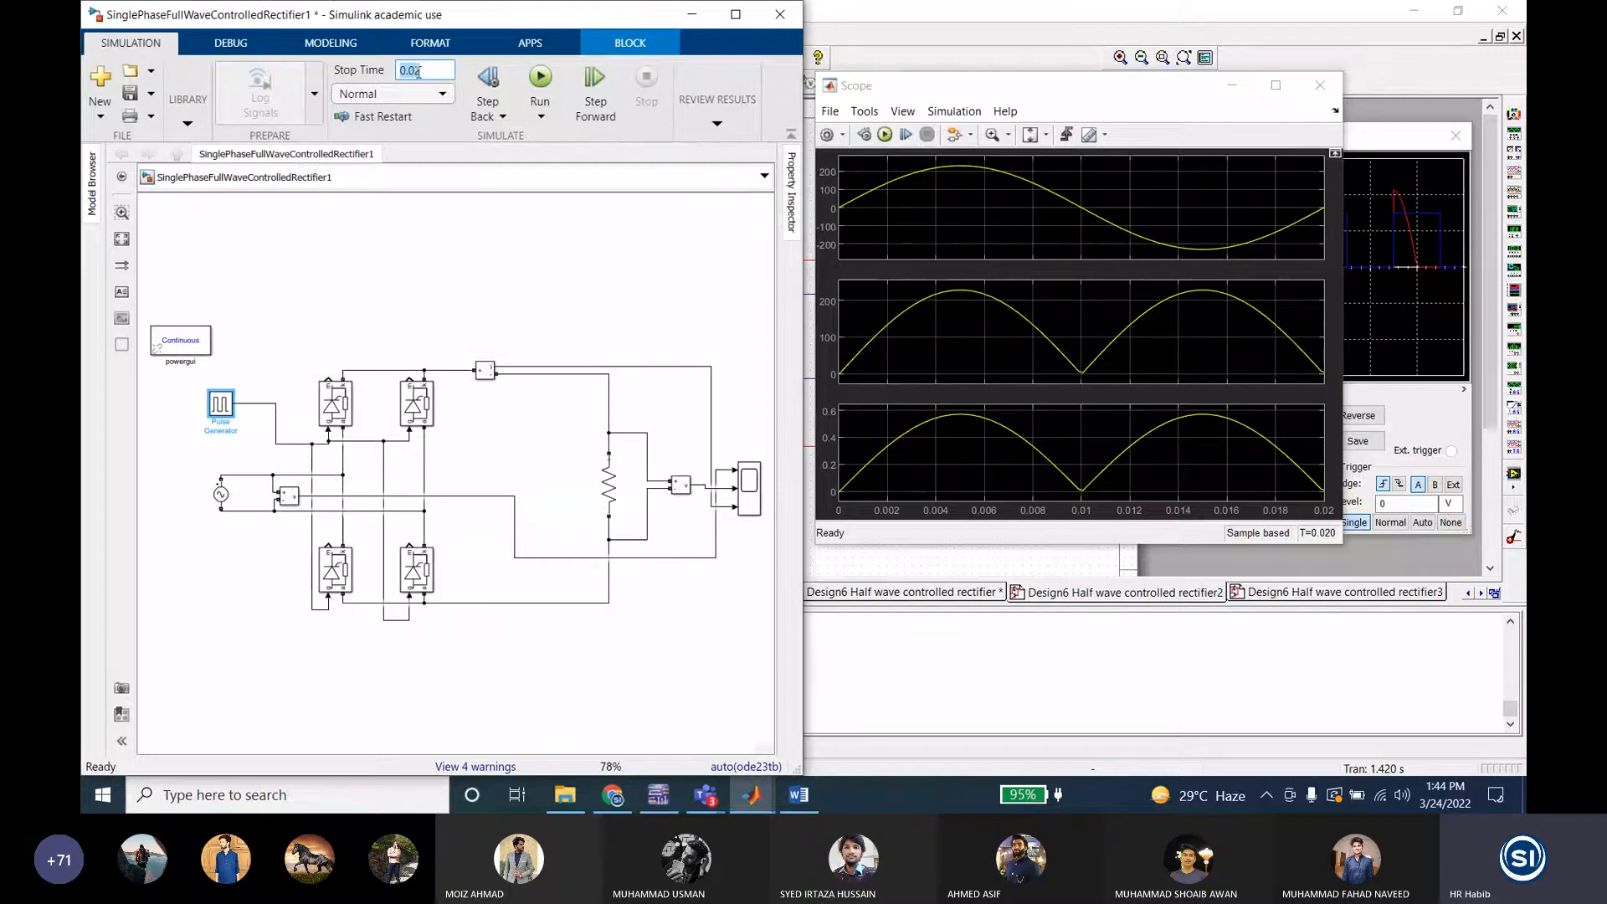
pyautogui.write('0.04')
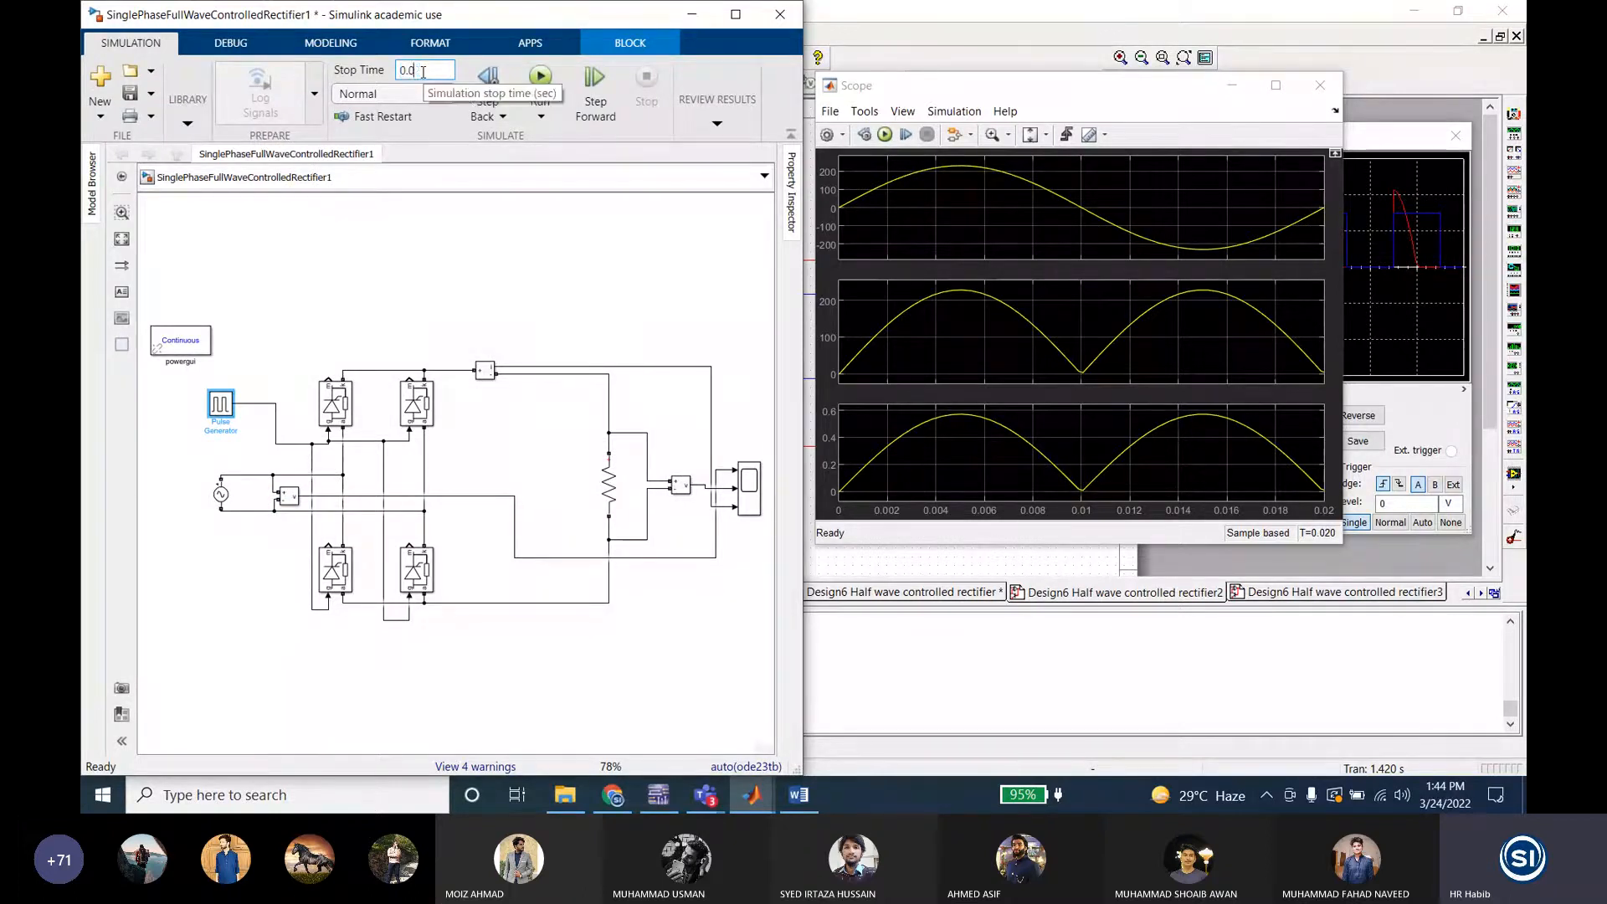
pyautogui.click(377, 234)
pyautogui.click(130, 93)
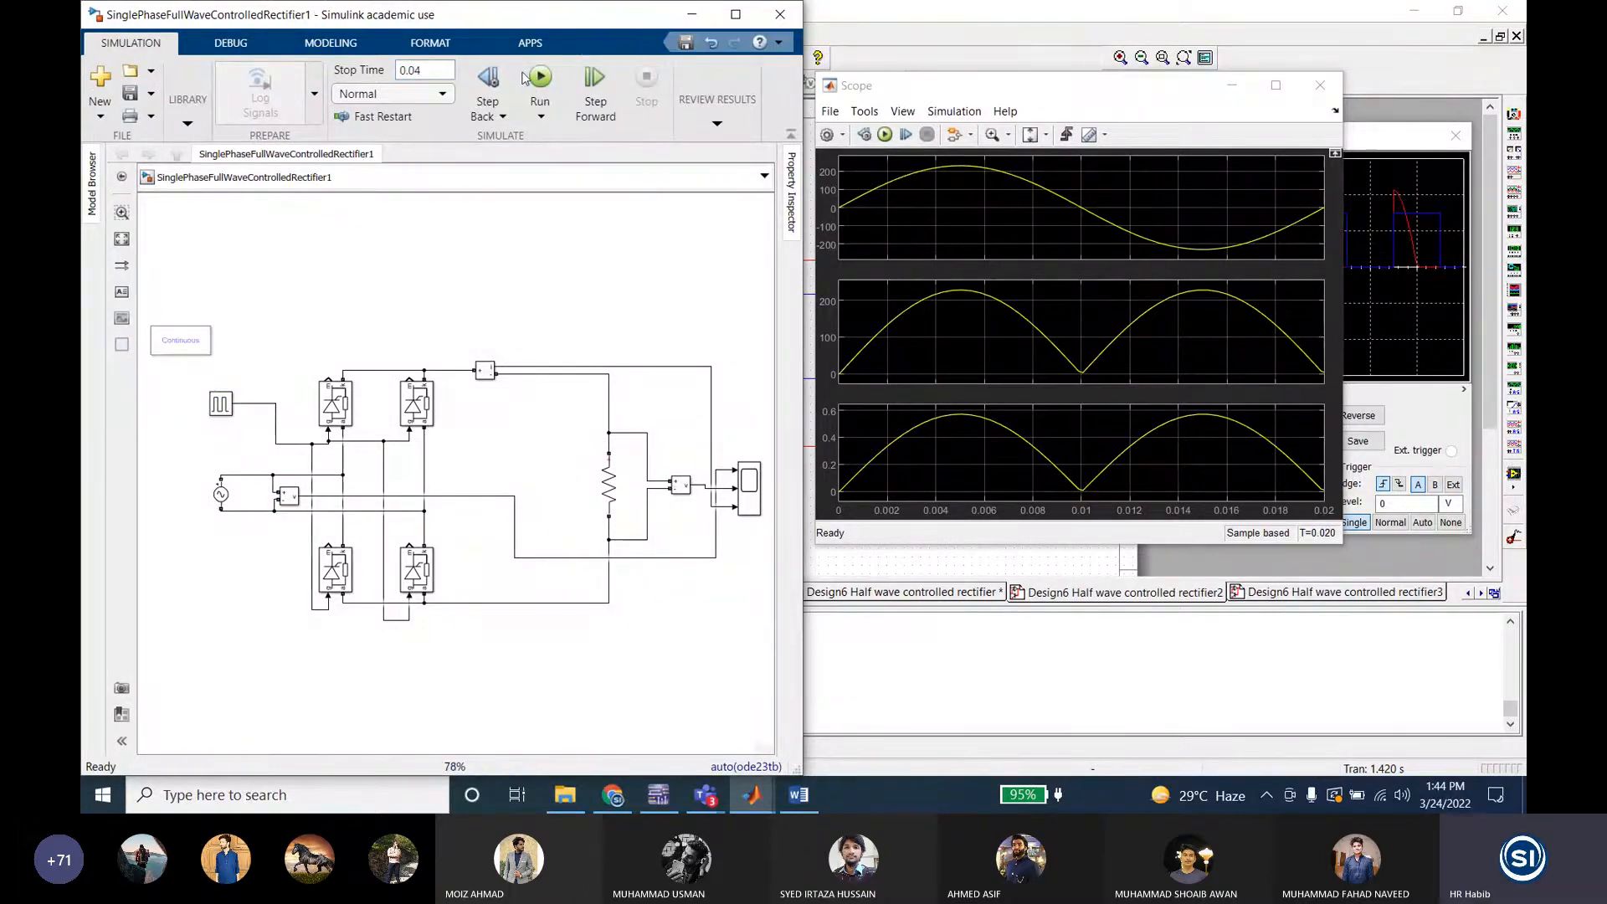
pyautogui.click(540, 80)
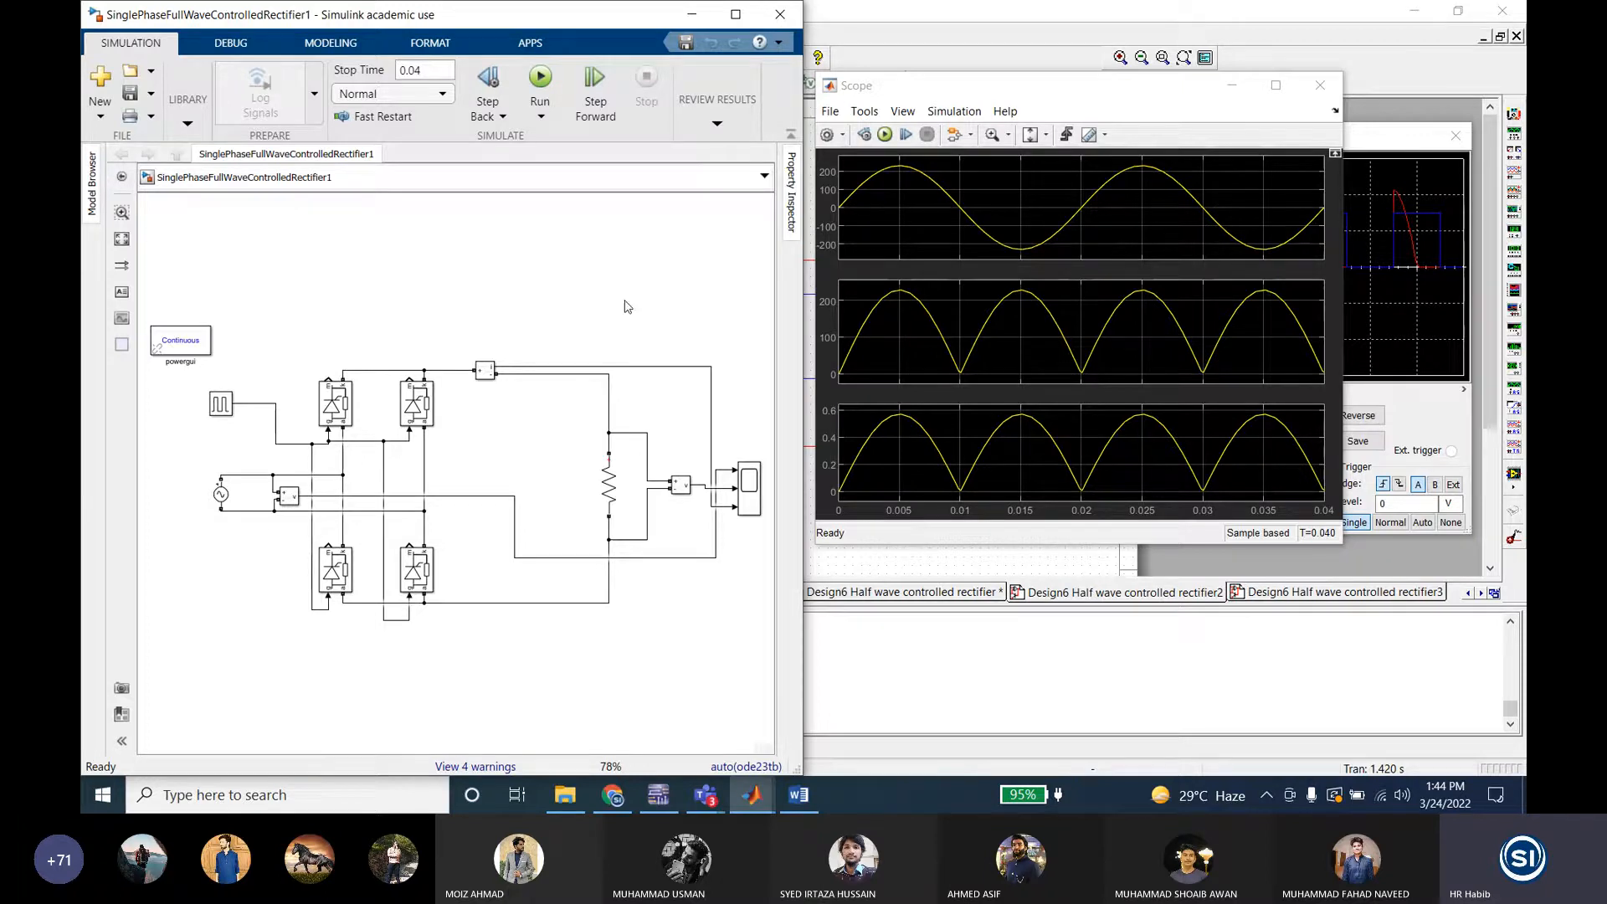
# Step: Set the Pulse Generator's phase delay to 0.02 s and rerun the full wave rectifier simulation
pyautogui.doubleClick(220, 404)
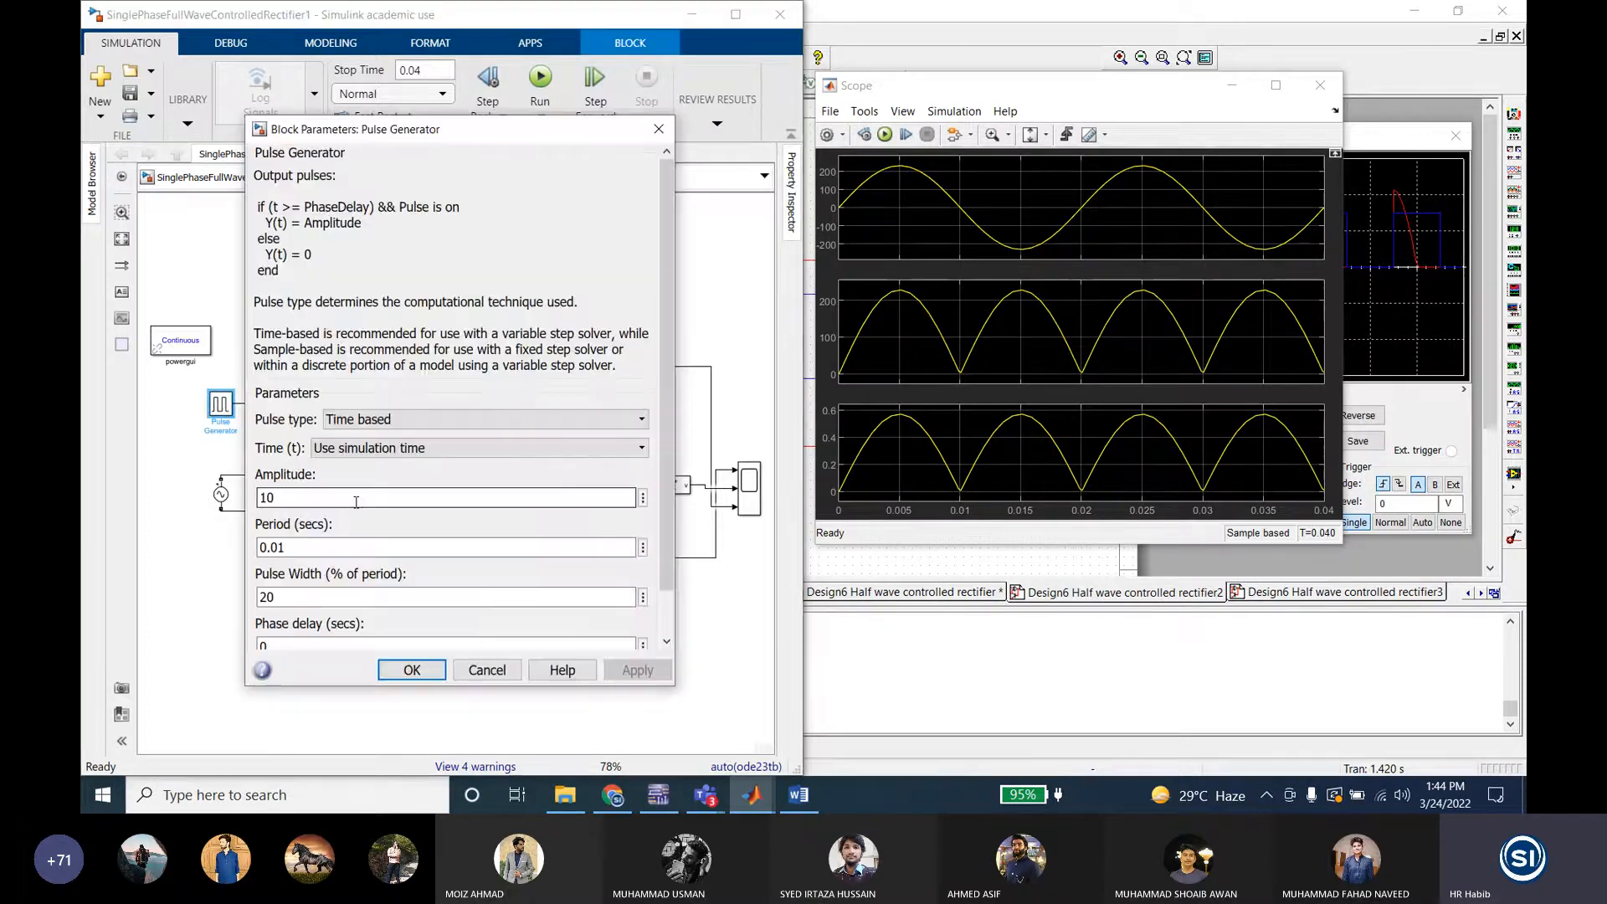
pyautogui.doubleClick(289, 600)
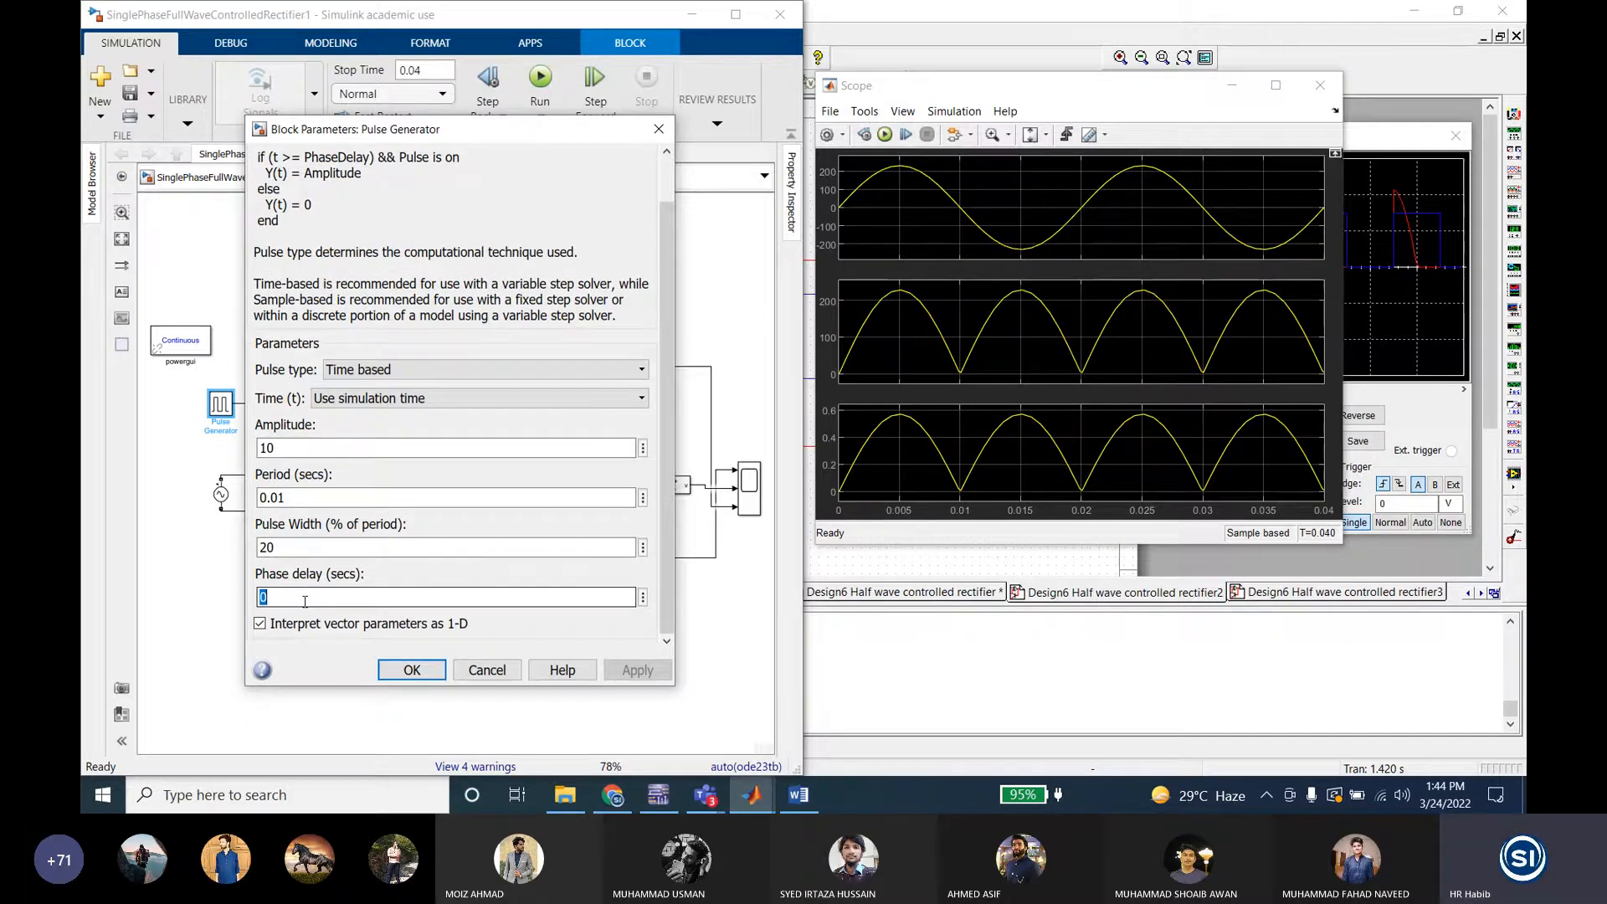
pyautogui.write('0.02')
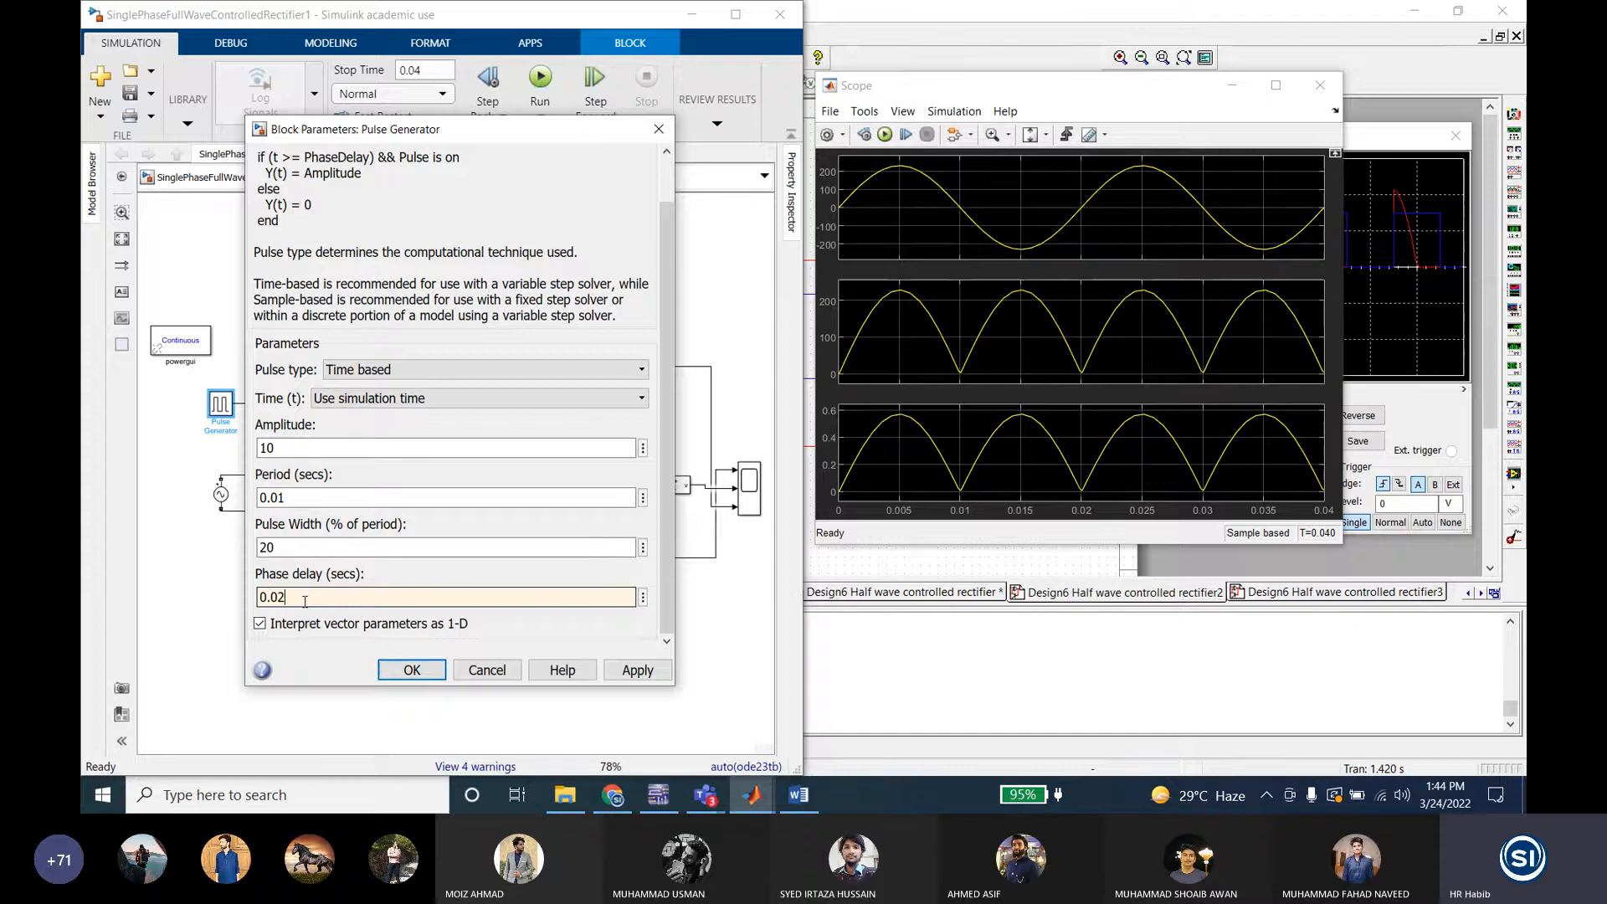
pyautogui.click(413, 672)
pyautogui.click(540, 80)
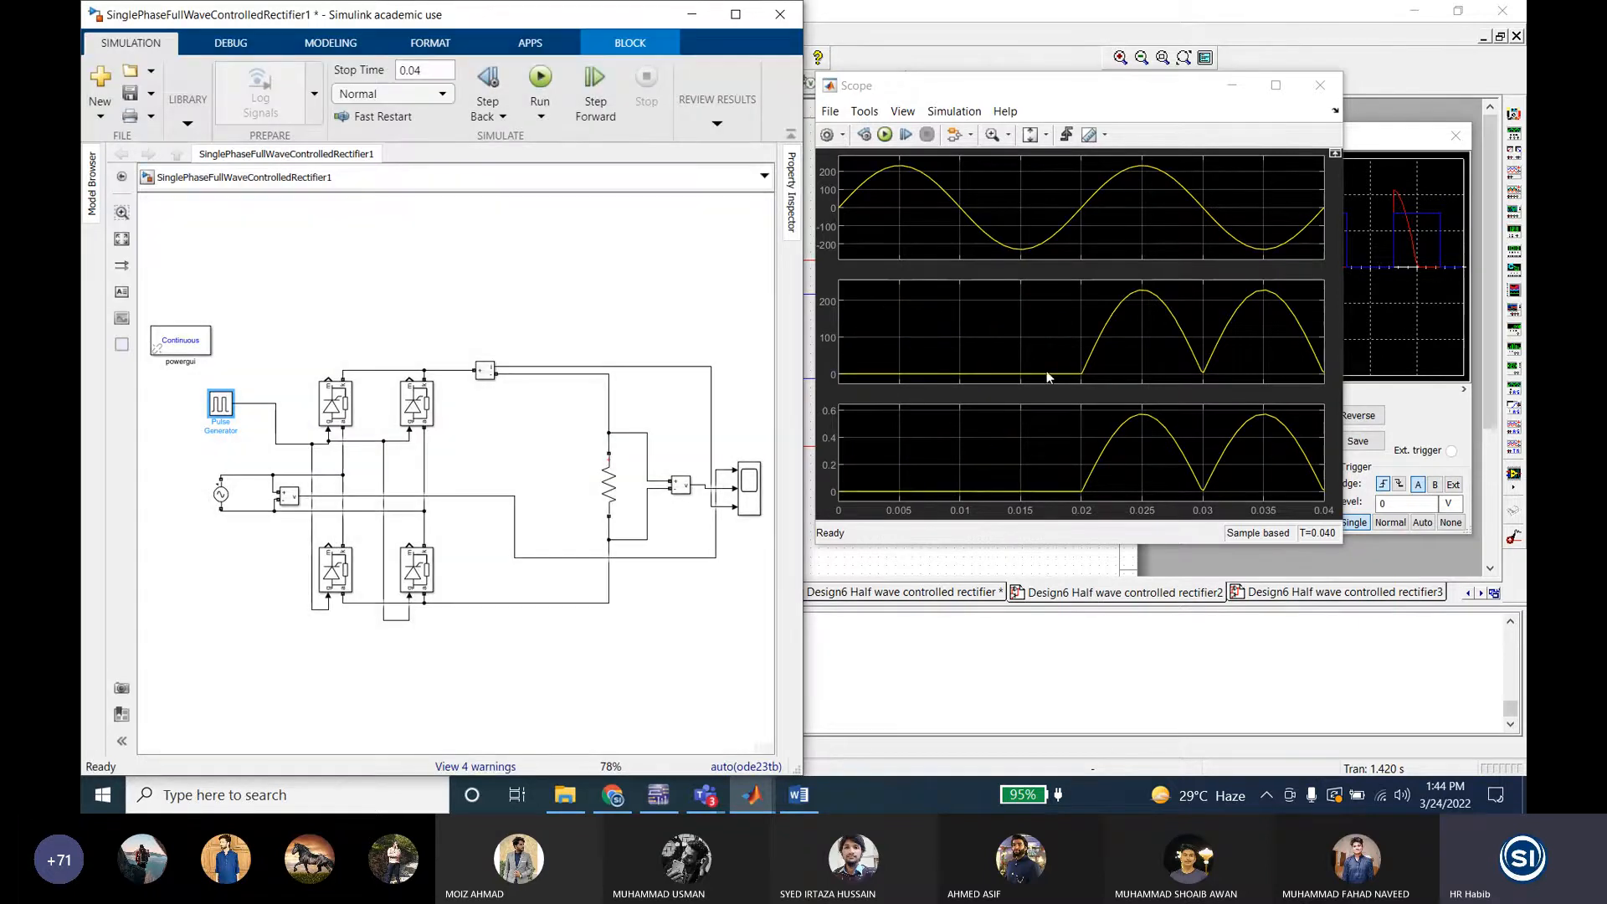
# Step: Set the Pulse Generator's phase delay to 0.002 s and rerun the full wave rectifier simulation
pyautogui.doubleClick(220, 406)
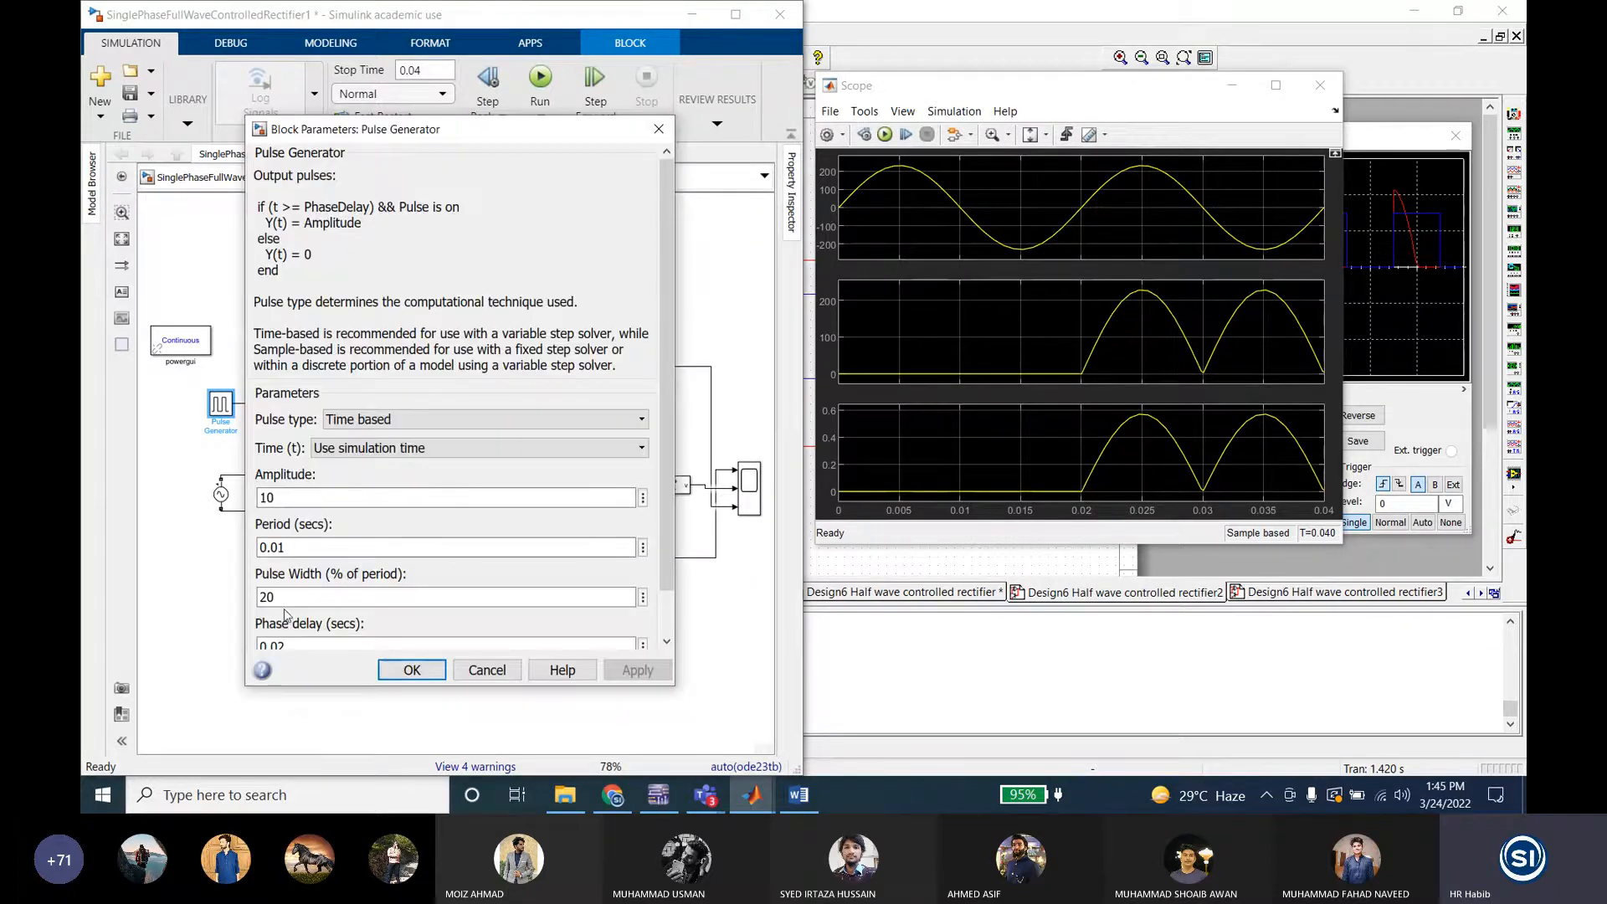
pyautogui.scroll(-2, 290, 569)
pyautogui.doubleClick(292, 498)
pyautogui.click(289, 599)
pyautogui.moveTo(288, 597); pyautogui.dragTo(280, 598)
pyautogui.write('02')
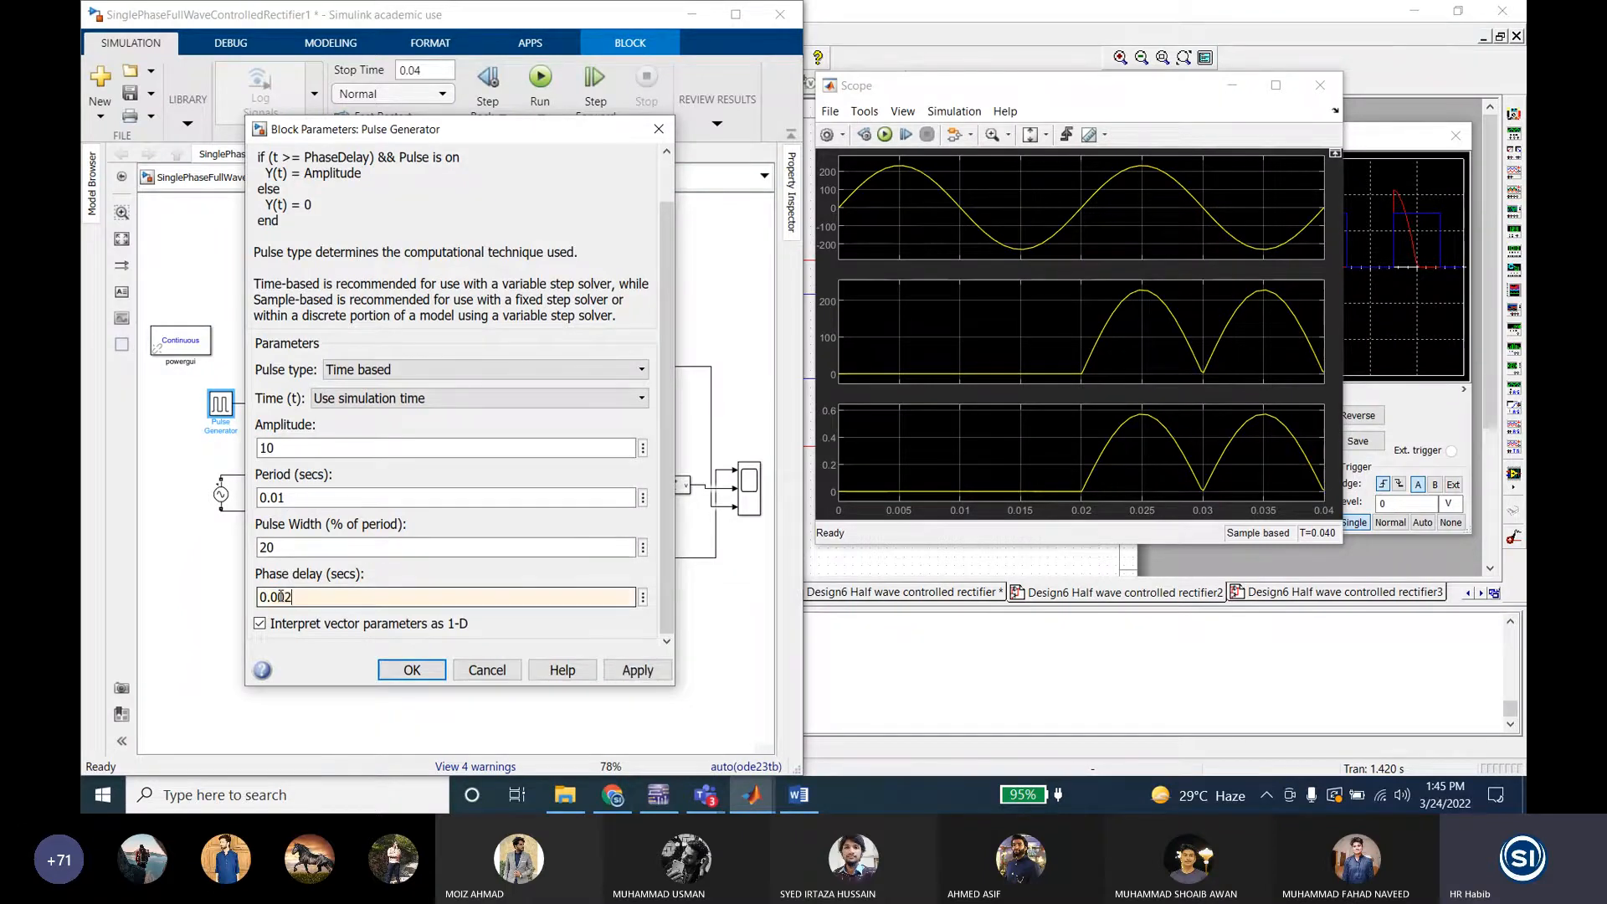
pyautogui.click(412, 670)
pyautogui.click(540, 77)
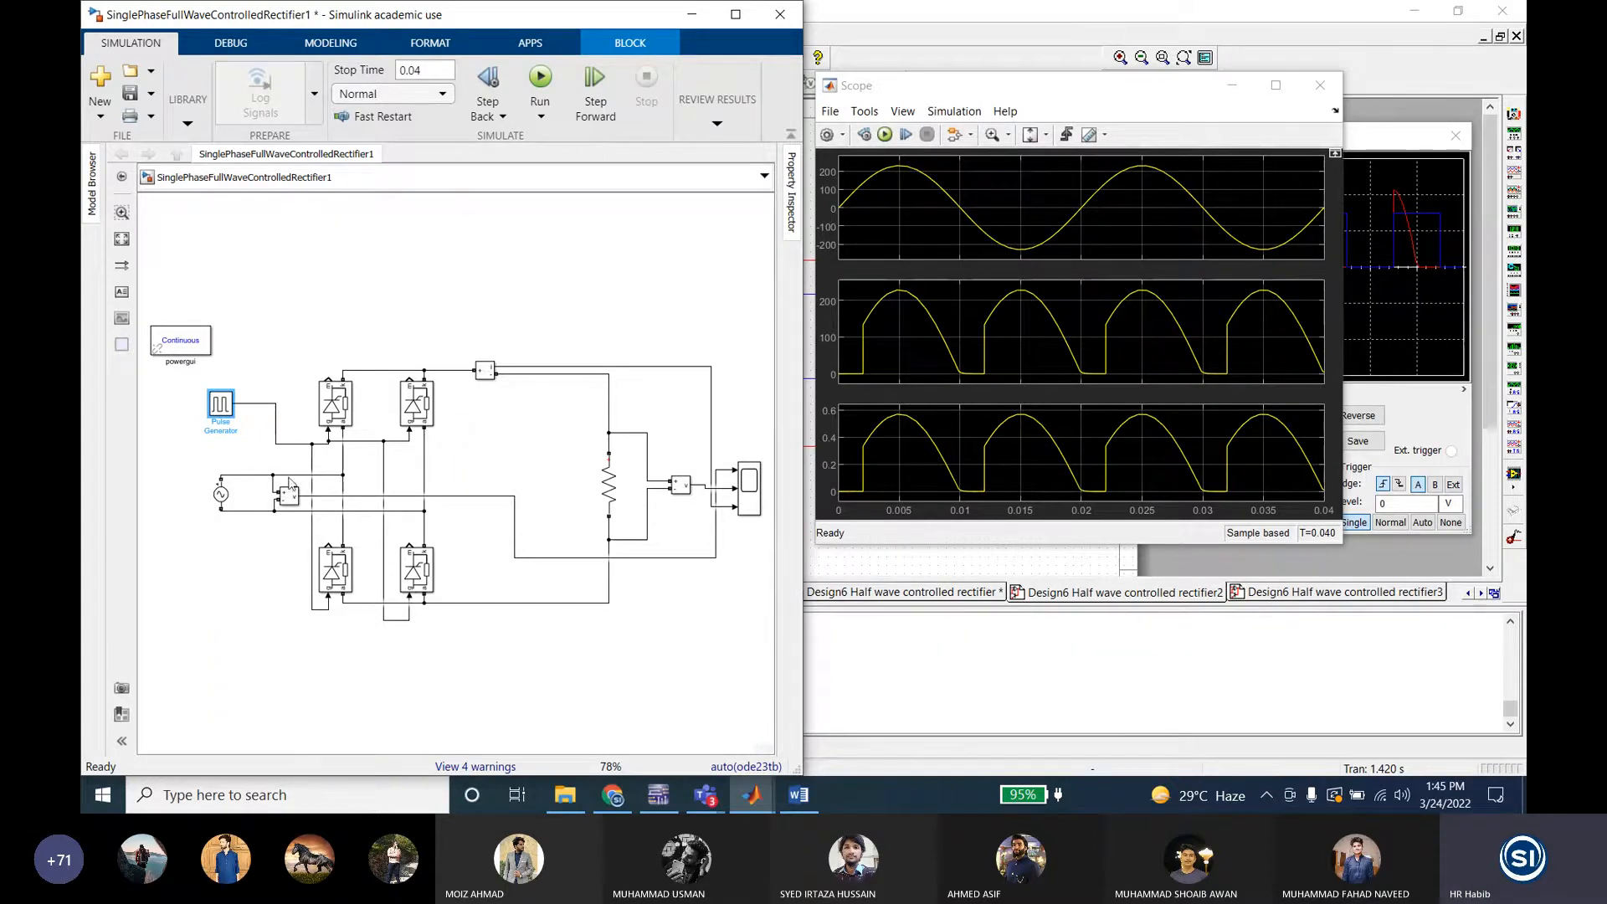
# Step: Examine the AC Voltage Source's parameters and the upper thyristors of the full wave bridge without changing them
pyautogui.click(221, 495)
pyautogui.doubleClick(221, 496)
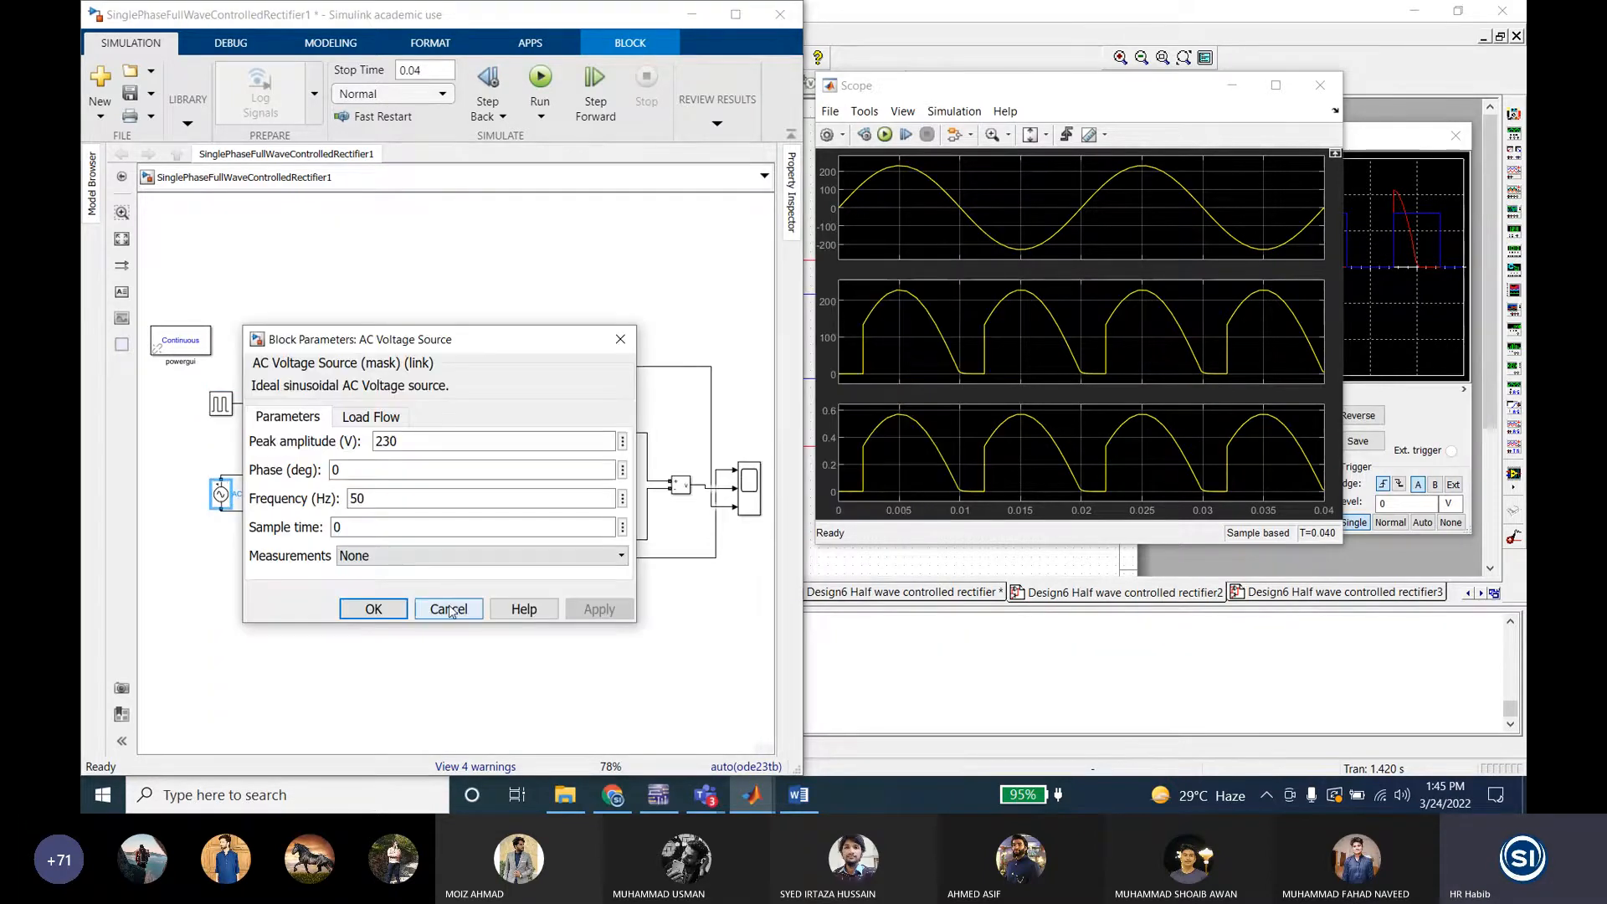
pyautogui.click(450, 609)
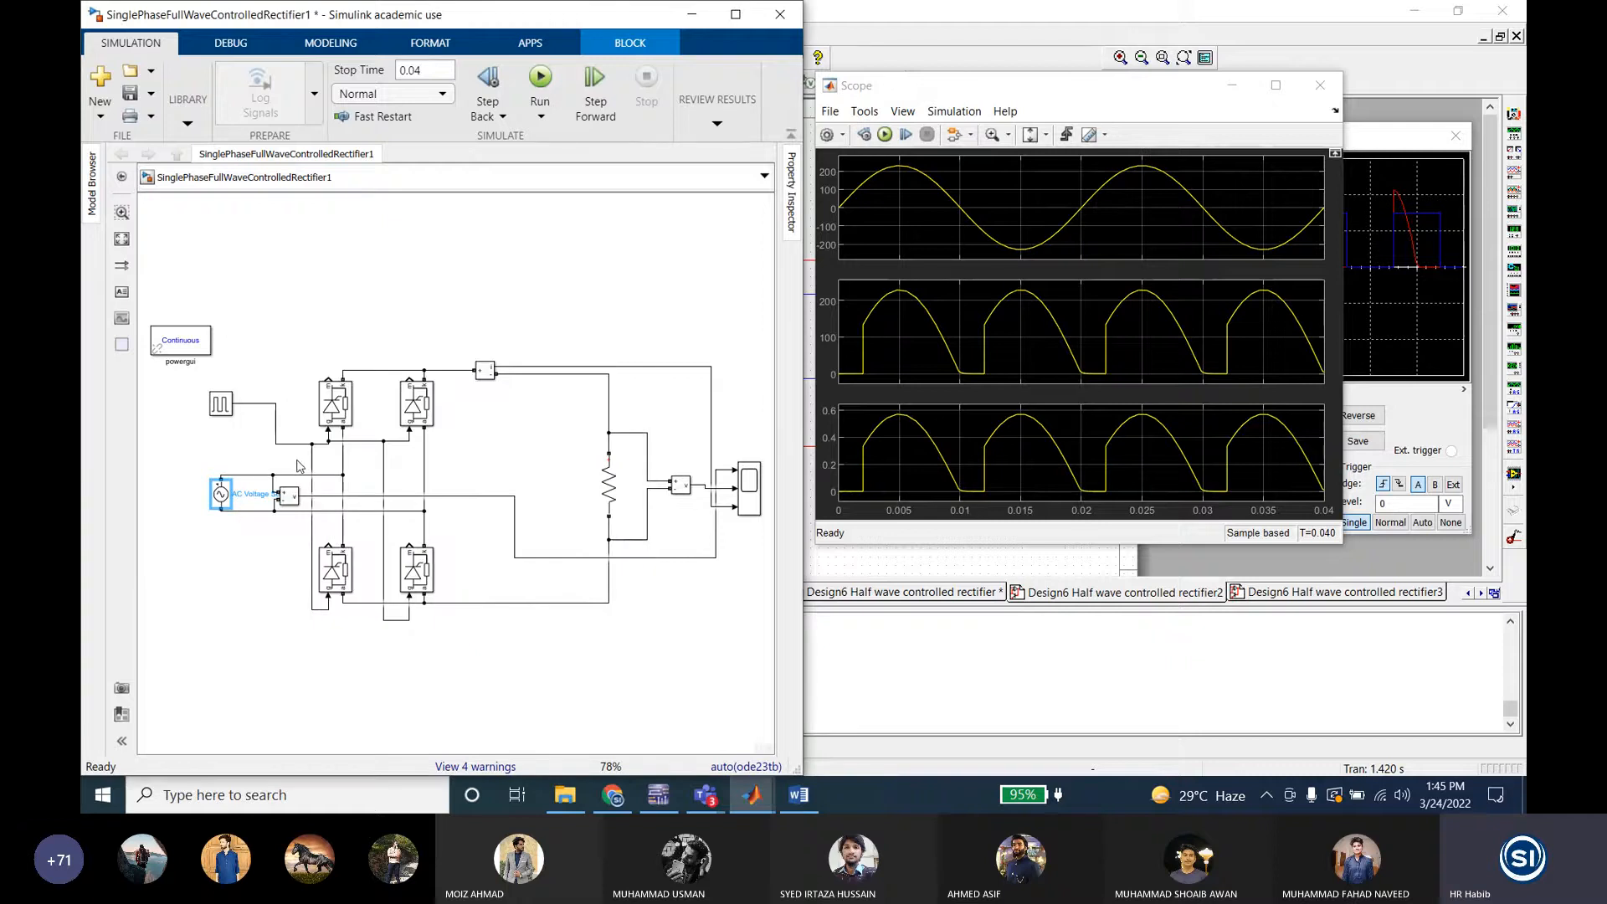
pyautogui.click(410, 416)
pyautogui.click(334, 404)
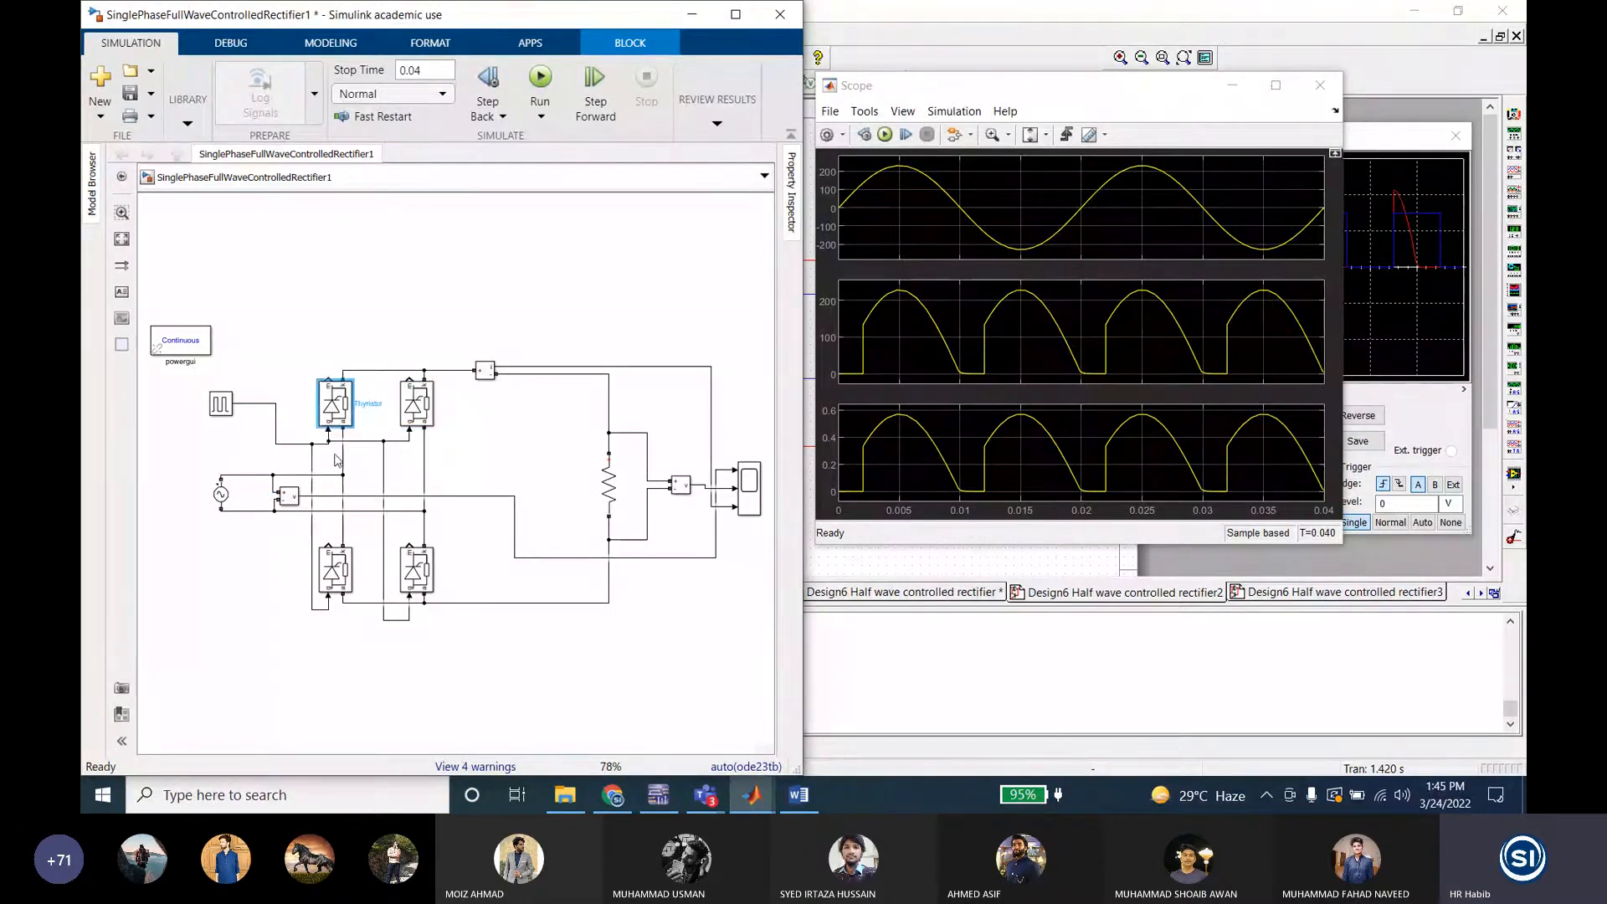
# Step: Switch to the SinglePhaseHalfWaveControlledRectifier2 model, place its Scope beside the diagram and rerun the simulation
pyautogui.moveTo(750, 800)
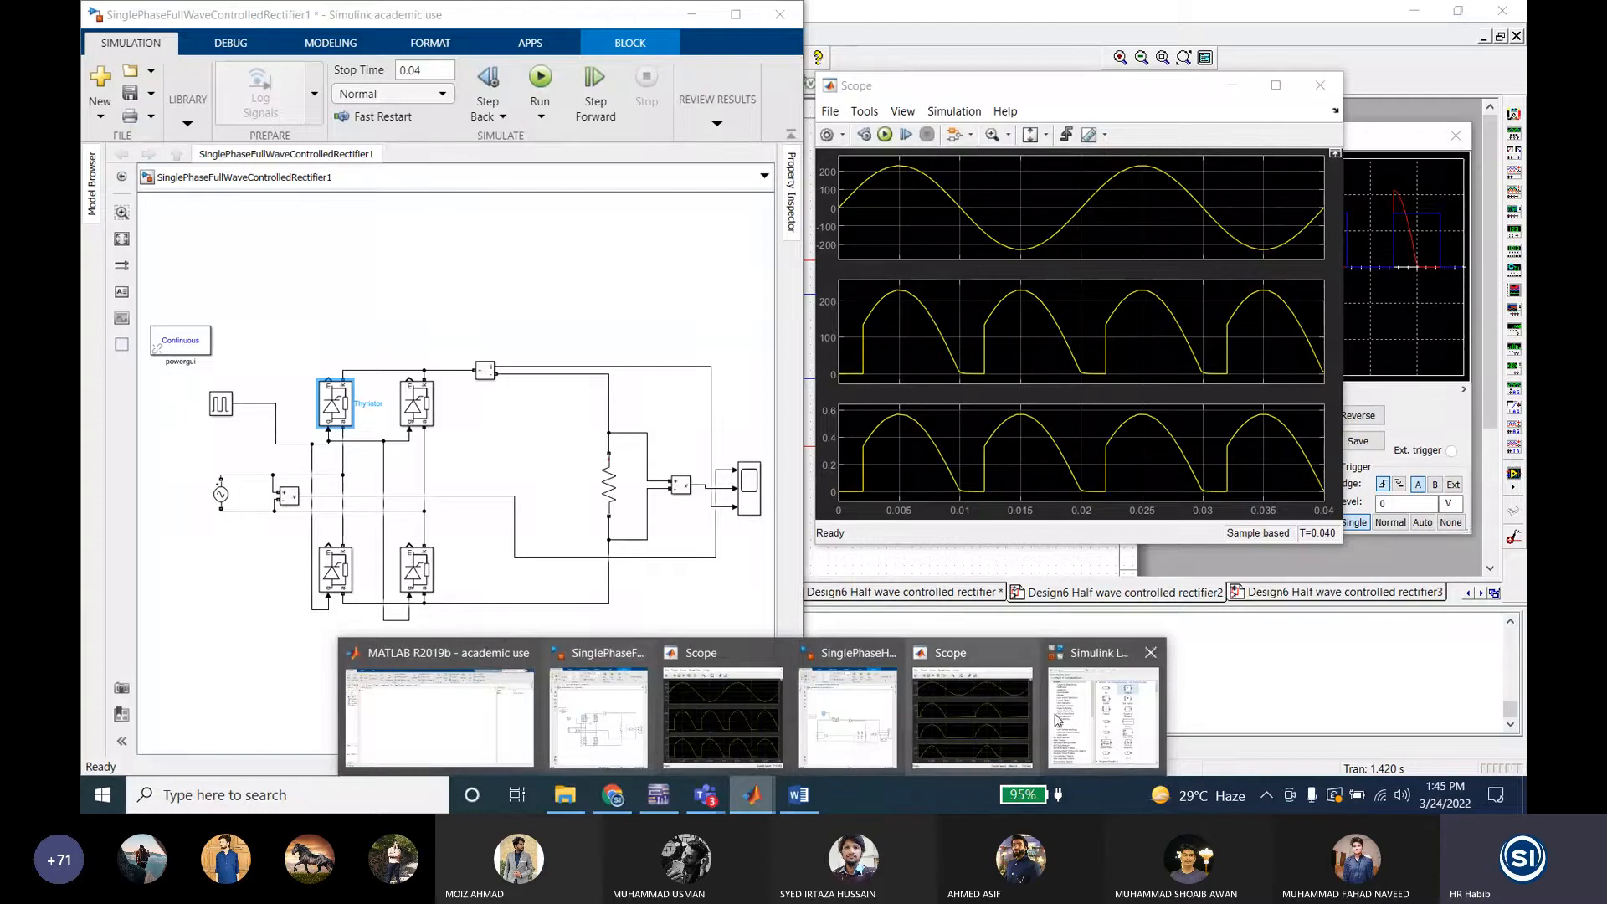
pyautogui.click(846, 711)
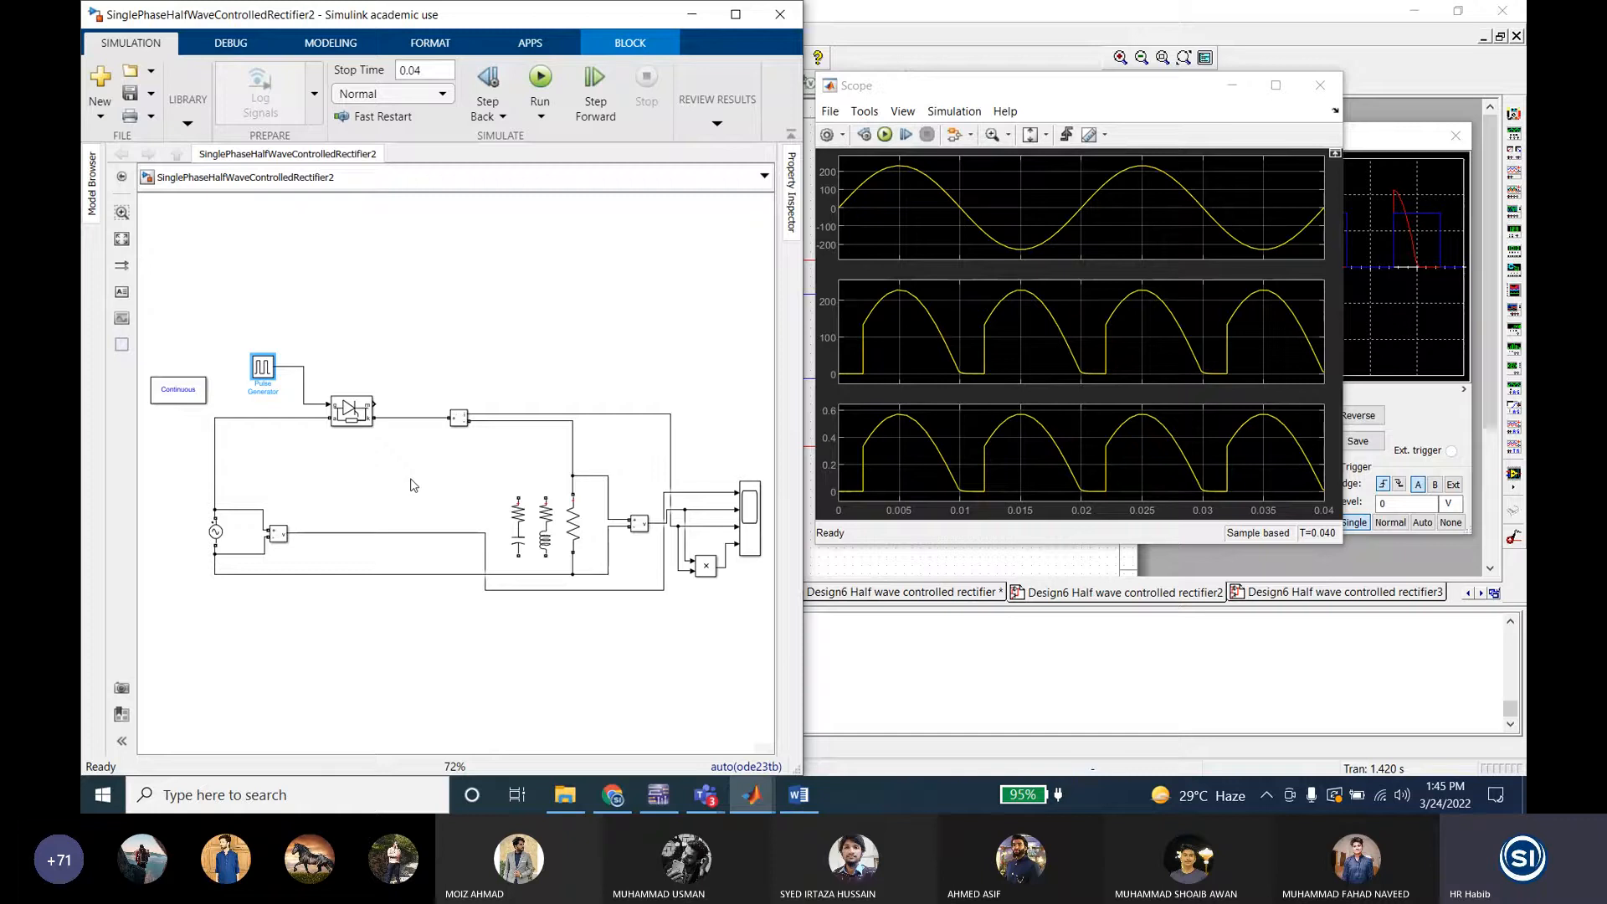
pyautogui.click(506, 478)
pyautogui.moveTo(752, 791)
pyautogui.click(969, 665)
pyautogui.moveTo(971, 126); pyautogui.dragTo(978, 103)
pyautogui.click(540, 77)
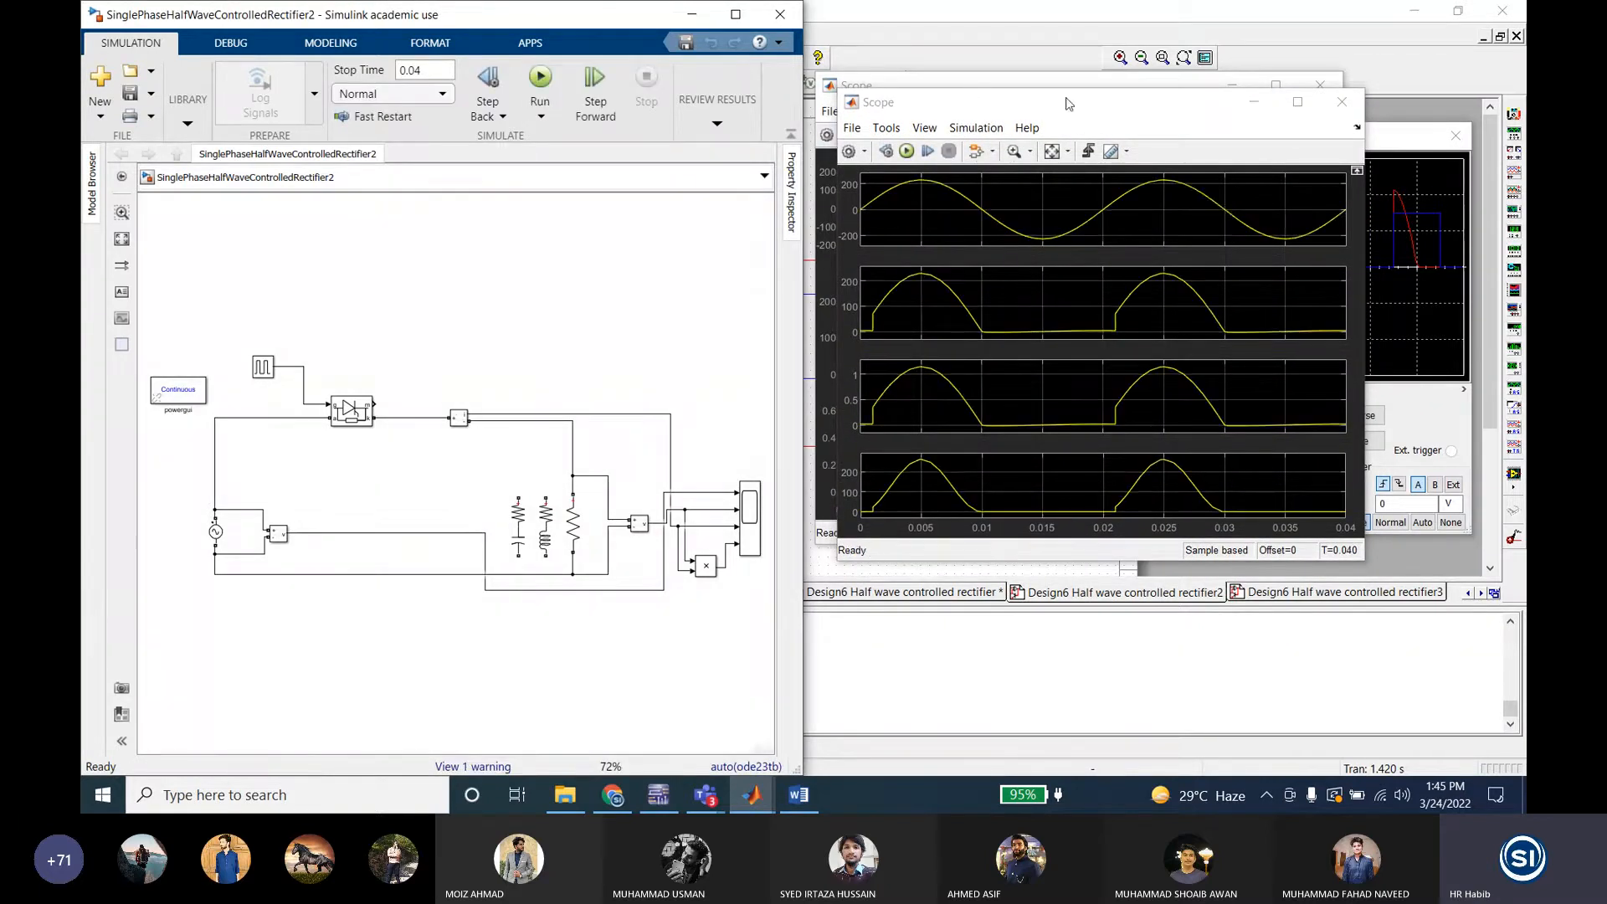
pyautogui.moveTo(1069, 103); pyautogui.dragTo(1045, 102)
pyautogui.click(540, 77)
# Step: Move the half wave rectifier's load connections from the resistor to the series RL branch, save the model and rerun it
pyautogui.click(572, 506)
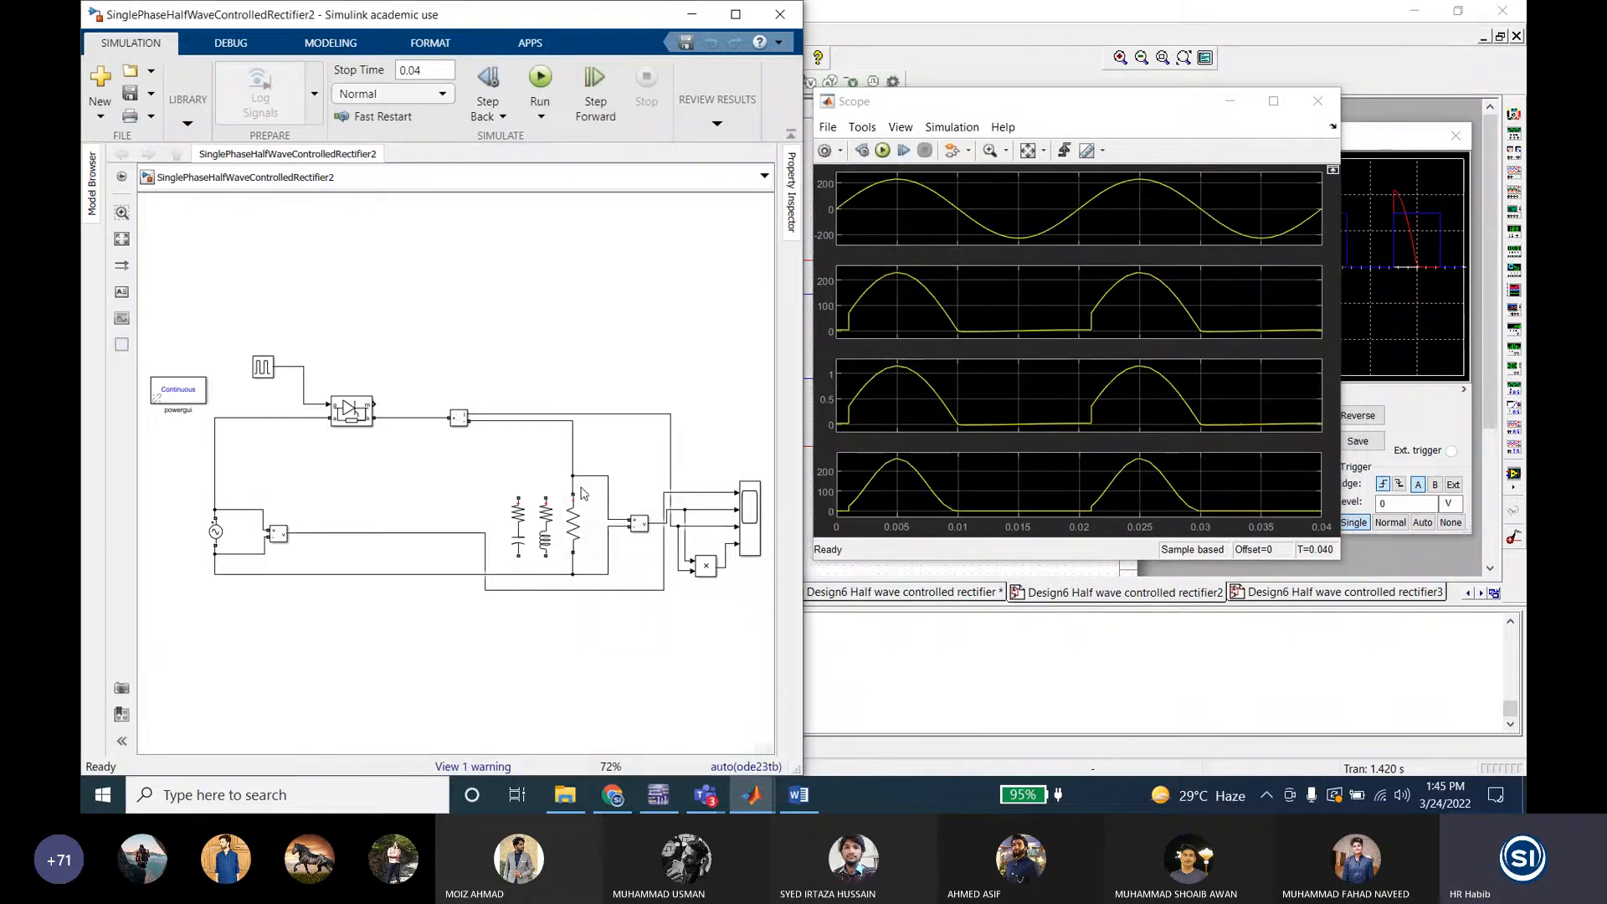
pyautogui.moveTo(572, 494); pyautogui.dragTo(549, 497)
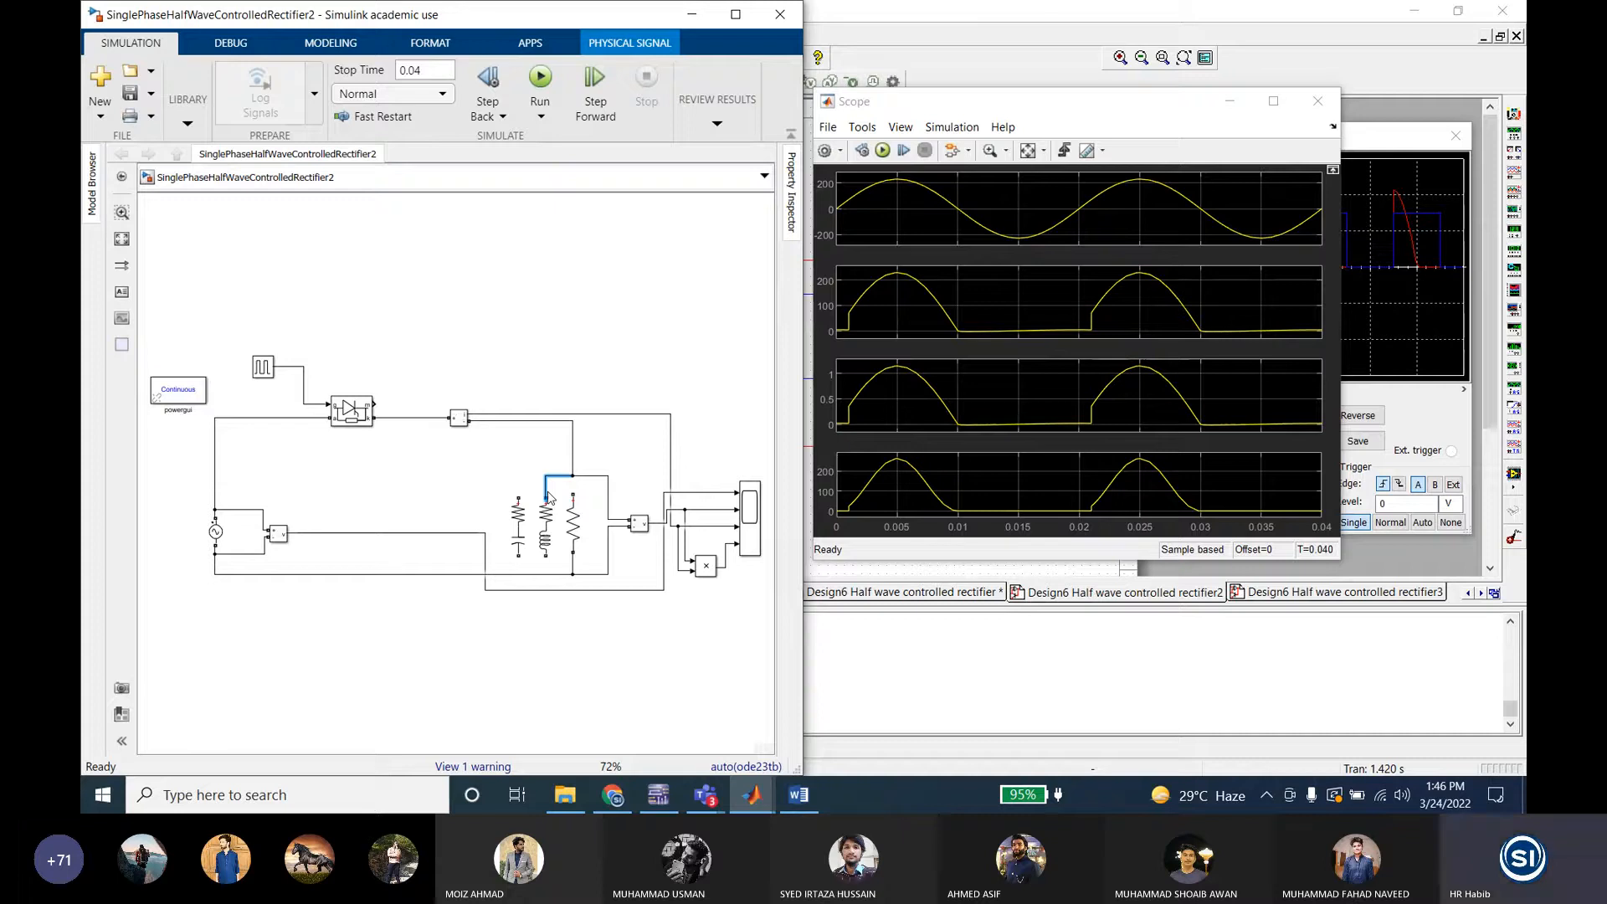
pyautogui.click(551, 540)
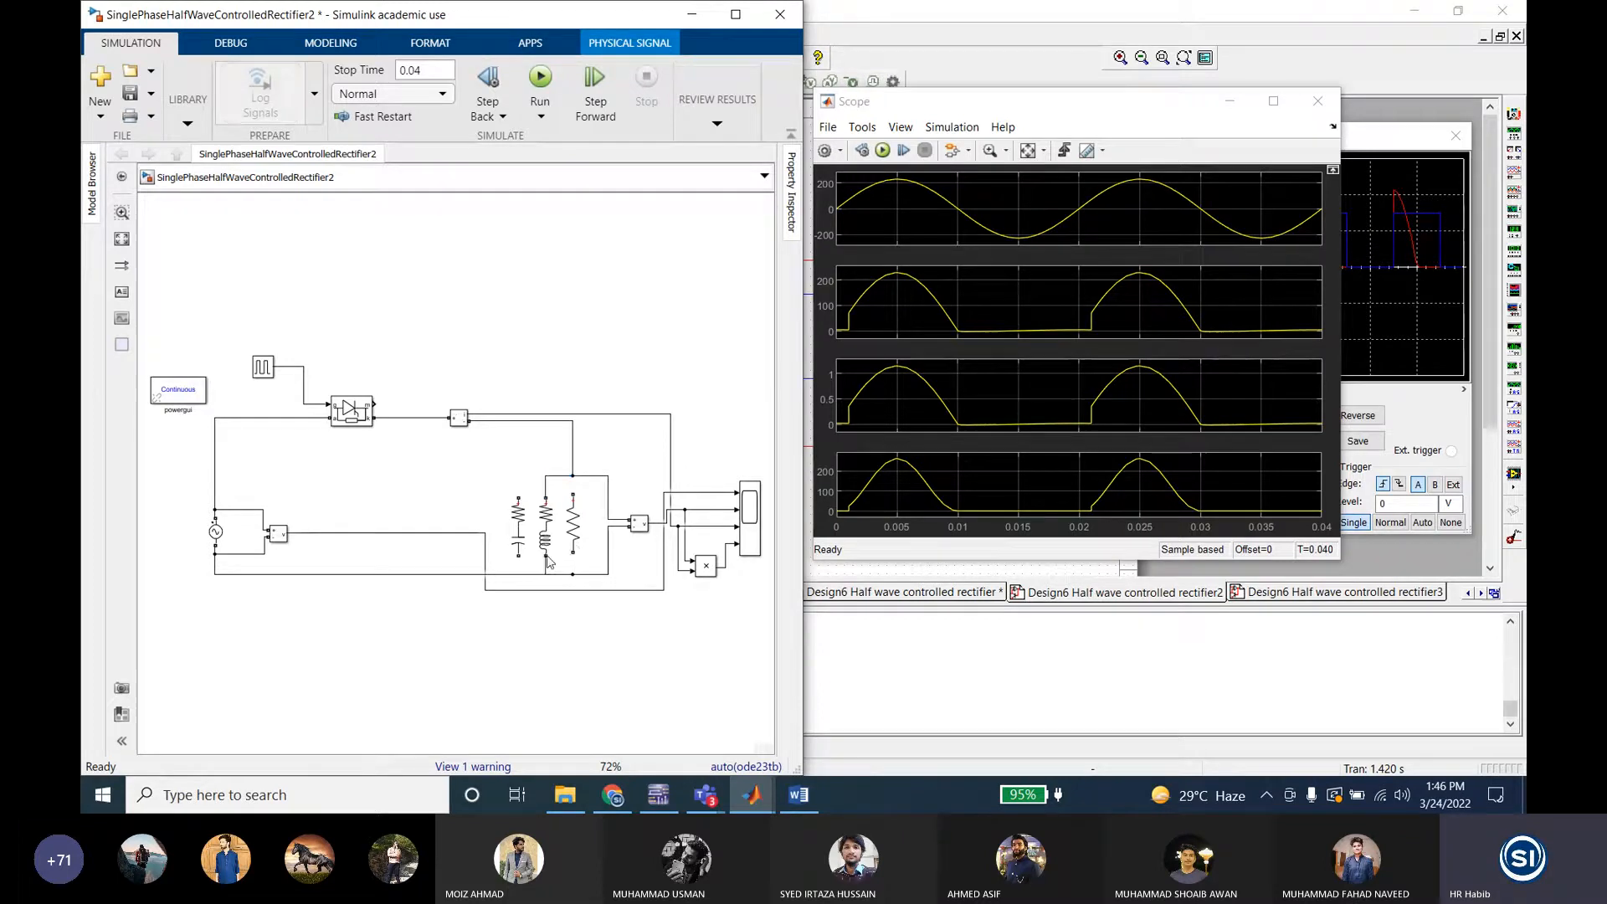
pyautogui.doubleClick(550, 530)
pyautogui.click(800, 667)
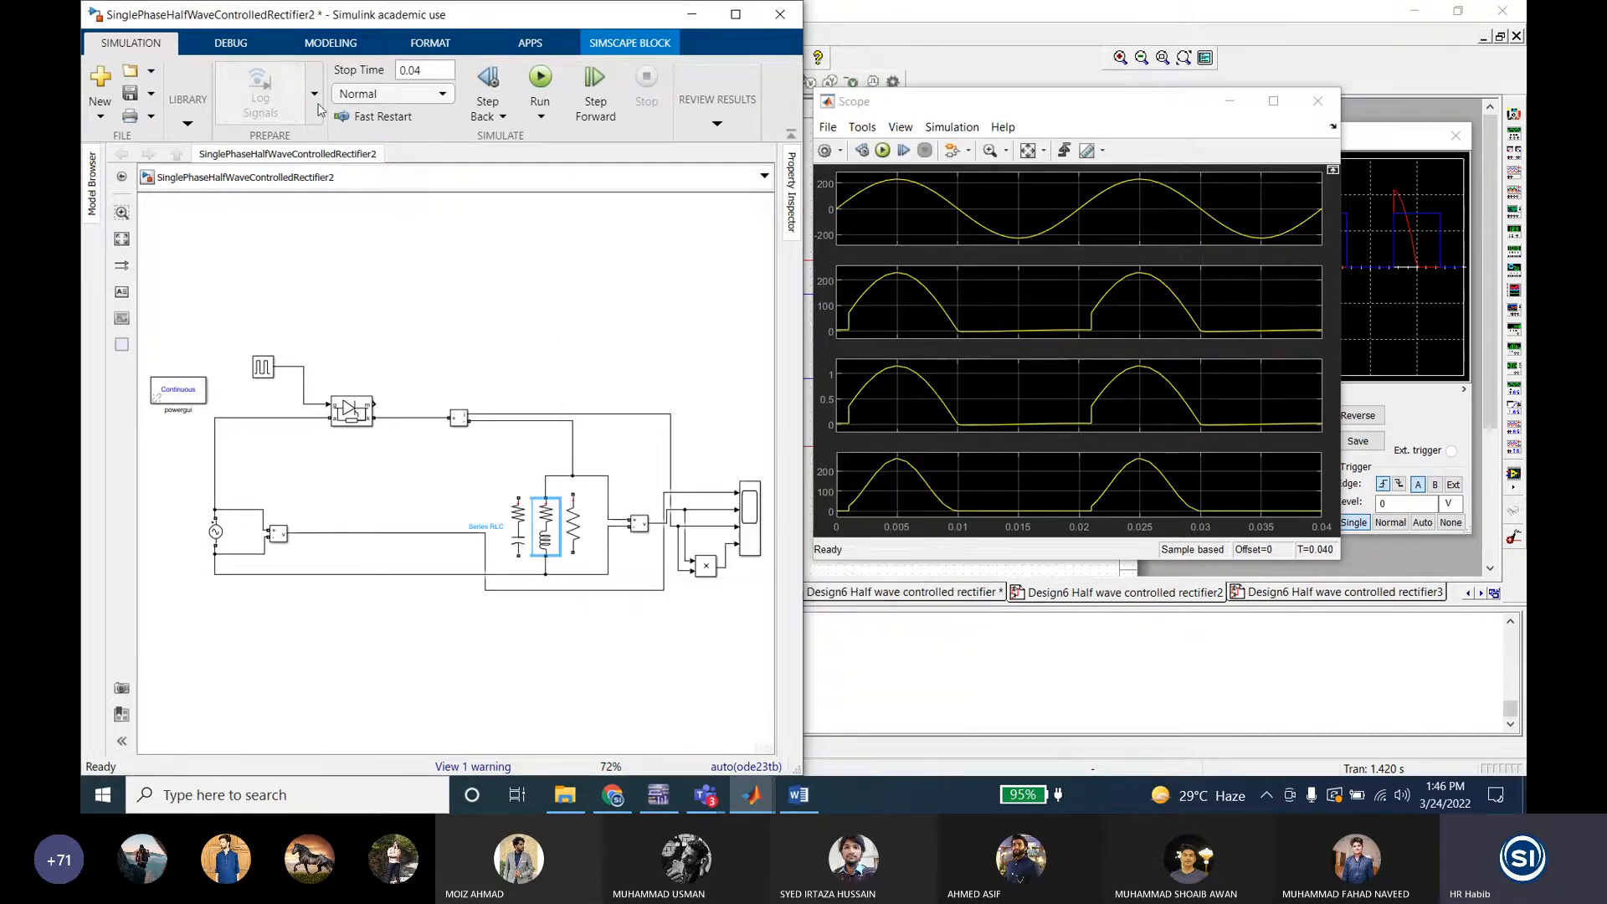
pyautogui.click(131, 94)
pyautogui.click(540, 80)
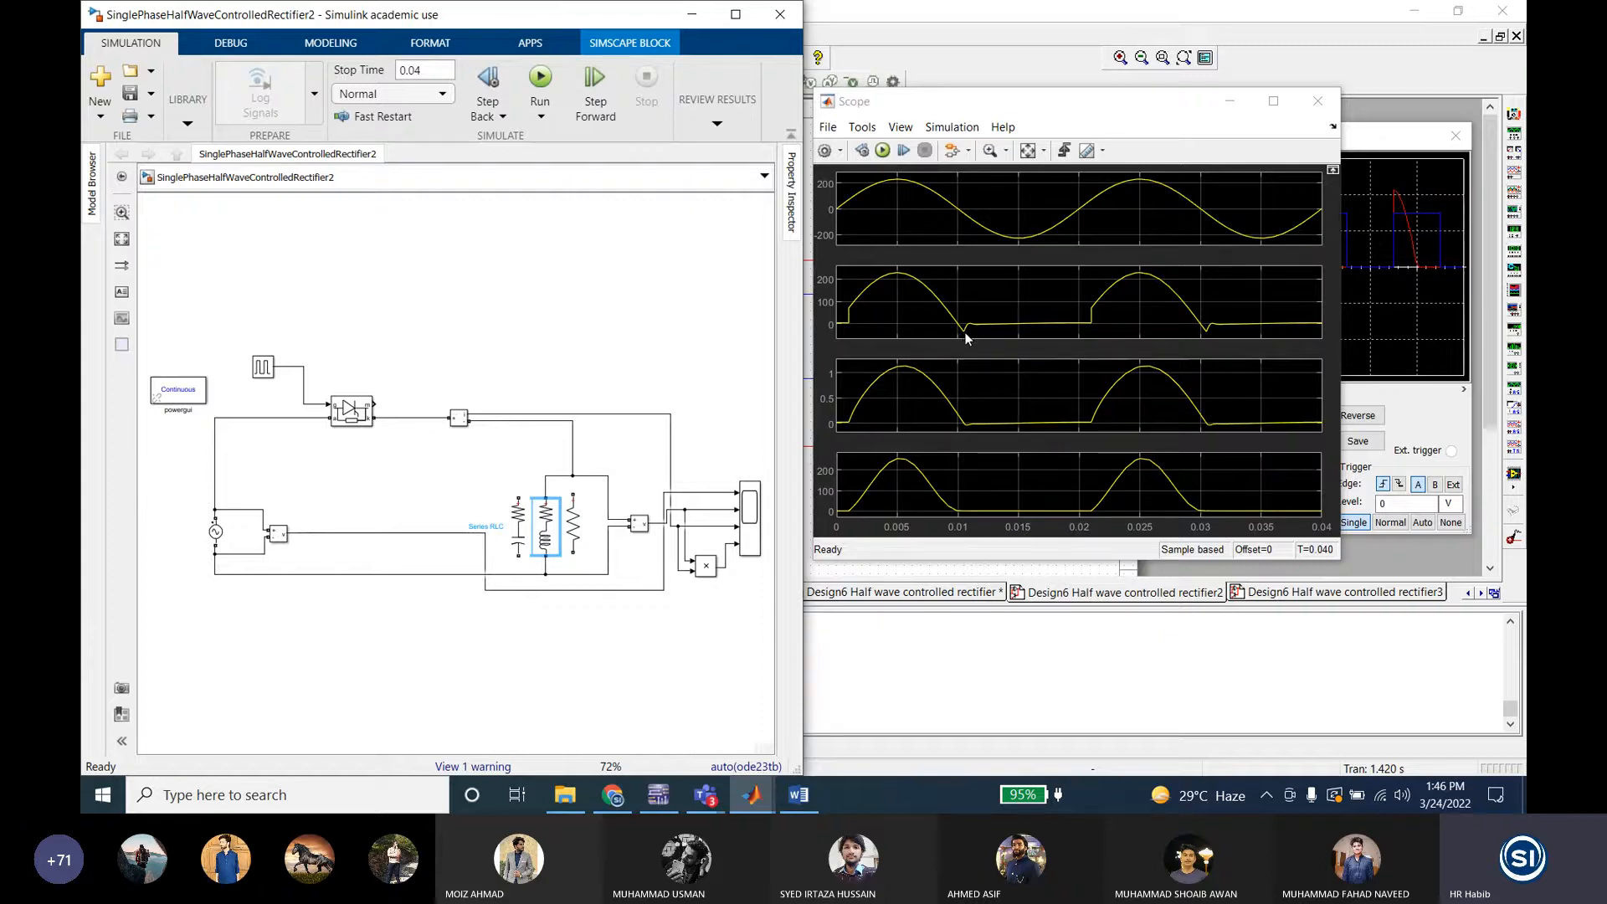
# Step: Move the load connections from the series RL branch to the series RC branch and rerun the simulation
pyautogui.click(542, 494)
pyautogui.moveTo(540, 497); pyautogui.dragTo(518, 498)
pyautogui.click(545, 557)
pyautogui.press('Delete')
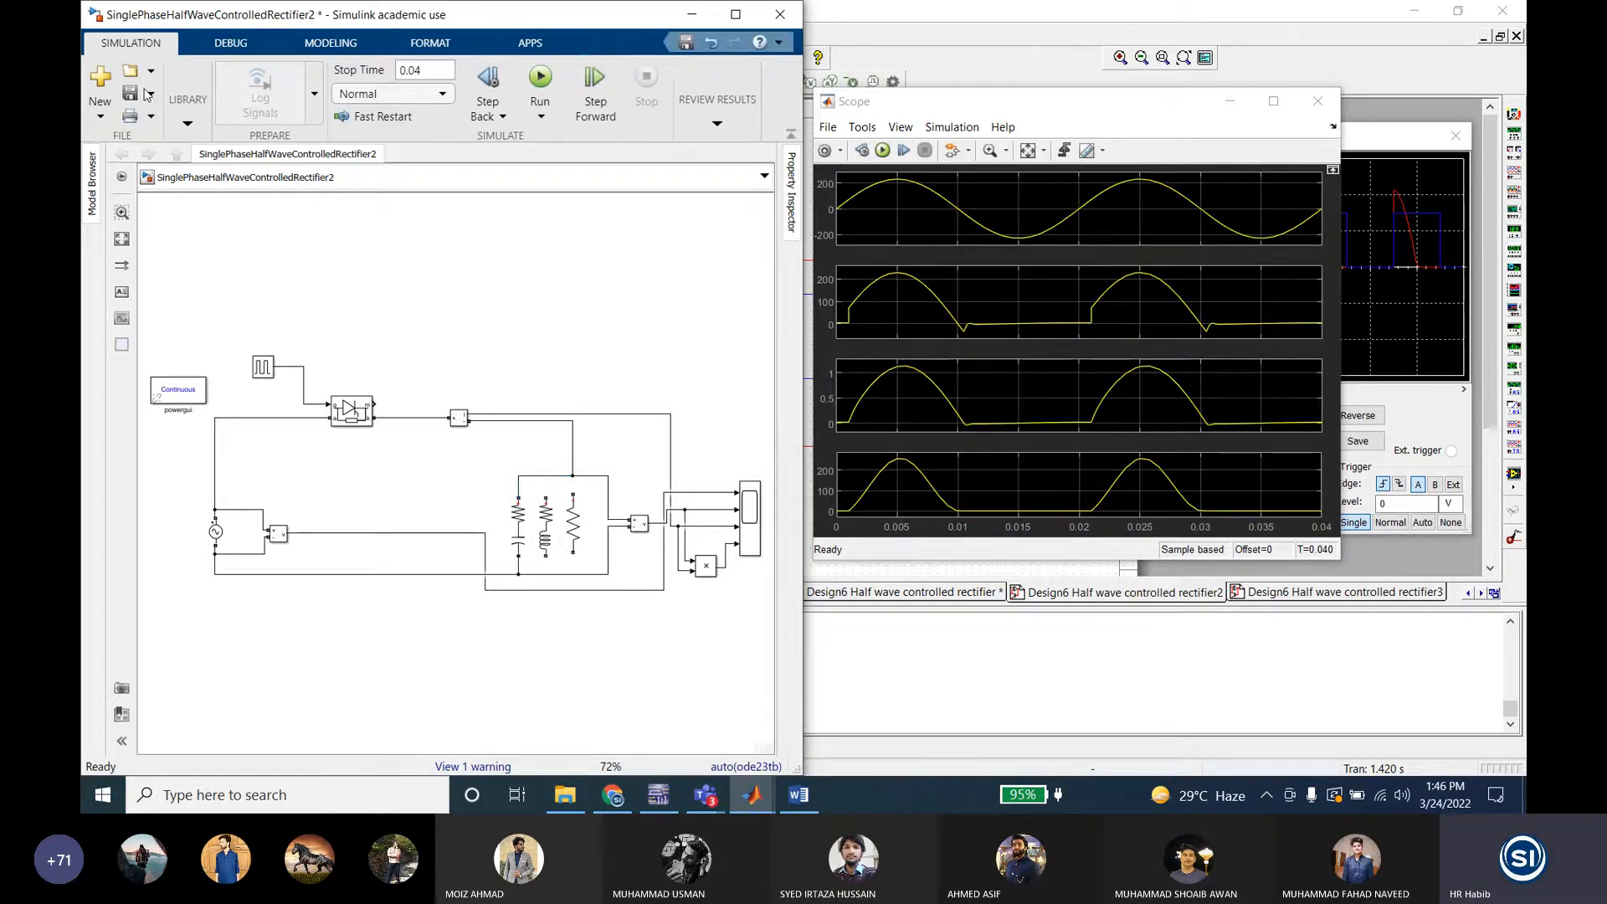
pyautogui.click(540, 80)
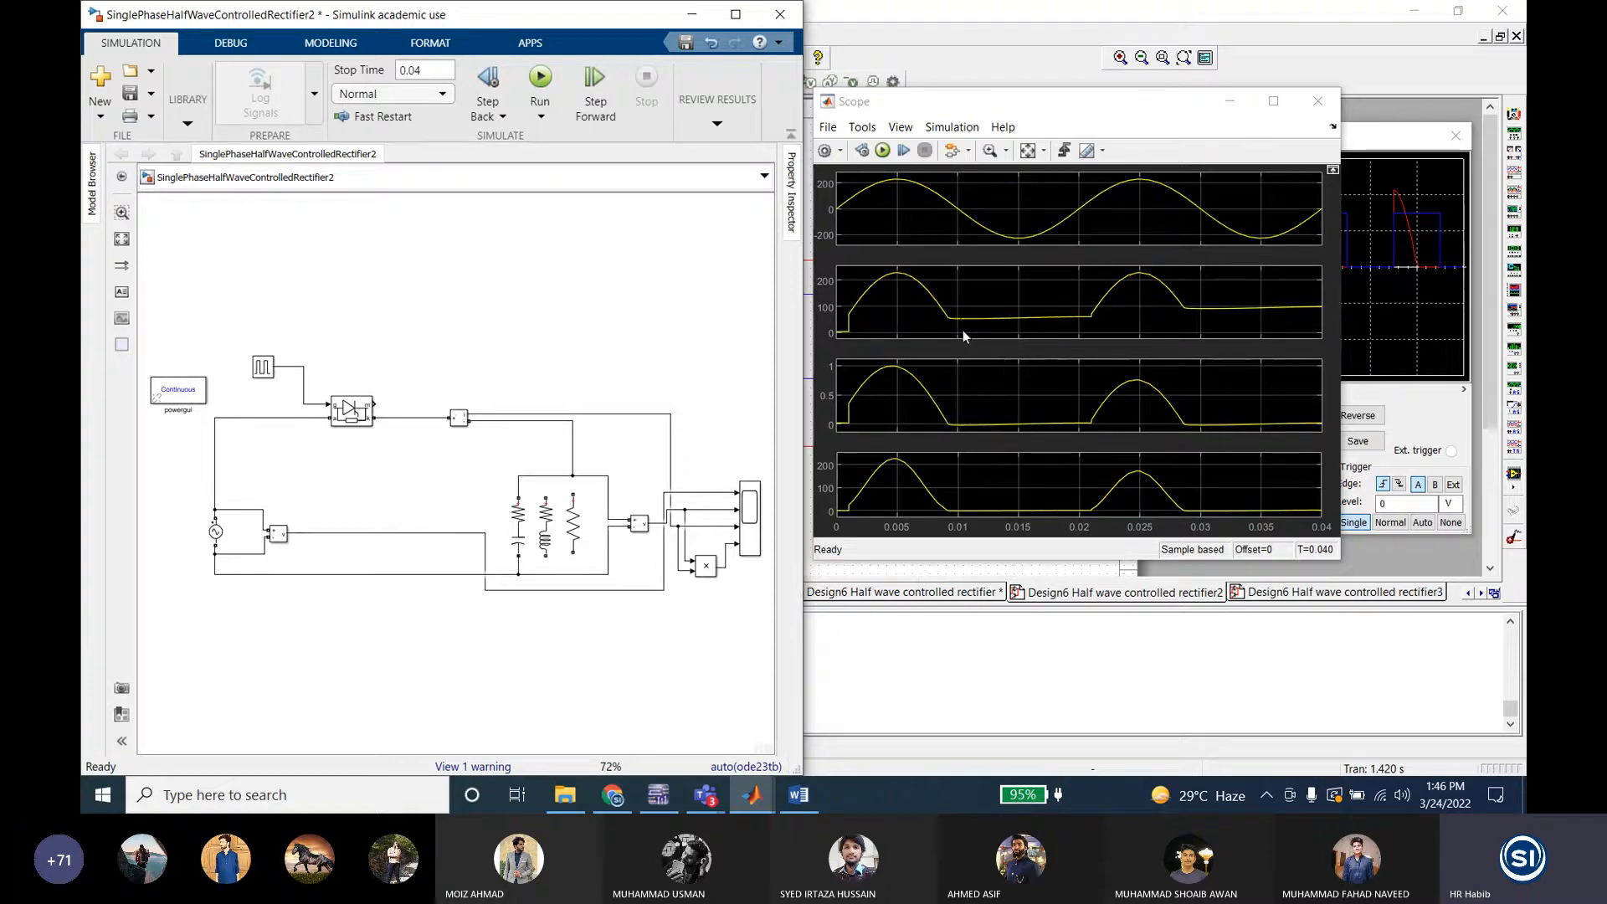
# Step: Move the load connections from the RC branch back to the resistor, rerun the simulation and save the model
pyautogui.click(520, 554)
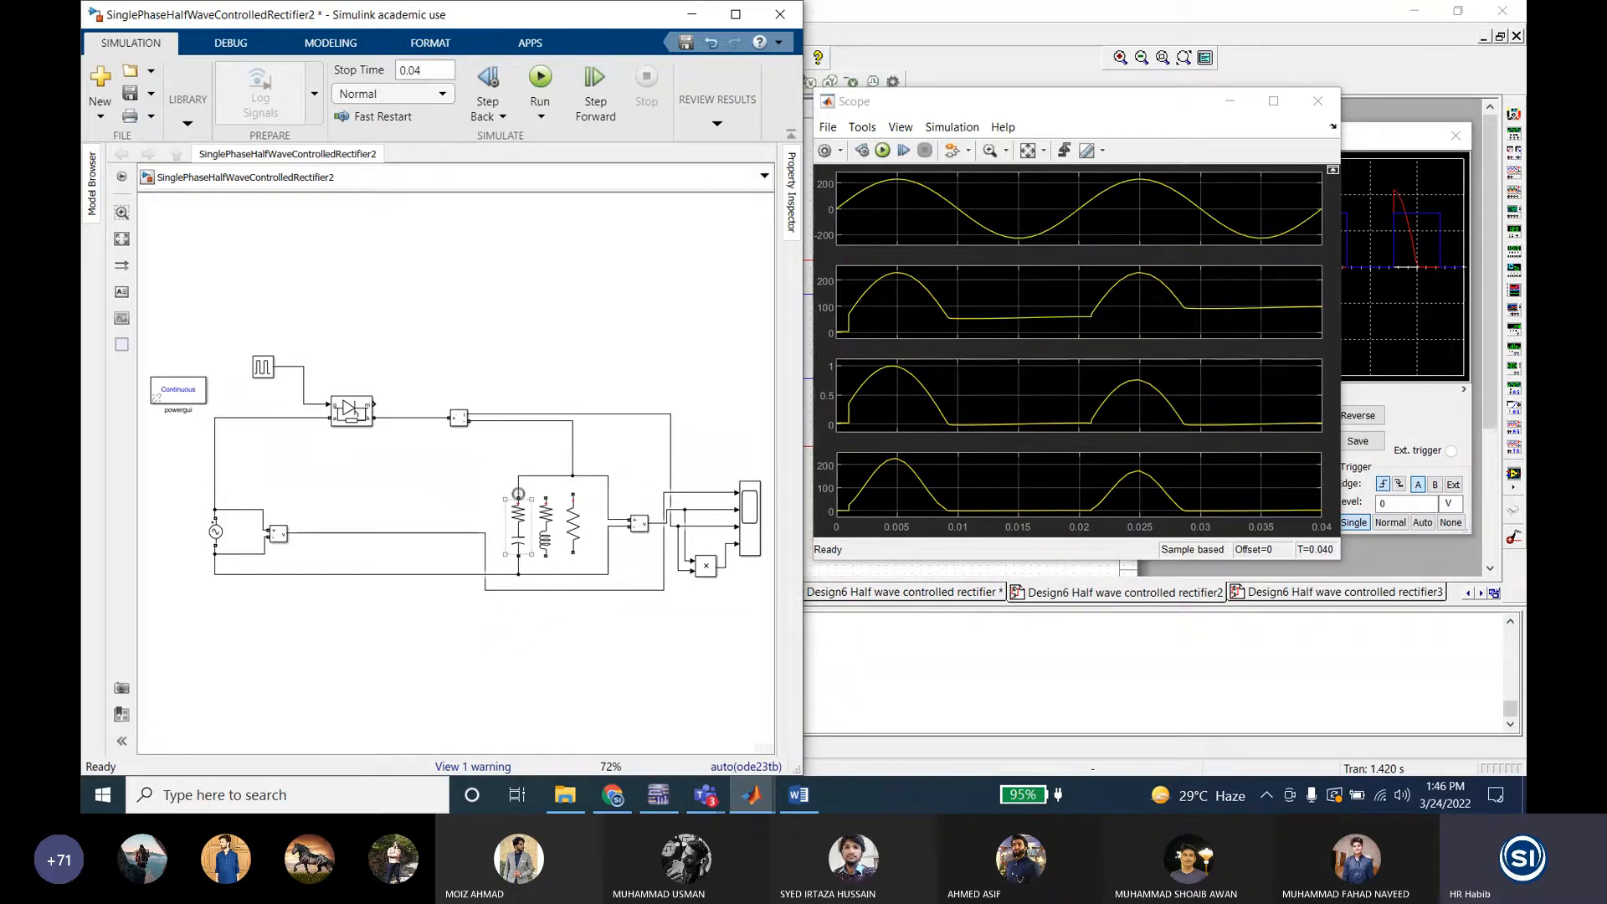
pyautogui.moveTo(518, 497); pyautogui.dragTo(573, 495)
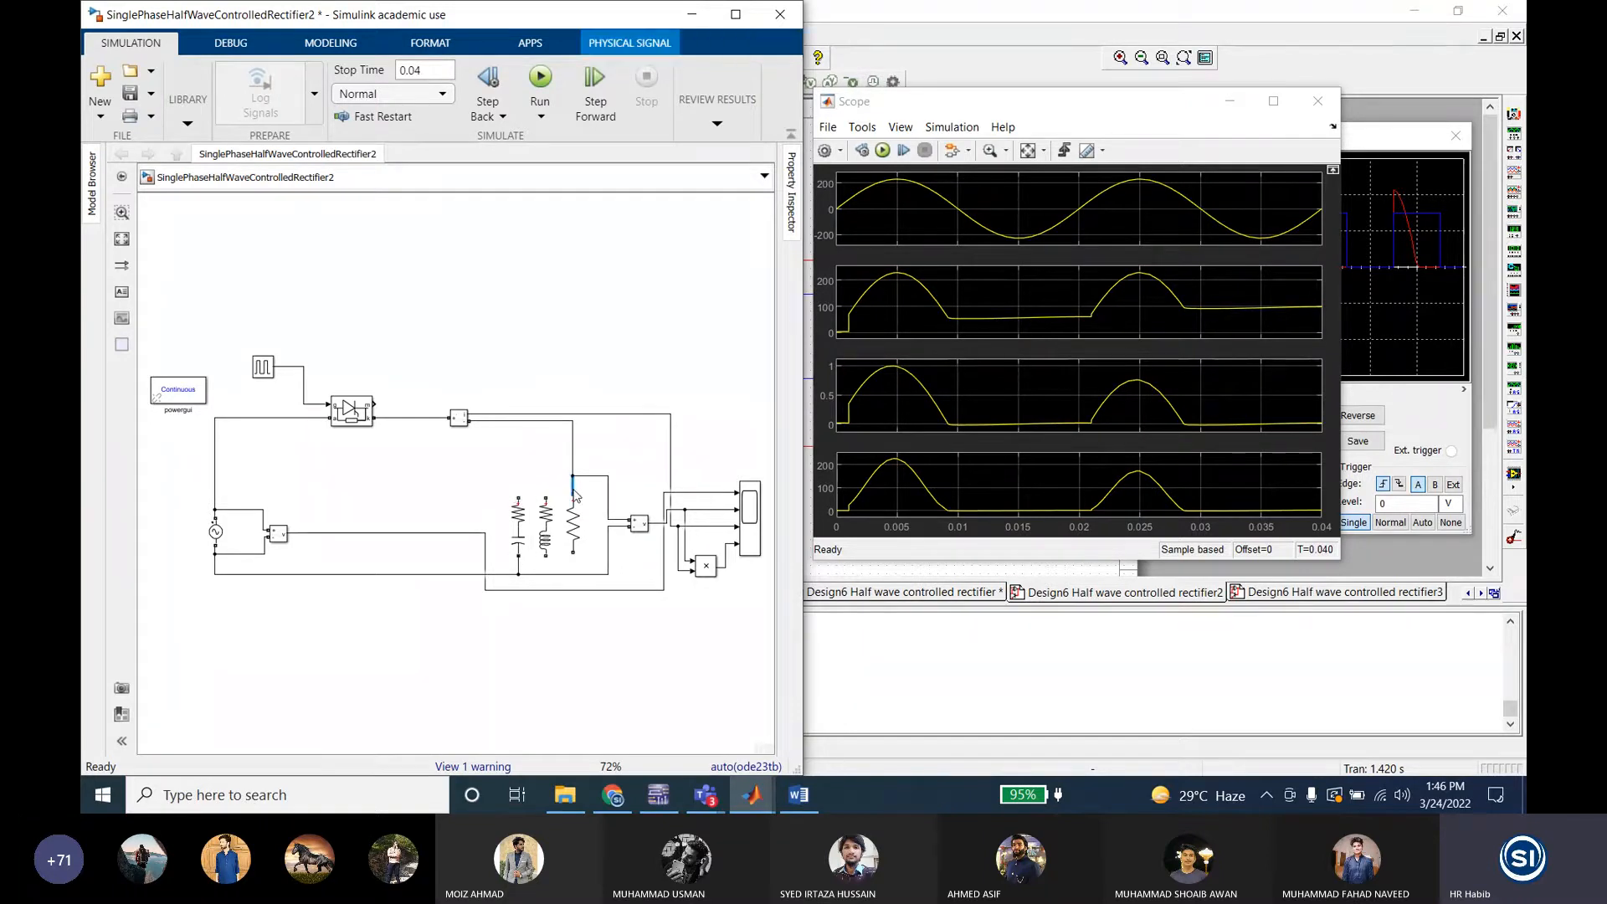
pyautogui.moveTo(519, 554); pyautogui.dragTo(572, 552)
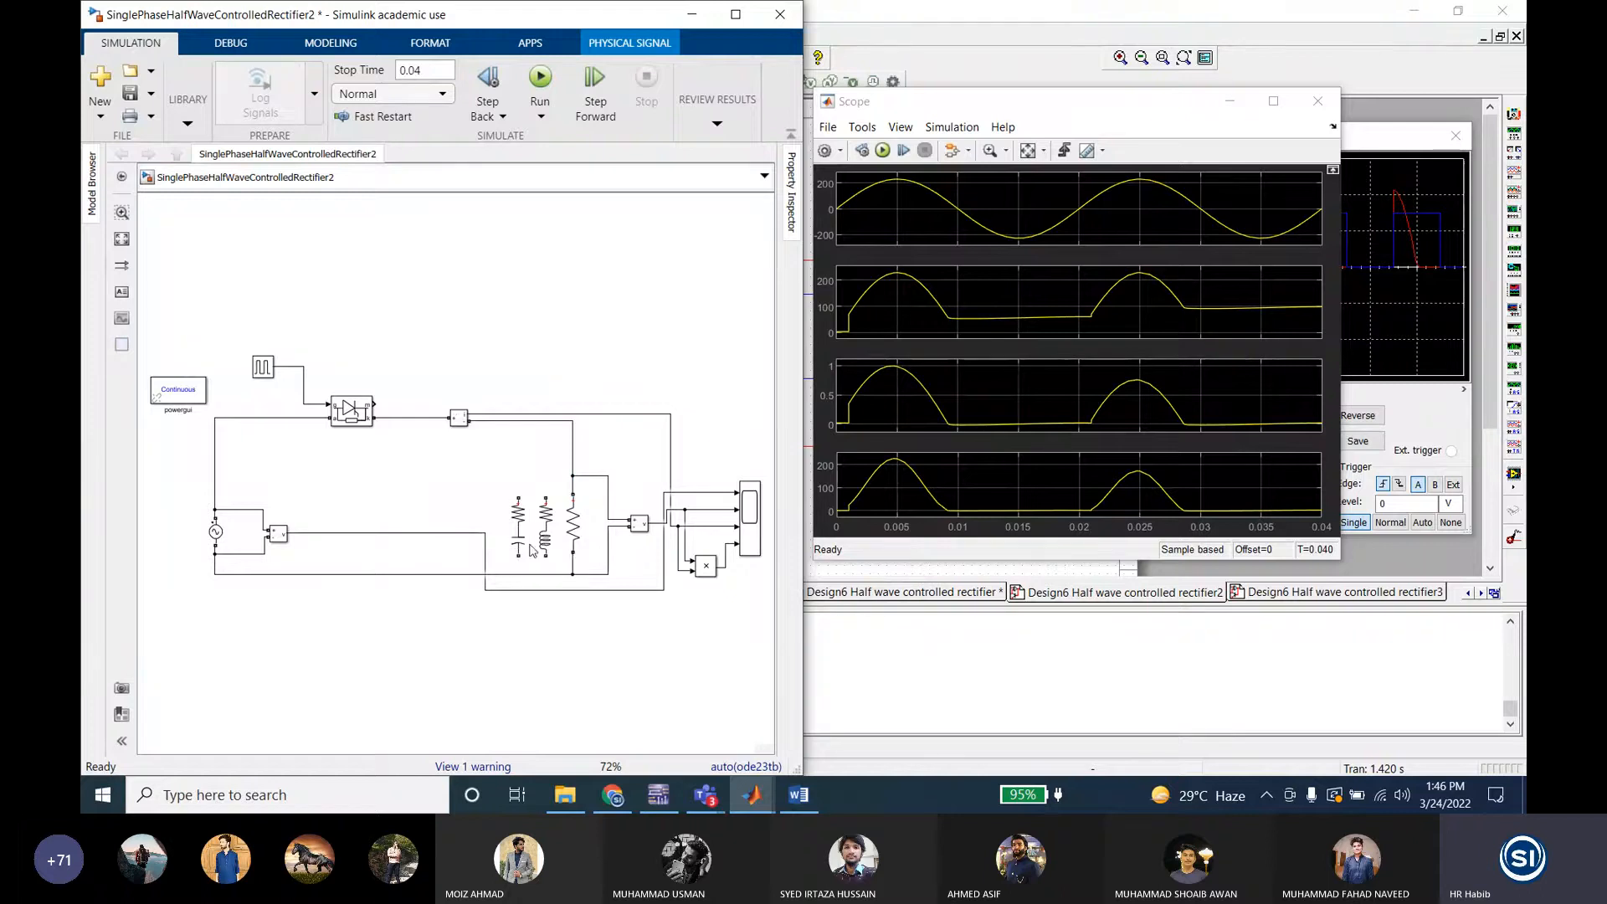
pyautogui.click(540, 77)
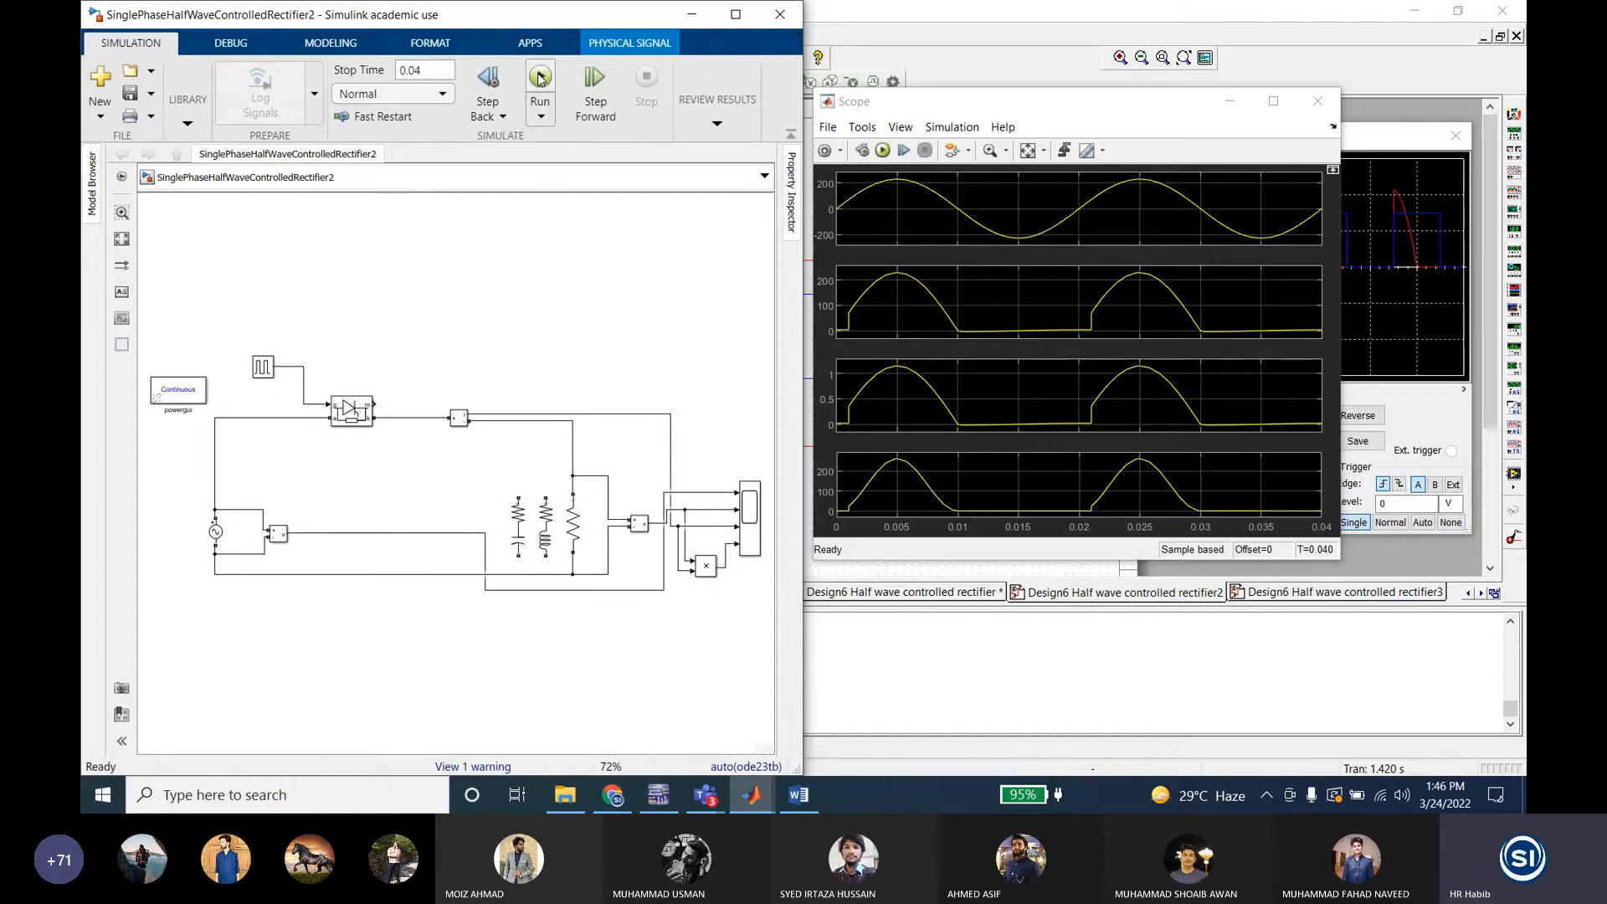
pyautogui.click(126, 95)
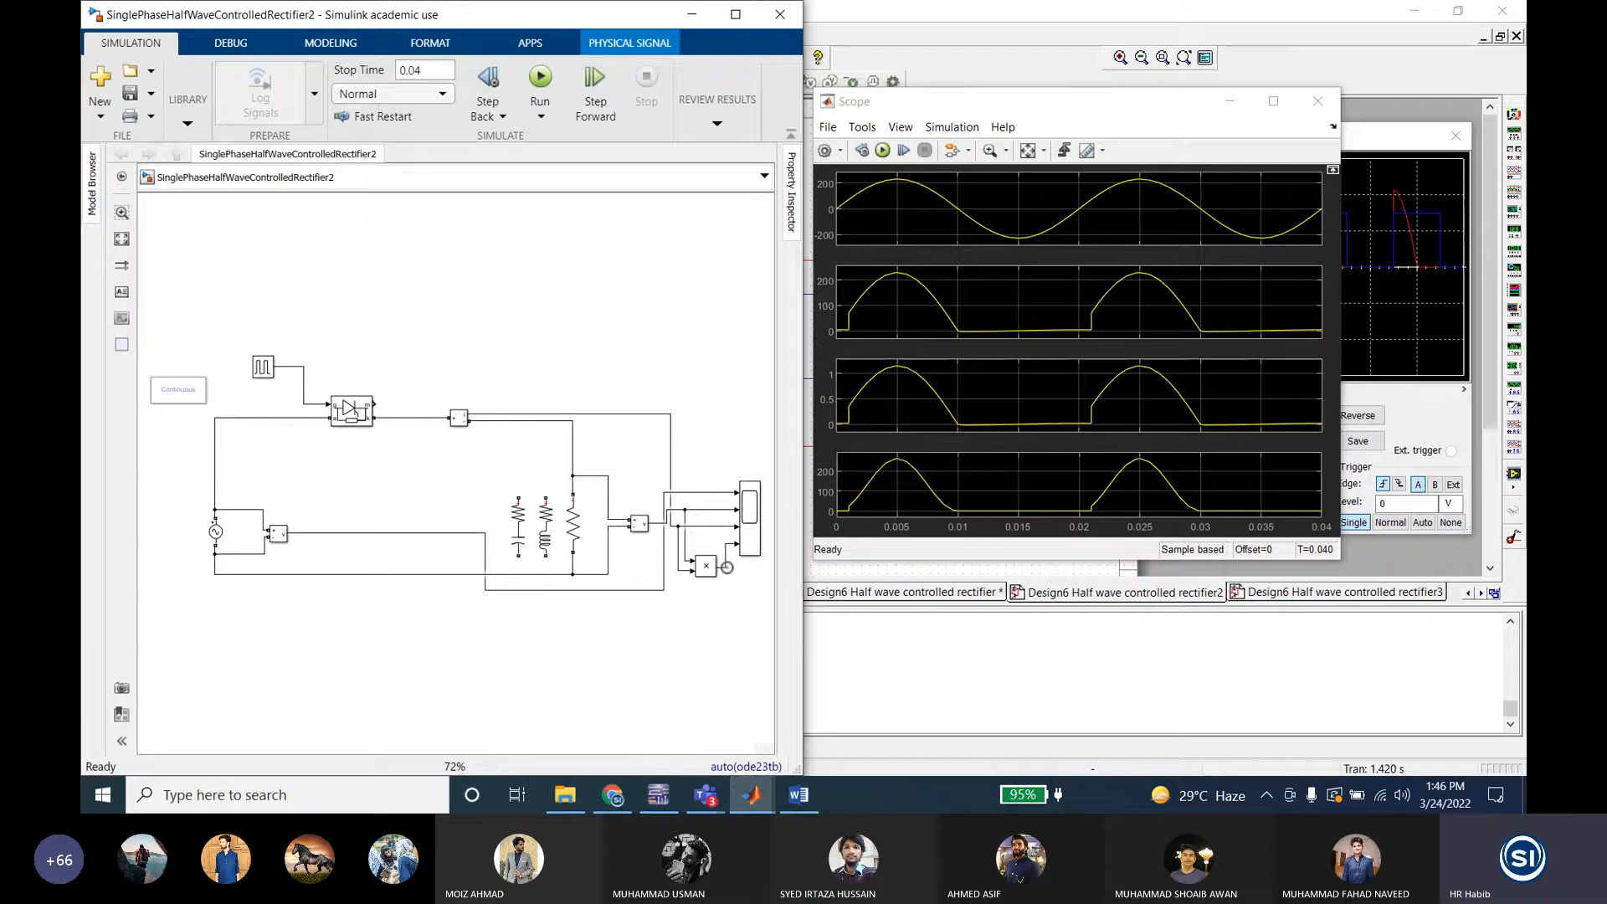
# Step: Switch to Microsoft Teams and stop sharing the screen
pyautogui.click(705, 796)
pyautogui.click(1159, 90)
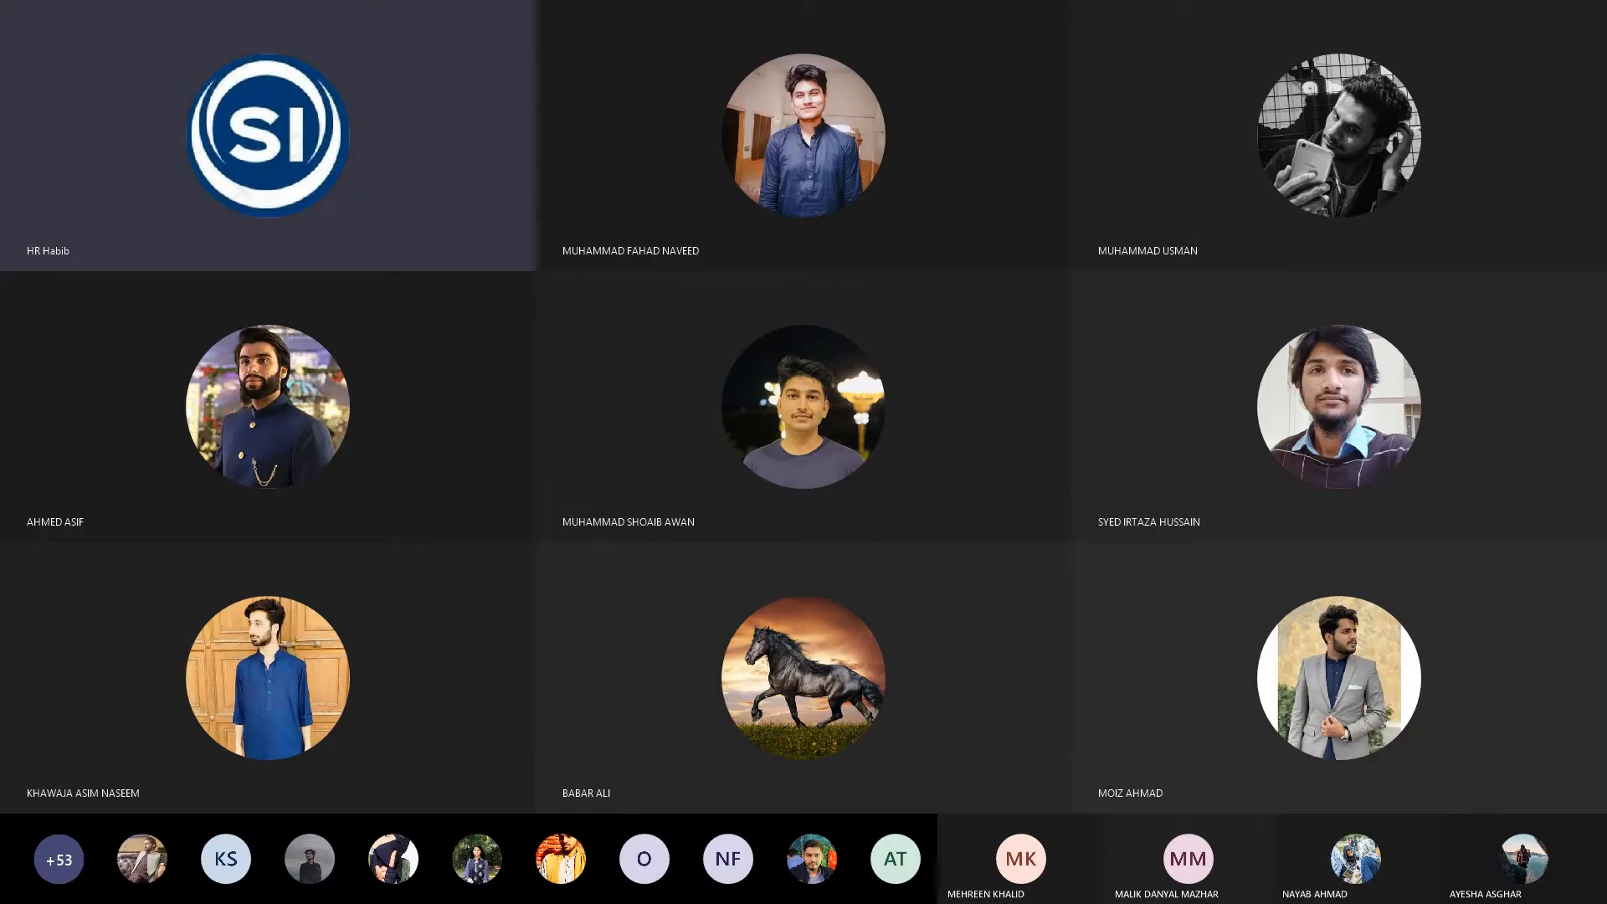